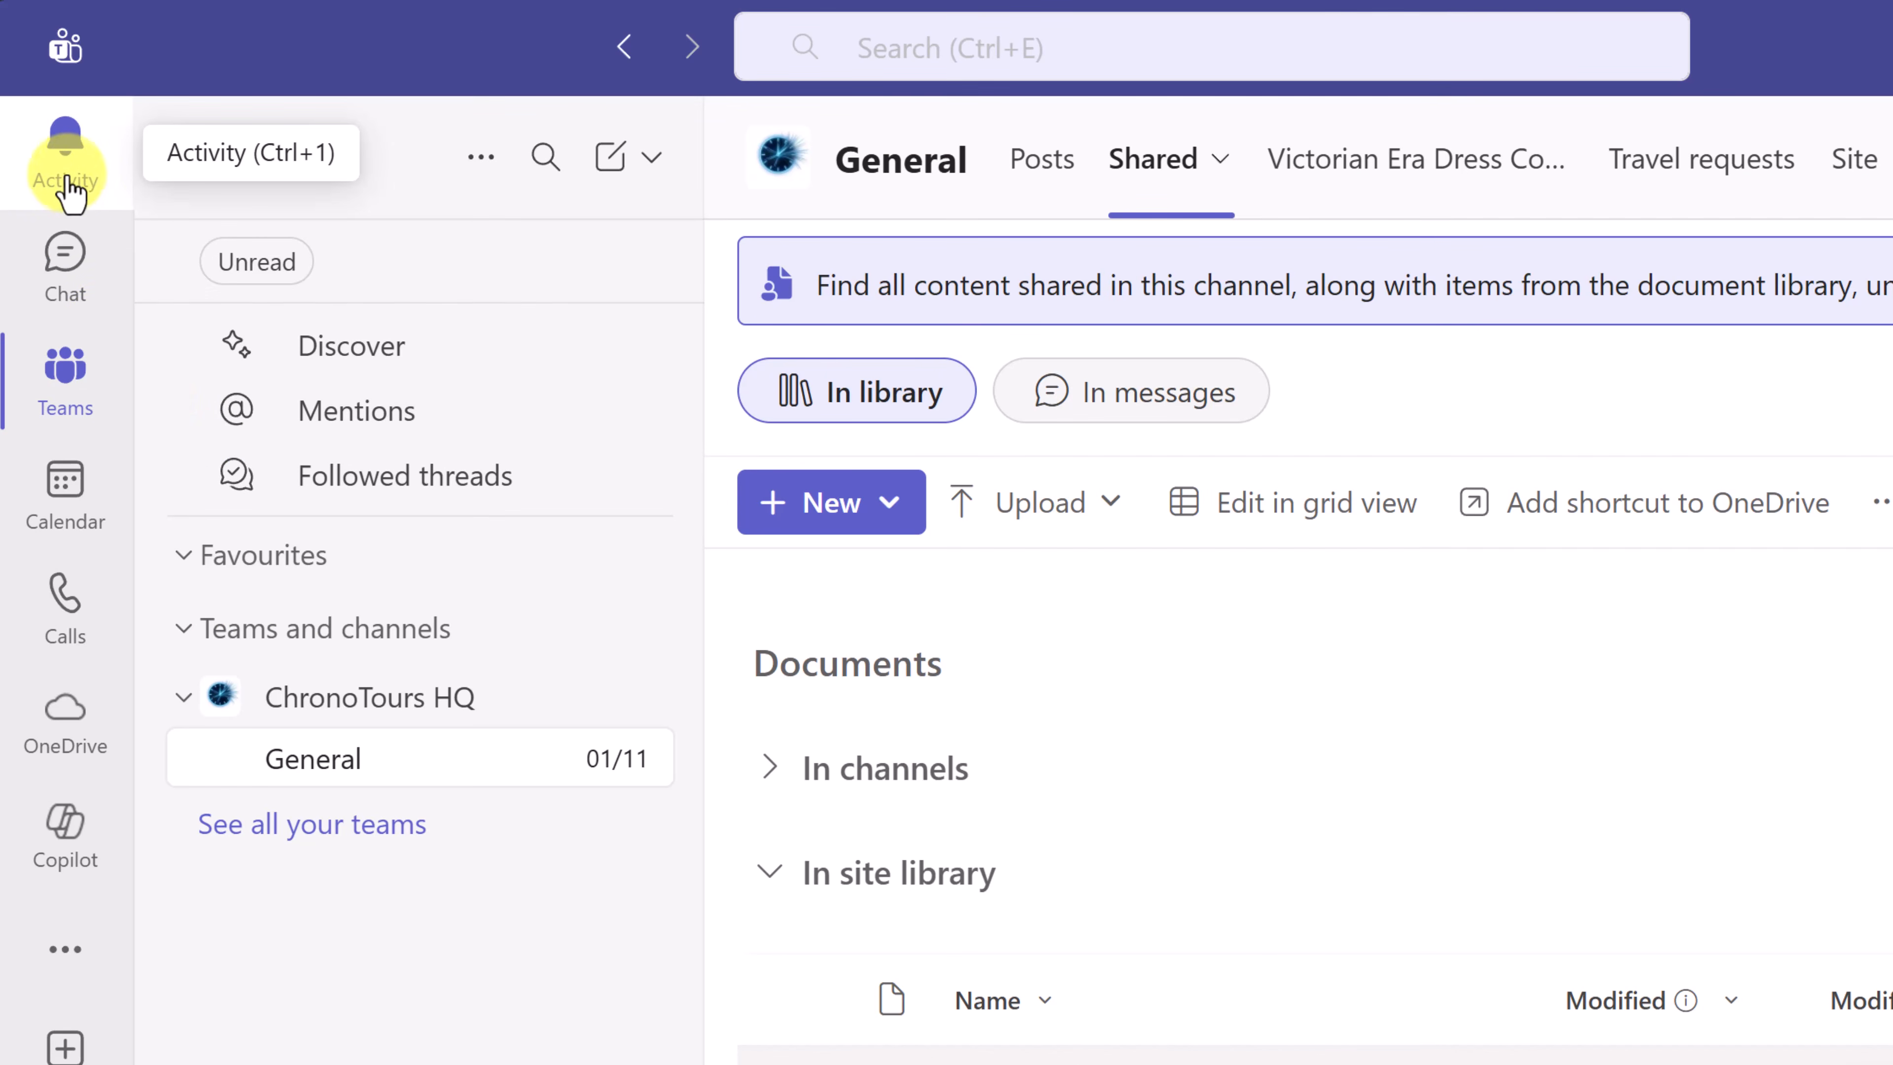
# - Look through the Activity, Chat, Teams, Calendar, OneDrive and Copilot sections one after another
pyautogui.click(70, 153)
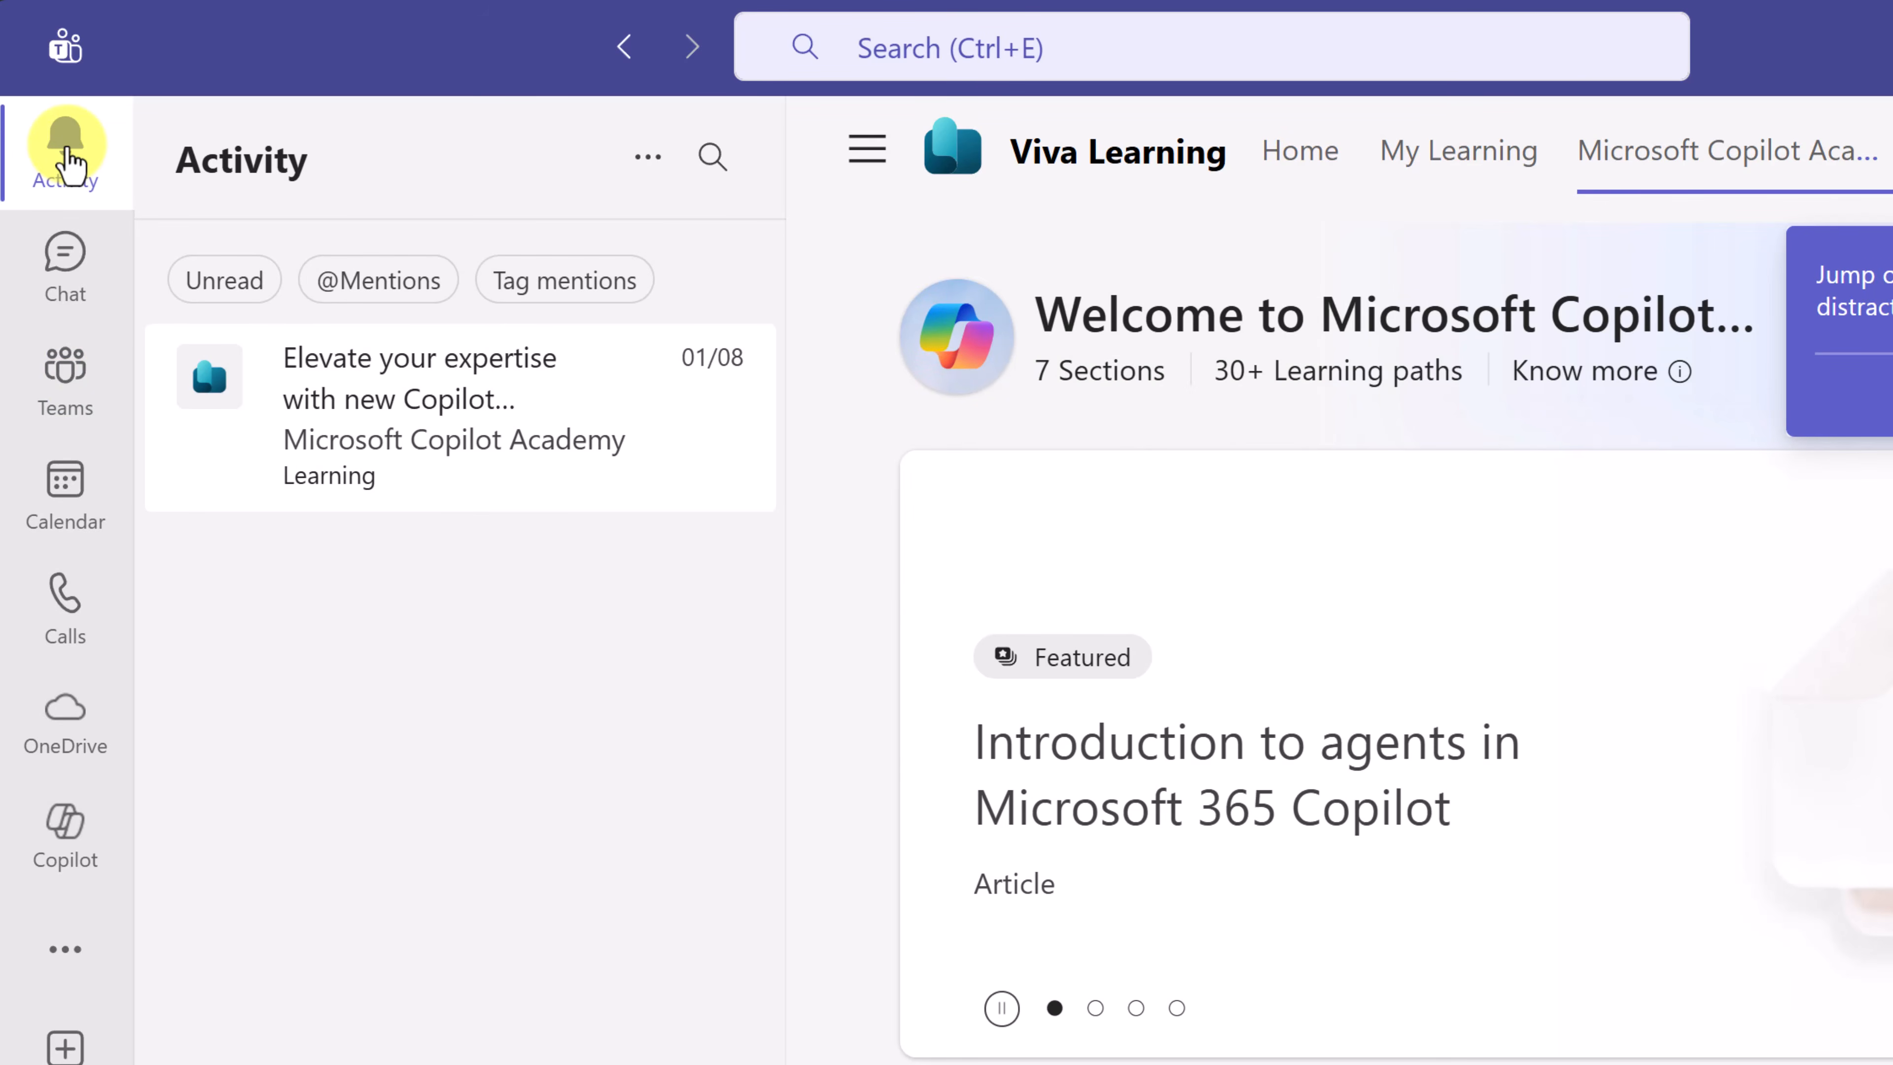
pyautogui.click(65, 264)
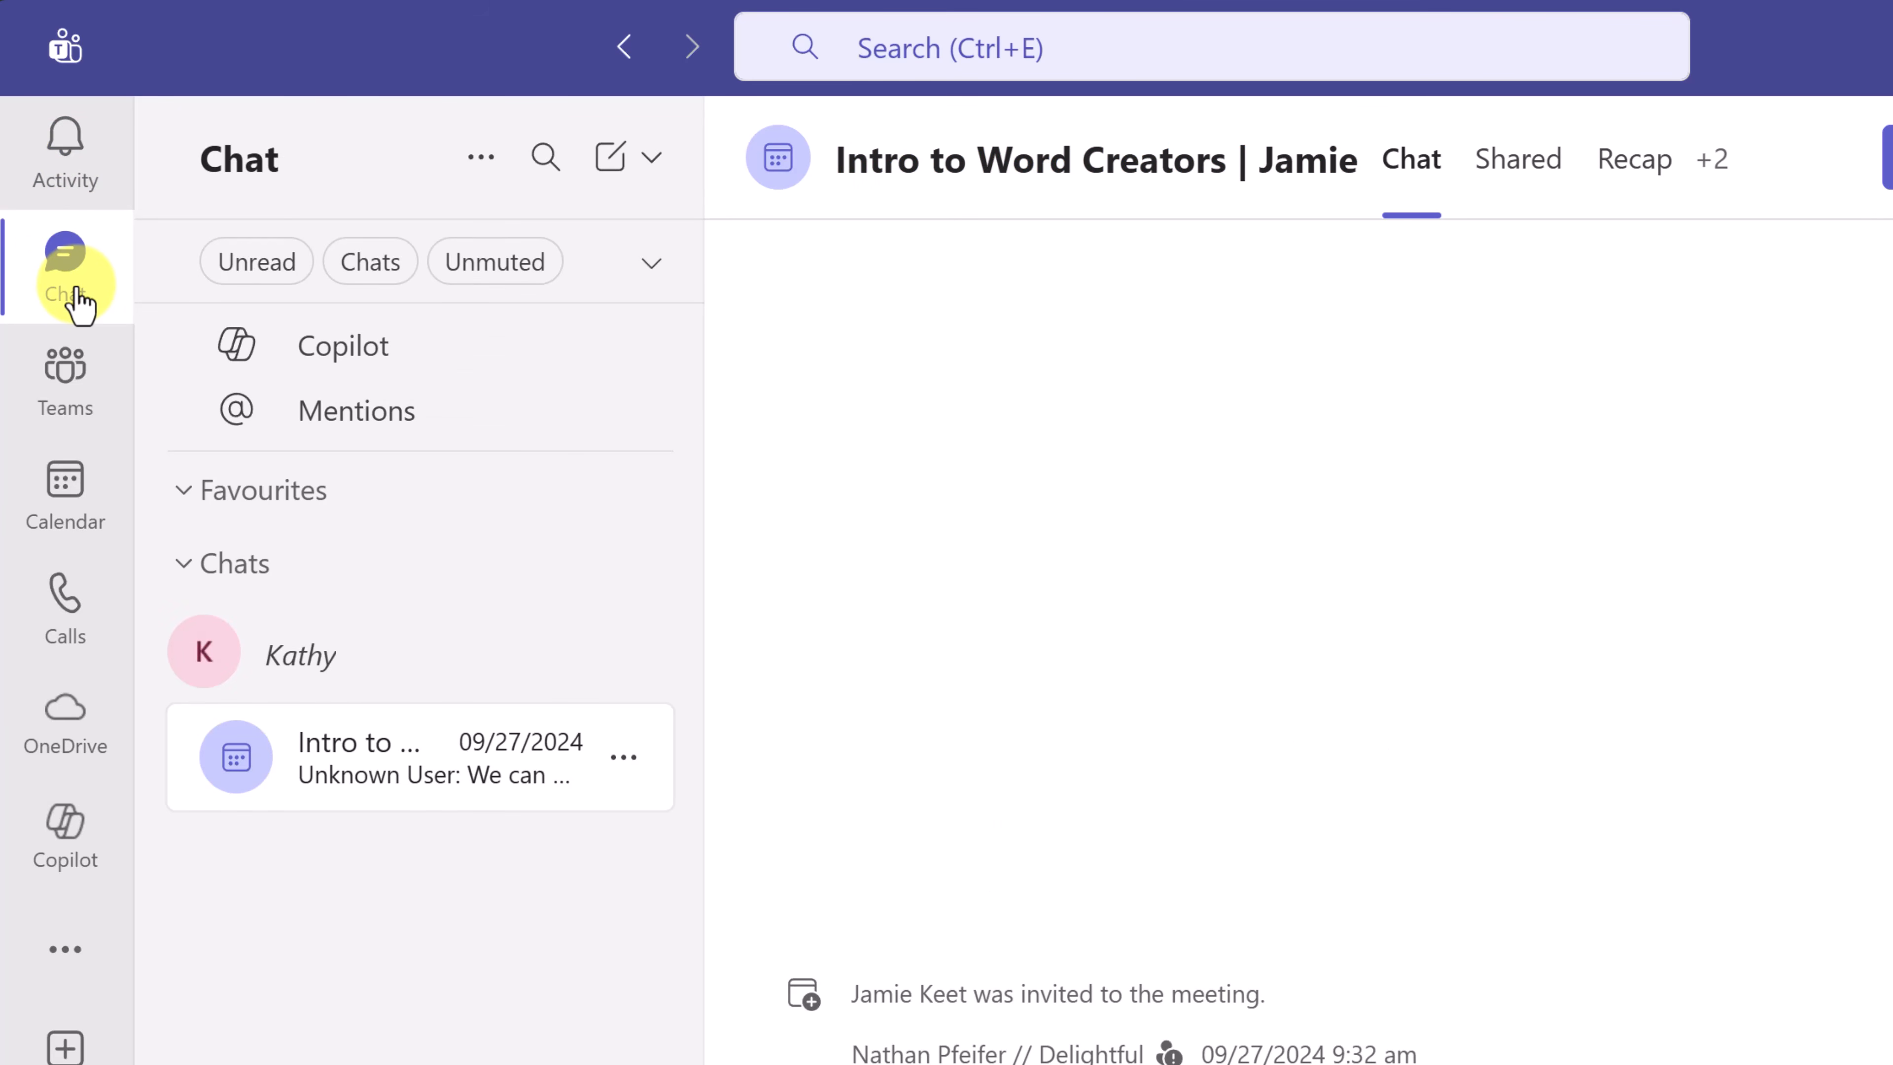
pyautogui.click(72, 384)
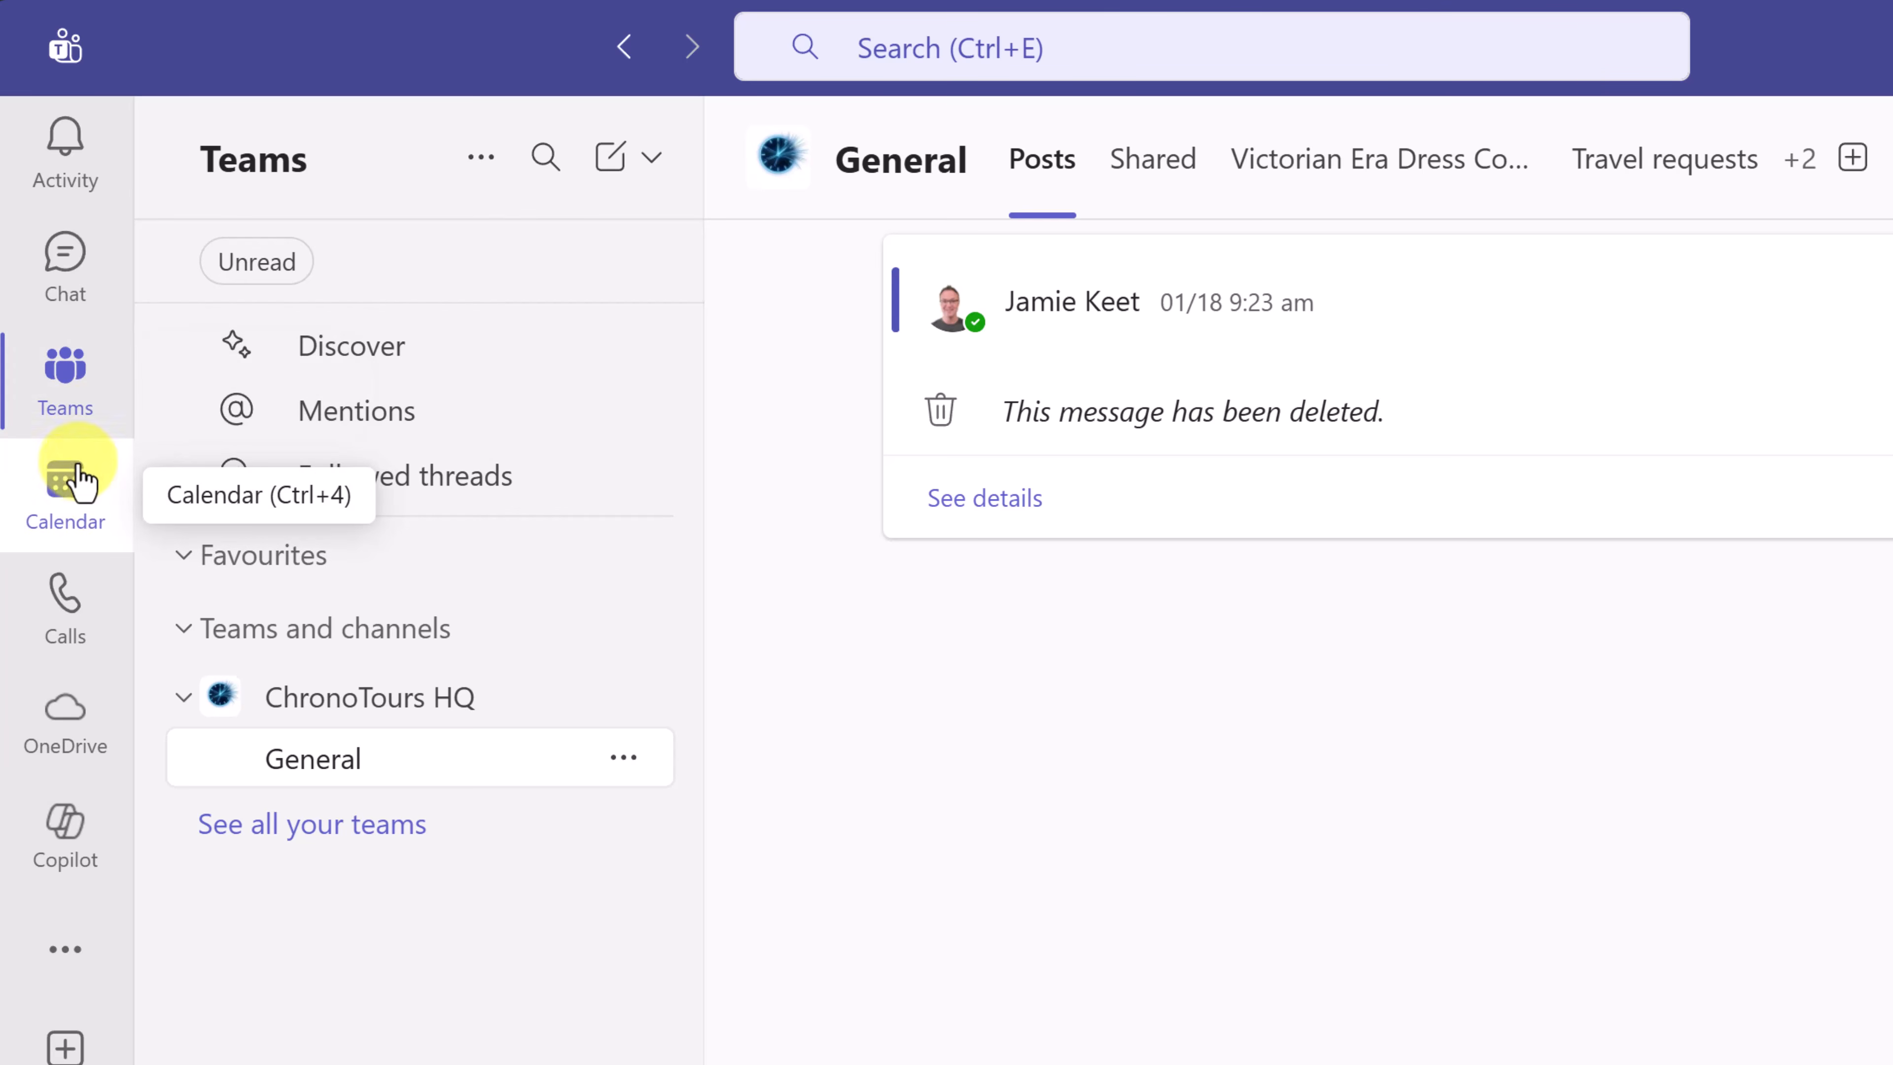
pyautogui.click(77, 501)
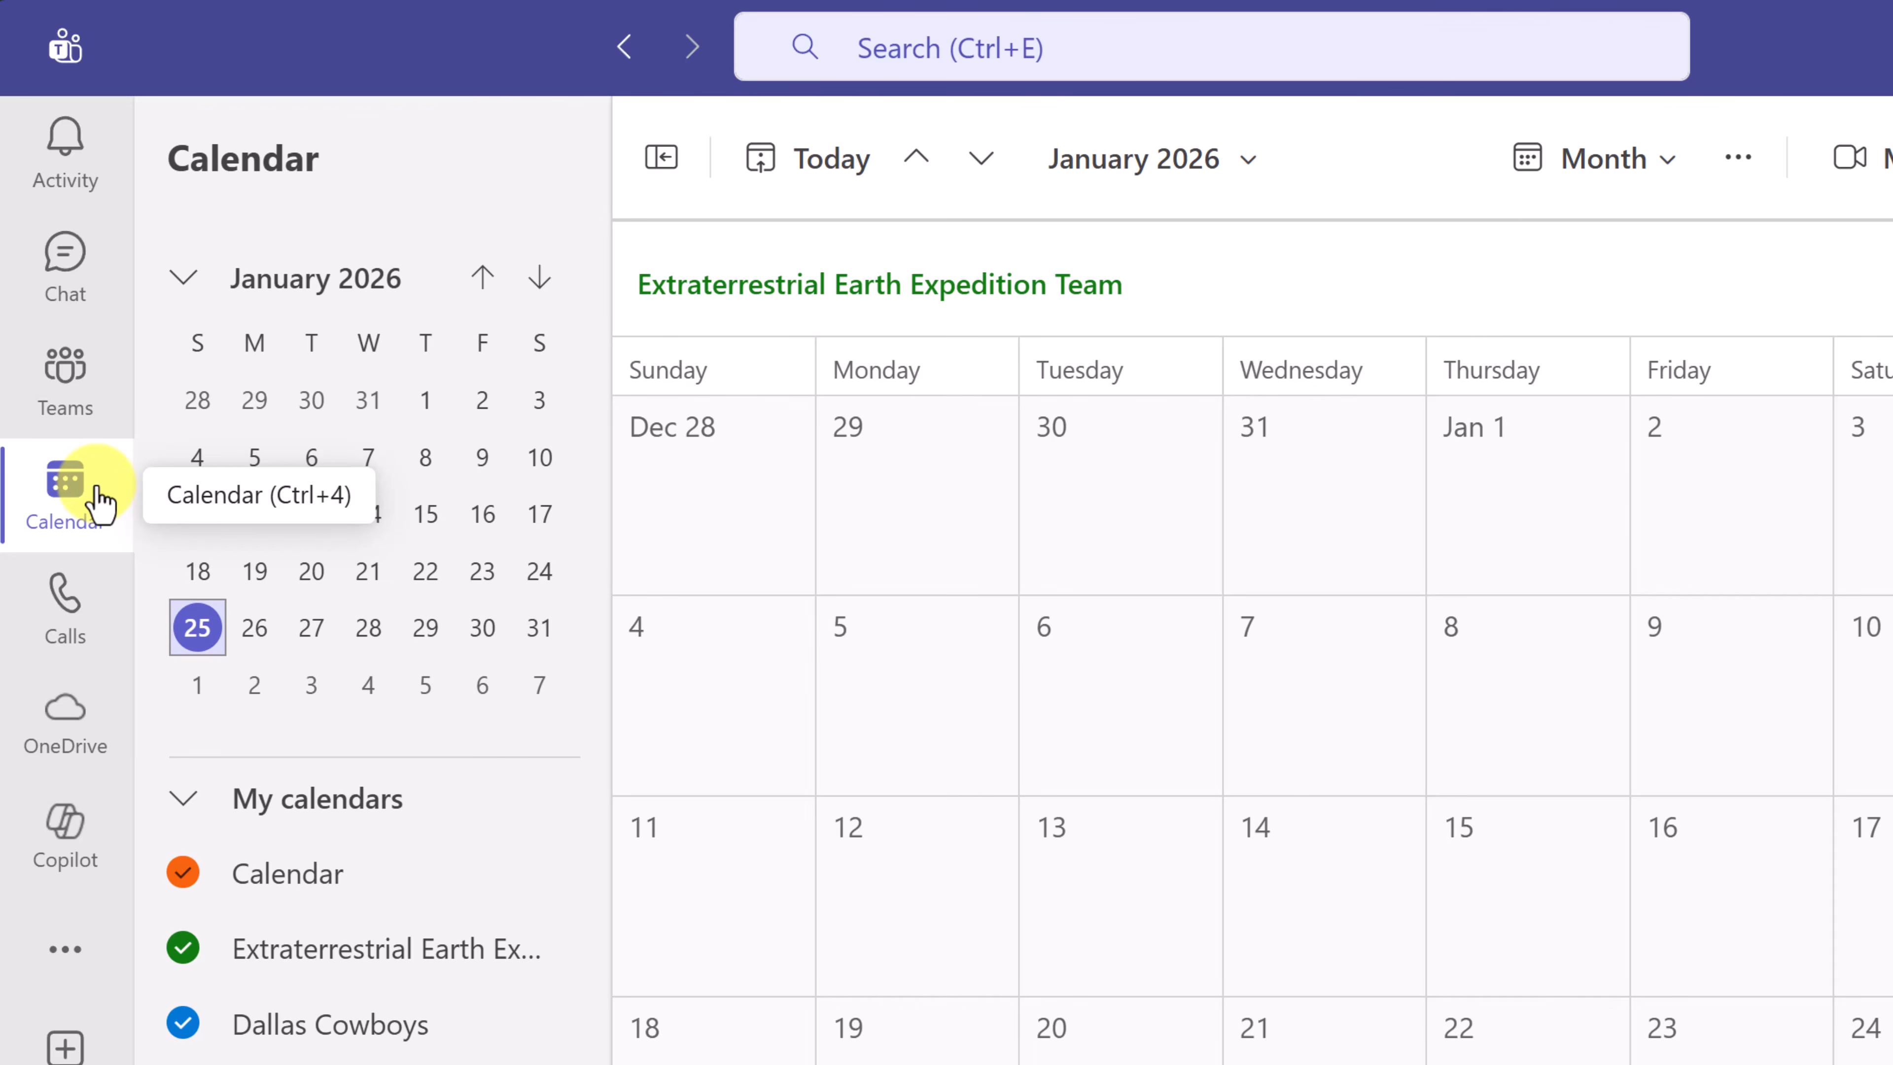
pyautogui.click(85, 725)
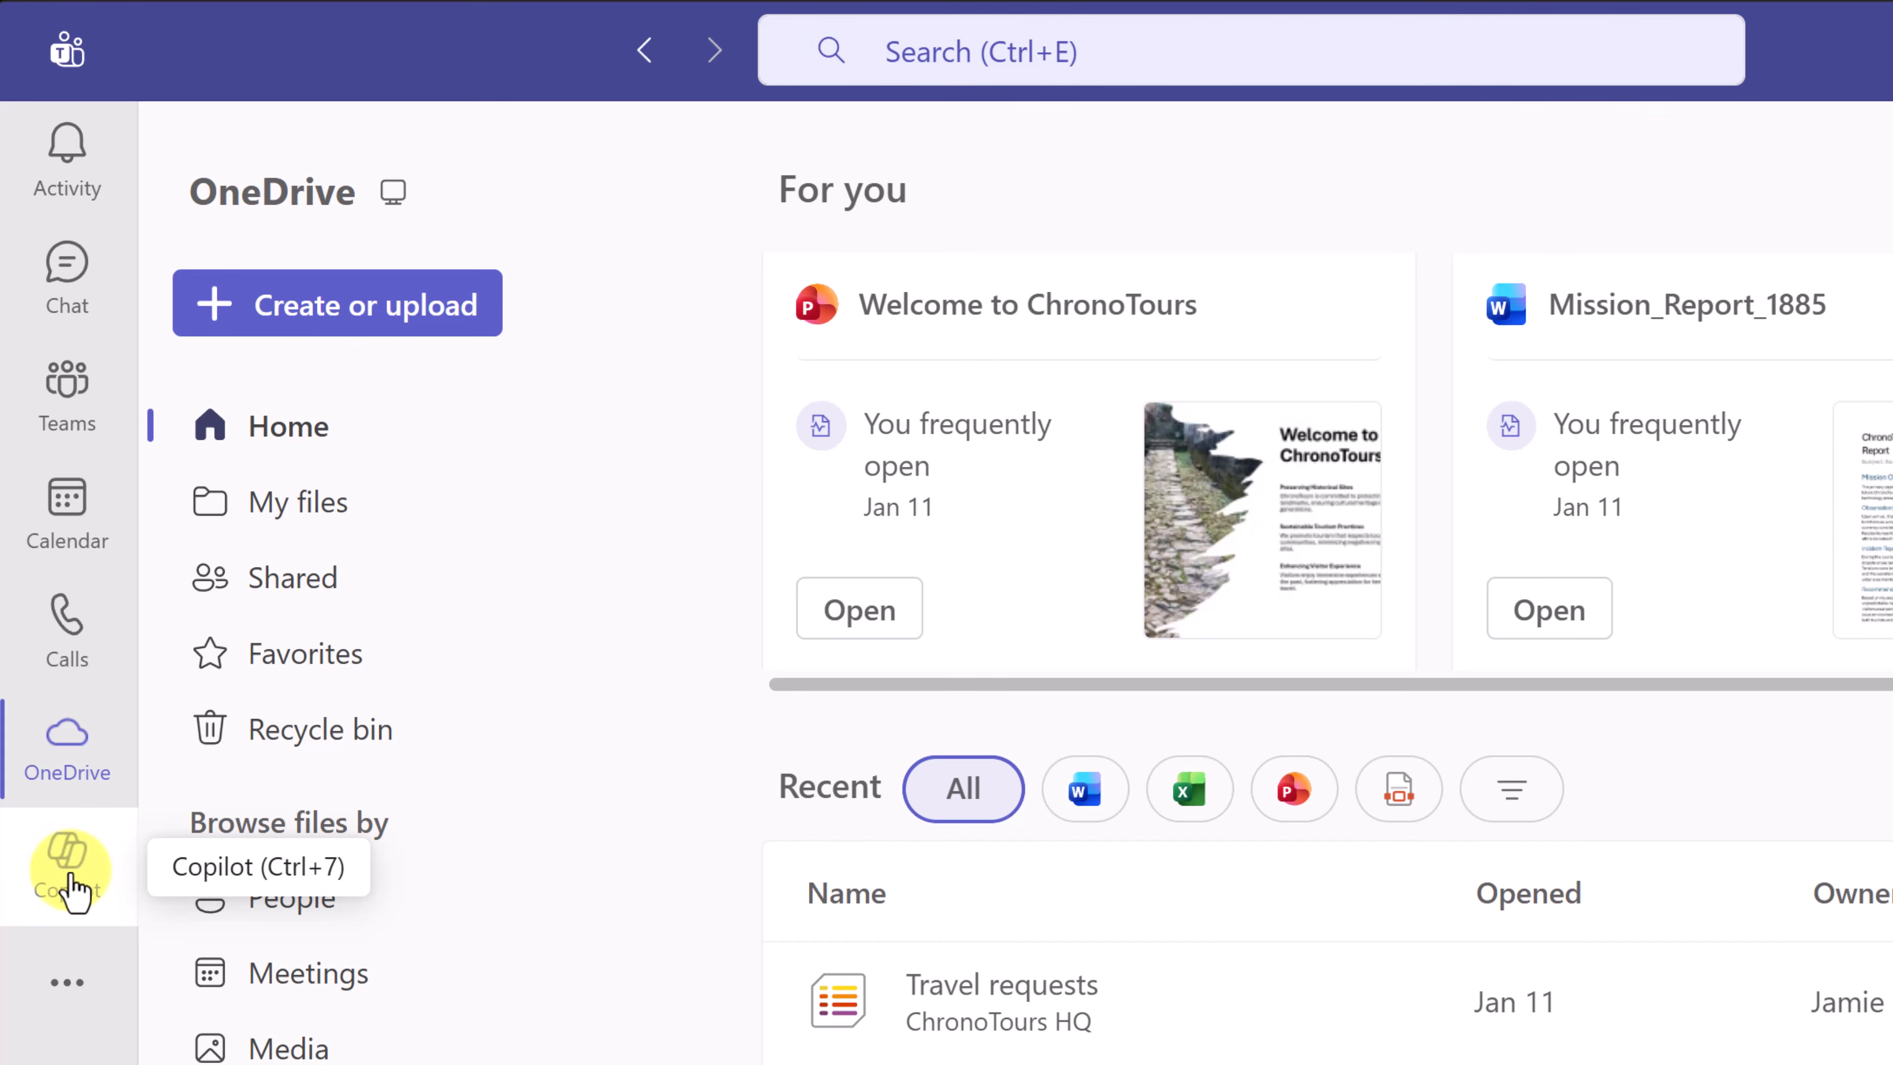
pyautogui.click(75, 889)
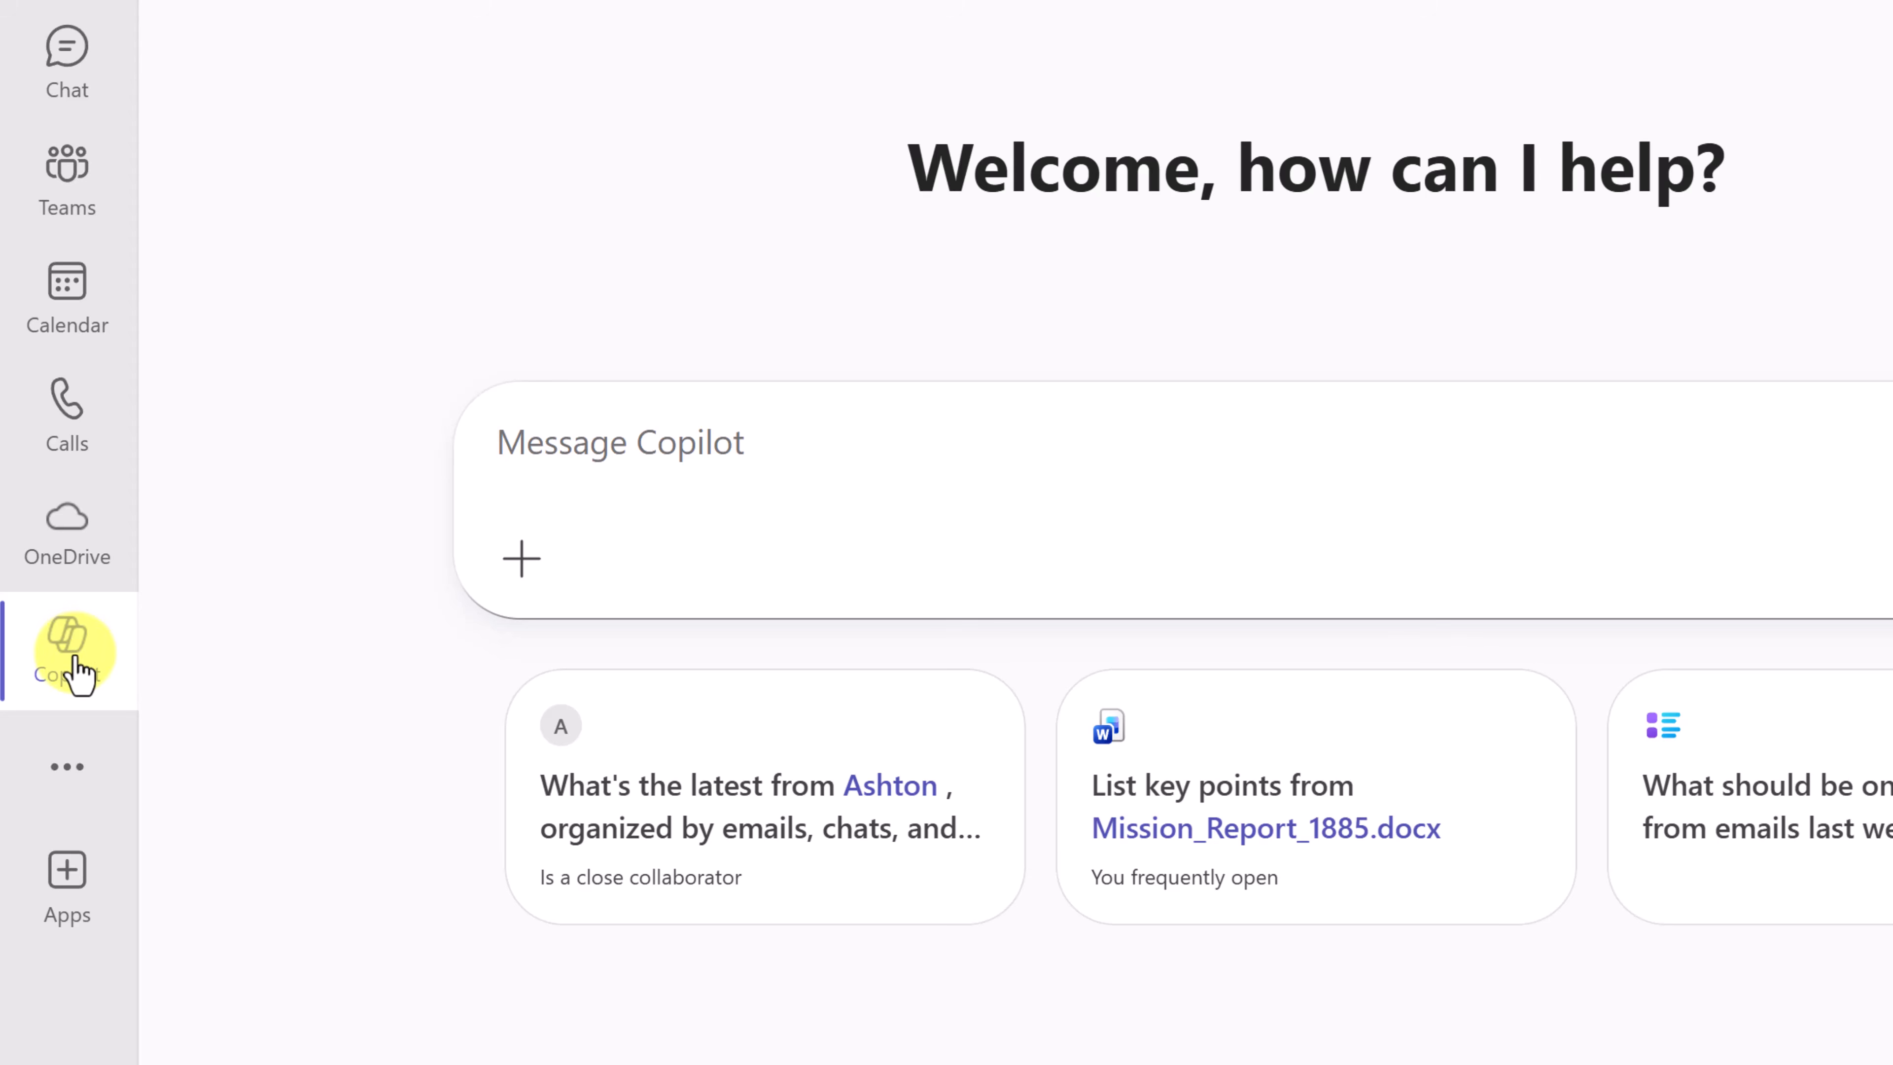
# - Unpin Copilot from the app bar and switch to OneDrive
pyautogui.rightClick(78, 659)
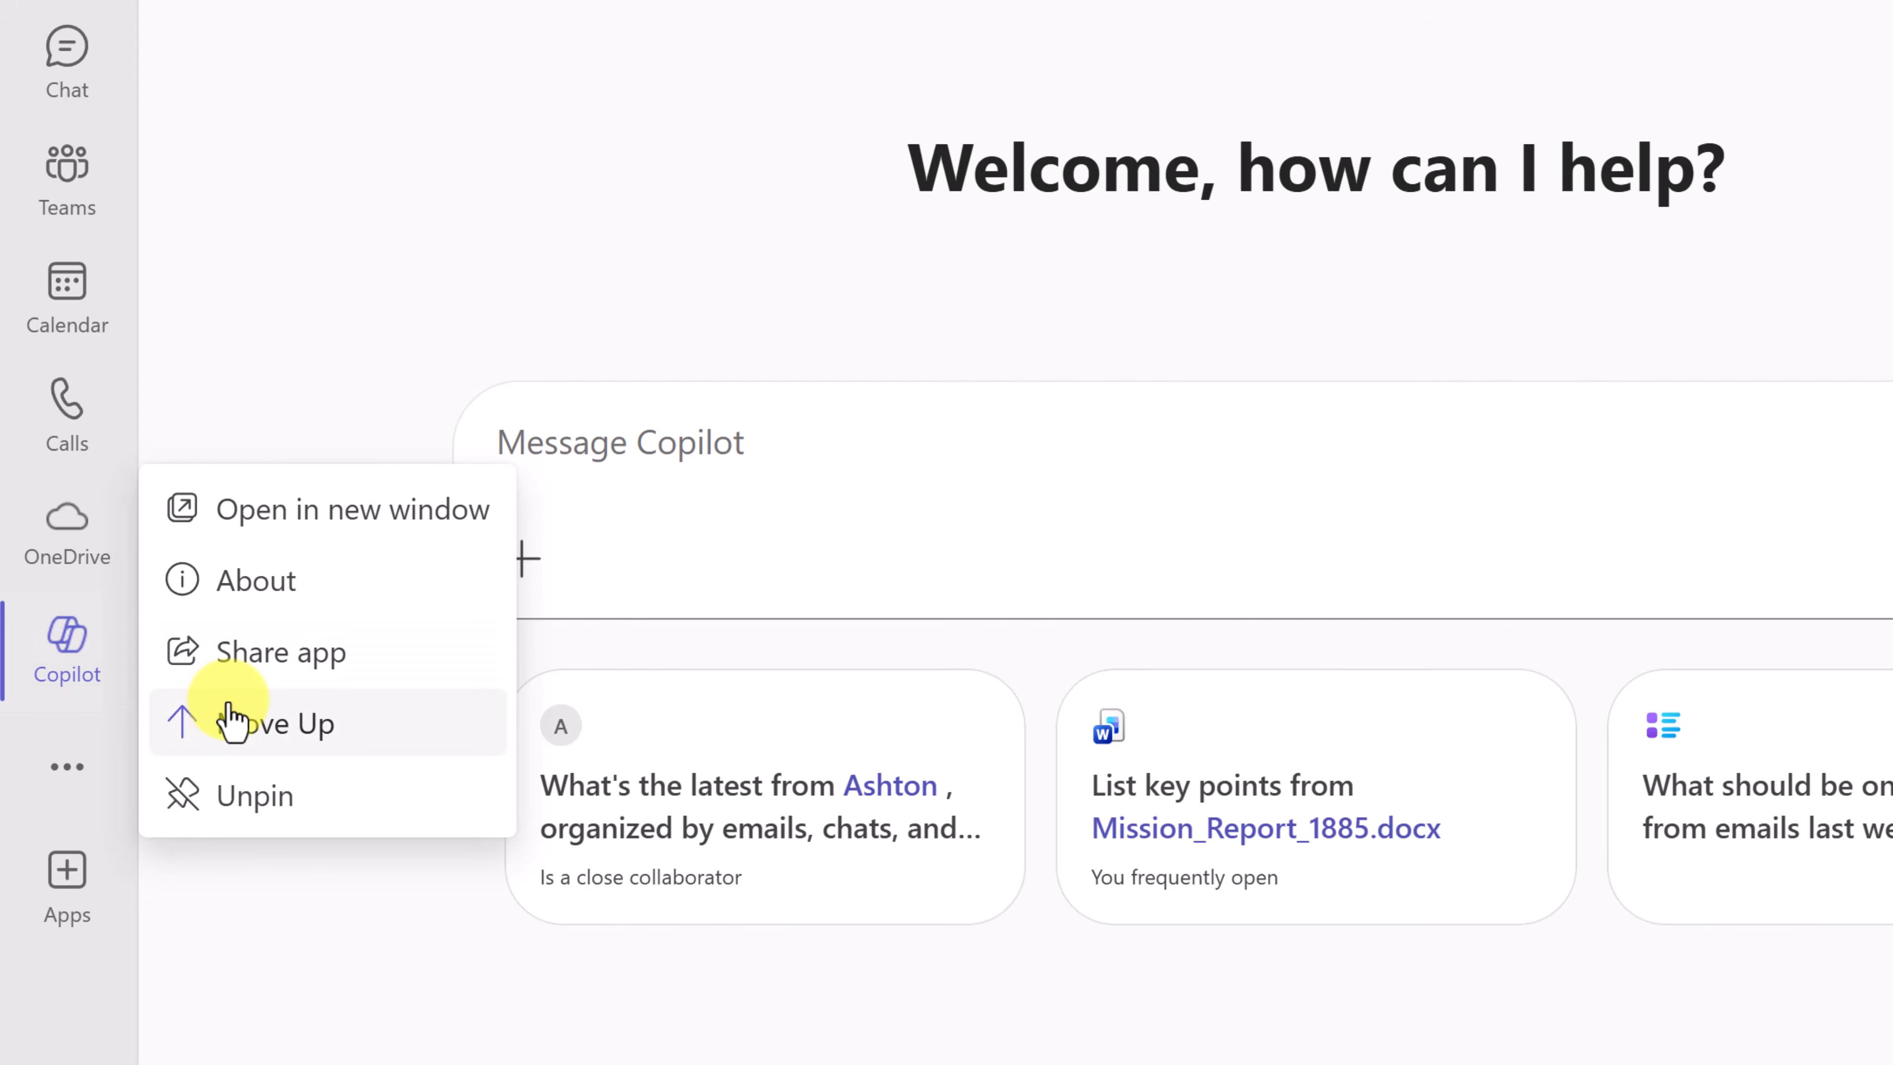
pyautogui.click(257, 797)
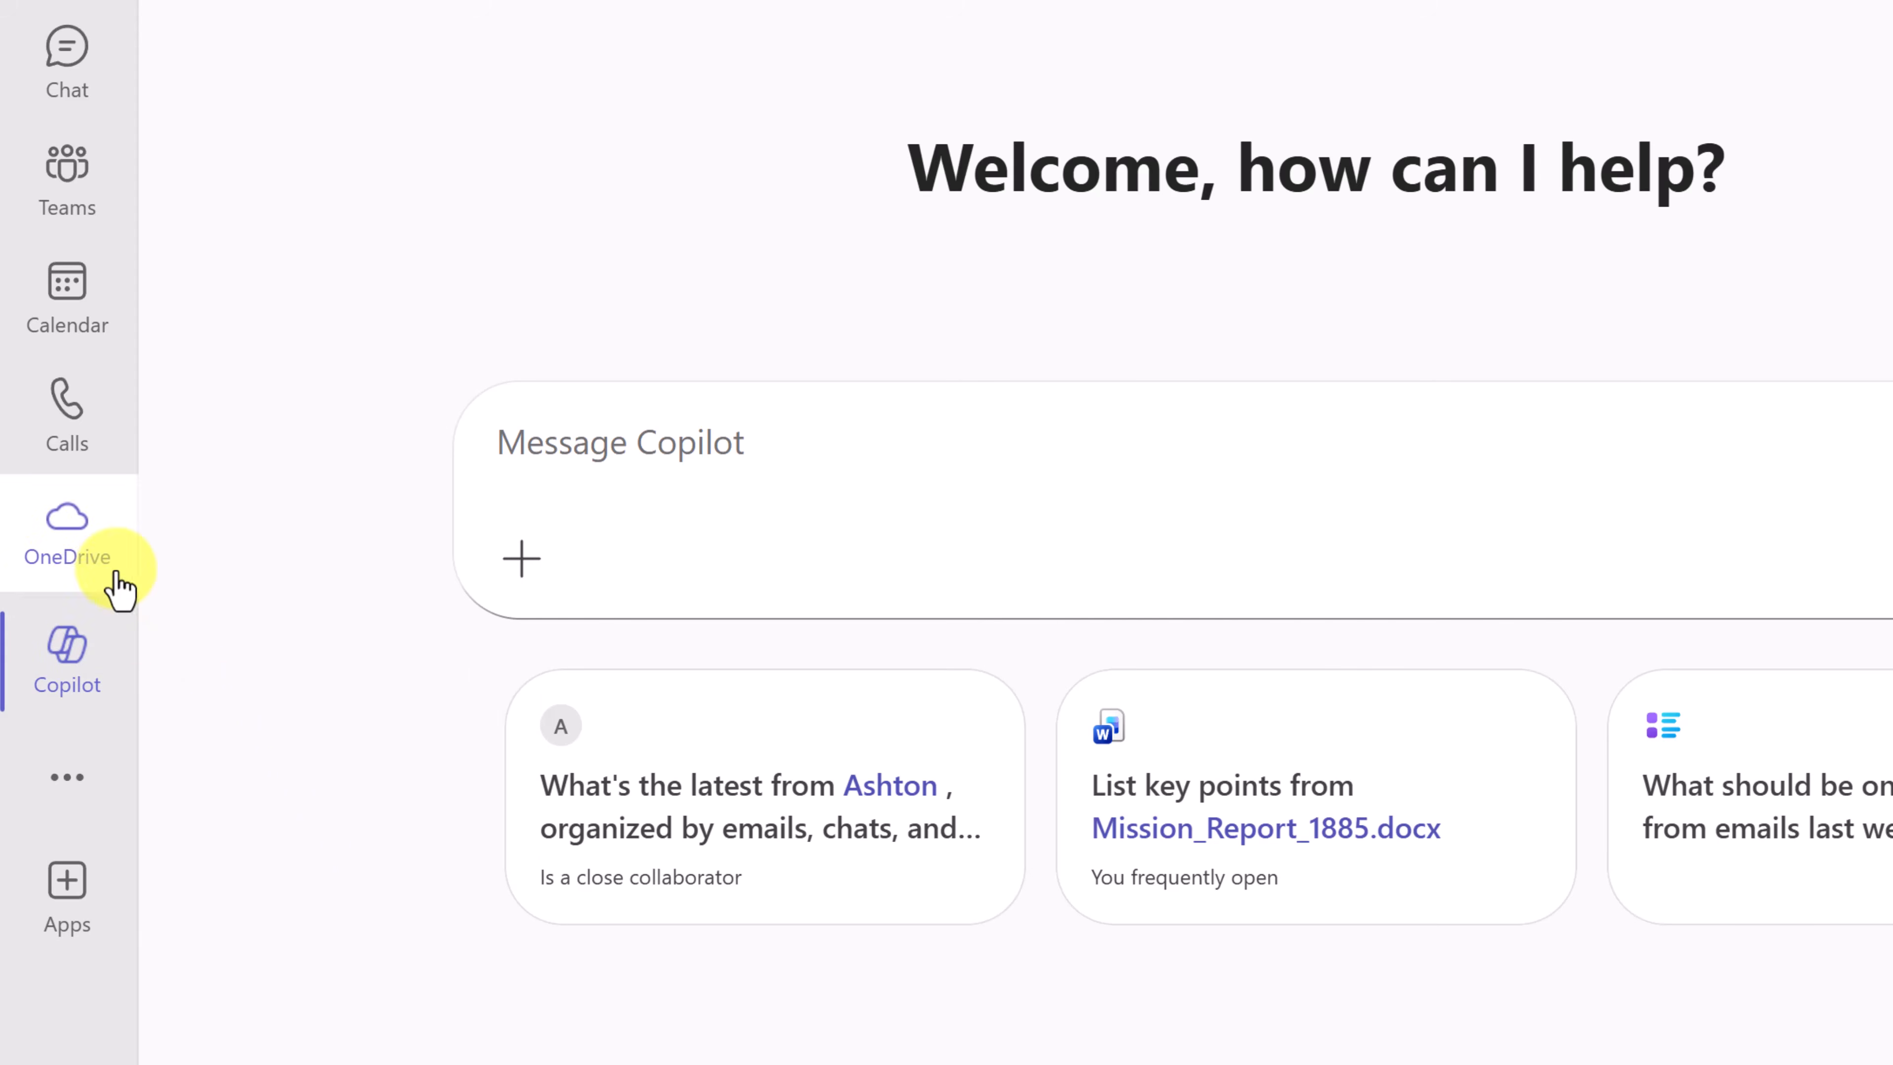
pyautogui.click(65, 530)
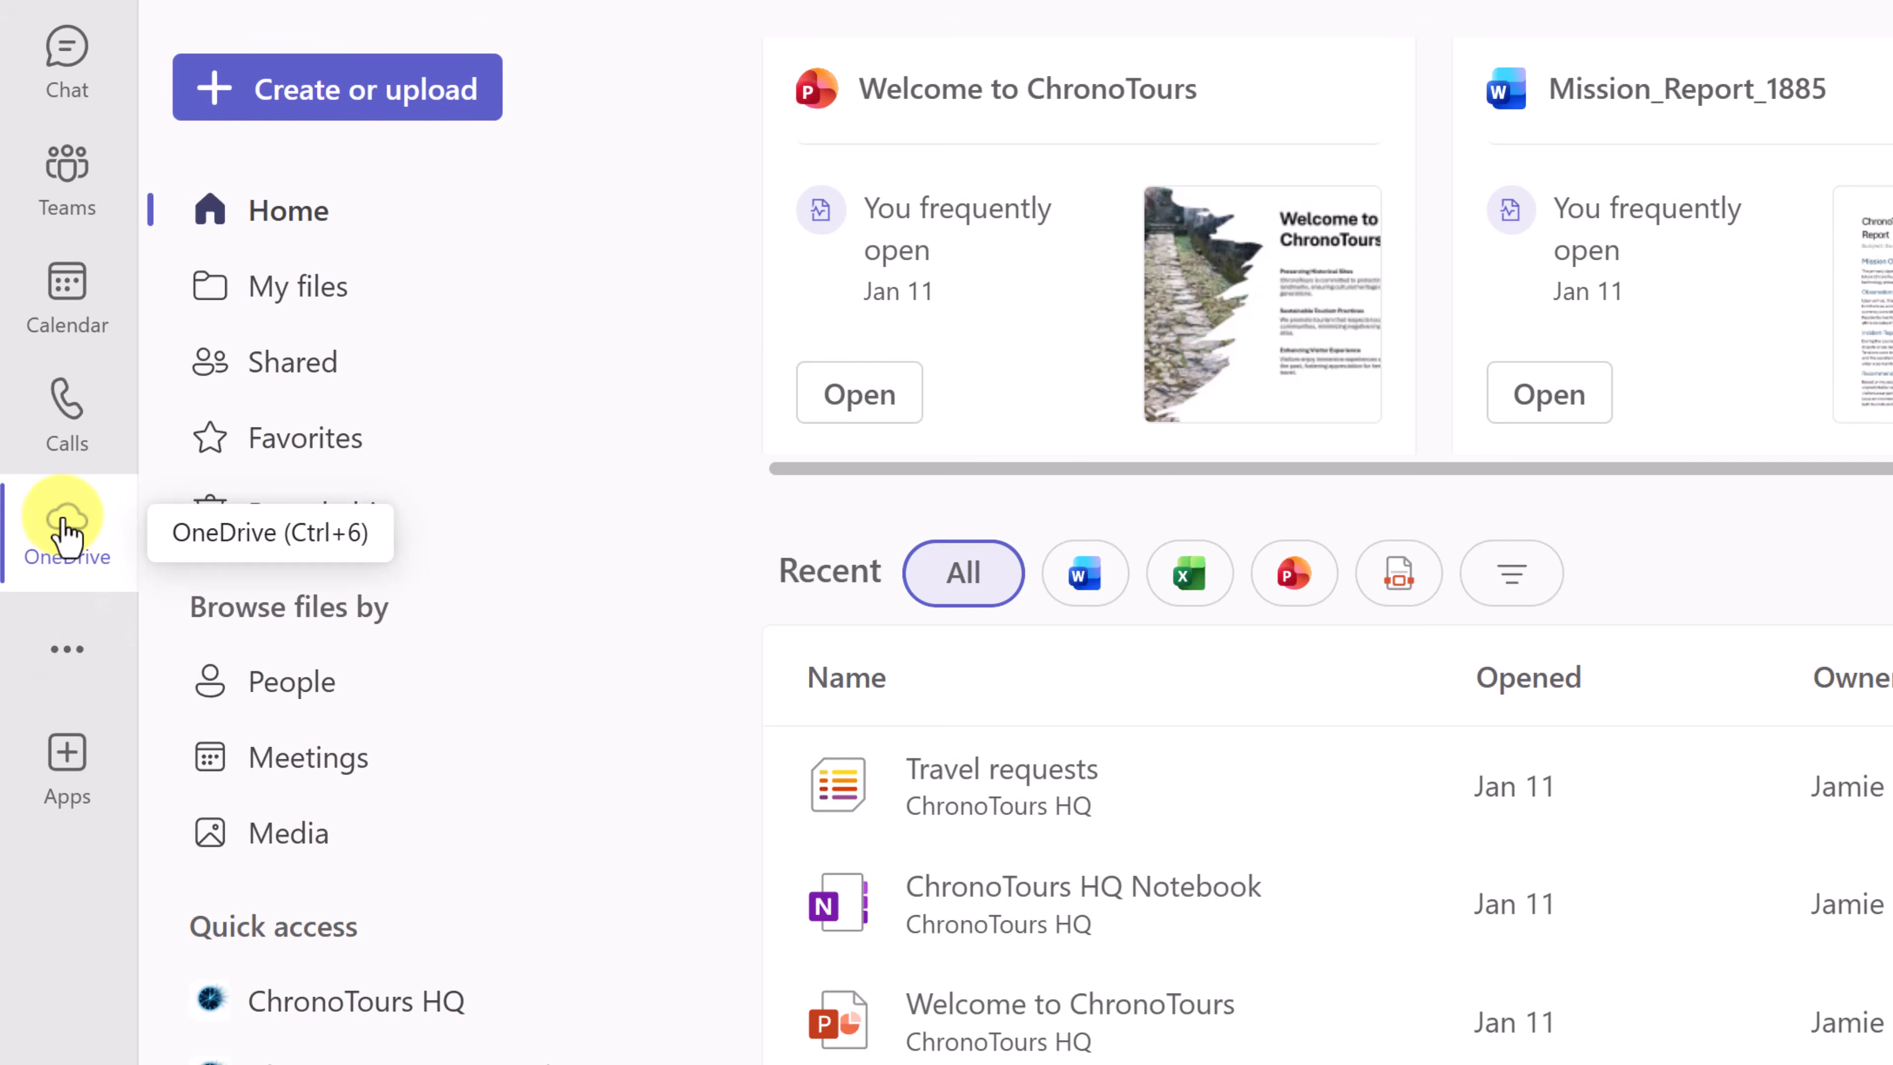
# - Find Copilot among the additional apps, pin it to the app bar again, and open the app store
pyautogui.click(75, 667)
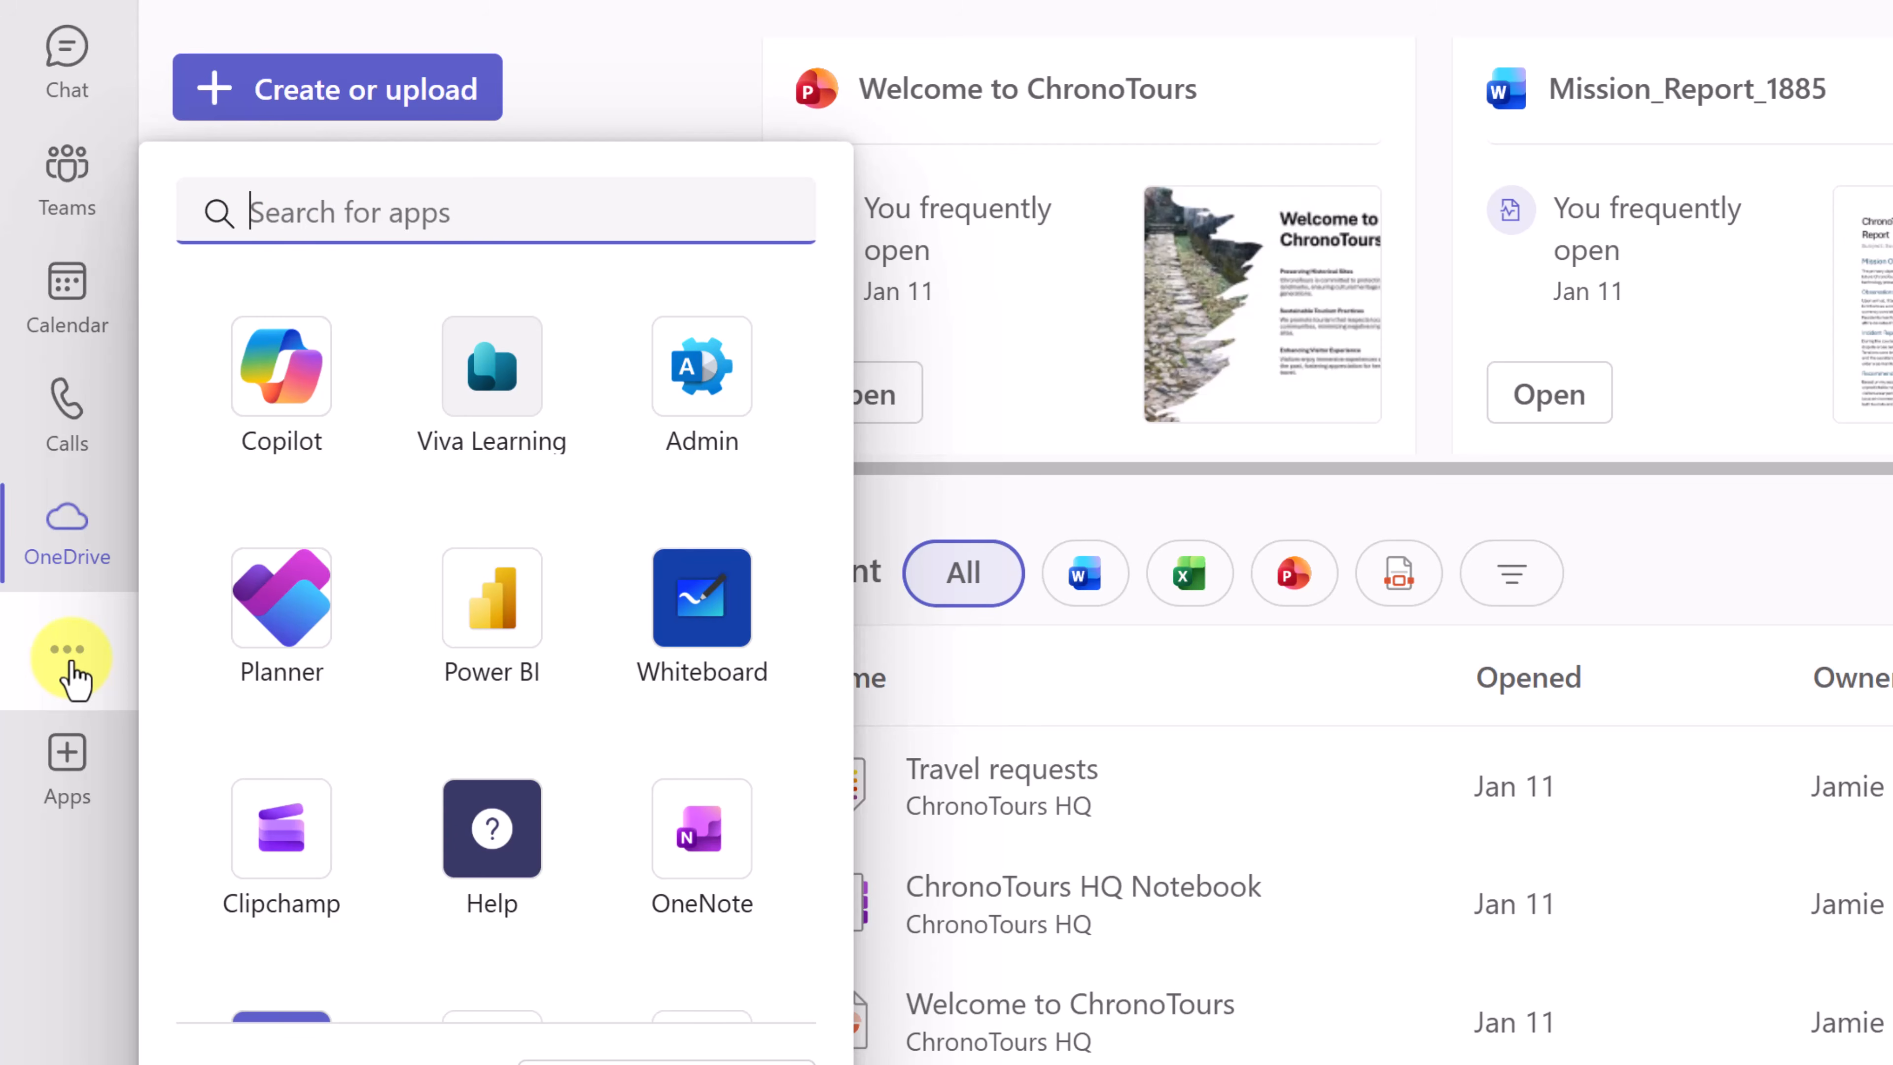
pyautogui.scroll(-3, 372, 738)
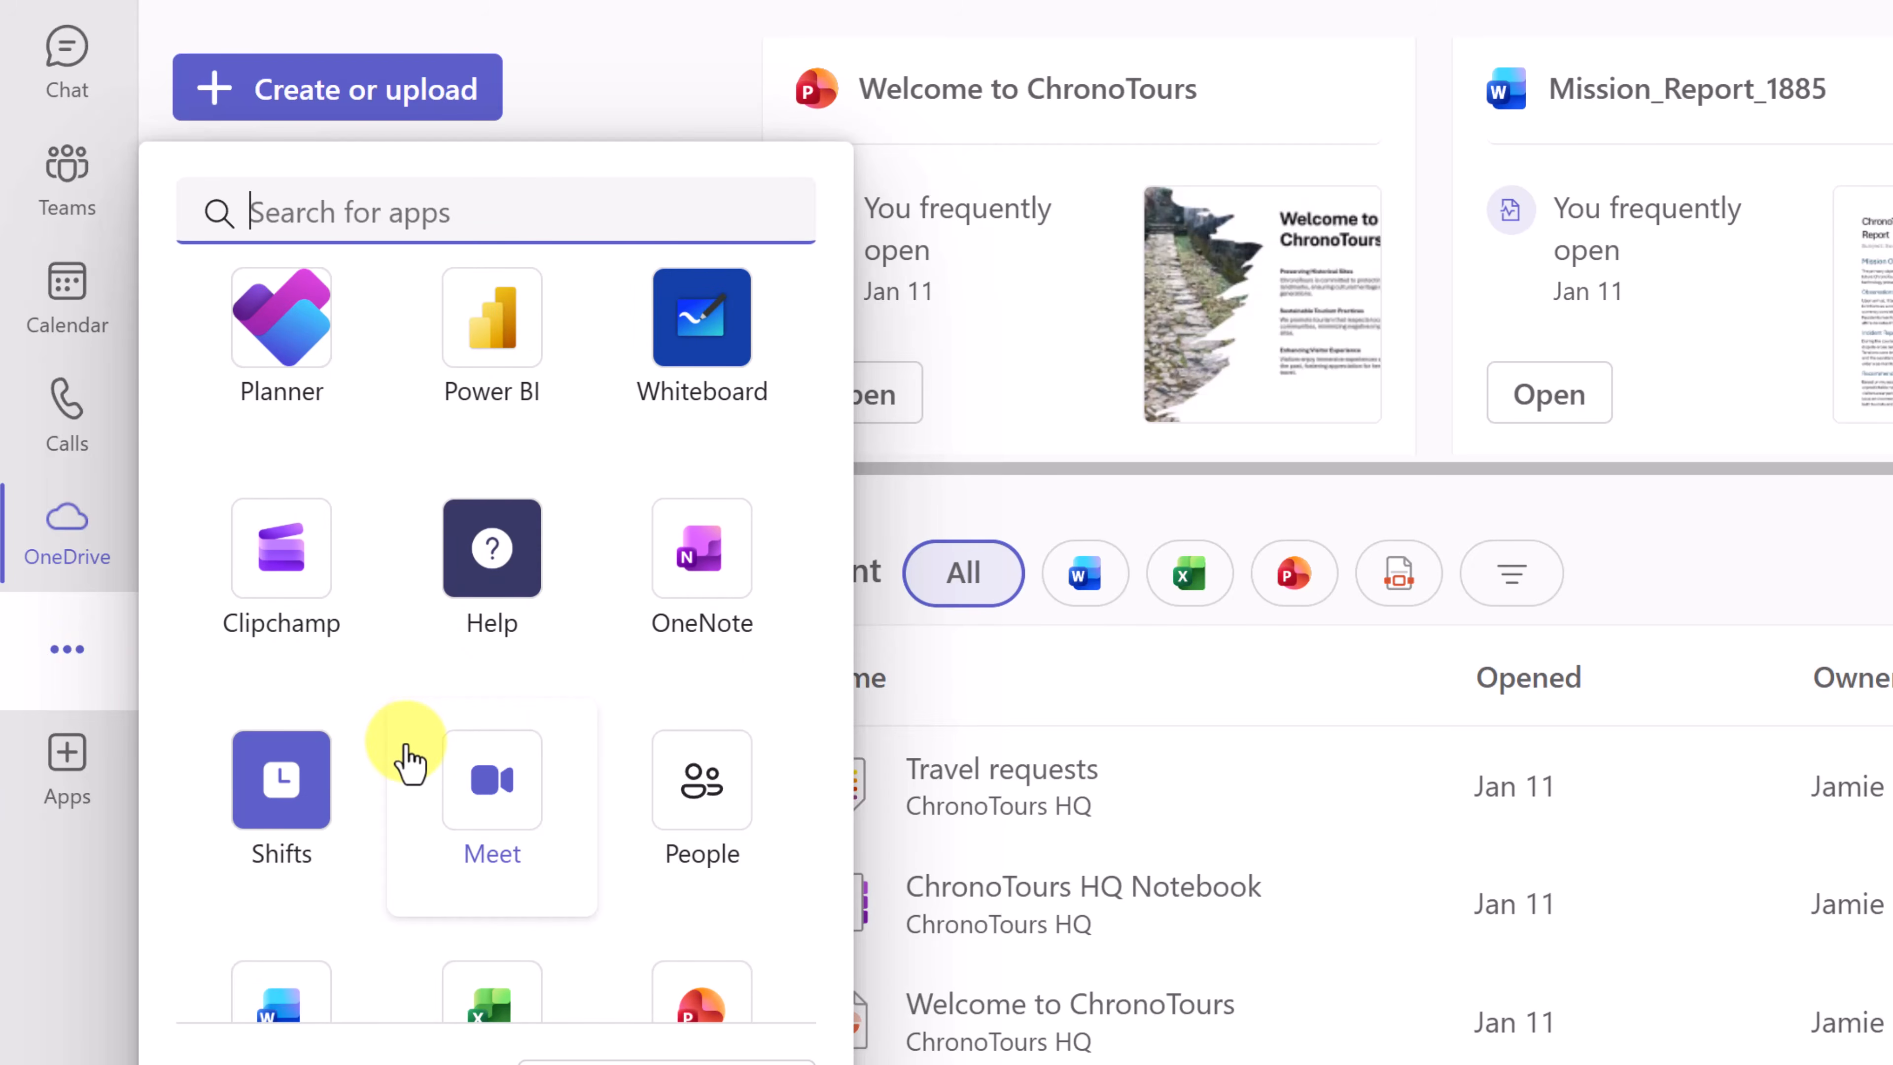
pyautogui.scroll(3, 413, 753)
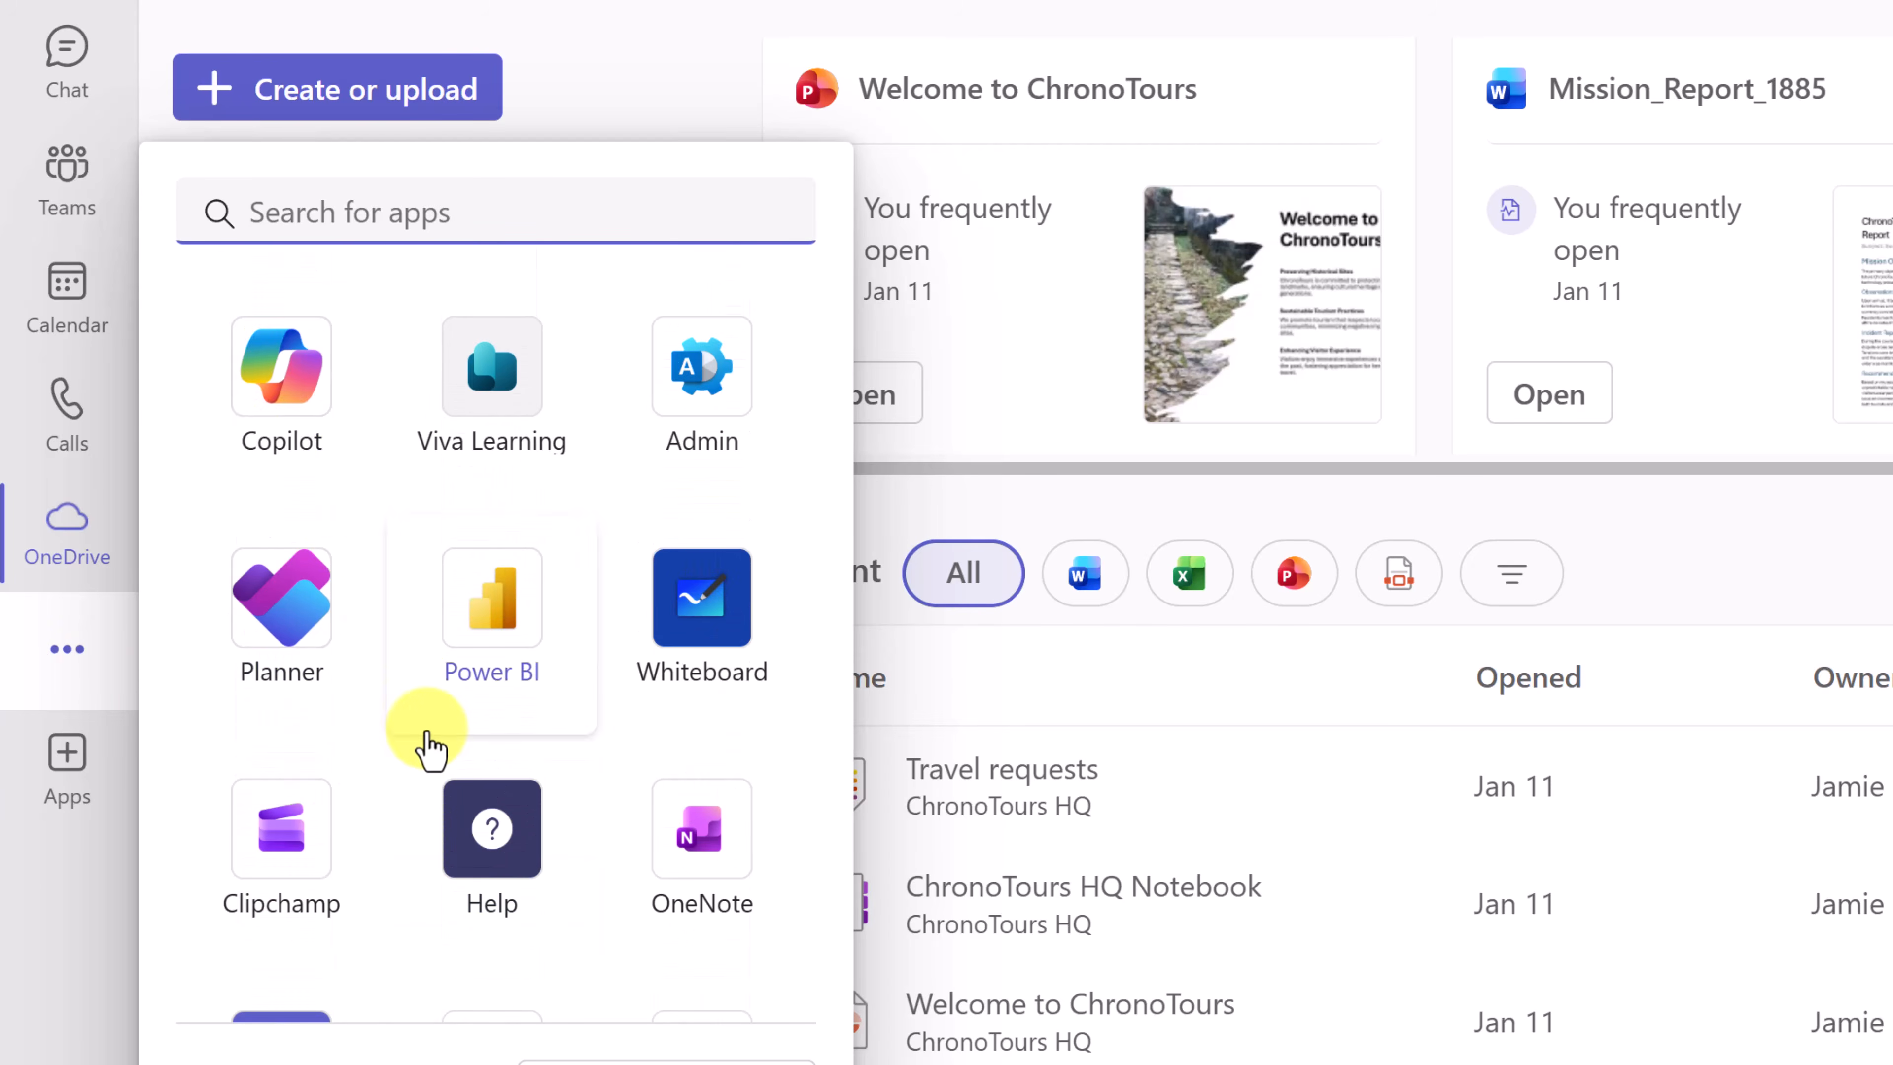
pyautogui.click(302, 406)
pyautogui.rightClick(96, 683)
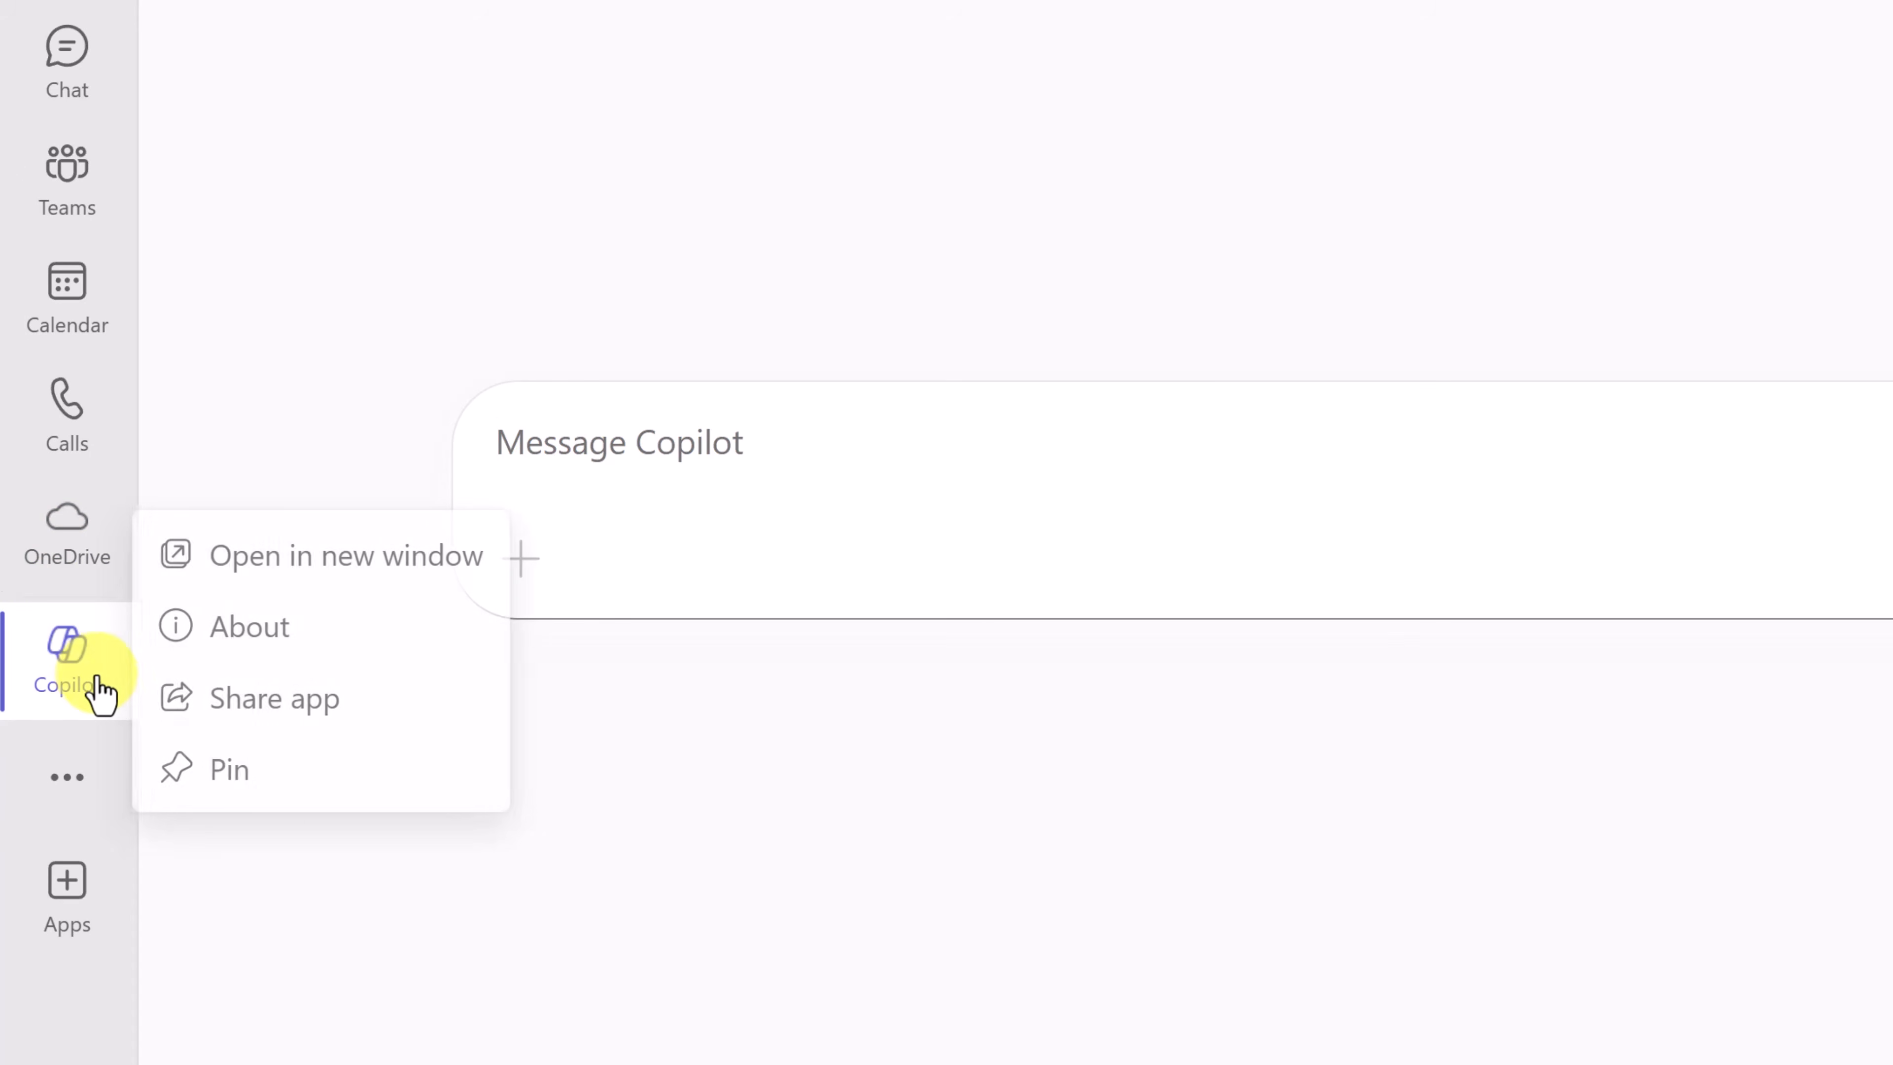
pyautogui.rightClick(96, 684)
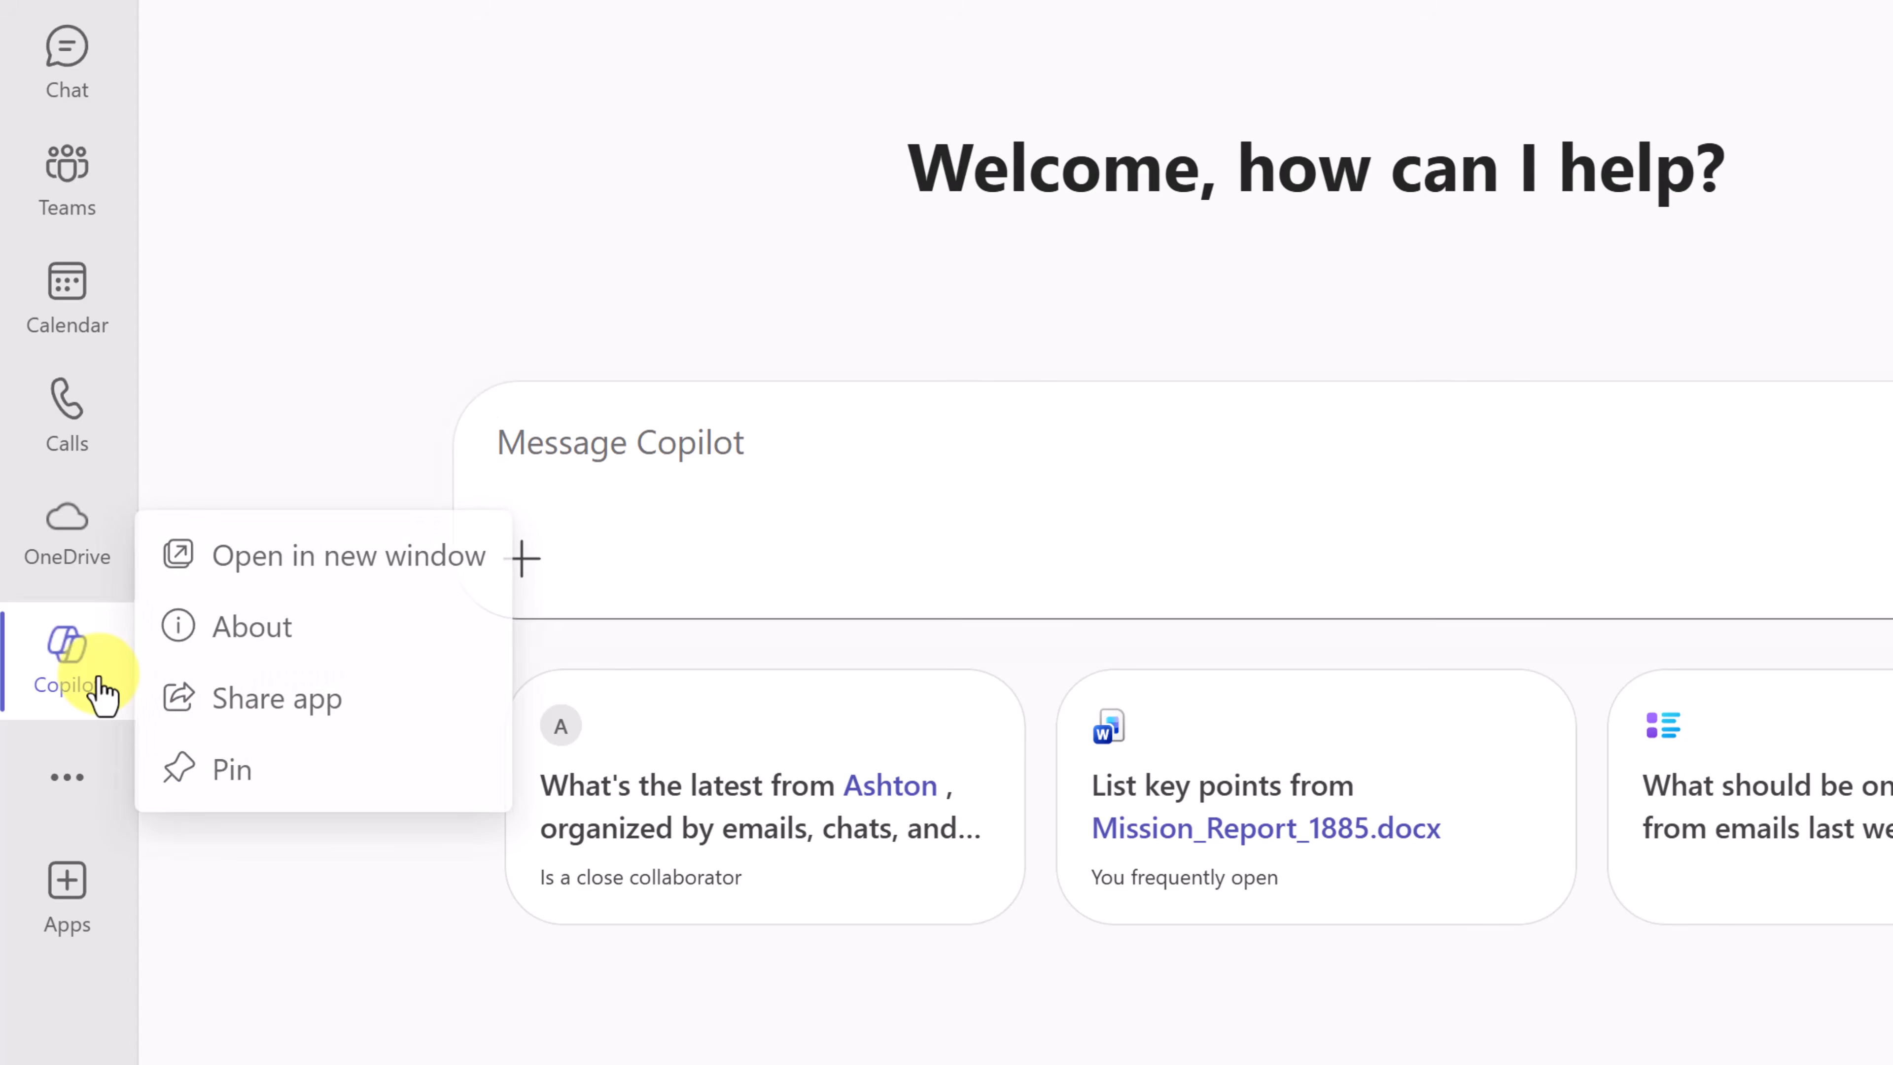
pyautogui.click(265, 796)
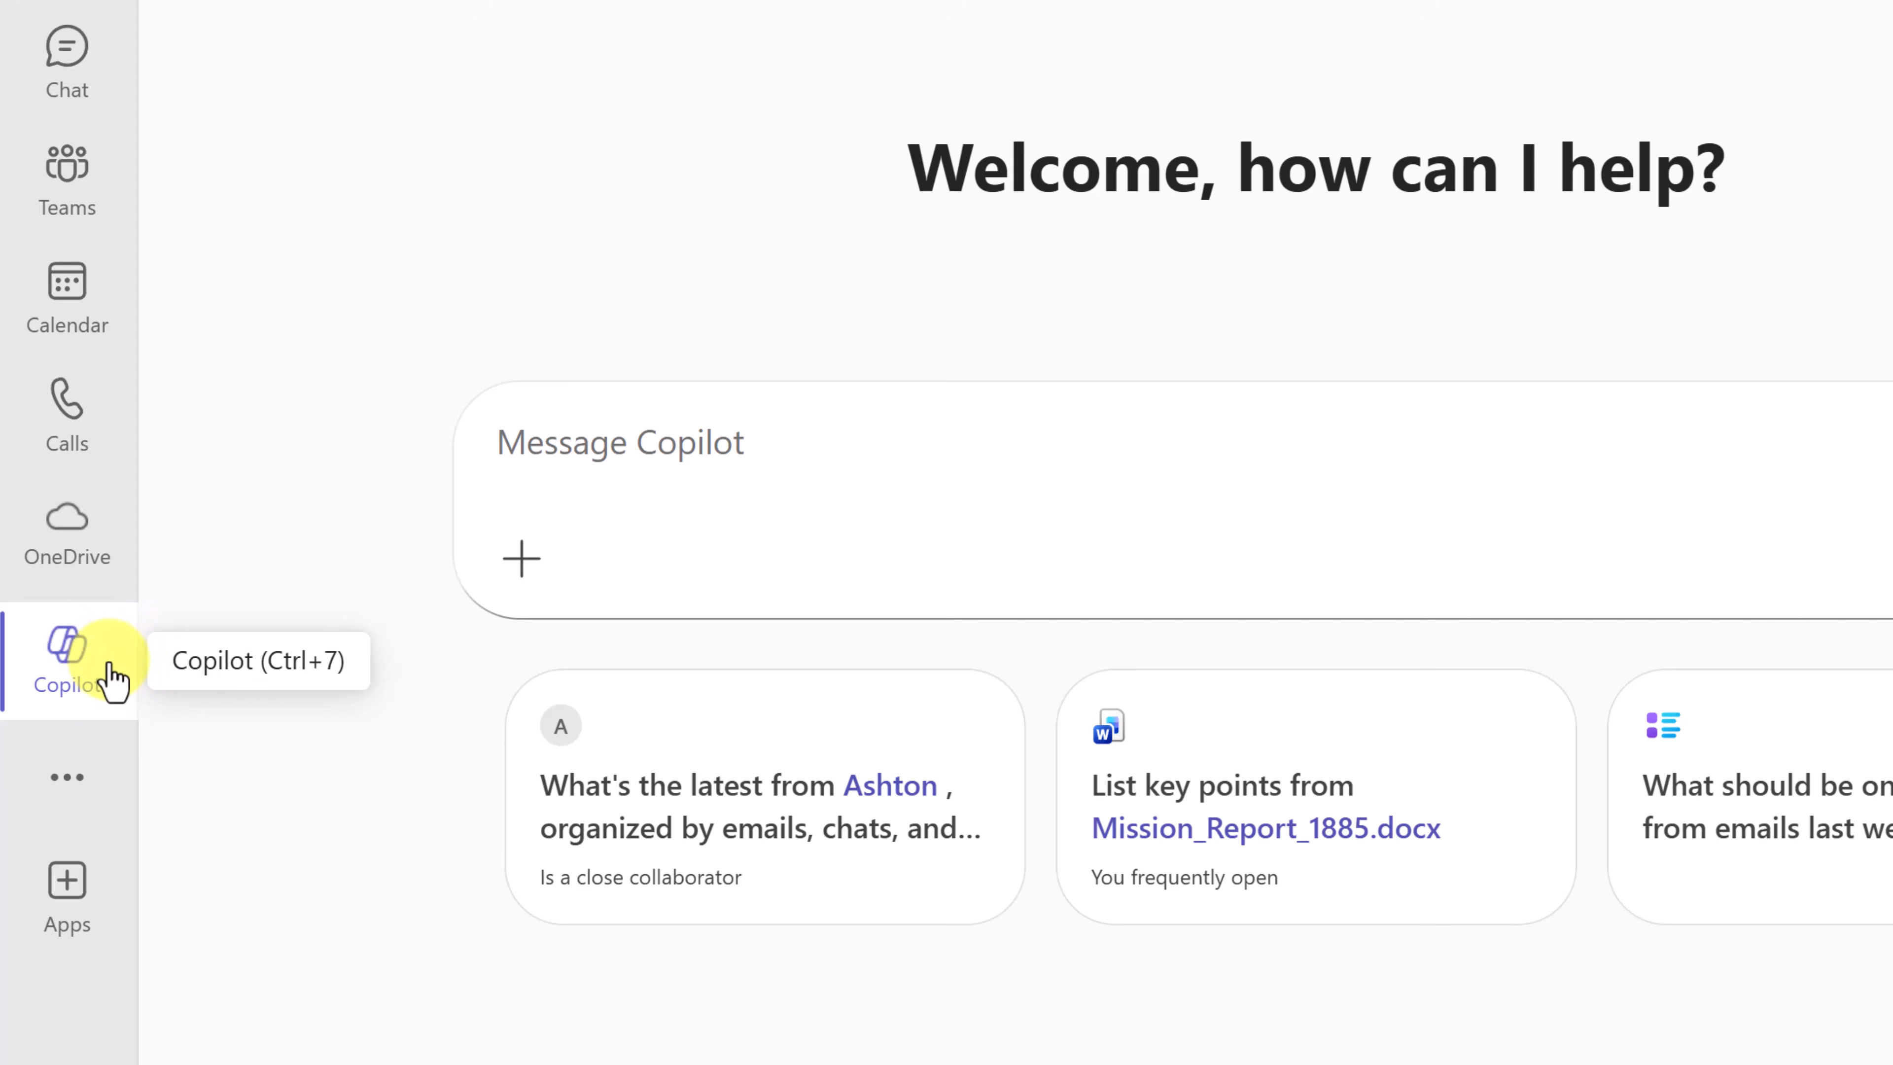
pyautogui.click(98, 904)
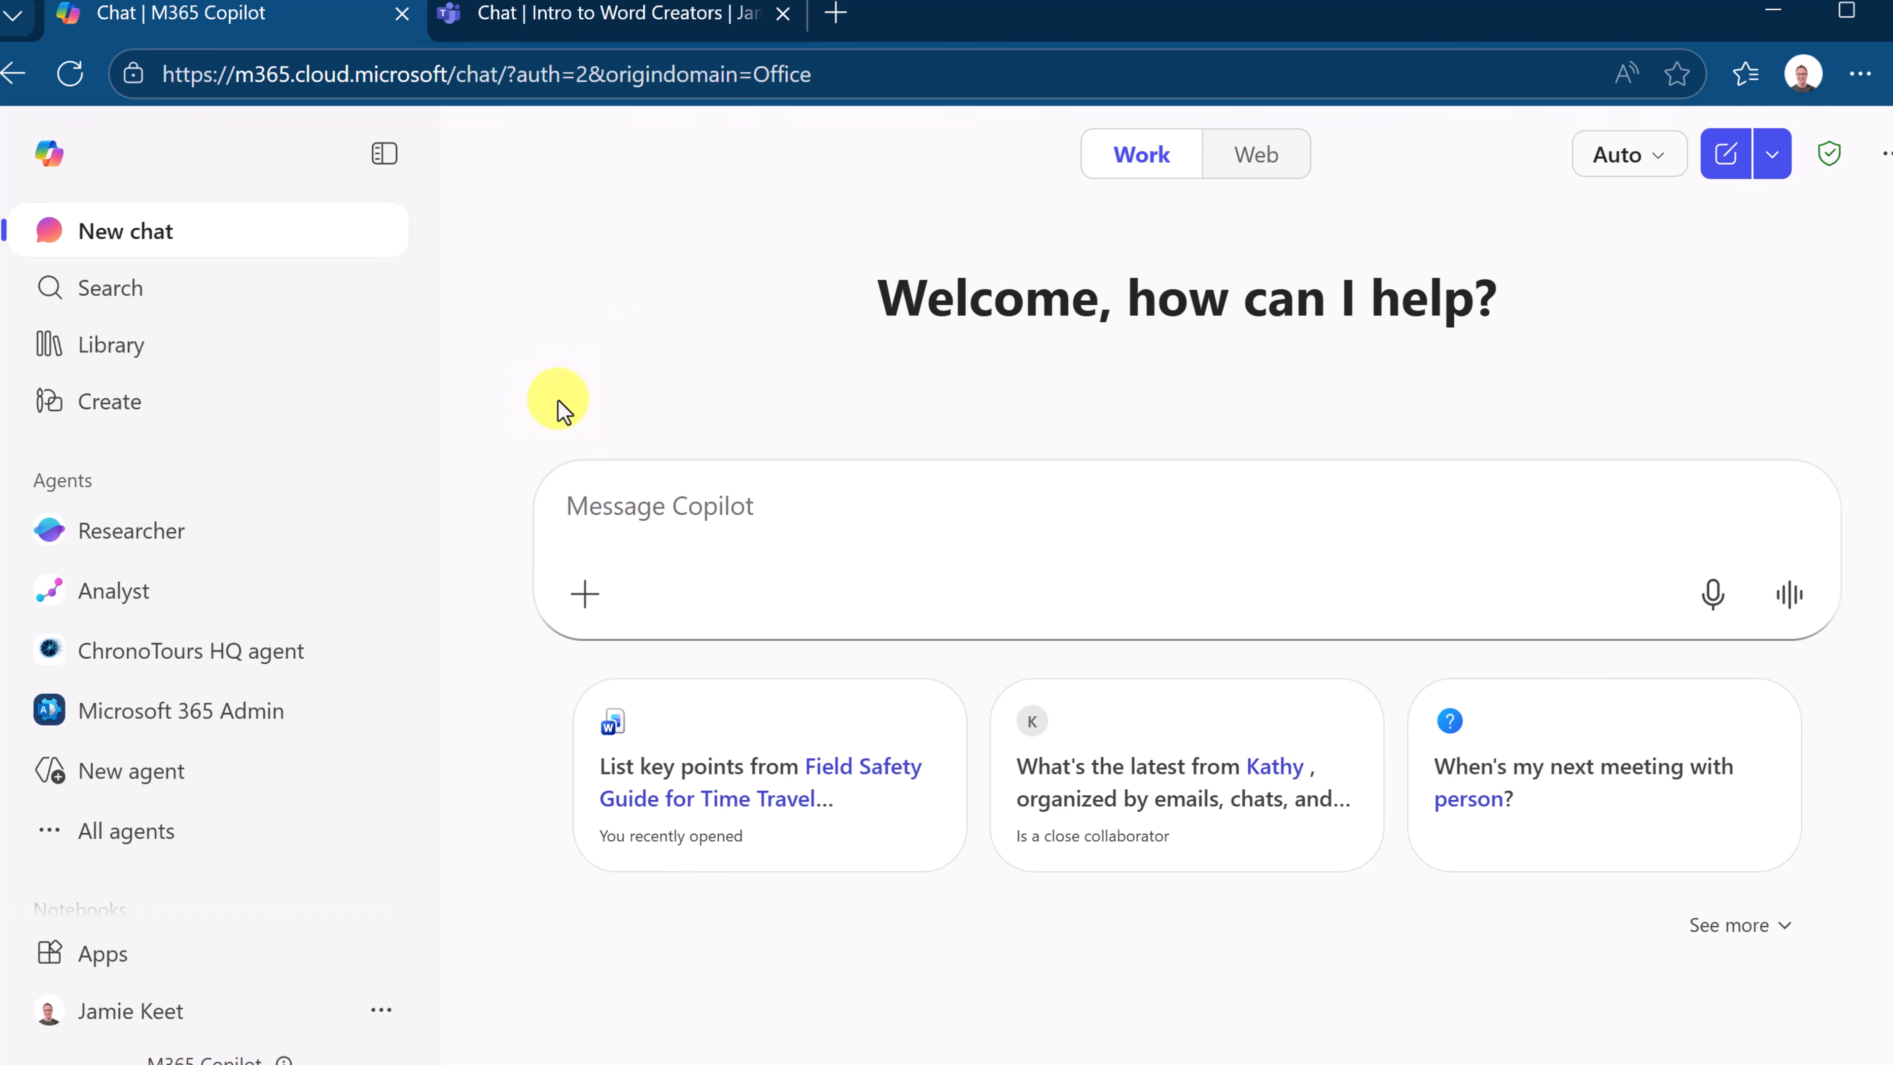
# - Launch Teams on the web from Microsoft 365 Copilot's app list and view the ChronoTours HQ team
pyautogui.click(203, 955)
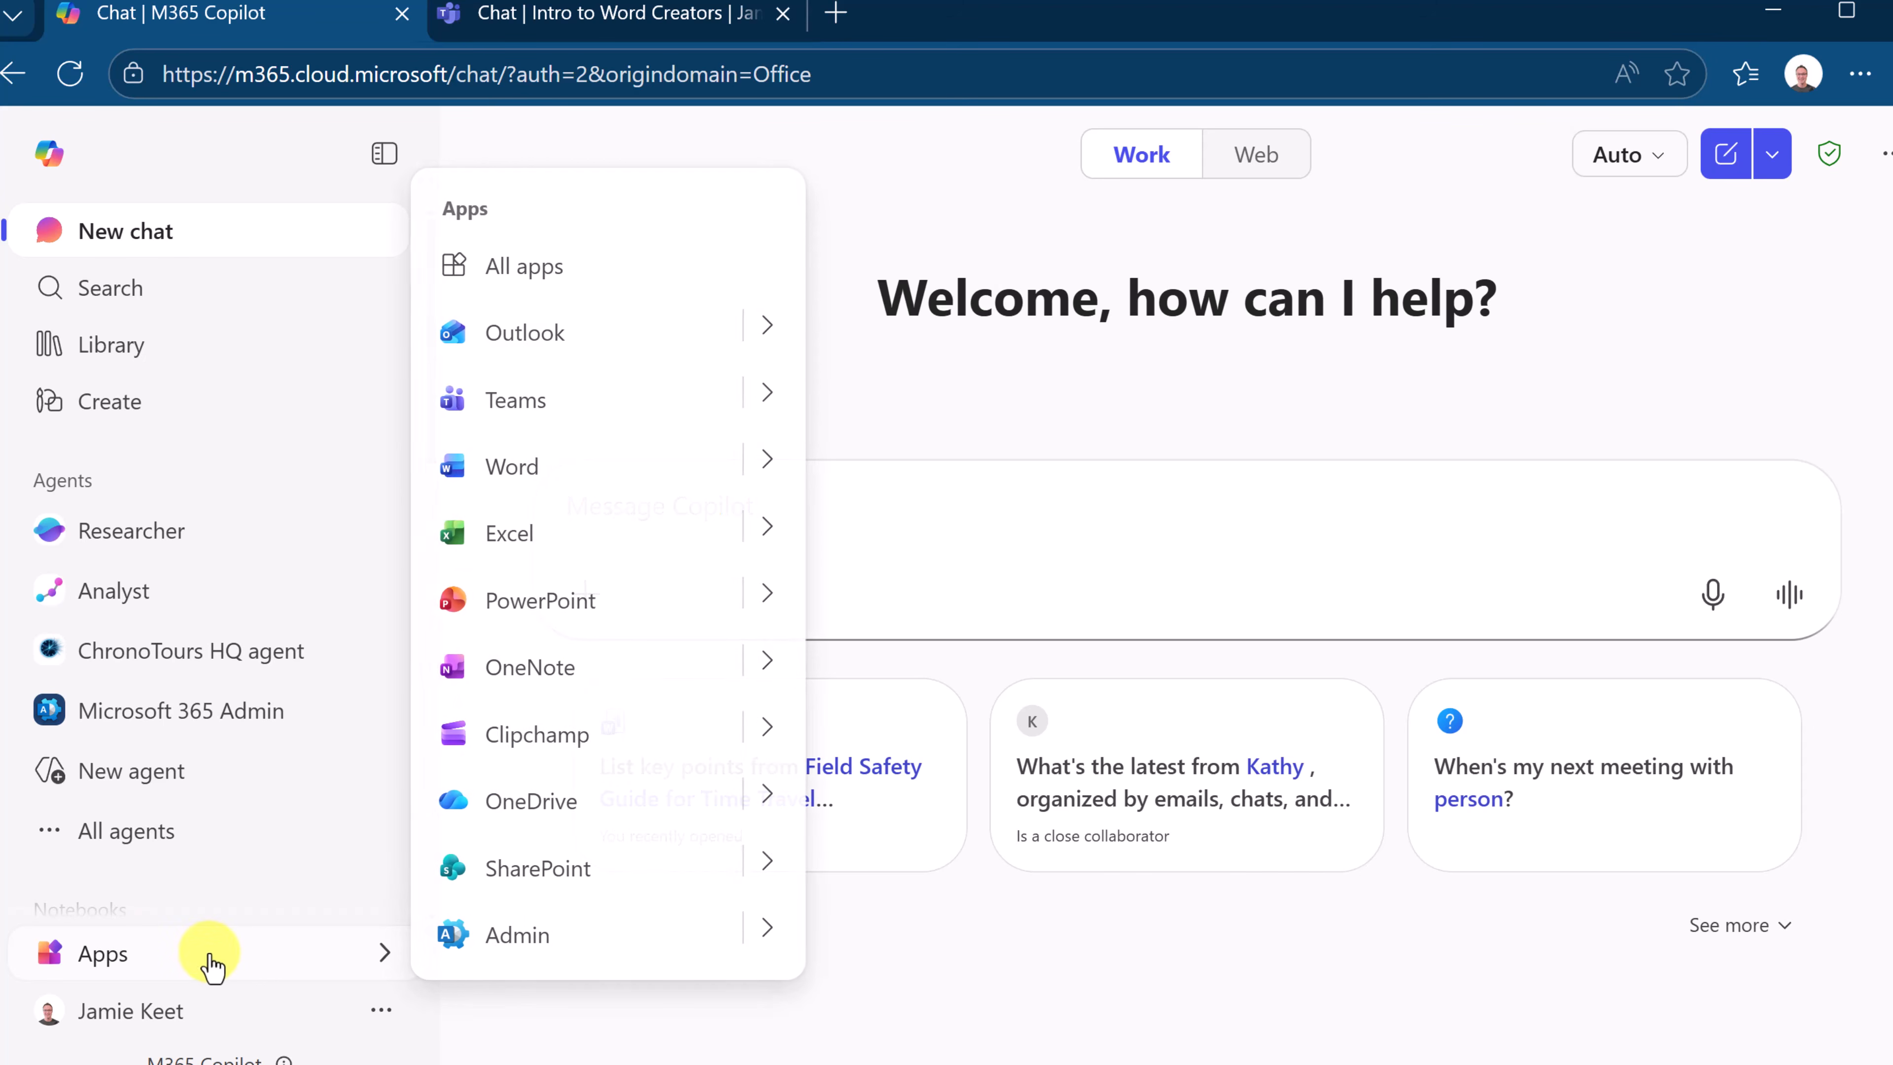
pyautogui.click(562, 406)
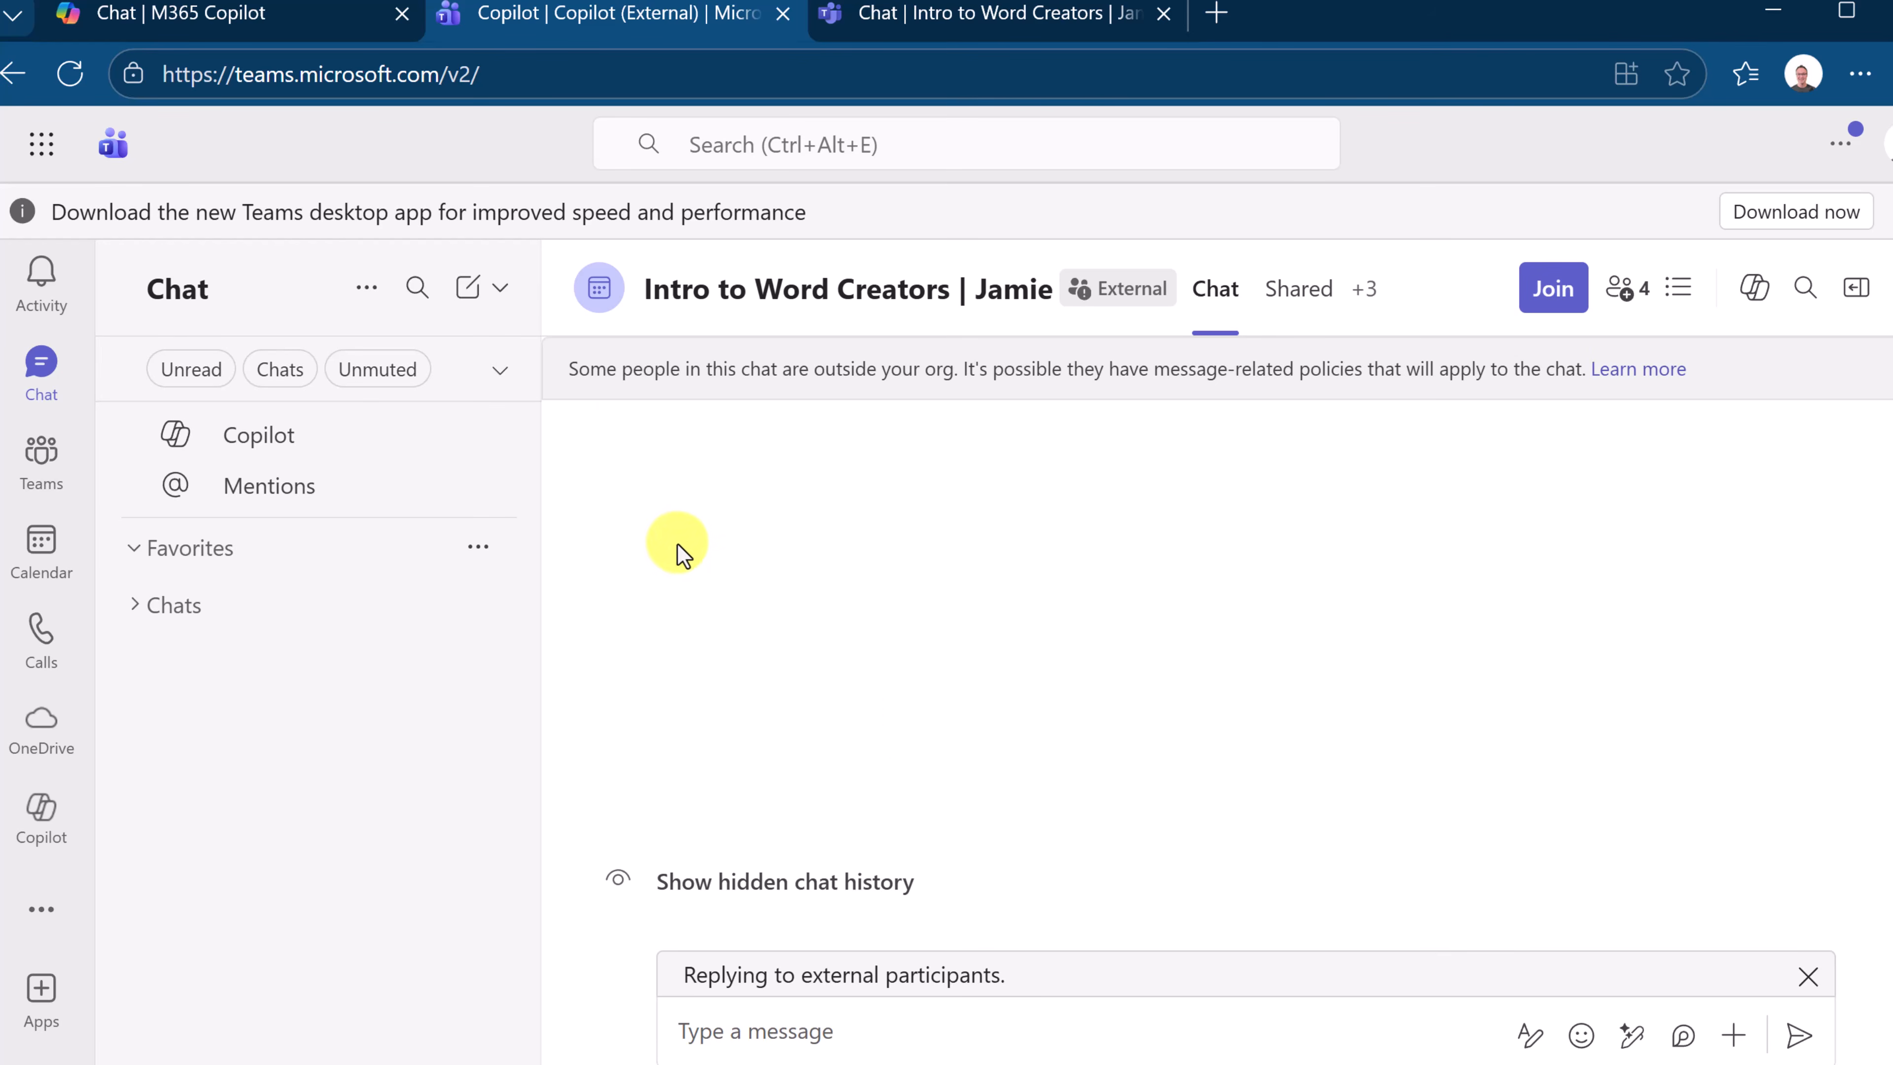
pyautogui.click(41, 462)
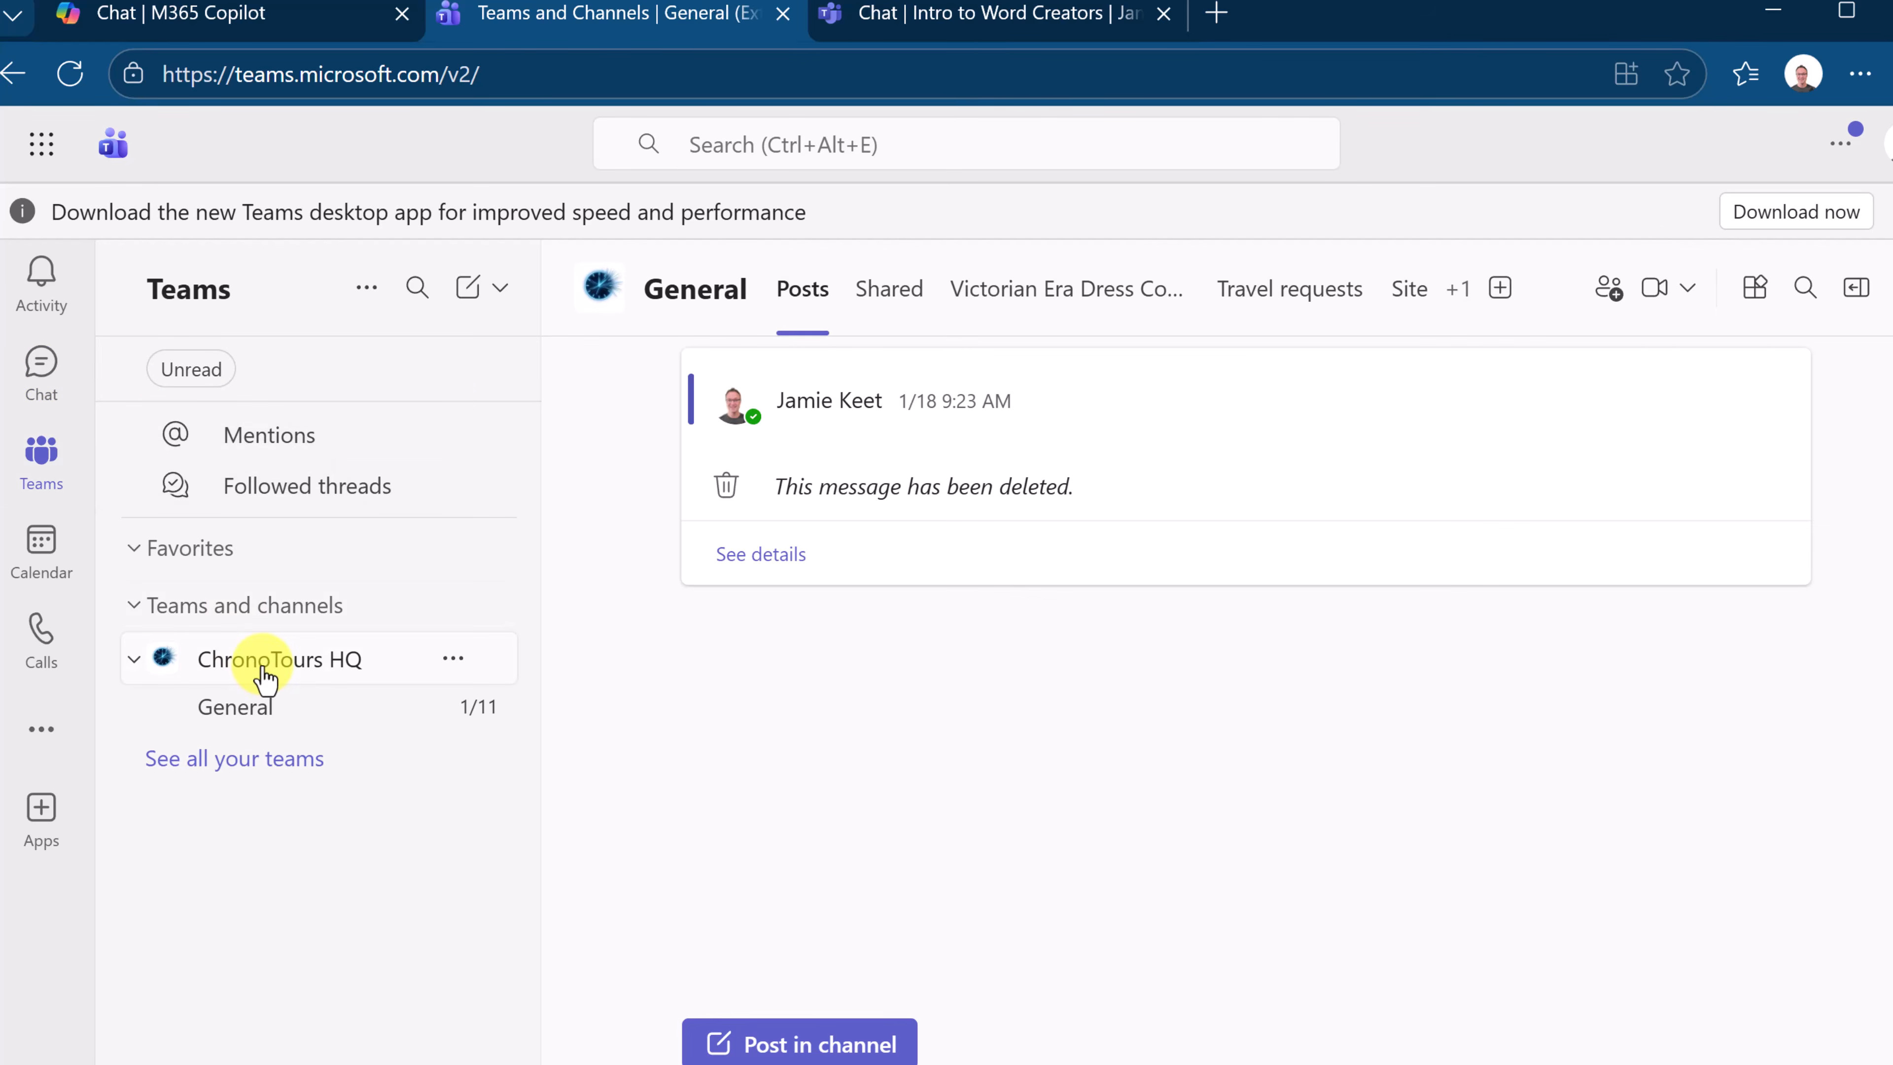
pyautogui.click(265, 675)
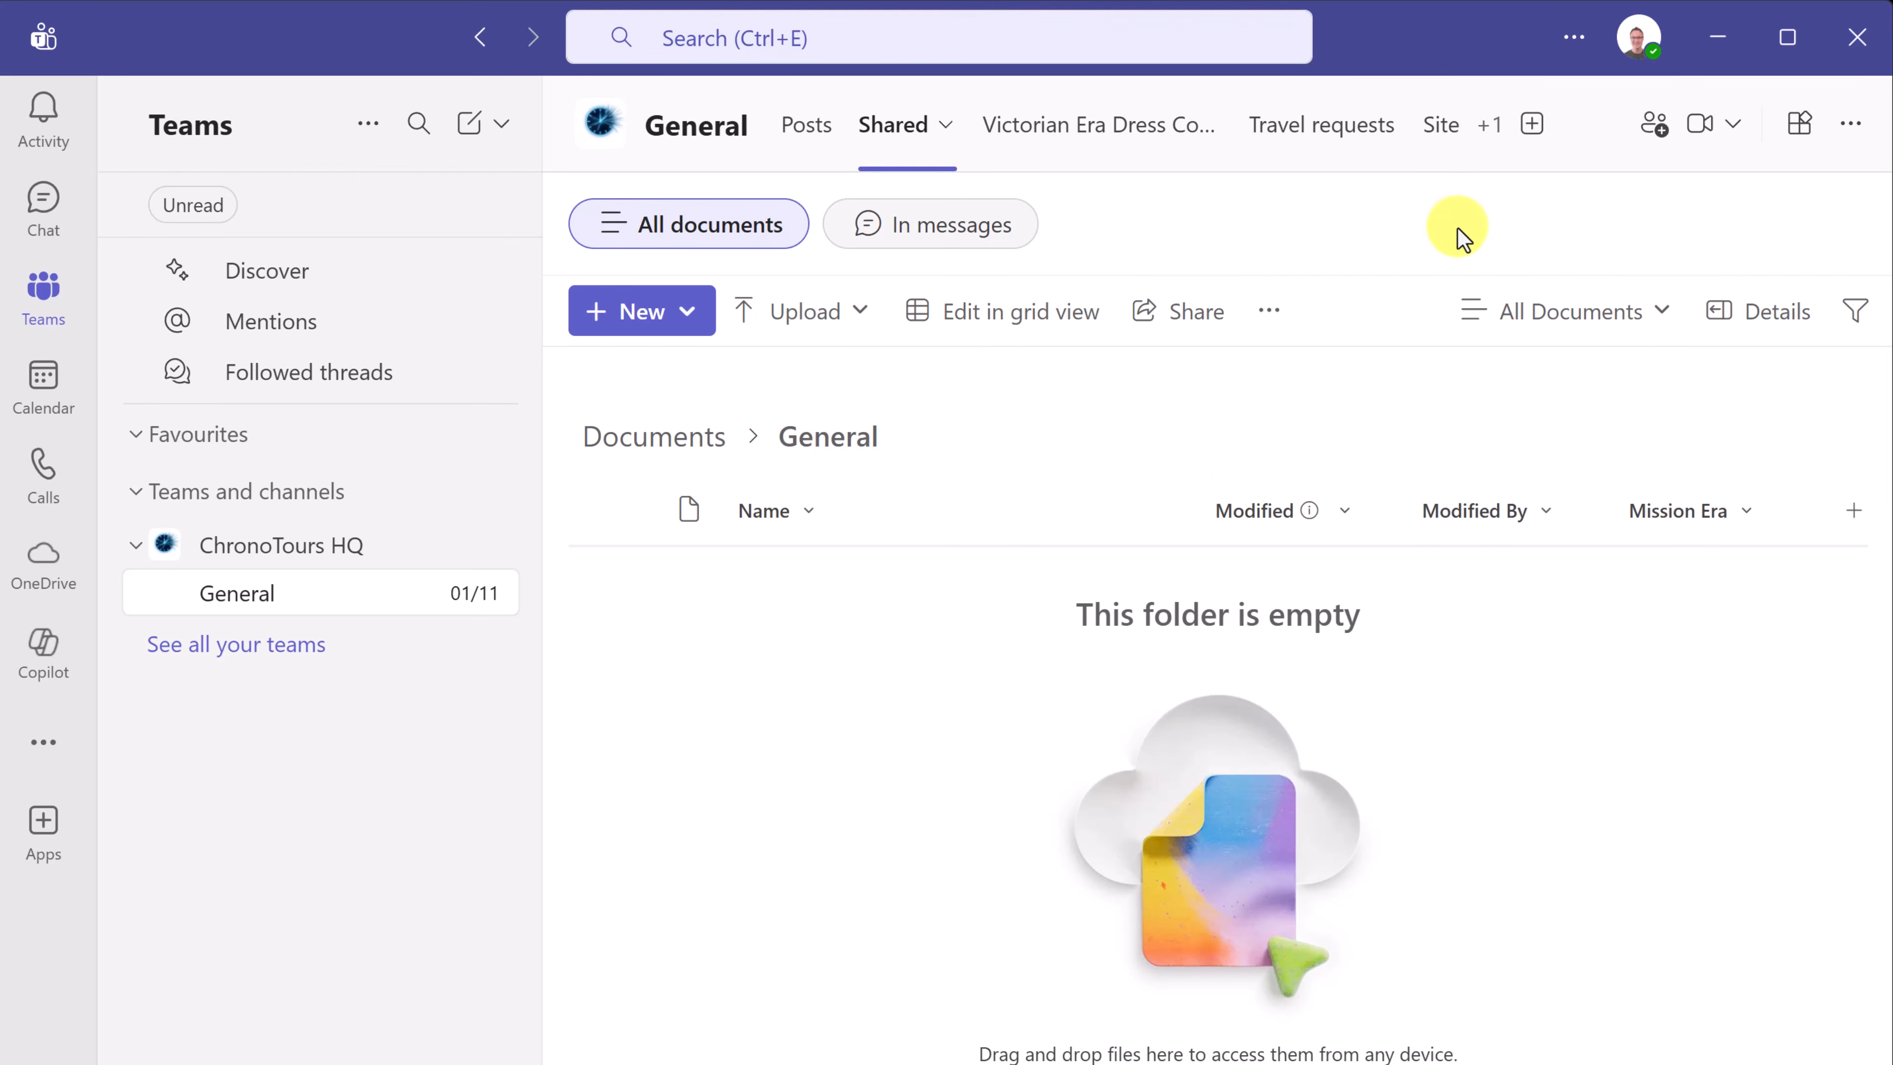
# - Set the account's presence status to Busy
pyautogui.click(1639, 46)
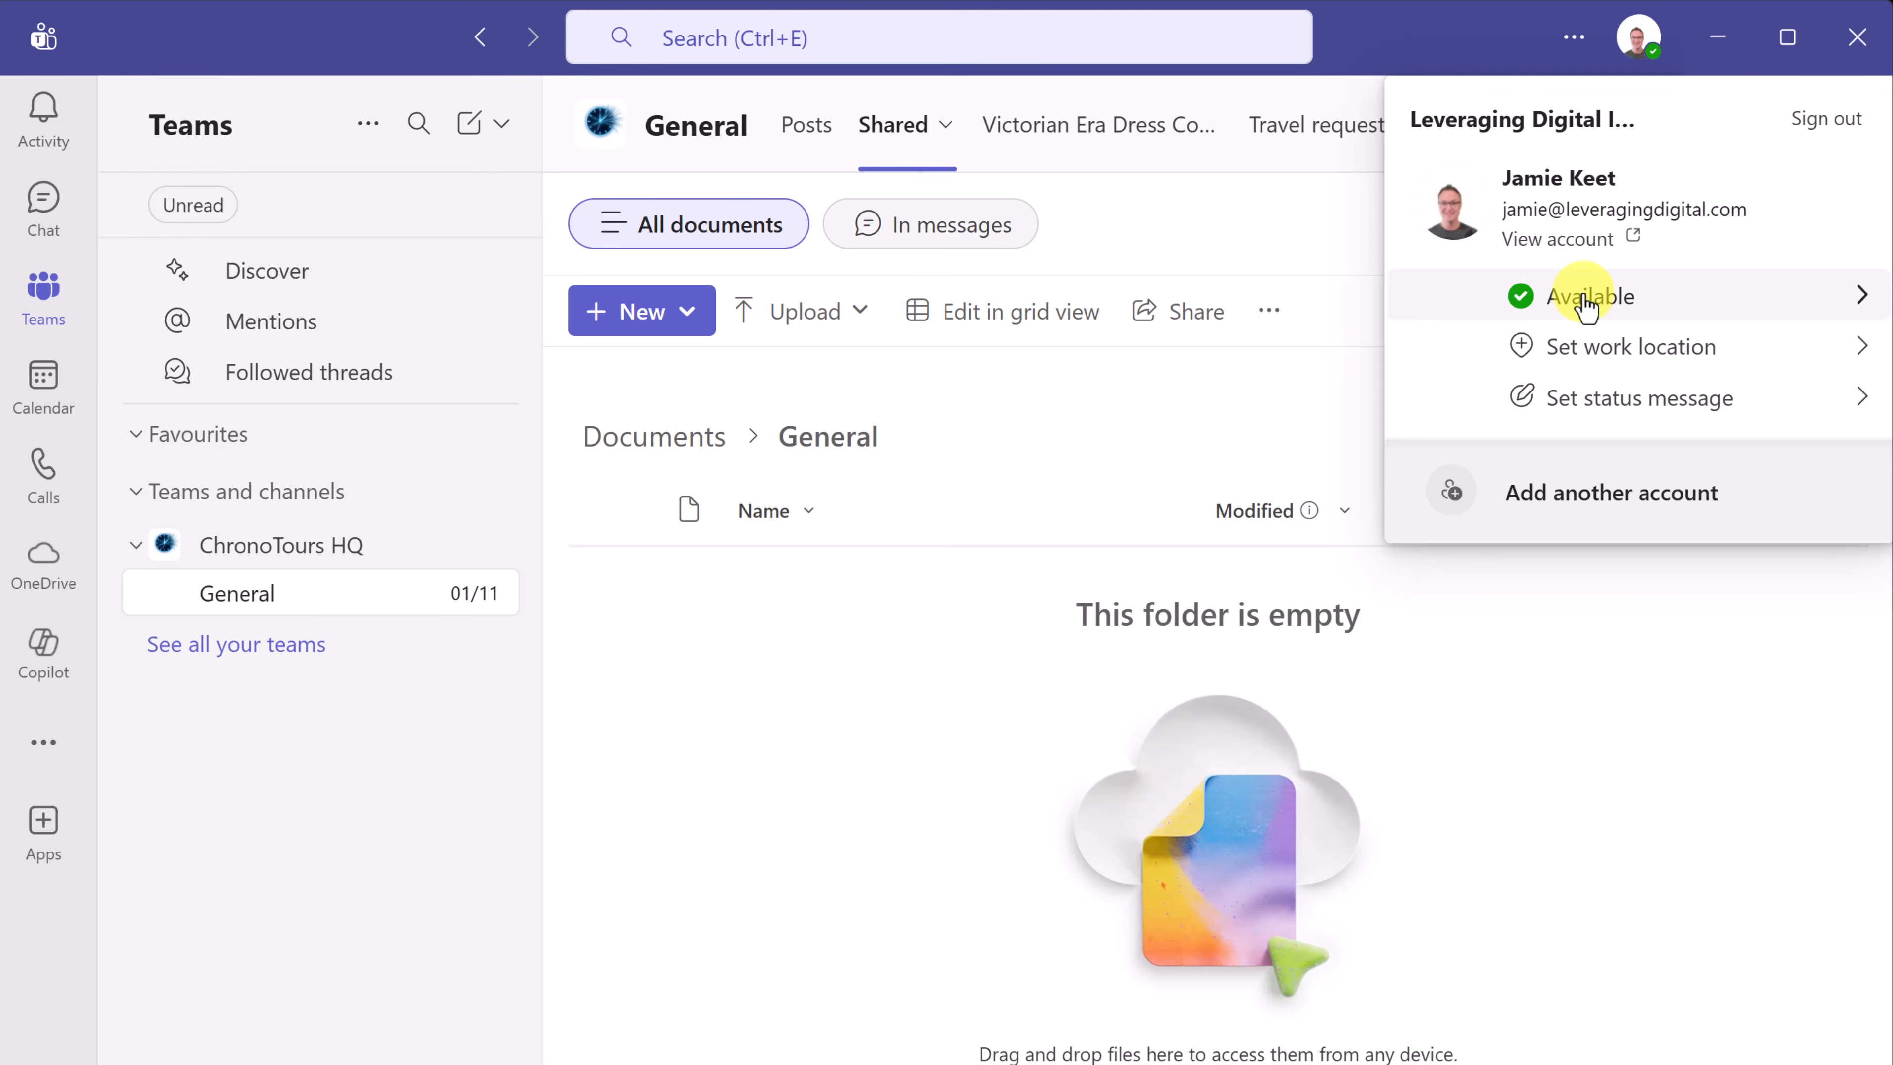
pyautogui.click(1804, 297)
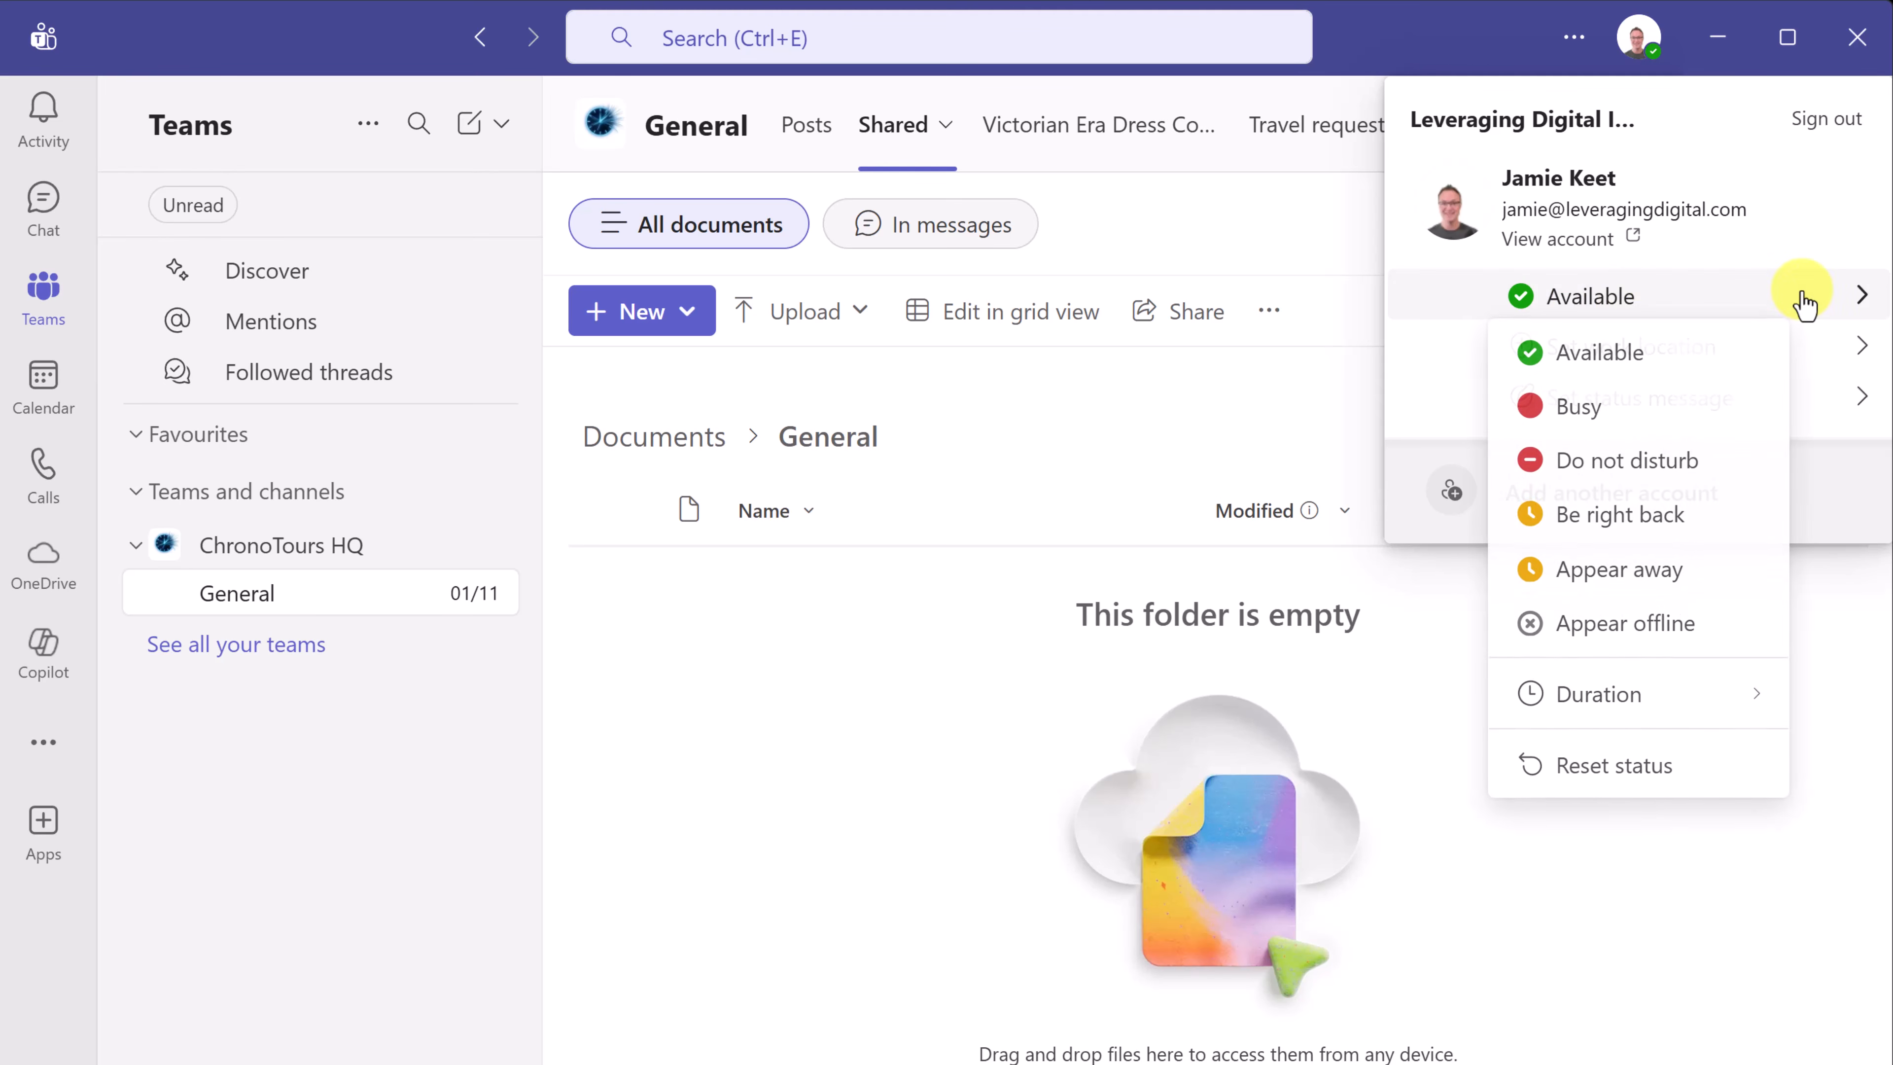
pyautogui.click(1612, 428)
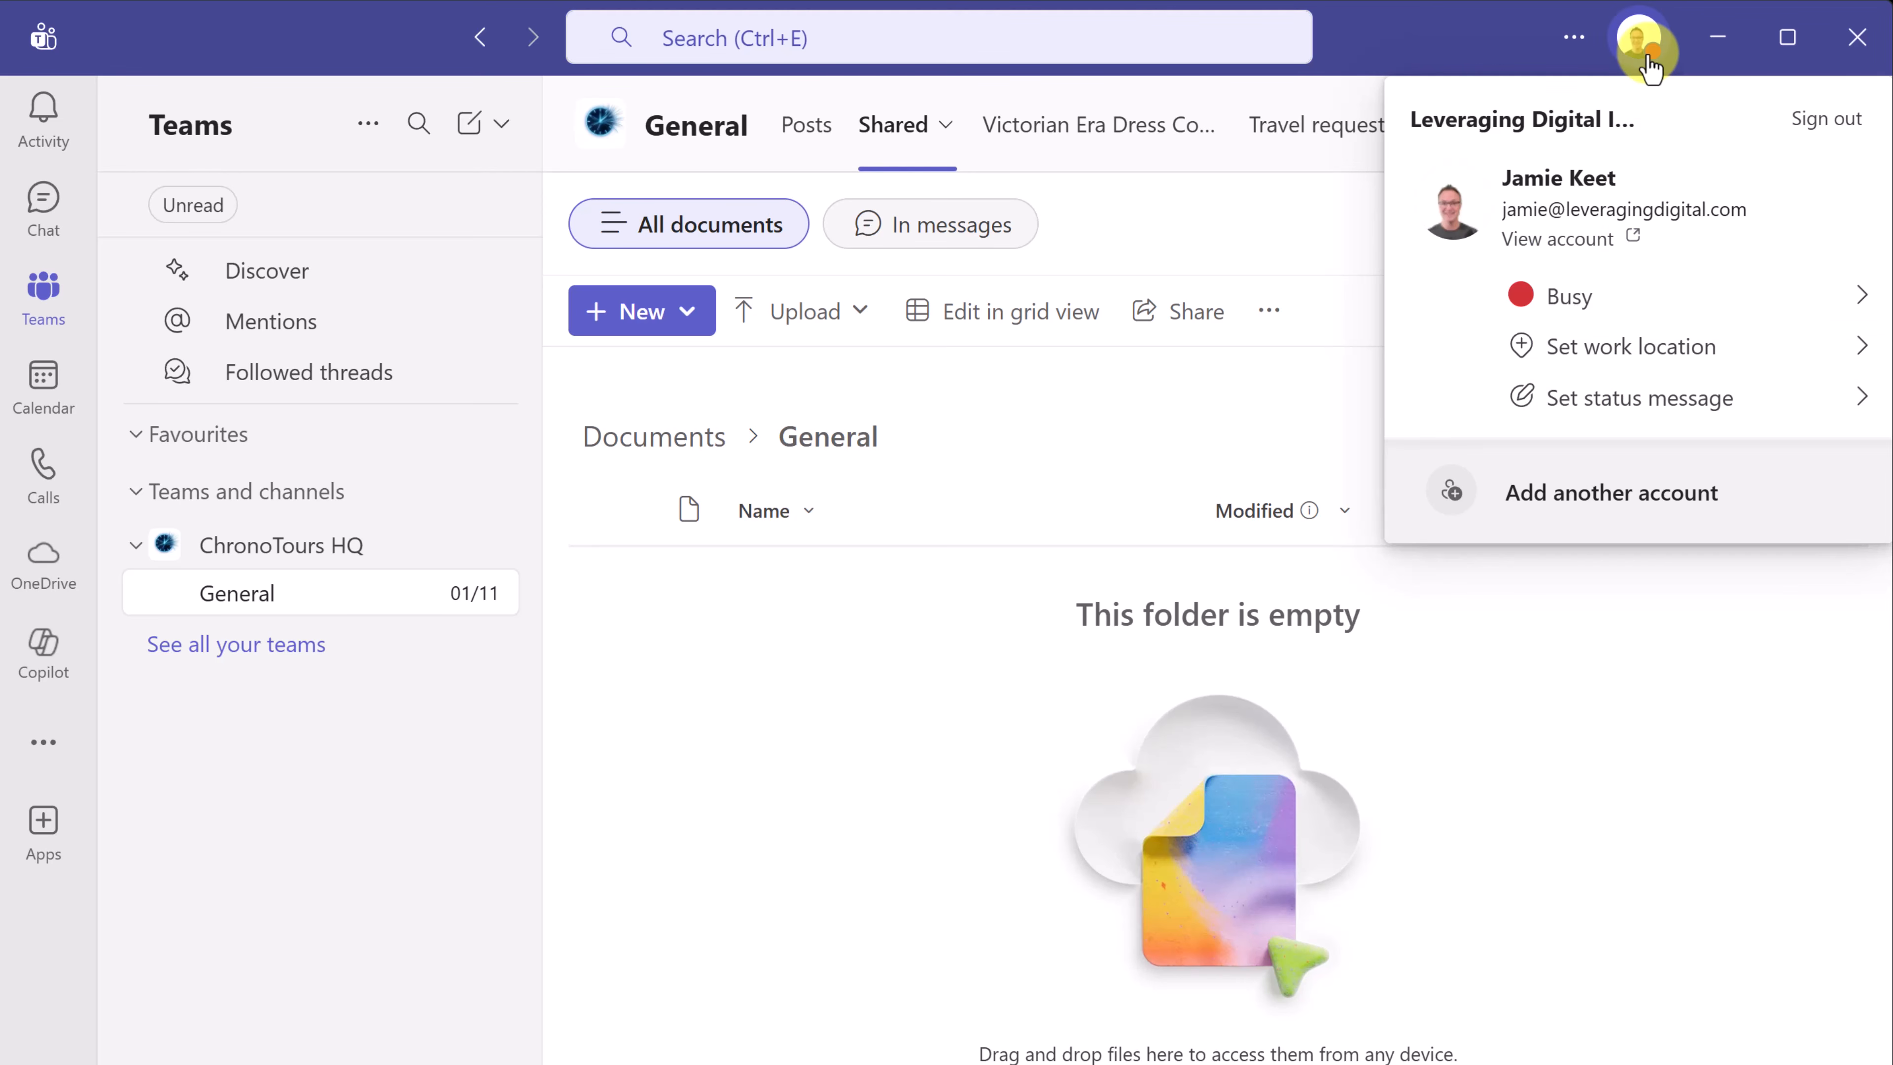
# - Set the account's presence status to Available
pyautogui.moveTo(1594, 298)
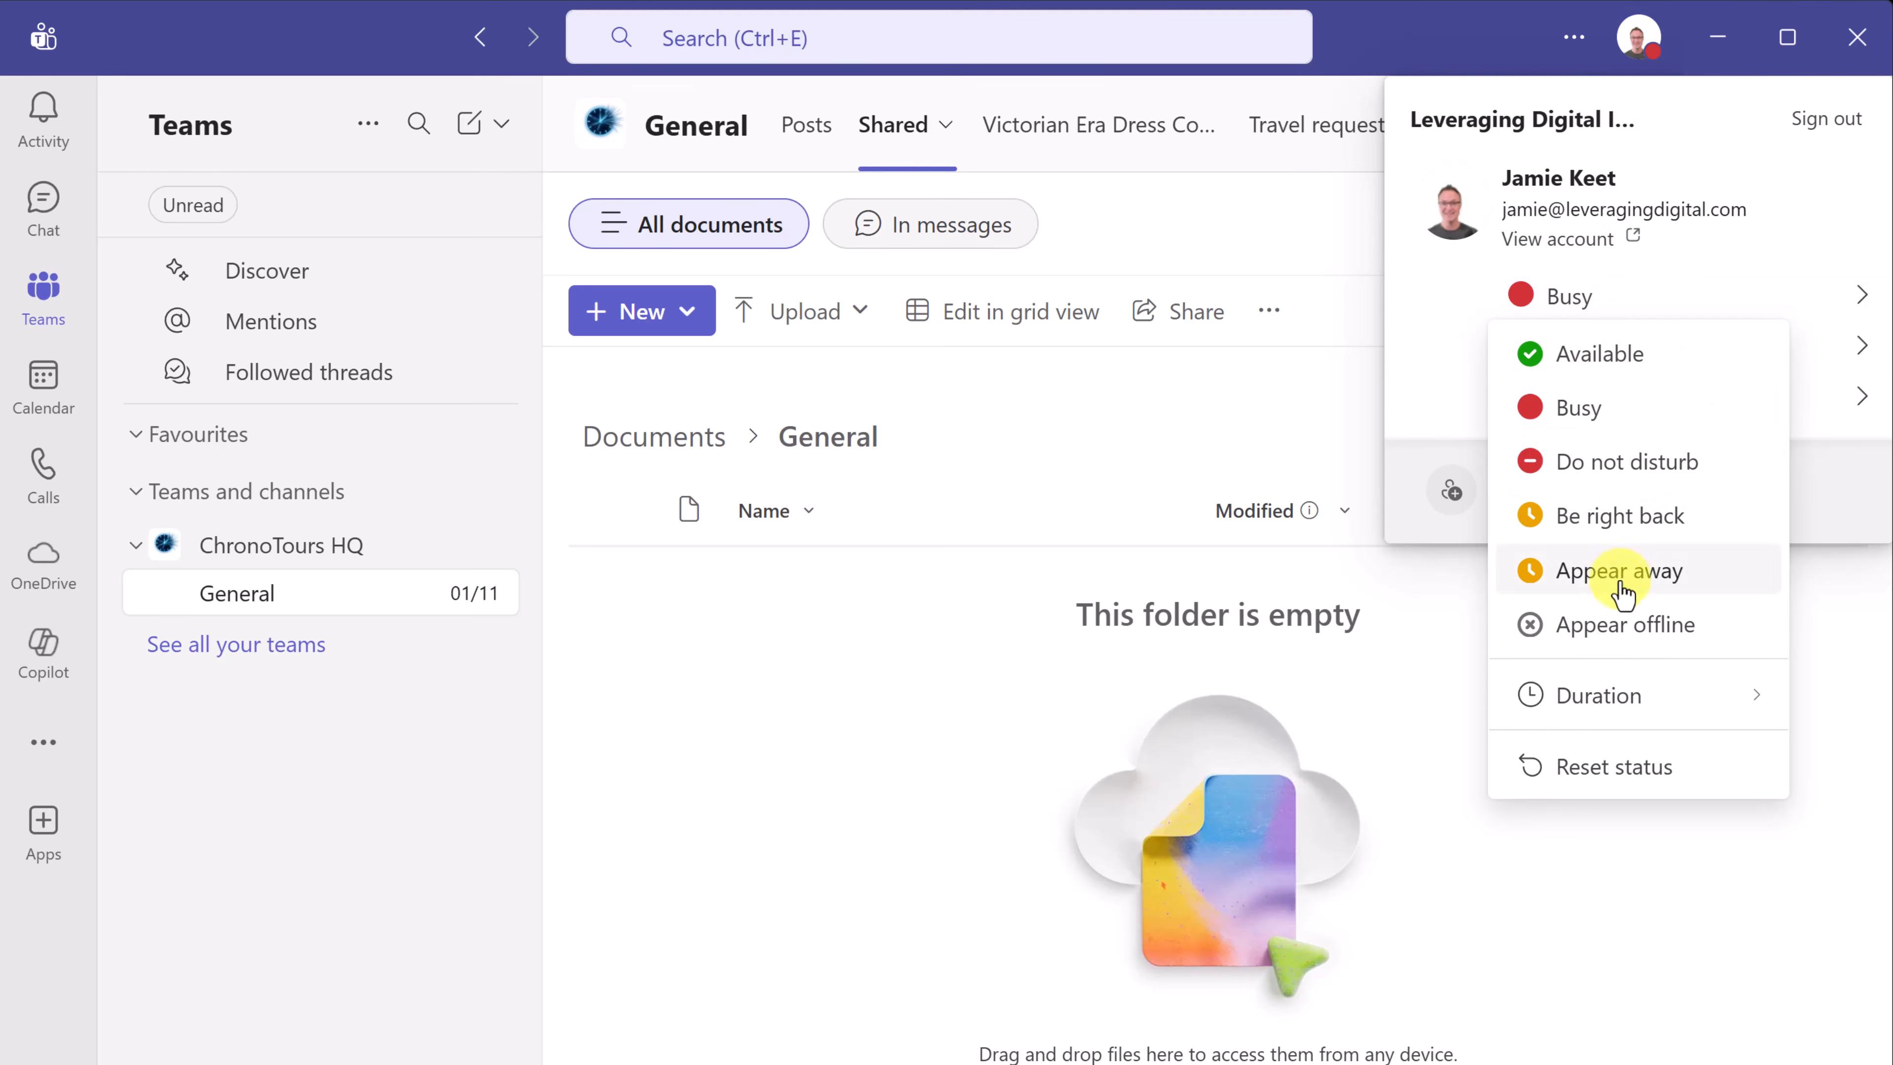
pyautogui.click(1611, 355)
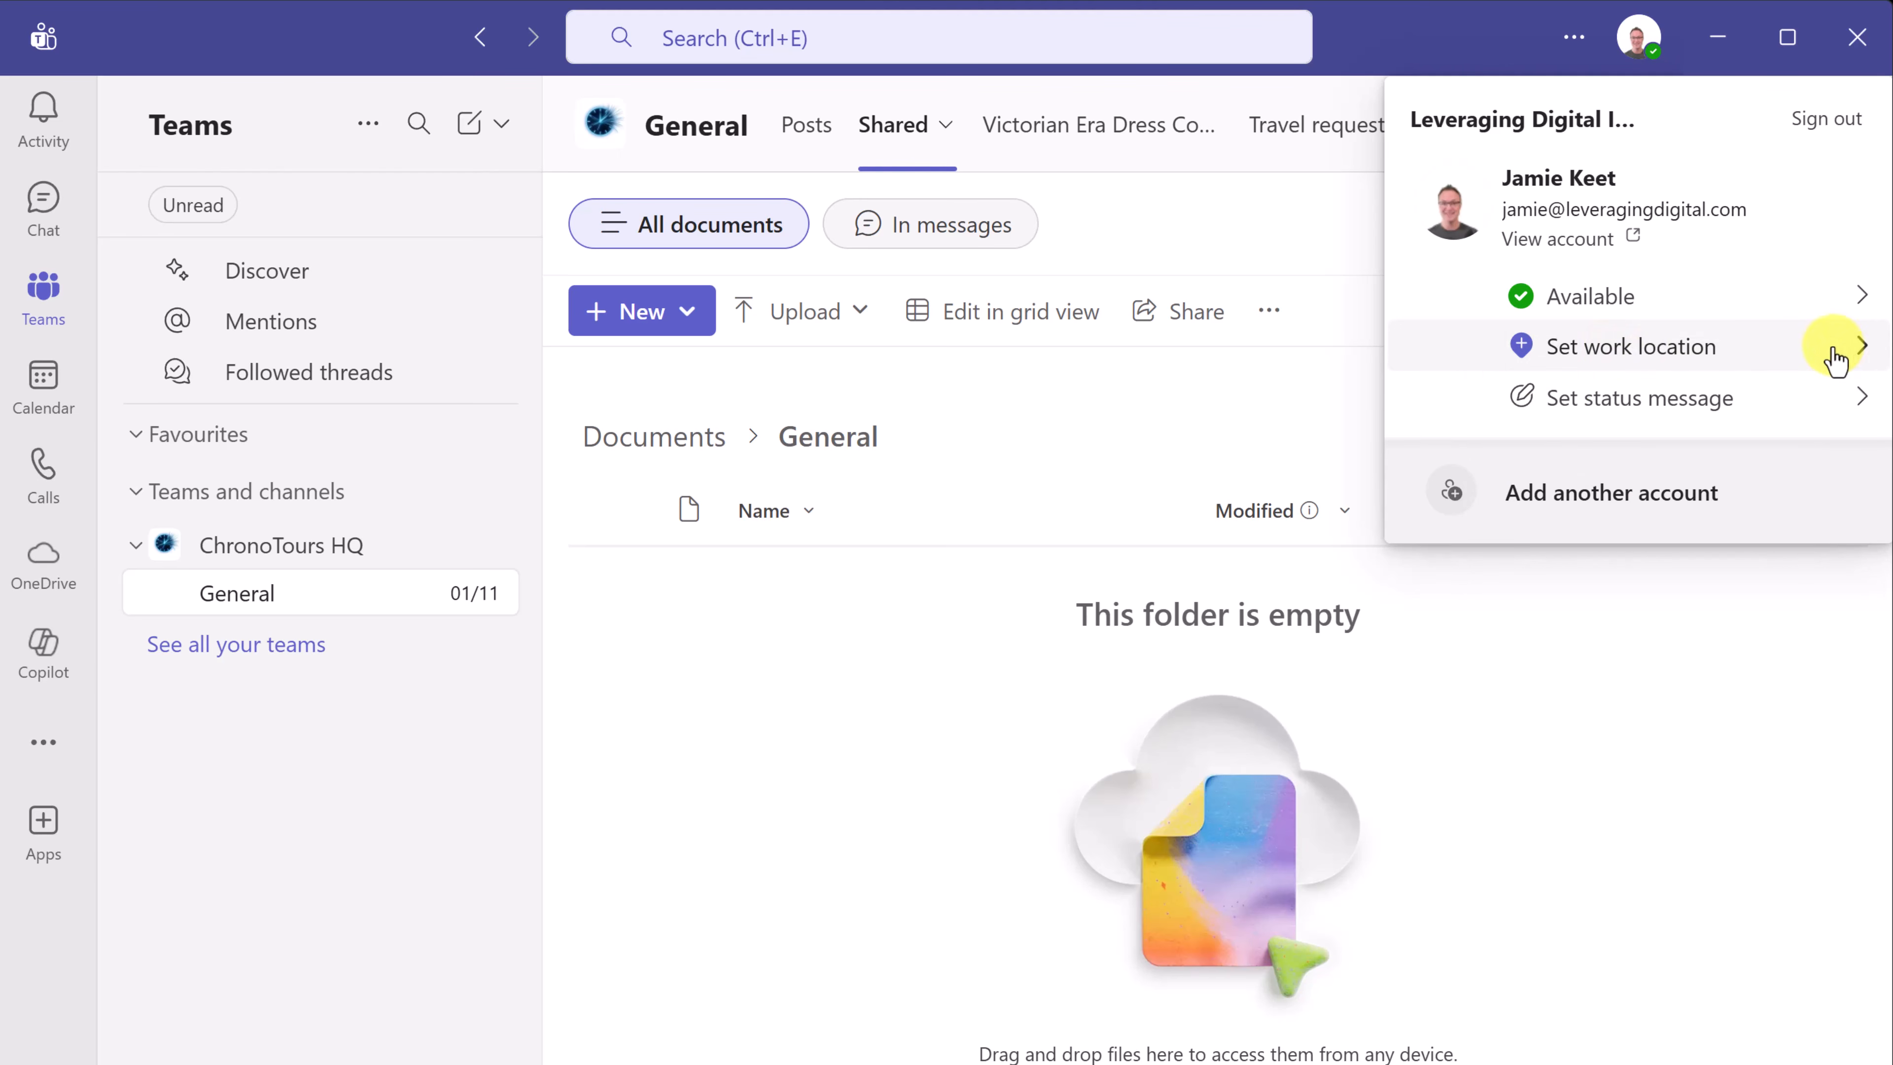
# - Examine the work location choices and the status message form, and close the account pane without changes
pyautogui.moveTo(1847, 360)
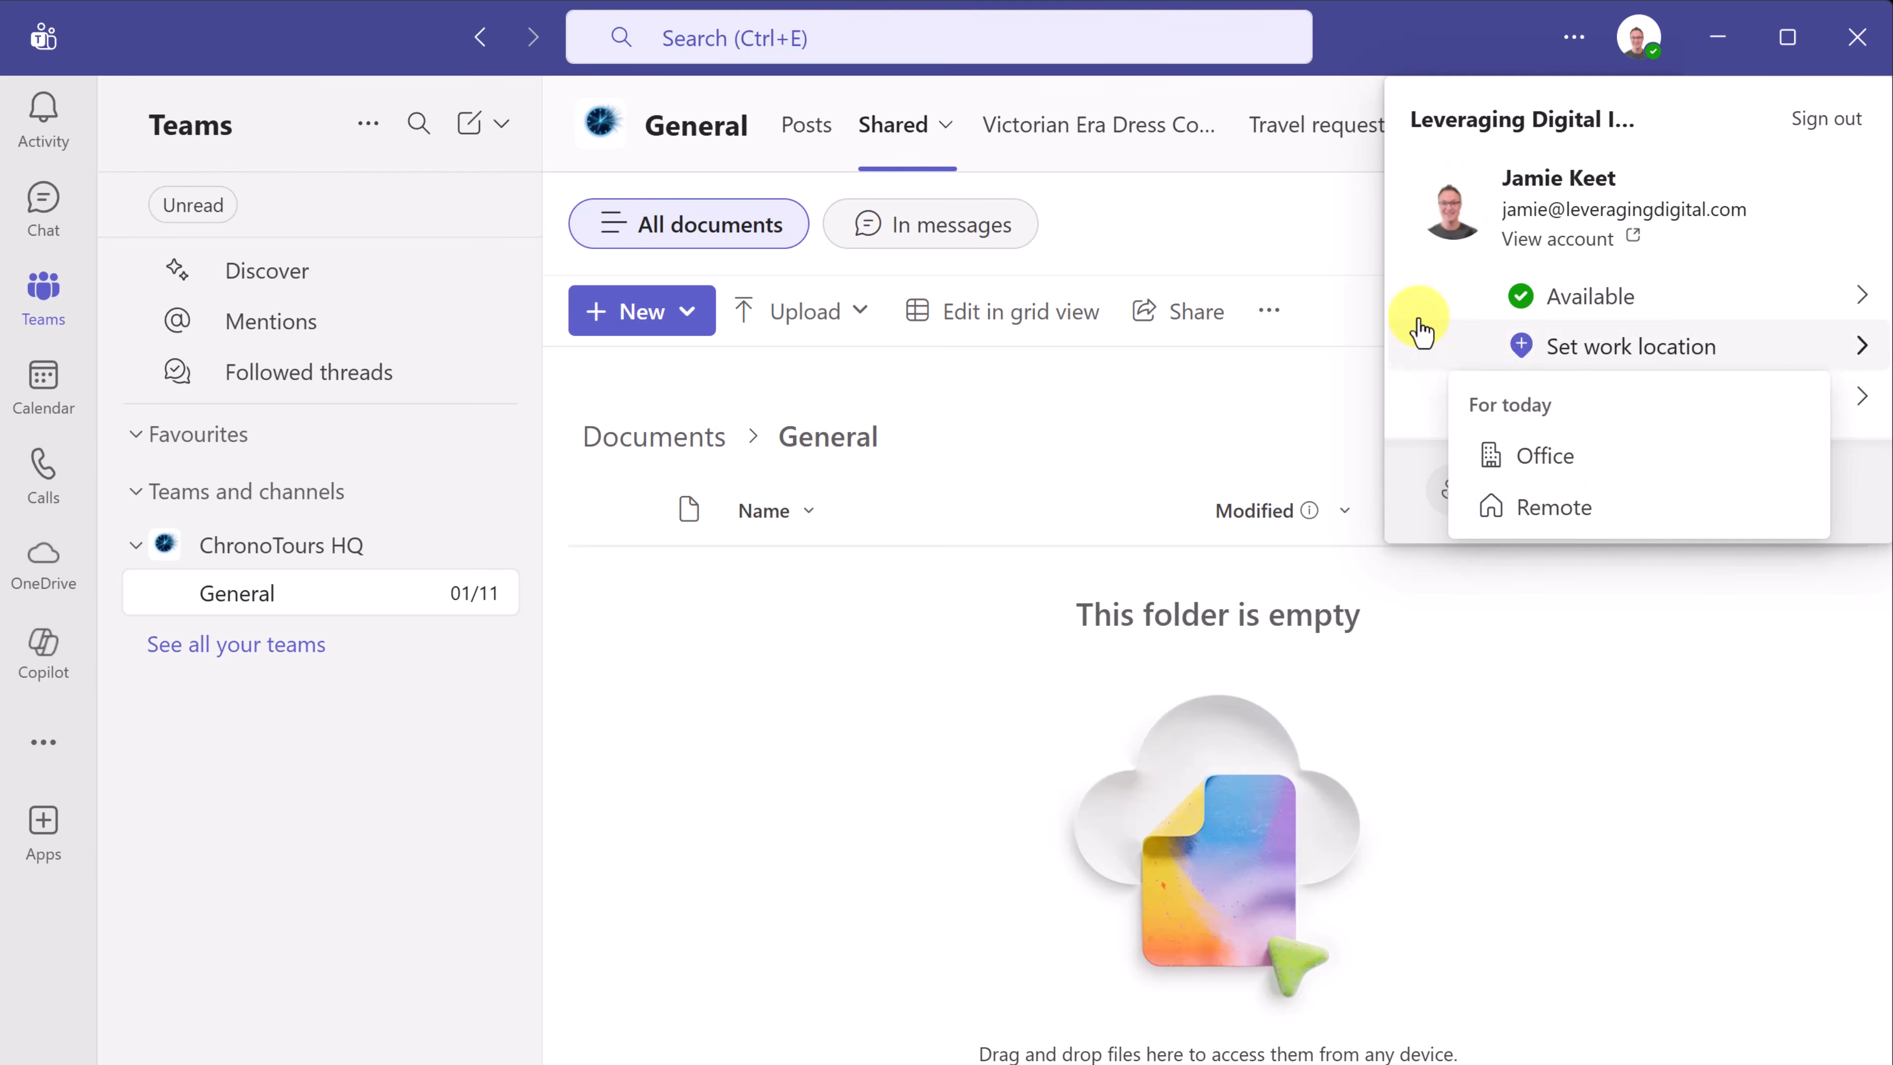
pyautogui.click(1848, 401)
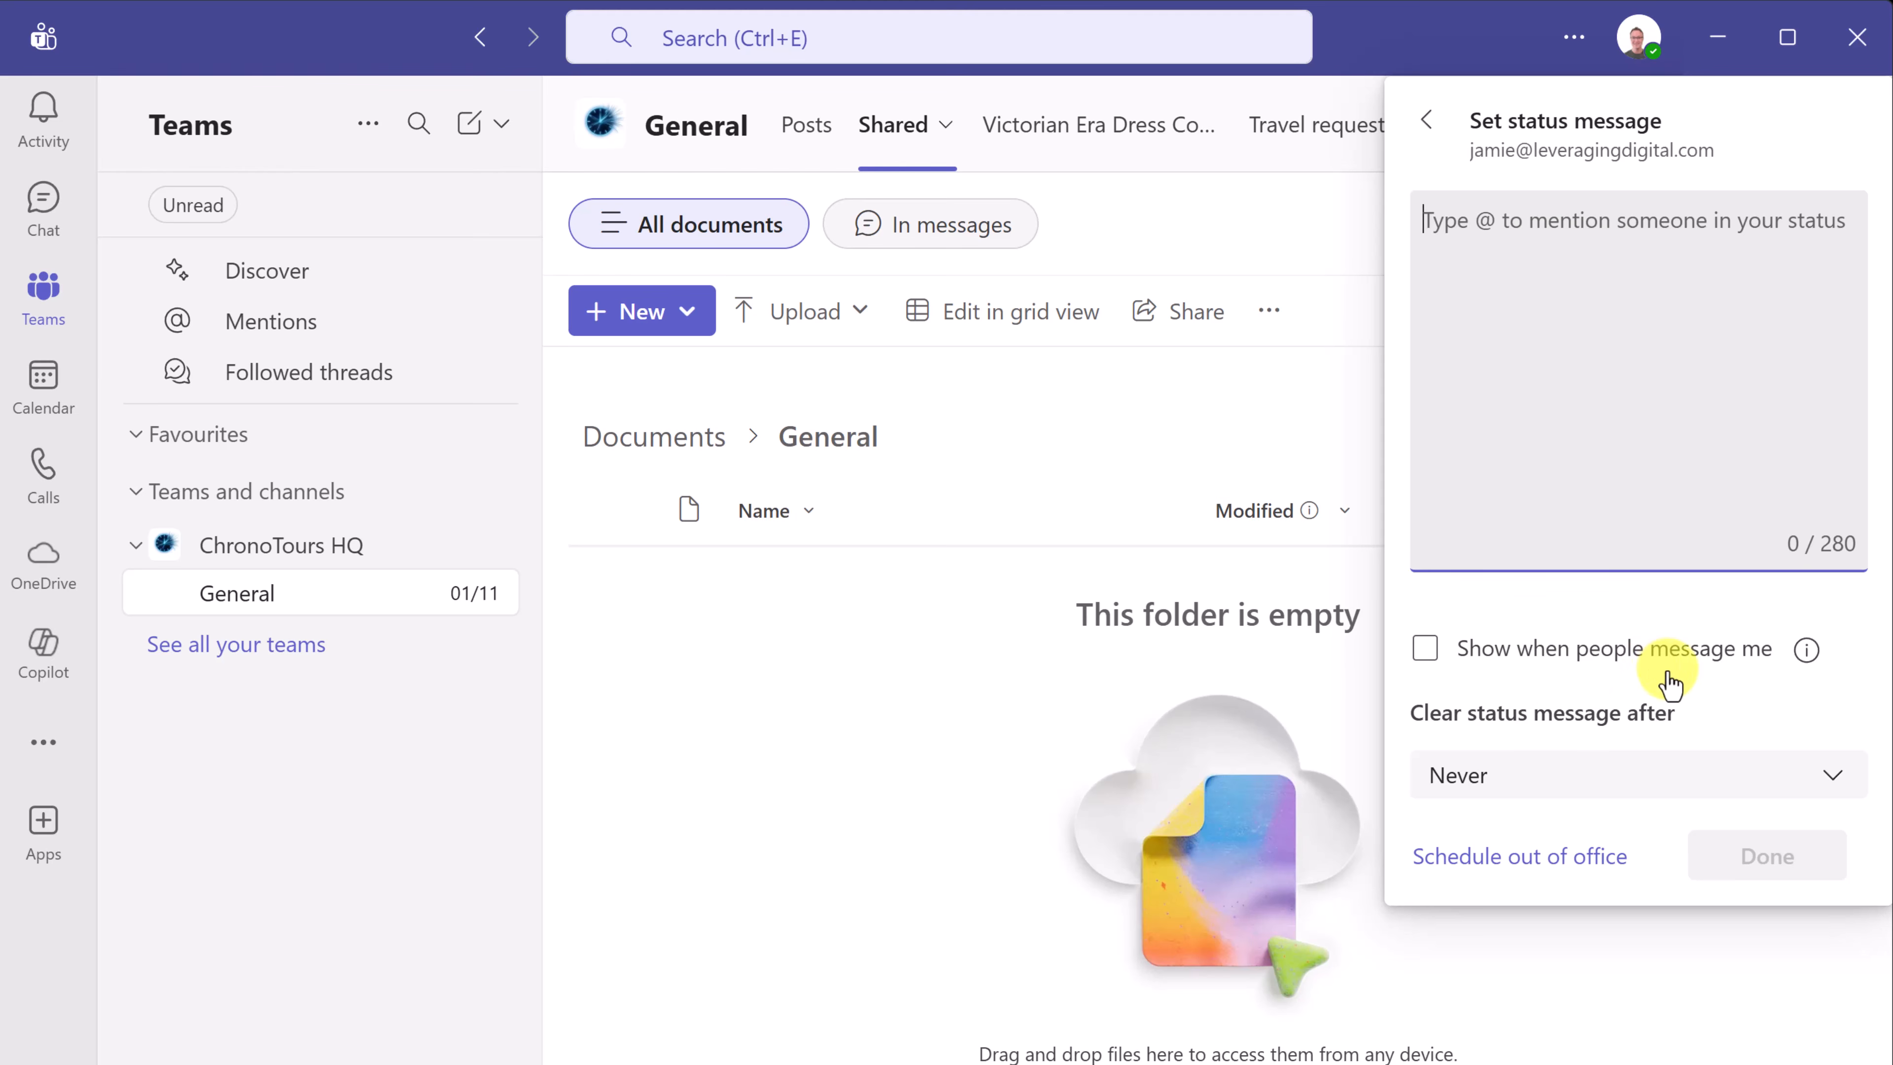
pyautogui.click(1350, 240)
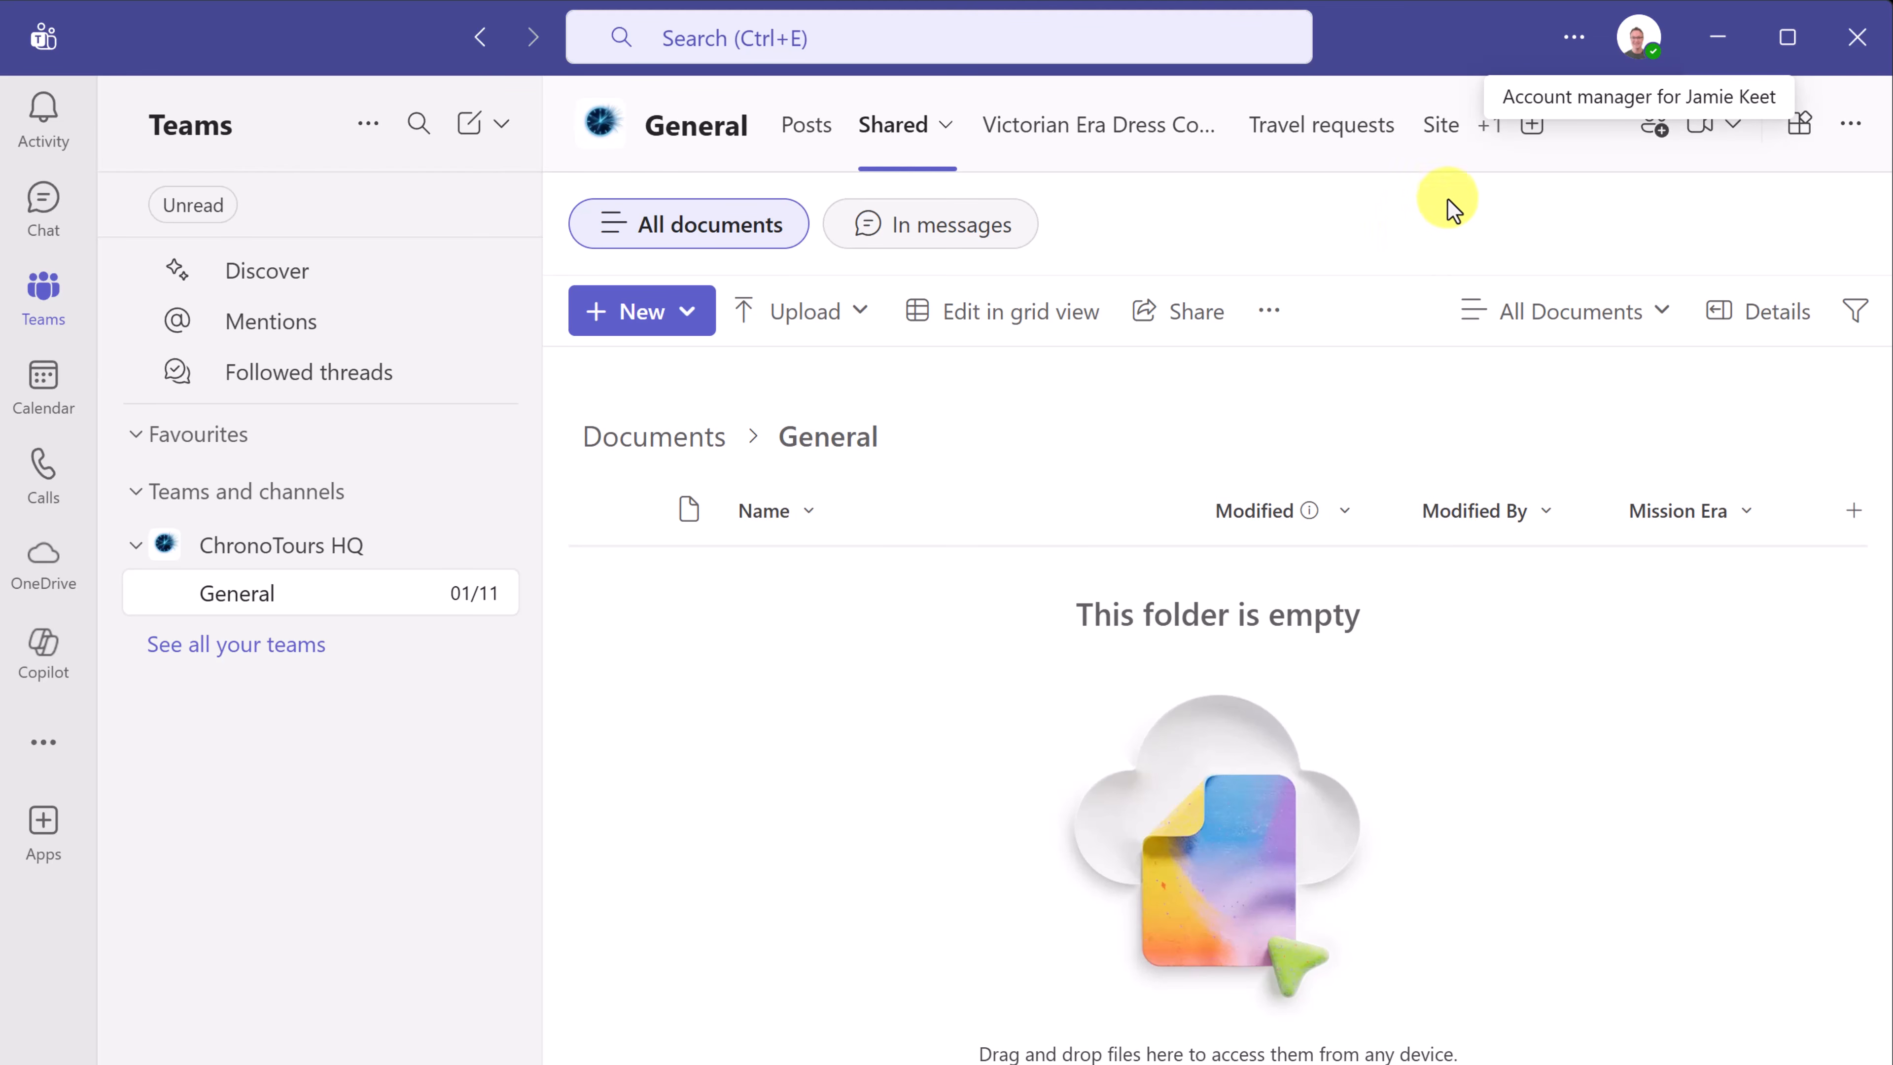
# - Open the Teams settings and review the General options for system, content windows, starting chats and meetings
pyautogui.click(1574, 46)
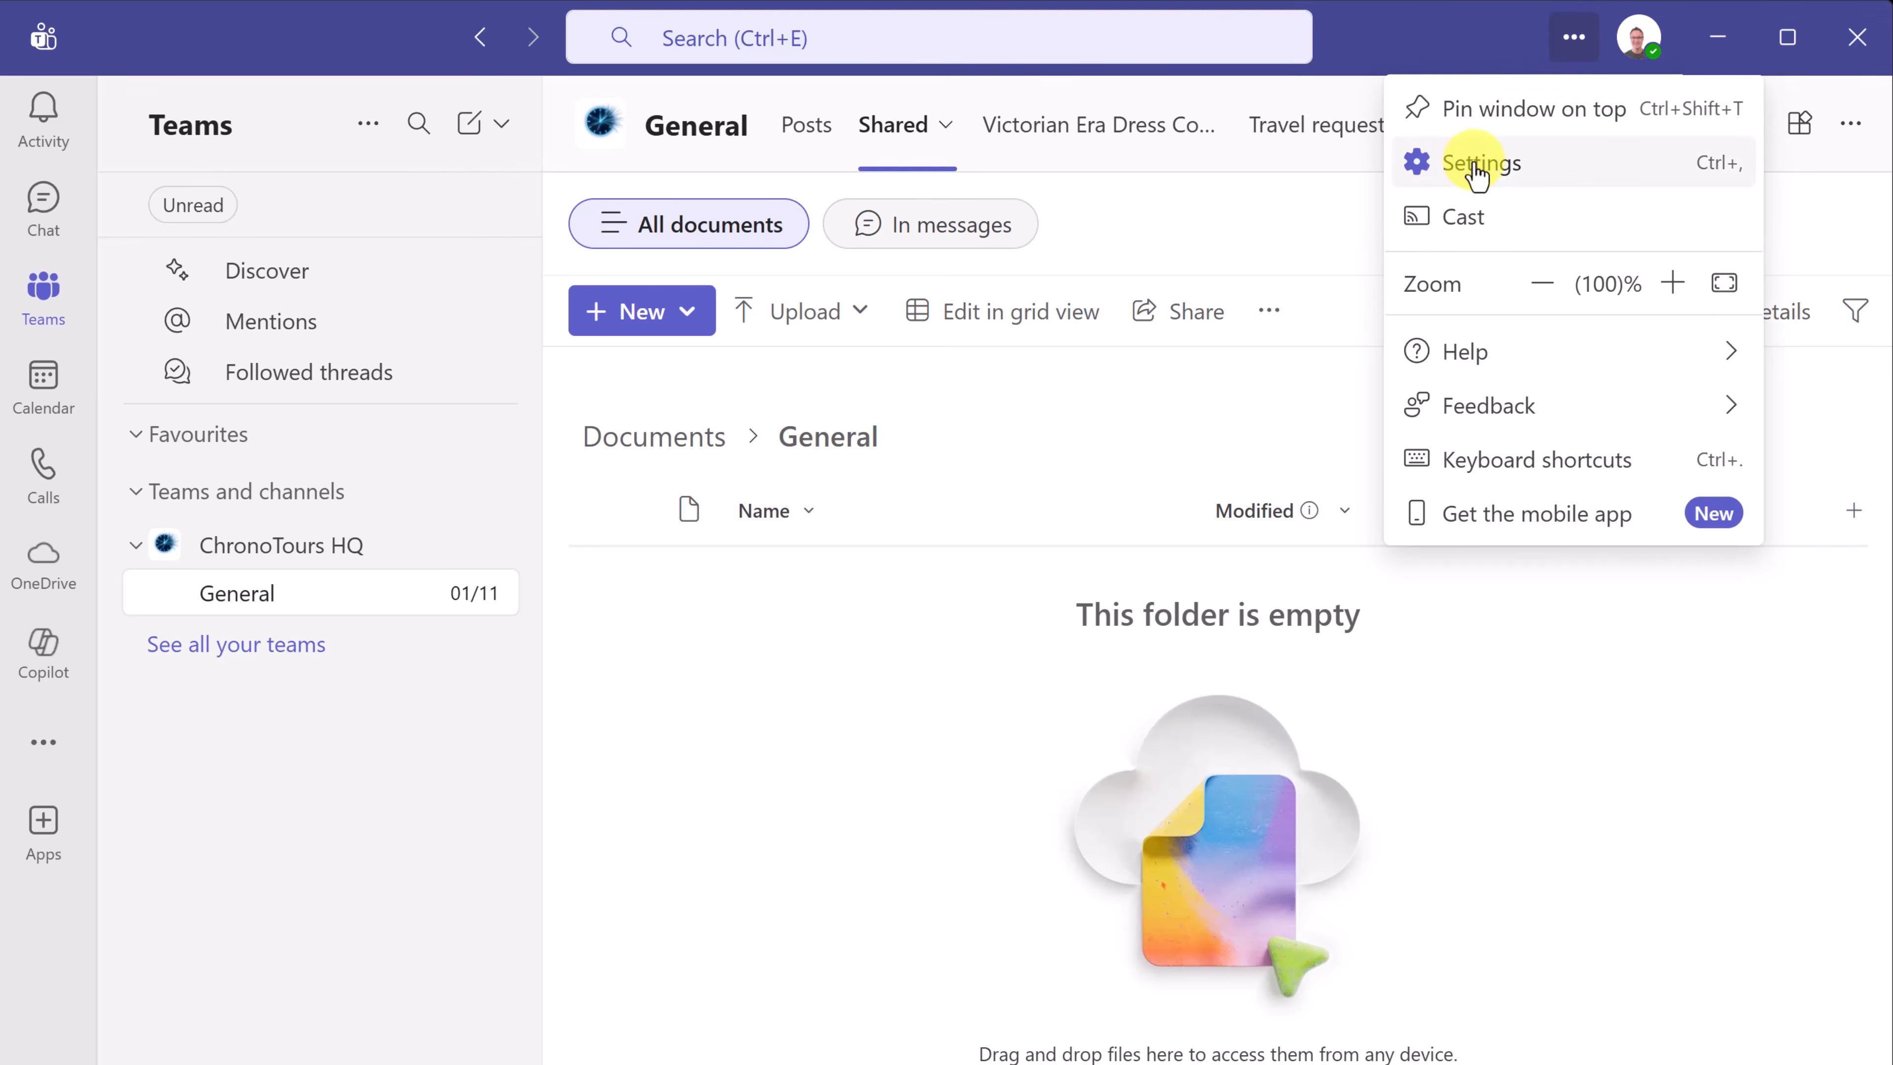
pyautogui.click(1493, 165)
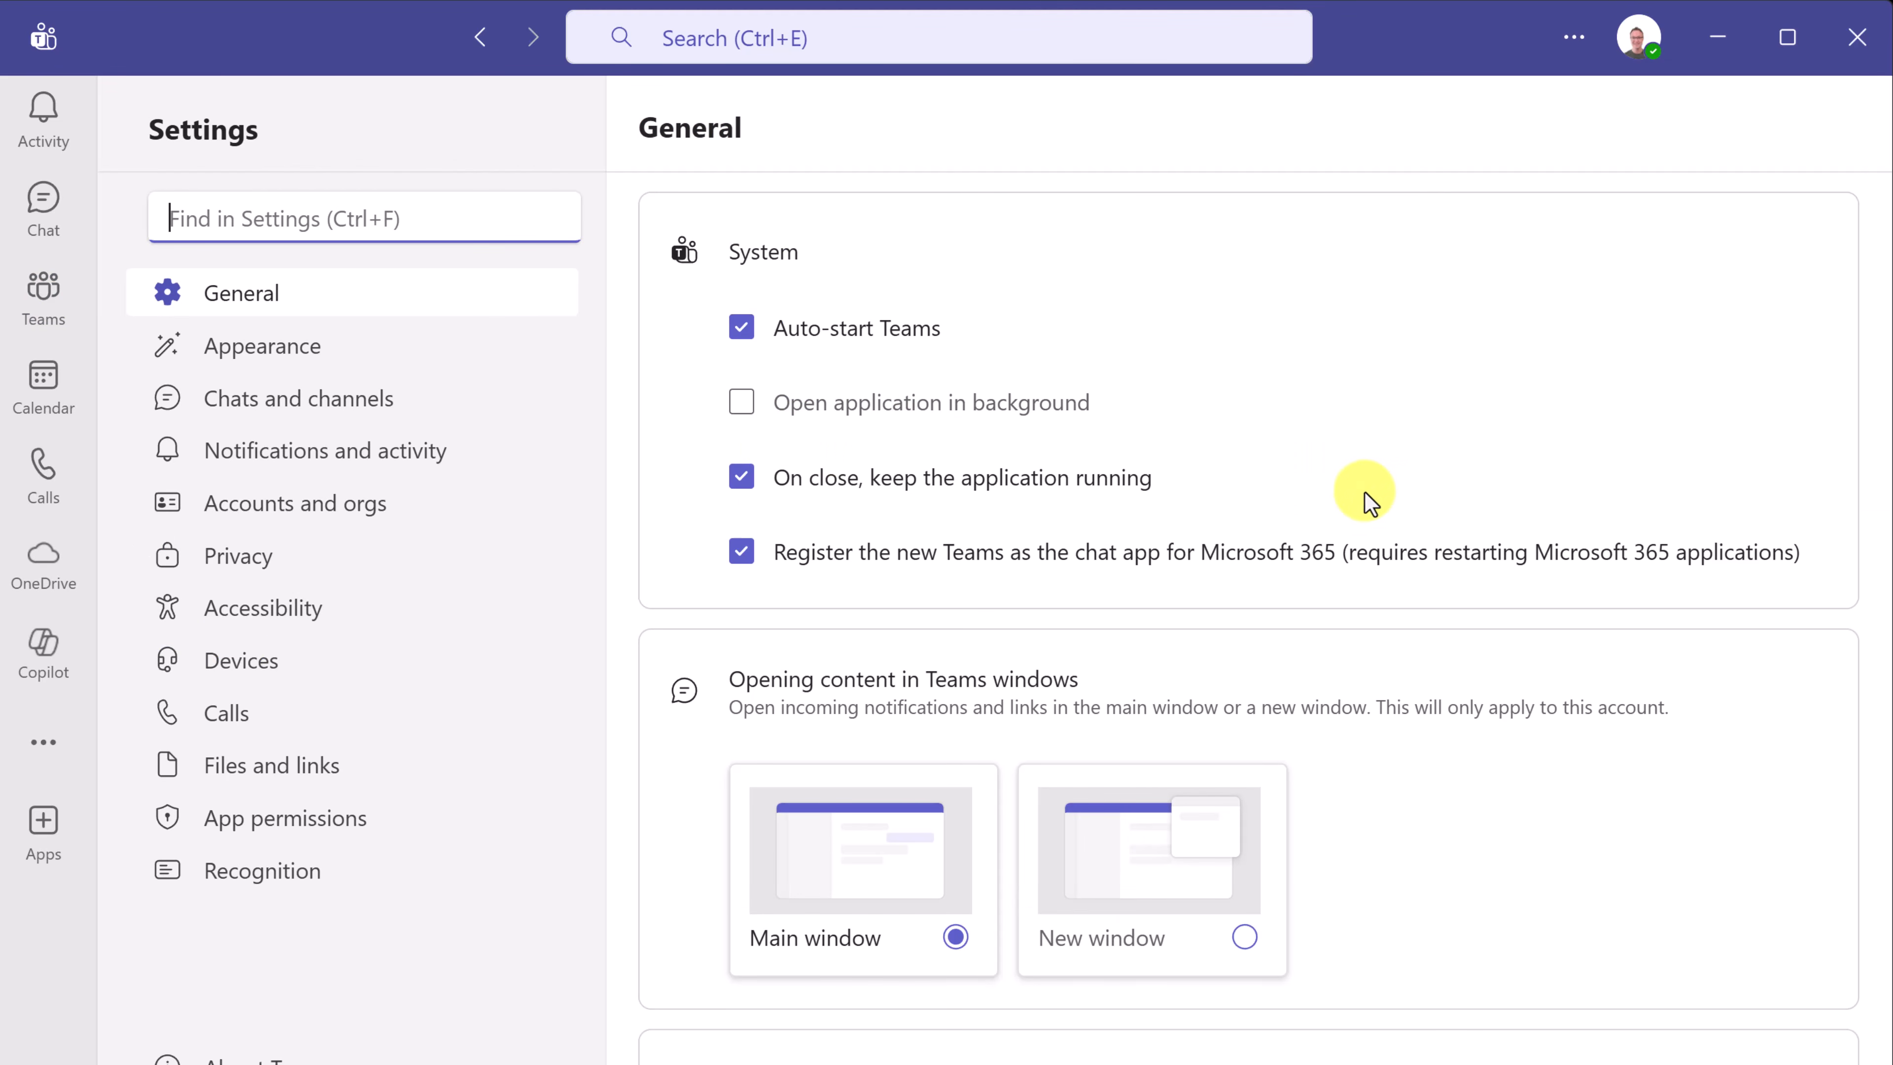
pyautogui.scroll(-3, 1405, 654)
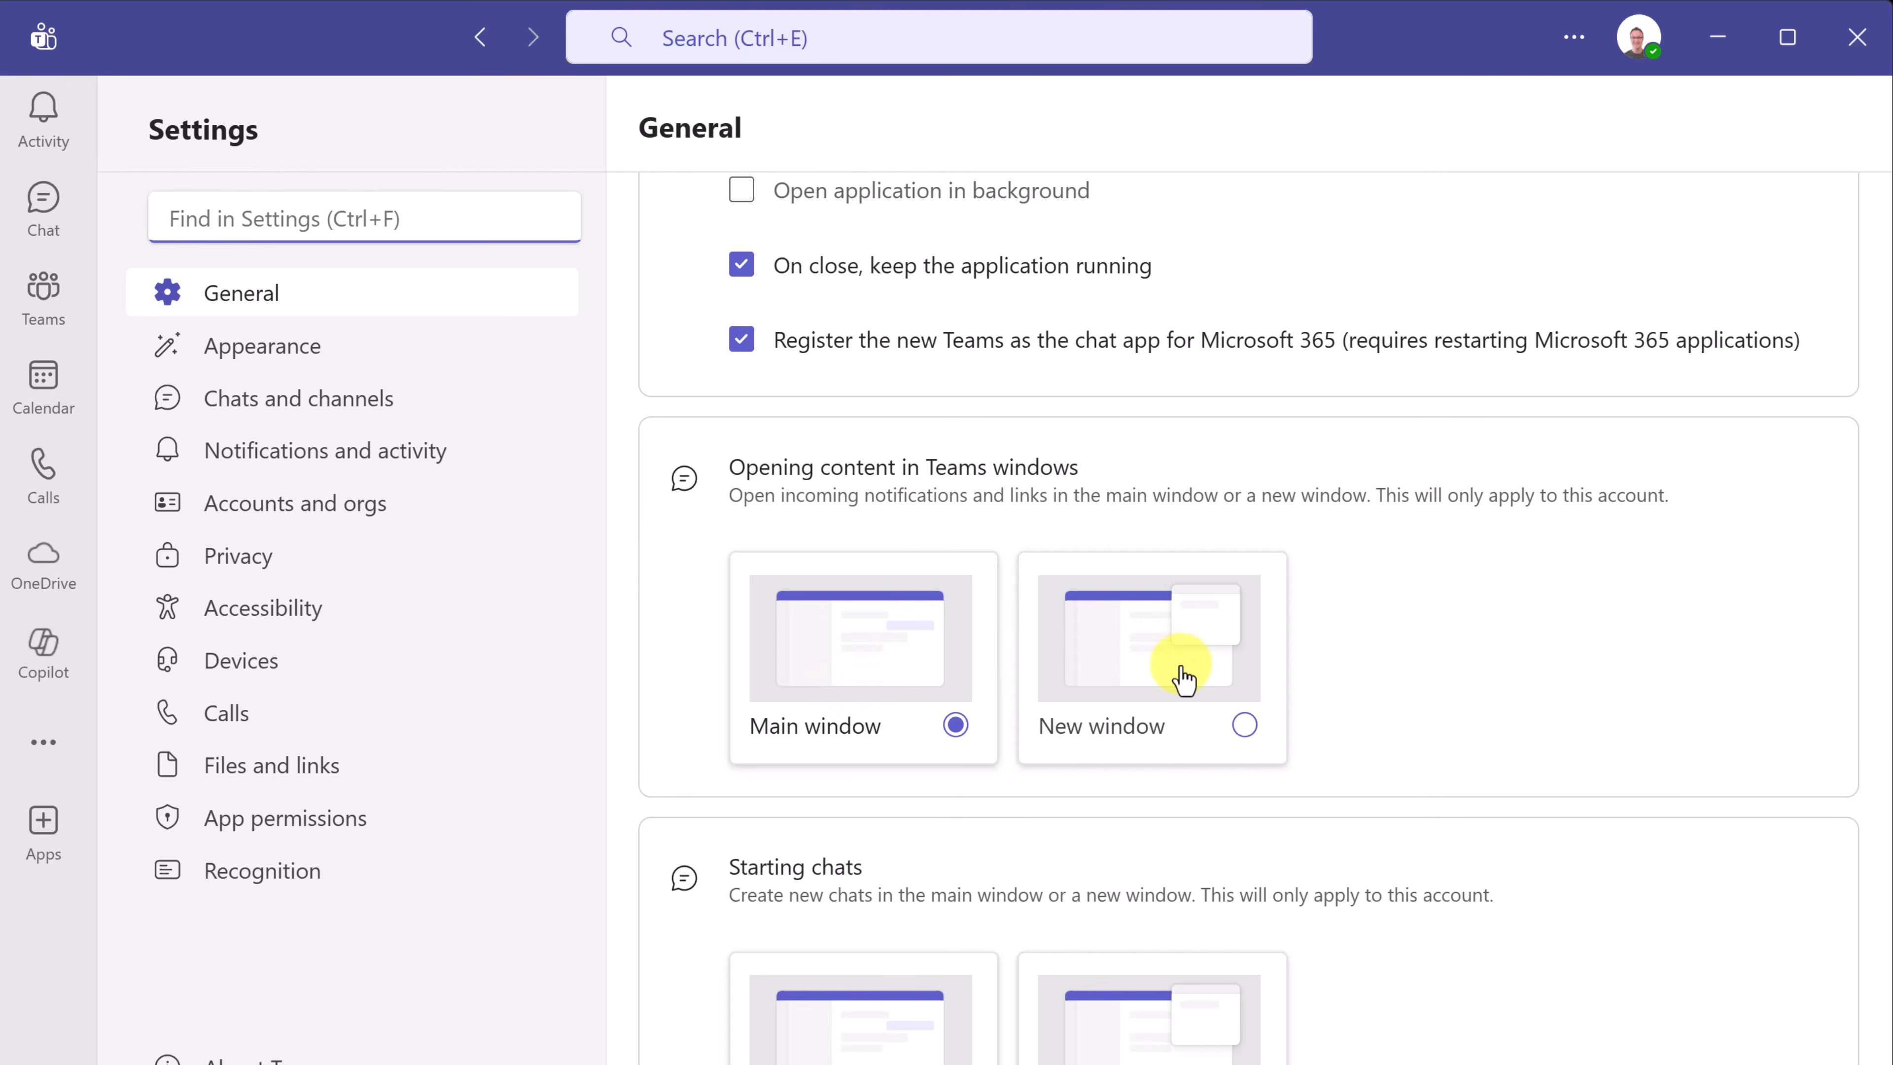
pyautogui.scroll(-3, 1390, 669)
pyautogui.scroll(-2, 1388, 675)
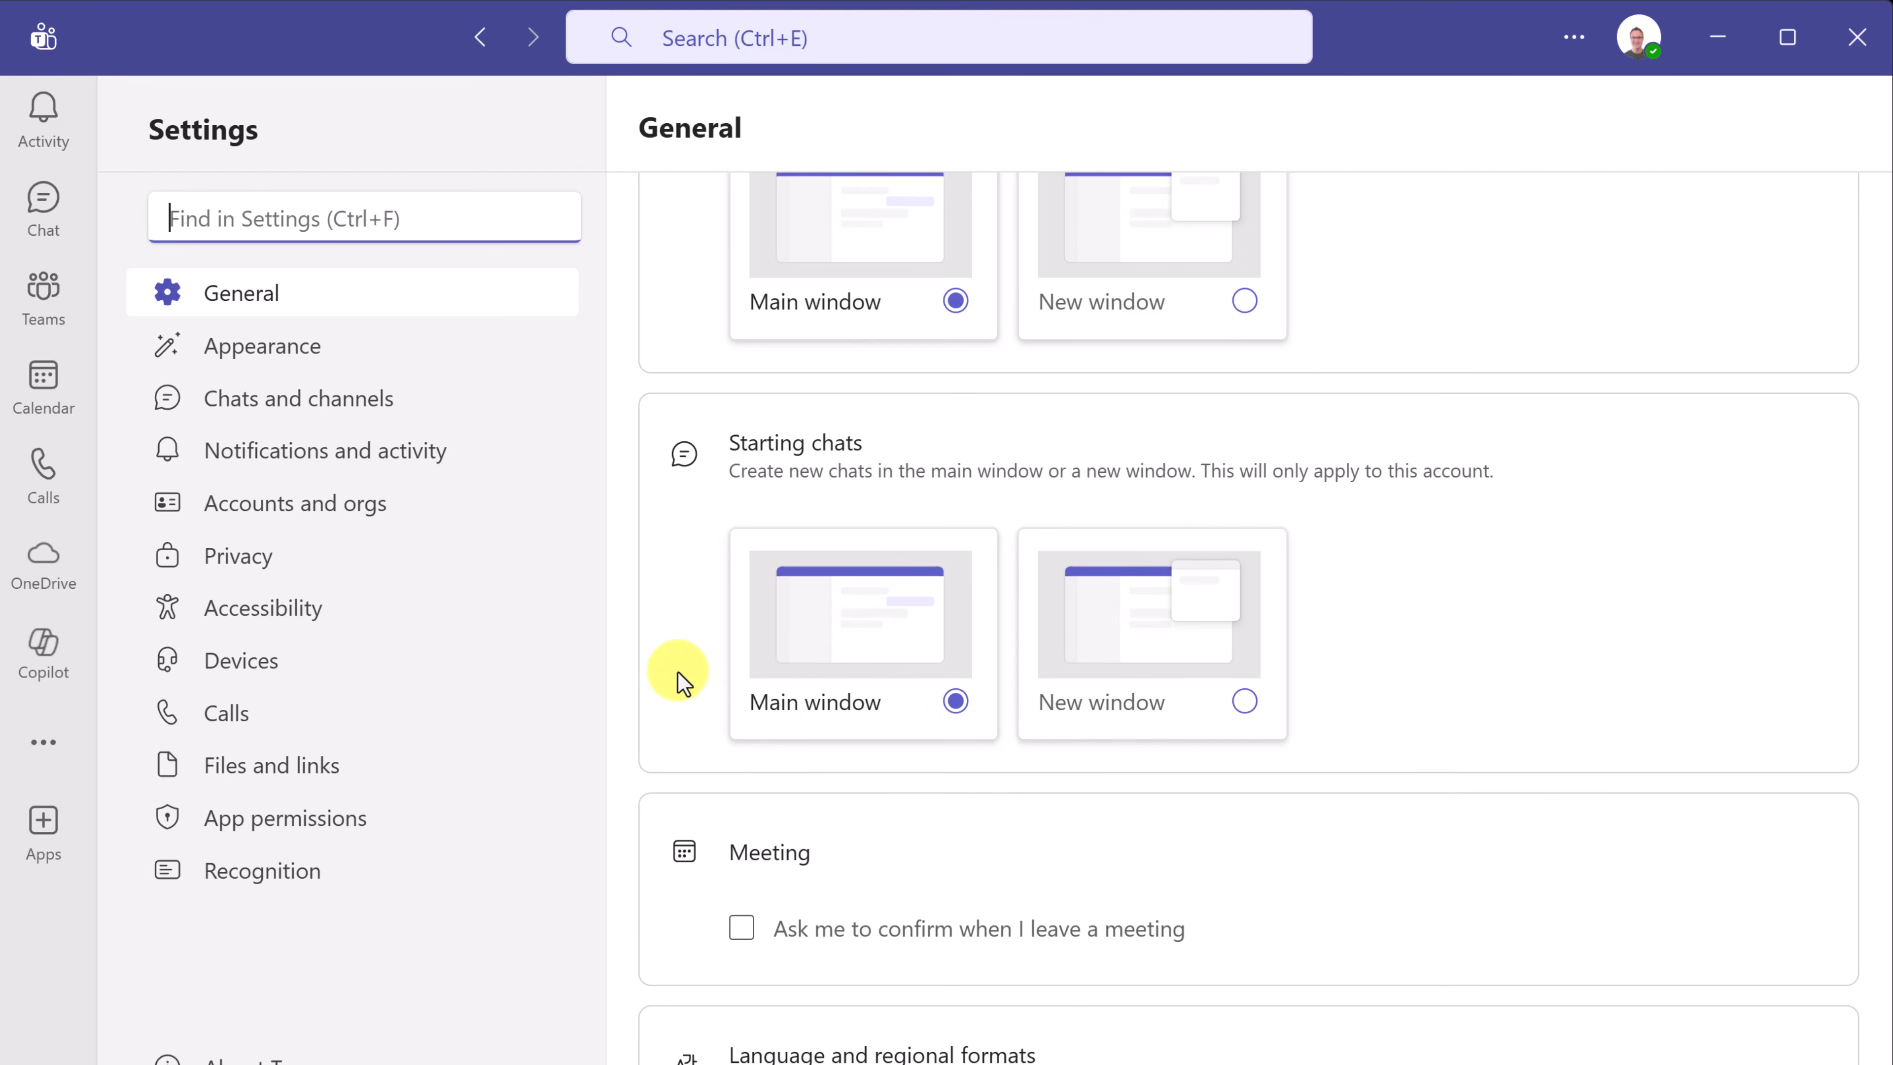
pyautogui.scroll(1, 711, 668)
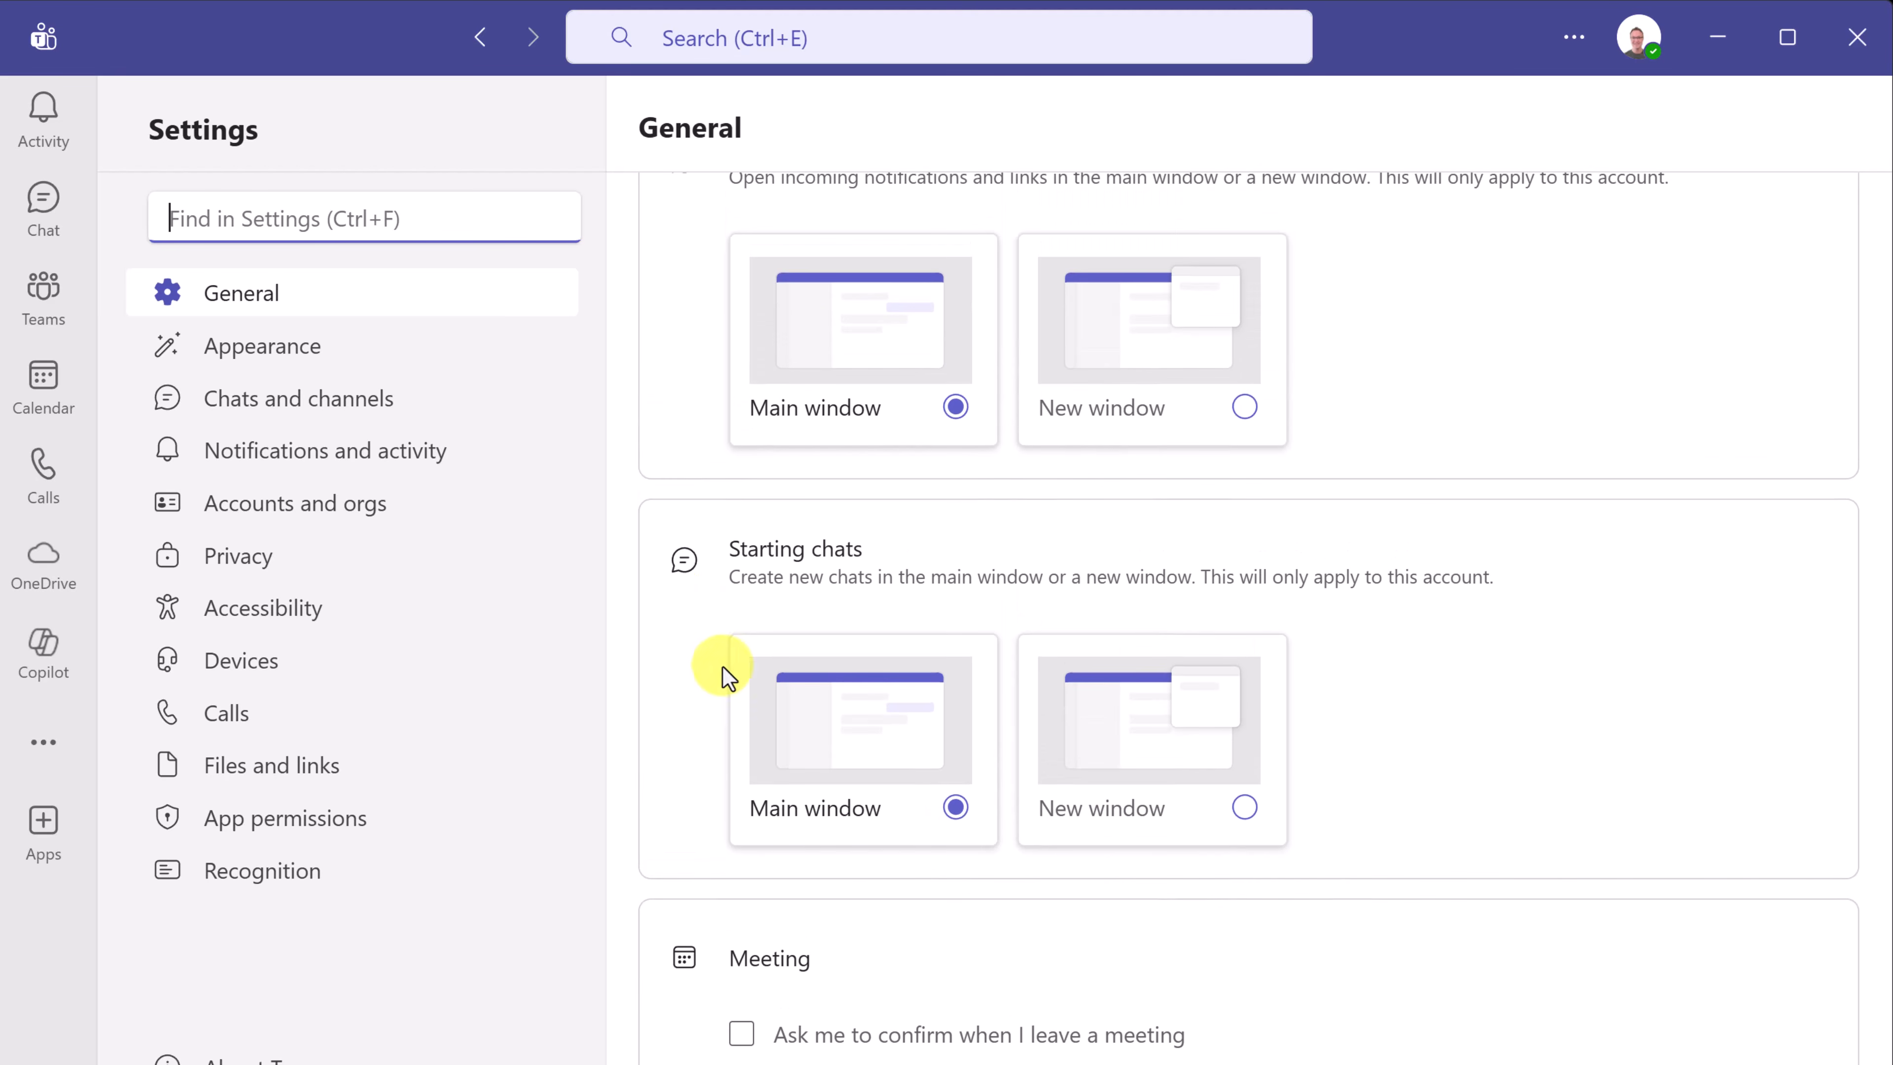
# - Try the Dark theme in the appearance settings and return to the Classic theme
pyautogui.click(309, 357)
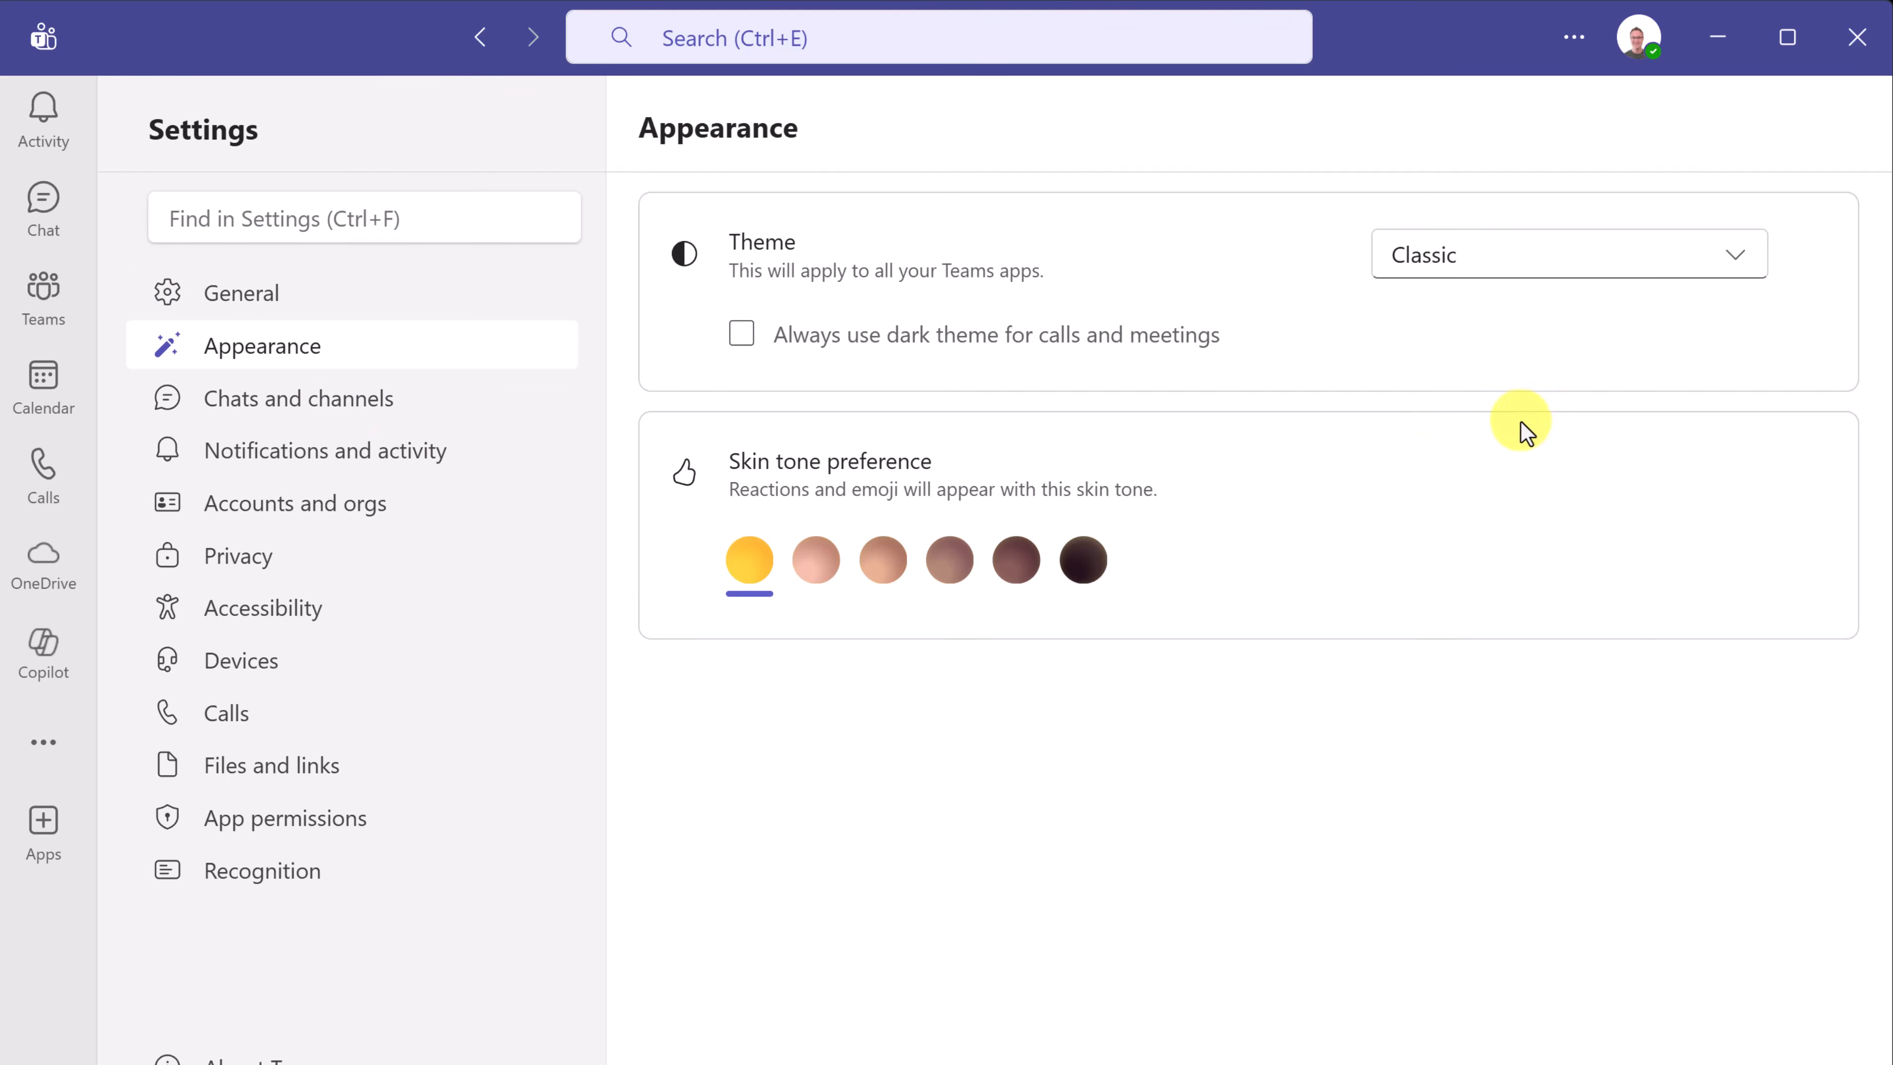
pyautogui.click(1450, 278)
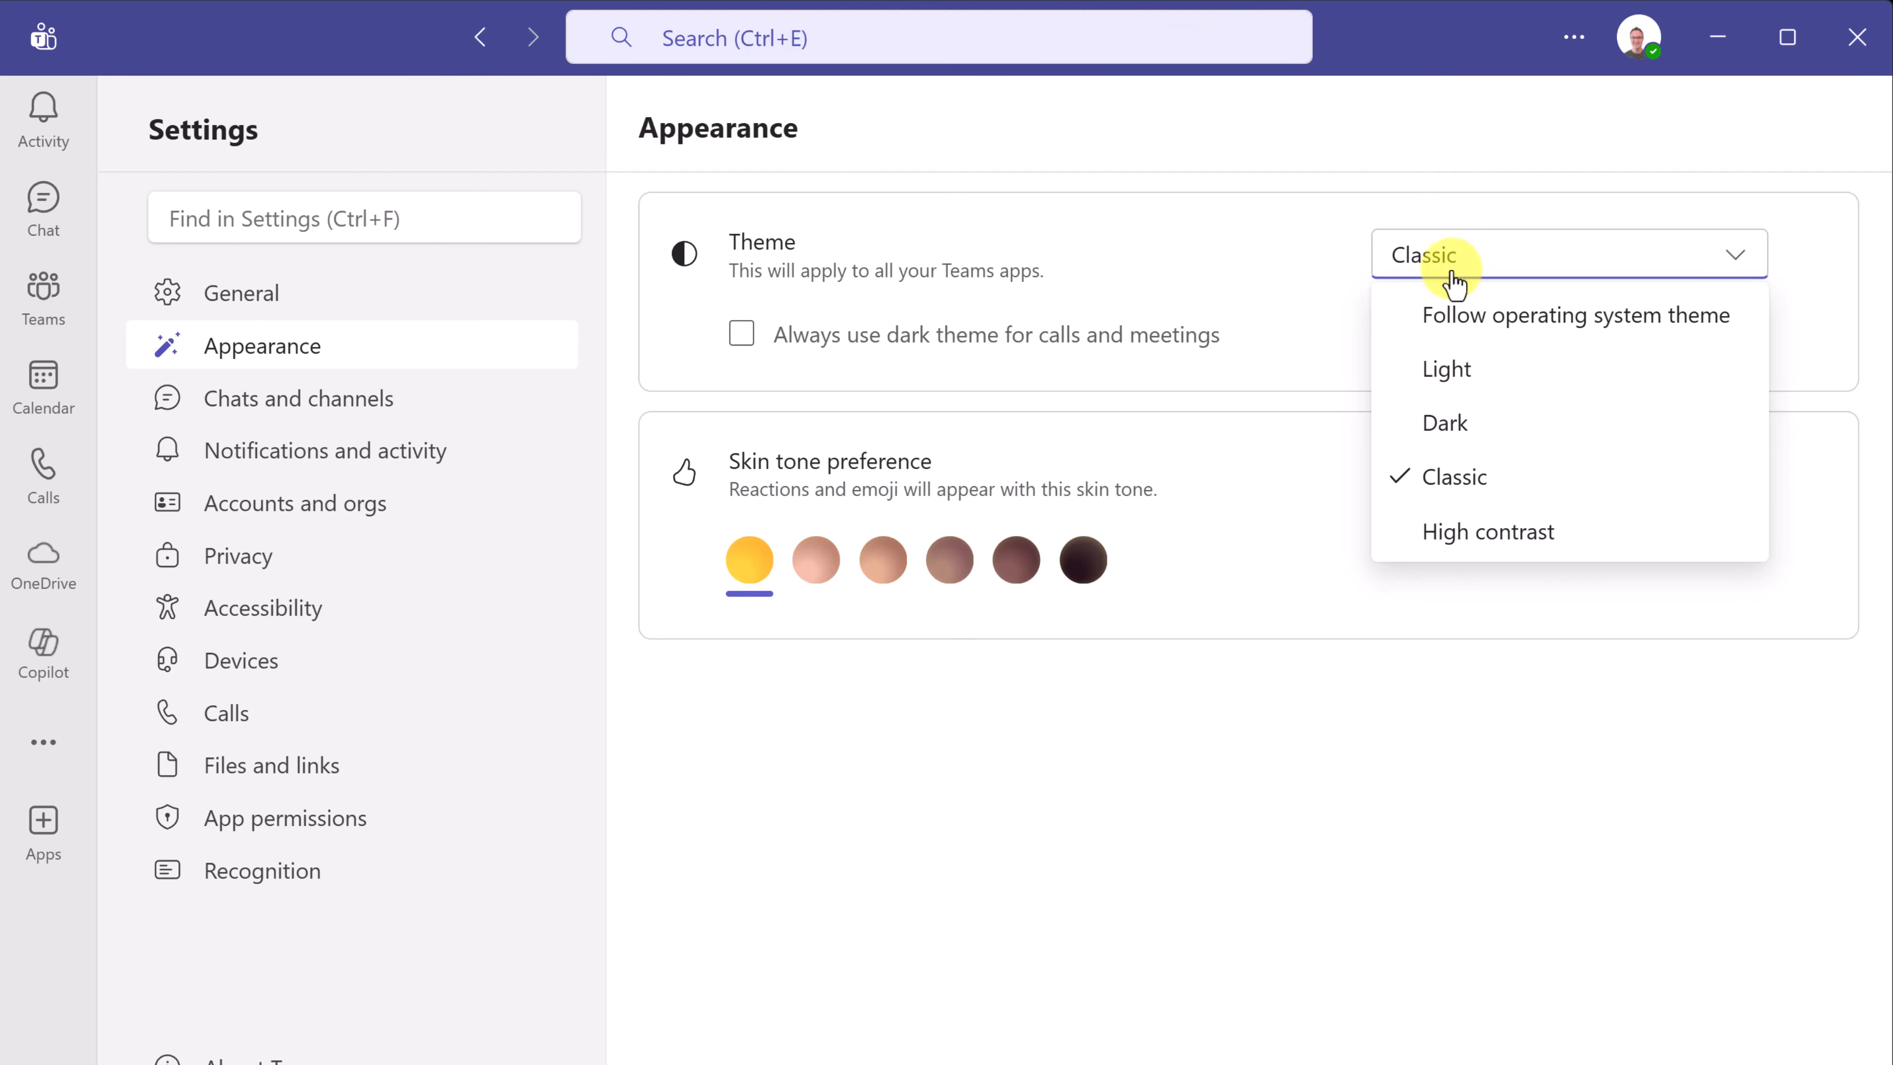
pyautogui.click(1446, 426)
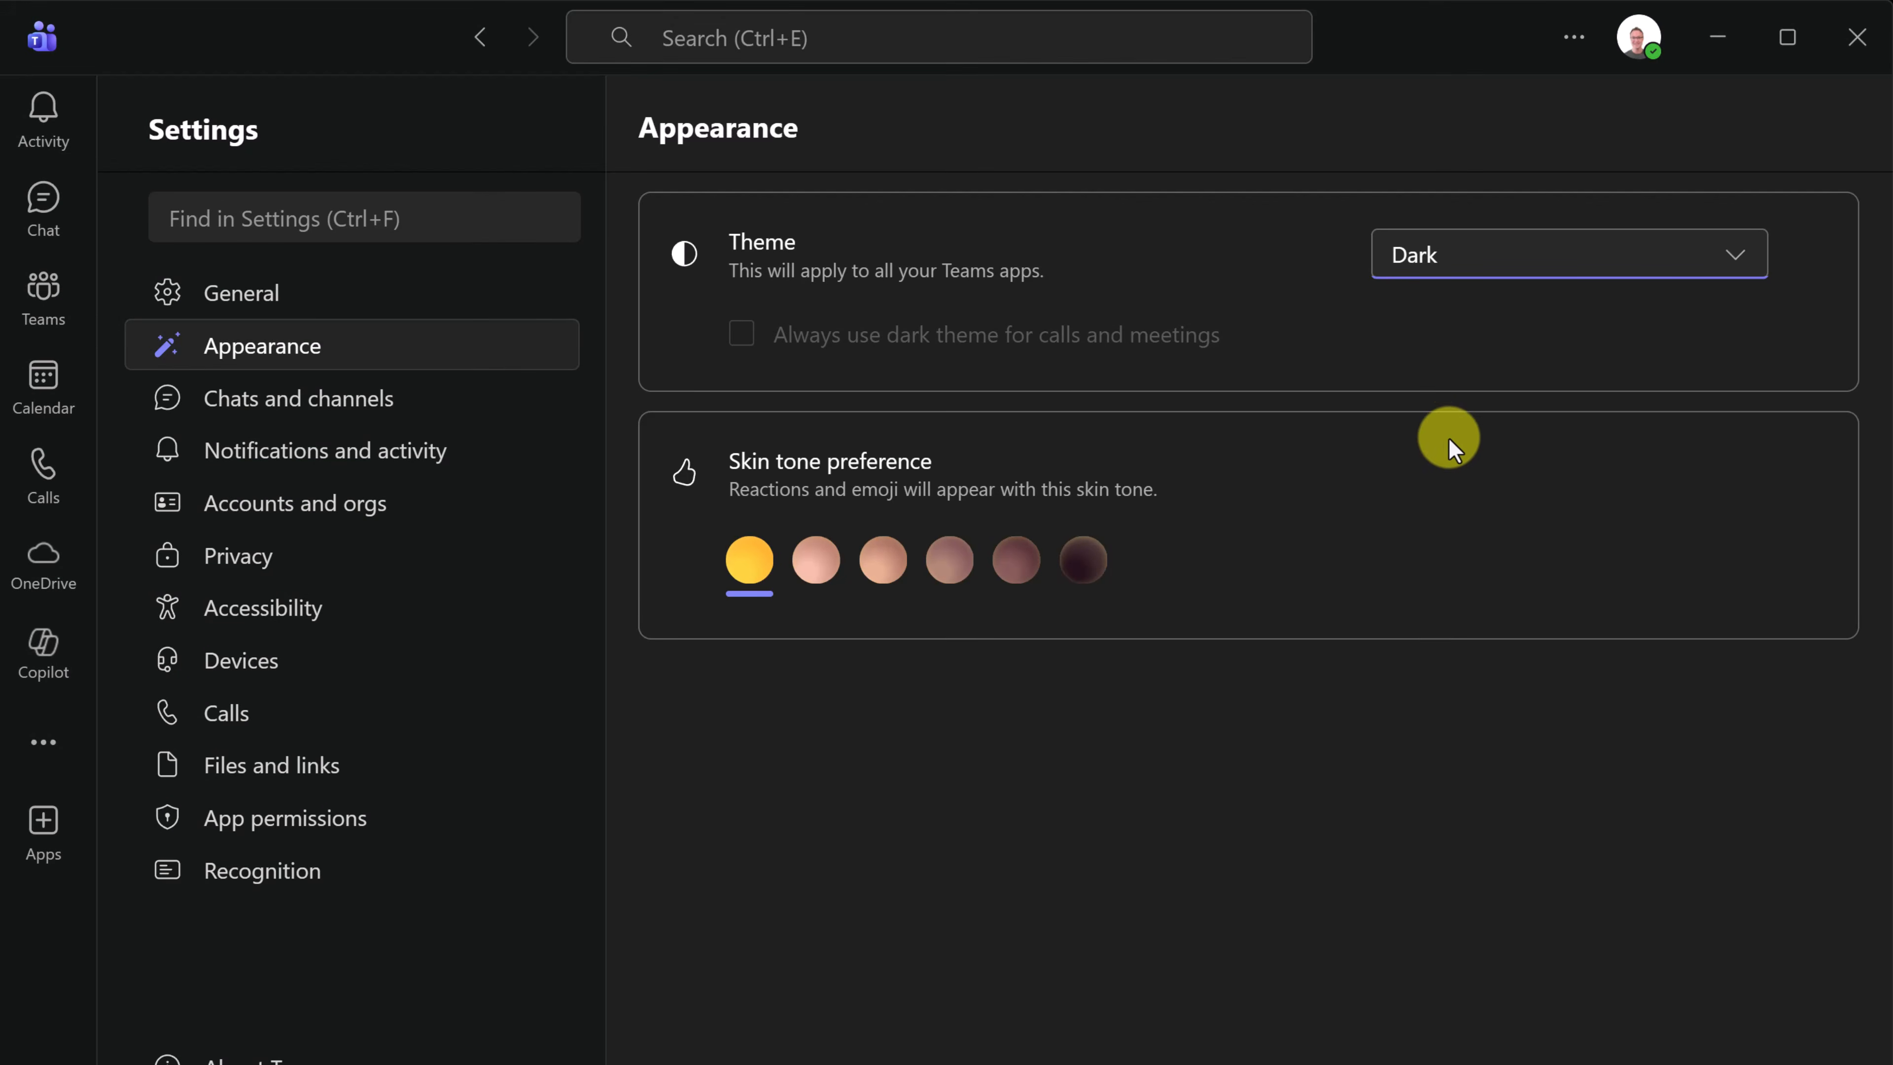
pyautogui.click(1446, 262)
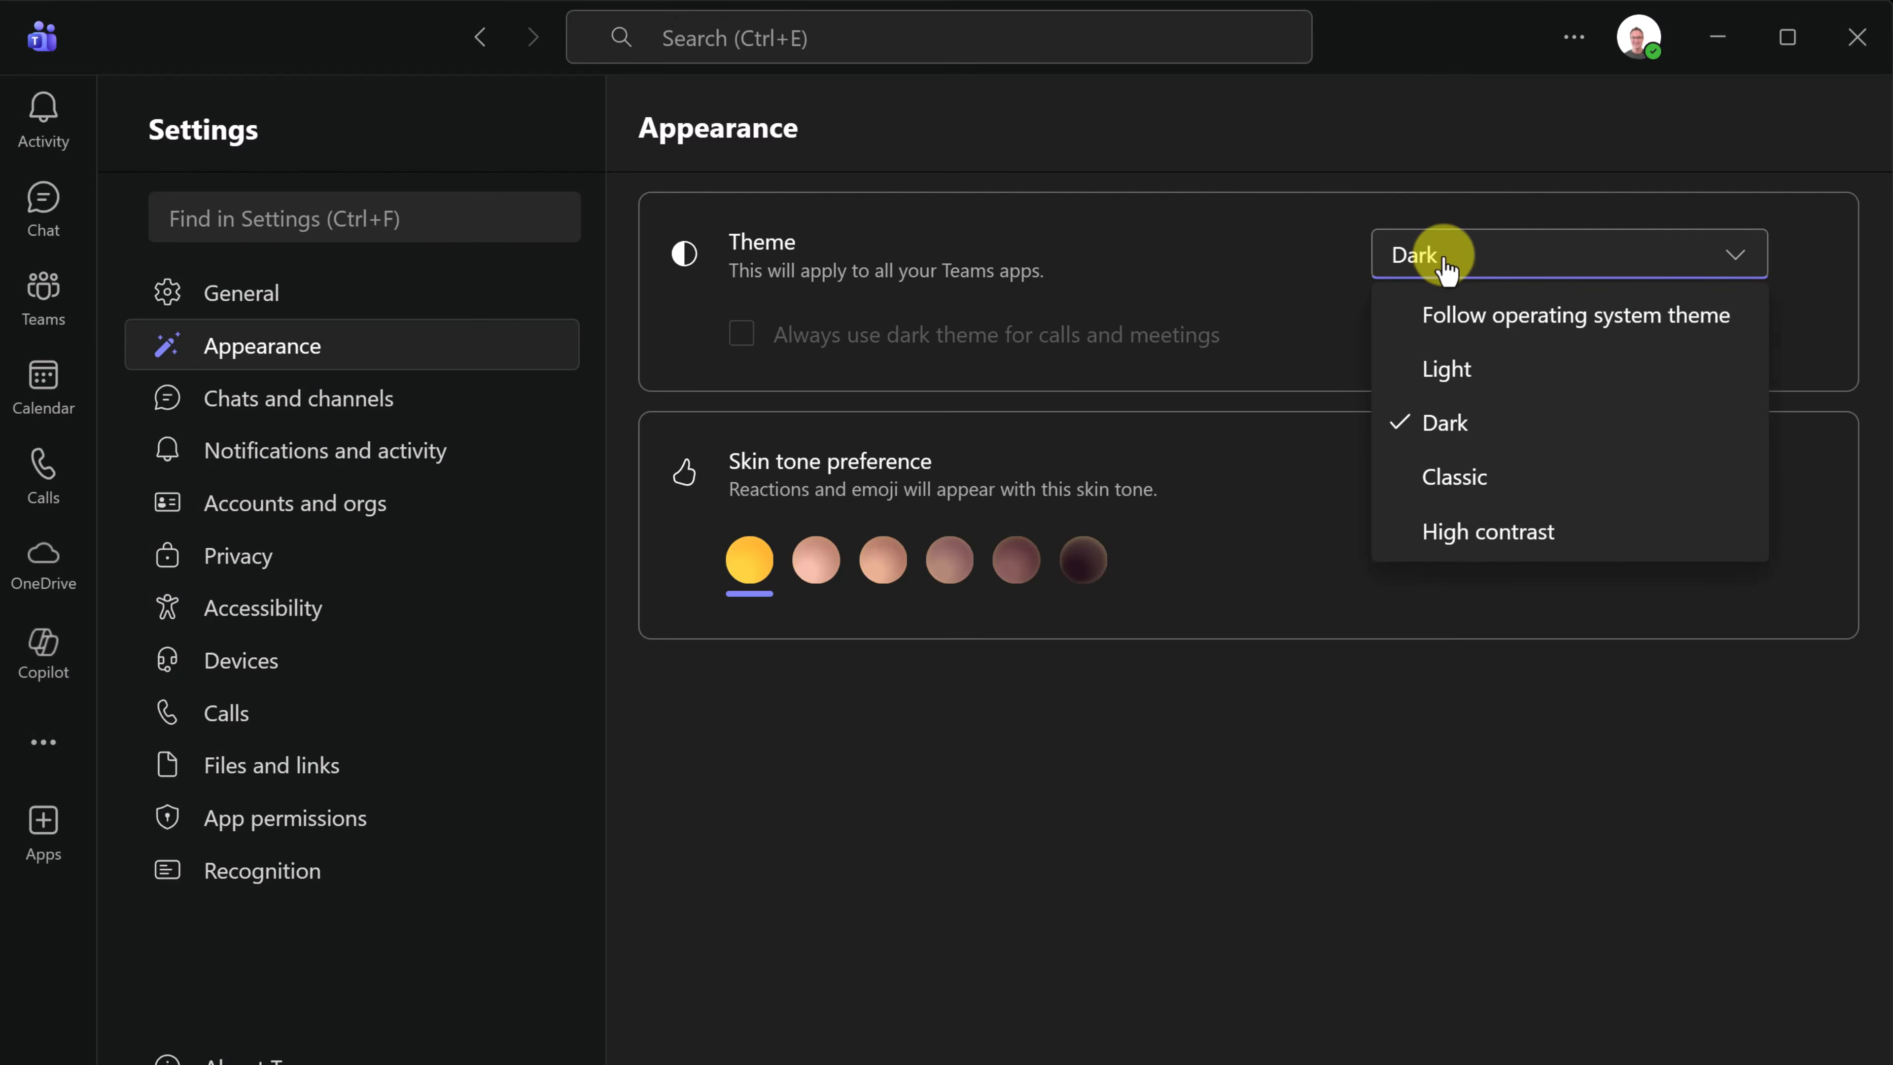
pyautogui.click(1502, 478)
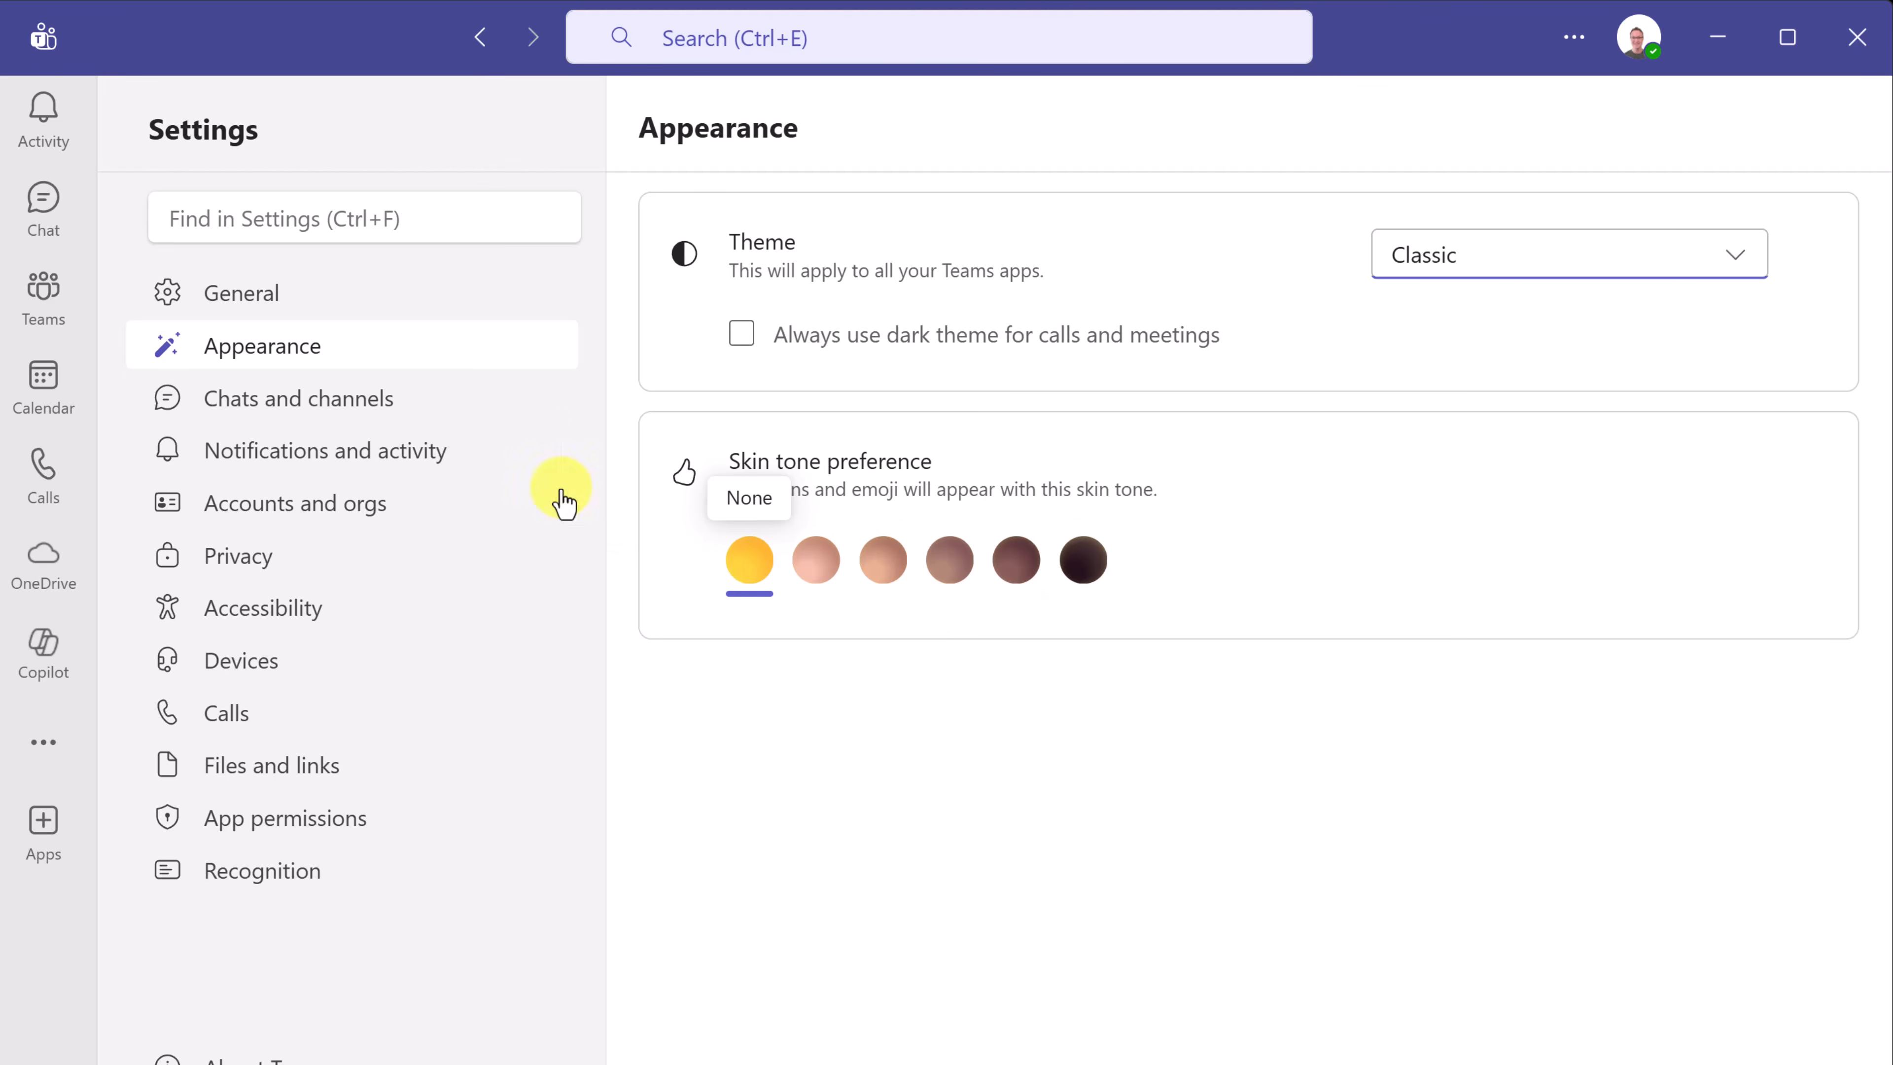
# - Switch chats, teams and channels to the Combined view and open the Chat list to inspect it
pyautogui.click(307, 412)
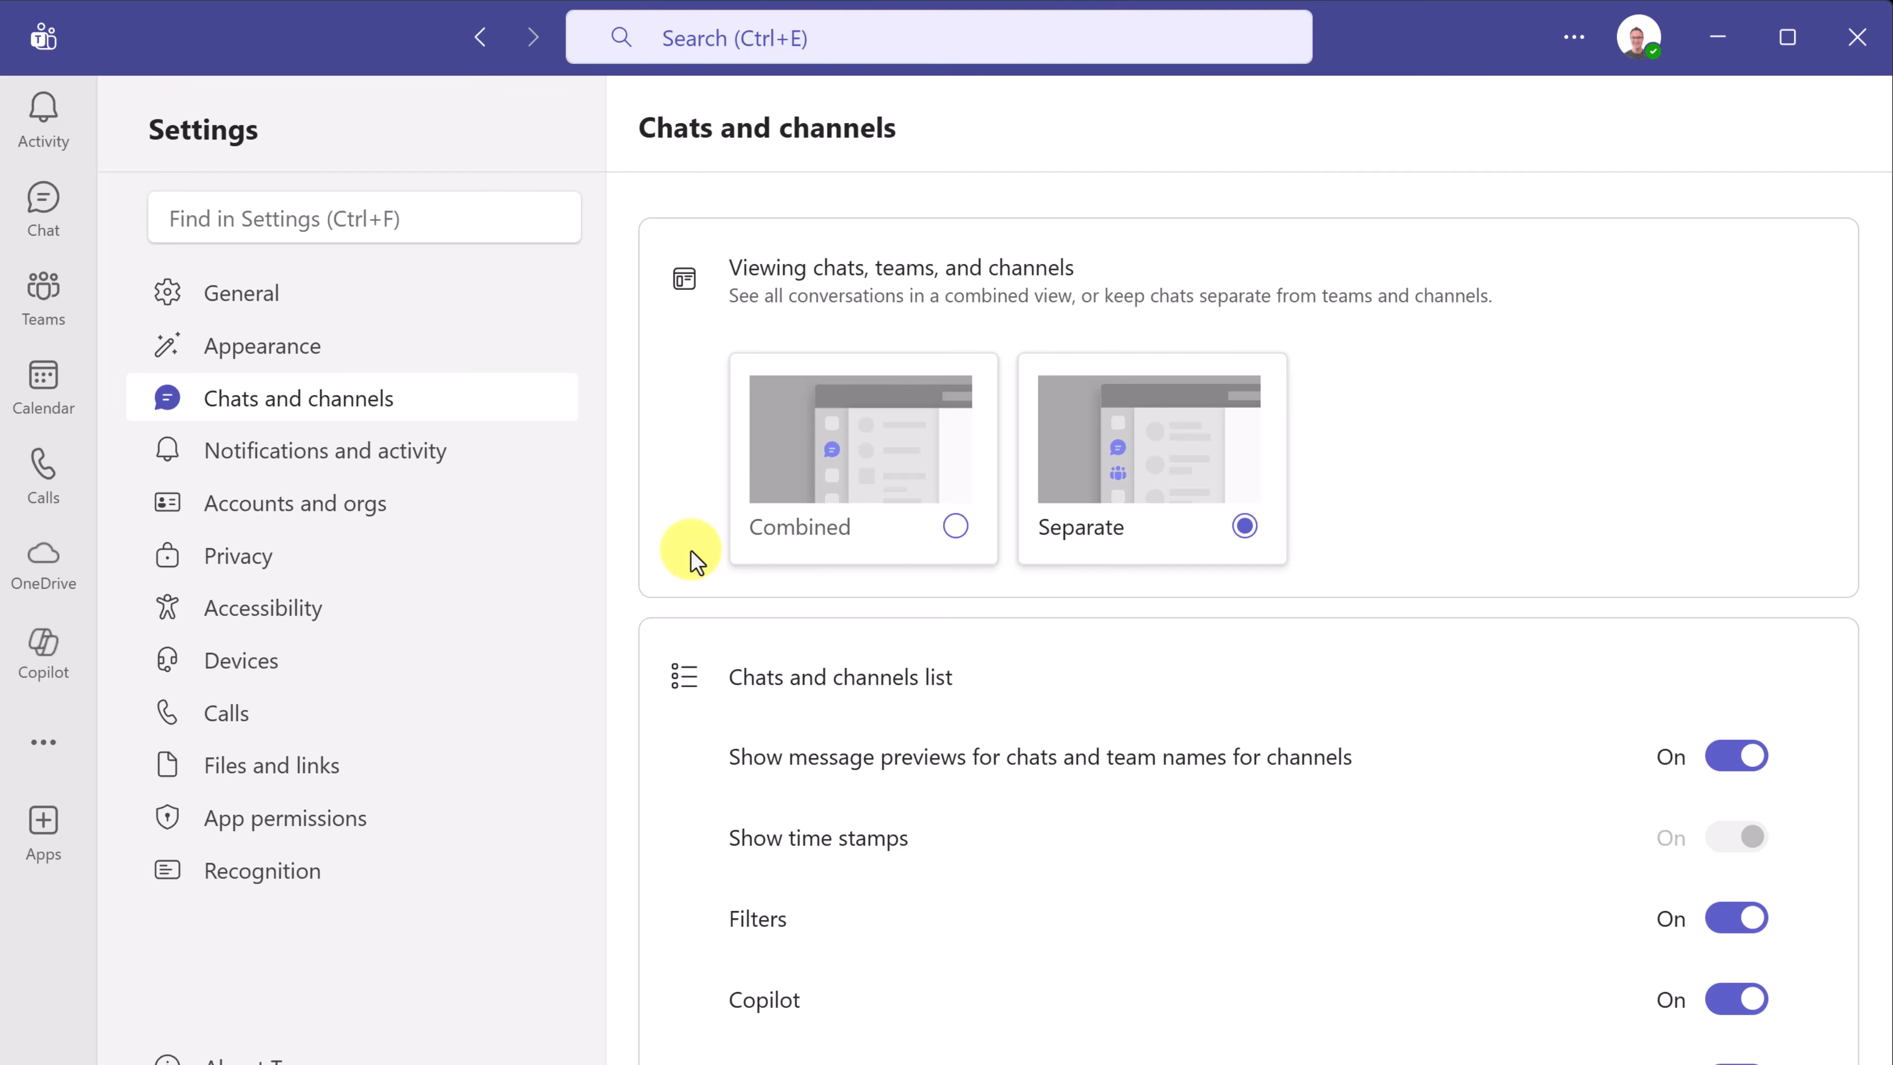
pyautogui.click(956, 527)
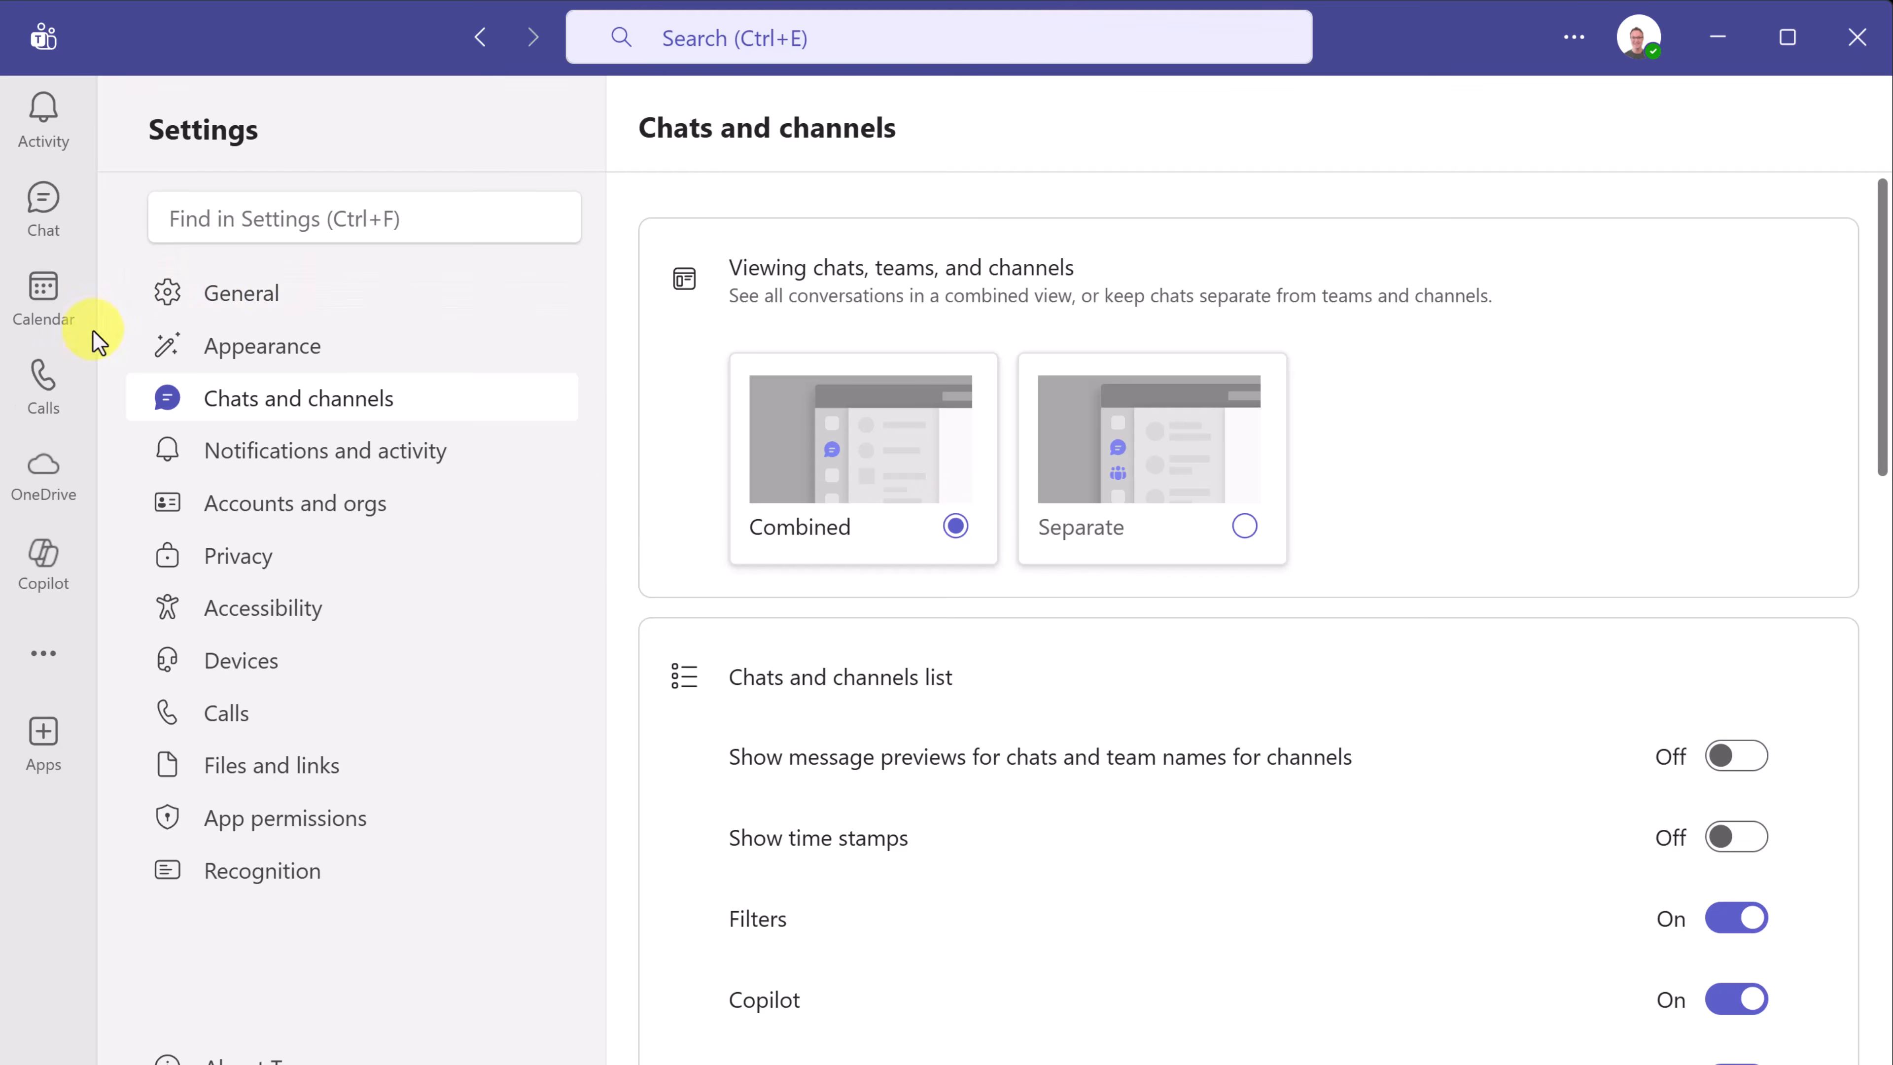
pyautogui.click(37, 213)
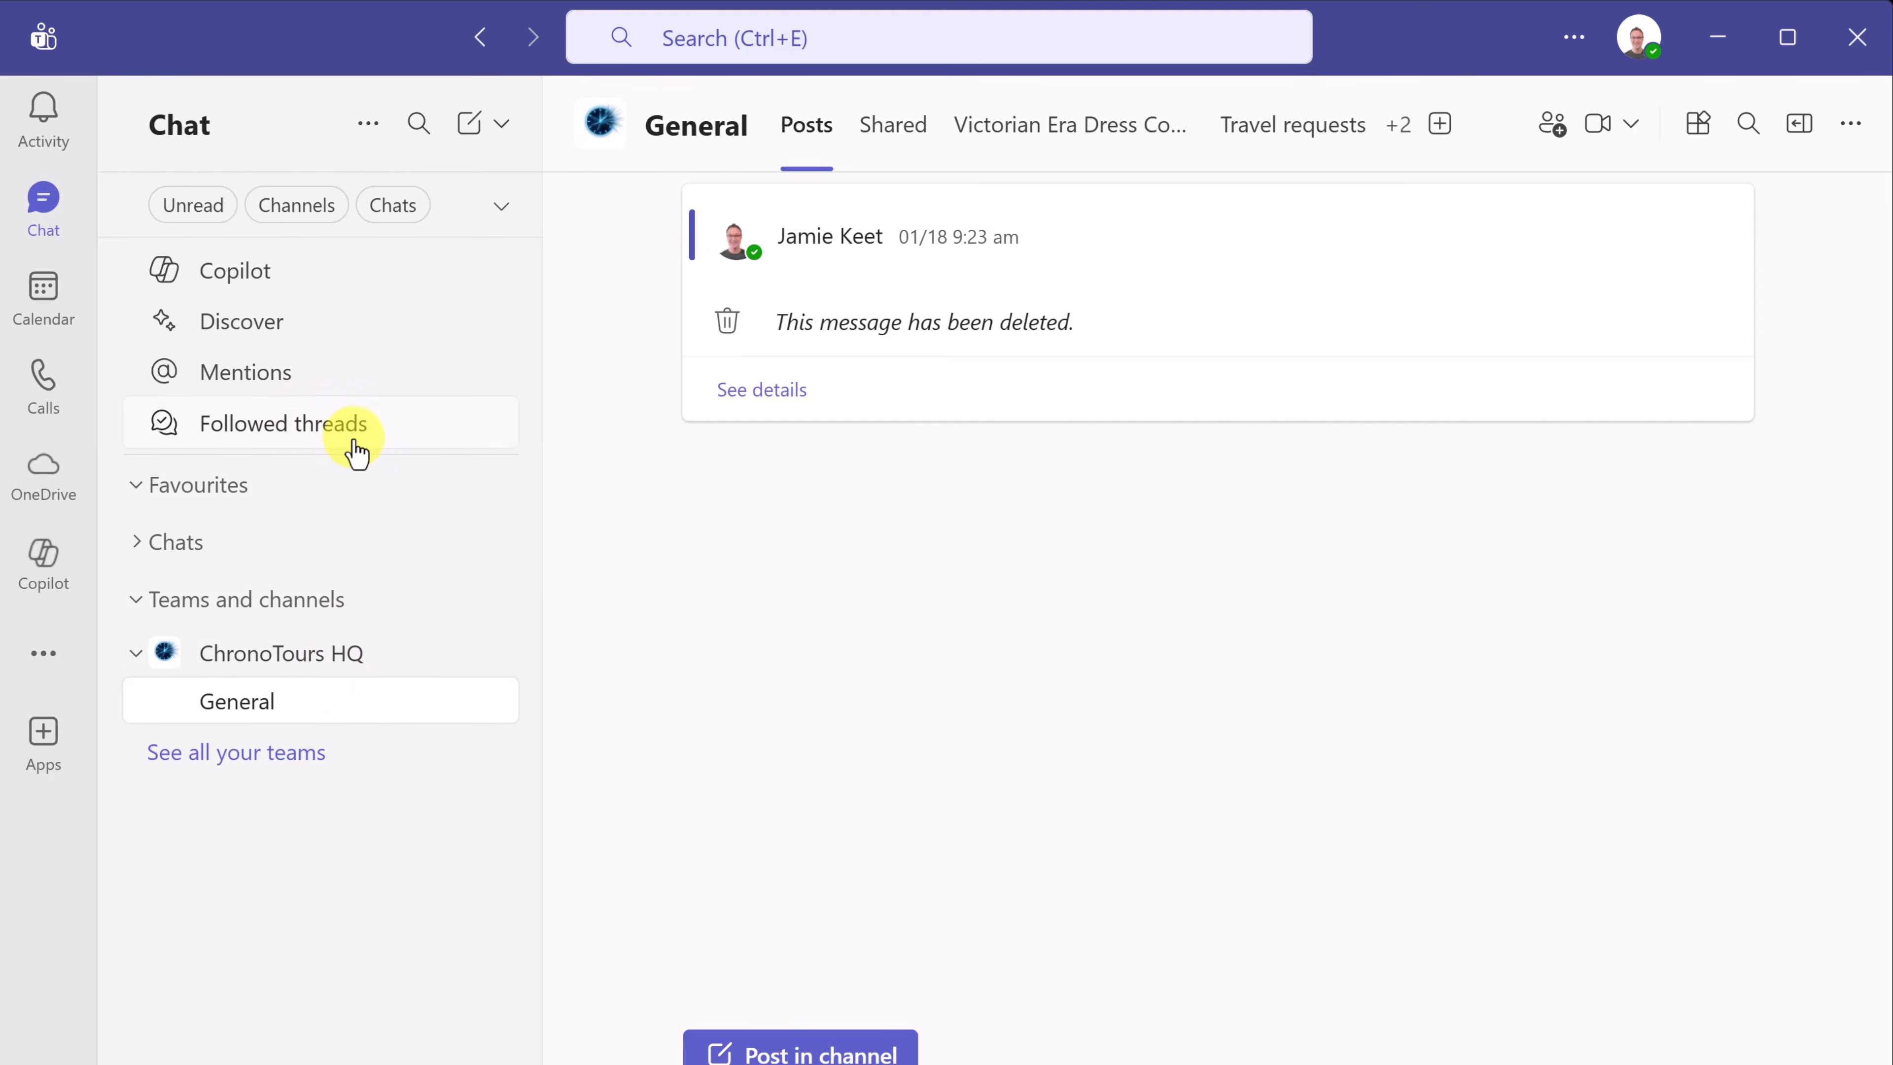
# - Reopen the chats and channels settings and set the conversation view back to Separate
pyautogui.click(1574, 37)
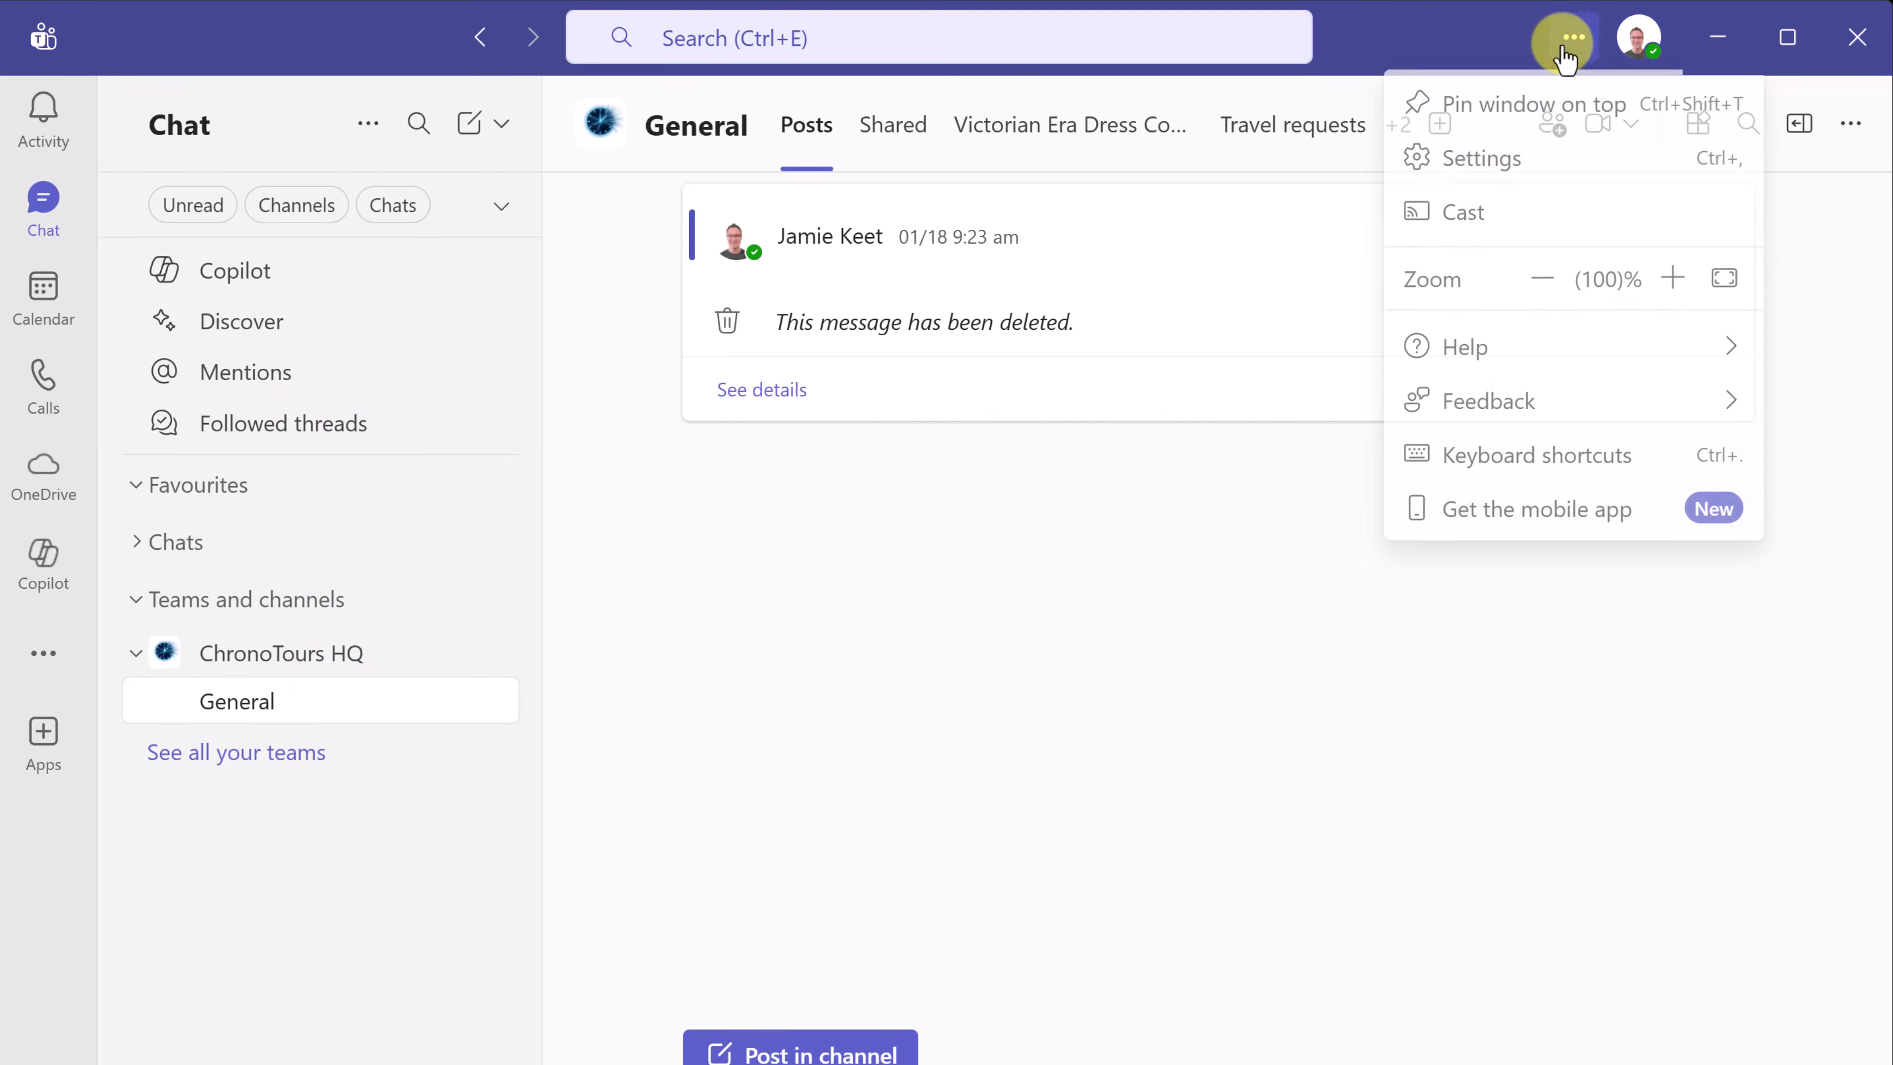
pyautogui.click(1498, 175)
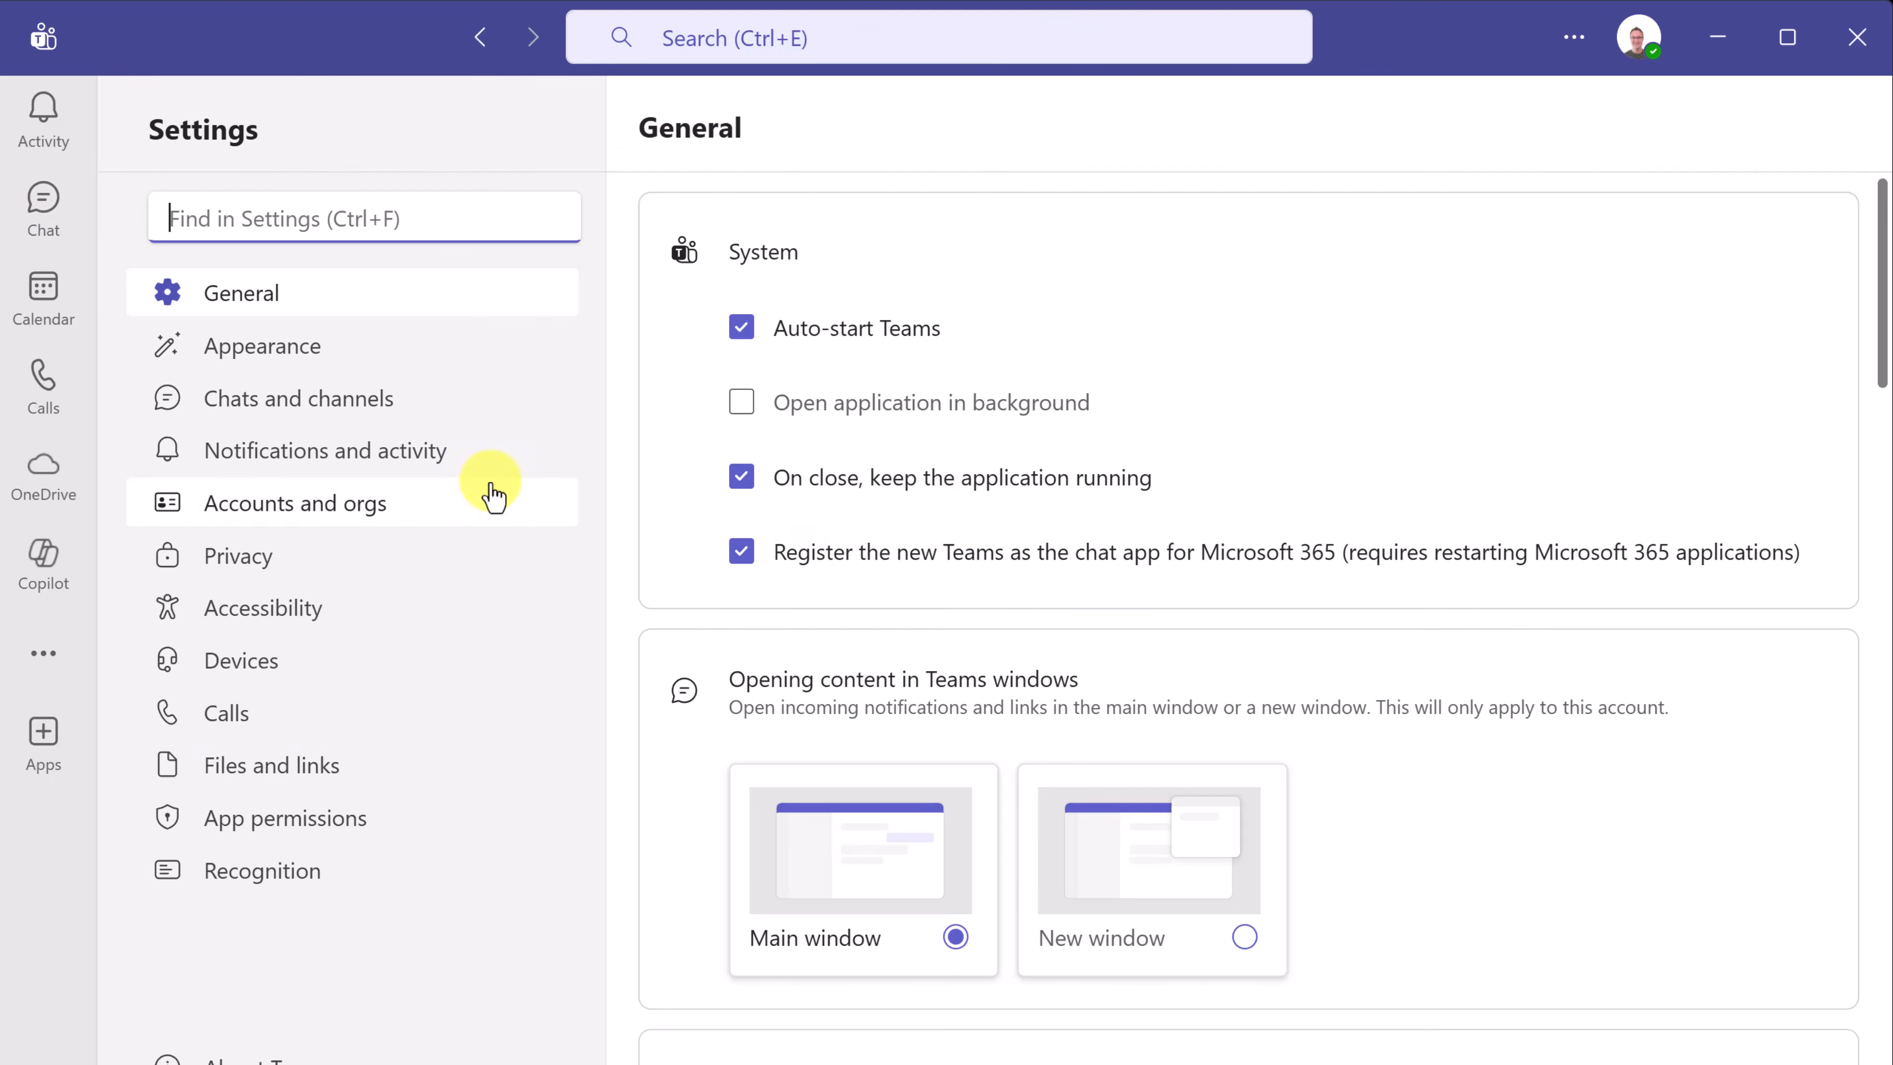
pyautogui.click(372, 419)
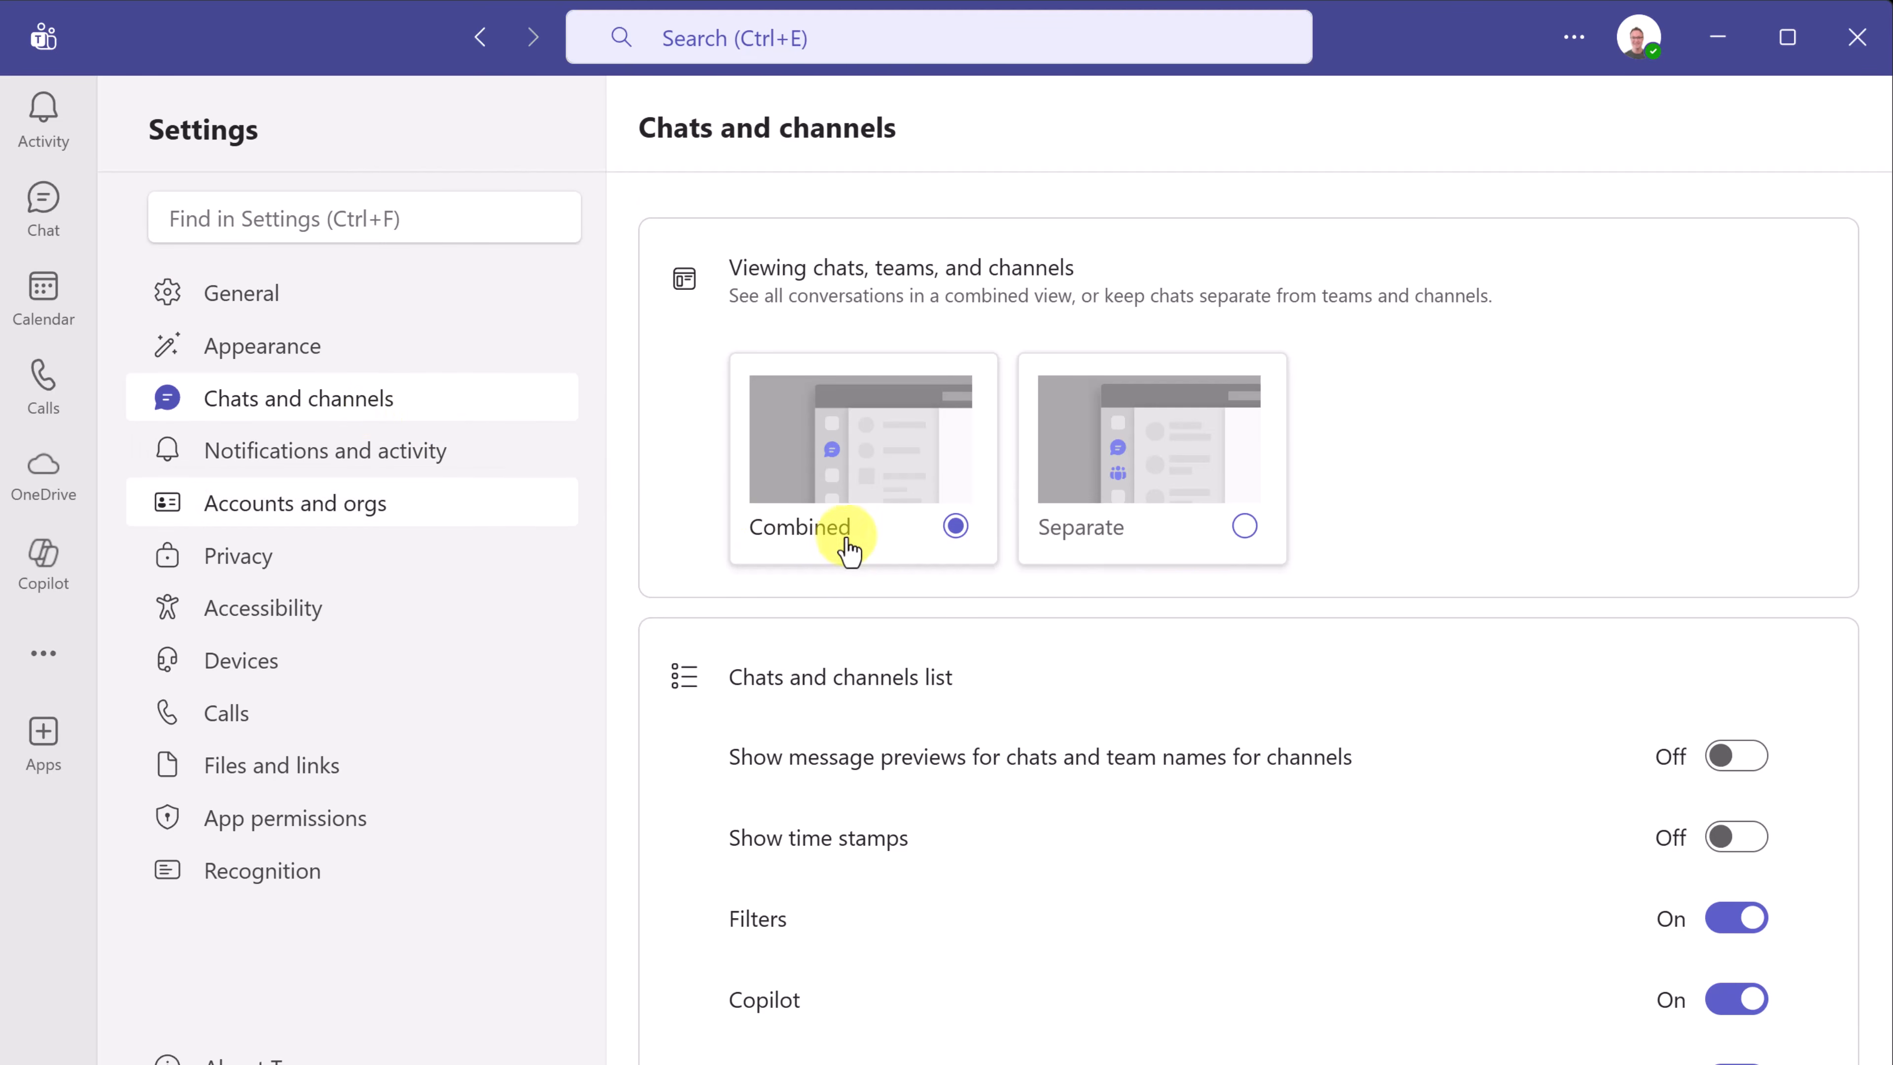
pyautogui.click(1219, 550)
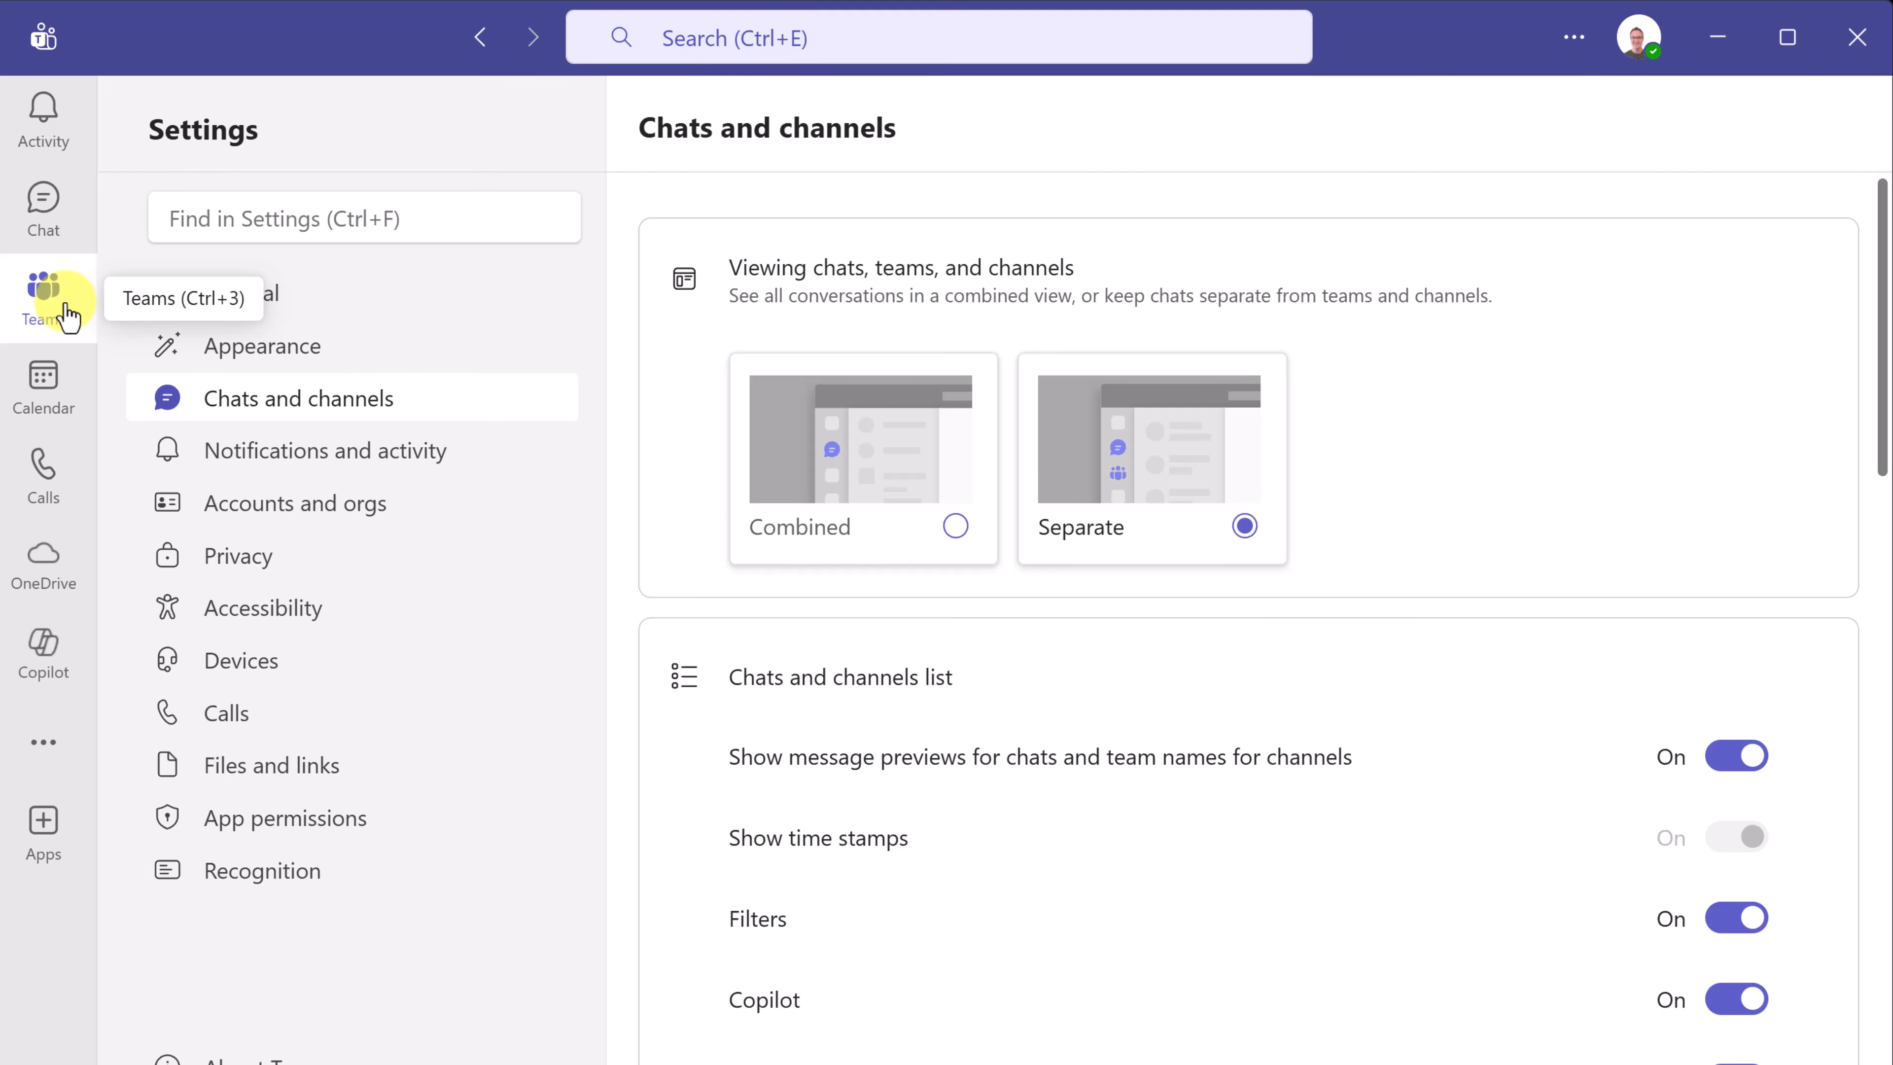
# - Review the chats and channels list options and the sound and display options for notifications and activity
pyautogui.scroll(-3, 1334, 780)
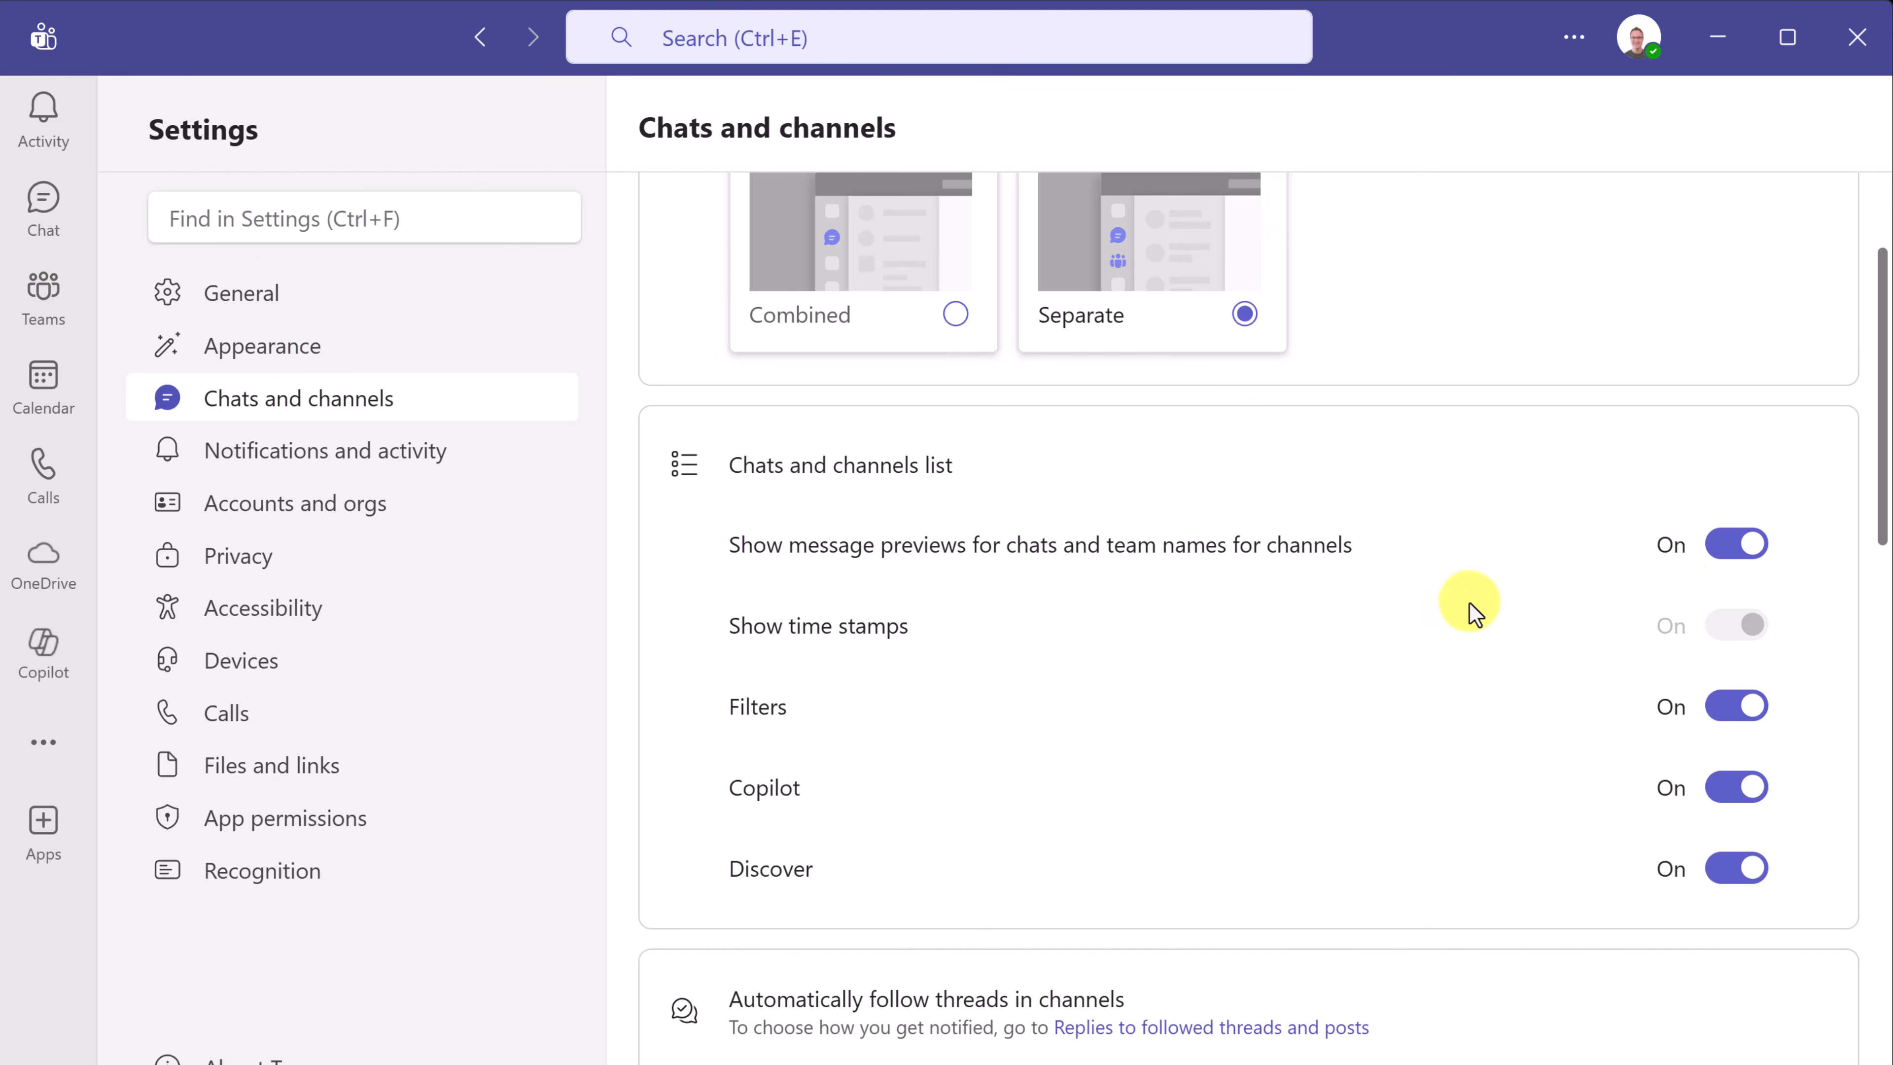
pyautogui.scroll(-2, 1267, 738)
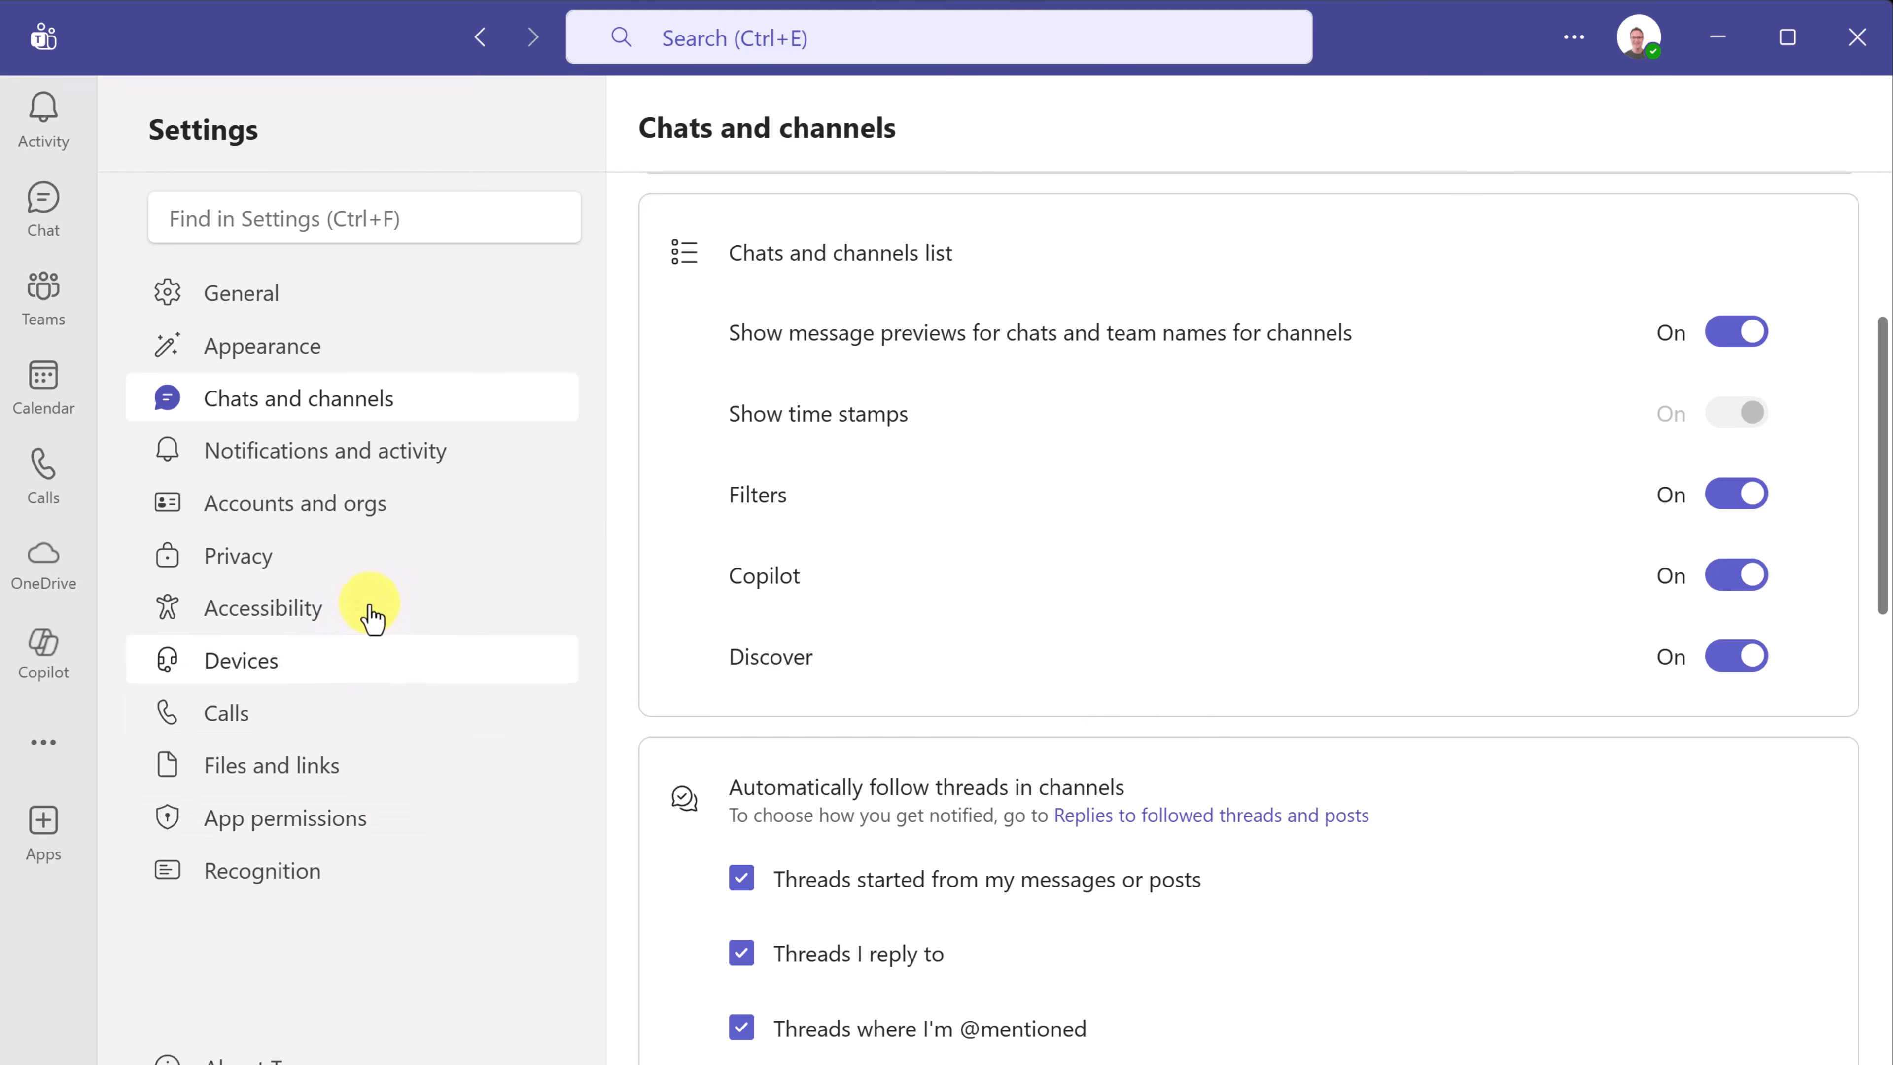
pyautogui.click(363, 467)
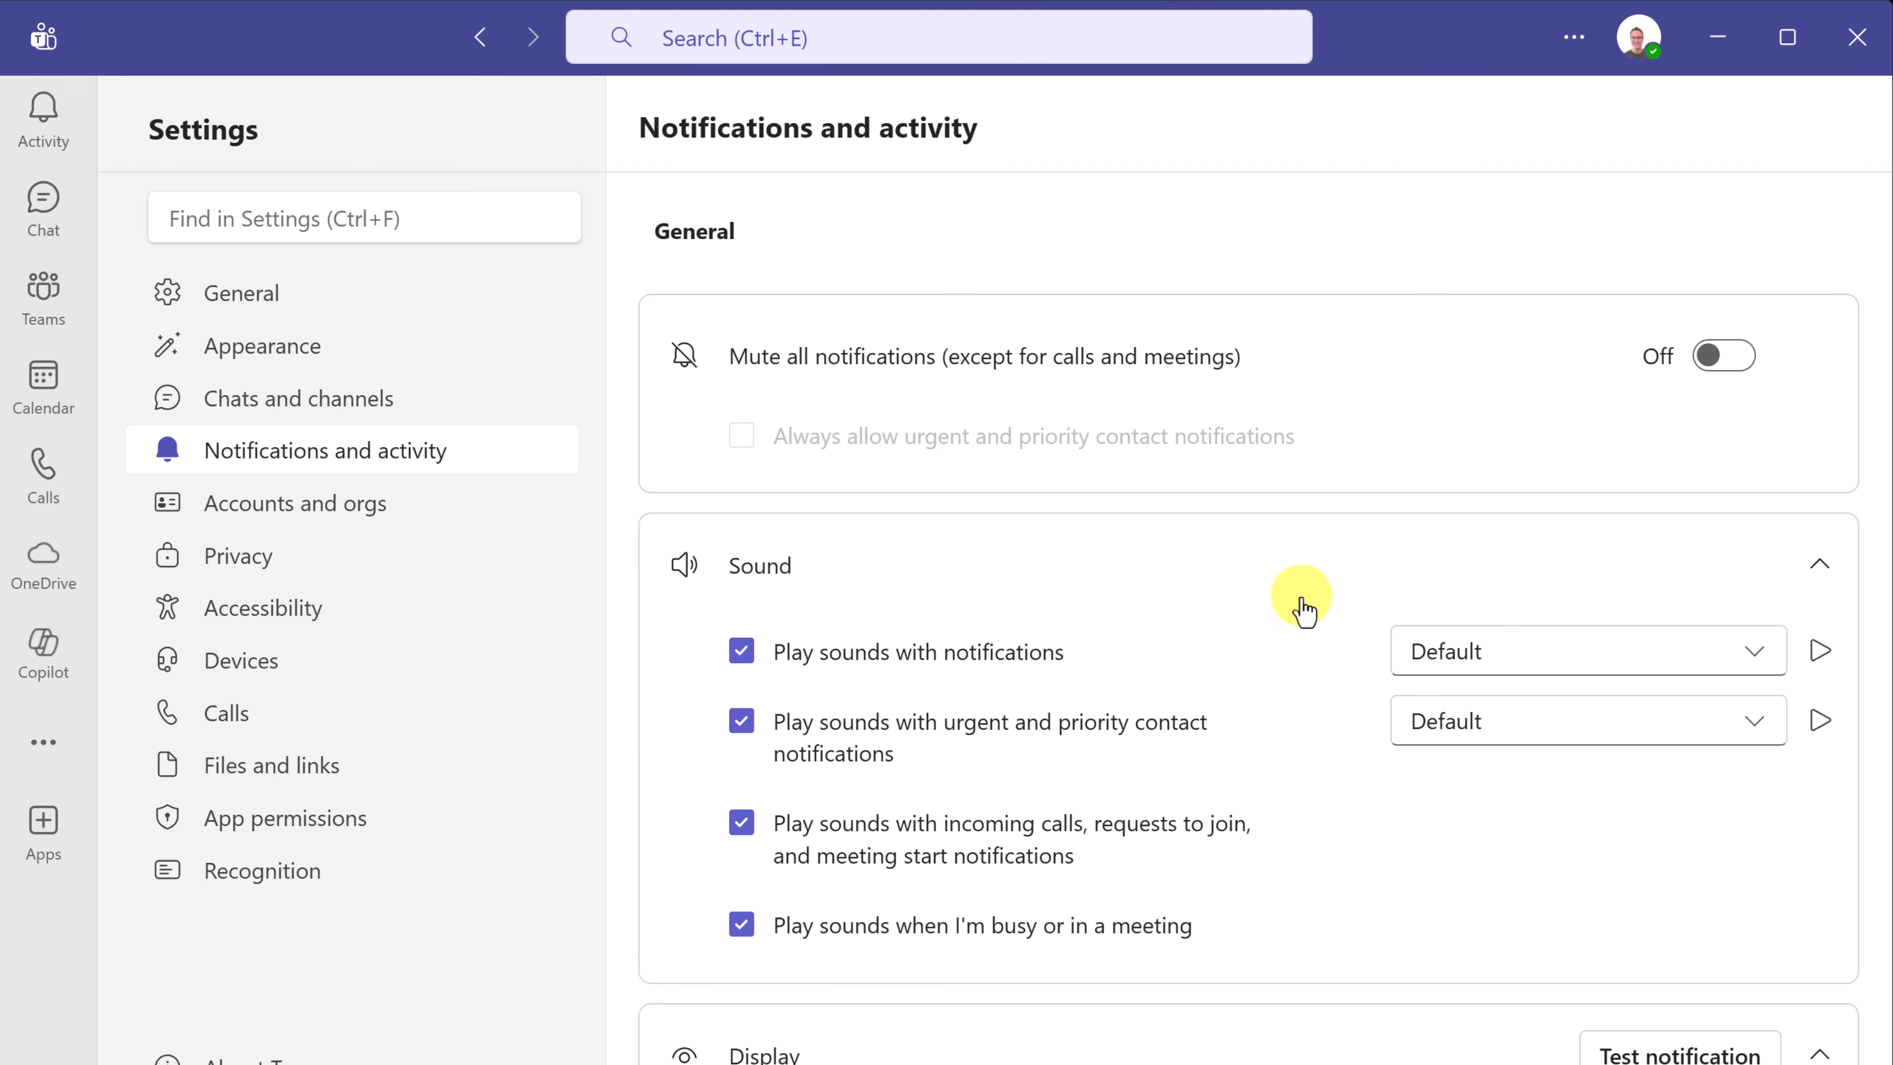
pyautogui.scroll(-3, 1304, 641)
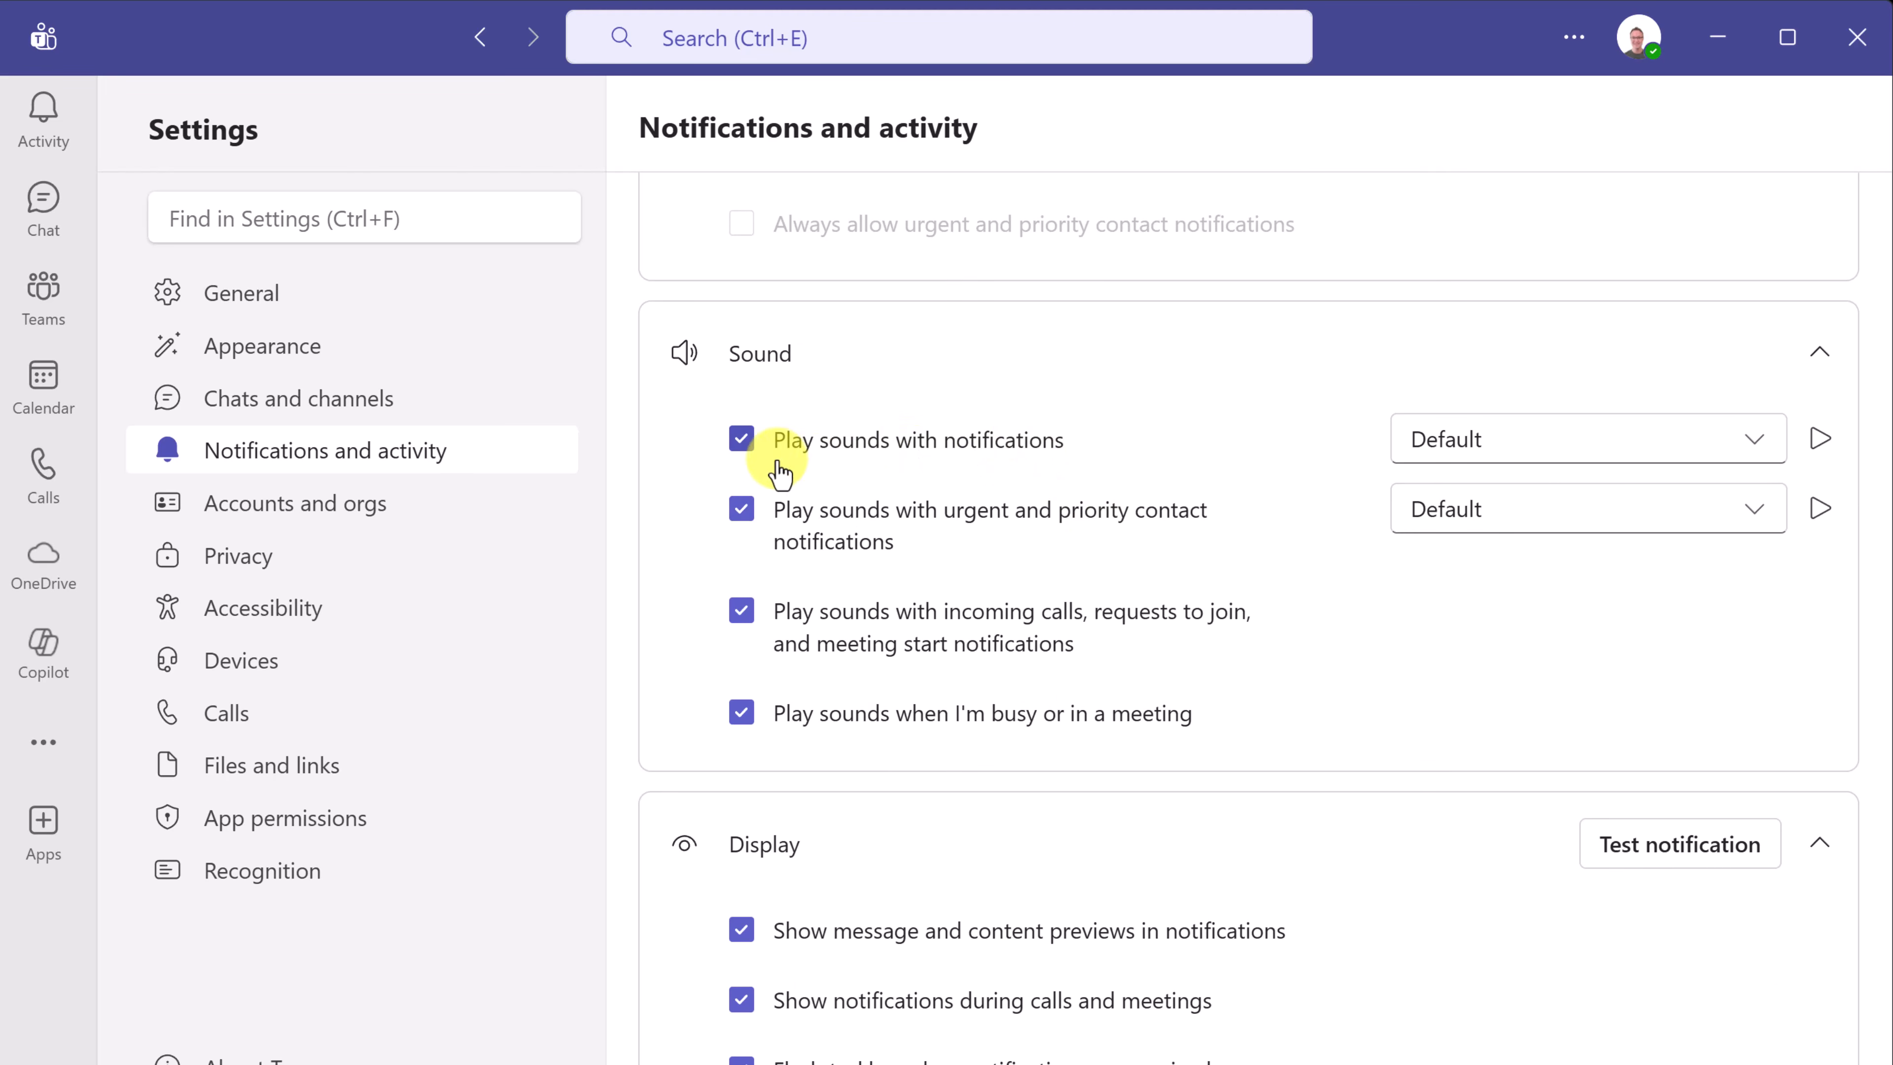
pyautogui.scroll(-1, 927, 649)
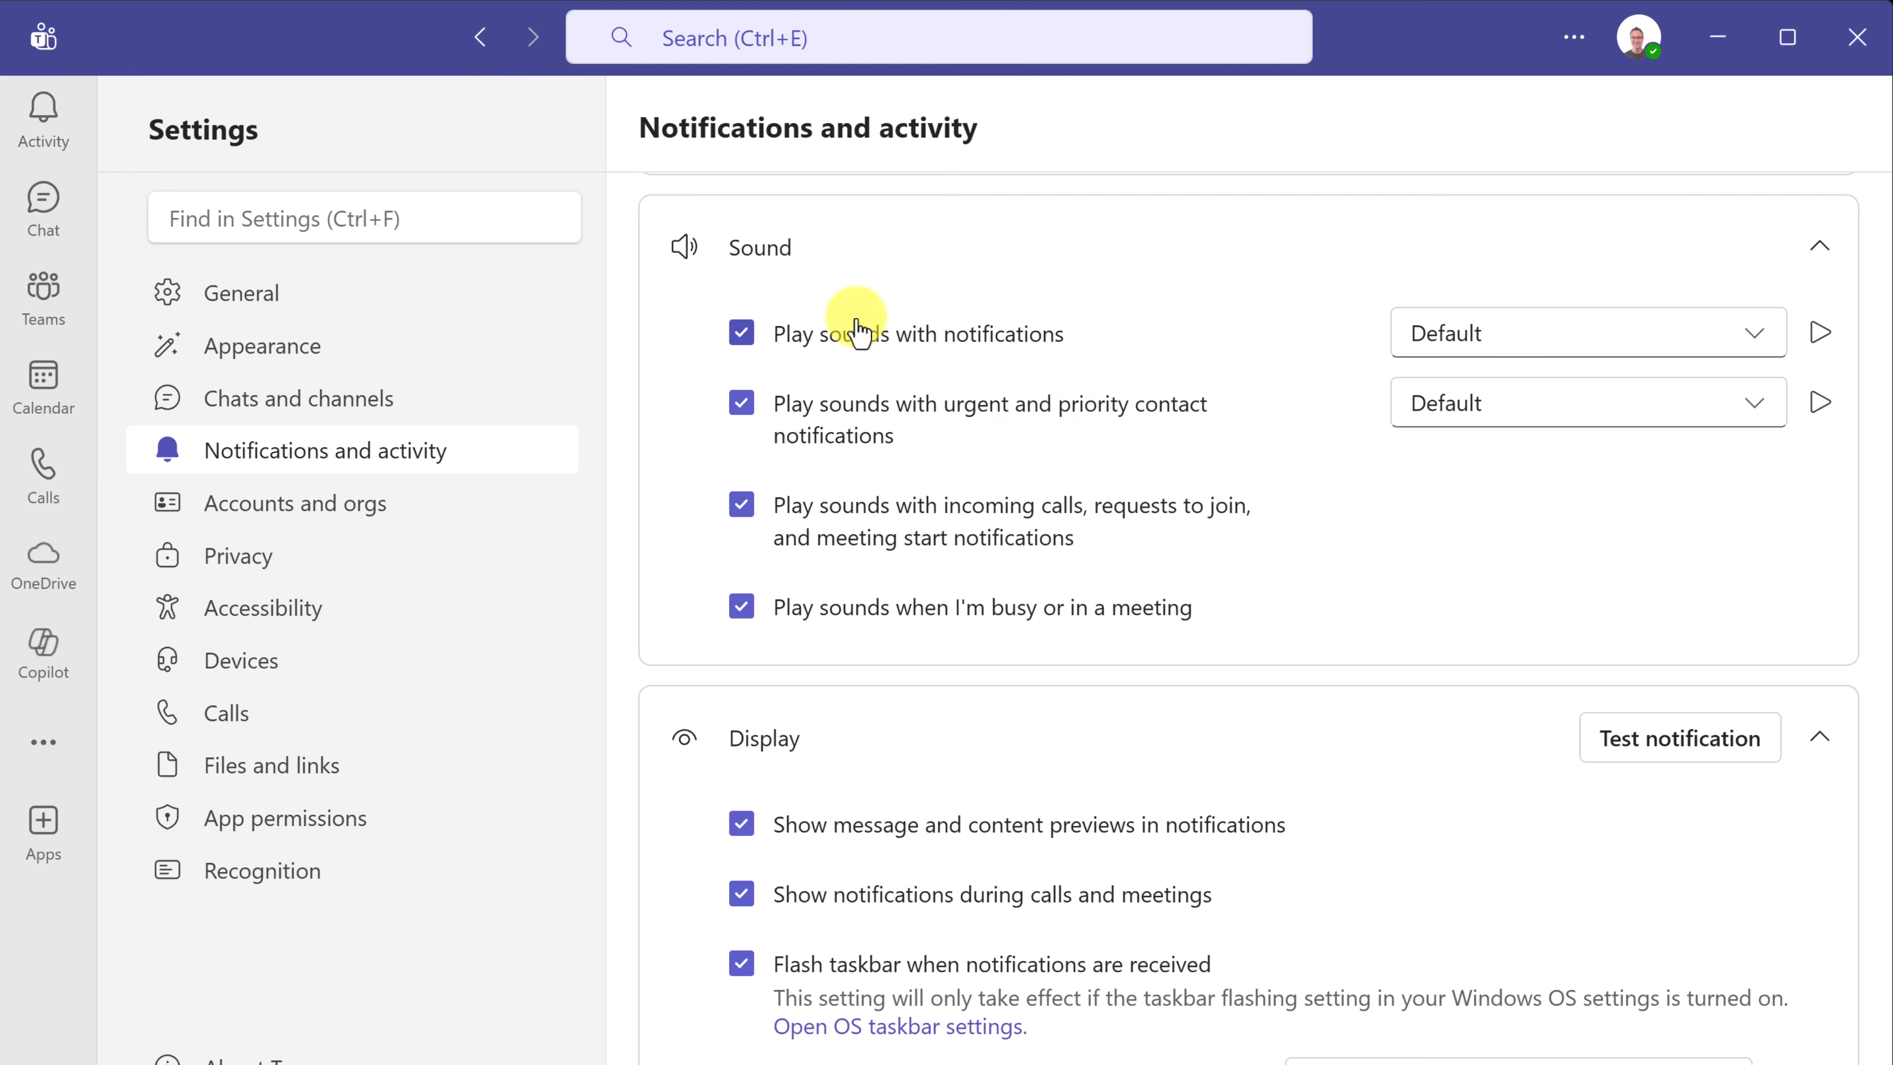
pyautogui.scroll(-1, 1301, 611)
pyautogui.scroll(-4, 1304, 616)
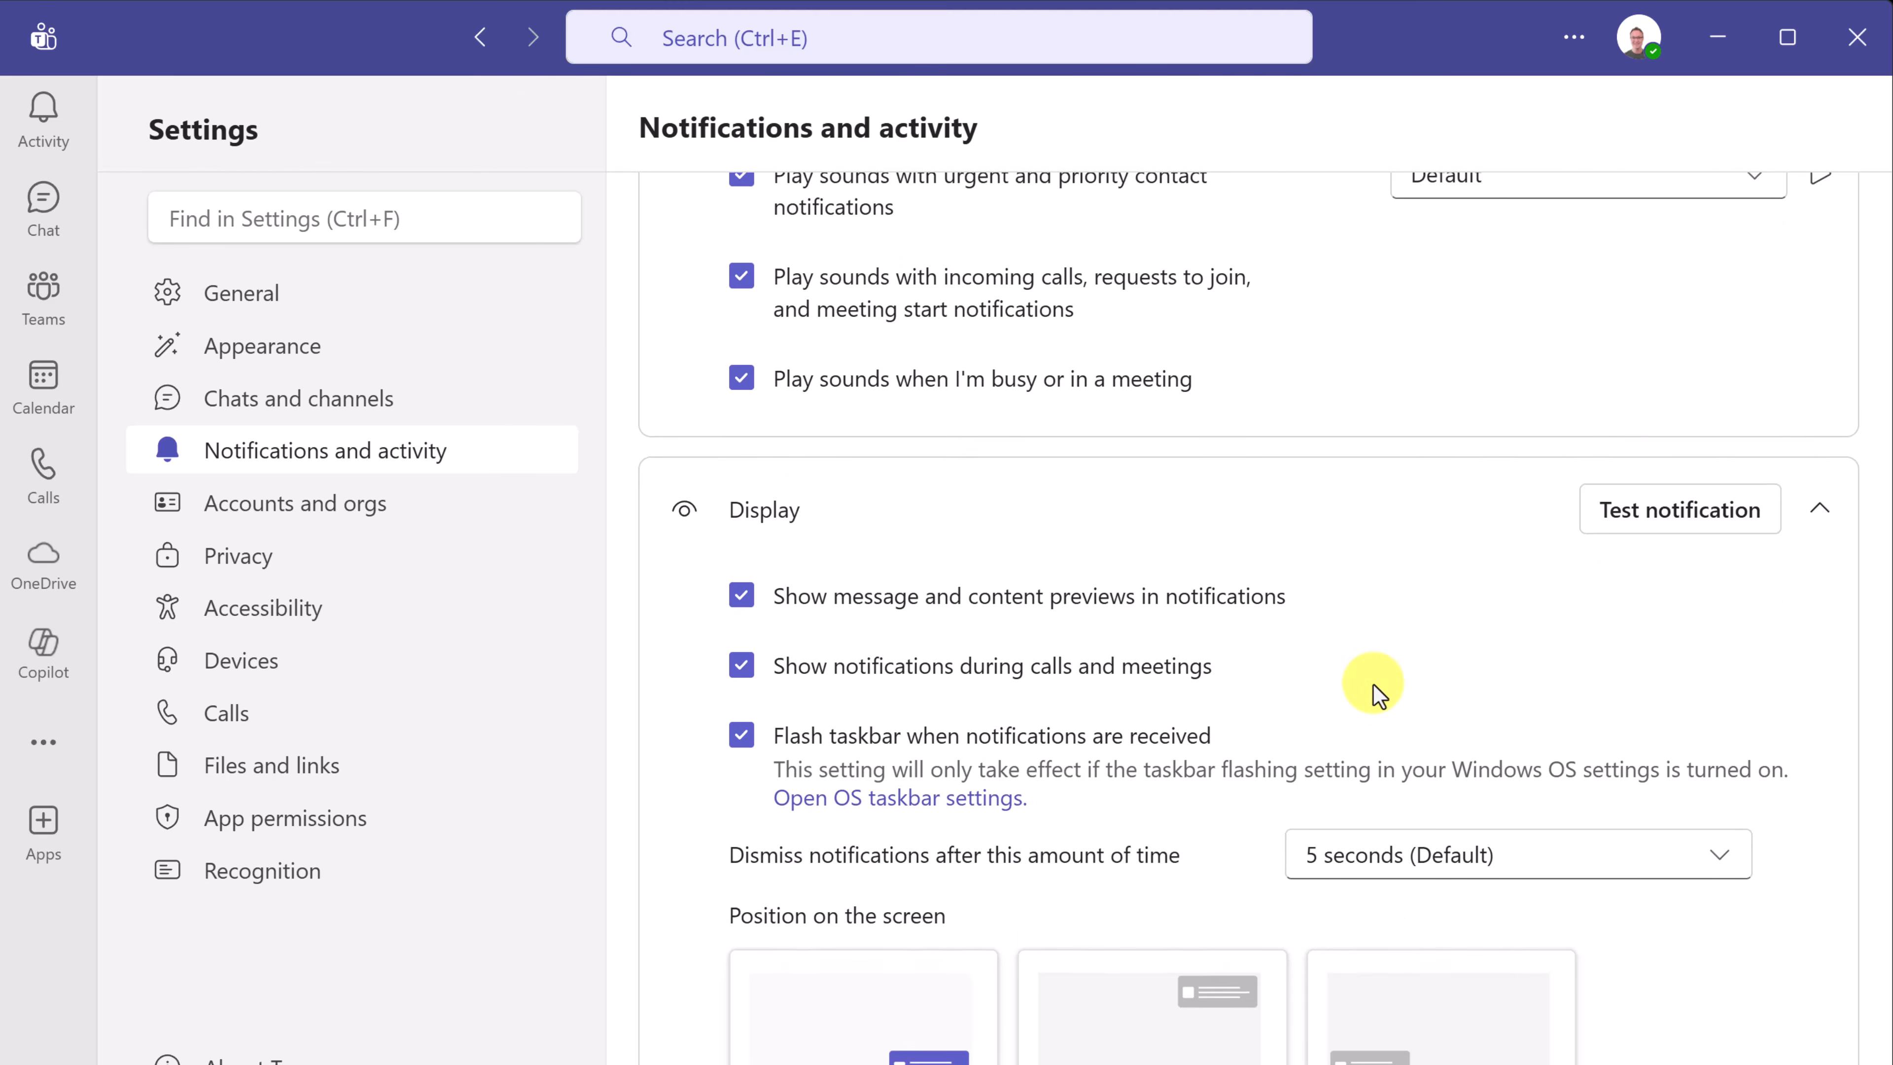
pyautogui.scroll(-1, 1334, 631)
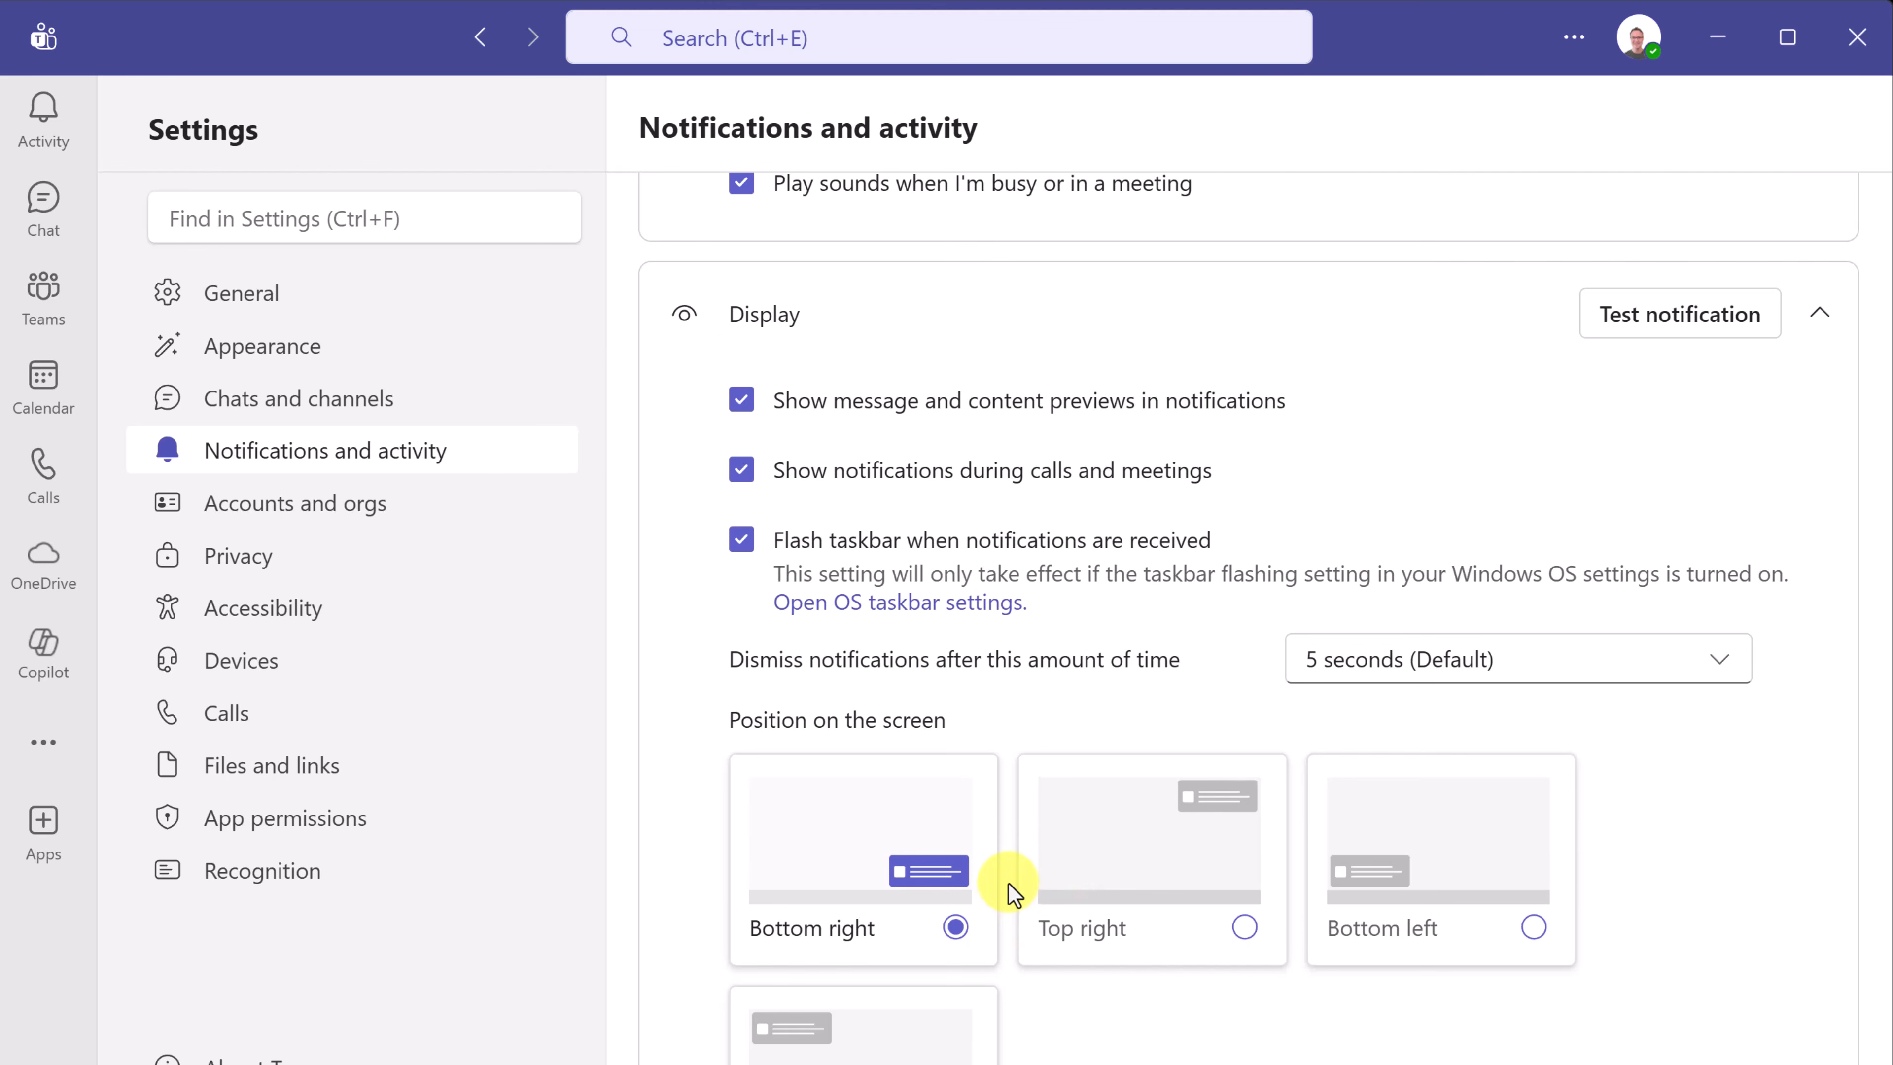
pyautogui.scroll(-1, 1006, 892)
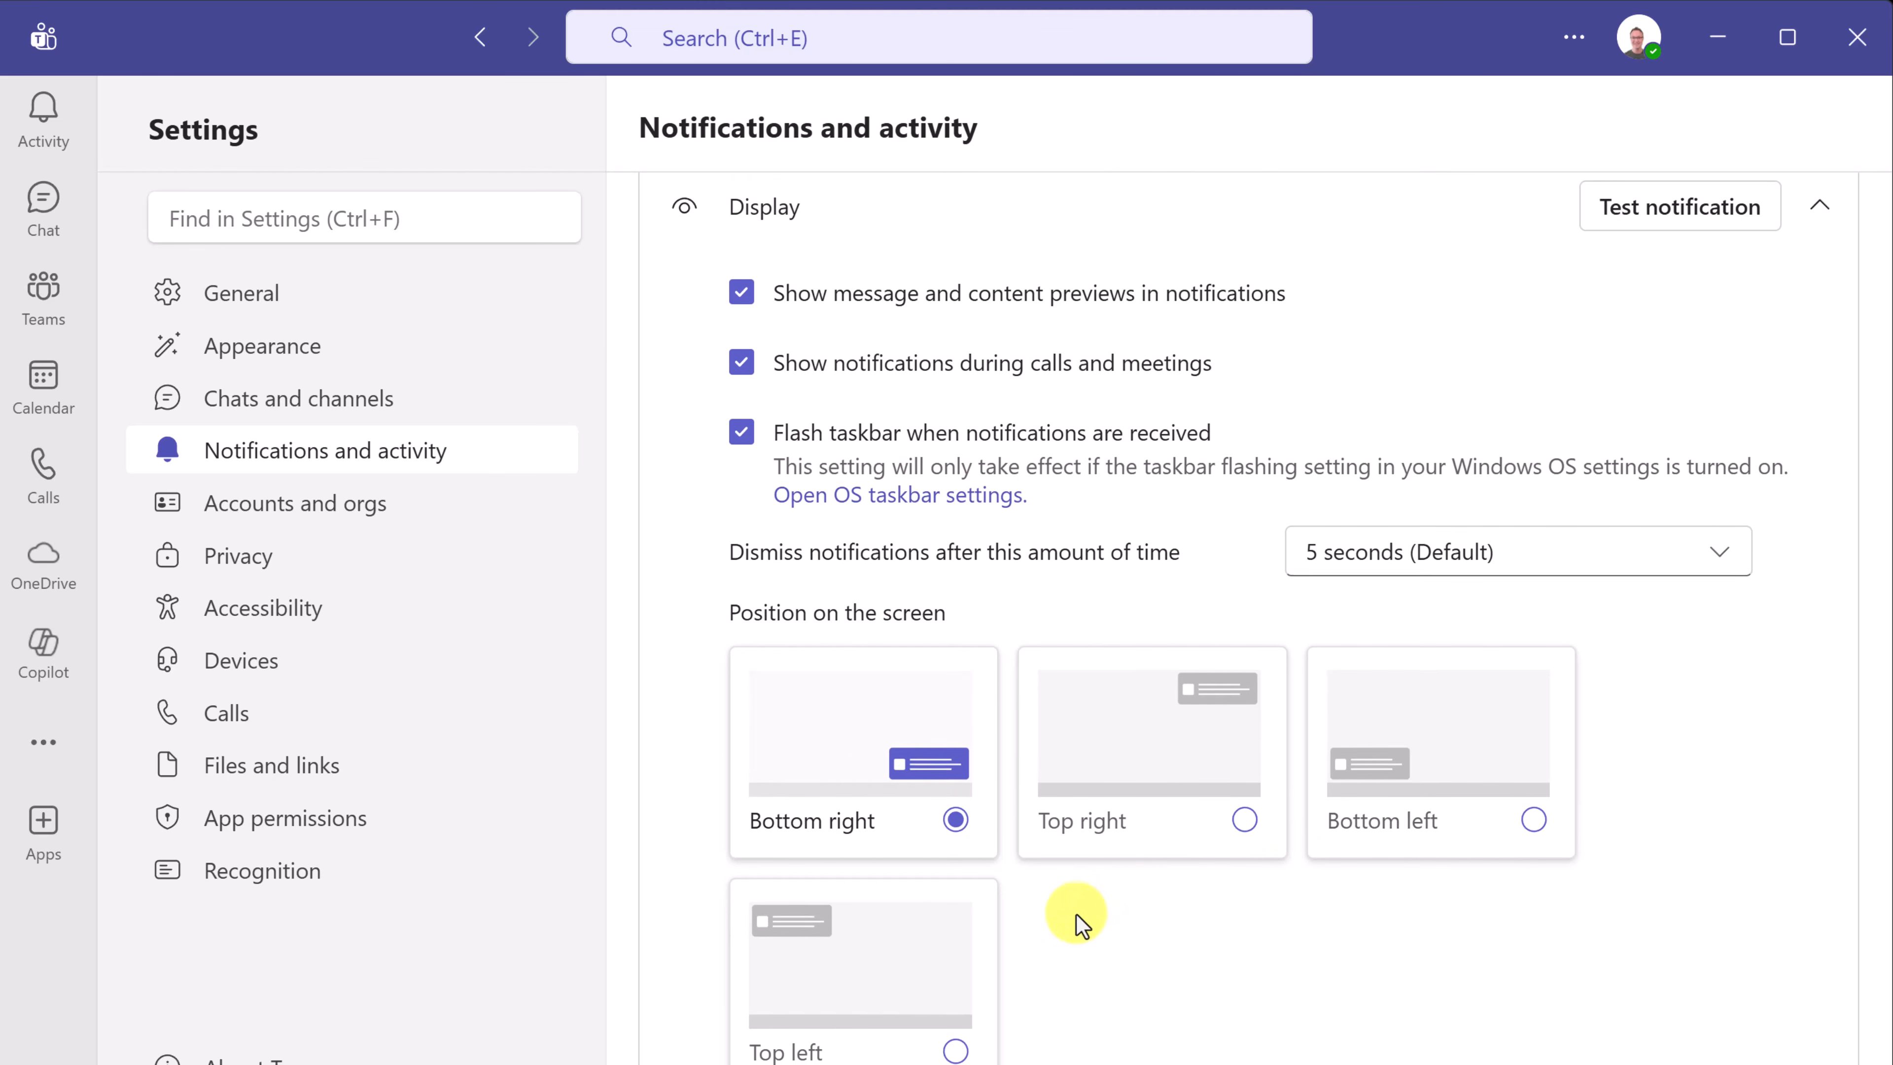
pyautogui.scroll(-2, 1082, 914)
pyautogui.scroll(-2, 1102, 880)
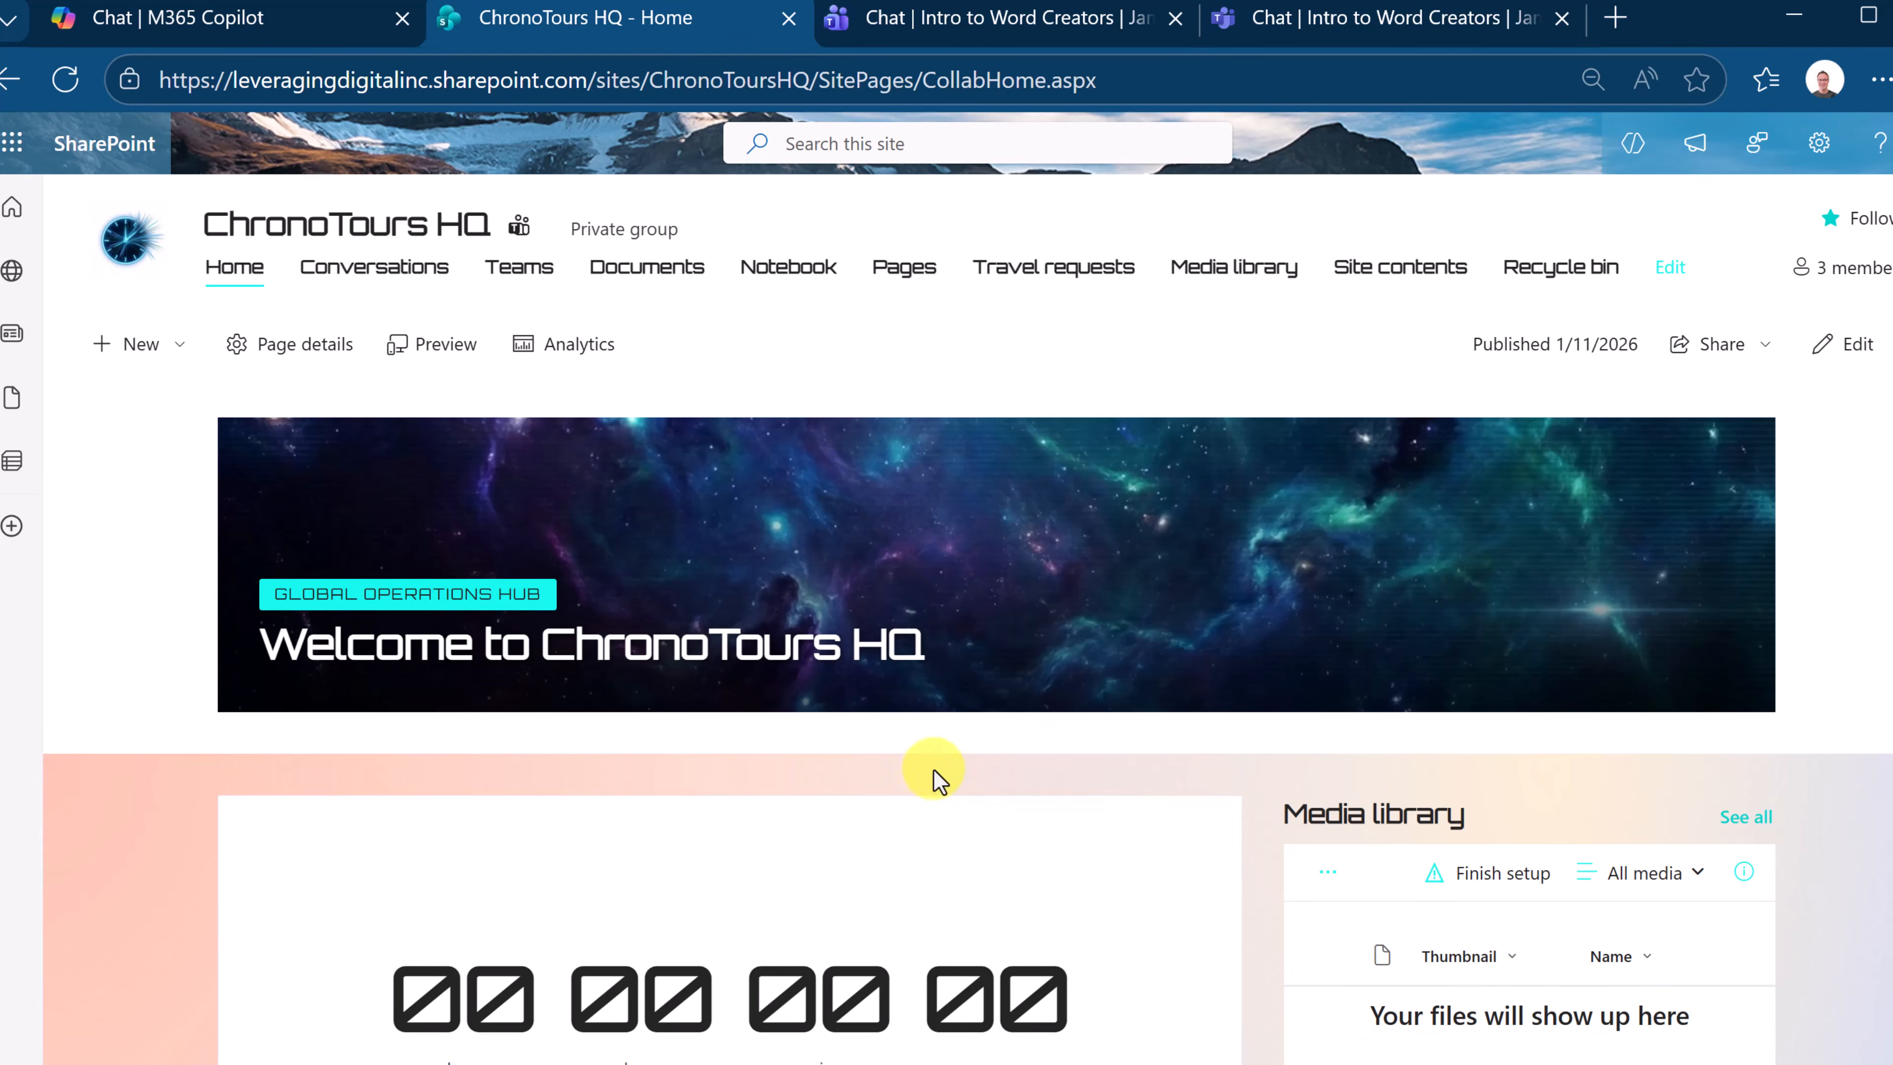
# - On the ChronoTours HQ SharePoint site in the browser, open the Documents library and dismiss the filtering tip
pyautogui.click(670, 279)
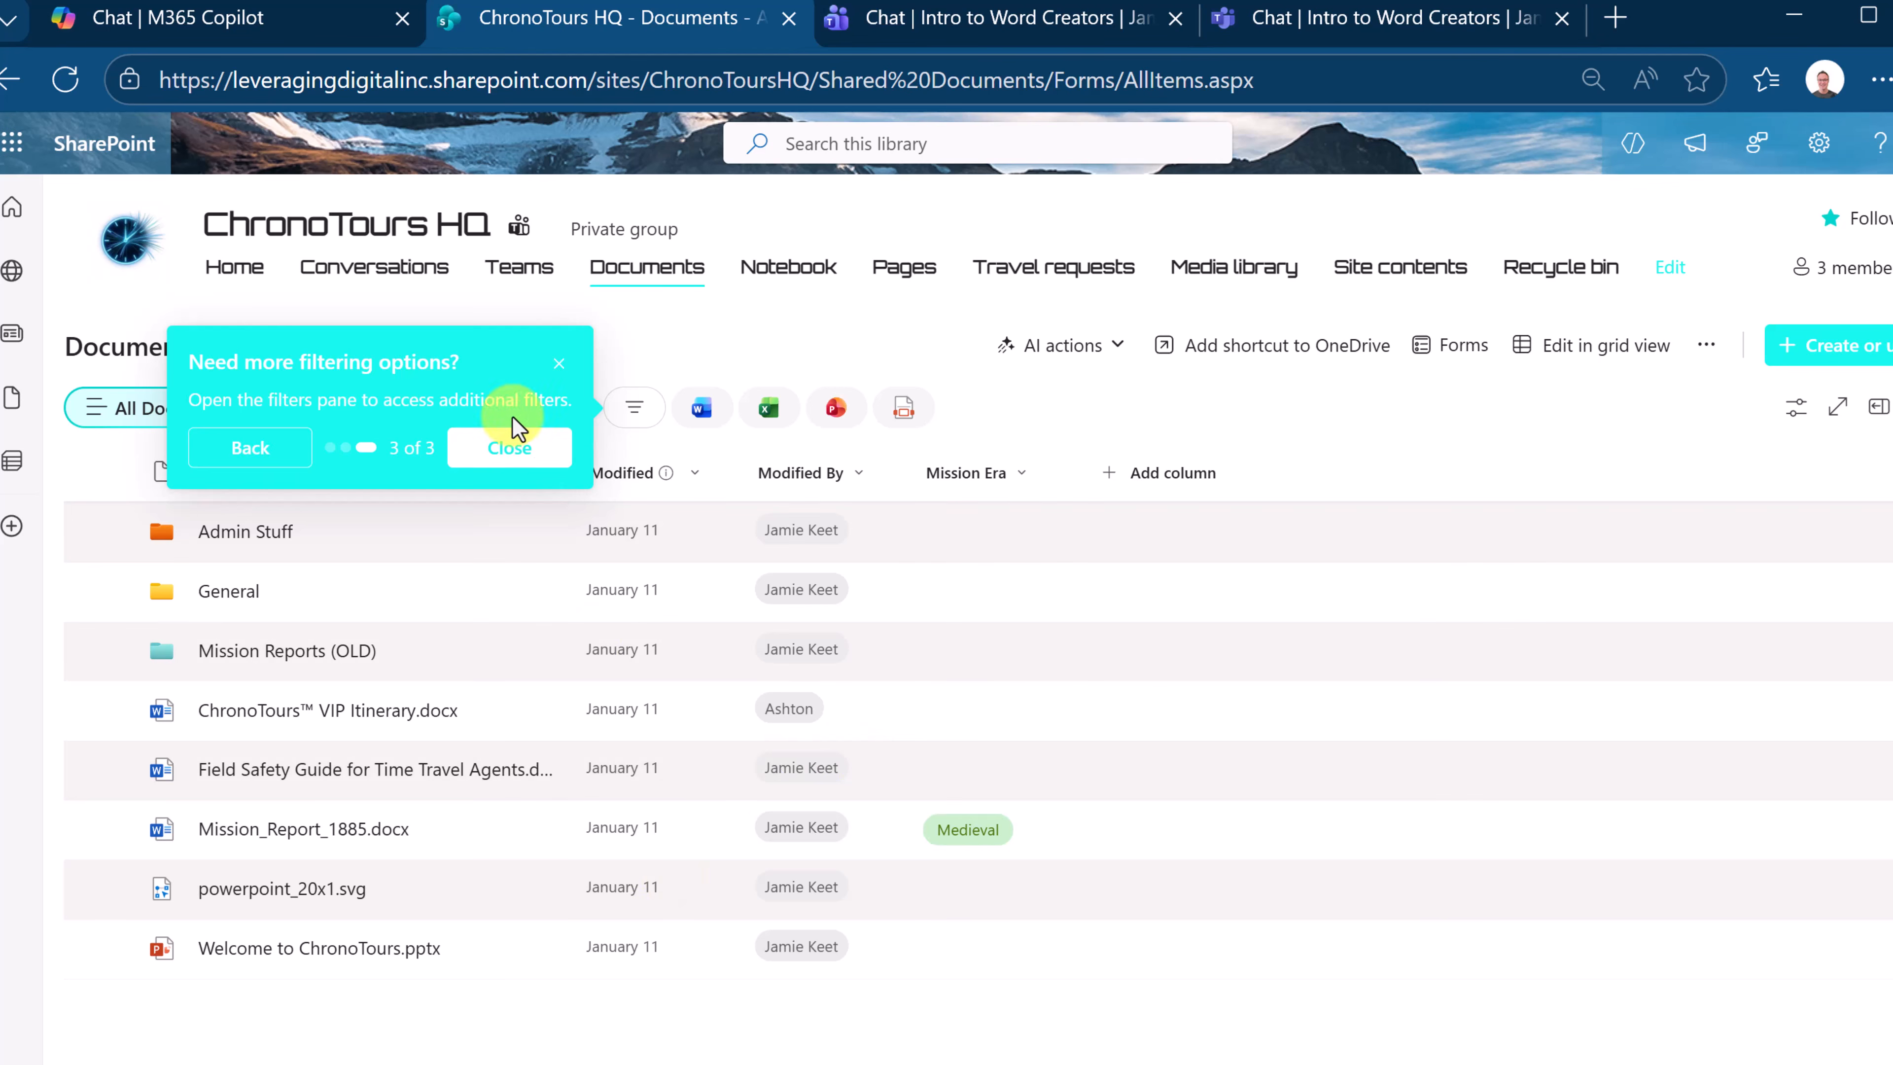
pyautogui.click(550, 364)
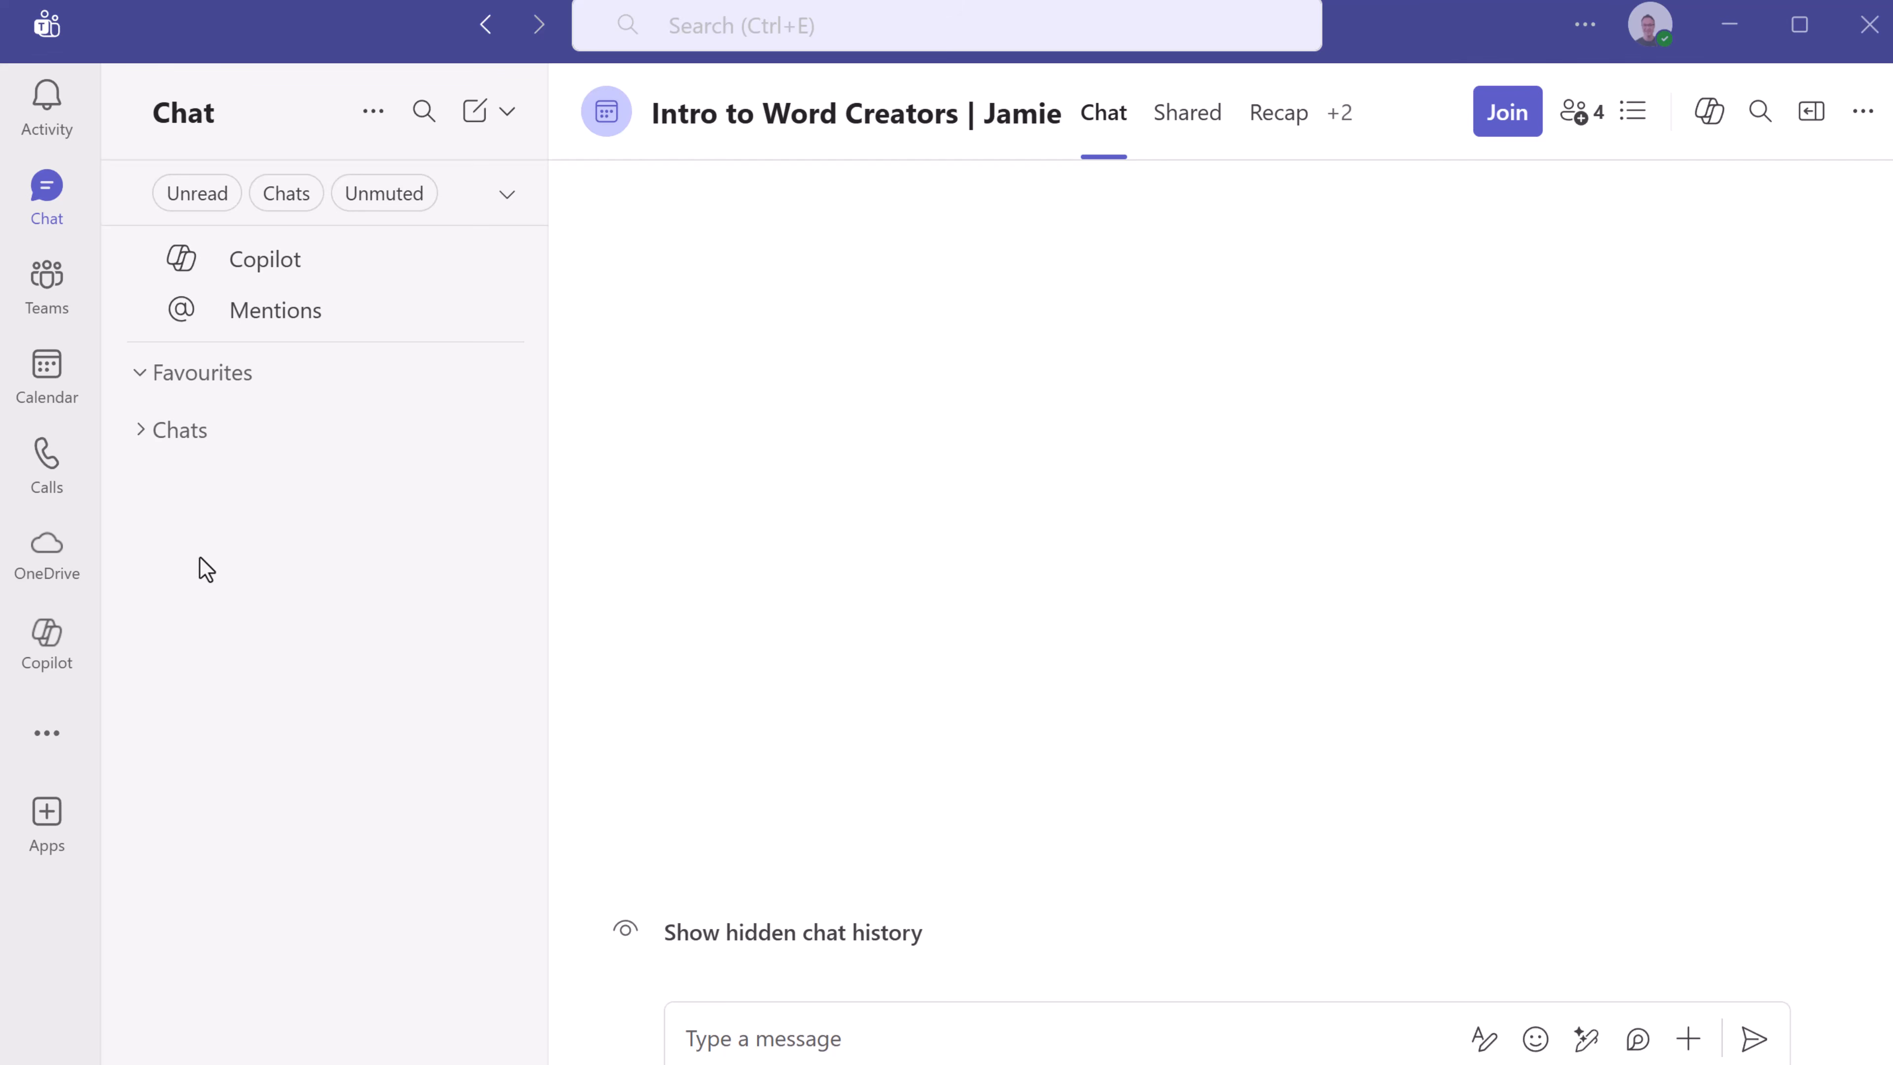
# - In Microsoft Teams, start a new team named "Operation: Jurassic" with the Private team type
pyautogui.click(52, 298)
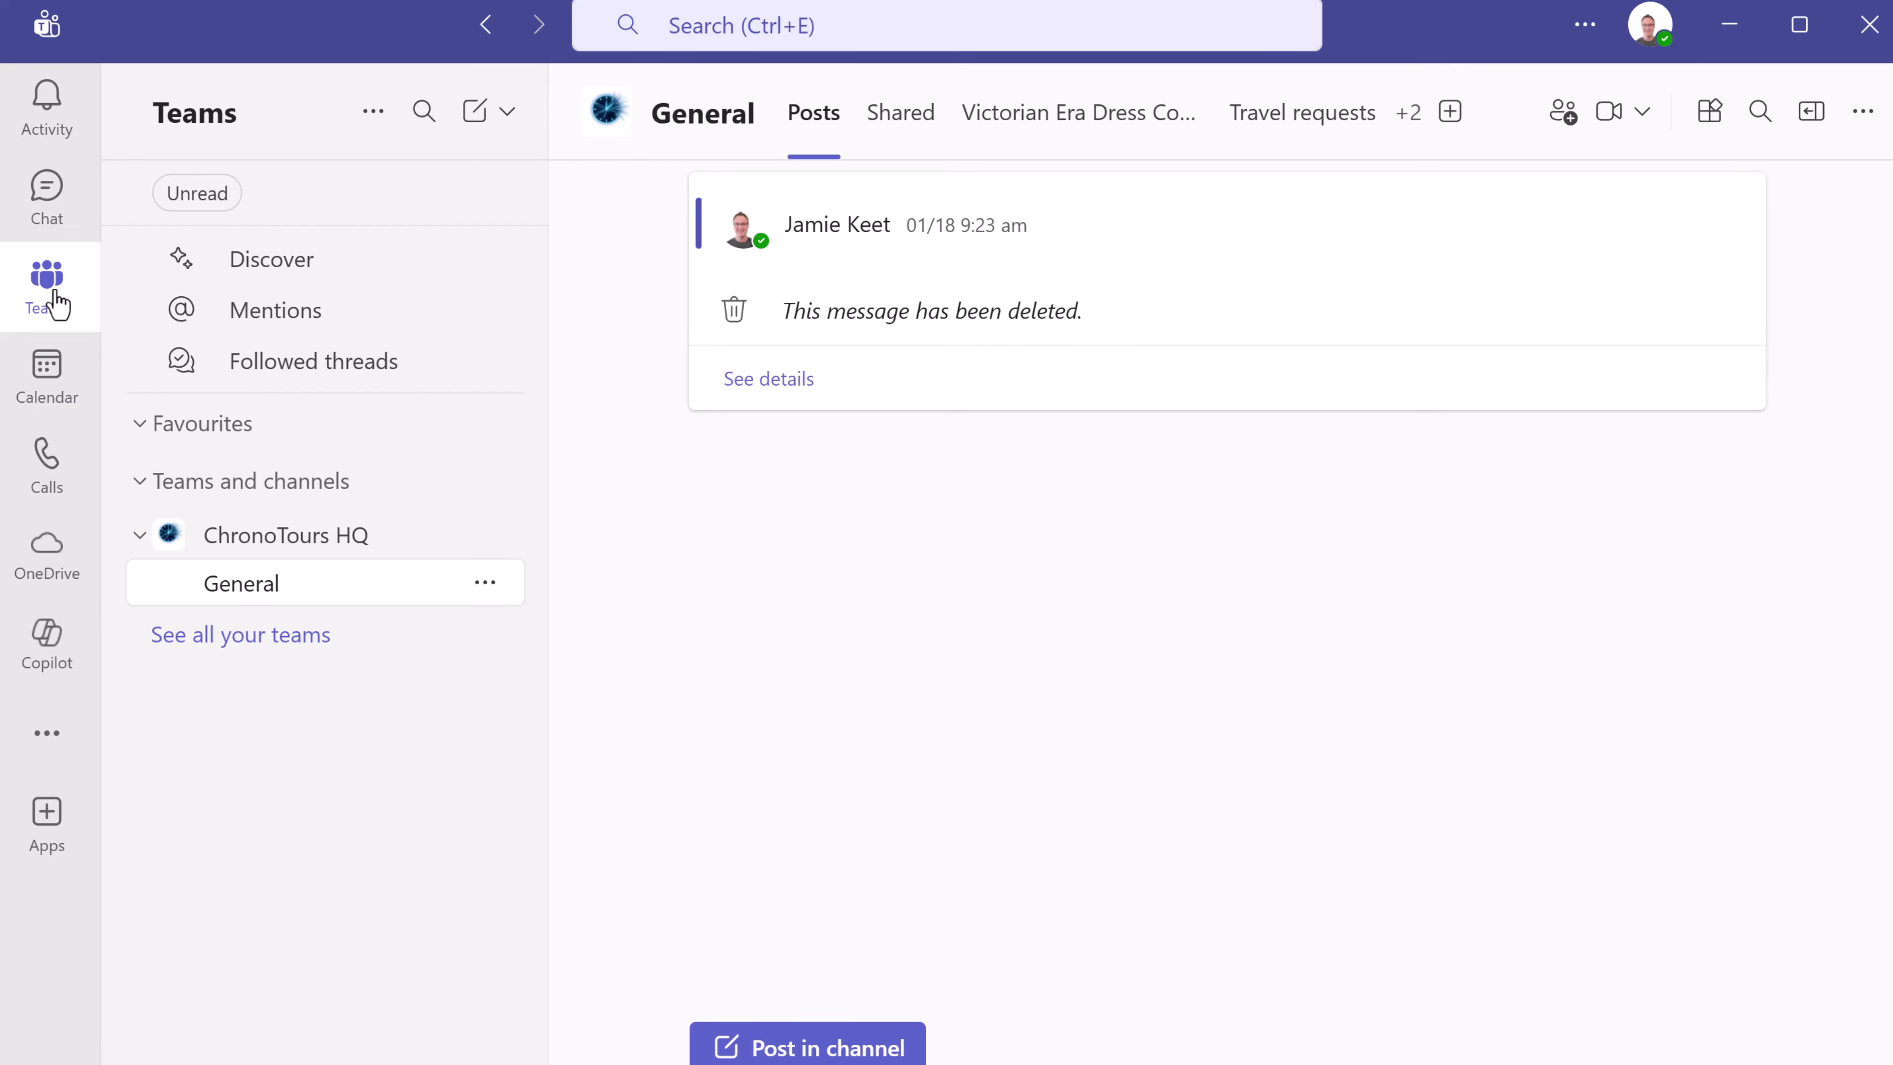
pyautogui.click(508, 112)
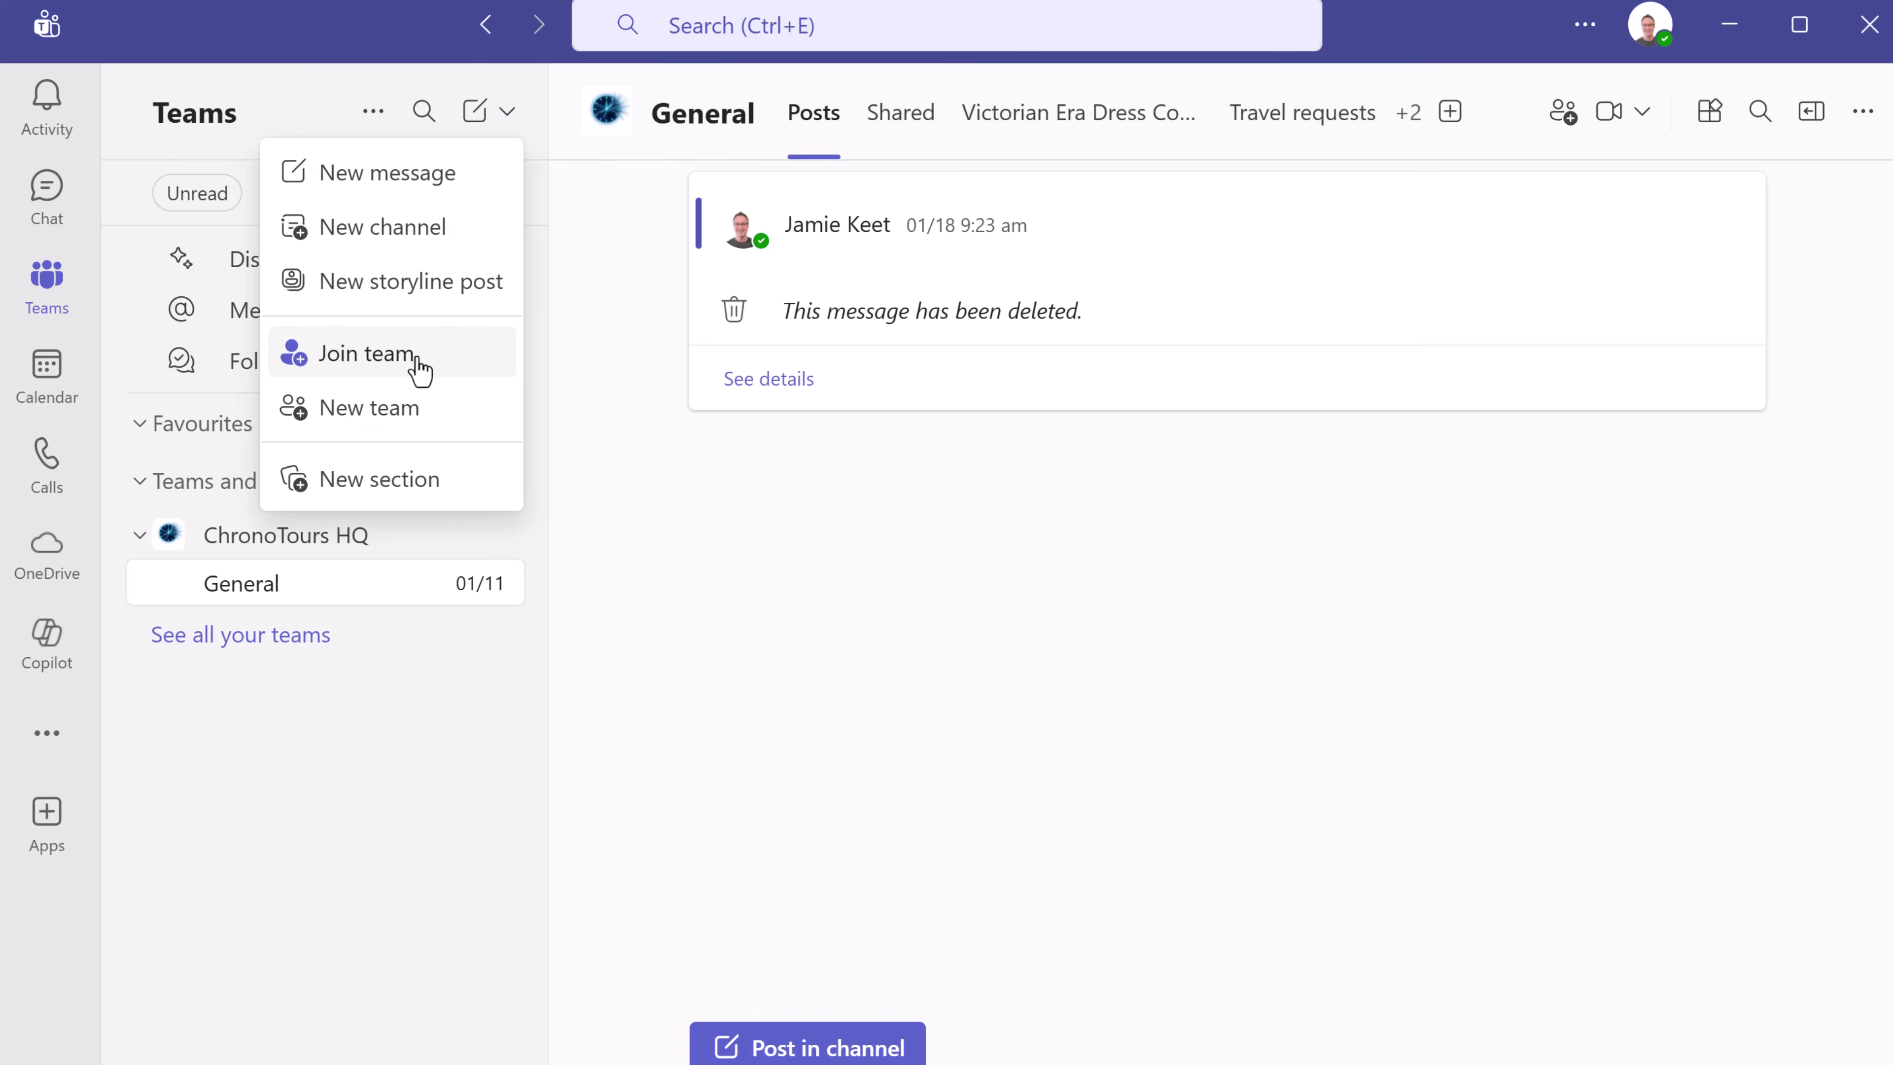
pyautogui.click(407, 420)
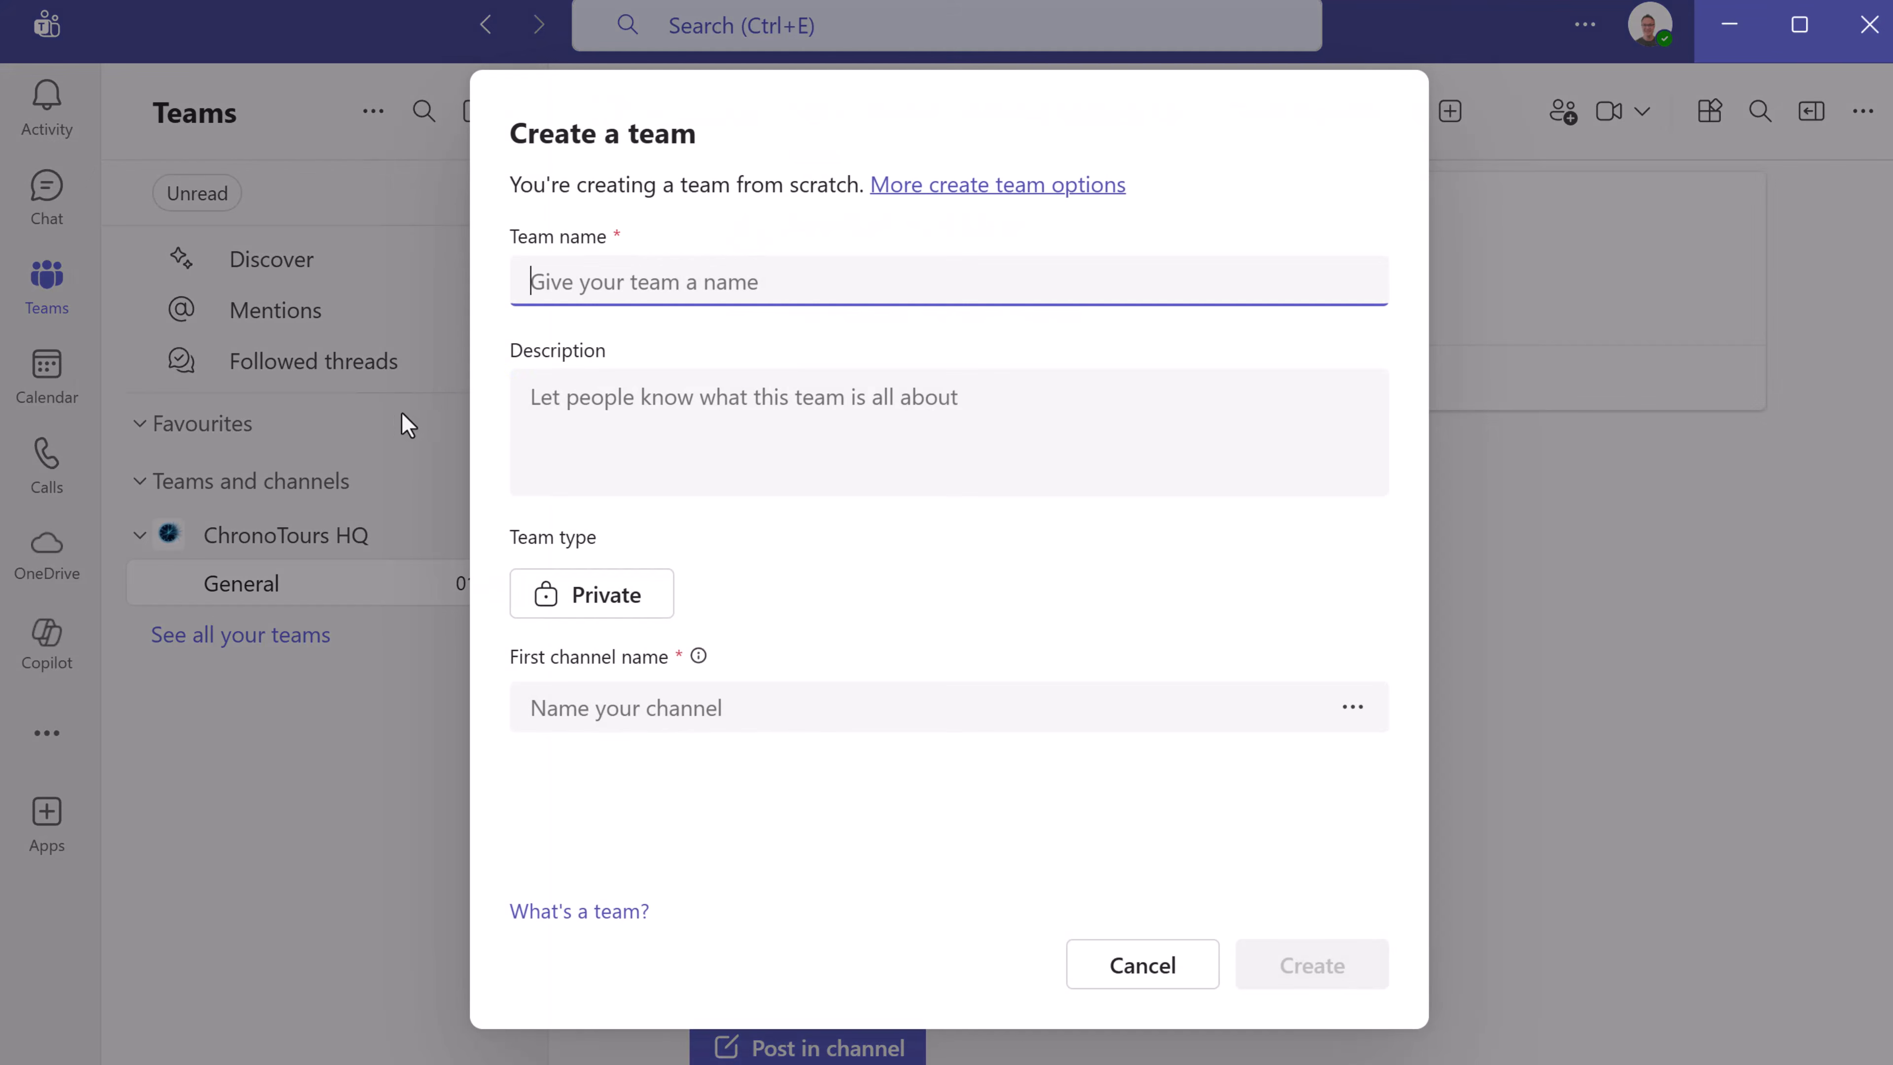
pyautogui.write('Operation: Jurassic')
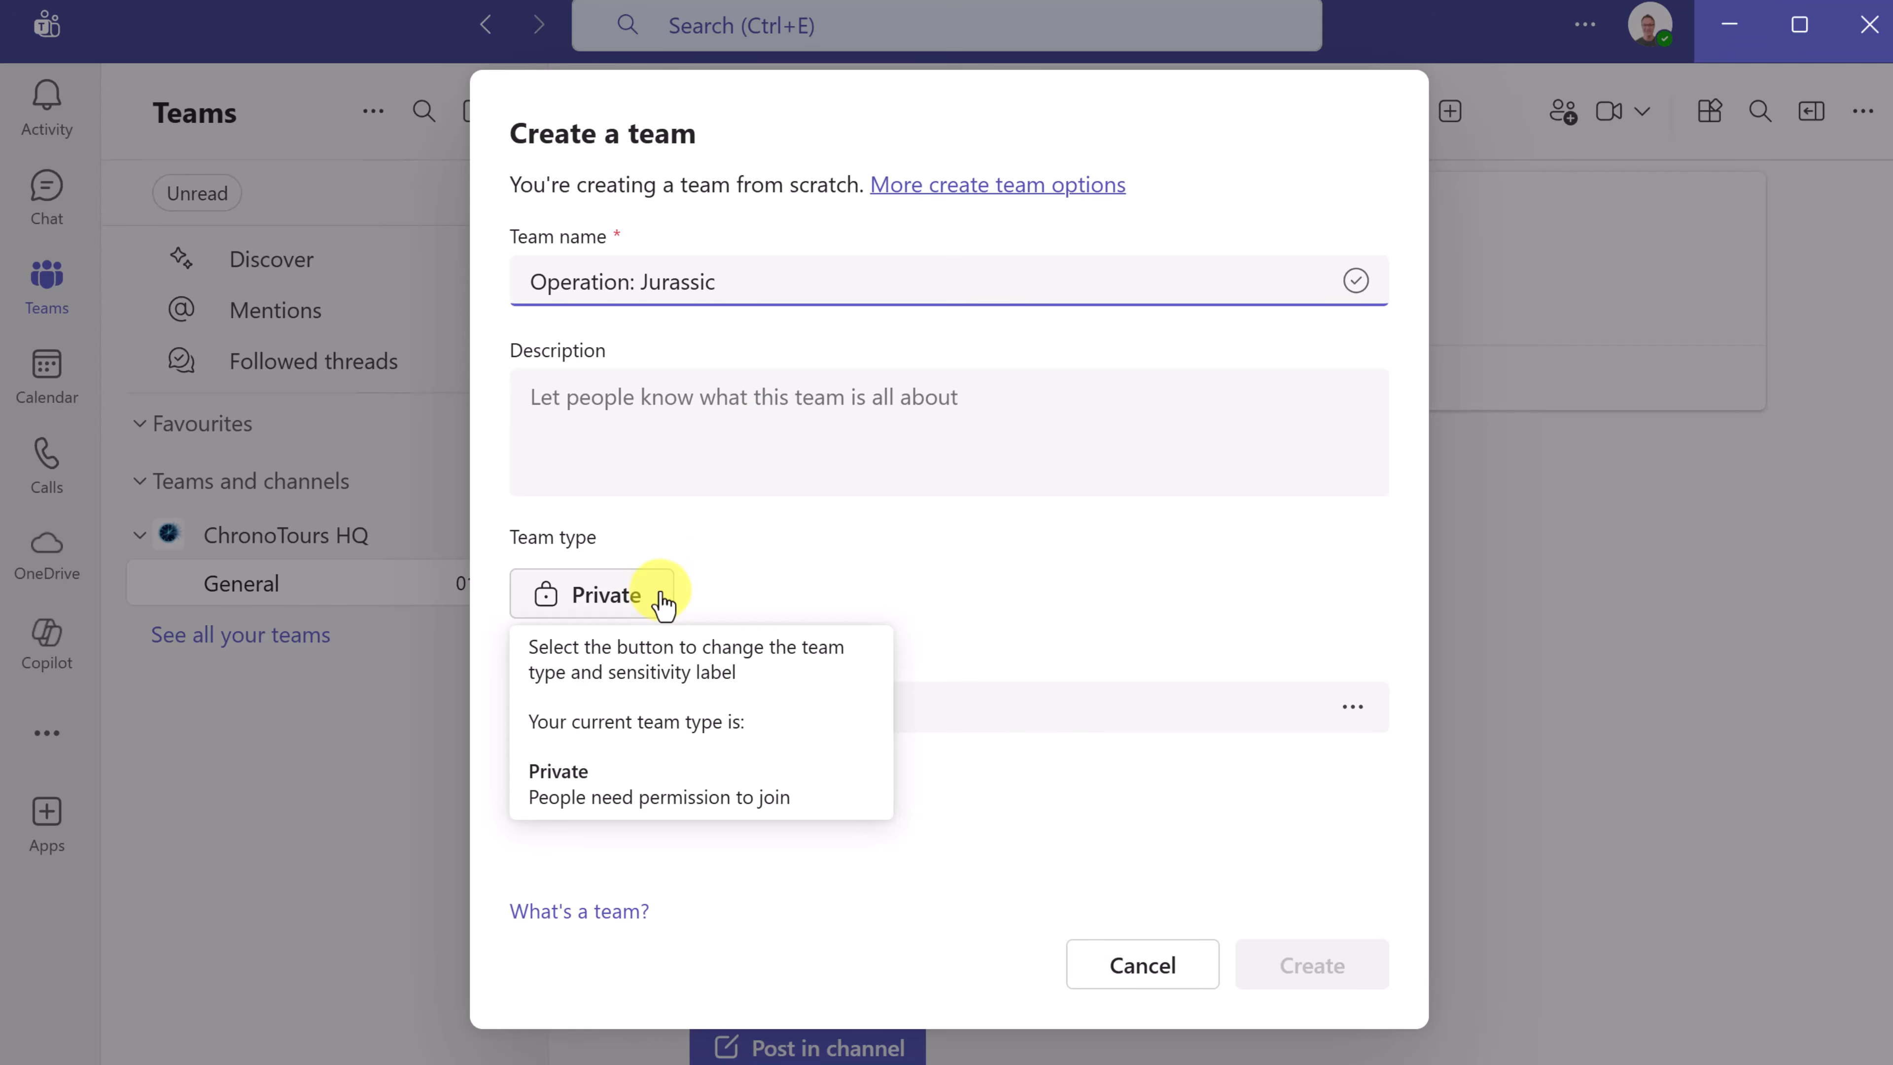
pyautogui.click(632, 613)
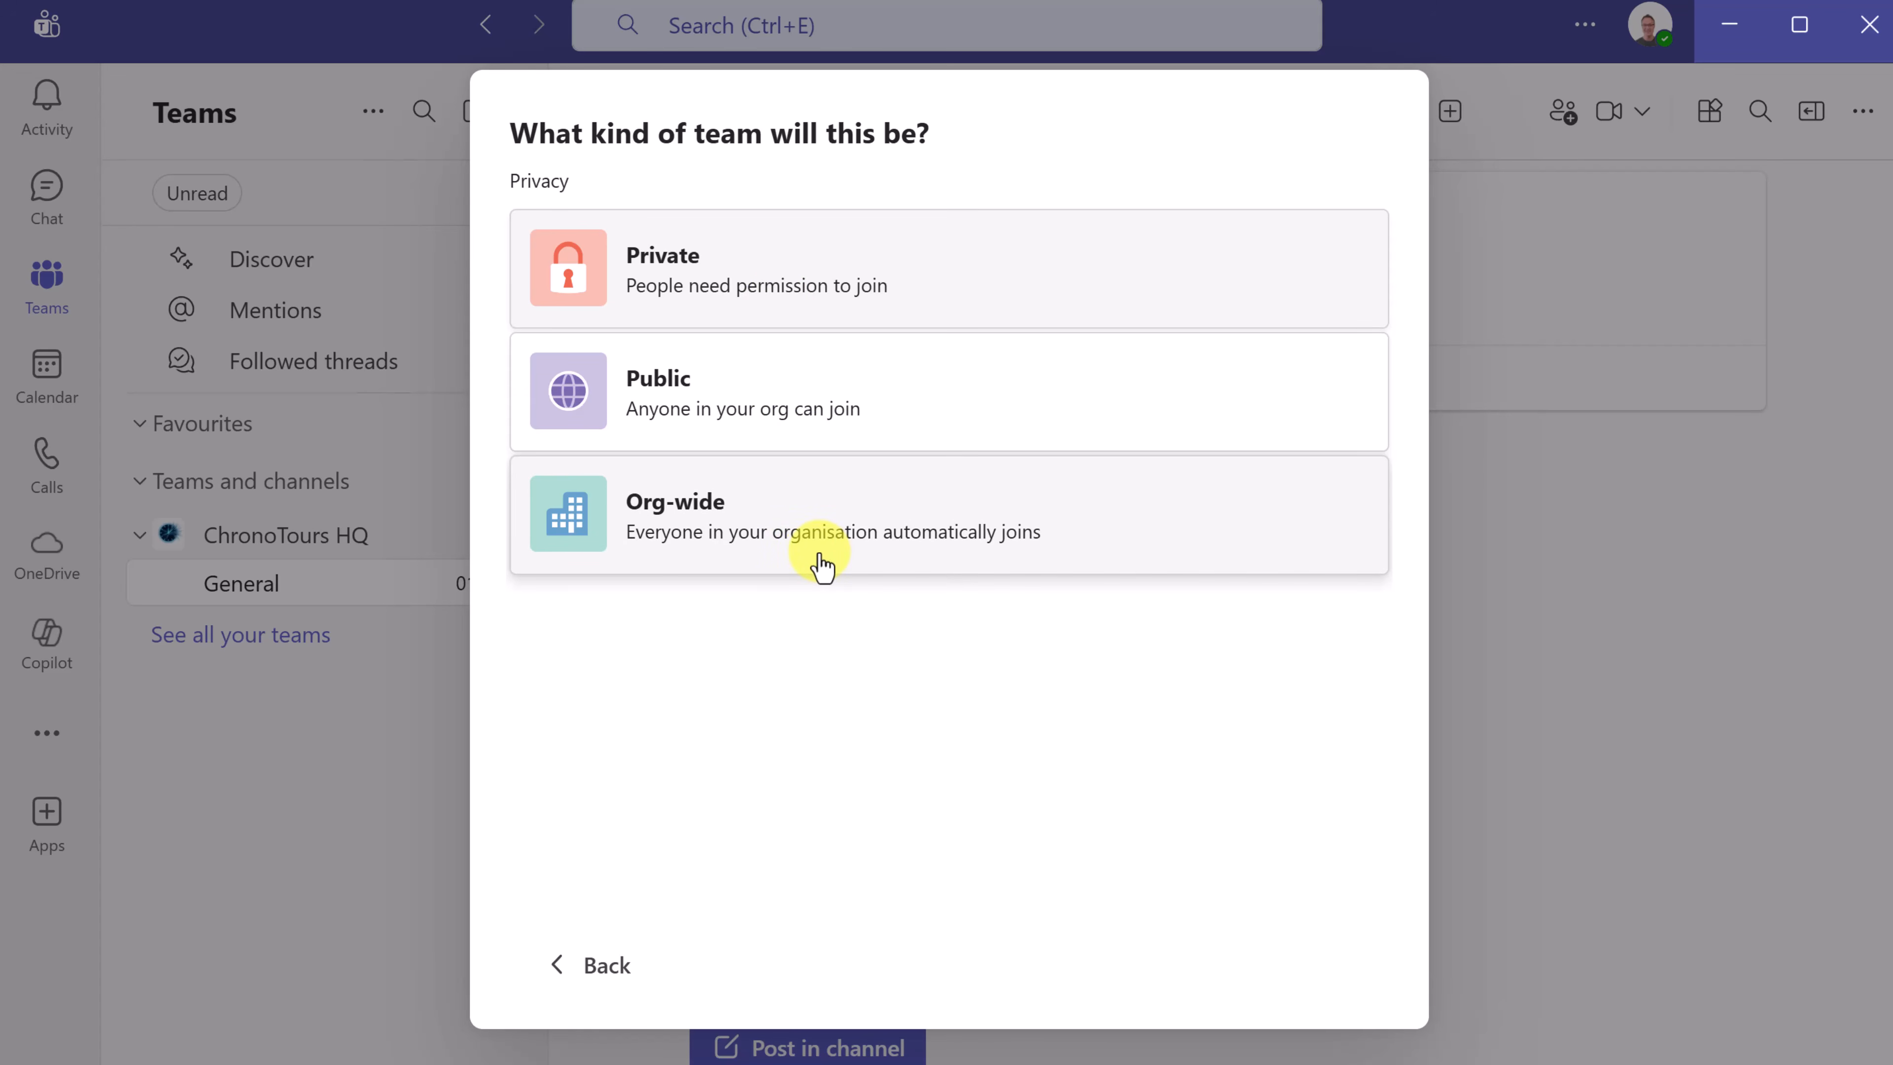
pyautogui.click(772, 301)
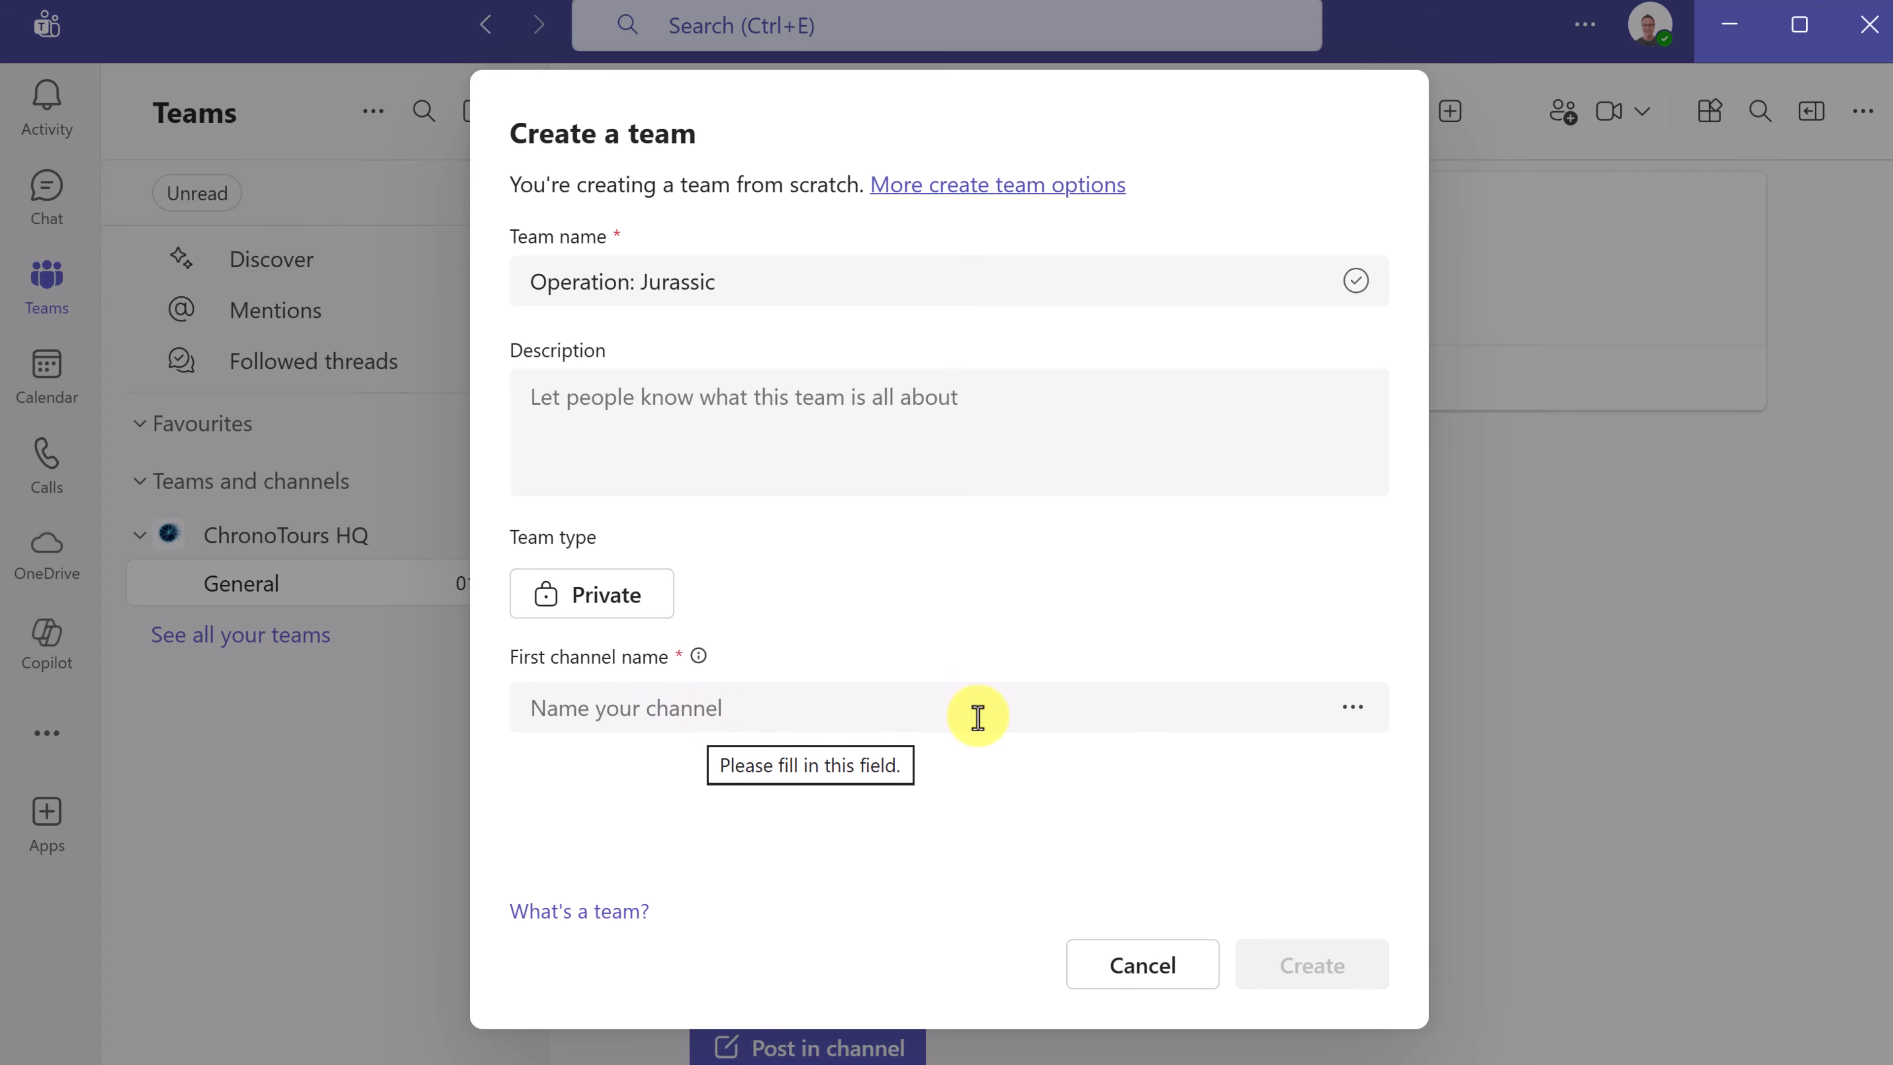
# - Set the first channel's name to General and create the team
pyautogui.click(1353, 716)
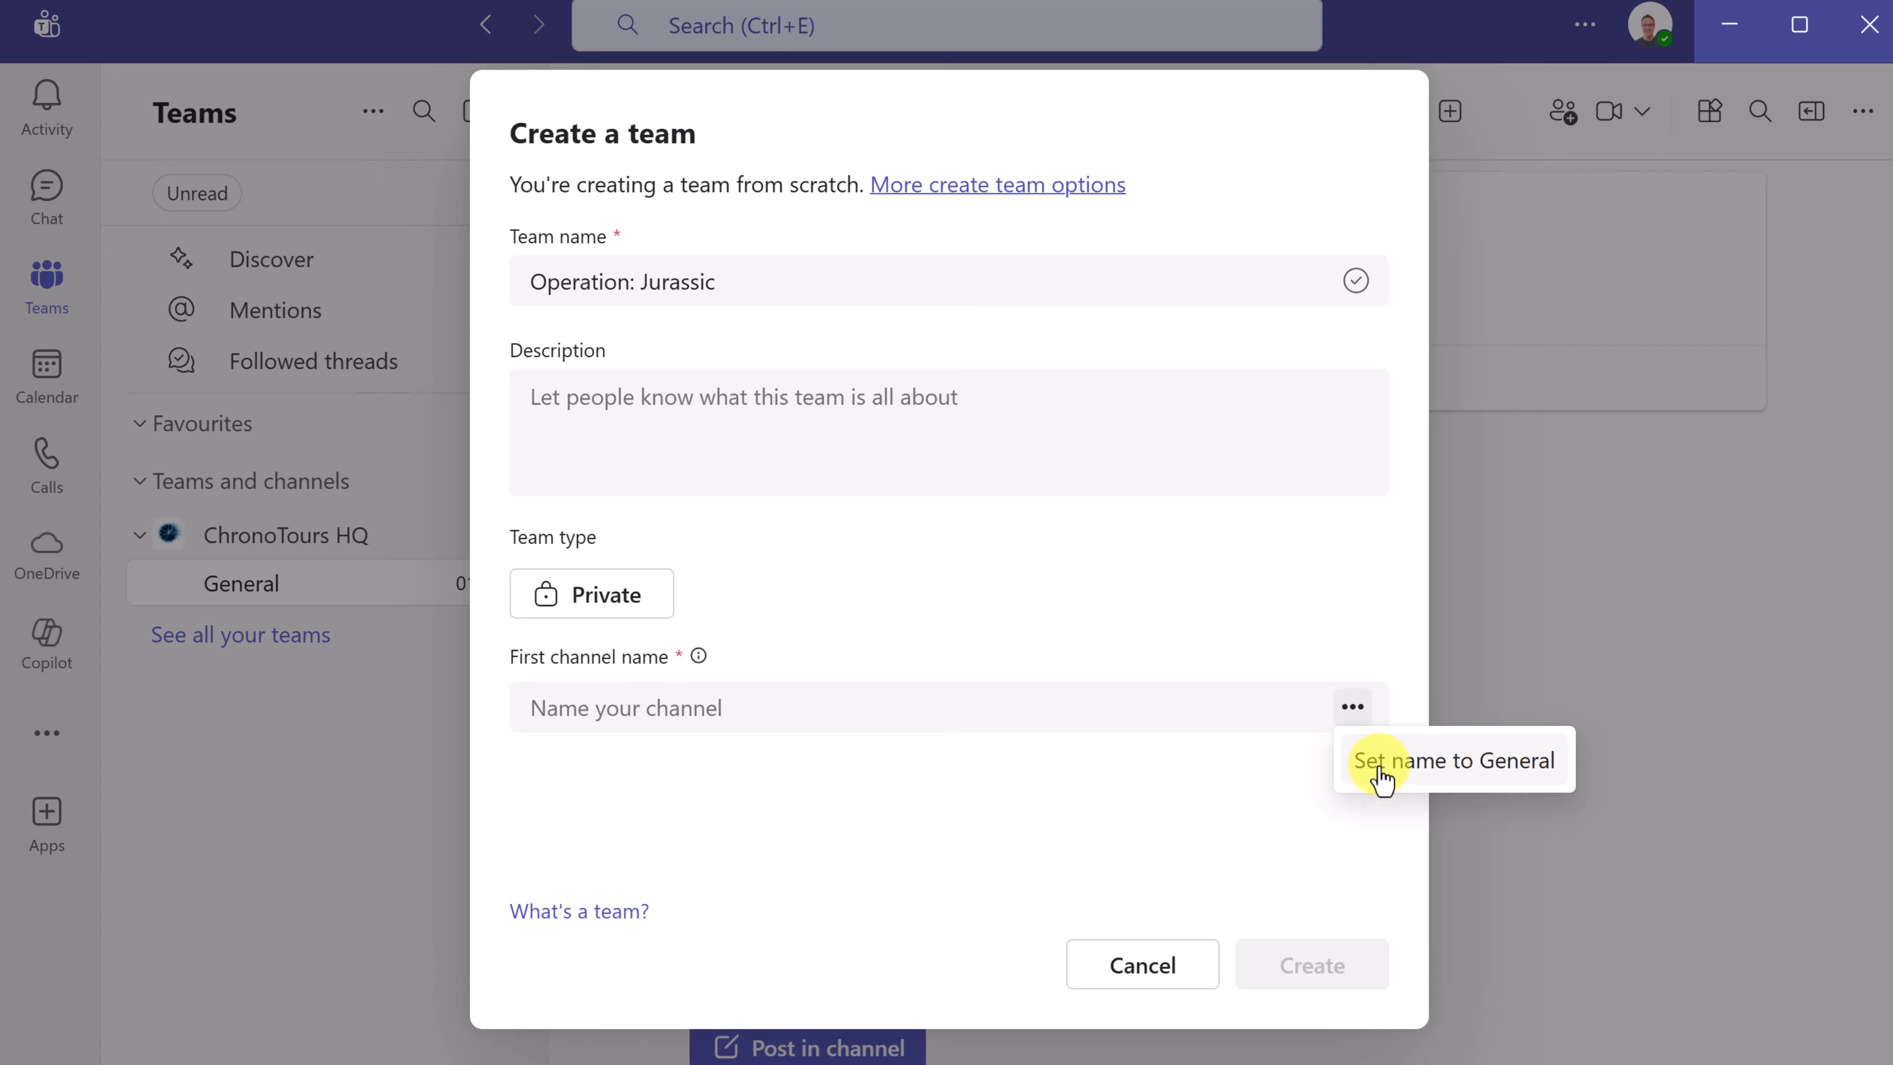
pyautogui.click(1401, 780)
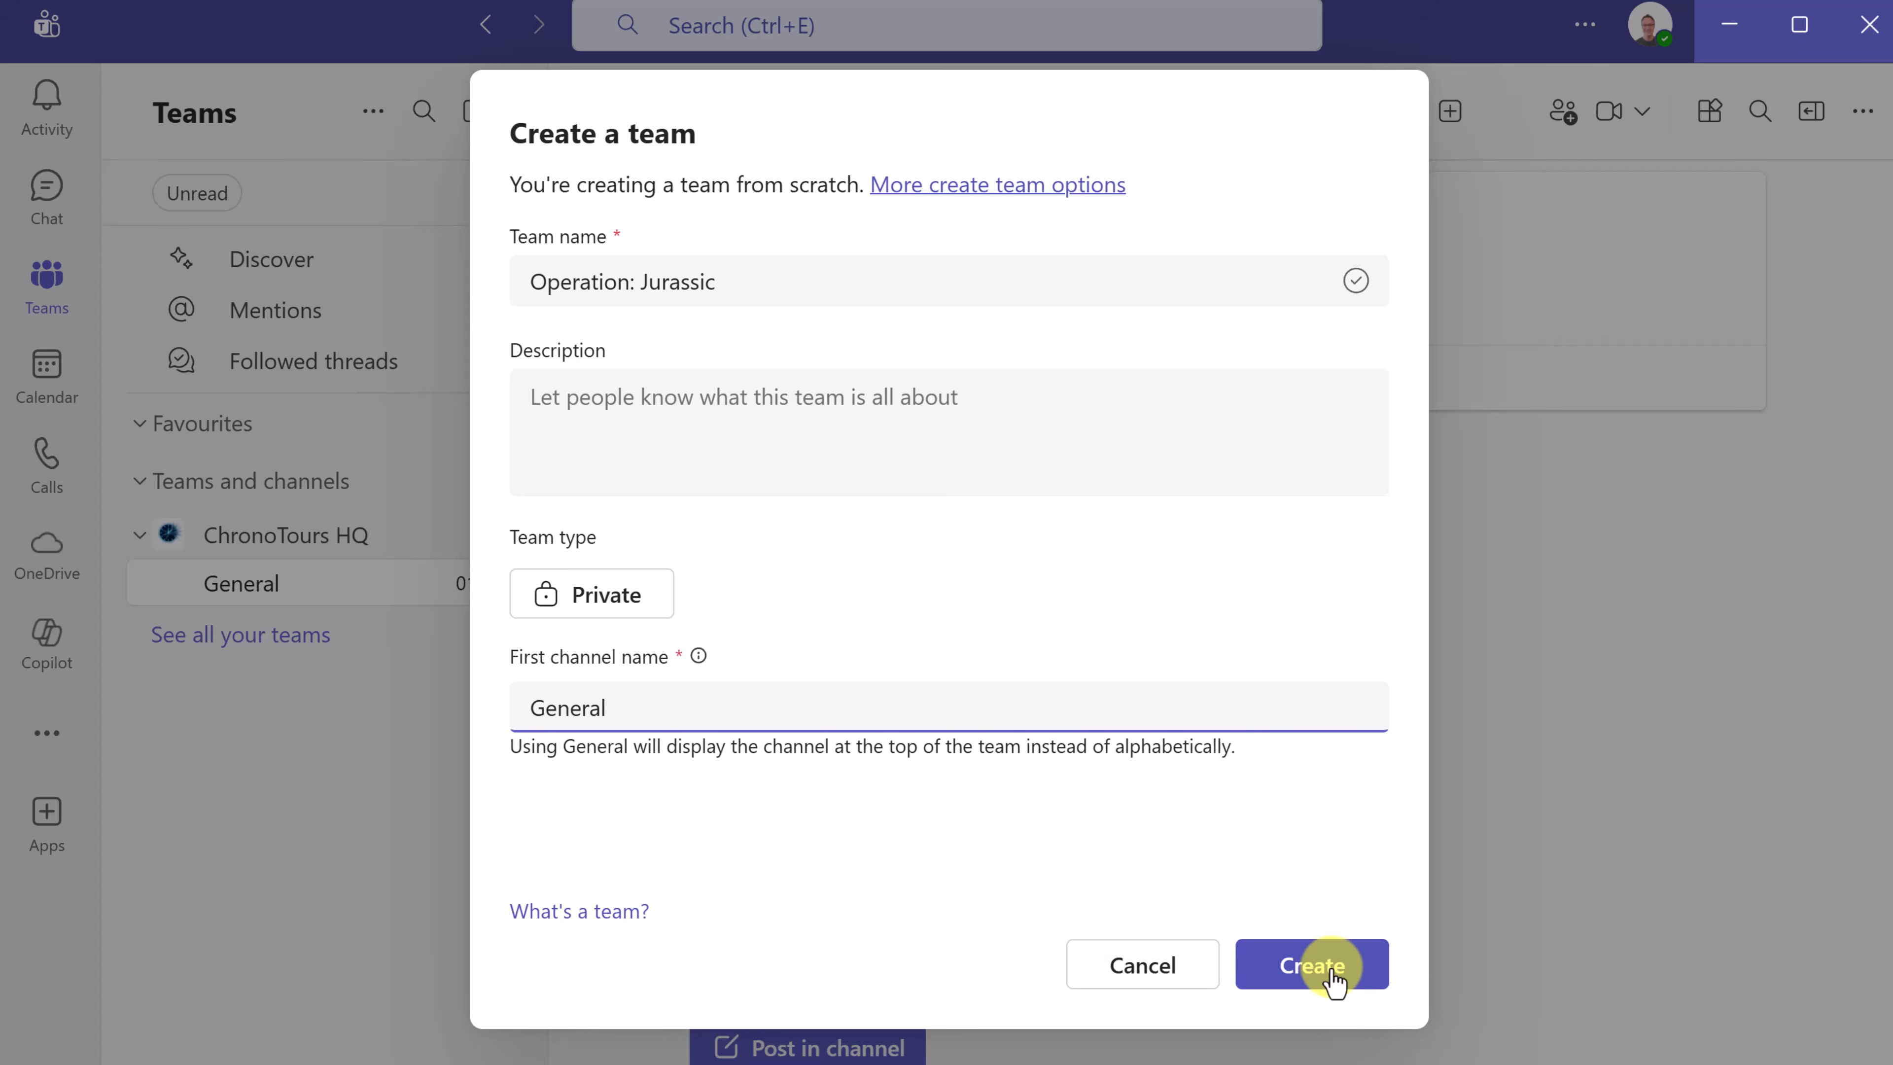
pyautogui.click(1331, 977)
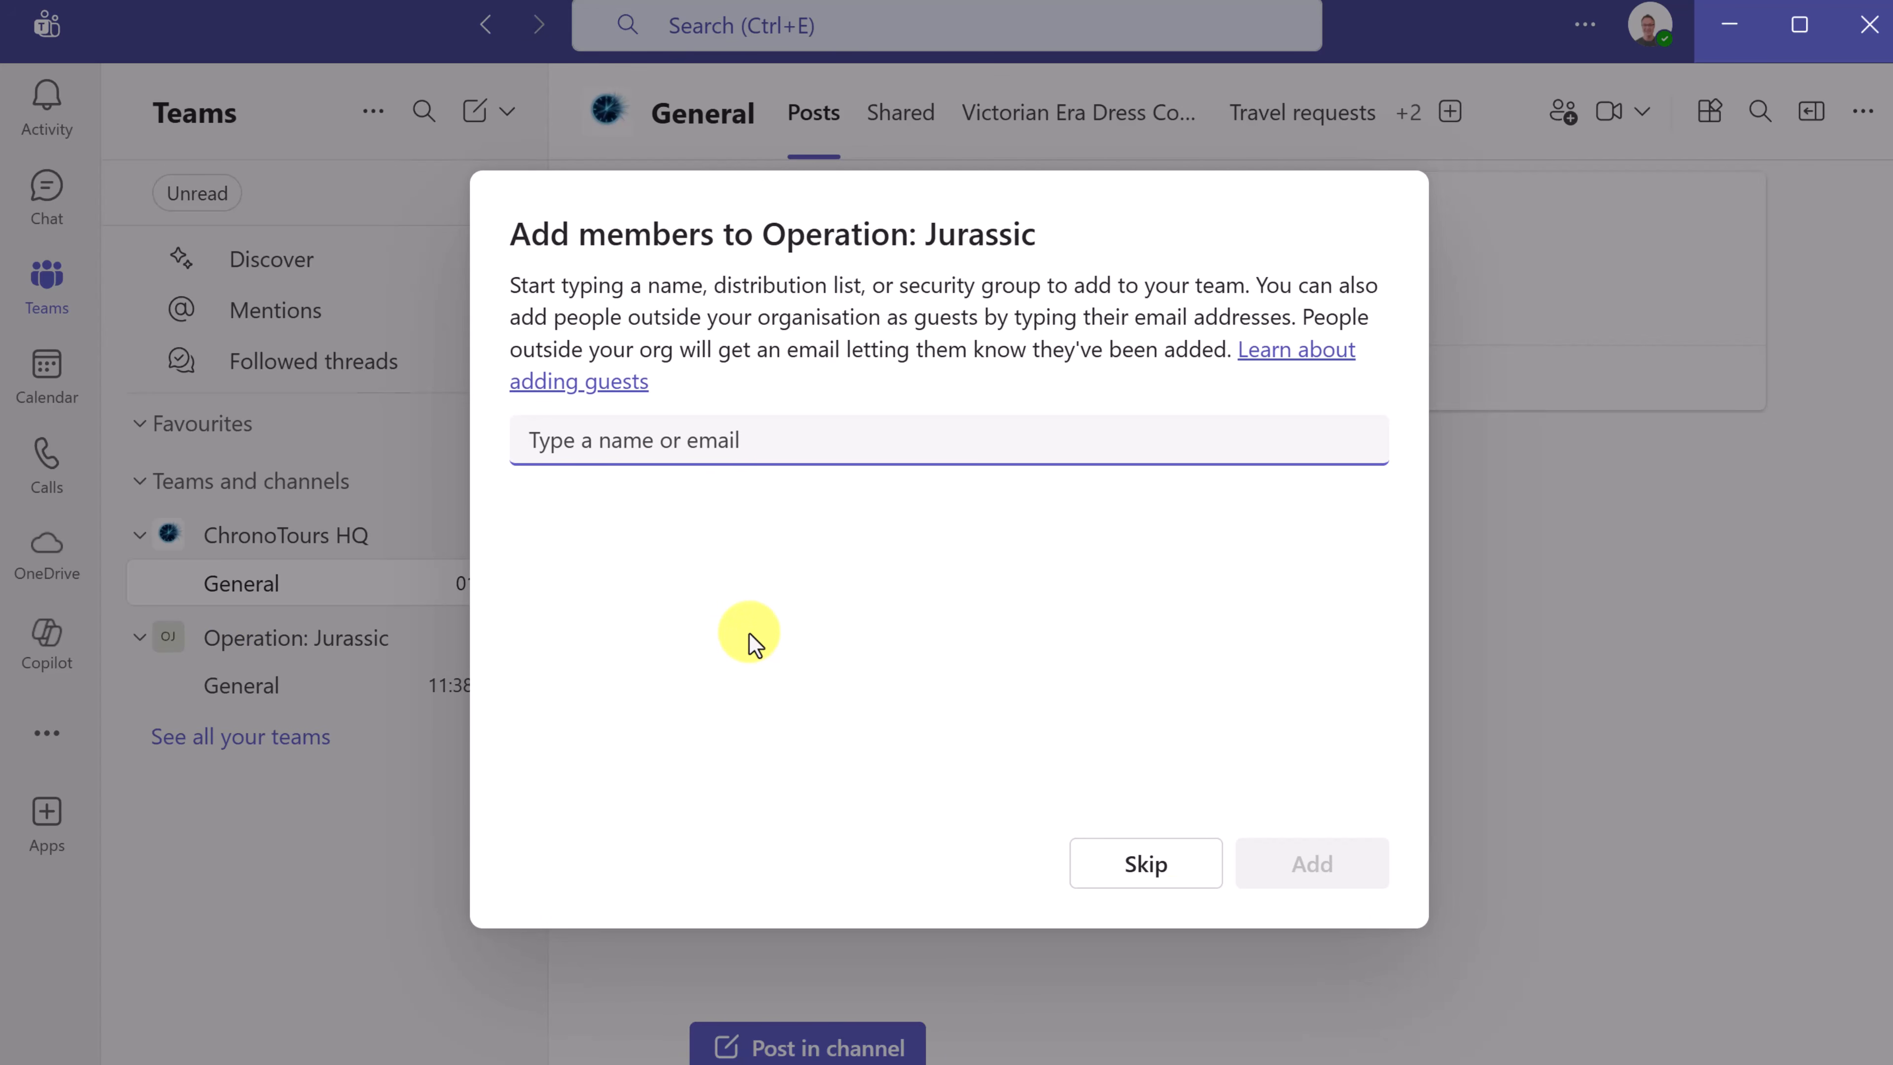
# - Find the colleague matching "ka" and add them to Operation: Jurassic with the Member role
pyautogui.write('ka')
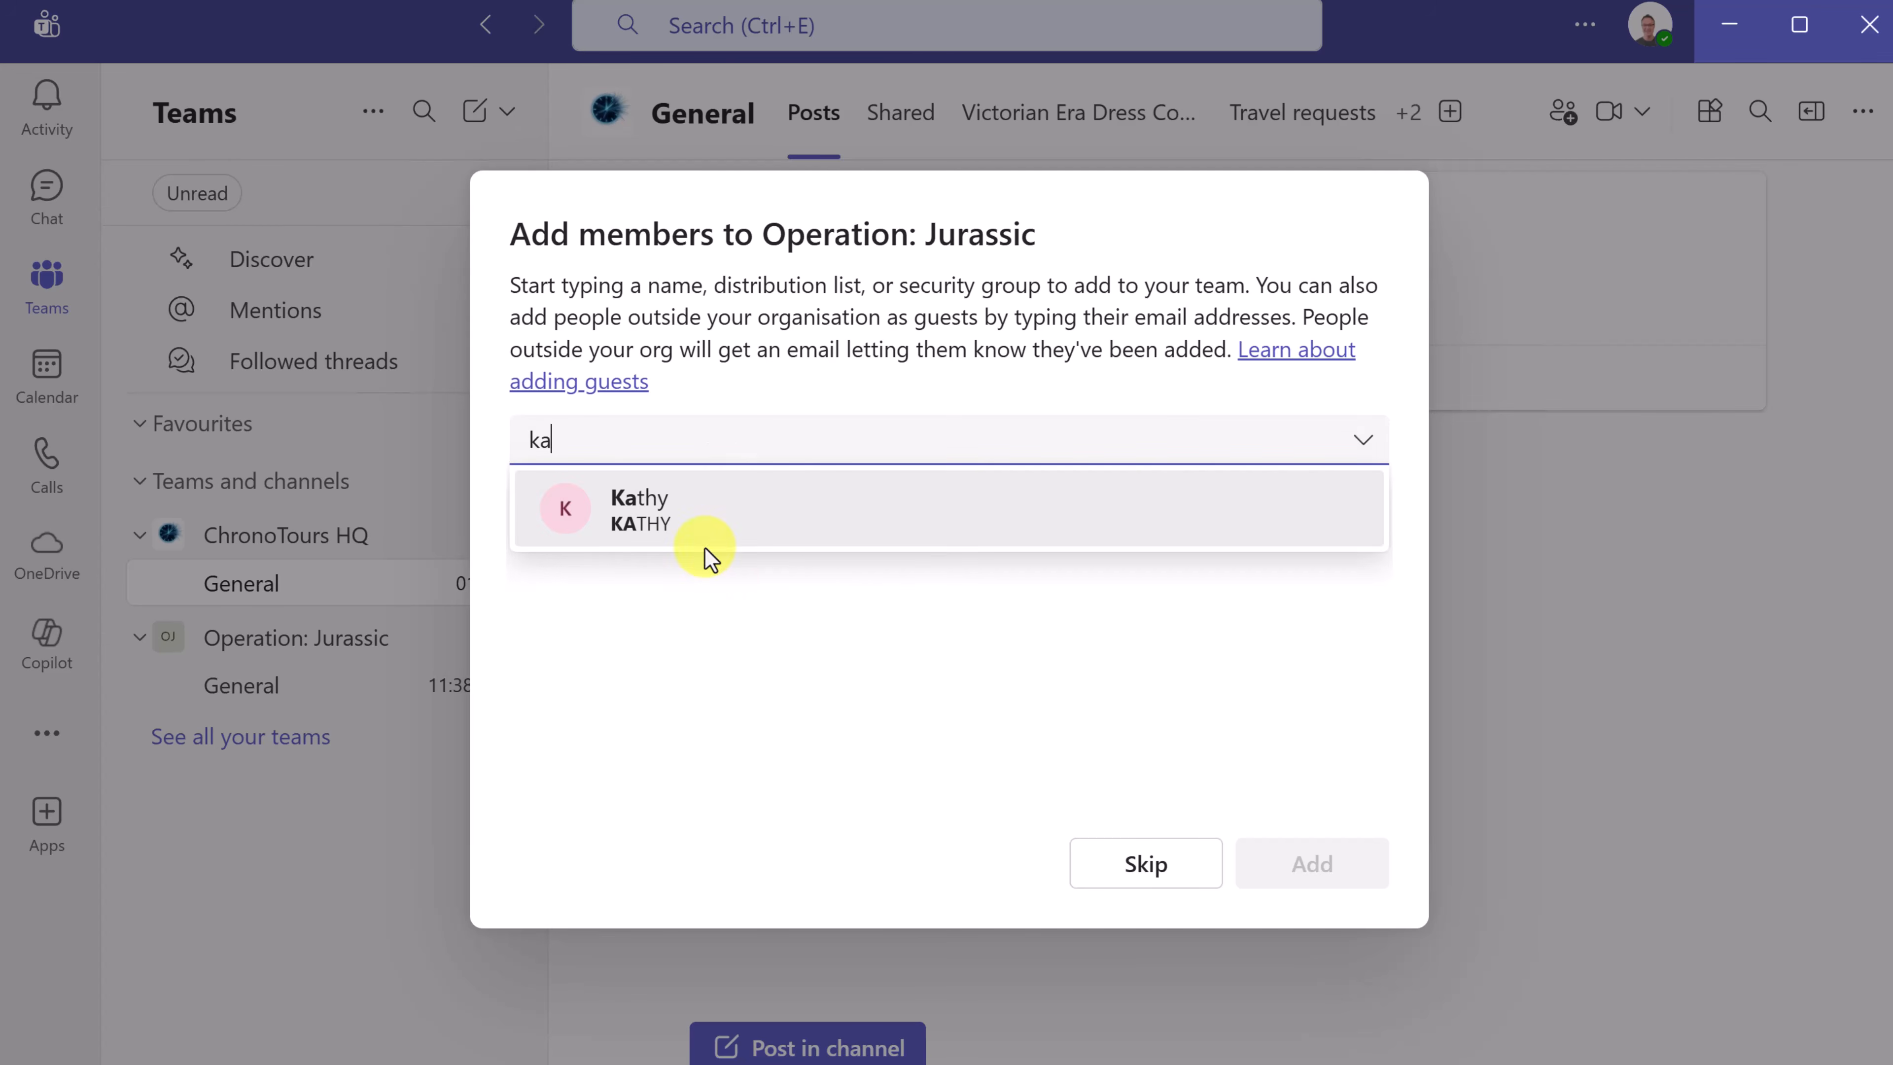
pyautogui.click(655, 508)
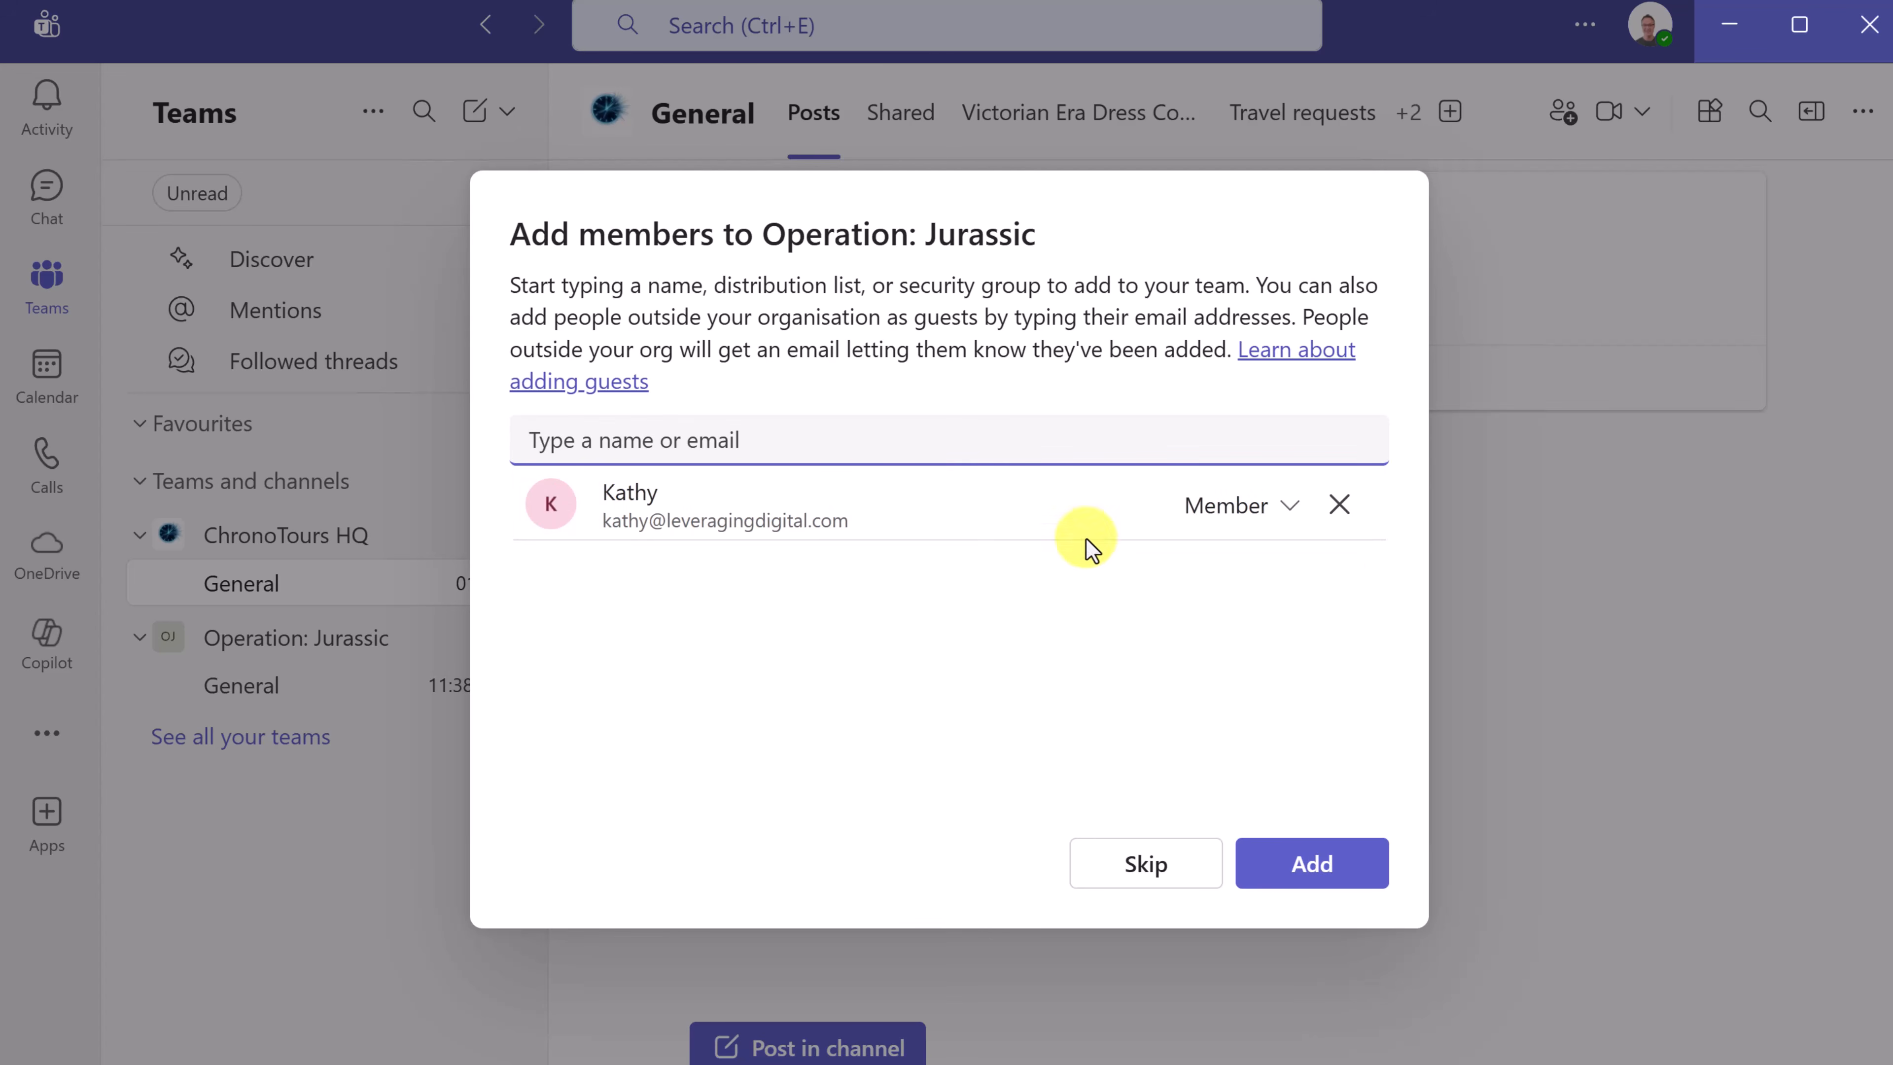
pyautogui.click(1293, 514)
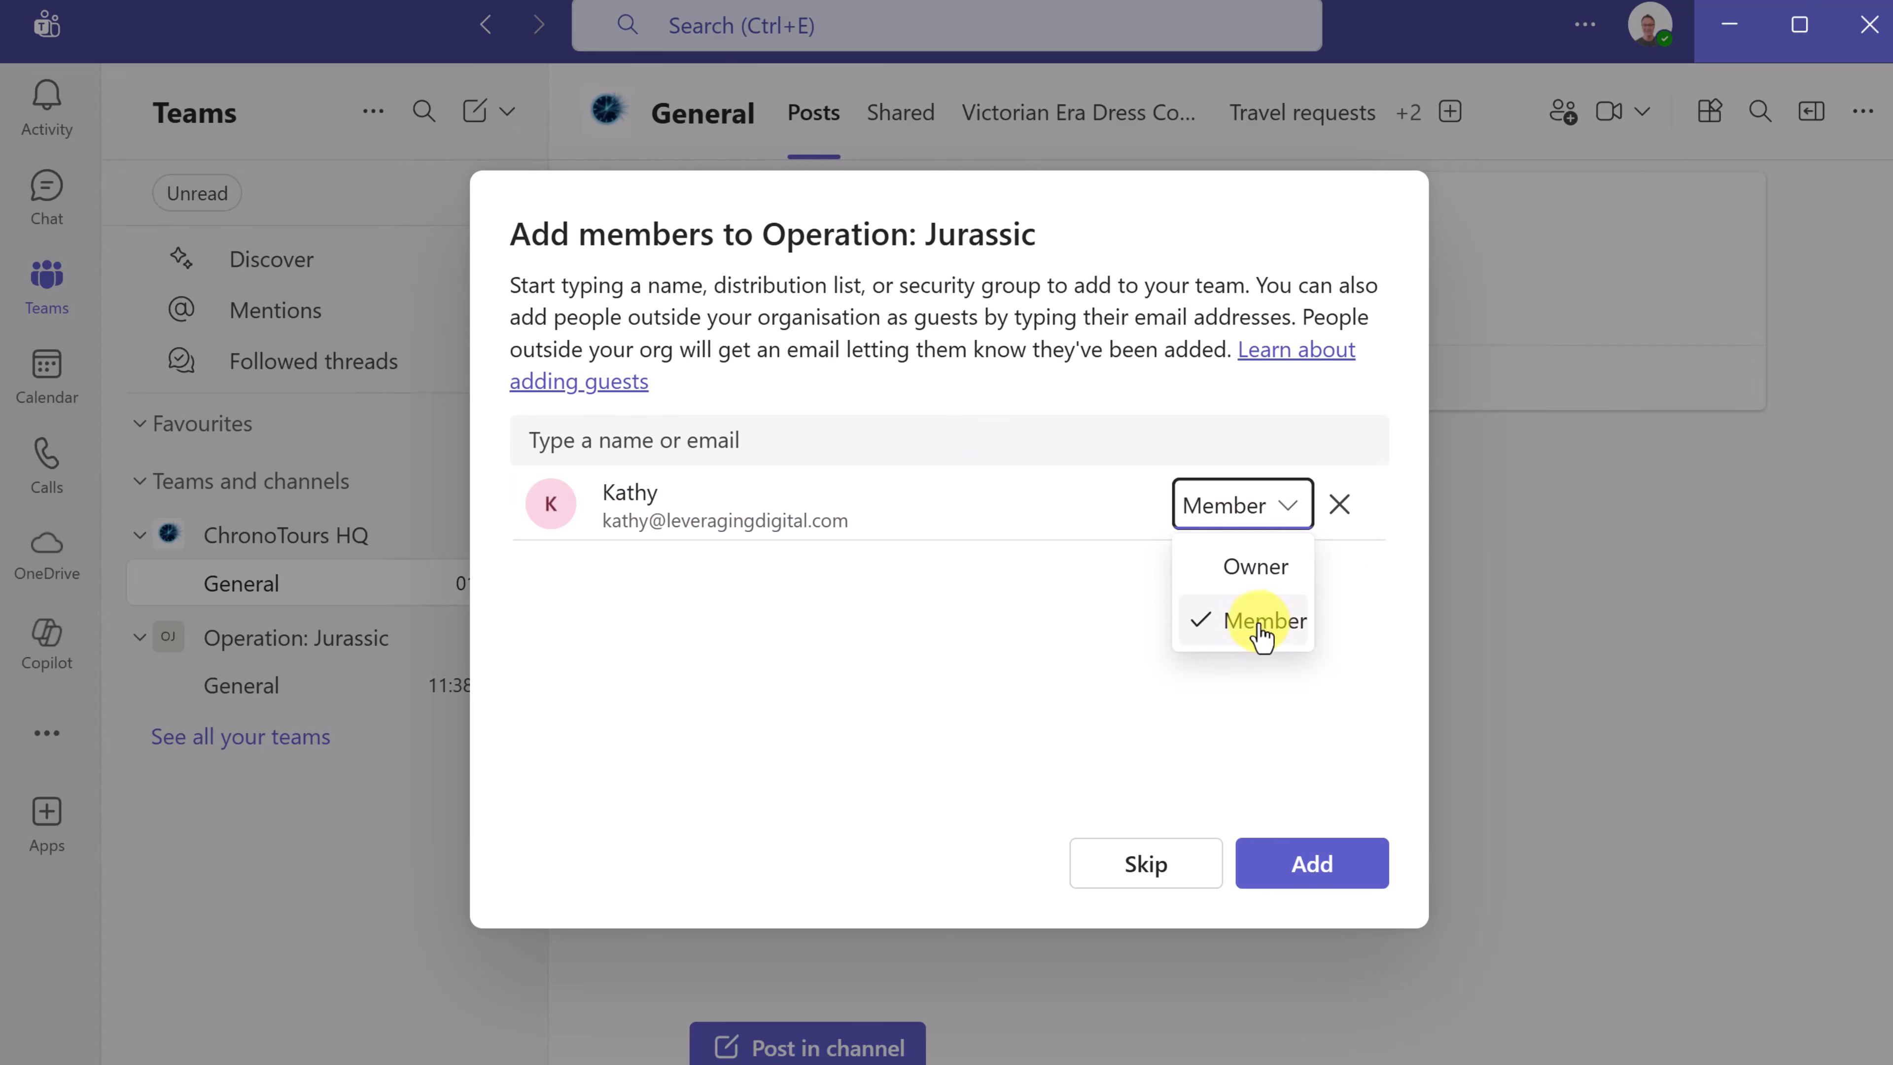
pyautogui.click(1040, 615)
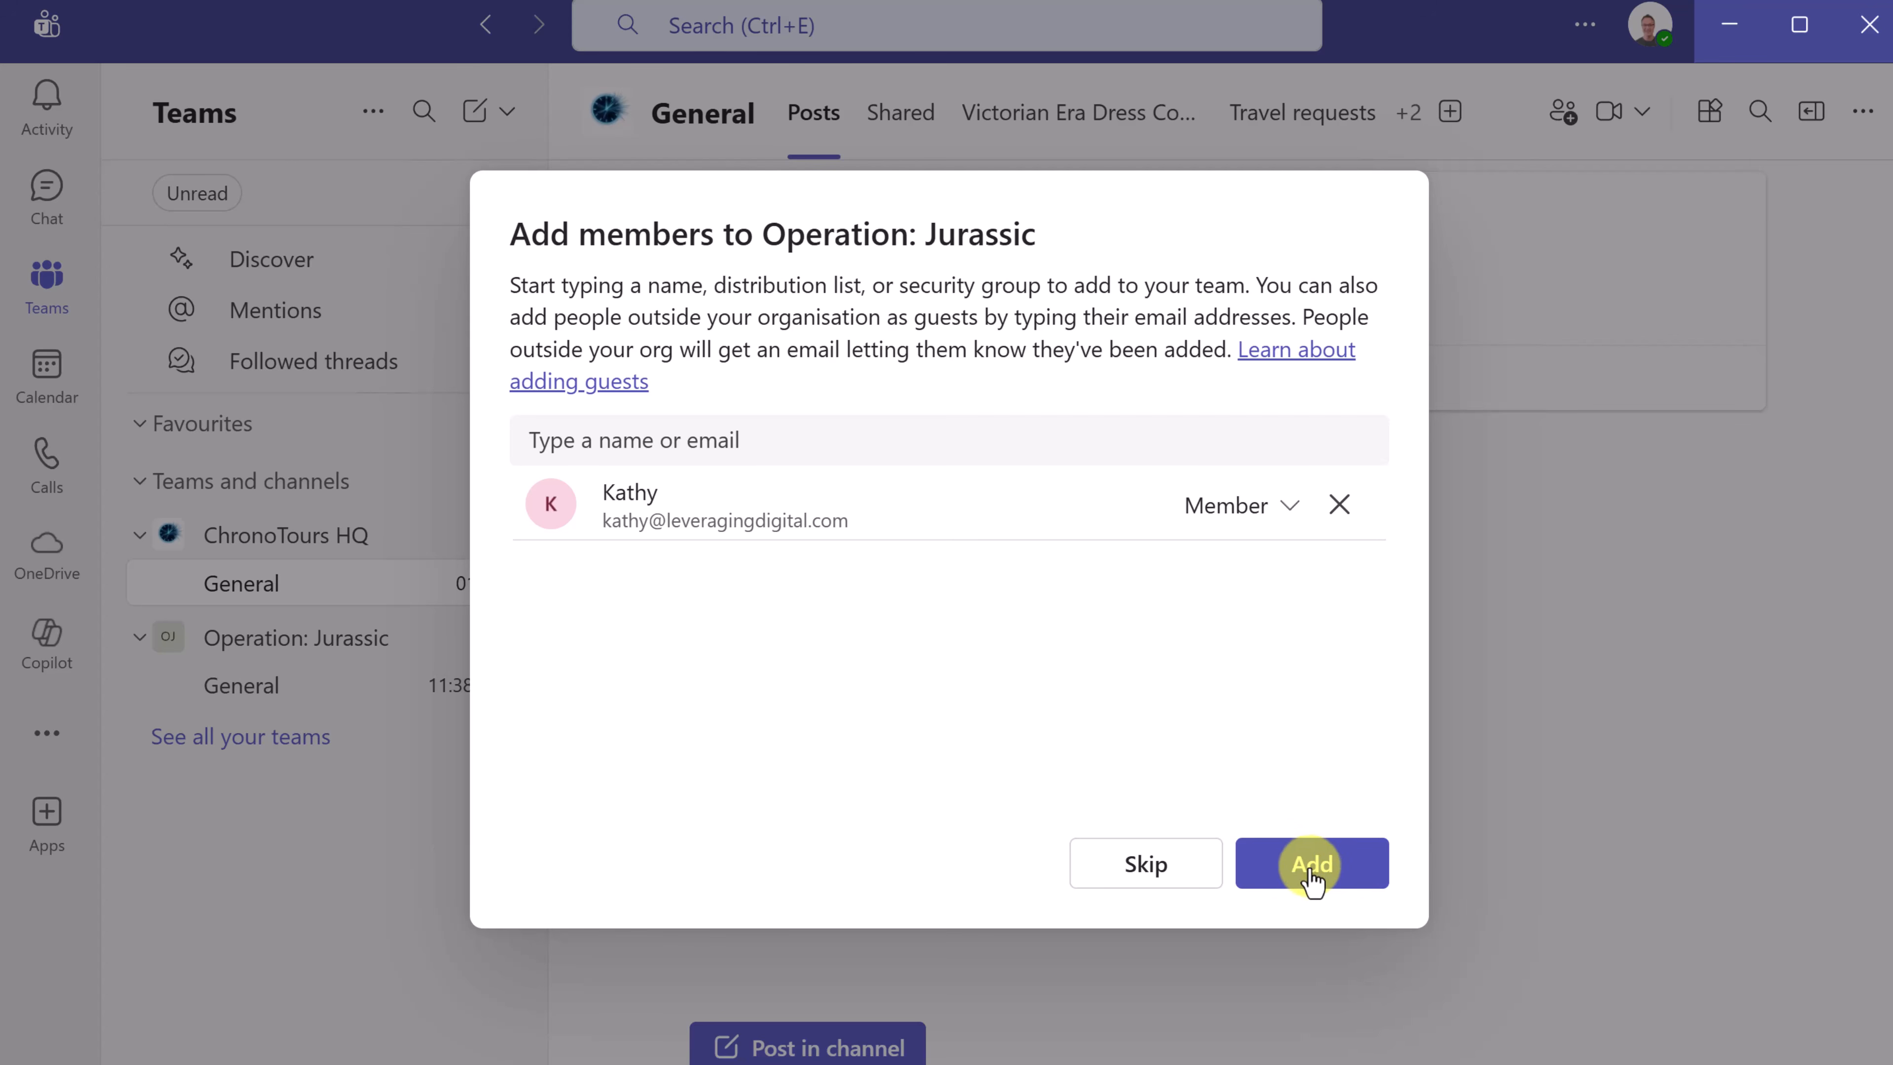
pyautogui.click(1312, 880)
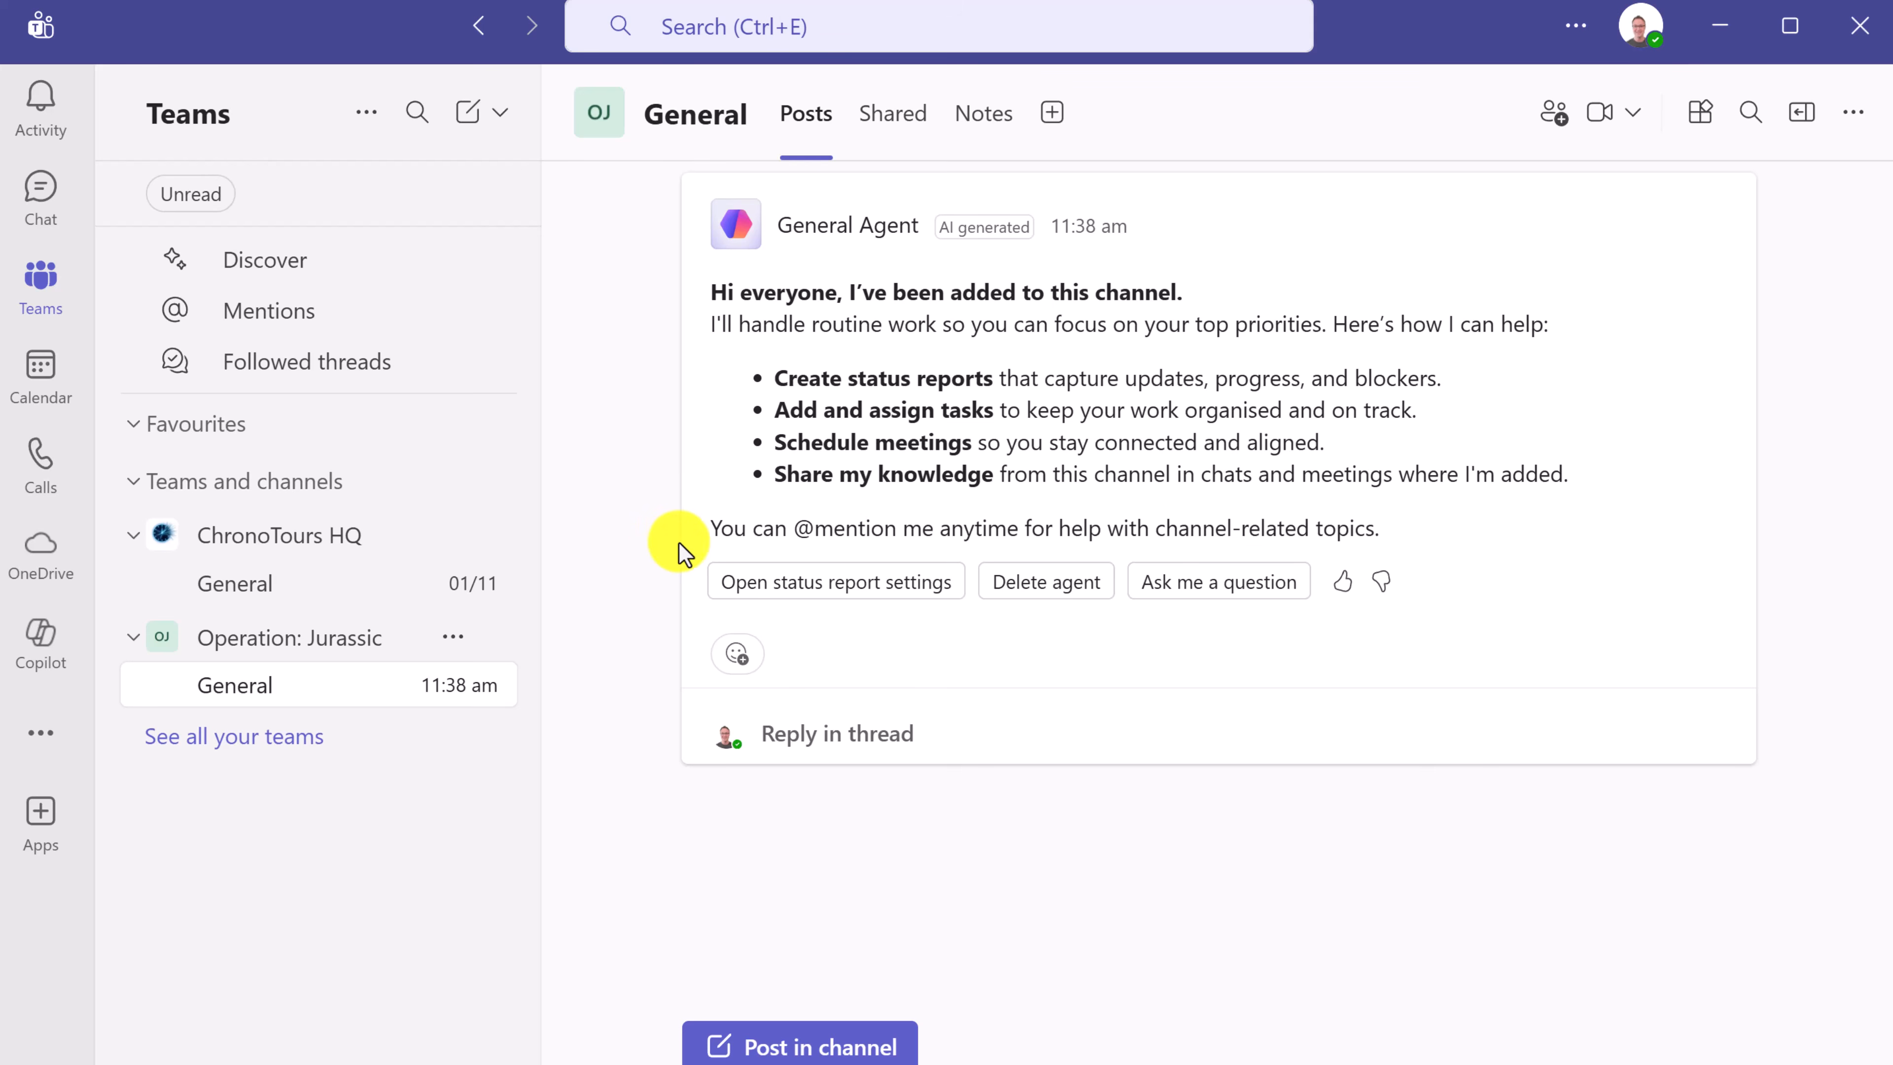
# - Add another member to the Operation: Jurassic team, choosing the colleague who matches "as" and keeping the Member role
pyautogui.click(453, 637)
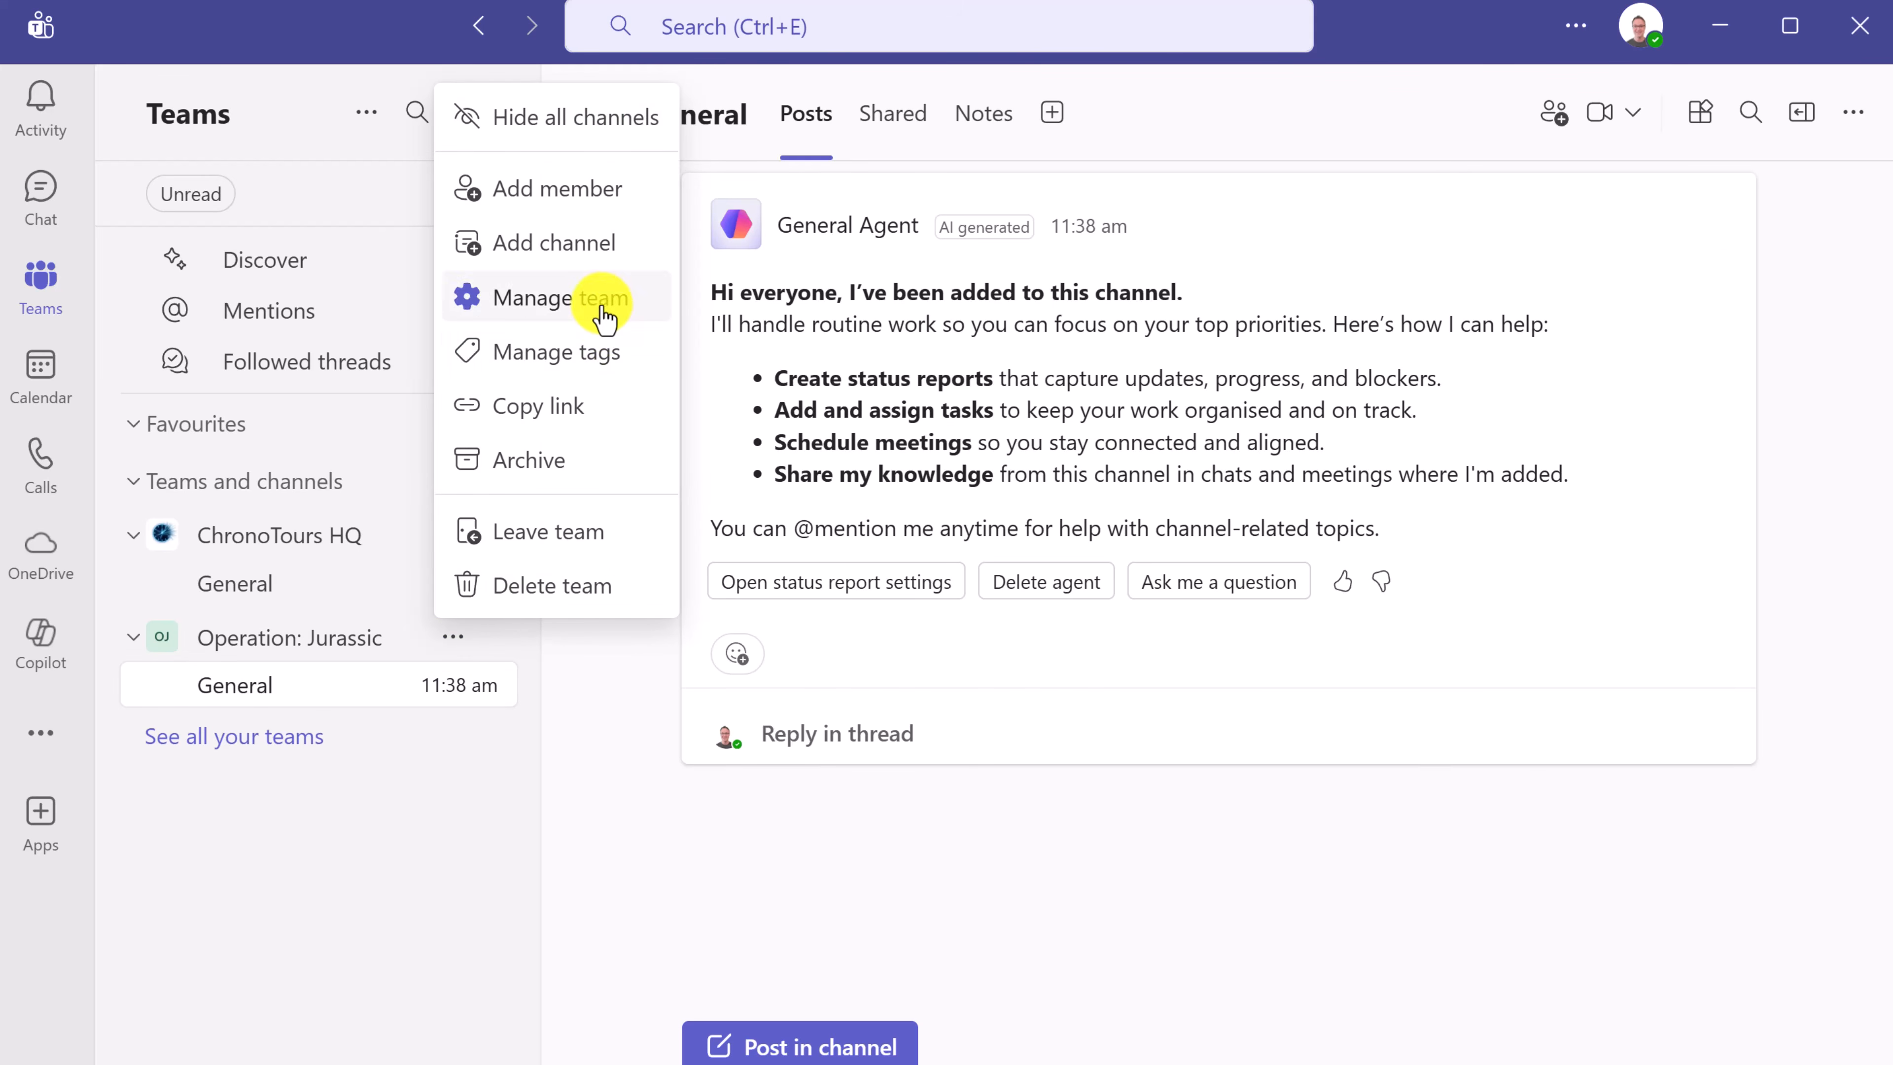
pyautogui.click(593, 205)
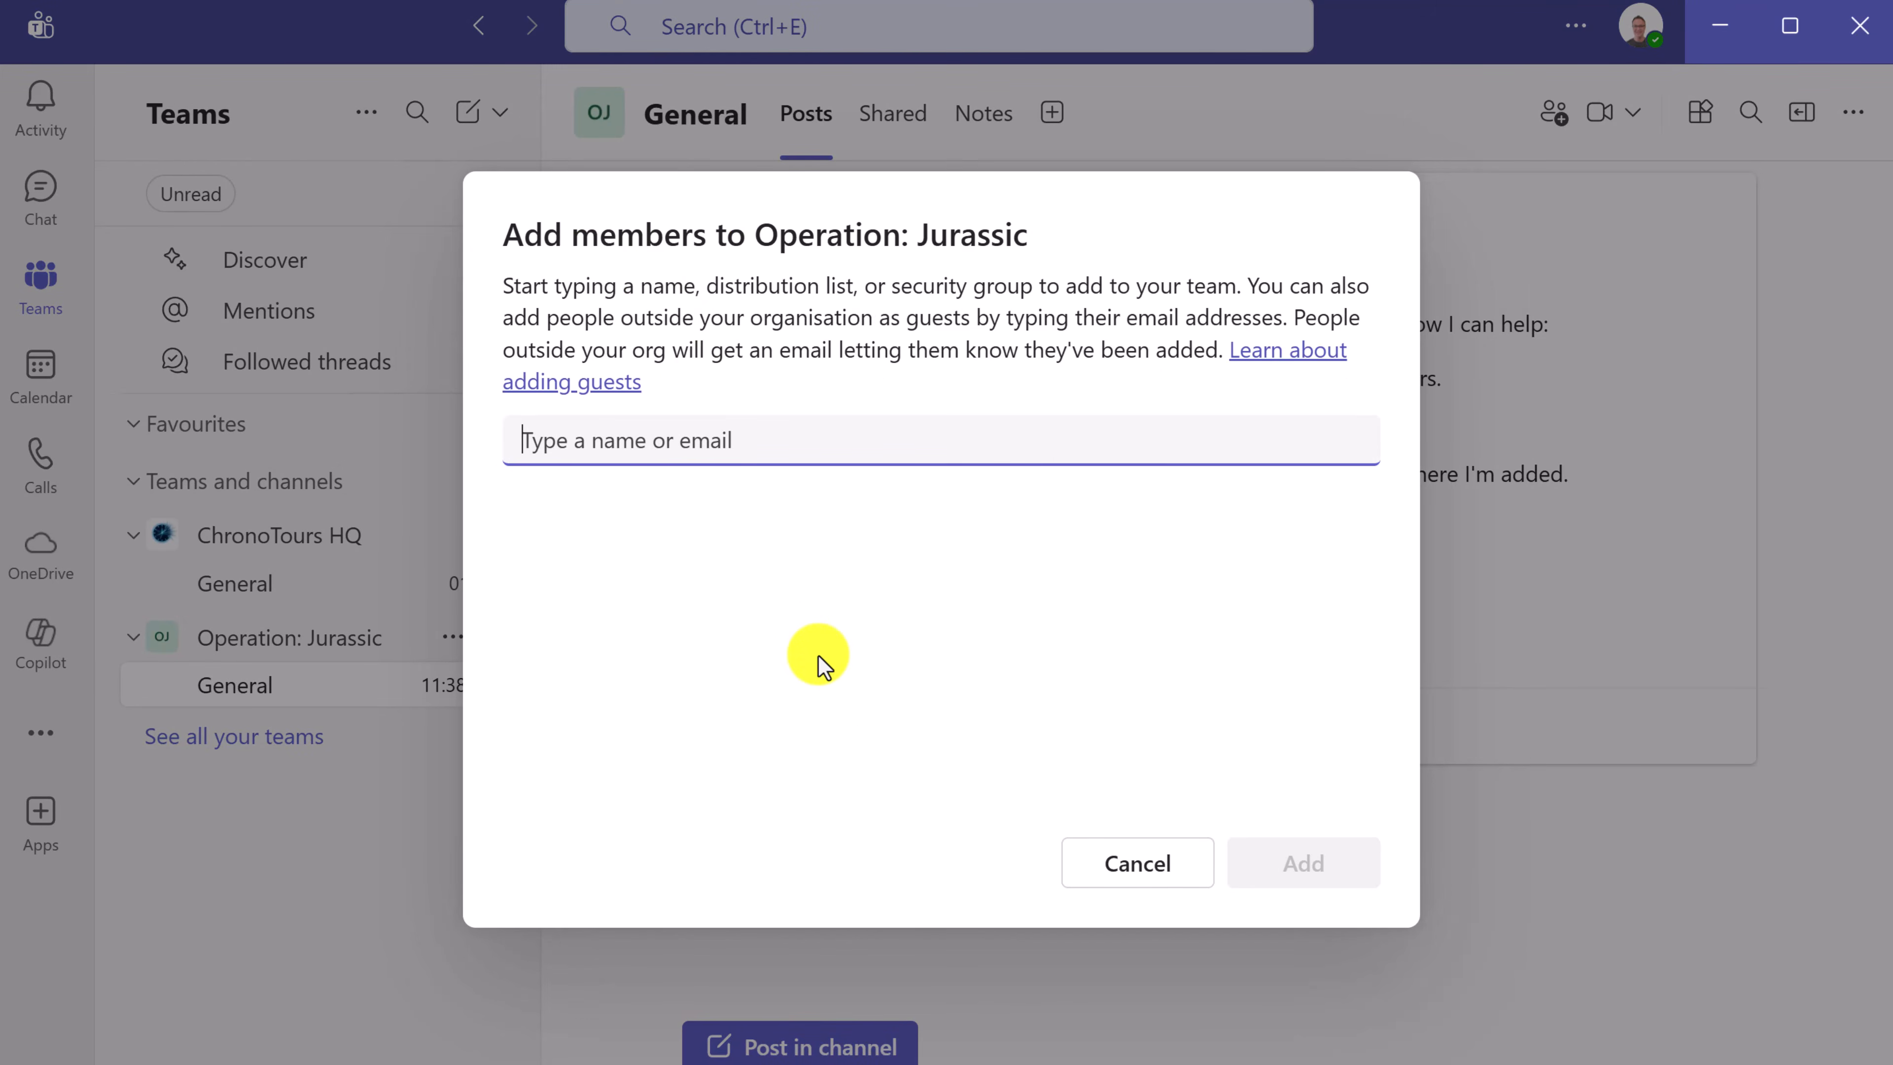
pyautogui.write('as')
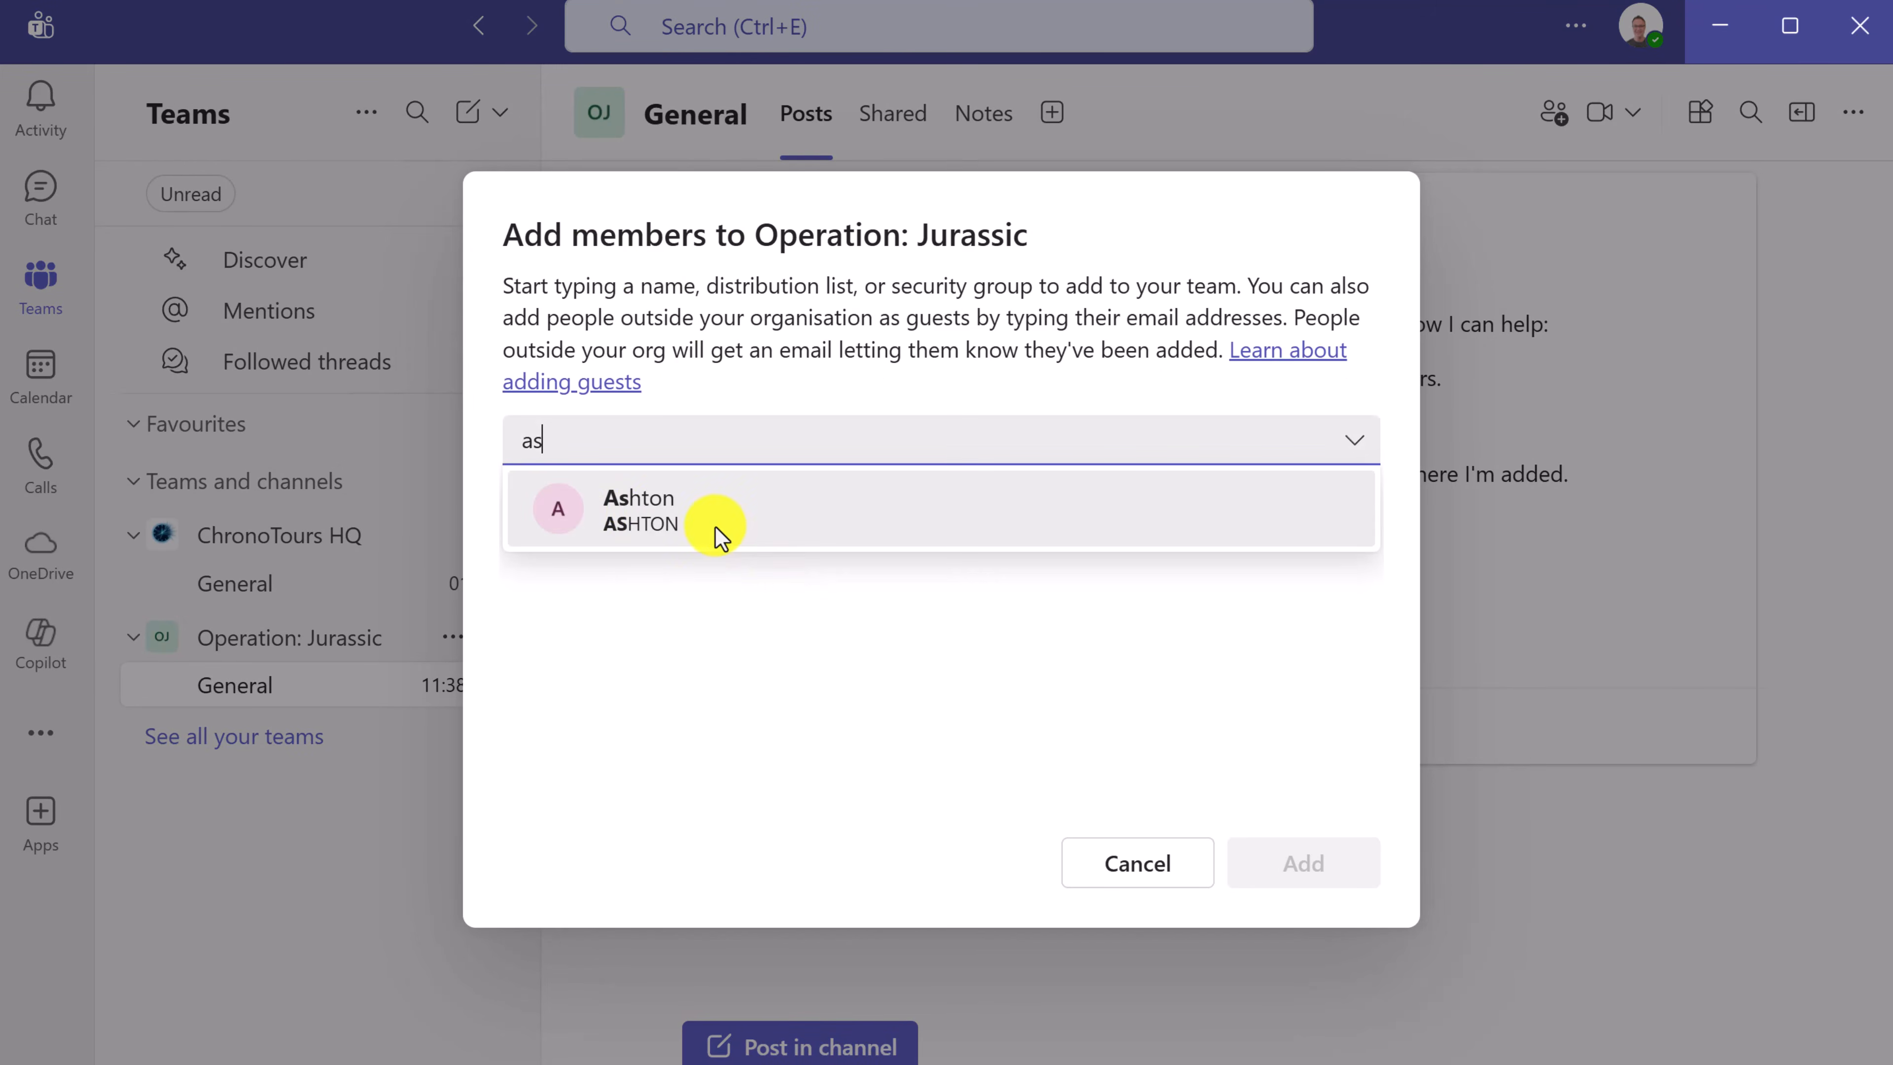
pyautogui.click(658, 517)
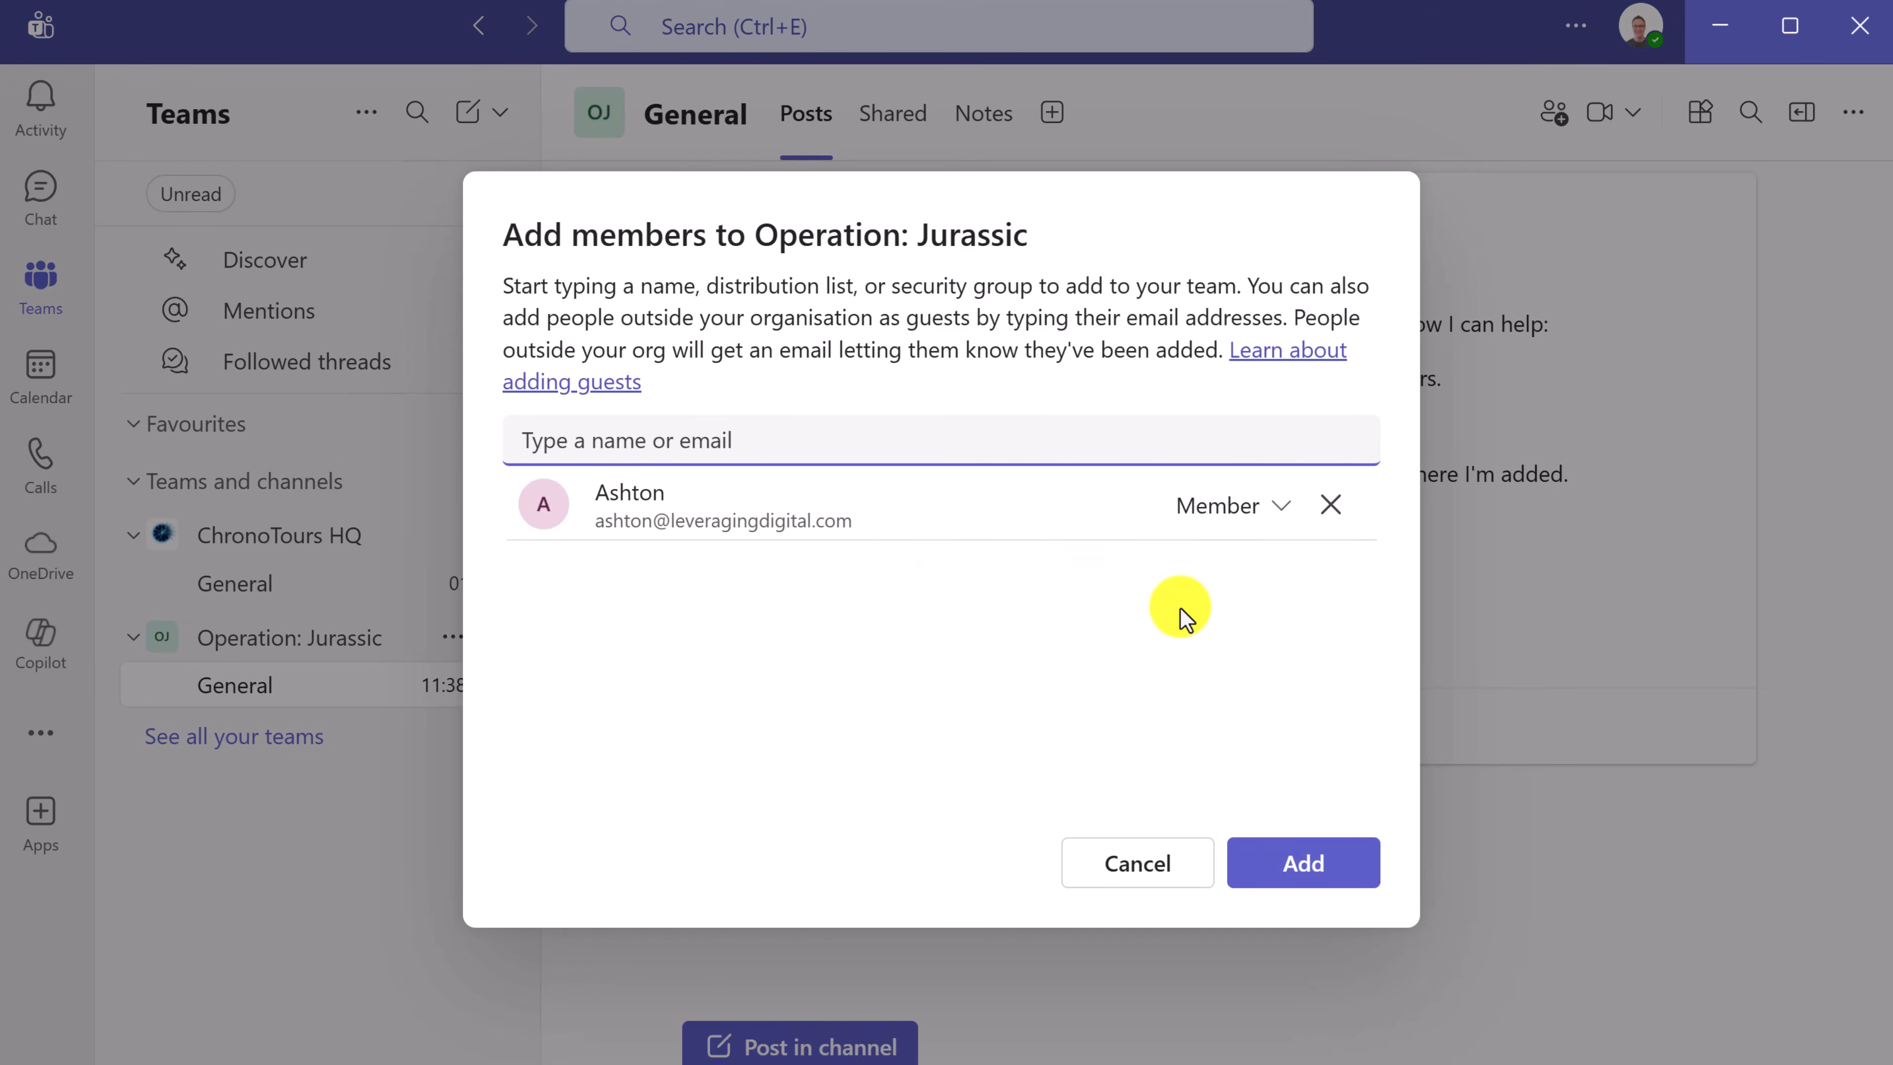
pyautogui.click(1321, 865)
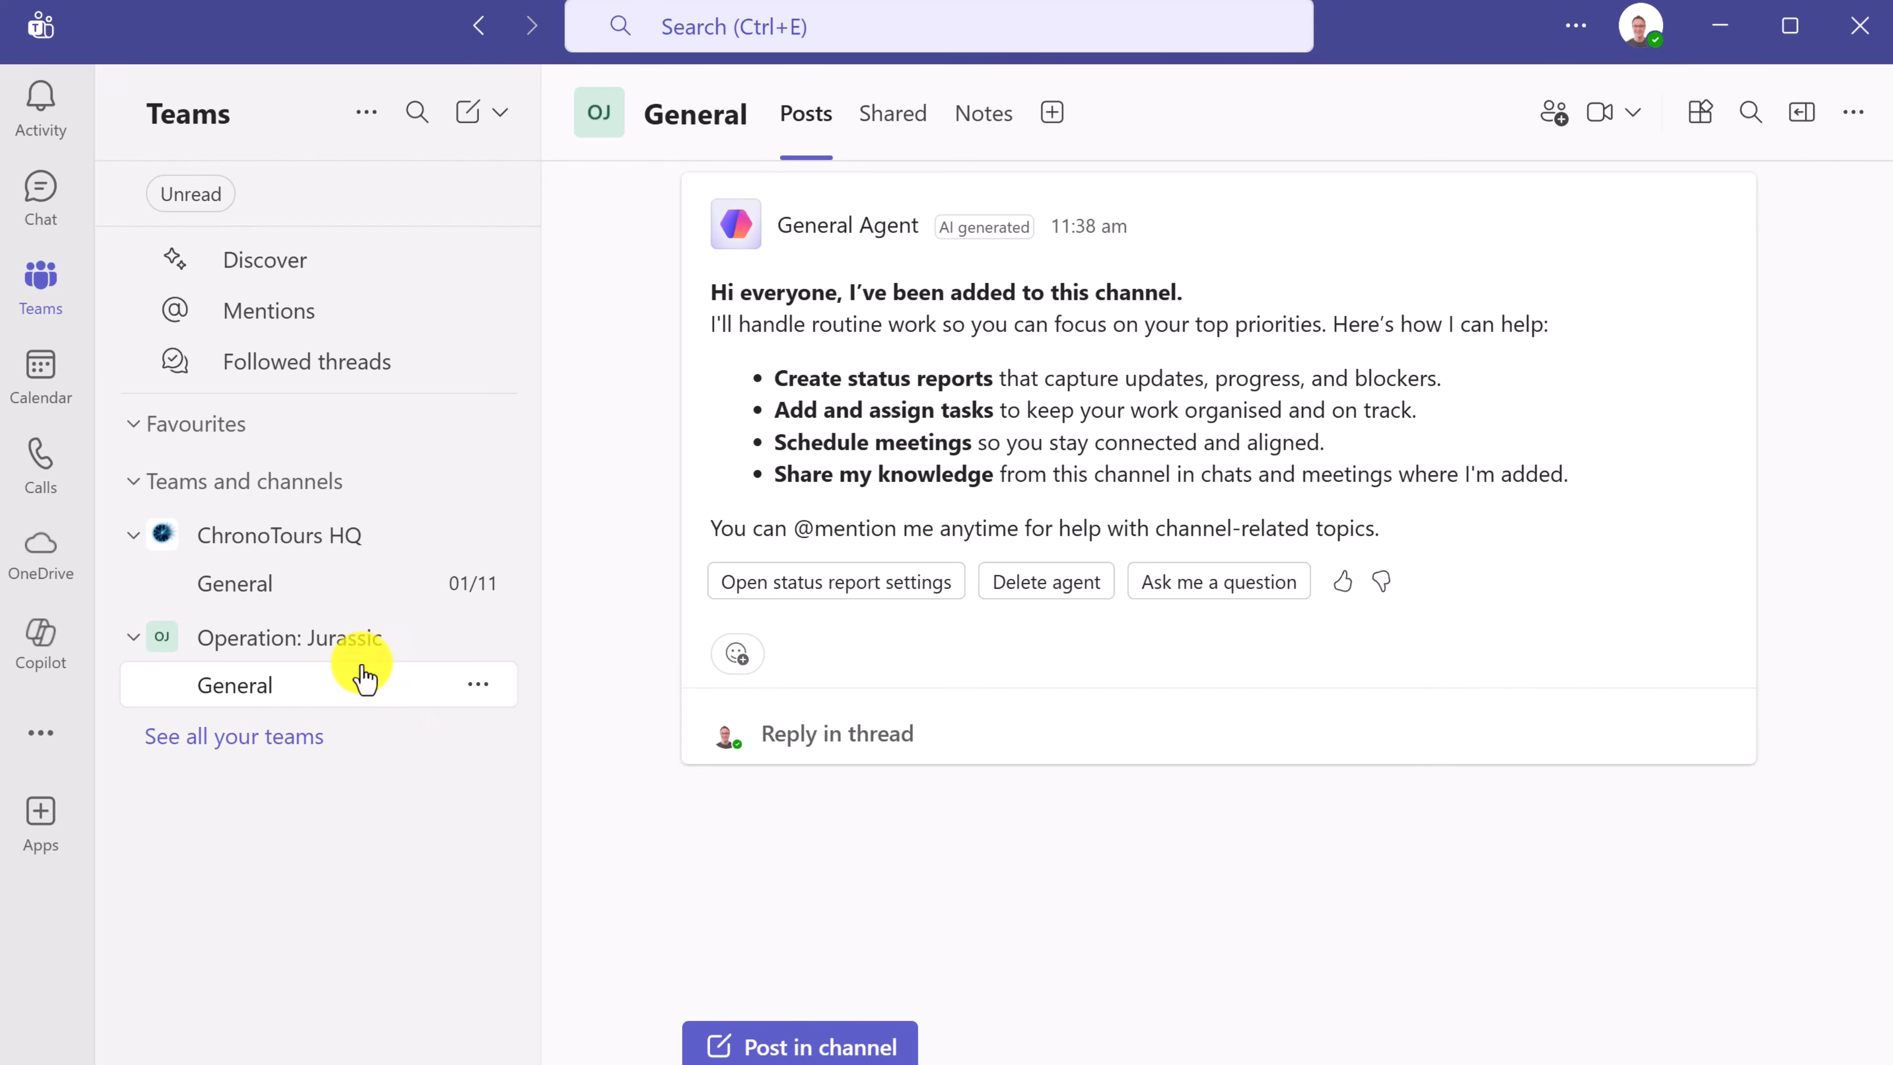
# - In the team management of Operation: Jurassic, review the owners, the members and guests, and the role choices for a member
pyautogui.click(454, 638)
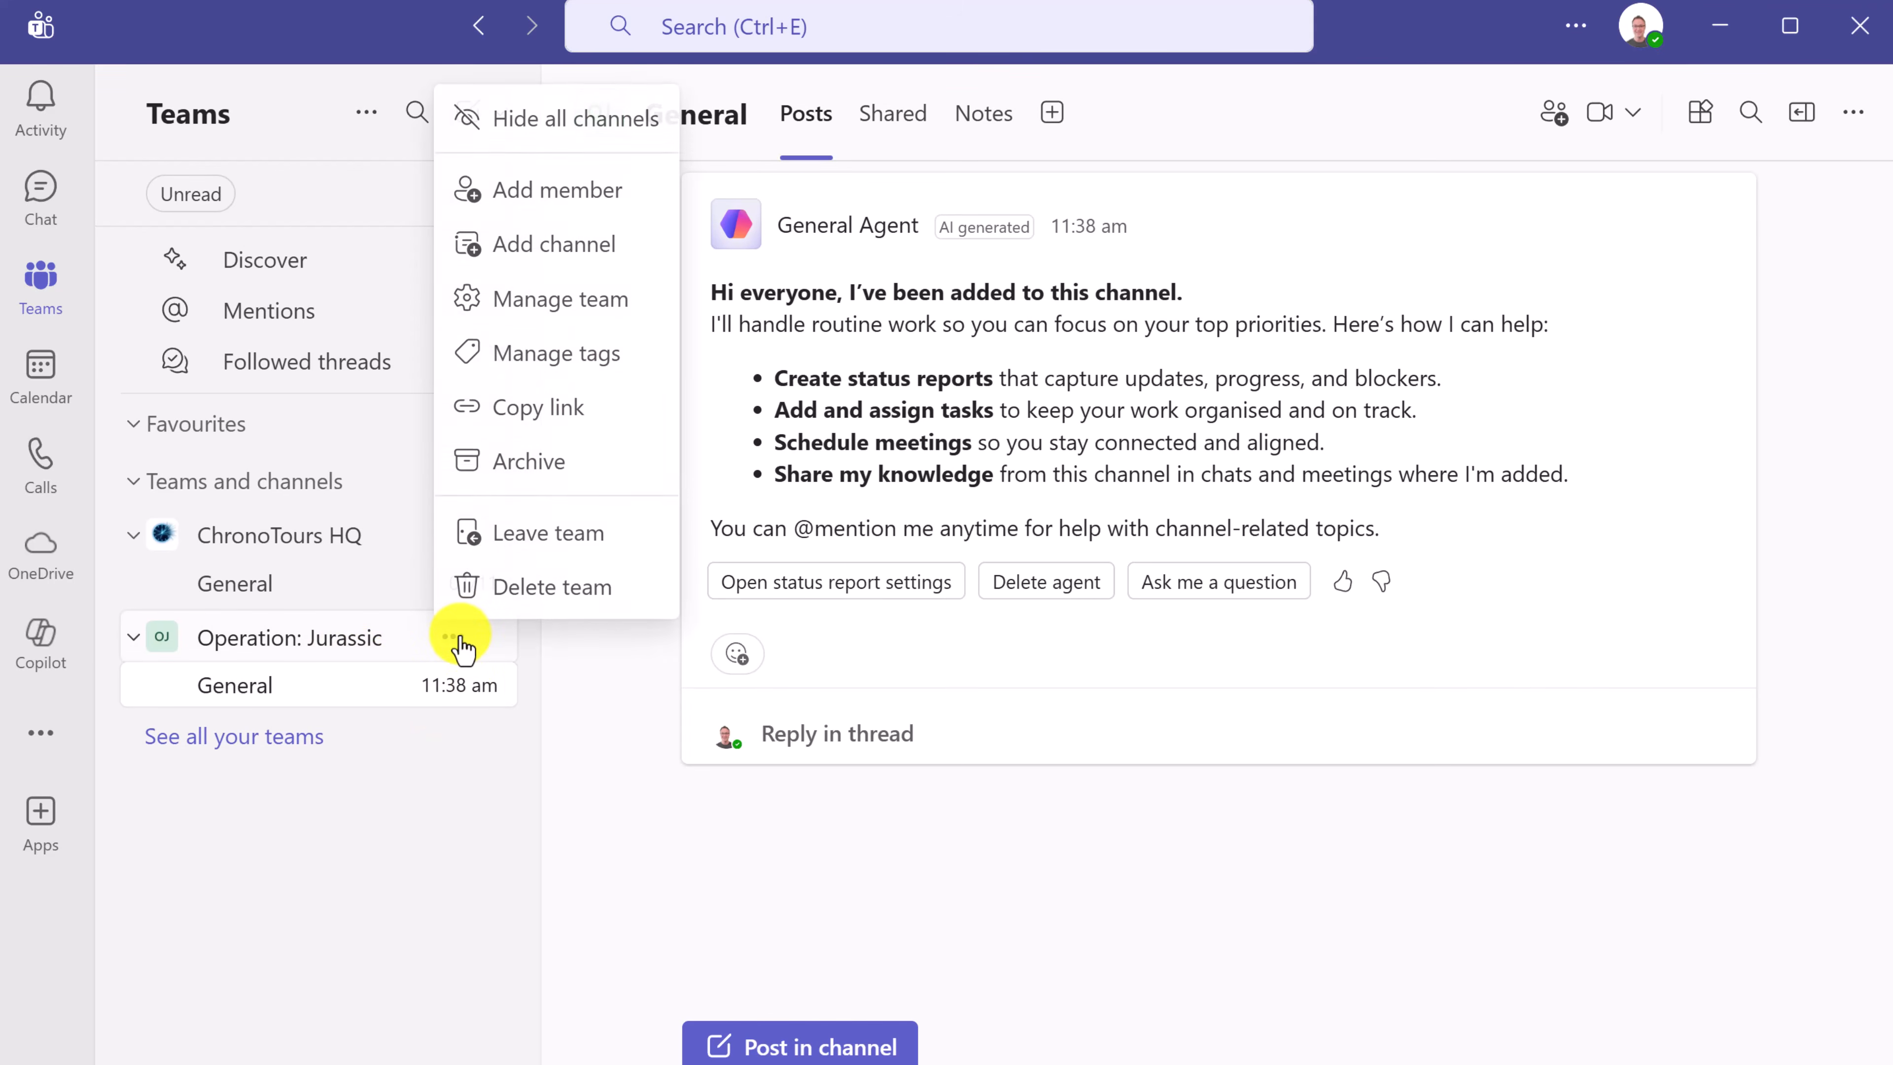
pyautogui.click(562, 299)
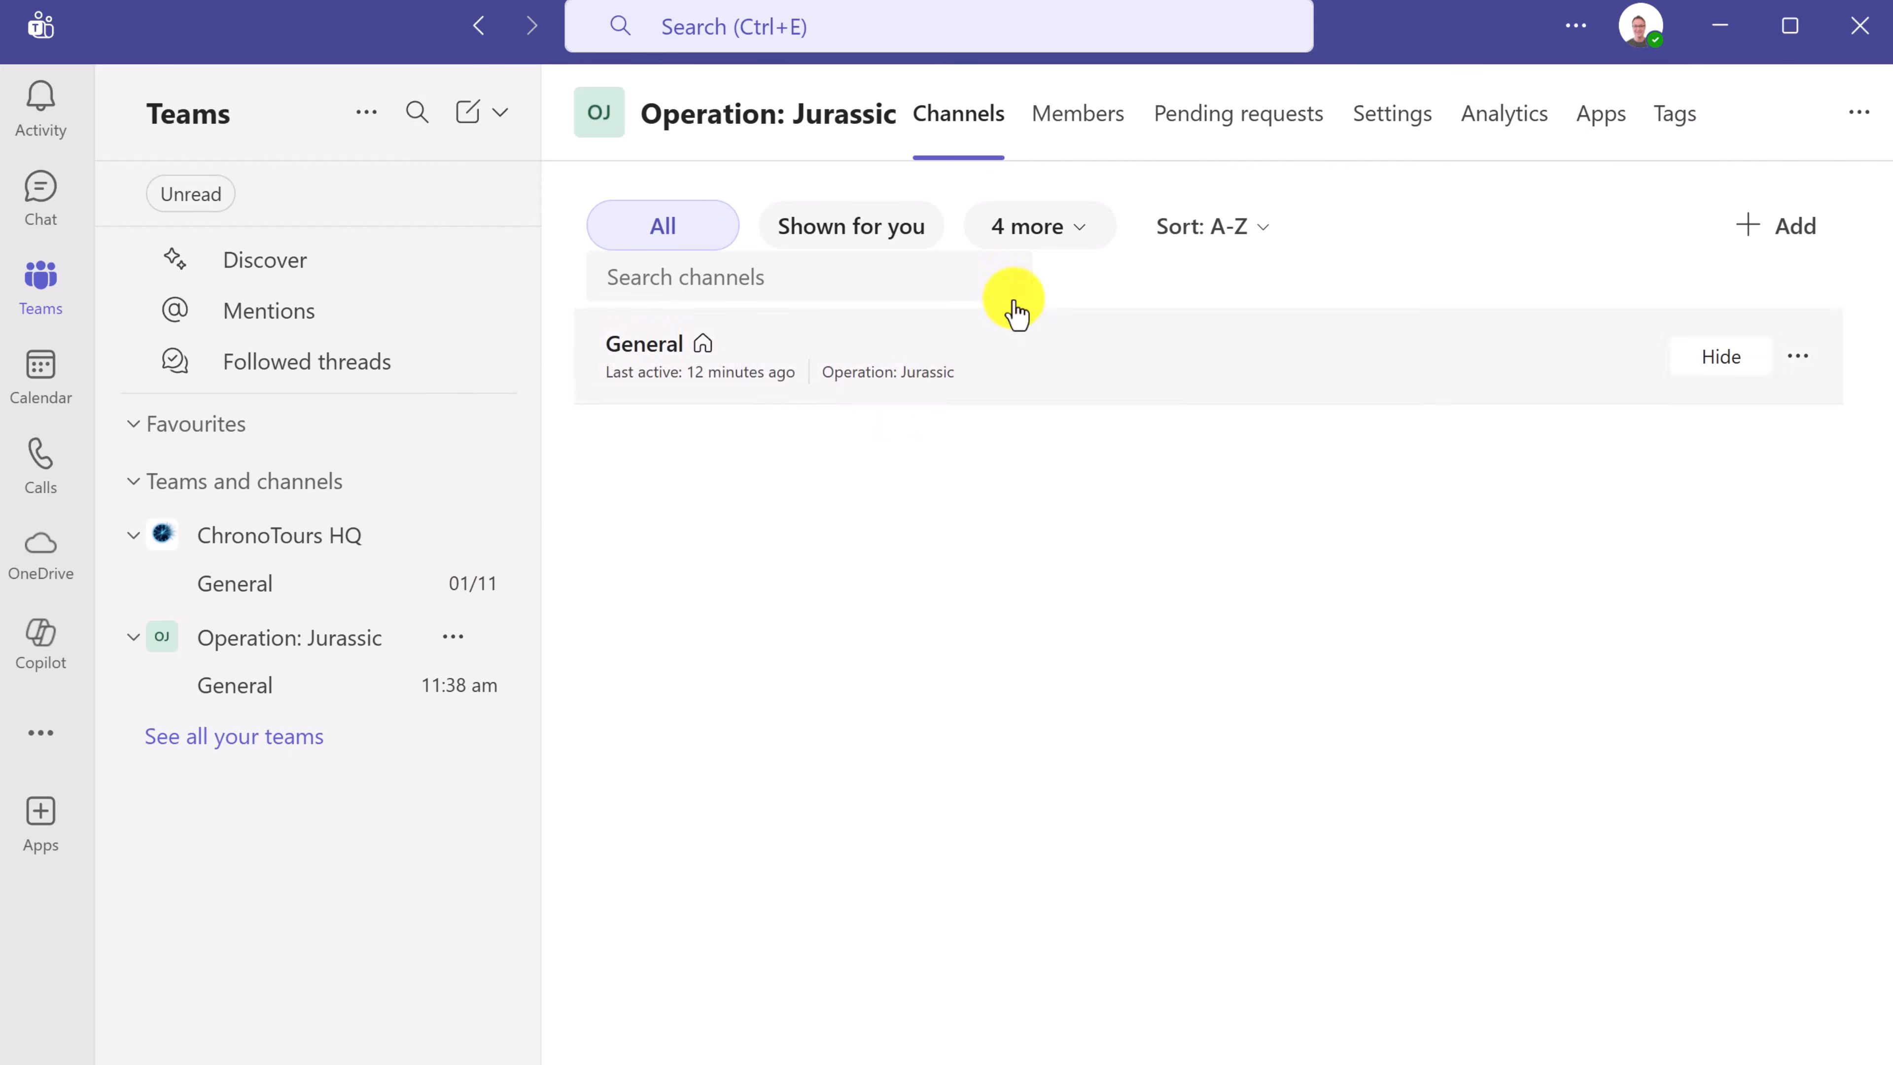
pyautogui.click(1076, 134)
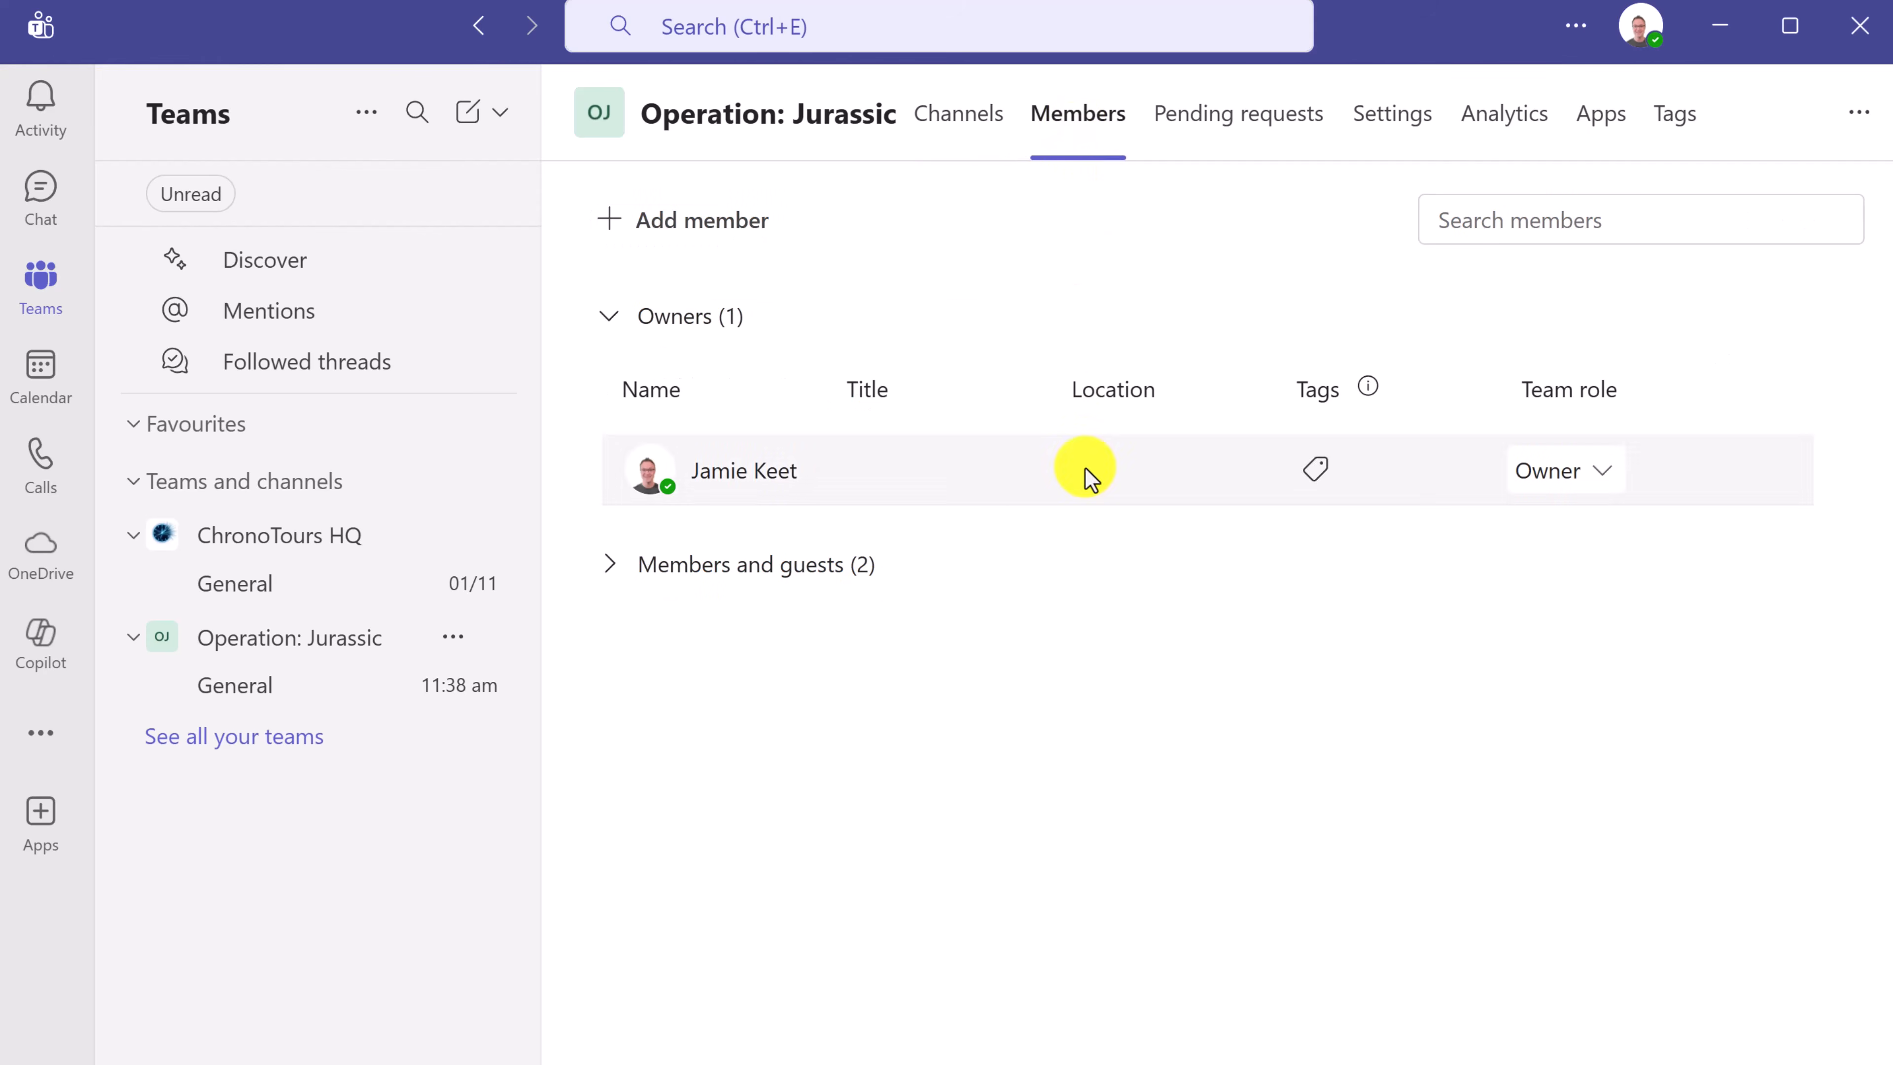
pyautogui.click(613, 569)
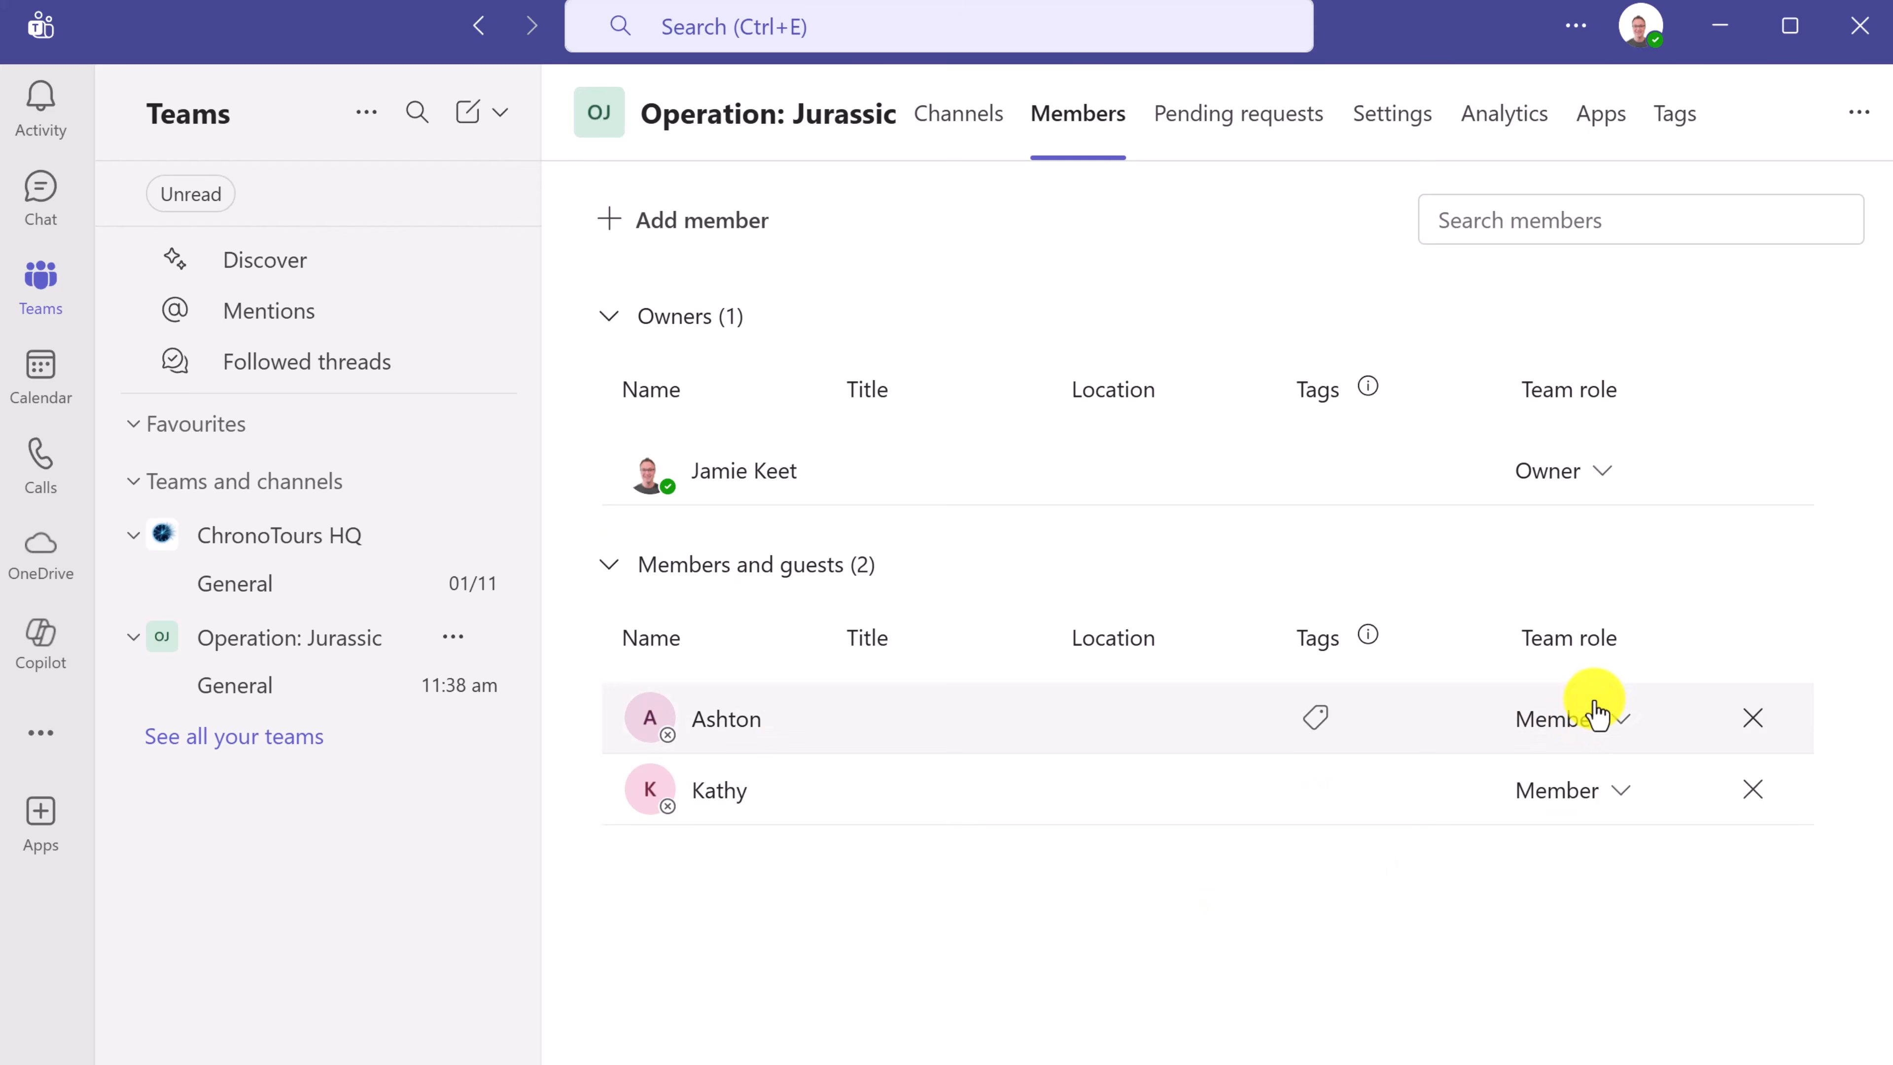
pyautogui.click(1616, 725)
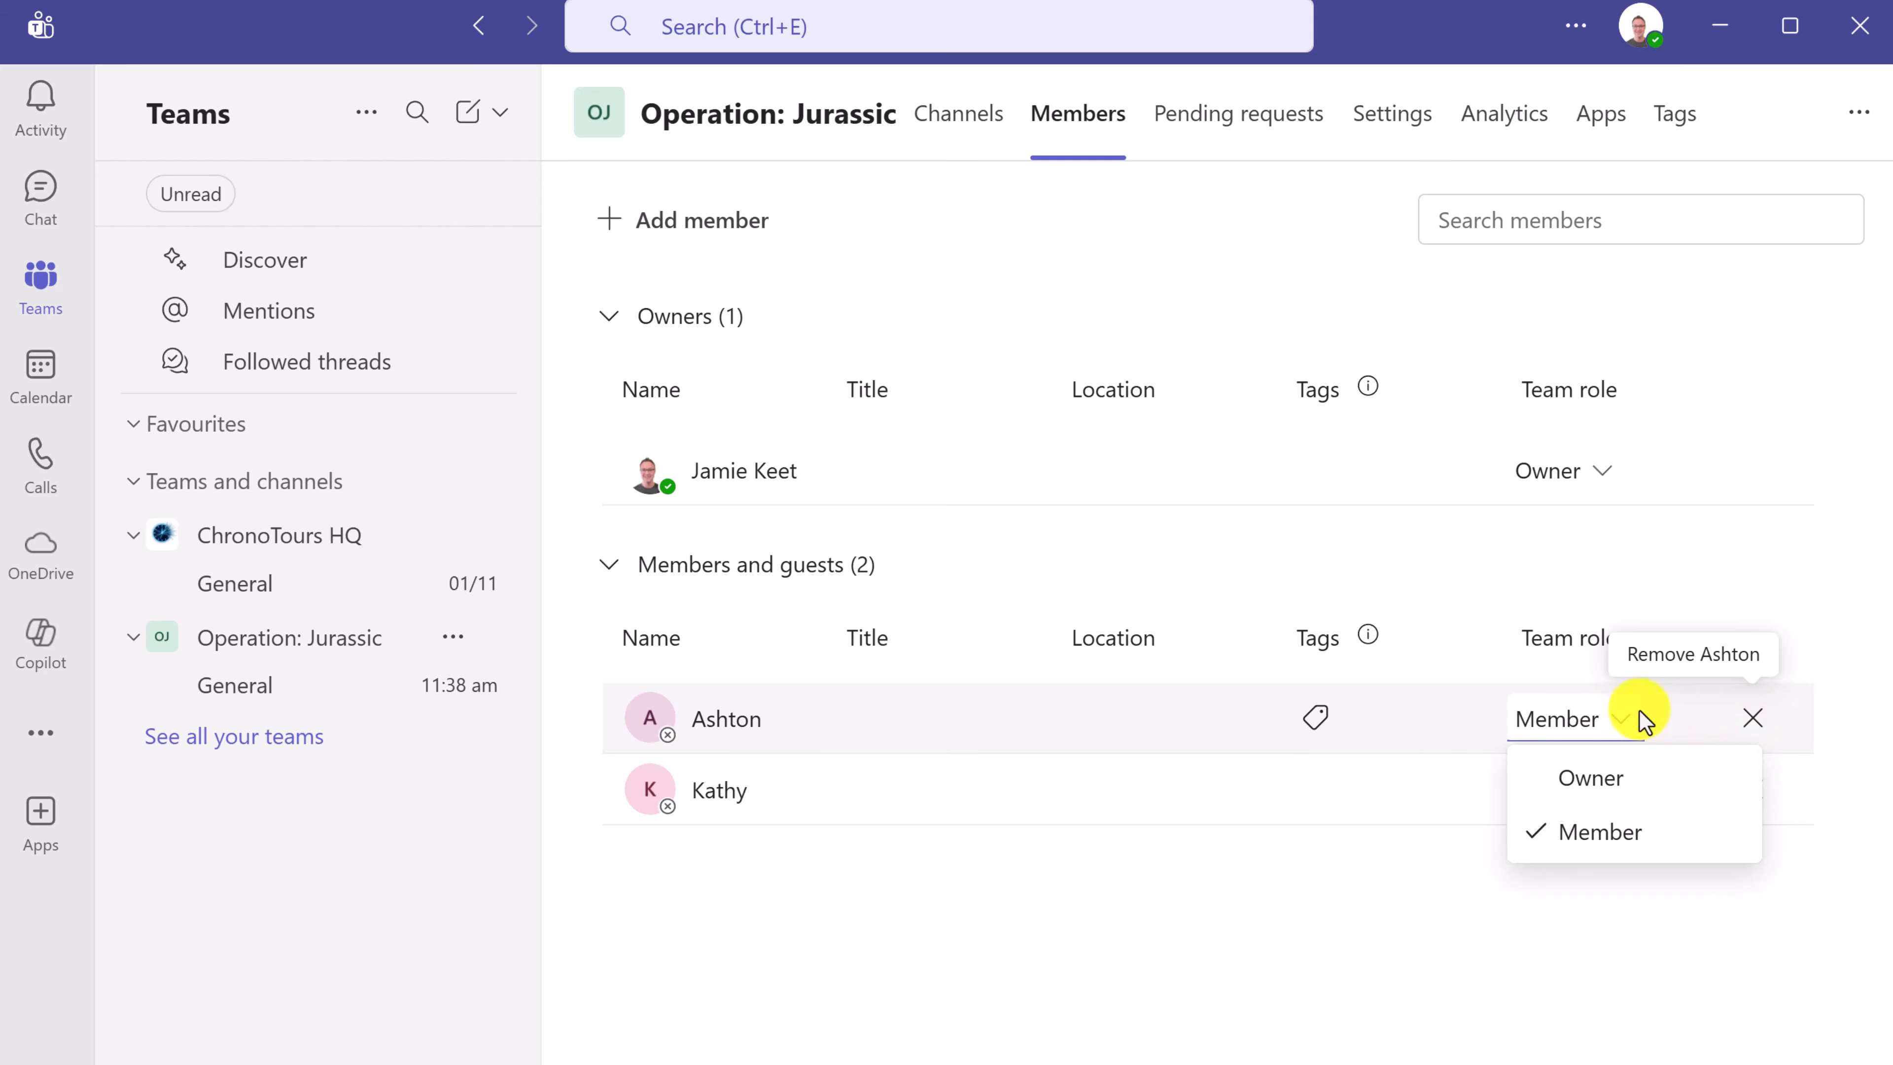
pyautogui.click(1282, 891)
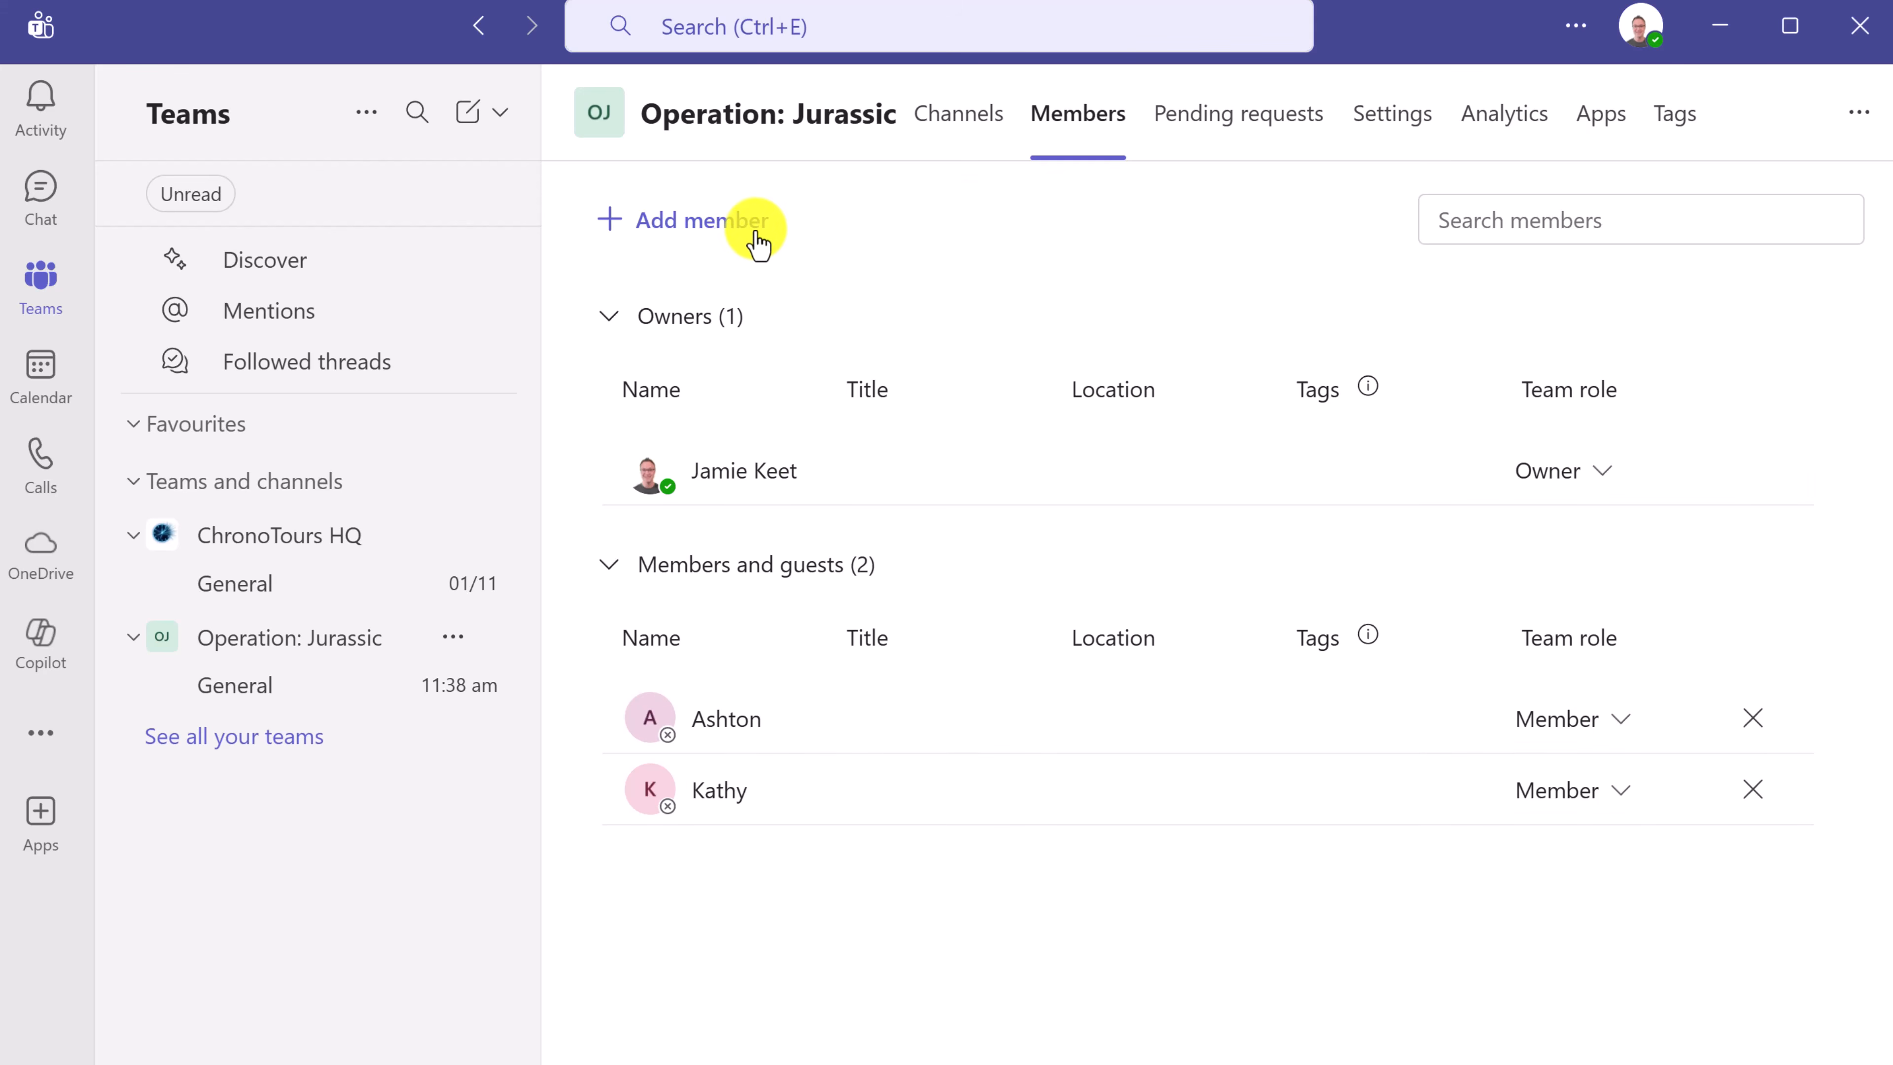
# - In the team settings, replace the Operation: Jurassic team picture with oj.jpg and save it
pyautogui.click(1388, 125)
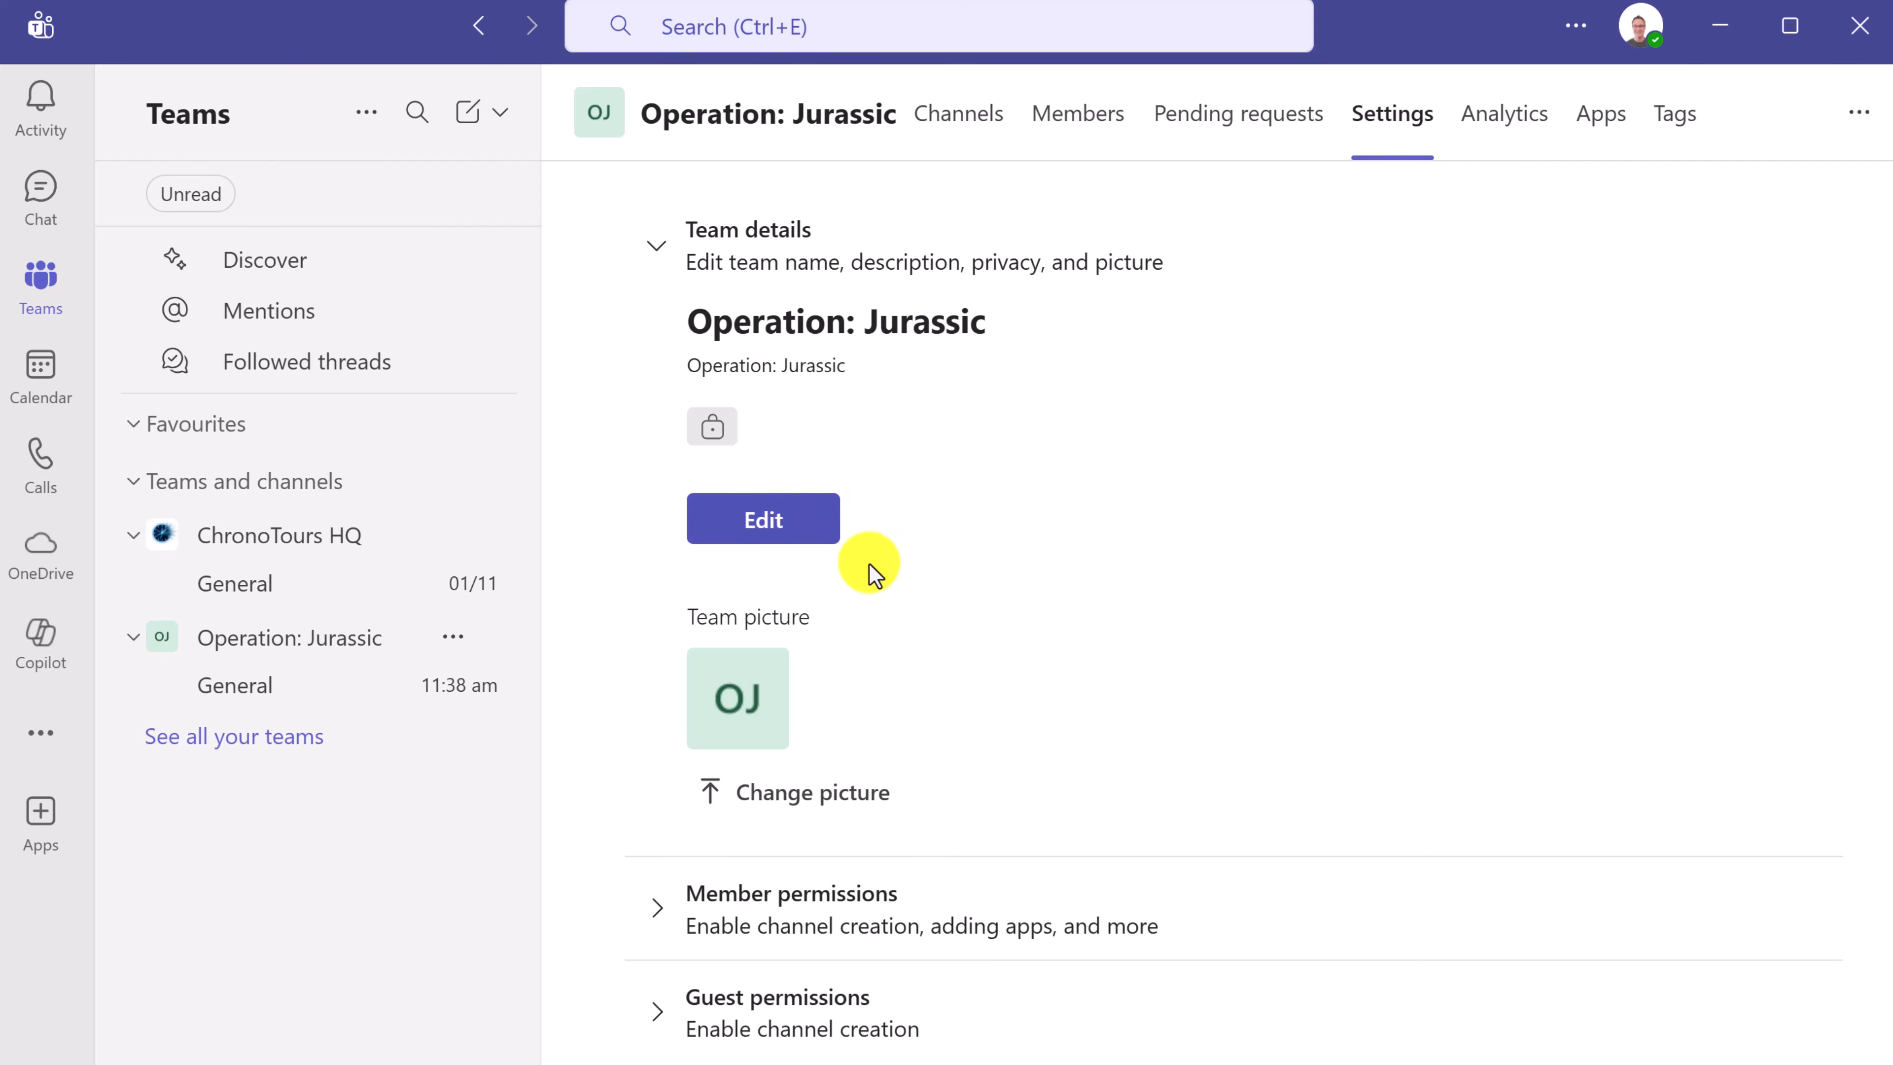
pyautogui.scroll(-1, 883, 627)
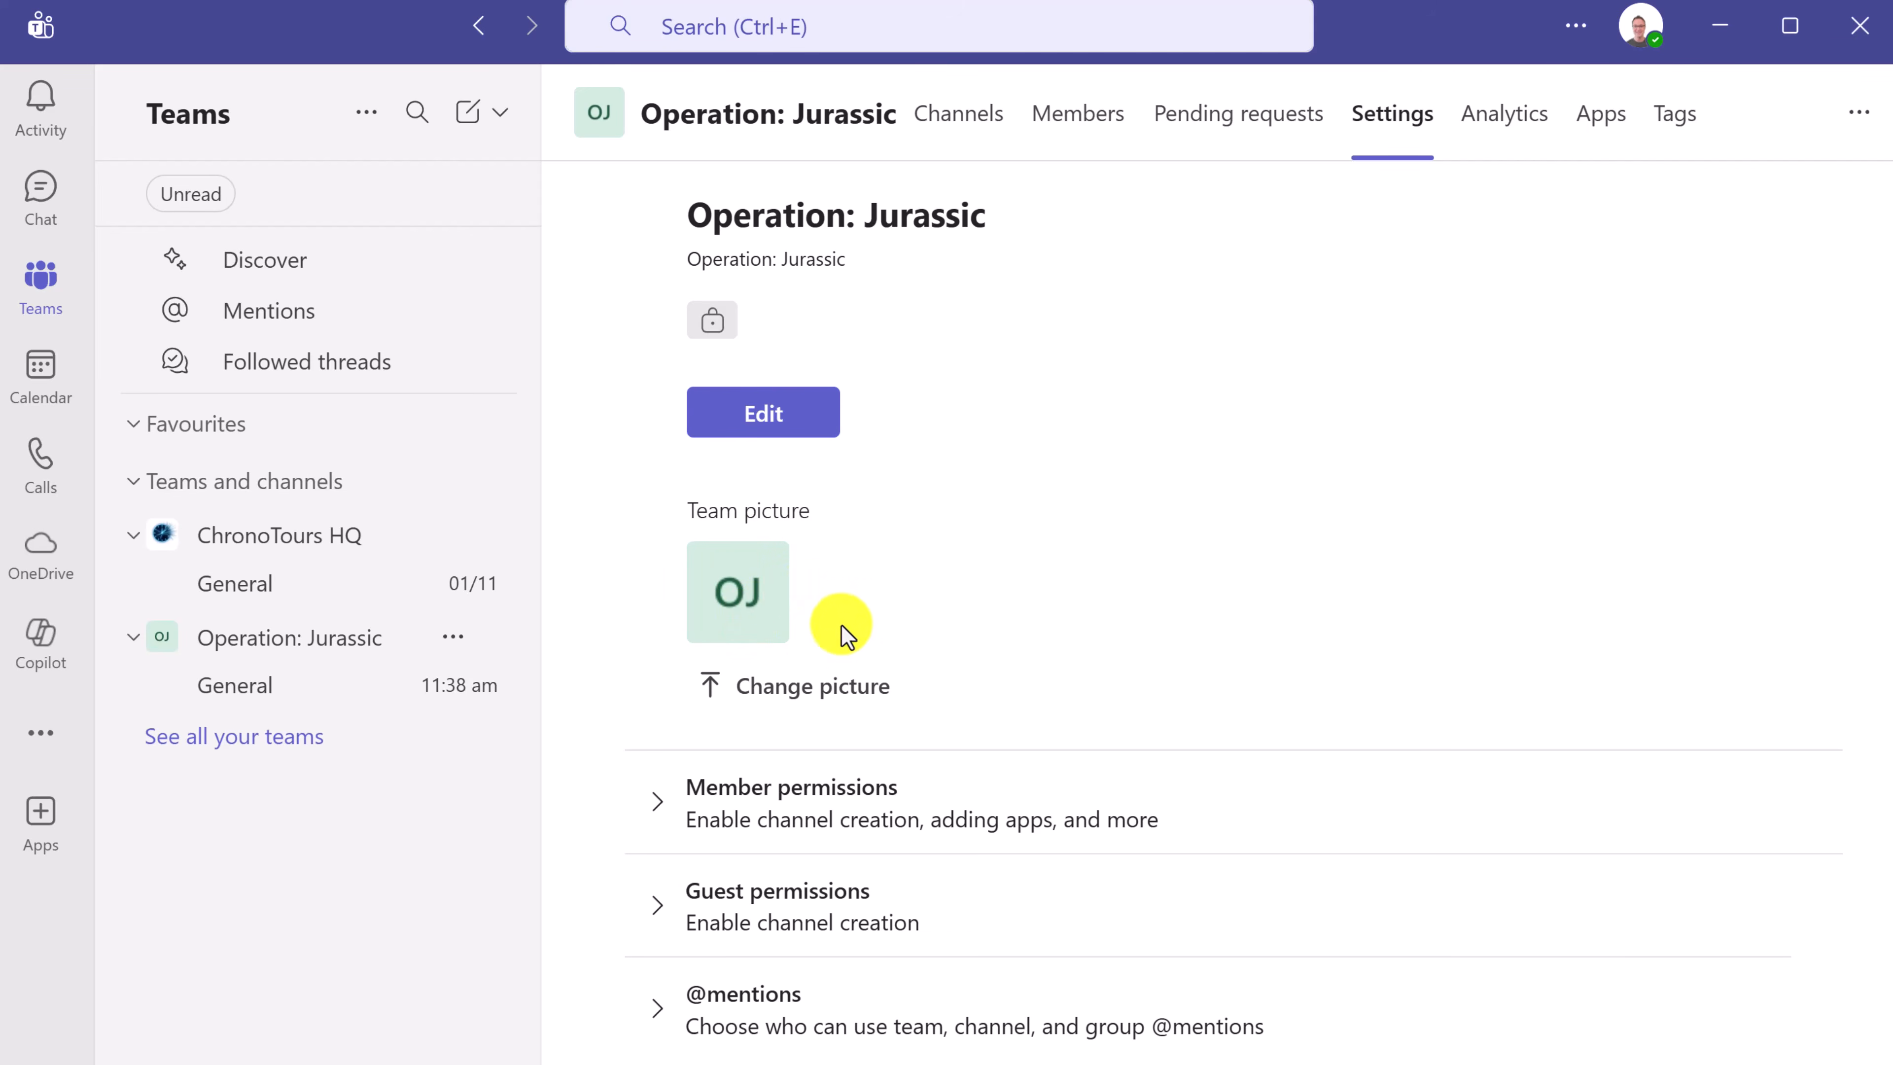
pyautogui.click(815, 690)
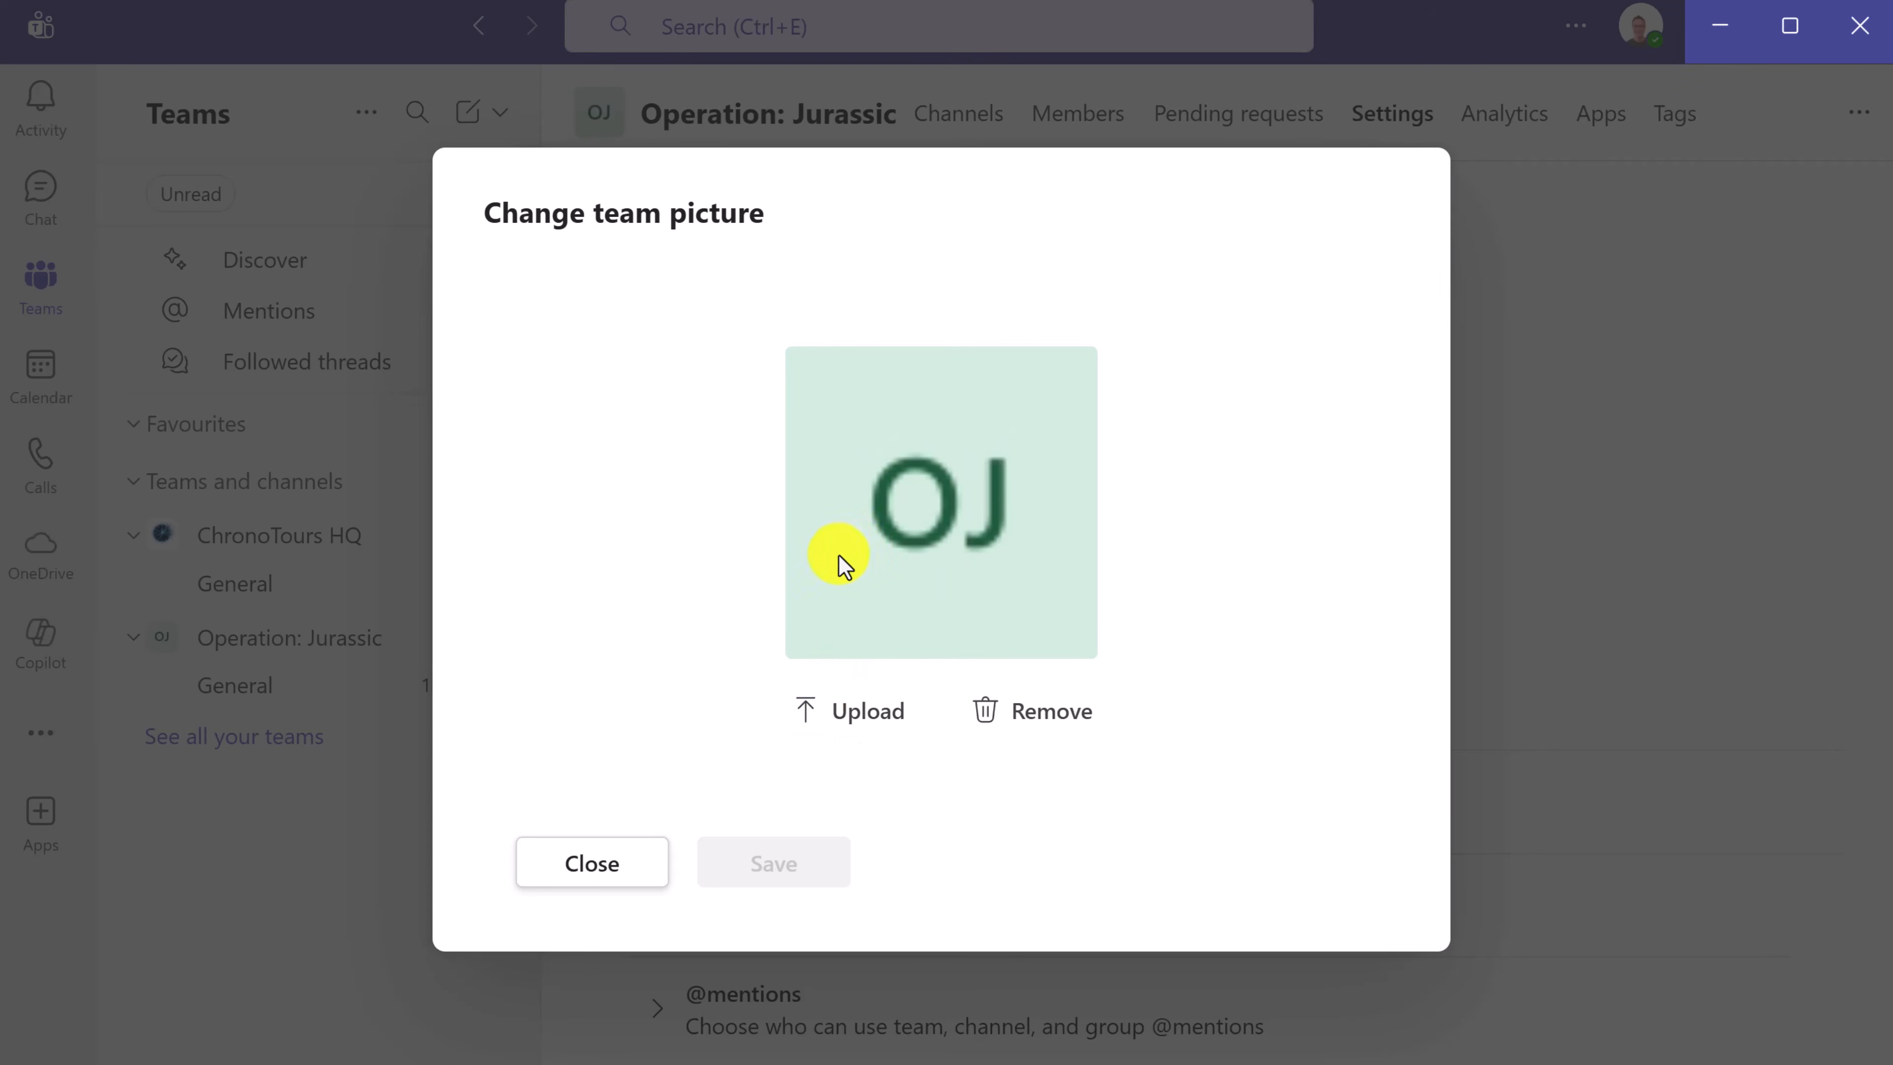
pyautogui.click(865, 711)
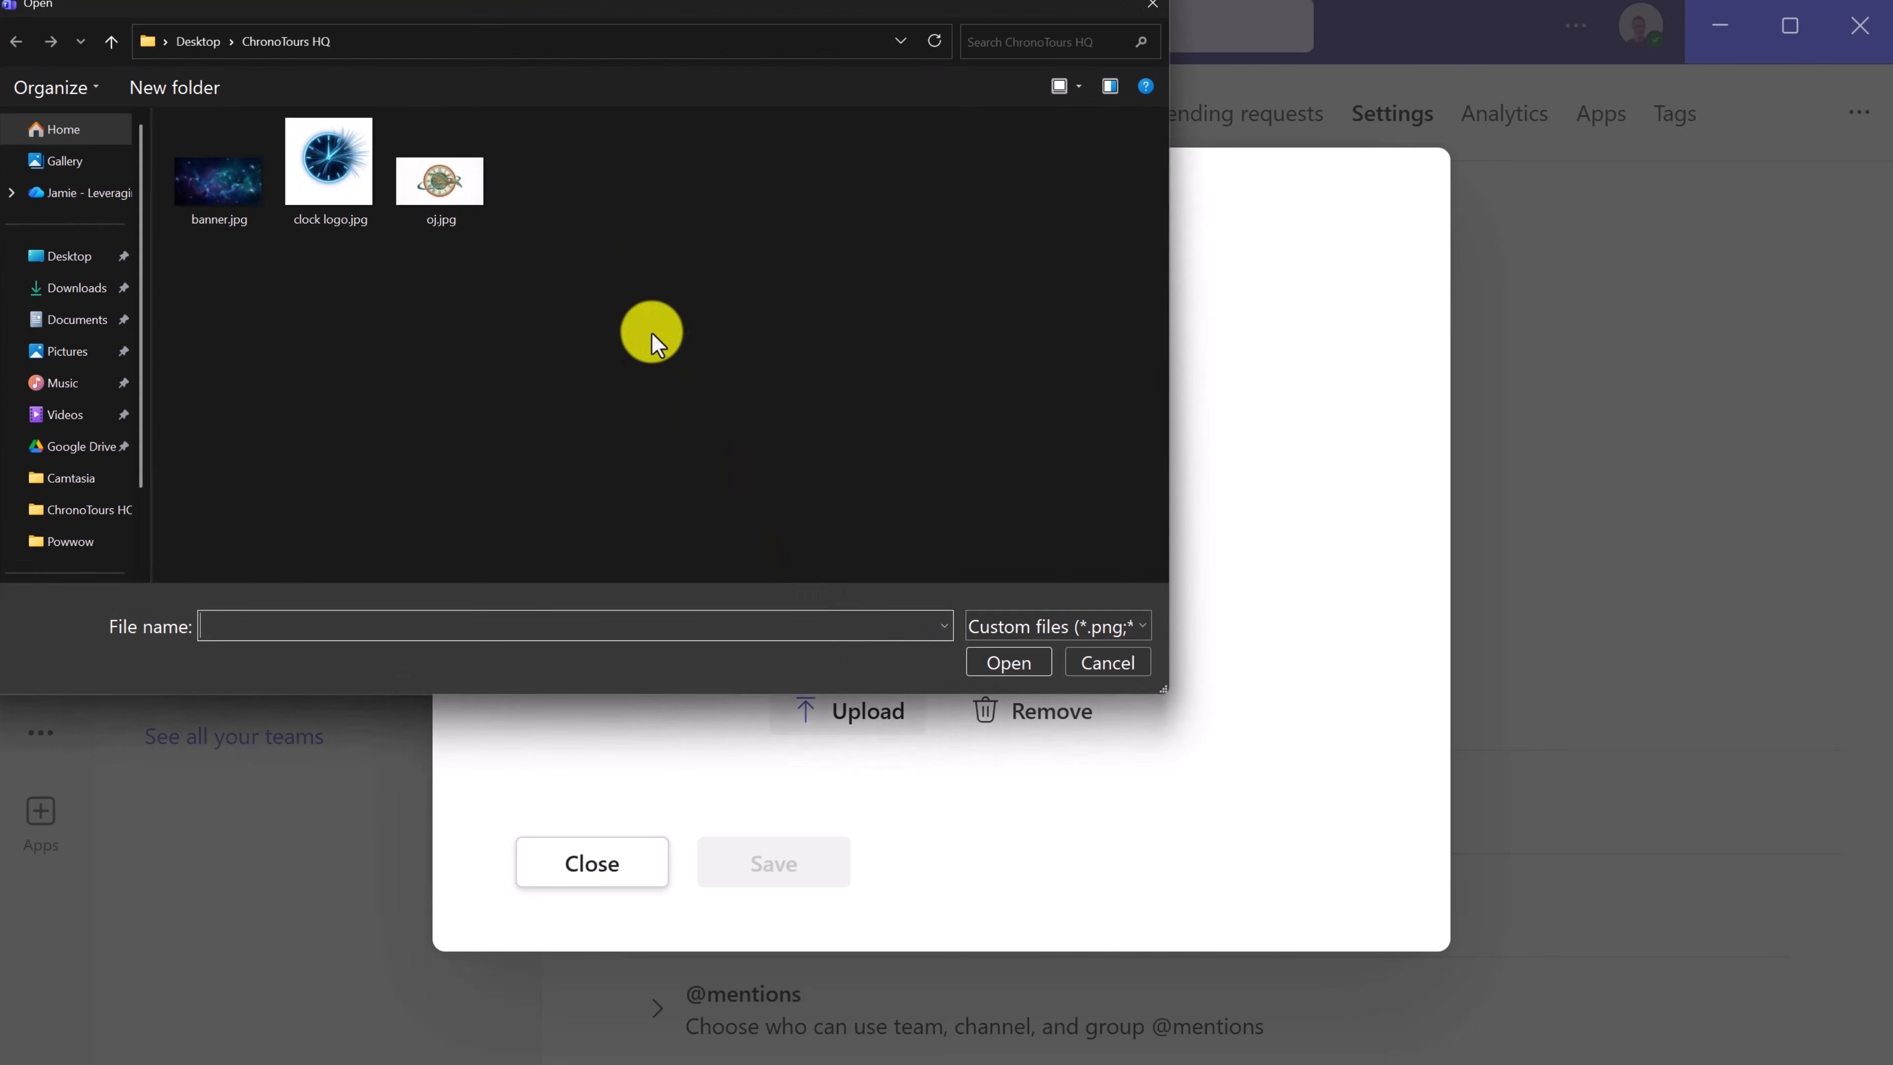
pyautogui.doubleClick(444, 194)
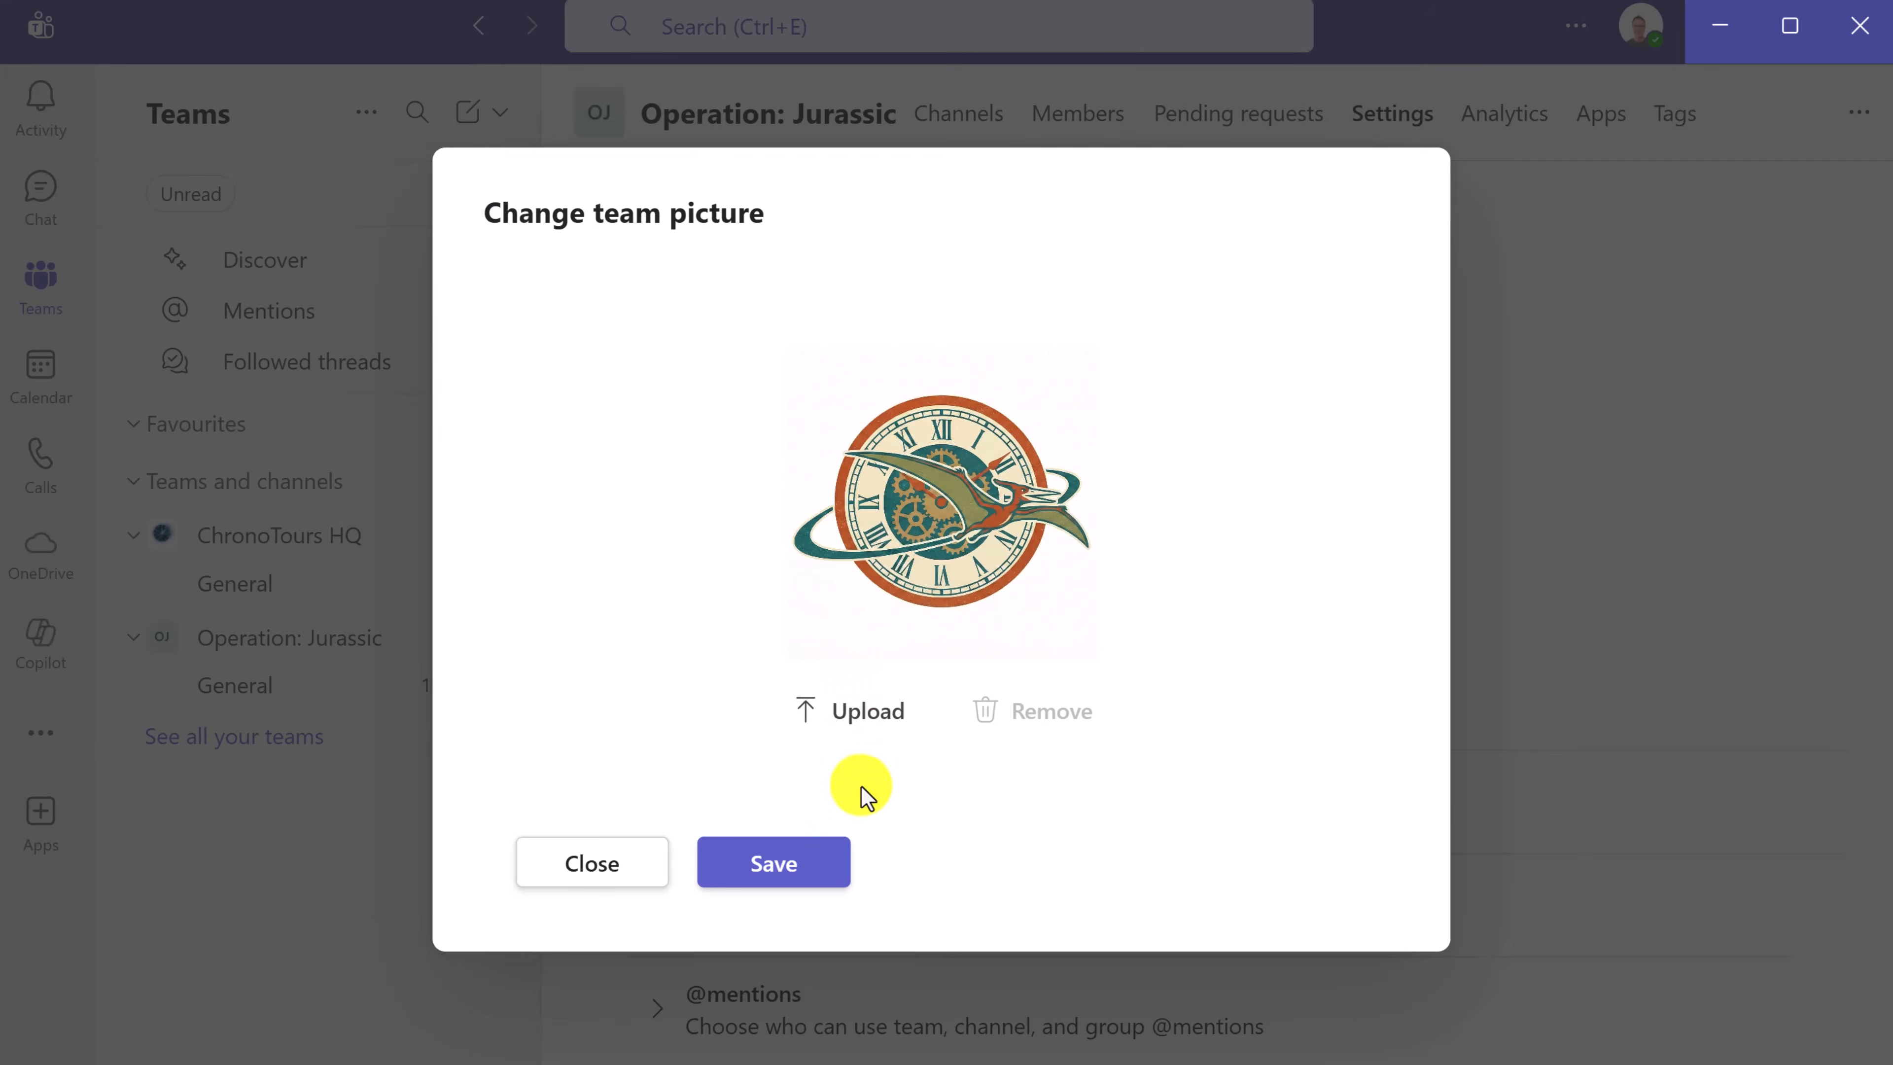
pyautogui.click(782, 865)
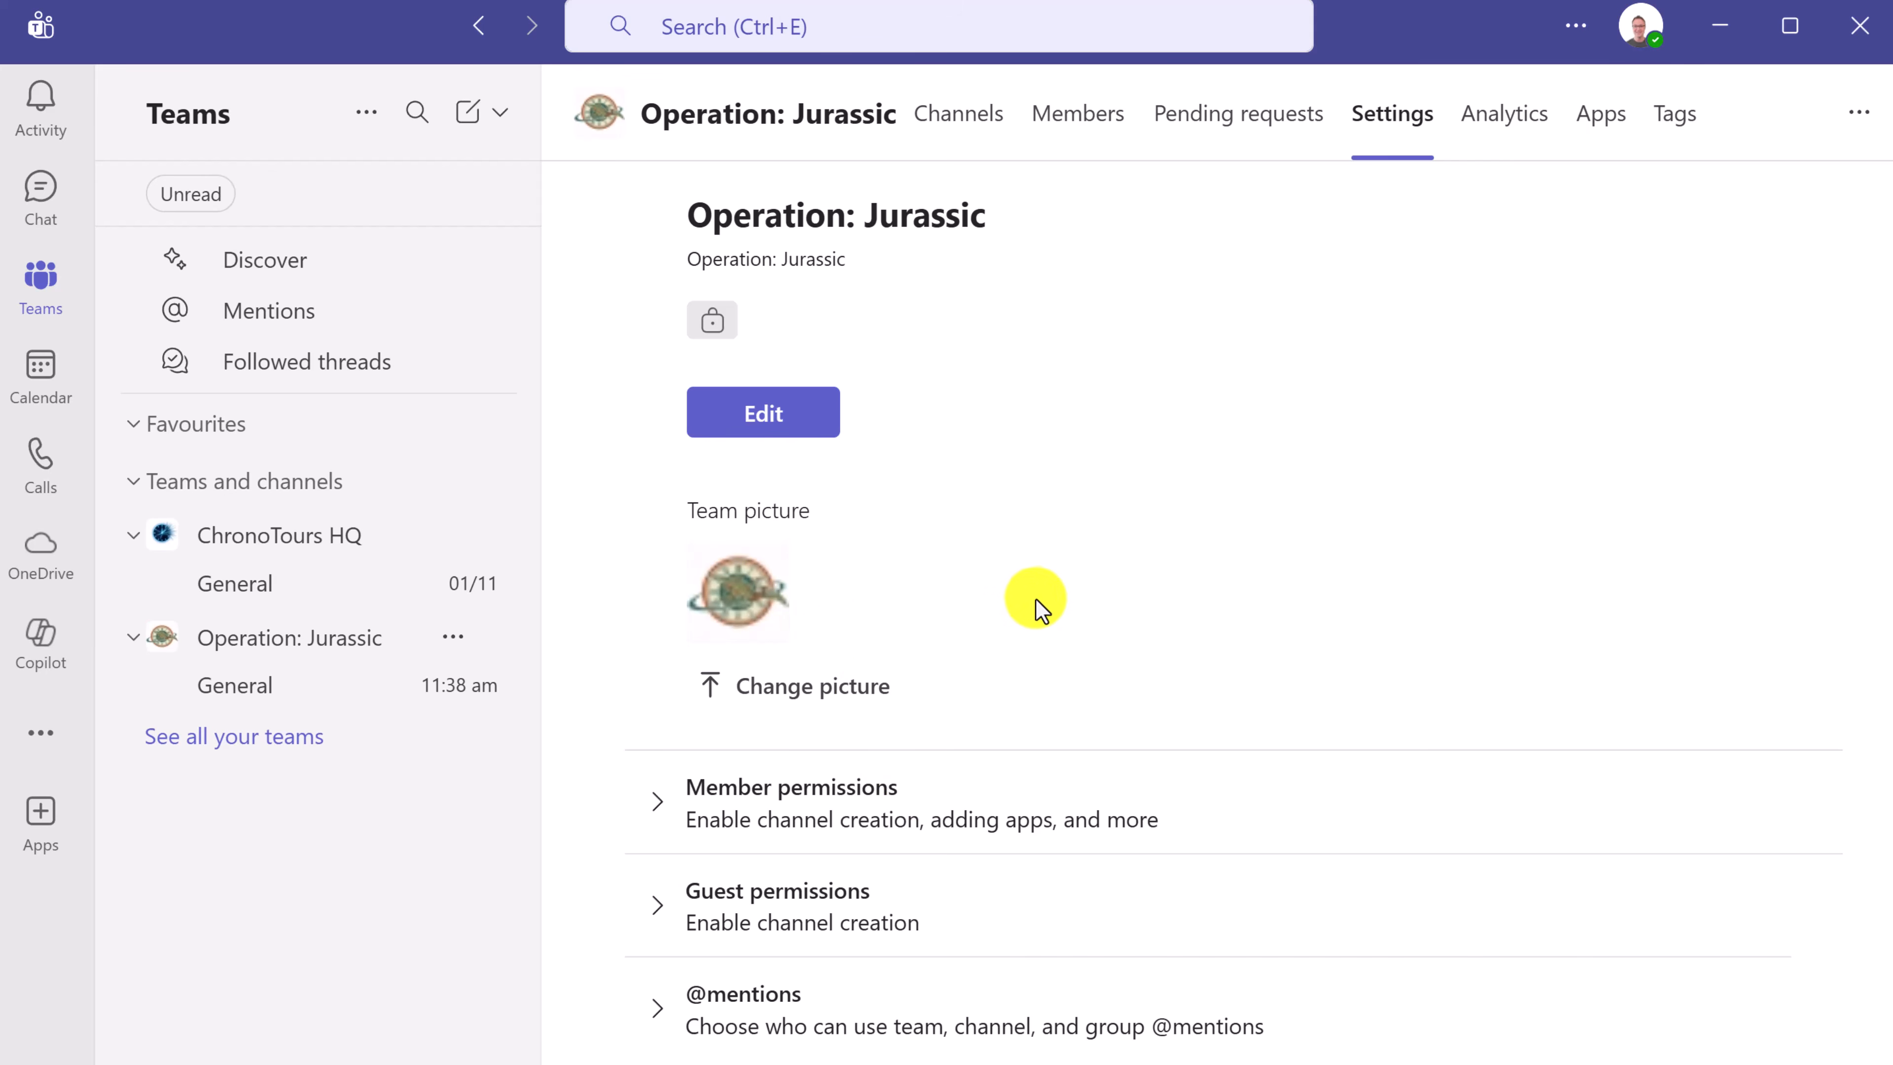
# - Examine the member permissions of Operation: Jurassic and the remaining team settings categories below them
pyautogui.scroll(-4, 1012, 649)
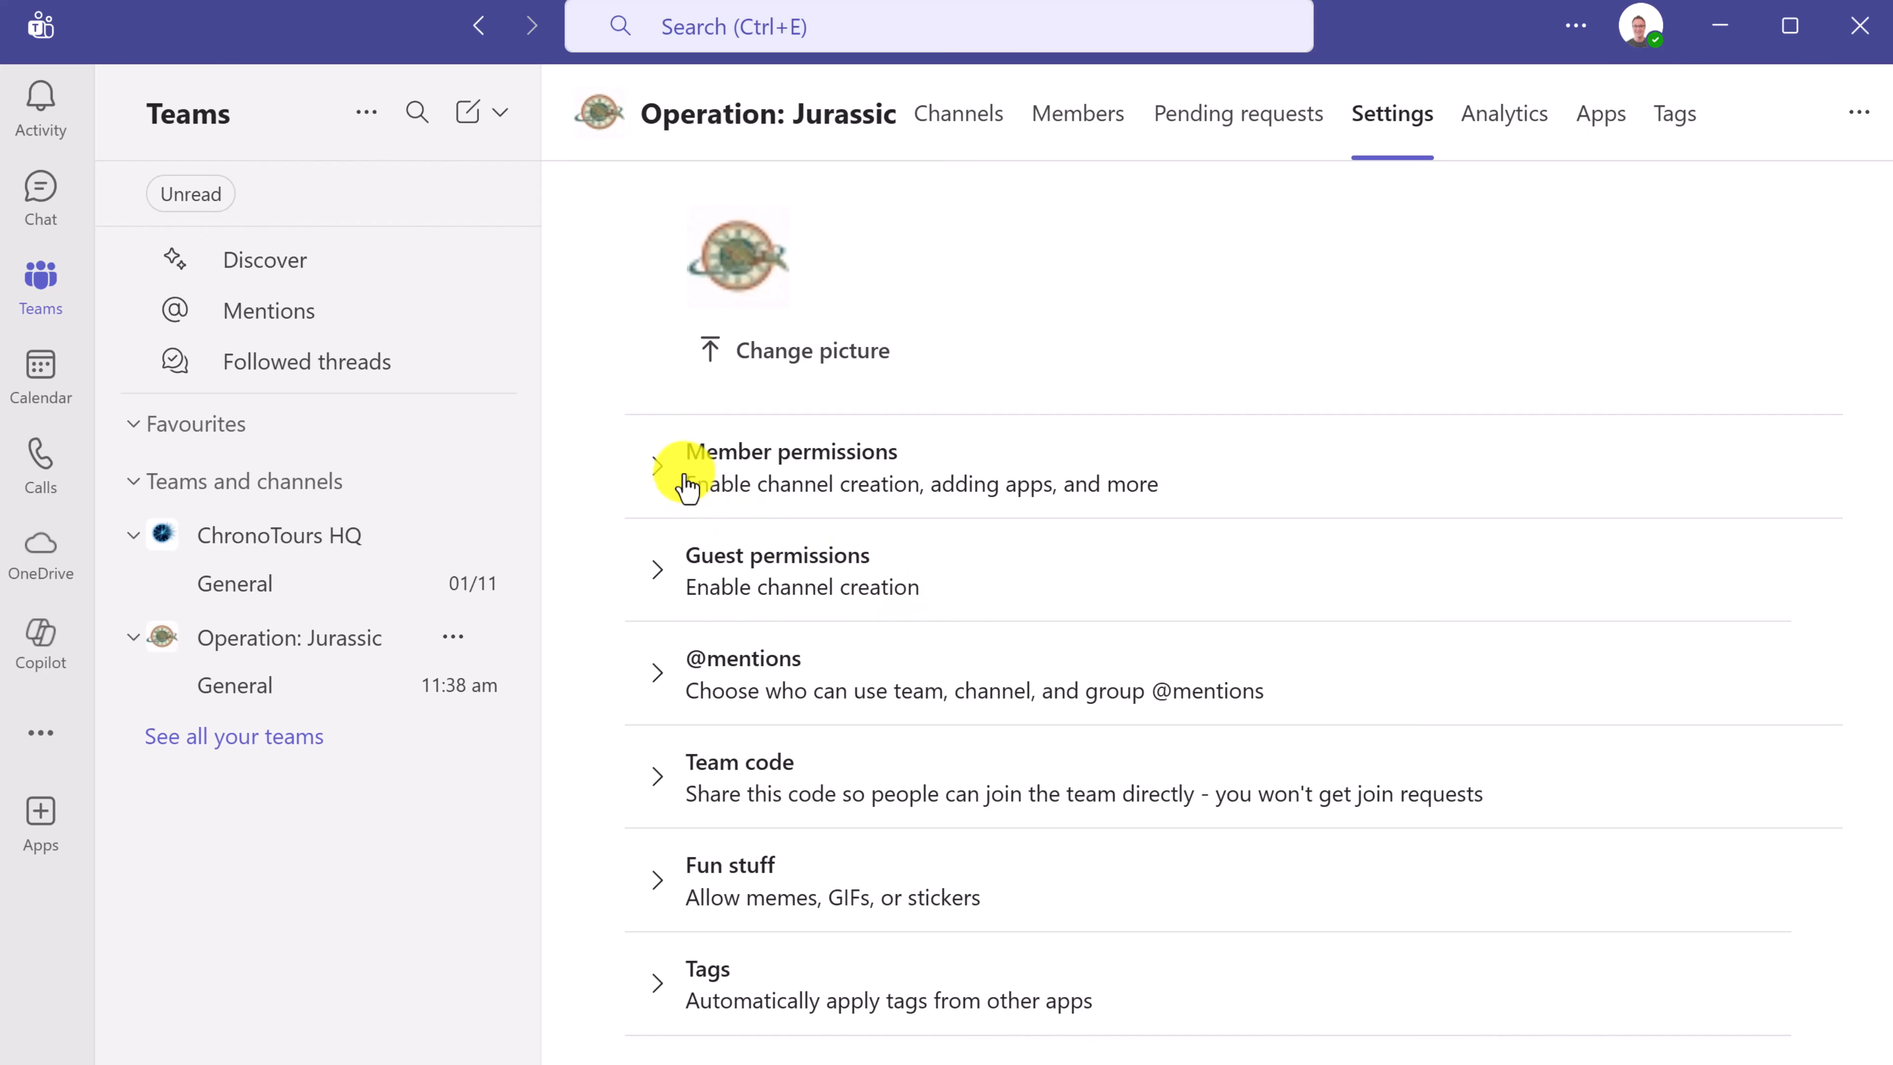
pyautogui.click(654, 471)
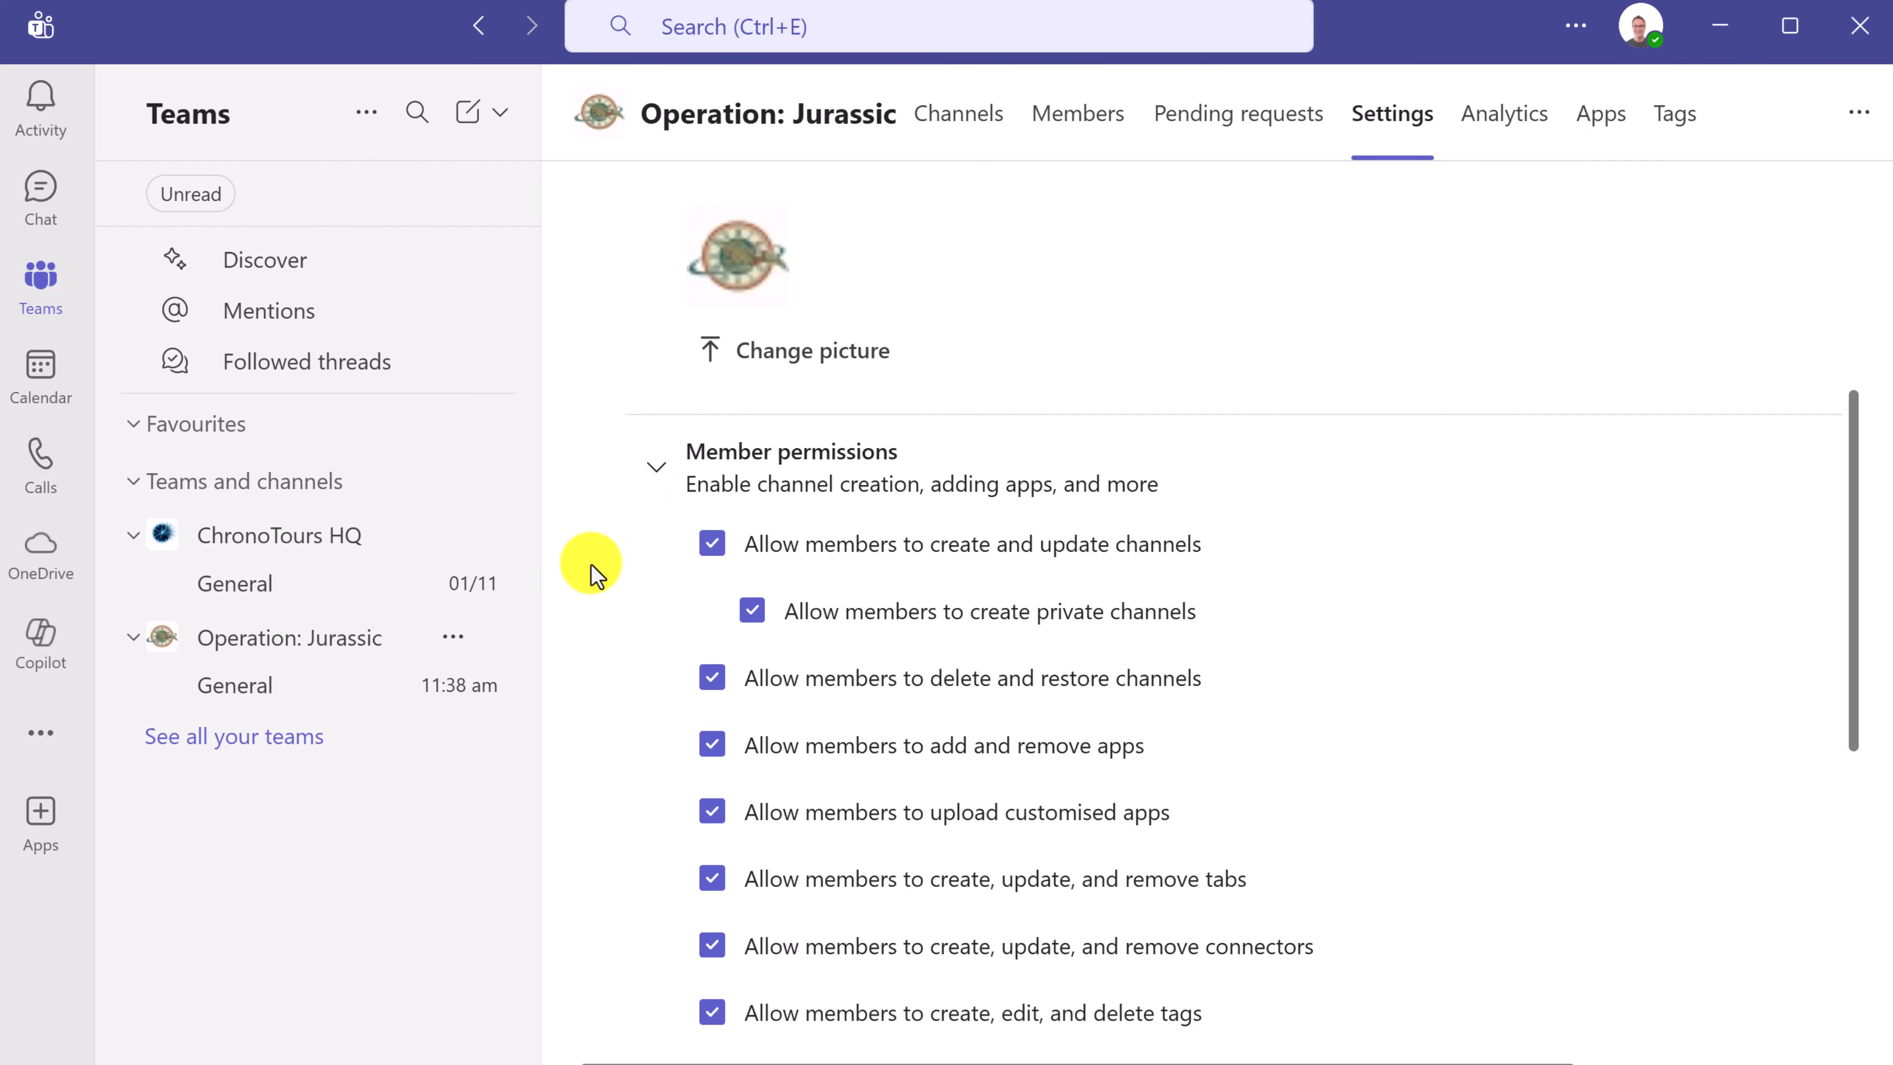
pyautogui.scroll(-3, 591, 565)
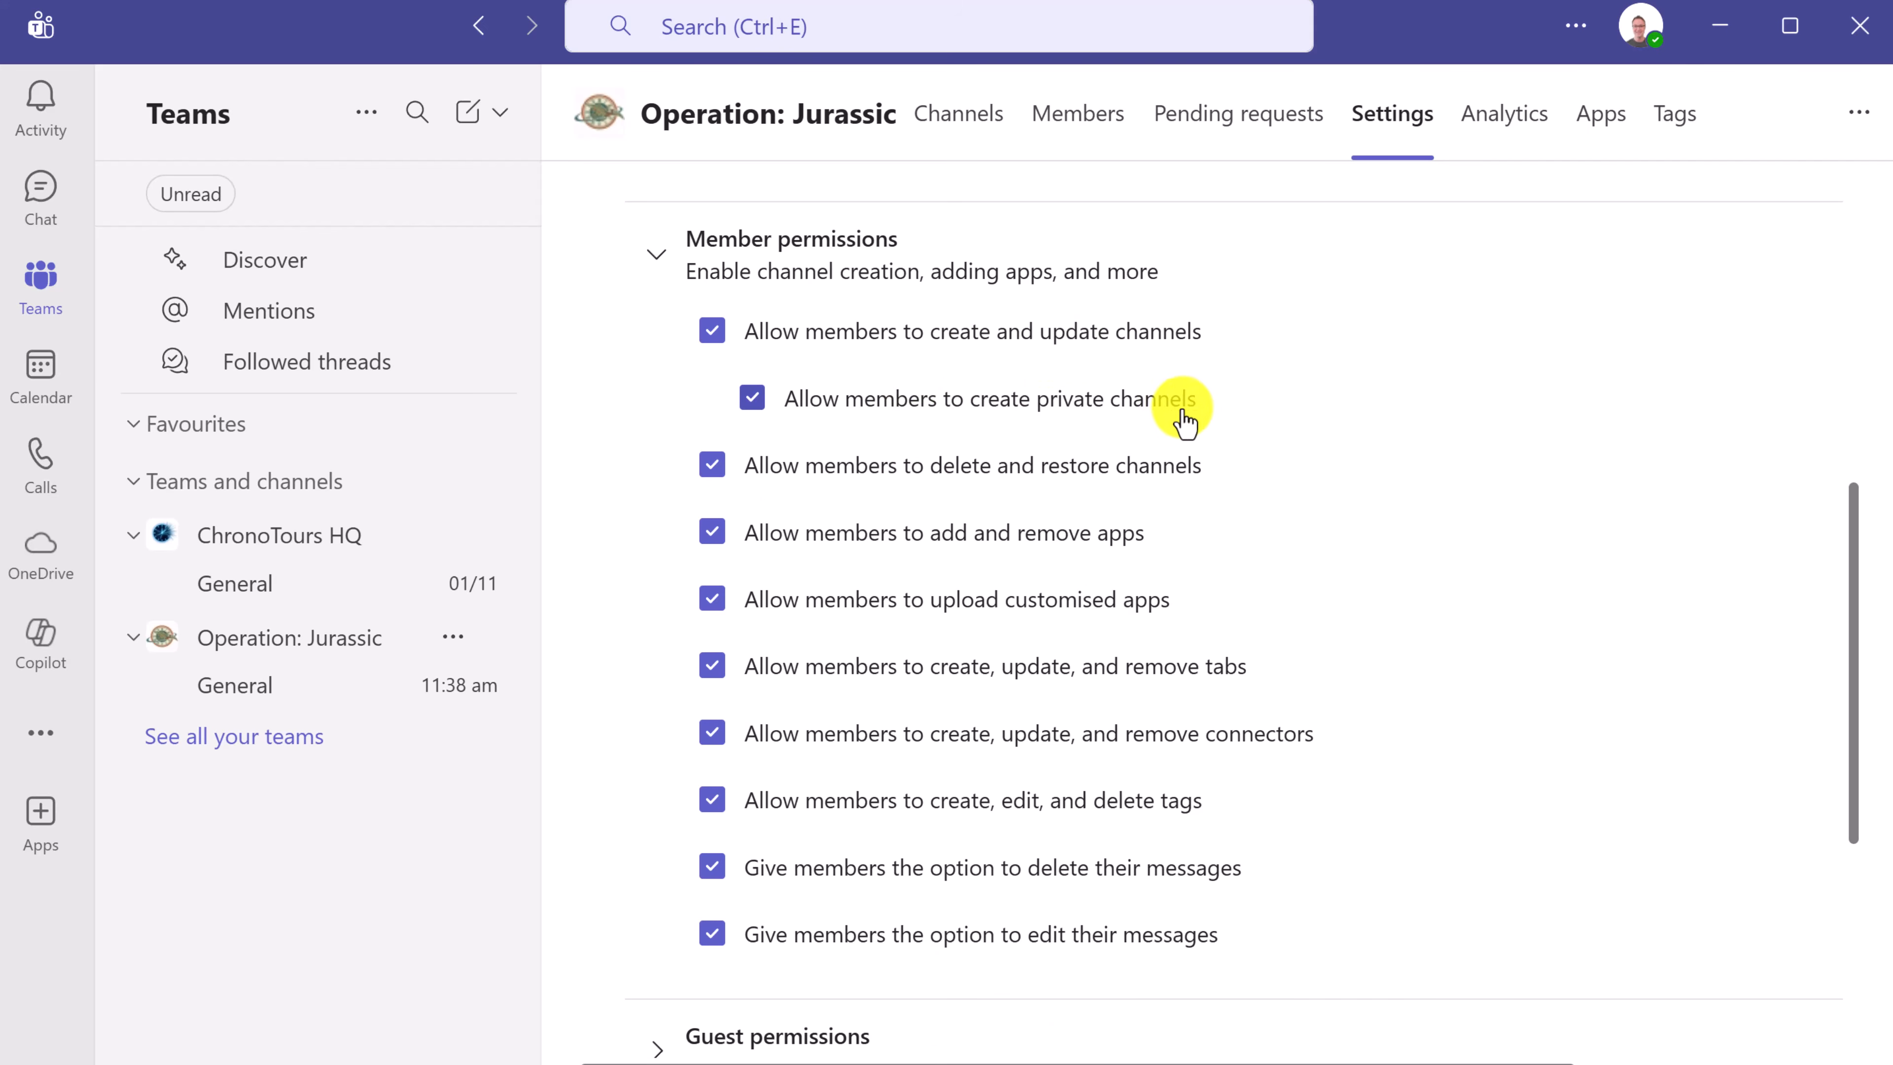
pyautogui.scroll(-2, 624, 571)
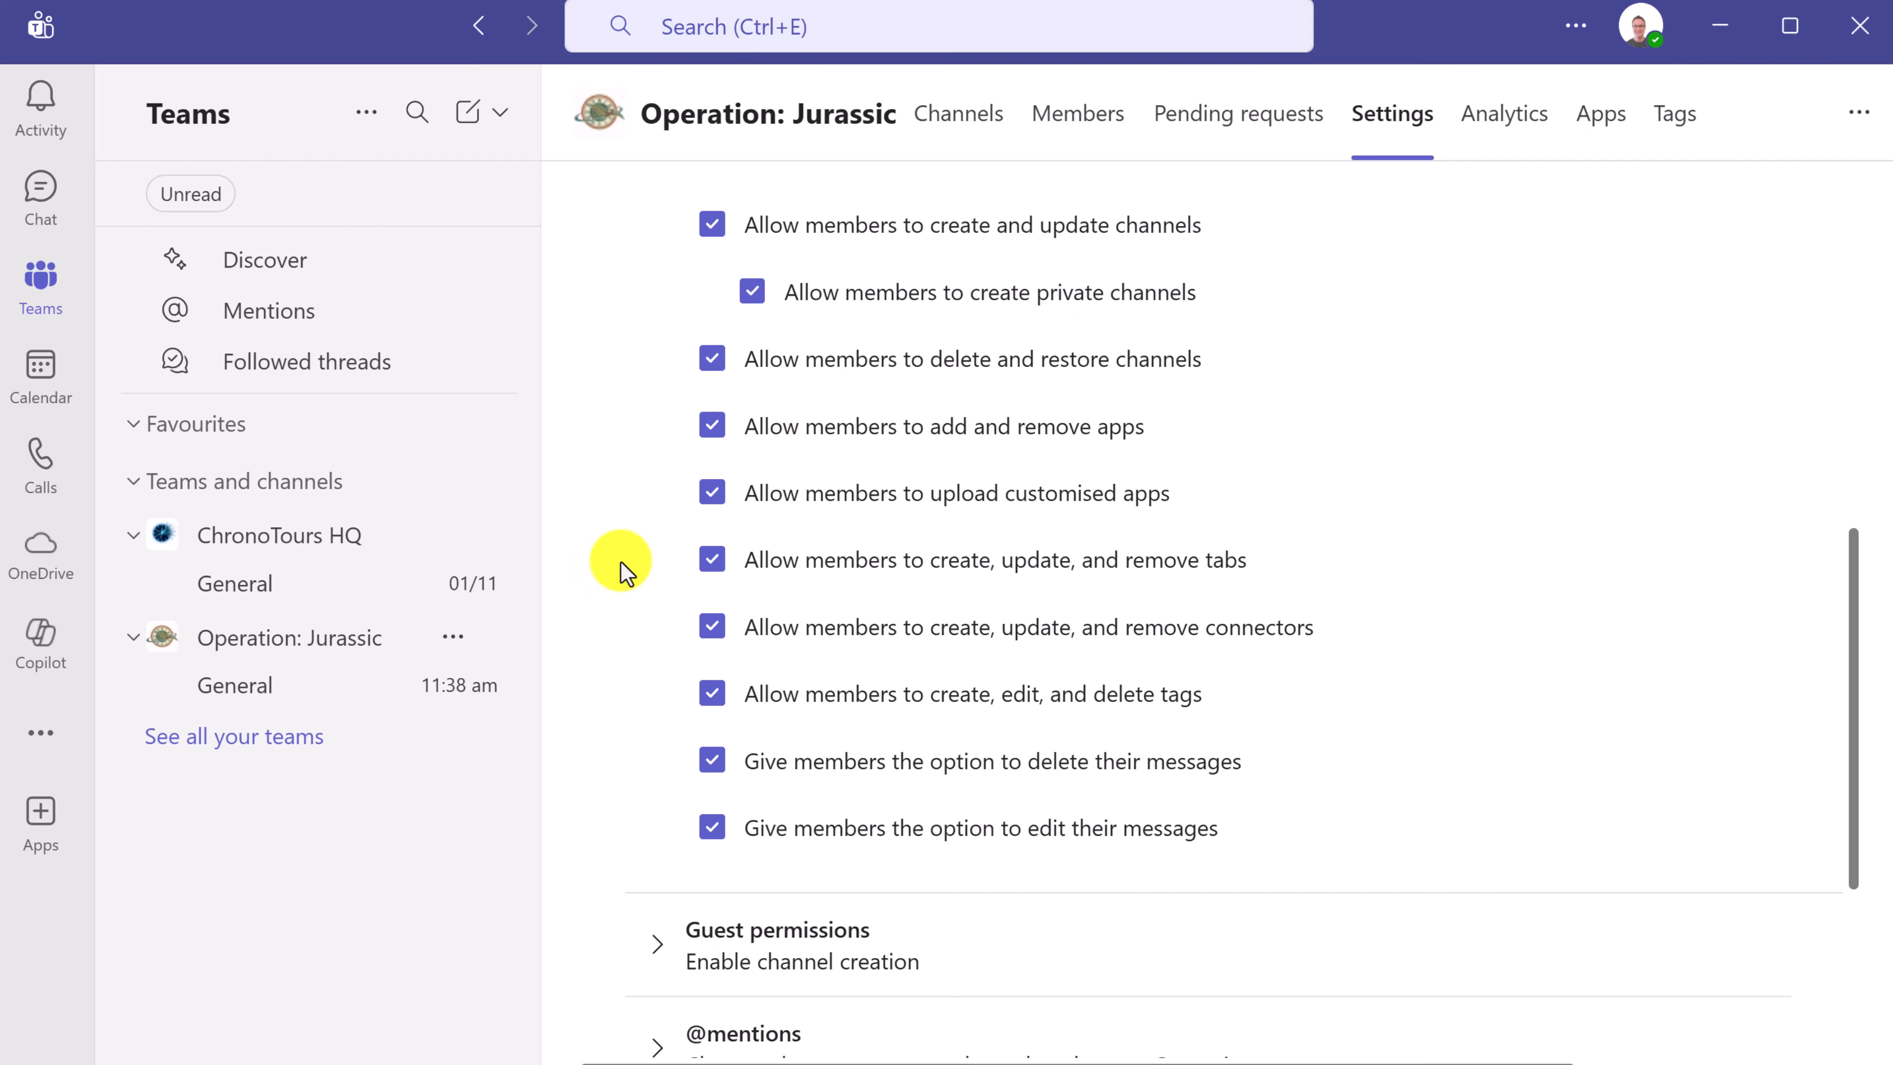
pyautogui.scroll(-3, 625, 570)
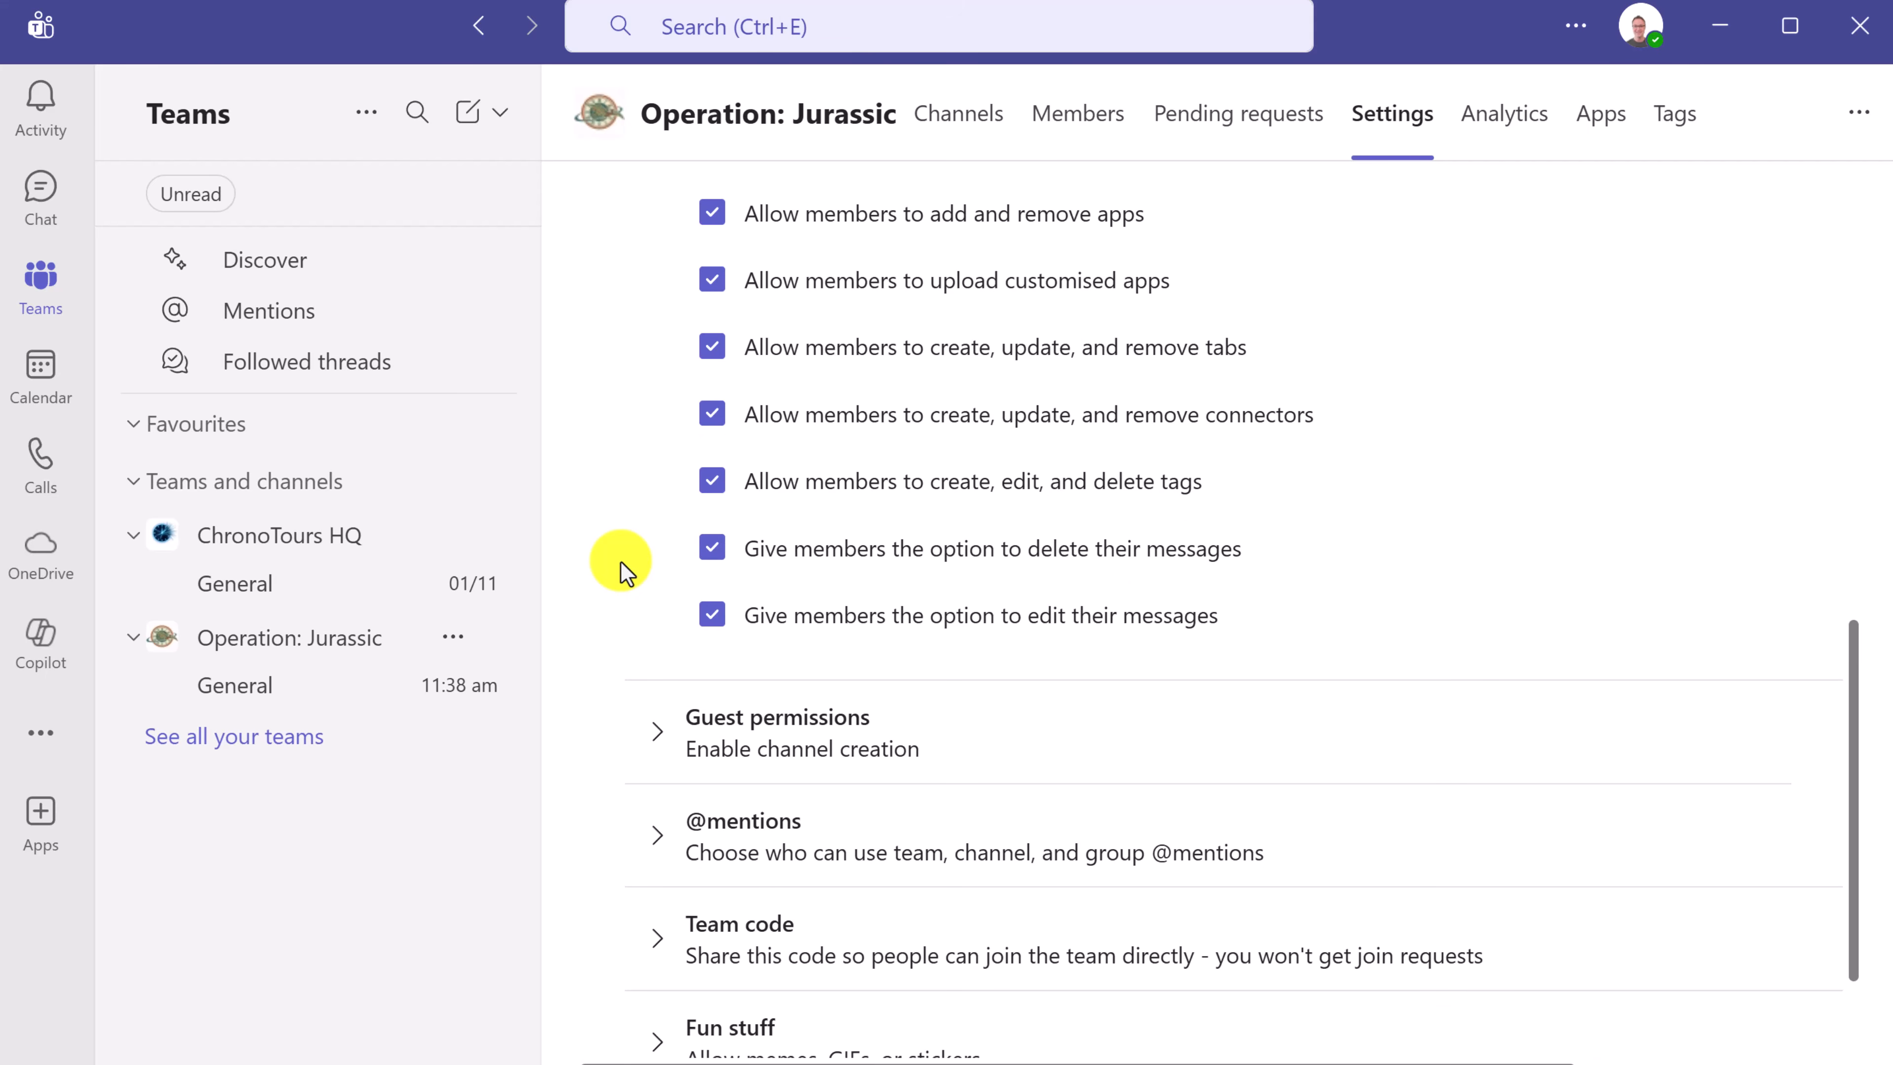
pyautogui.scroll(-2, 632, 596)
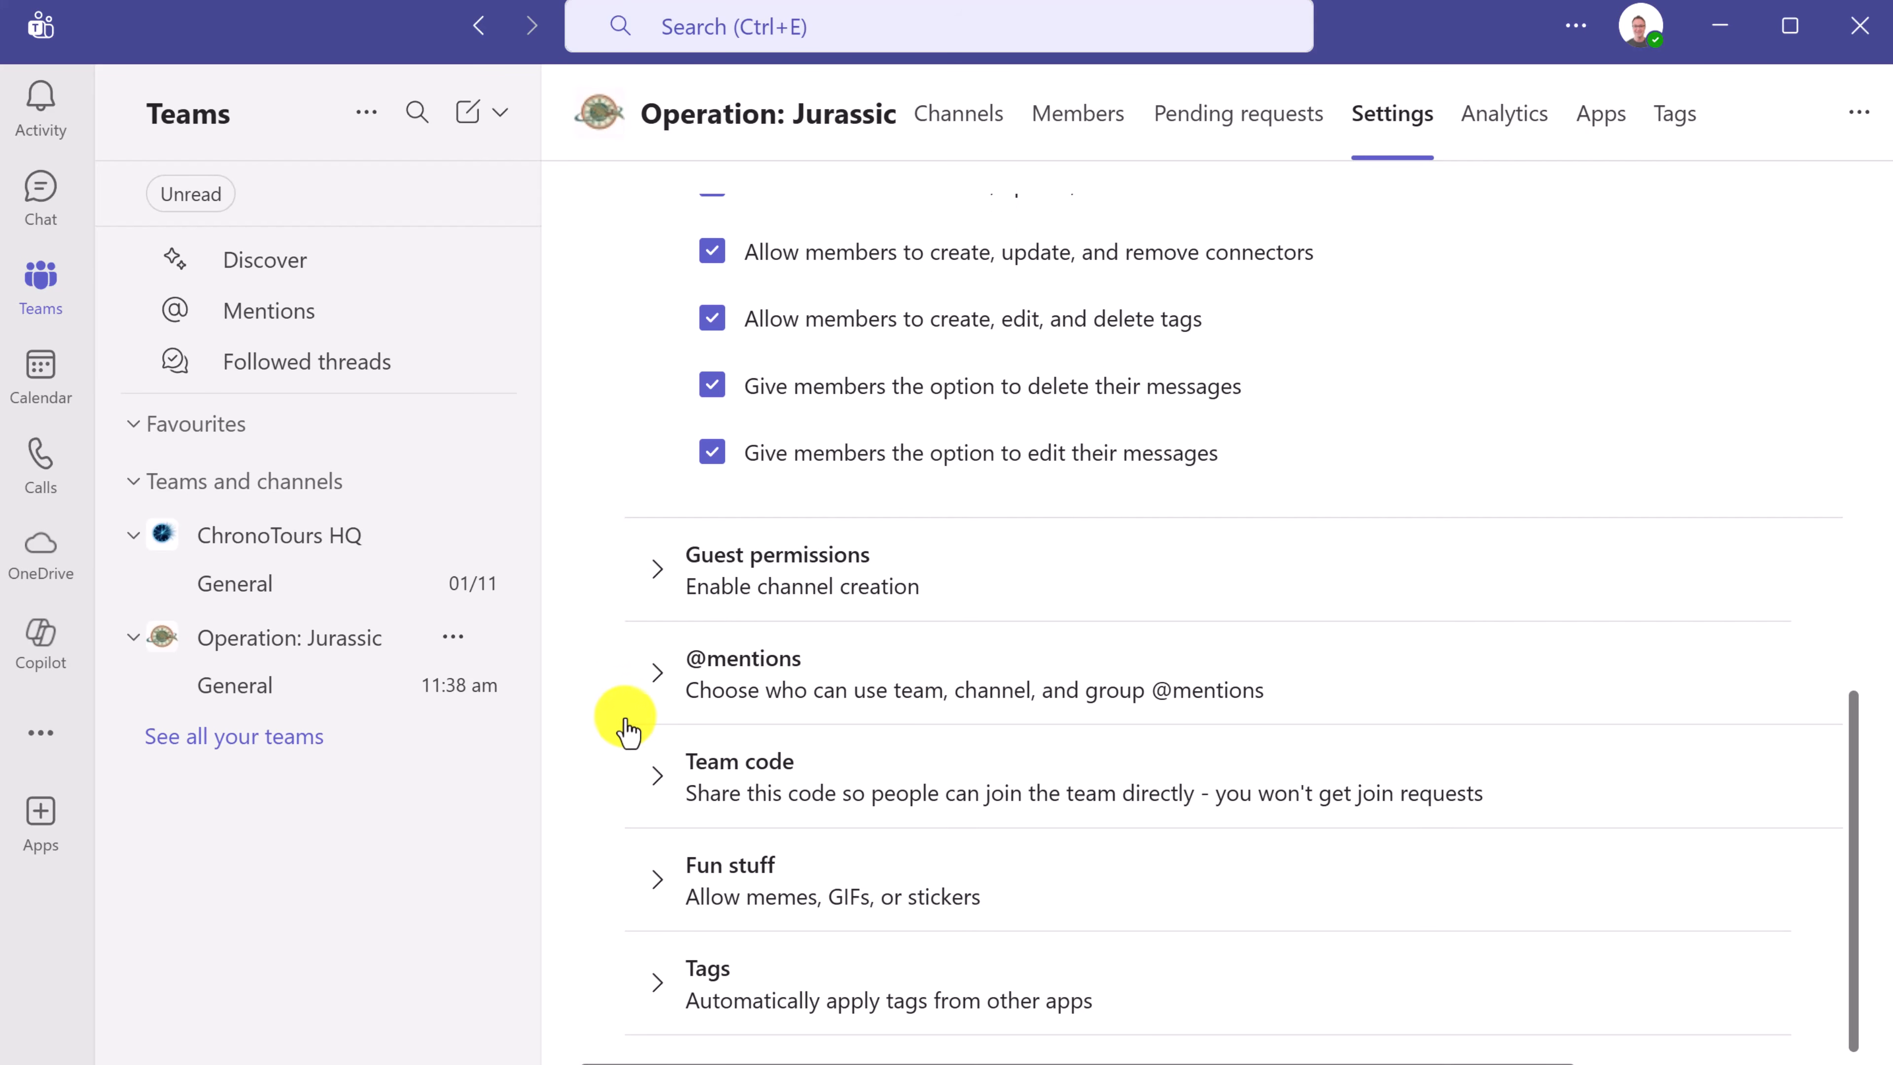
# - Open the General channel of Operation: Jurassic, view its editable name and layout options, and cancel without changes
pyautogui.click(243, 701)
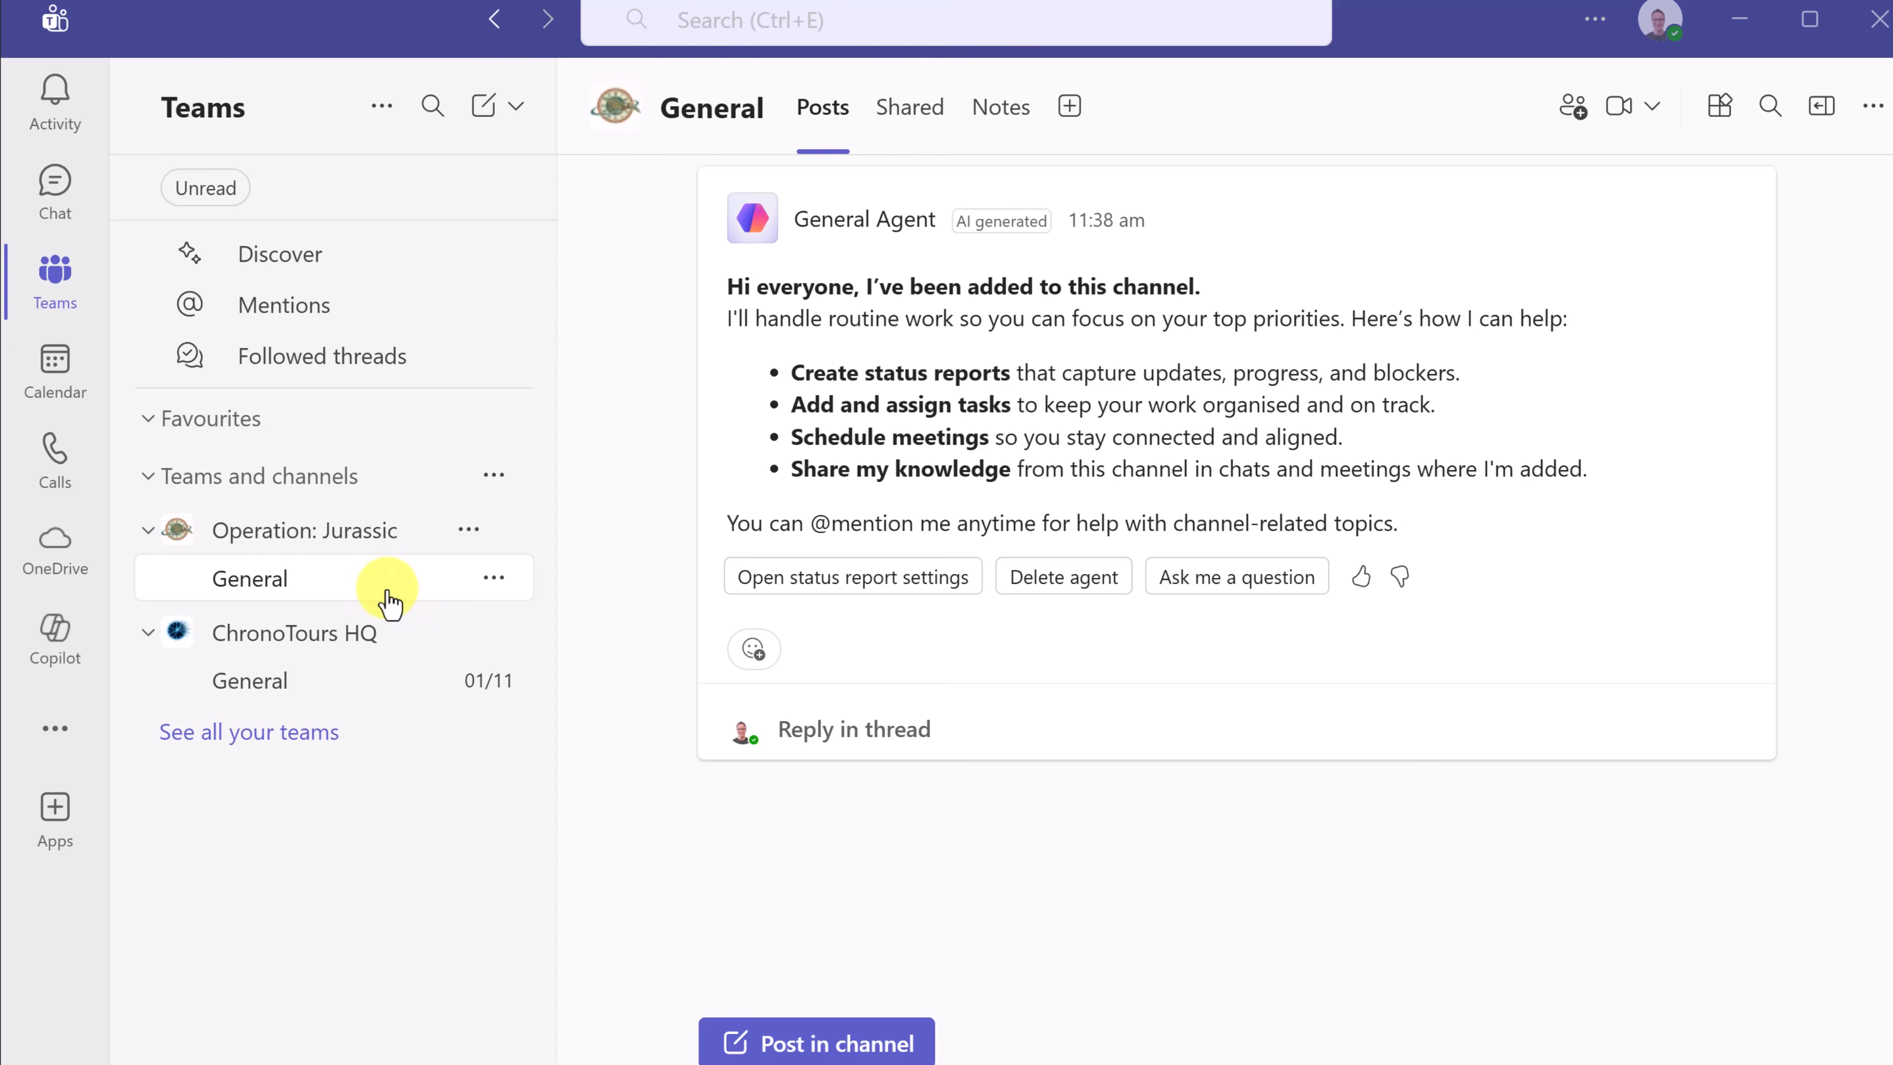
pyautogui.click(494, 579)
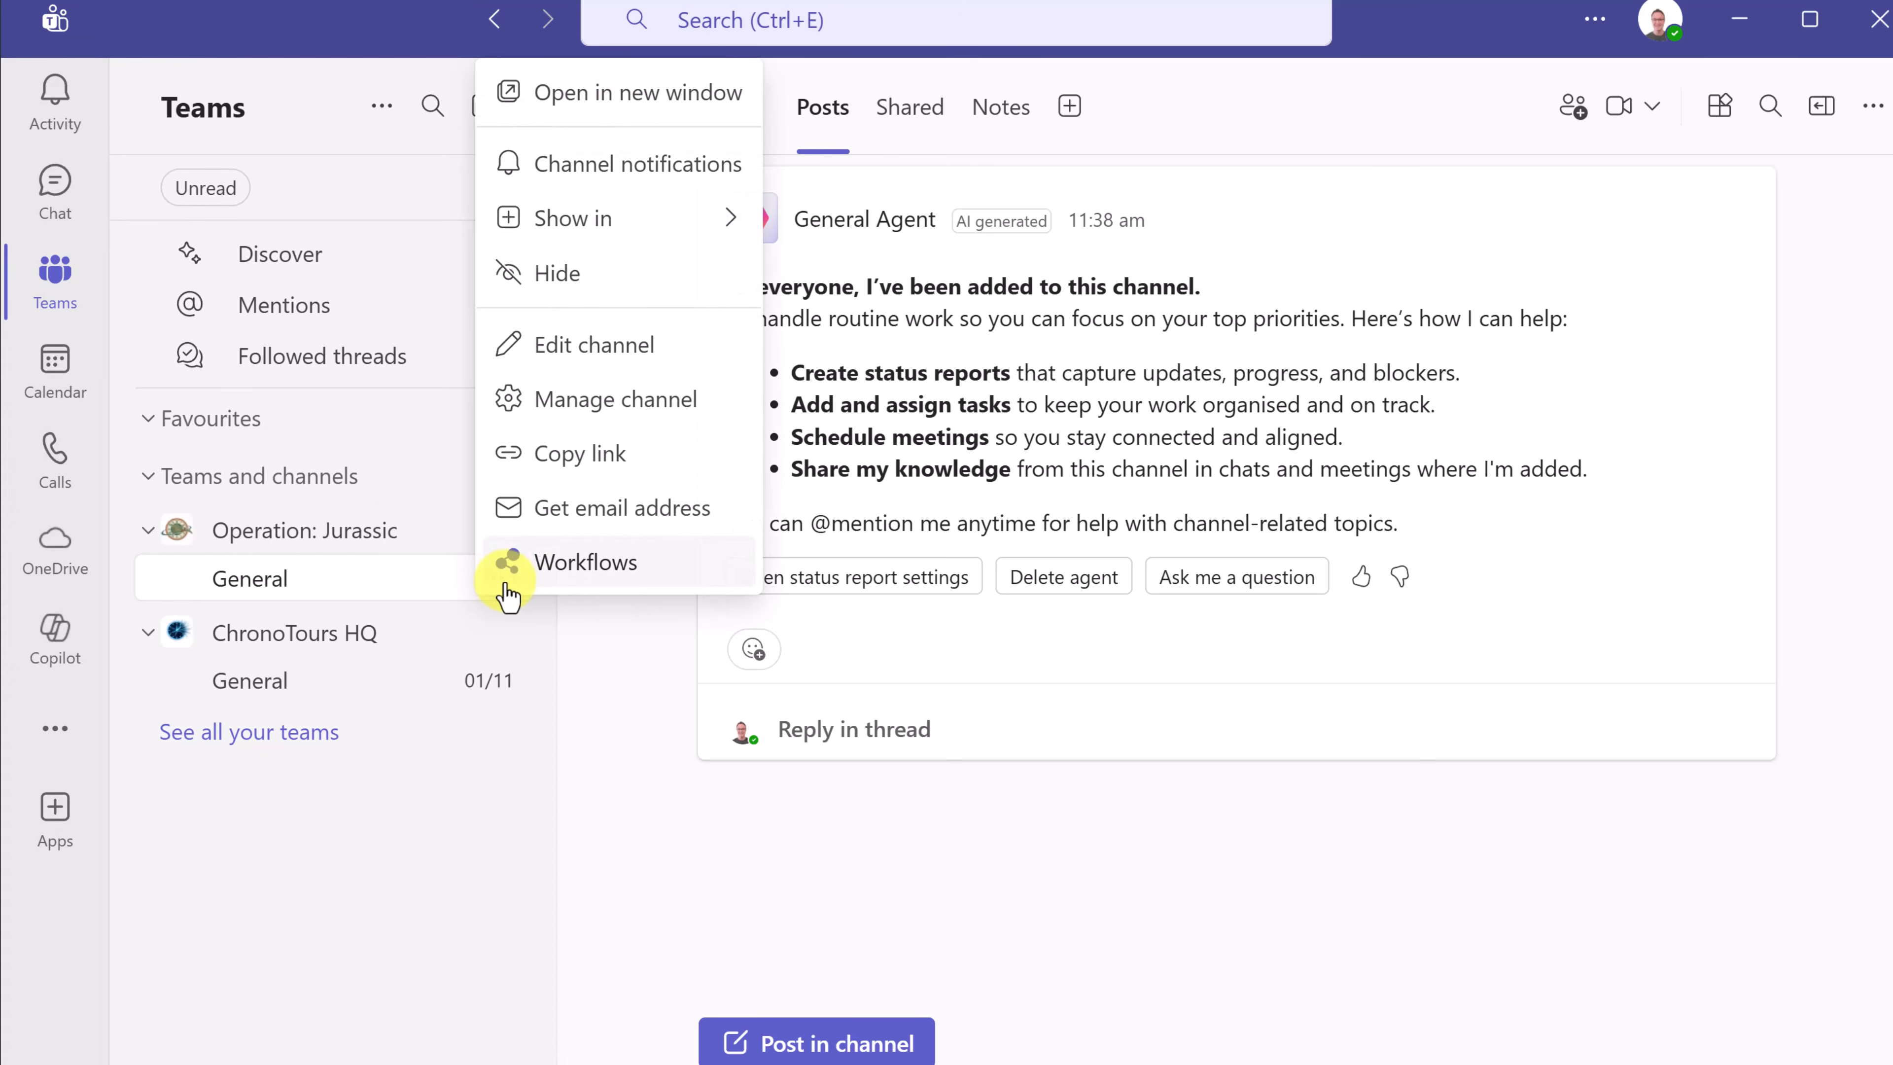
pyautogui.click(649, 349)
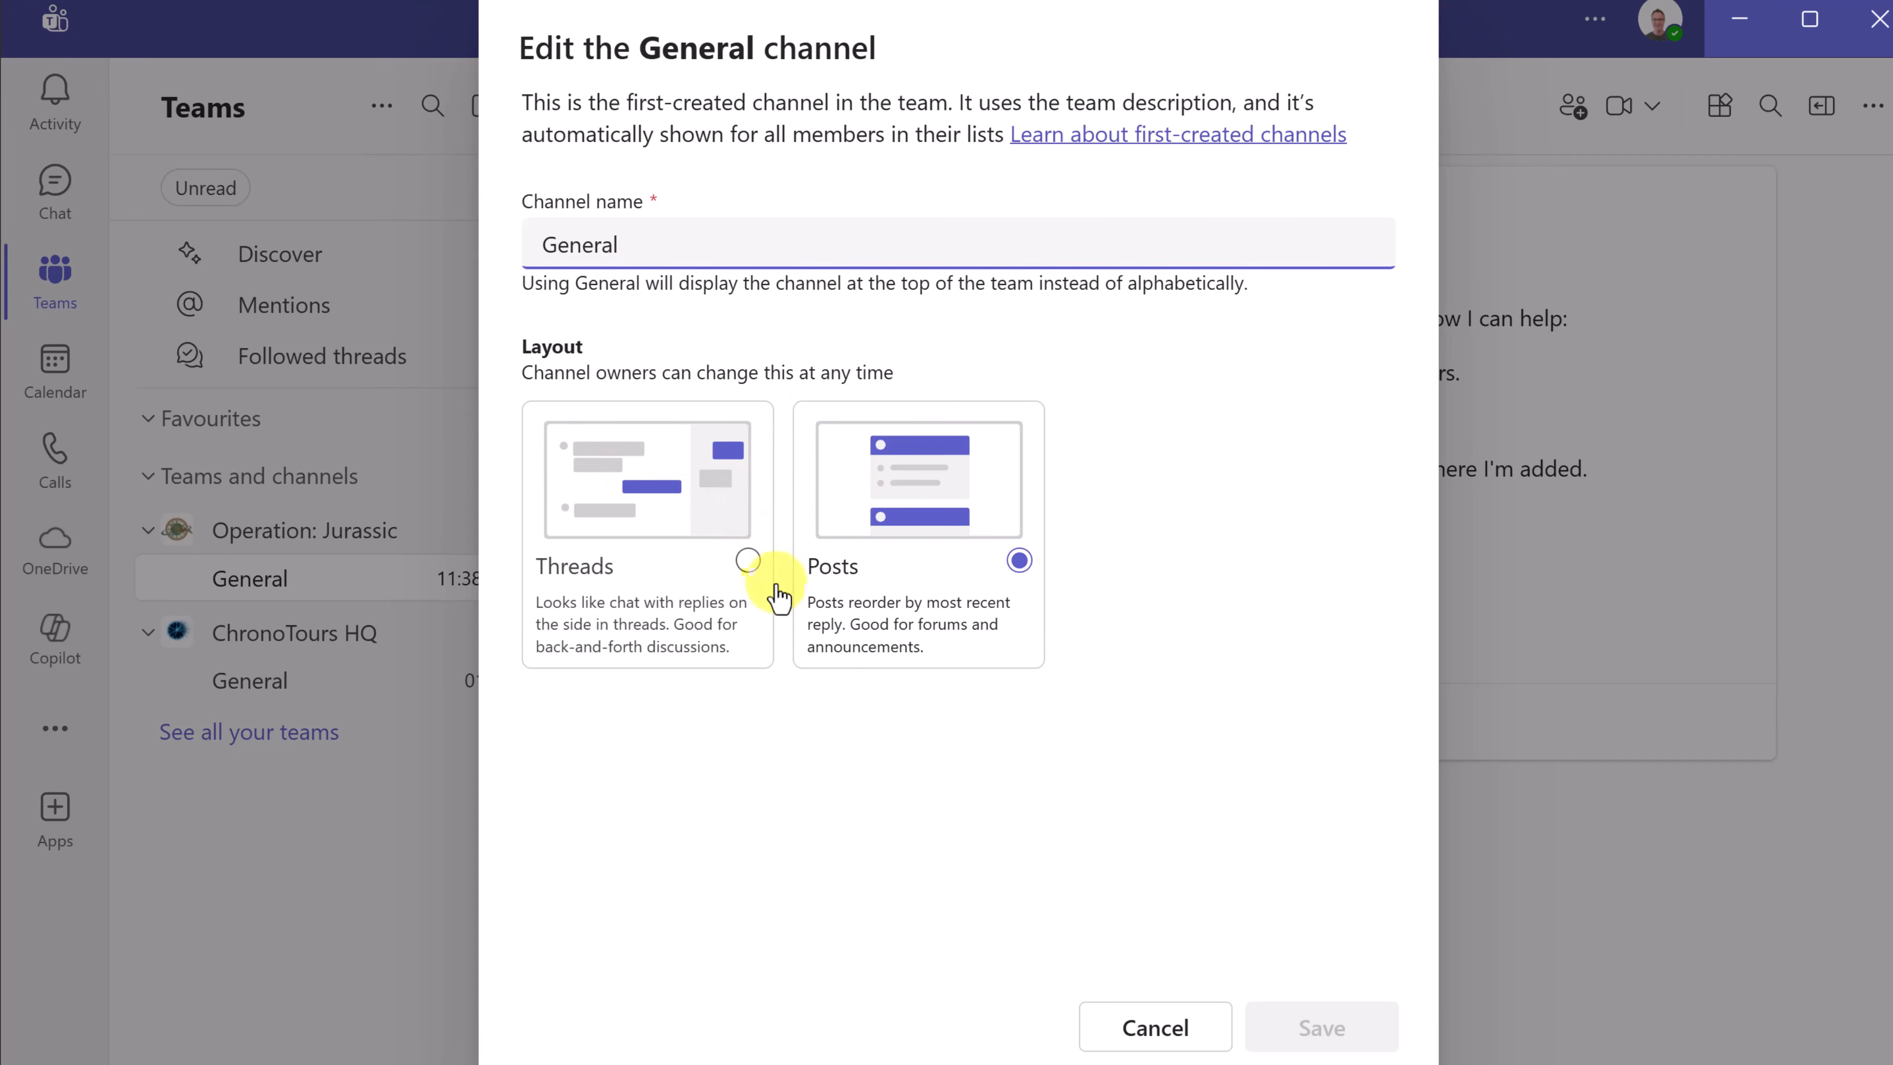
pyautogui.click(1169, 1028)
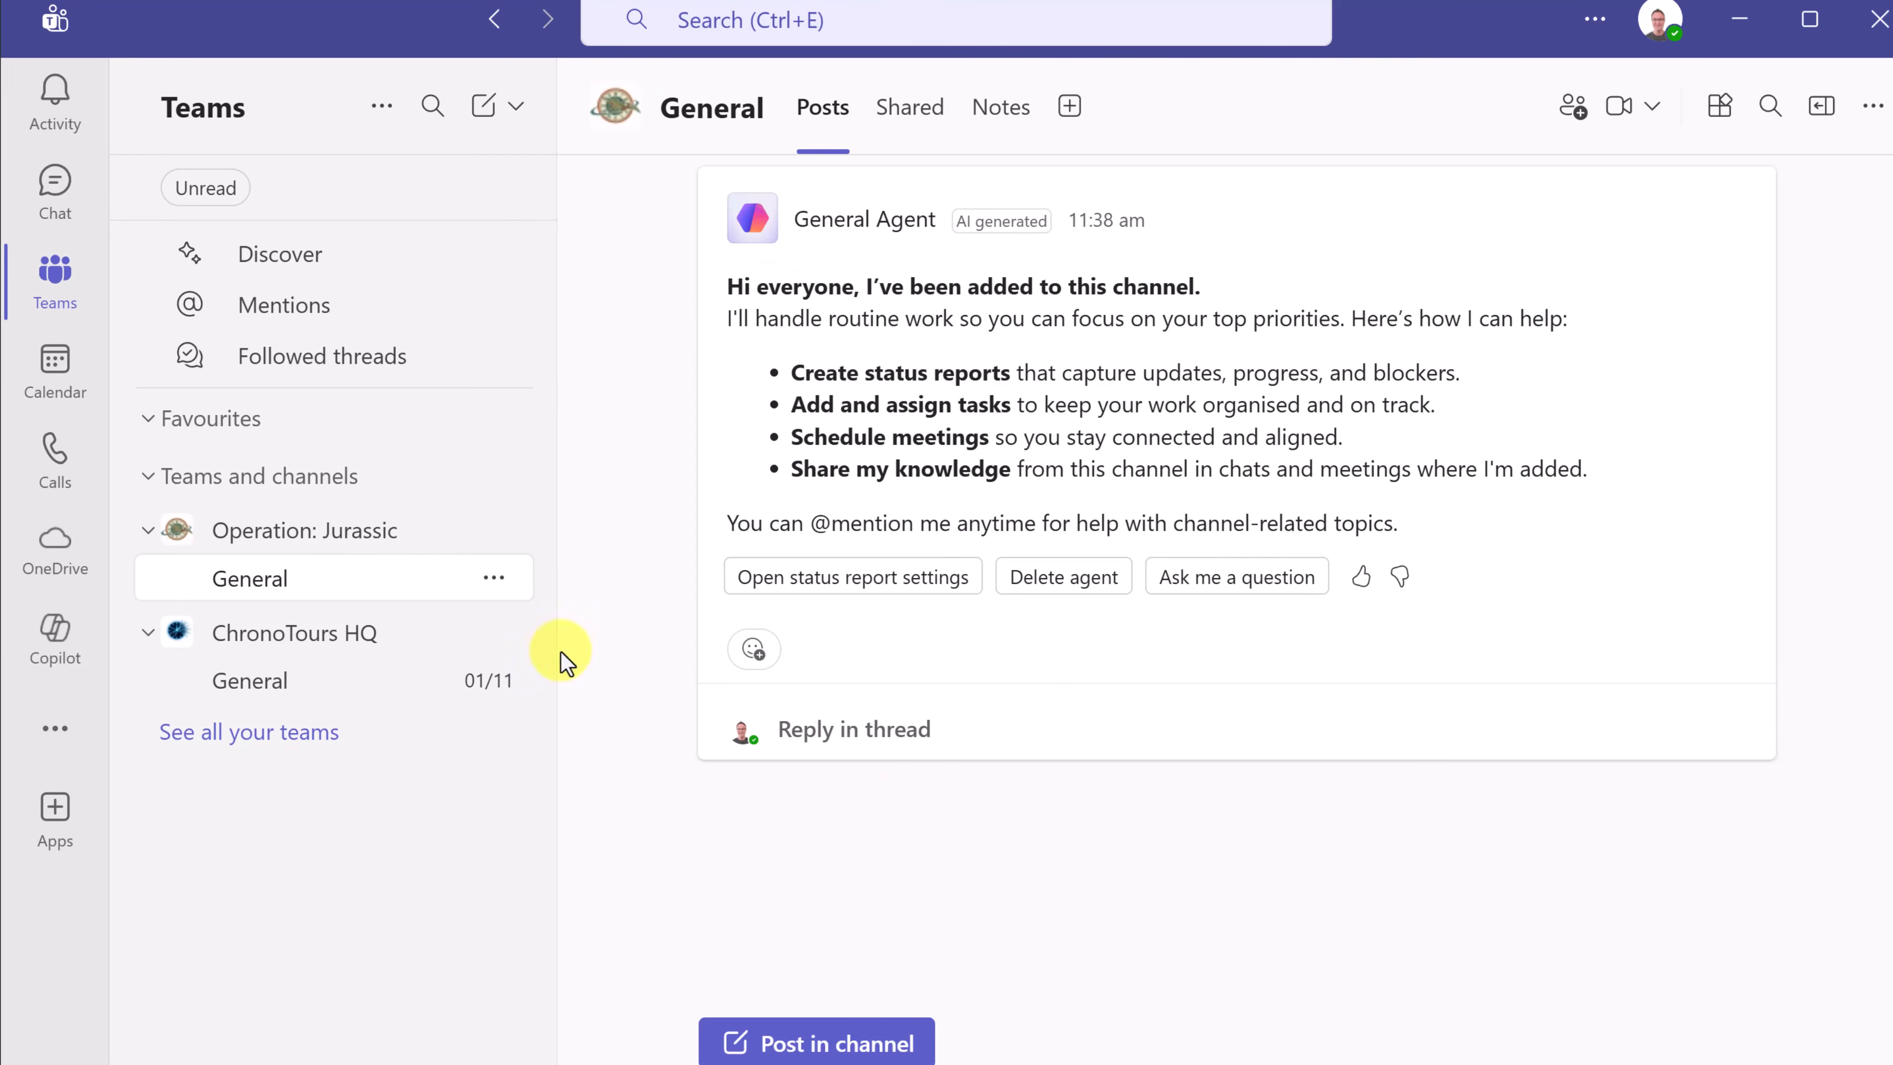
# - Open the management settings of the Operation: Jurassic General channel and view its details, moderation and connector options
pyautogui.click(496, 580)
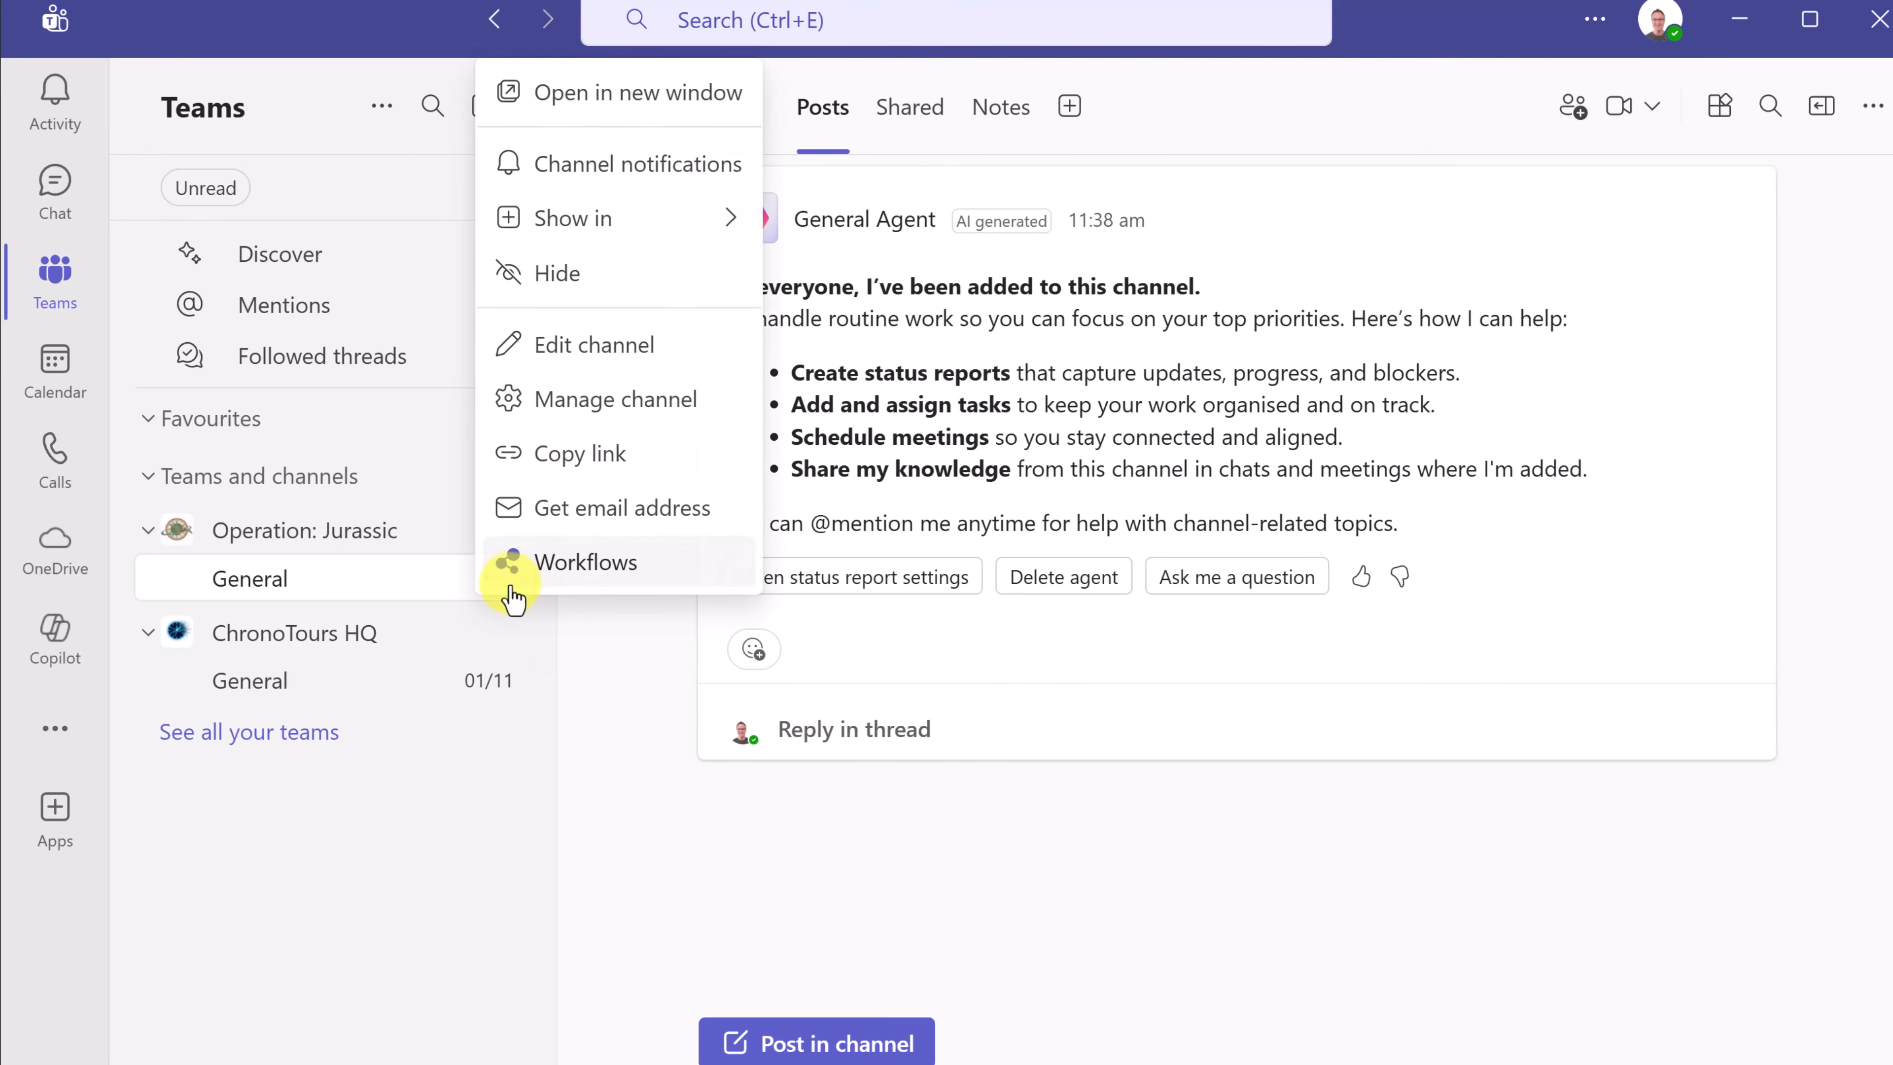
pyautogui.click(627, 425)
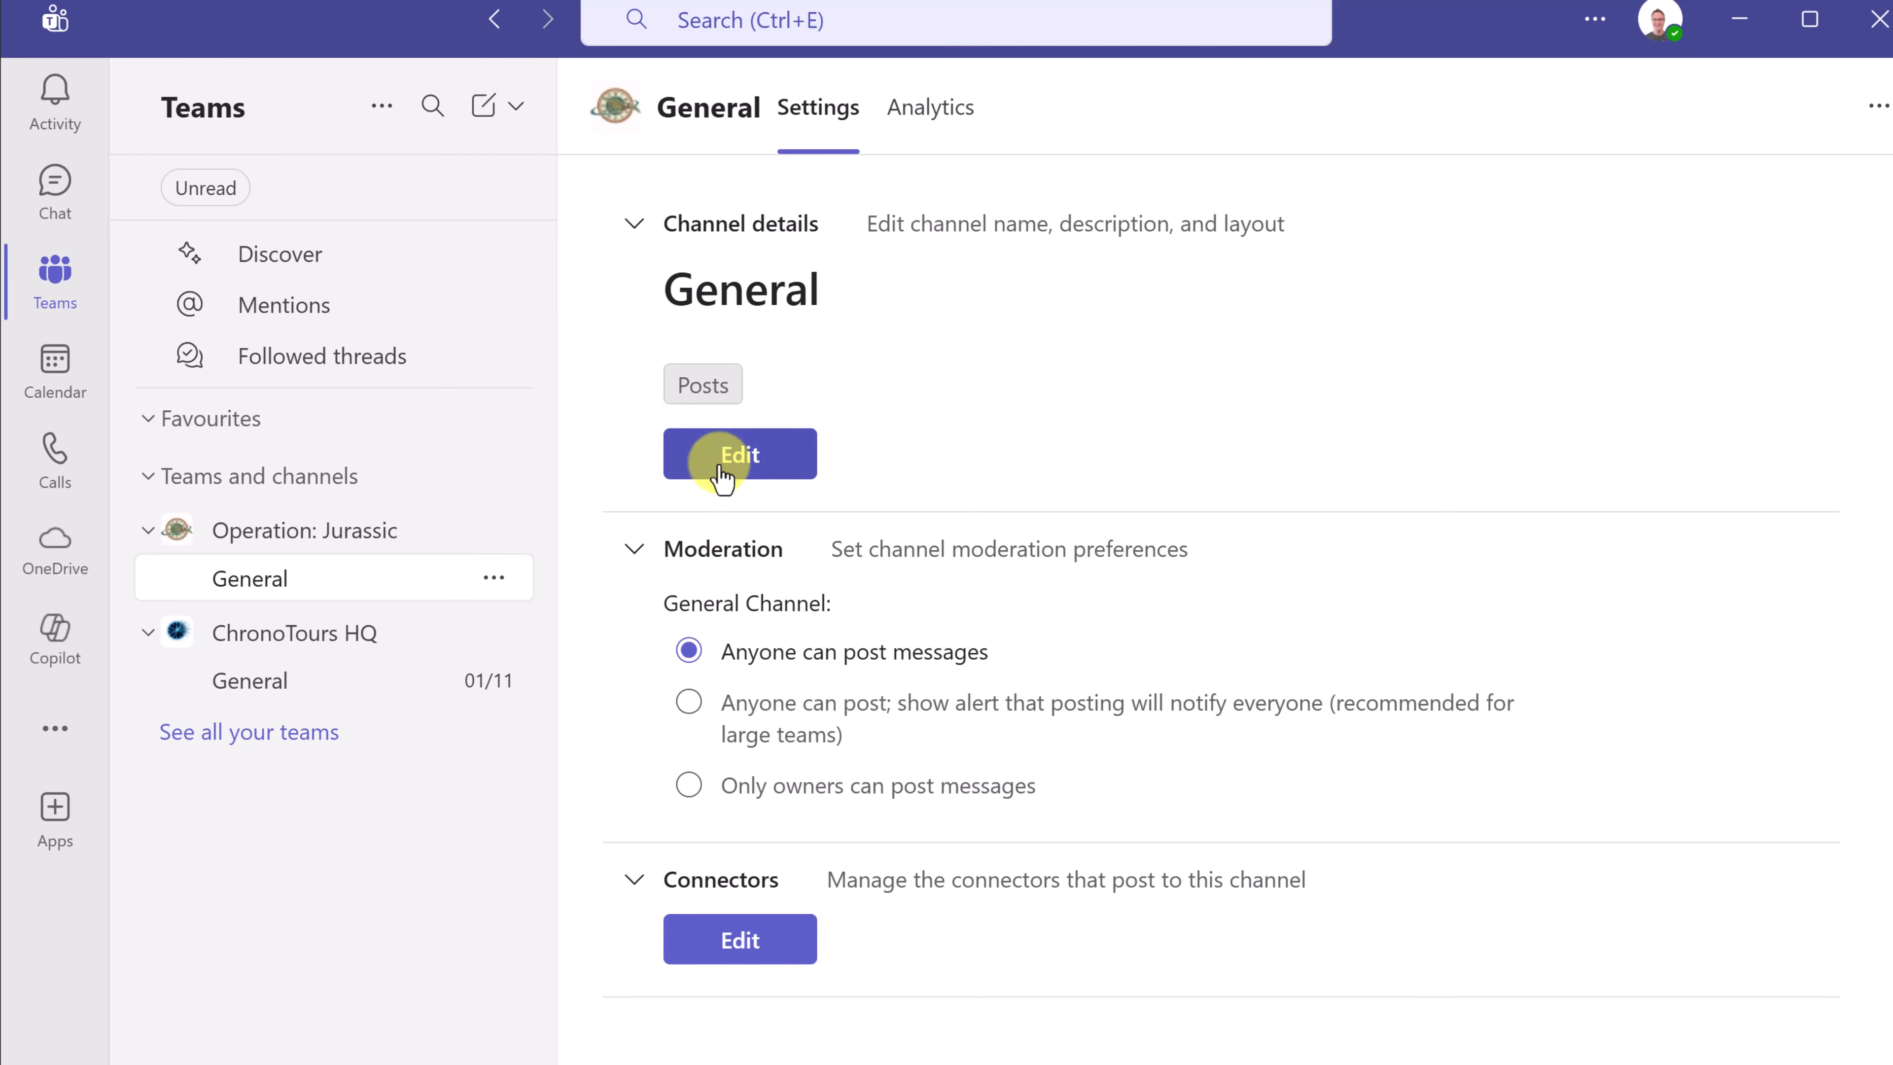
pyautogui.click(732, 464)
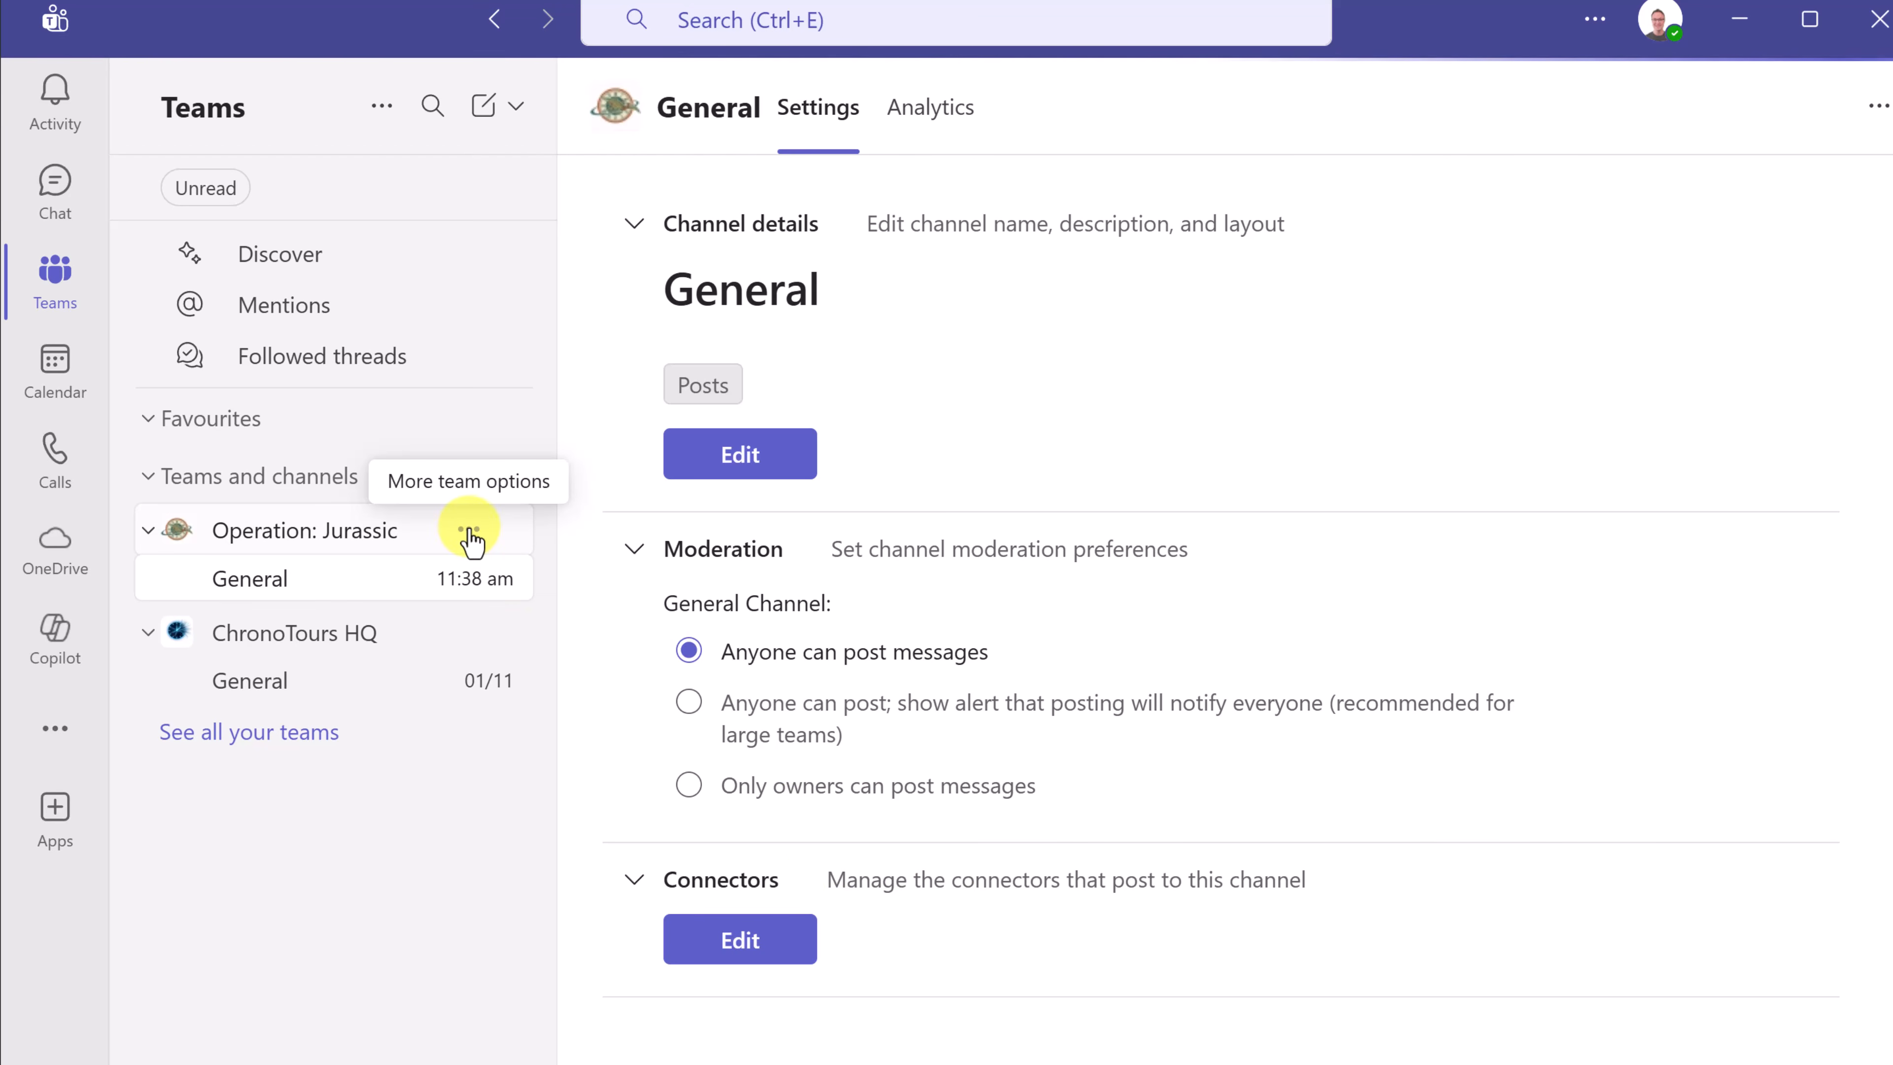
# - Create a standard channel named Safety Protocols in Operation: Jurassic, with the Threads layout and recommended for people's channel lists
pyautogui.click(469, 531)
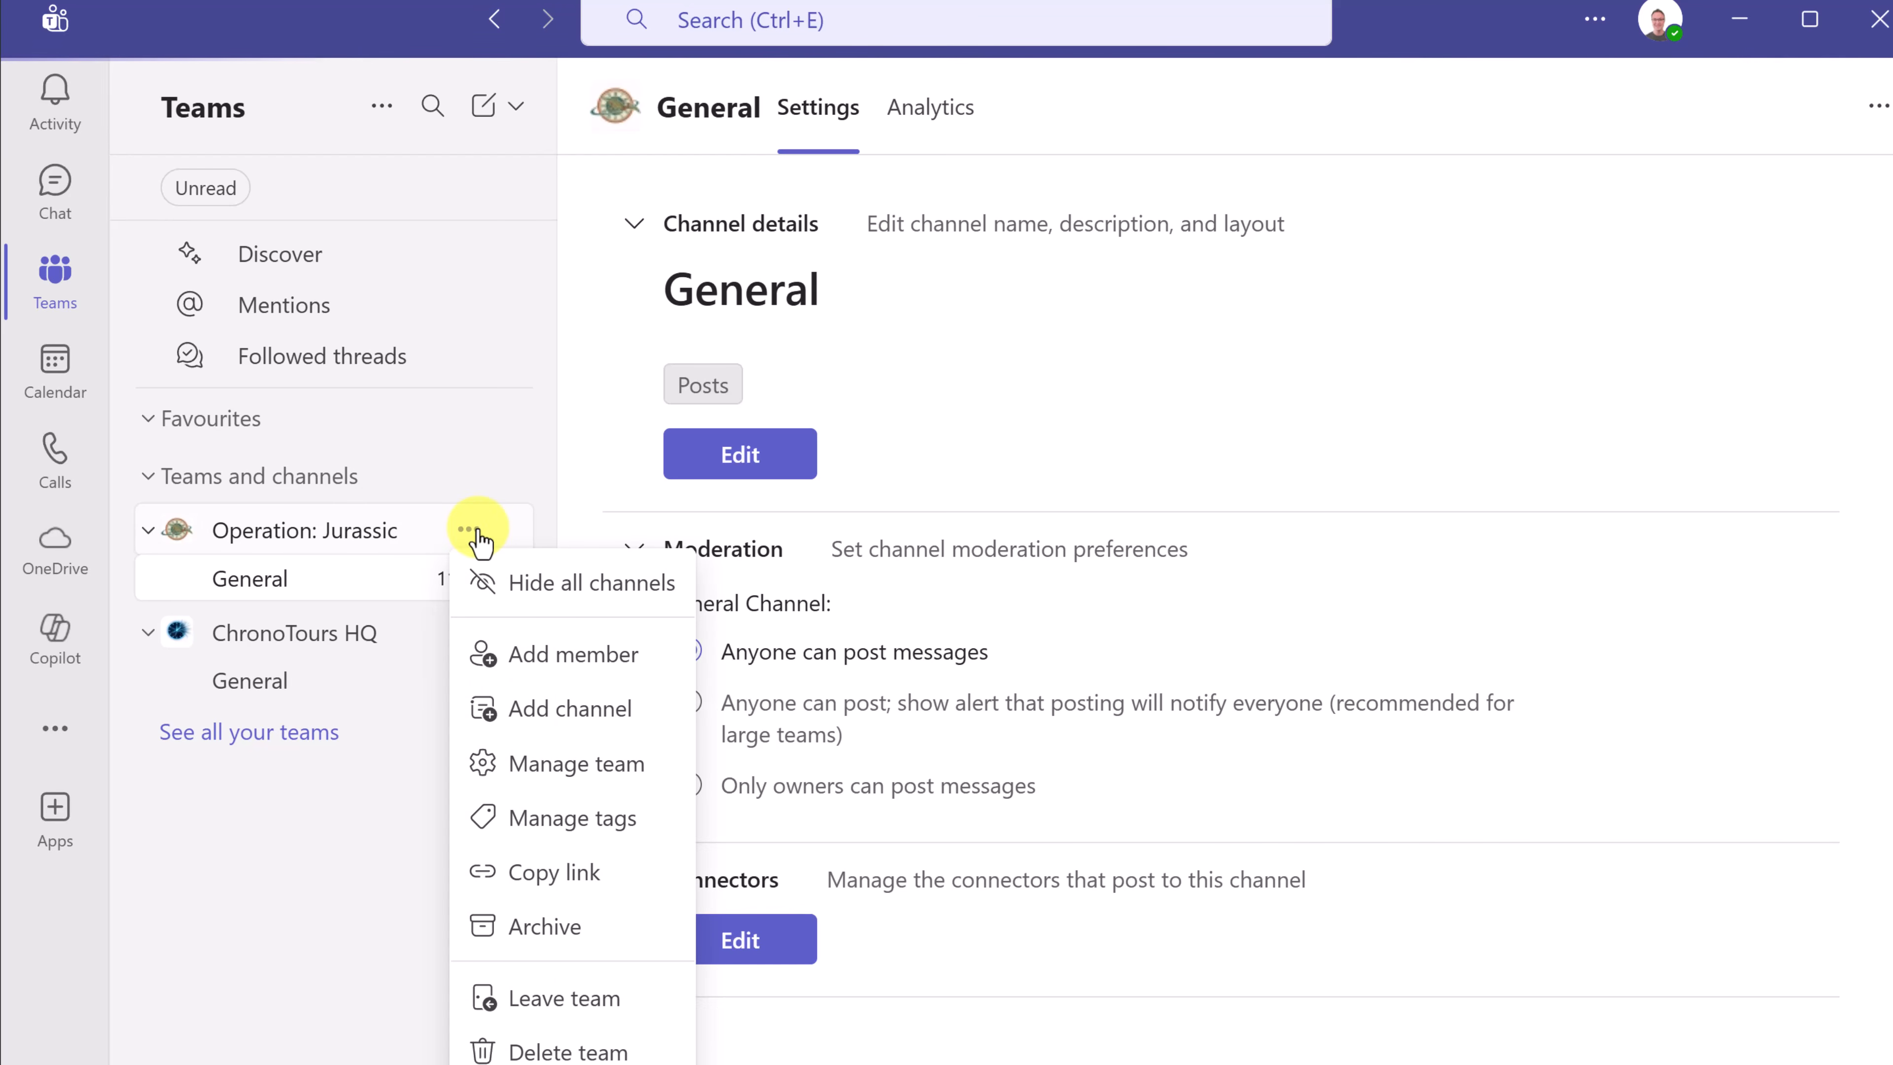
pyautogui.click(316, 582)
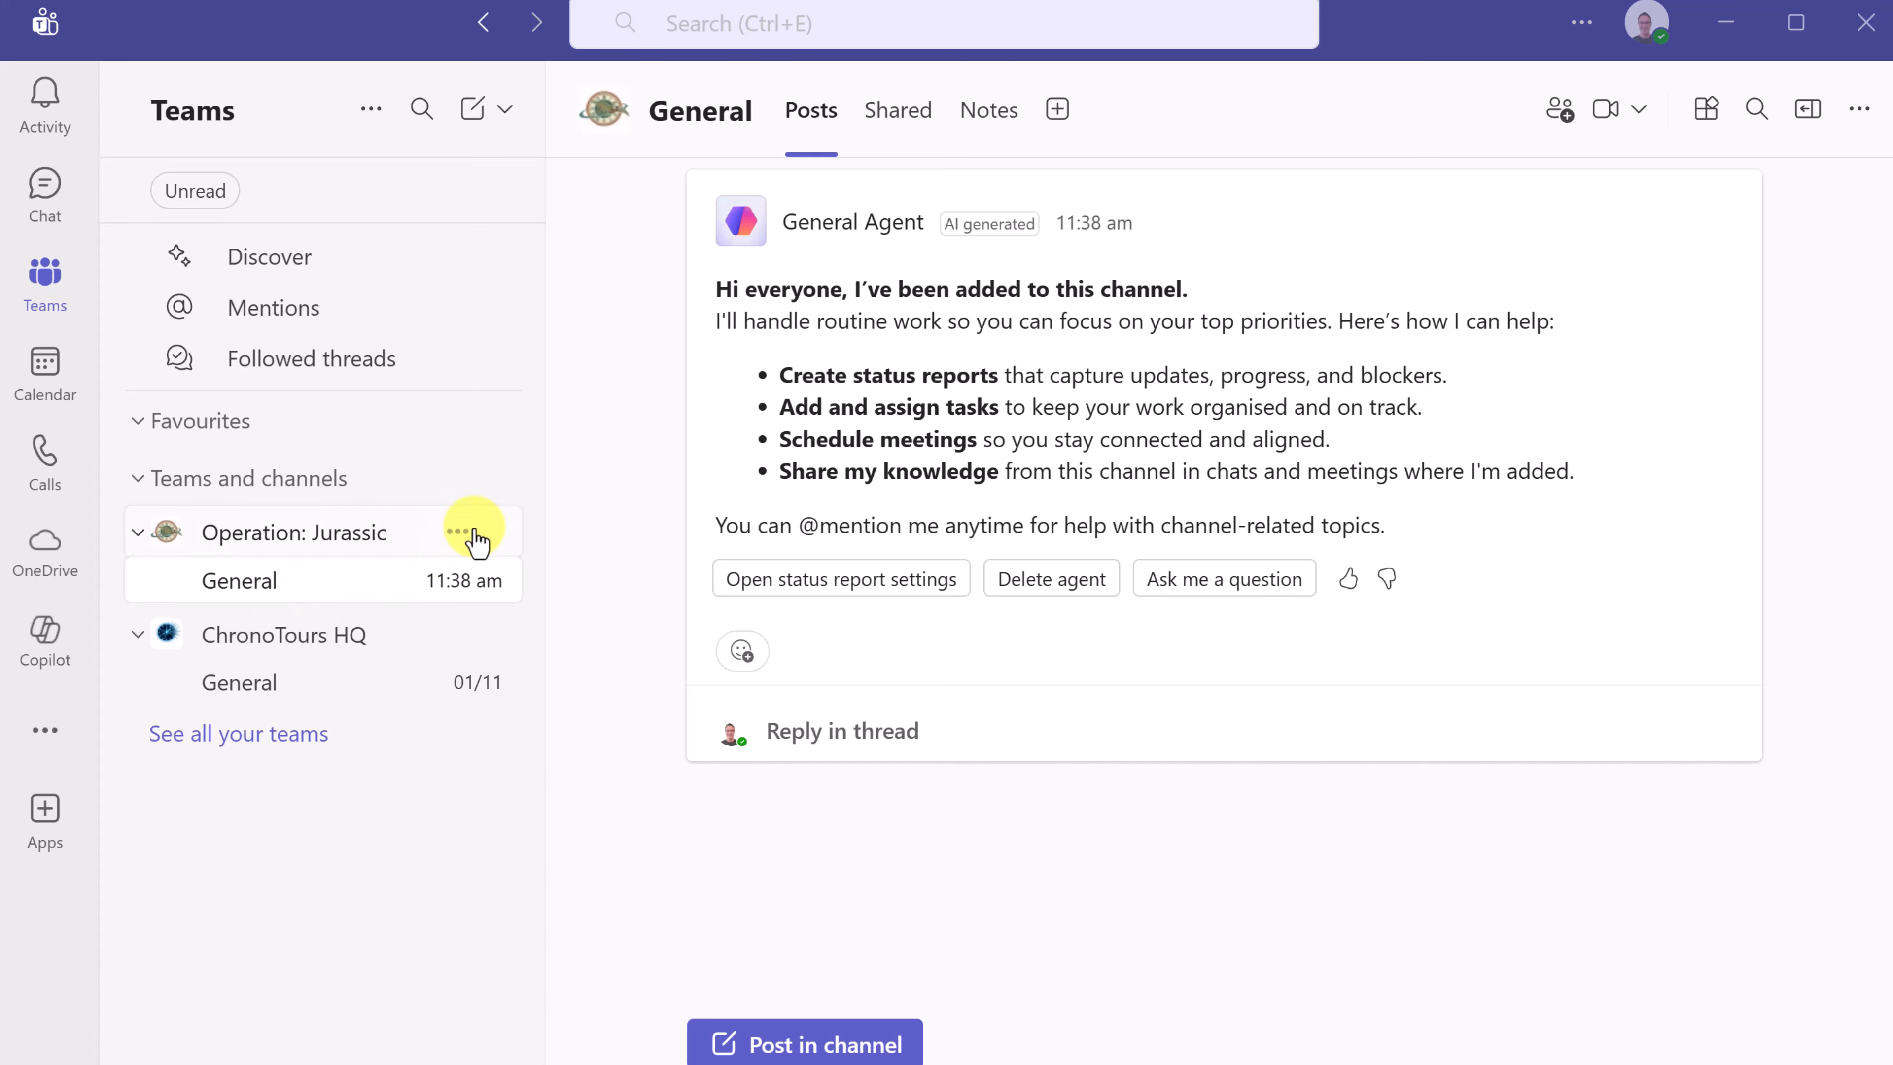
pyautogui.click(460, 539)
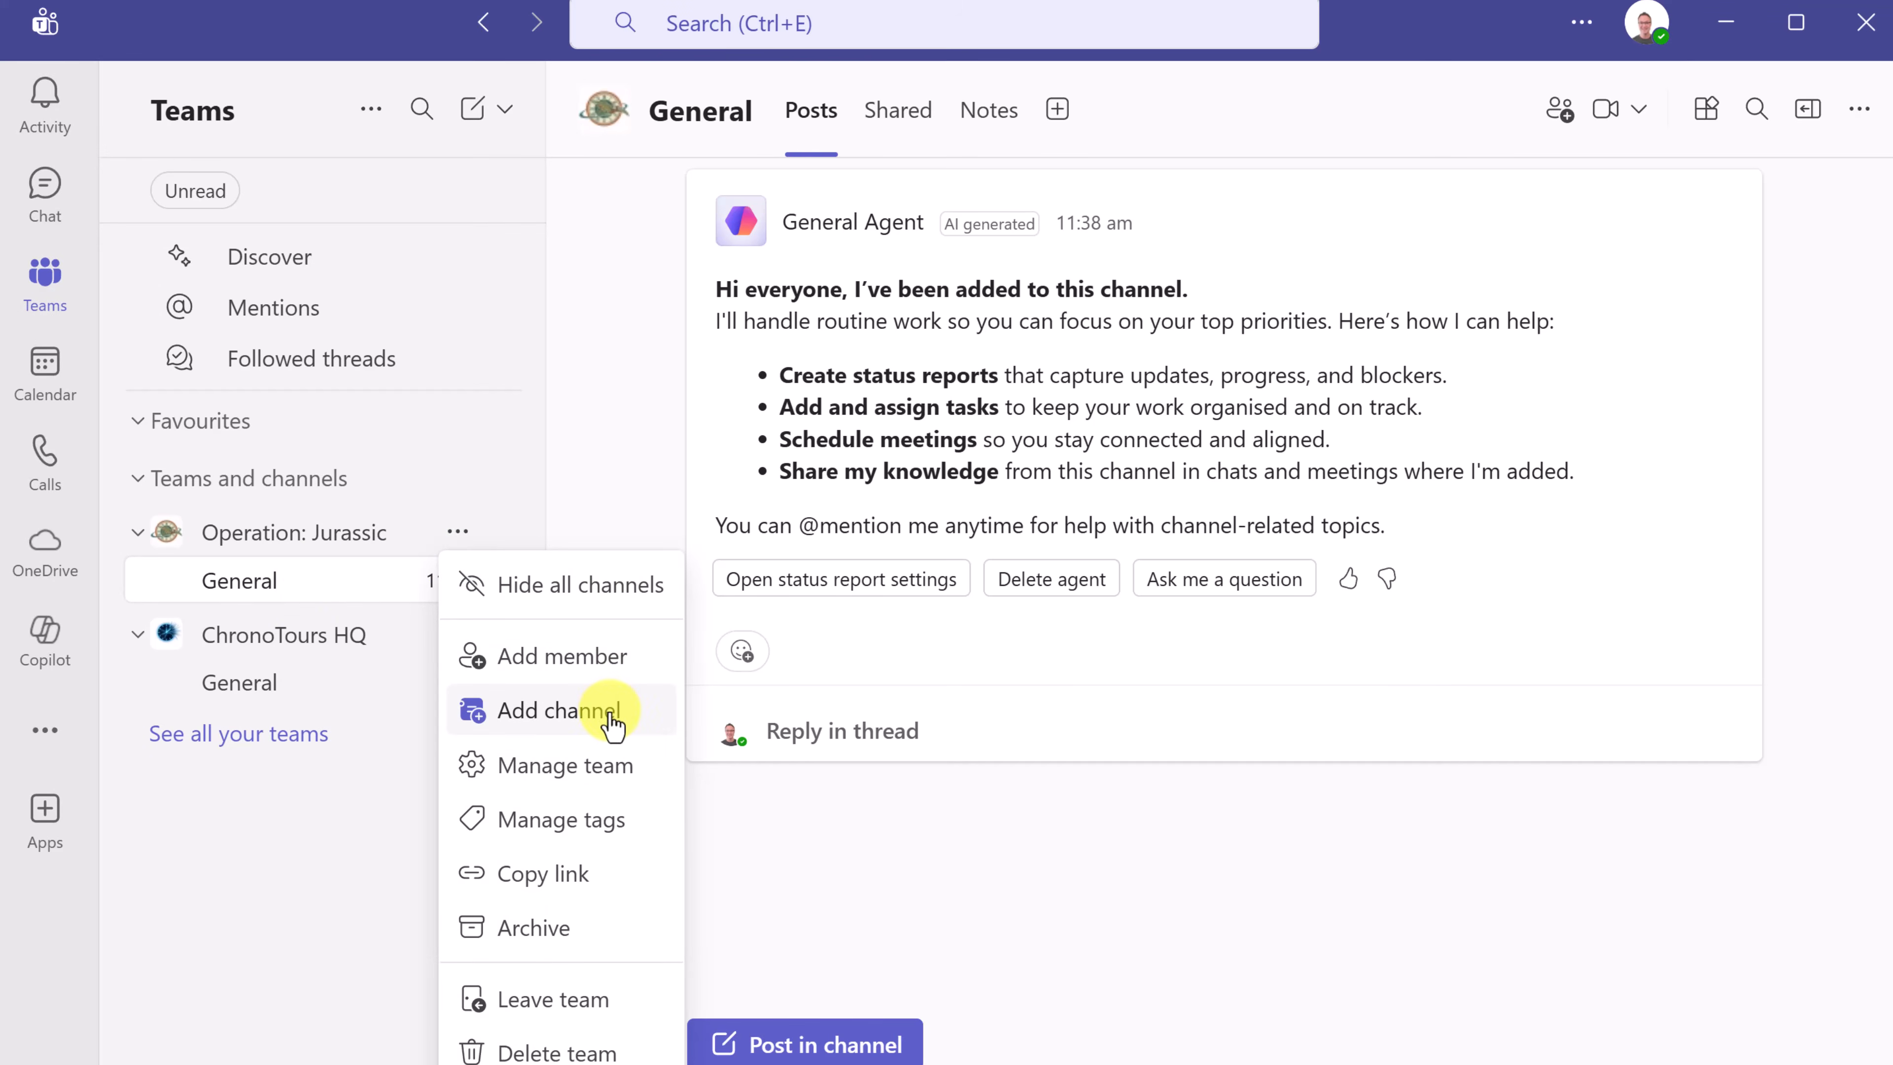
pyautogui.click(611, 715)
pyautogui.click(748, 143)
pyautogui.write('Safety Protocols')
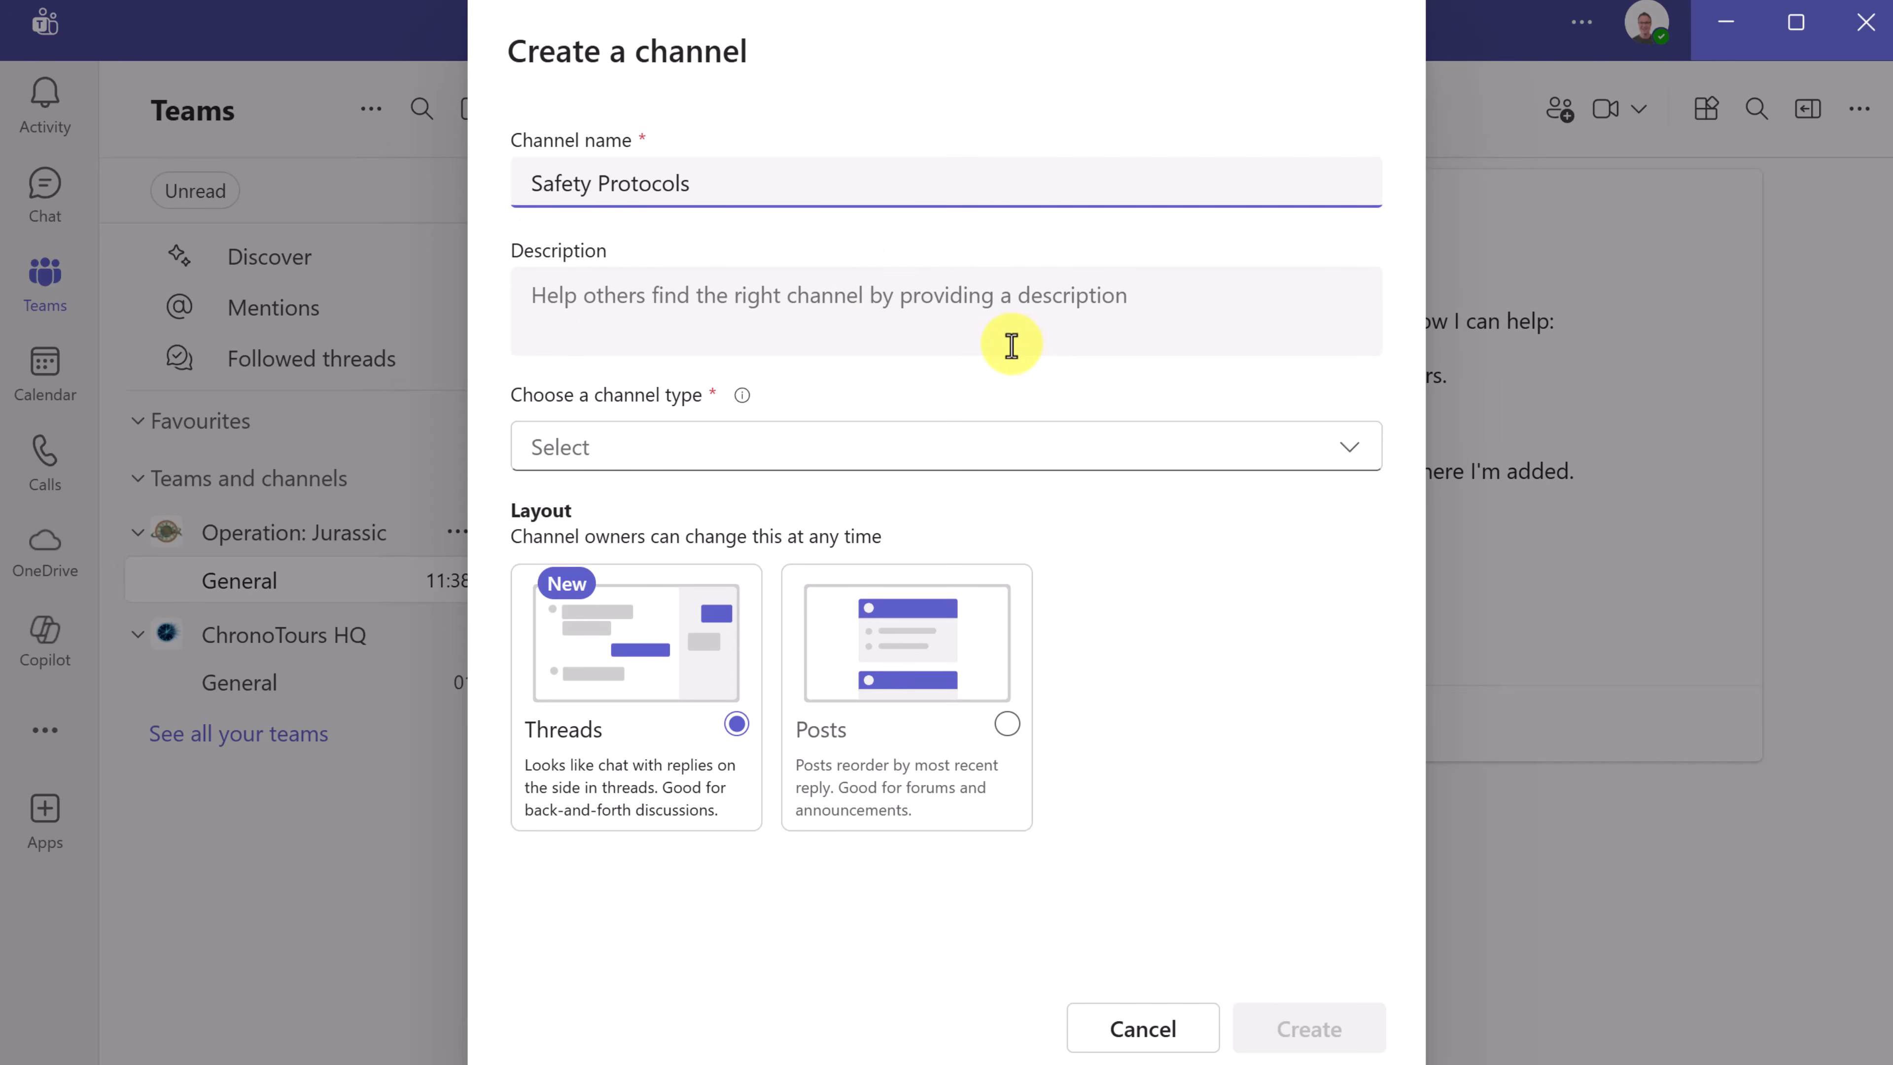
pyautogui.click(1031, 475)
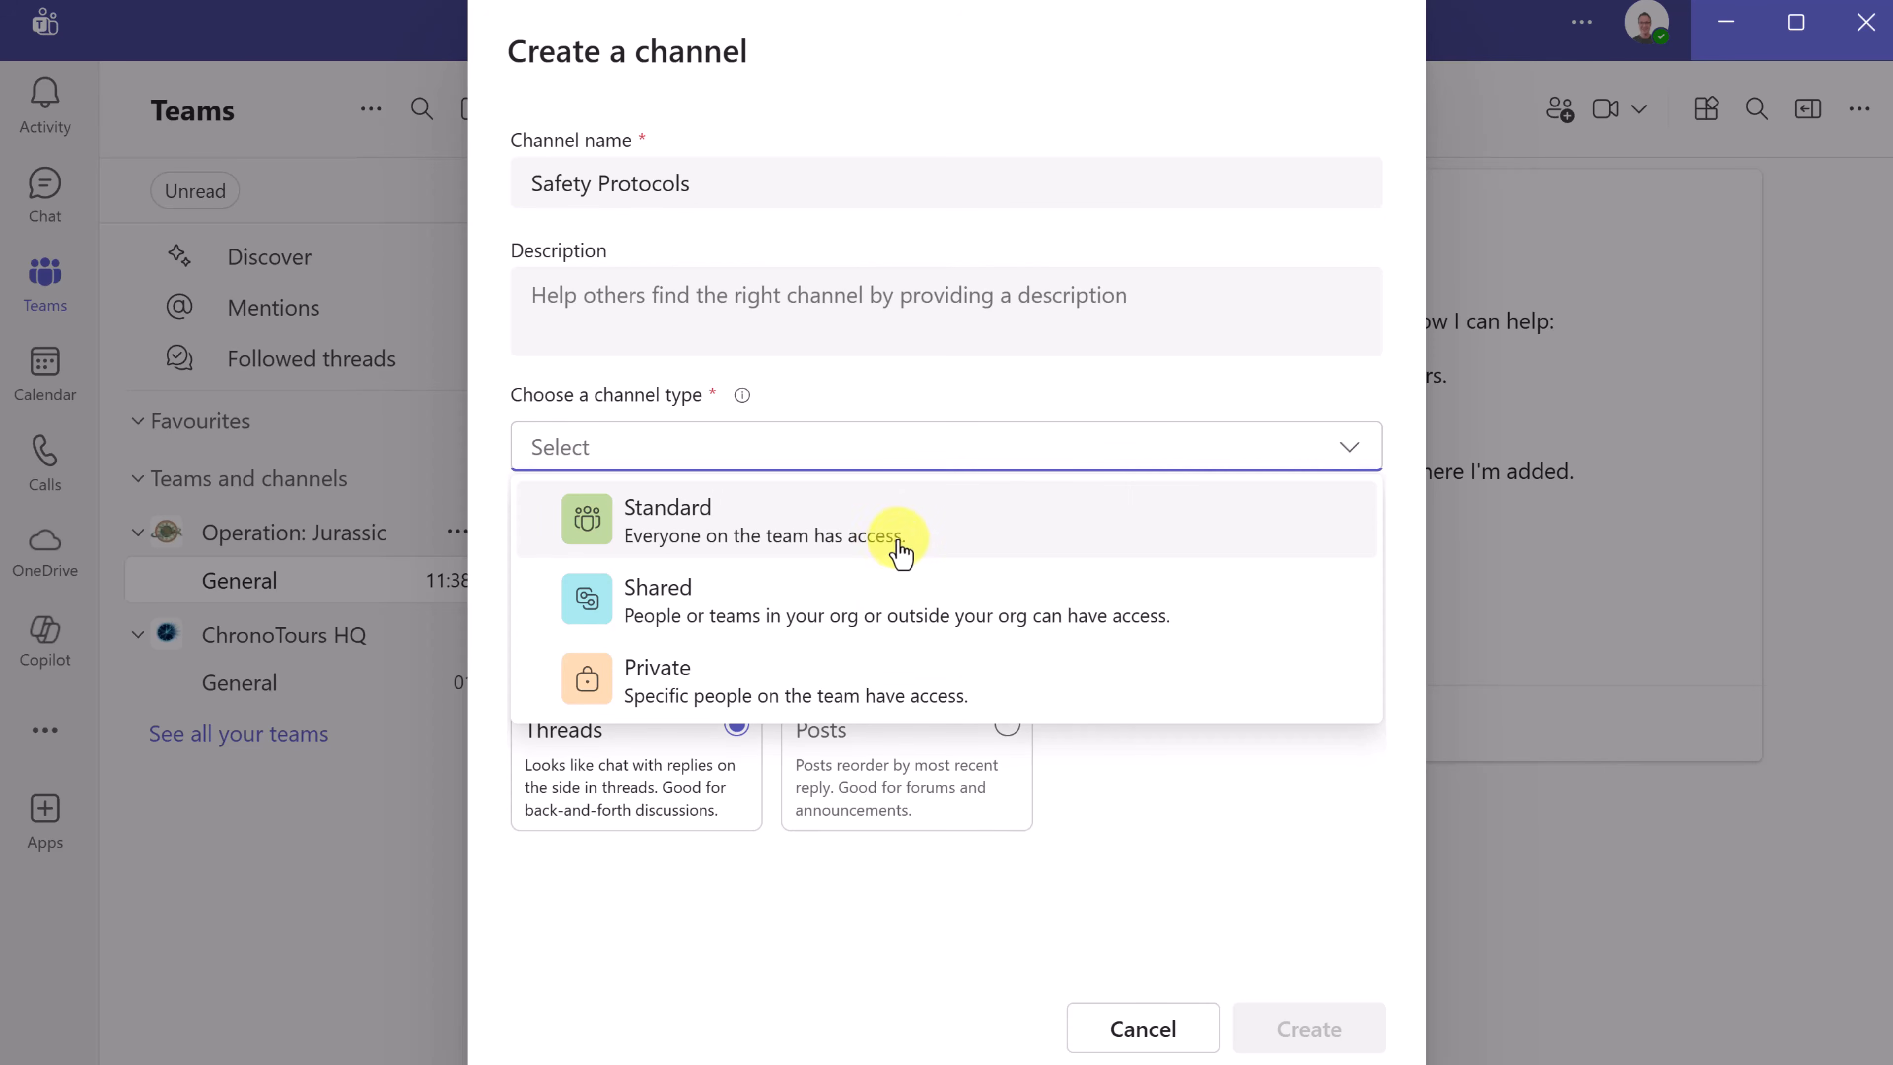
pyautogui.click(865, 548)
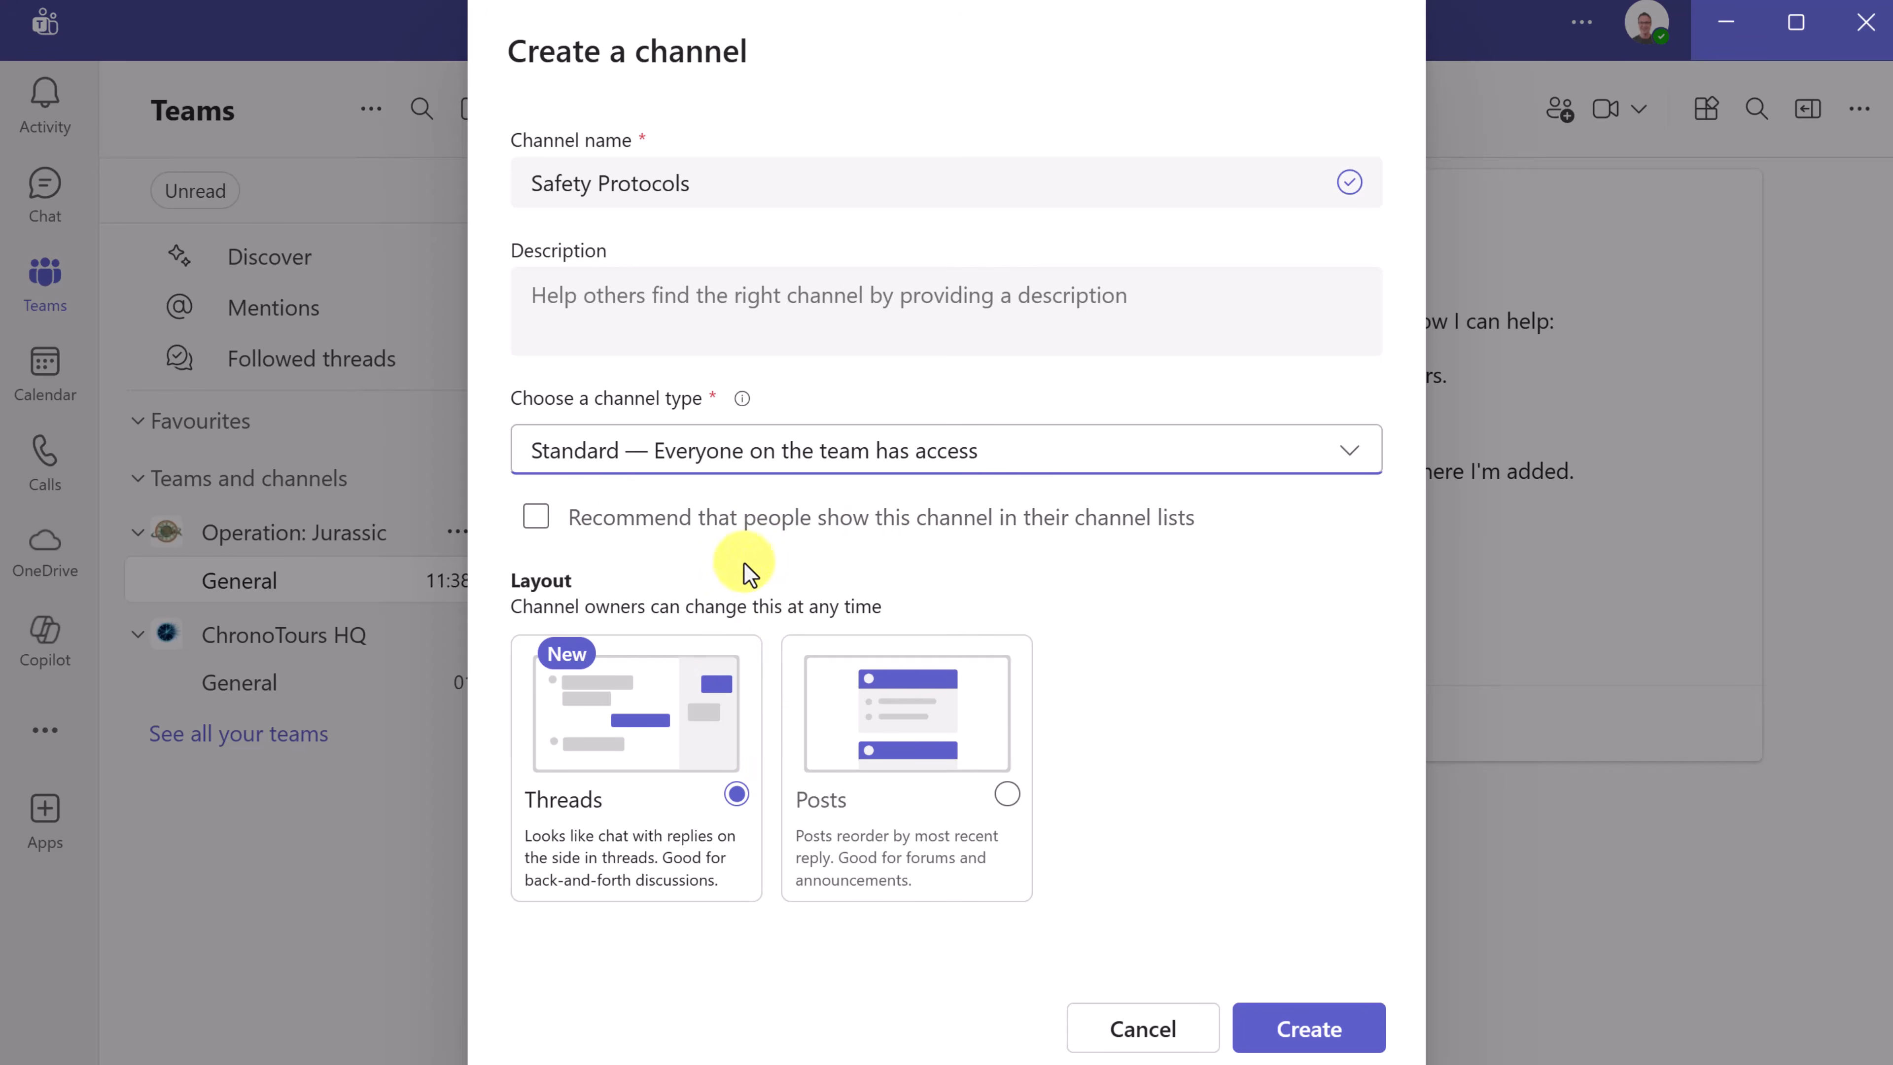
pyautogui.click(537, 519)
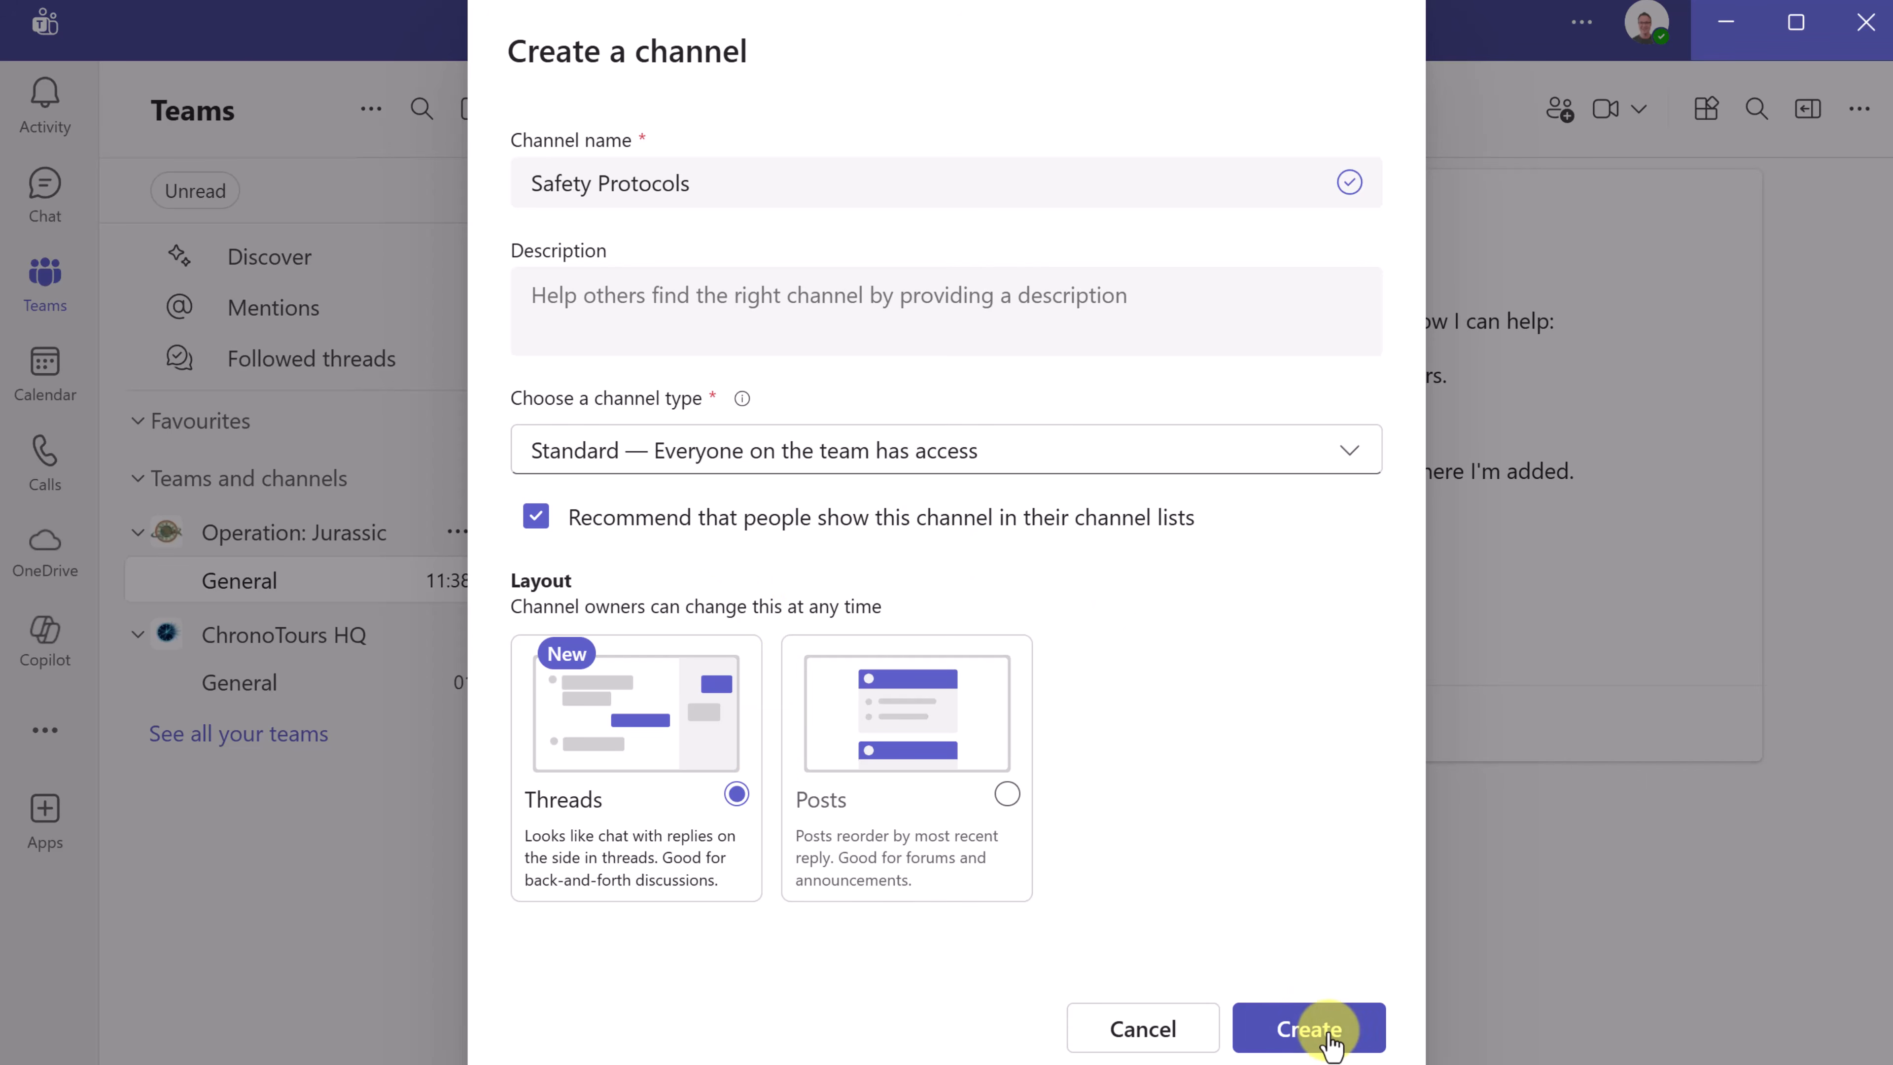
pyautogui.click(1321, 1004)
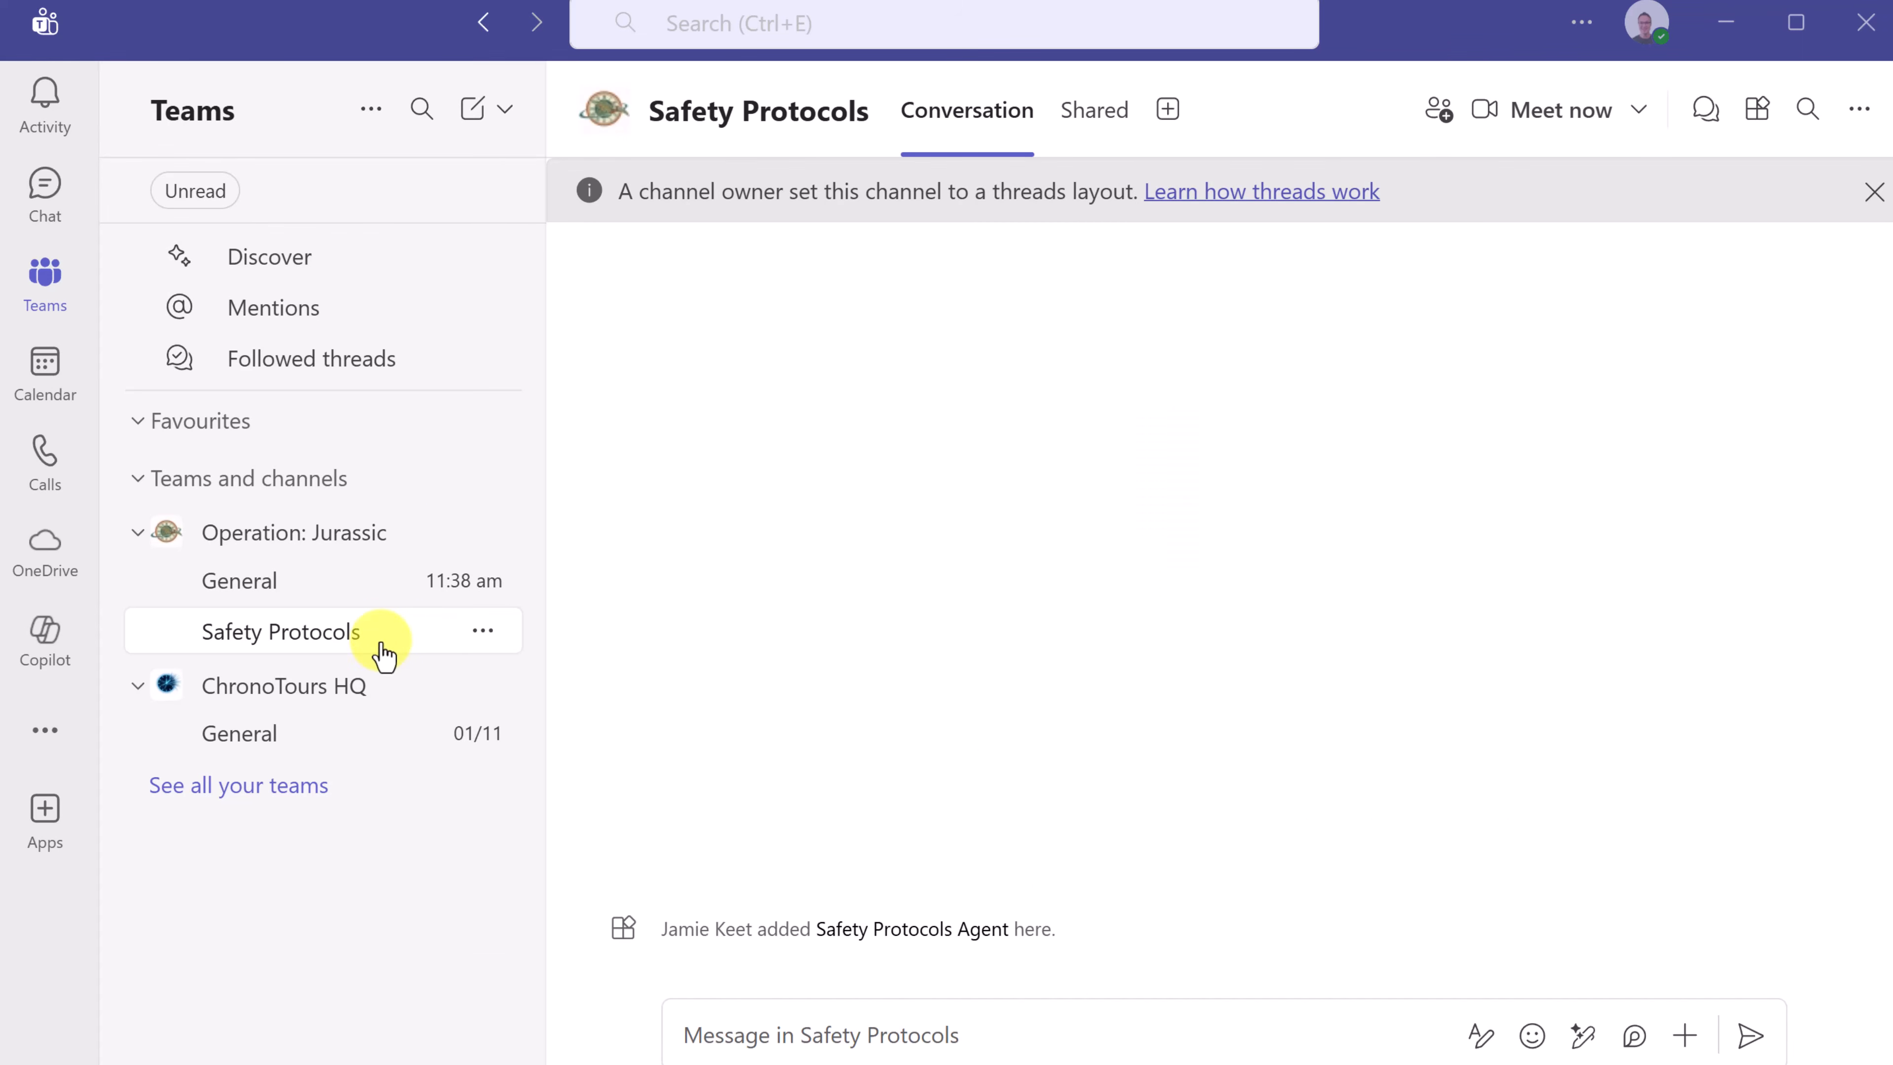
# - Create a private channel named Budget and Finance with the Threads layout in Operation: Jurassic
pyautogui.click(457, 534)
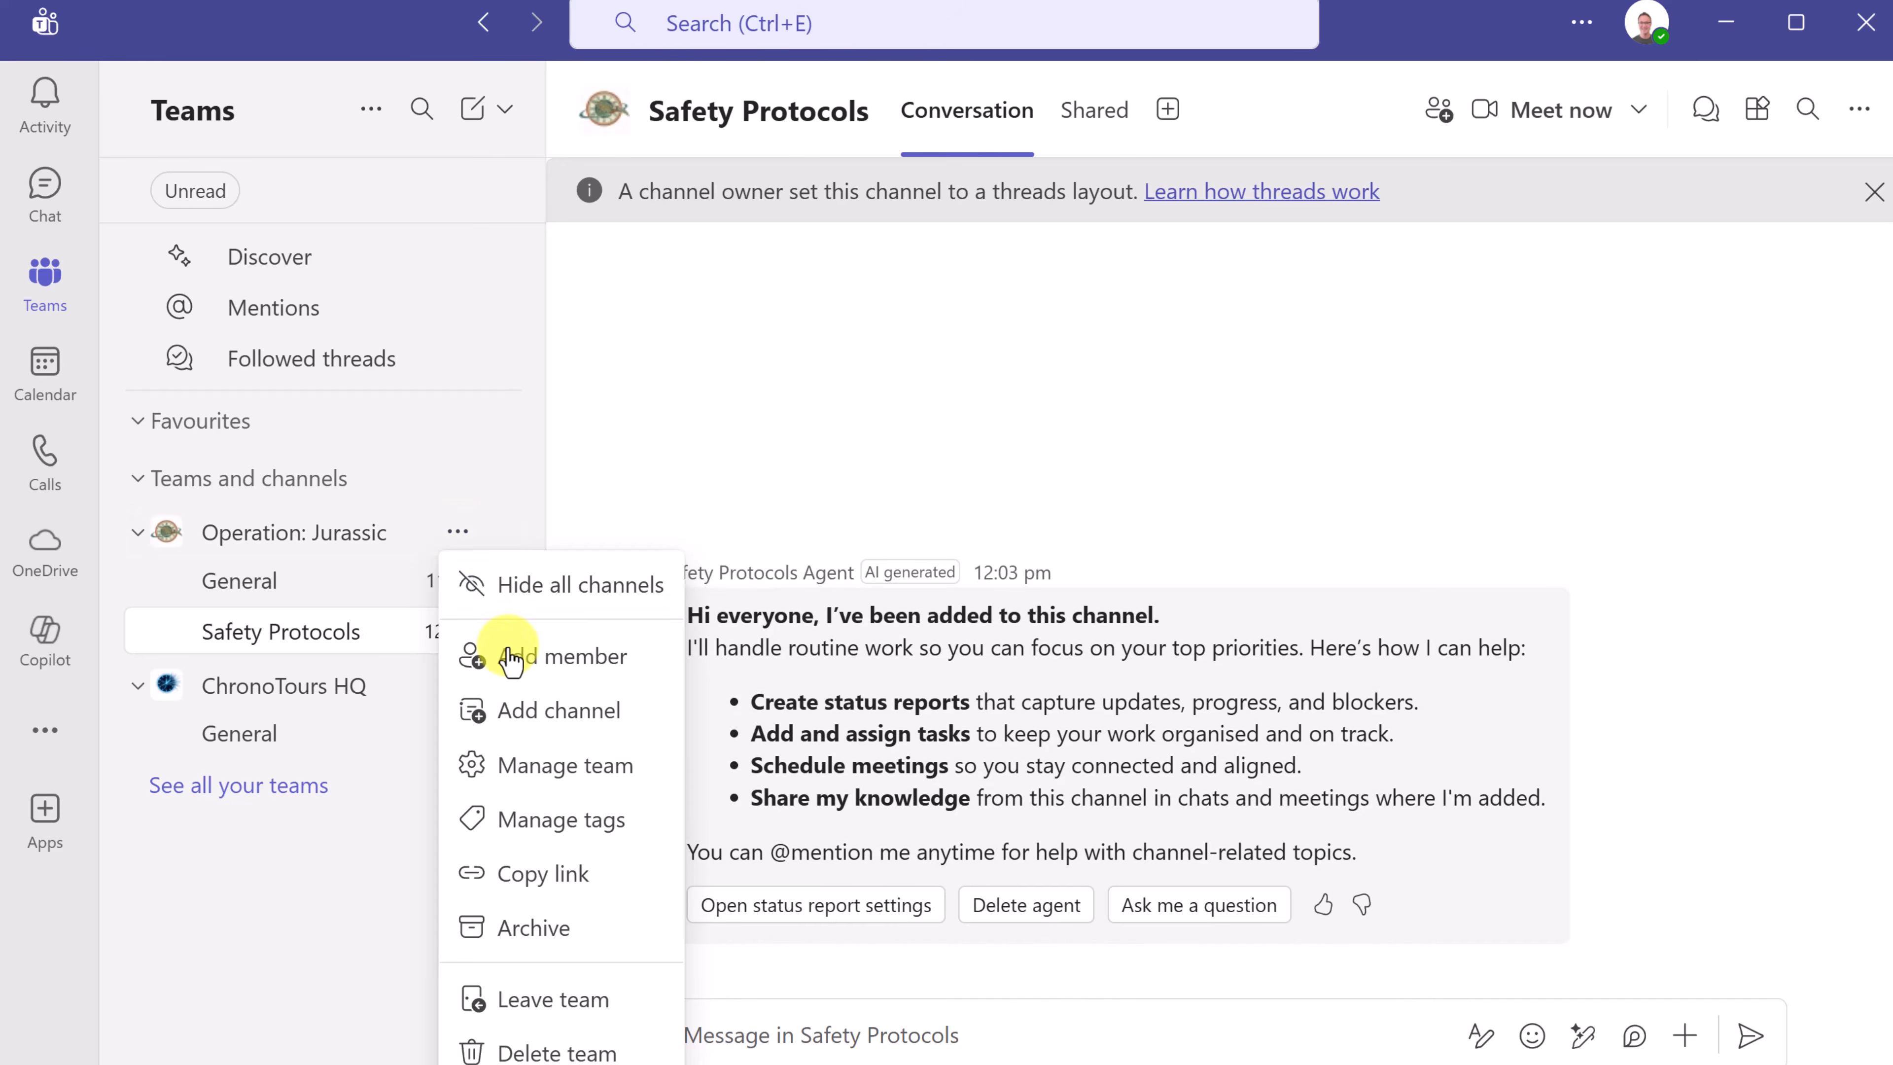
pyautogui.click(551, 710)
pyautogui.write('Budget & Finance')
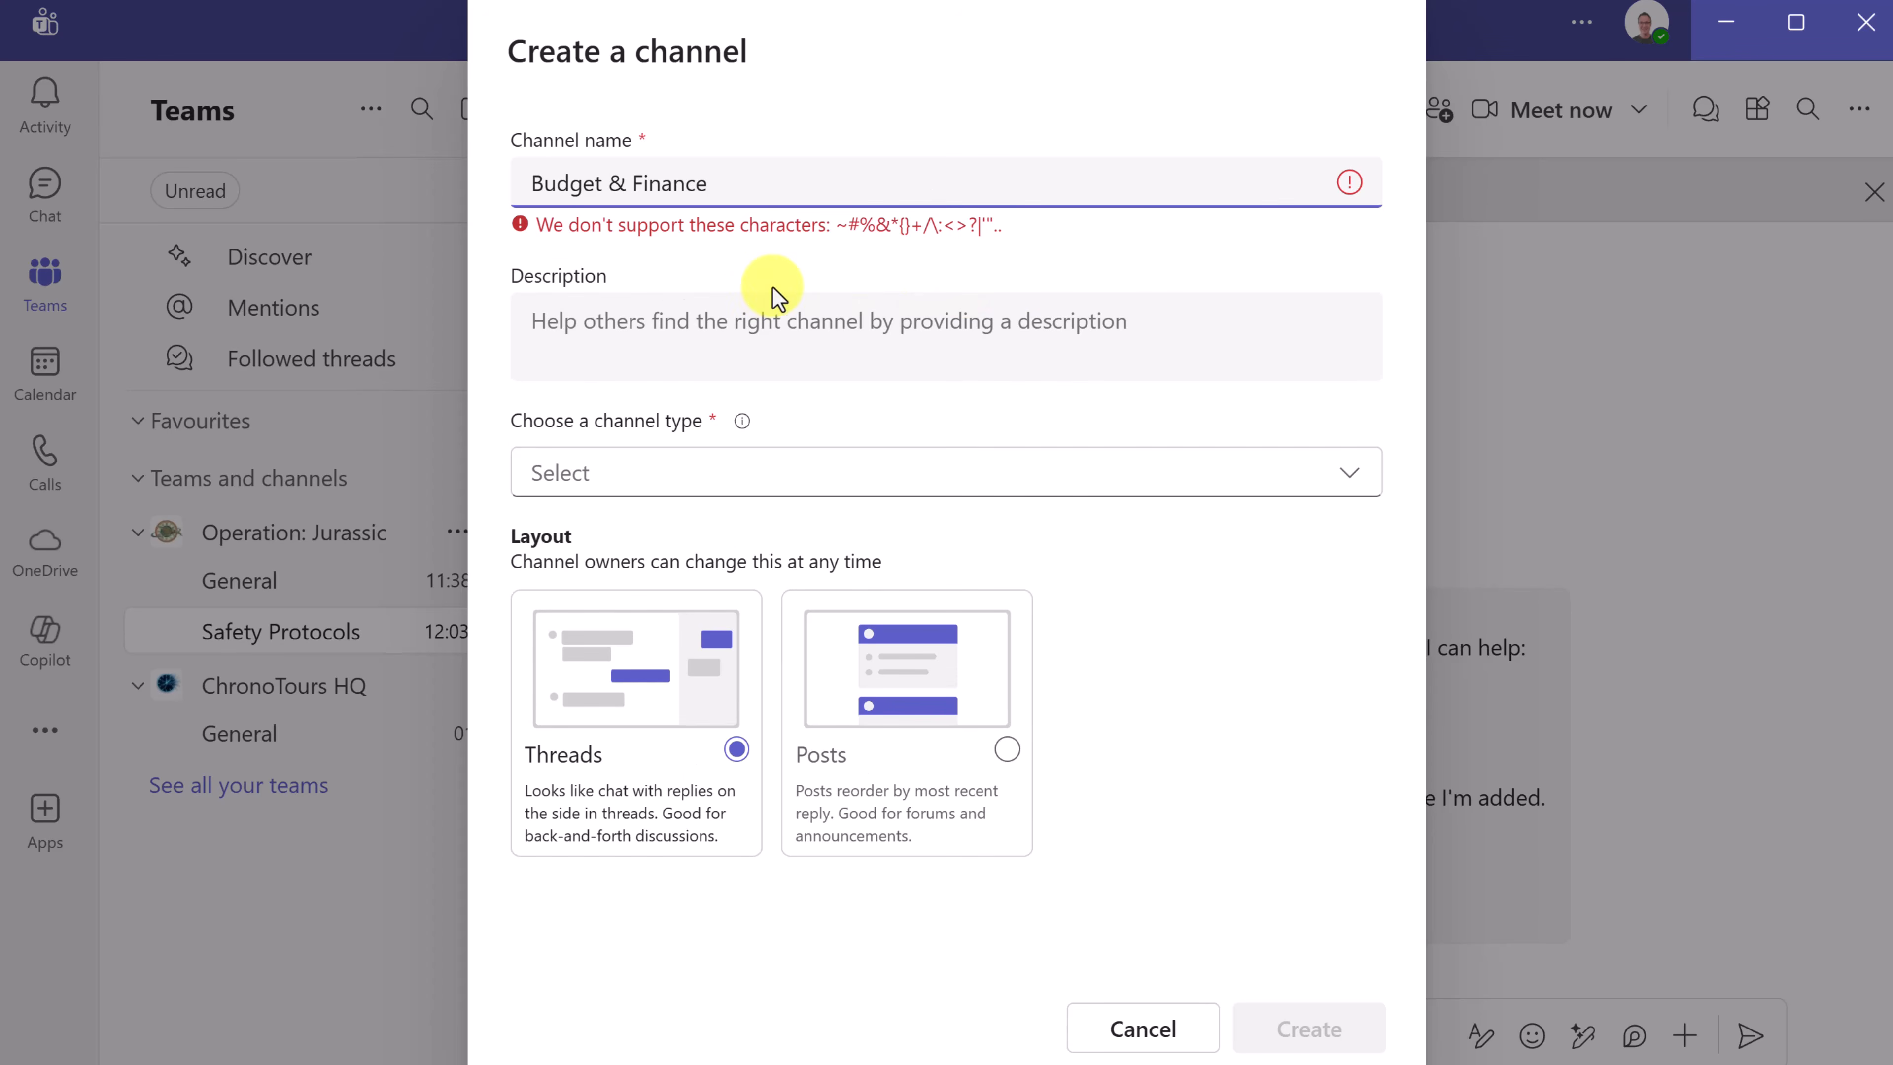
pyautogui.click(626, 183)
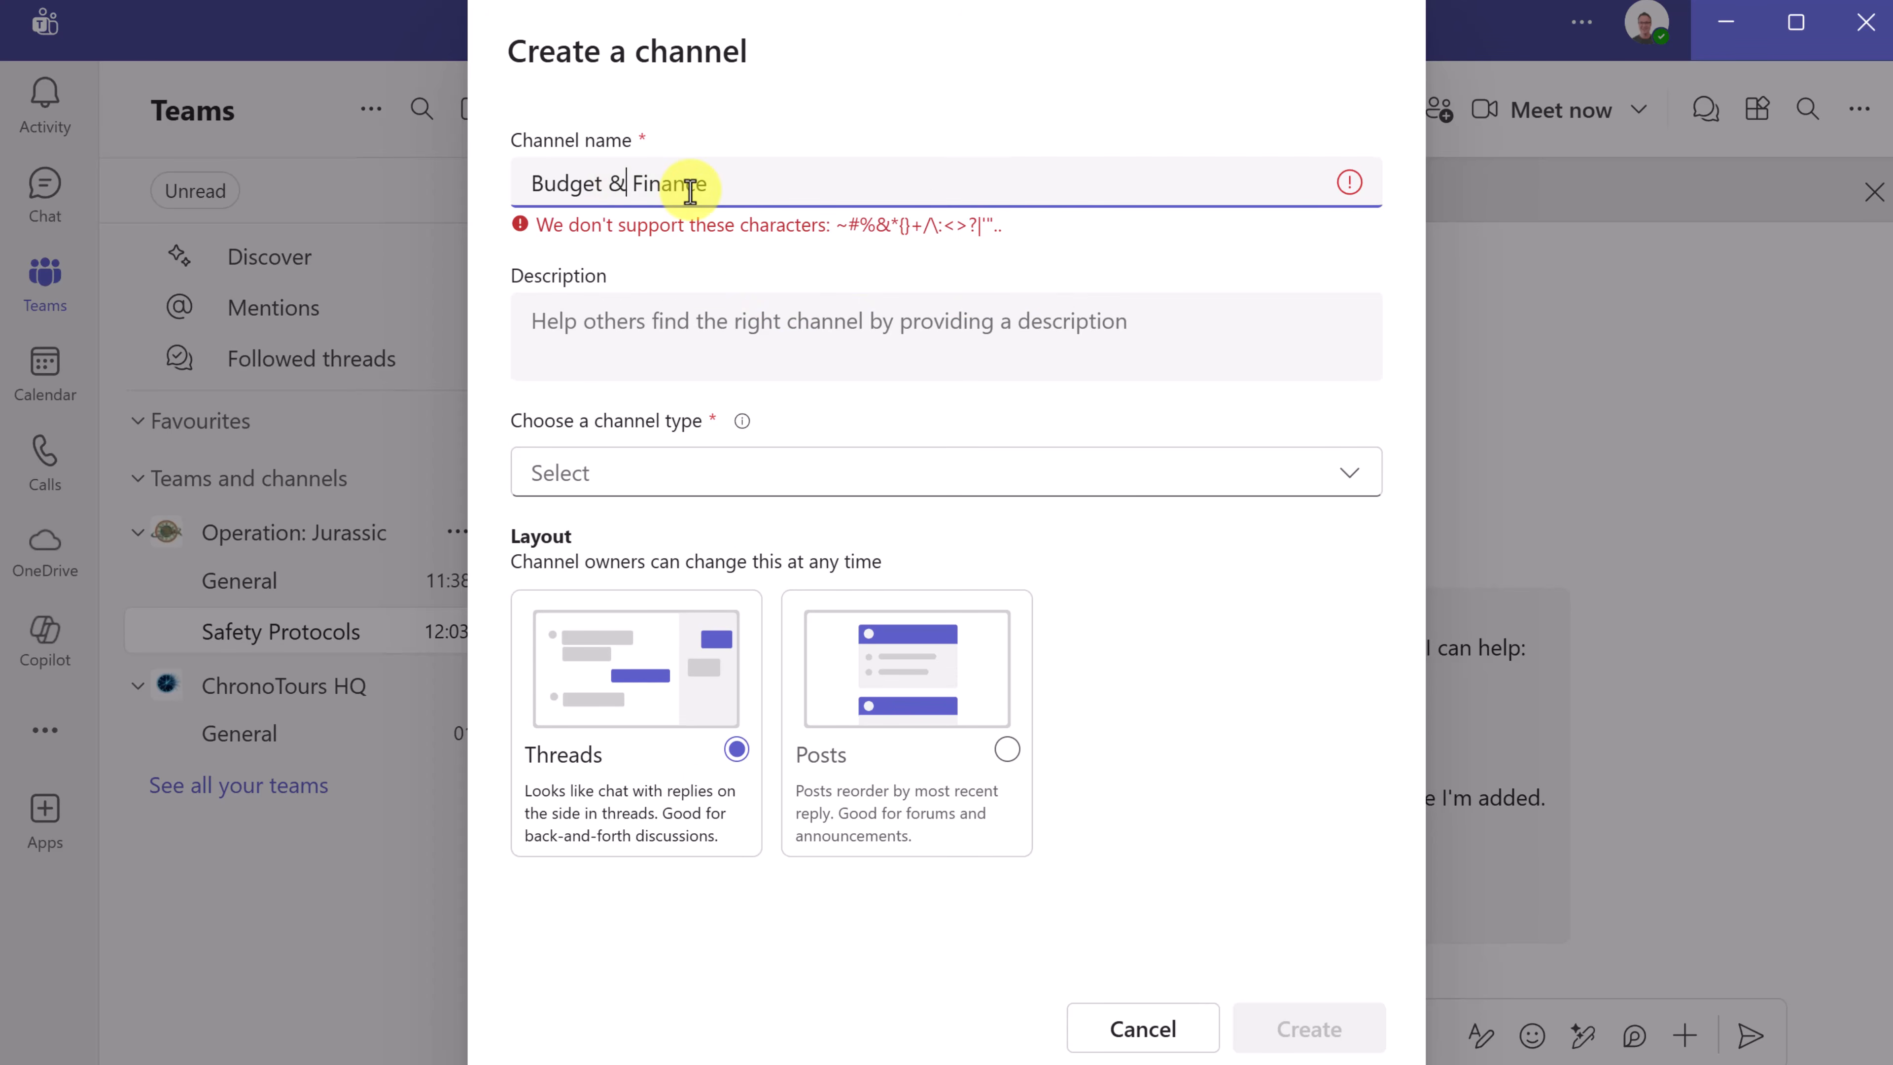
pyautogui.press('BackSpace')
pyautogui.write('and')
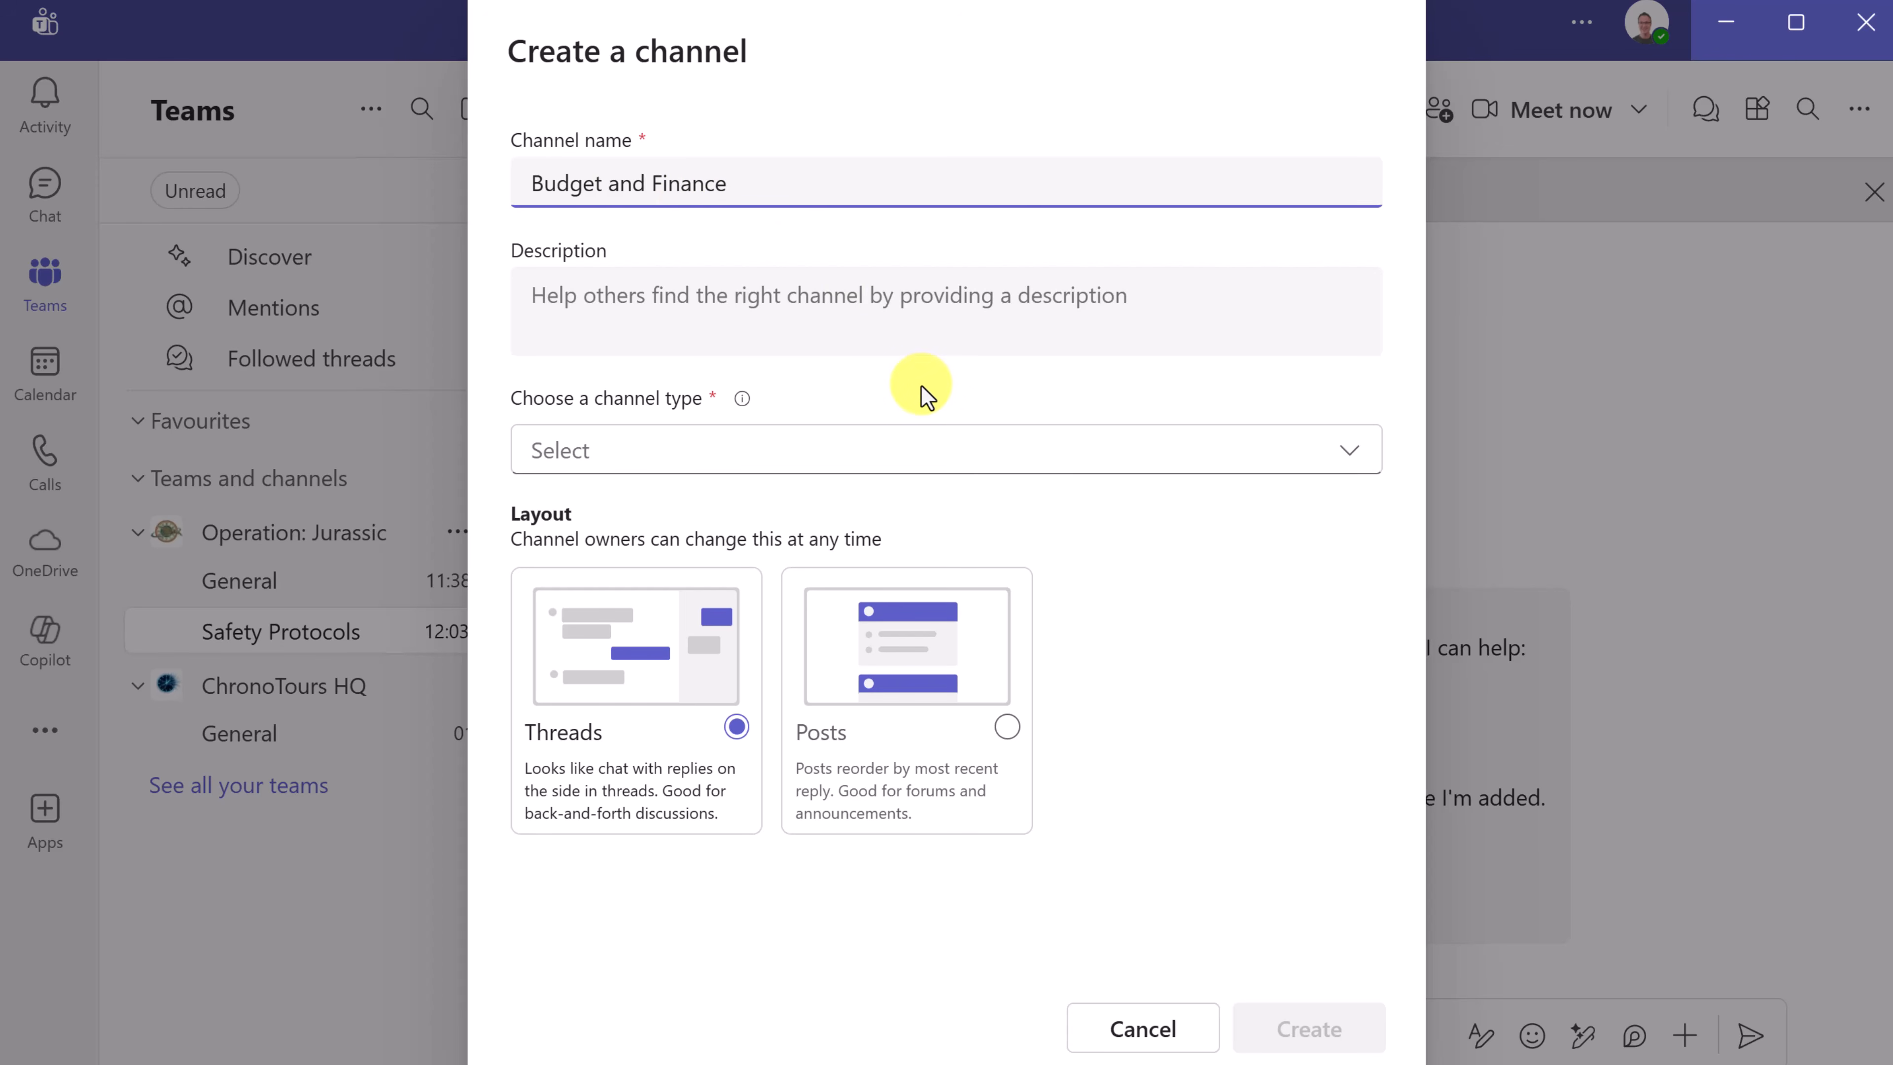
pyautogui.click(865, 444)
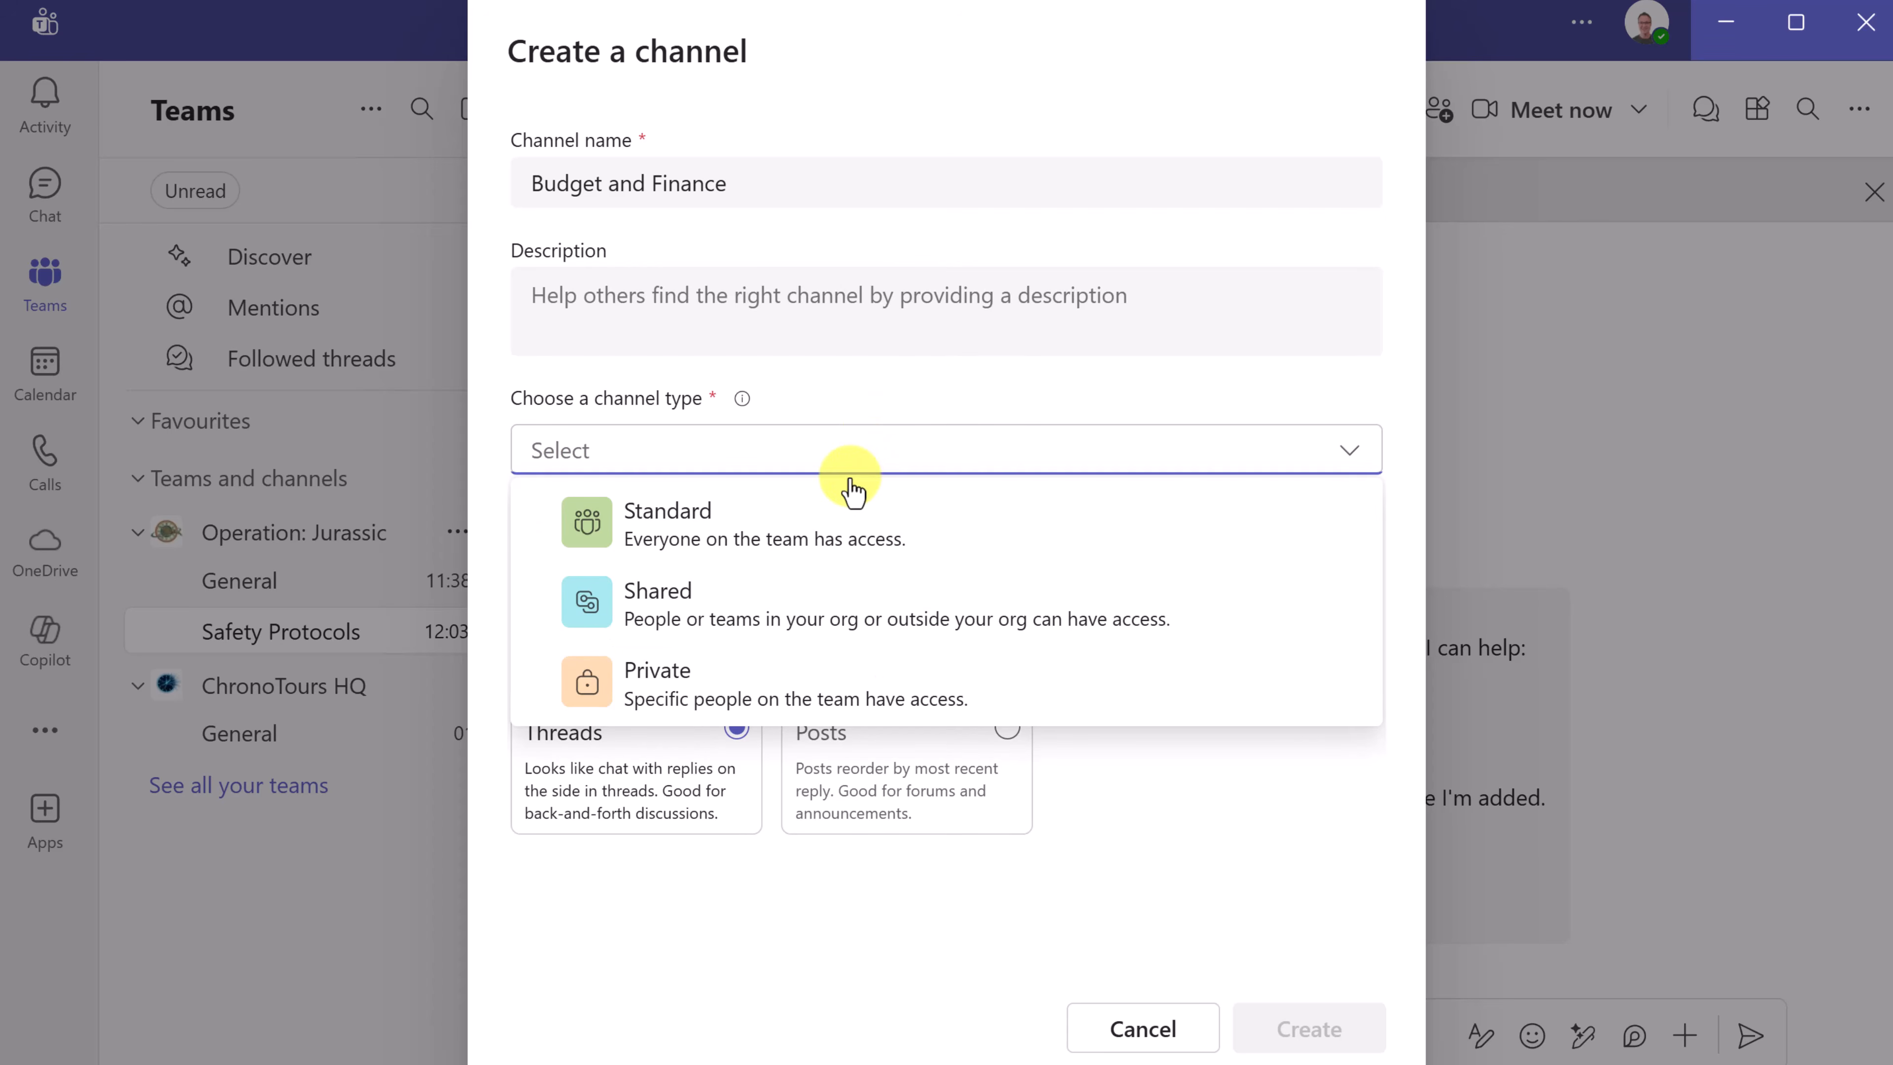
pyautogui.click(745, 674)
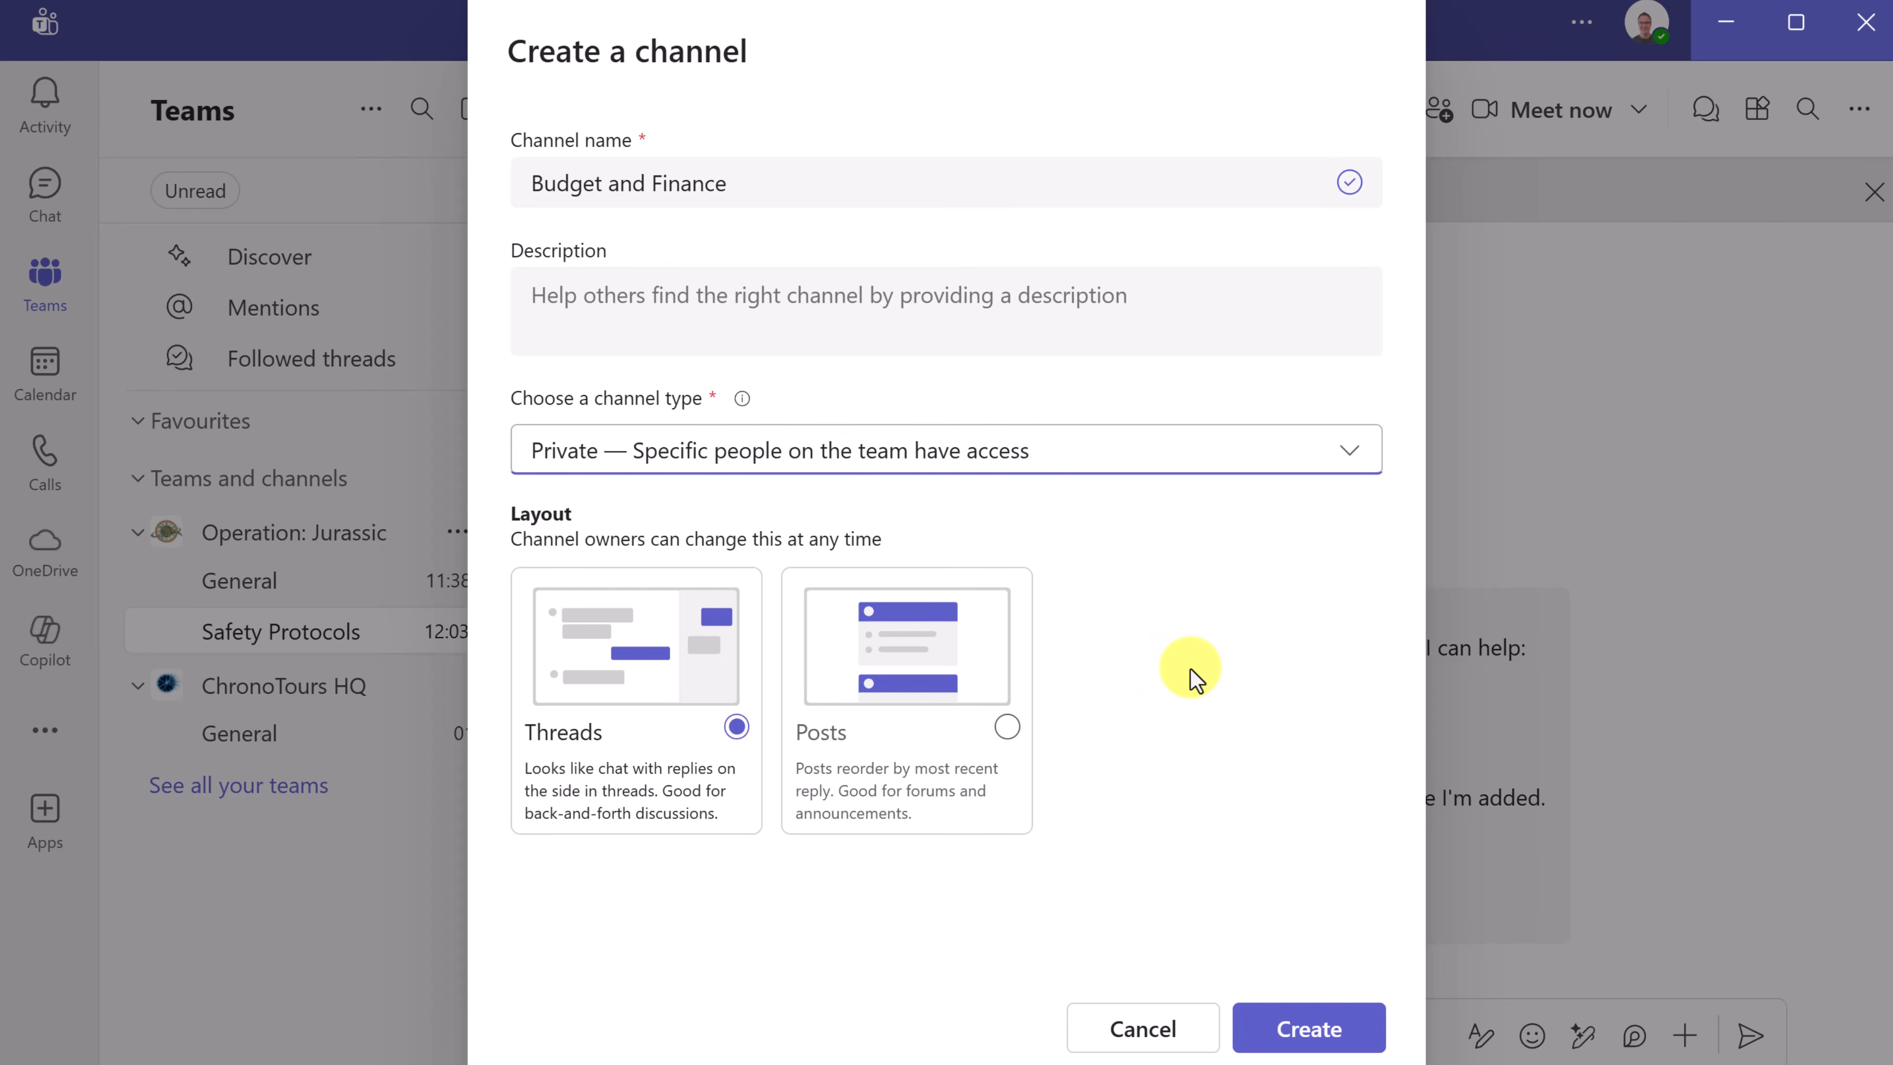
pyautogui.click(1315, 1037)
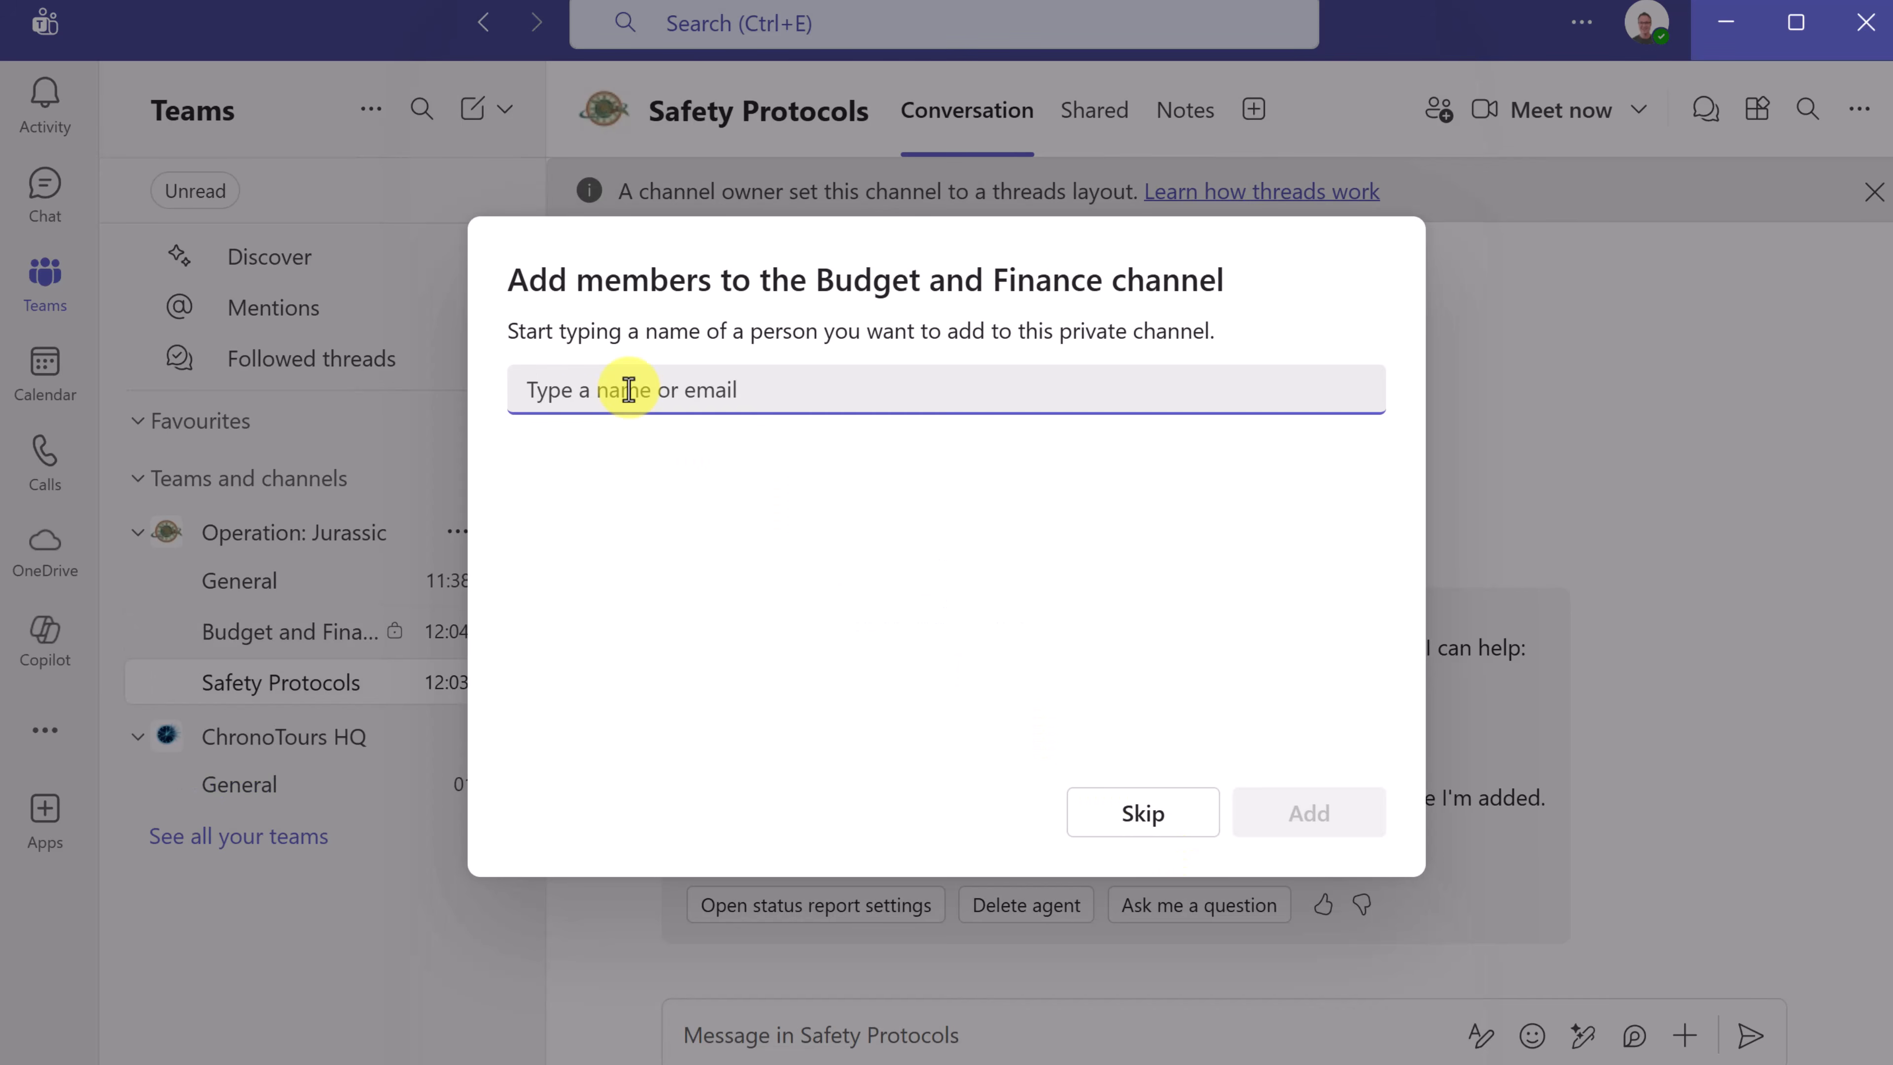
# - Find a colleague by the start of their name and add them as a member of the private Budget and Finance channel
pyautogui.write('kat')
pyautogui.click(675, 459)
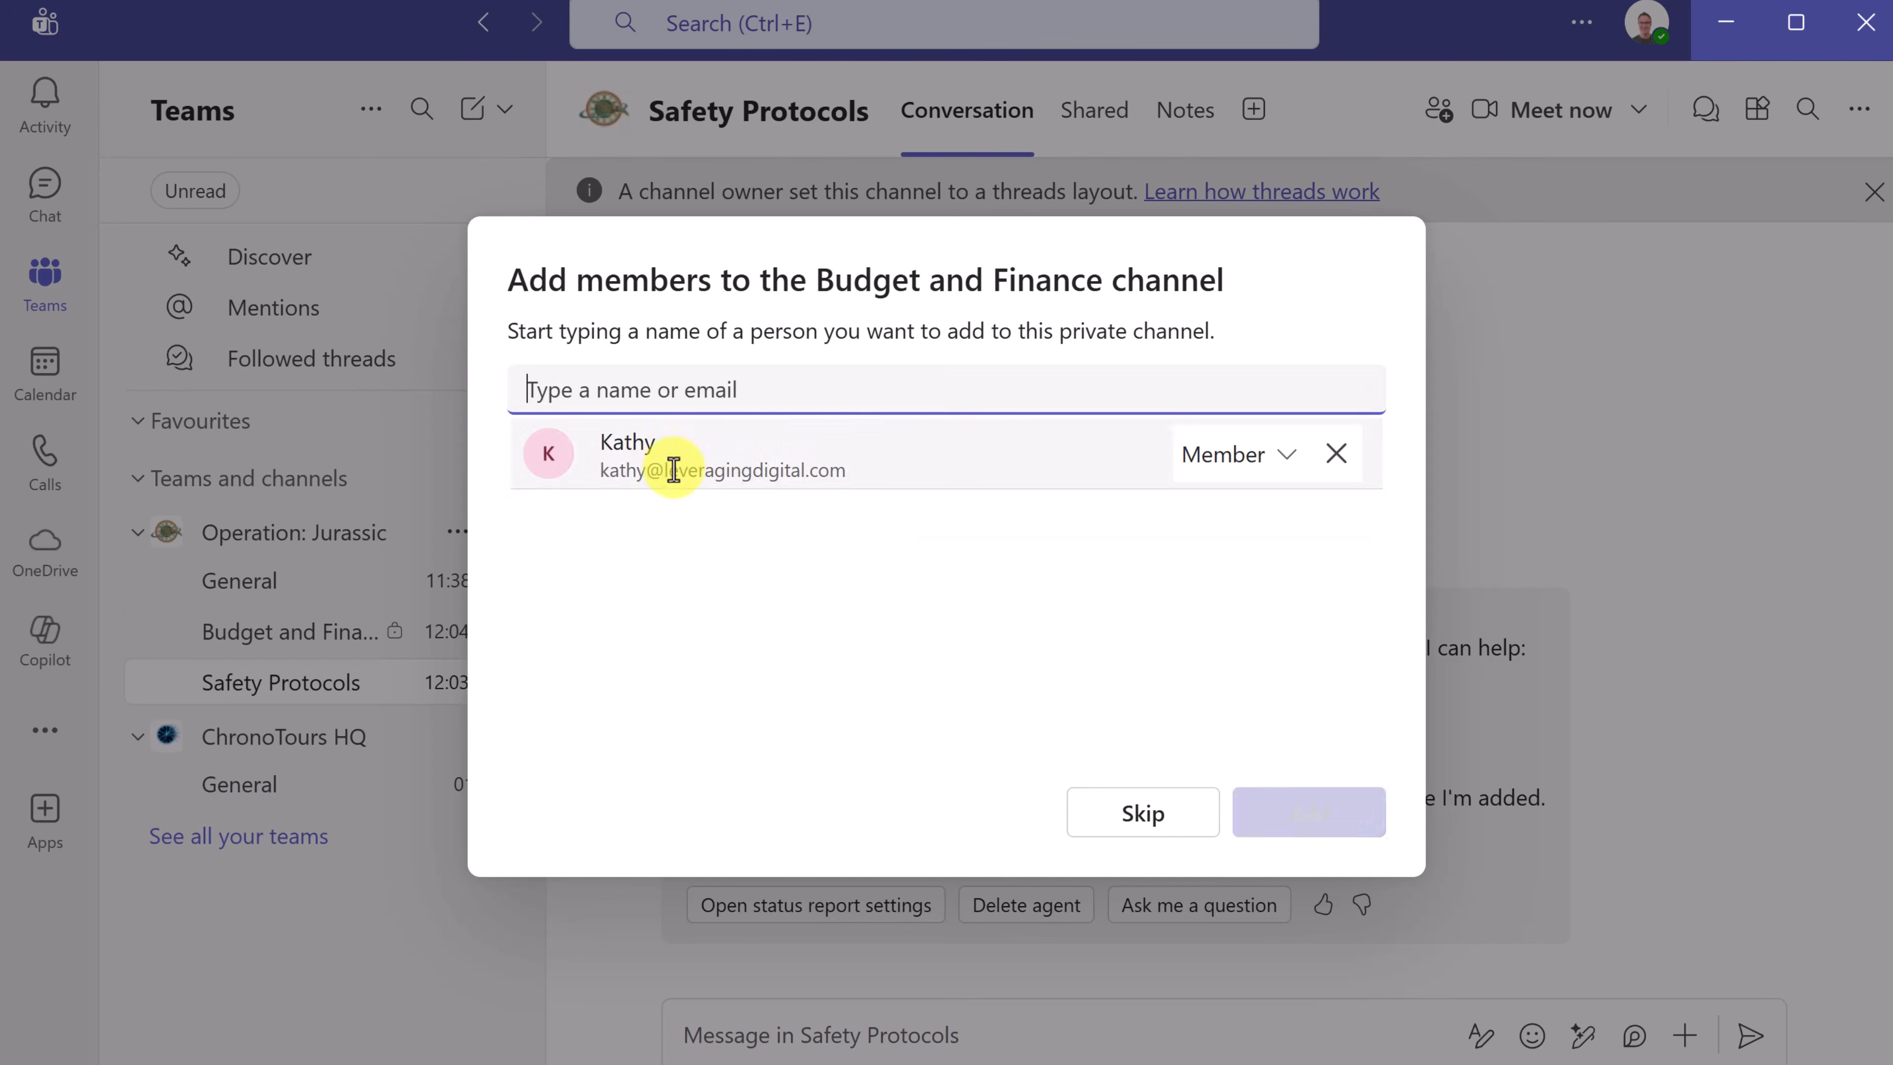
pyautogui.click(1310, 812)
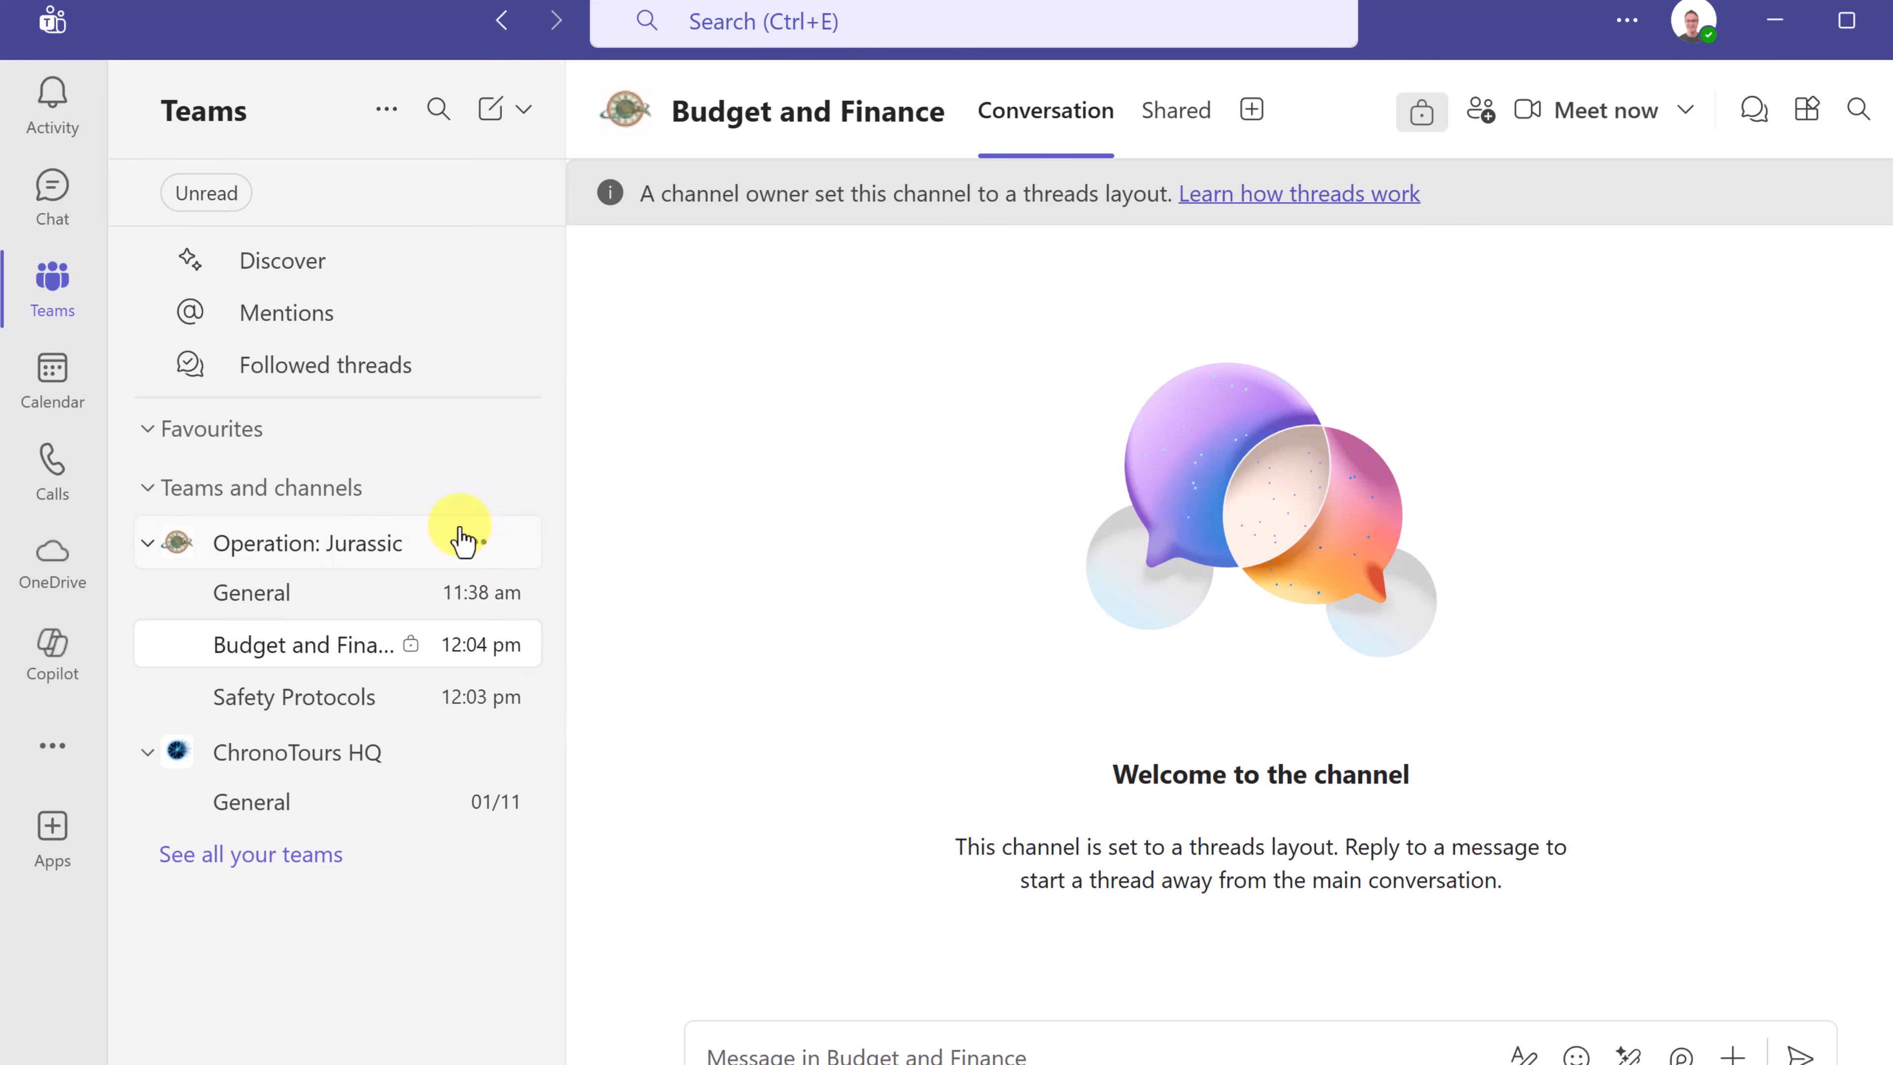
pyautogui.click(475, 544)
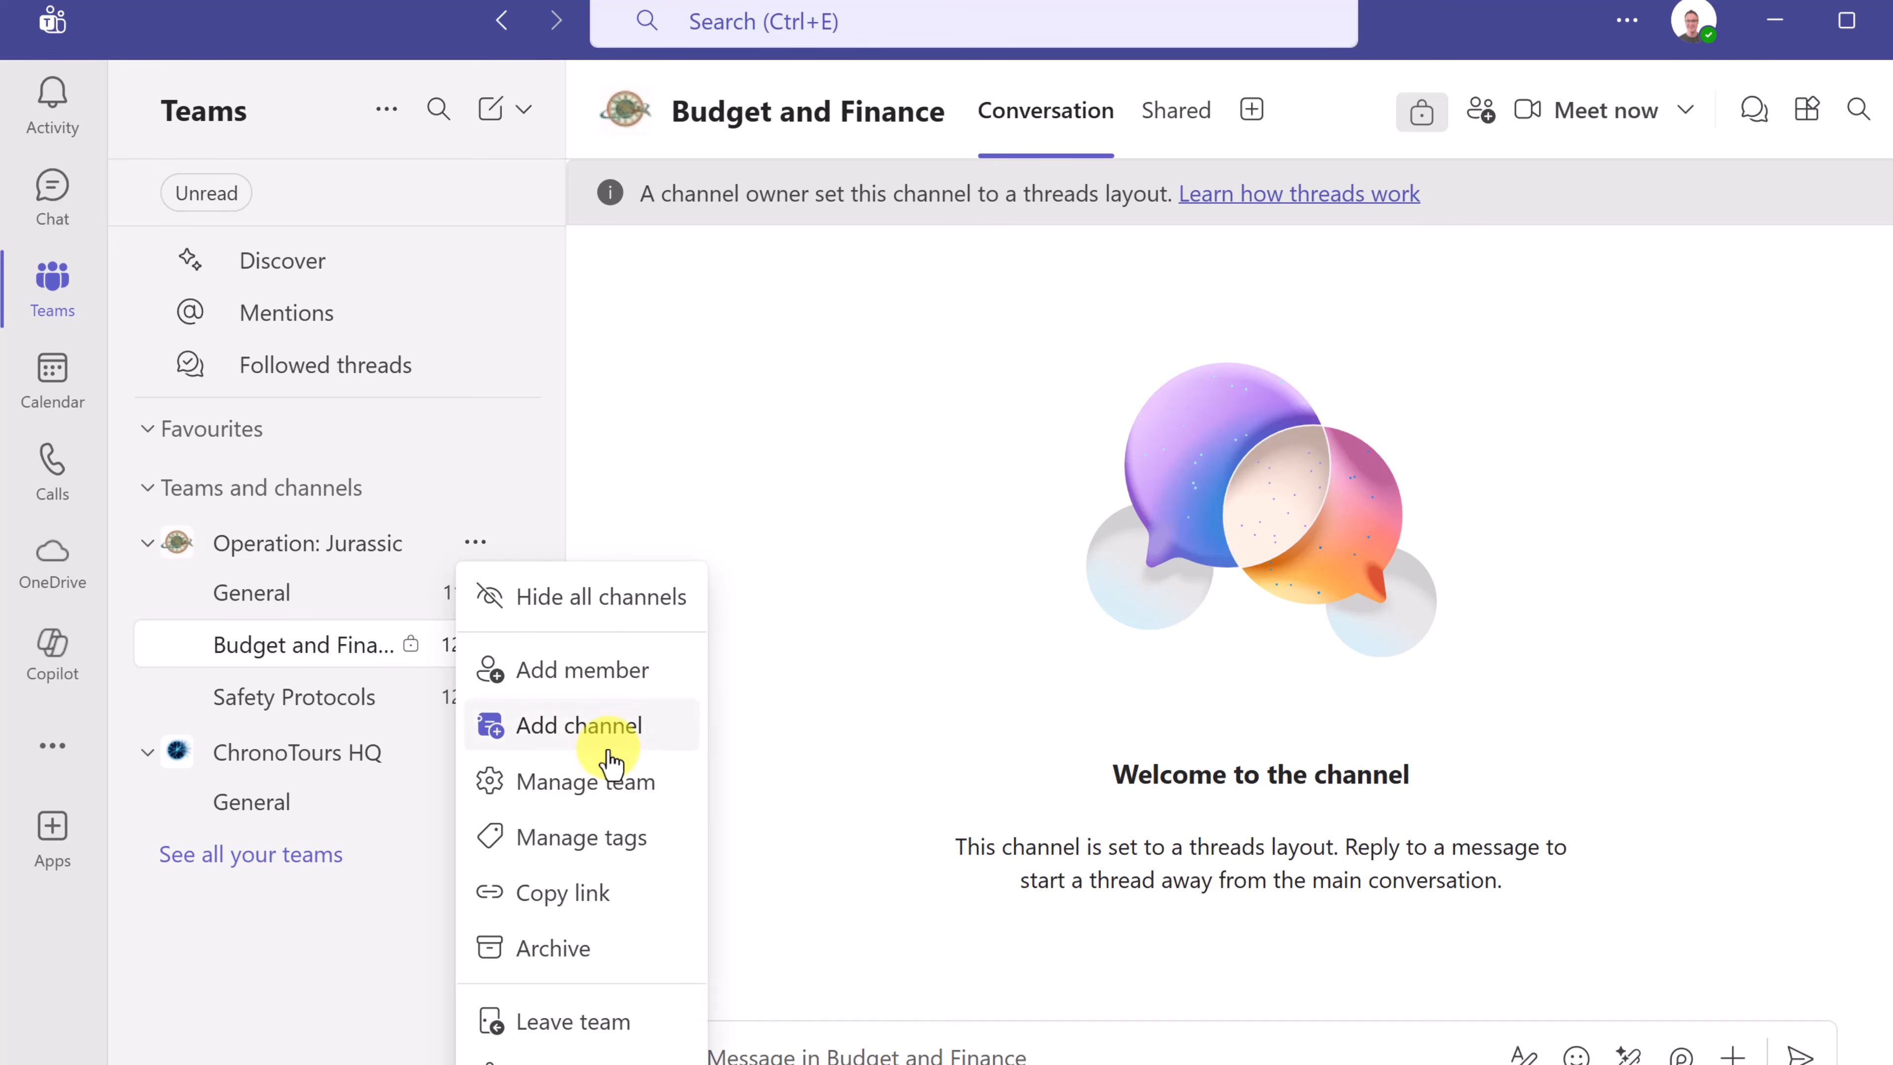
pyautogui.click(614, 727)
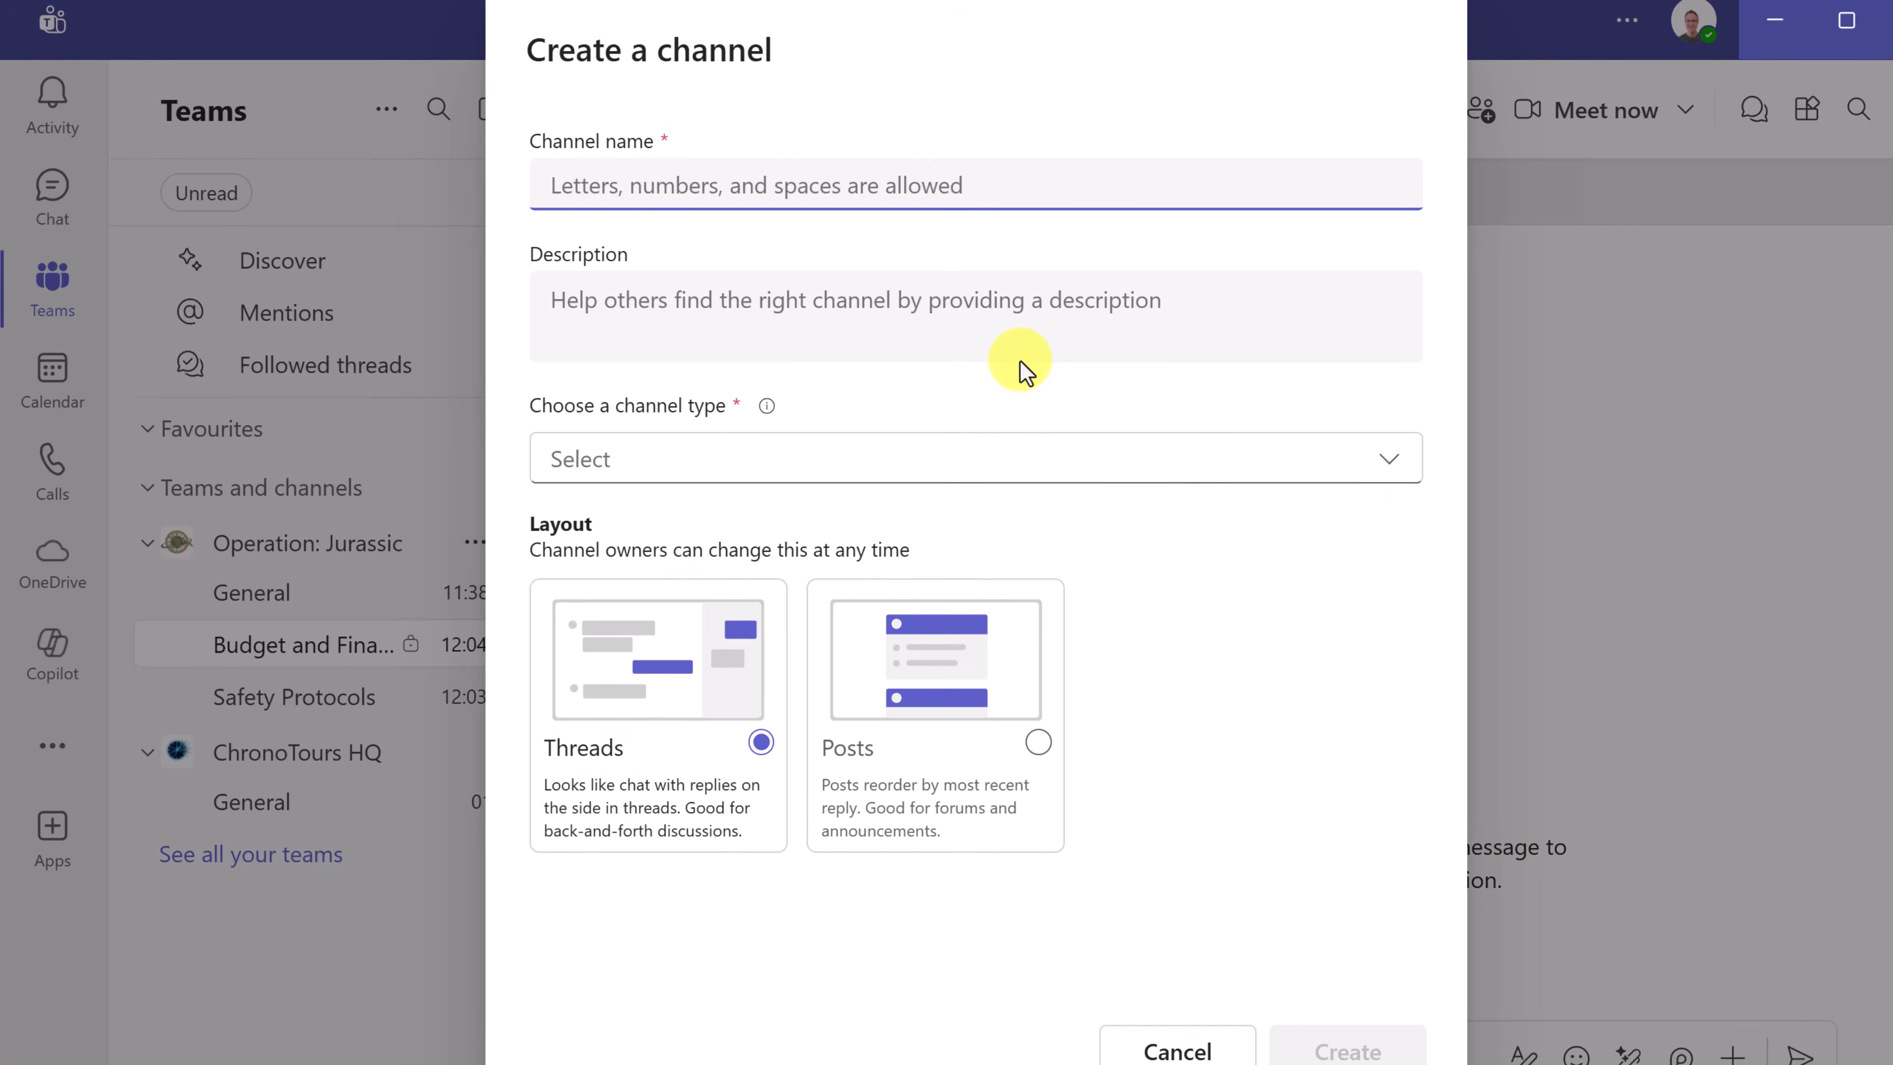
pyautogui.write('Legal')
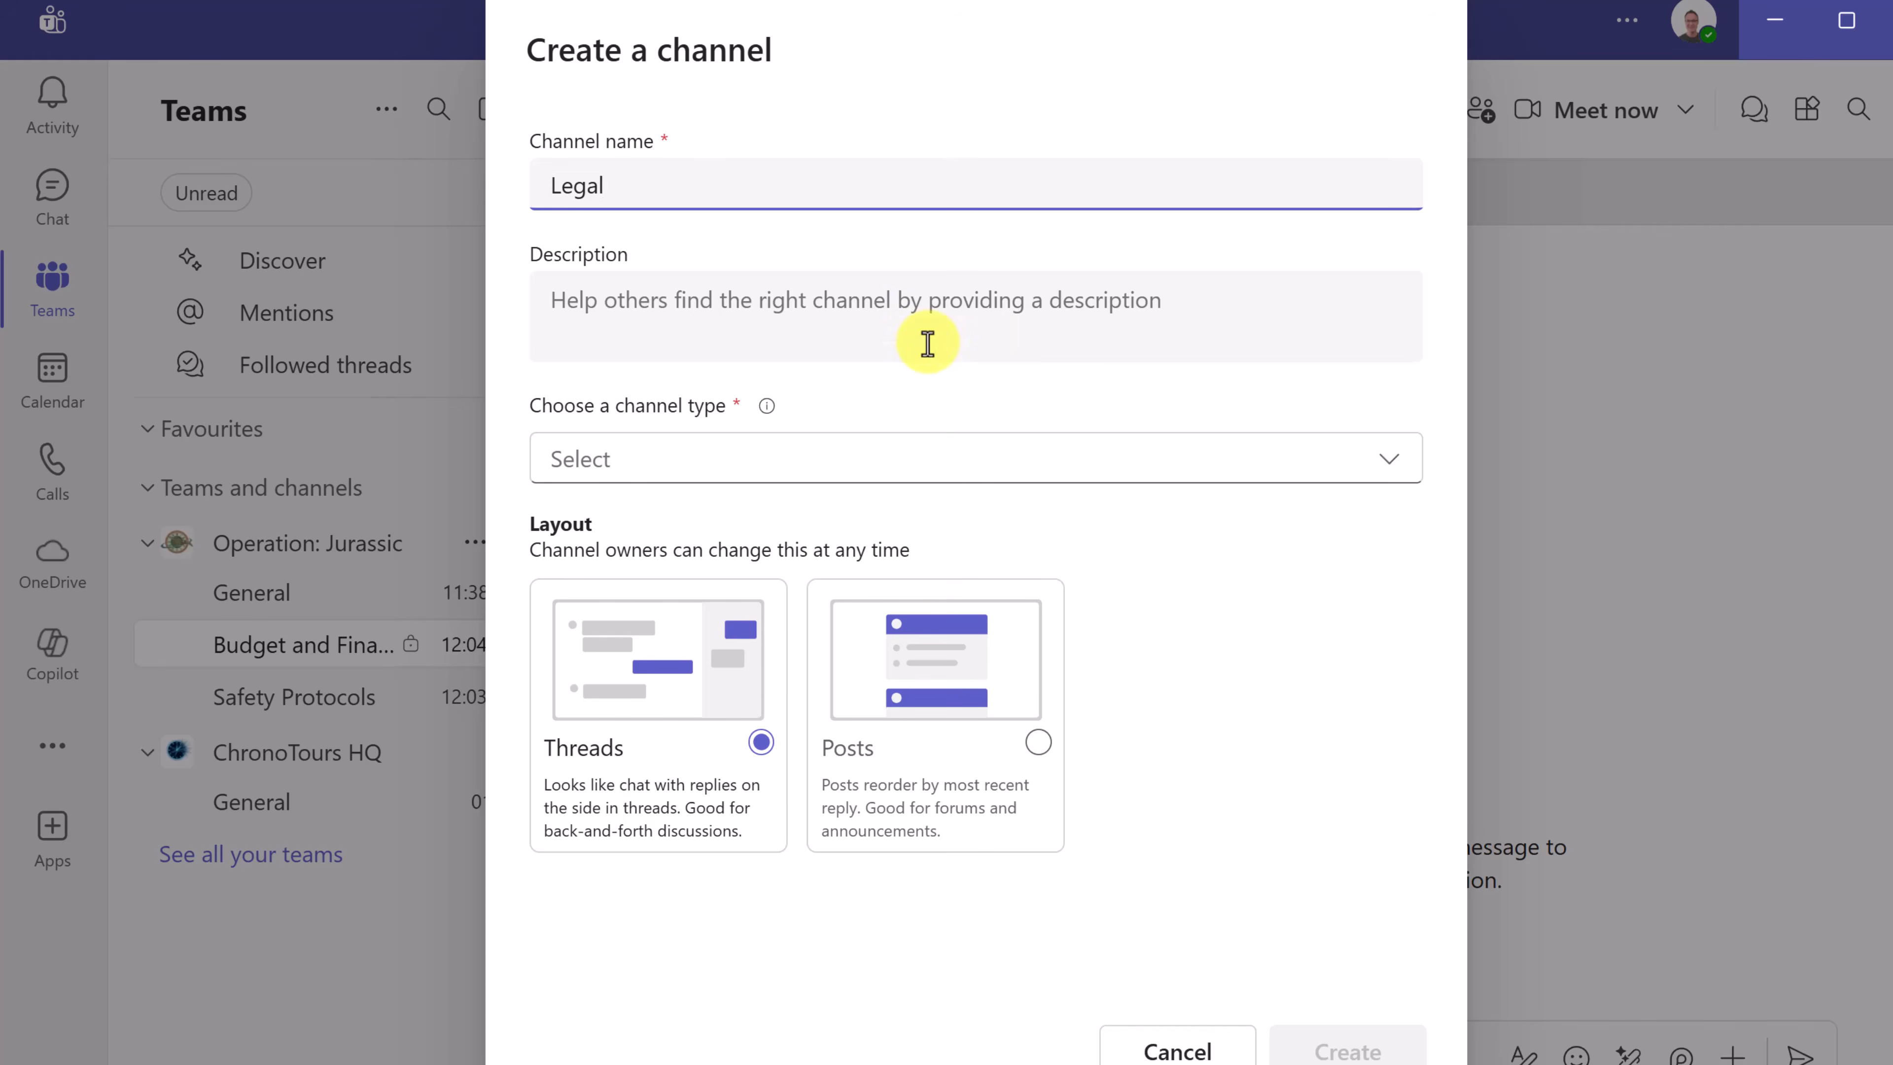
pyautogui.click(917, 457)
pyautogui.click(825, 627)
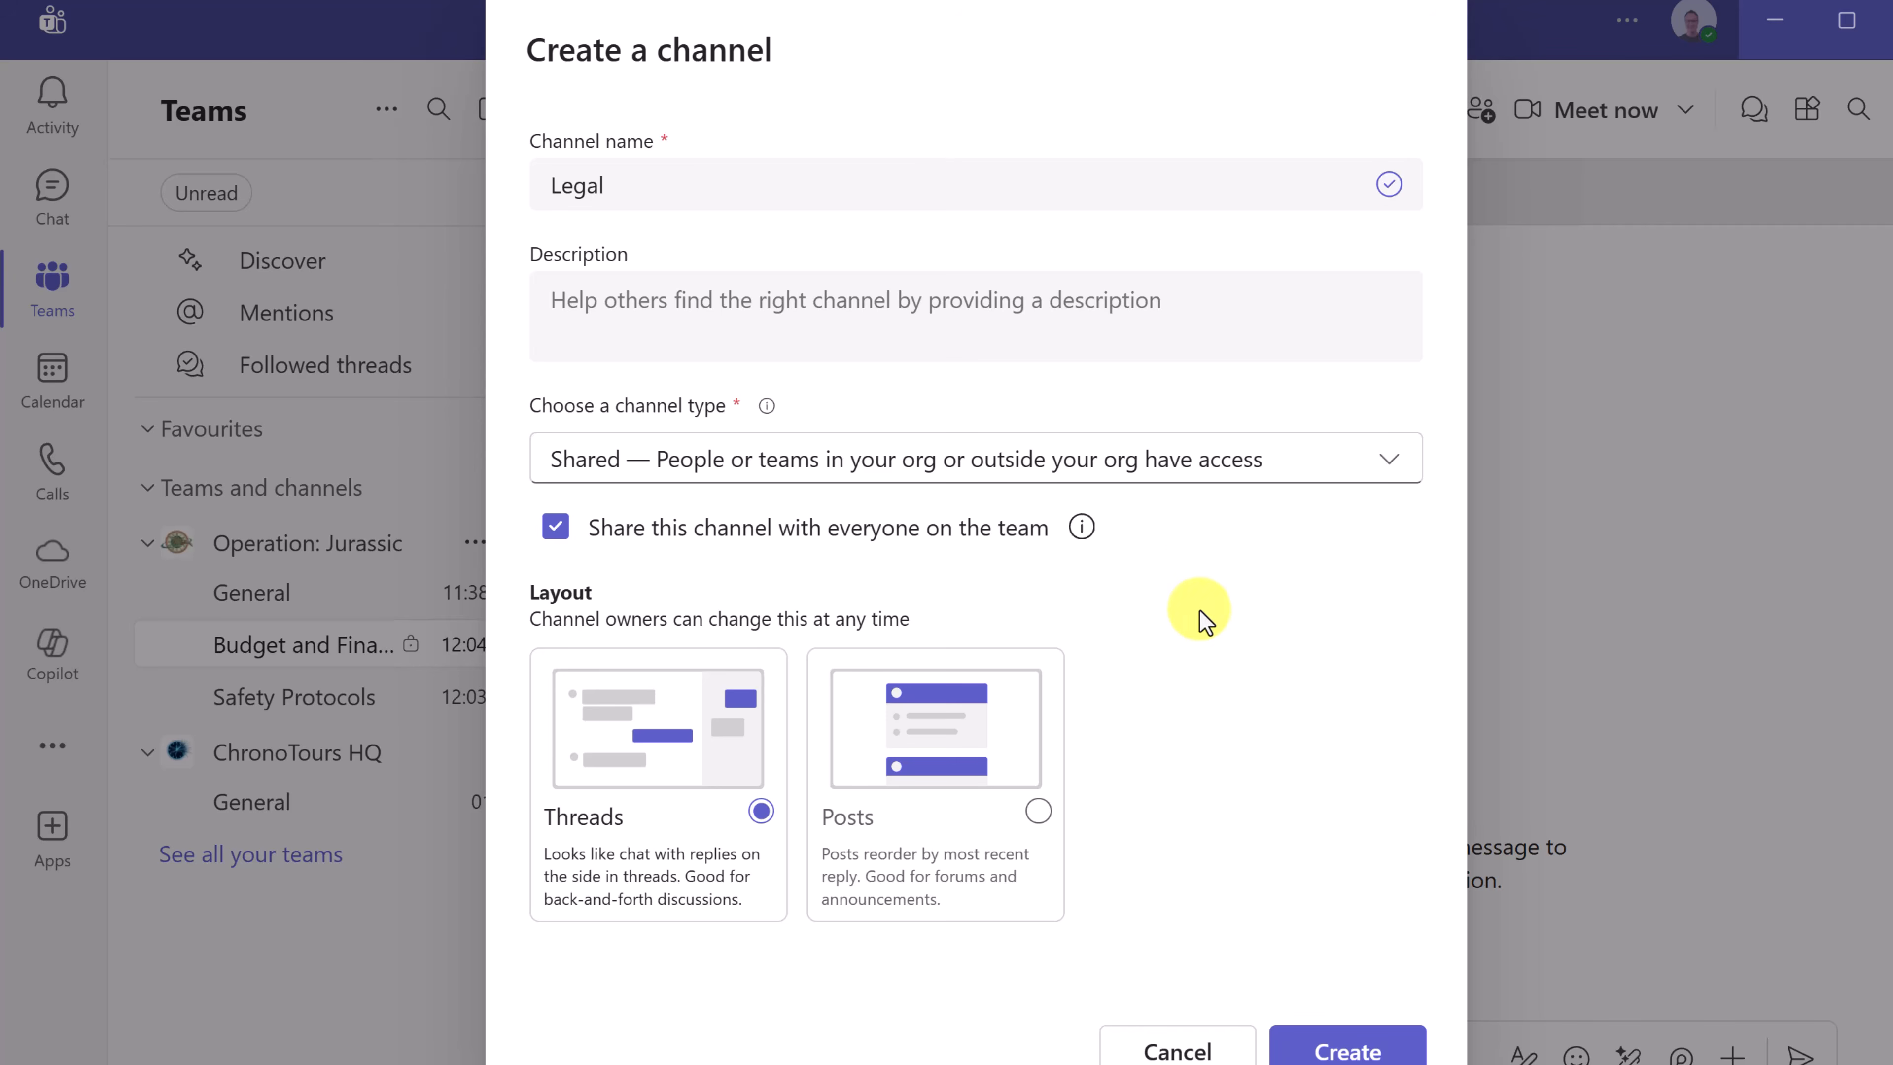
pyautogui.click(1223, 1052)
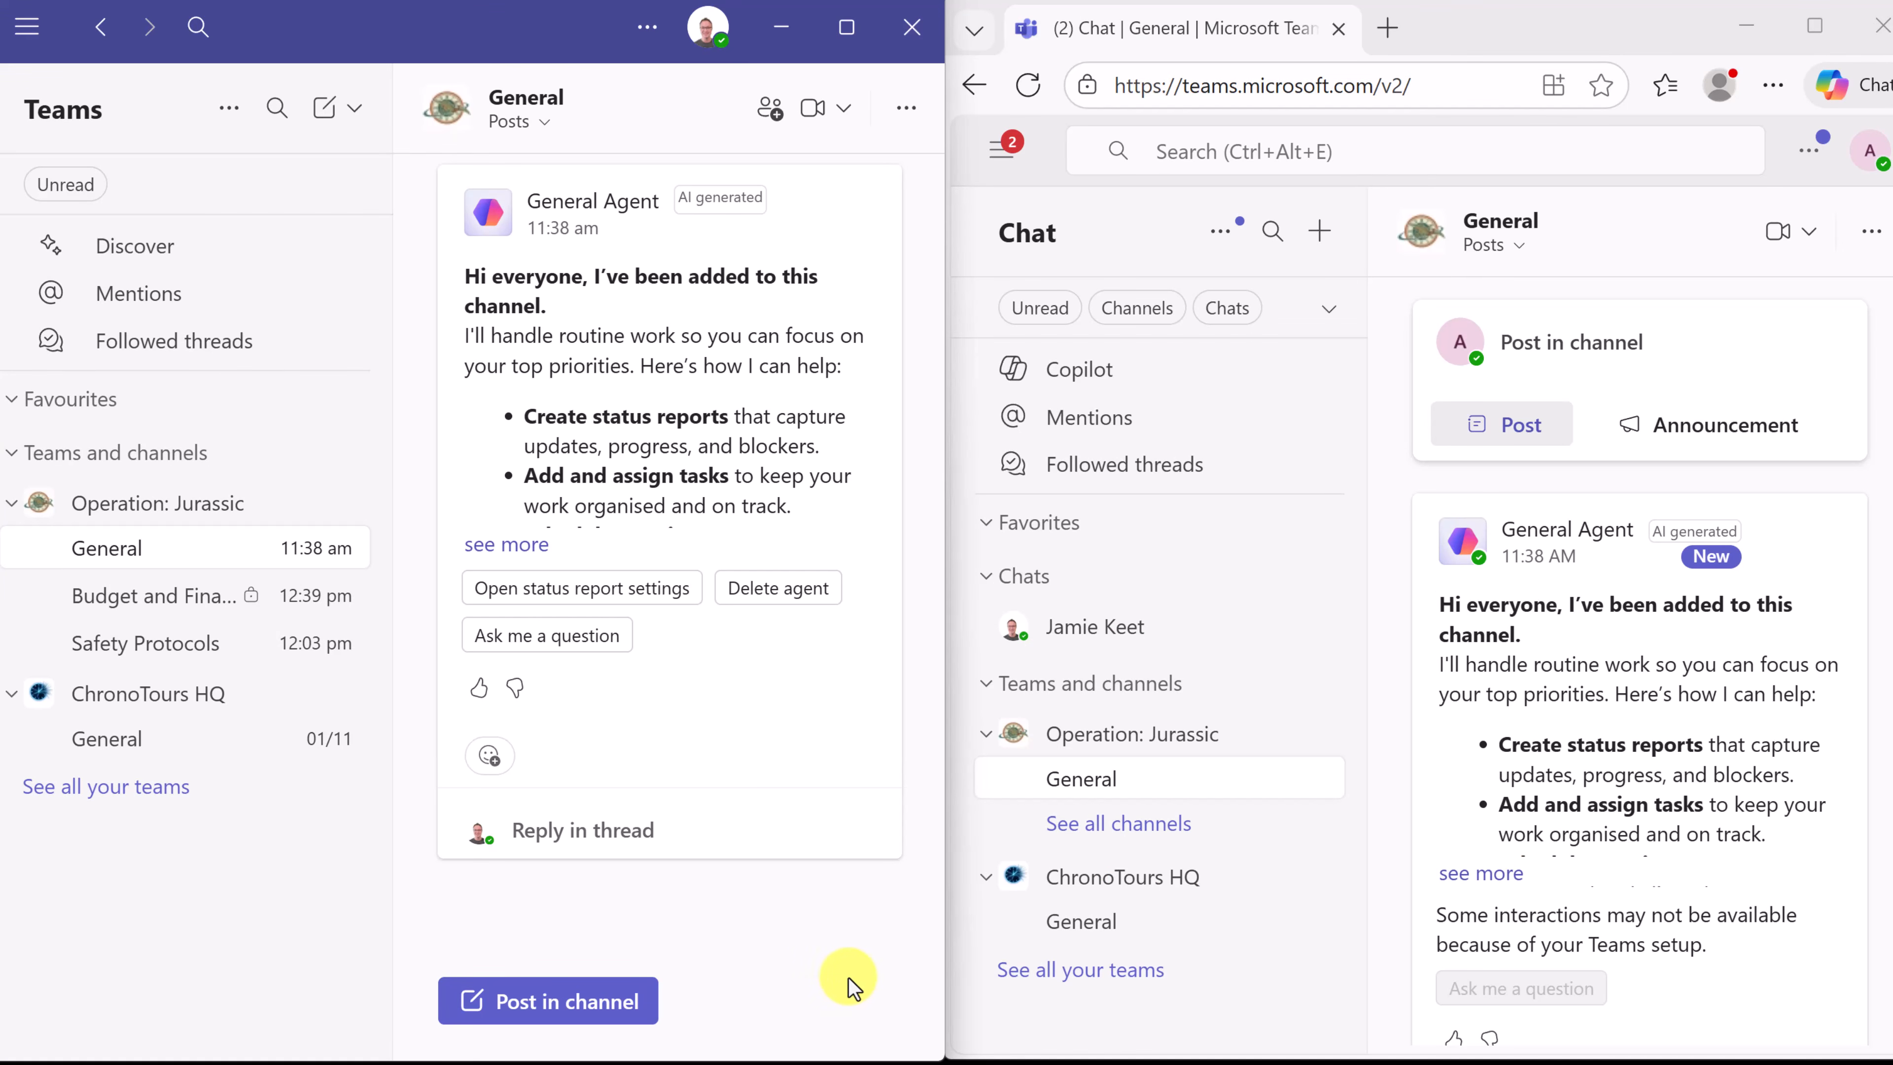
# - Post "Welcome to the Jurassic Mission. Please read the safety manual." with the subject JM in the Operation: Jurassic General channel
pyautogui.moveTo(589, 317)
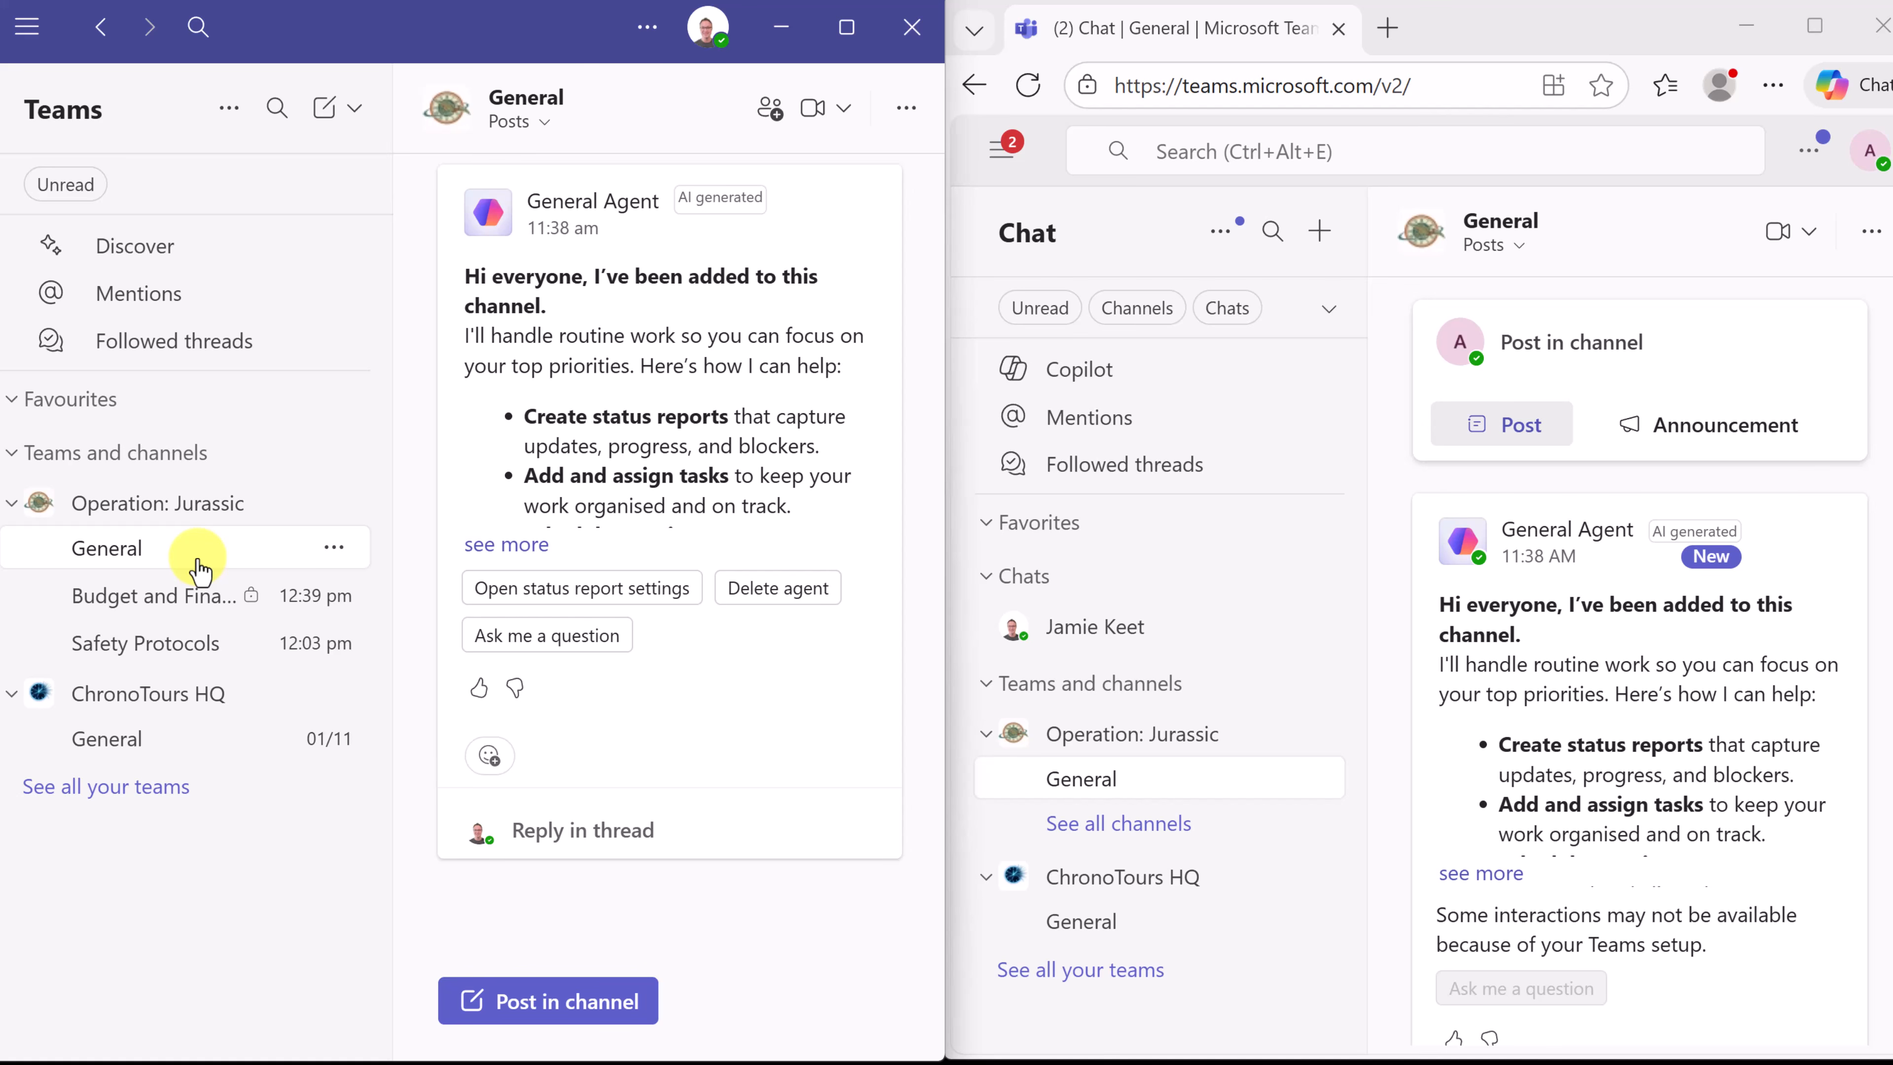
pyautogui.click(600, 1003)
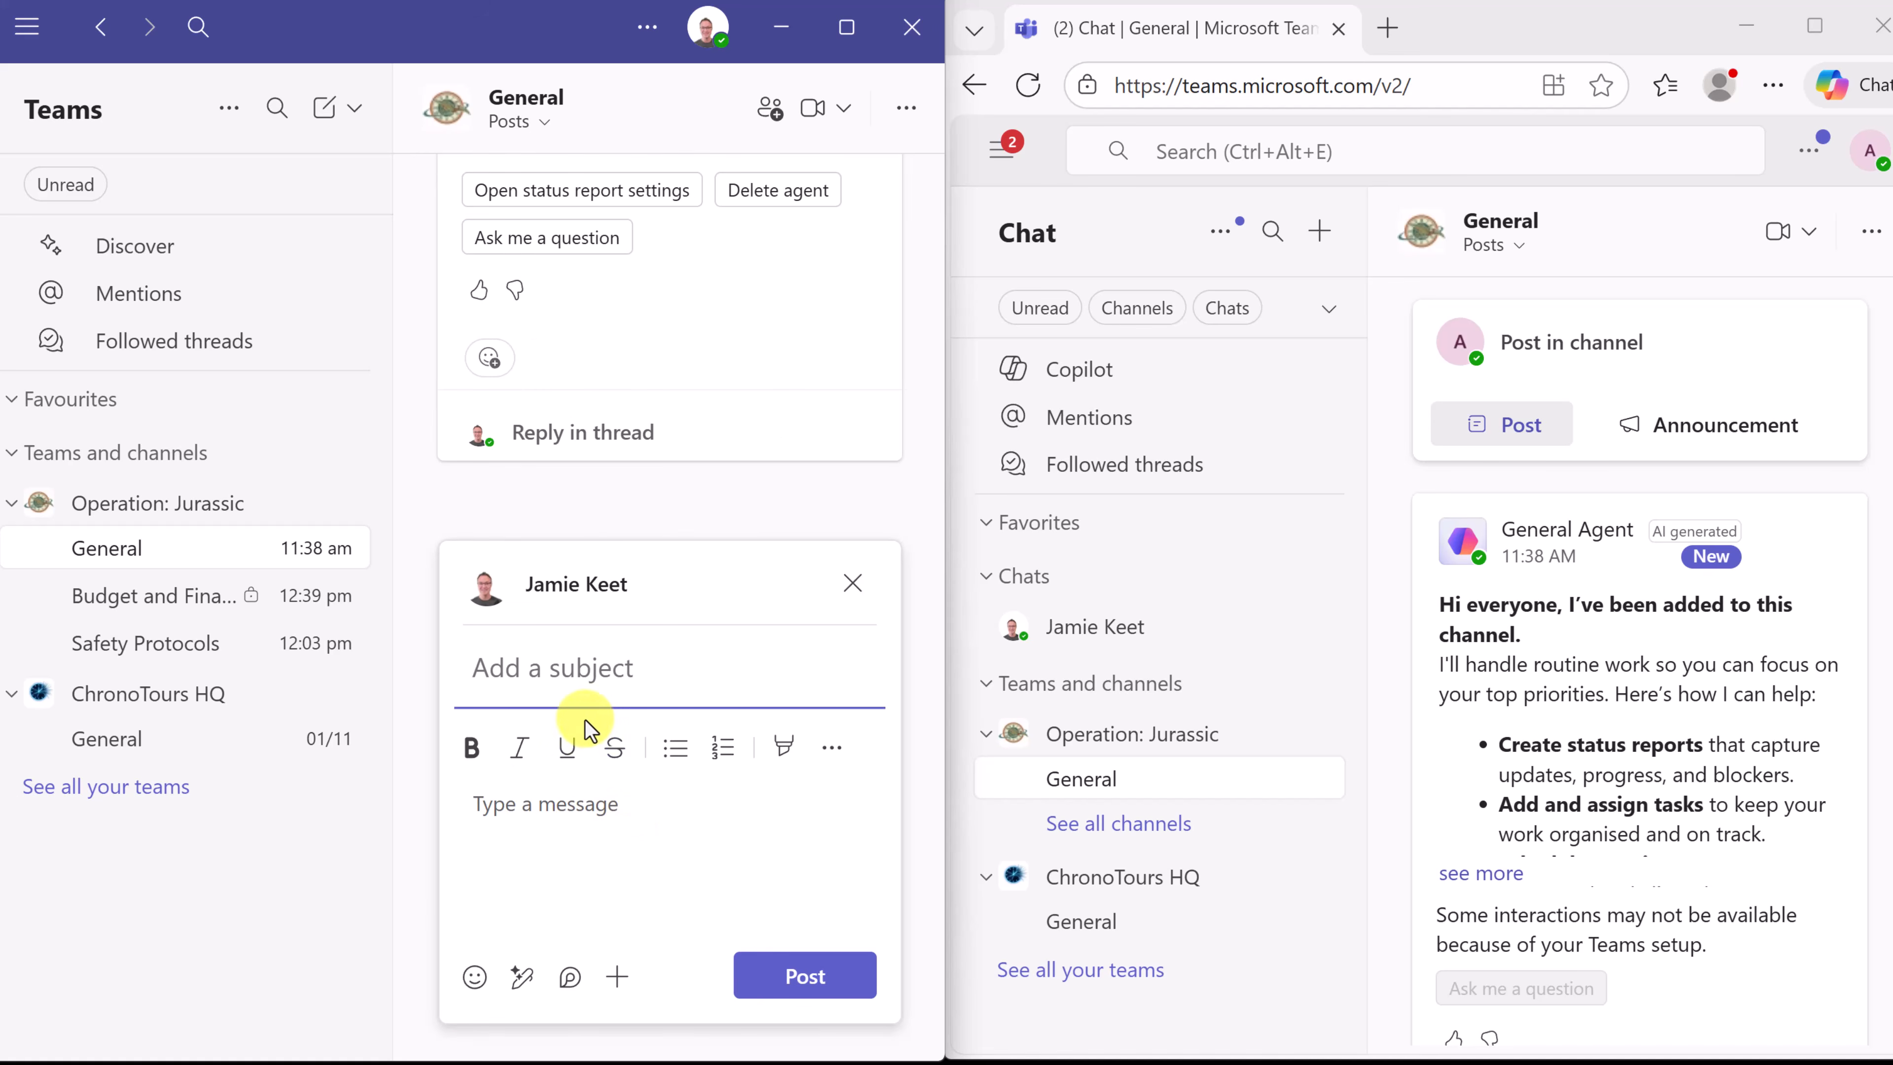
pyautogui.click(537, 813)
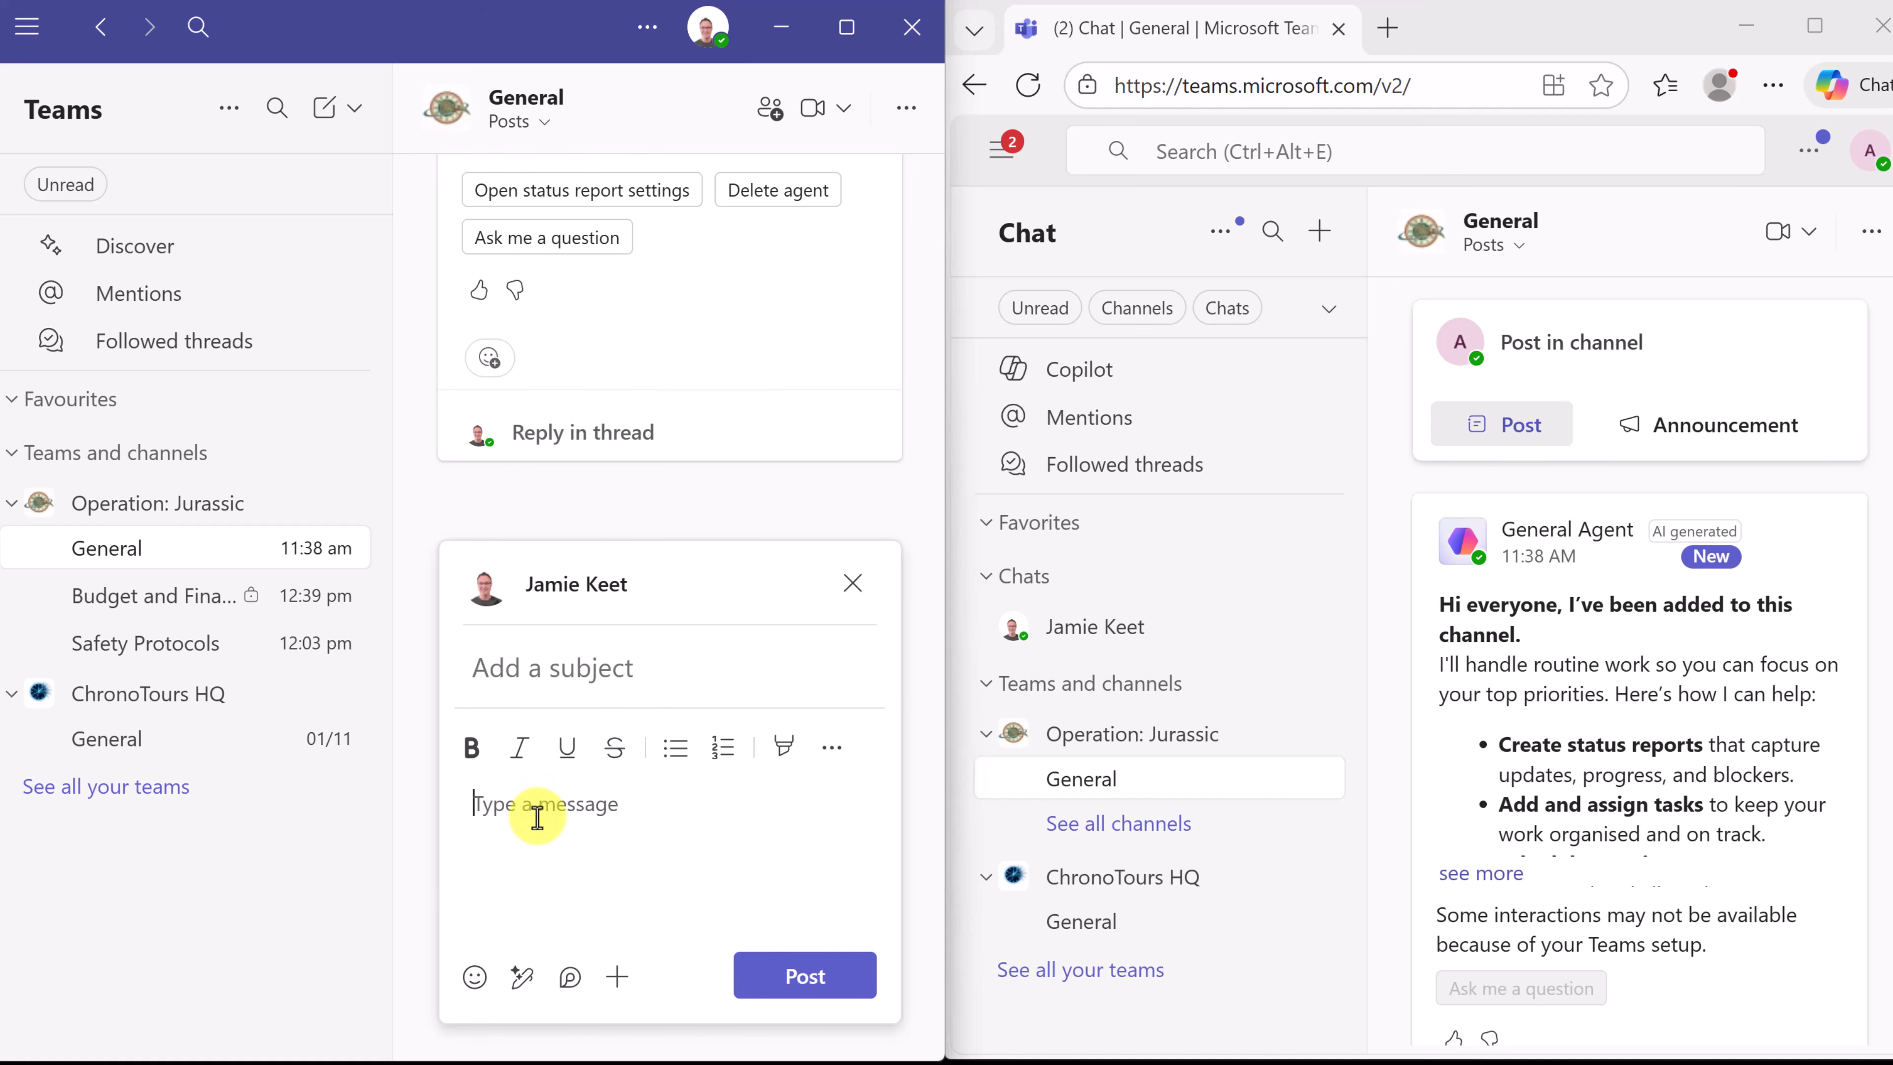
pyautogui.write('Welcome to the Jurassic Mission. Please read the safety manual.')
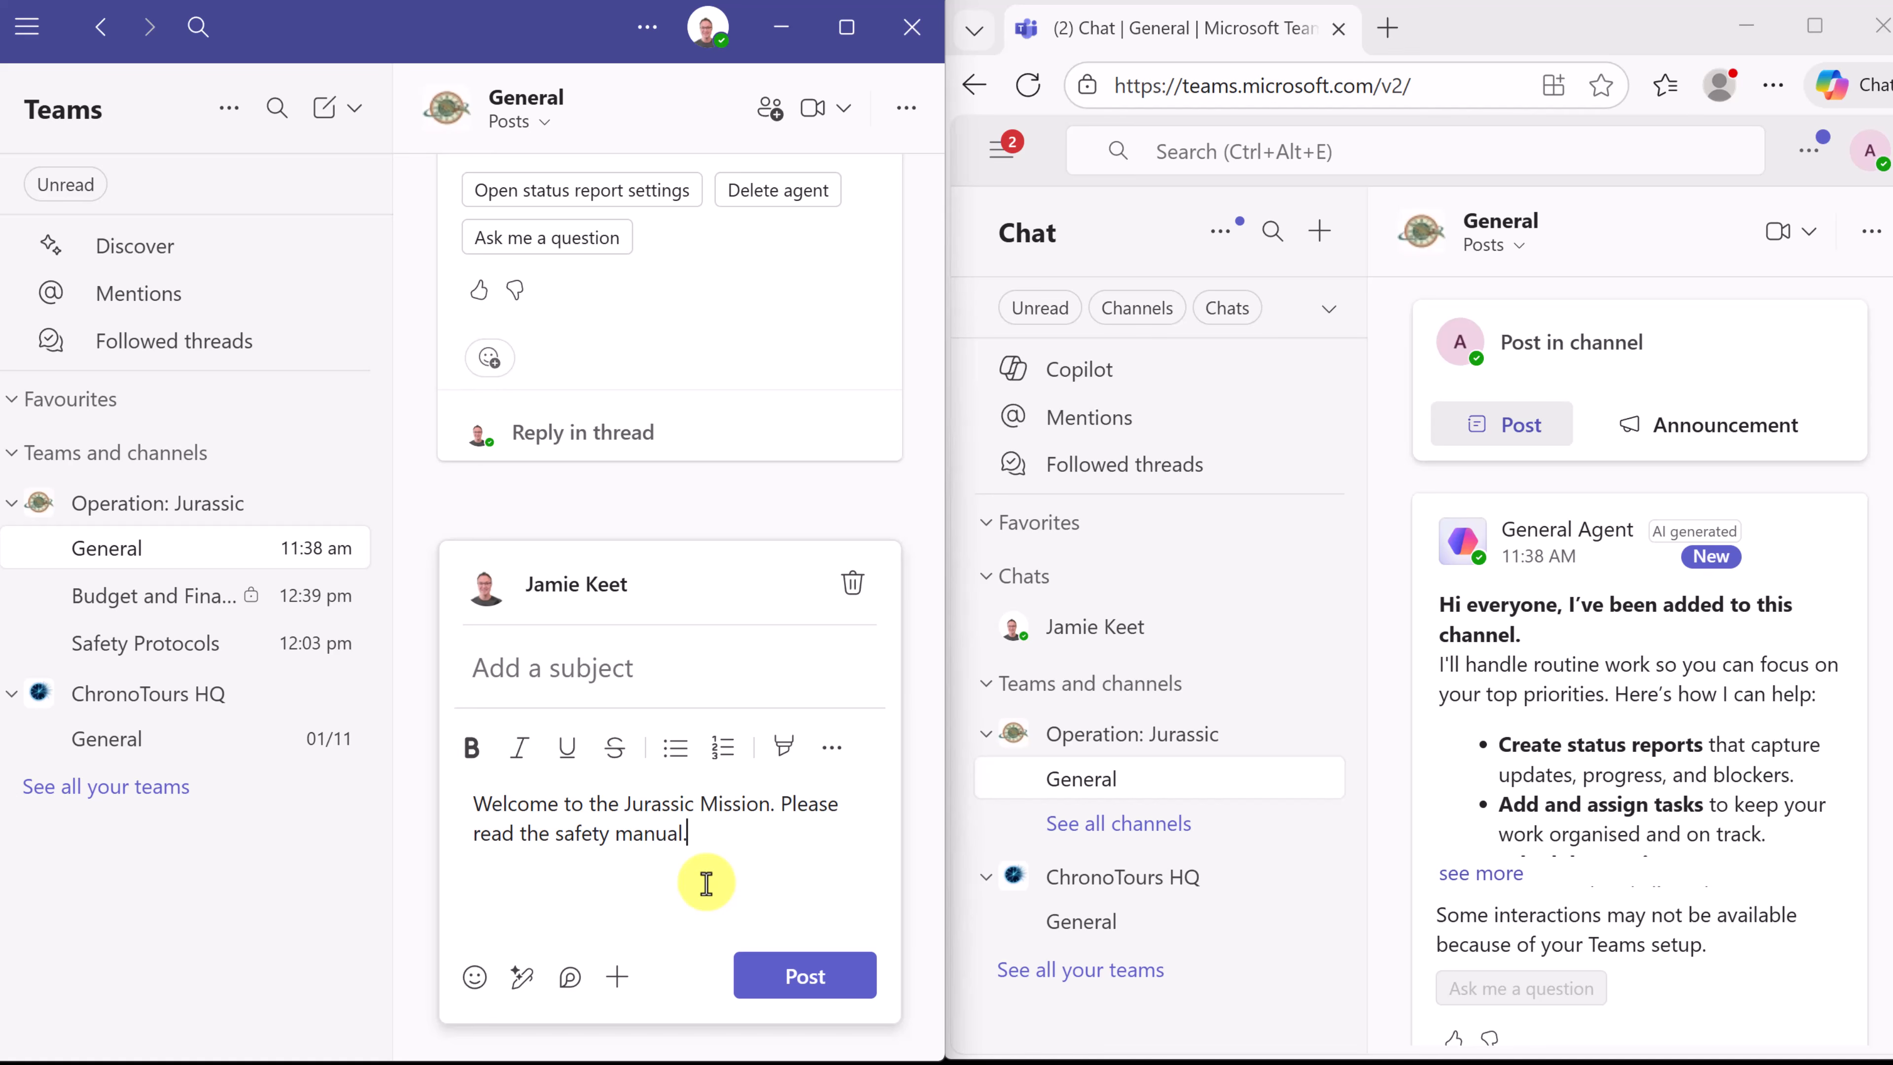
pyautogui.click(559, 666)
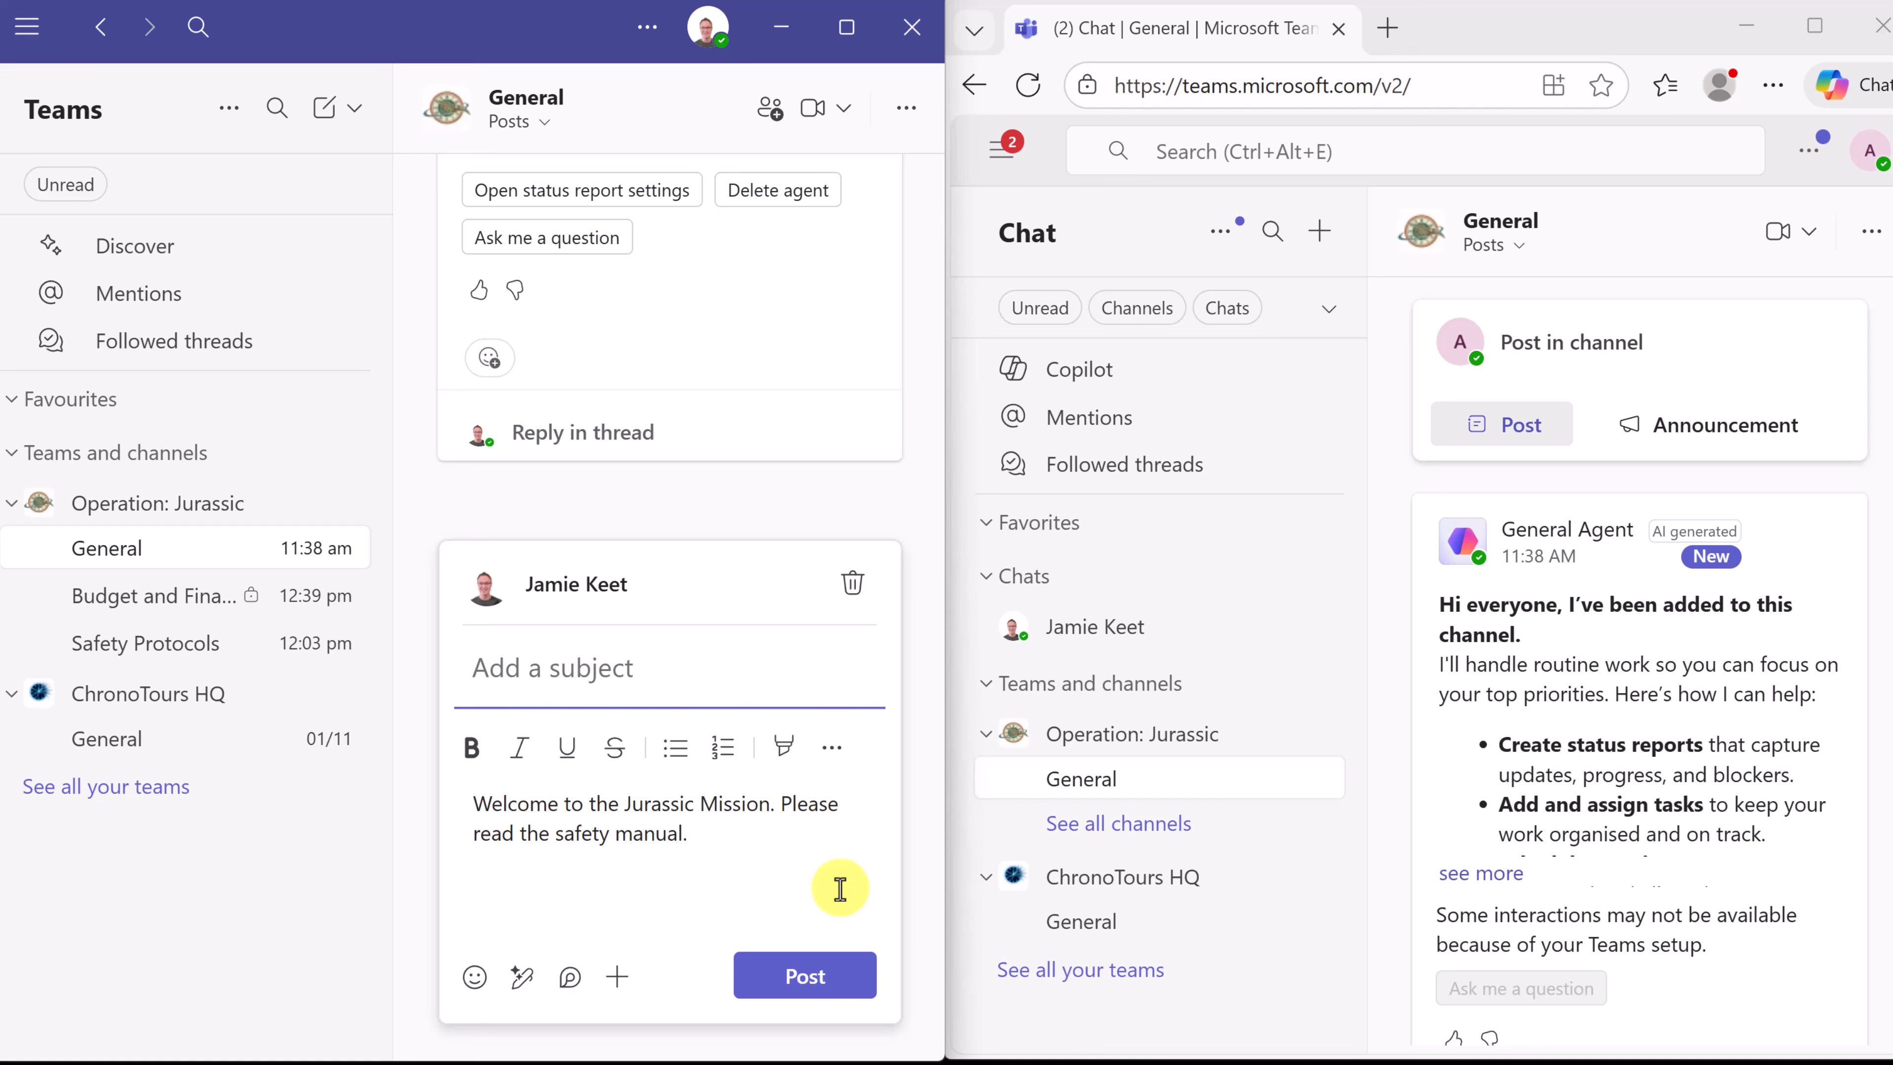
pyautogui.write('JM')
pyautogui.click(820, 977)
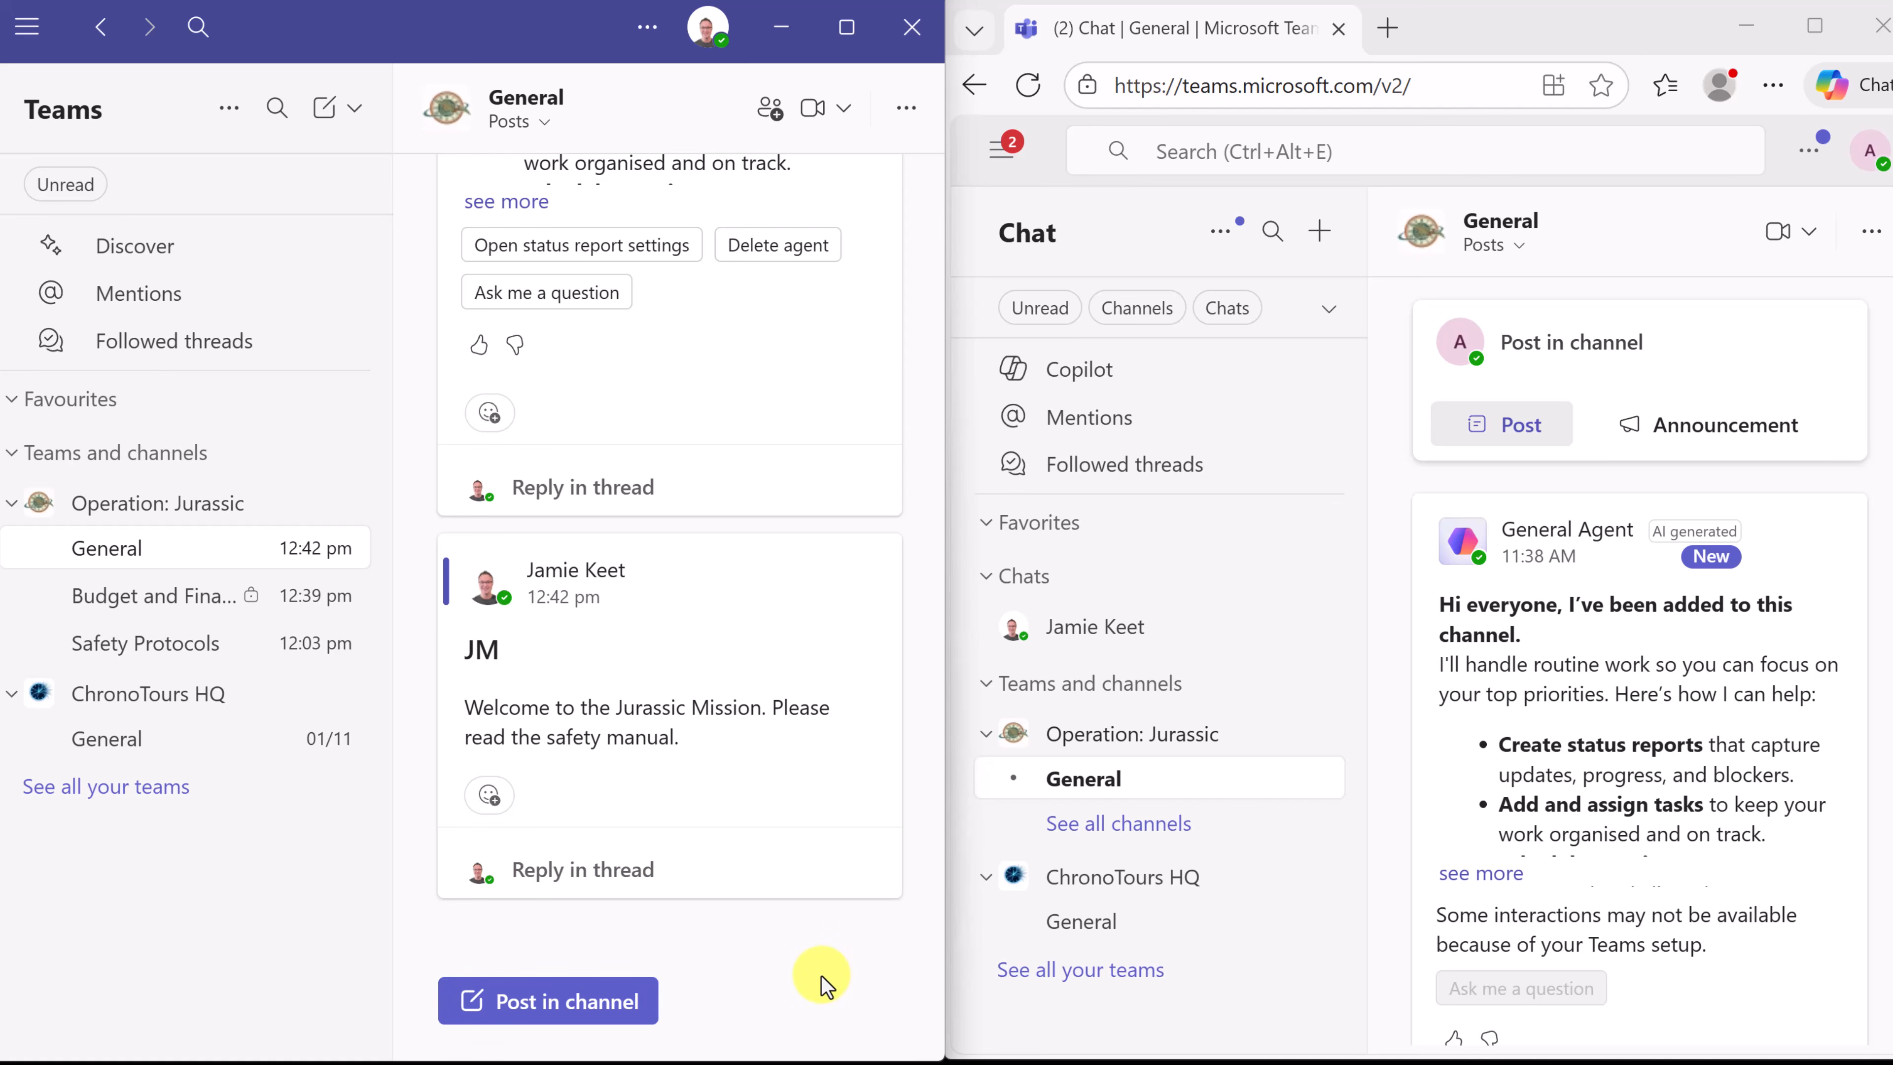
# - Switch to the team member's browser session and reply "Read it!" in the thread of the JM post
pyautogui.moveTo(1788, 690)
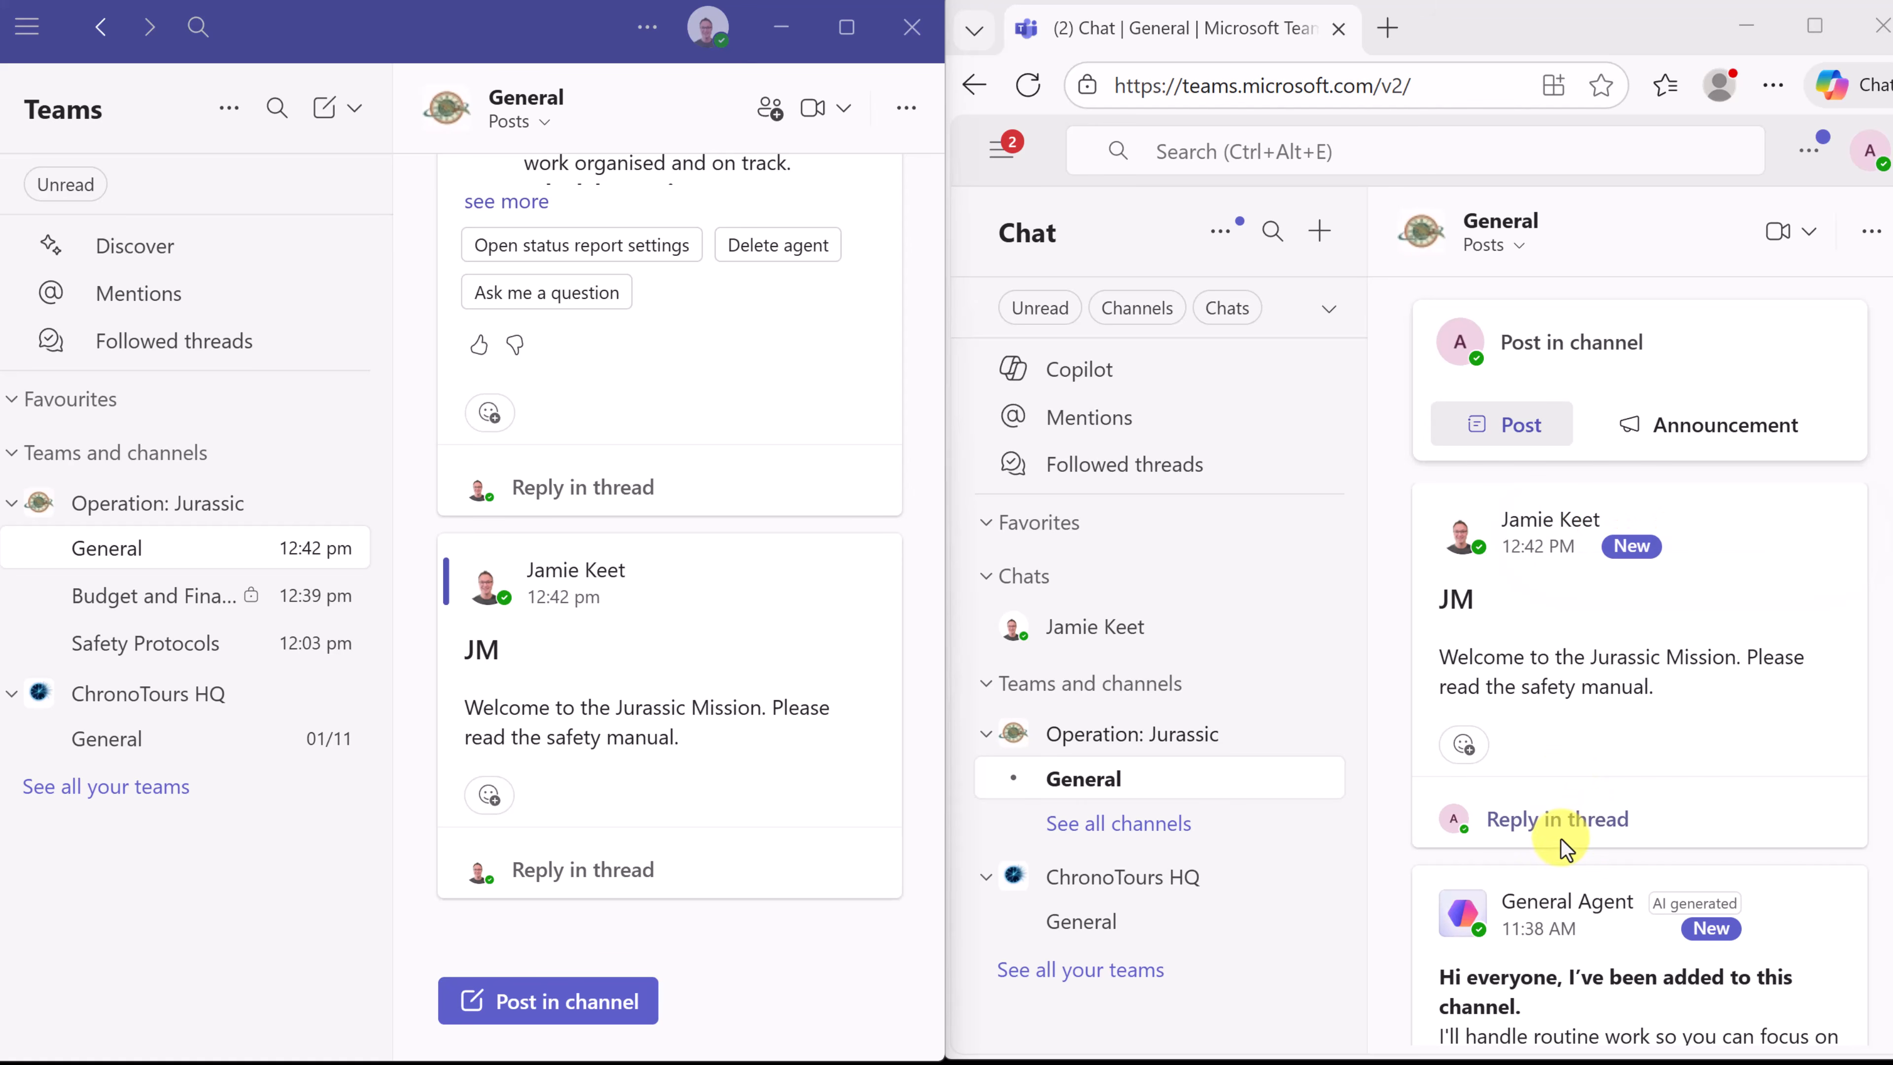
pyautogui.click(1575, 837)
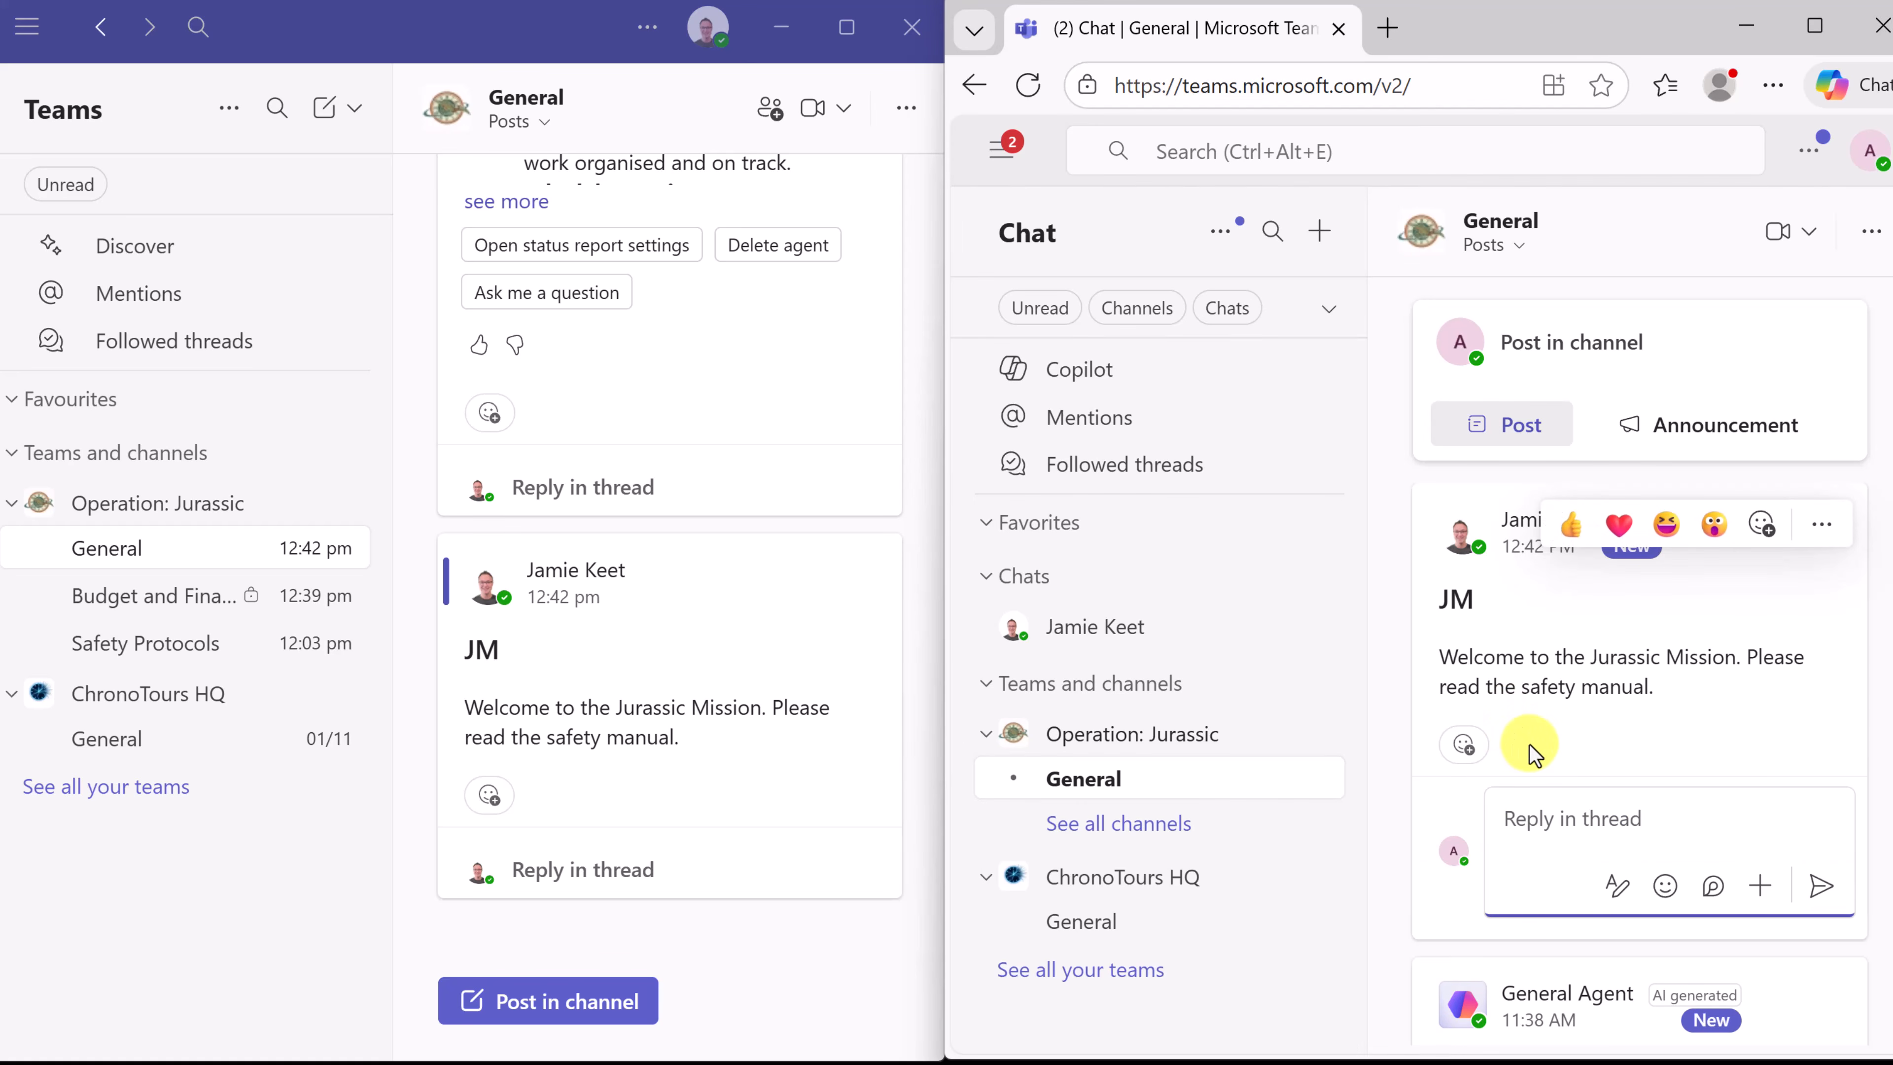
pyautogui.write('Read it!')
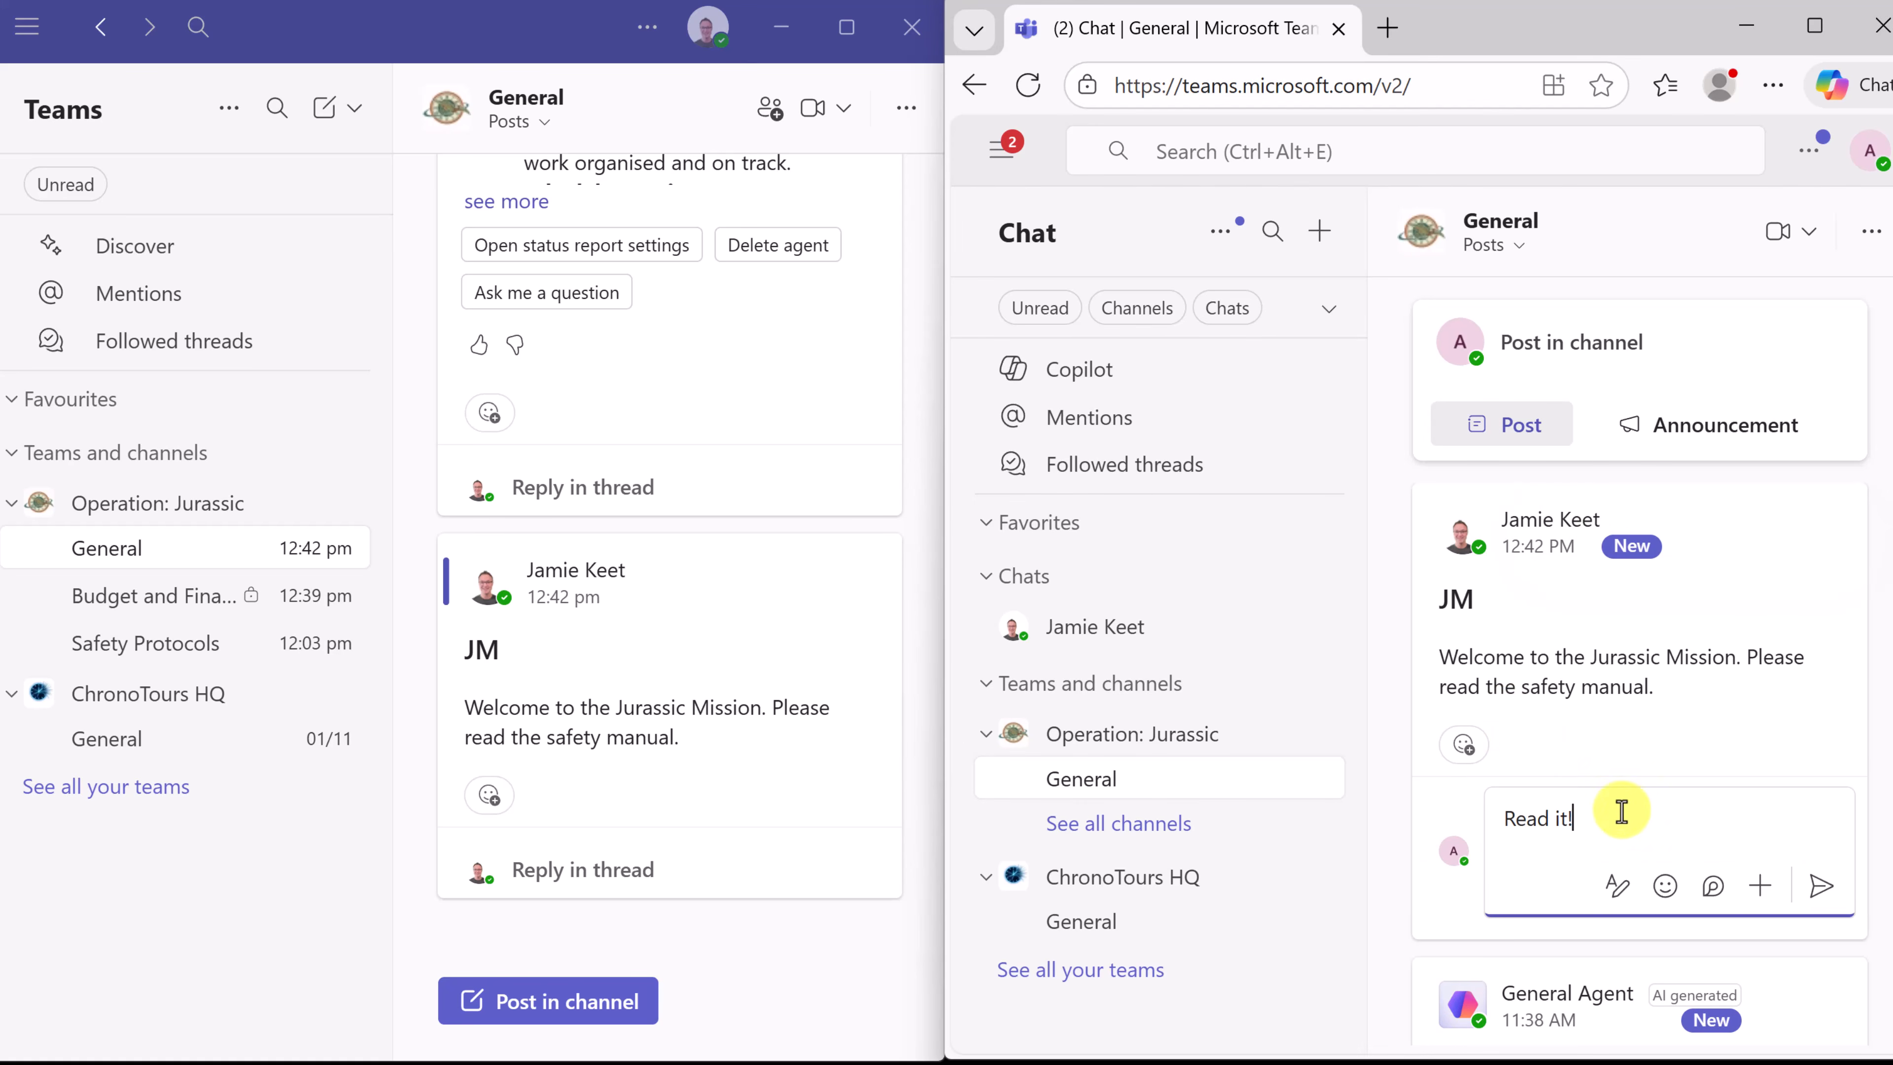
pyautogui.click(1818, 889)
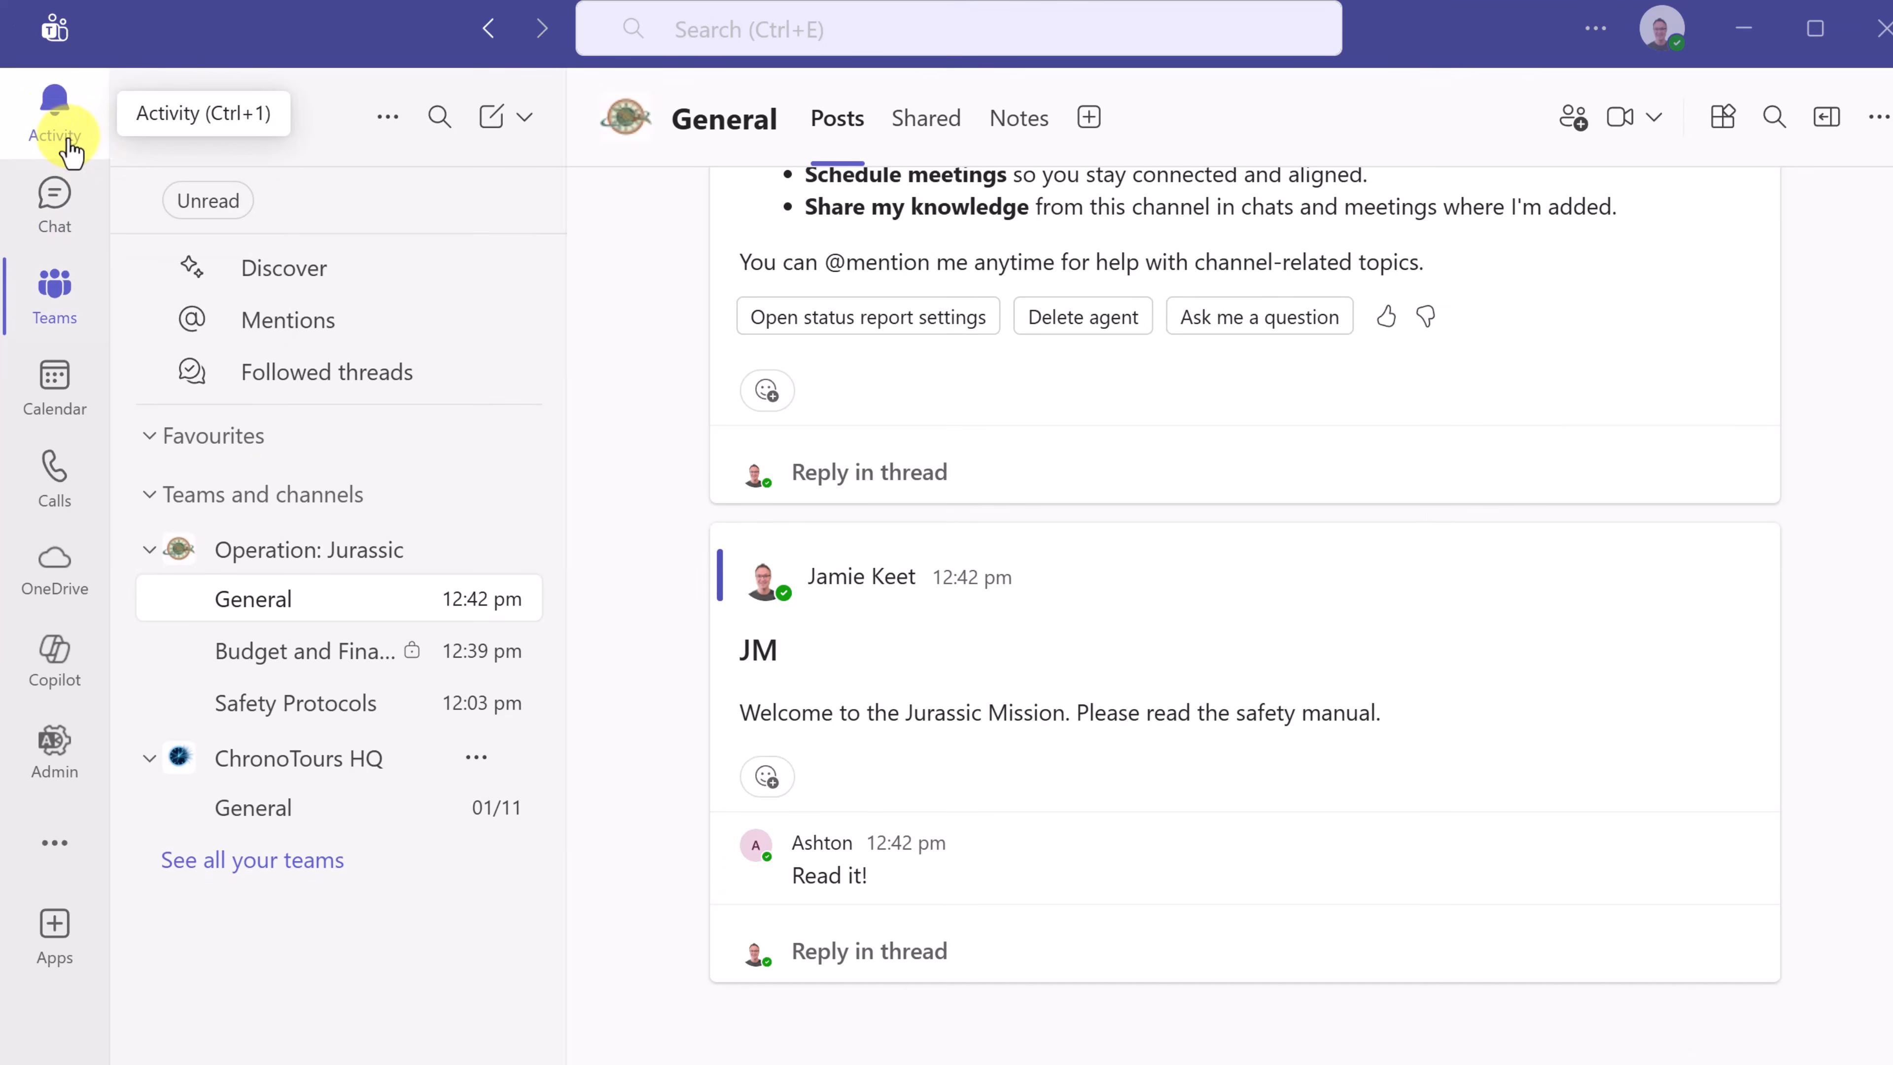
# - Set the Operation: Jurassic General channel to show new posts at the top
pyautogui.click(49, 127)
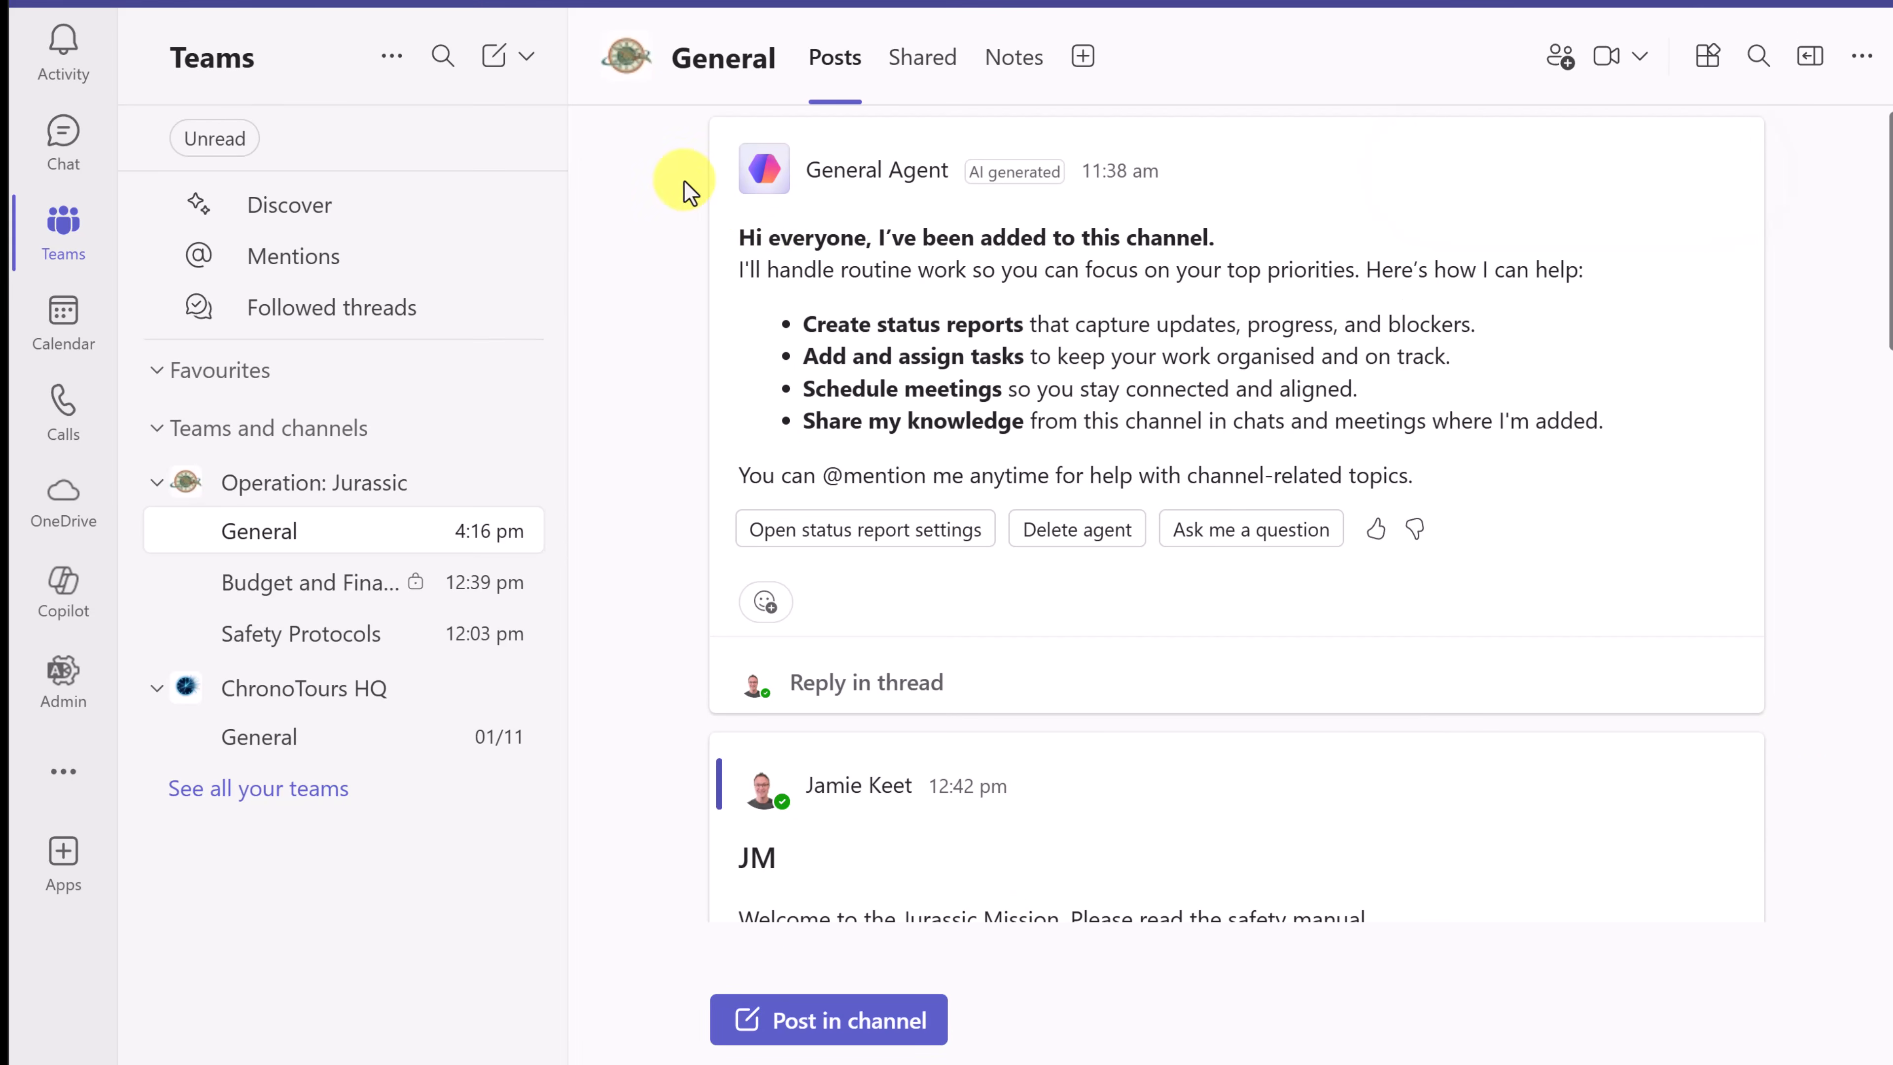
pyautogui.click(1861, 57)
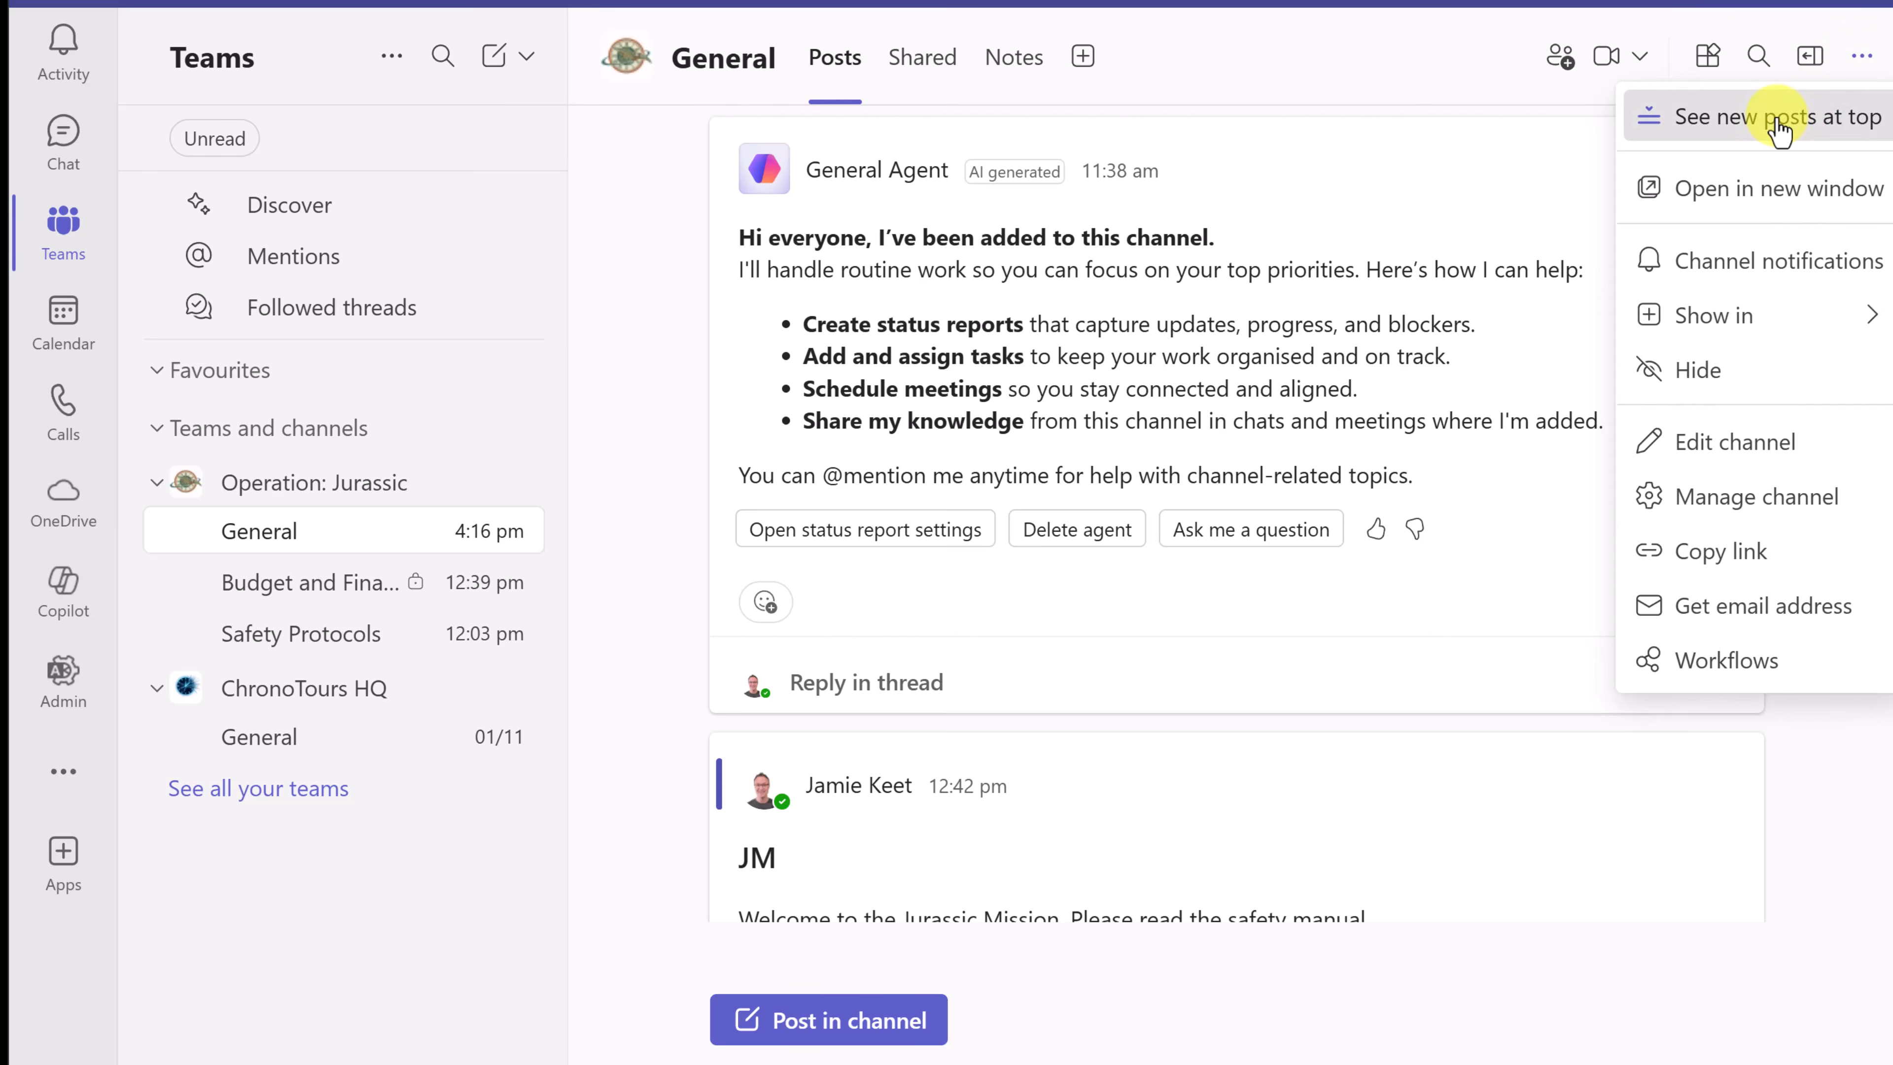
pyautogui.click(1780, 119)
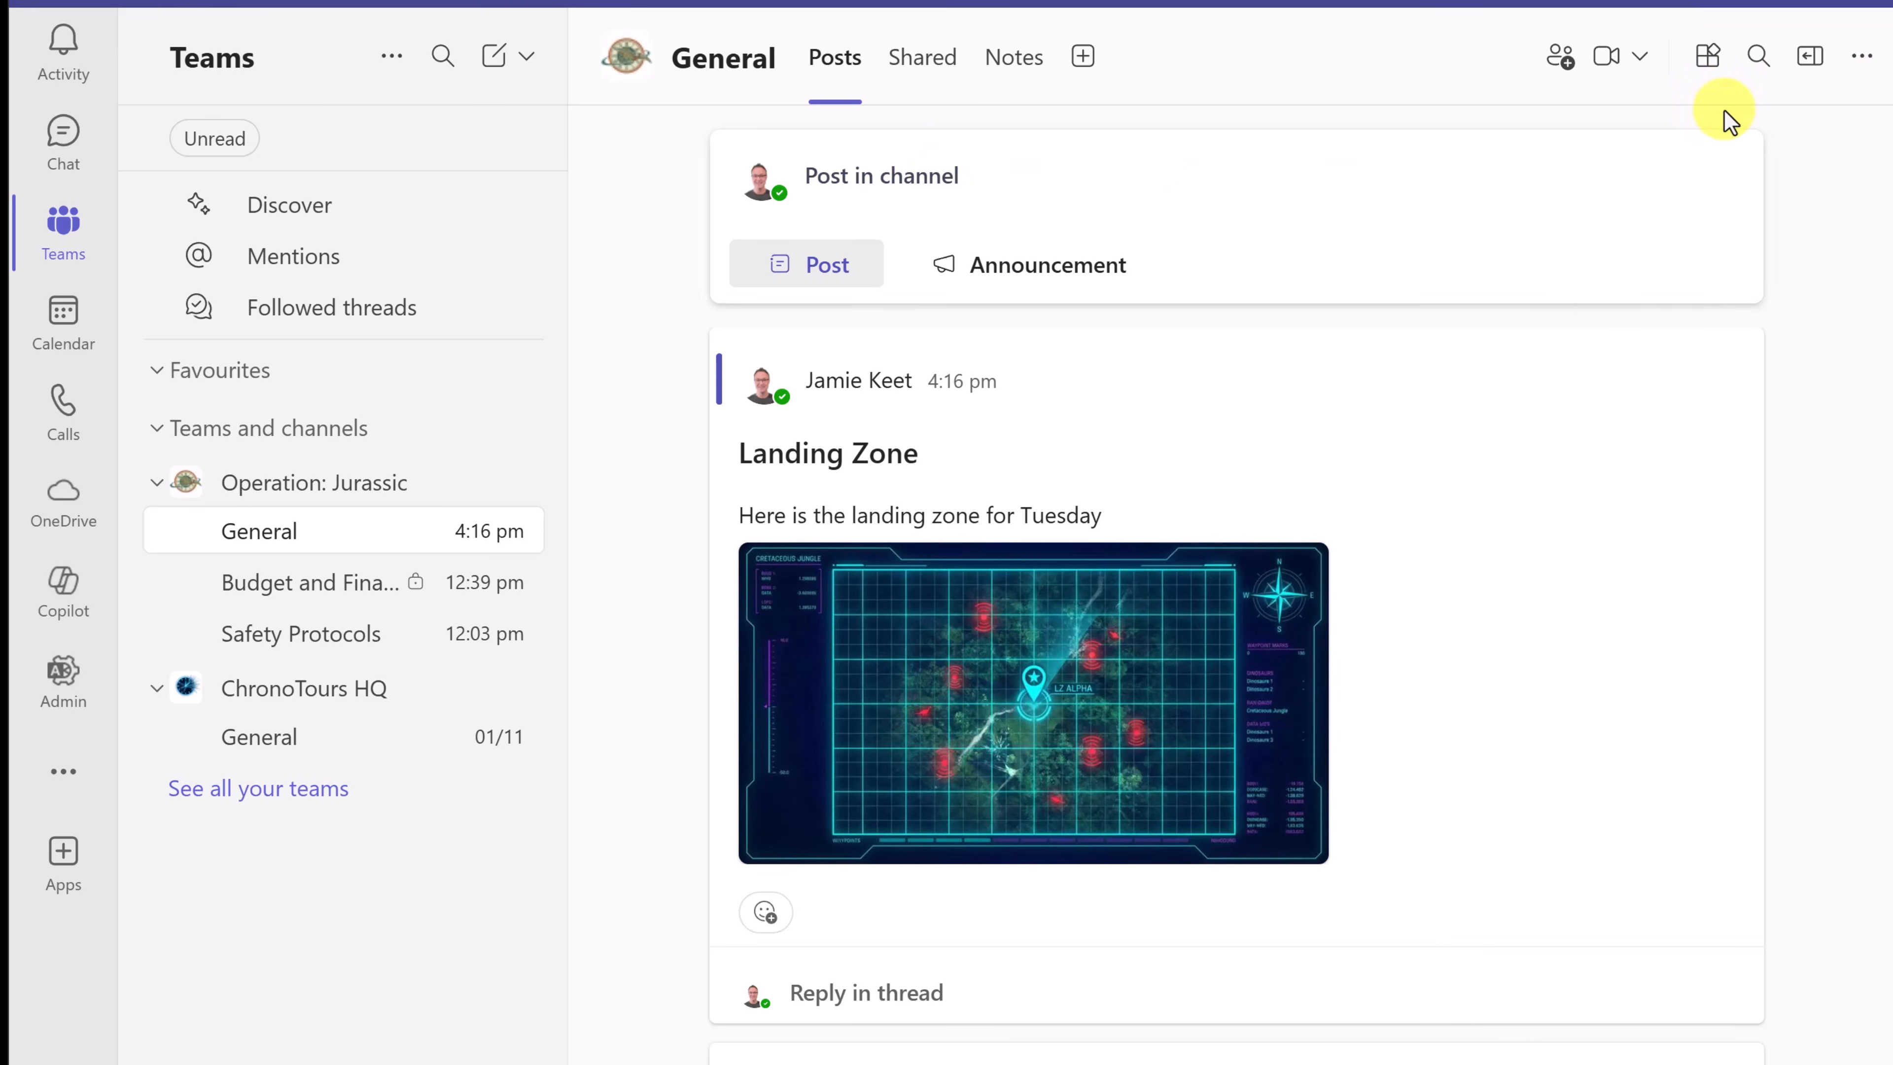
# - Set the Operation: Jurassic General channel to show new posts at the bottom
pyautogui.click(1861, 55)
pyautogui.click(1776, 121)
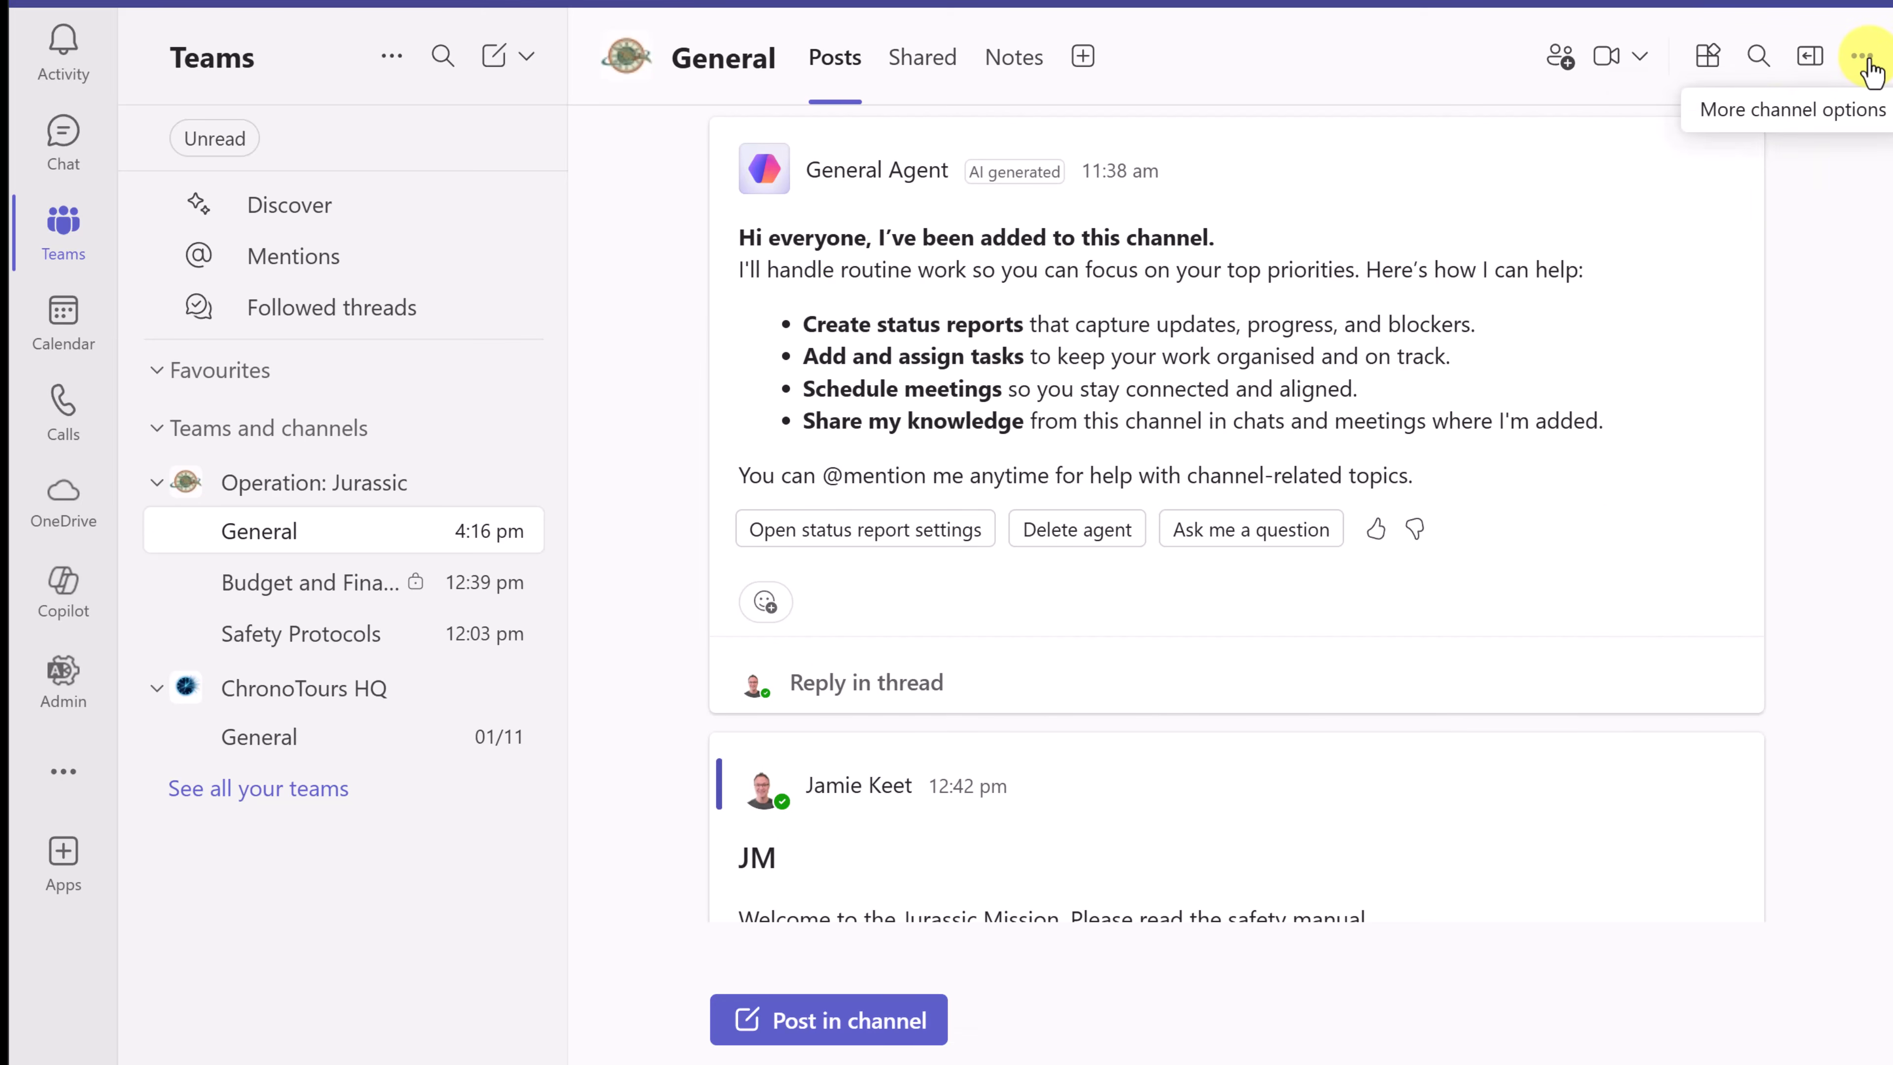
# - Examine the General channel's notification settings and the choices for new post alerts, leaving them without saving
pyautogui.click(1863, 58)
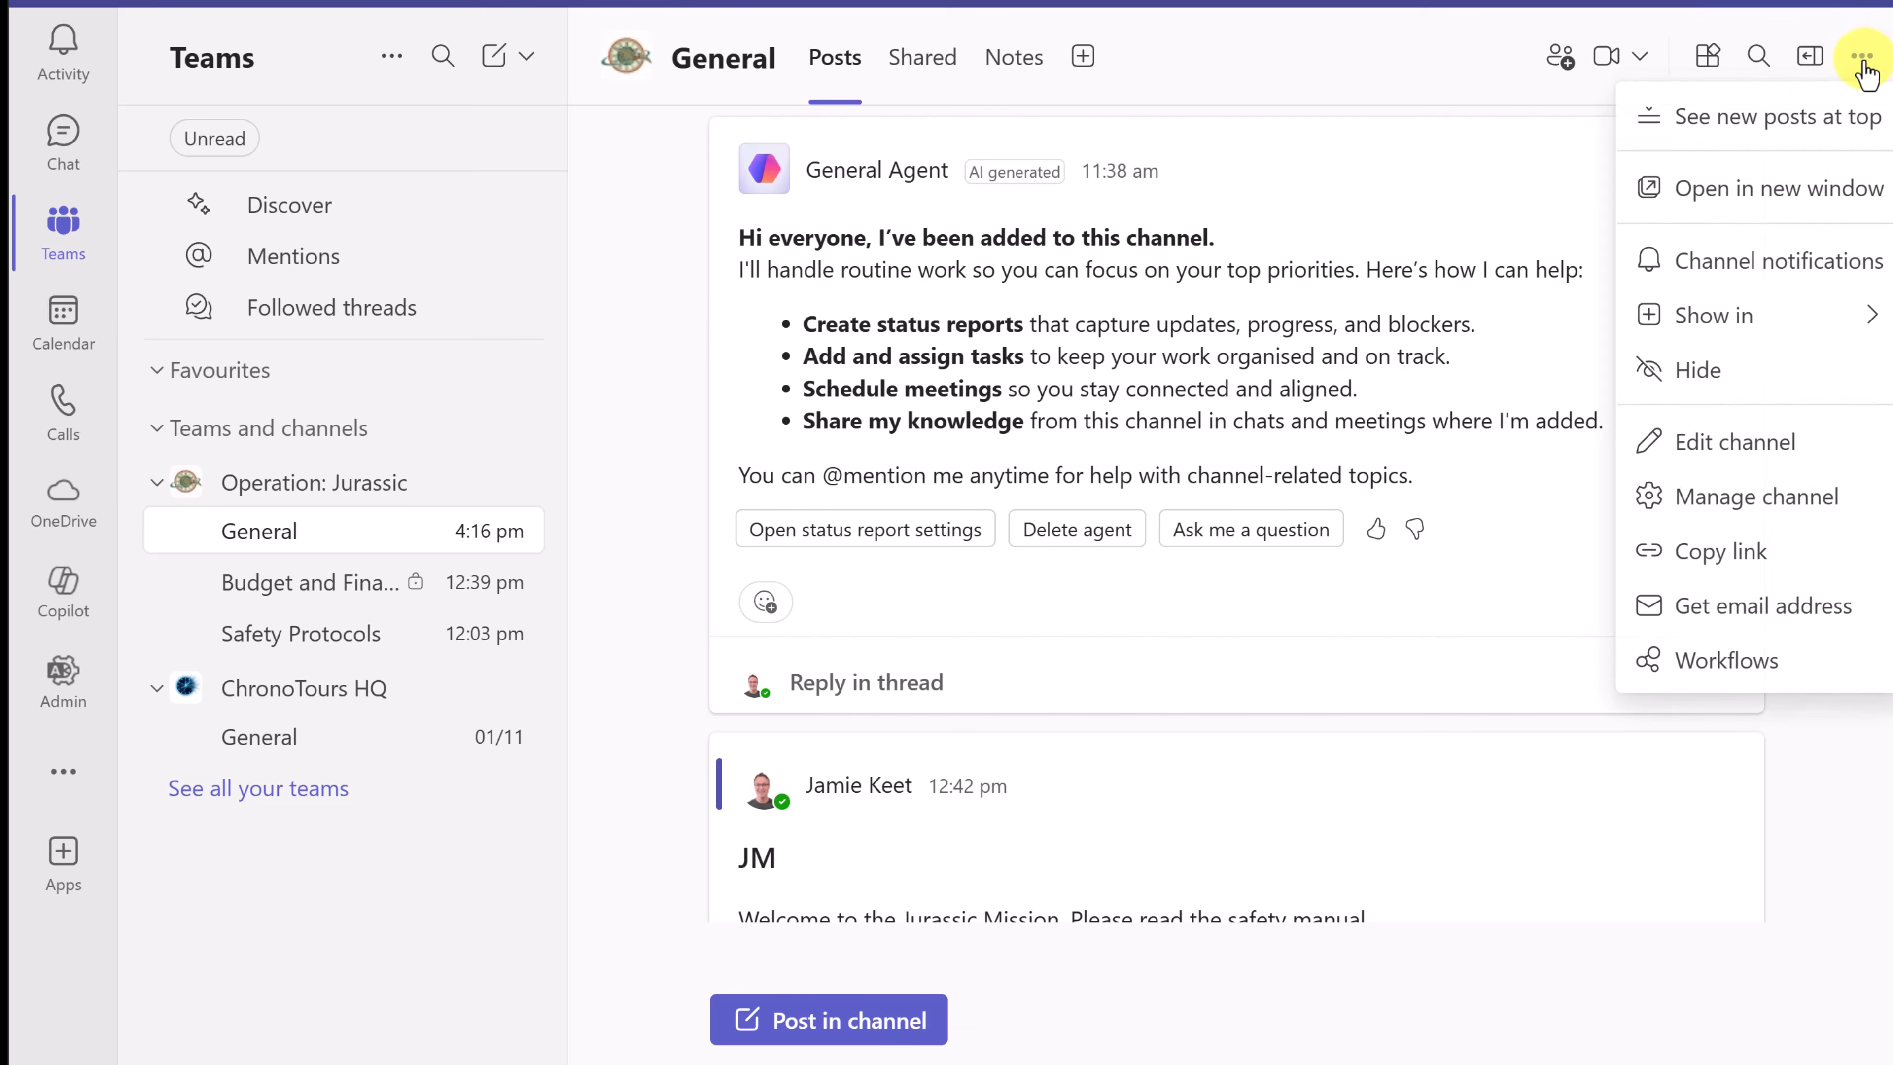
pyautogui.click(1812, 277)
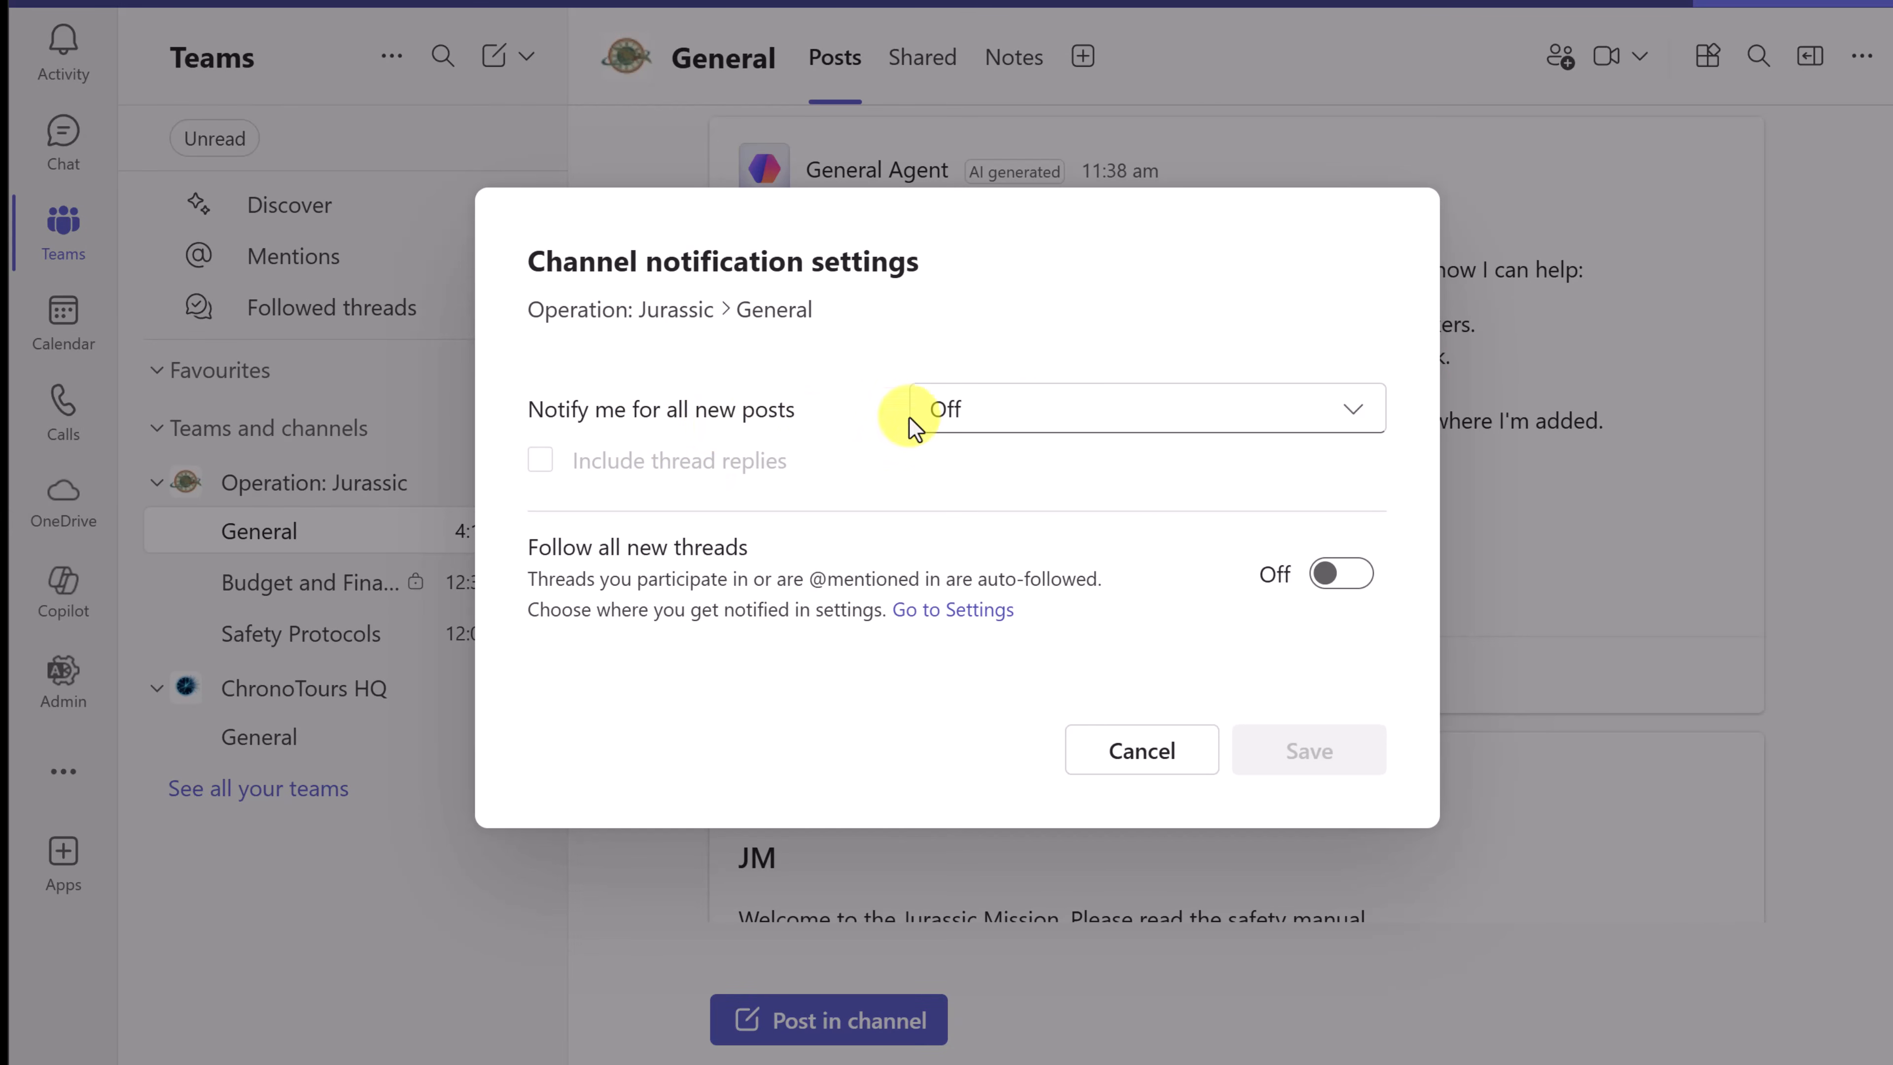
pyautogui.click(1025, 425)
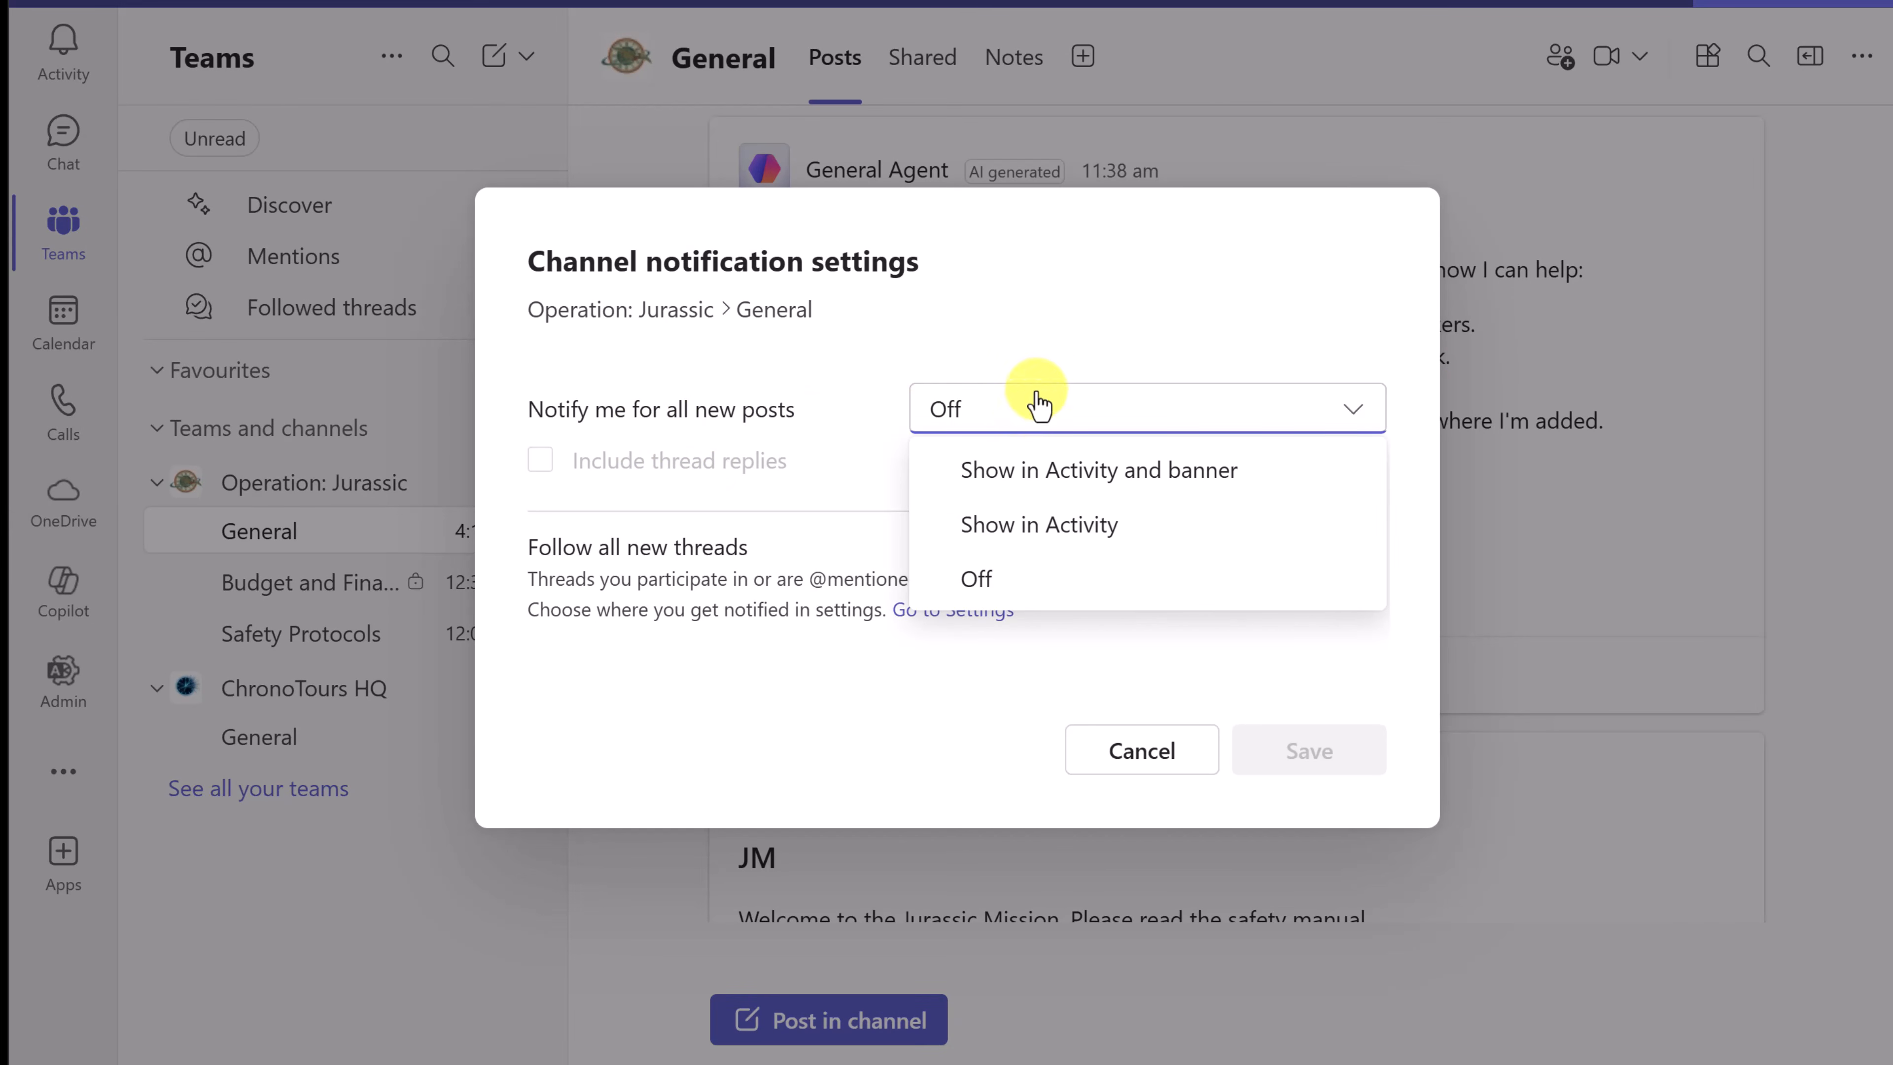
pyautogui.click(1047, 336)
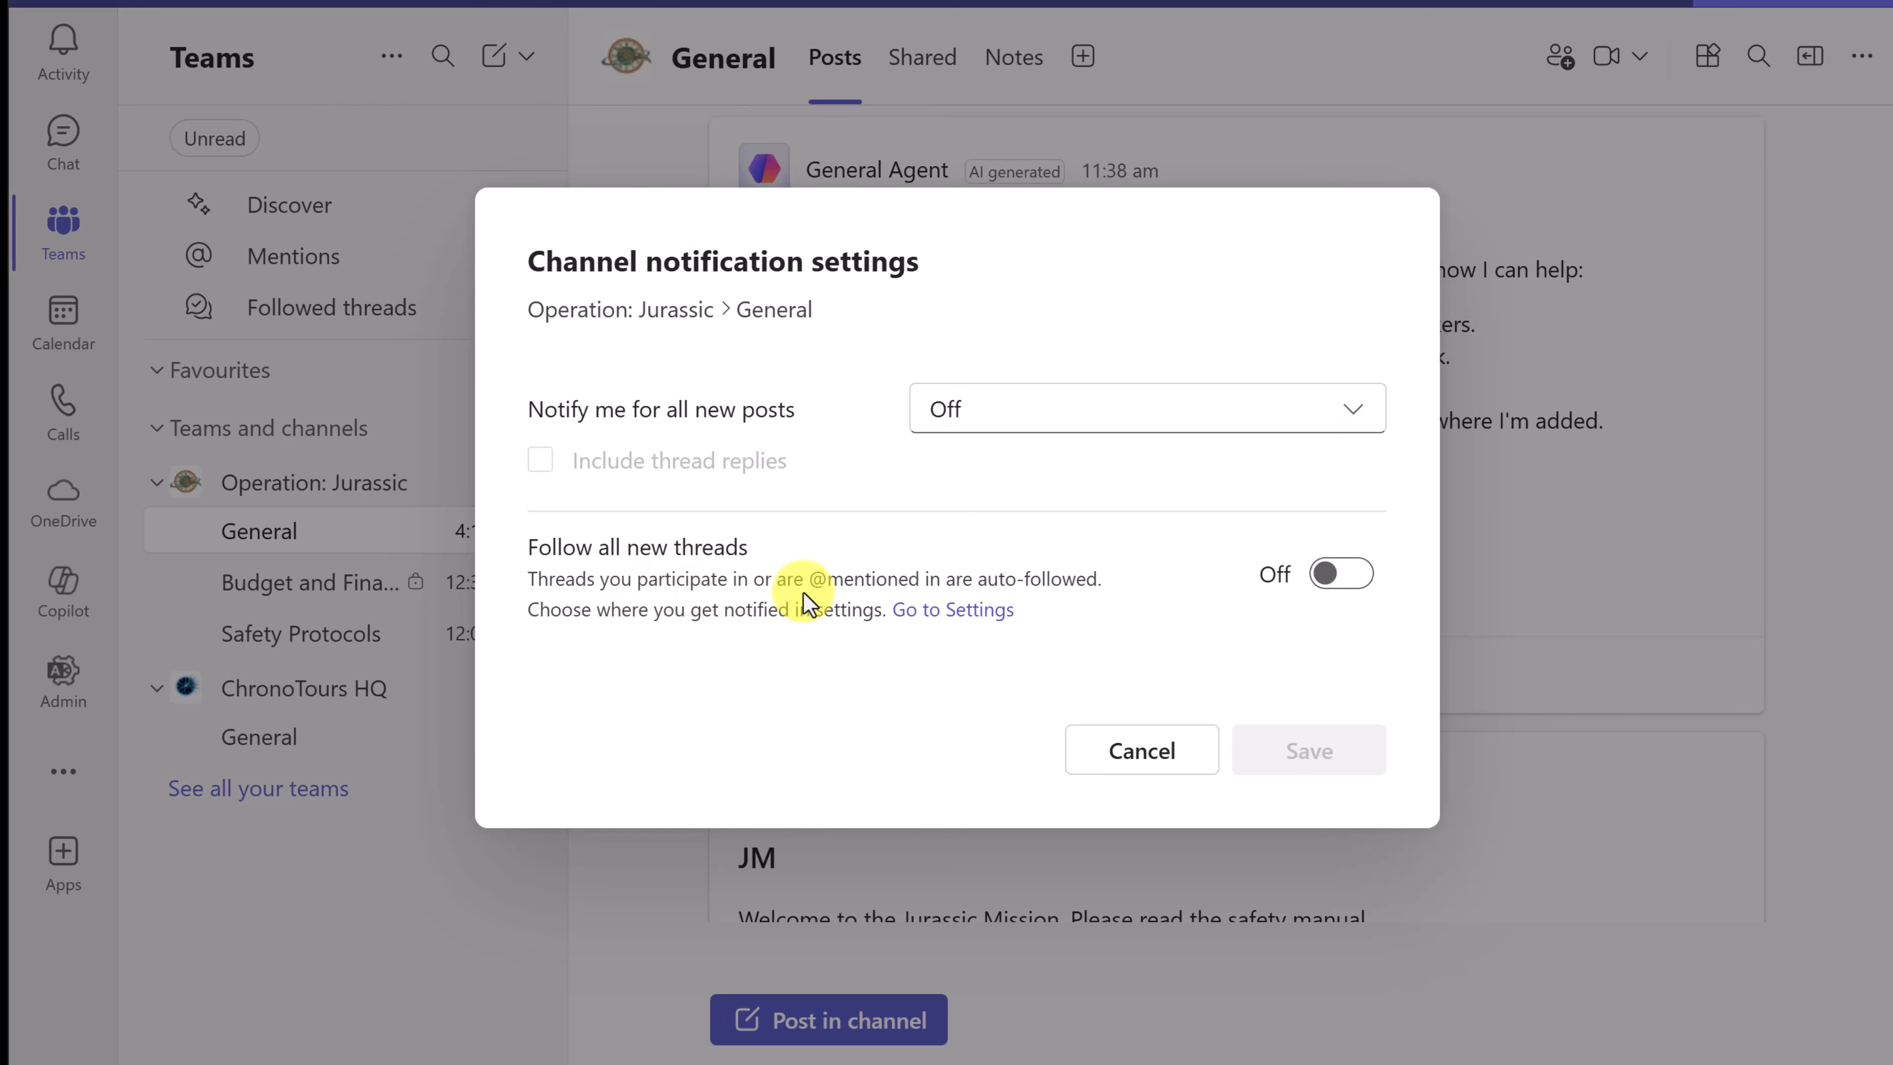
pyautogui.click(1138, 766)
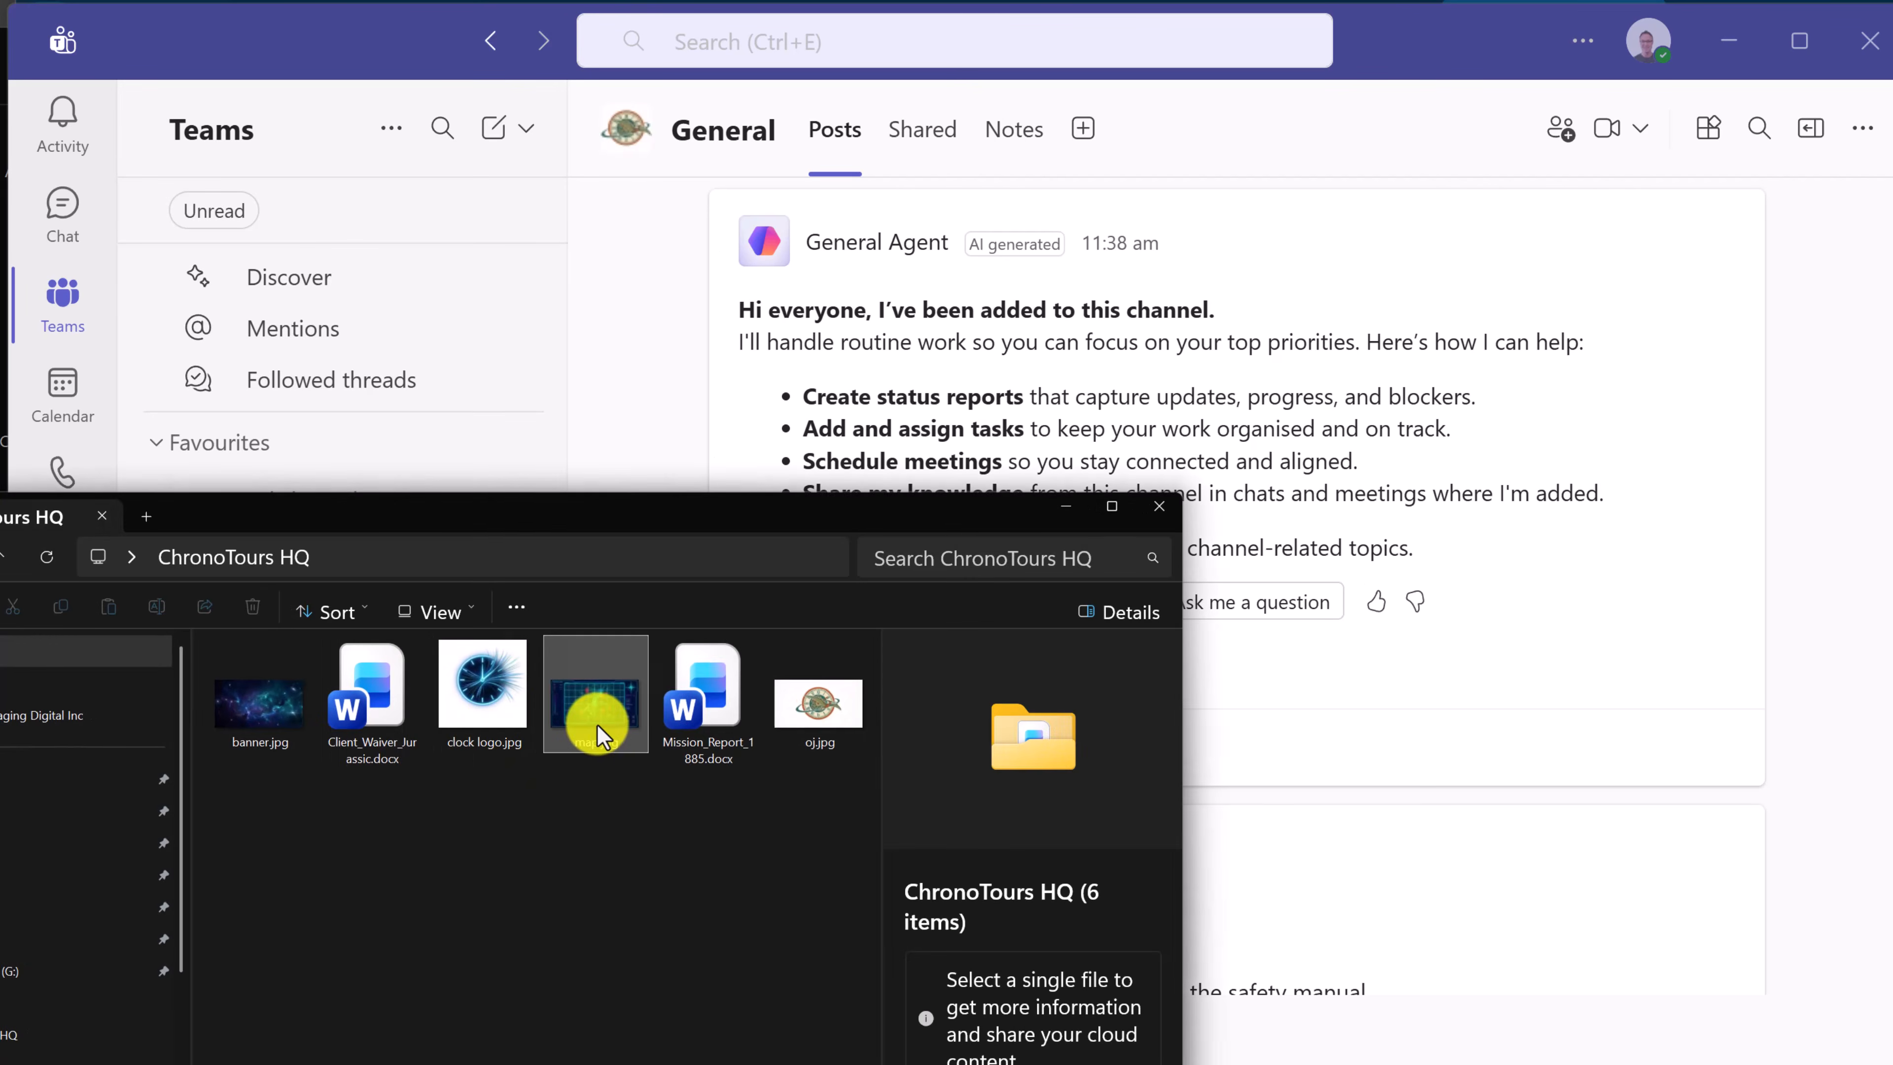
# - Preview map.jpg from the ChronoTours HQ folder and attach it from the device to a new General channel post
pyautogui.doubleClick(588, 721)
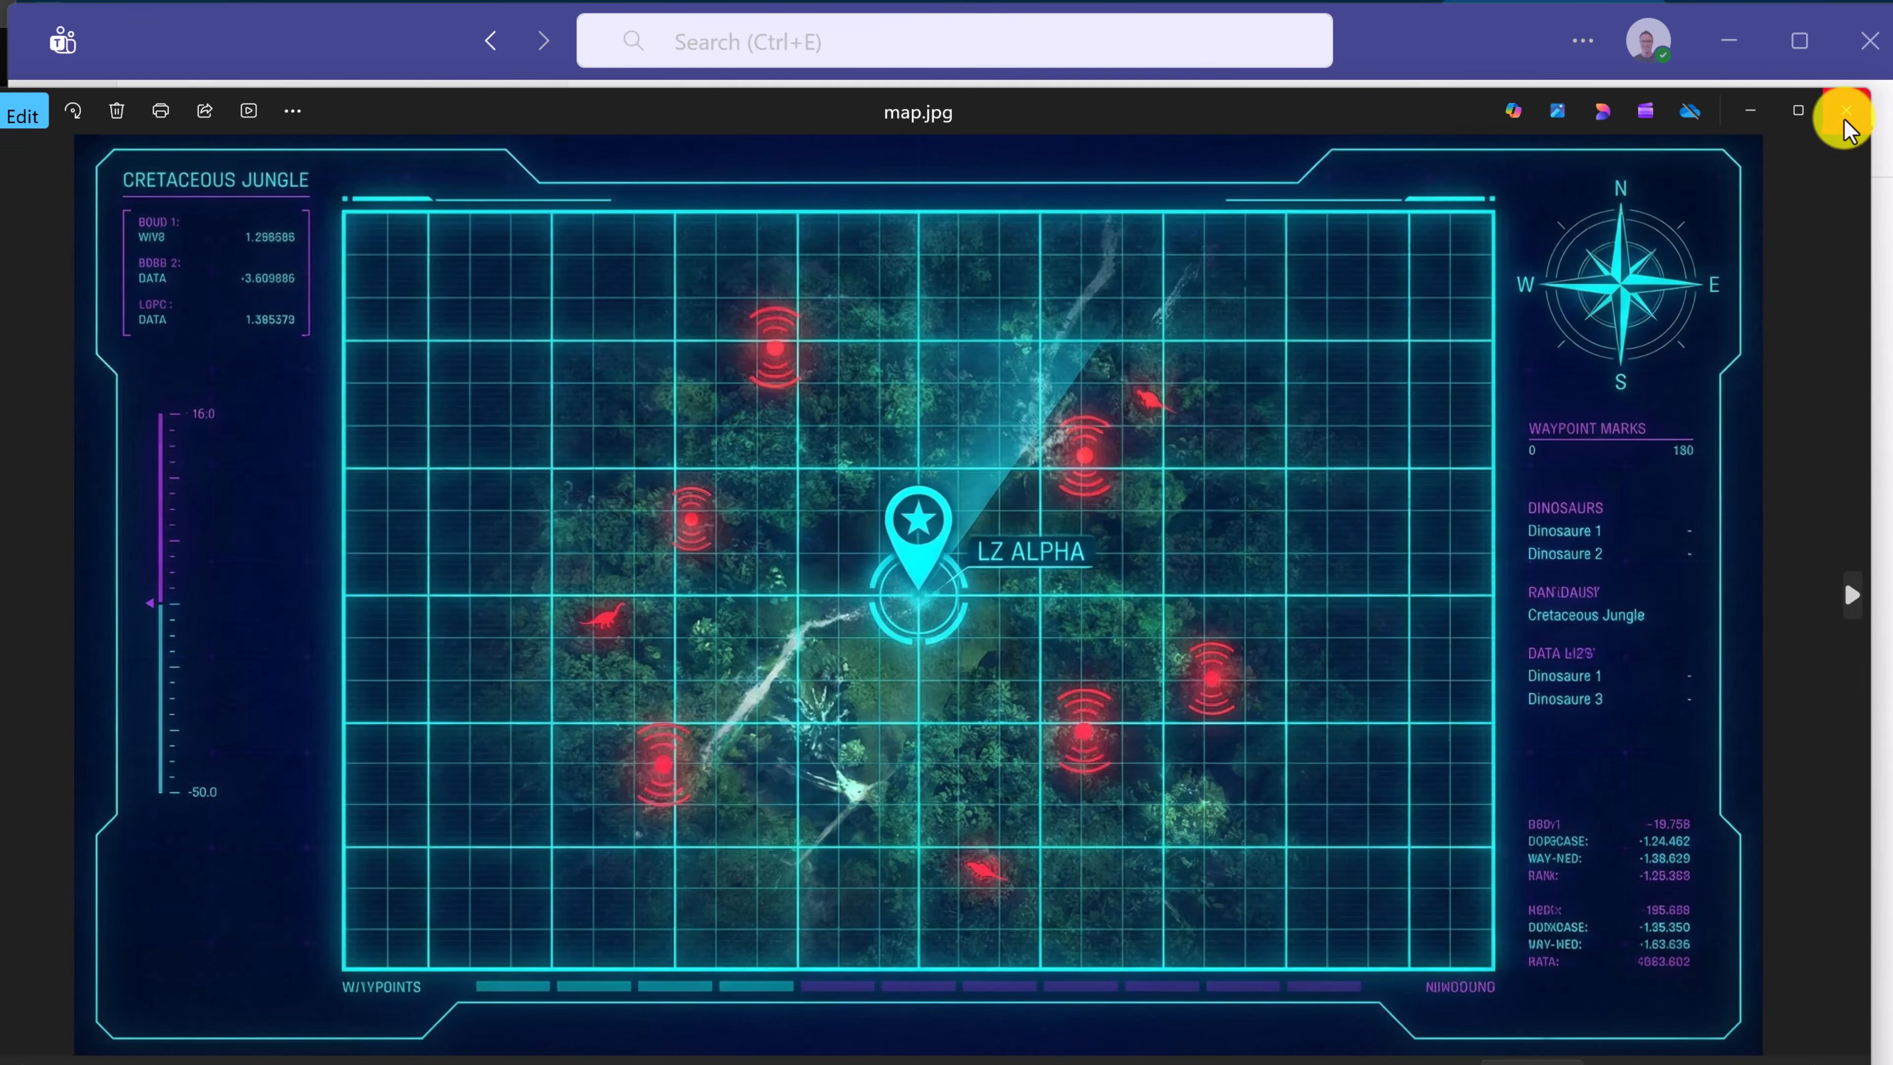
pyautogui.click(1845, 112)
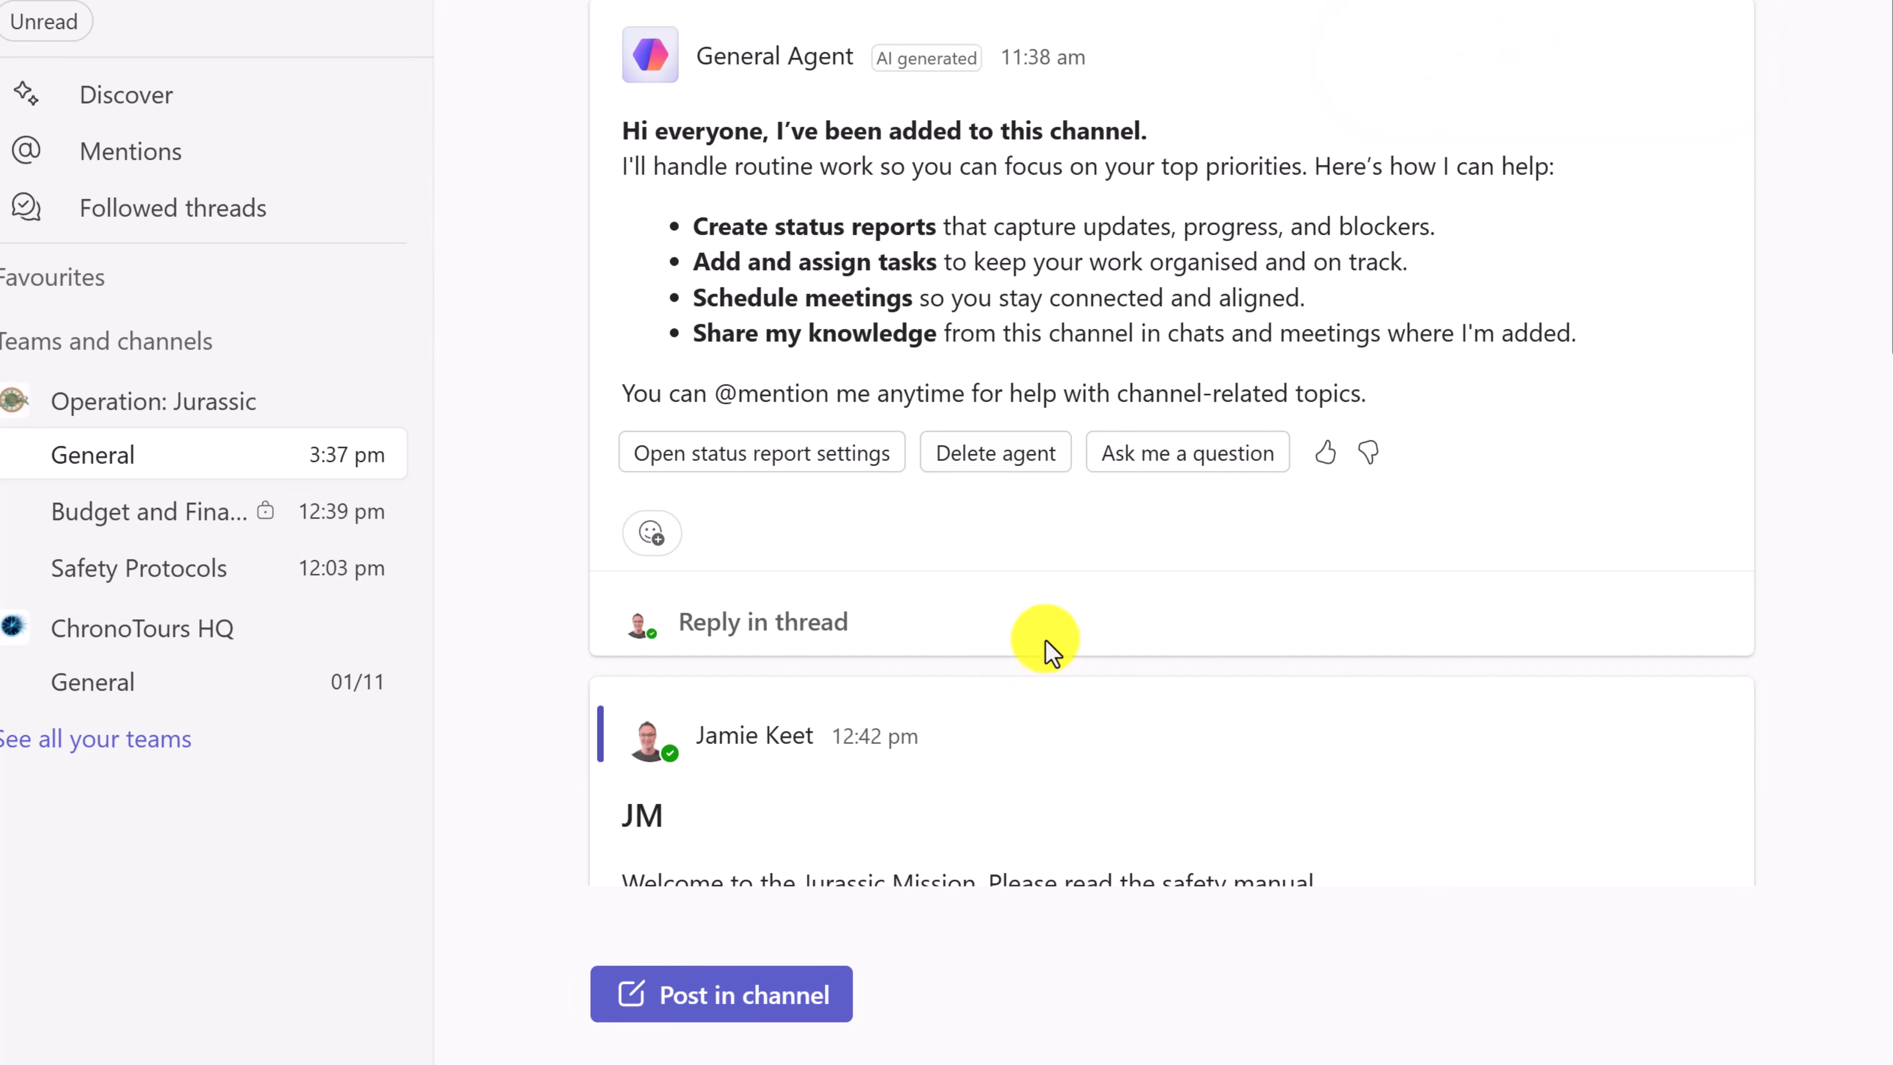
pyautogui.click(806, 999)
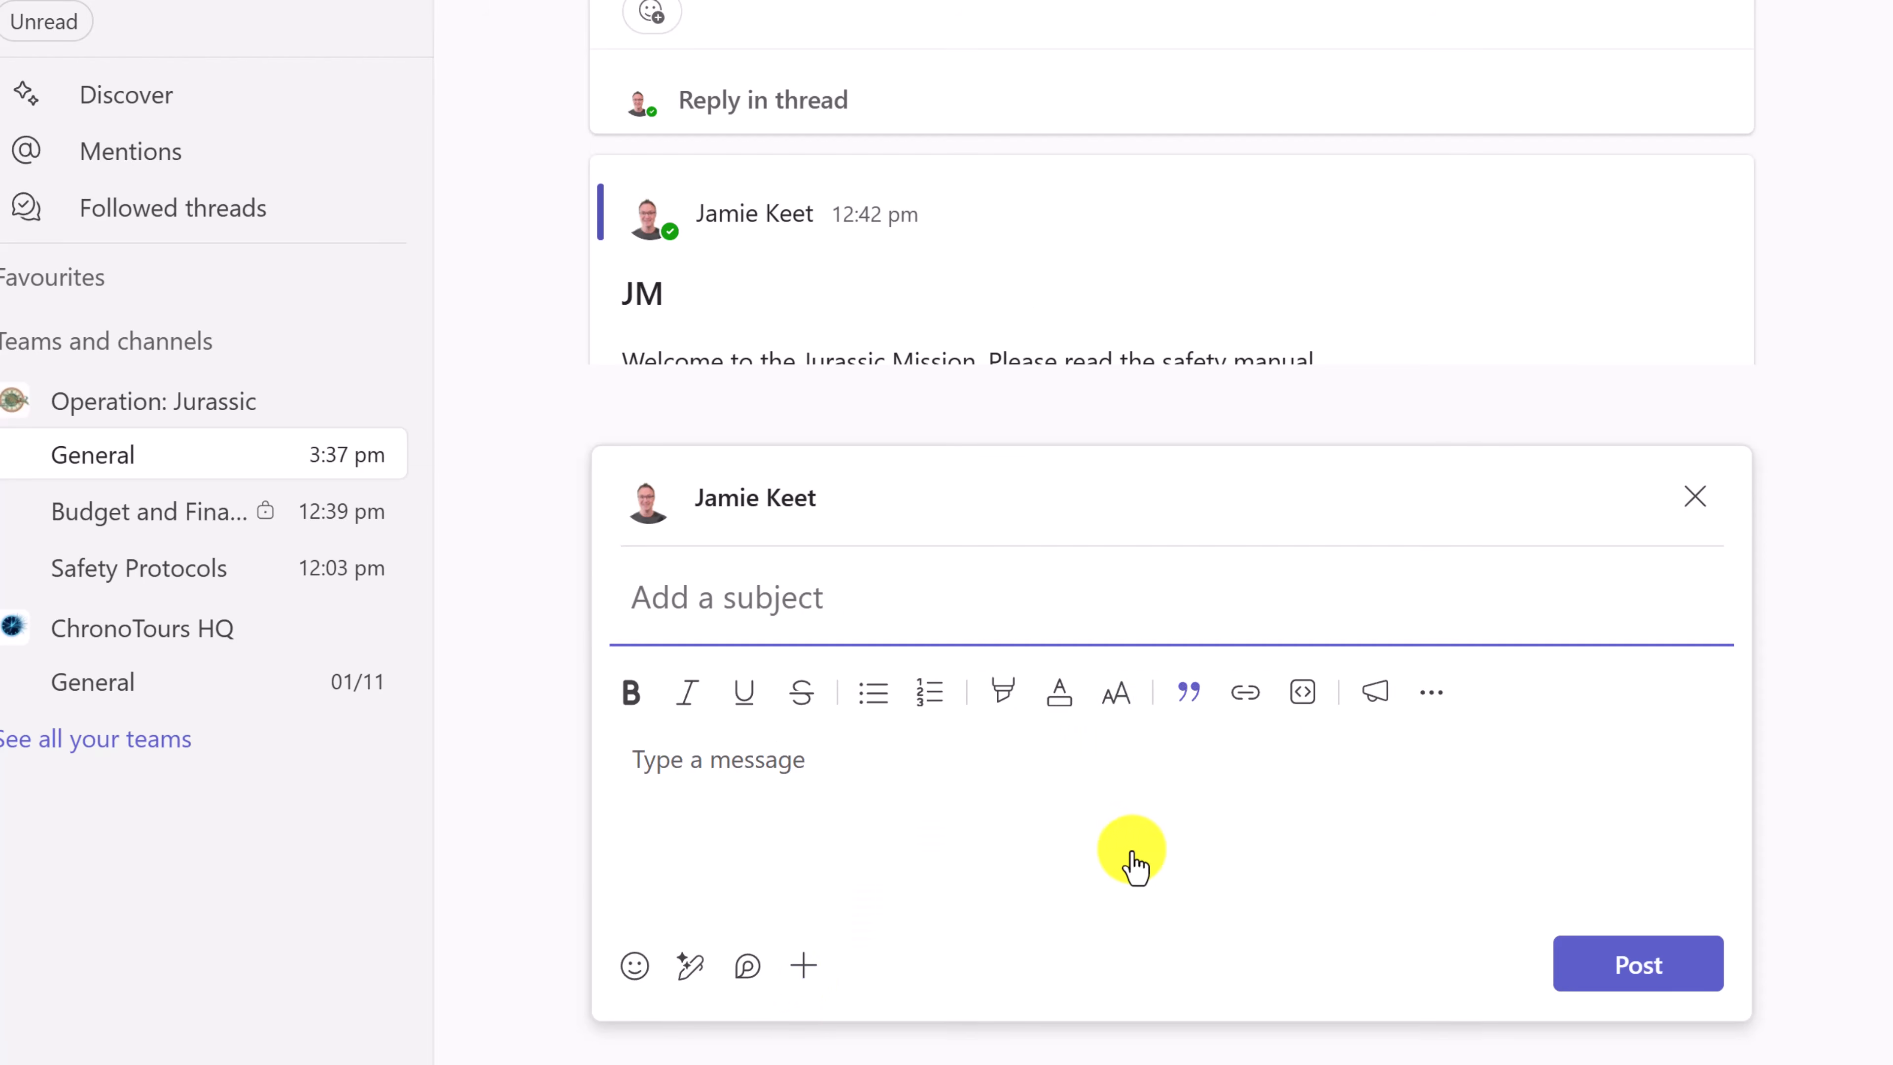
pyautogui.click(779, 958)
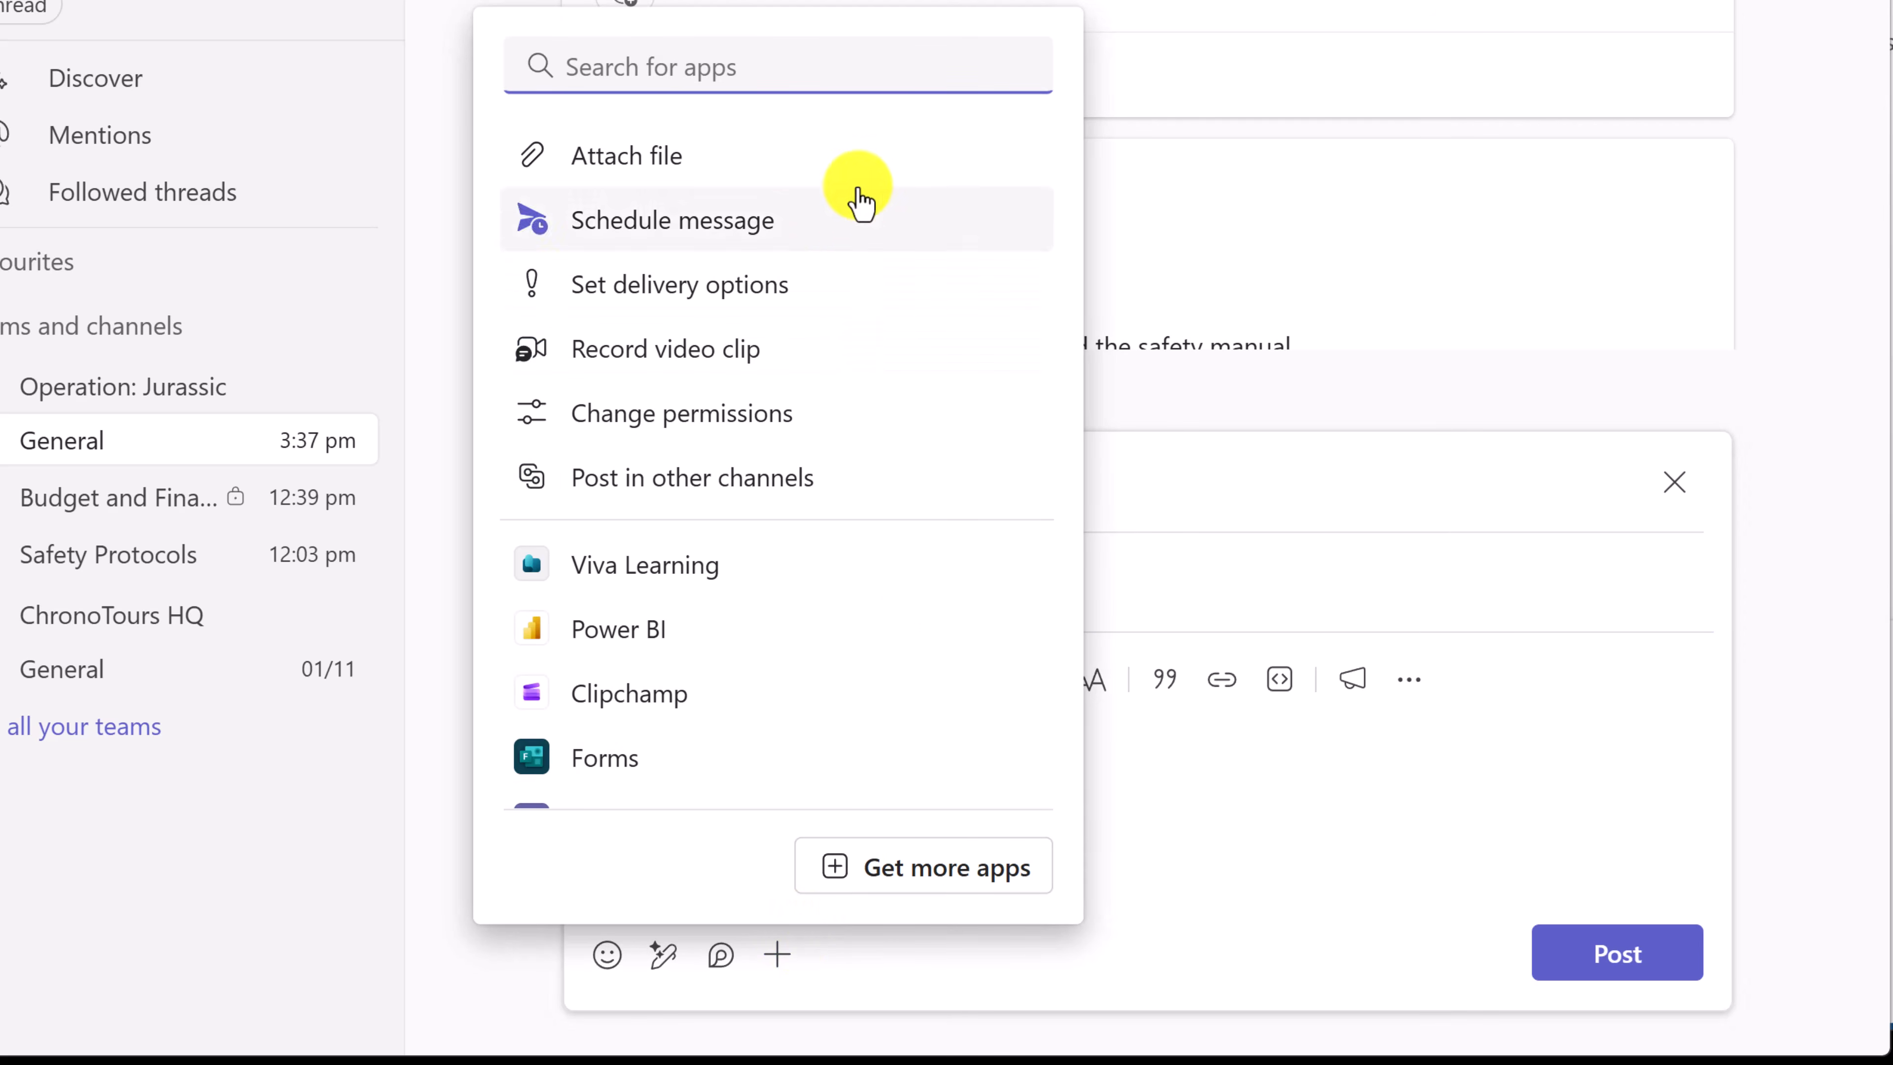
pyautogui.click(692, 157)
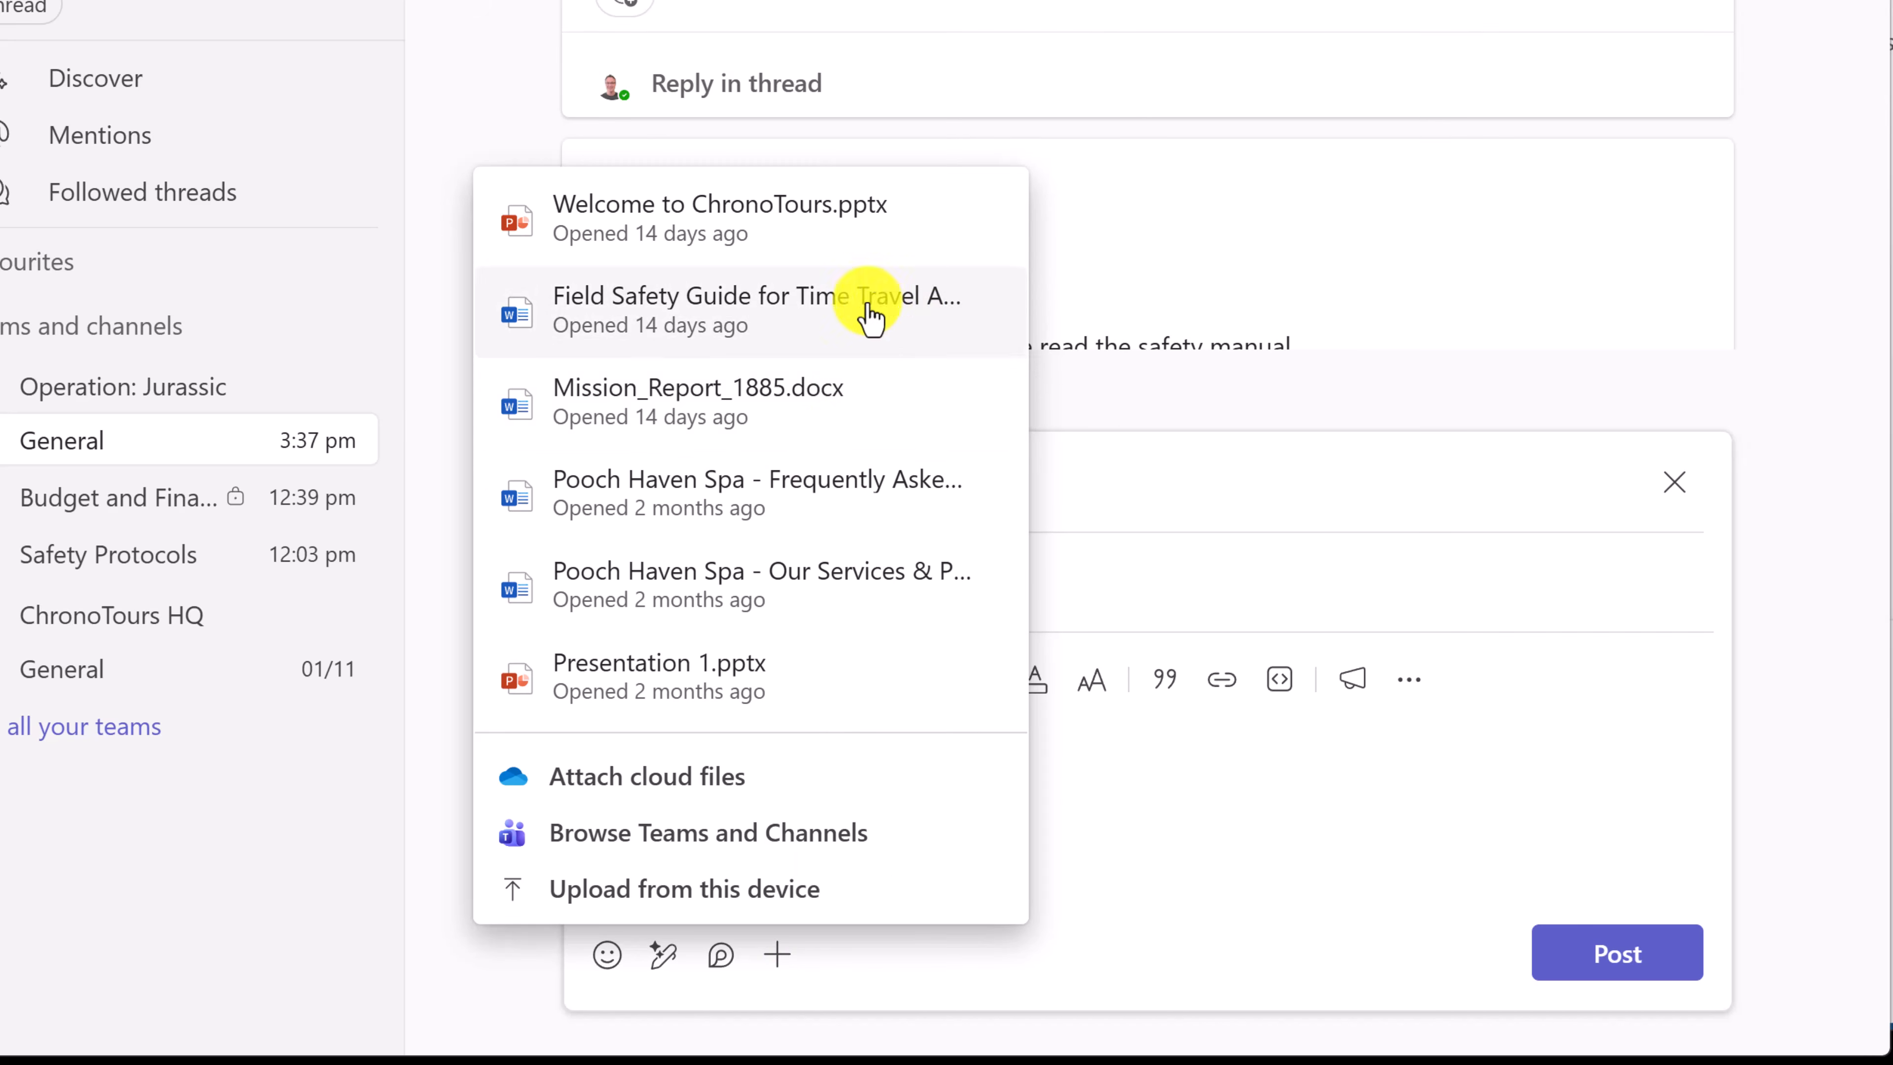
pyautogui.click(713, 891)
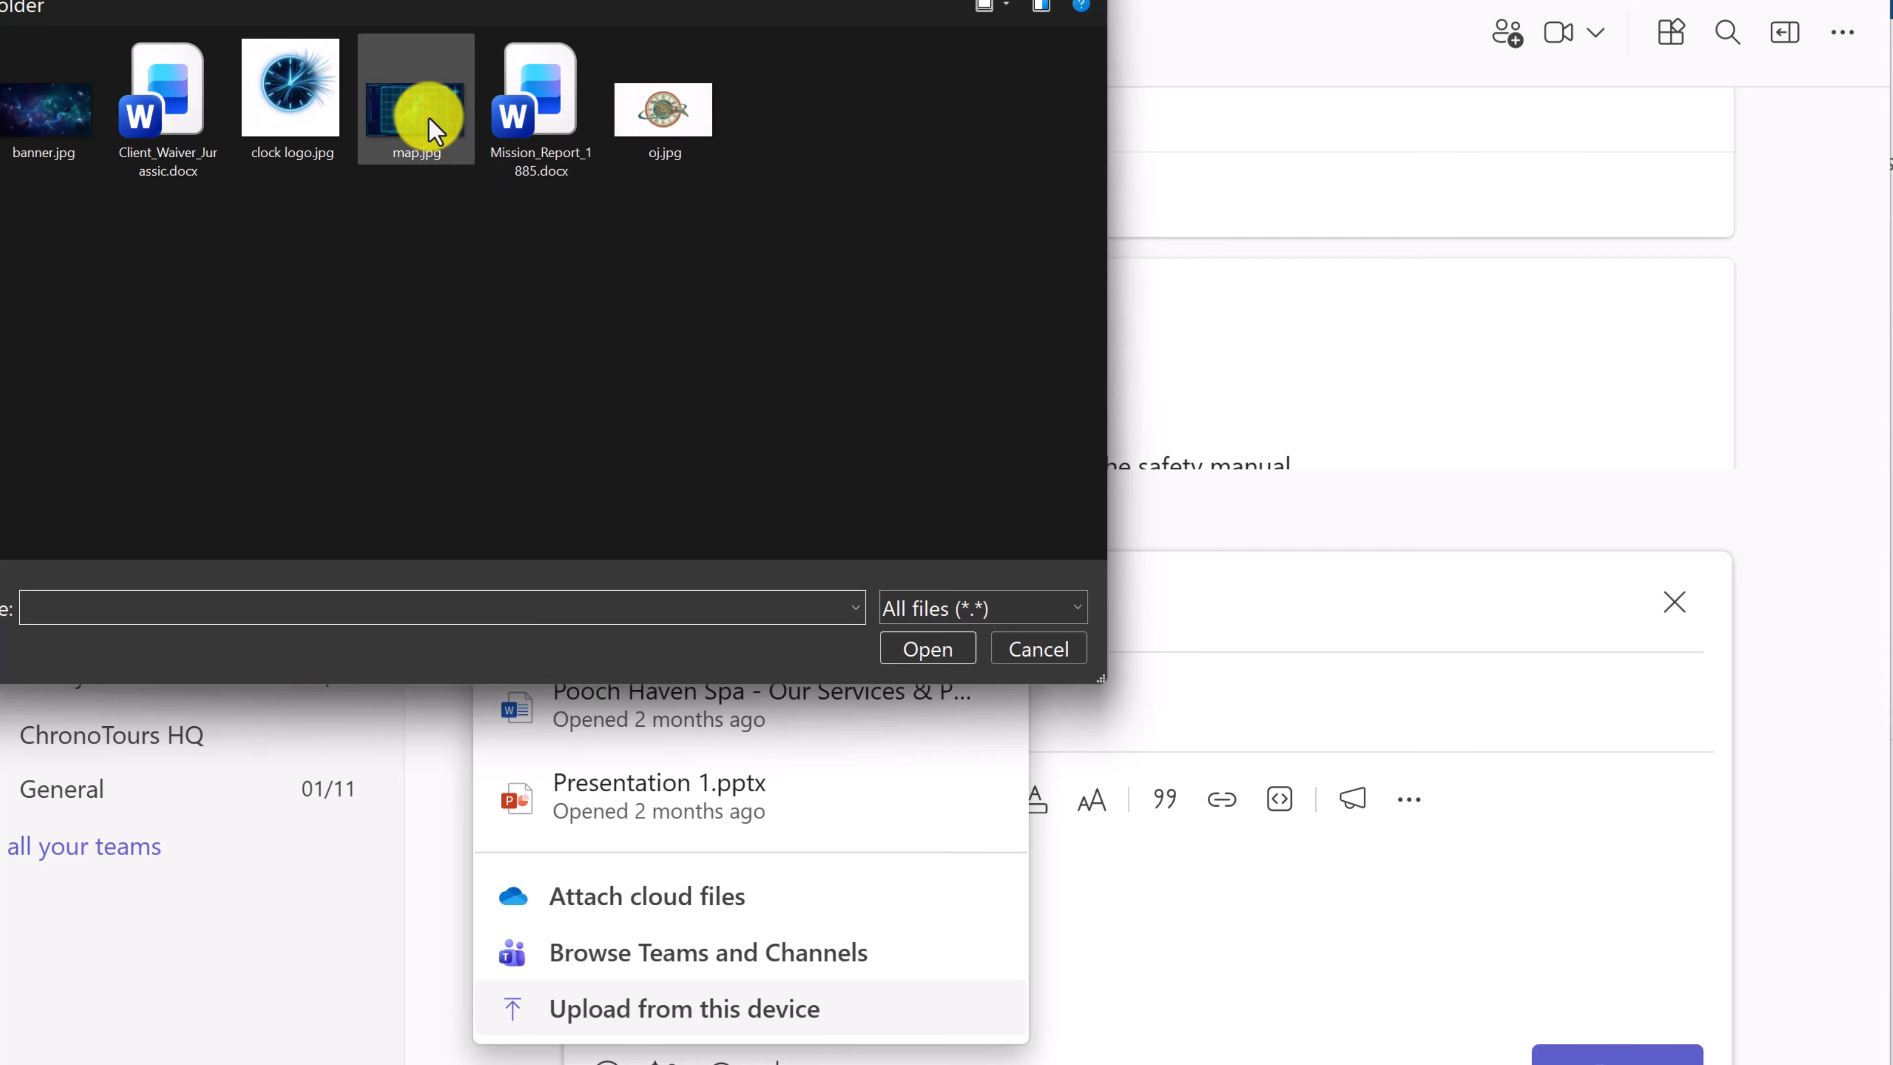
pyautogui.doubleClick(419, 112)
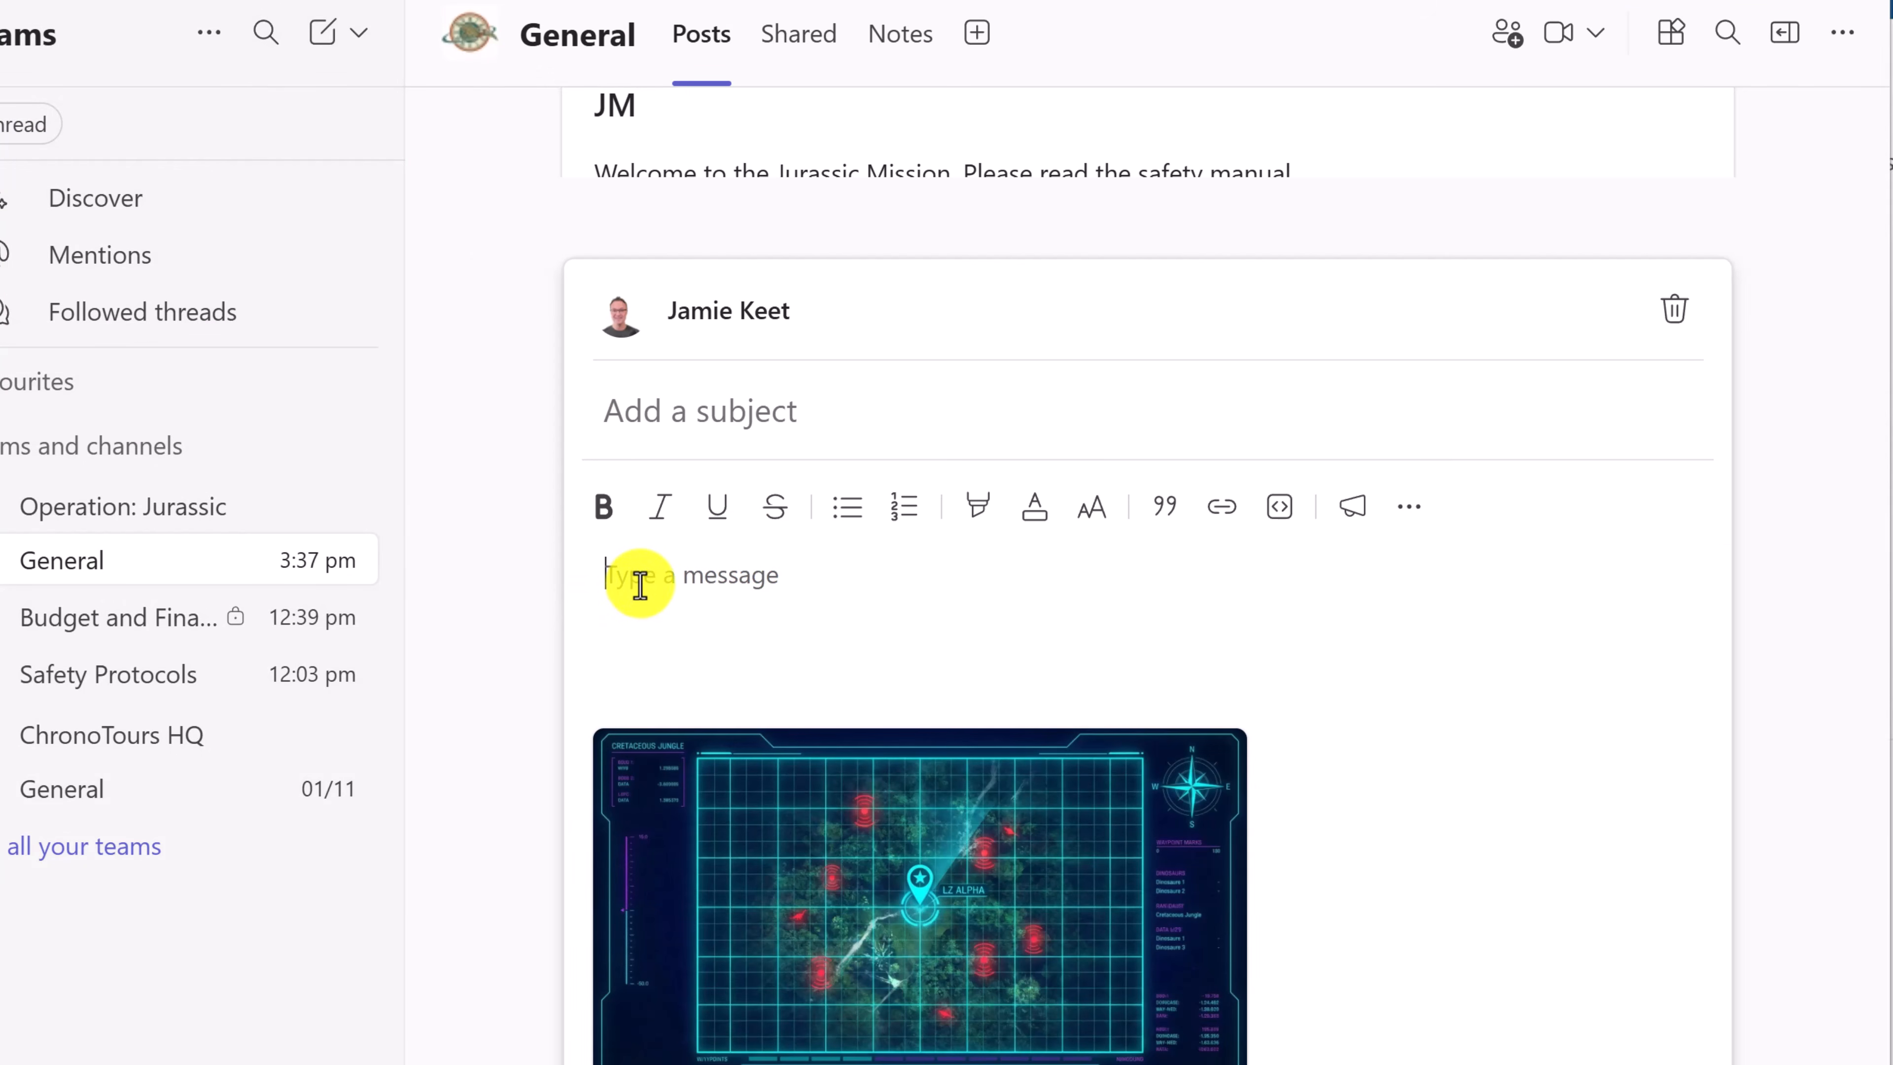
# - Add the message "Here is the landing zone for Tuesday" and the subject "Landing Zone", and publish the post
pyautogui.click(639, 578)
pyautogui.write('Here is the landing zone for Tuesday')
pyautogui.click(661, 414)
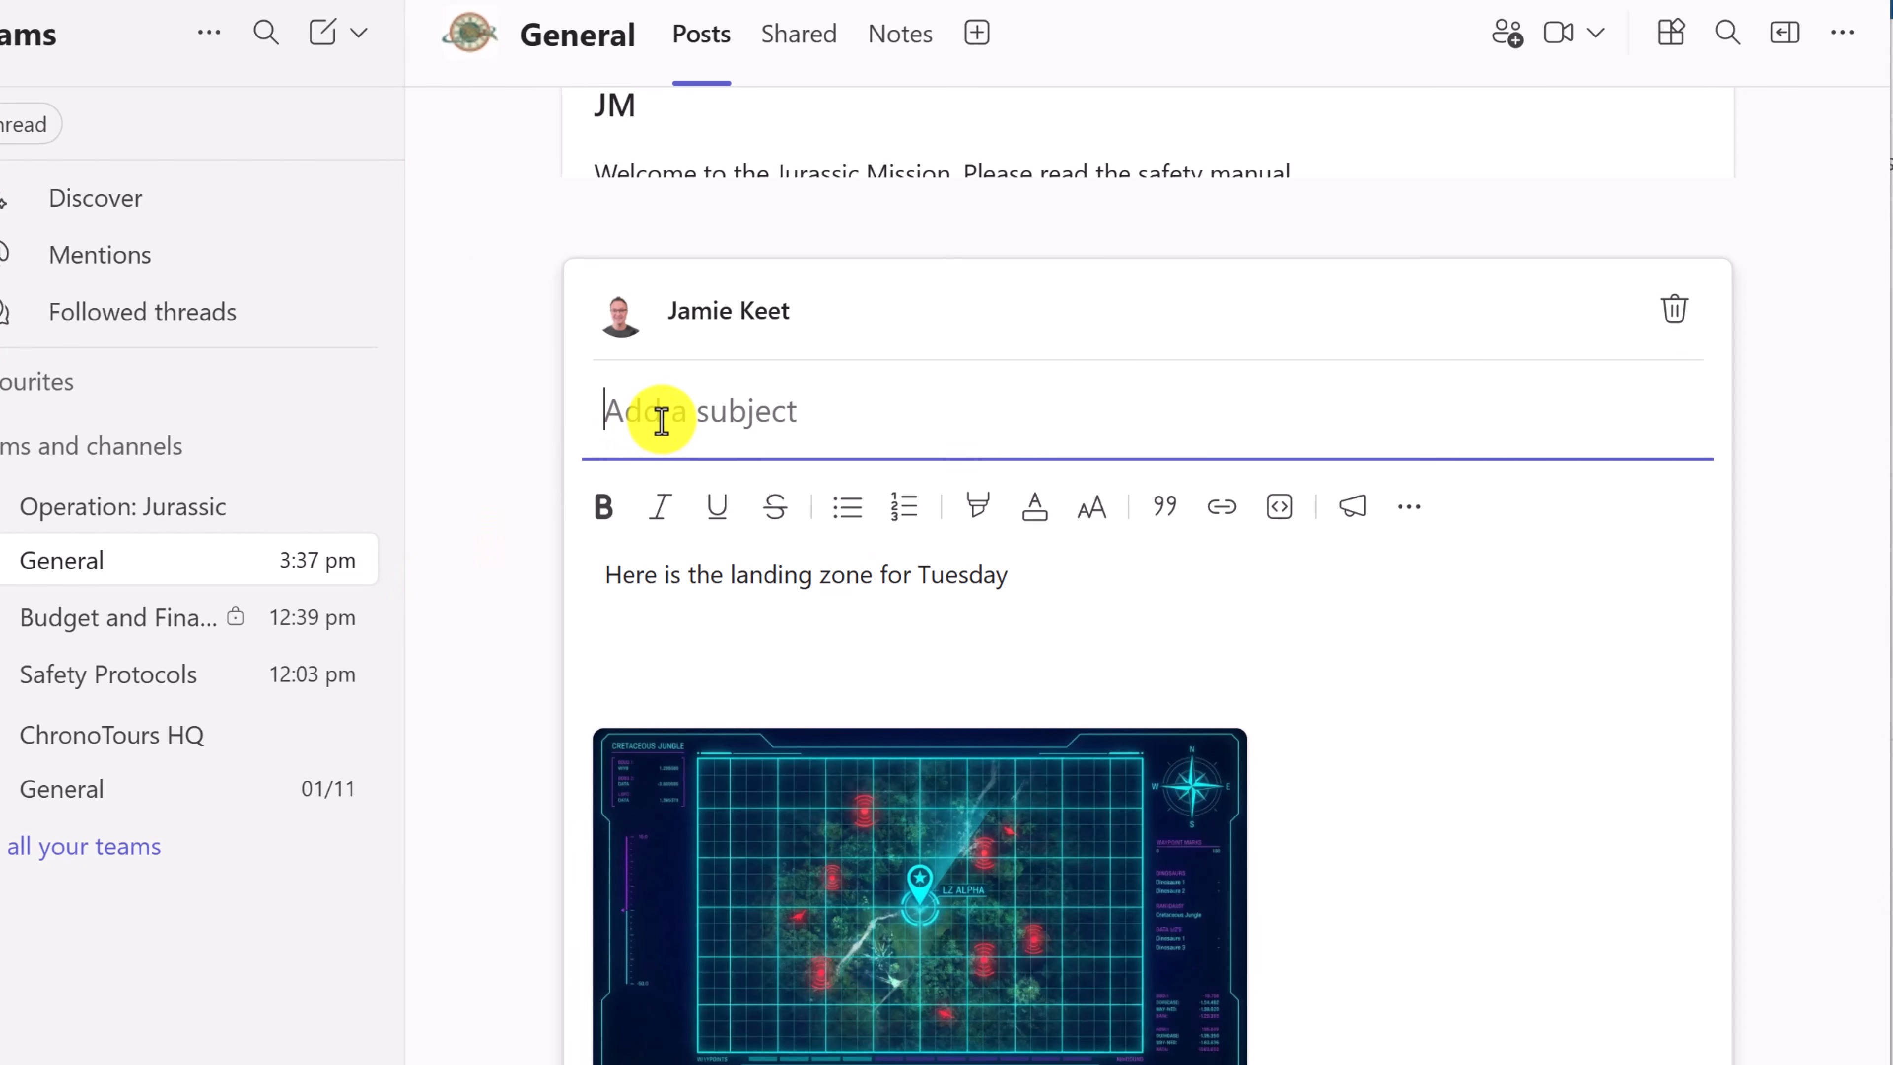
pyautogui.write('Landing Zone')
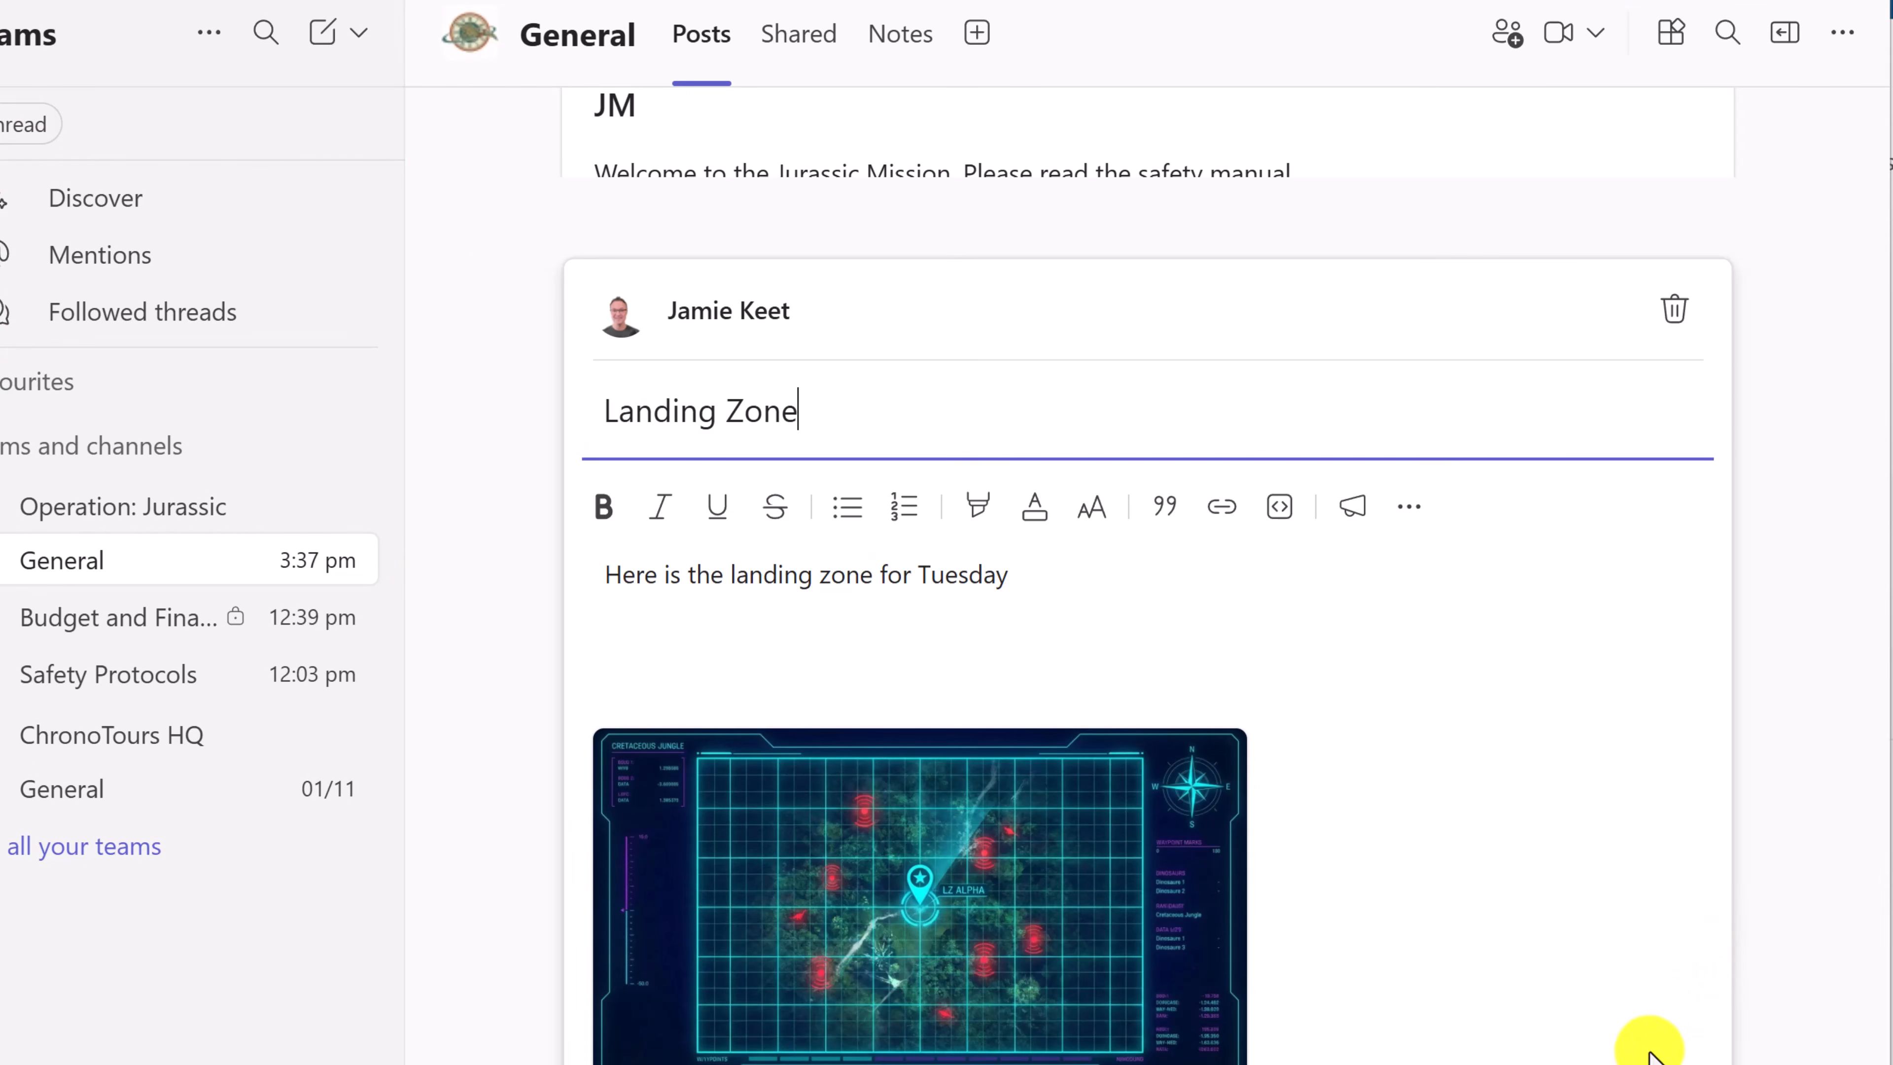
pyautogui.hotkey('ctrl', 'Return')
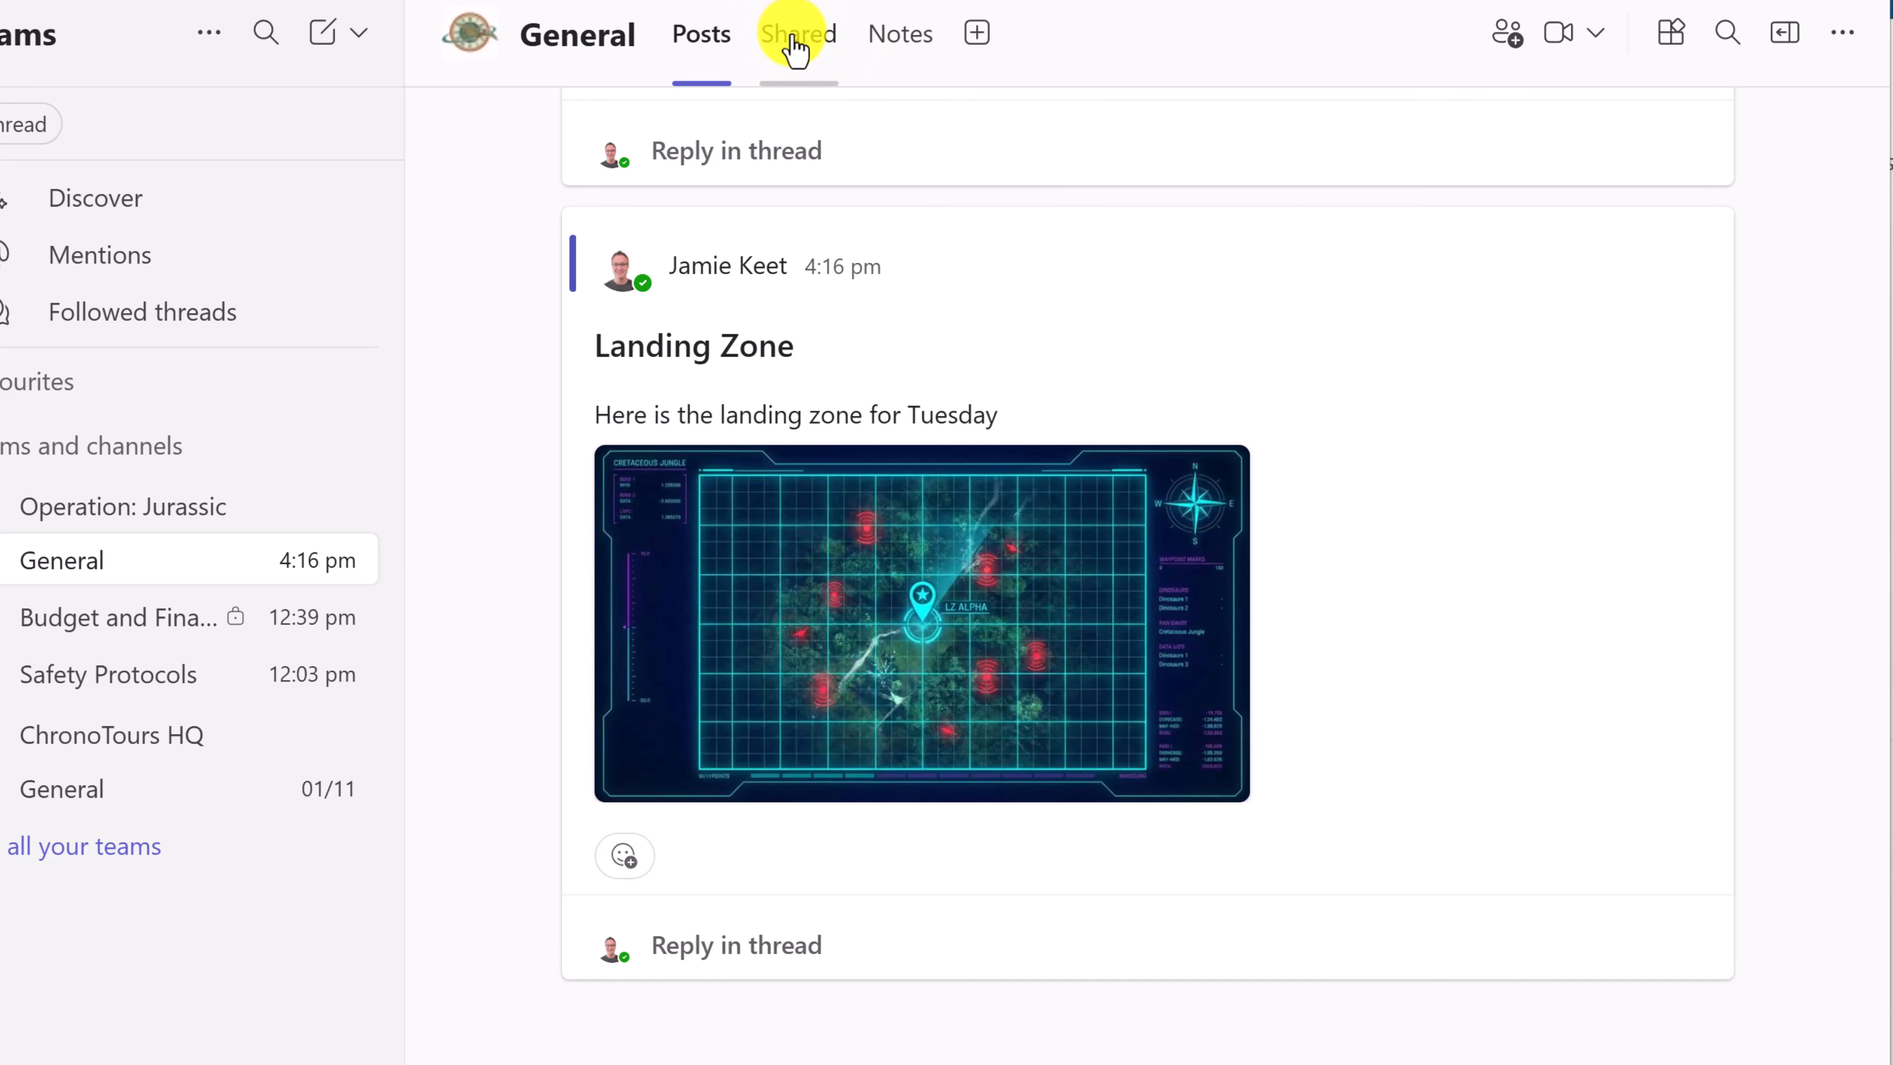
# - View the General channel's shared files and open map.jpg
pyautogui.click(796, 51)
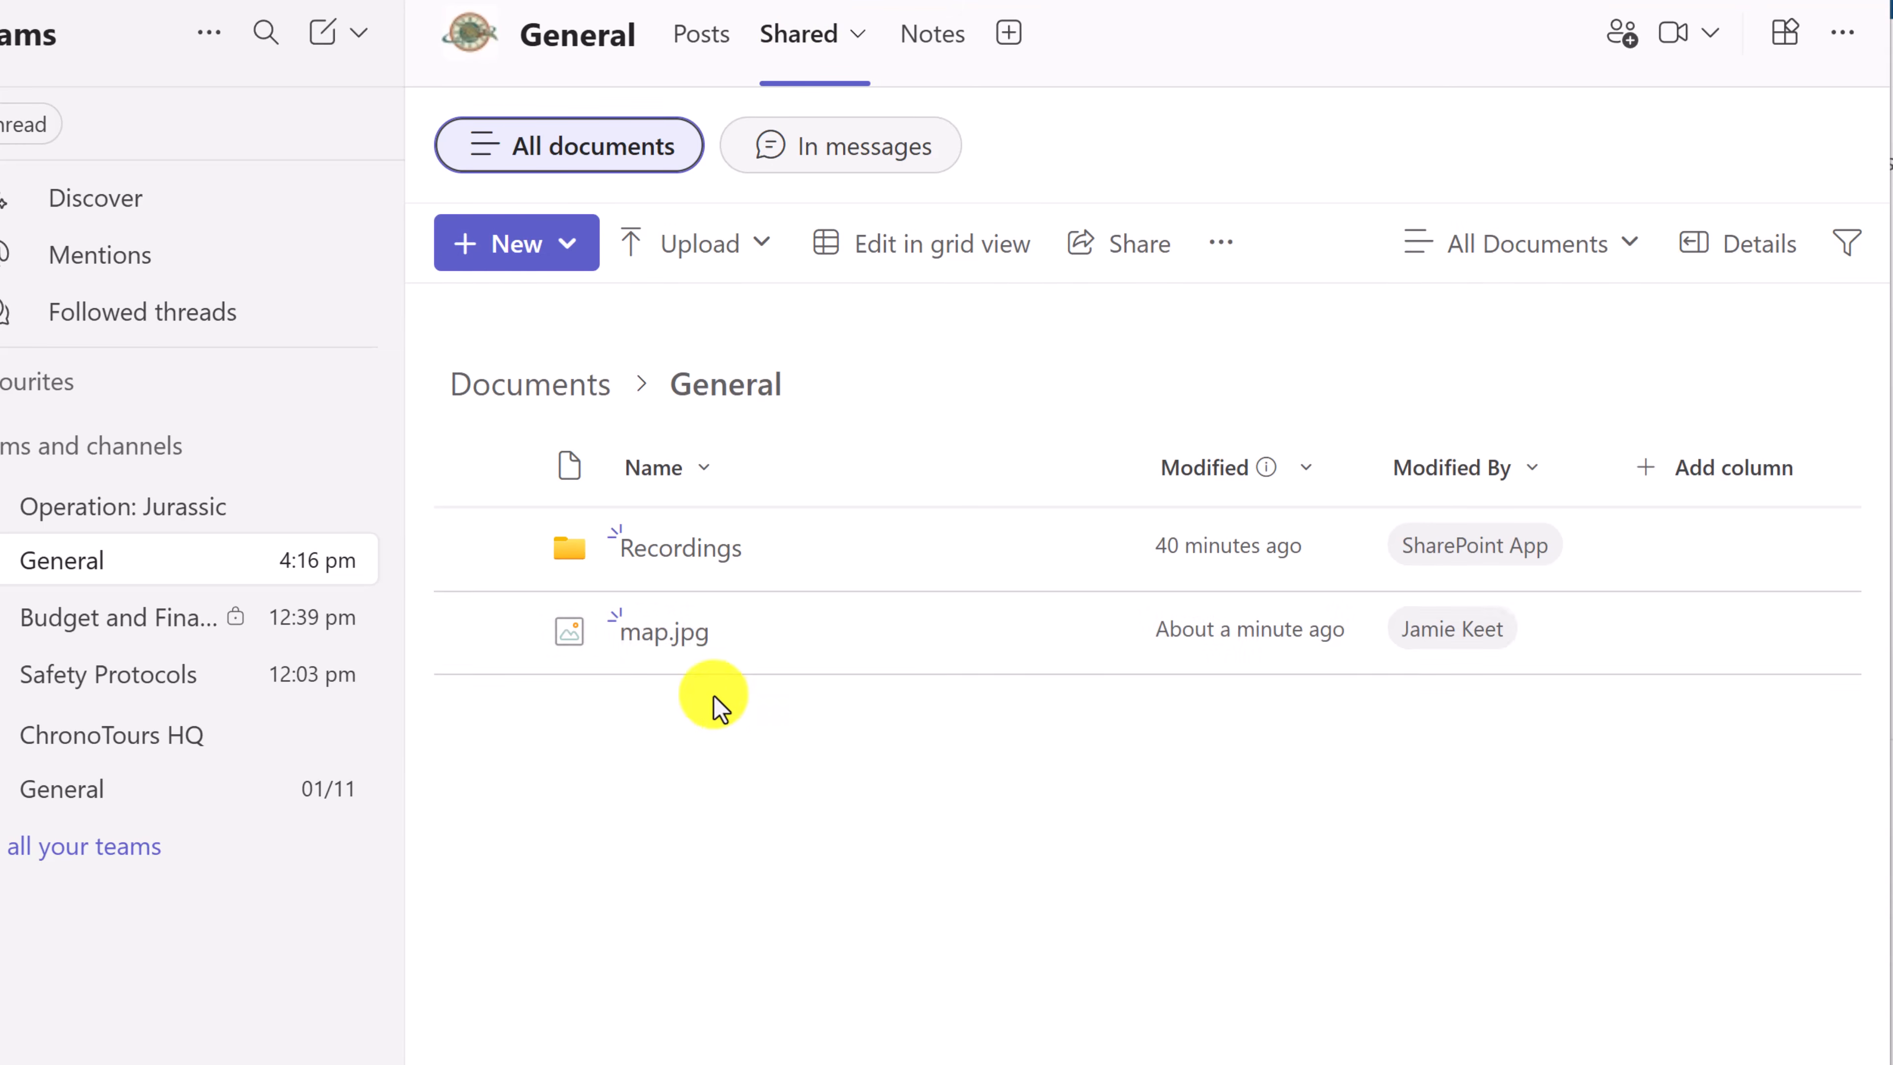
pyautogui.click(663, 643)
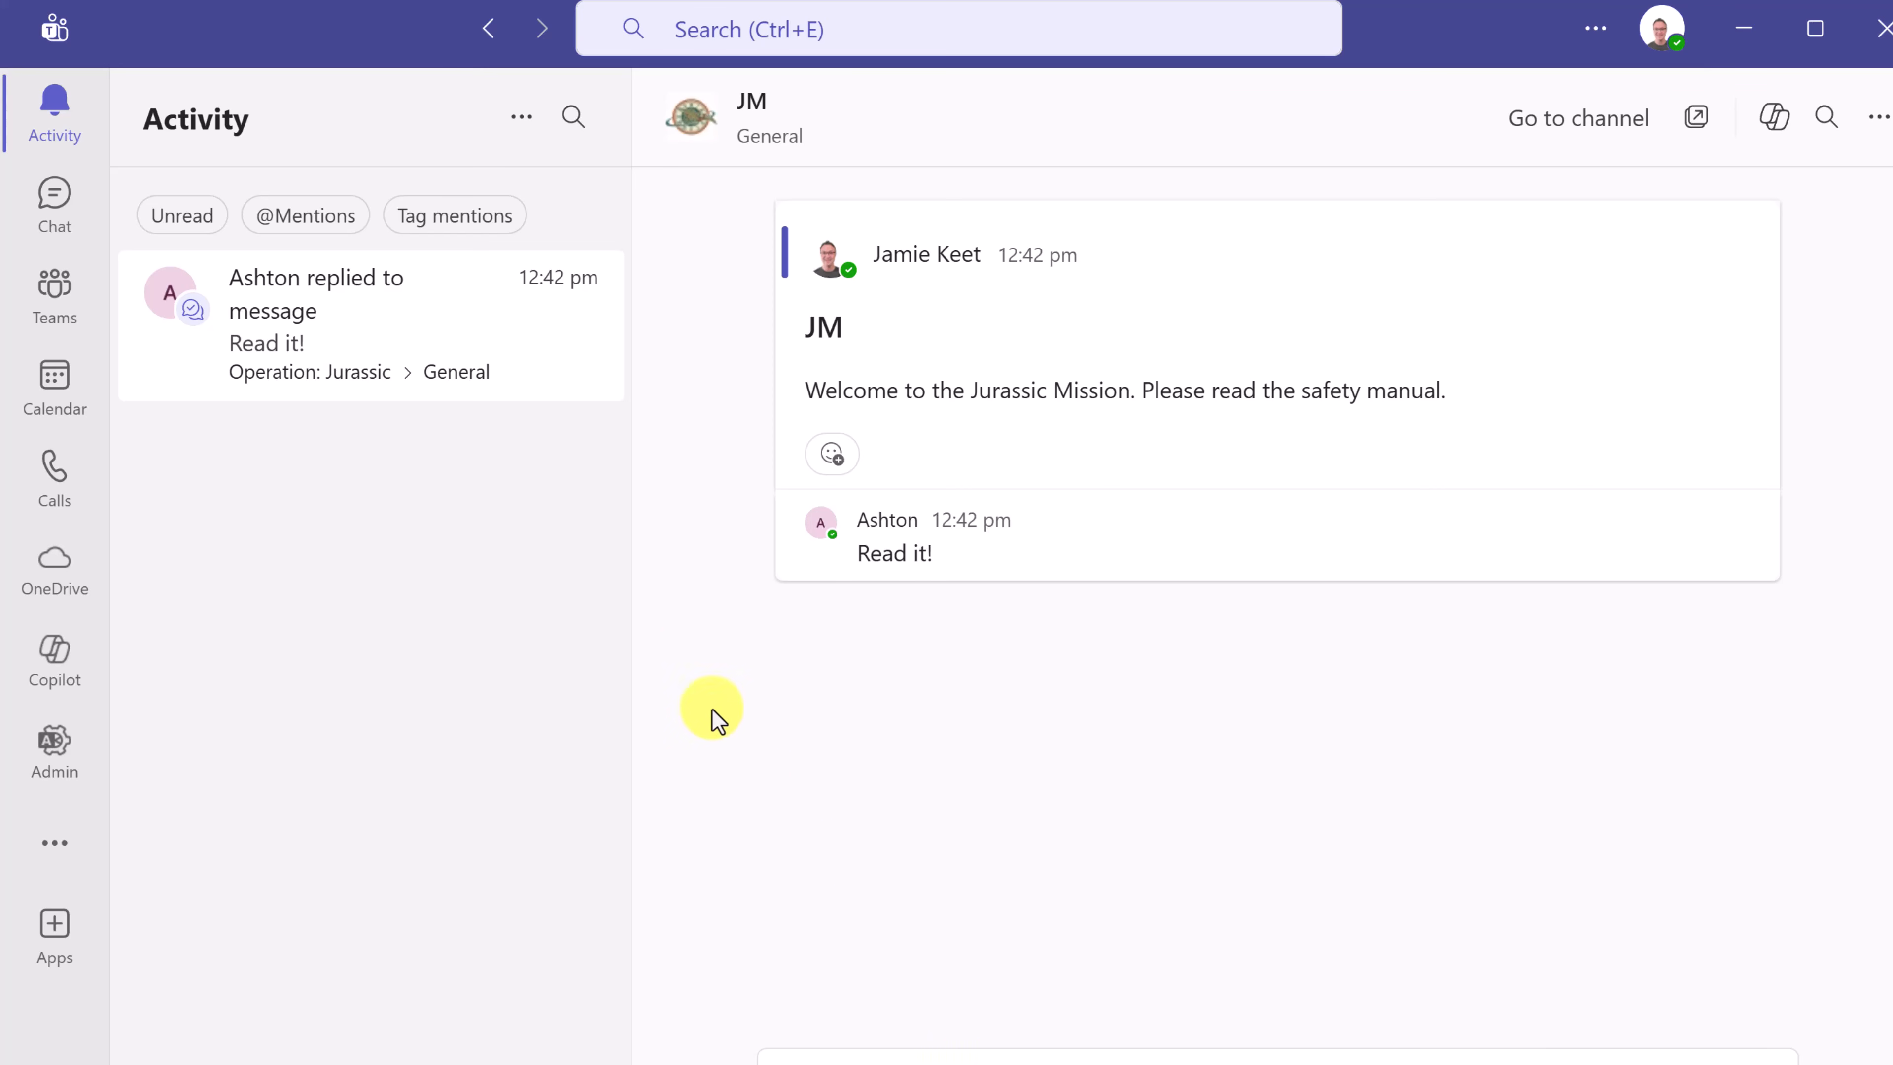
# - Start a new chat with the first suggested colleague and send "Did you remember to pack the flares?"
pyautogui.click(54, 202)
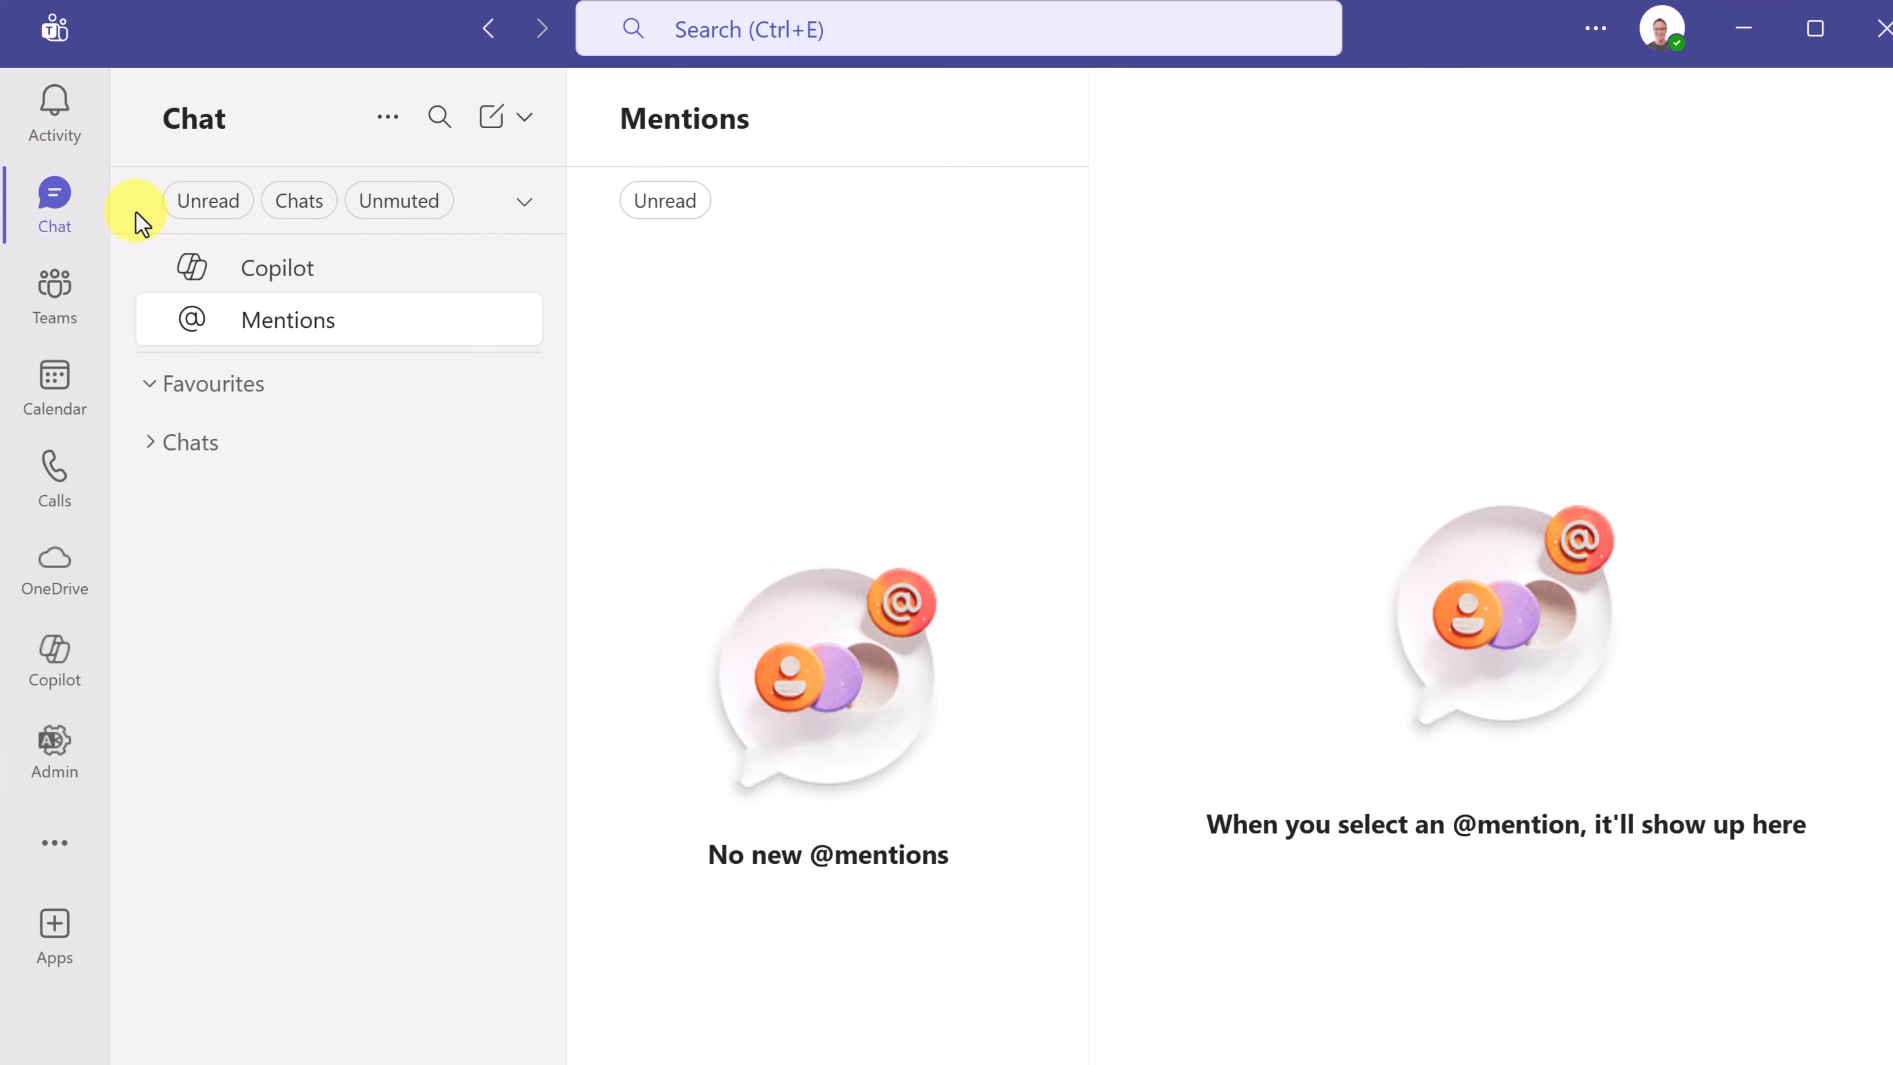
pyautogui.click(524, 119)
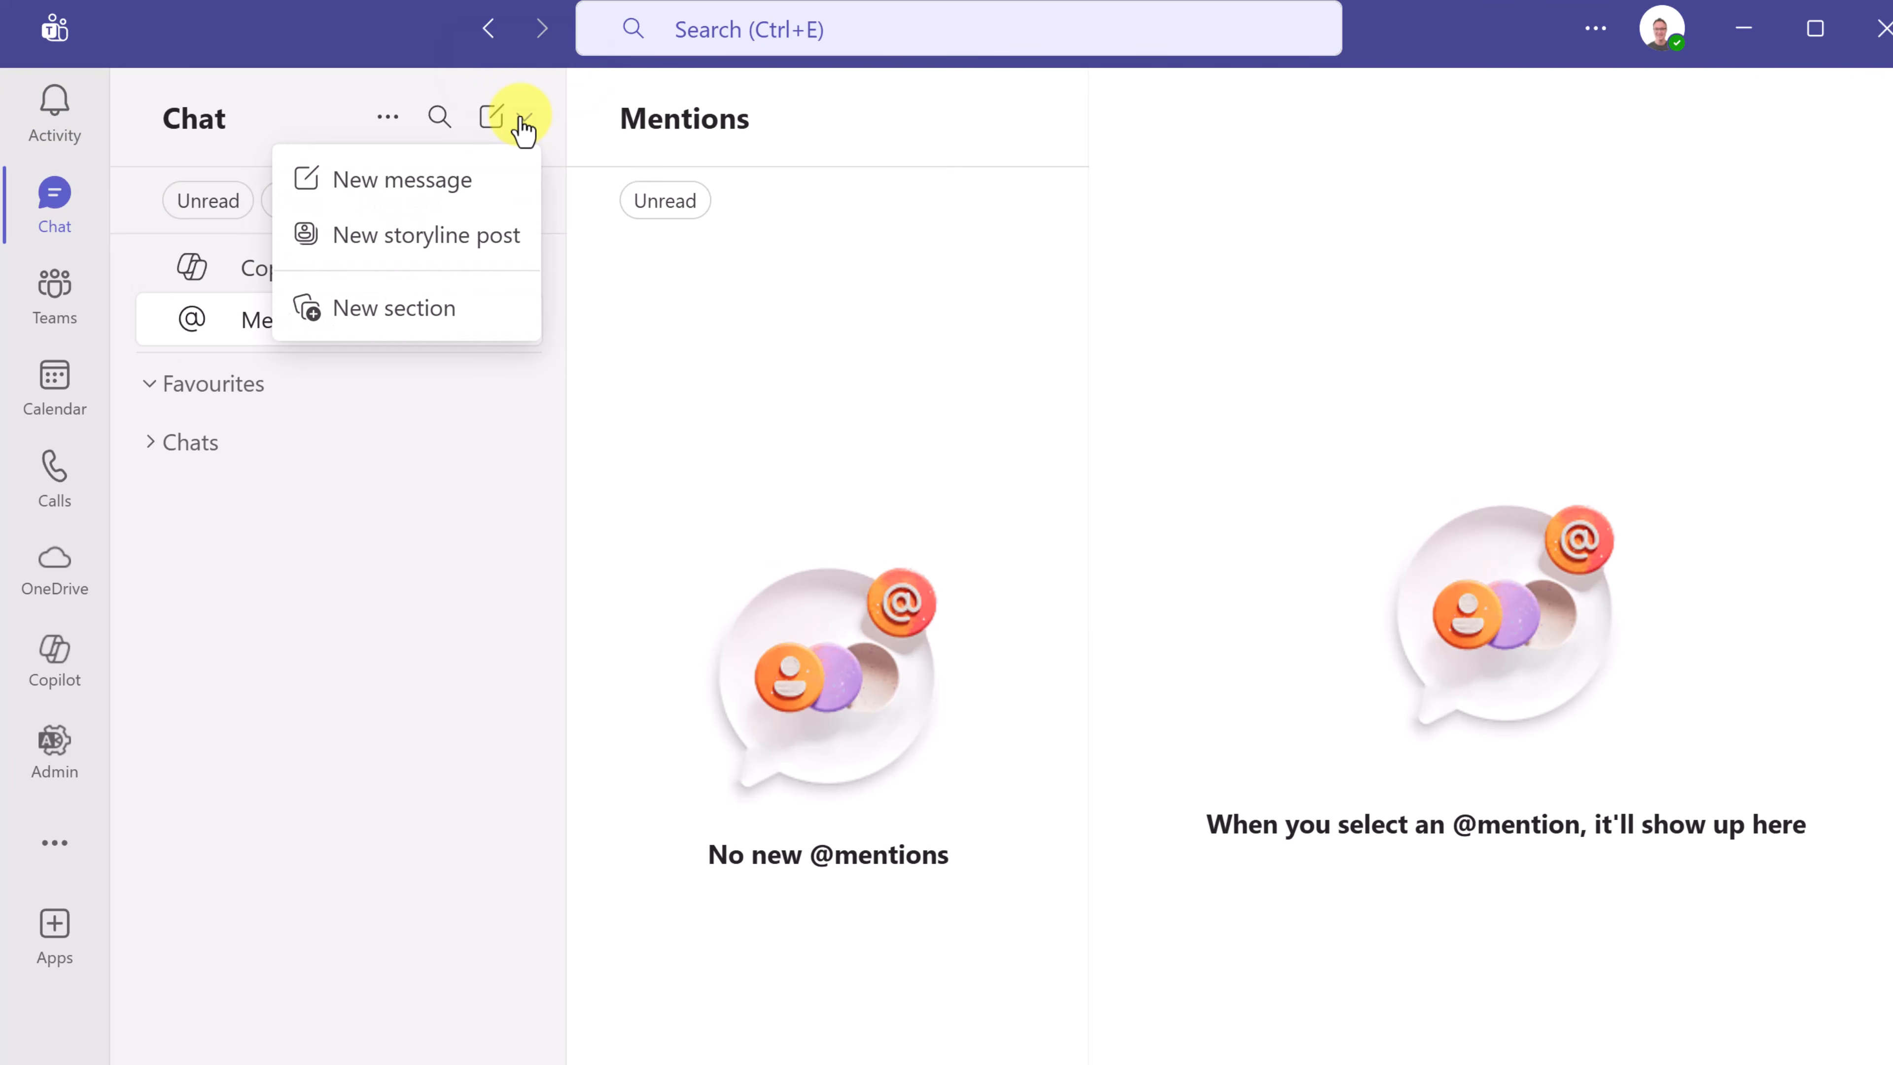
pyautogui.click(458, 181)
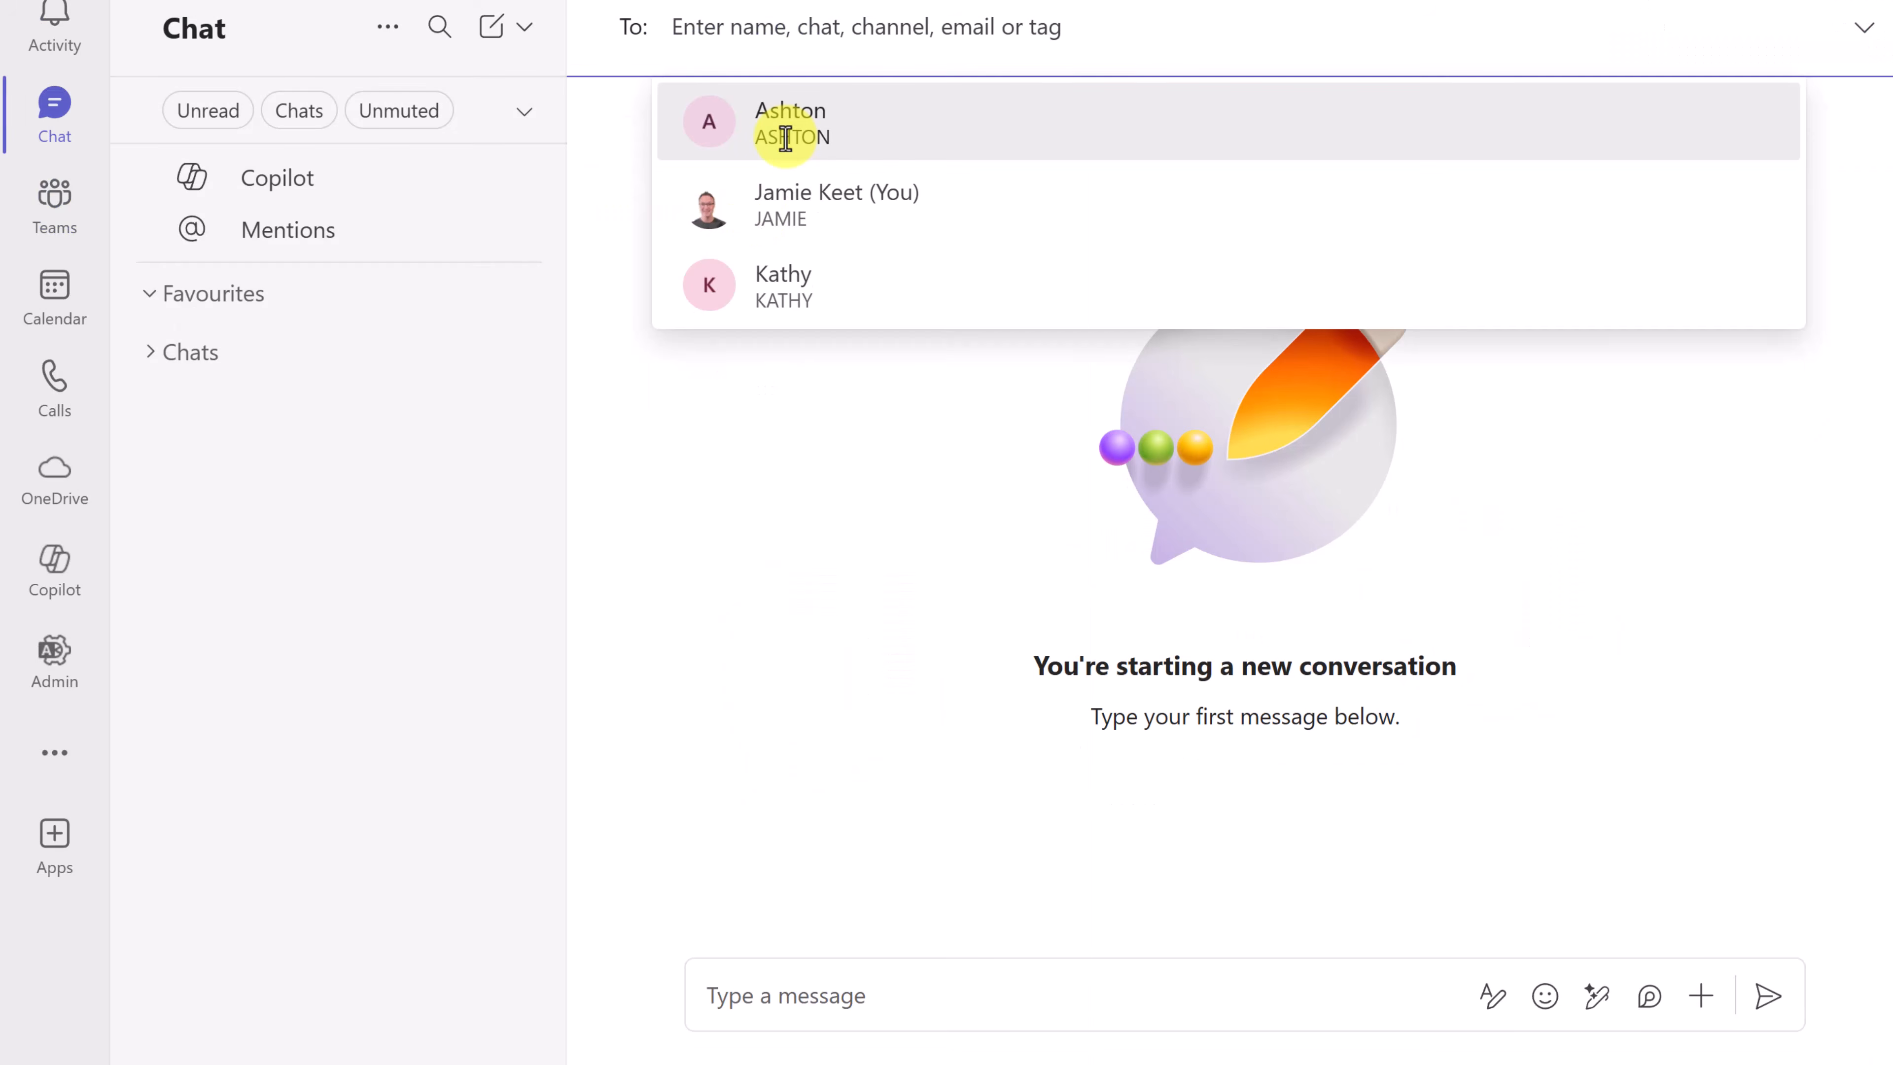
pyautogui.click(783, 138)
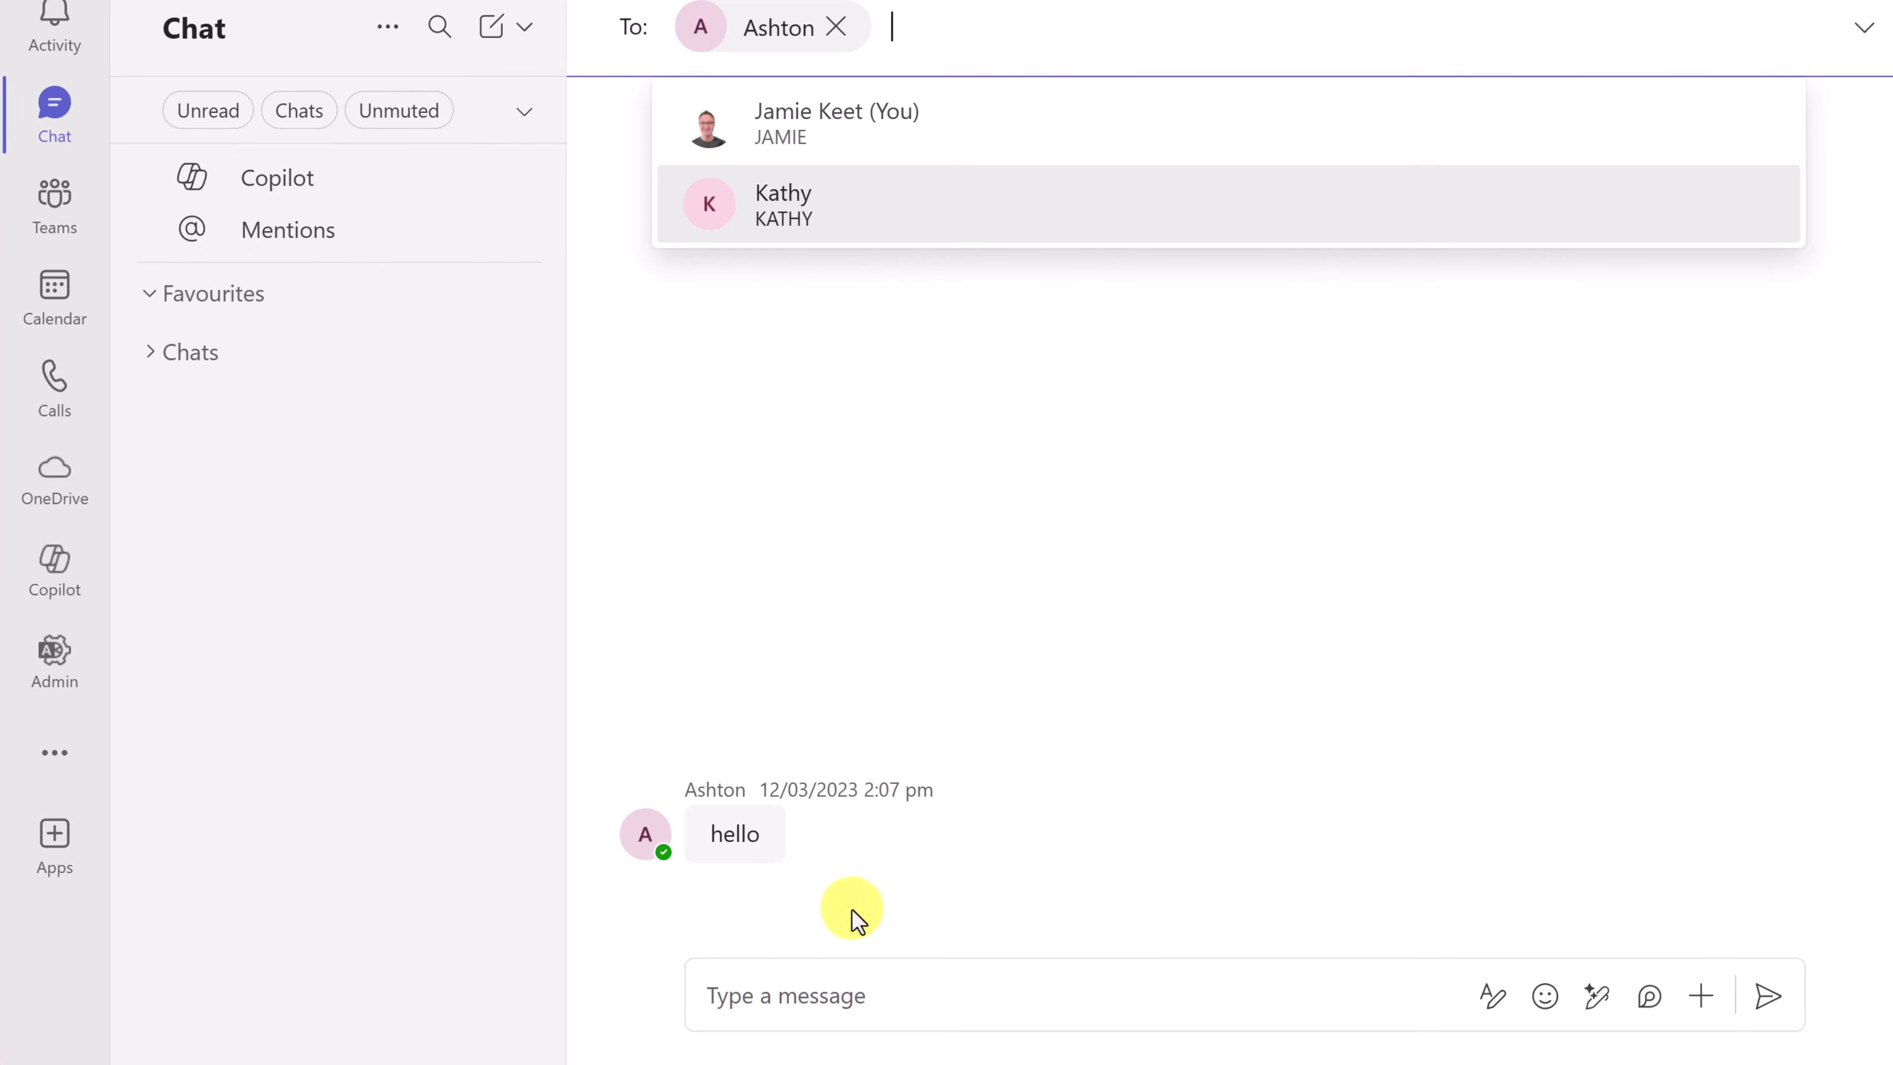
pyautogui.click(822, 1006)
pyautogui.write('Did you remember to pack the flares?')
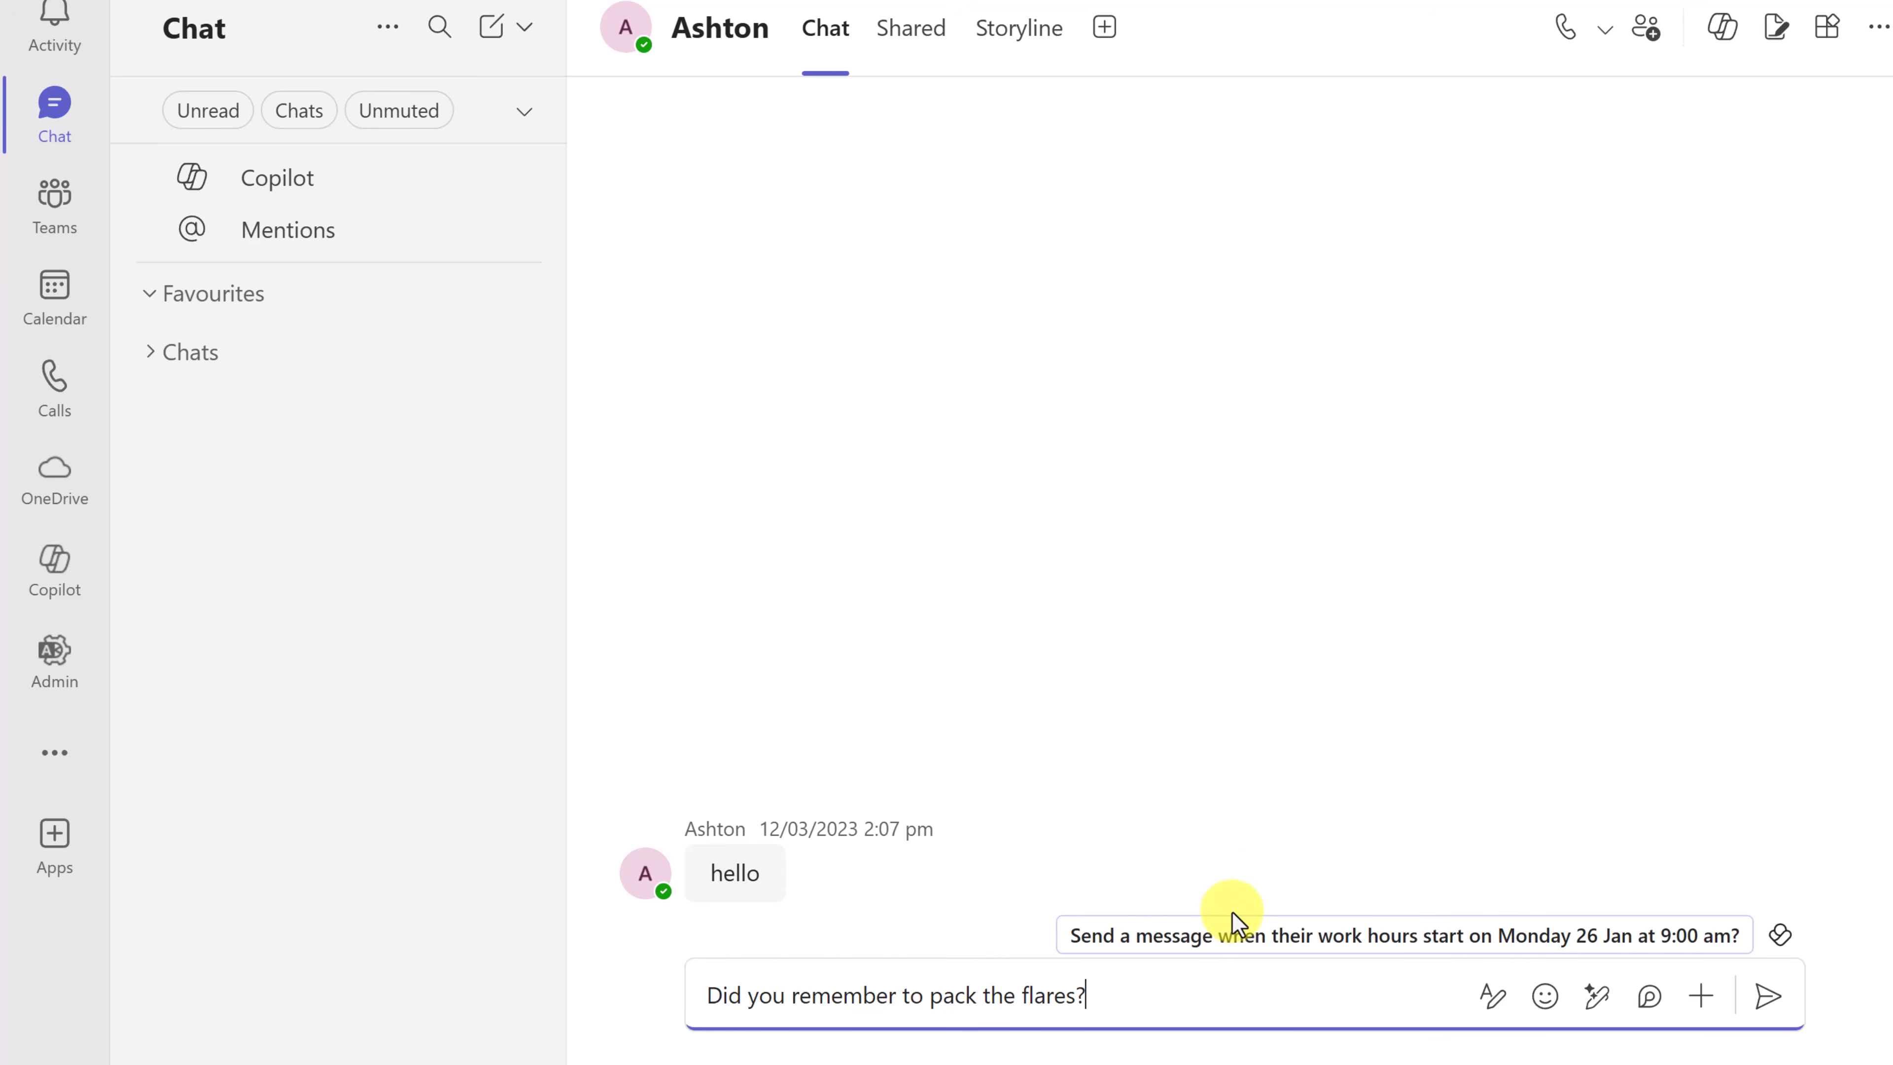
pyautogui.click(1761, 1011)
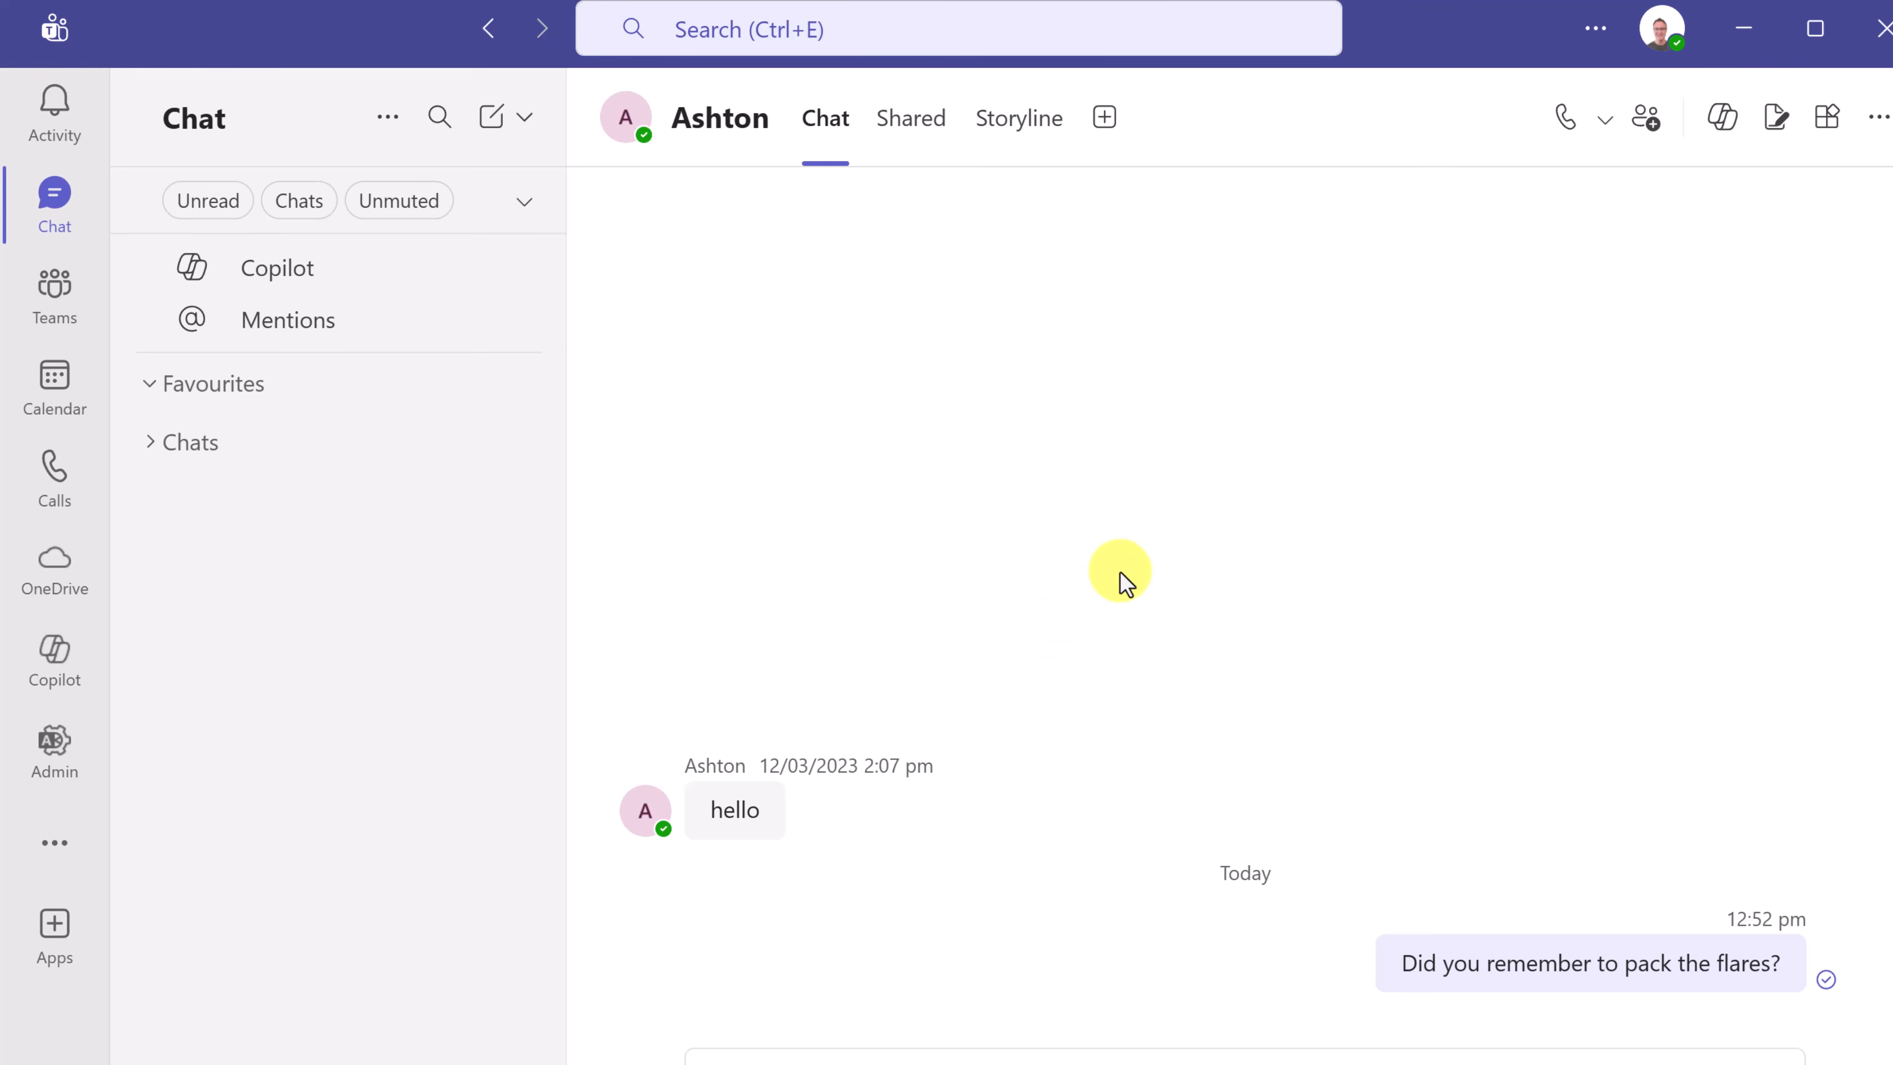
# - Start a group chat from this one-to-one chat, adding a second colleague found by the start of their name
pyautogui.click(1650, 133)
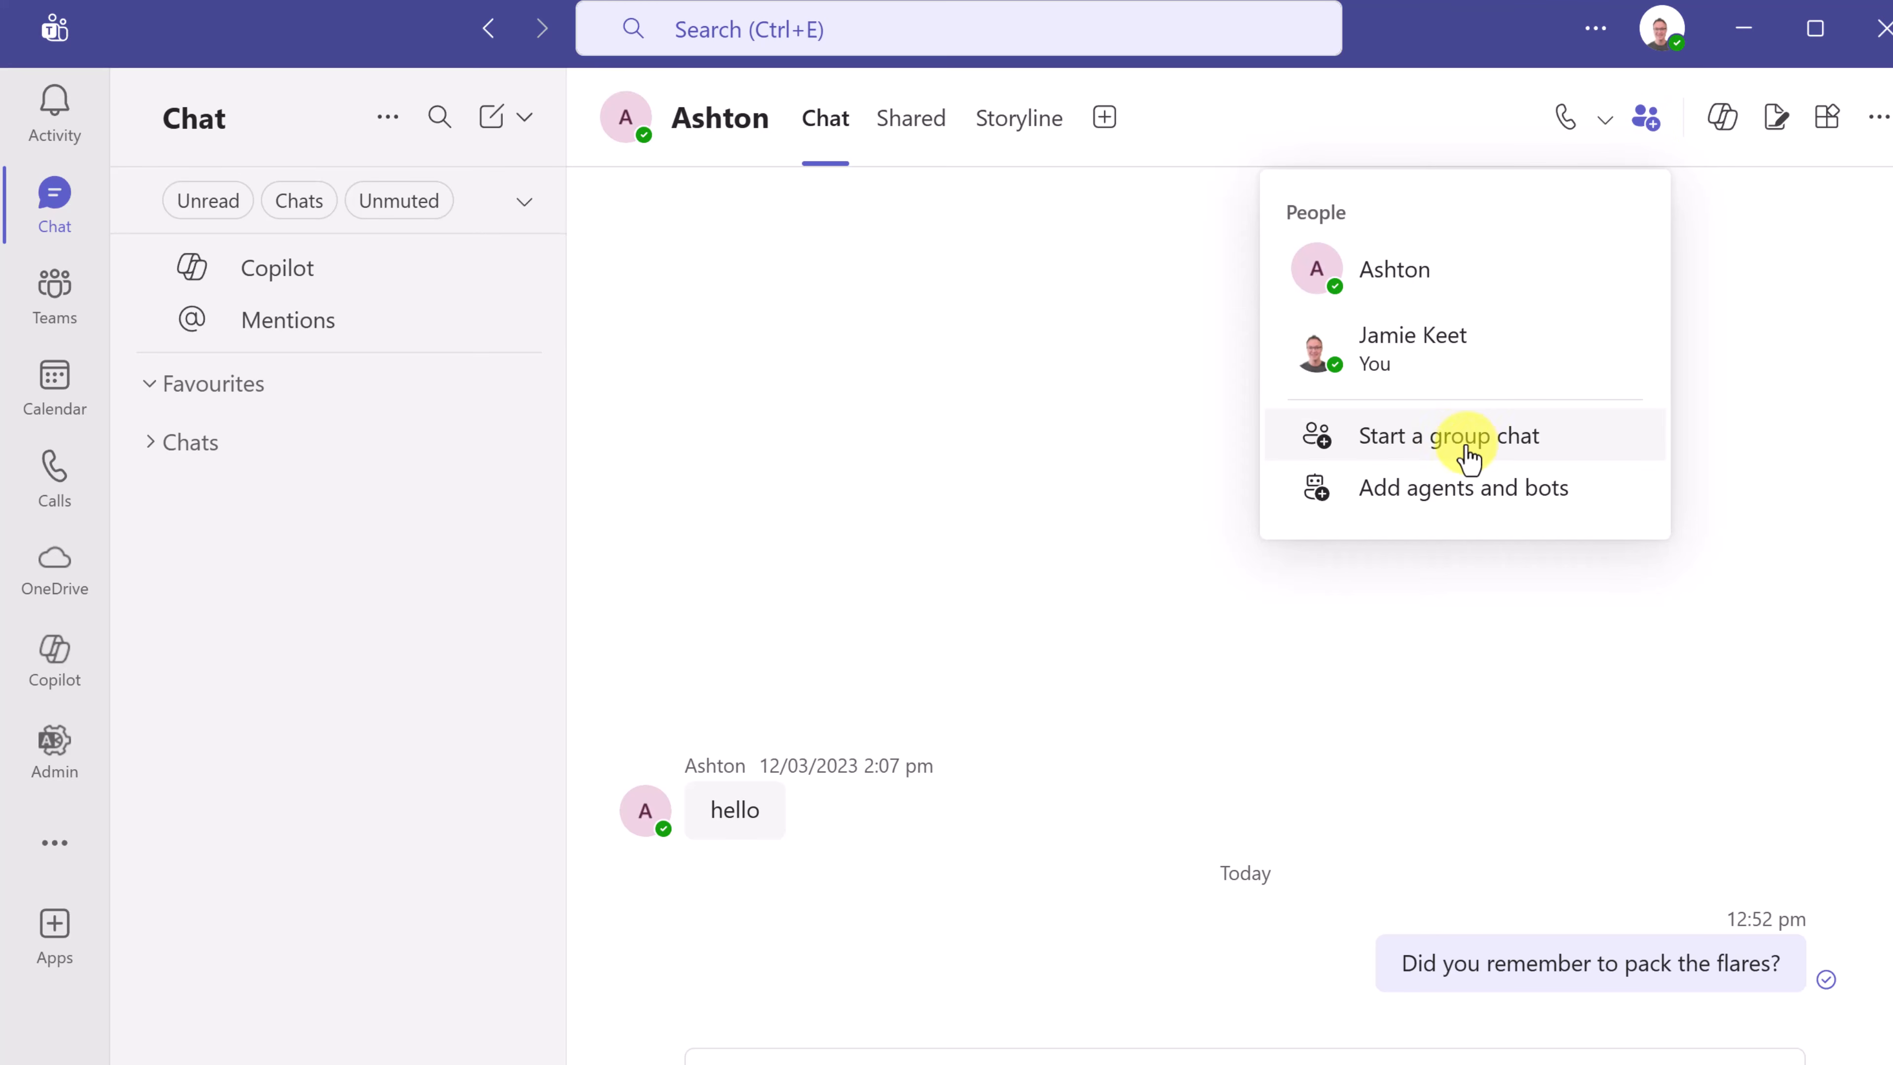
pyautogui.click(1503, 460)
pyautogui.write('kat')
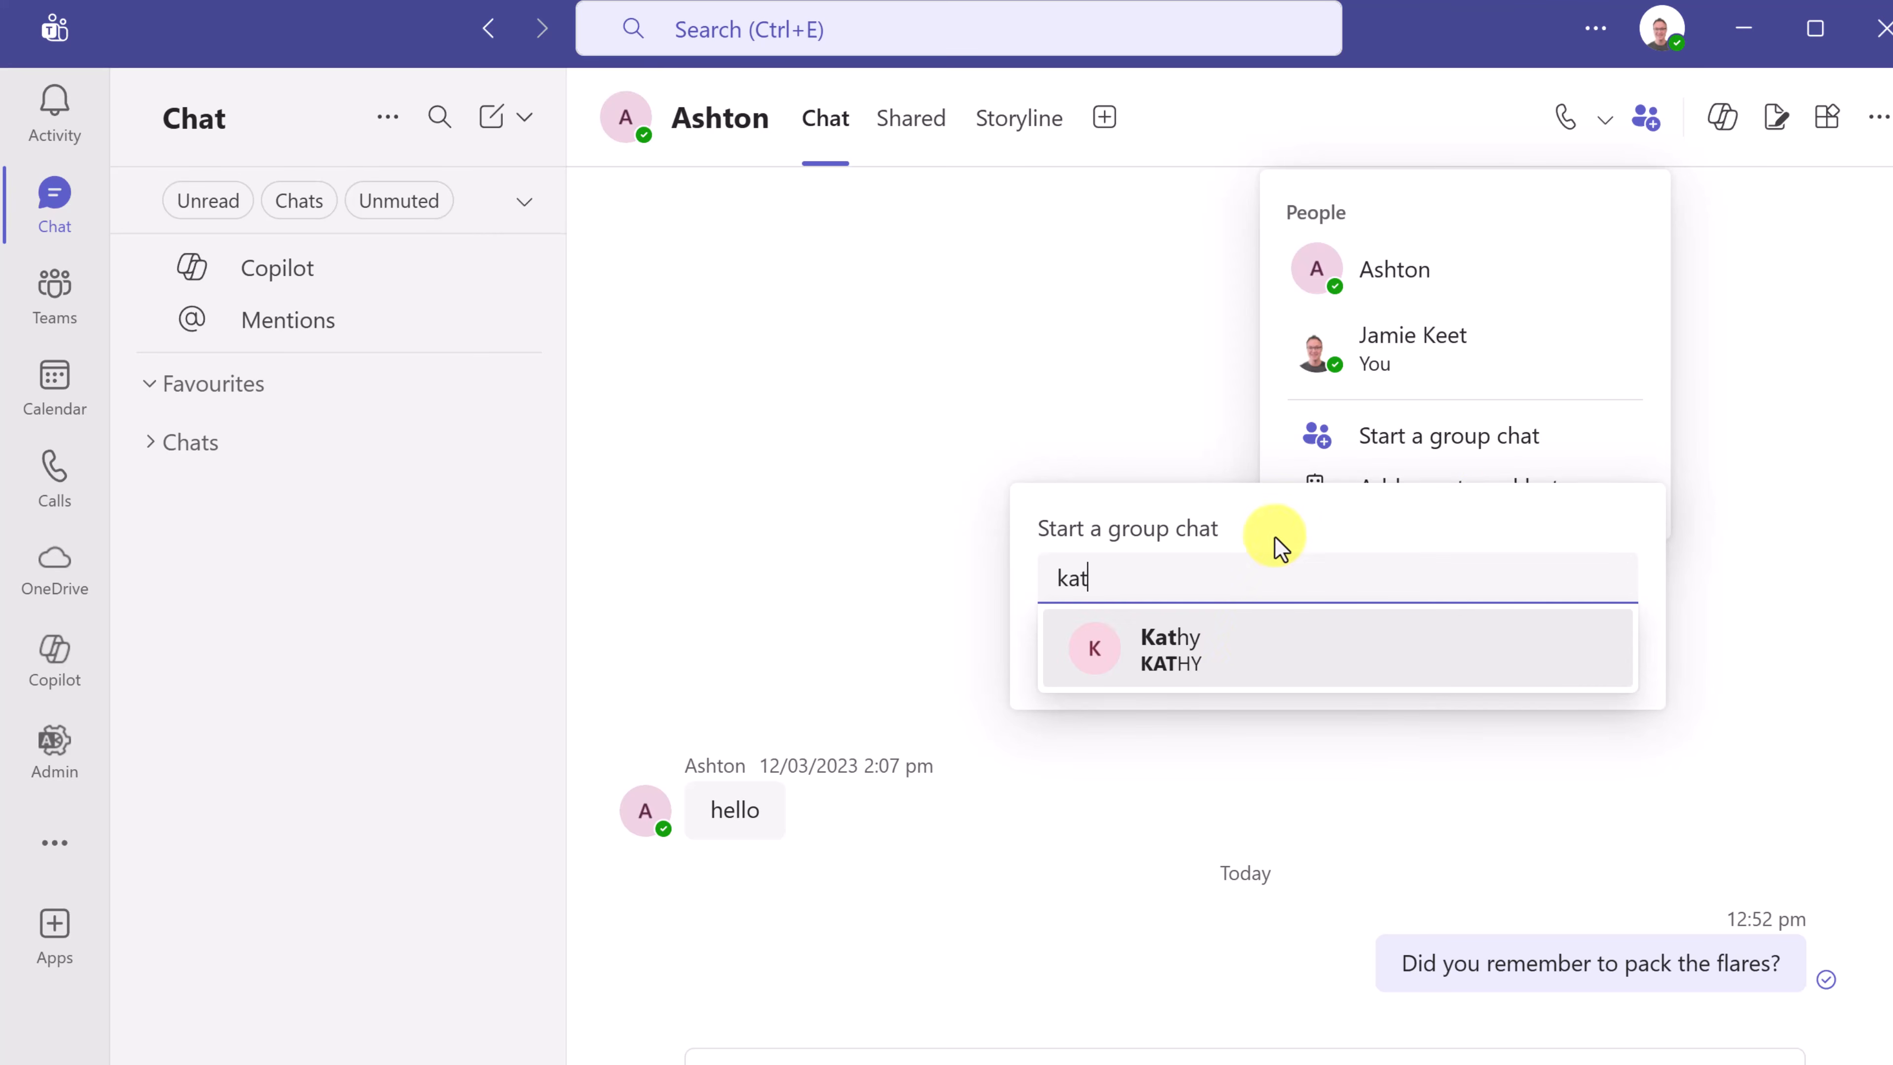
pyautogui.click(1247, 640)
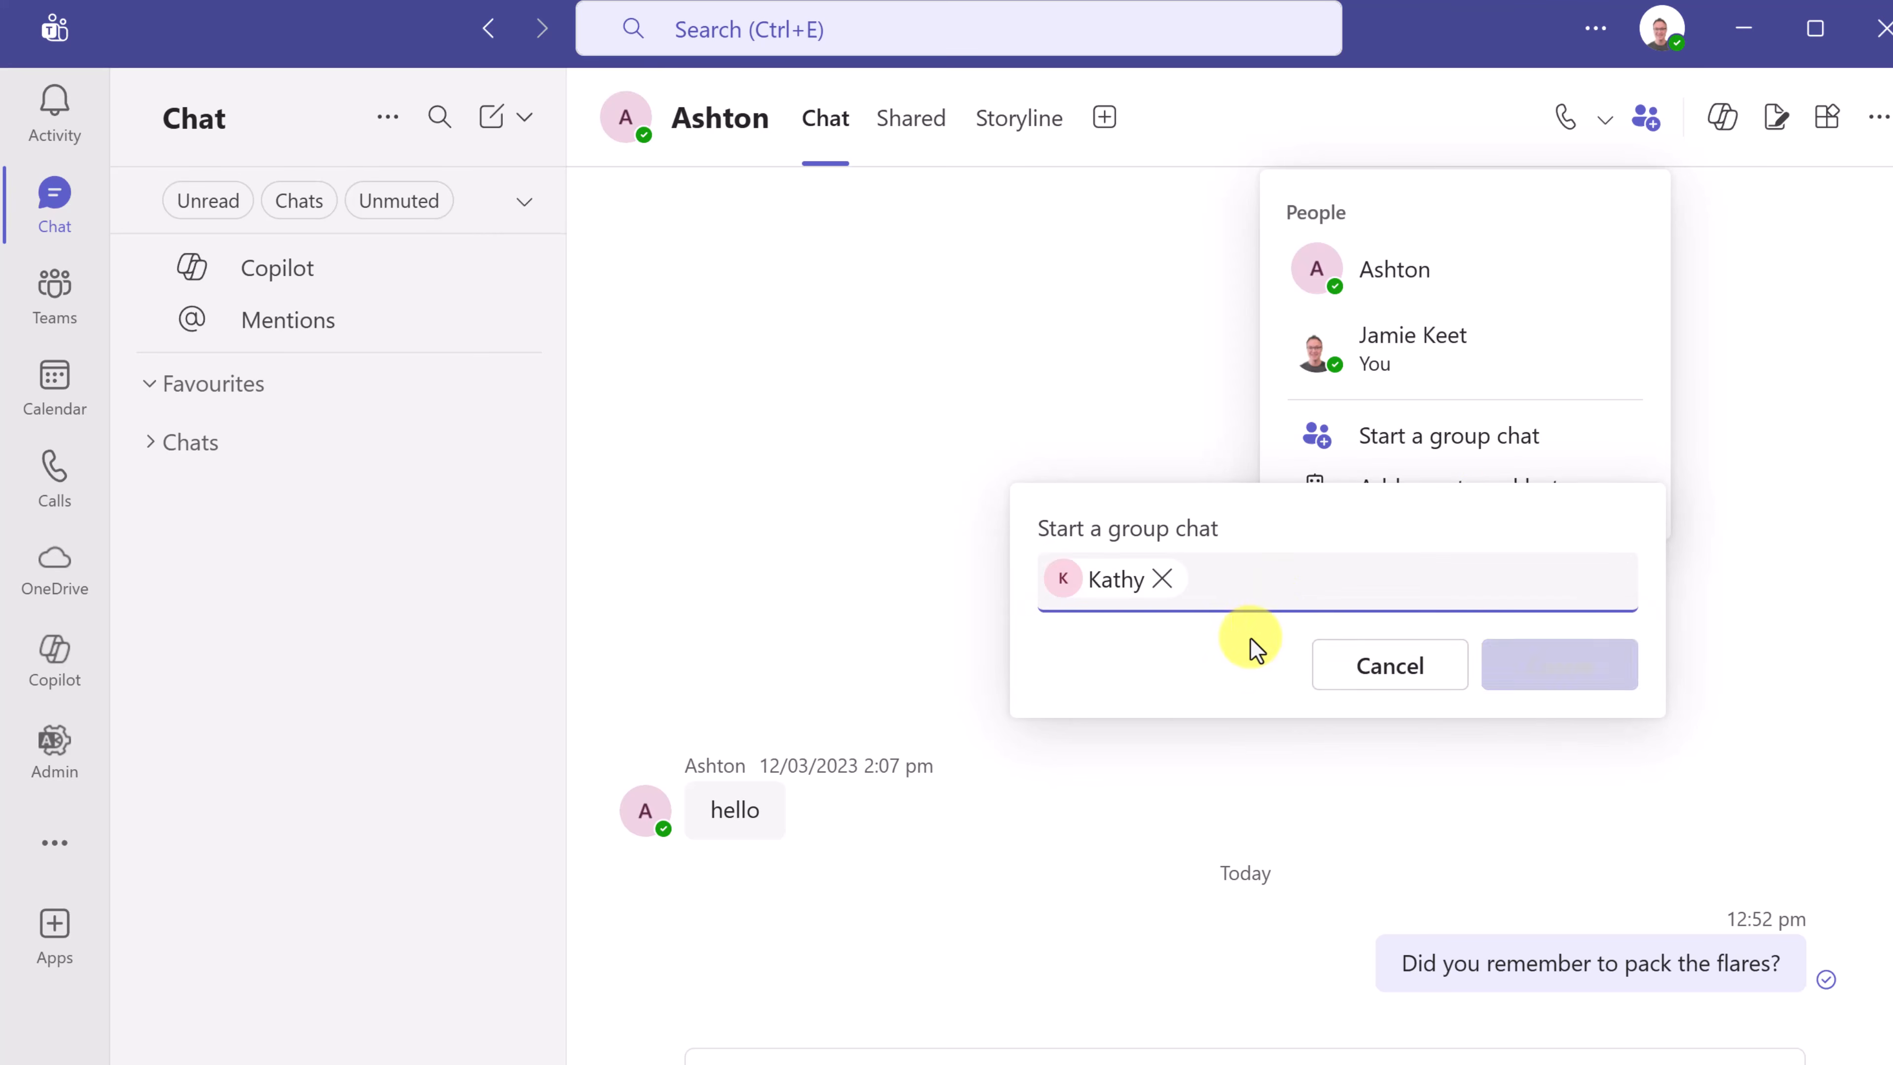
pyautogui.click(1541, 675)
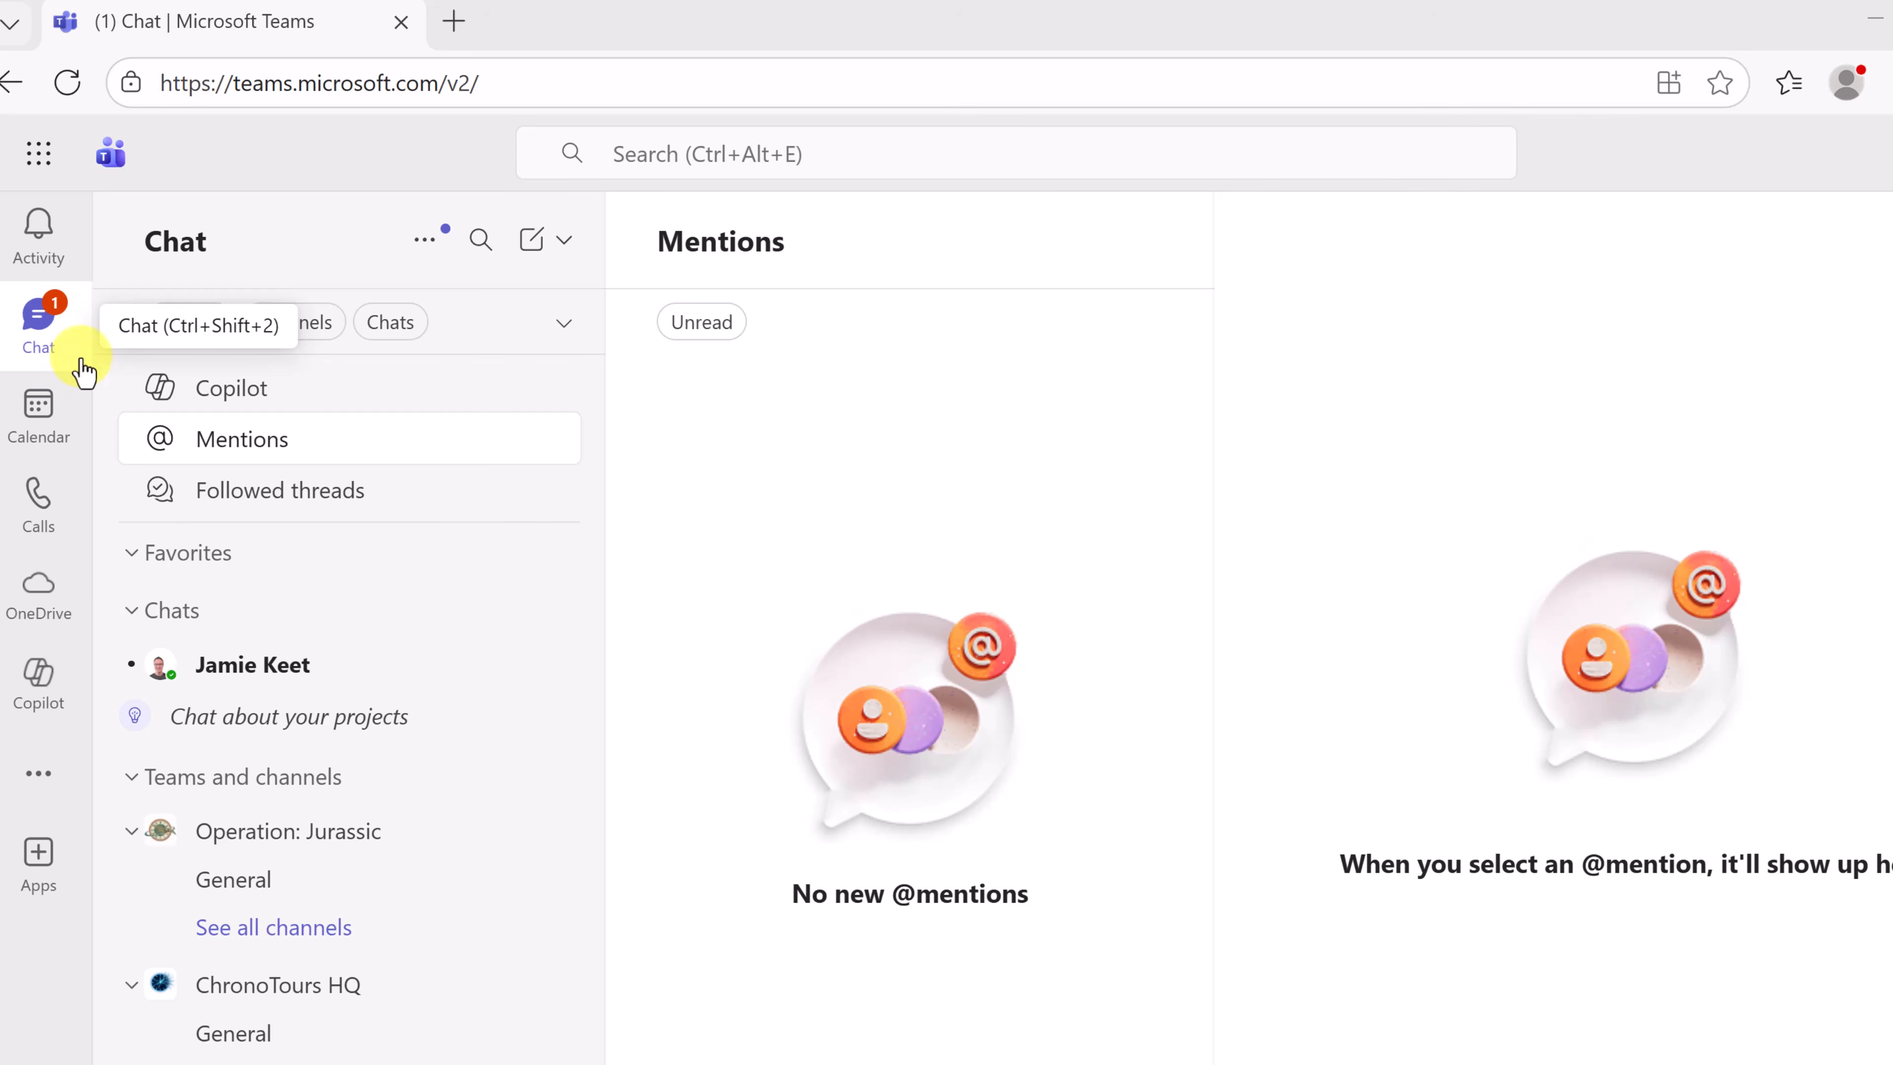
# - Switch to the team member's browser session and reply "You bet!" in the unread chat about the flares
pyautogui.click(254, 671)
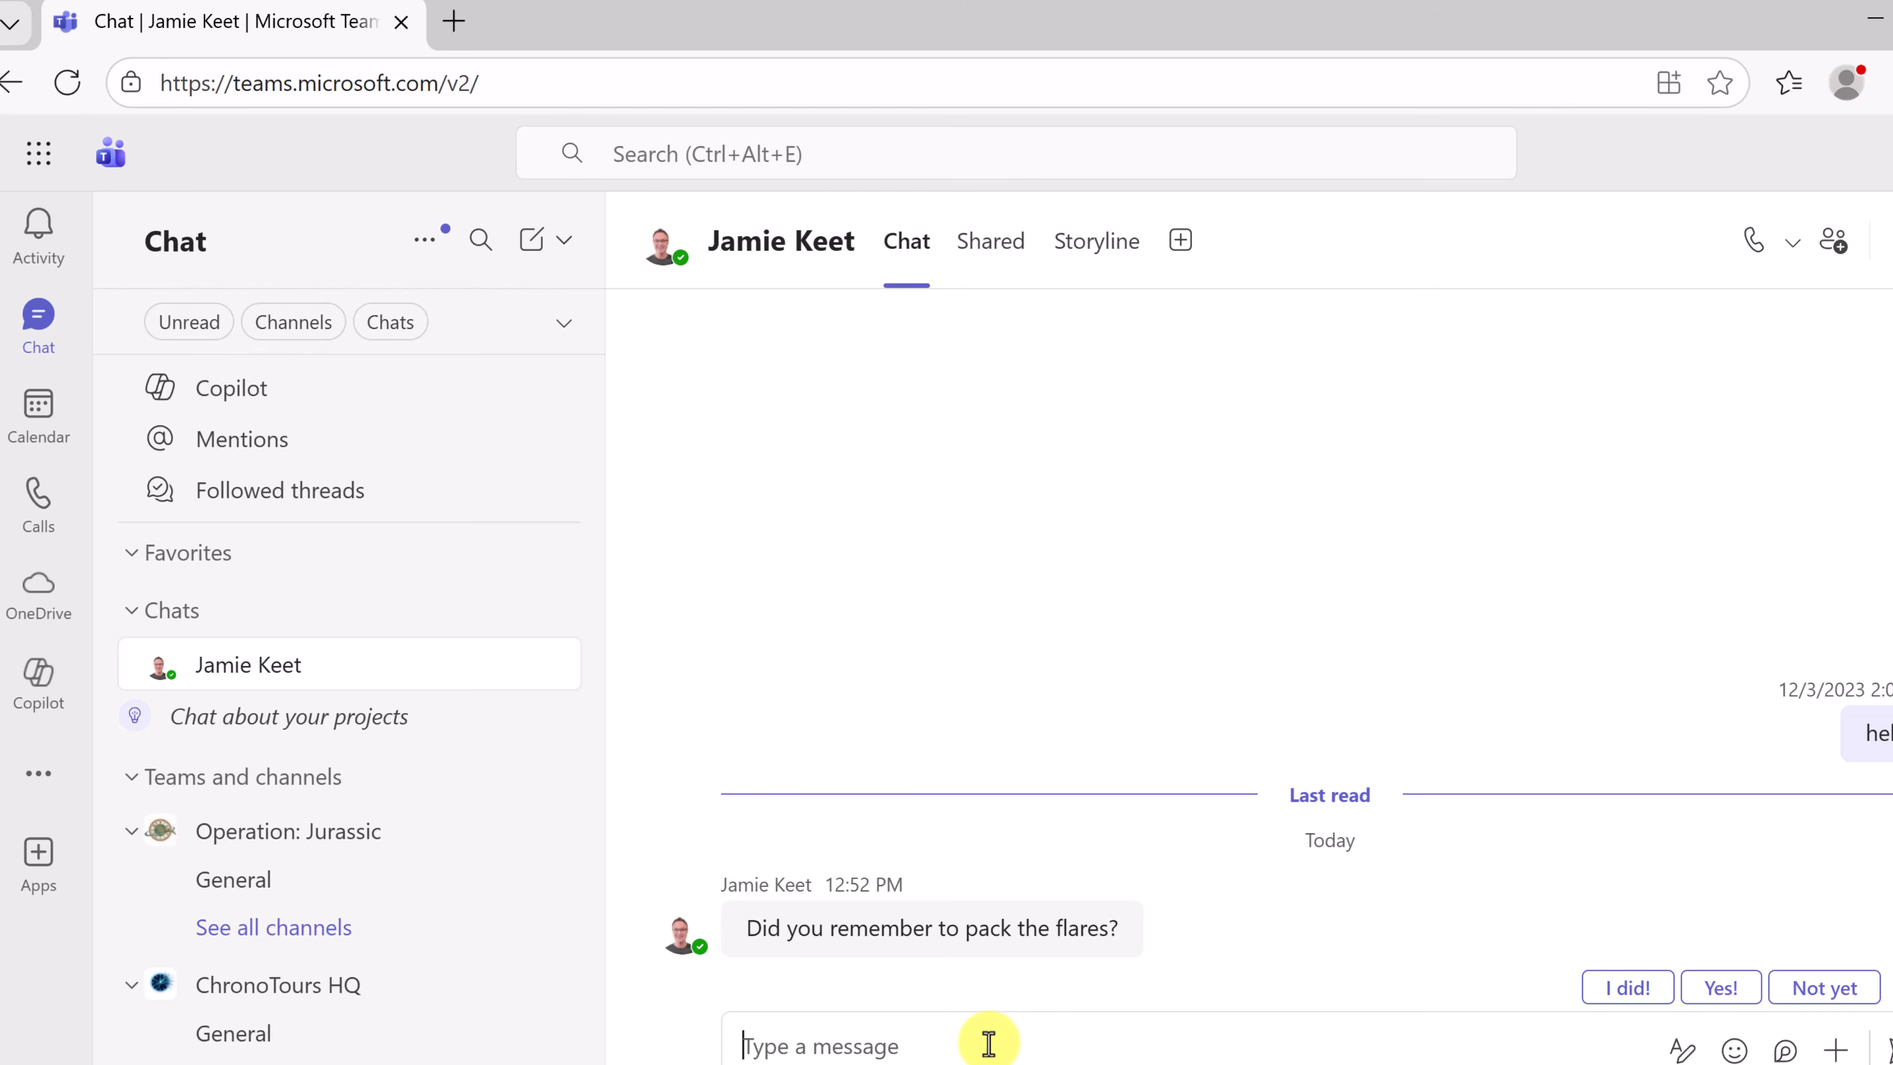
pyautogui.write('You')
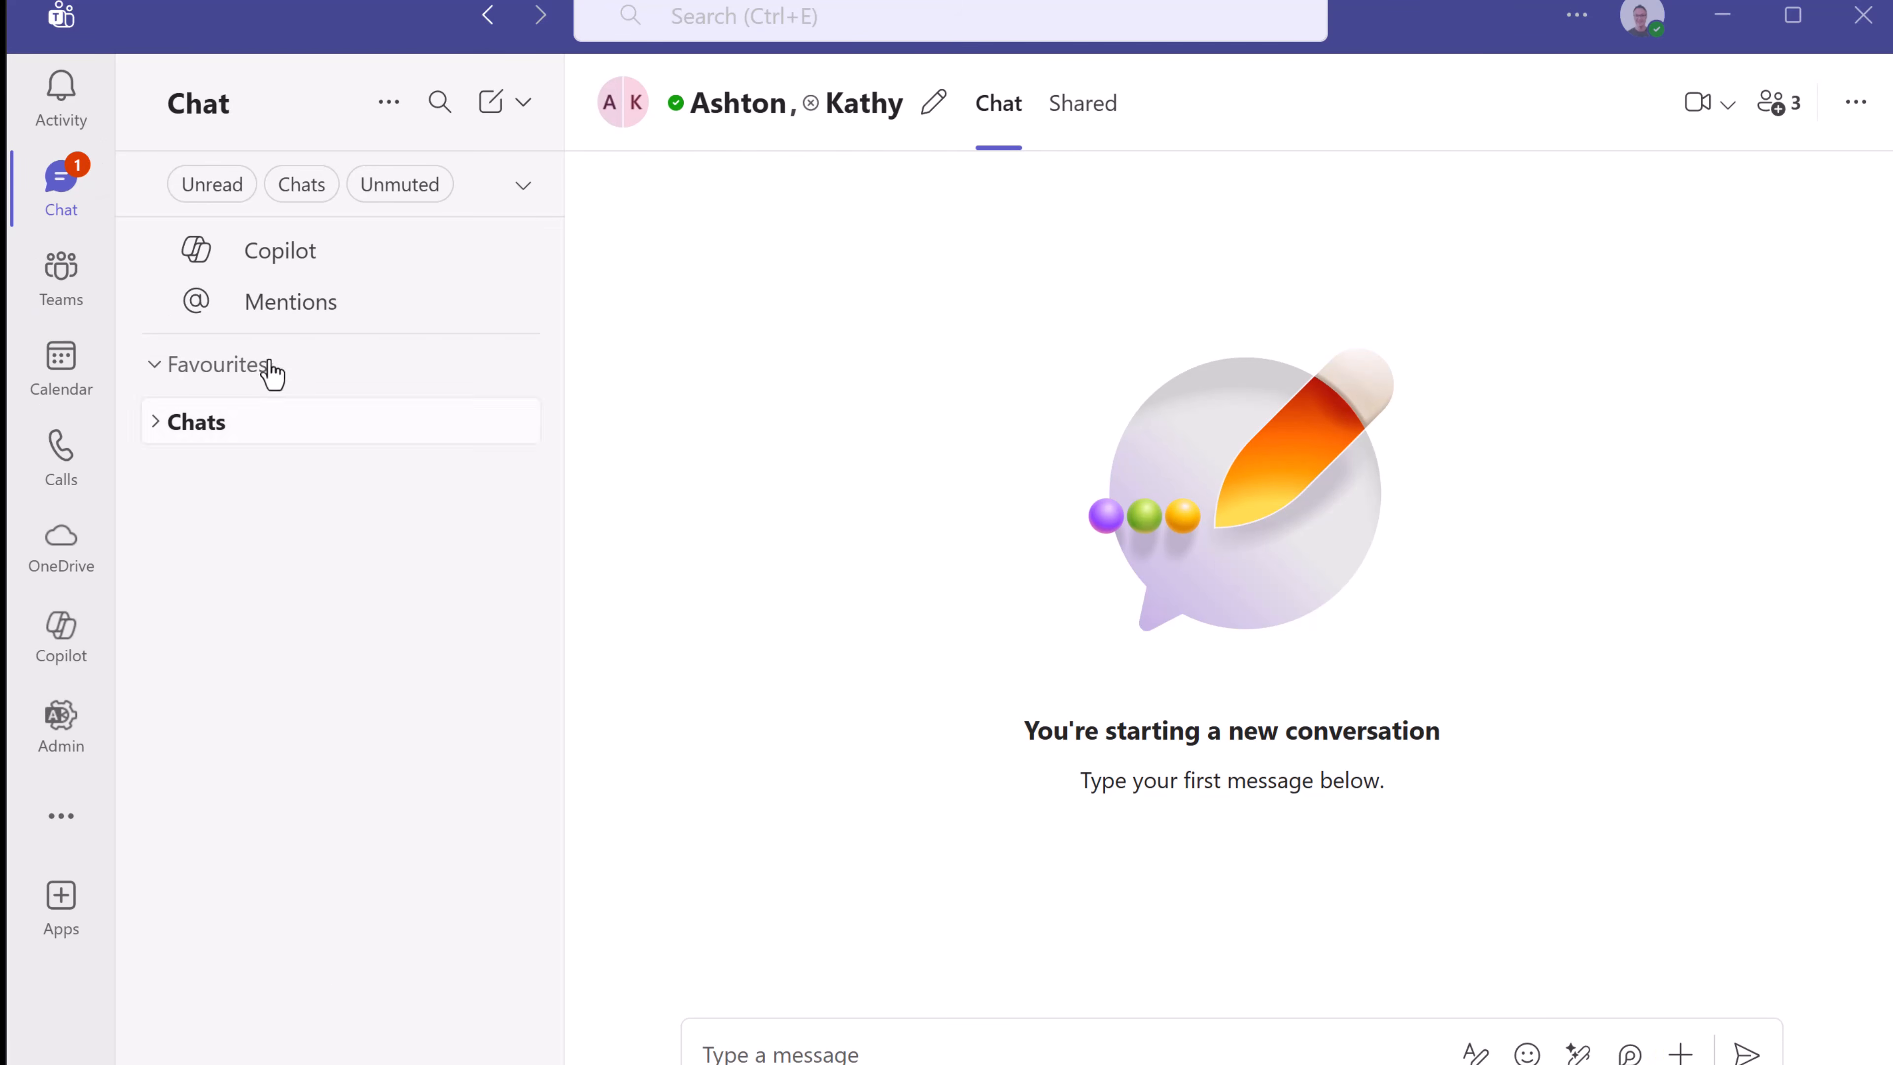
# - In the unread "You bet!" chat, draft an expanded message headed "URGENT: Equipment Check", addressing the colleague by name with "please verify the medkits."
pyautogui.click(155, 423)
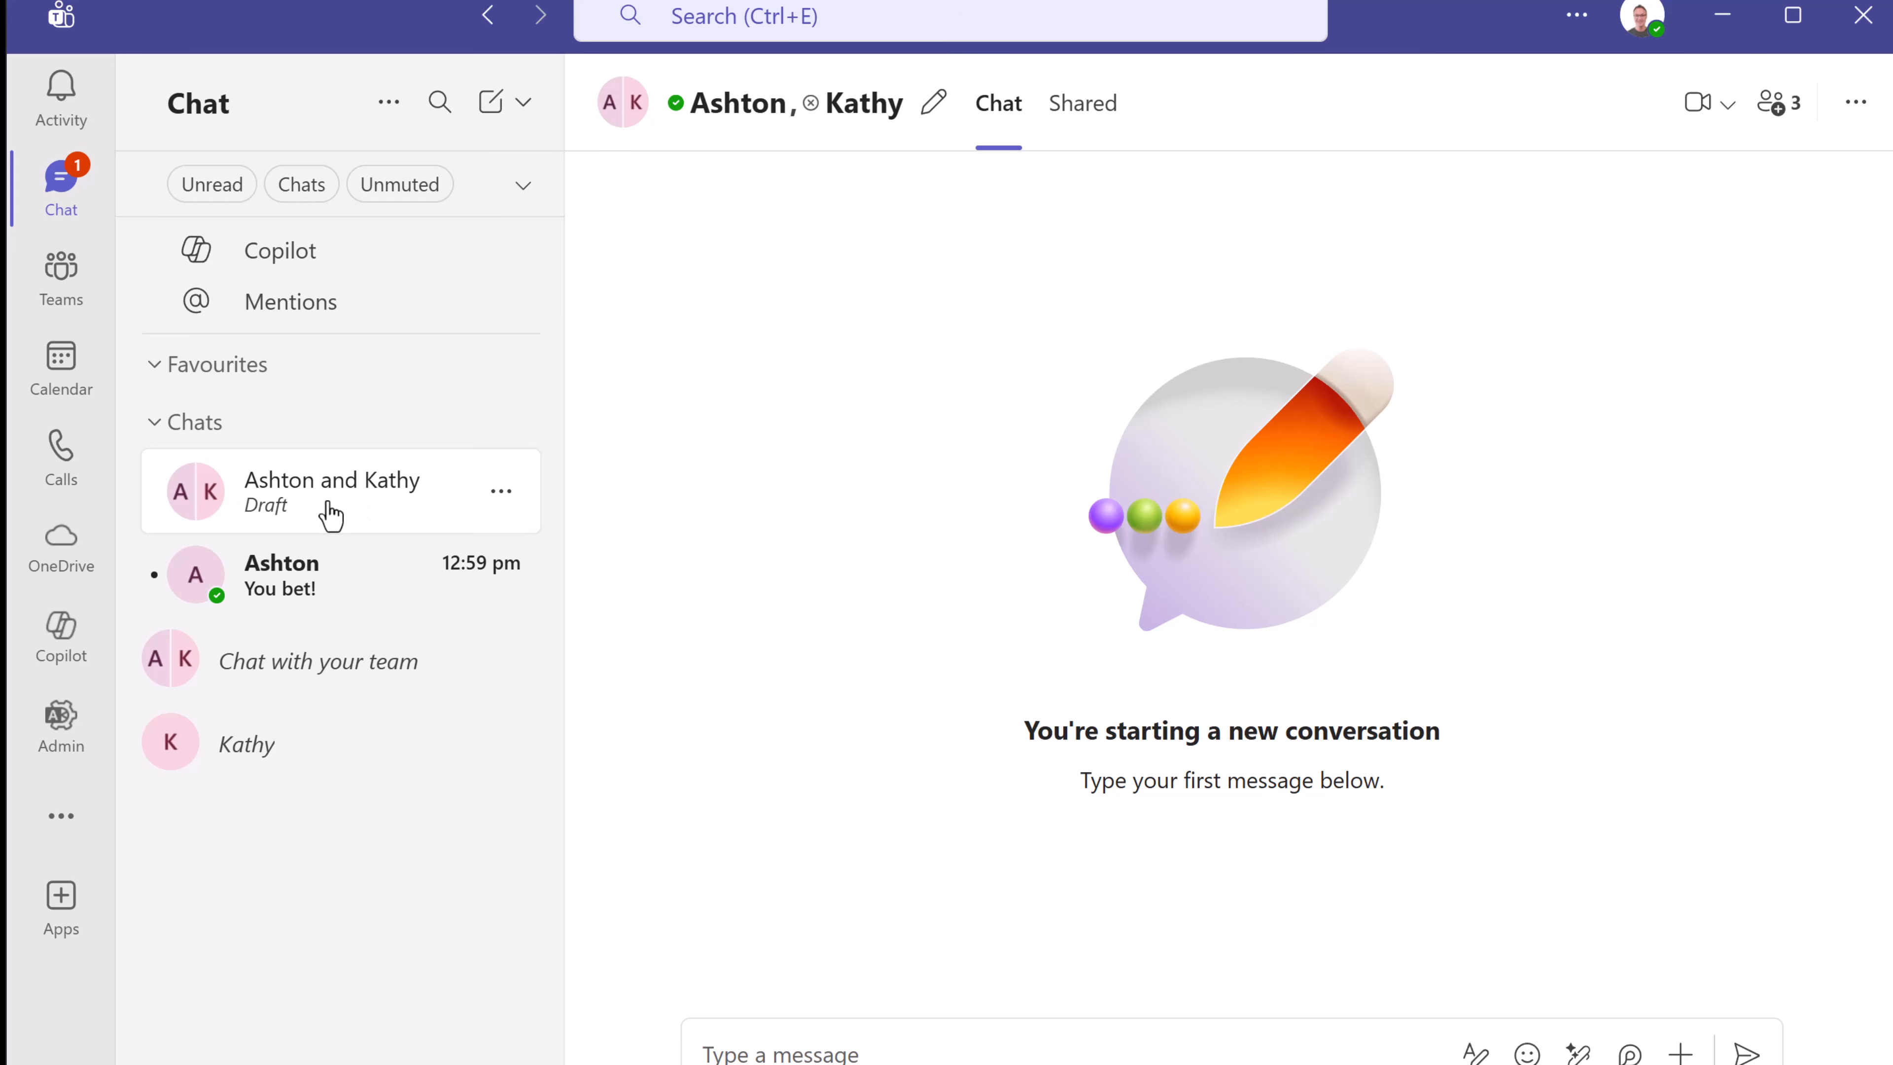
pyautogui.click(331, 601)
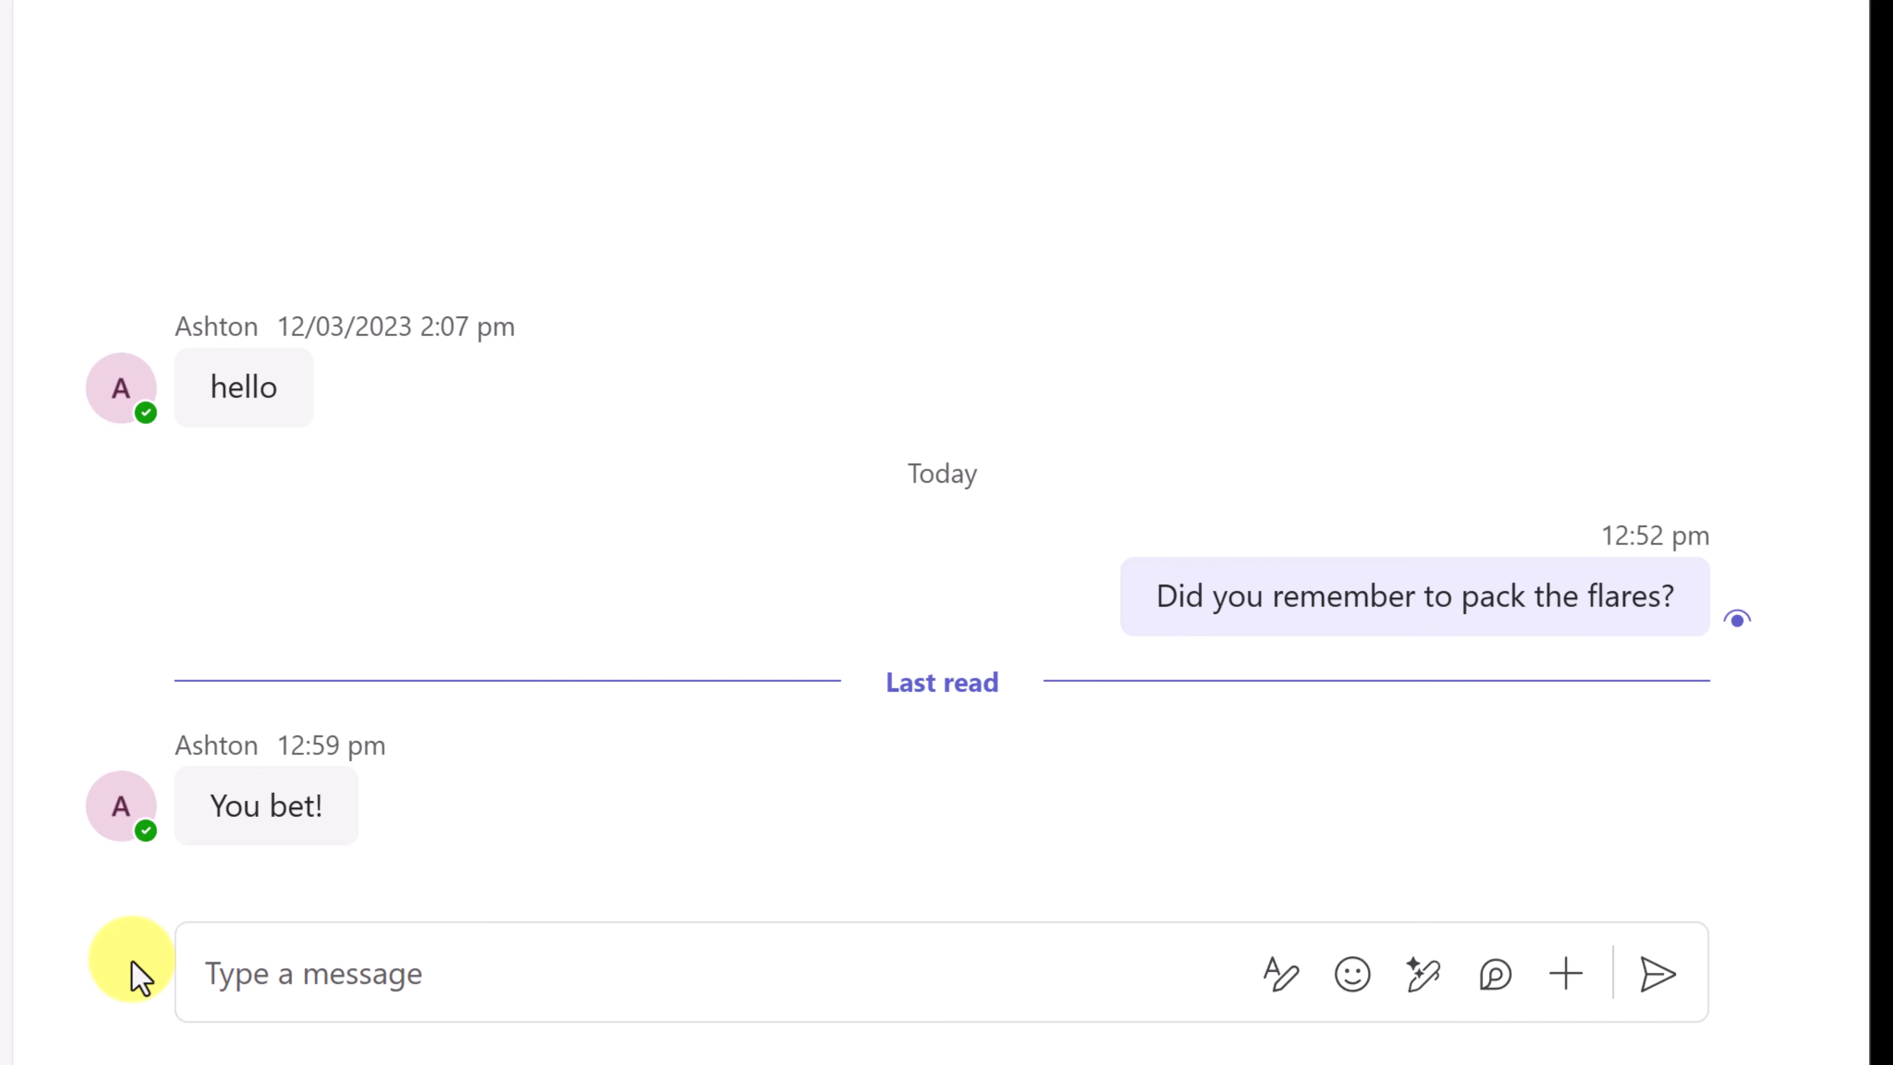
pyautogui.click(1276, 1000)
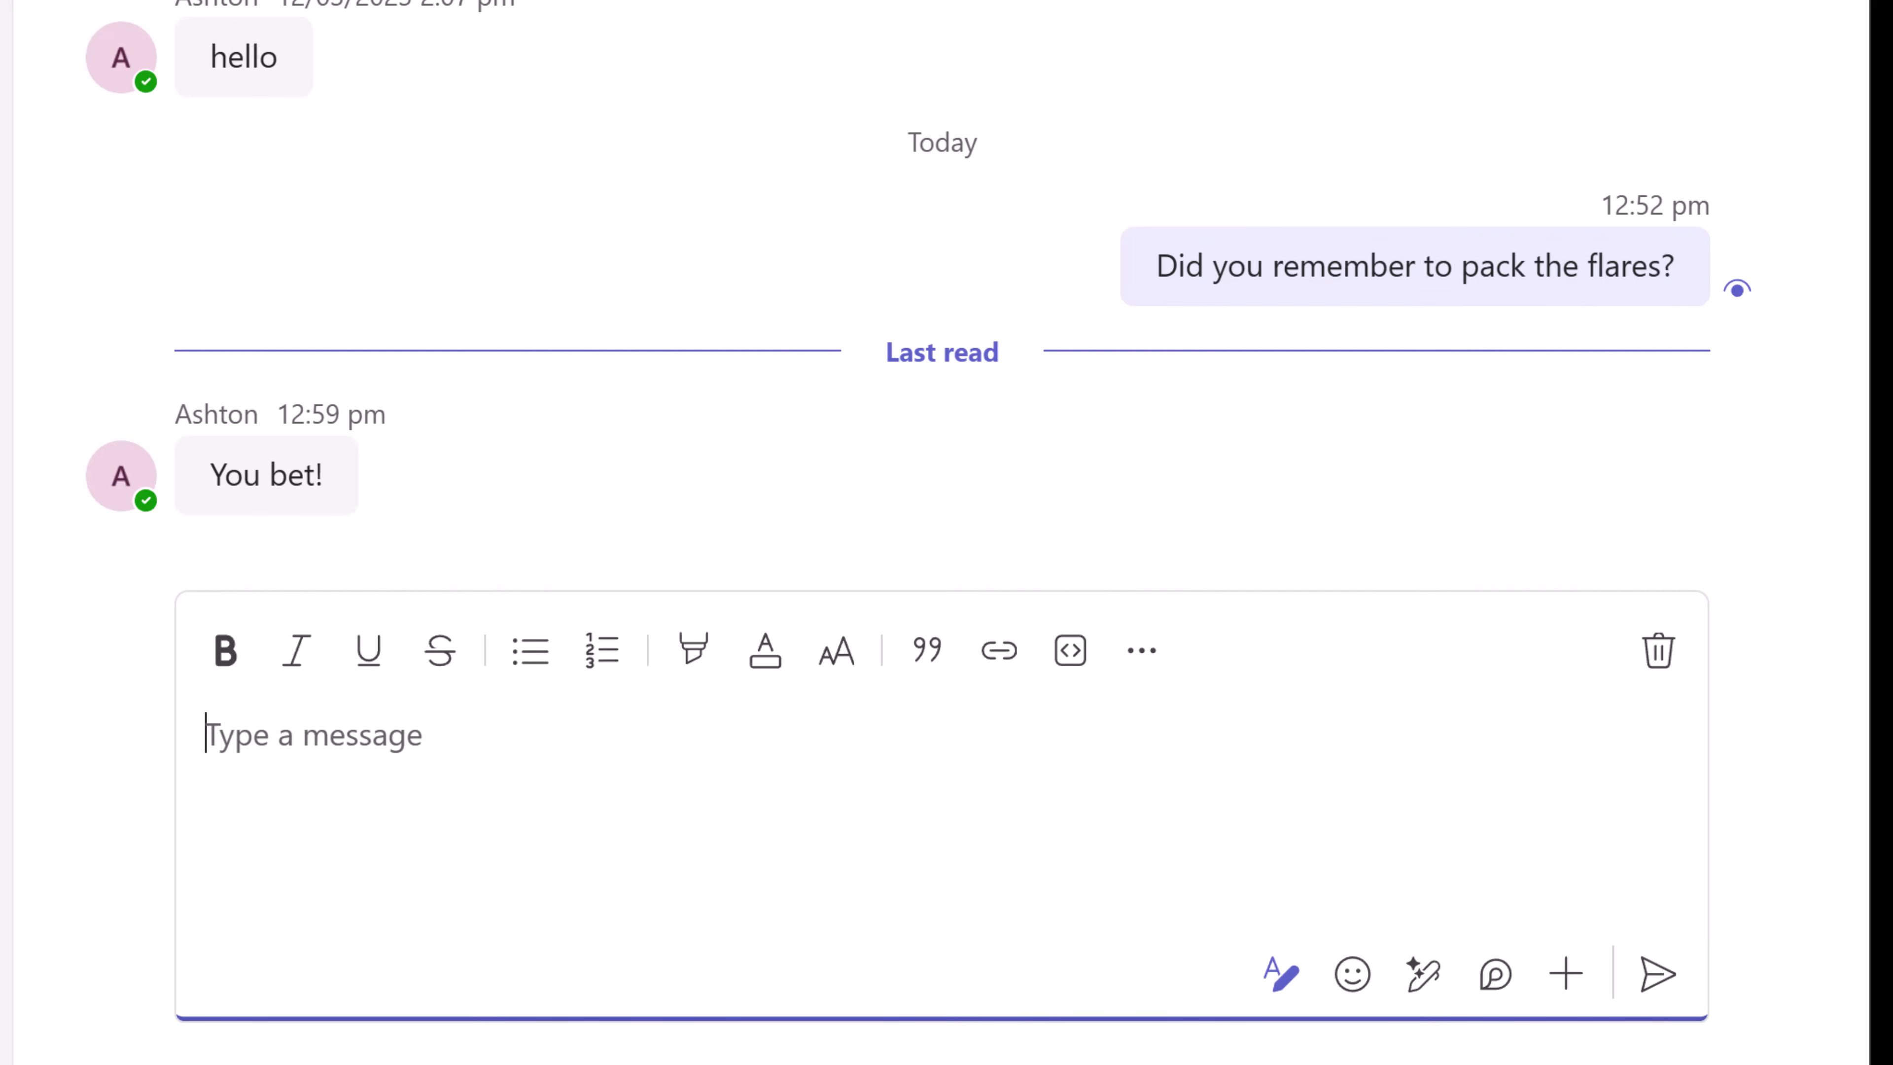
pyautogui.click(228, 745)
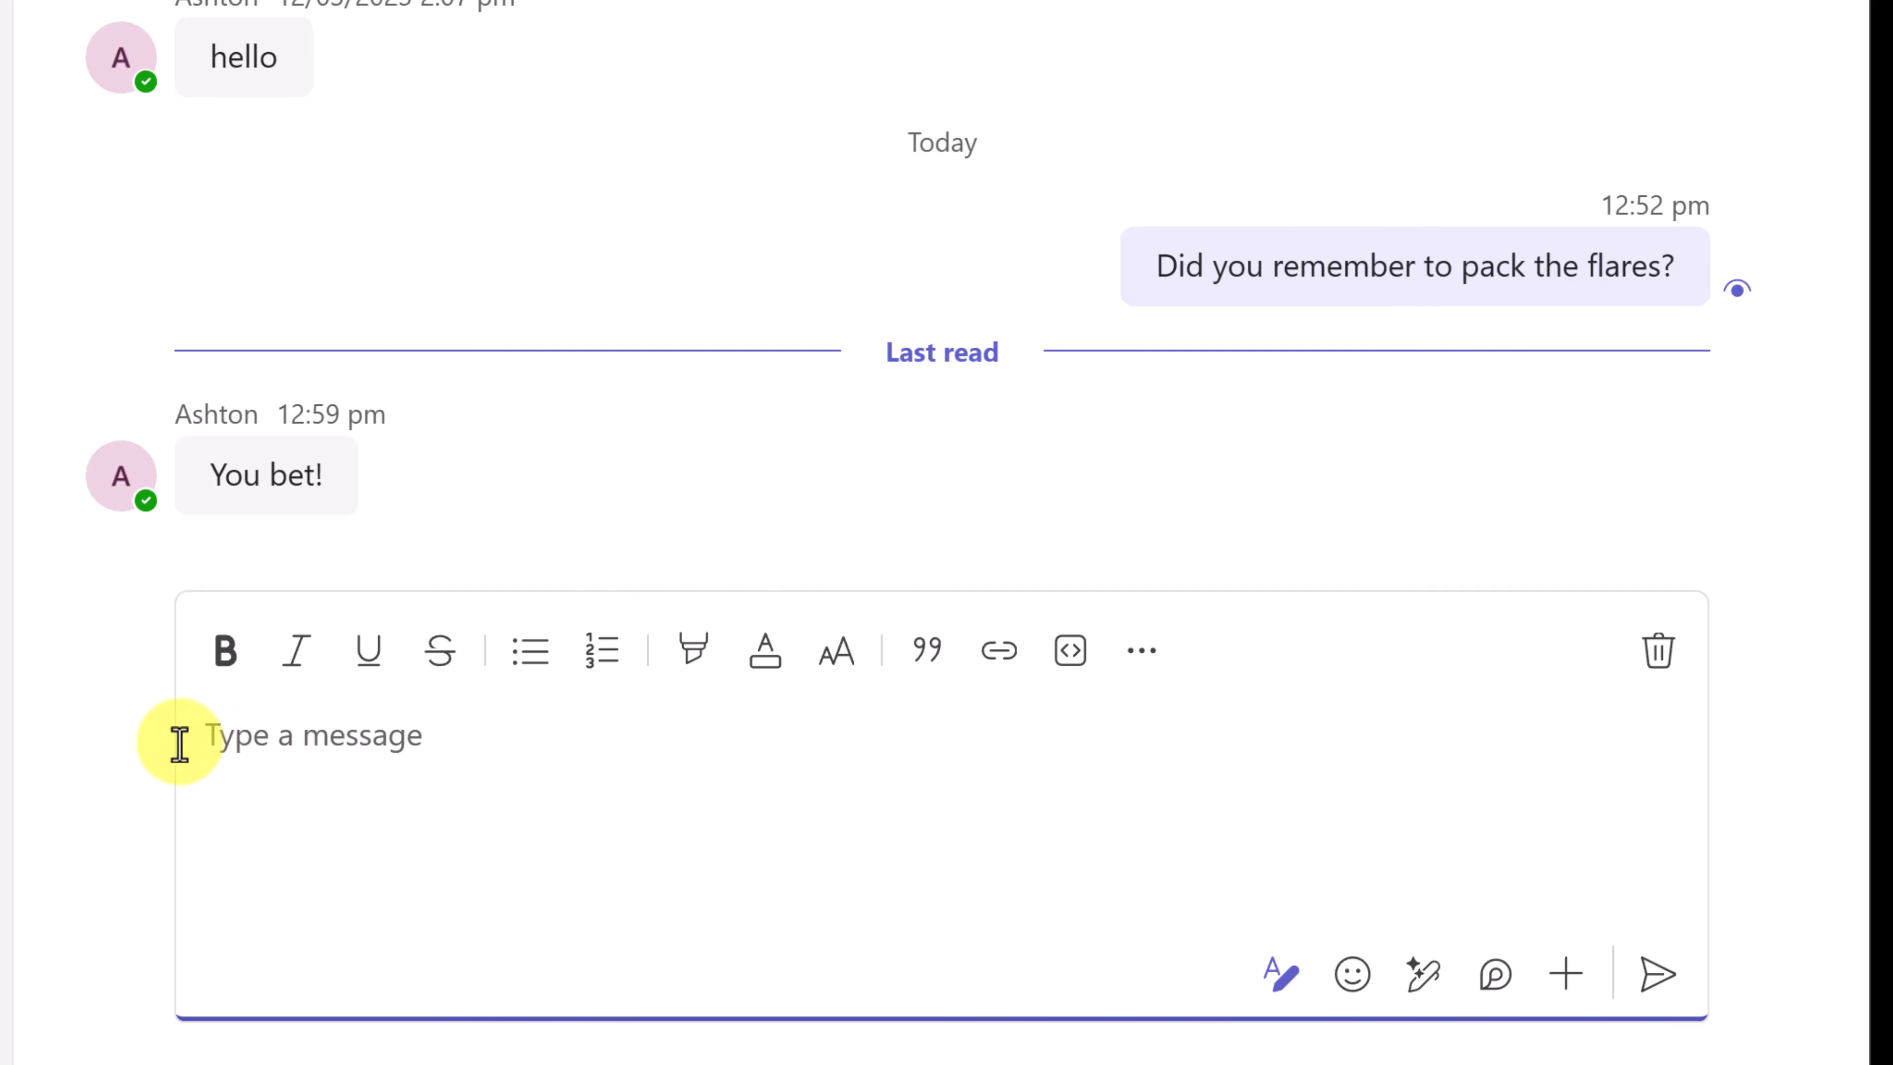
pyautogui.write('URGENT: Equipment Check  ')
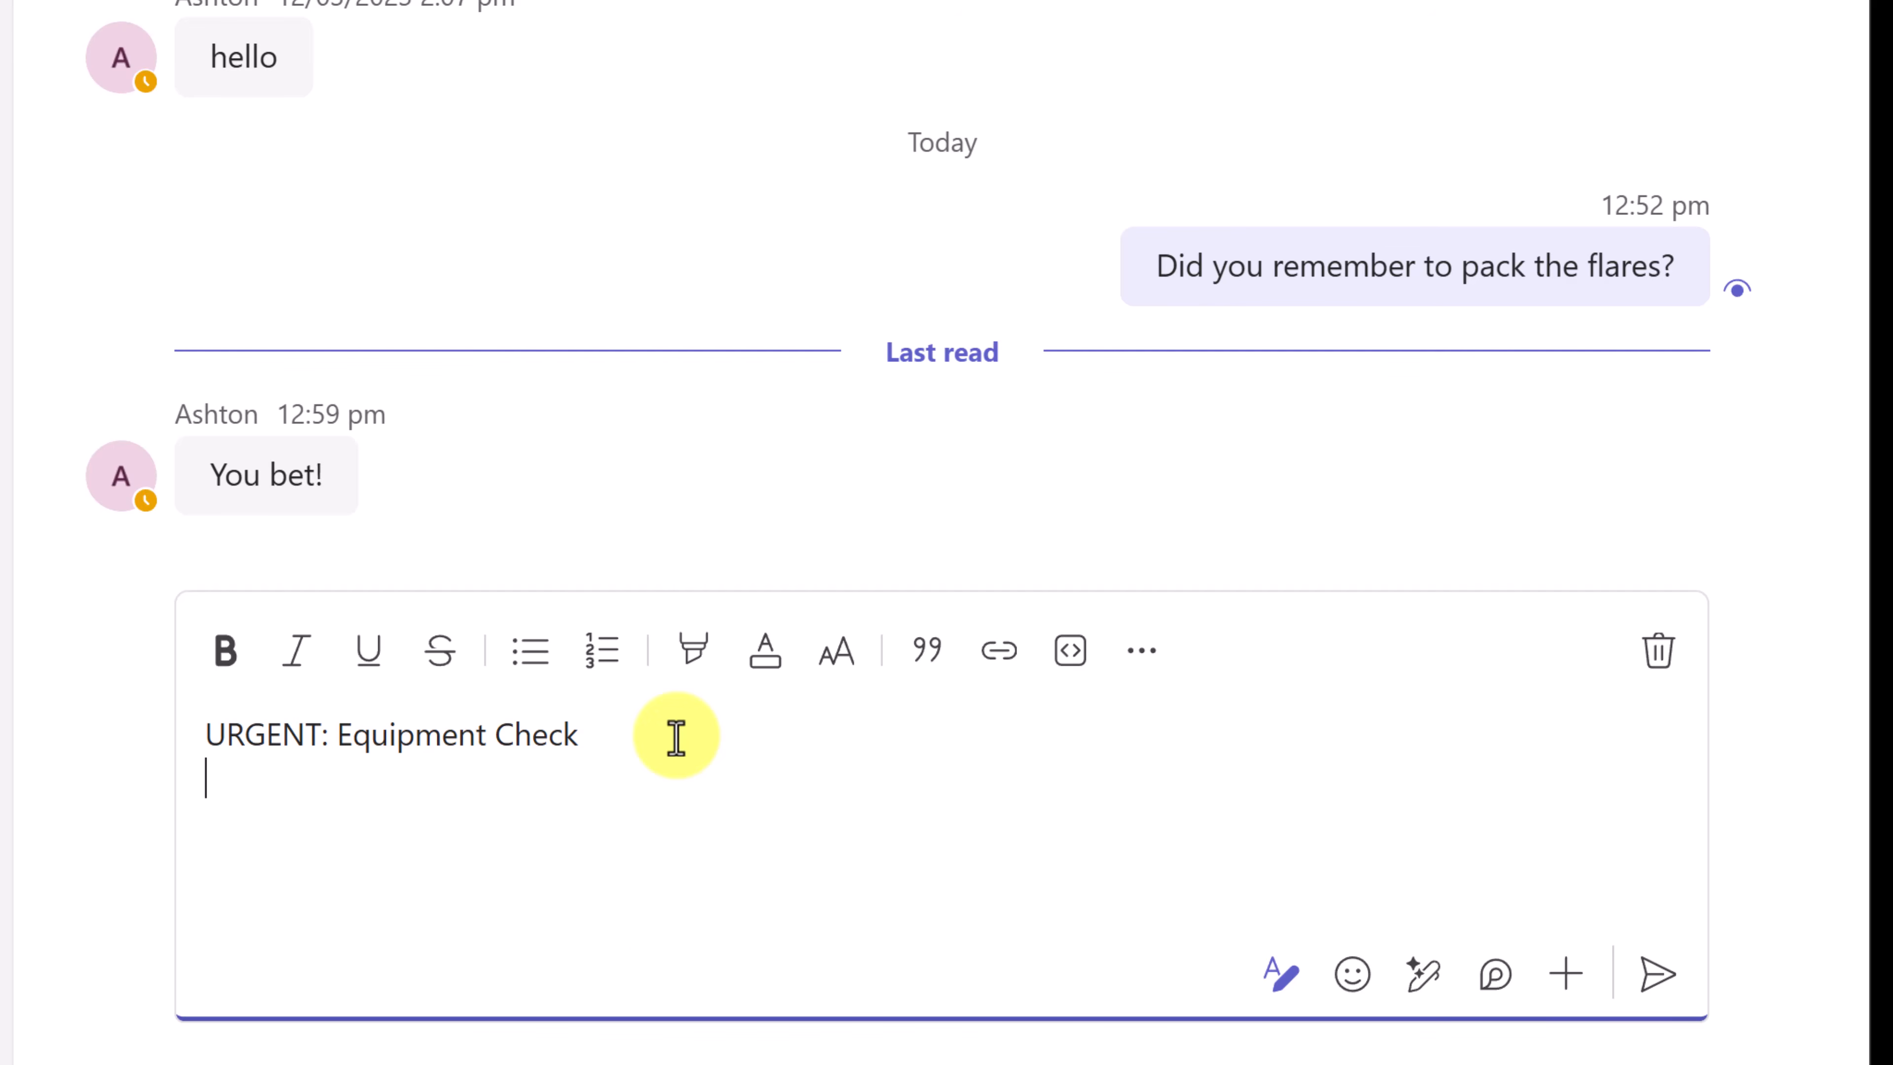
pyautogui.write('Ashton, please verify the medkits.')
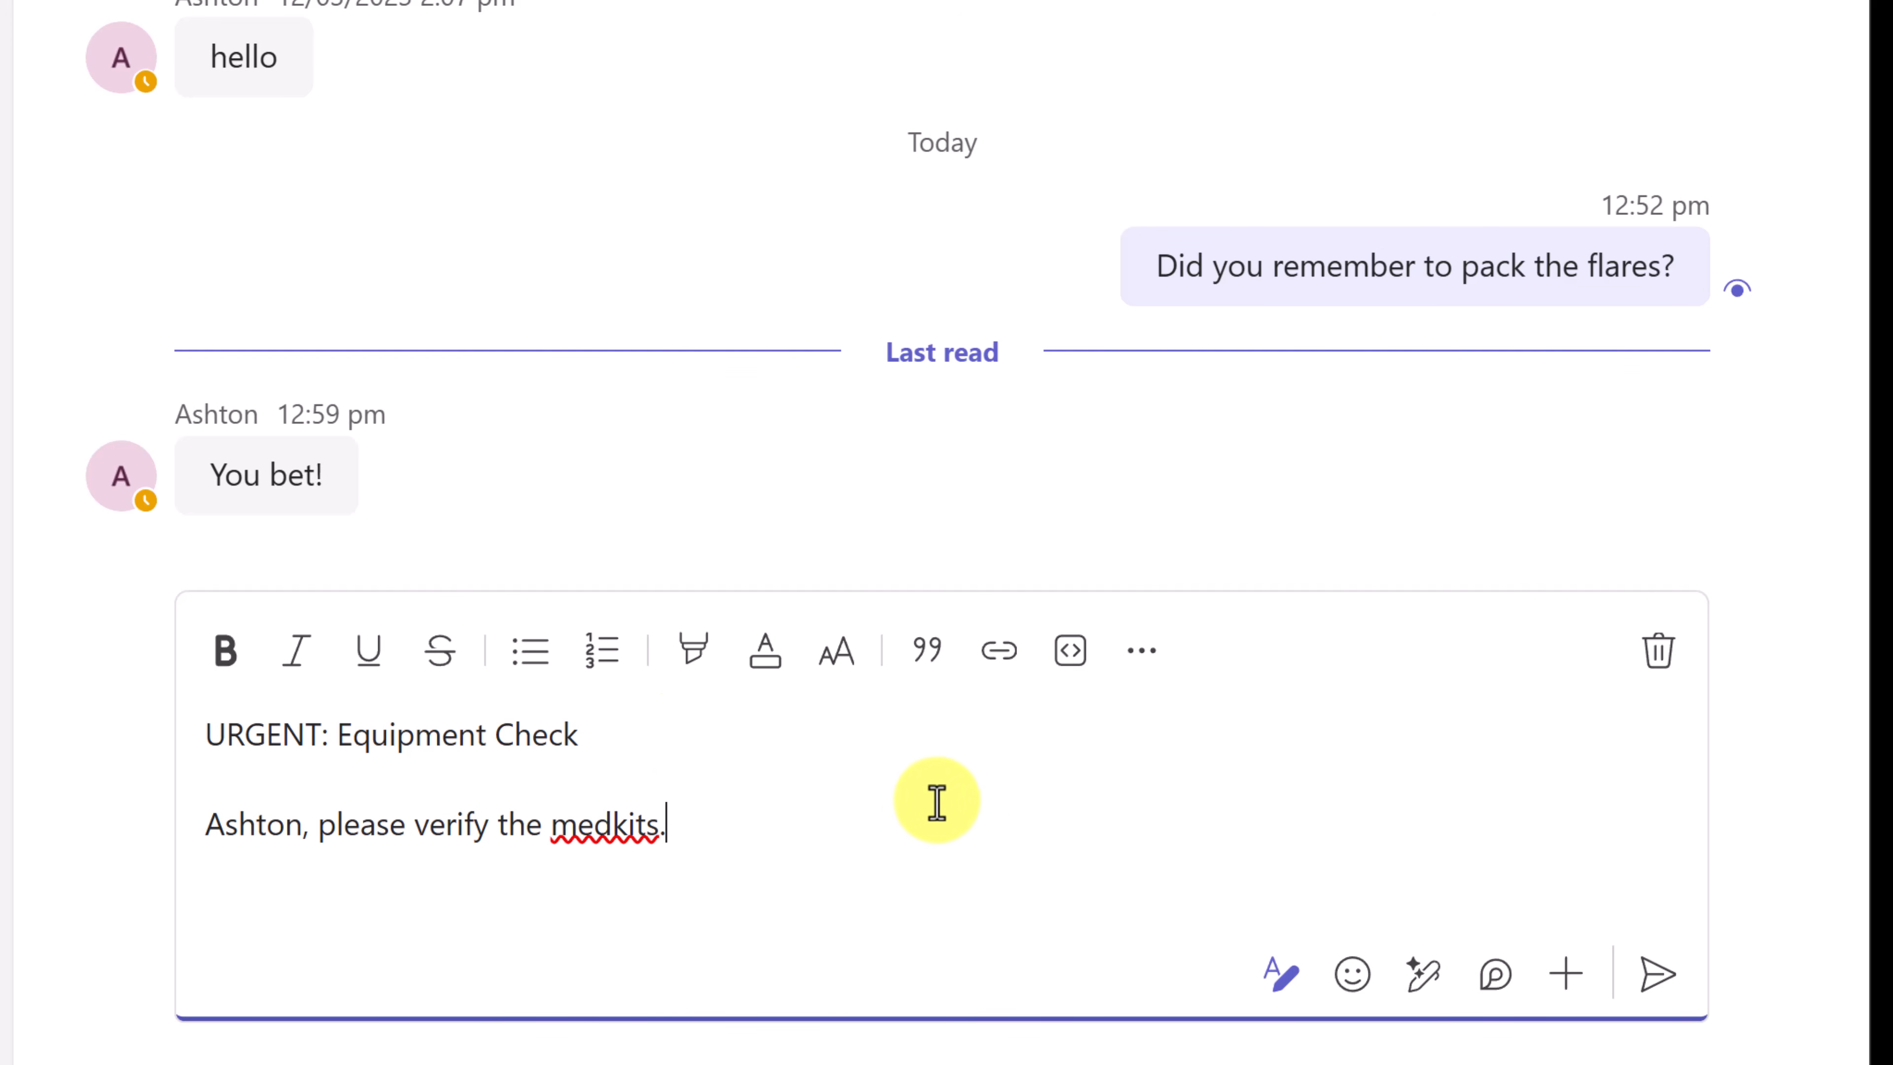
# - Make the word "verify" in the draft bold and red, and send the message
pyautogui.moveTo(414, 827); pyautogui.dragTo(489, 829)
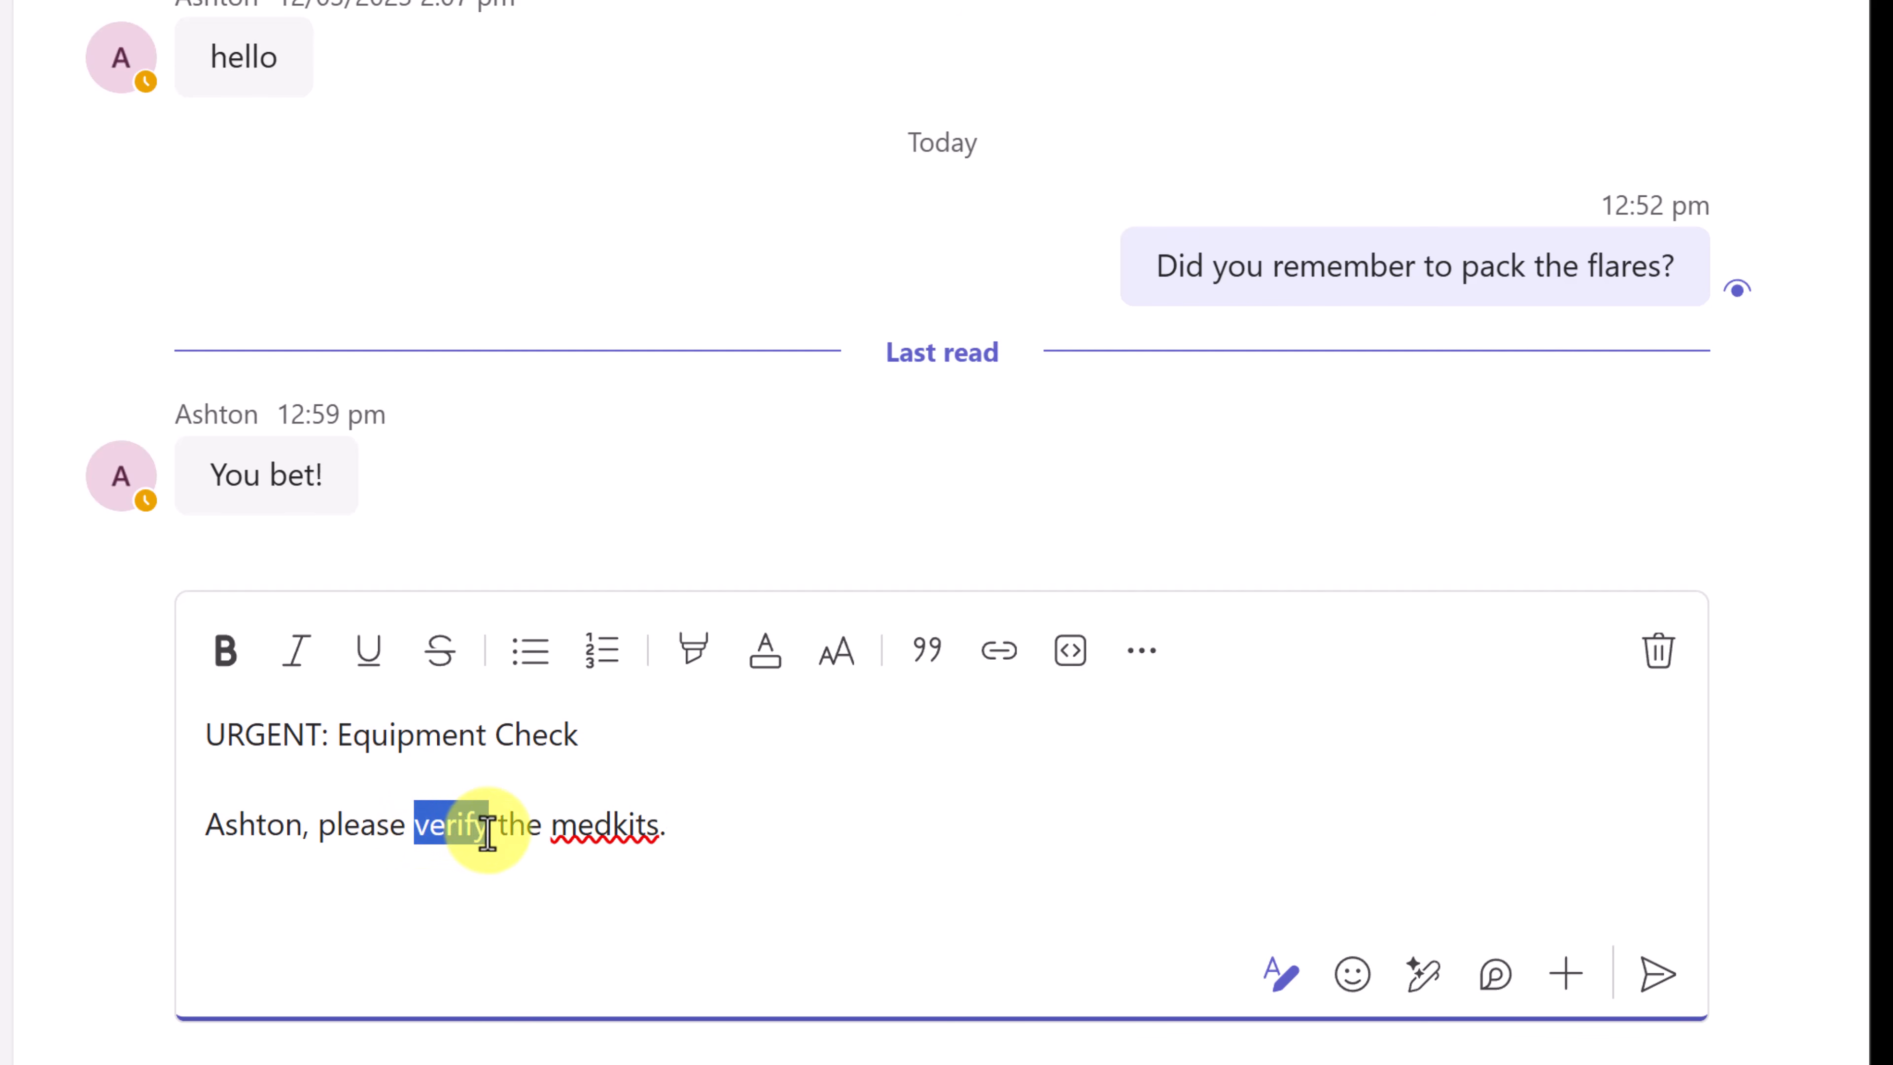
pyautogui.click(216, 662)
pyautogui.click(762, 658)
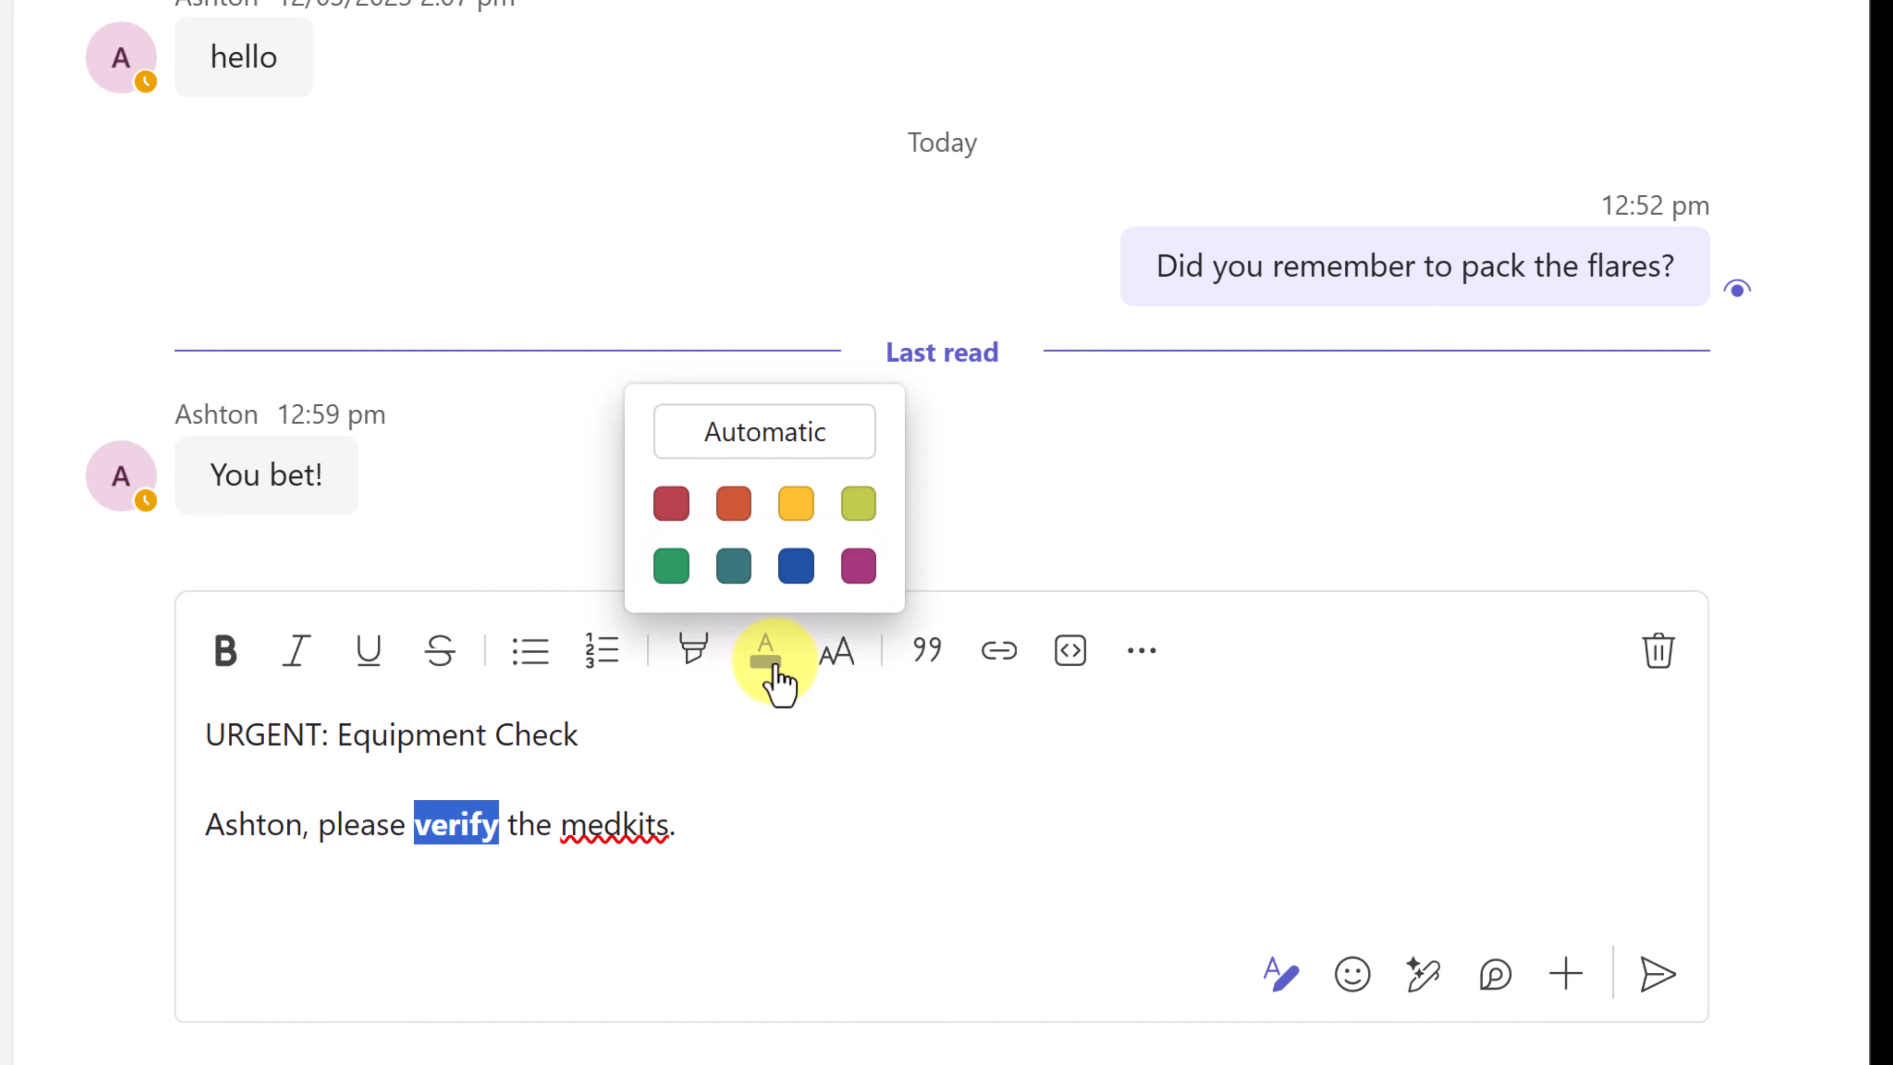
pyautogui.click(674, 513)
pyautogui.click(732, 797)
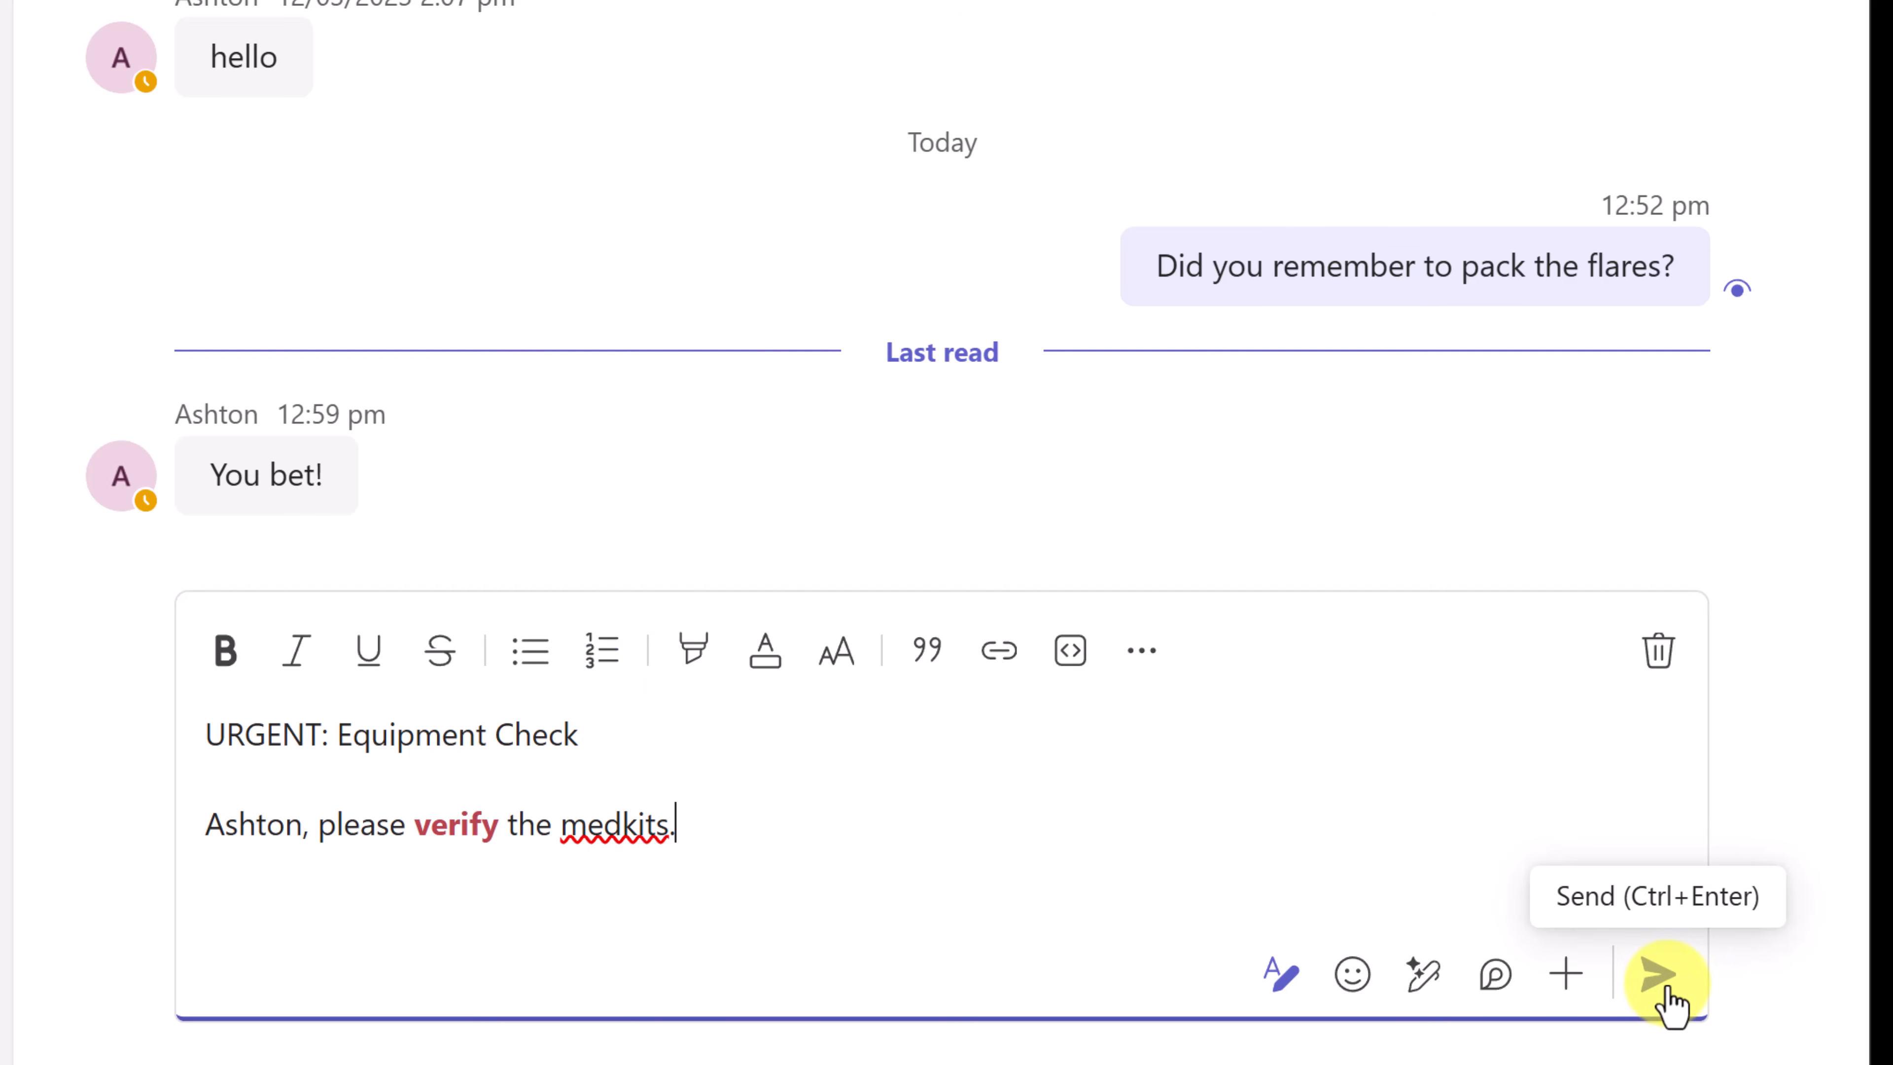
pyautogui.click(1669, 1005)
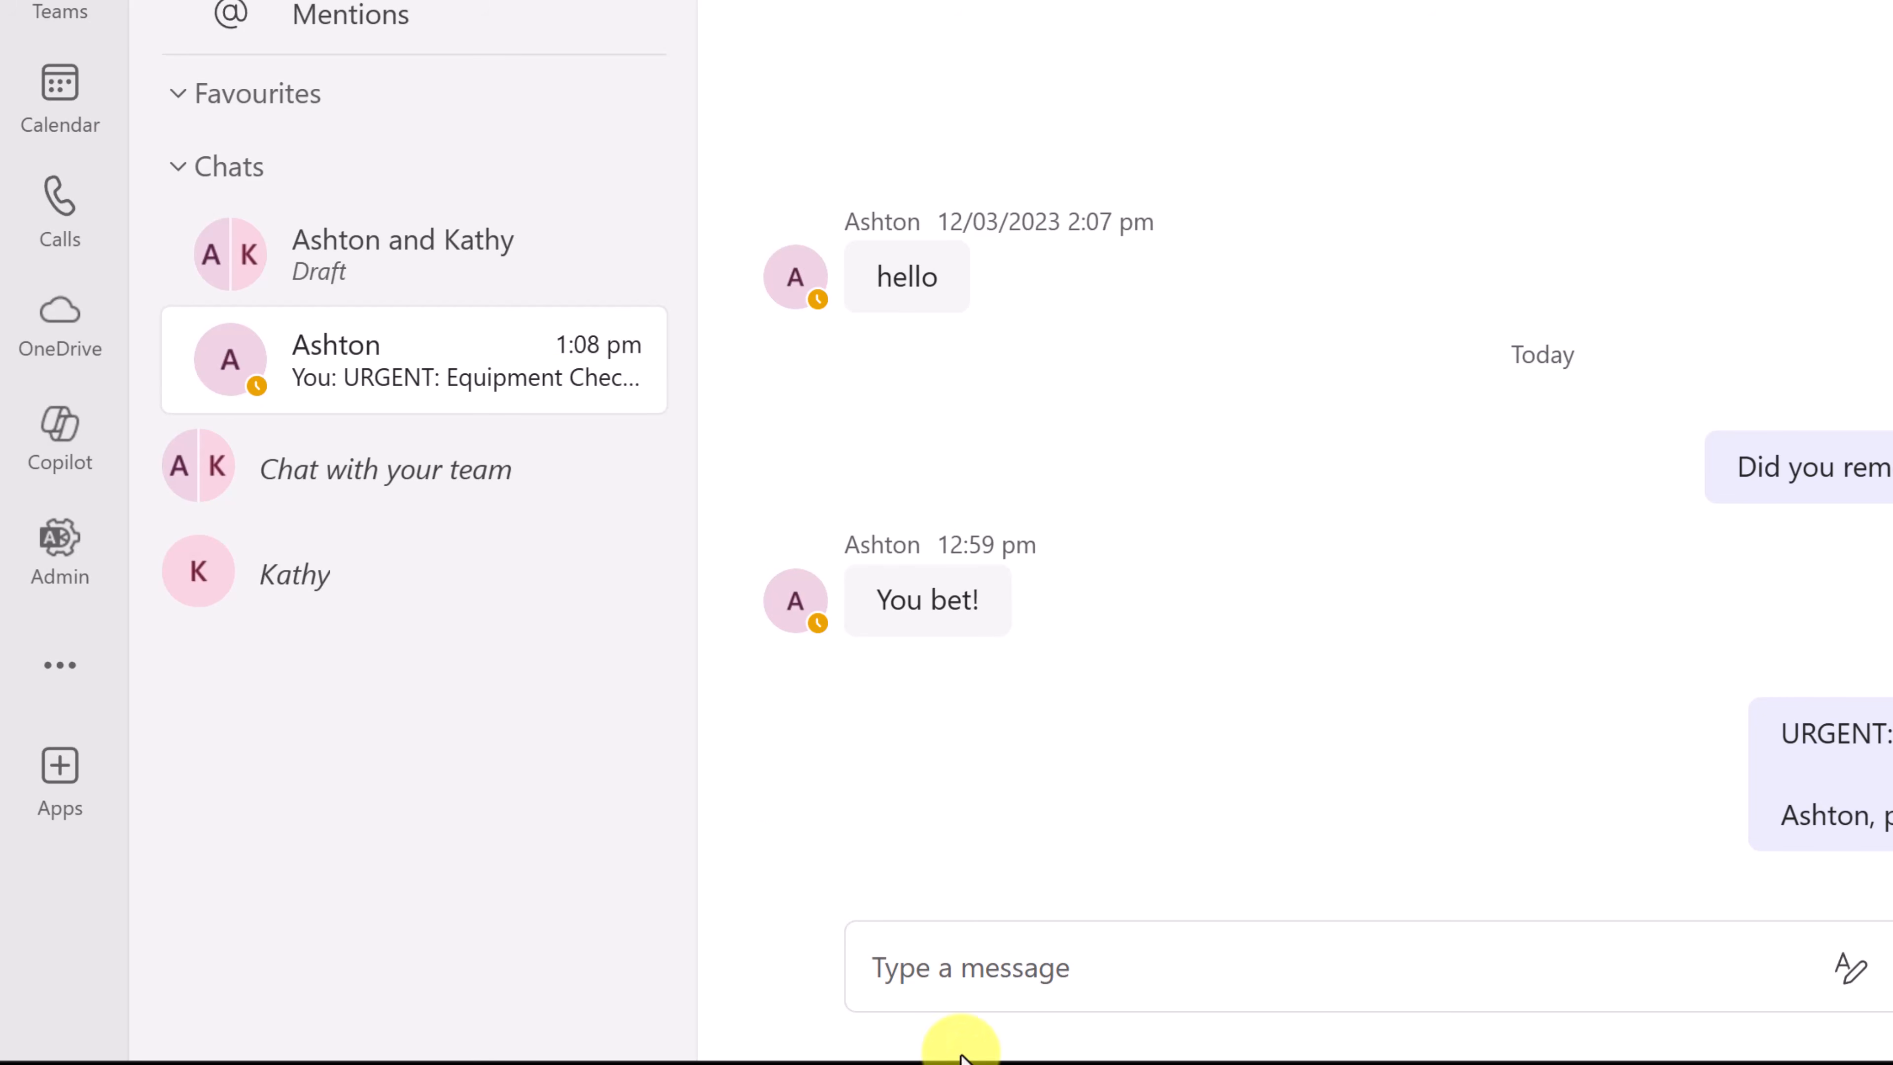
pyautogui.click(963, 968)
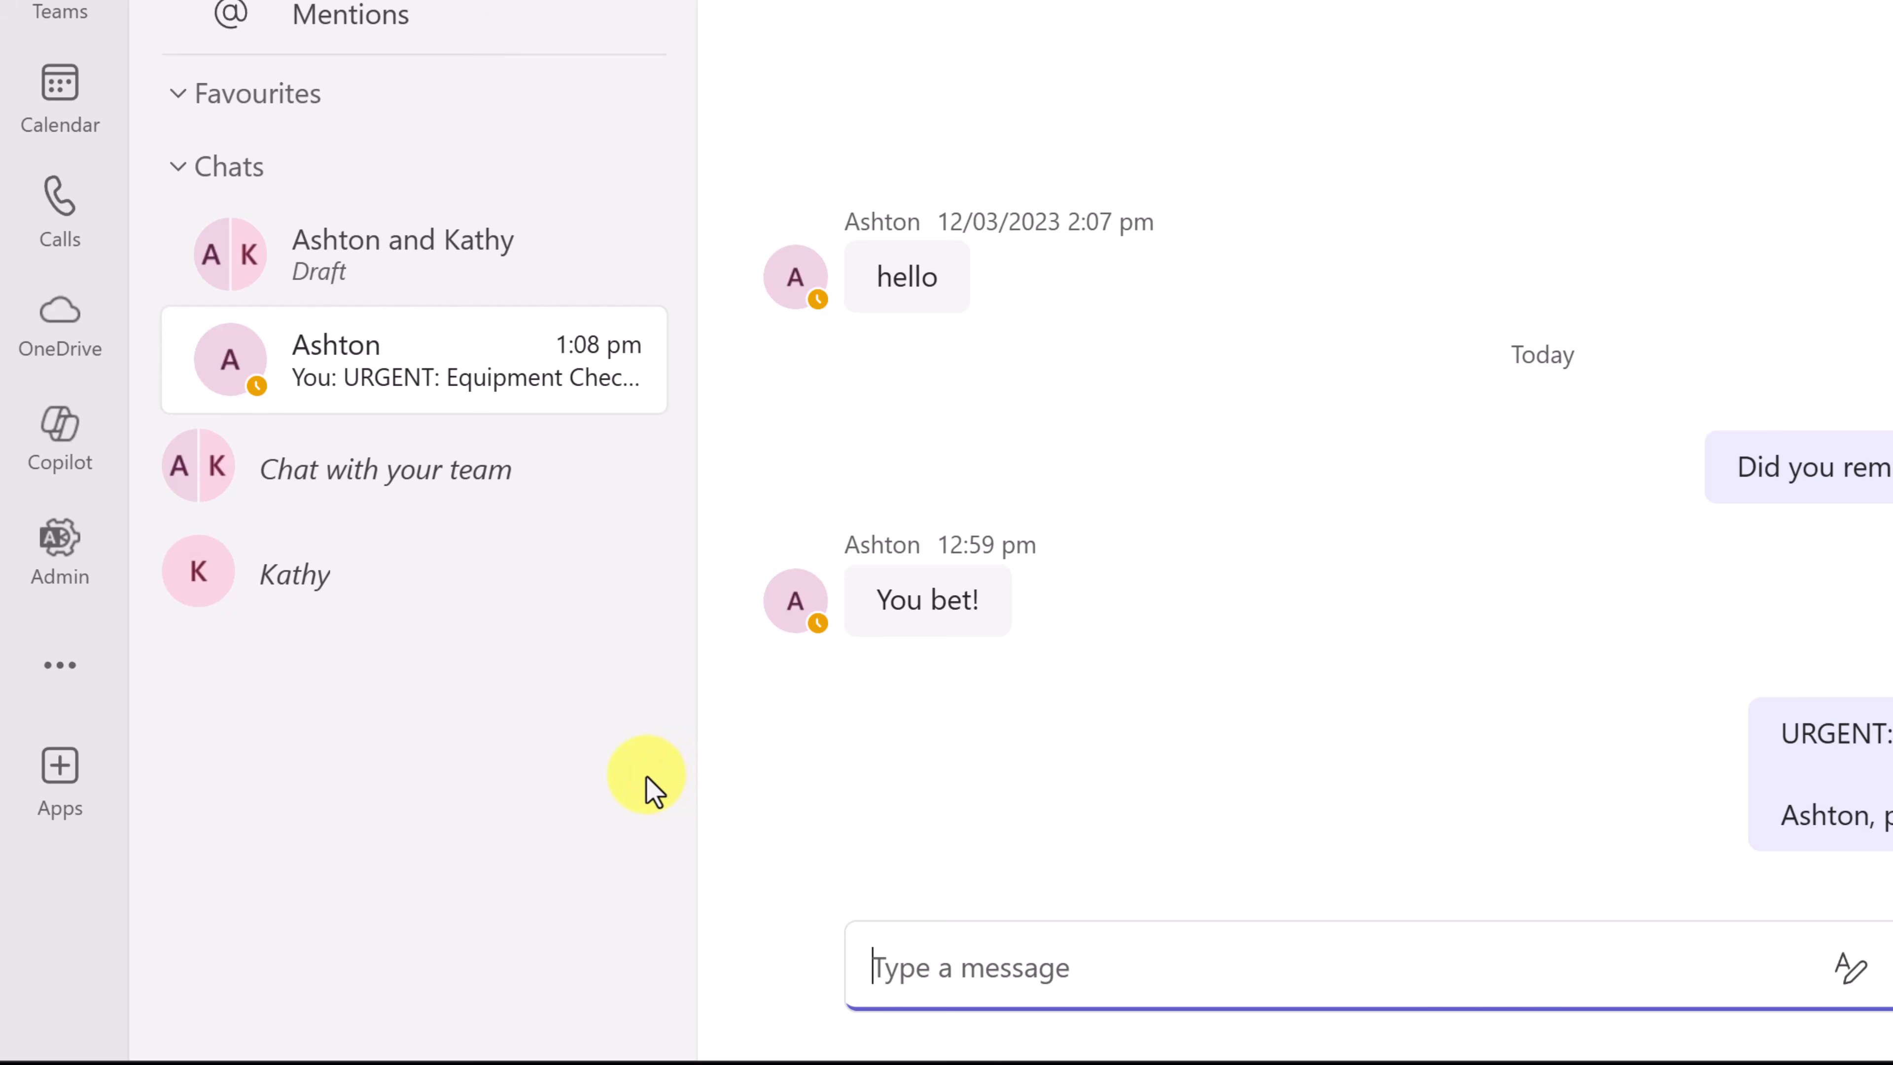
pyautogui.write('@')
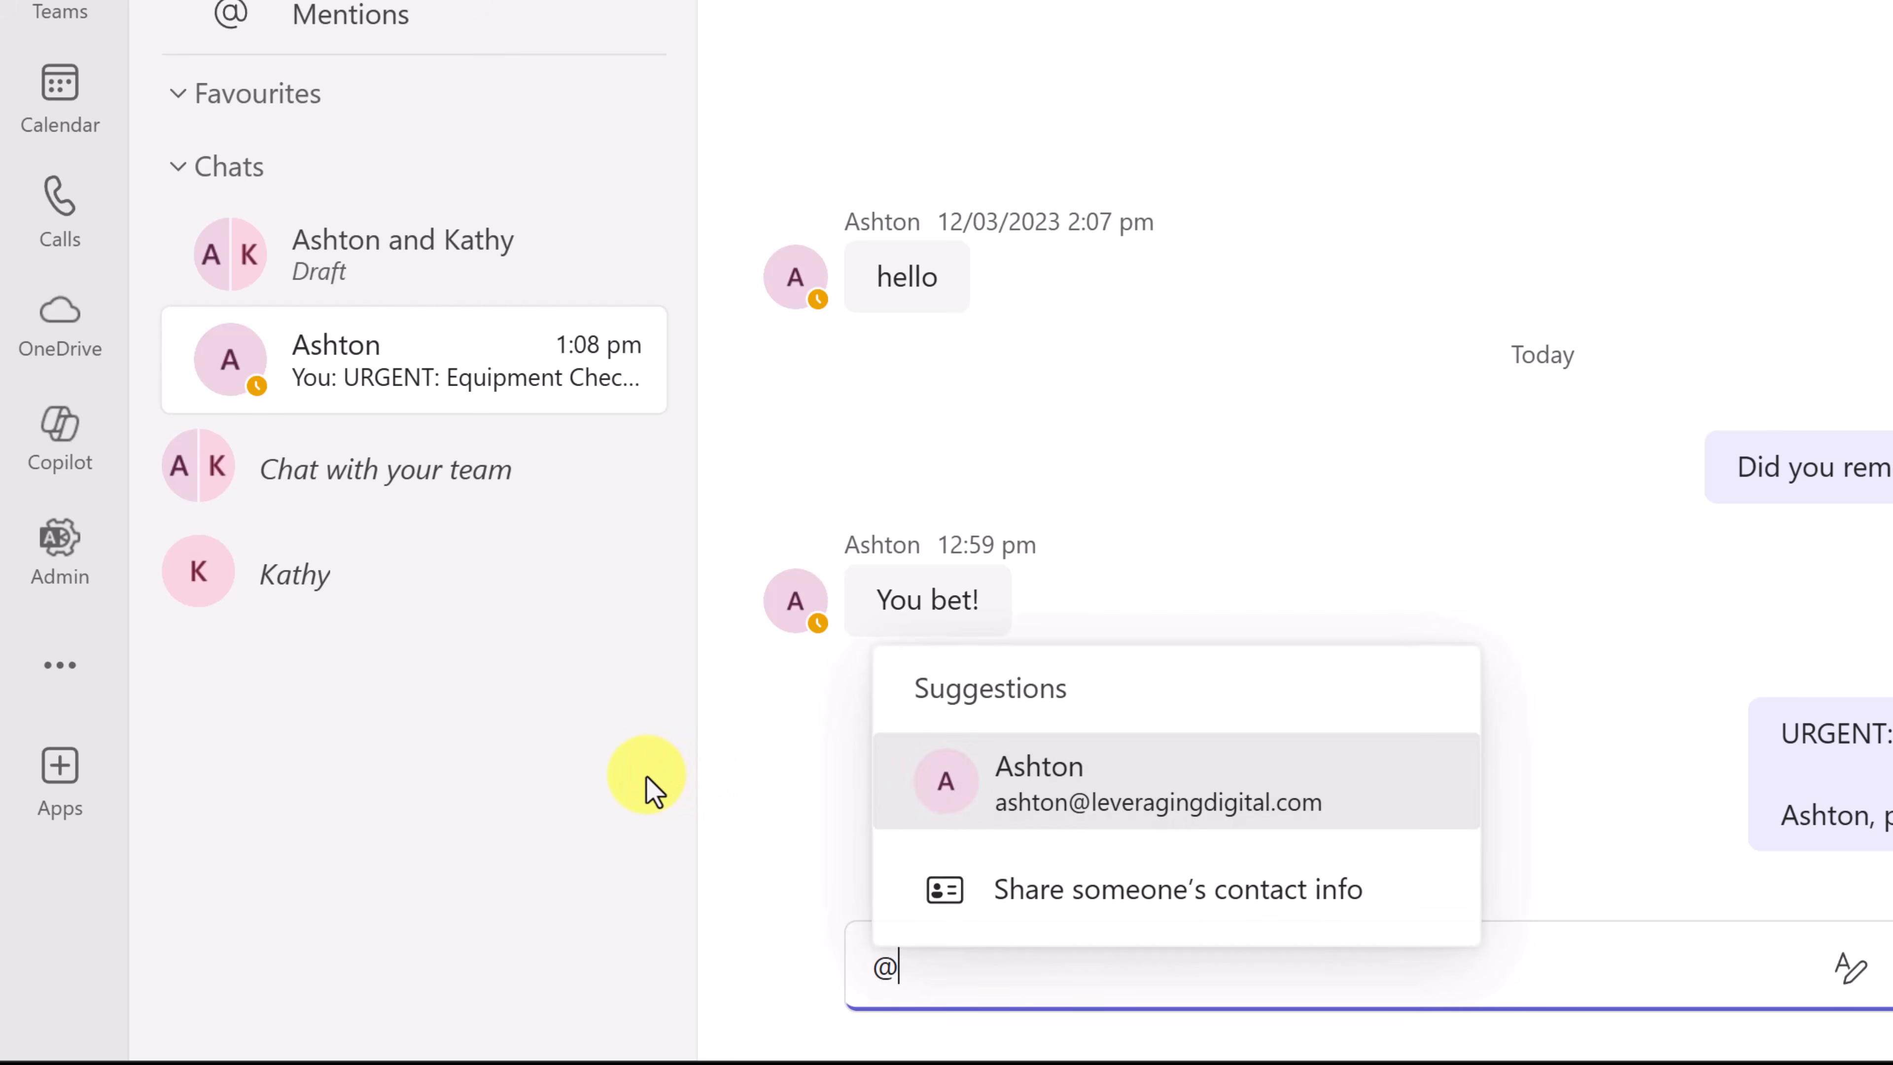
pyautogui.click(1054, 815)
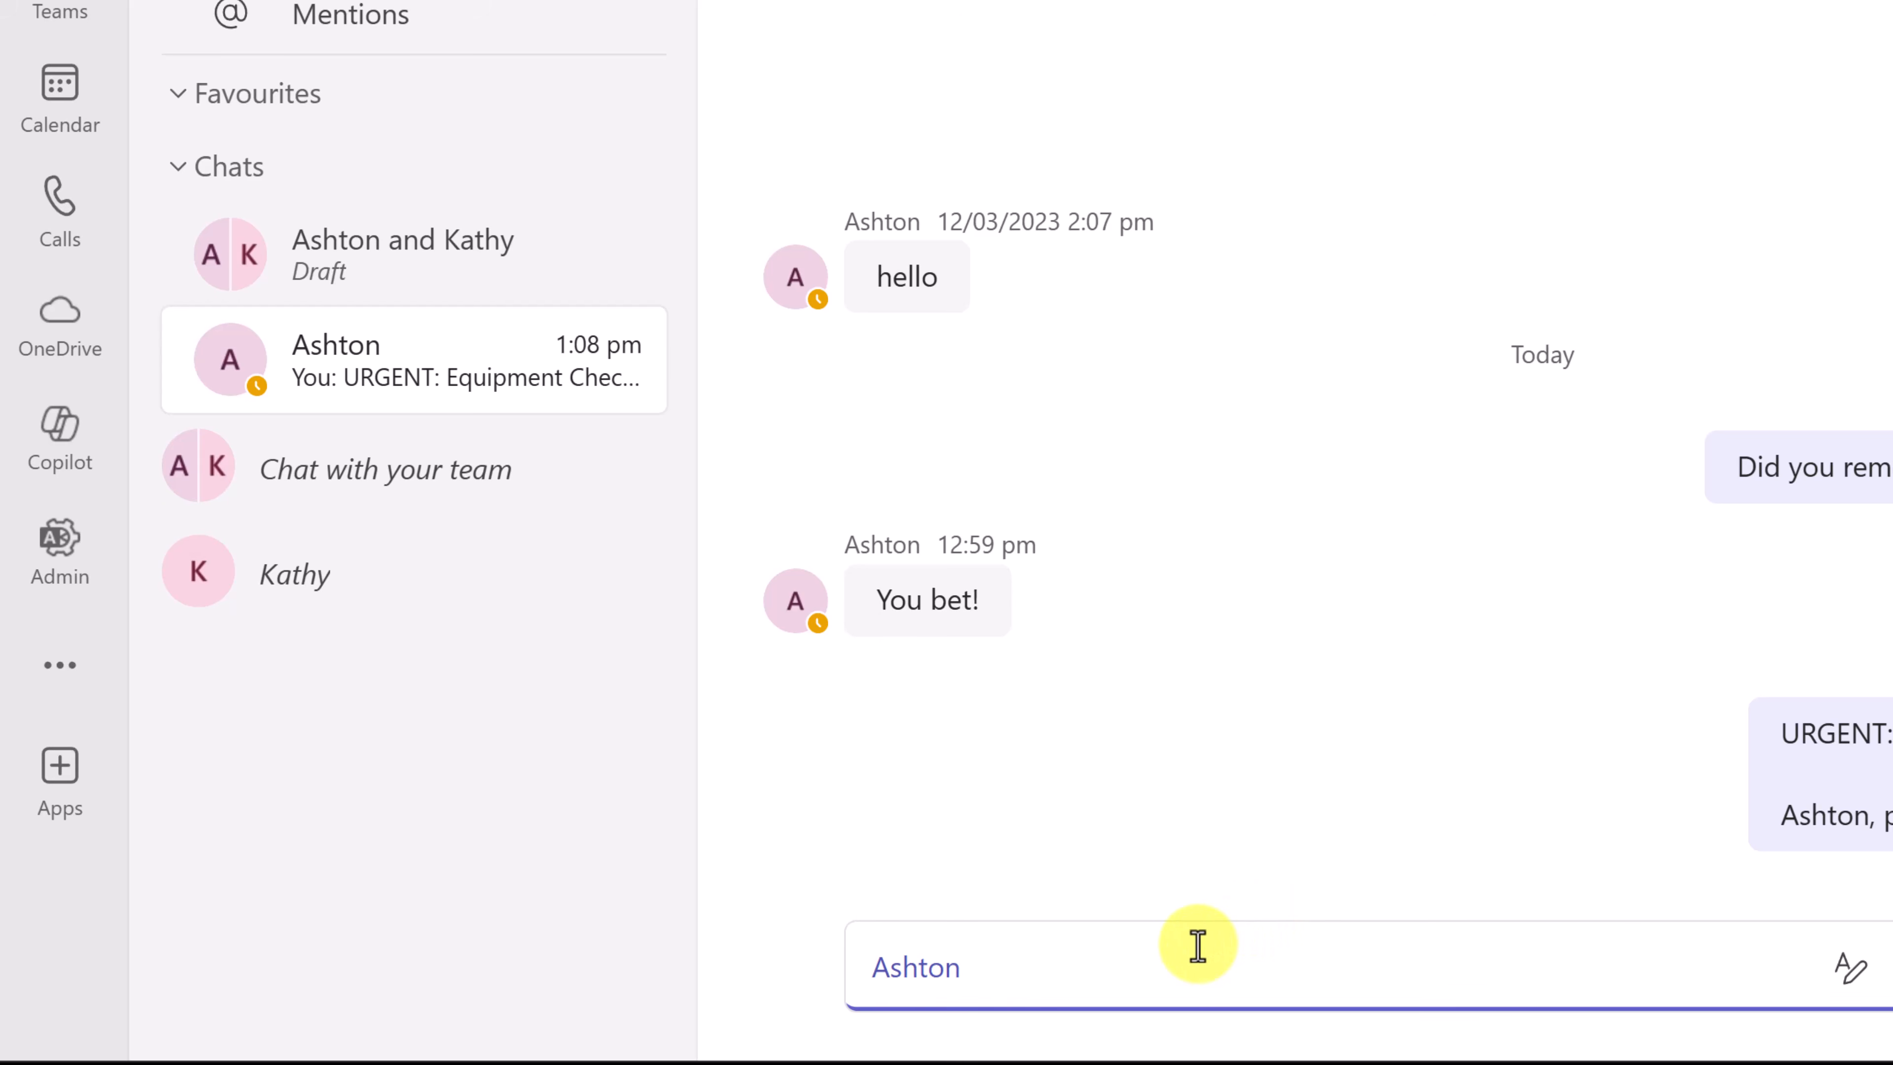
pyautogui.write('Stop ignoring me!')
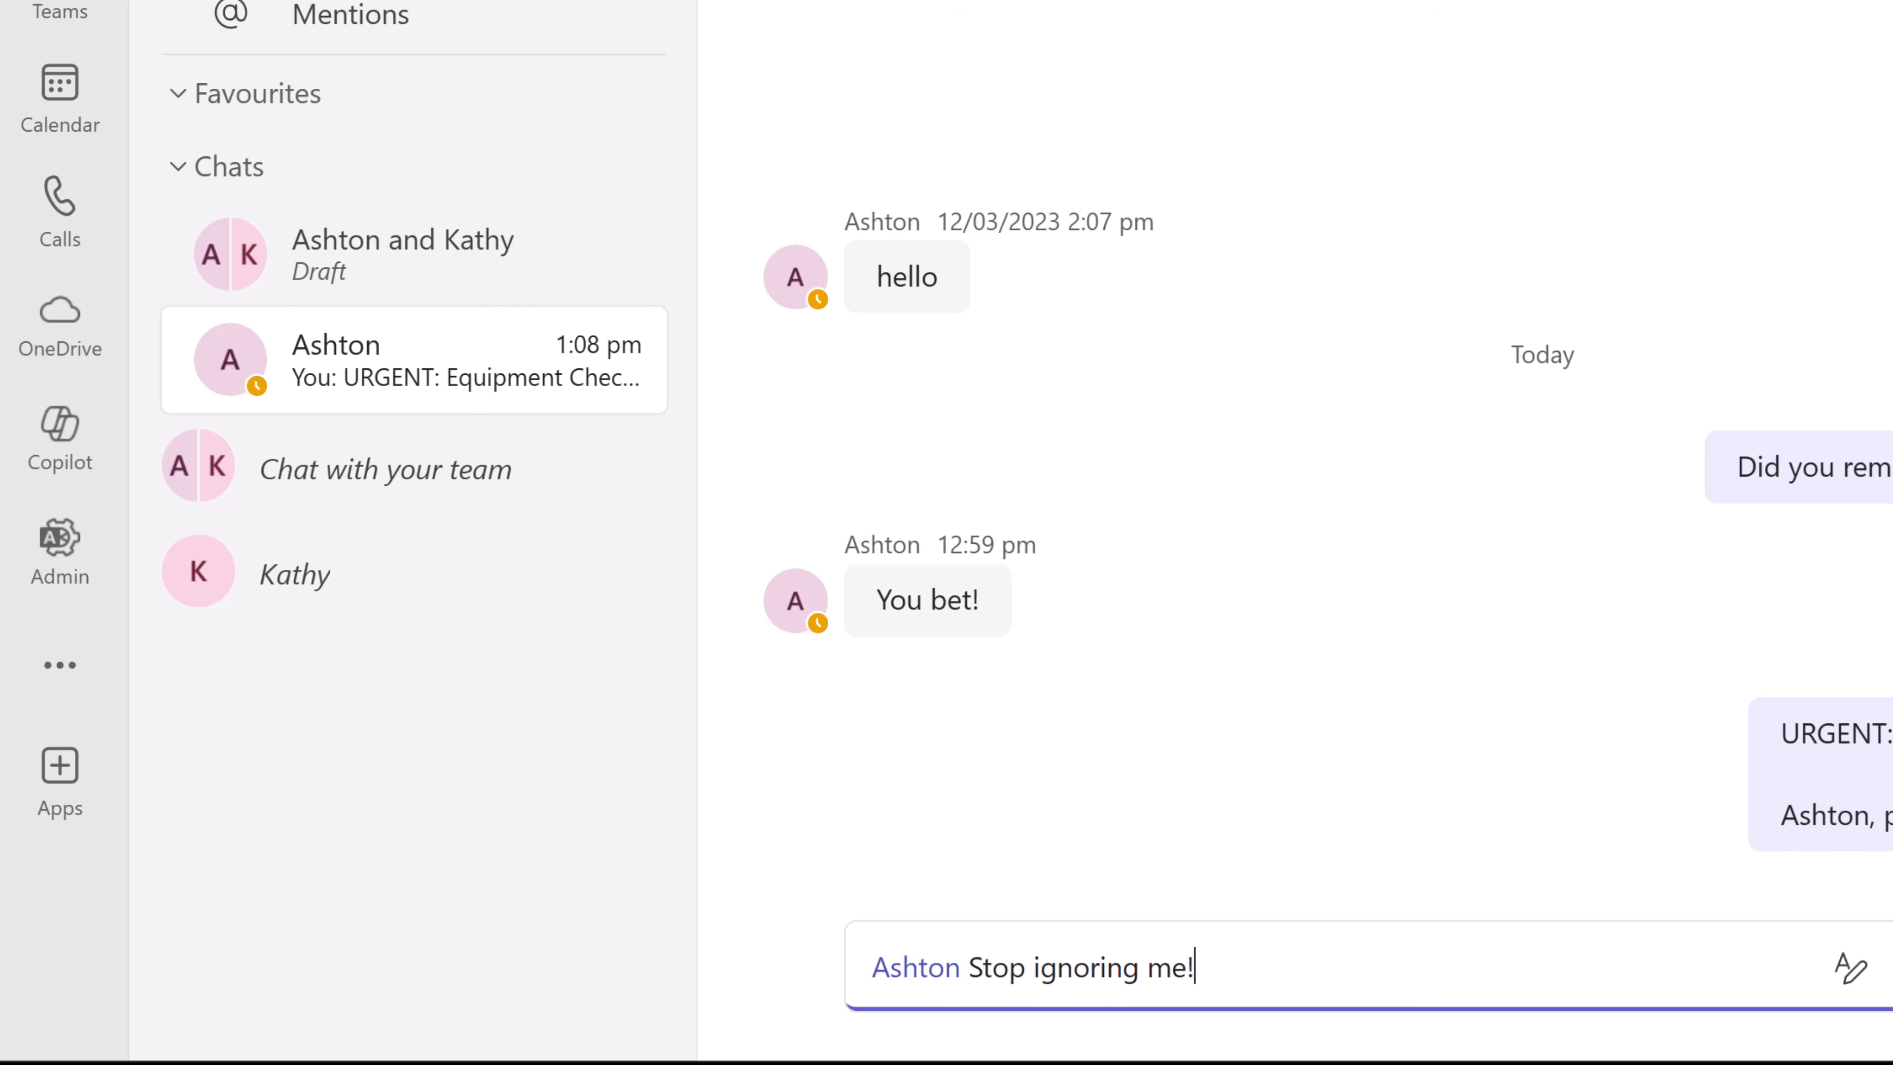
pyautogui.press('Return')
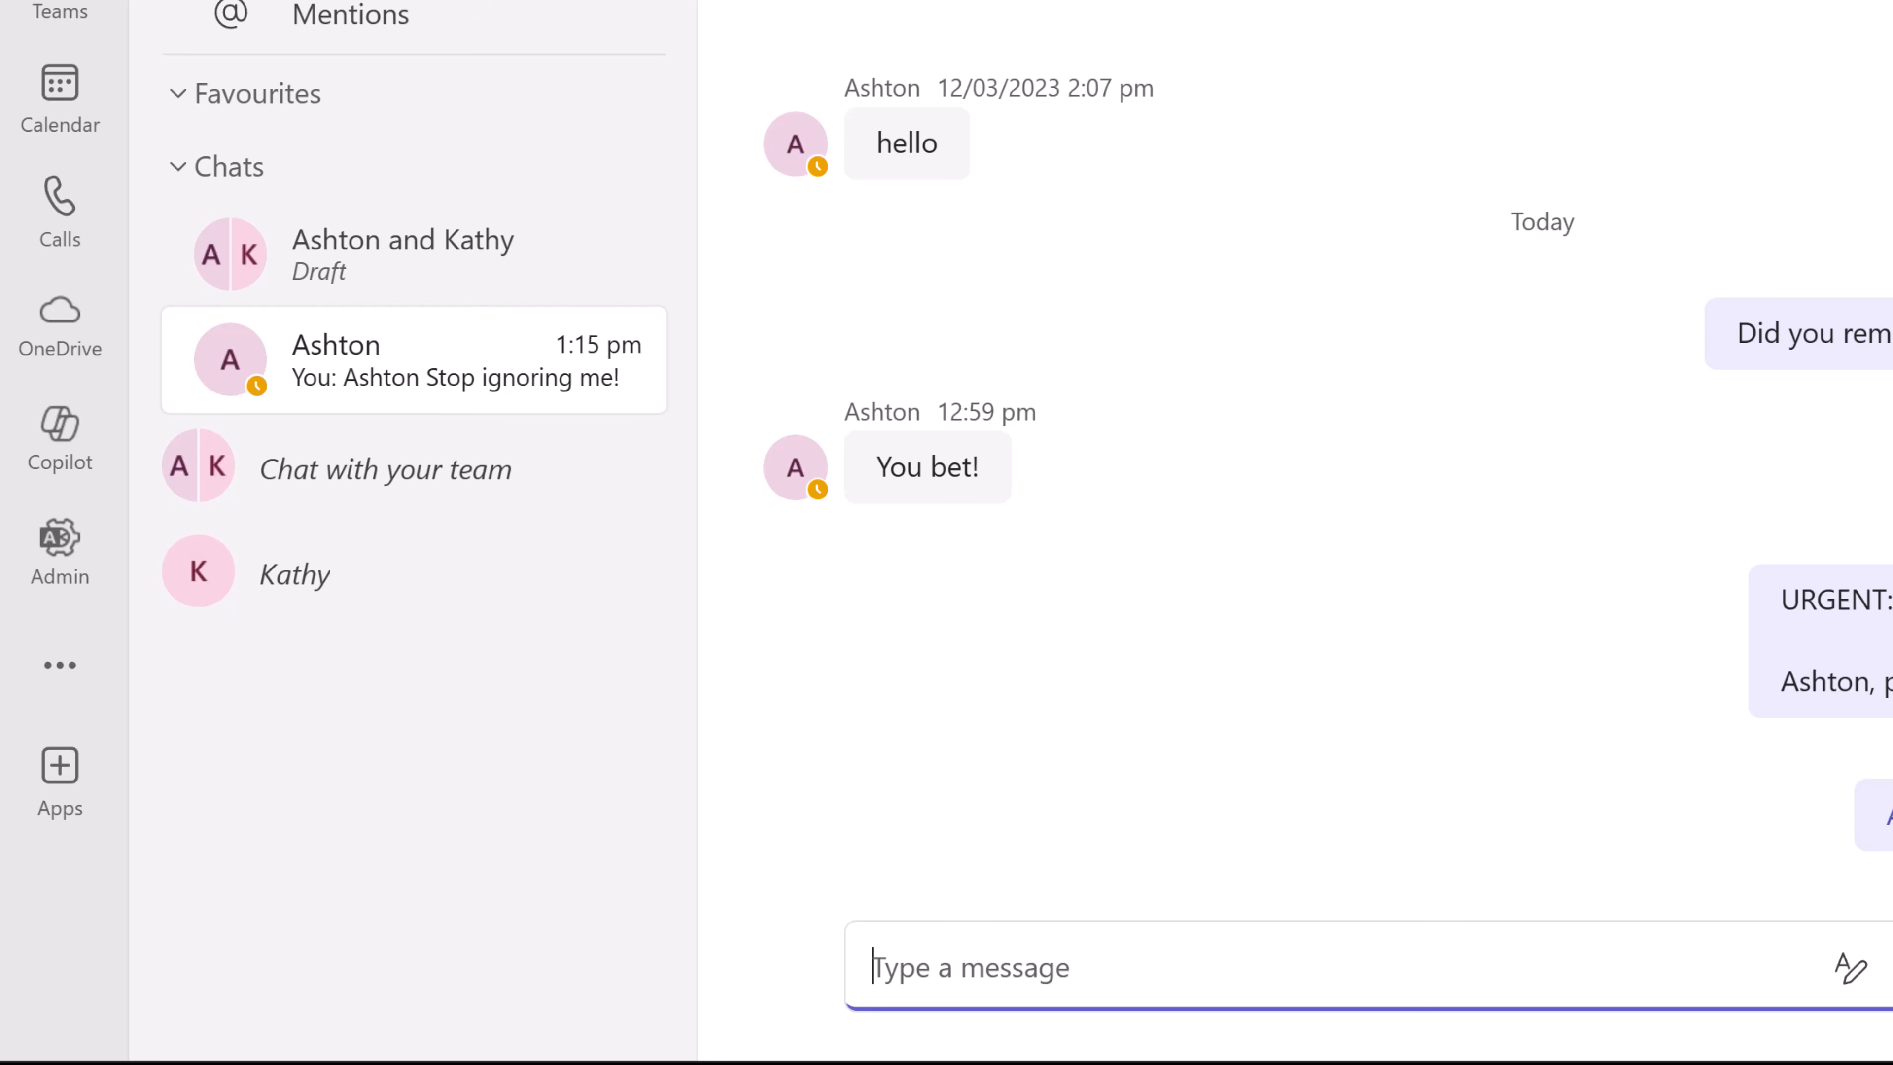
pyautogui.click(58, 15)
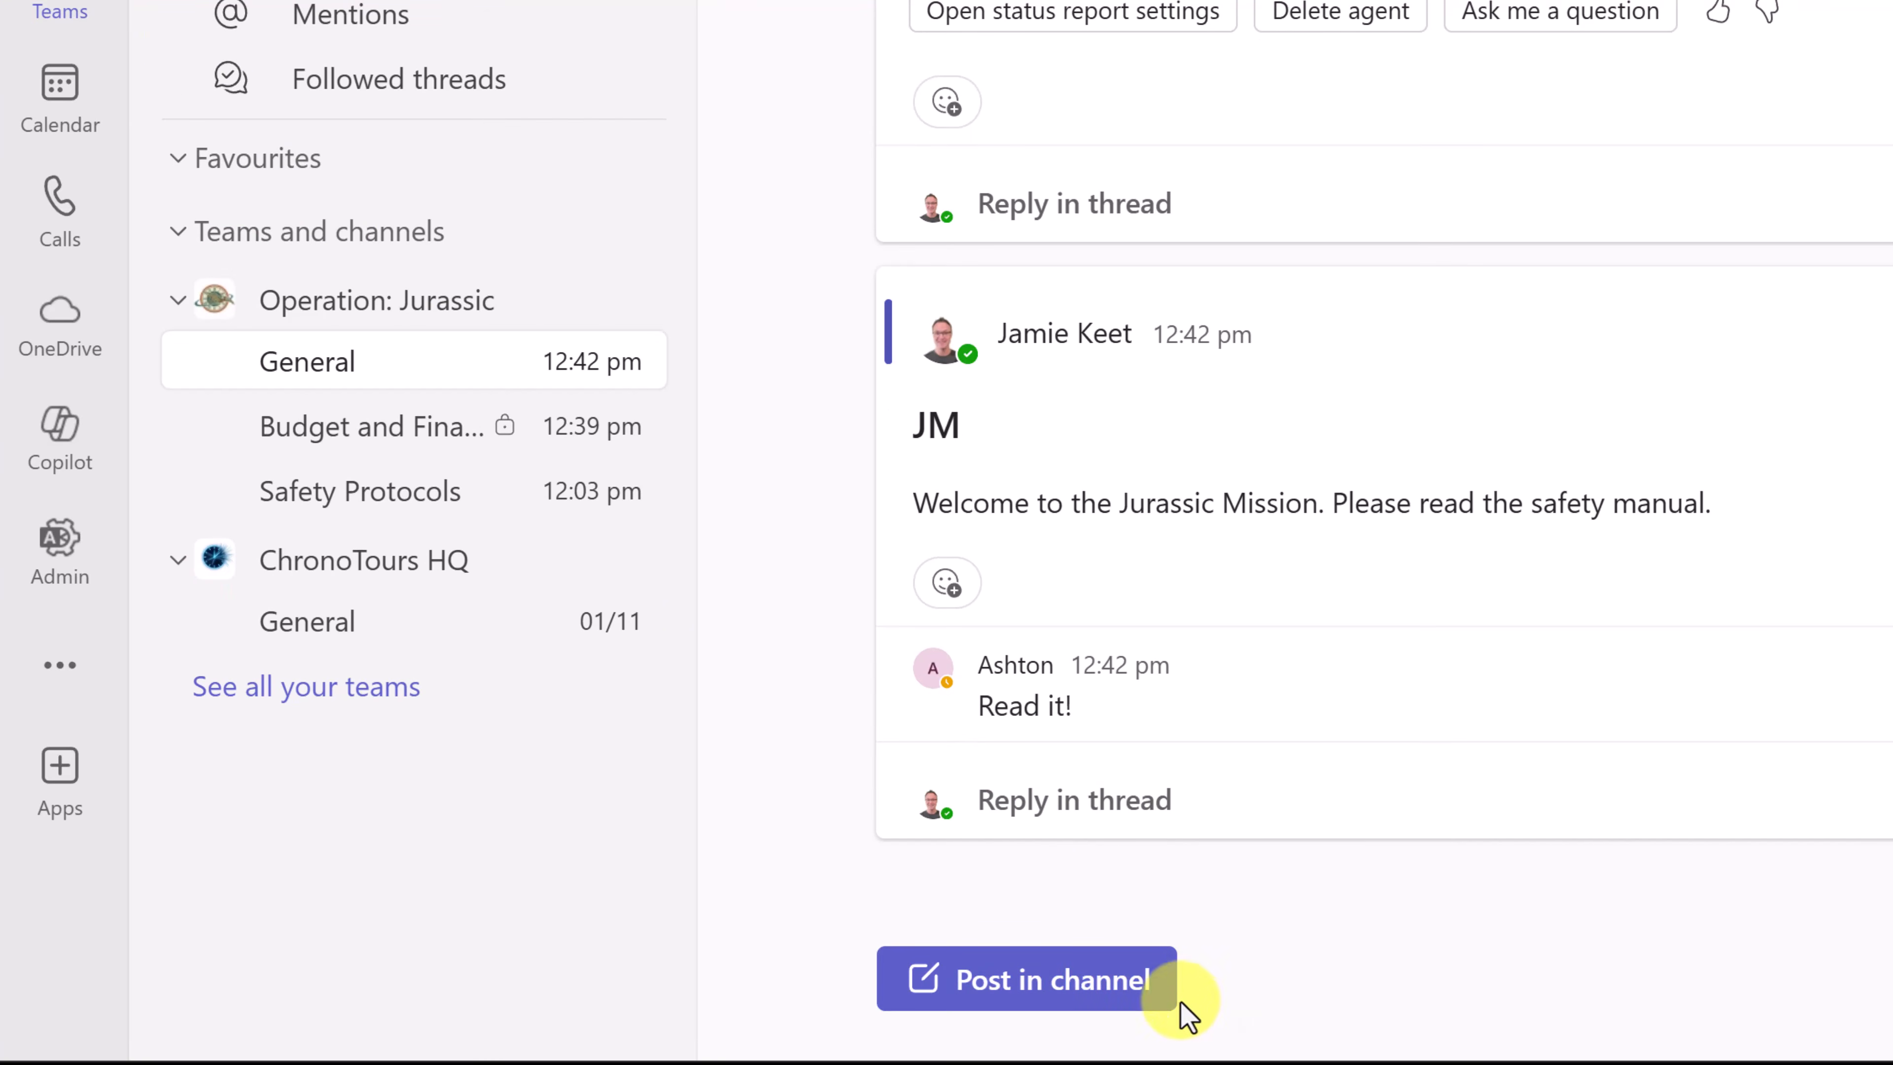
pyautogui.click(1112, 804)
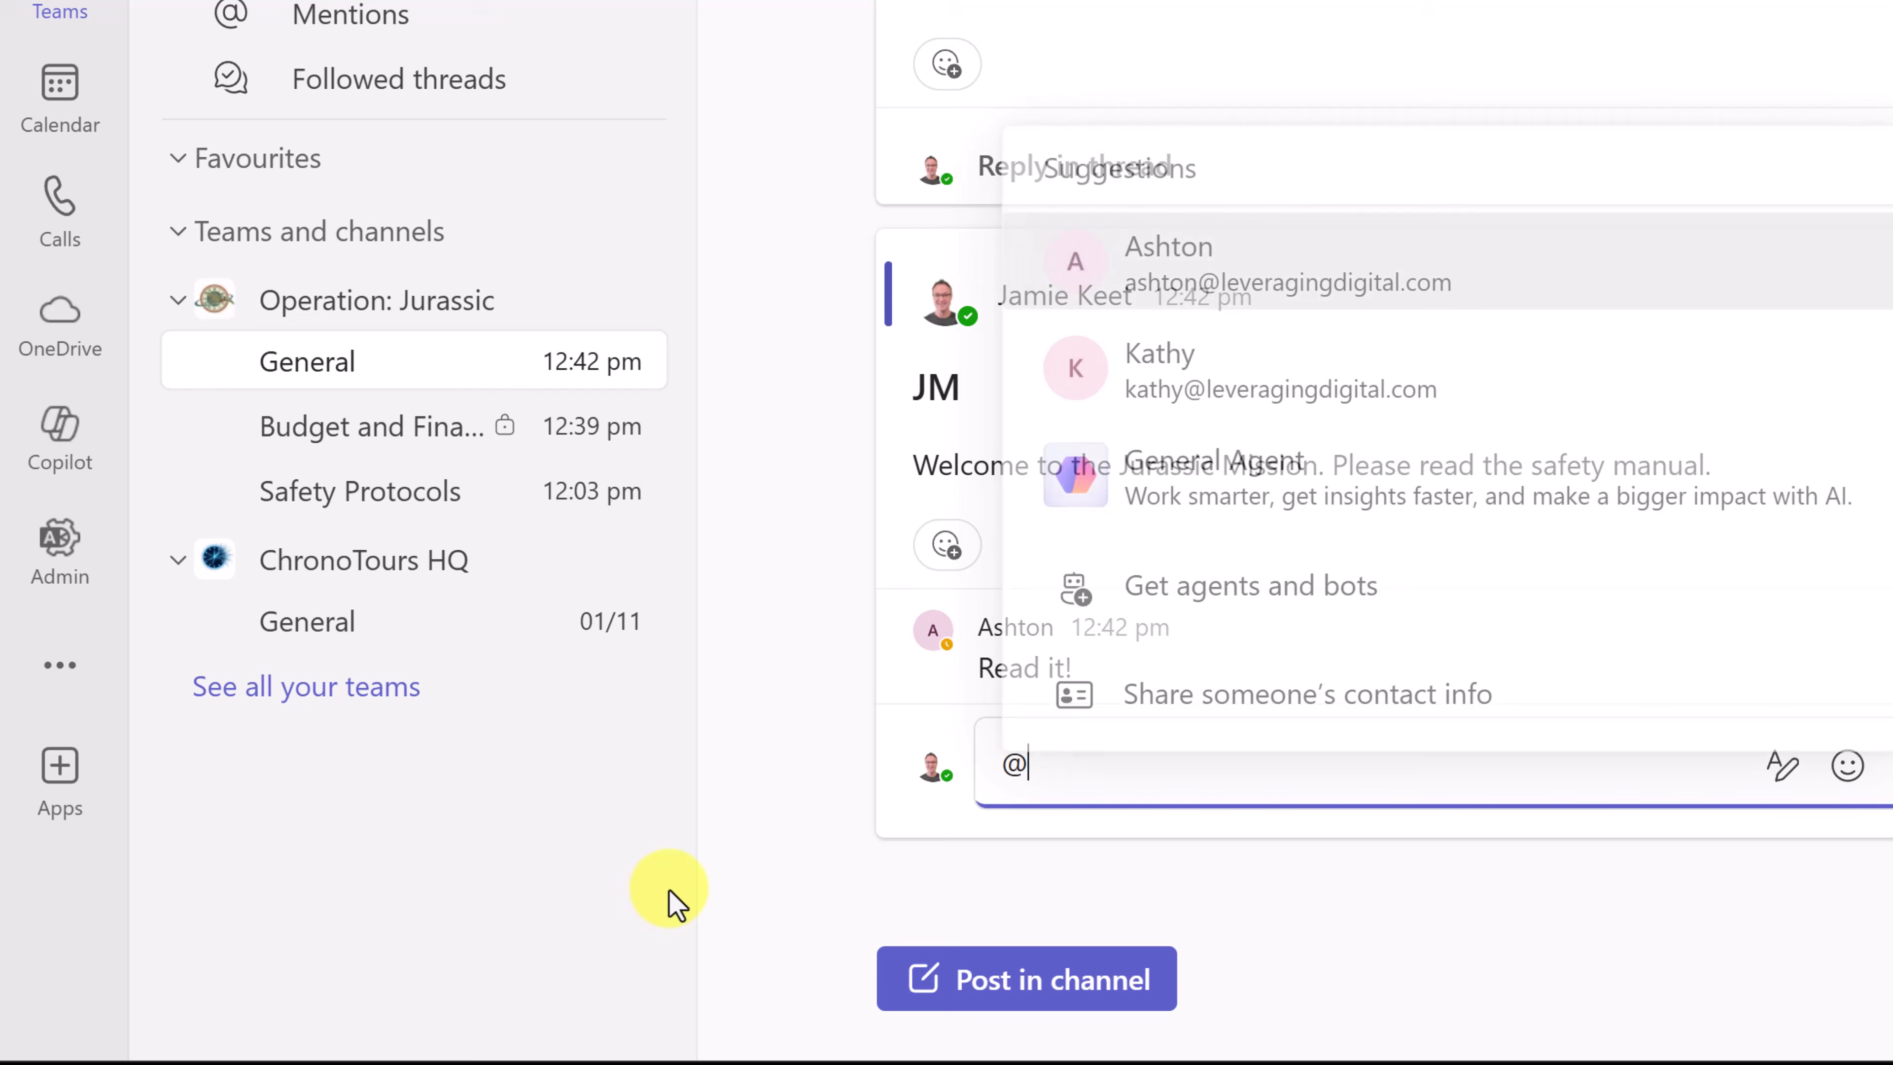
pyautogui.write('@')
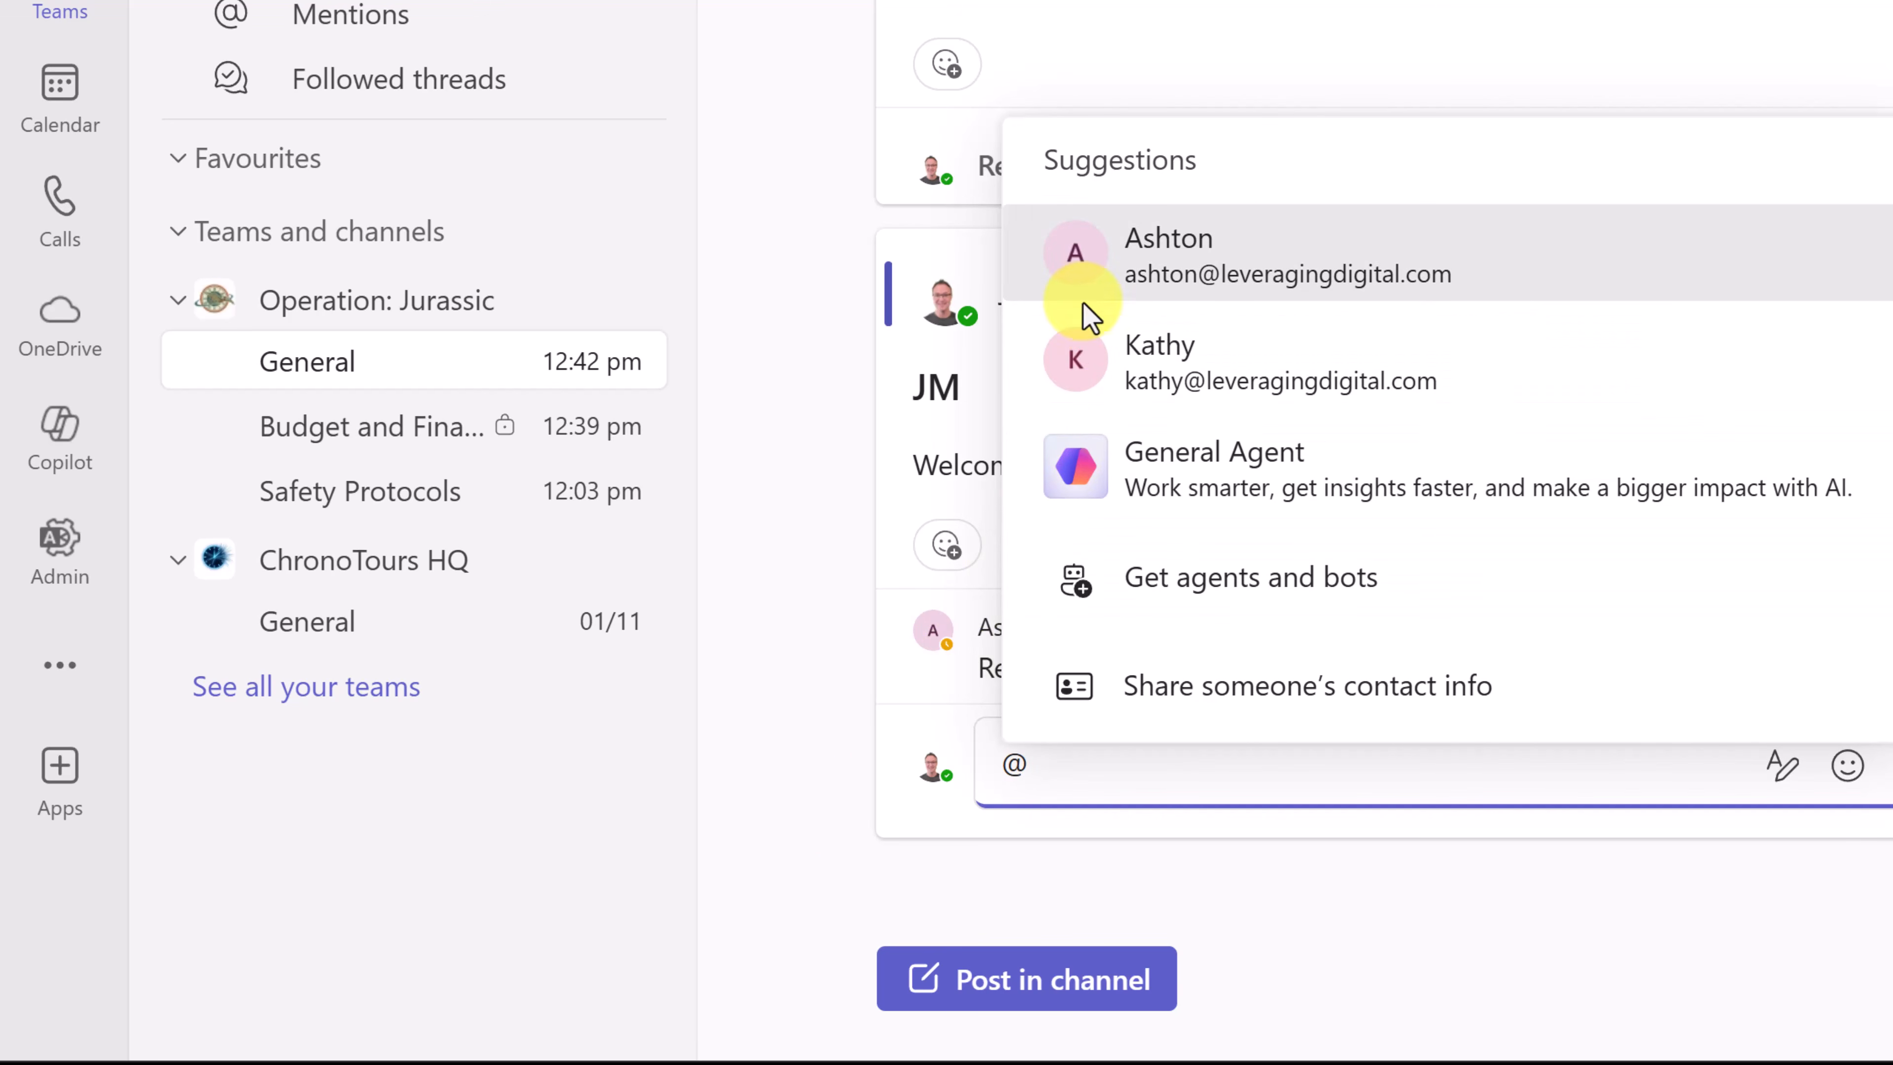
pyautogui.click(1097, 774)
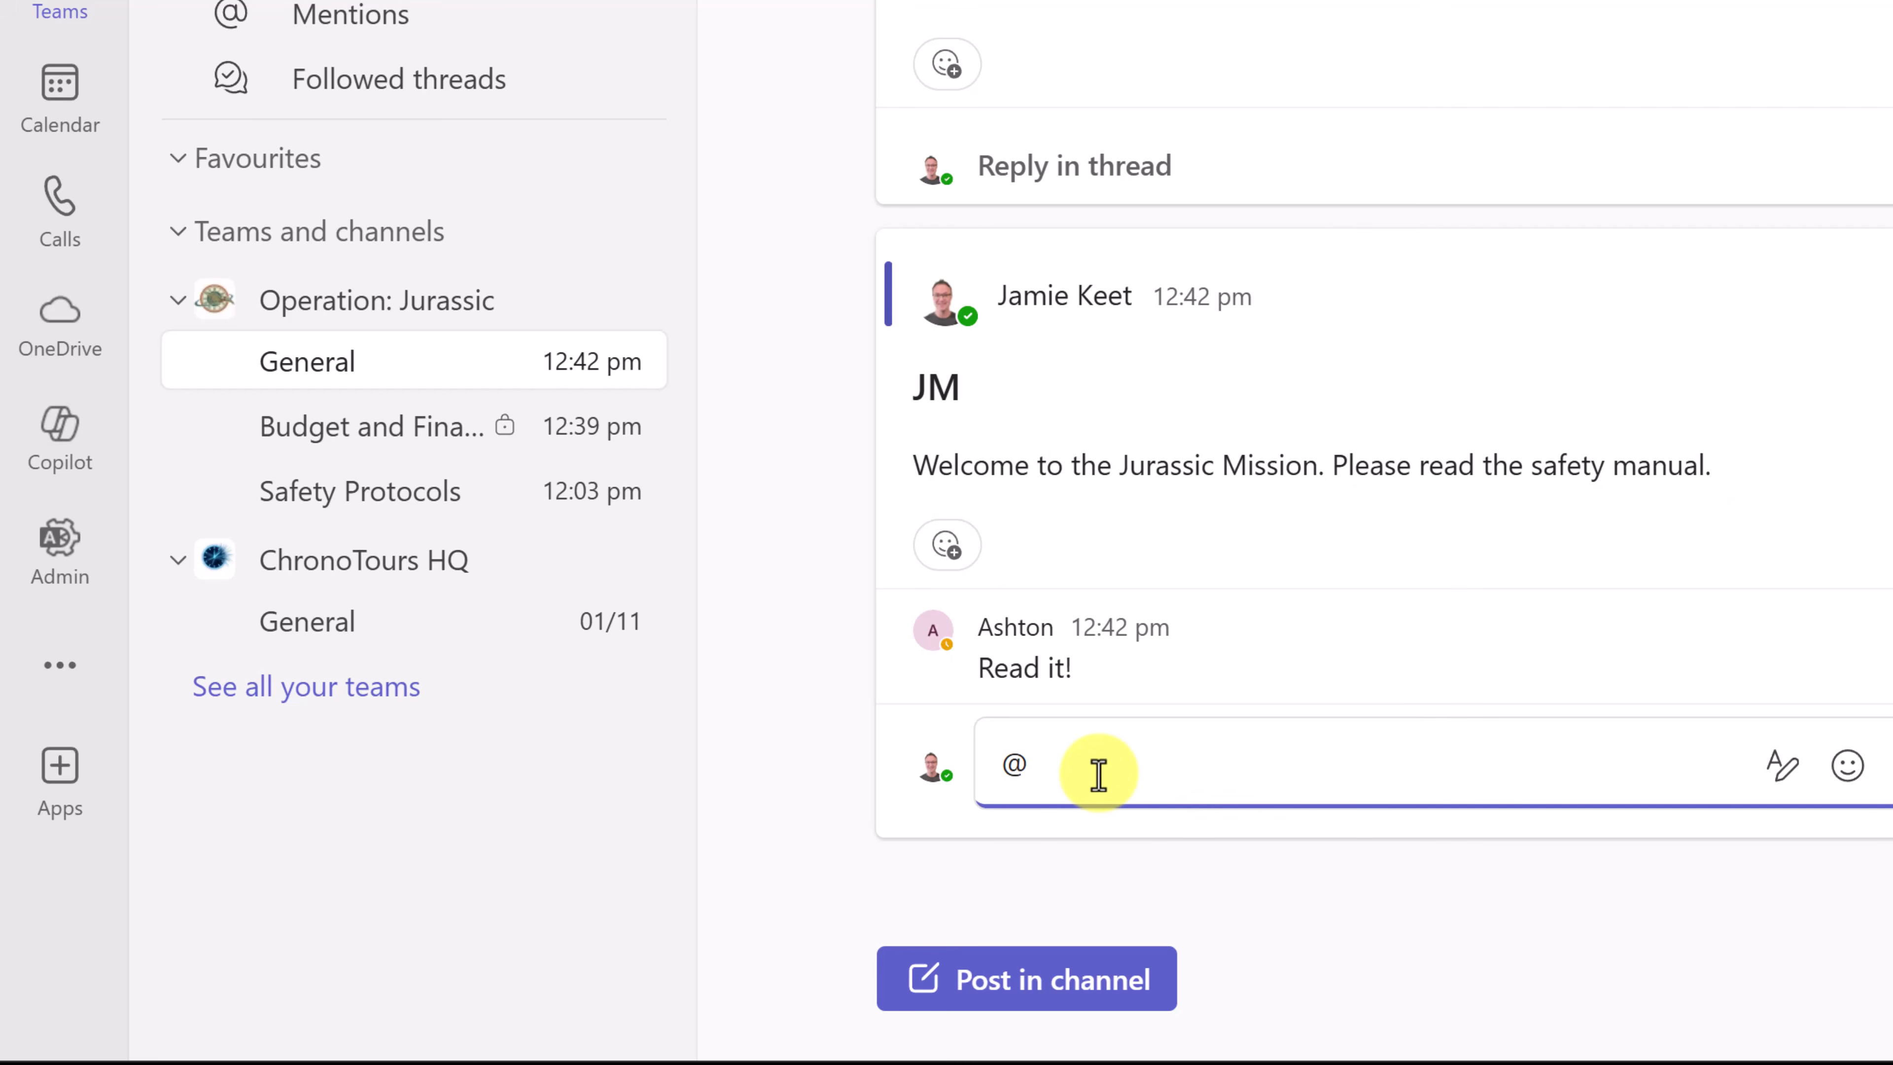
pyautogui.write('gen')
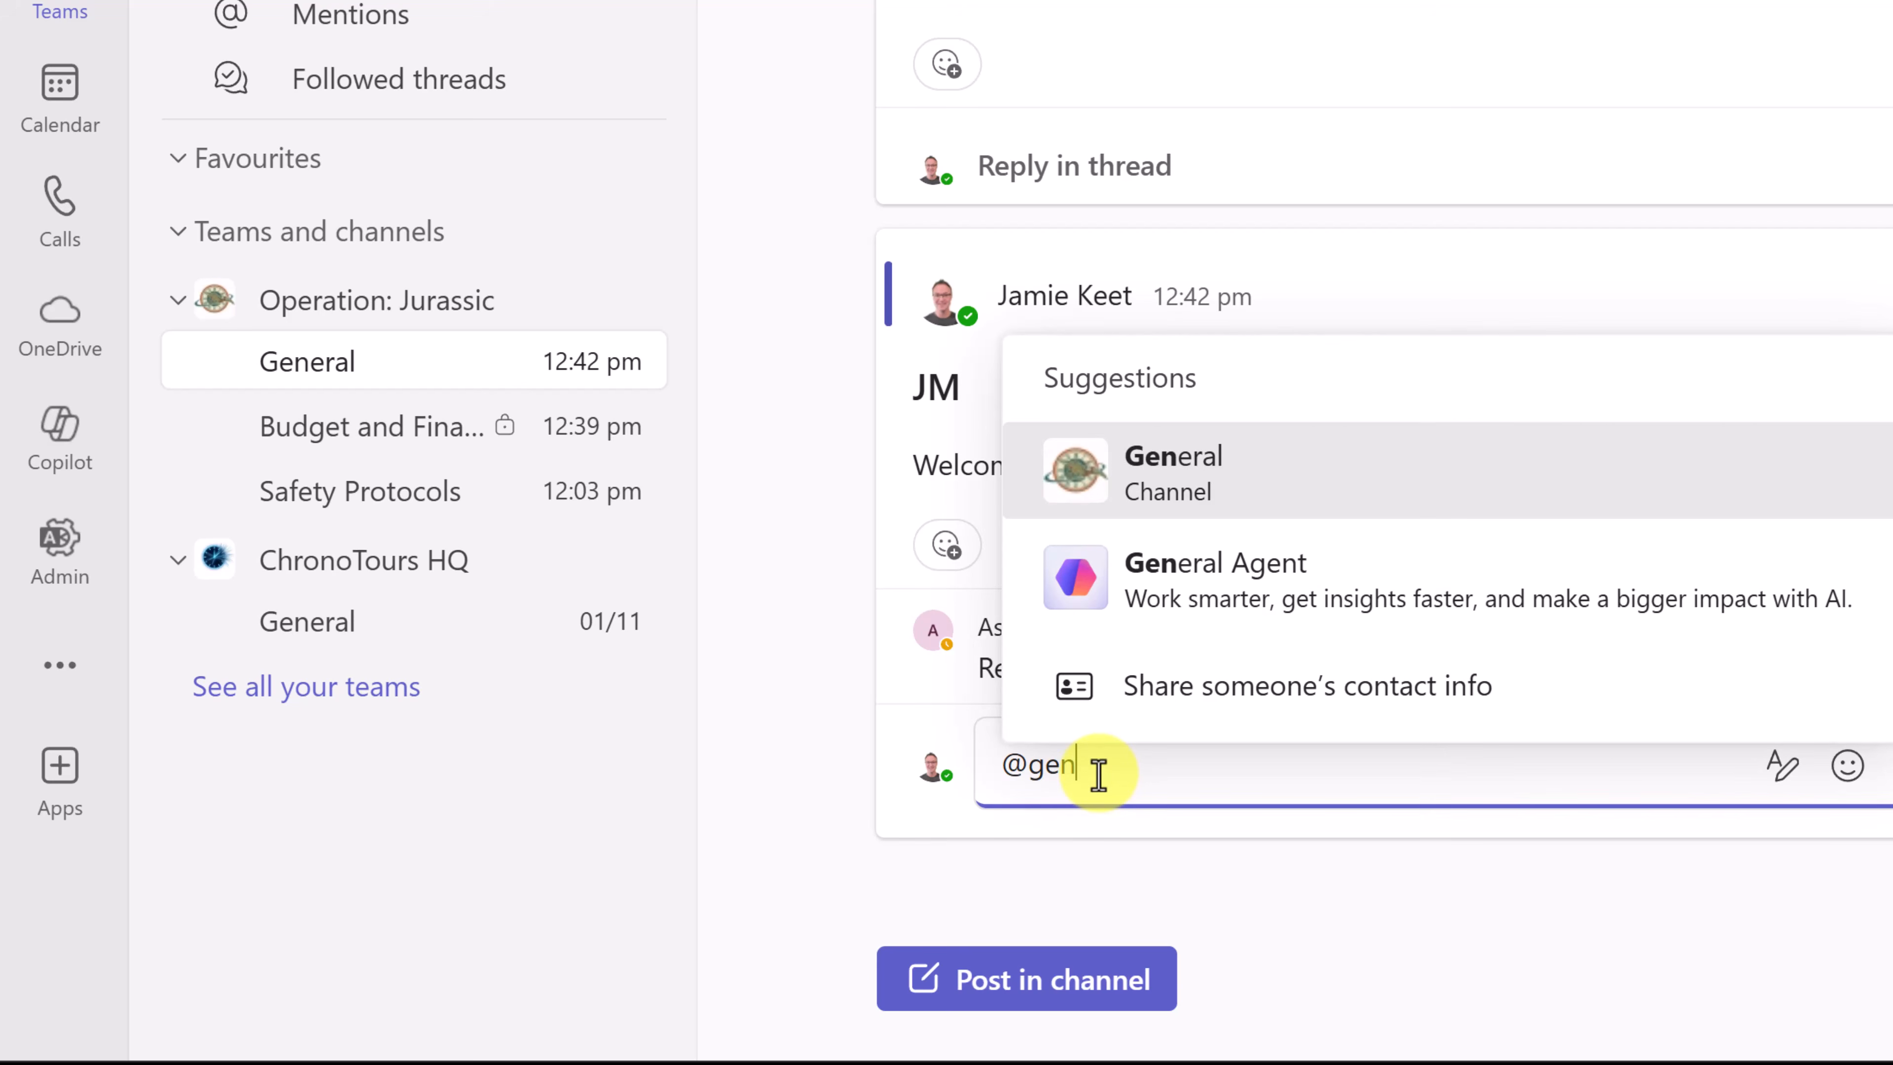
pyautogui.click(1252, 477)
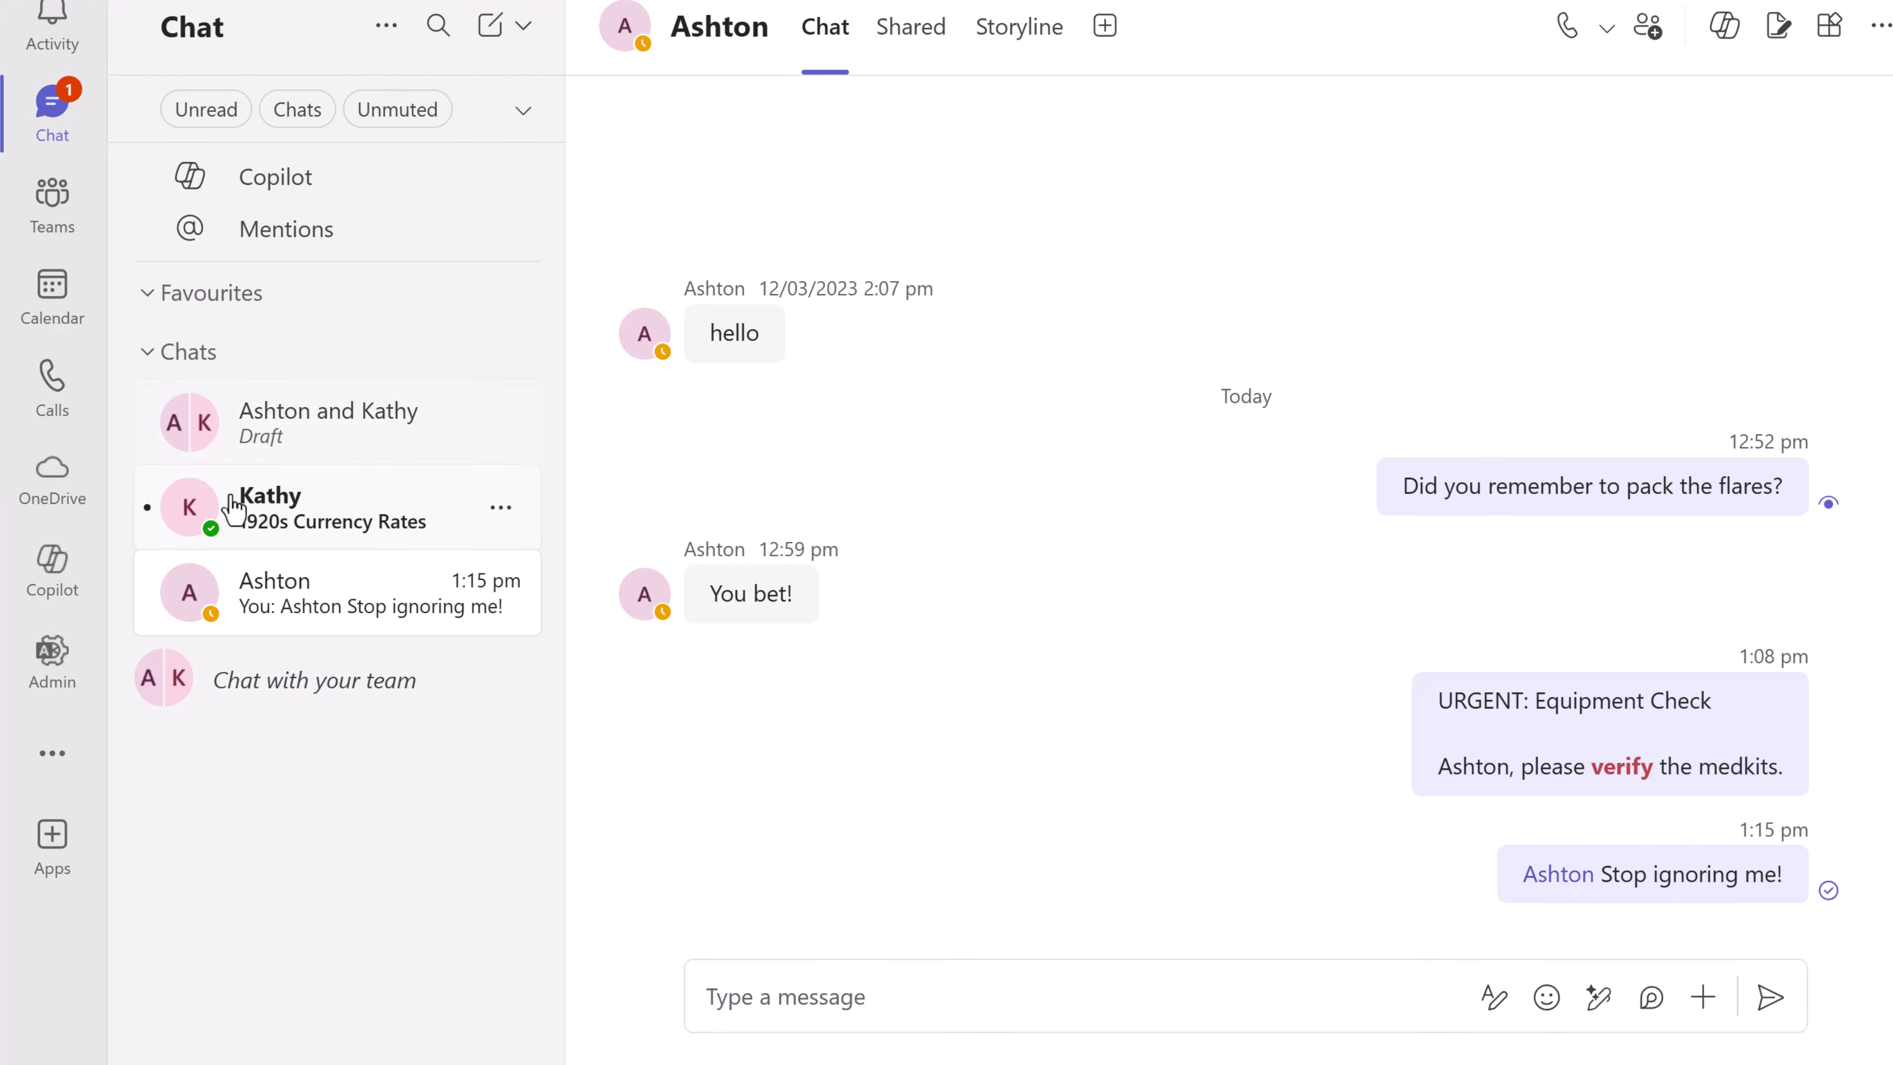
# - Open the unread chat containing "1920s Currency Rates" and save that message
pyautogui.click(272, 514)
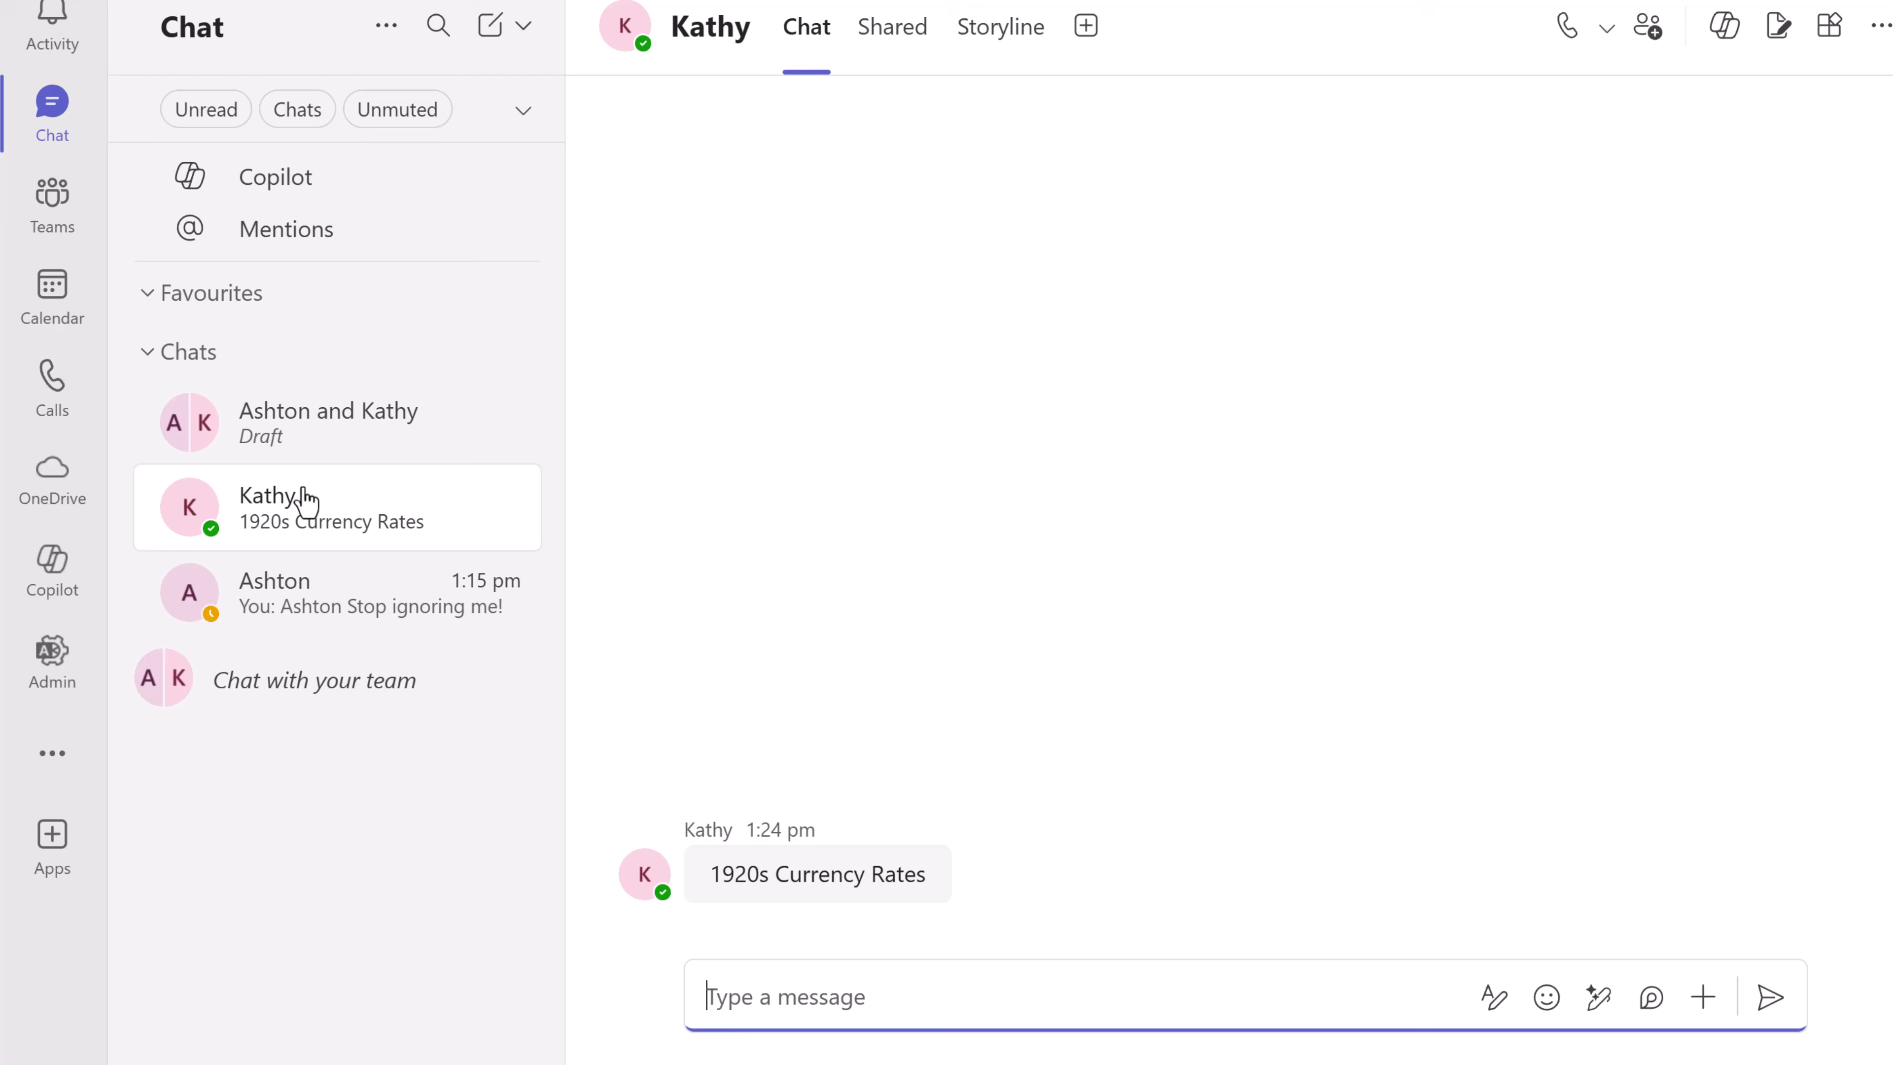
pyautogui.moveTo(926, 875)
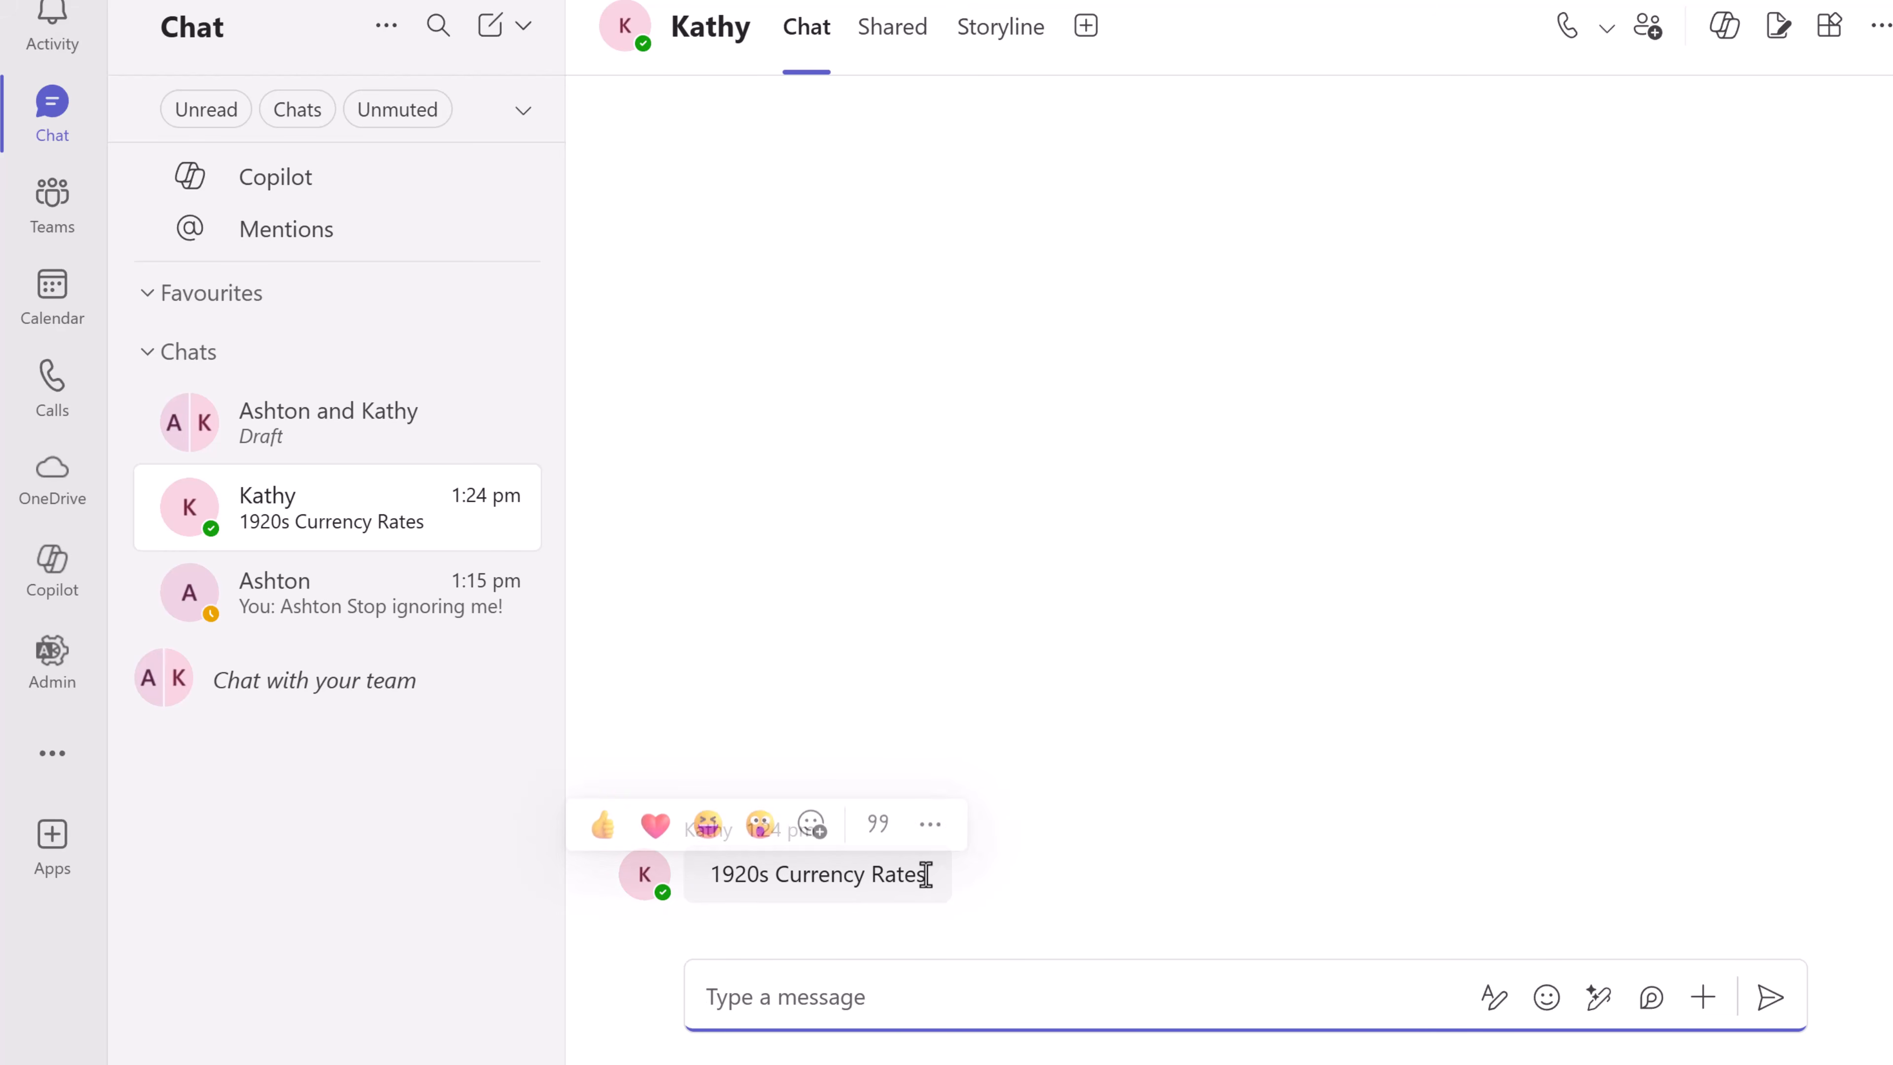
pyautogui.click(931, 820)
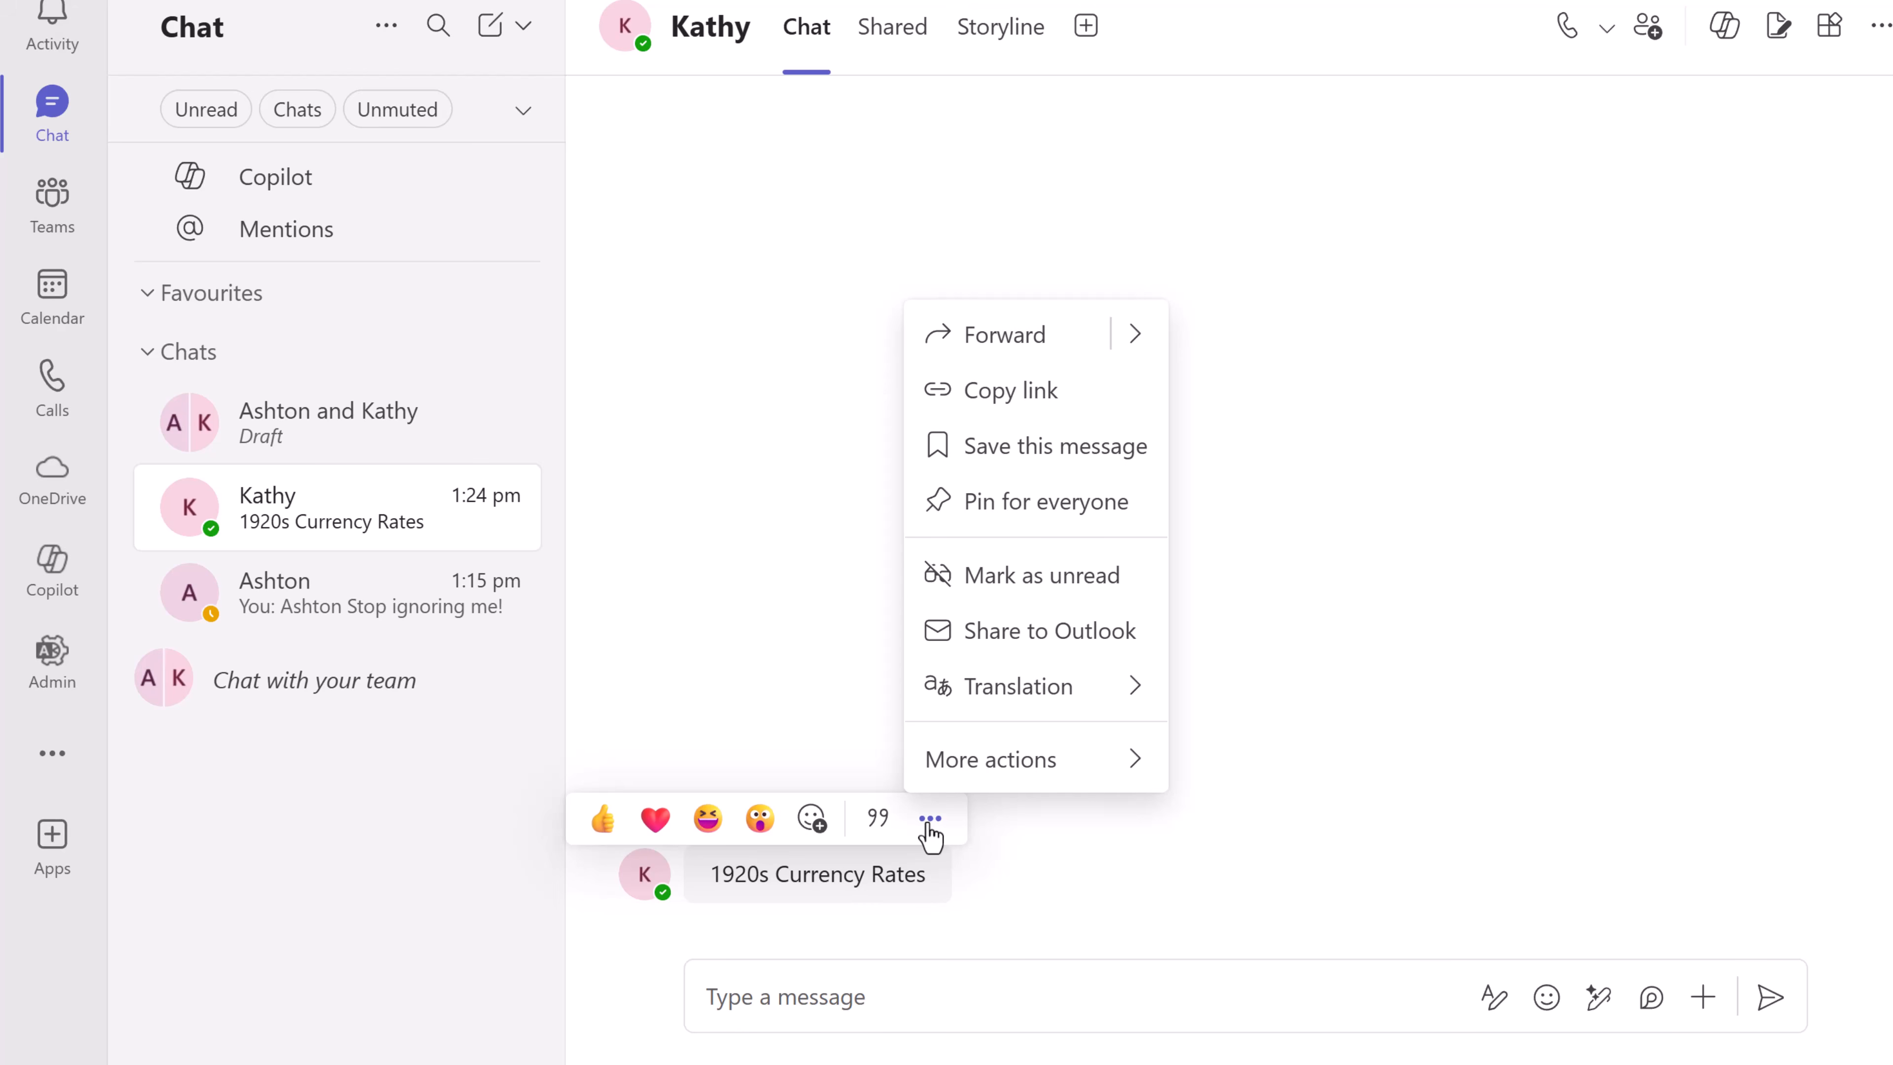
pyautogui.click(1051, 447)
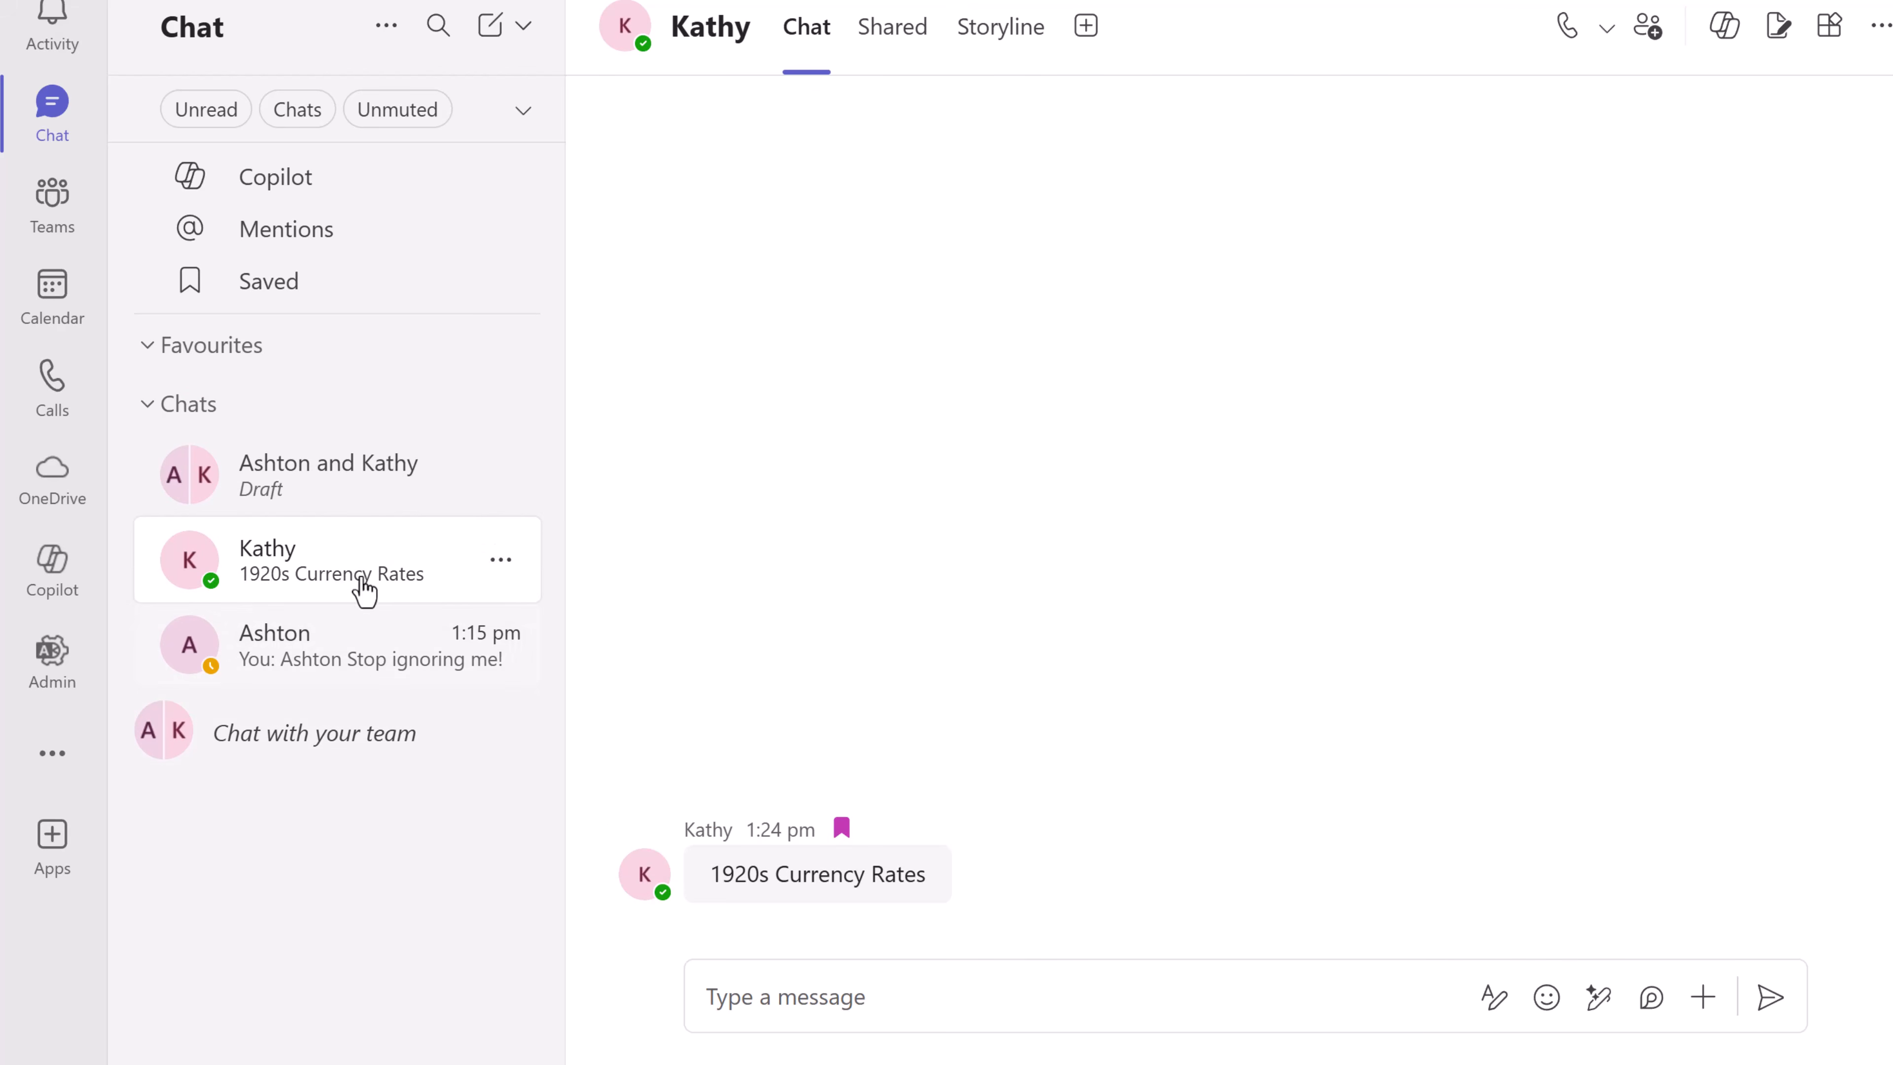
# - View the list of saved messages and search across Teams for "Currency"
pyautogui.click(295, 295)
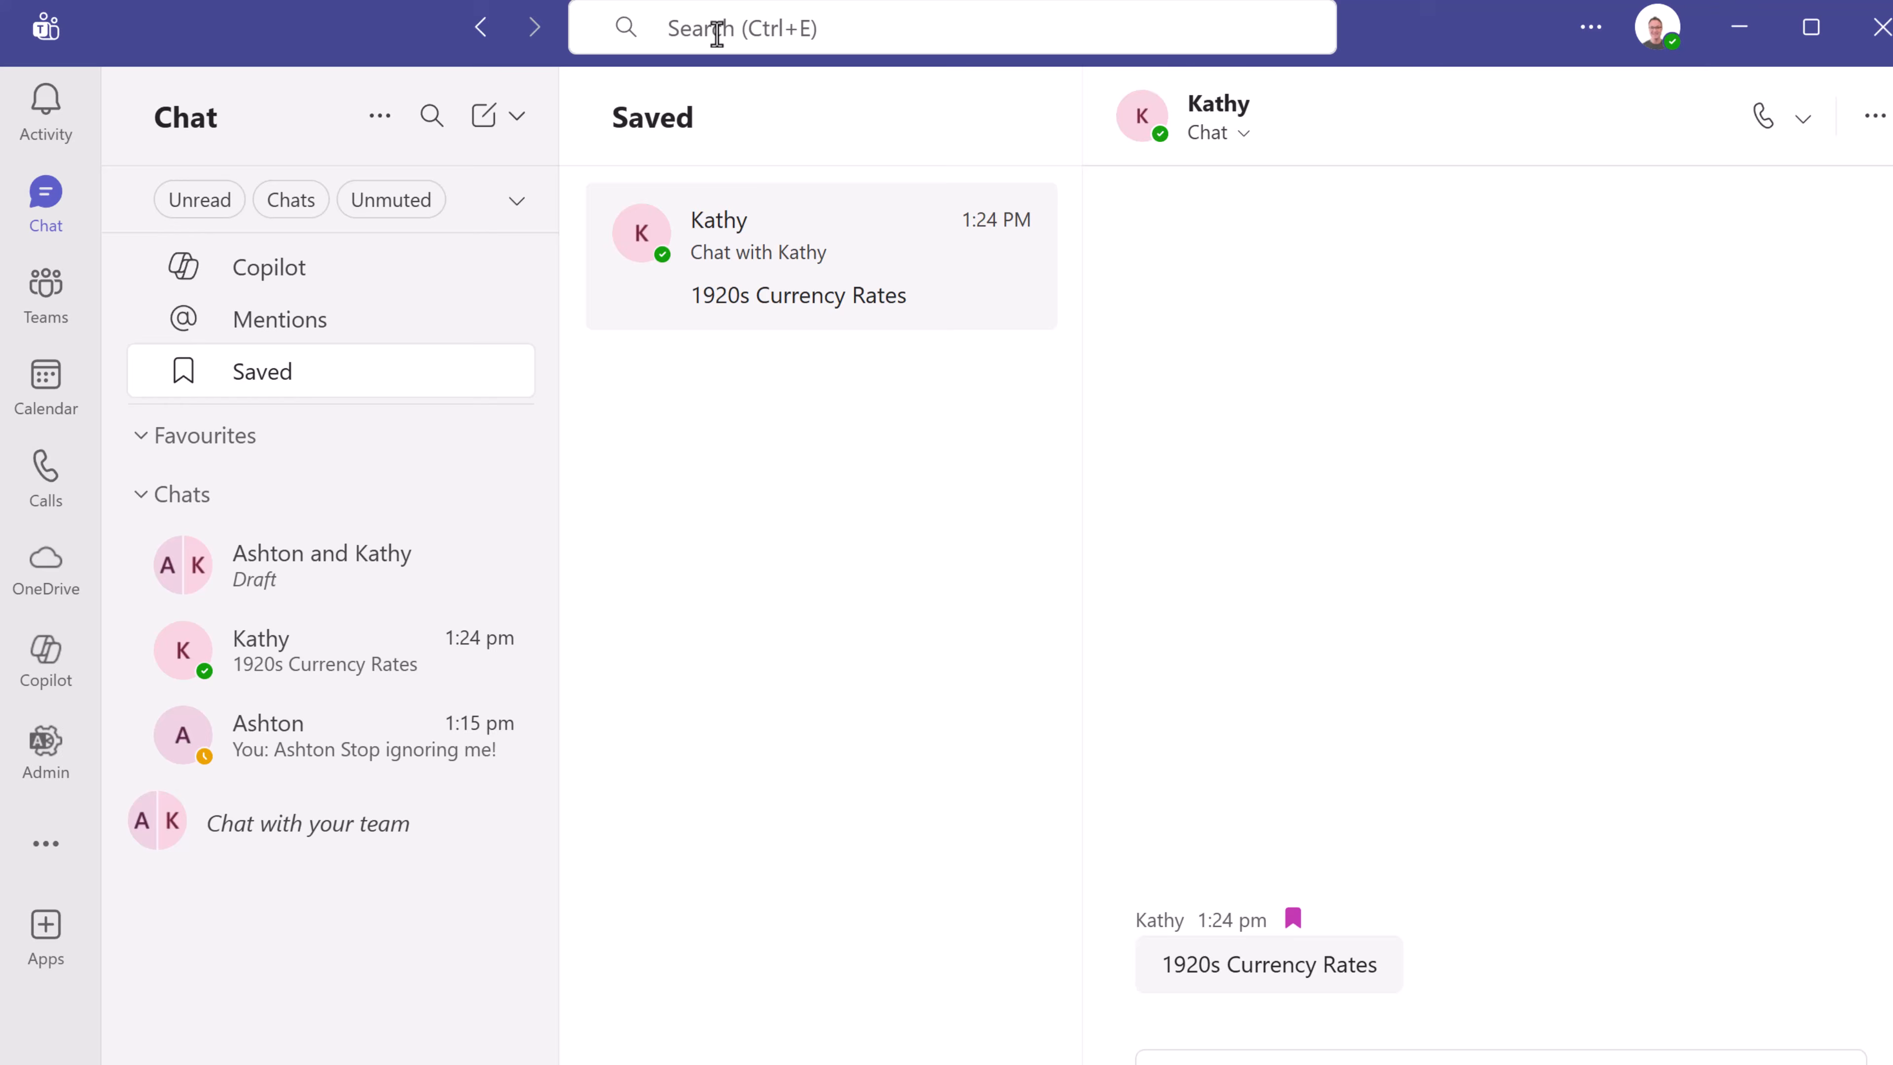
pyautogui.click(717, 33)
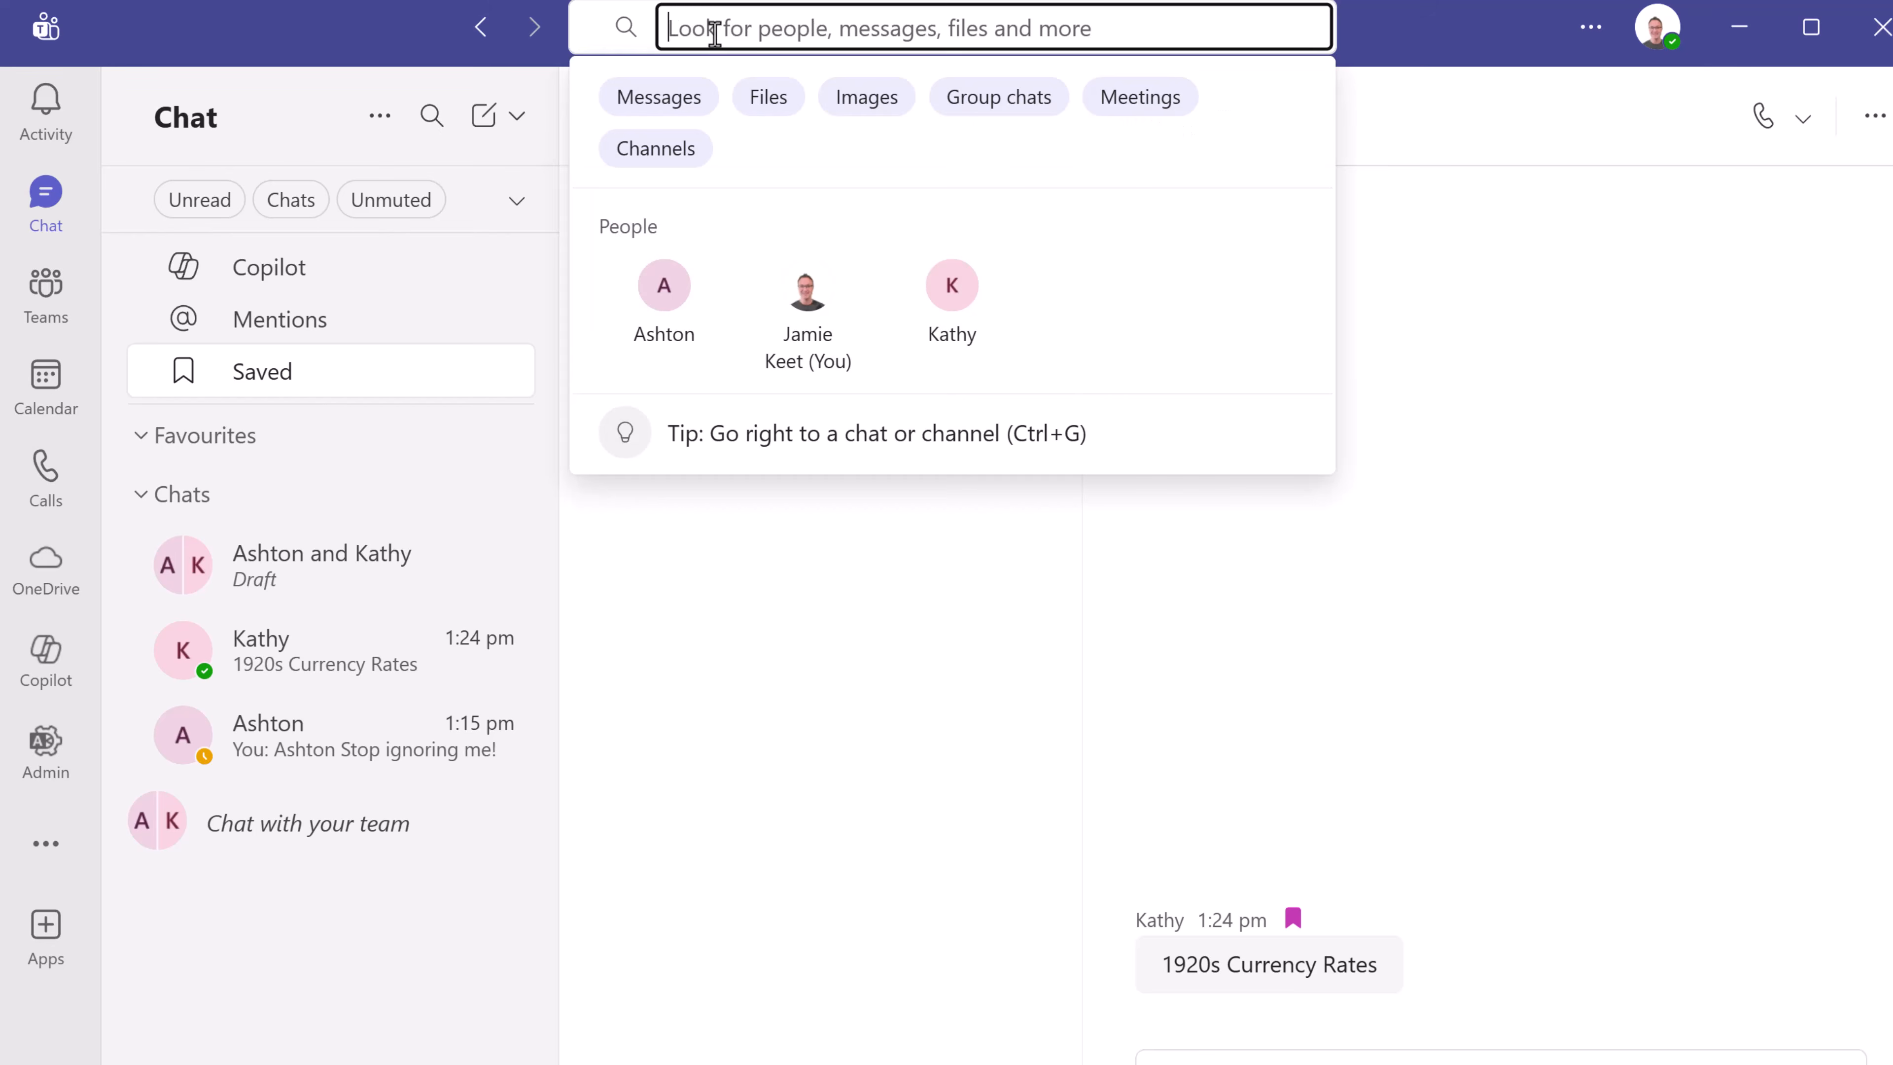
pyautogui.write('Currency')
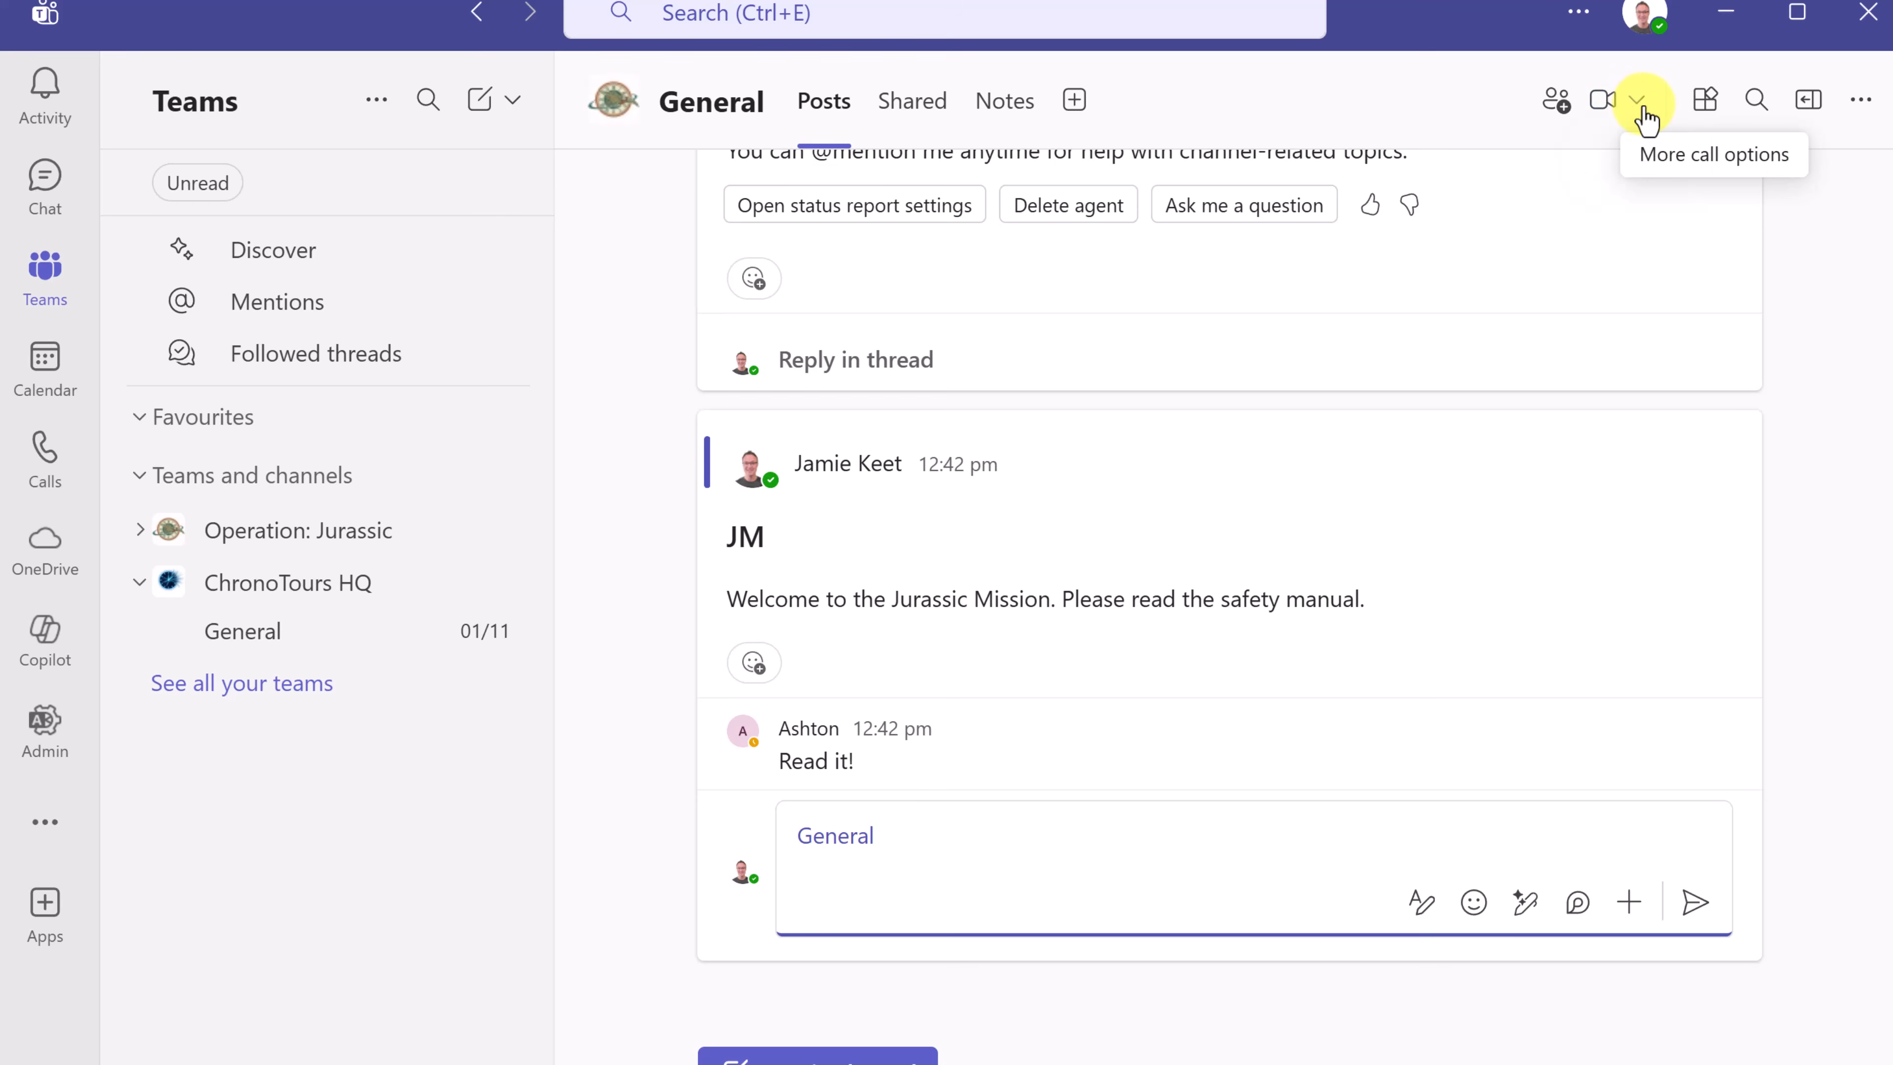
# - Start scheduling a meeting from the General channel and title it "Pre-Jump Briefing"
pyautogui.click(1640, 105)
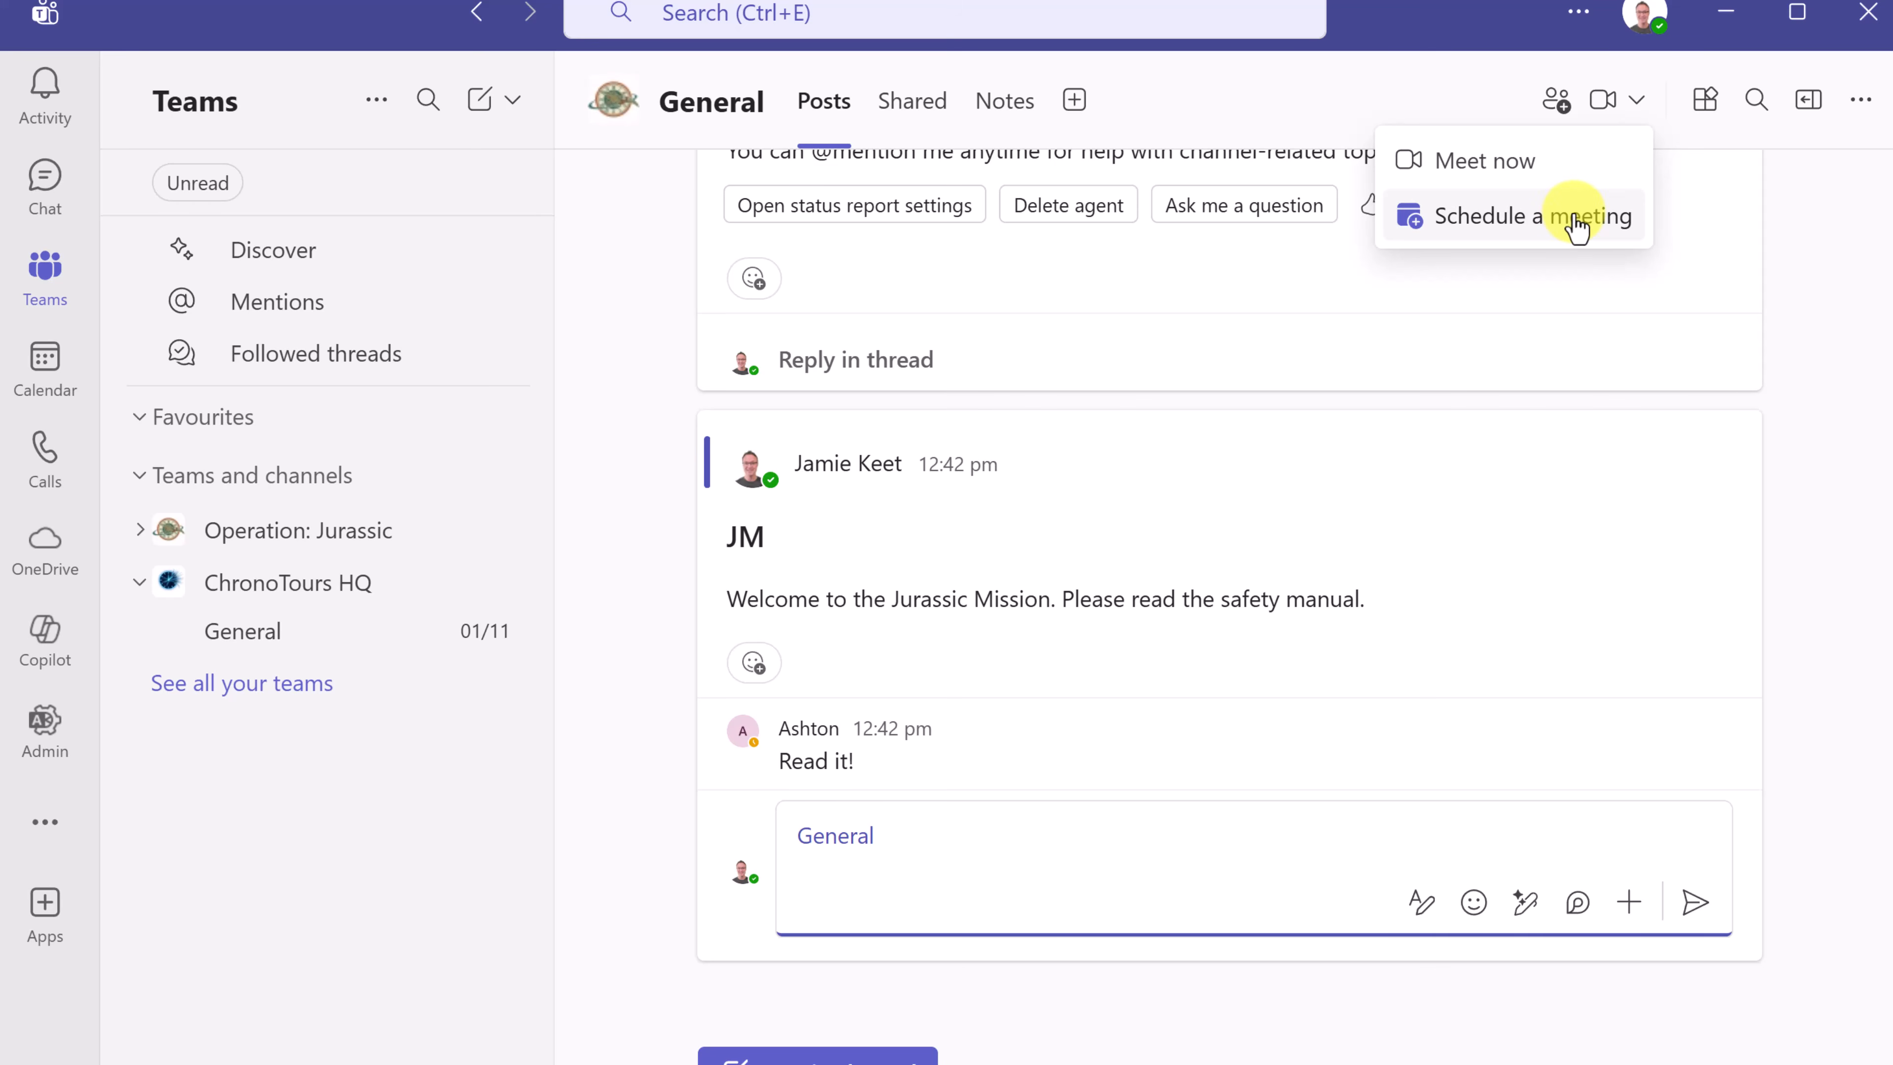
pyautogui.click(1578, 227)
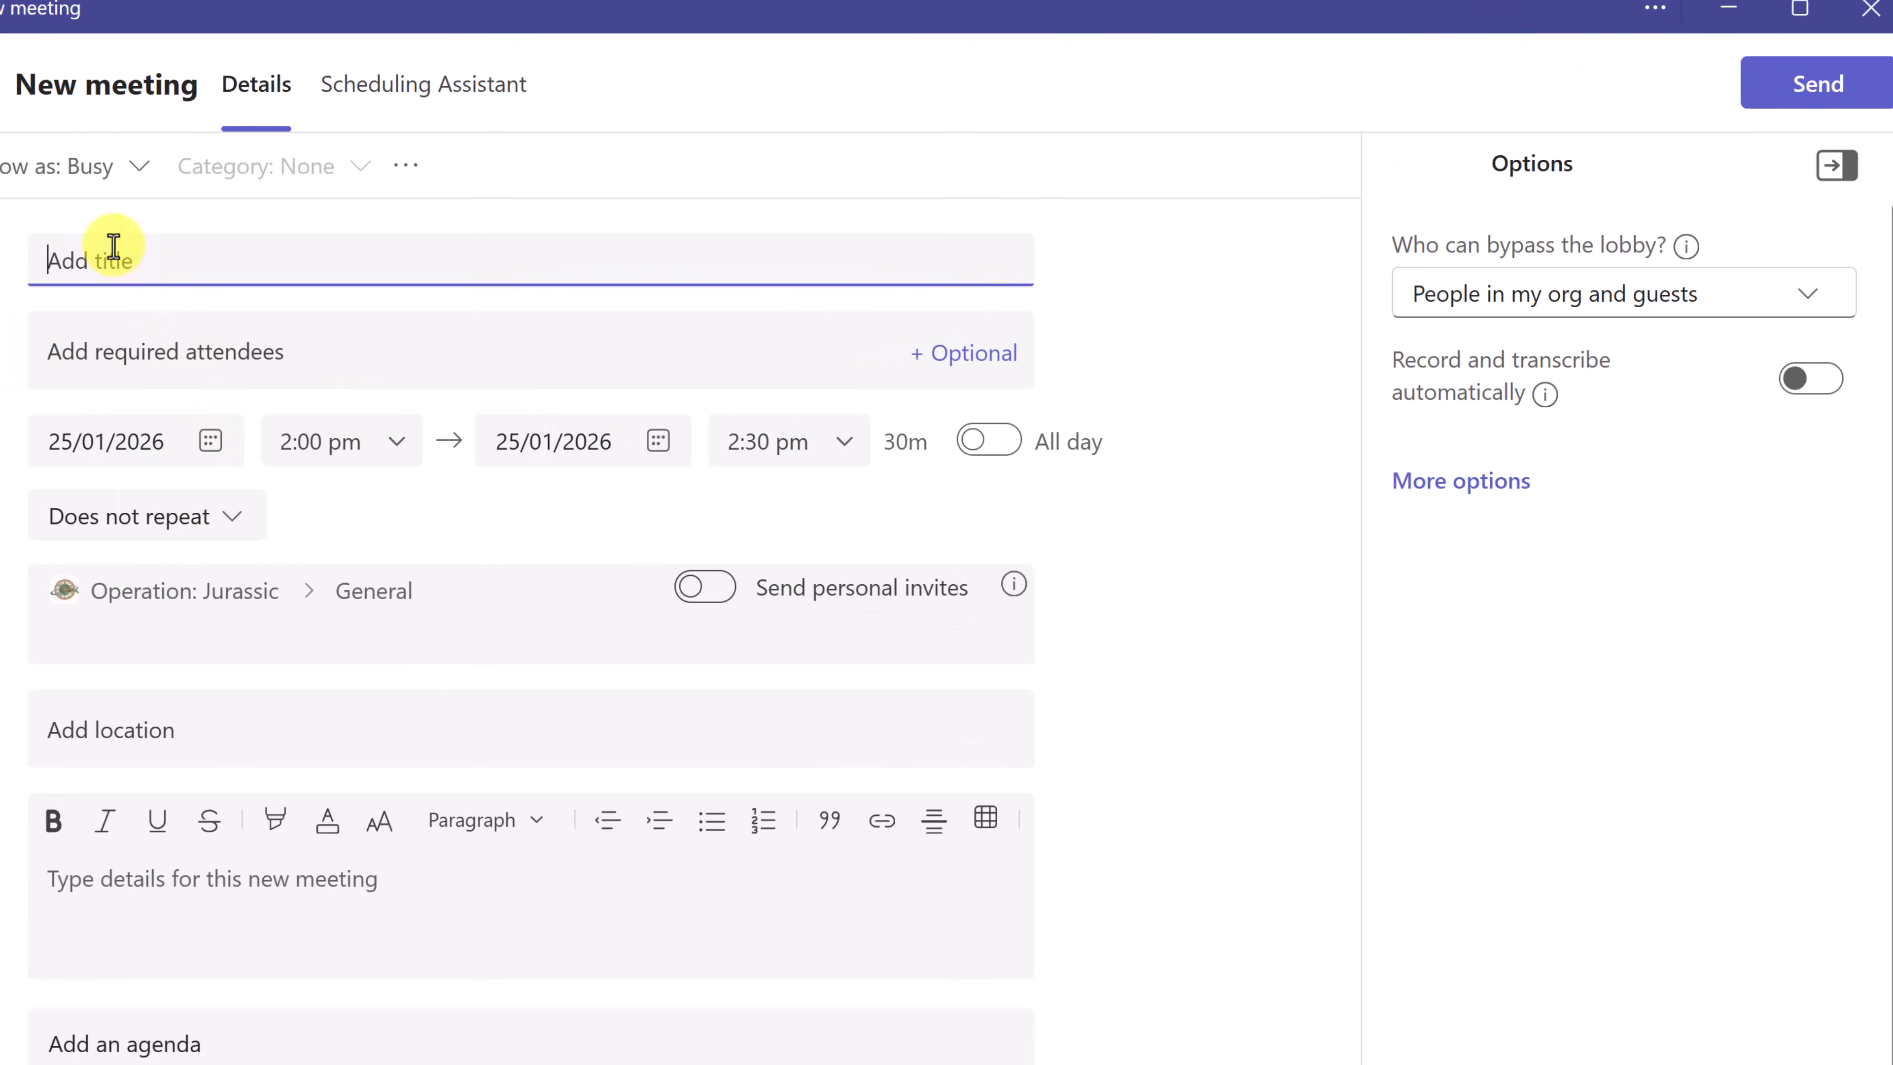
pyautogui.write('Pre-Jump Briefing')
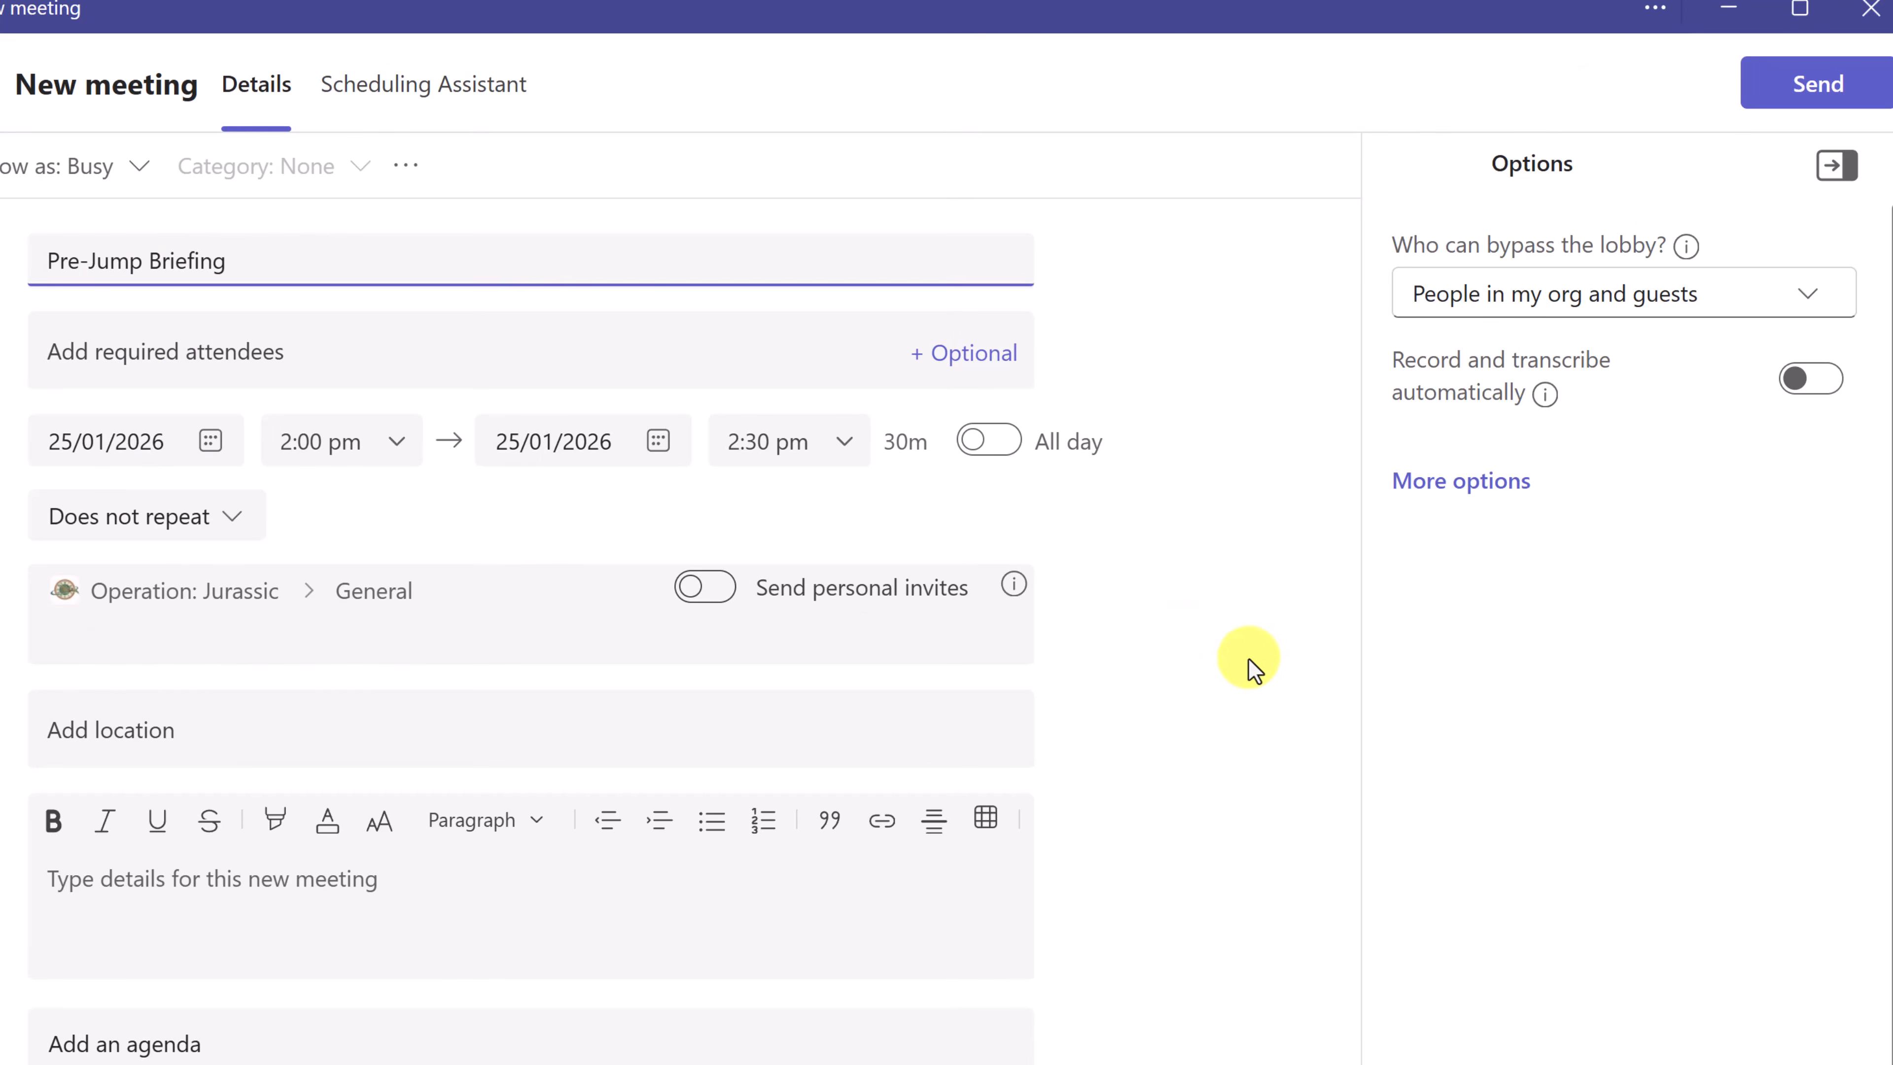
# - Add both colleagues as required attendees of the meeting, finding each by the start of their name
pyautogui.click(298, 351)
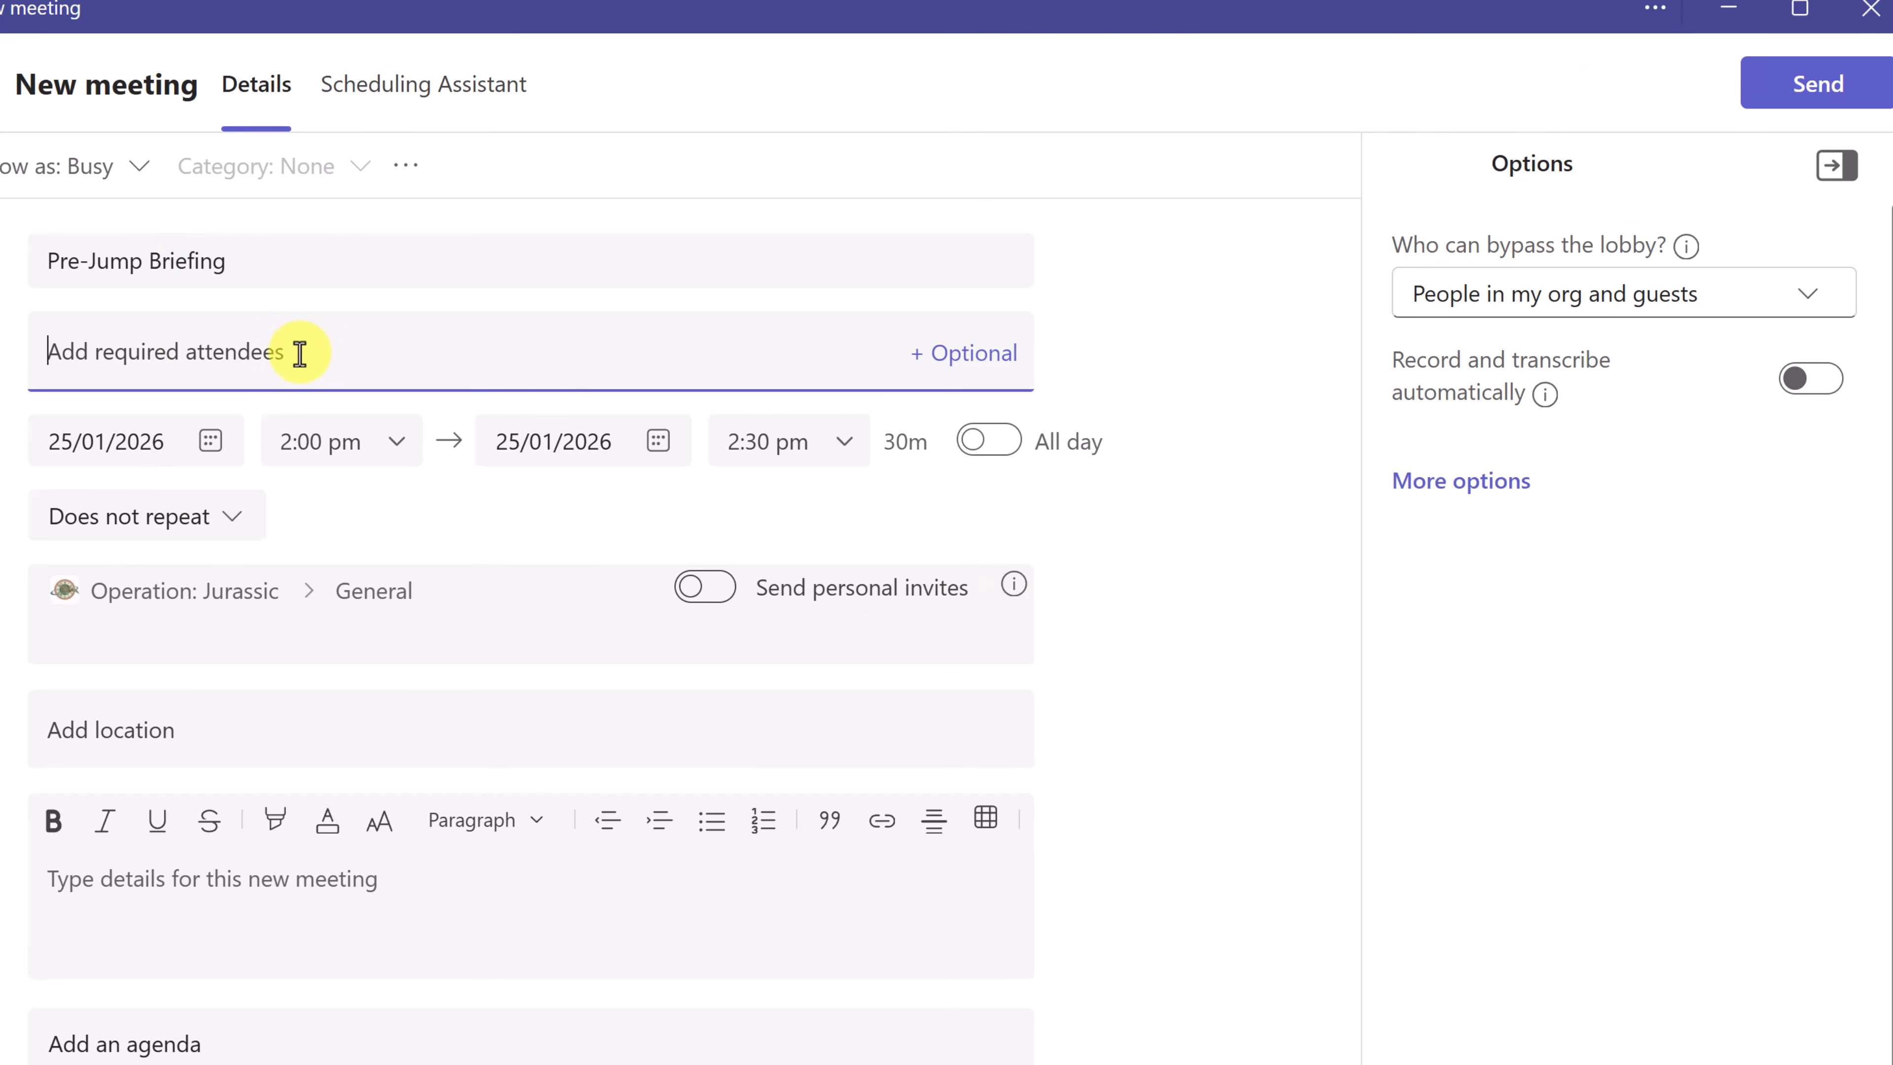
pyautogui.write('as')
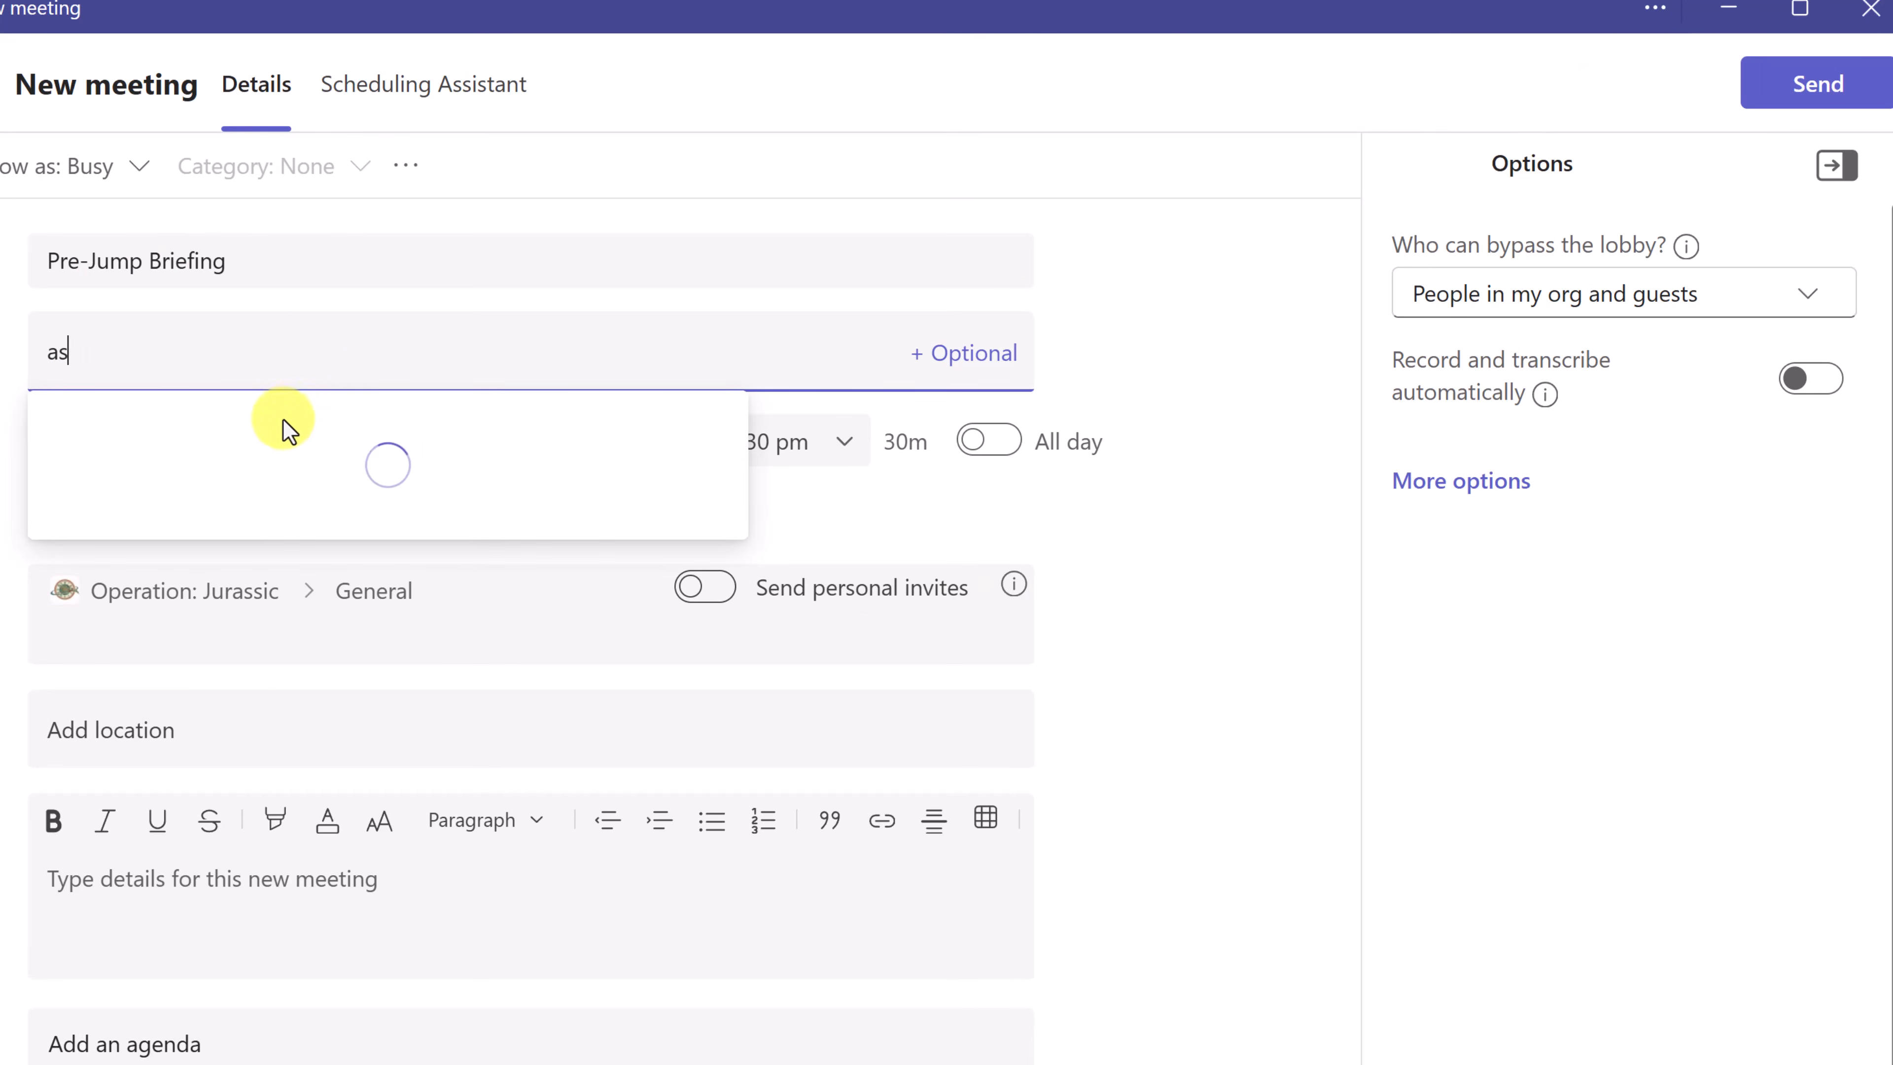
pyautogui.click(265, 435)
pyautogui.write('kat')
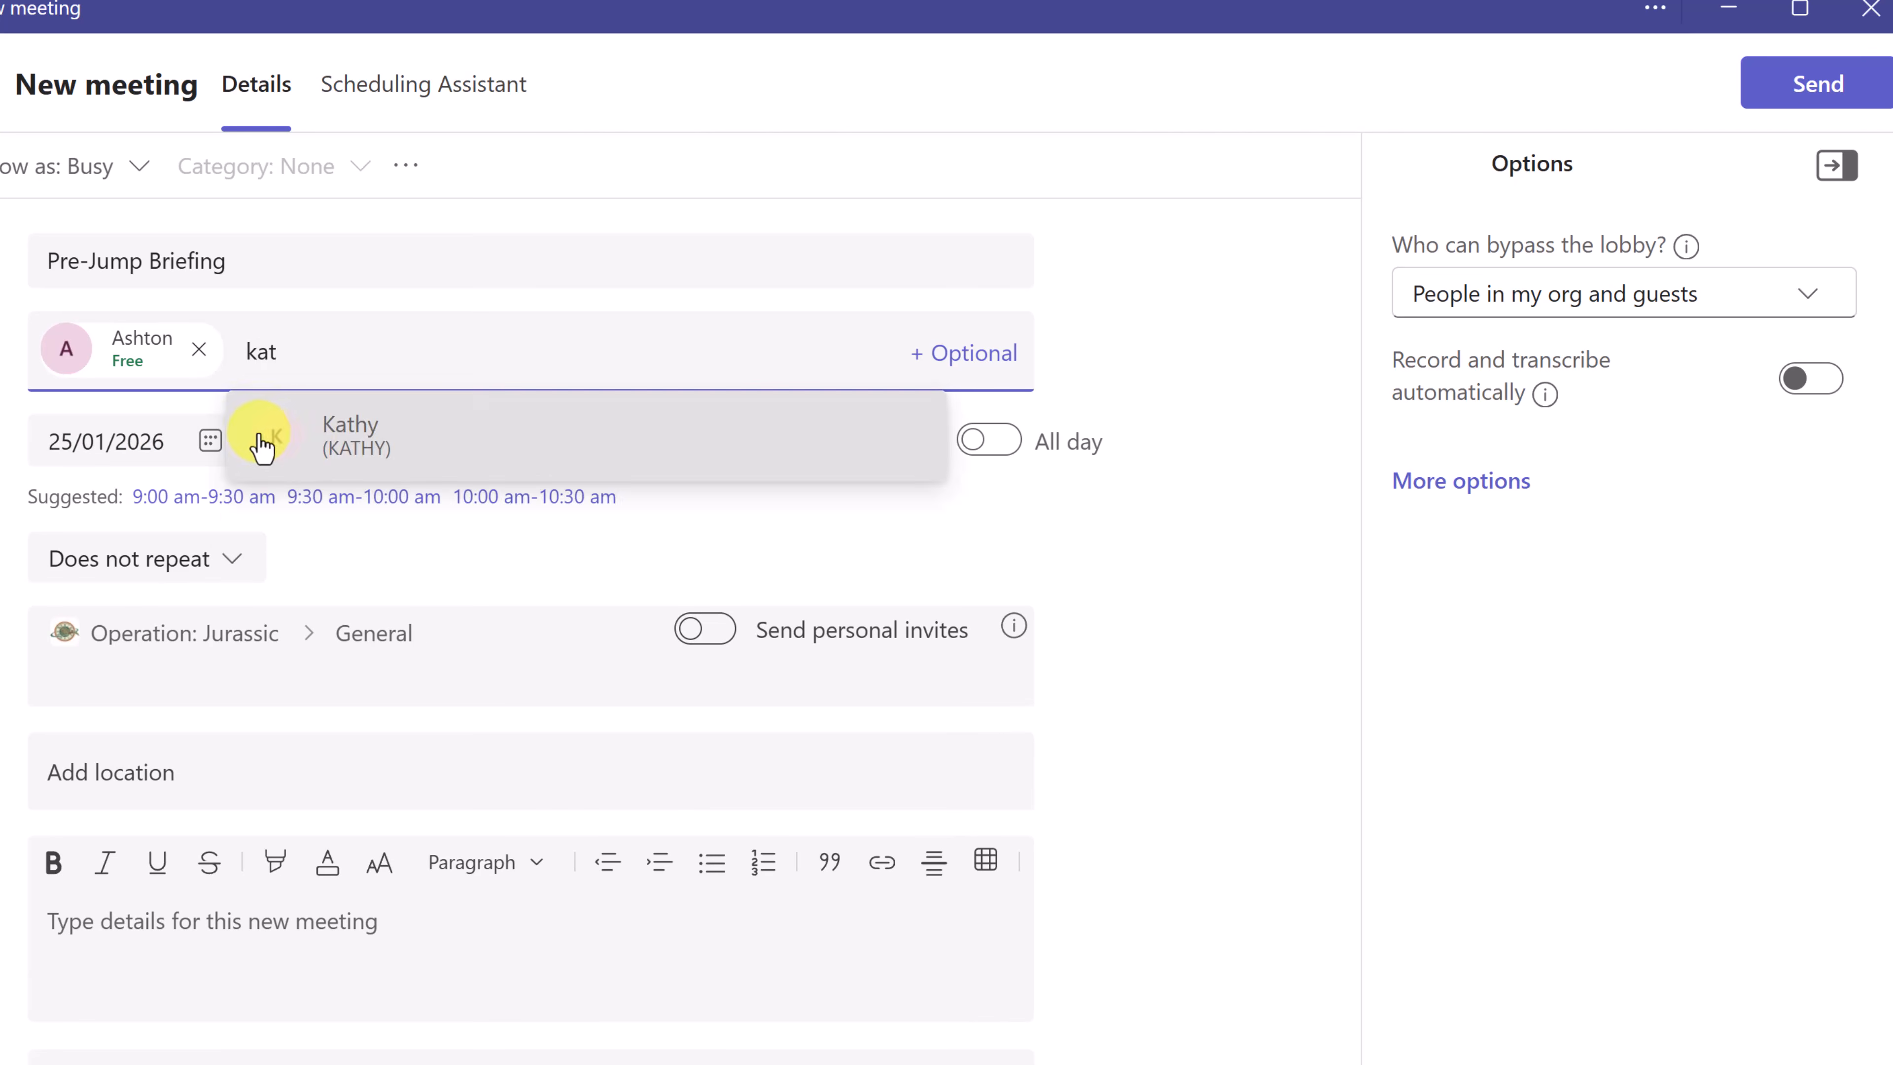
pyautogui.click(316, 434)
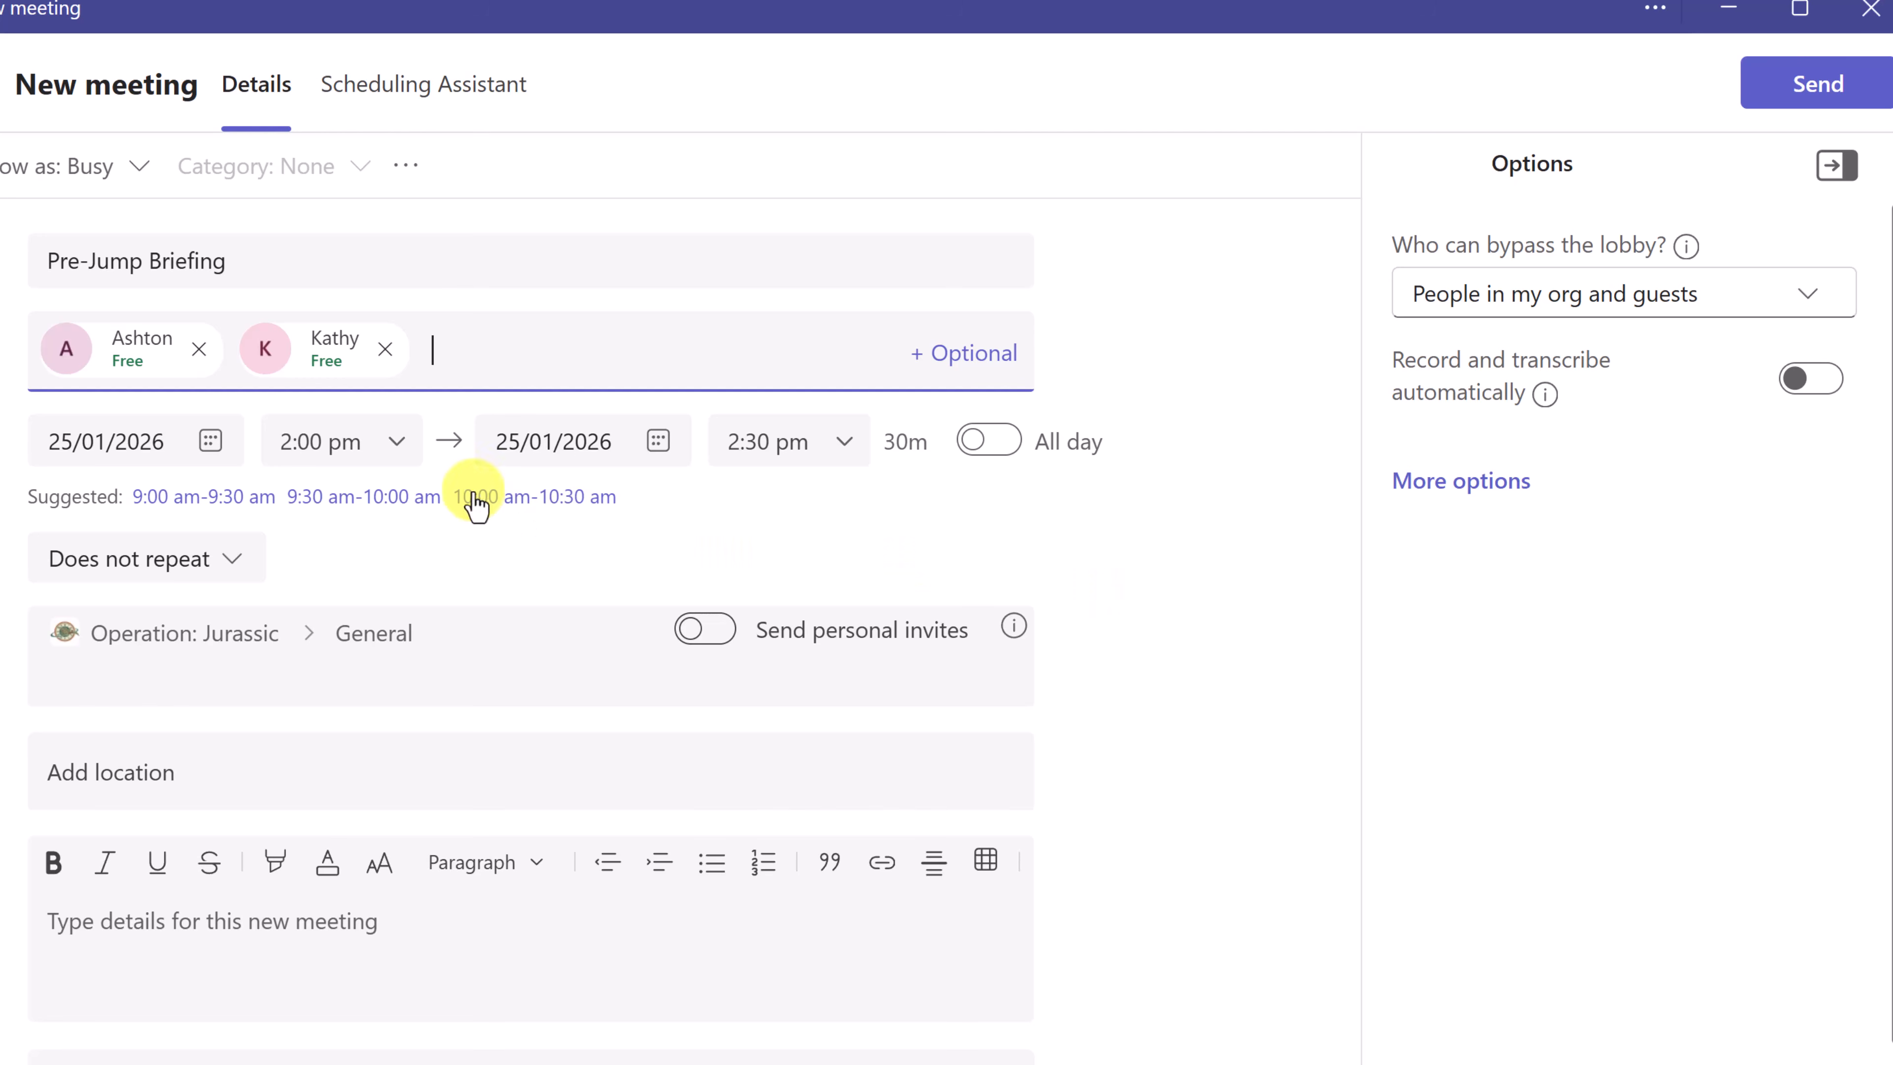
# - Set the meeting date to 30/01/2026 and its start time to 10:00 am
pyautogui.click(211, 442)
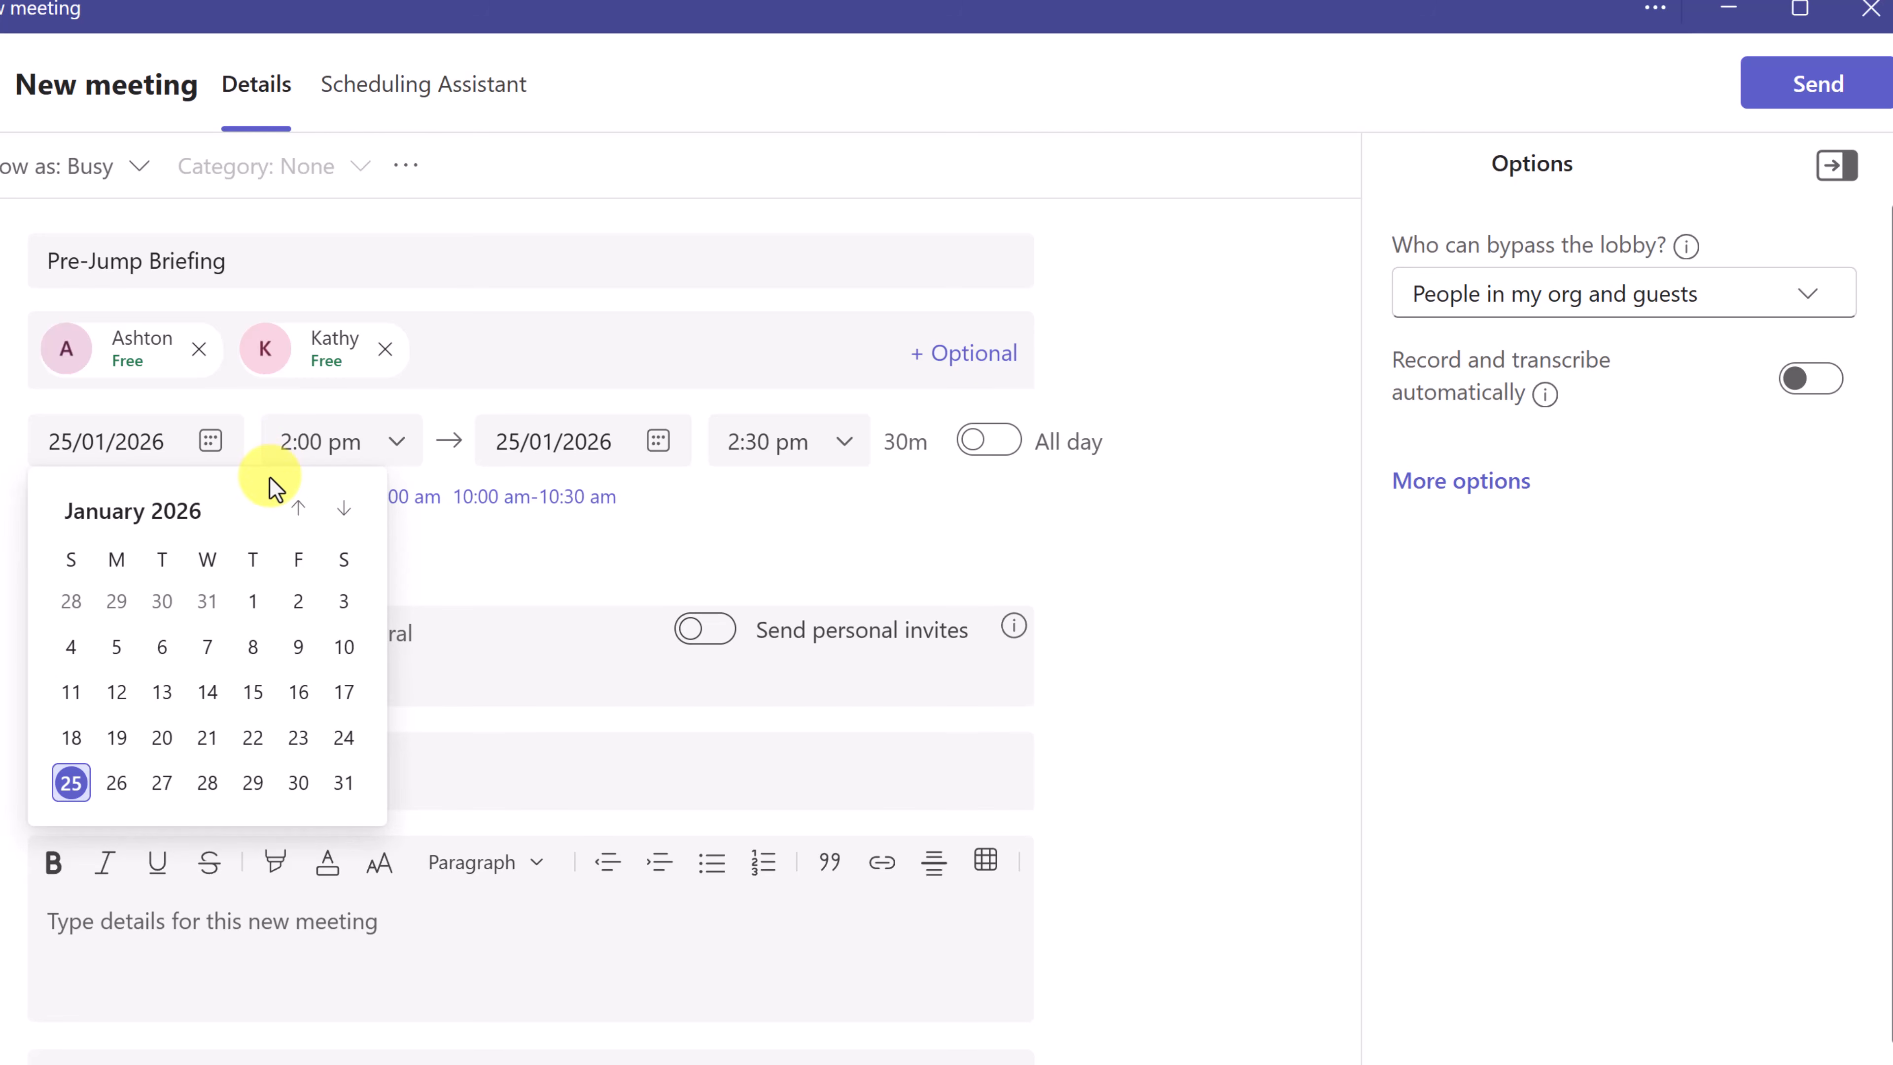
pyautogui.click(298, 782)
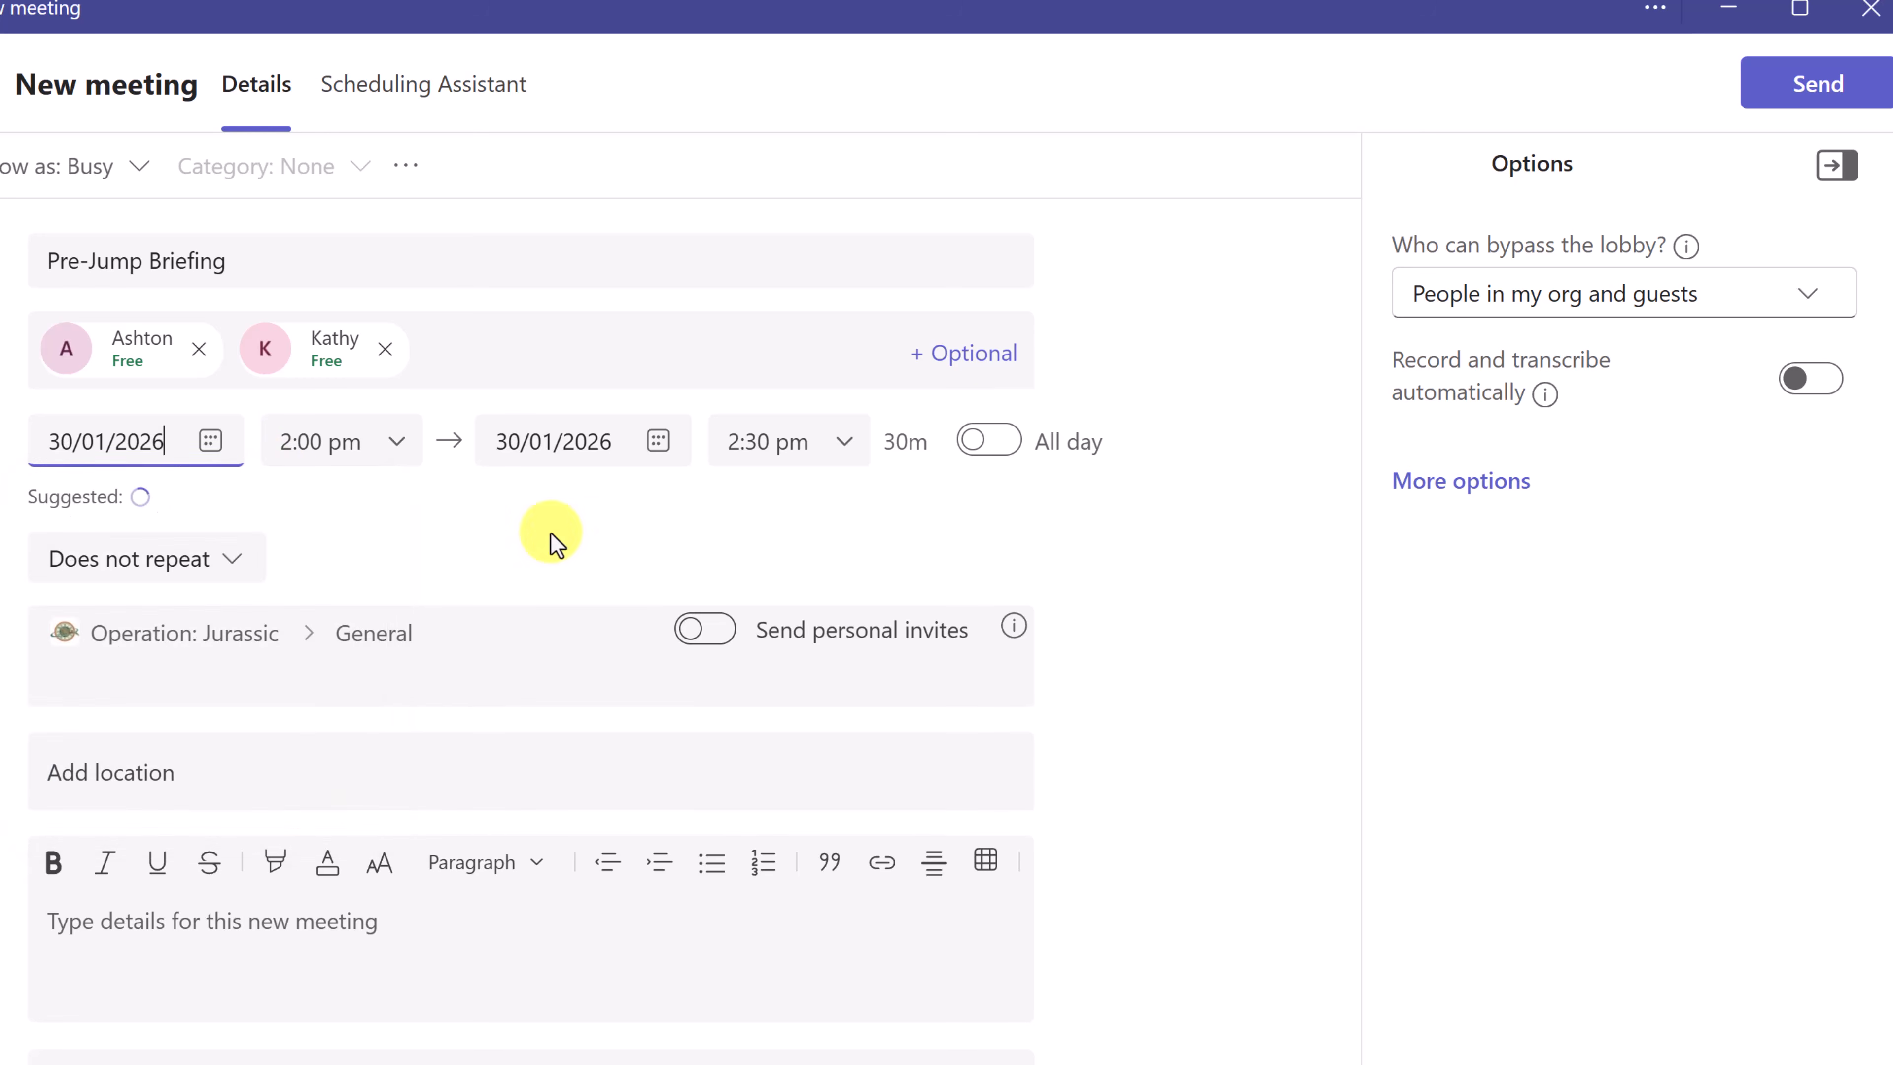
pyautogui.click(328, 439)
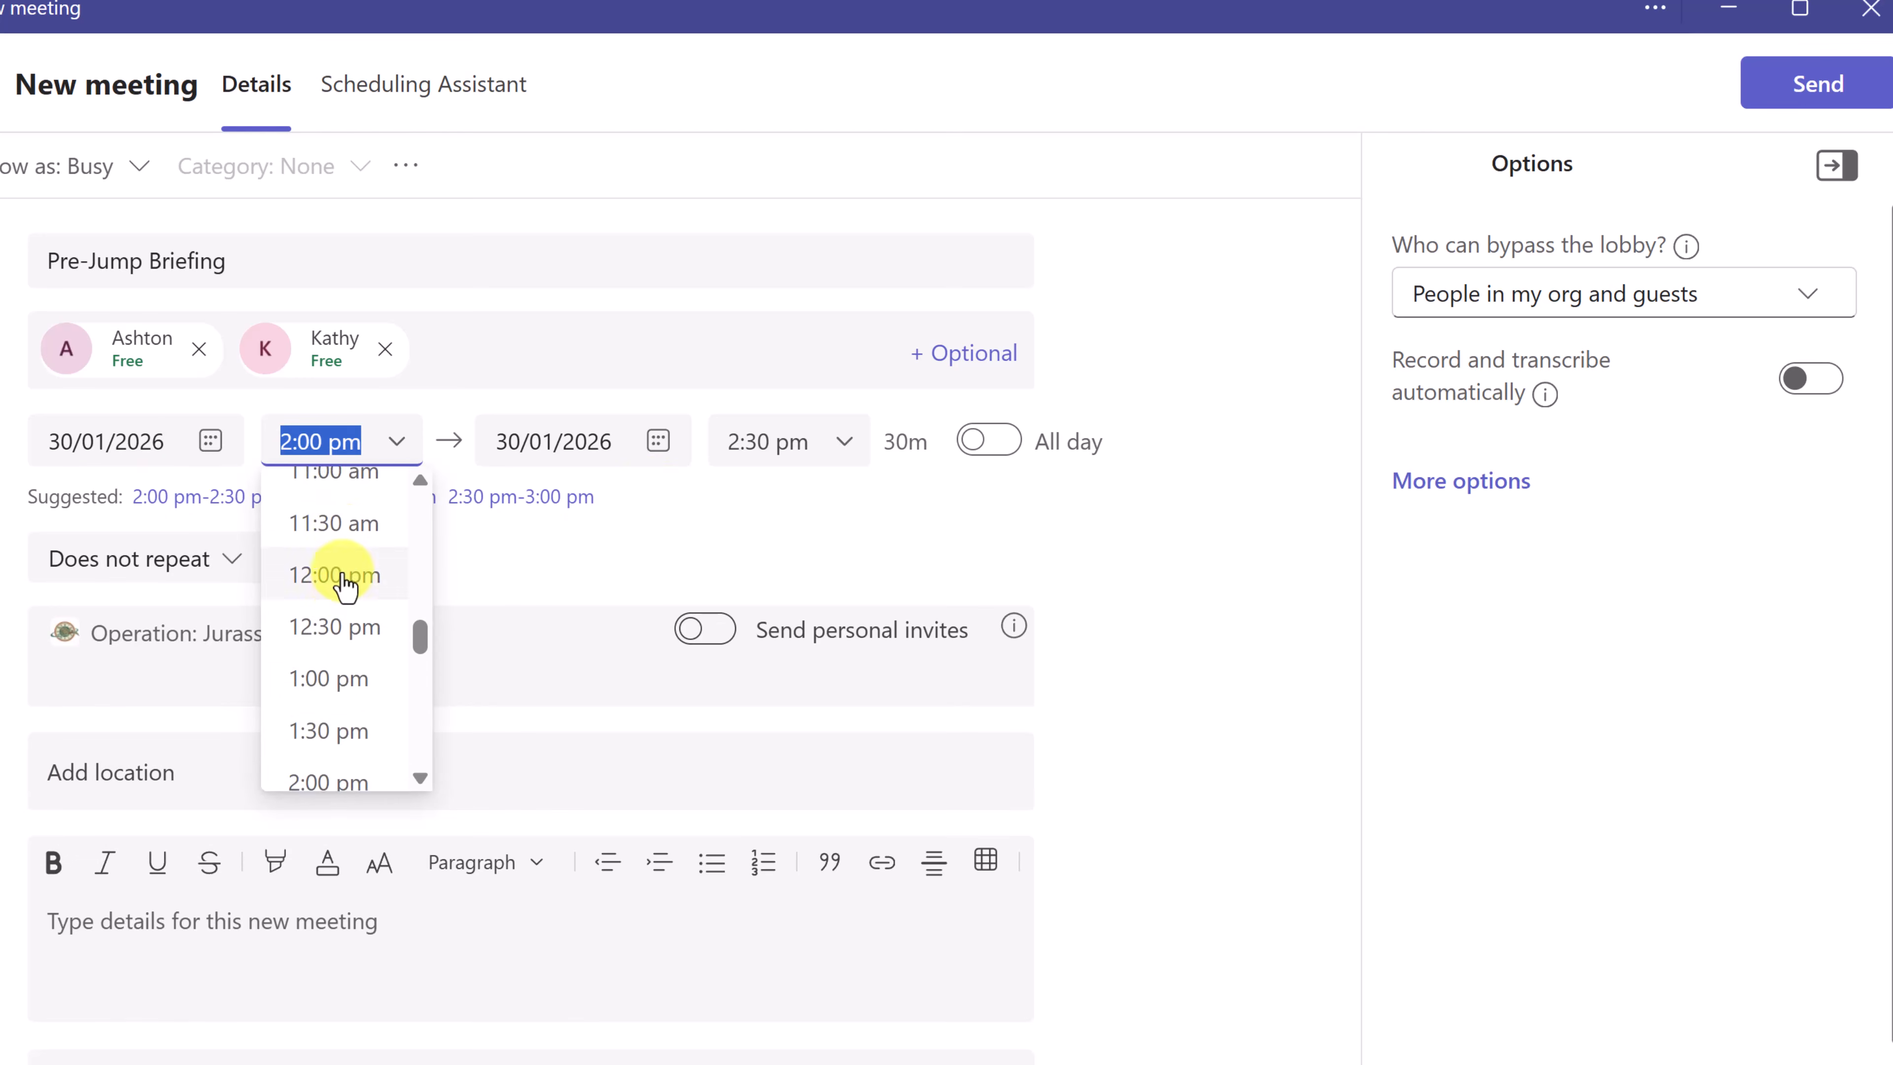
pyautogui.scroll(2, 345, 585)
pyautogui.click(358, 573)
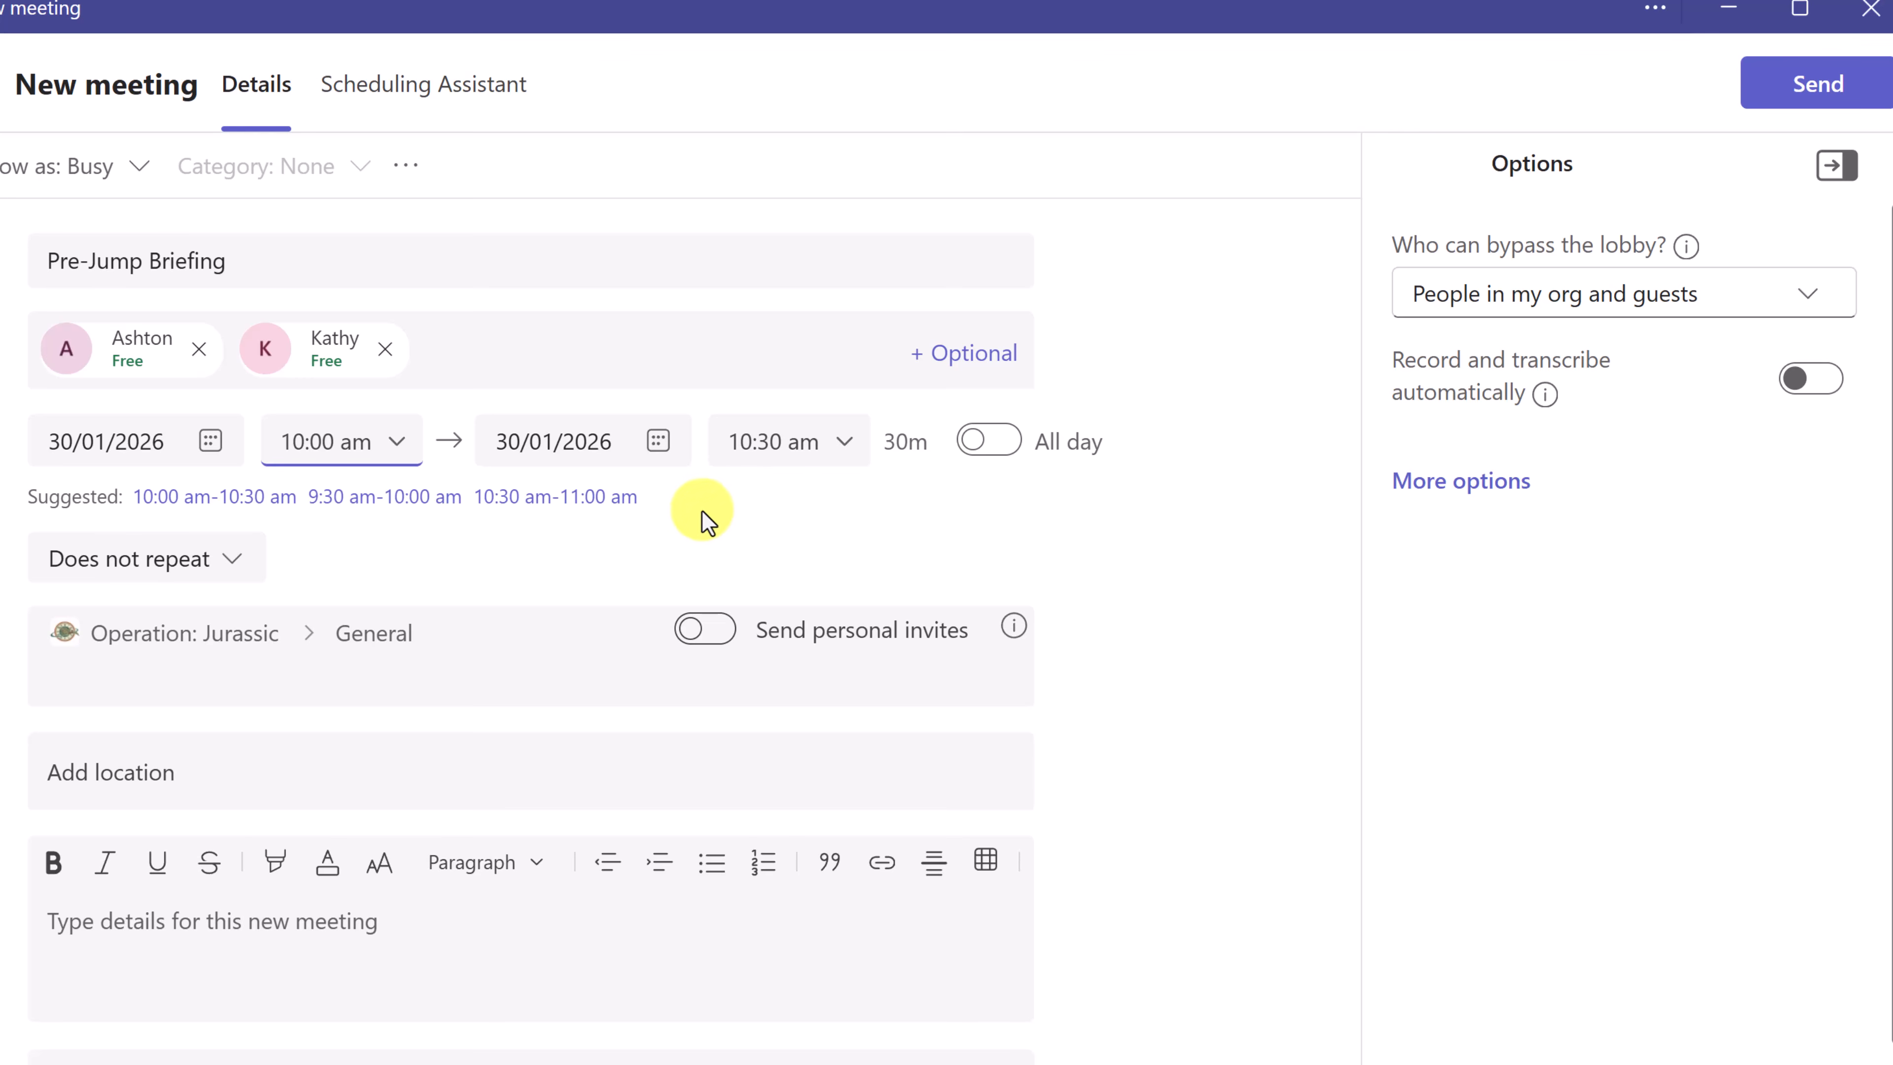
# - Make the meeting repeat weekly on Fridays, ending on 03/27/2026, and save the recurrence
pyautogui.click(216, 558)
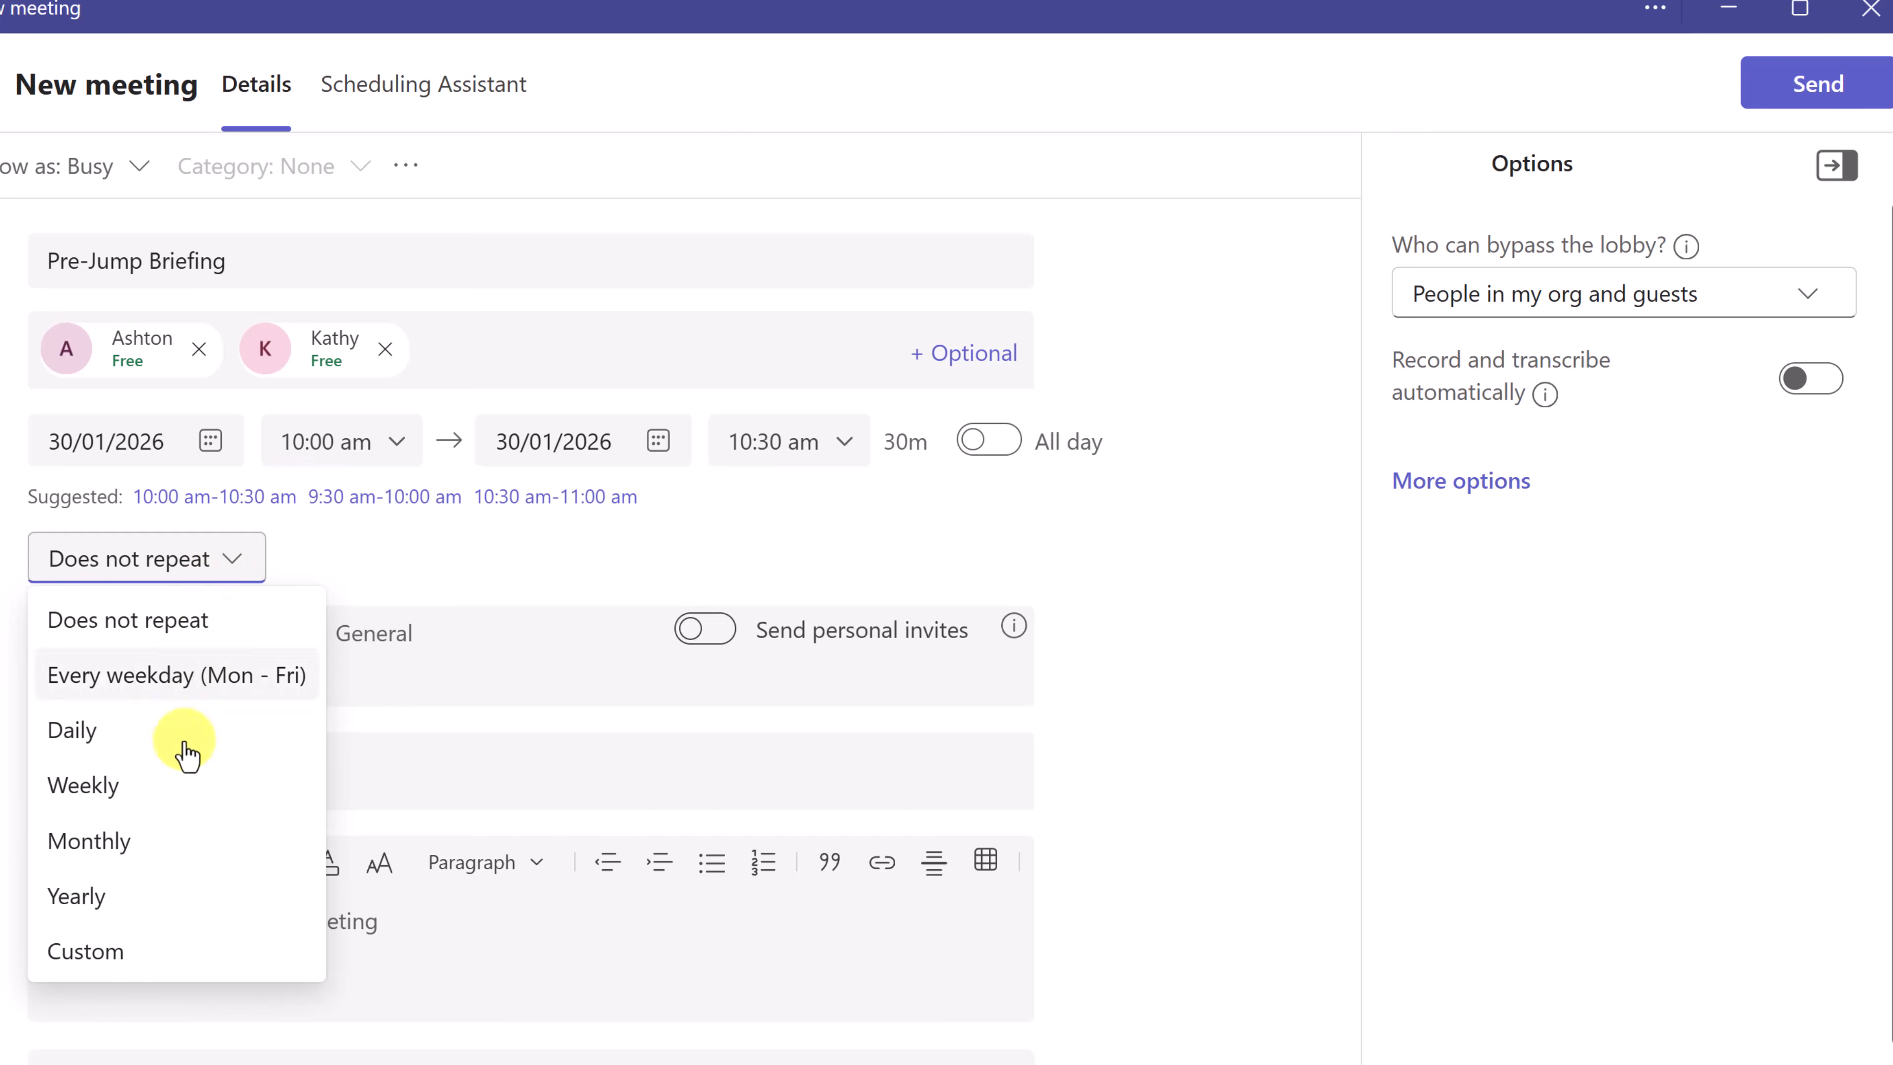
pyautogui.click(159, 807)
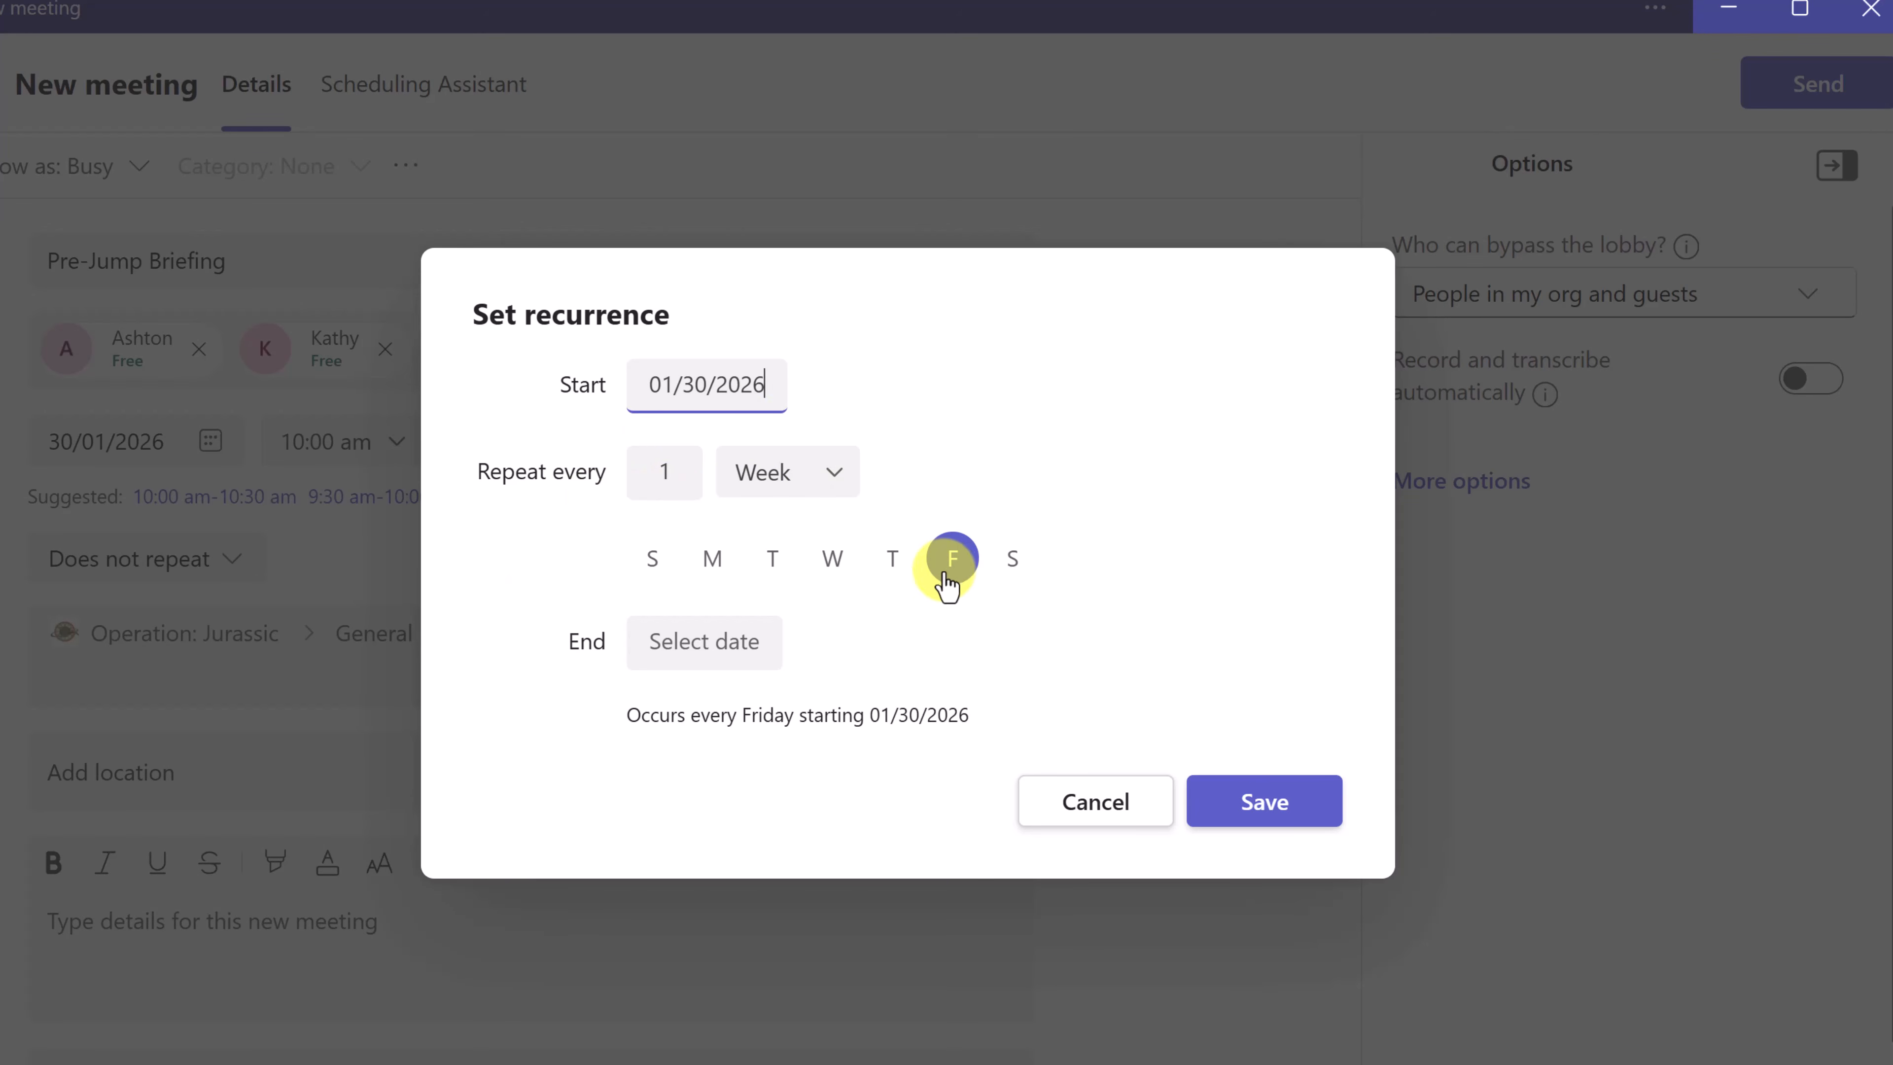
pyautogui.click(717, 651)
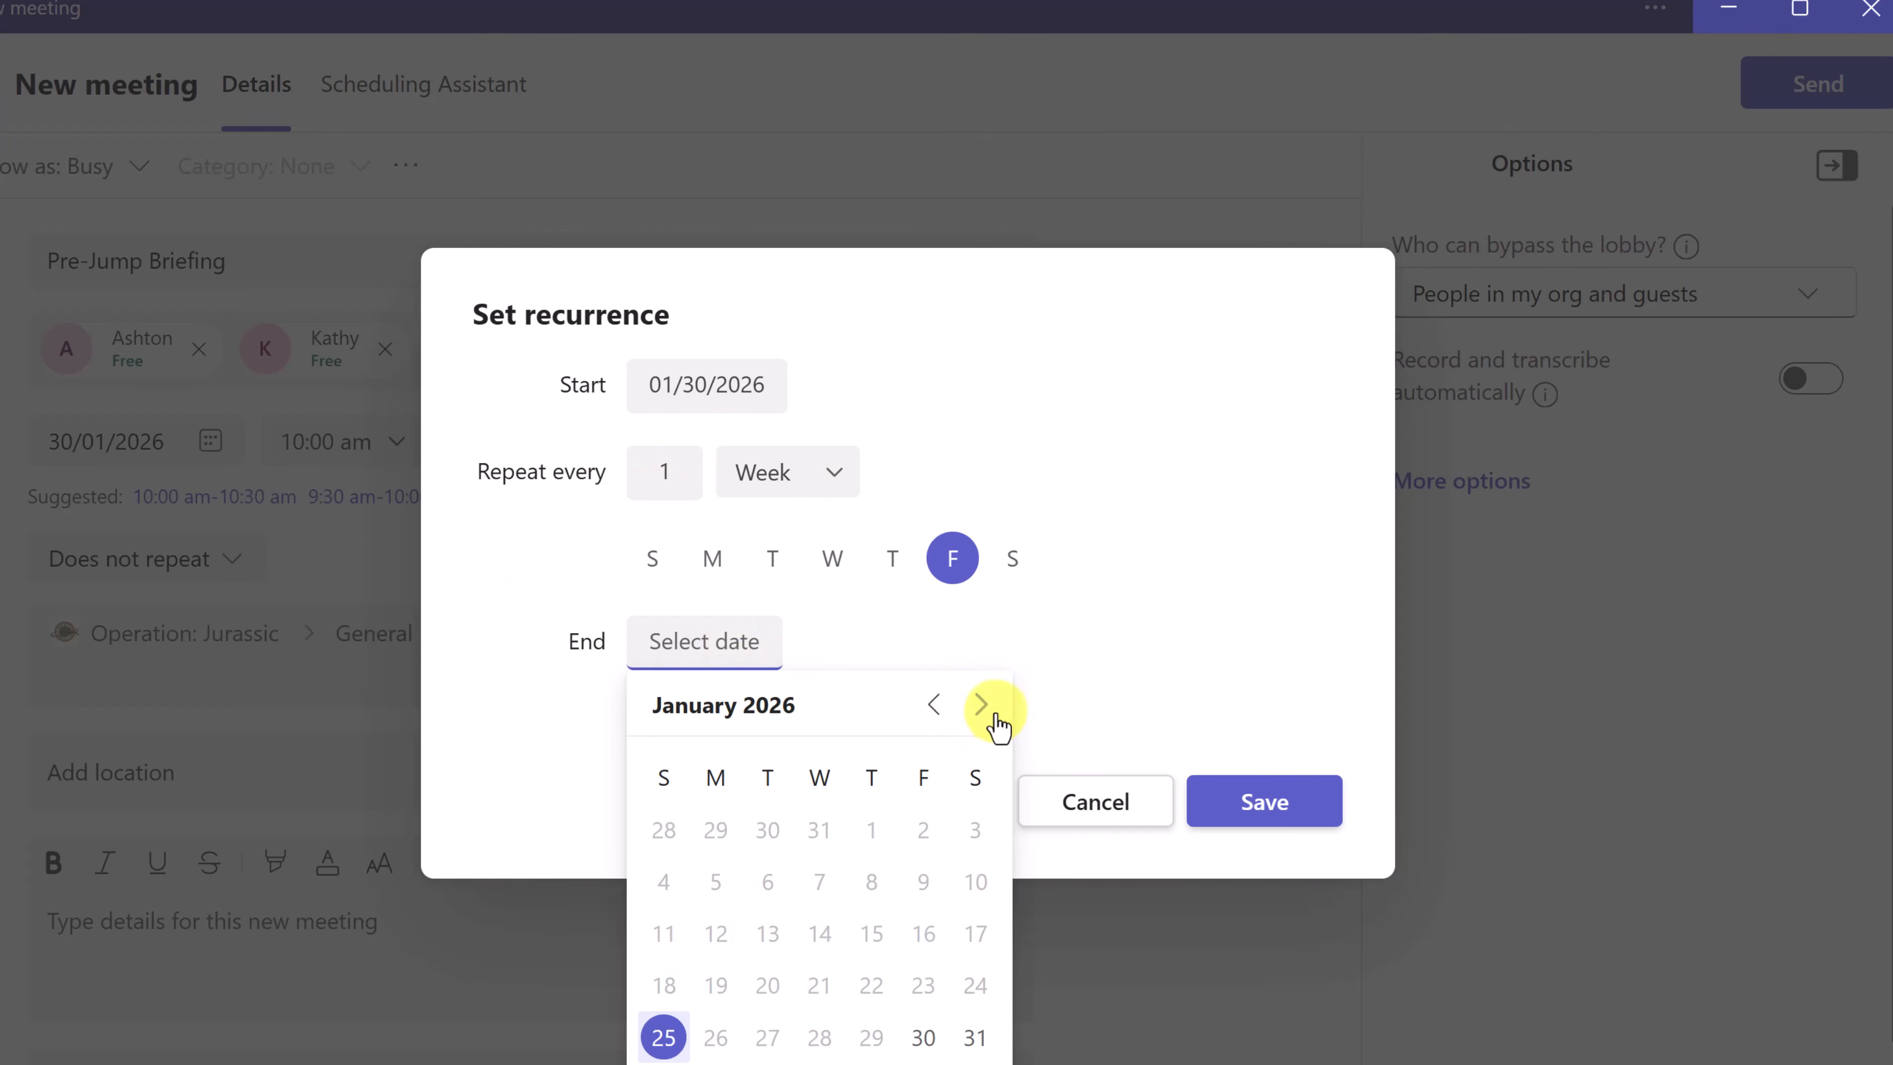
pyautogui.click(983, 705)
pyautogui.click(983, 706)
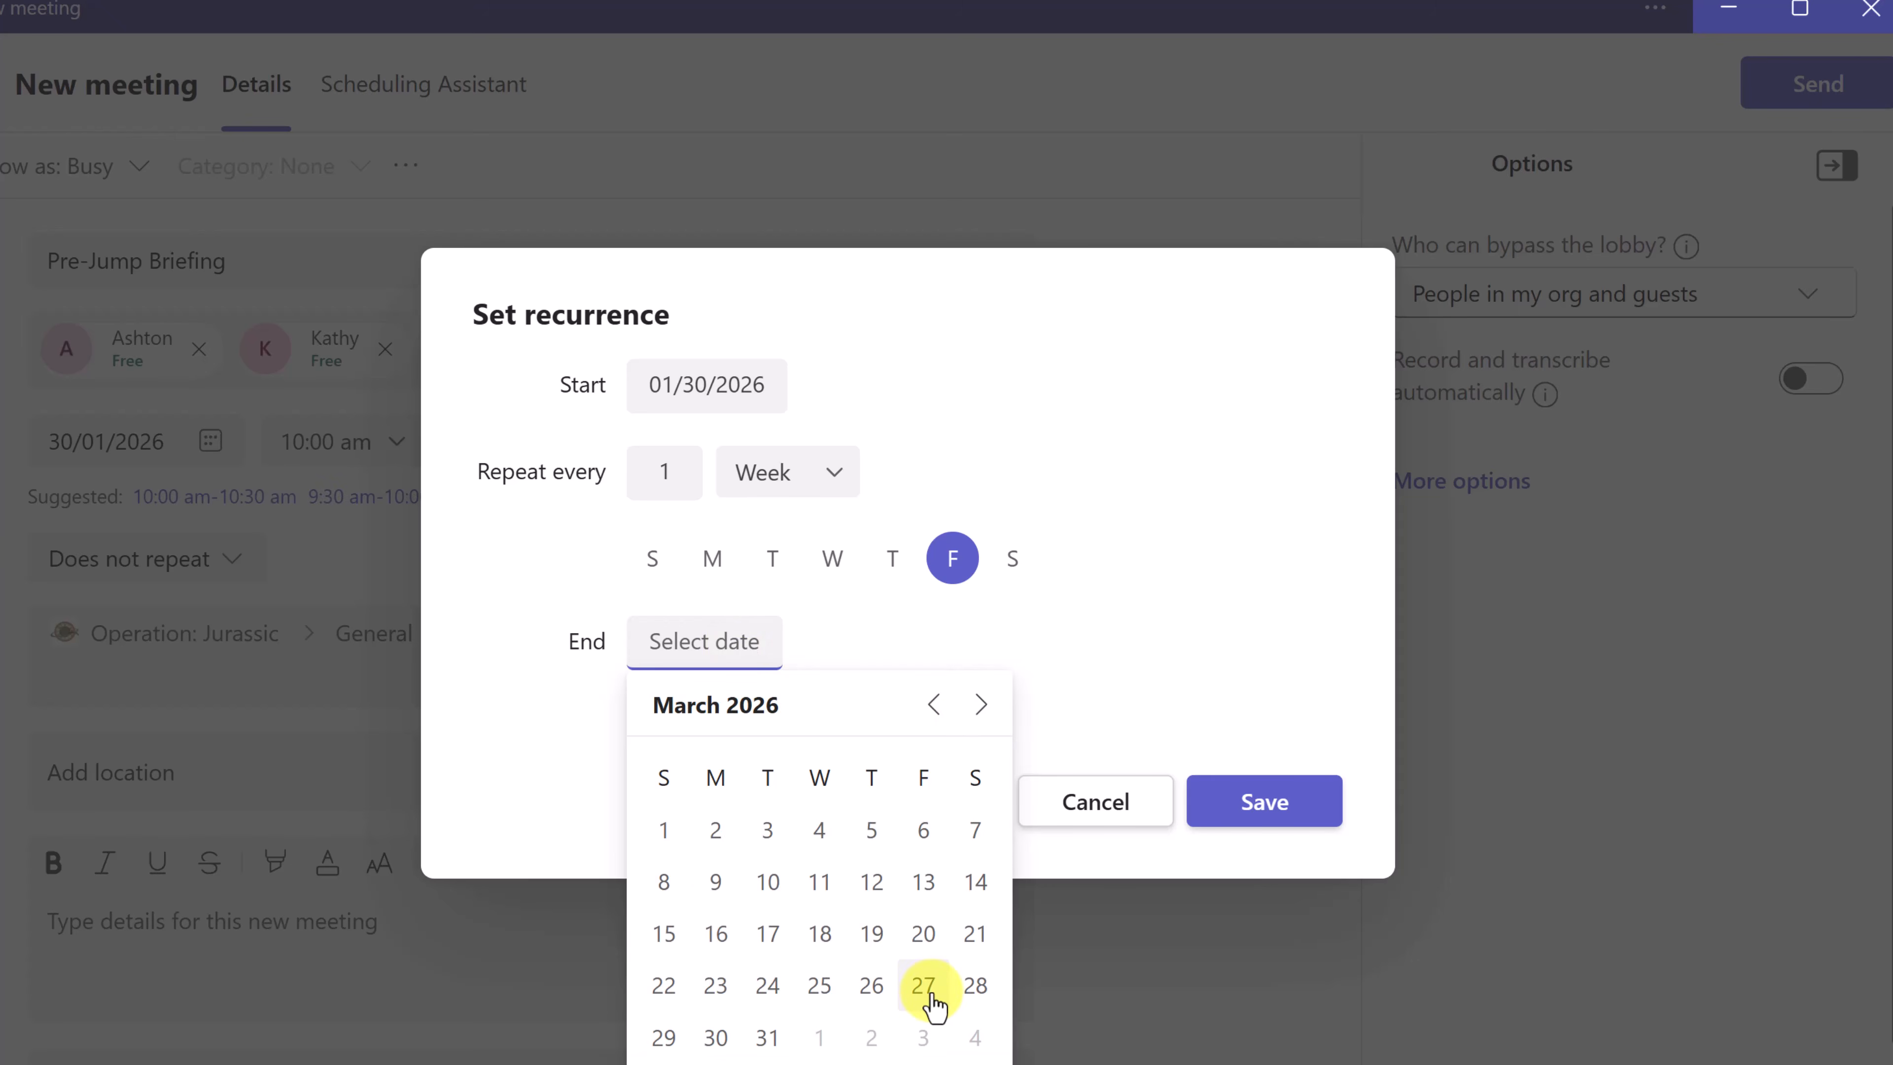
pyautogui.click(925, 986)
pyautogui.click(1267, 801)
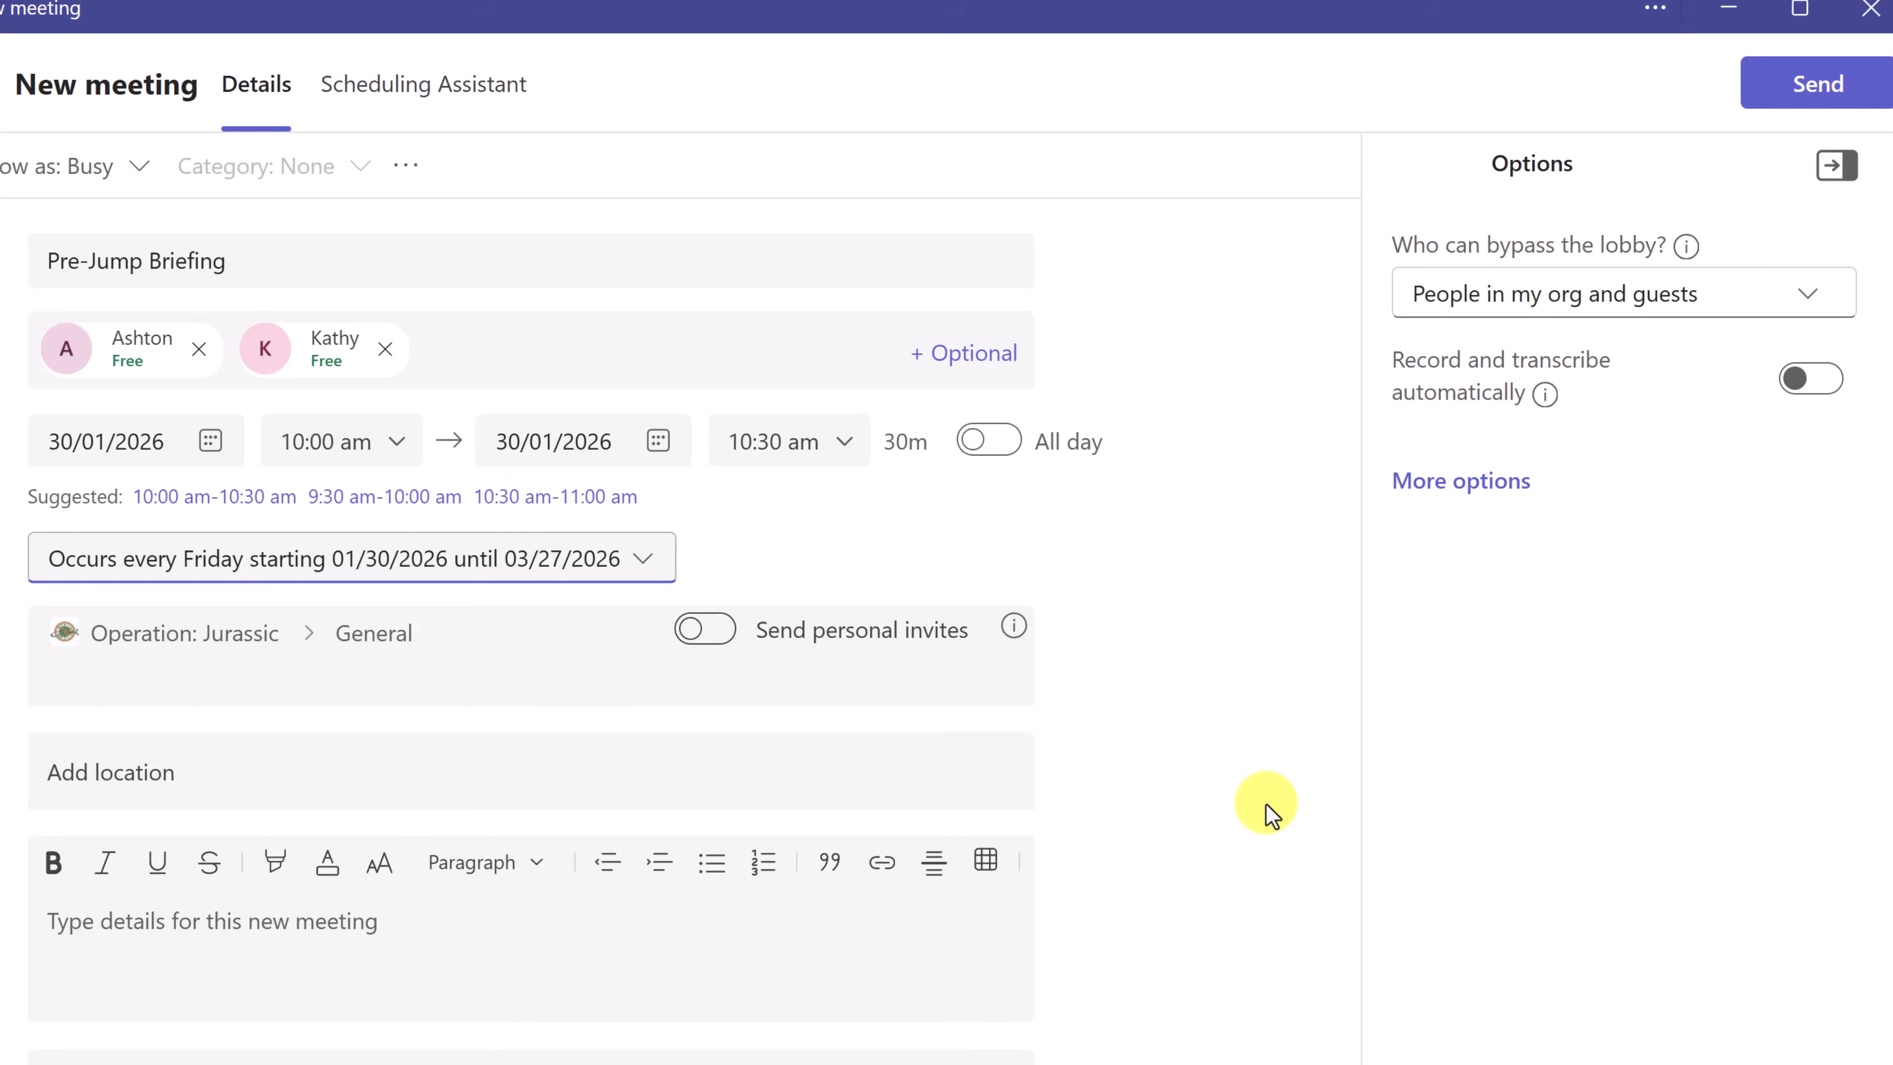
# - Turn on personal invites for the members of the Operation: Jurassic General channel
pyautogui.scroll(-2, 1102, 642)
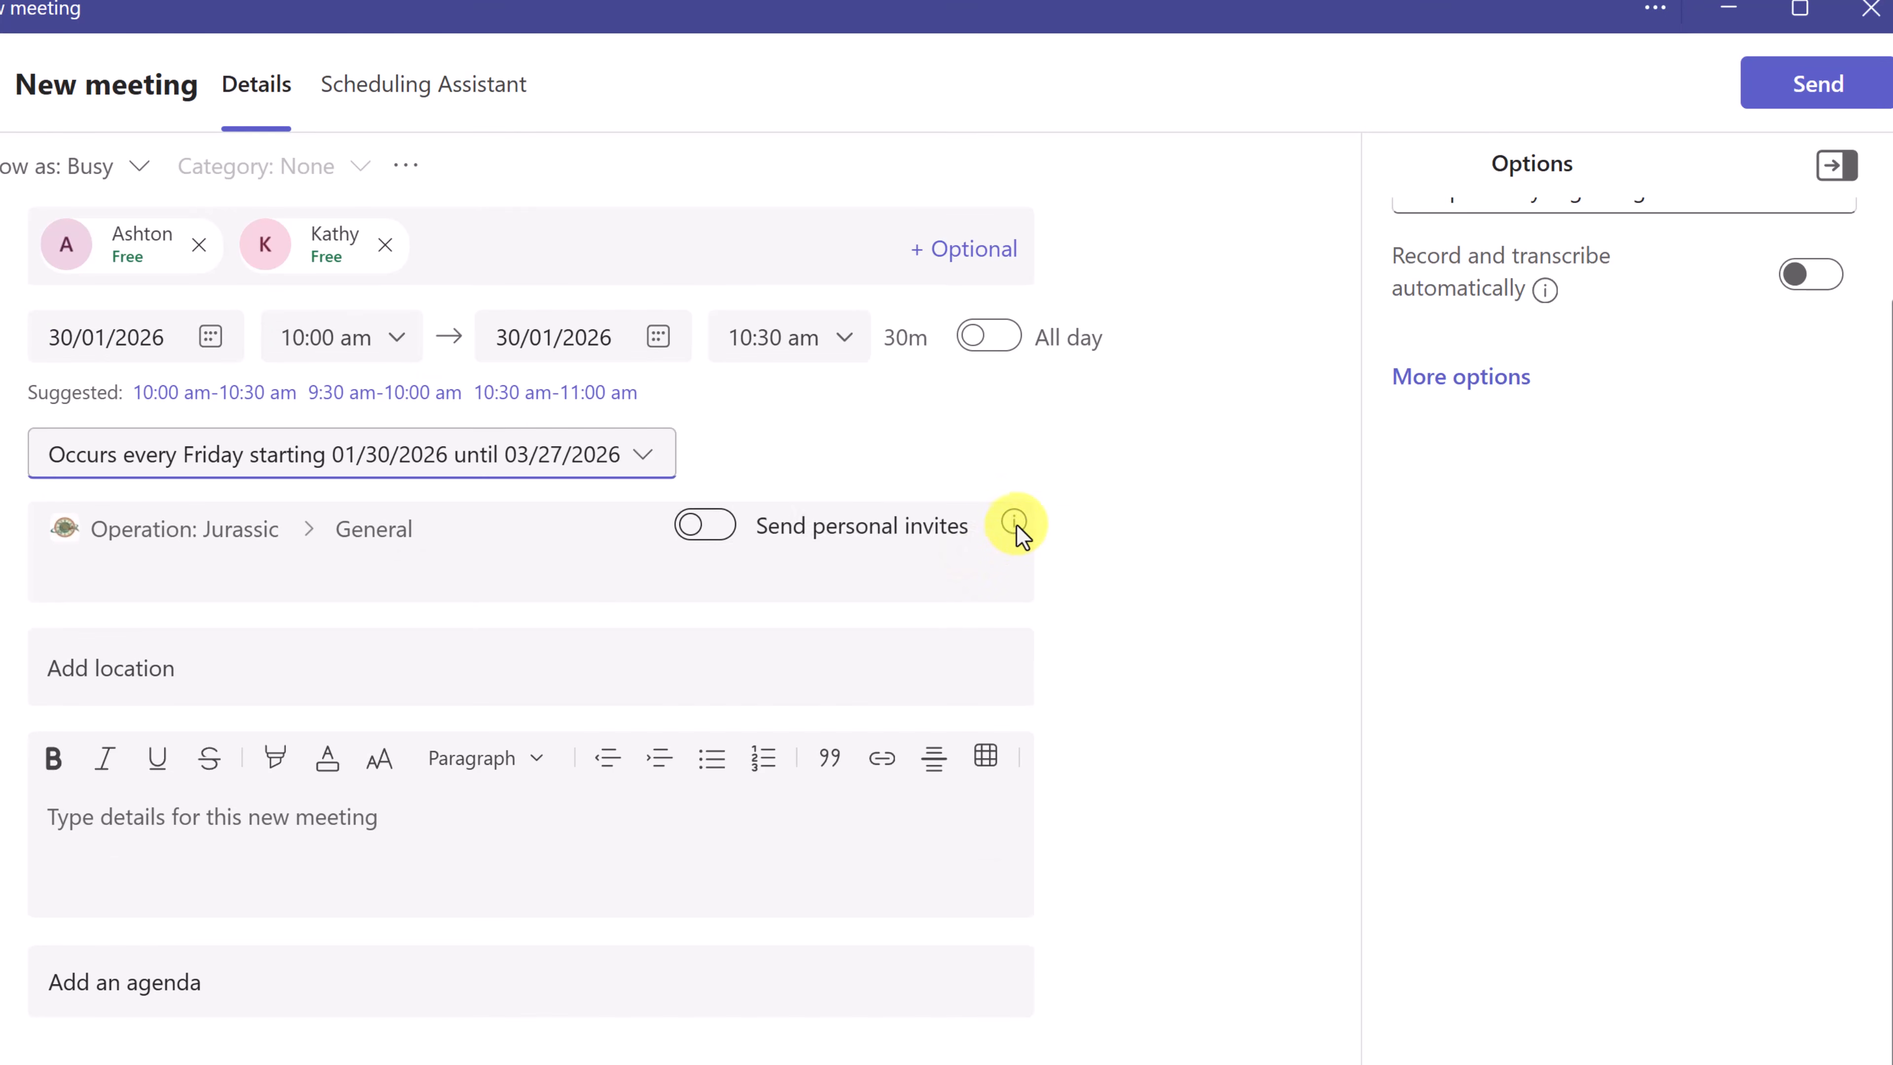
pyautogui.moveTo(1016, 524)
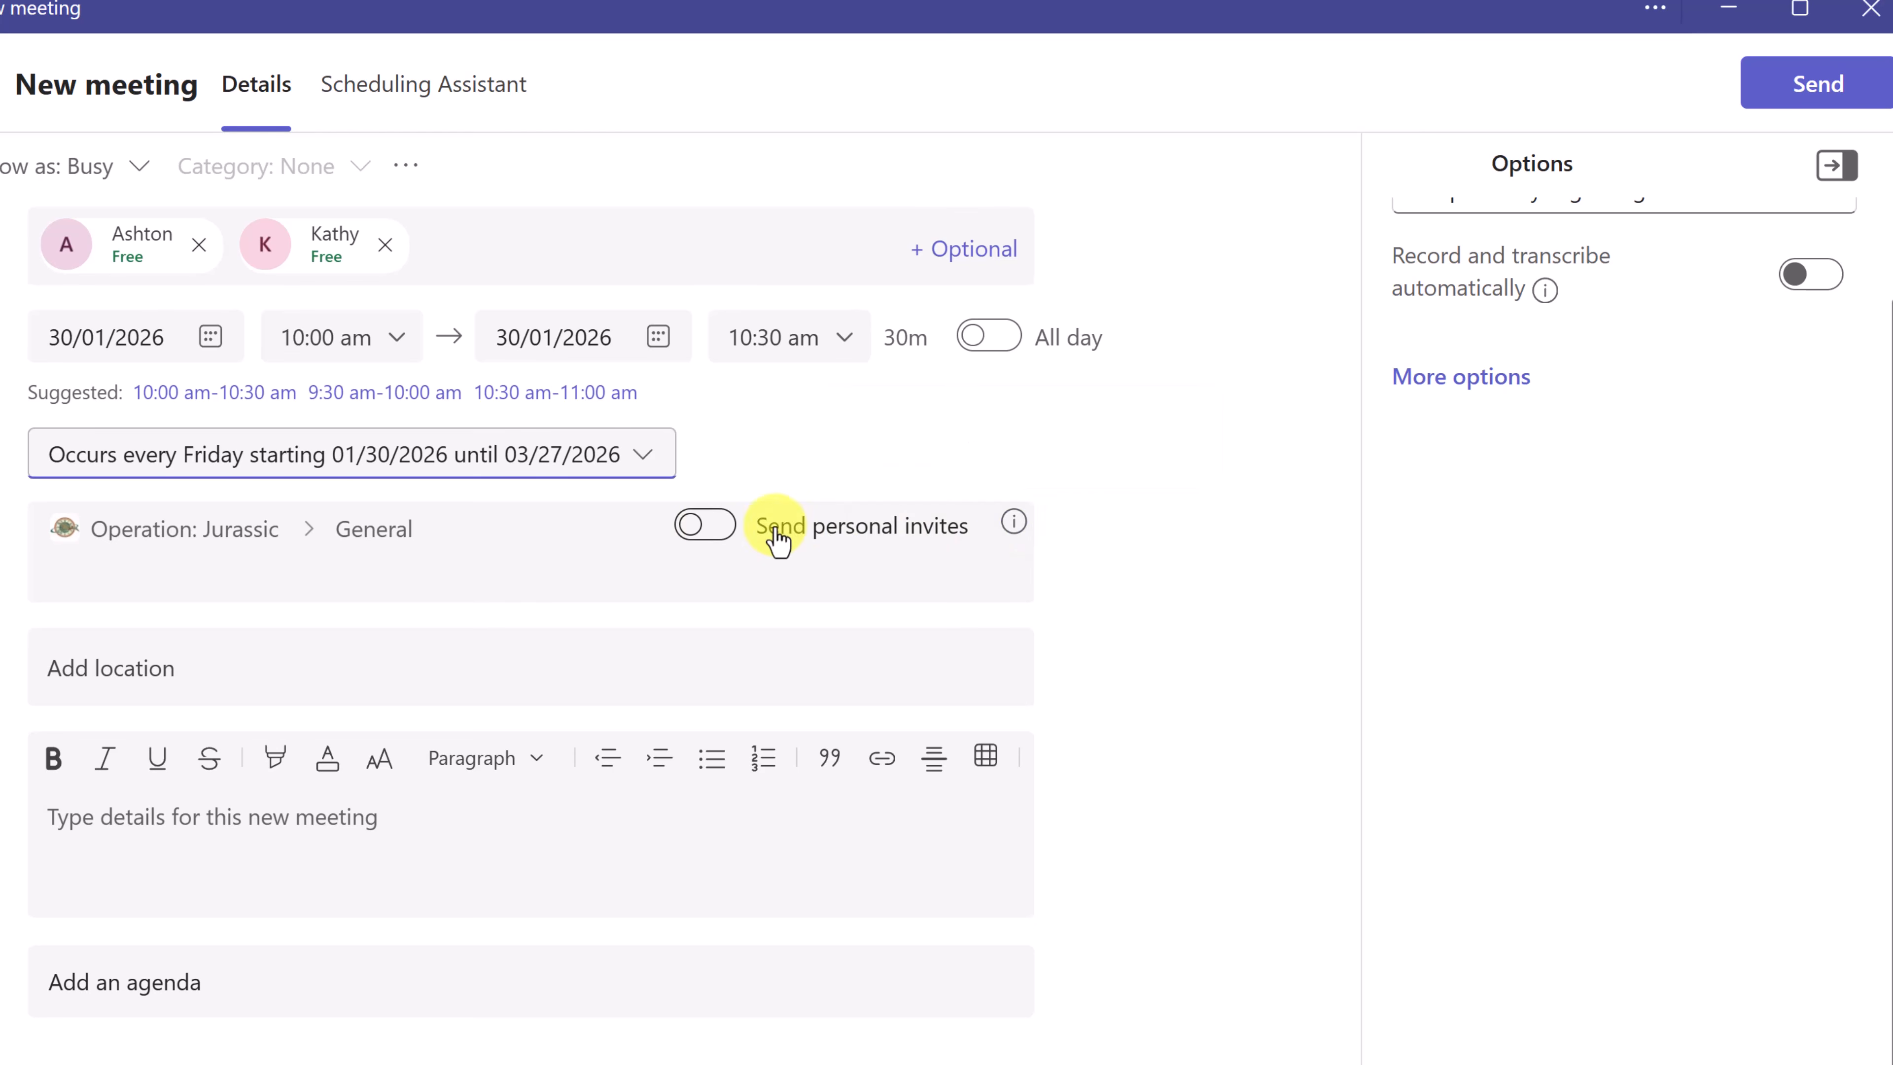
pyautogui.click(714, 531)
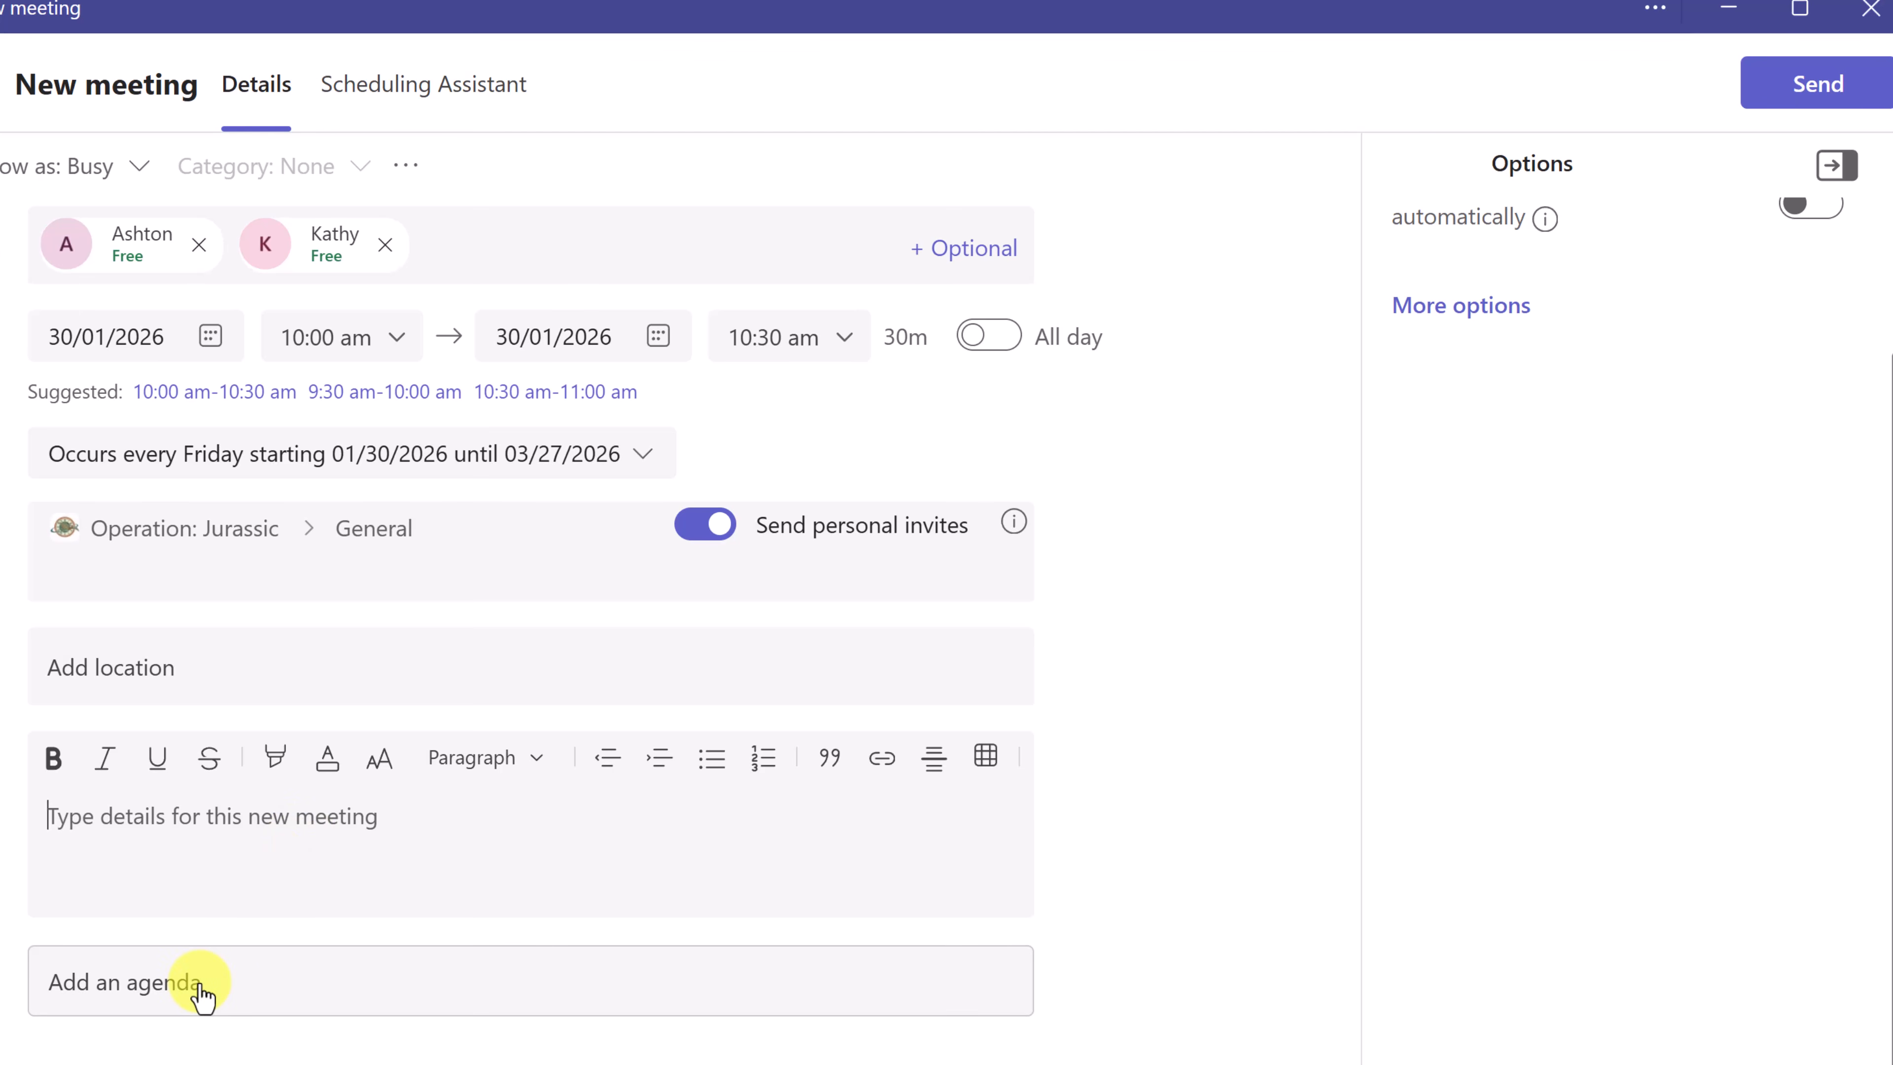
# - Check the attendees' availability in the Scheduling Assistant and send the meeting invitation
pyautogui.scroll(3, 223, 559)
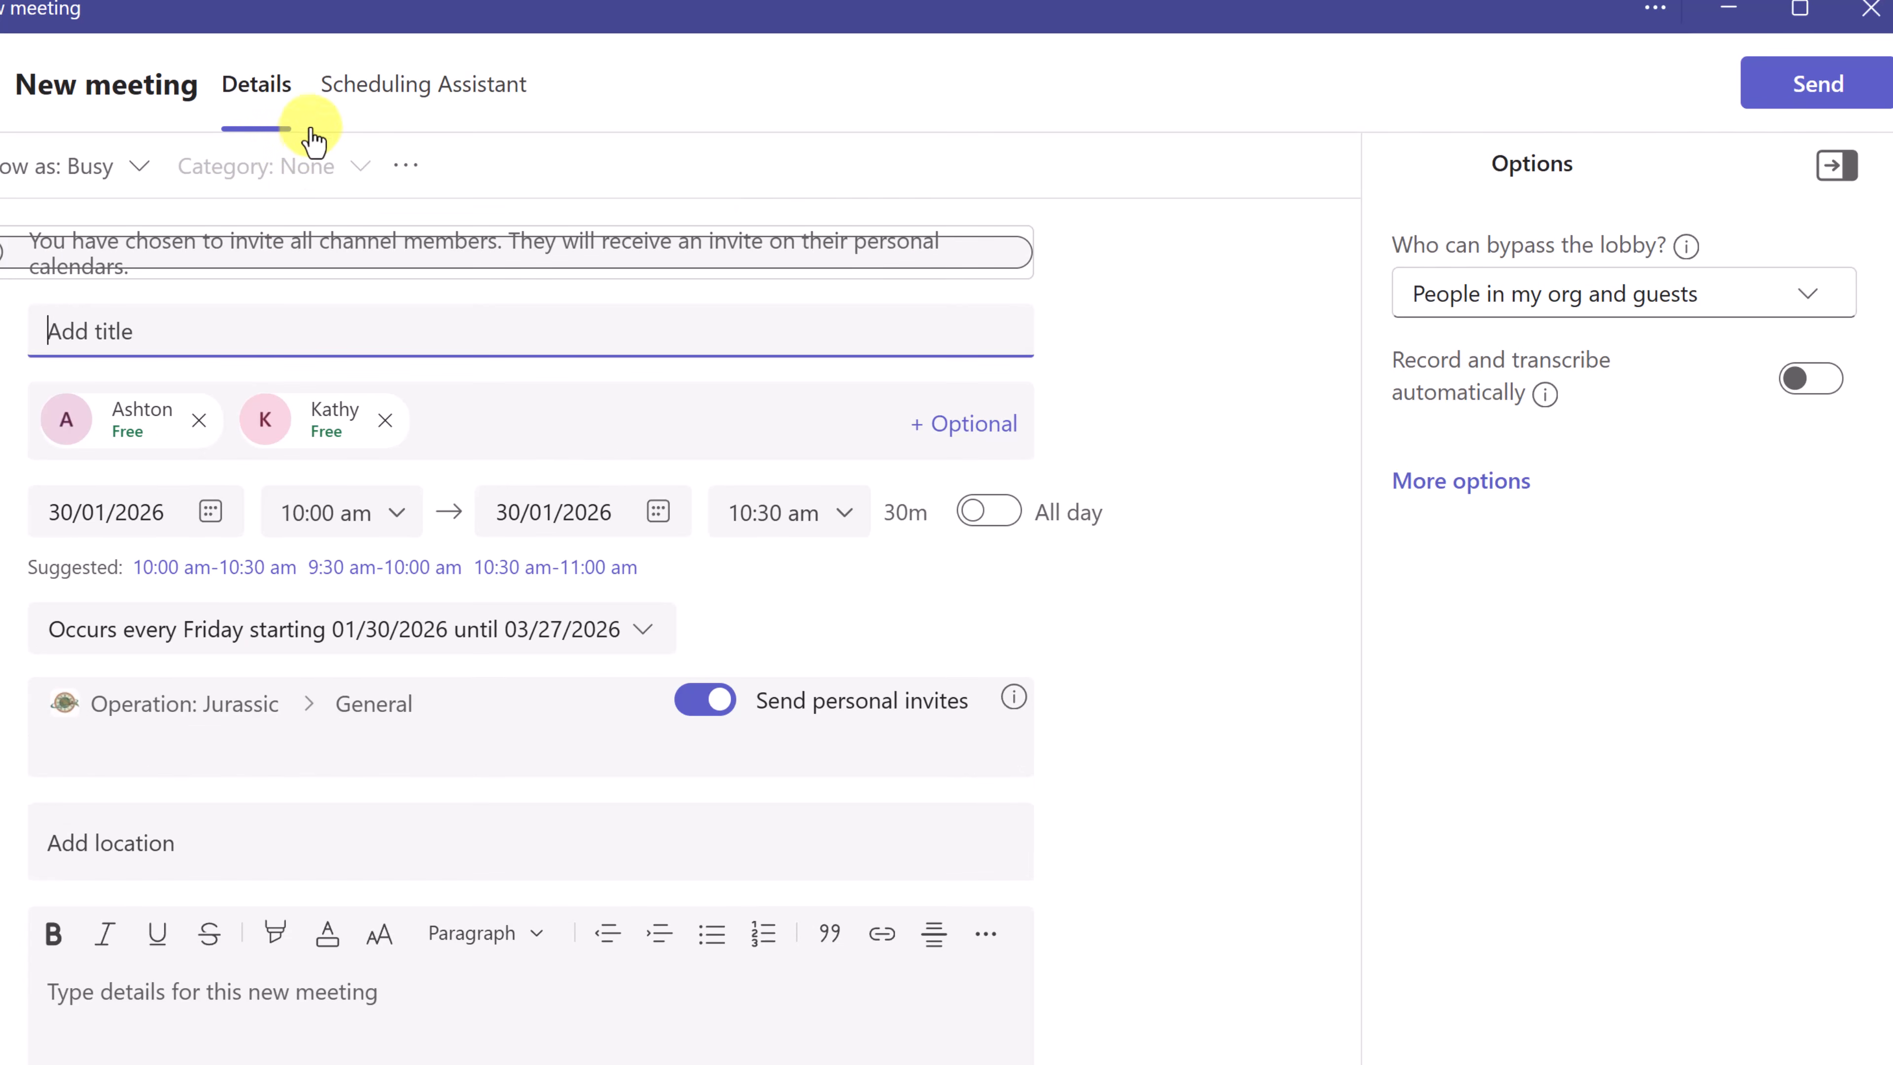
pyautogui.click(413, 104)
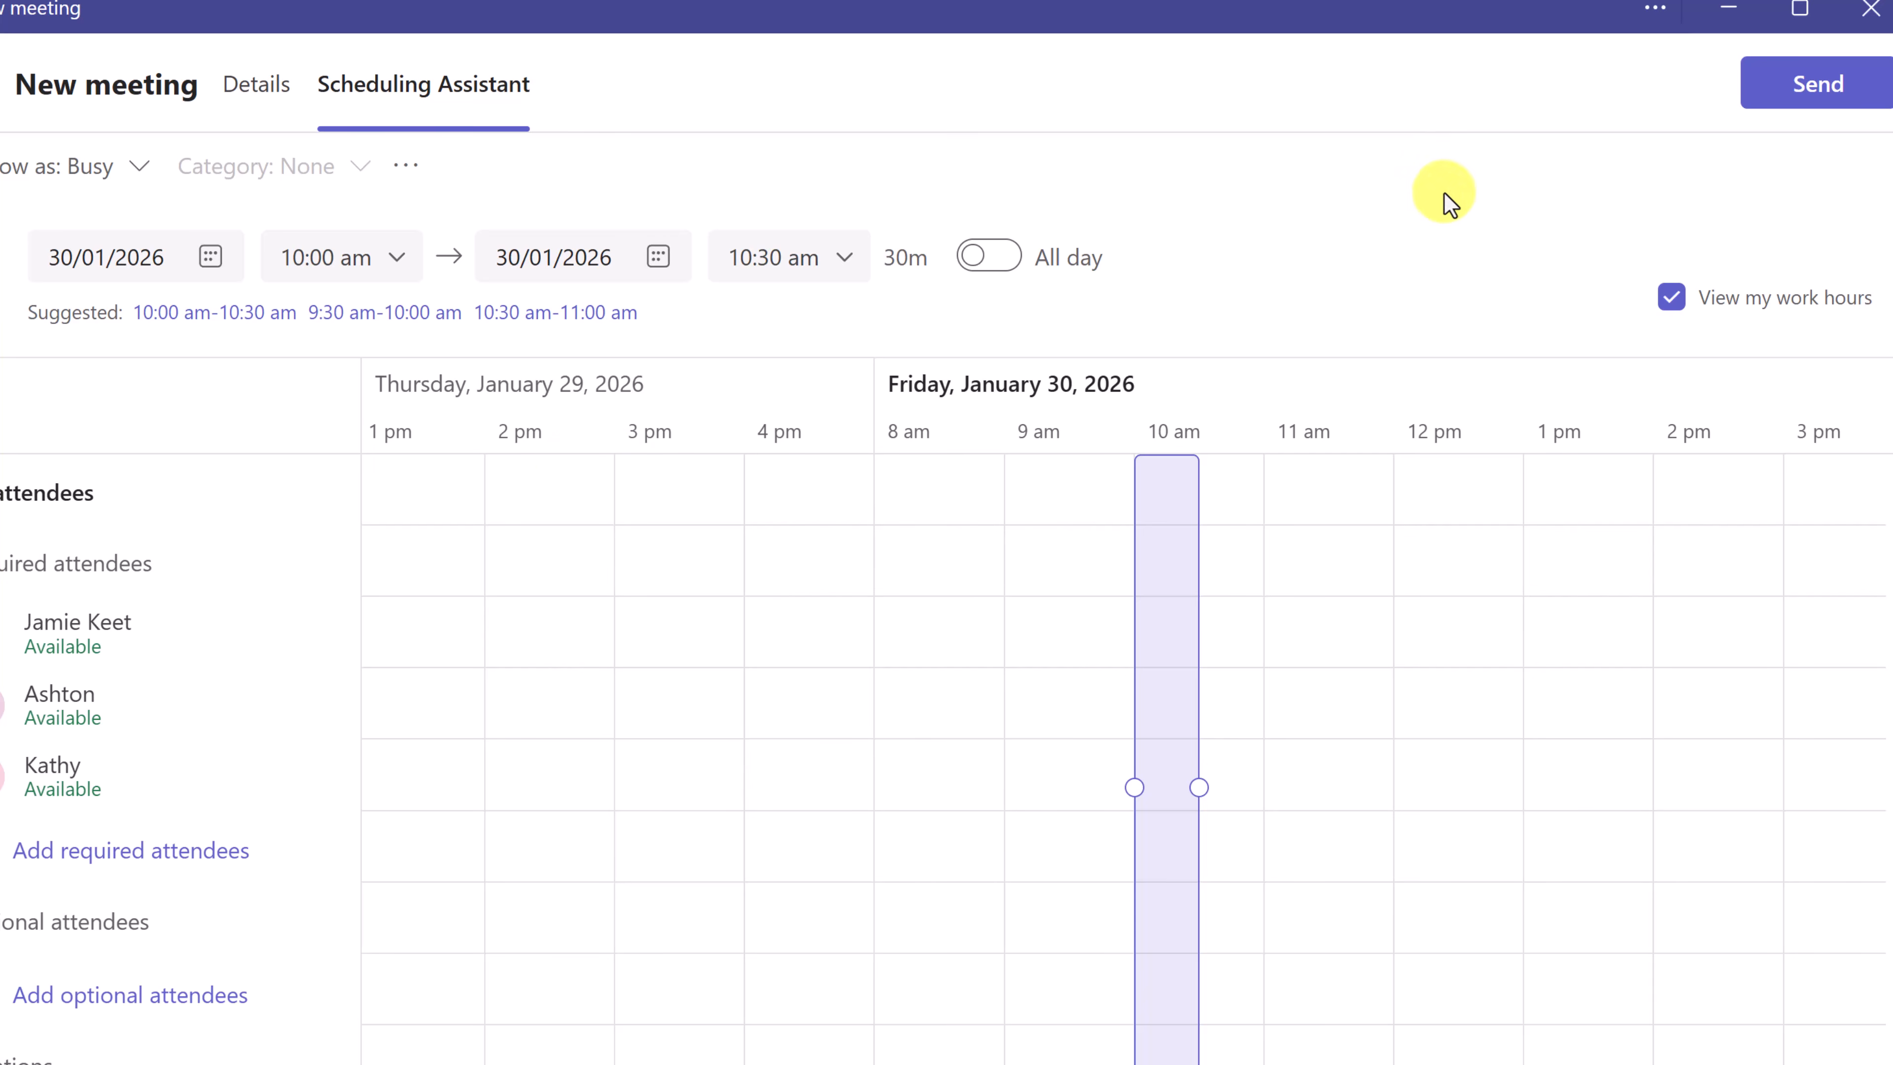
pyautogui.click(1775, 85)
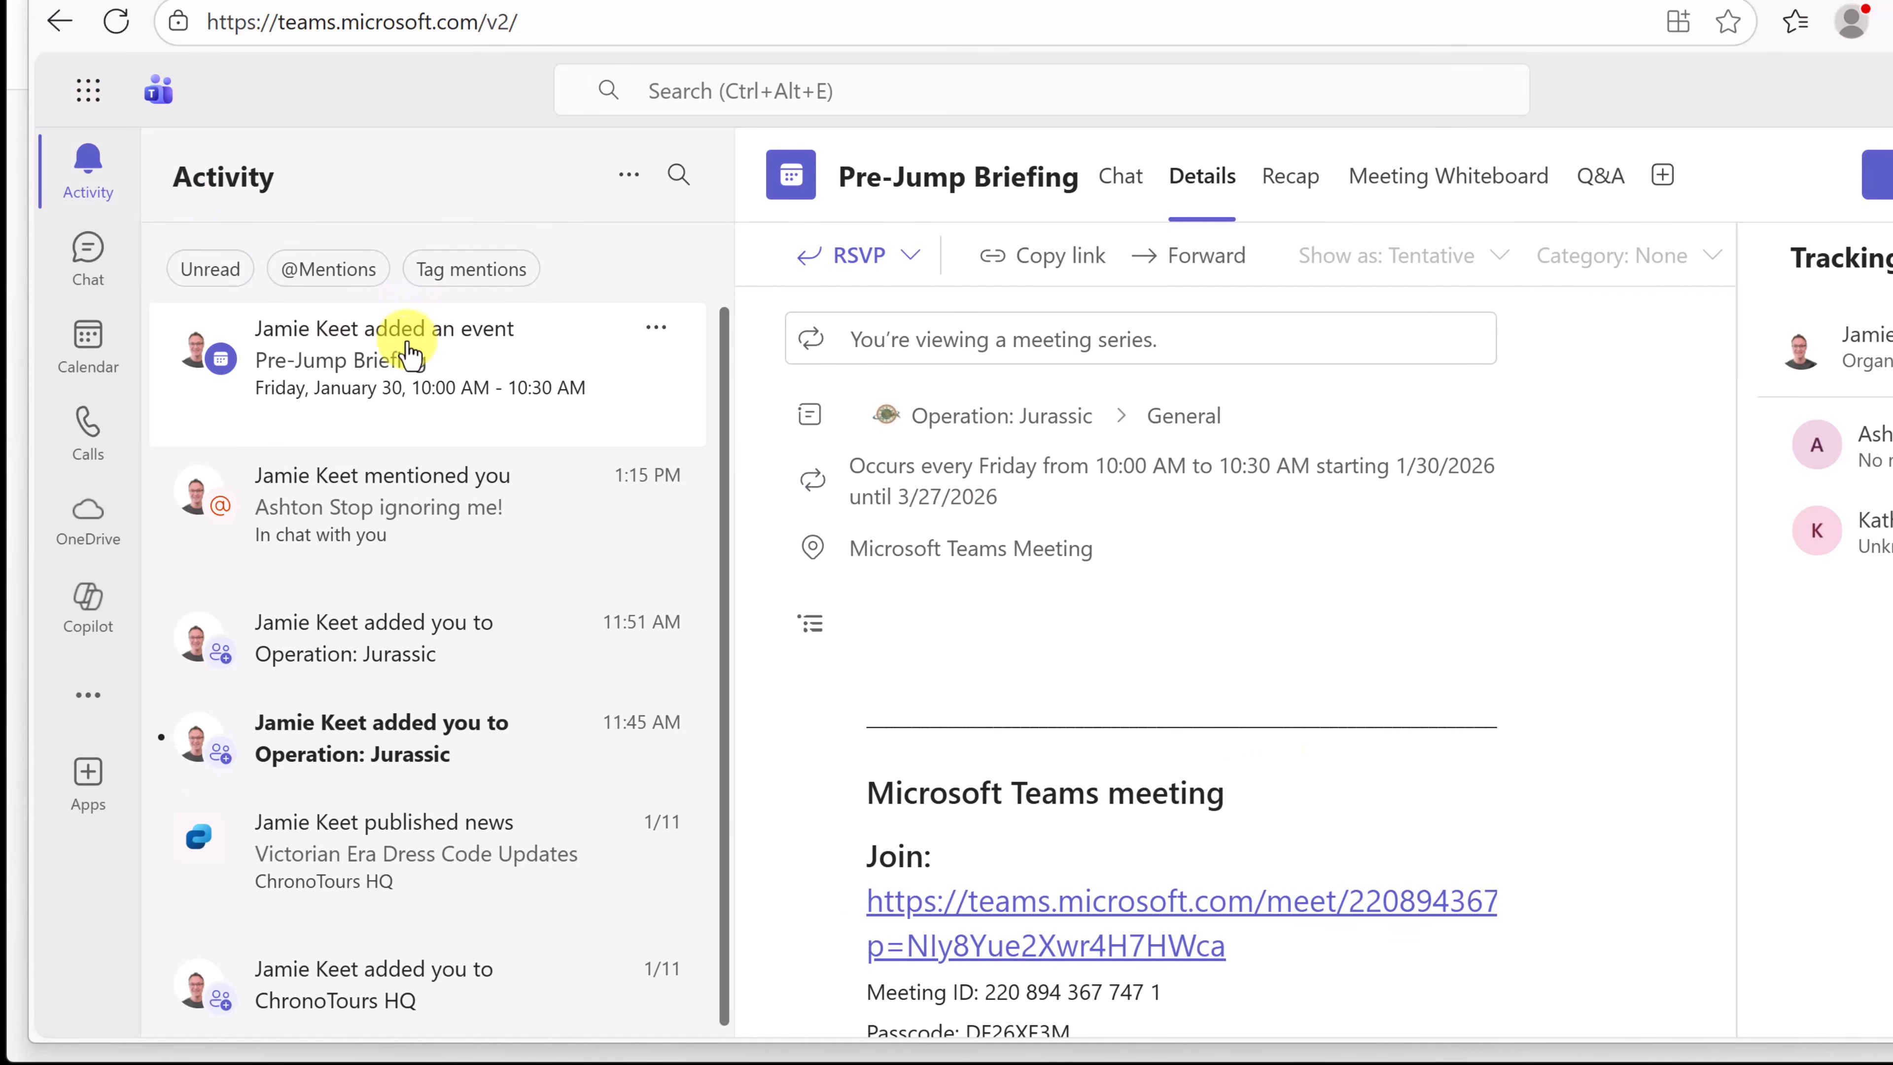
# - Review the Pre-Jump Briefing invitation as an attendee and accept the series with the organizer notified
pyautogui.scroll(-4, 982, 541)
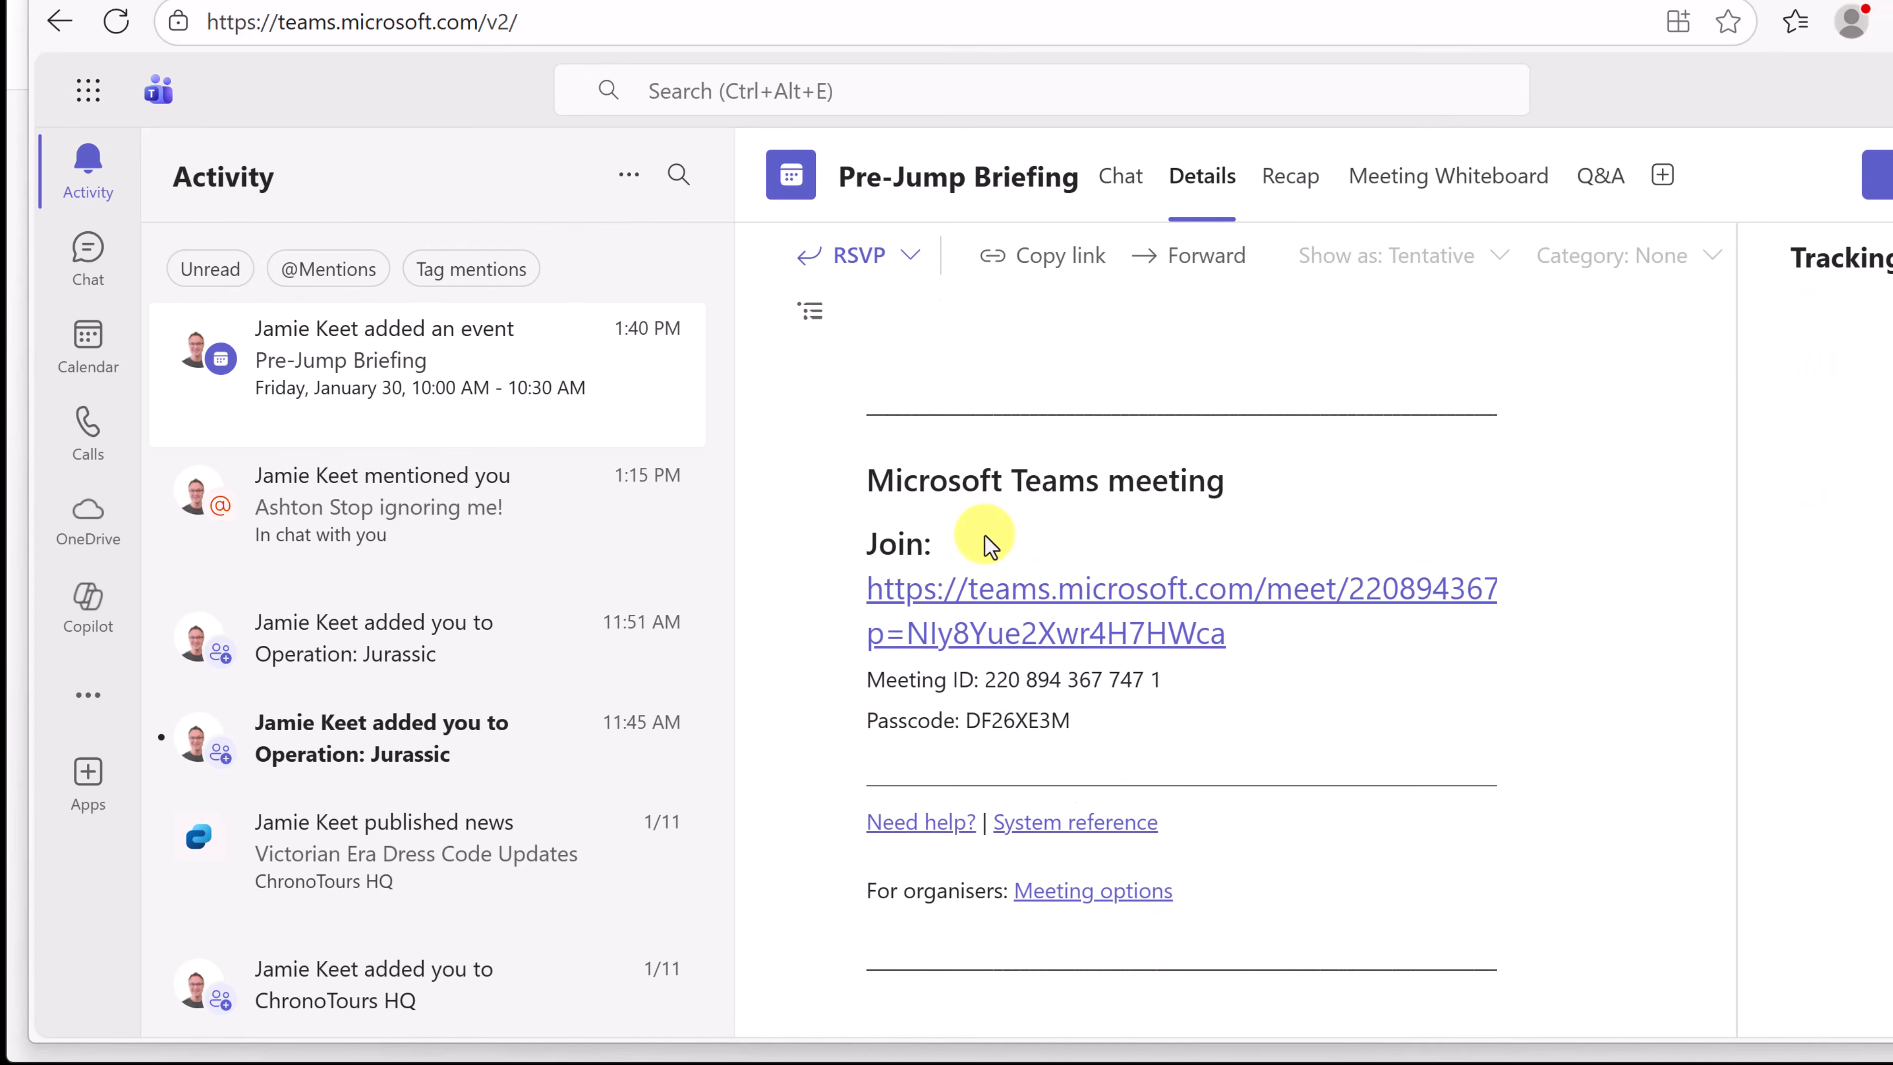
pyautogui.scroll(4, 990, 547)
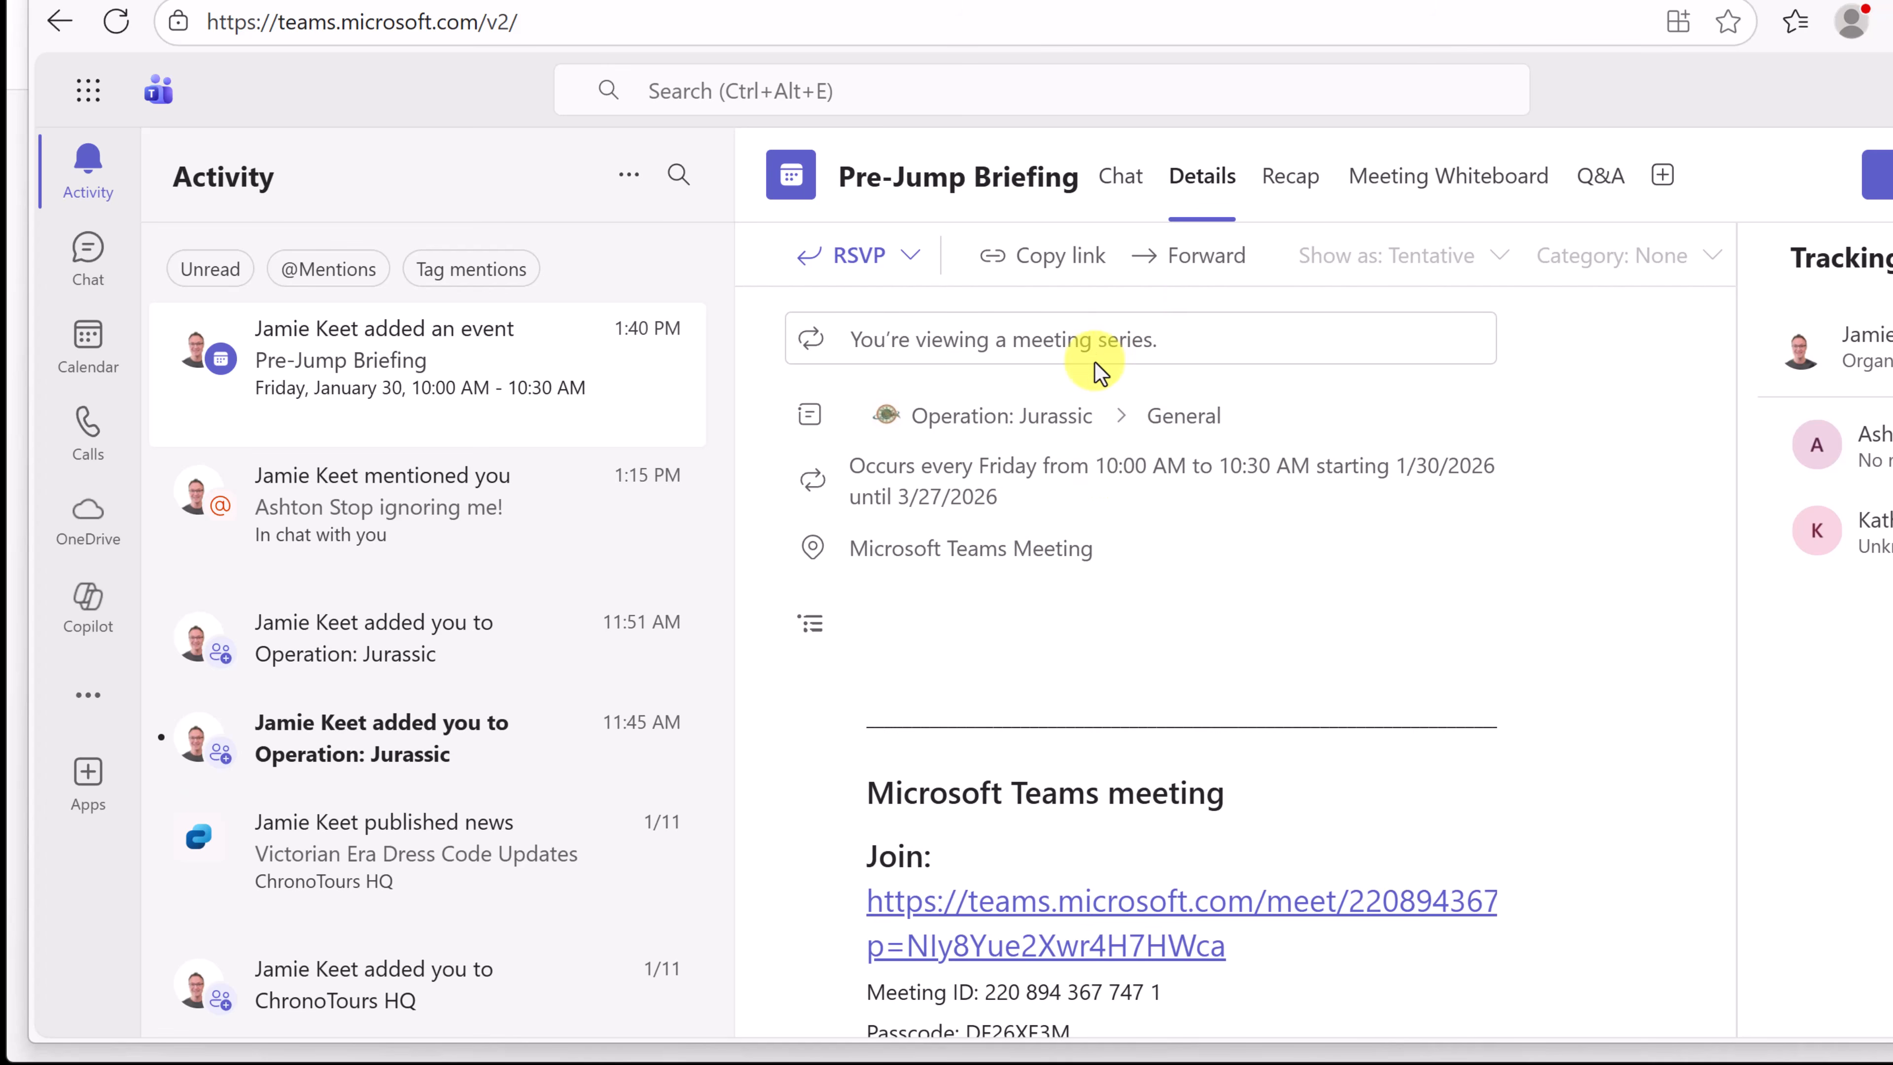
pyautogui.click(911, 270)
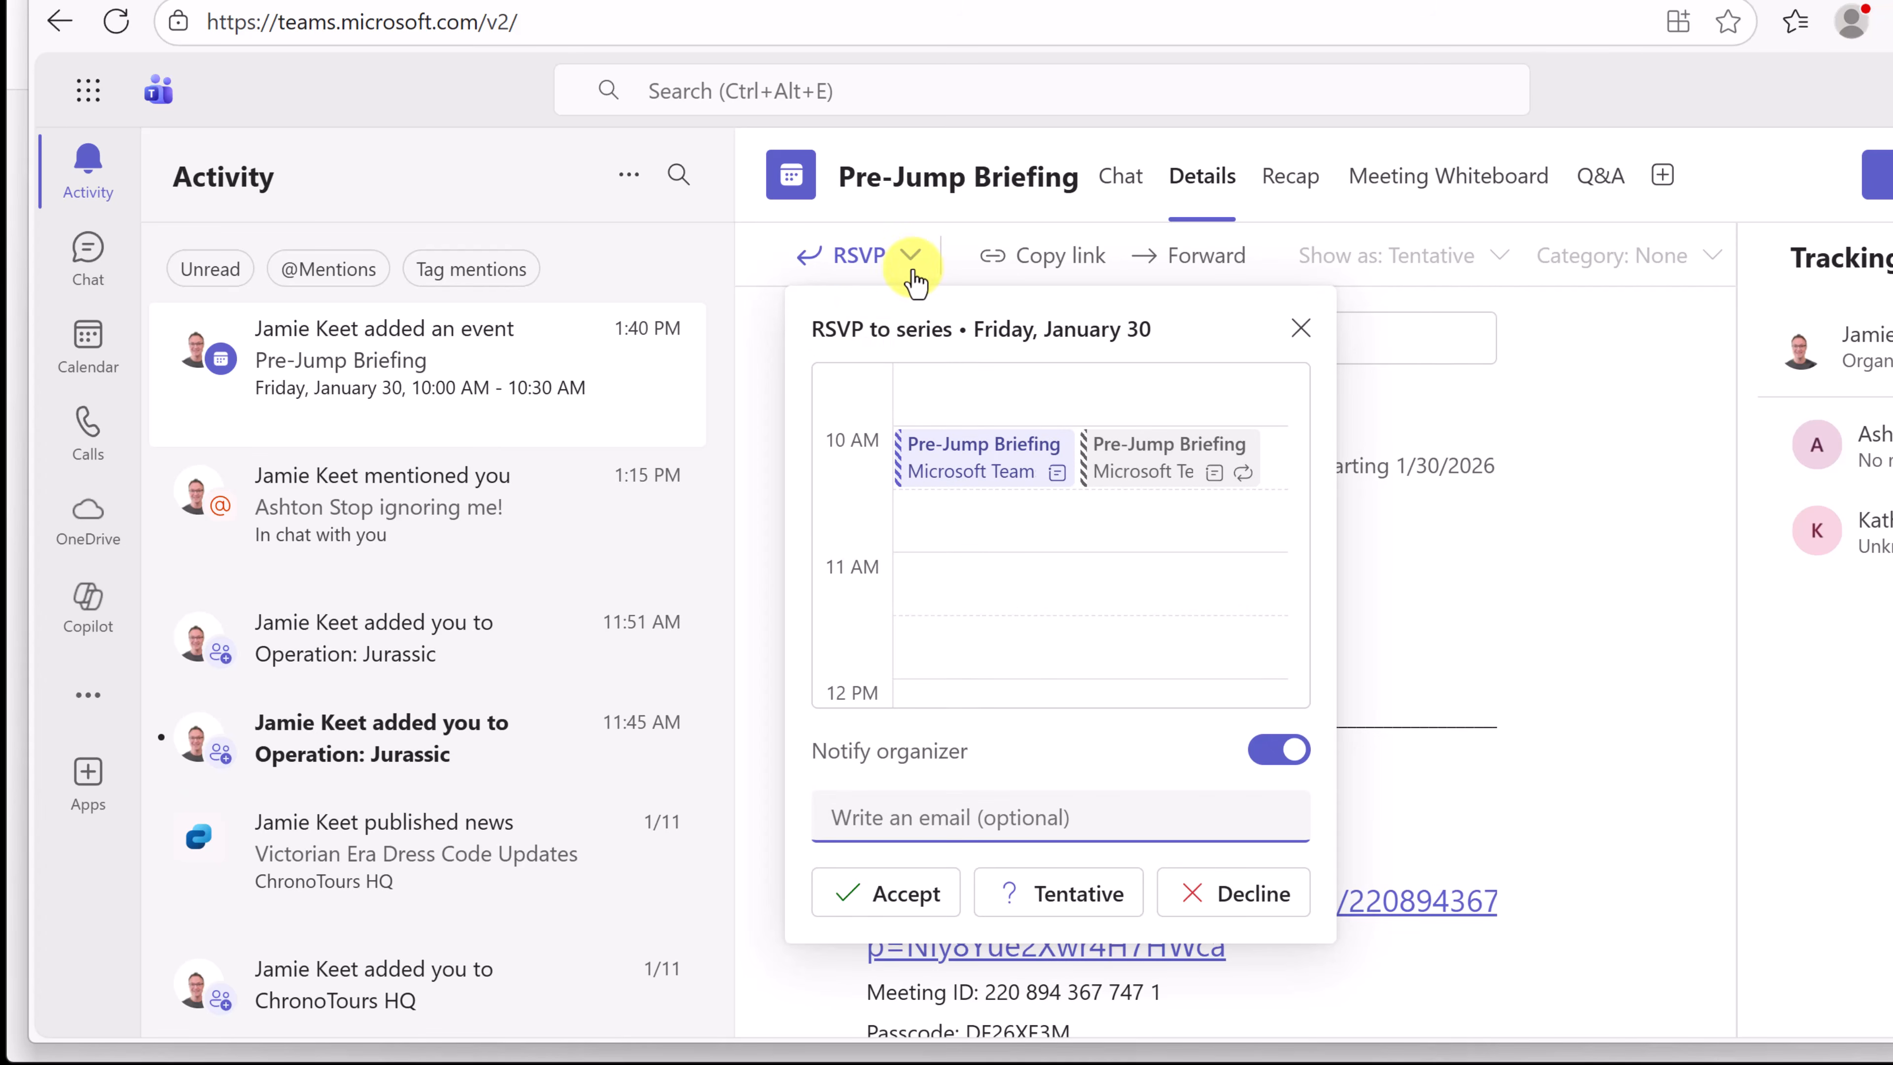
pyautogui.click(1068, 895)
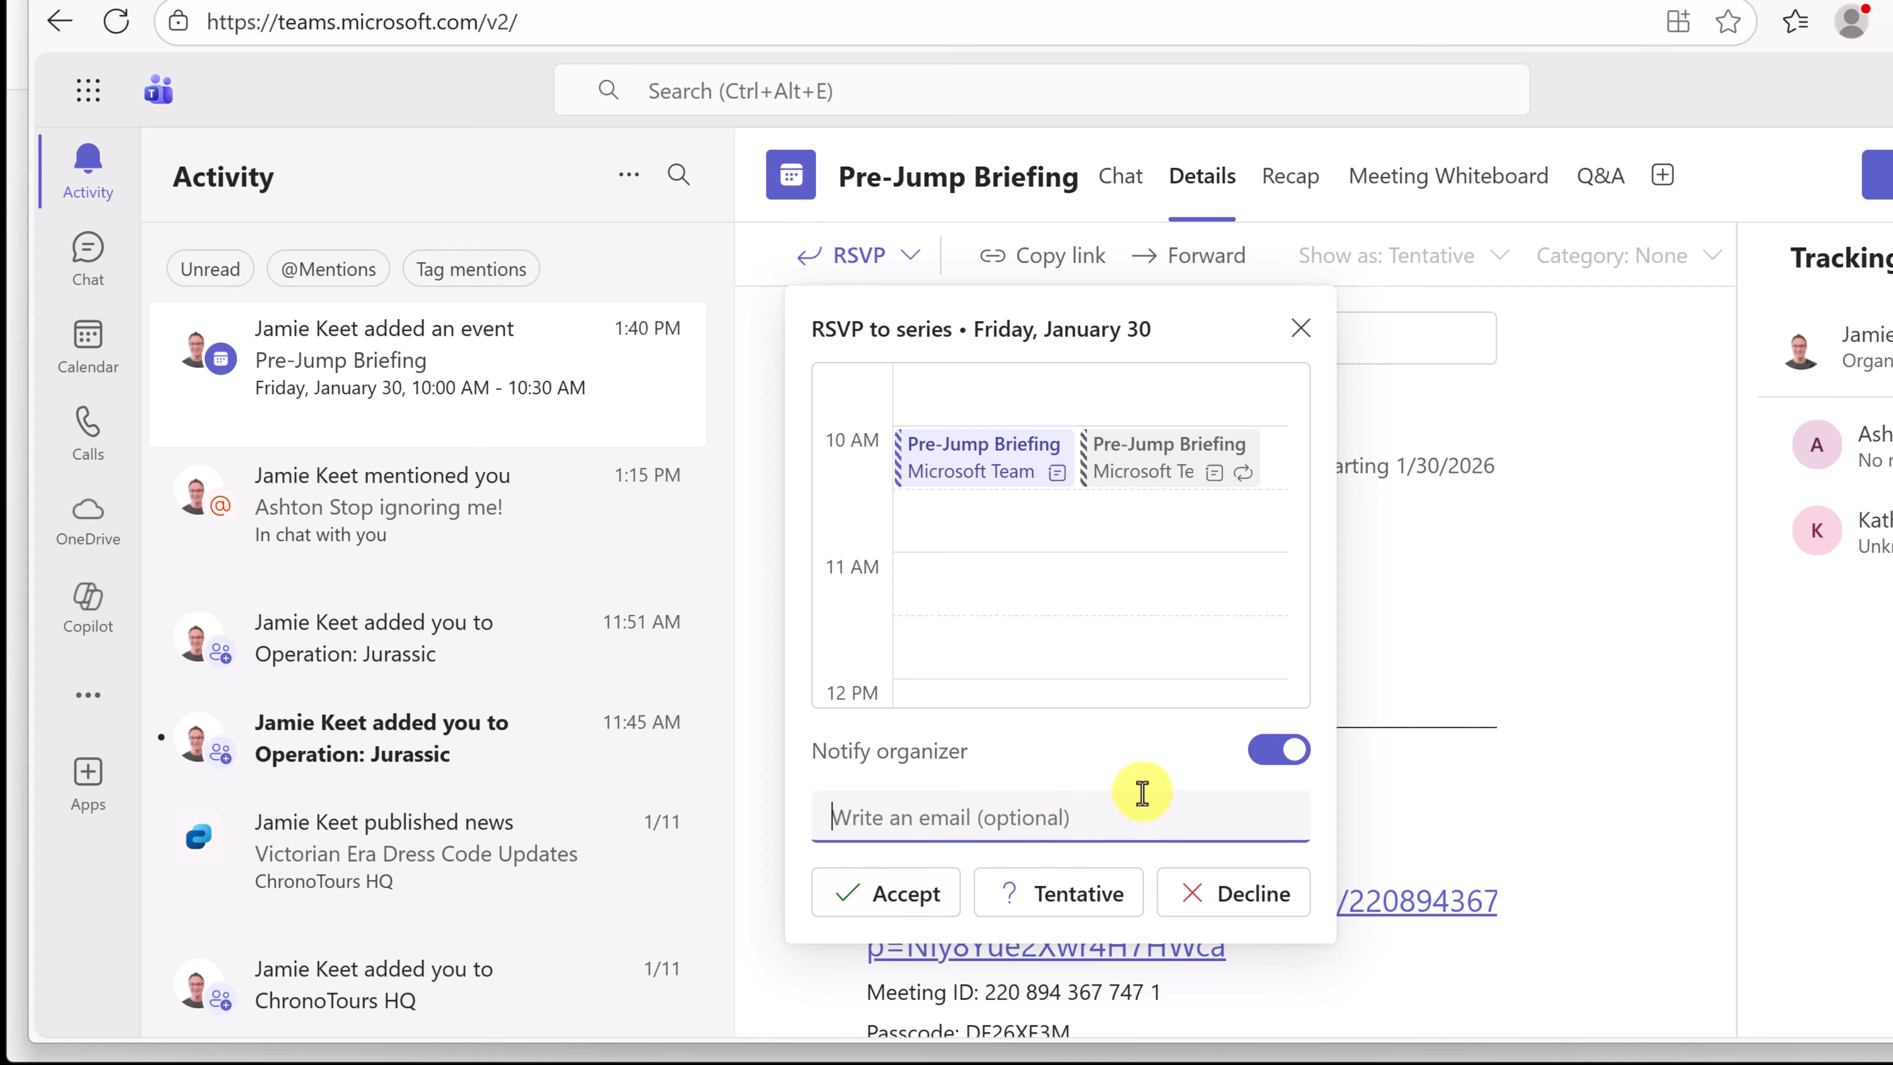
pyautogui.click(894, 894)
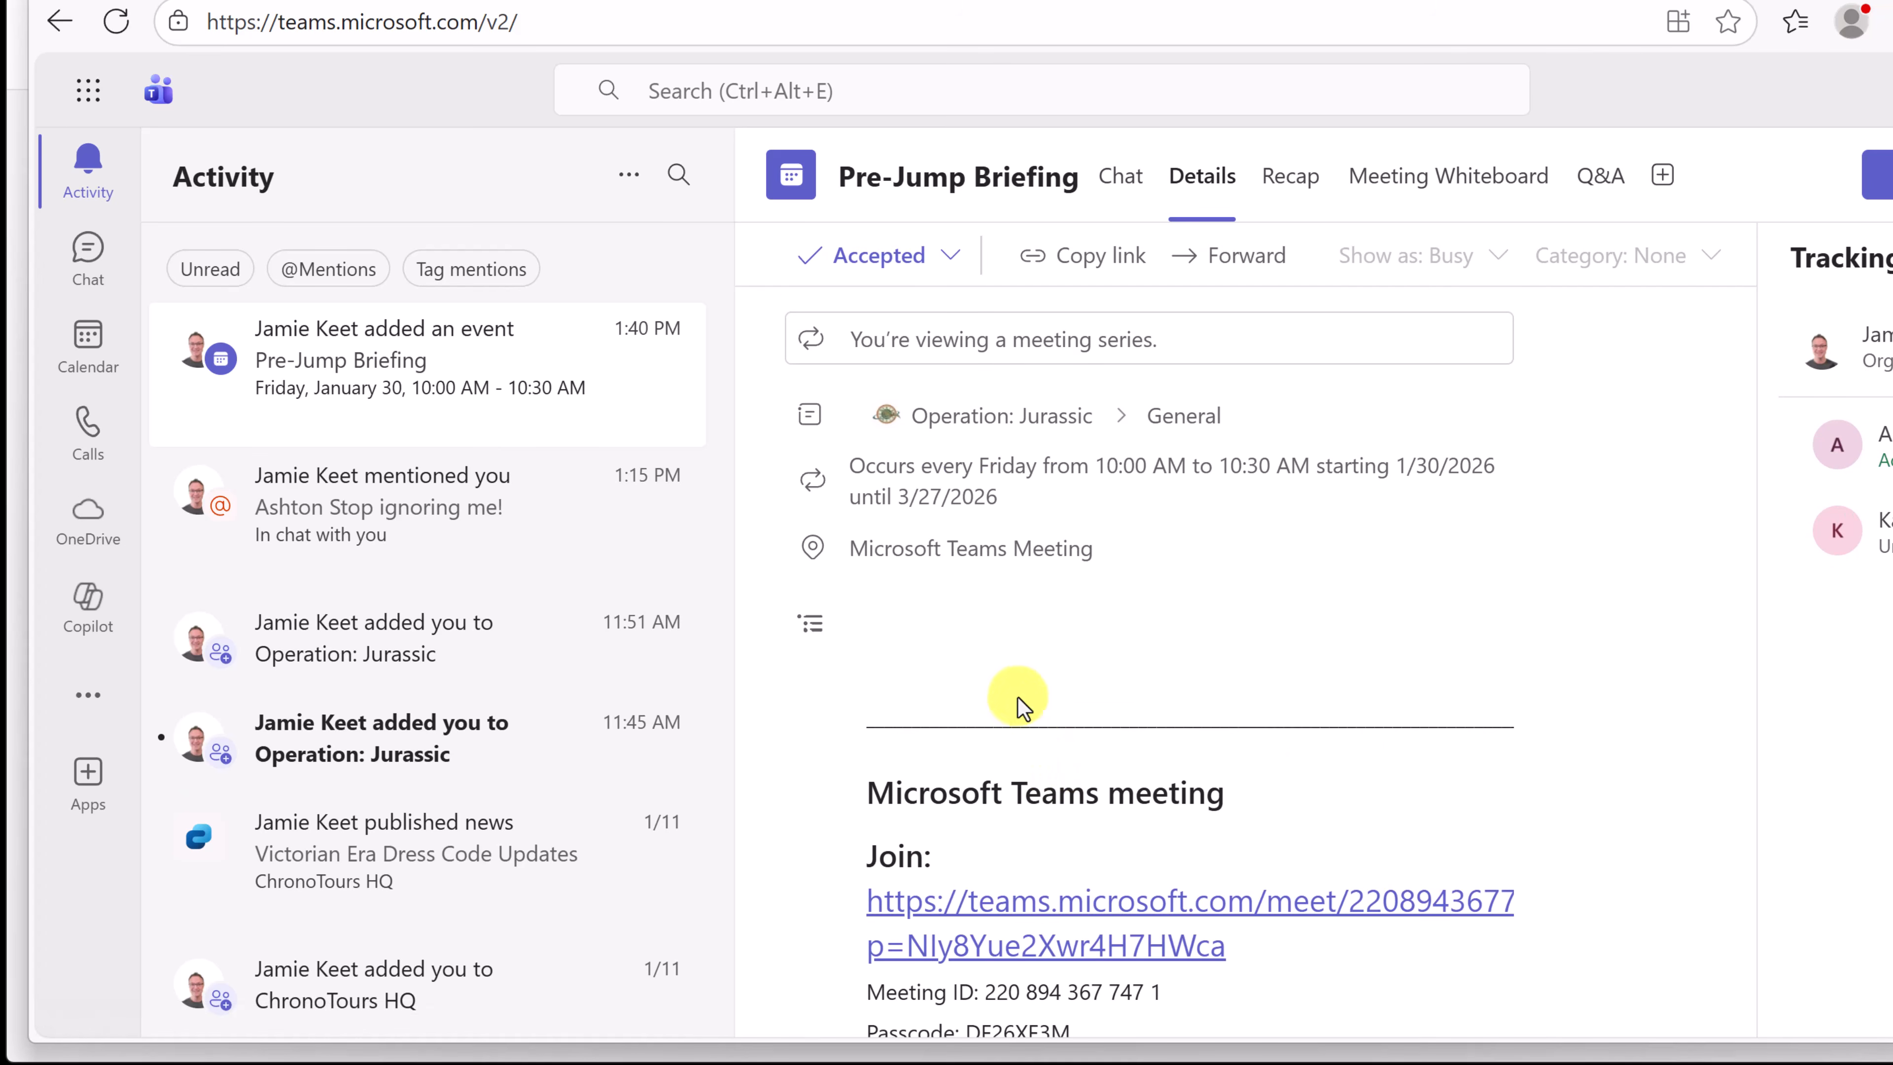
# - View the attendee's calendar, open the Pre-Jump Briefing on Friday, January 30, and accept it
pyautogui.click(90, 344)
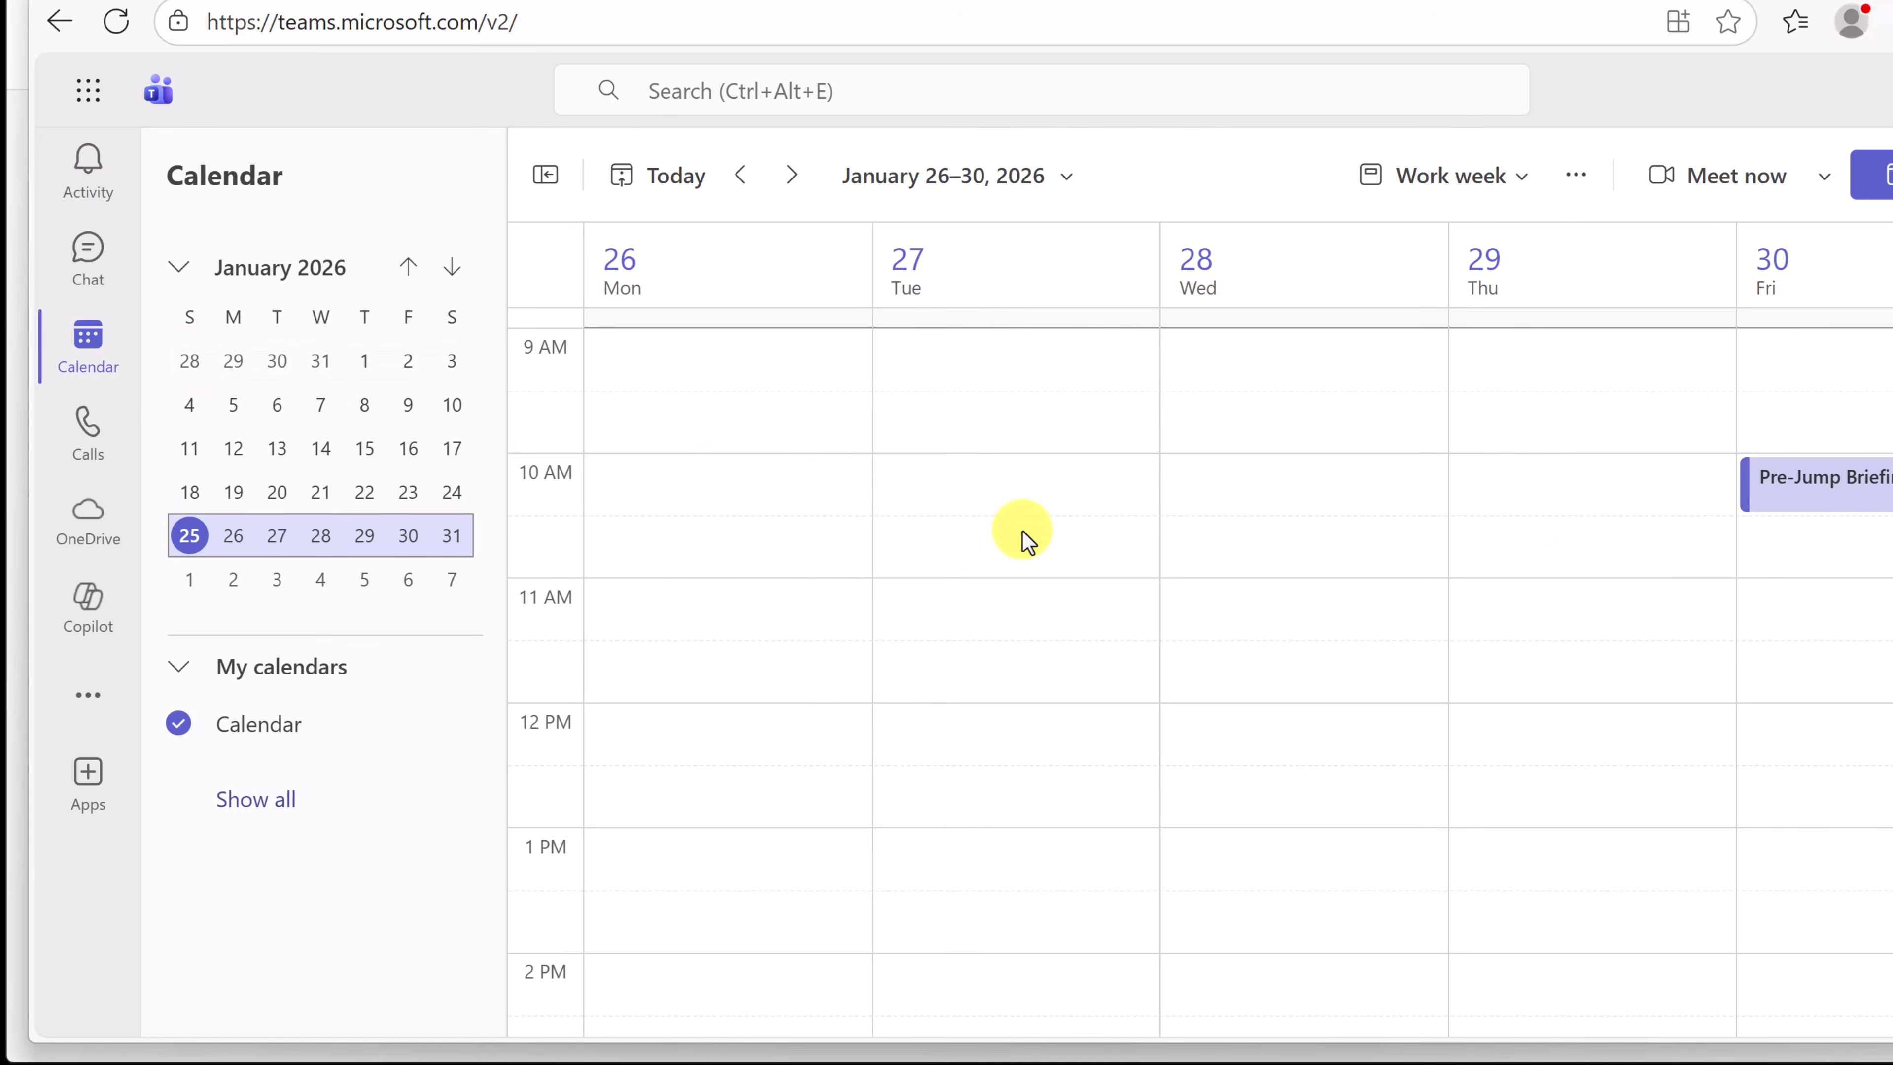
pyautogui.click(1835, 499)
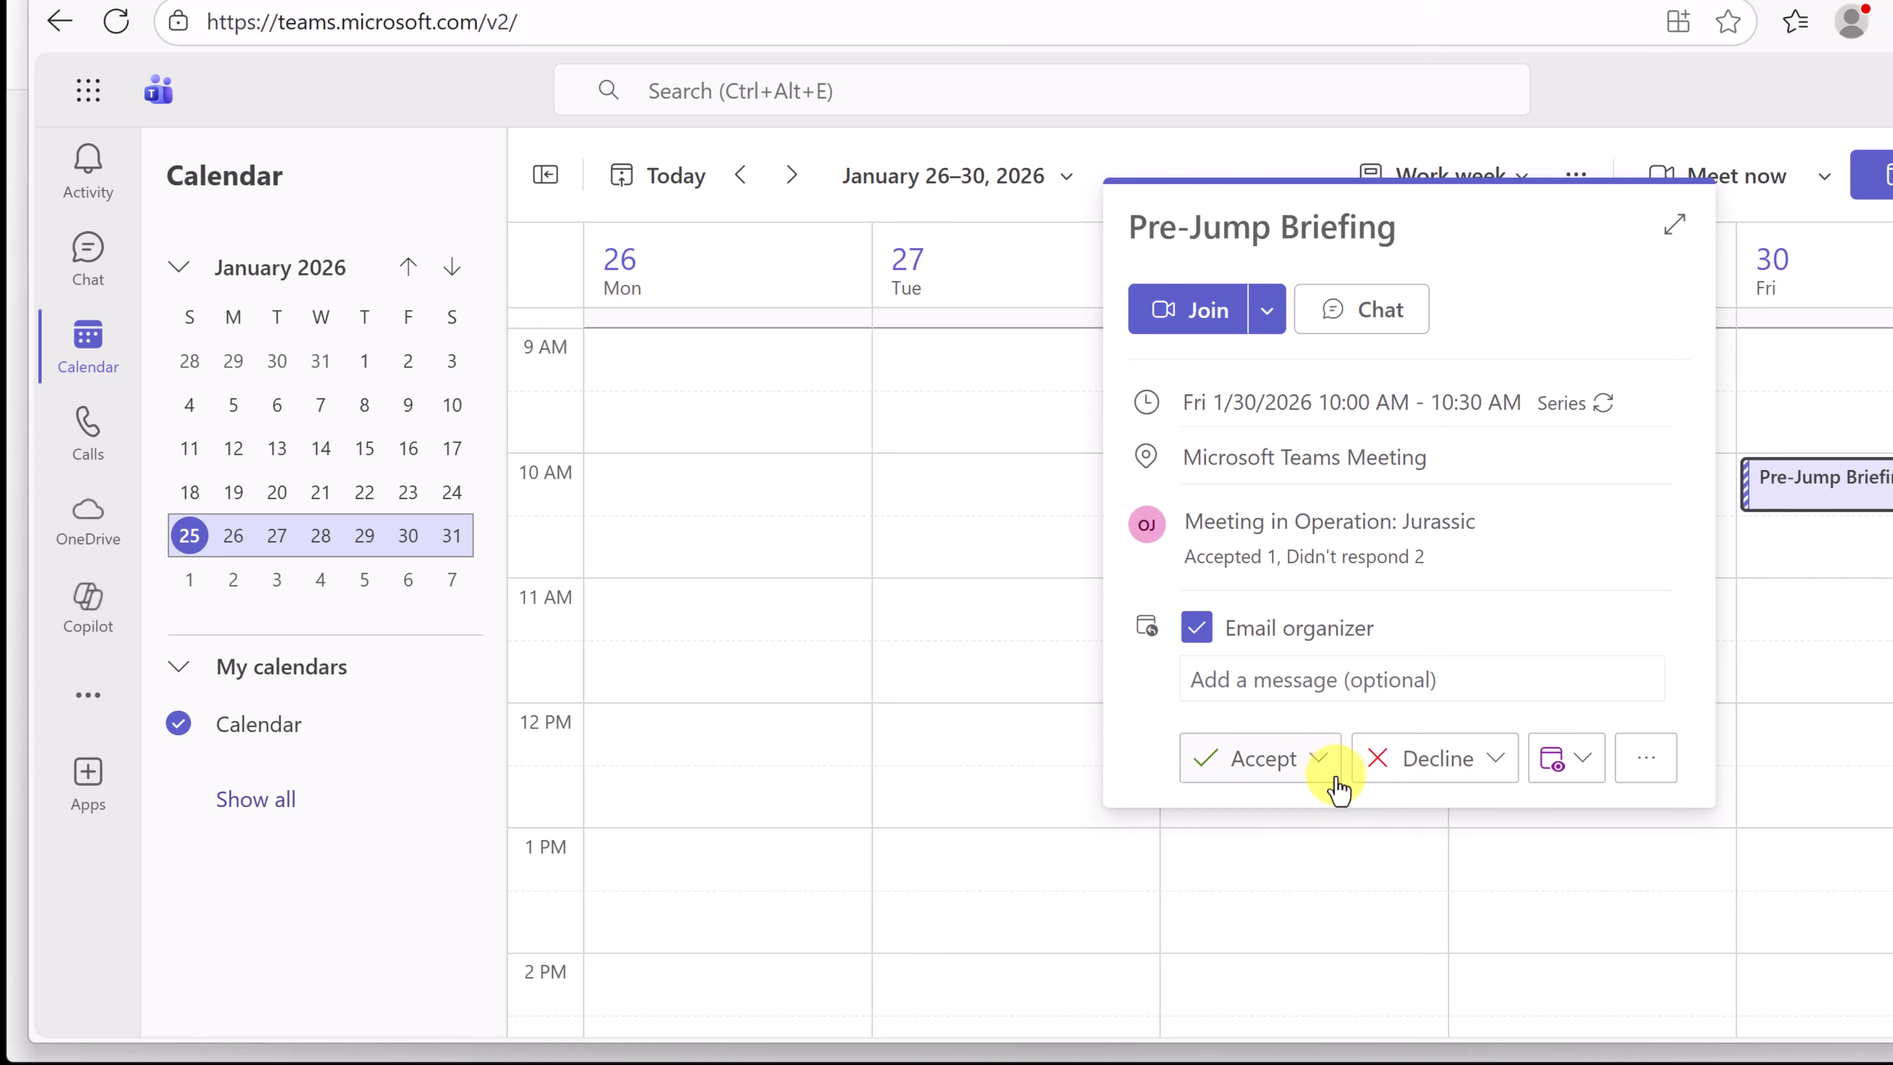
pyautogui.click(1316, 772)
pyautogui.click(1312, 813)
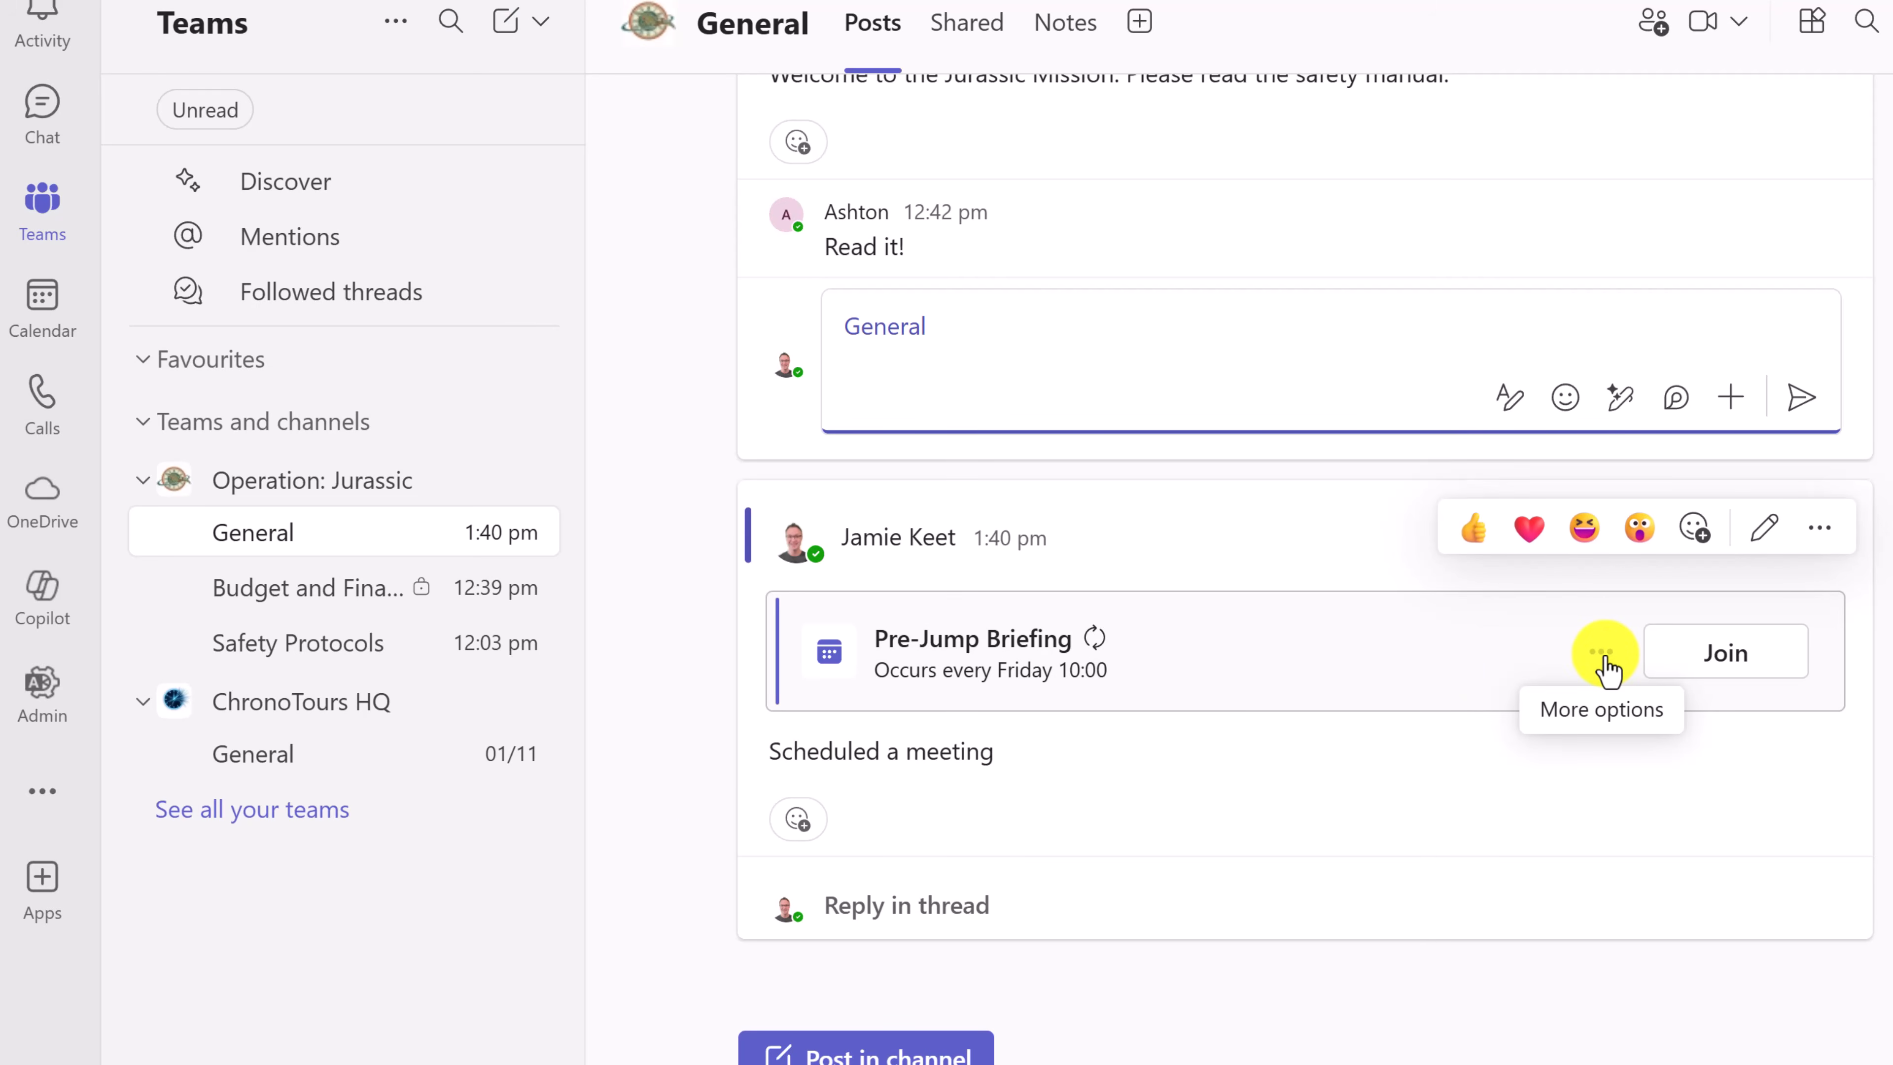
# - Try a 10:30 am start time for the Pre-Jump Briefing series from its General channel post, and discard the edits
pyautogui.click(1602, 661)
pyautogui.click(1610, 738)
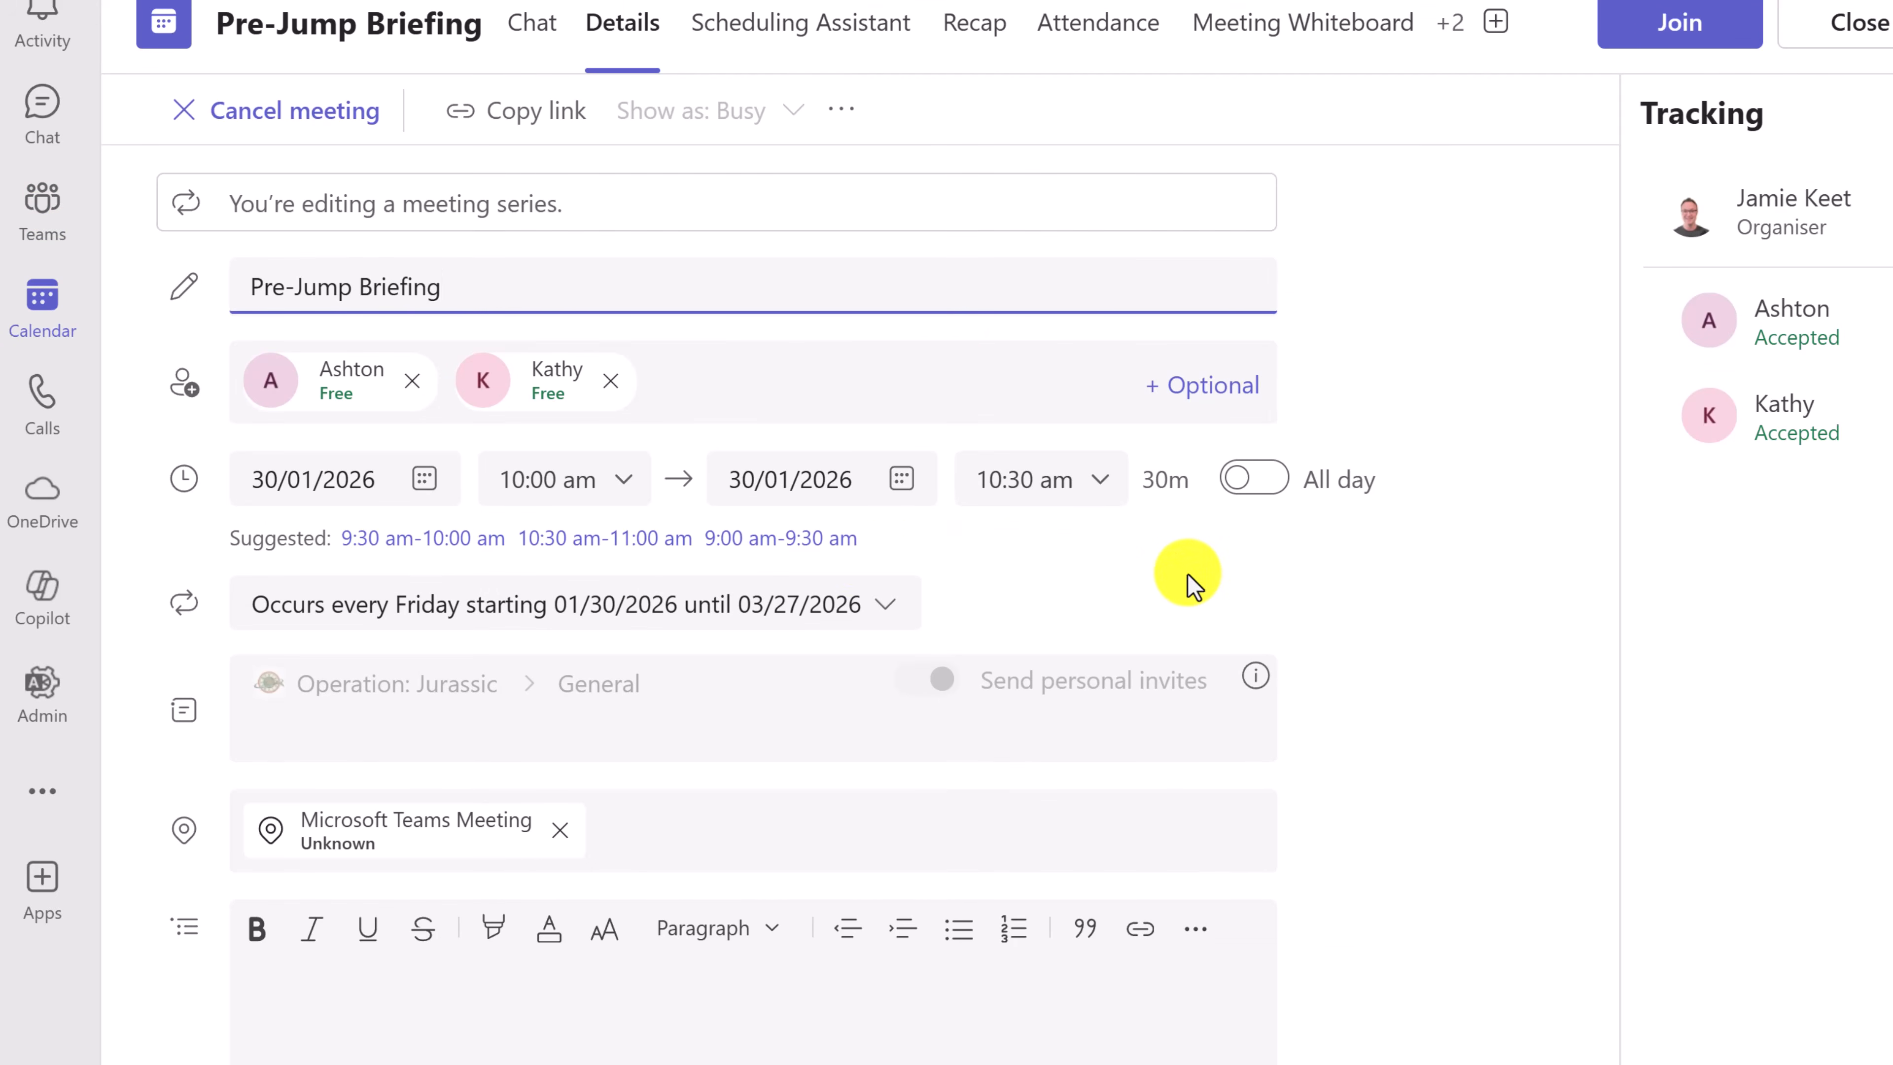
pyautogui.click(632, 486)
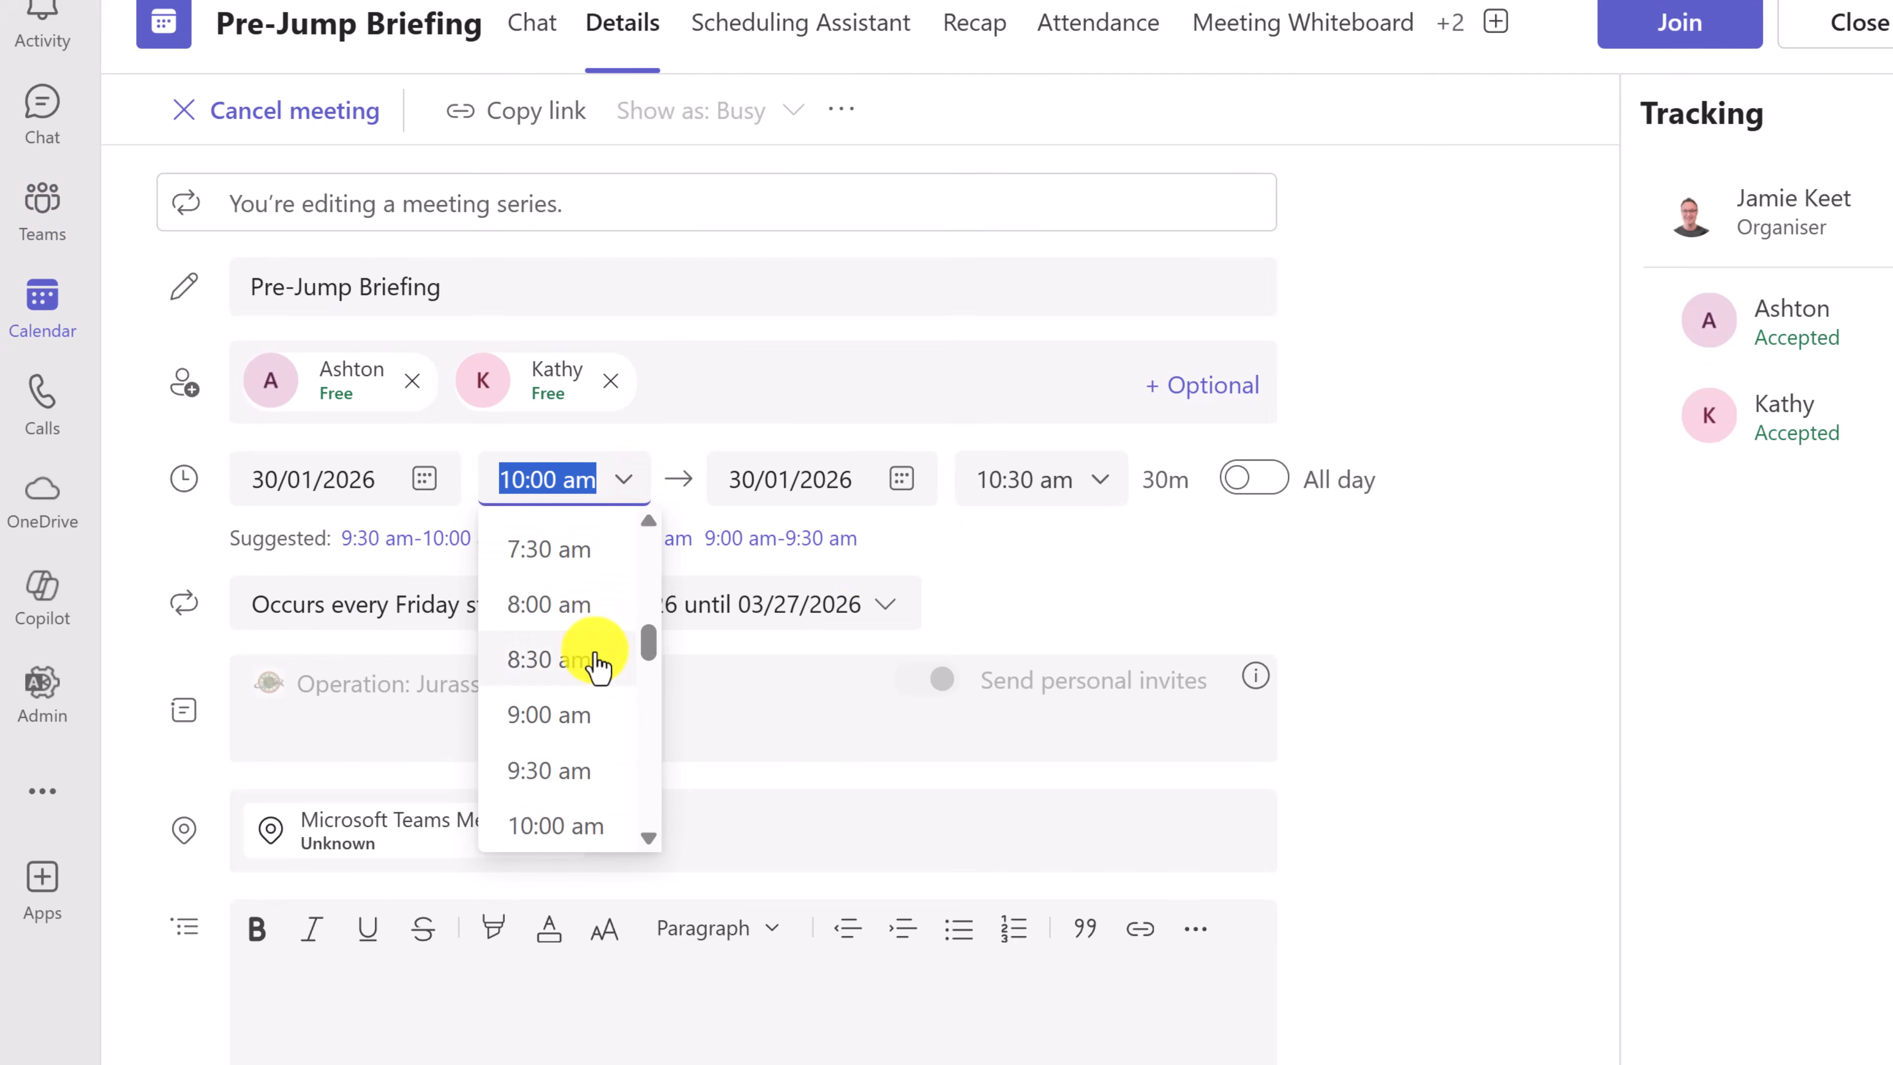
pyautogui.scroll(-3, 600, 694)
pyautogui.click(562, 660)
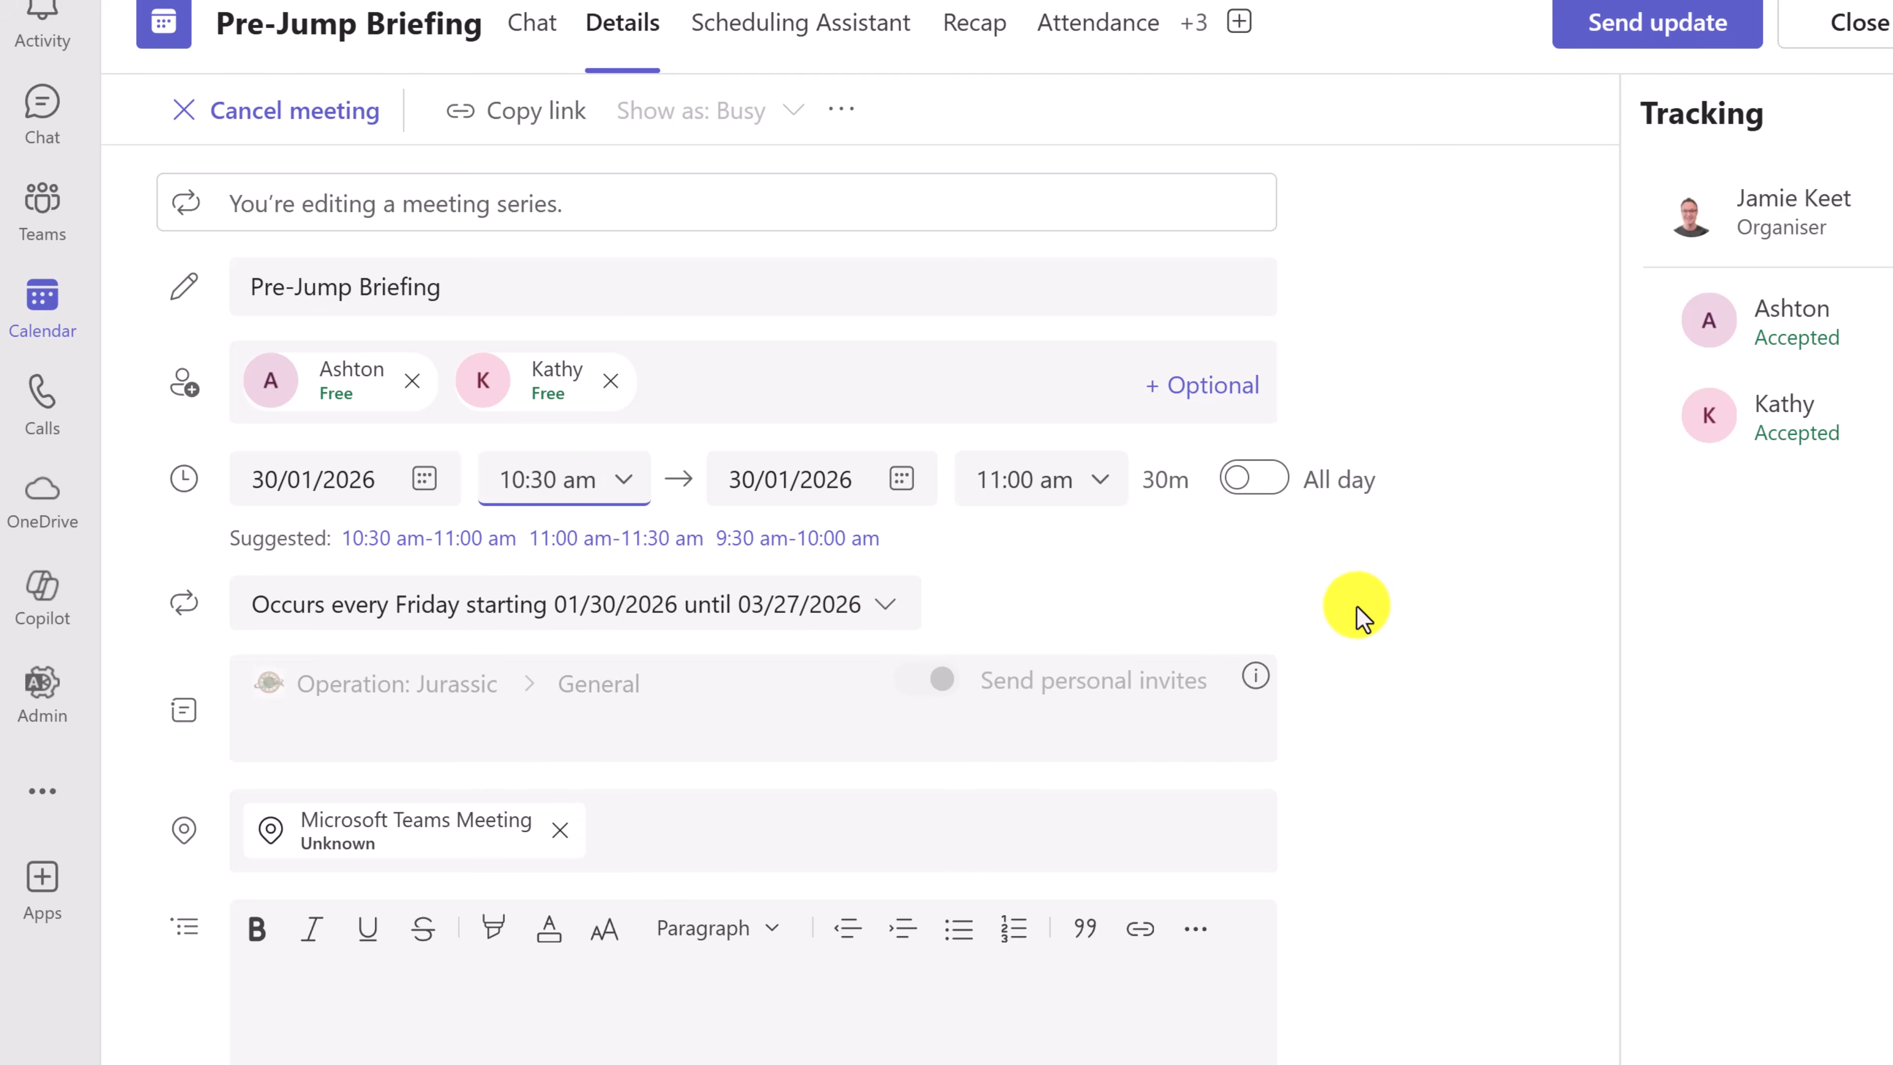
pyautogui.scroll(-3, 1342, 649)
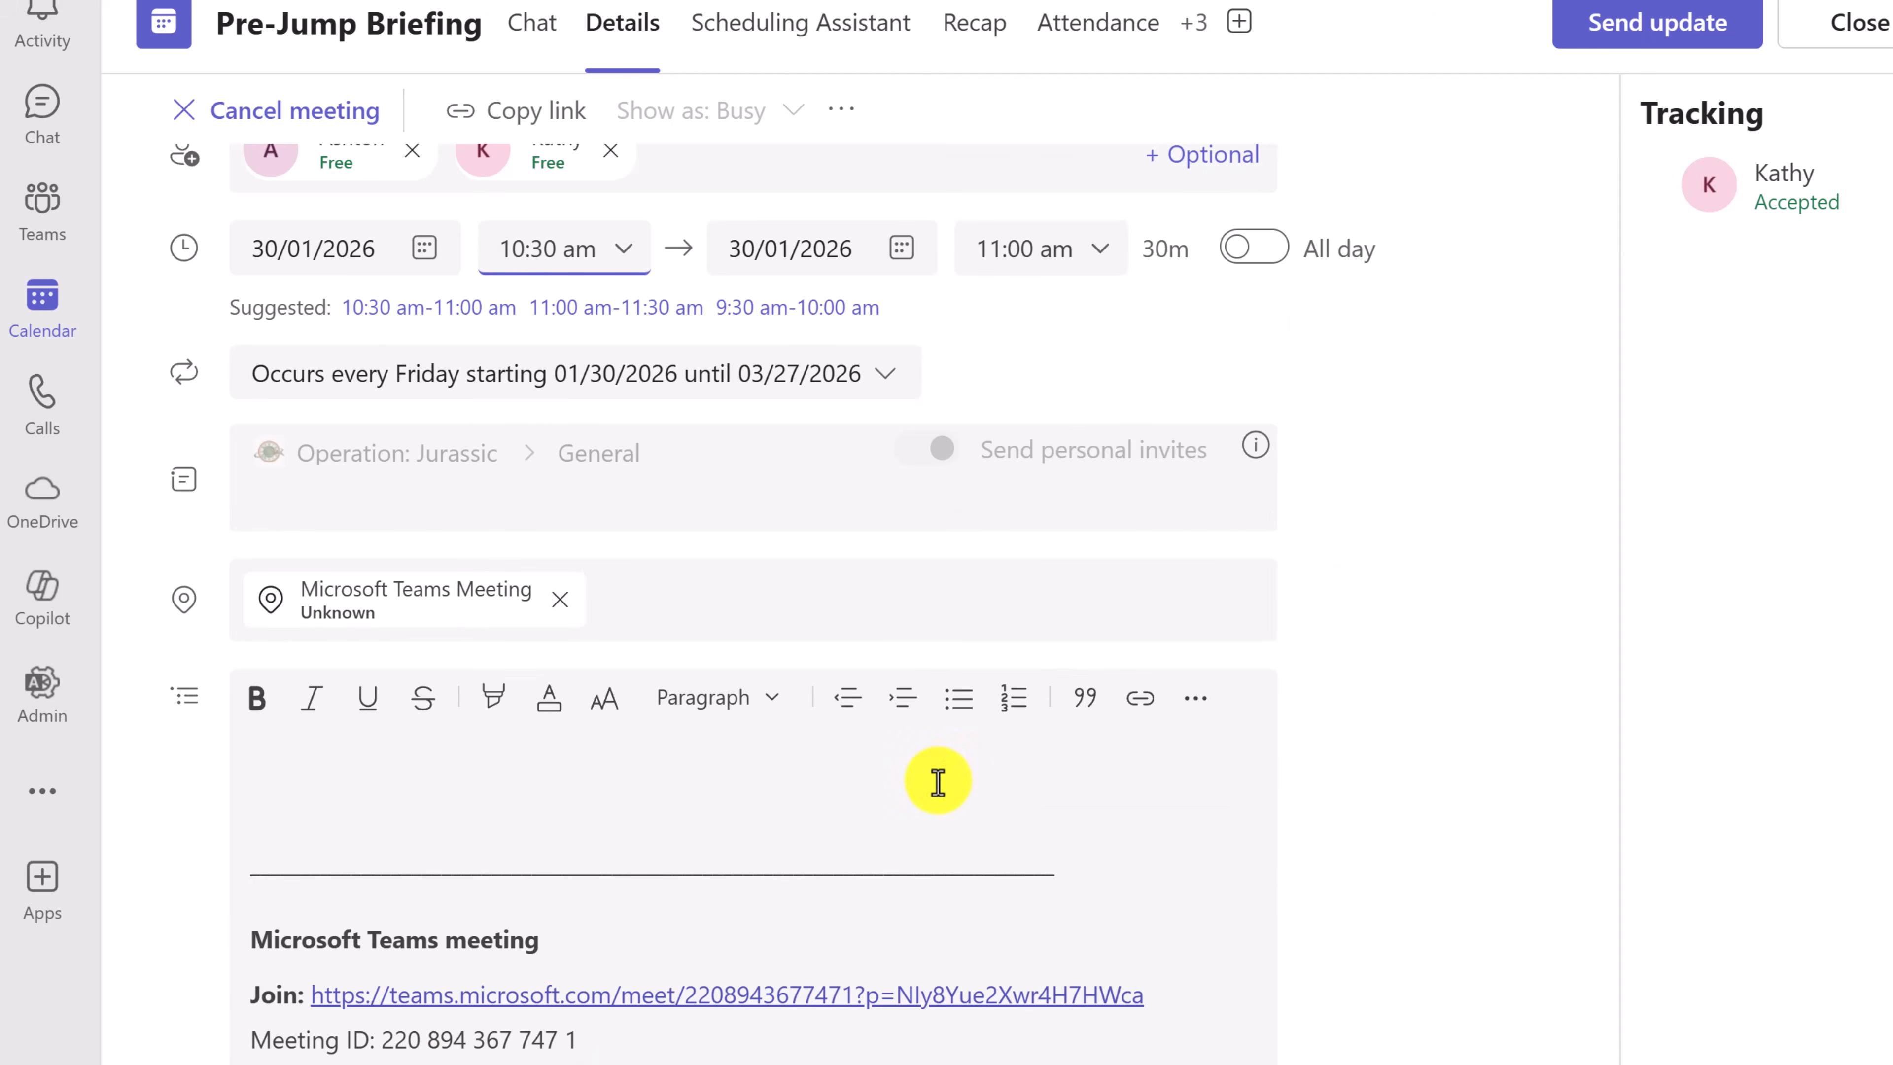
pyautogui.scroll(3, 944, 780)
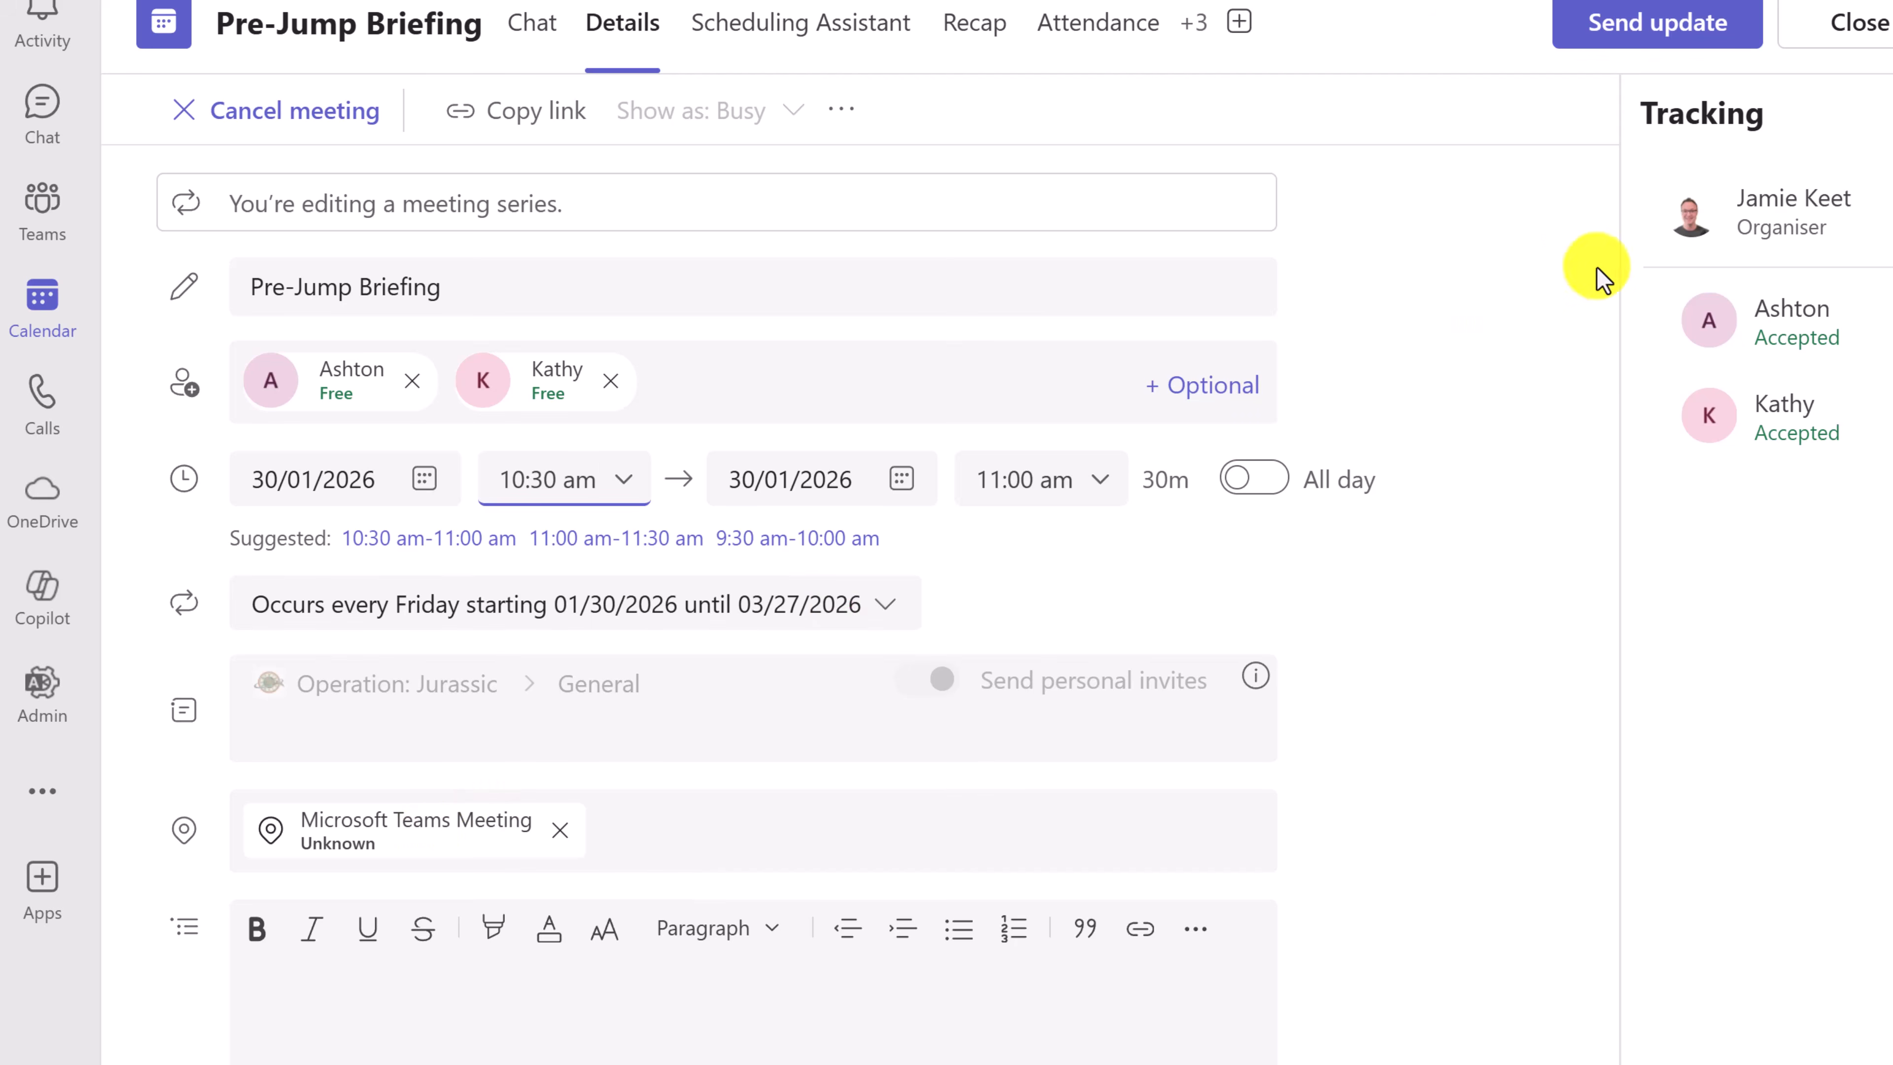
pyautogui.click(1867, 26)
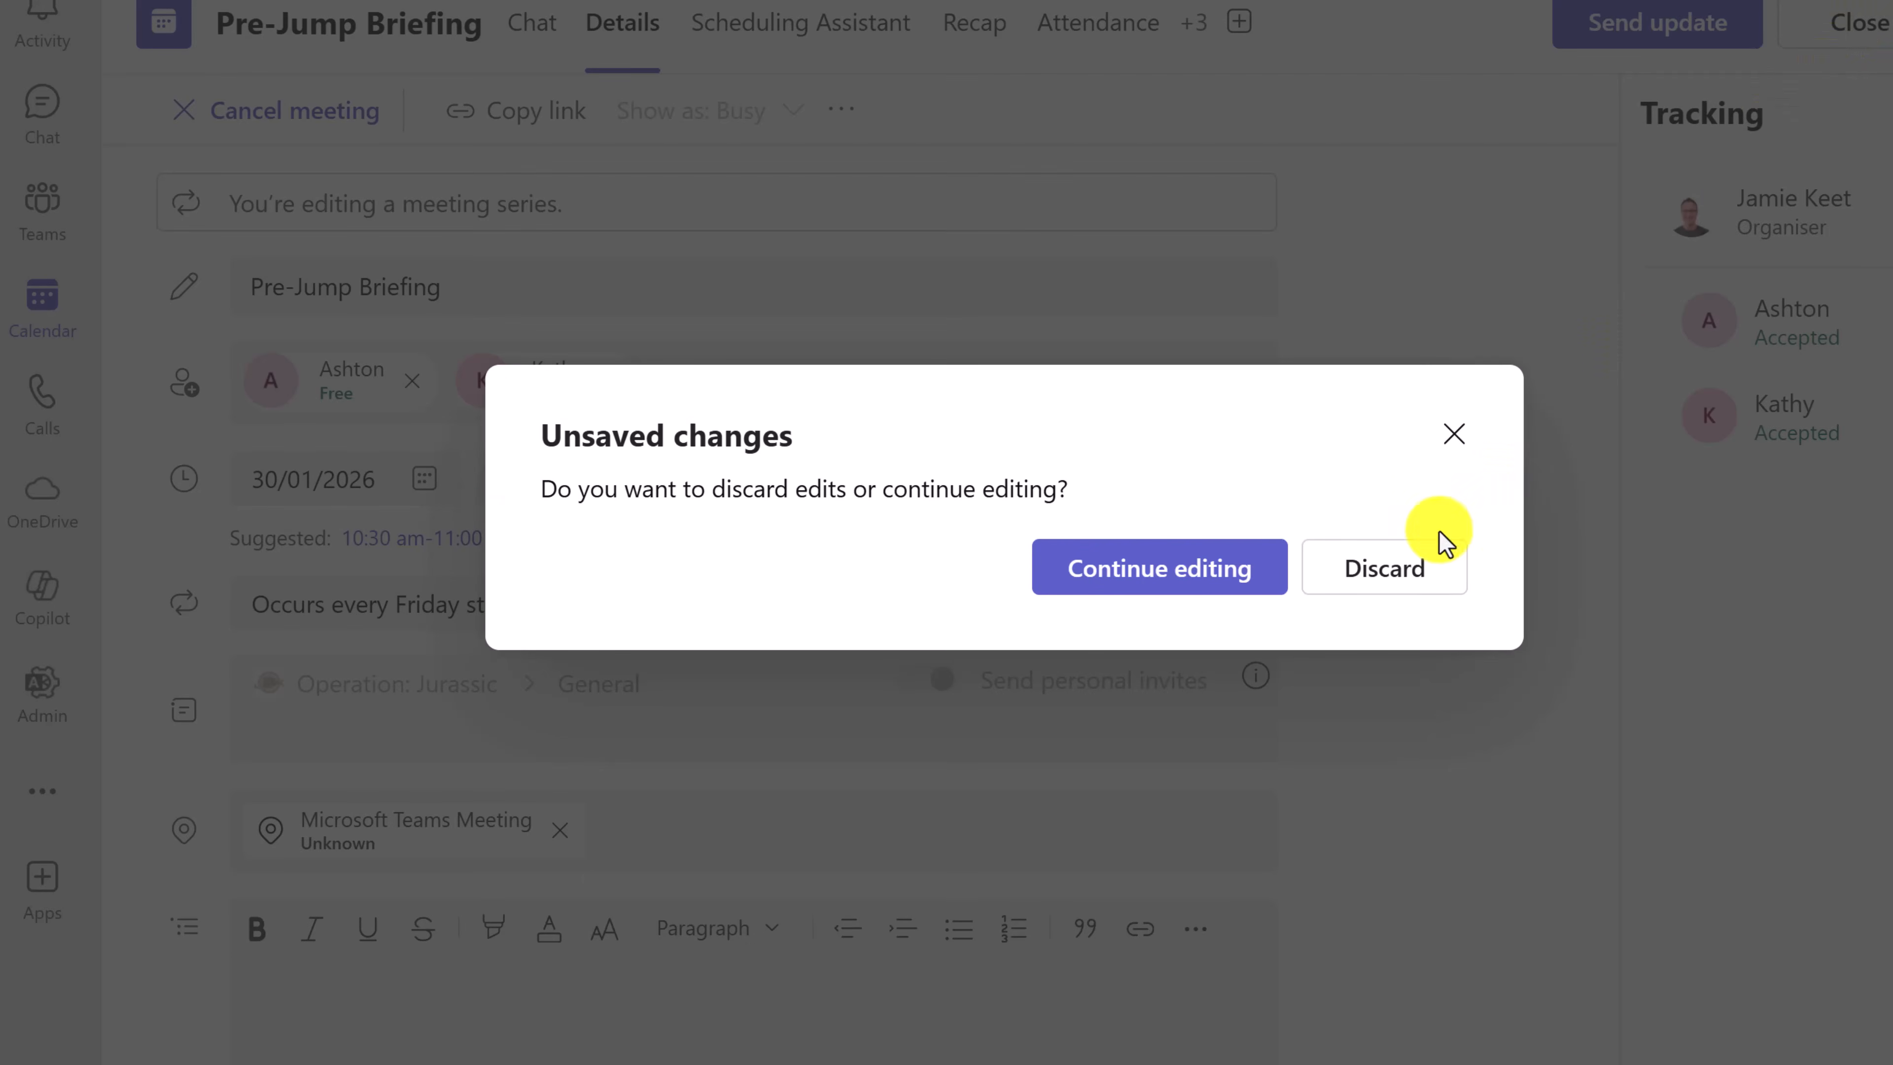
pyautogui.click(1378, 586)
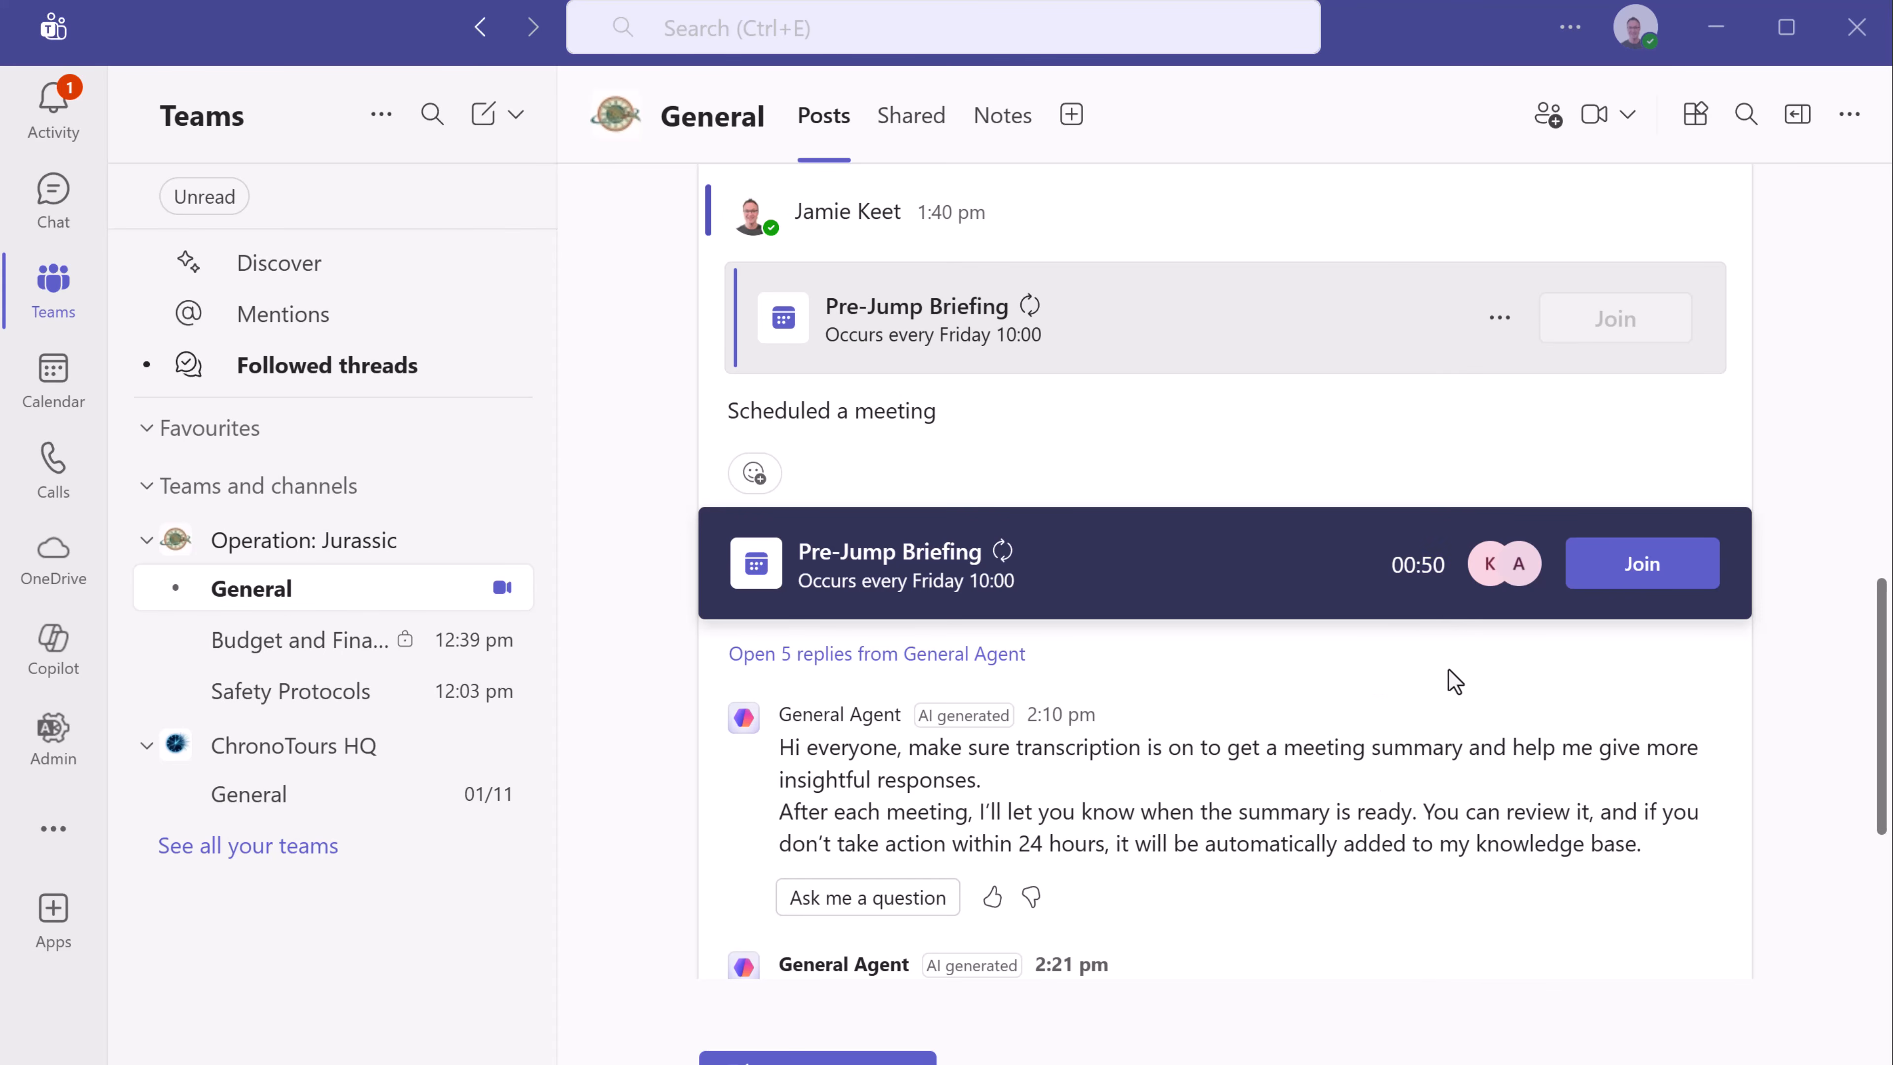
# - Open the join screen of the running Pre-Jump Briefing and check its camera choices and the camera's off and on switch
pyautogui.click(1643, 569)
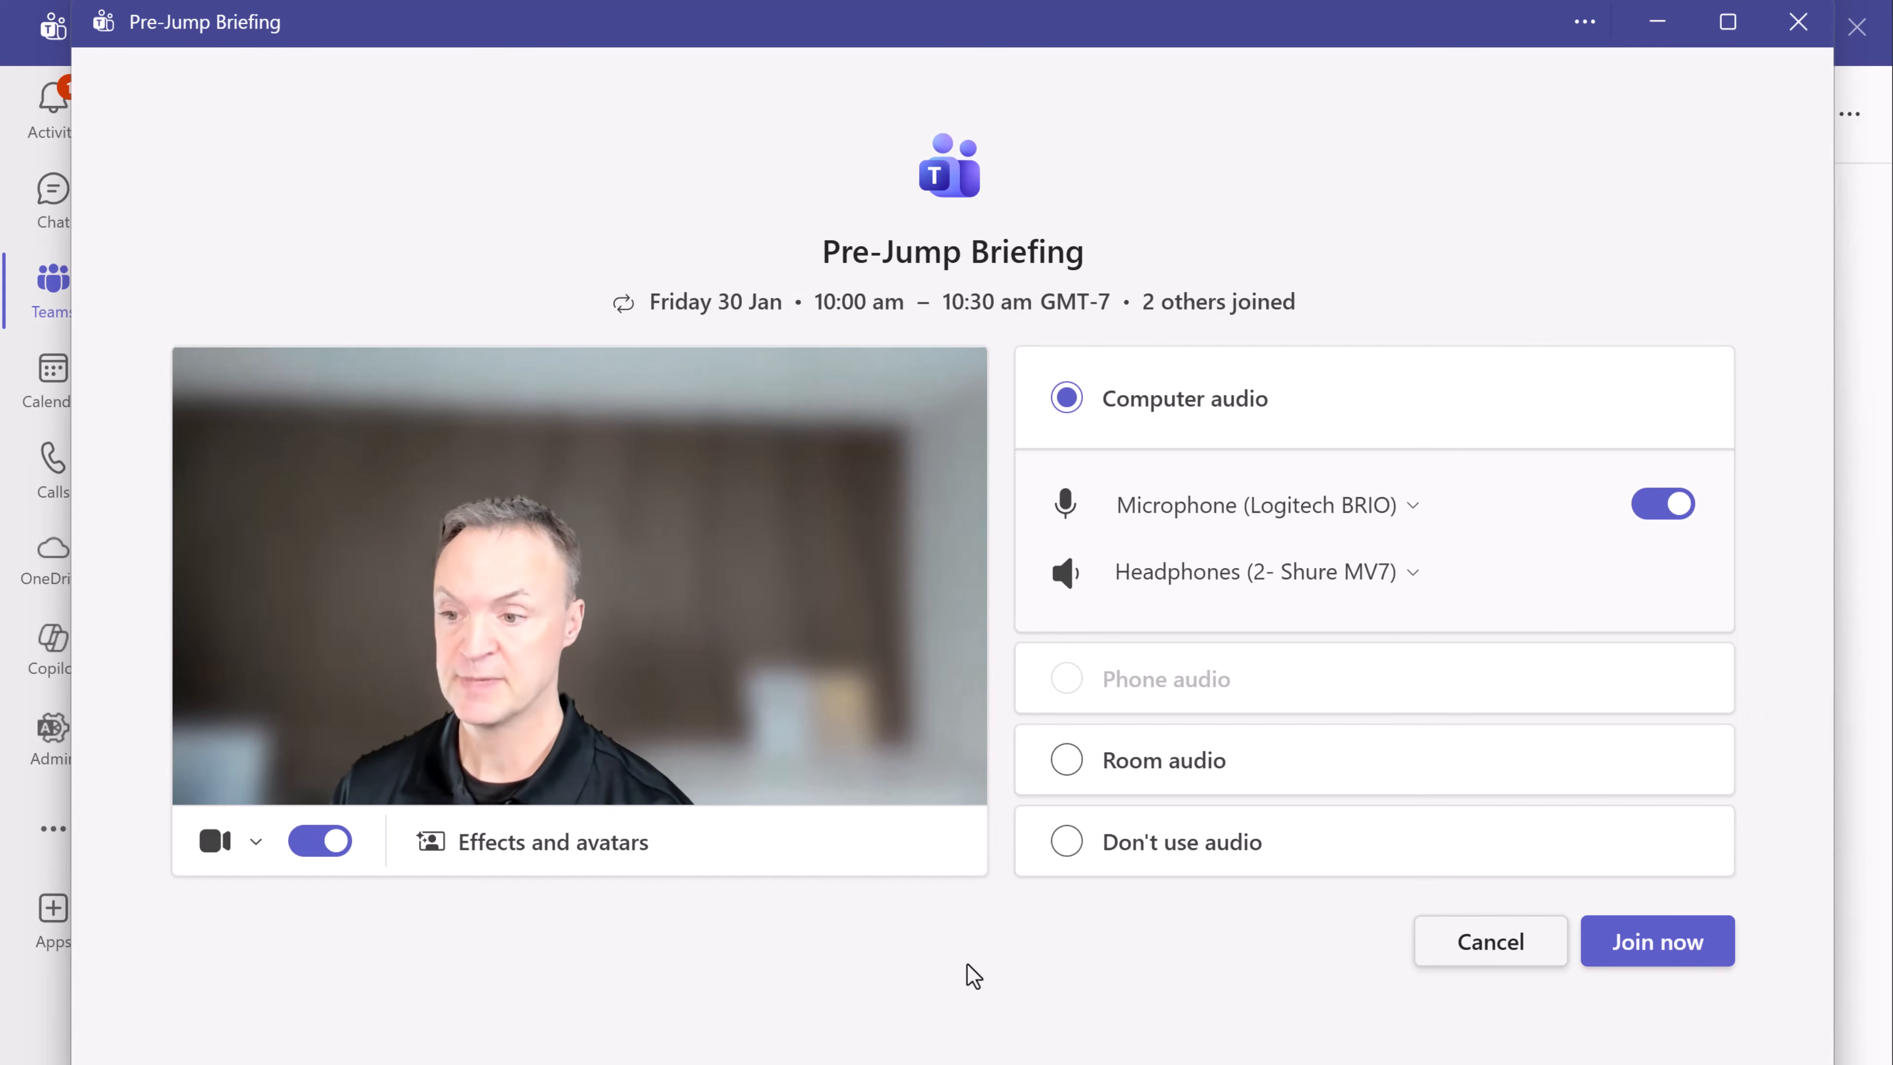
pyautogui.click(258, 857)
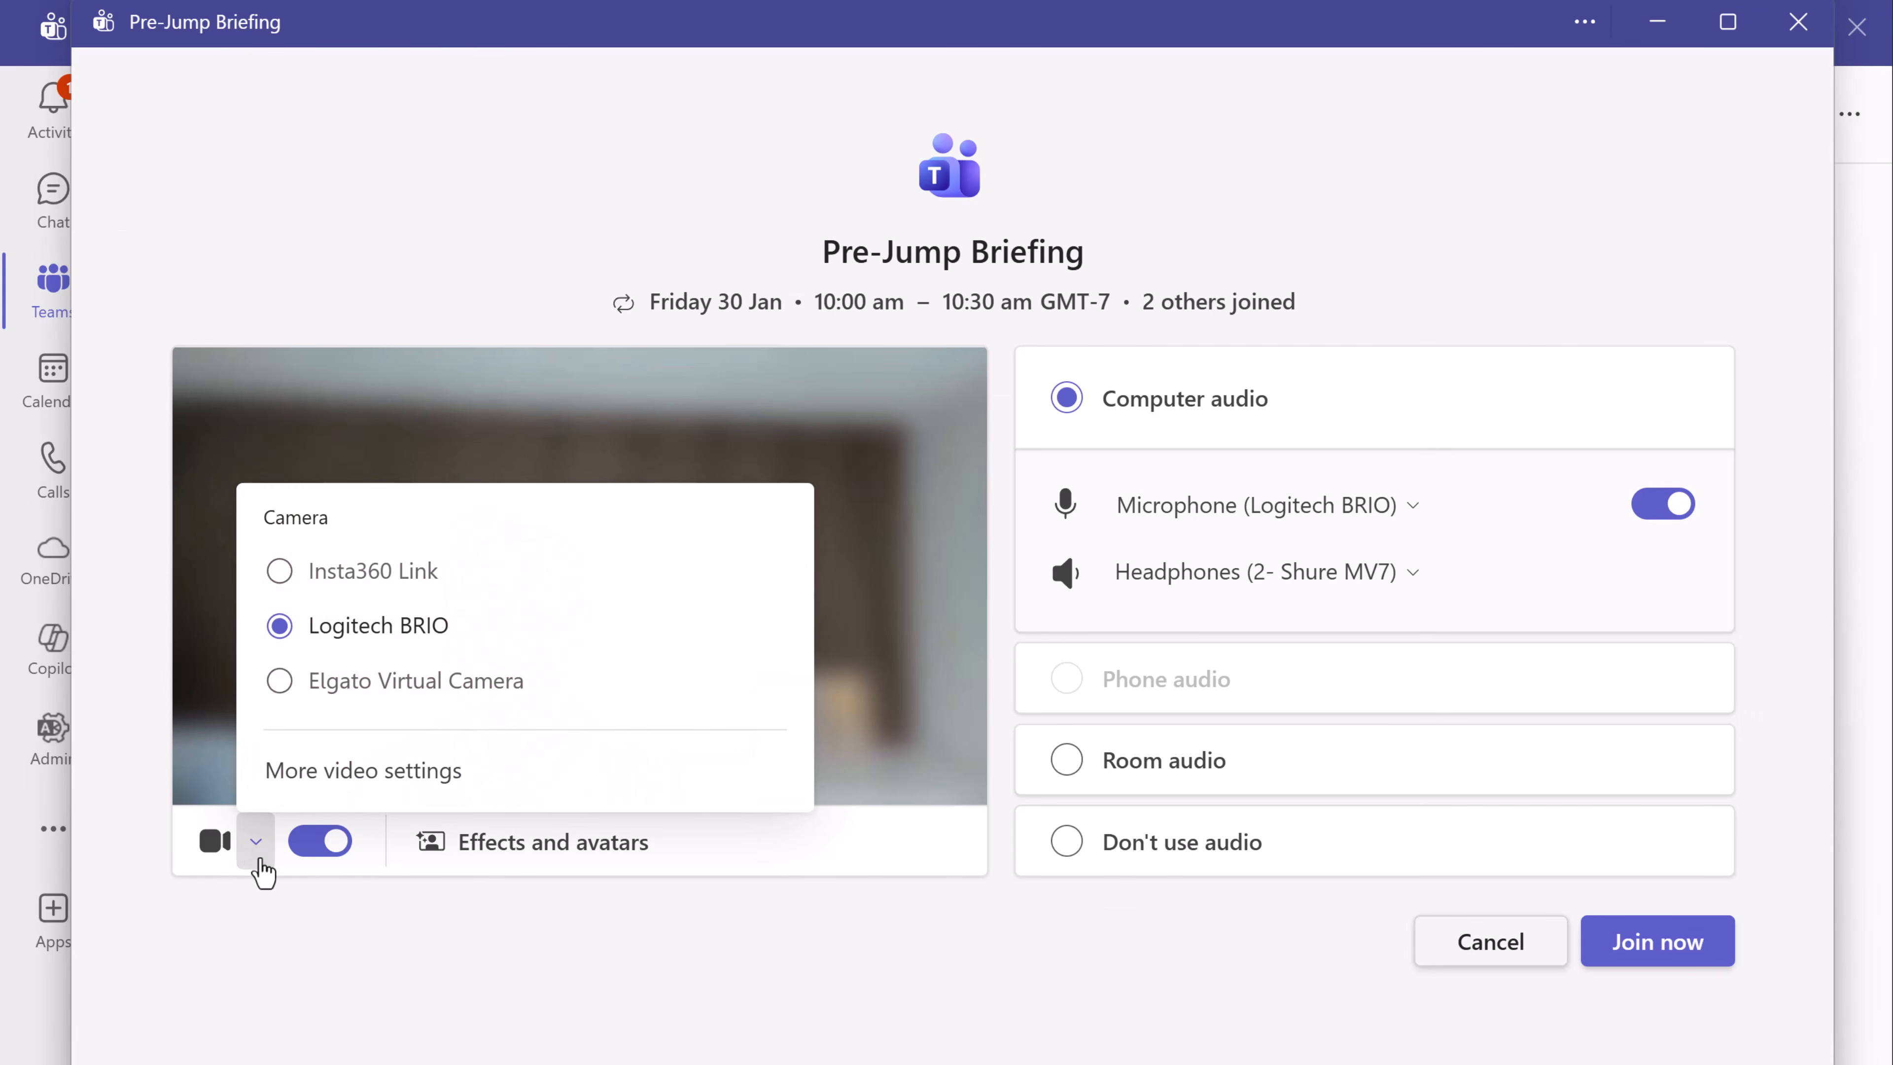
pyautogui.click(468, 941)
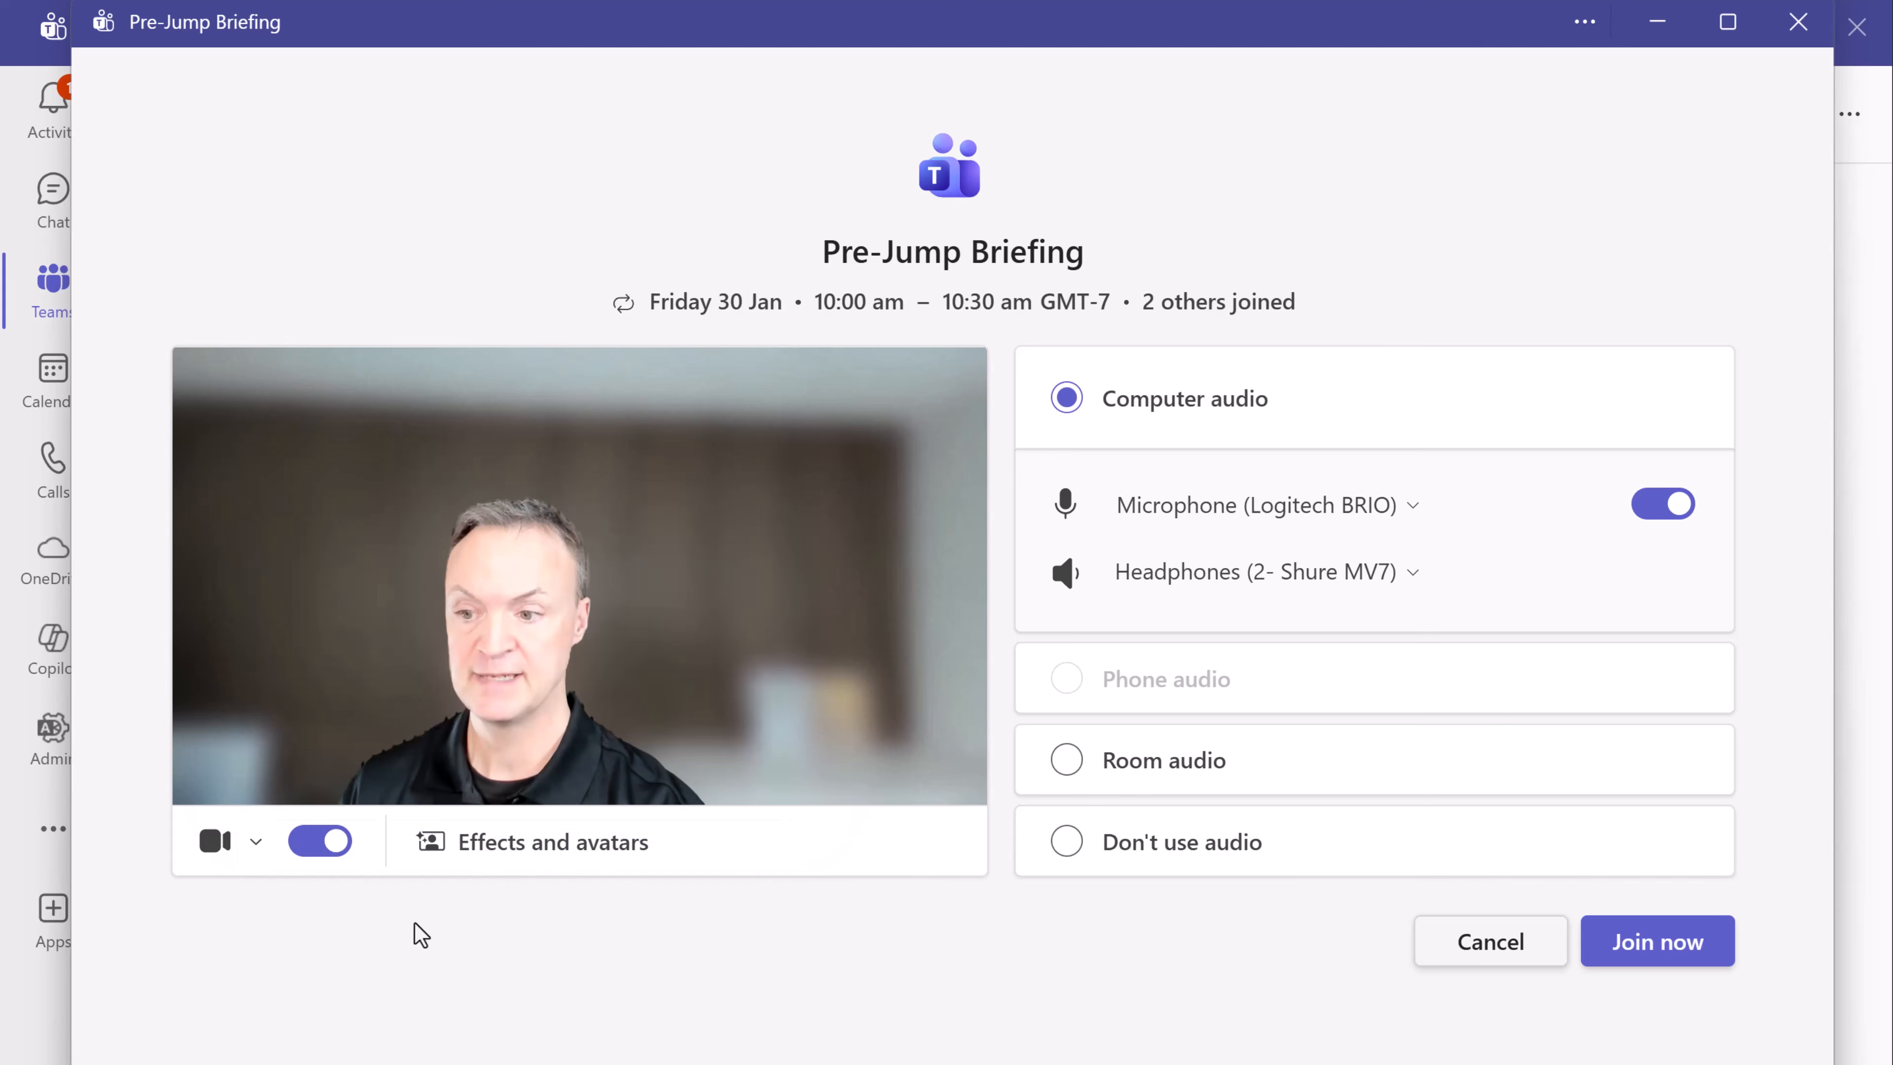
pyautogui.click(320, 841)
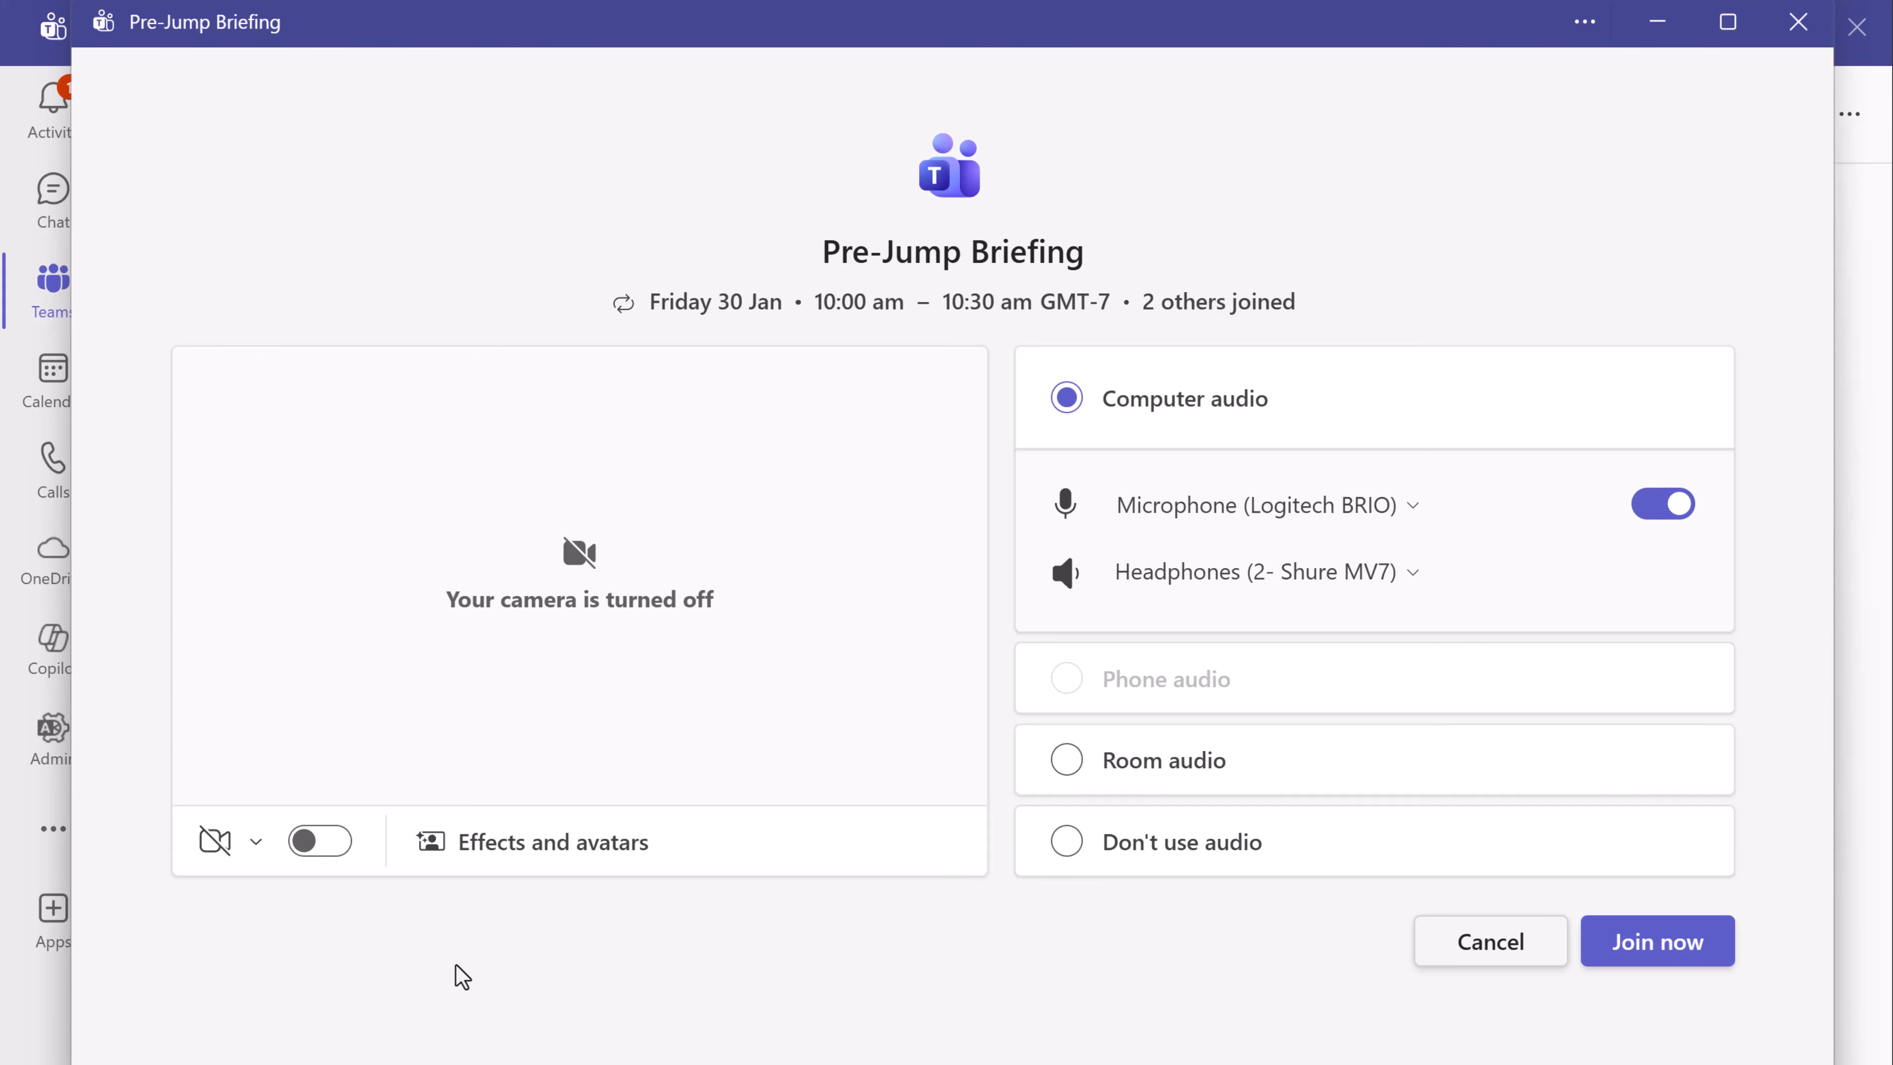
pyautogui.click(325, 849)
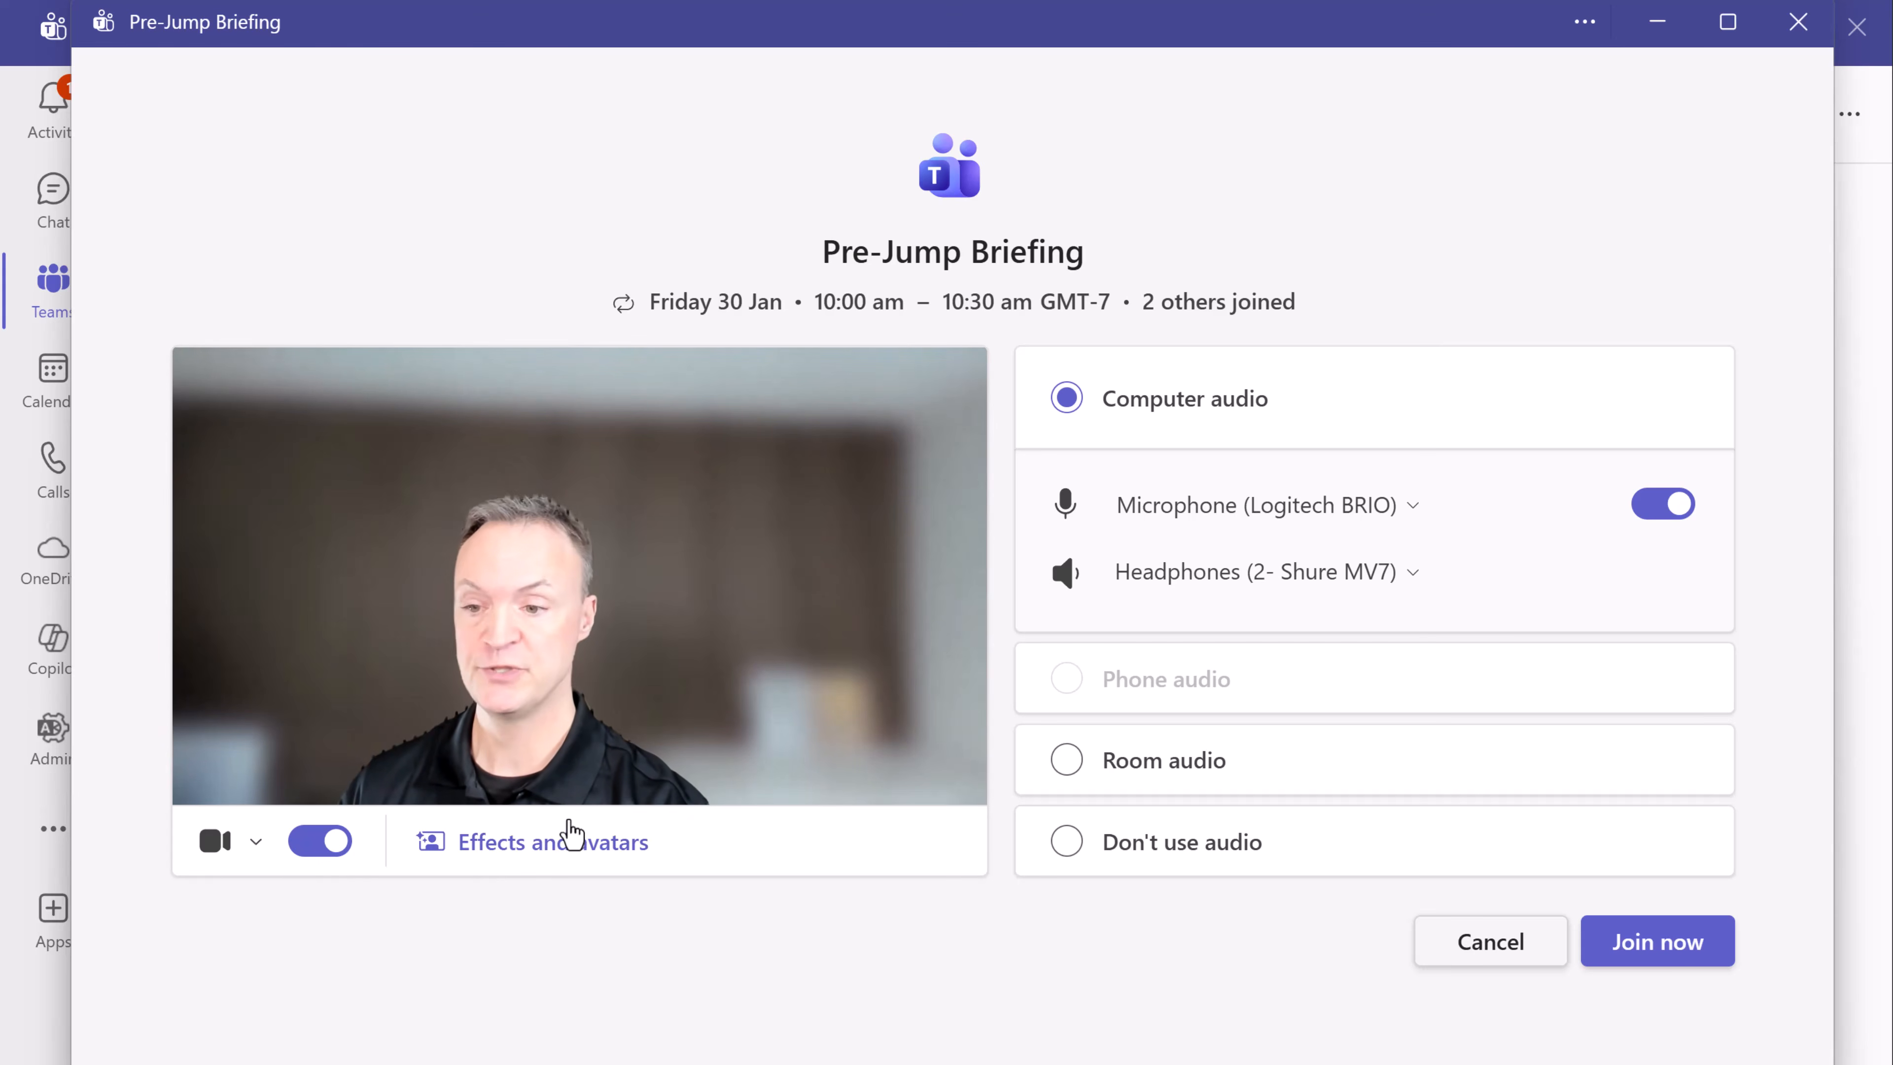
# - Replace the blurred video background with the animated purple night mountain scene and join the Pre-Jump Briefing with computer audio
pyautogui.click(575, 842)
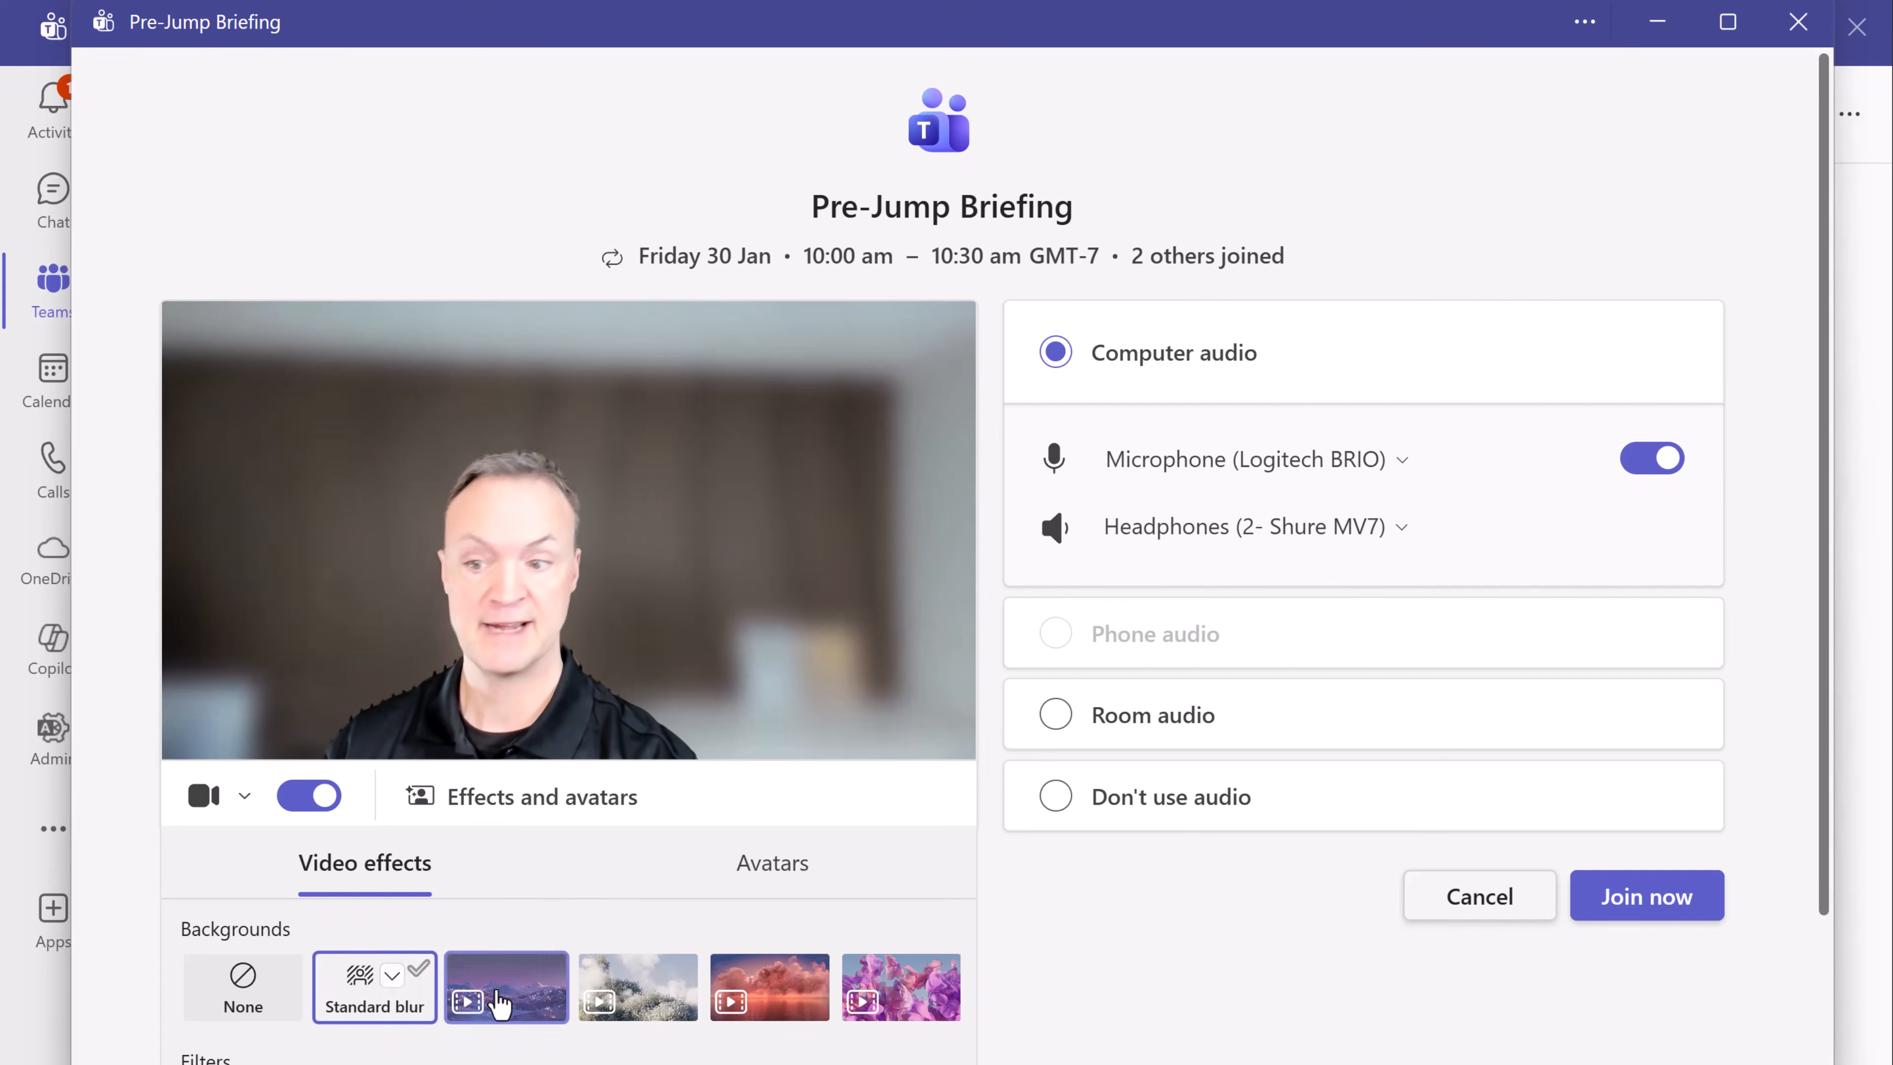
pyautogui.click(519, 988)
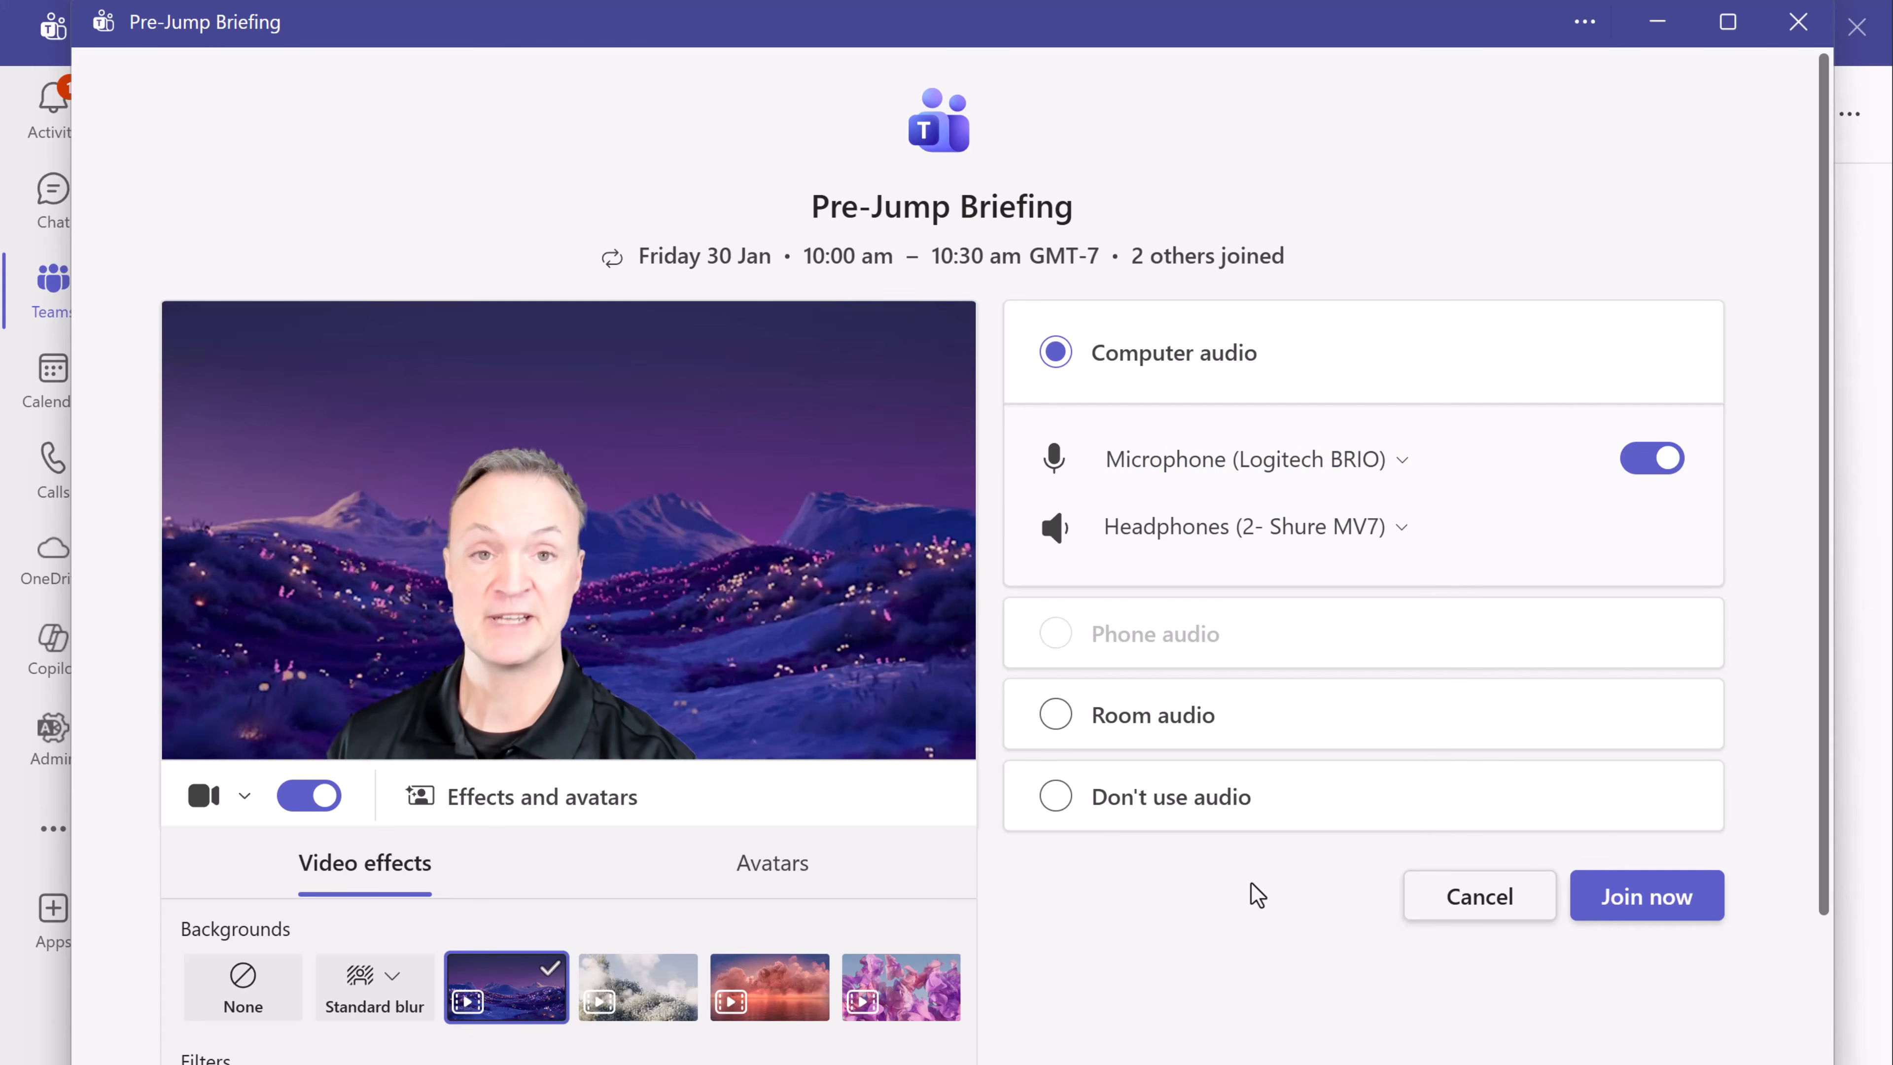
pyautogui.click(1647, 897)
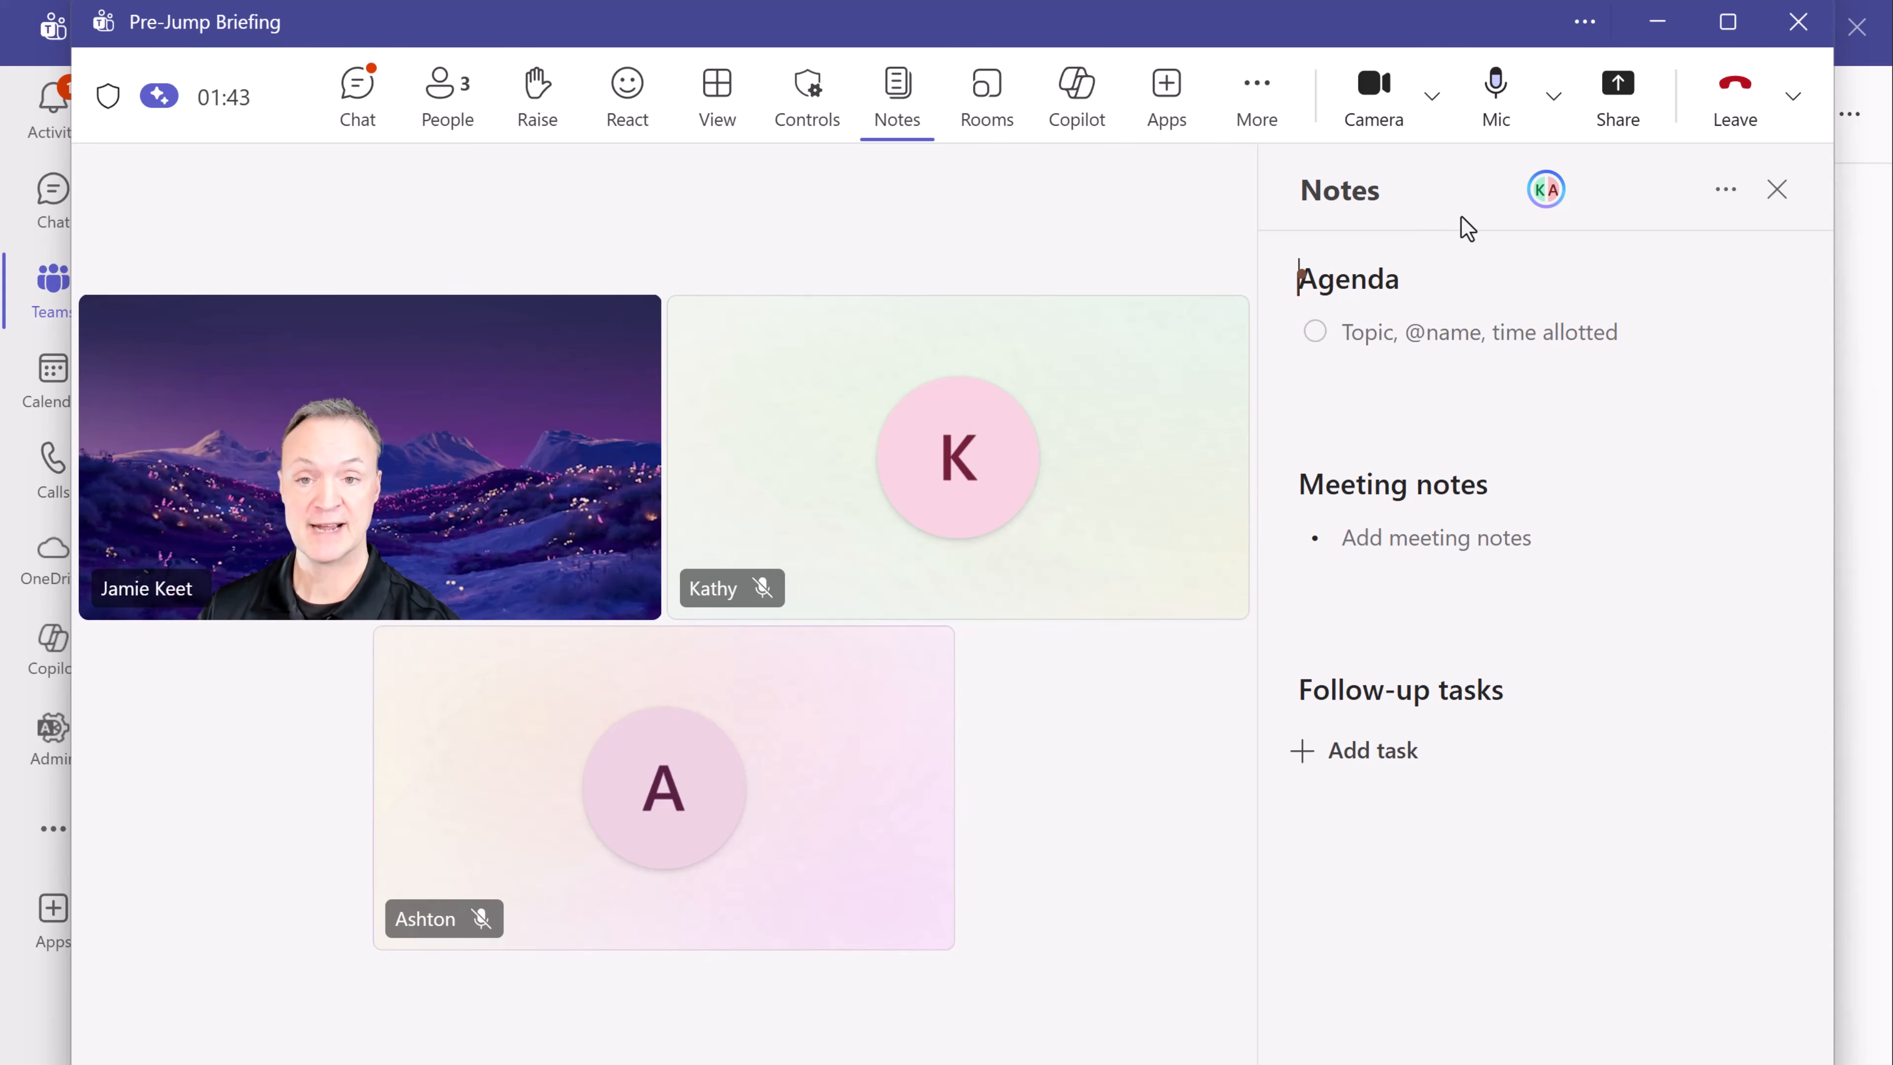
# - Turn off the camera in the running meeting, and mute and unmute the microphone
pyautogui.click(1385, 104)
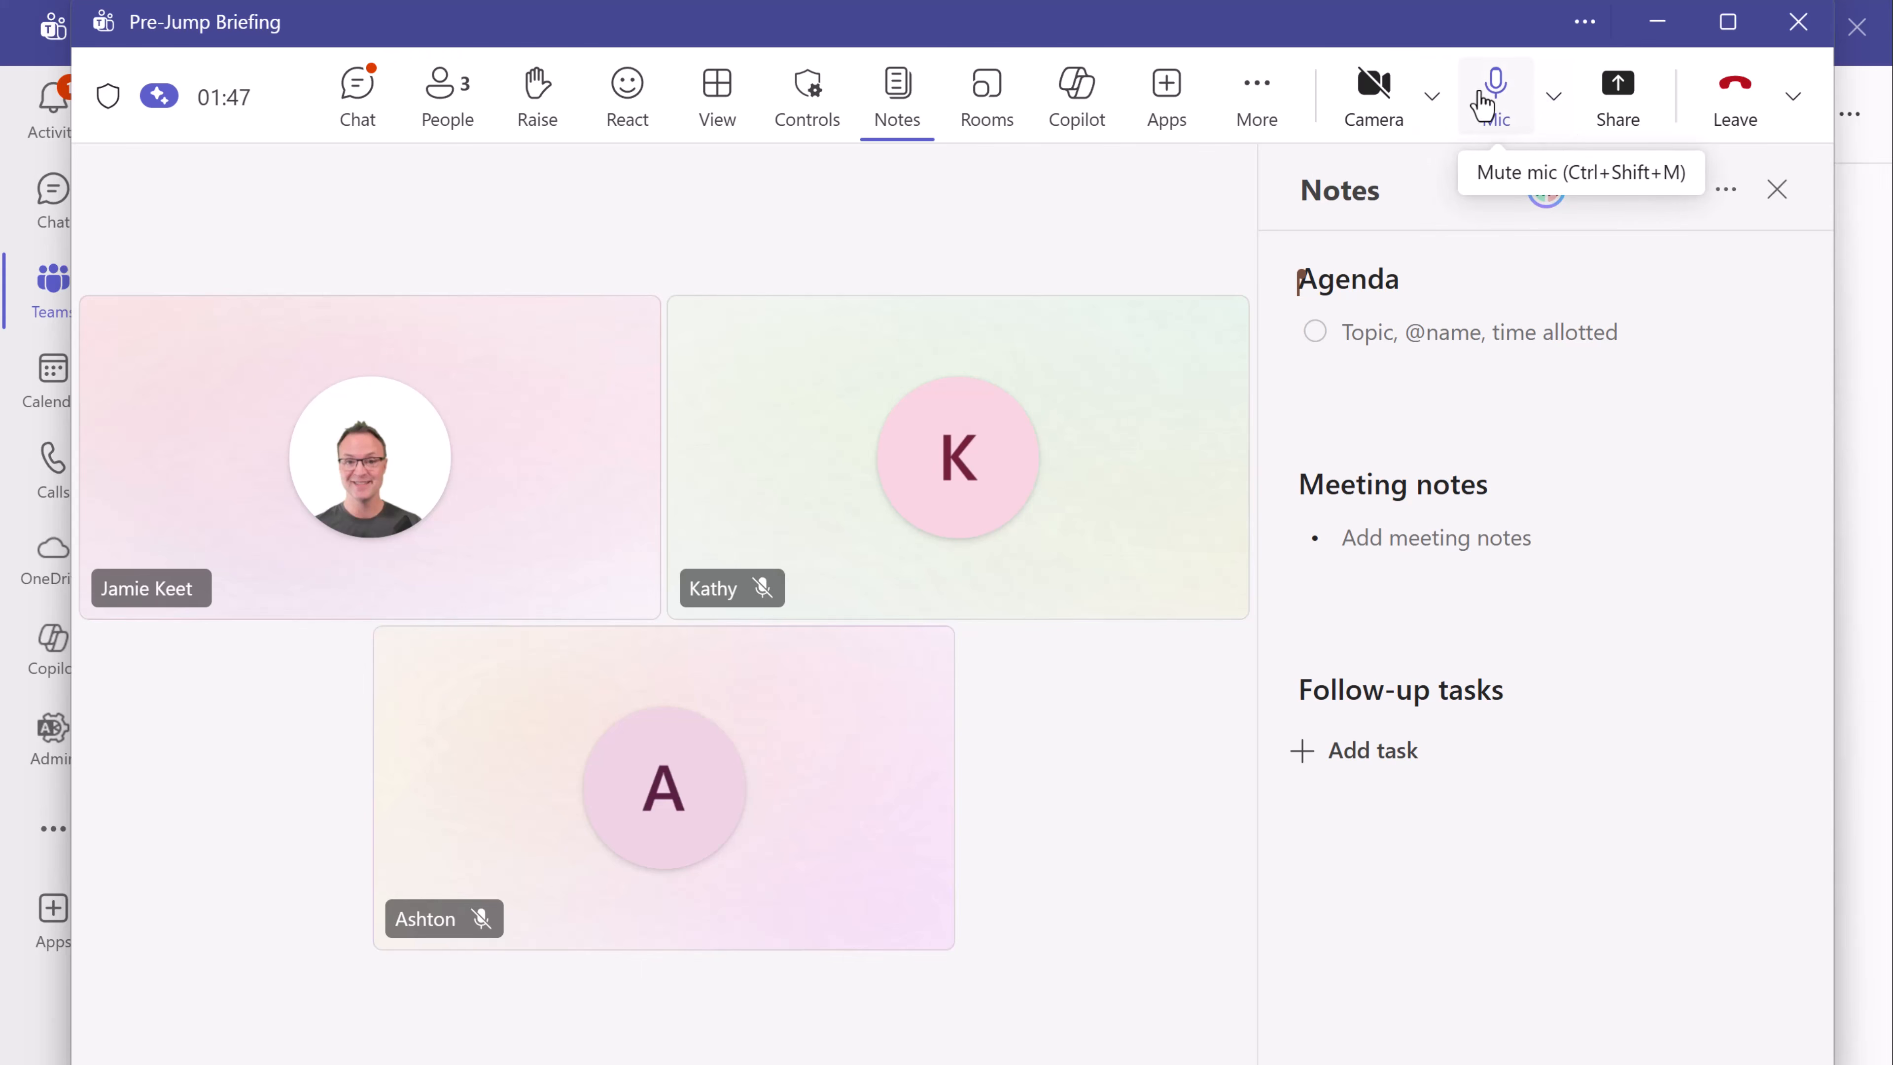
pyautogui.click(1503, 103)
pyautogui.click(1507, 103)
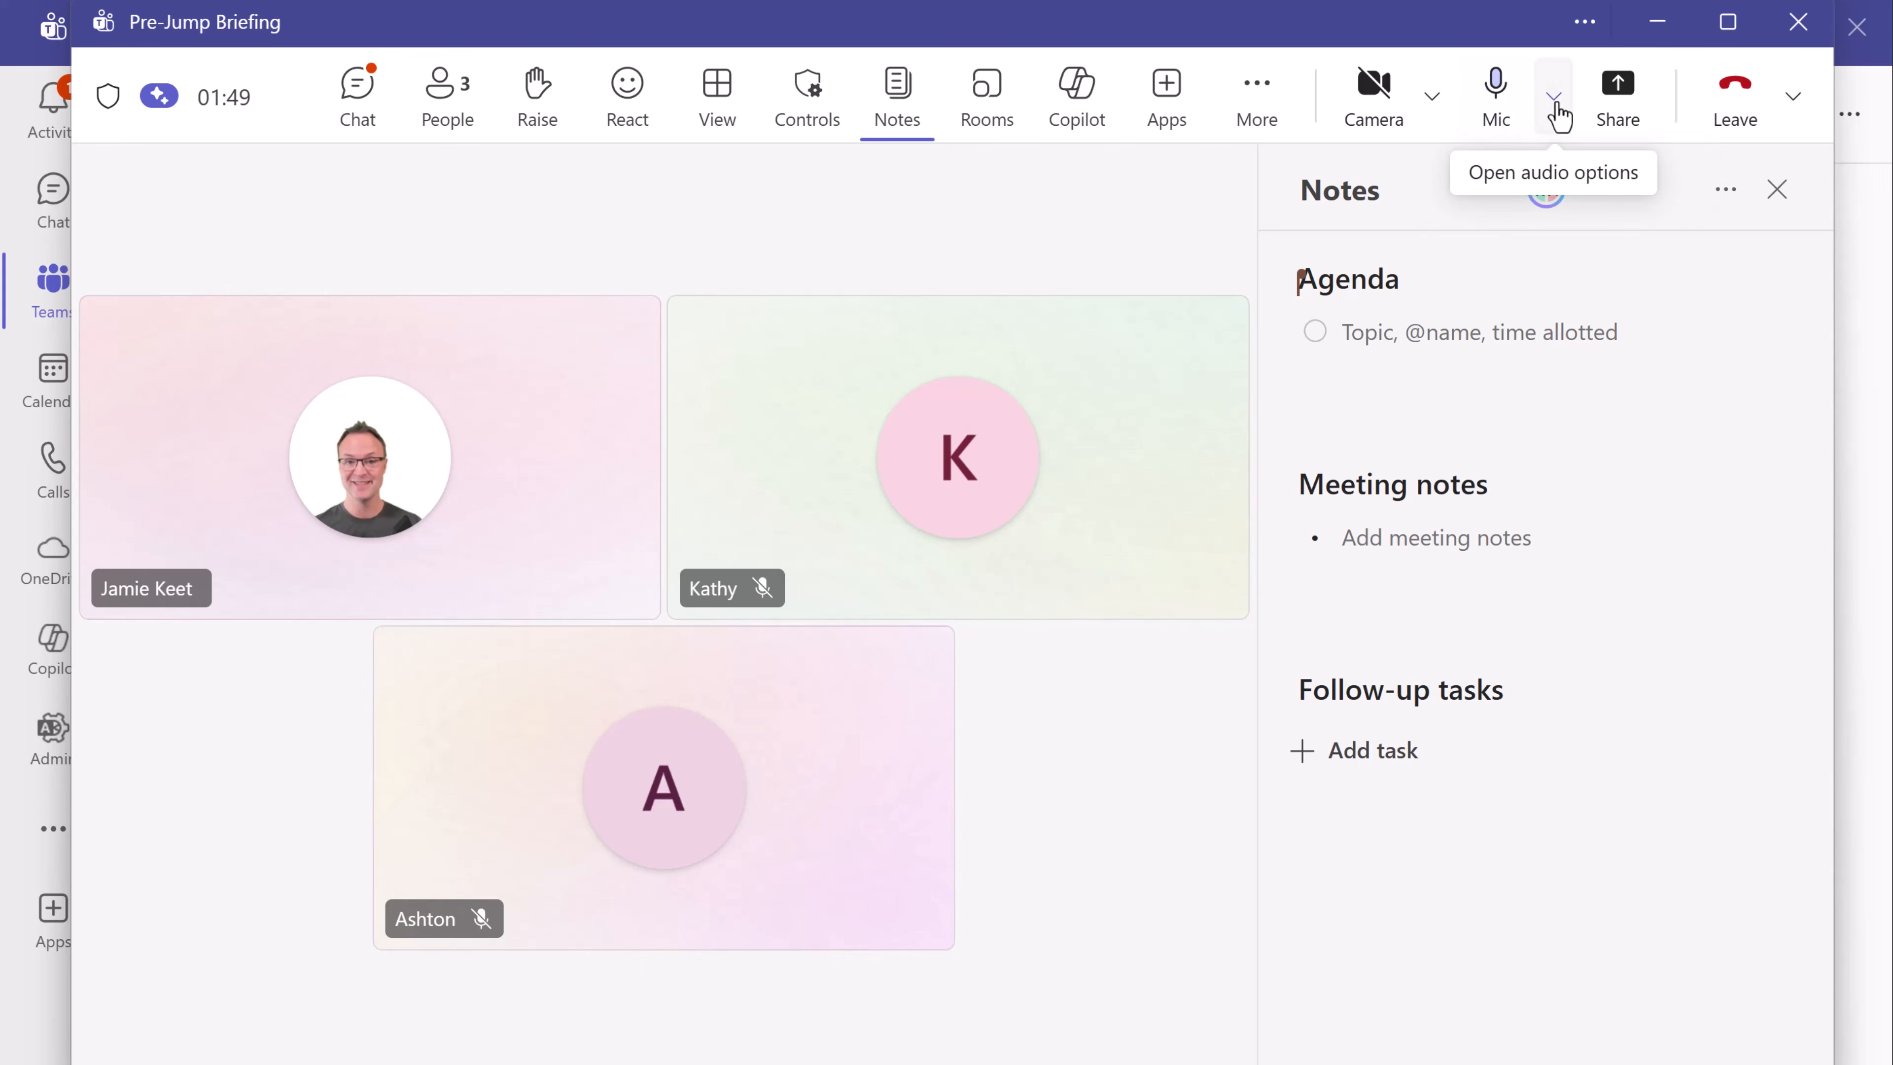
# - Check the meeting's speaker and microphone options, and its camera, background and video effect options
pyautogui.click(1556, 104)
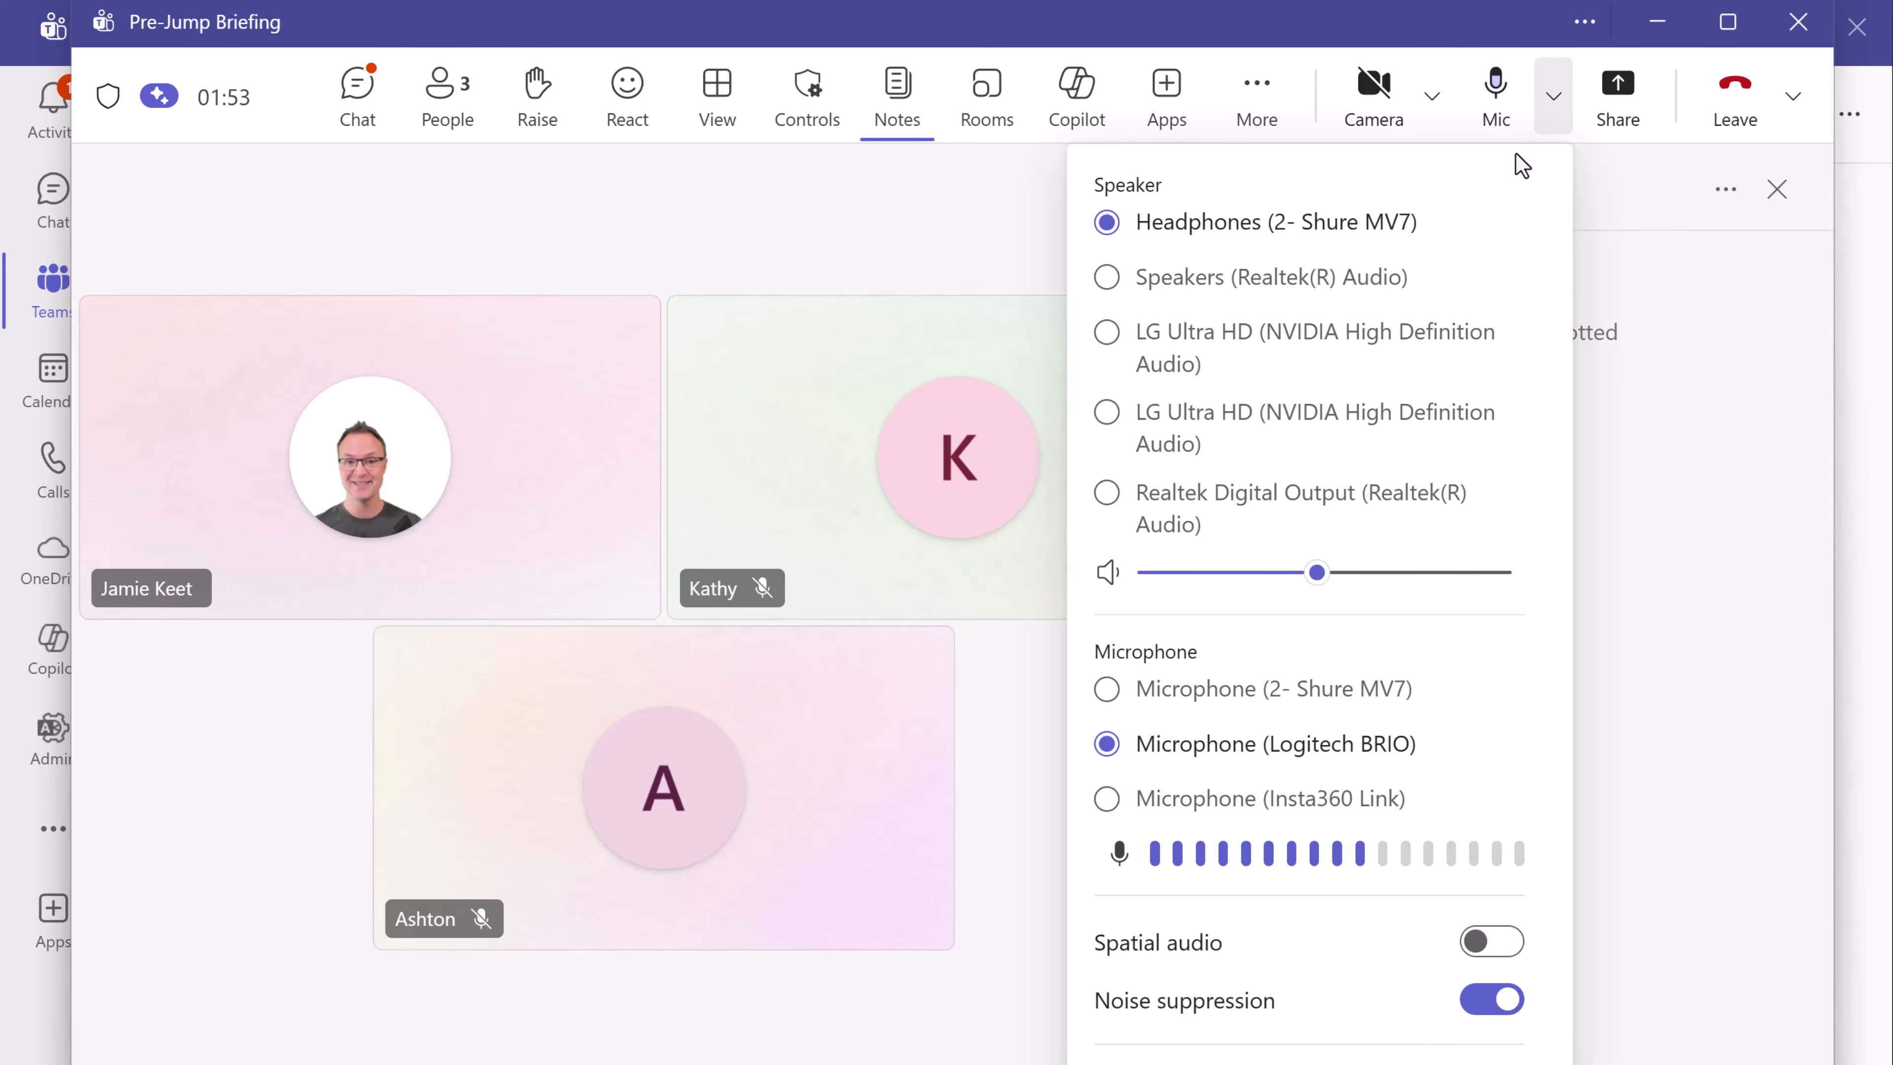
pyautogui.click(1433, 105)
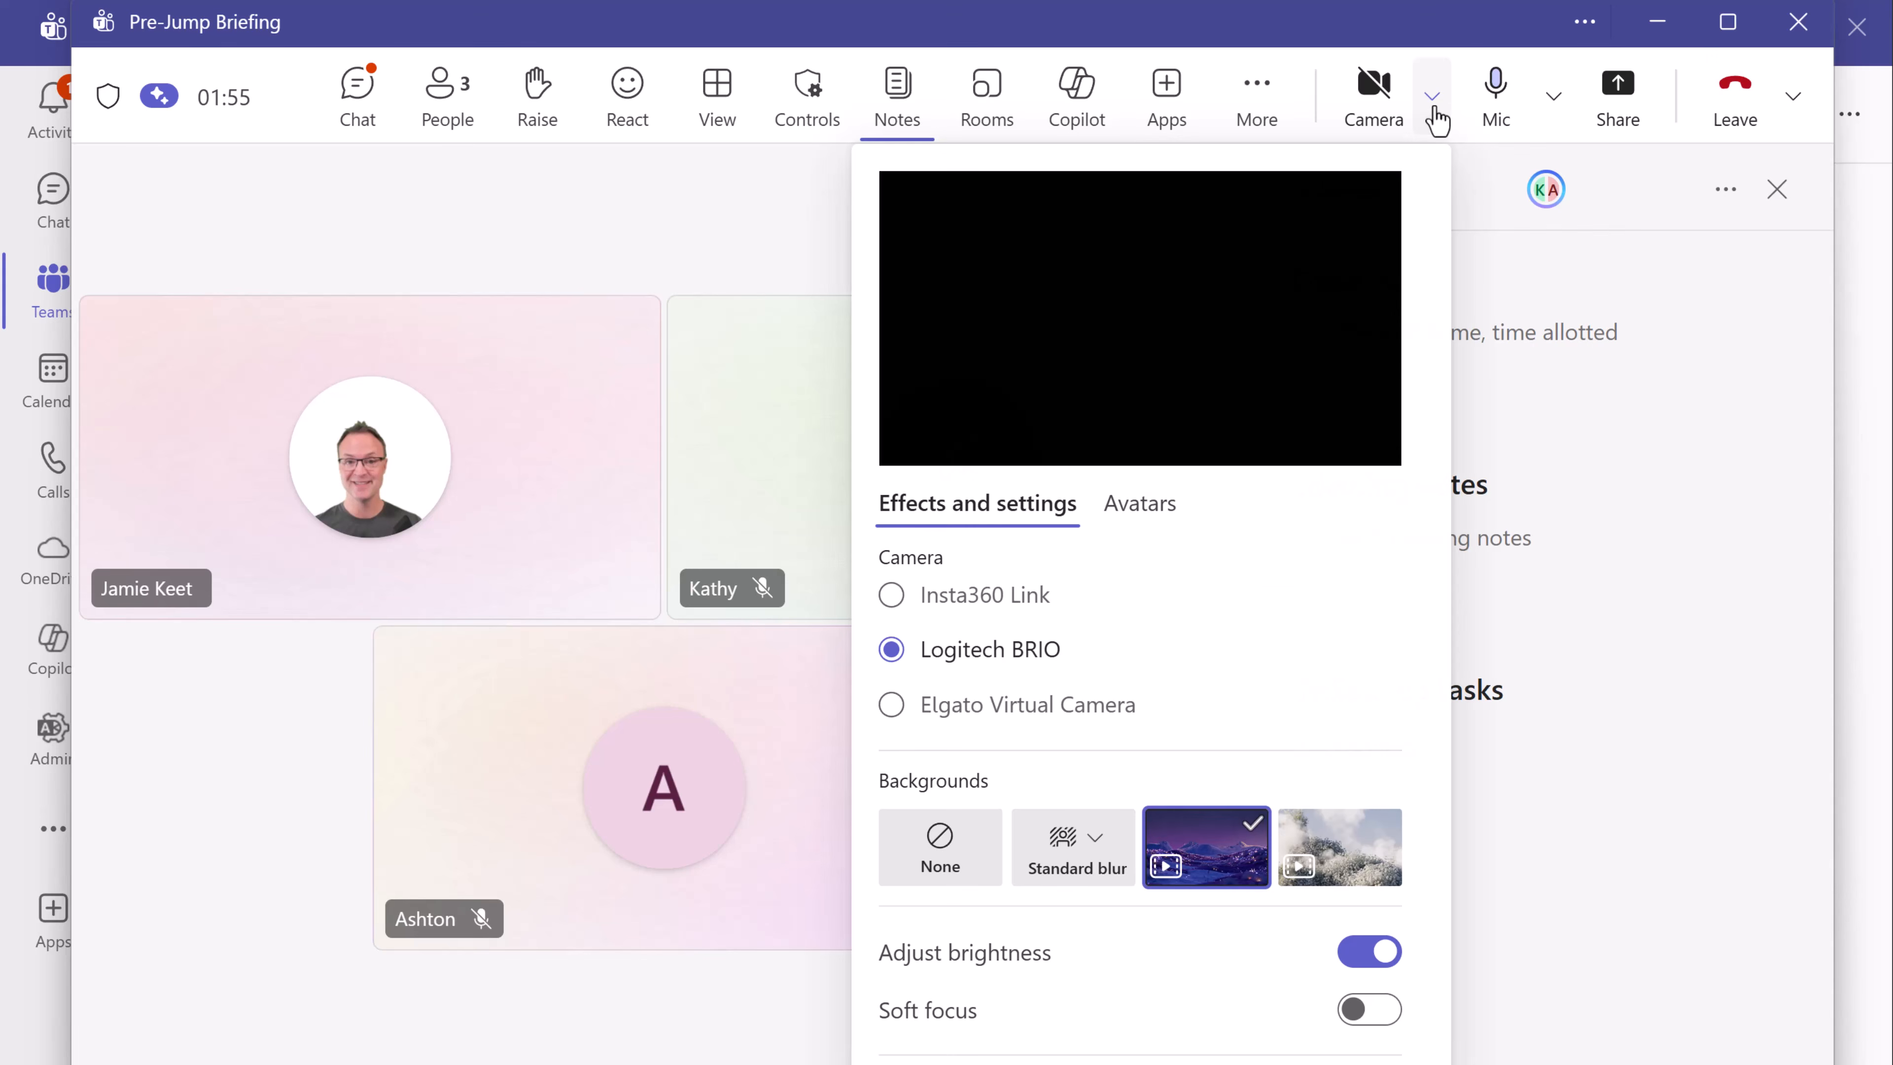
pyautogui.click(1434, 112)
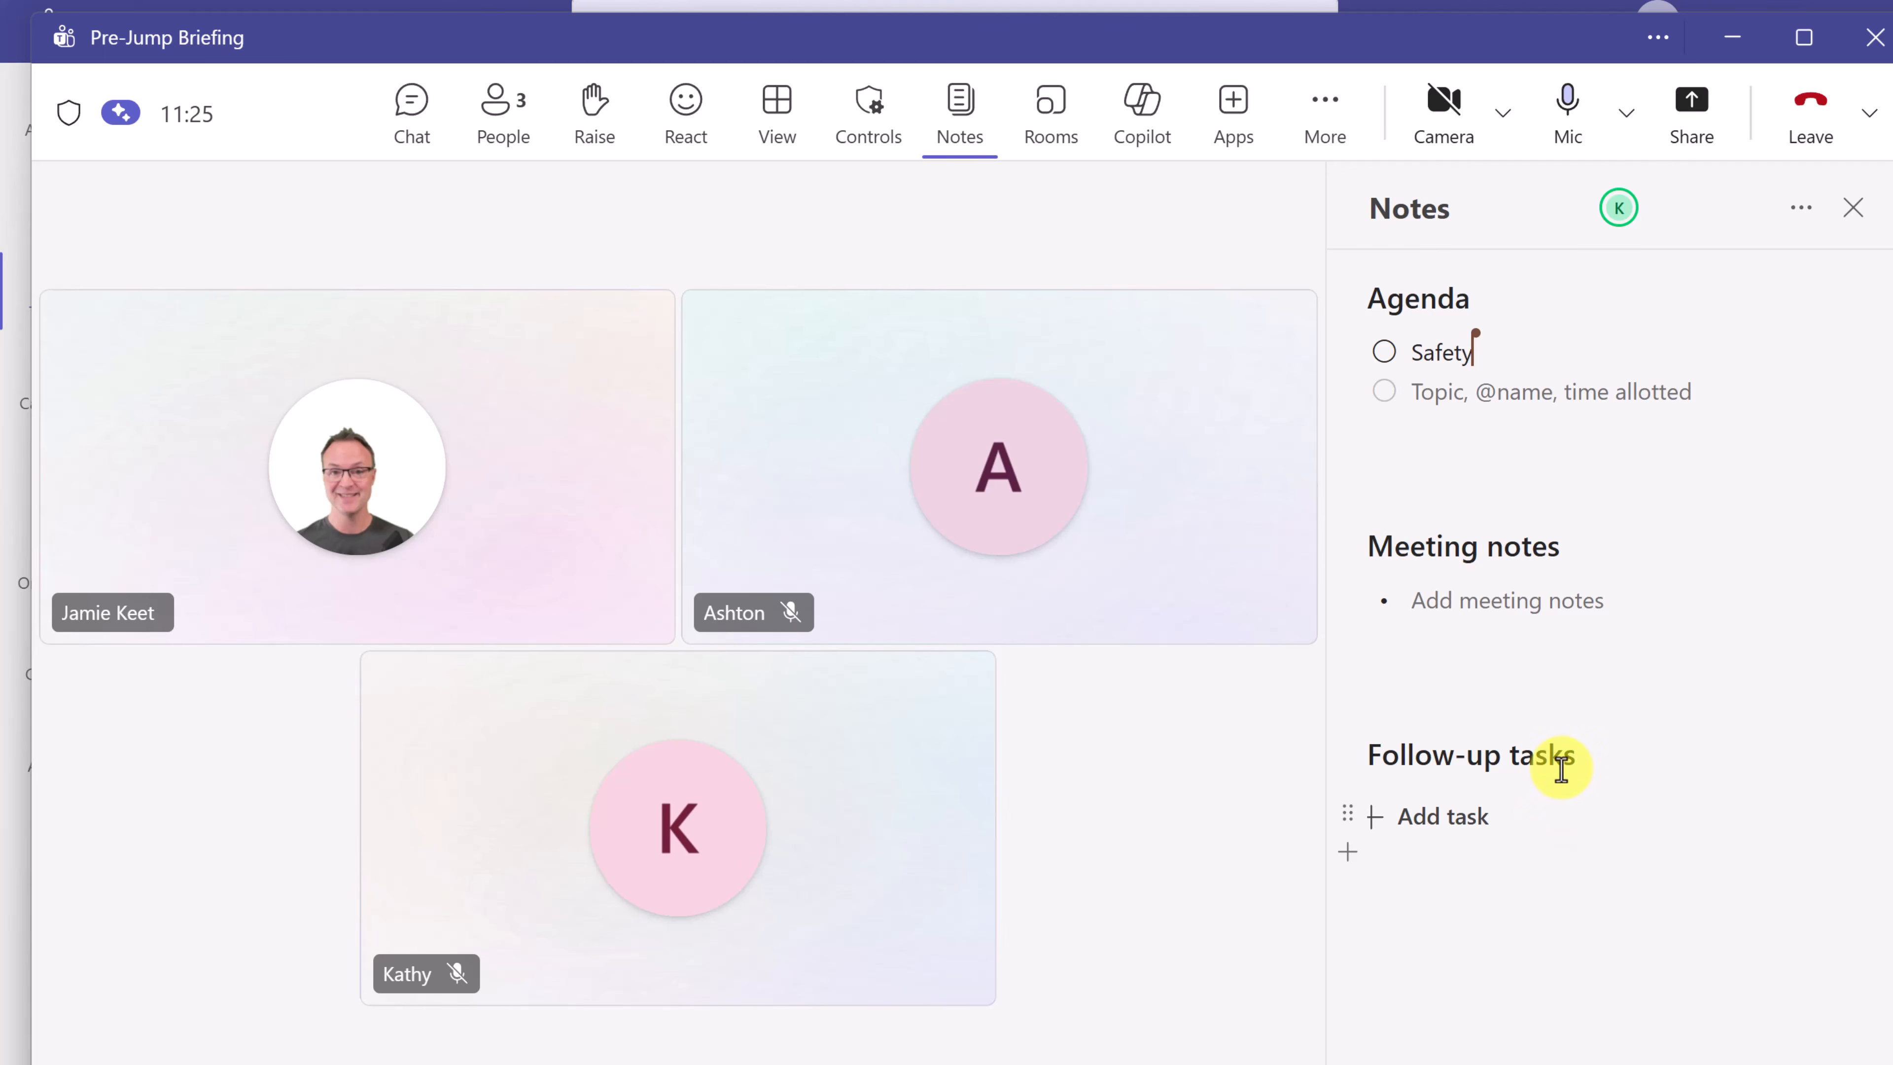
# - Hide the shared meeting notes so that the participants' tiles fill the meeting window
pyautogui.click(1384, 351)
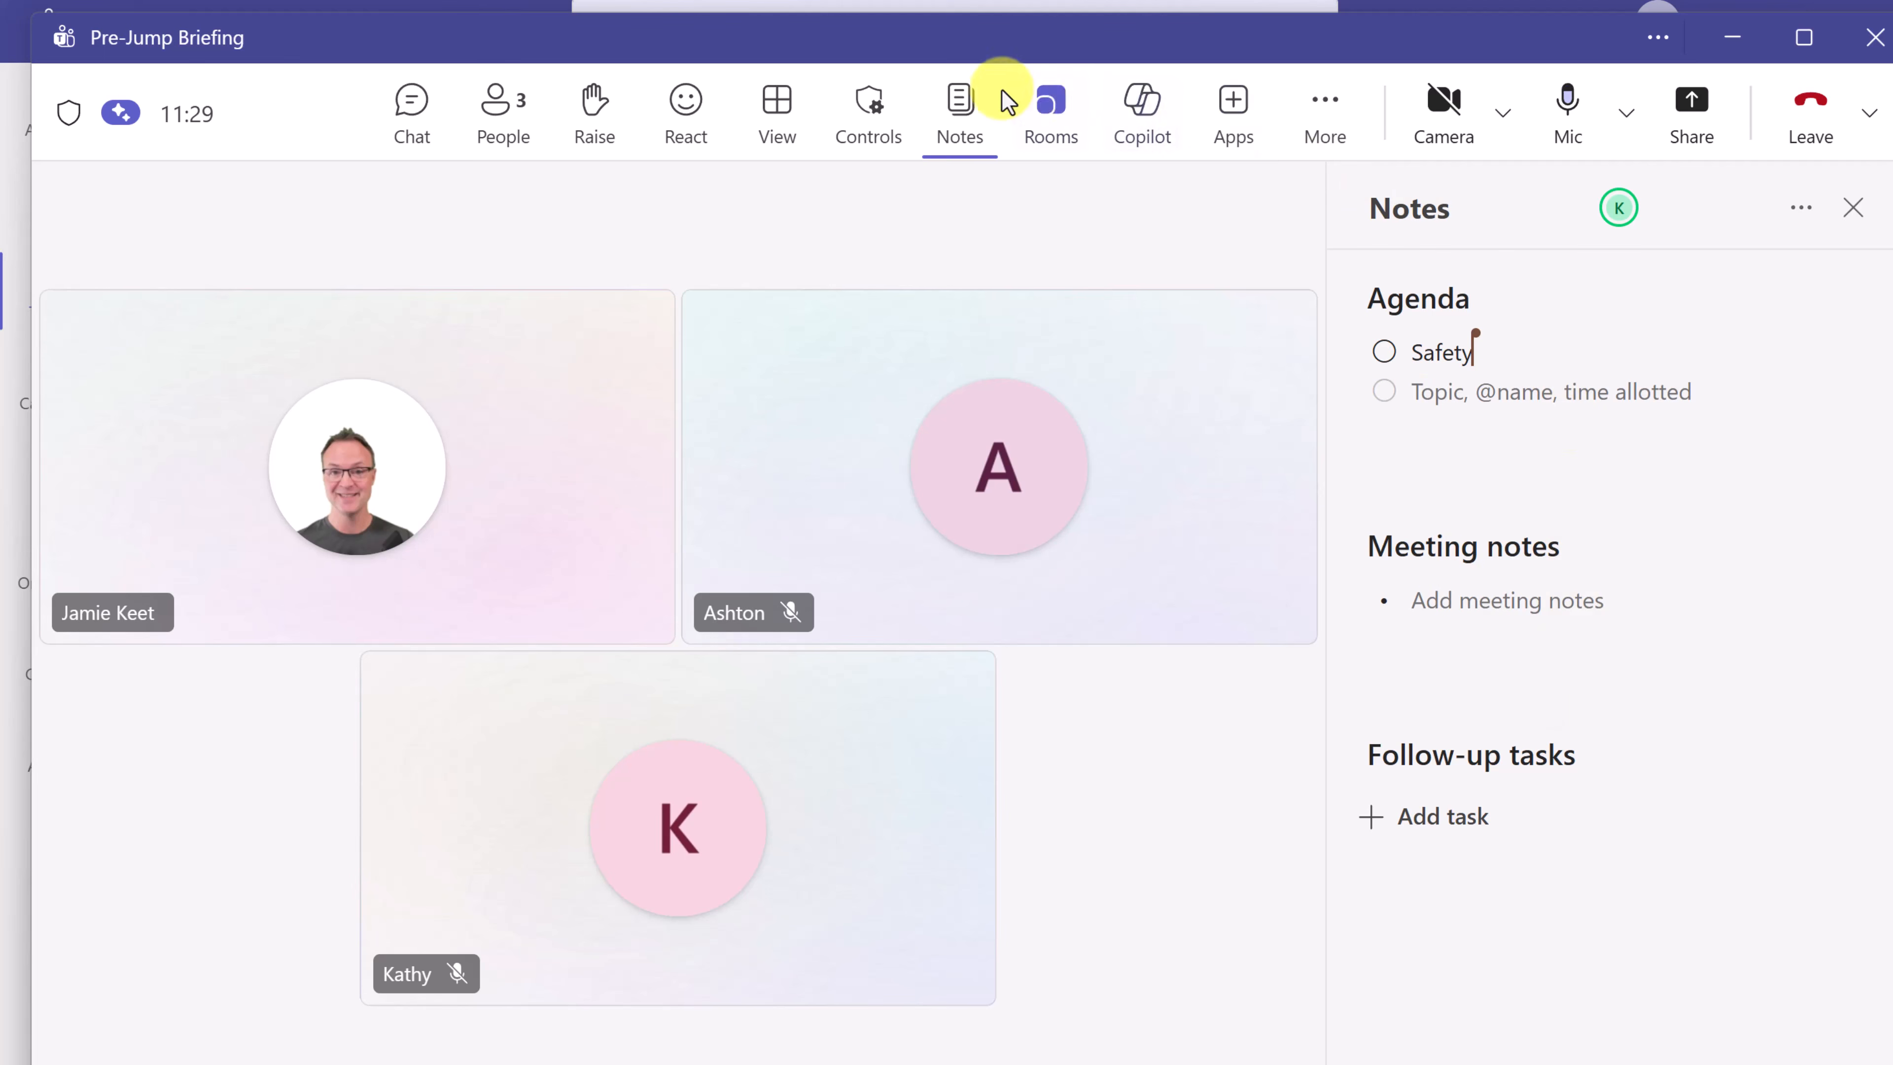
pyautogui.click(962, 120)
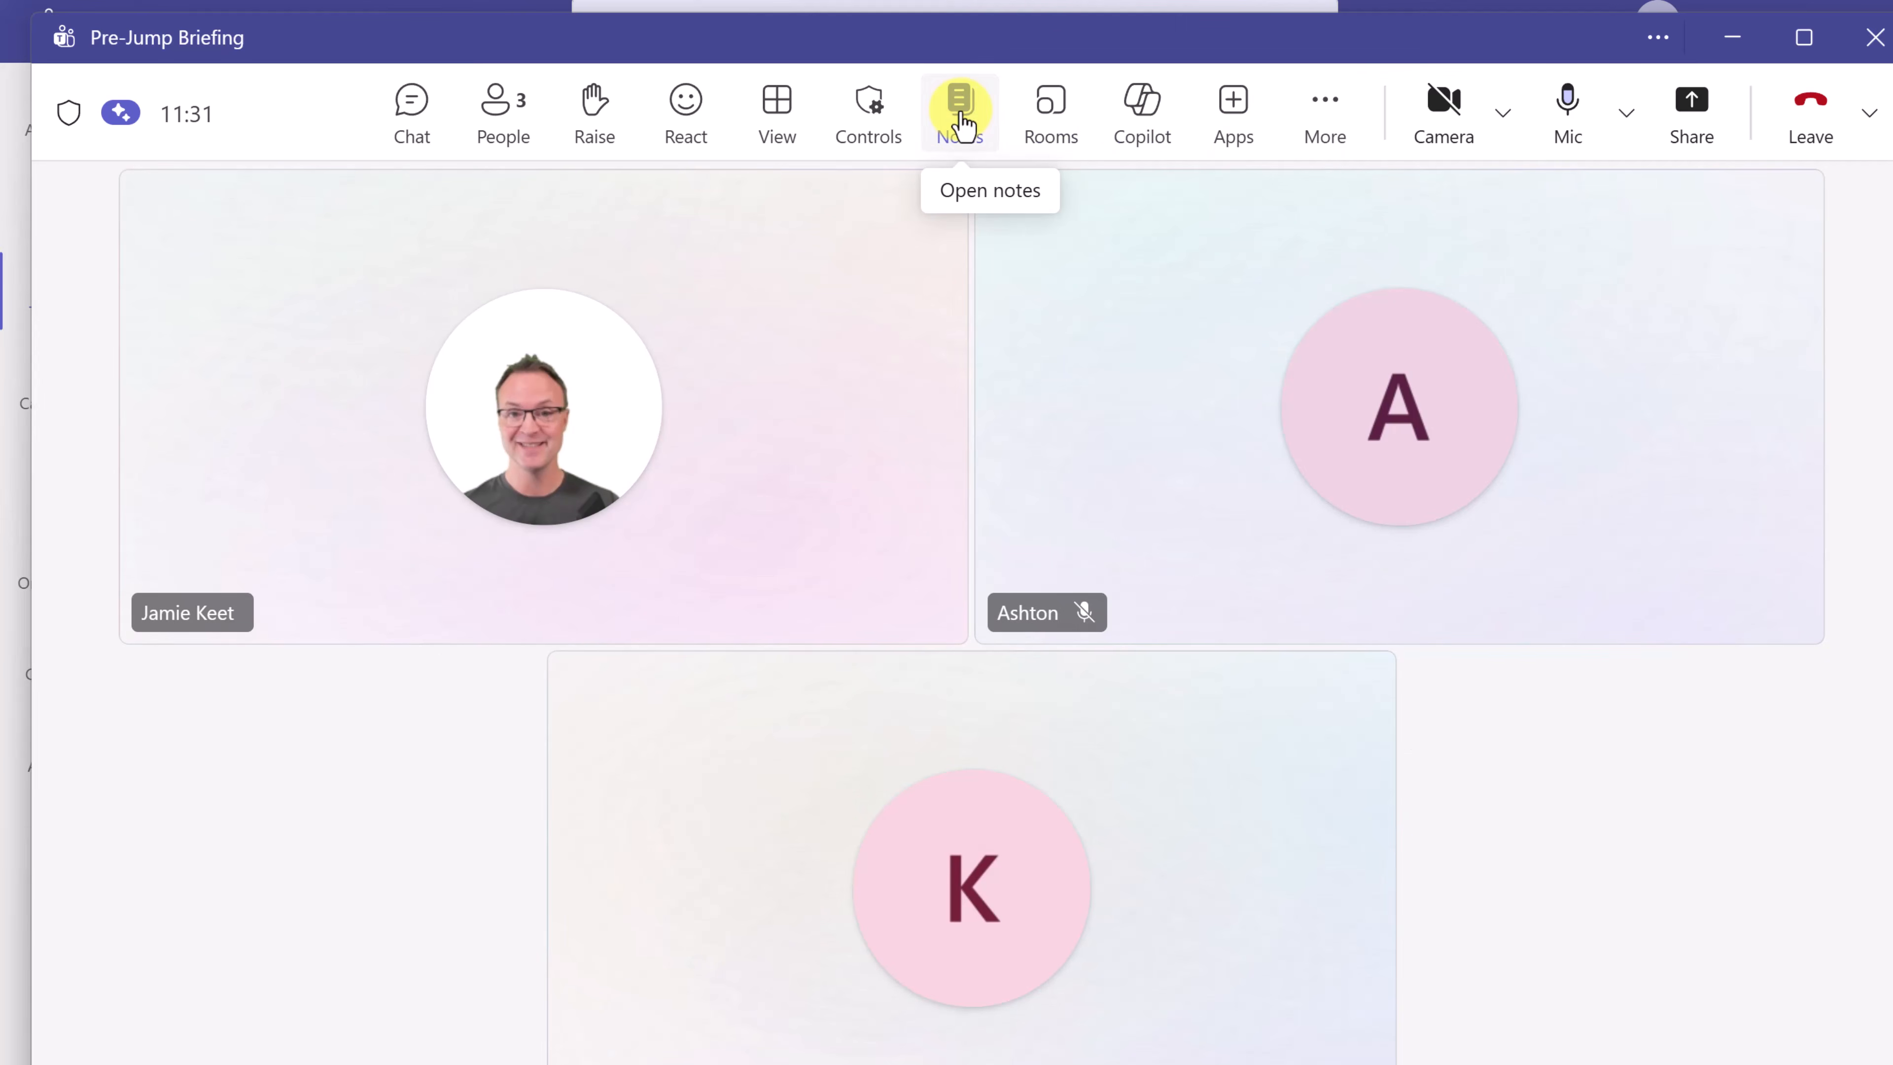
# - Open the meeting notes and look over the agenda, meeting notes and follow-up tasks sections
pyautogui.click(963, 119)
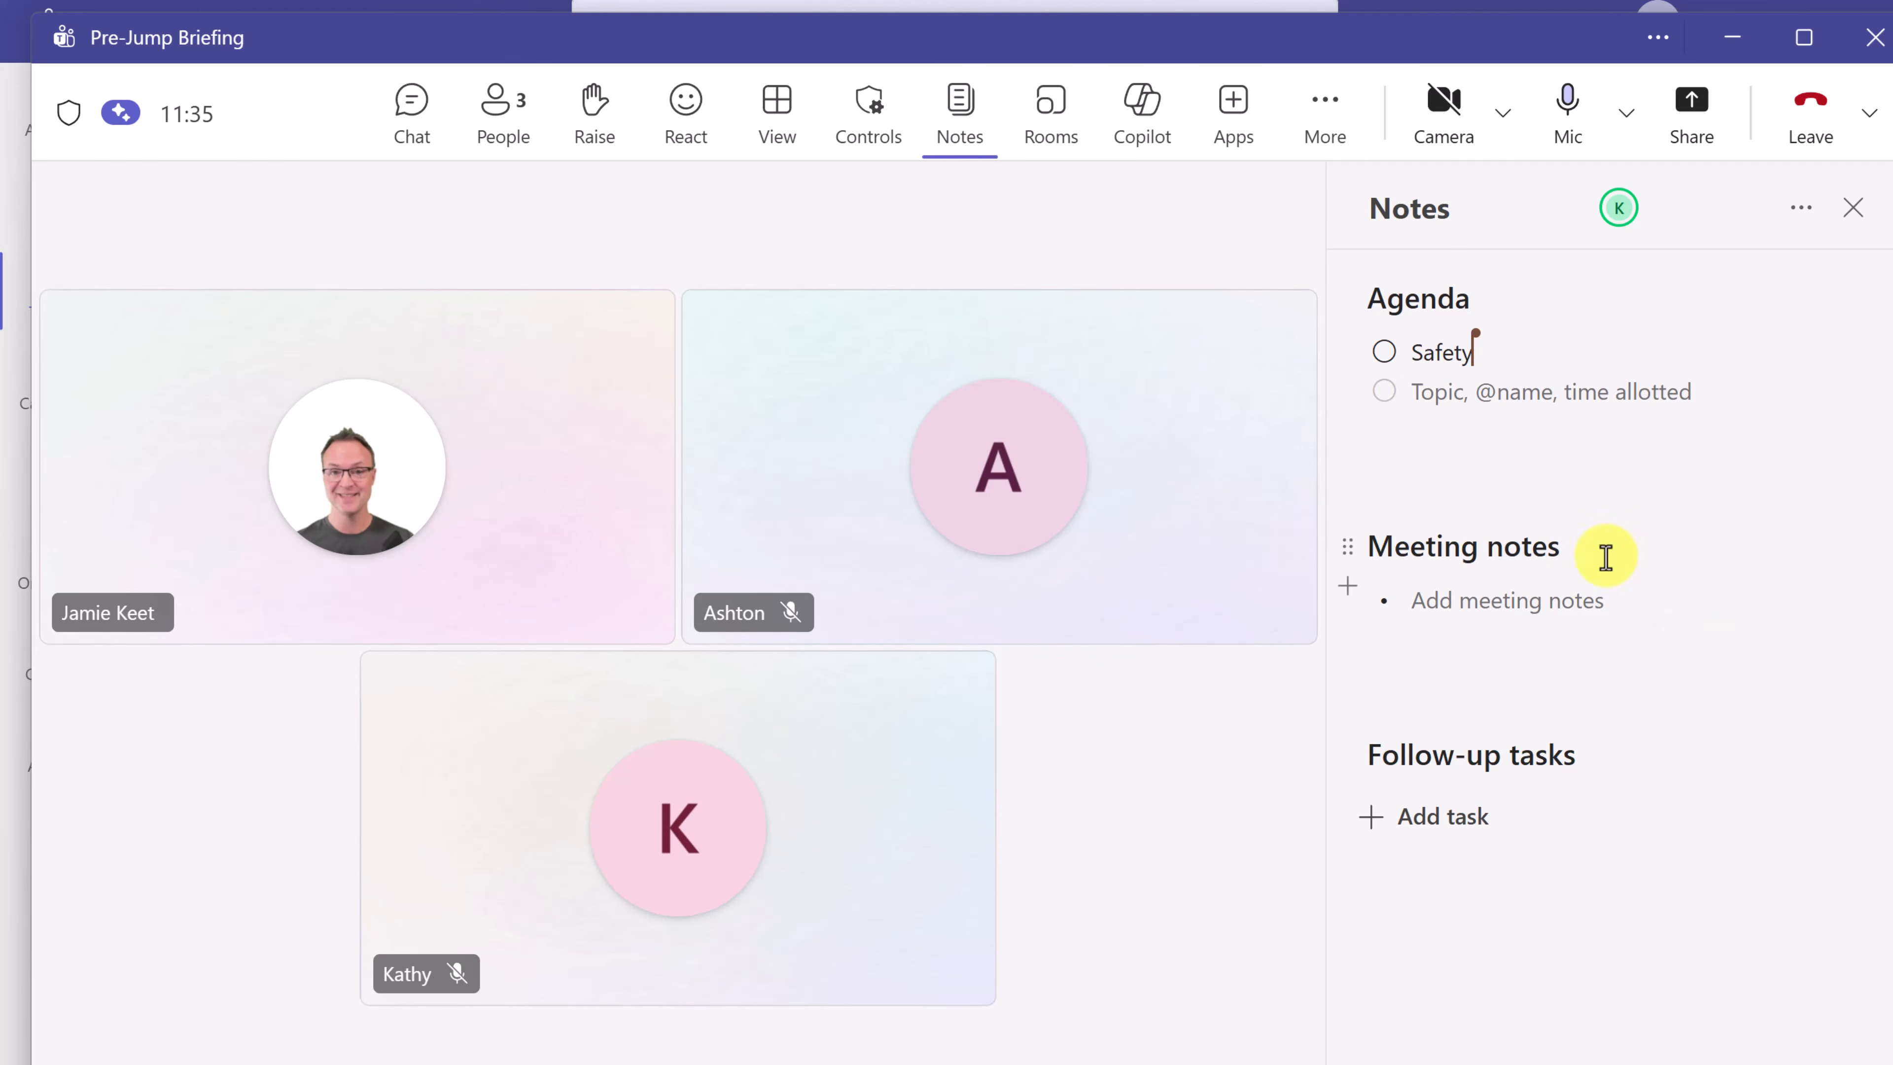
pyautogui.moveTo(1476, 334)
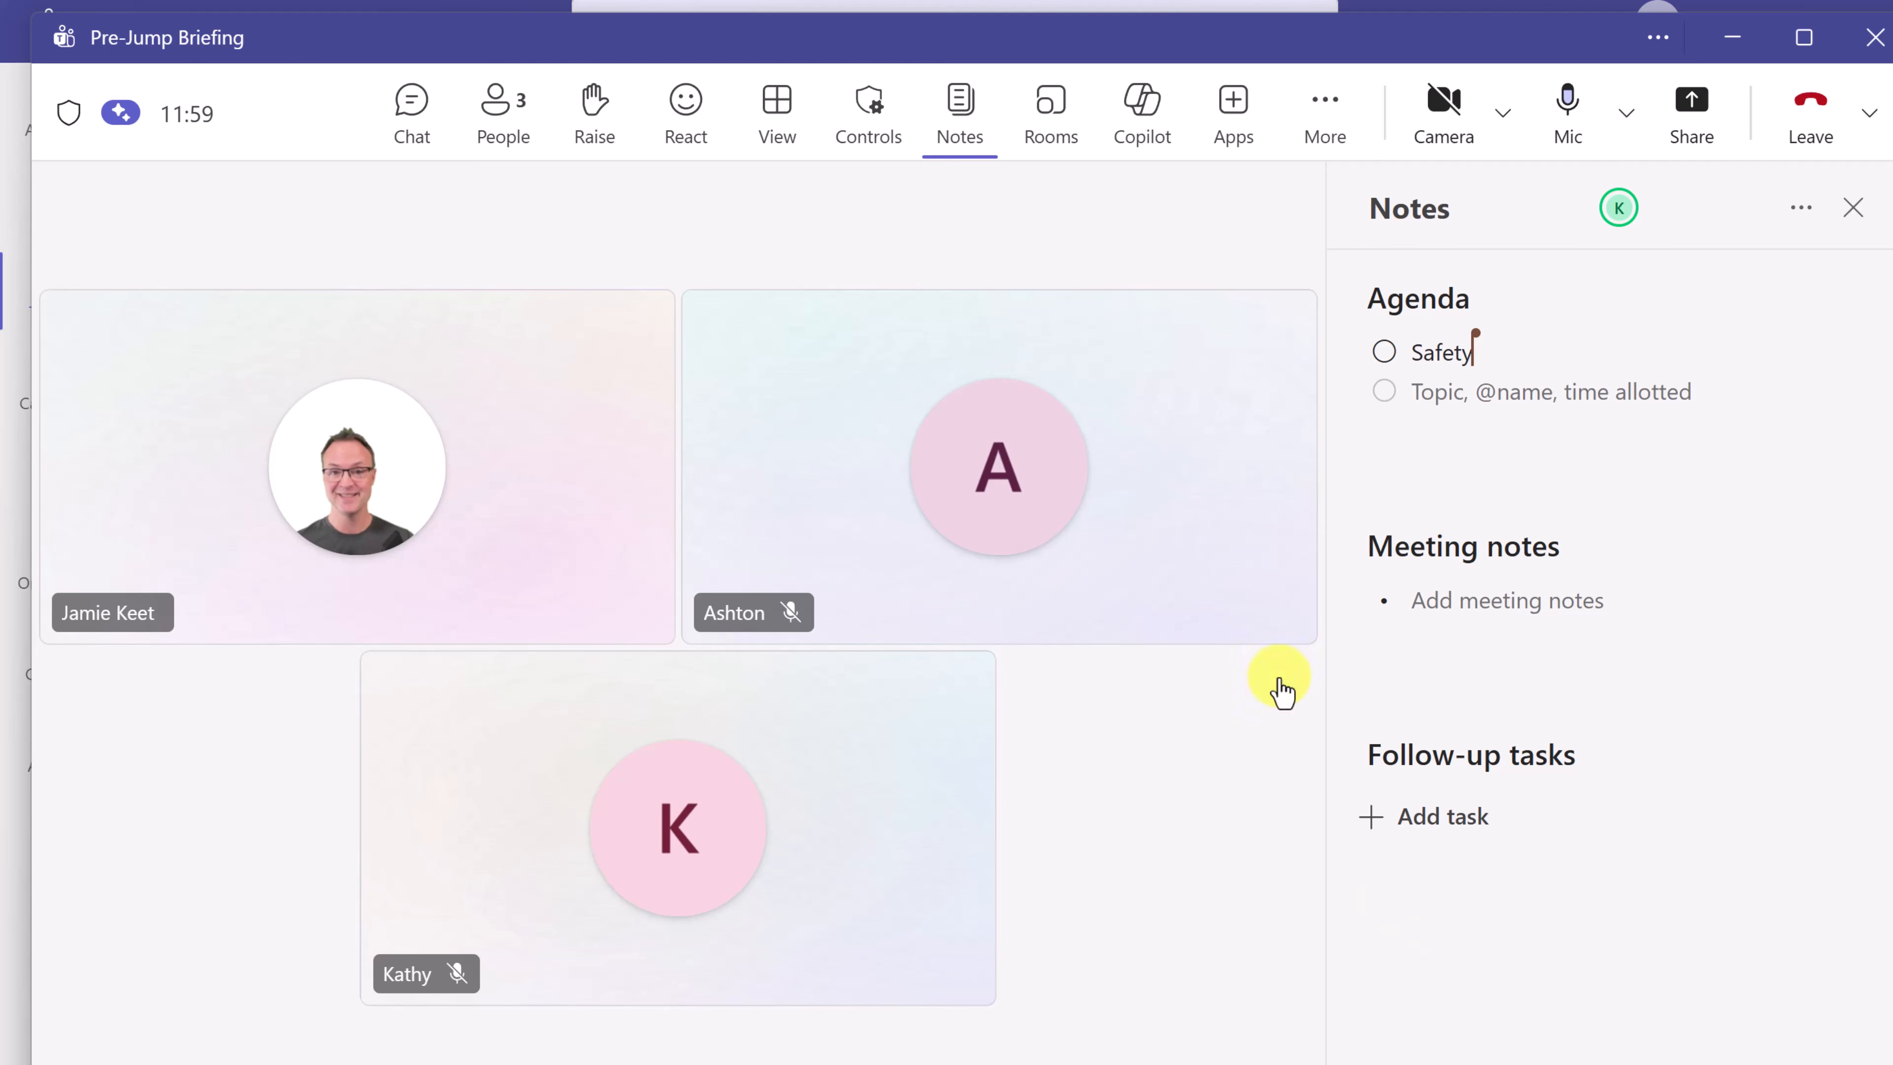
# - Open the meeting chat and send the message "Hello" to the channel
pyautogui.click(411, 113)
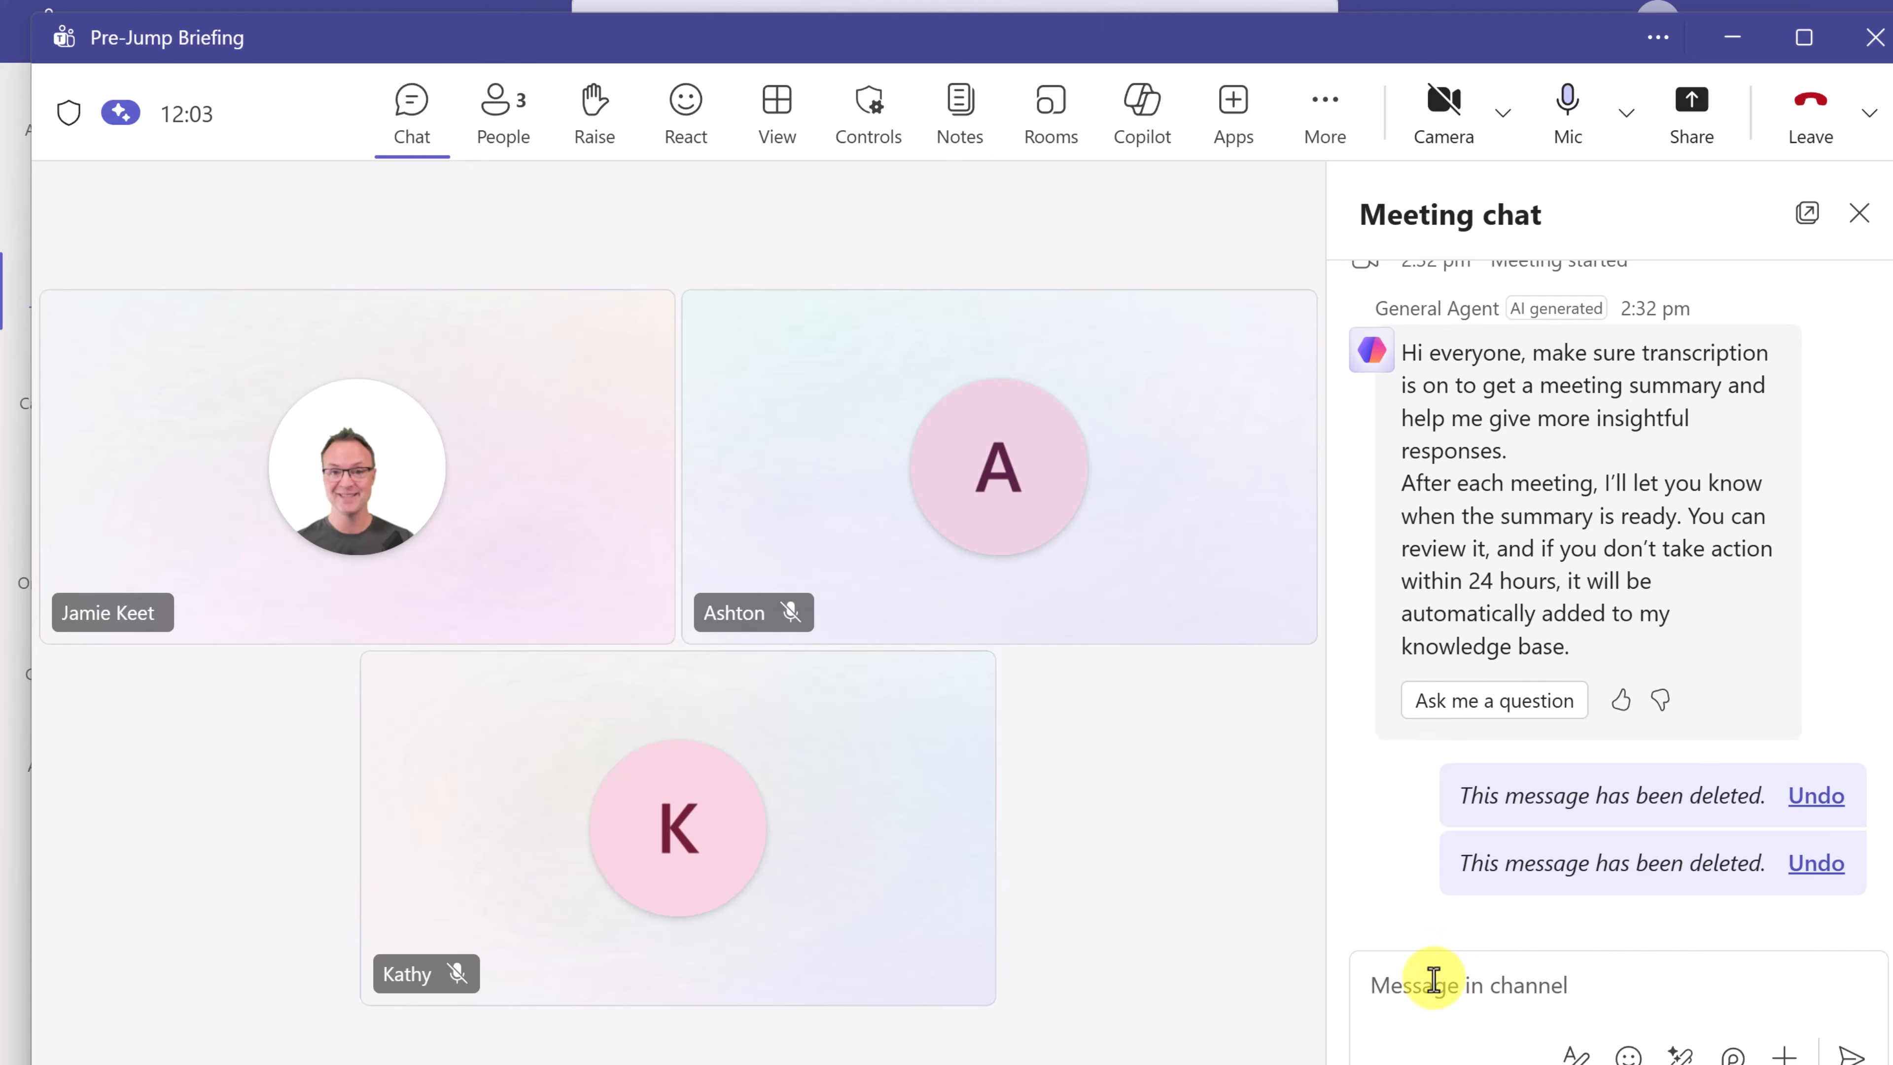
pyautogui.write('Hello')
pyautogui.press('Return')
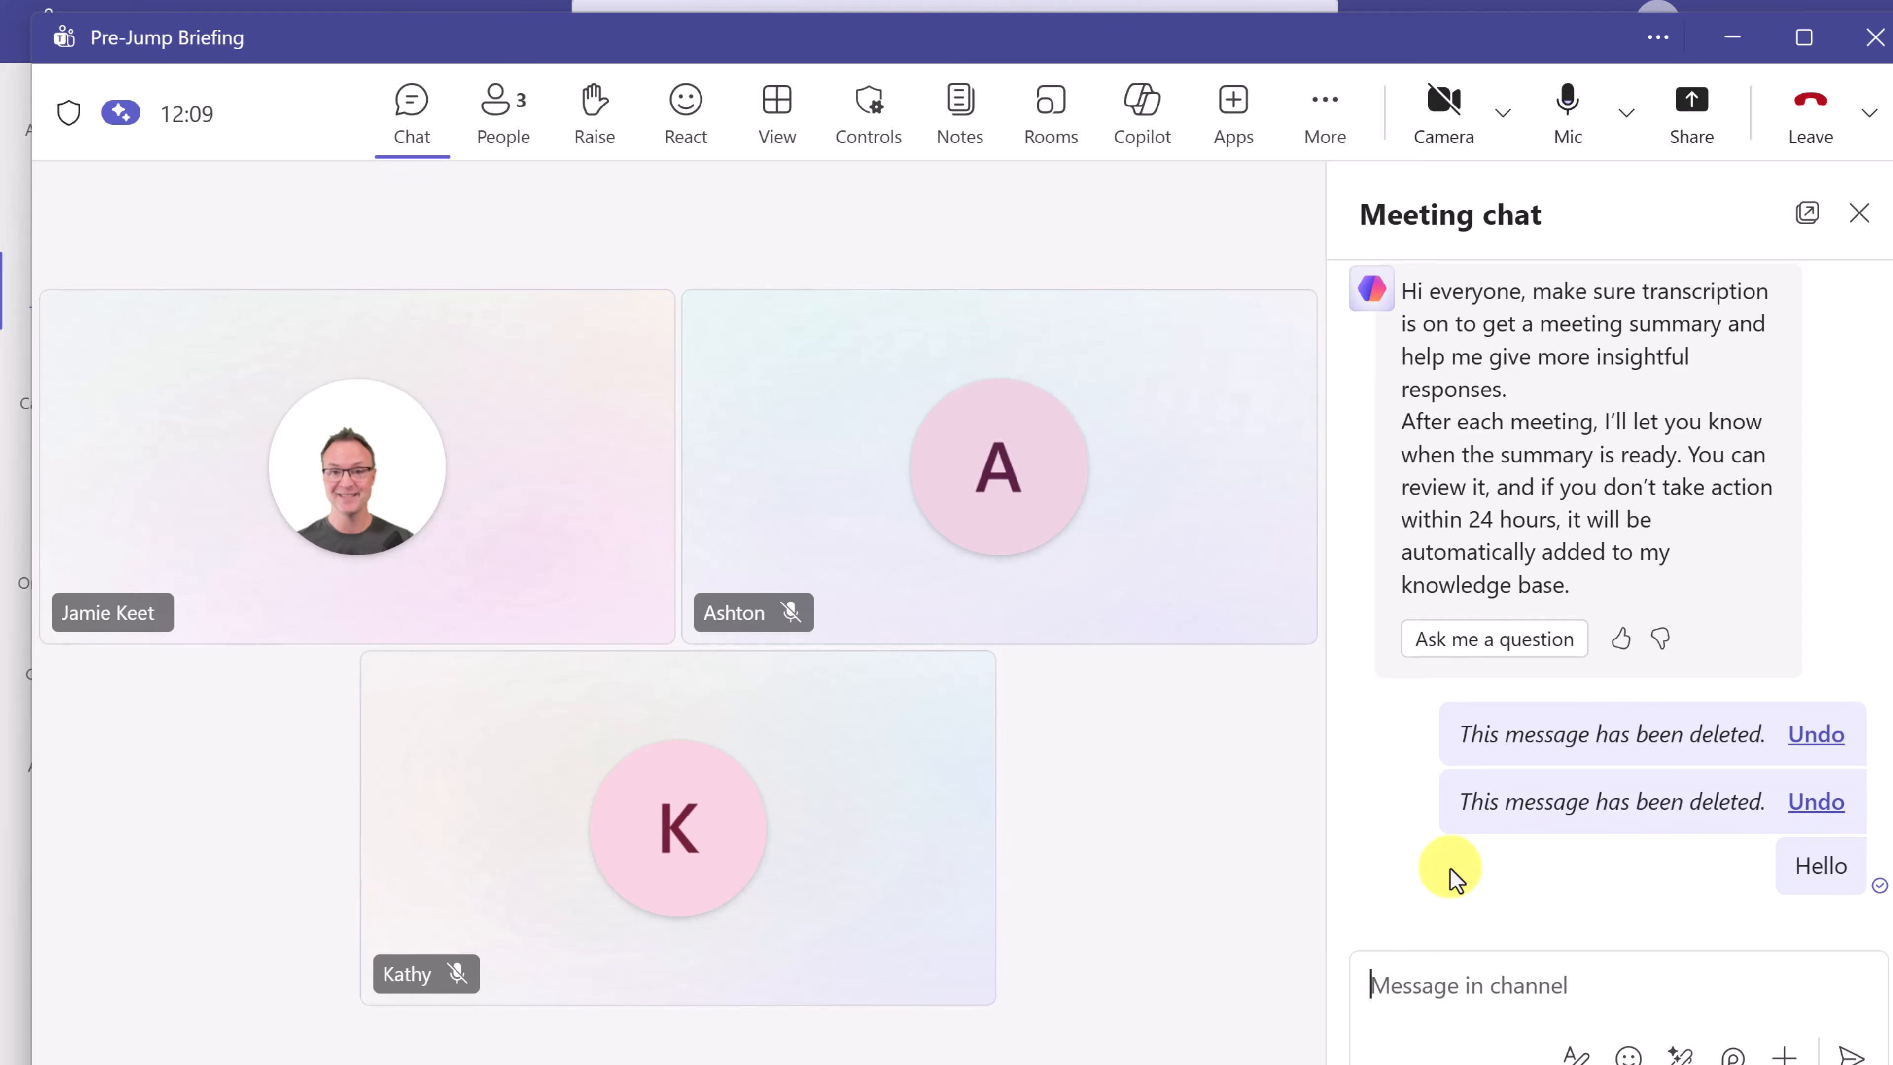
# - Check the @ mention suggestions in the chat message box, and look through the additional actions and apps for messages
pyautogui.write('@')
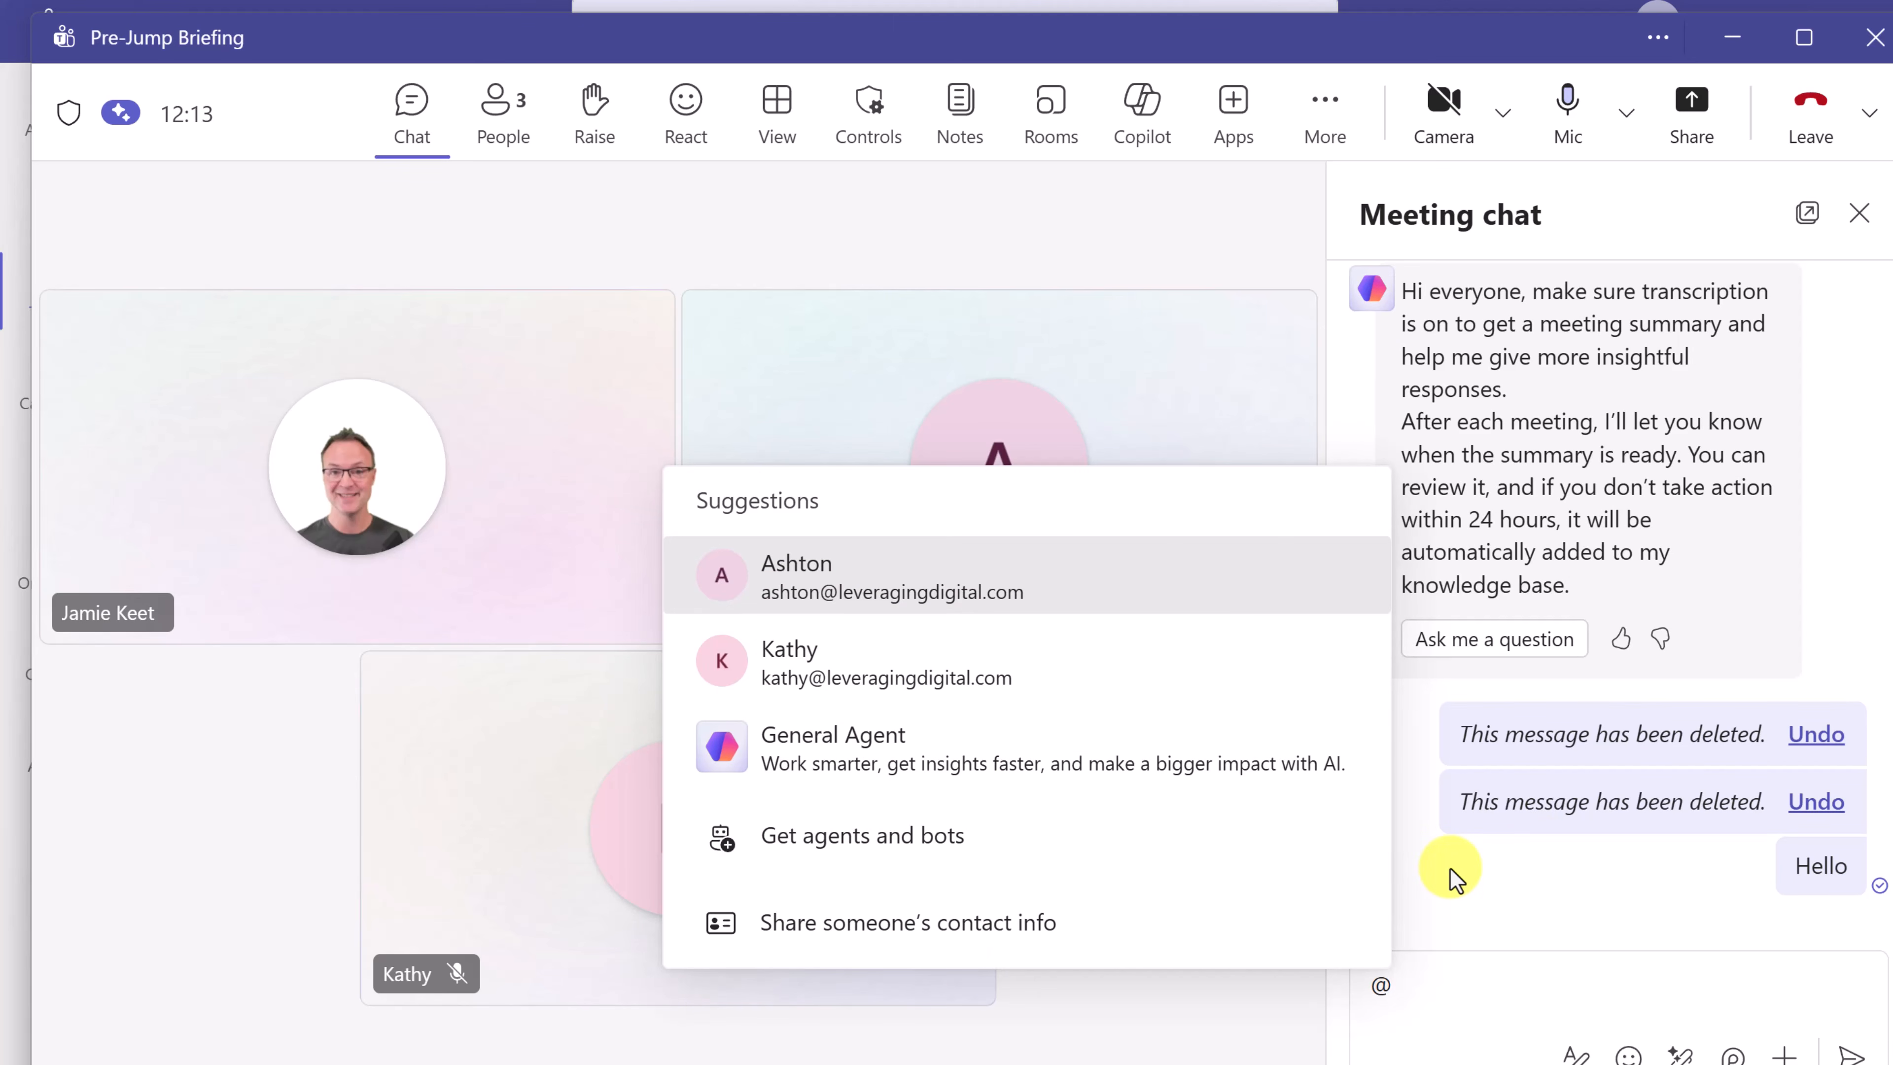
pyautogui.press('BackSpace')
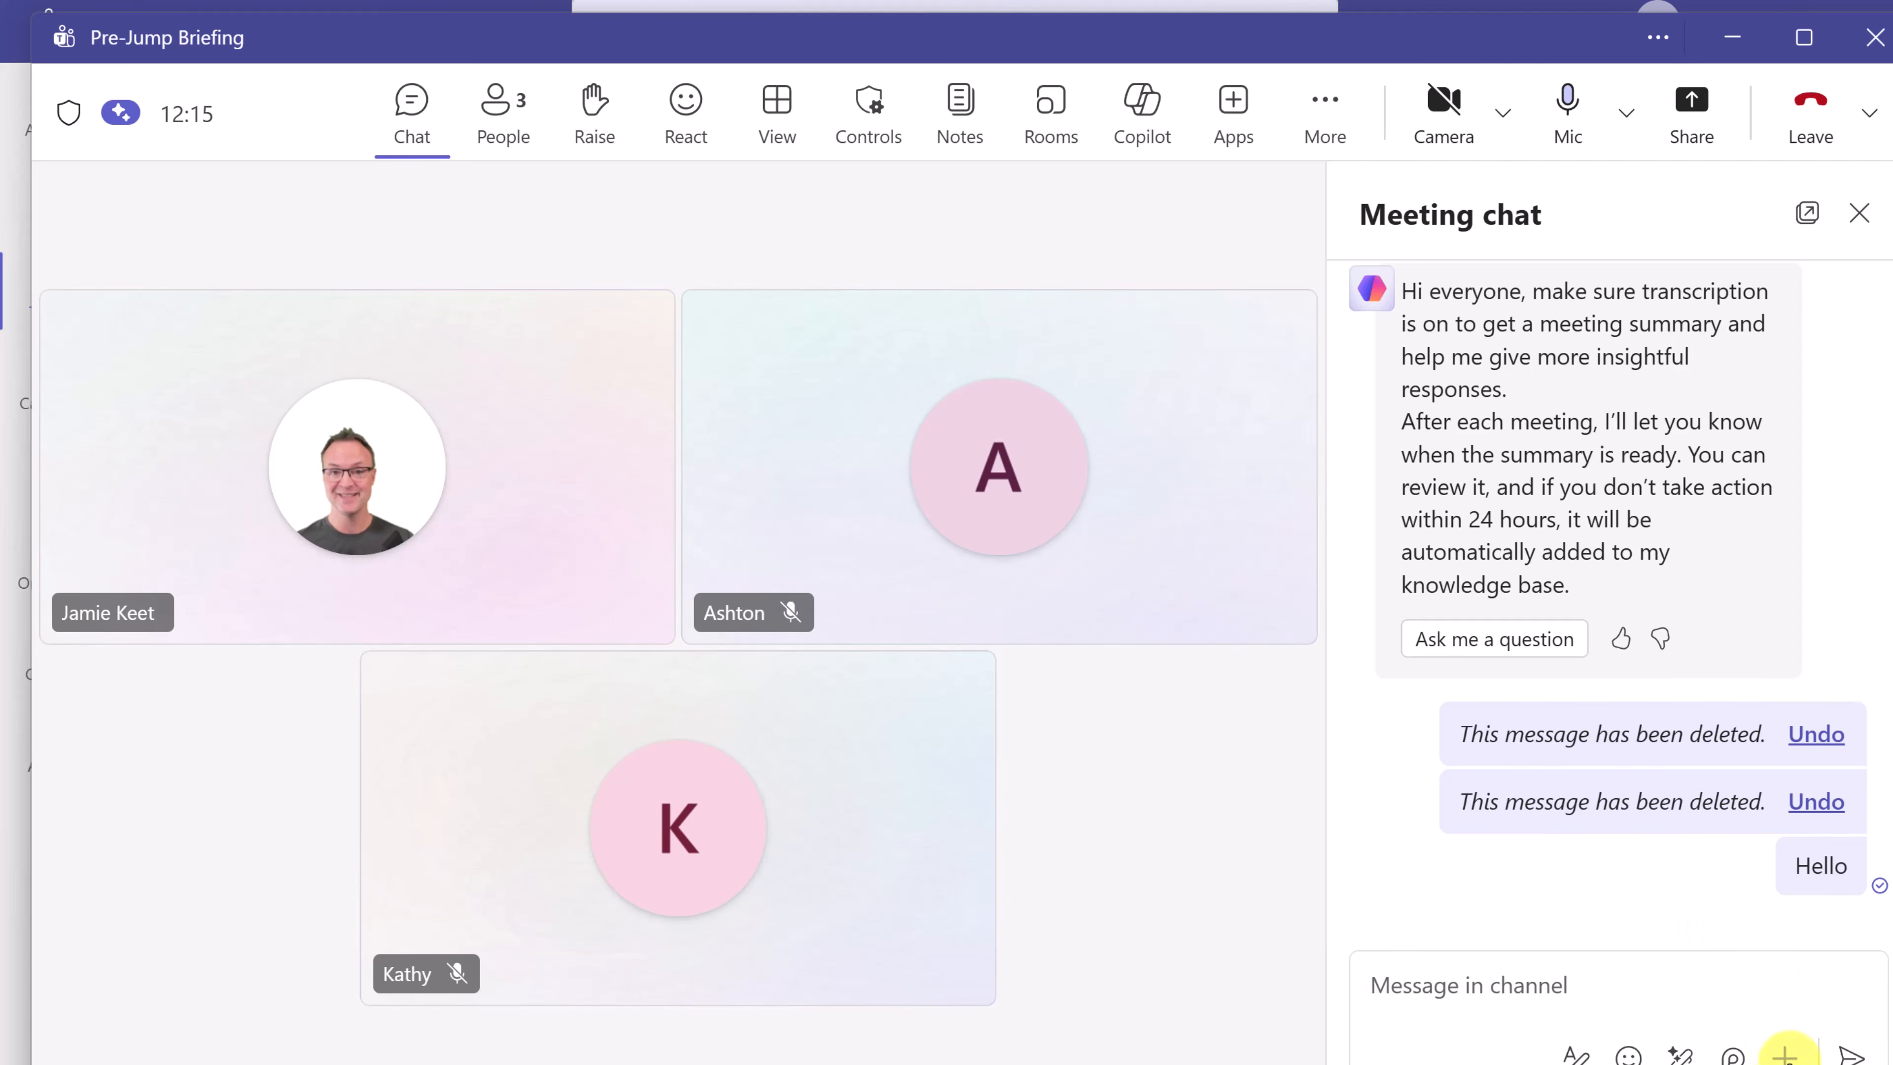
pyautogui.click(1786, 1055)
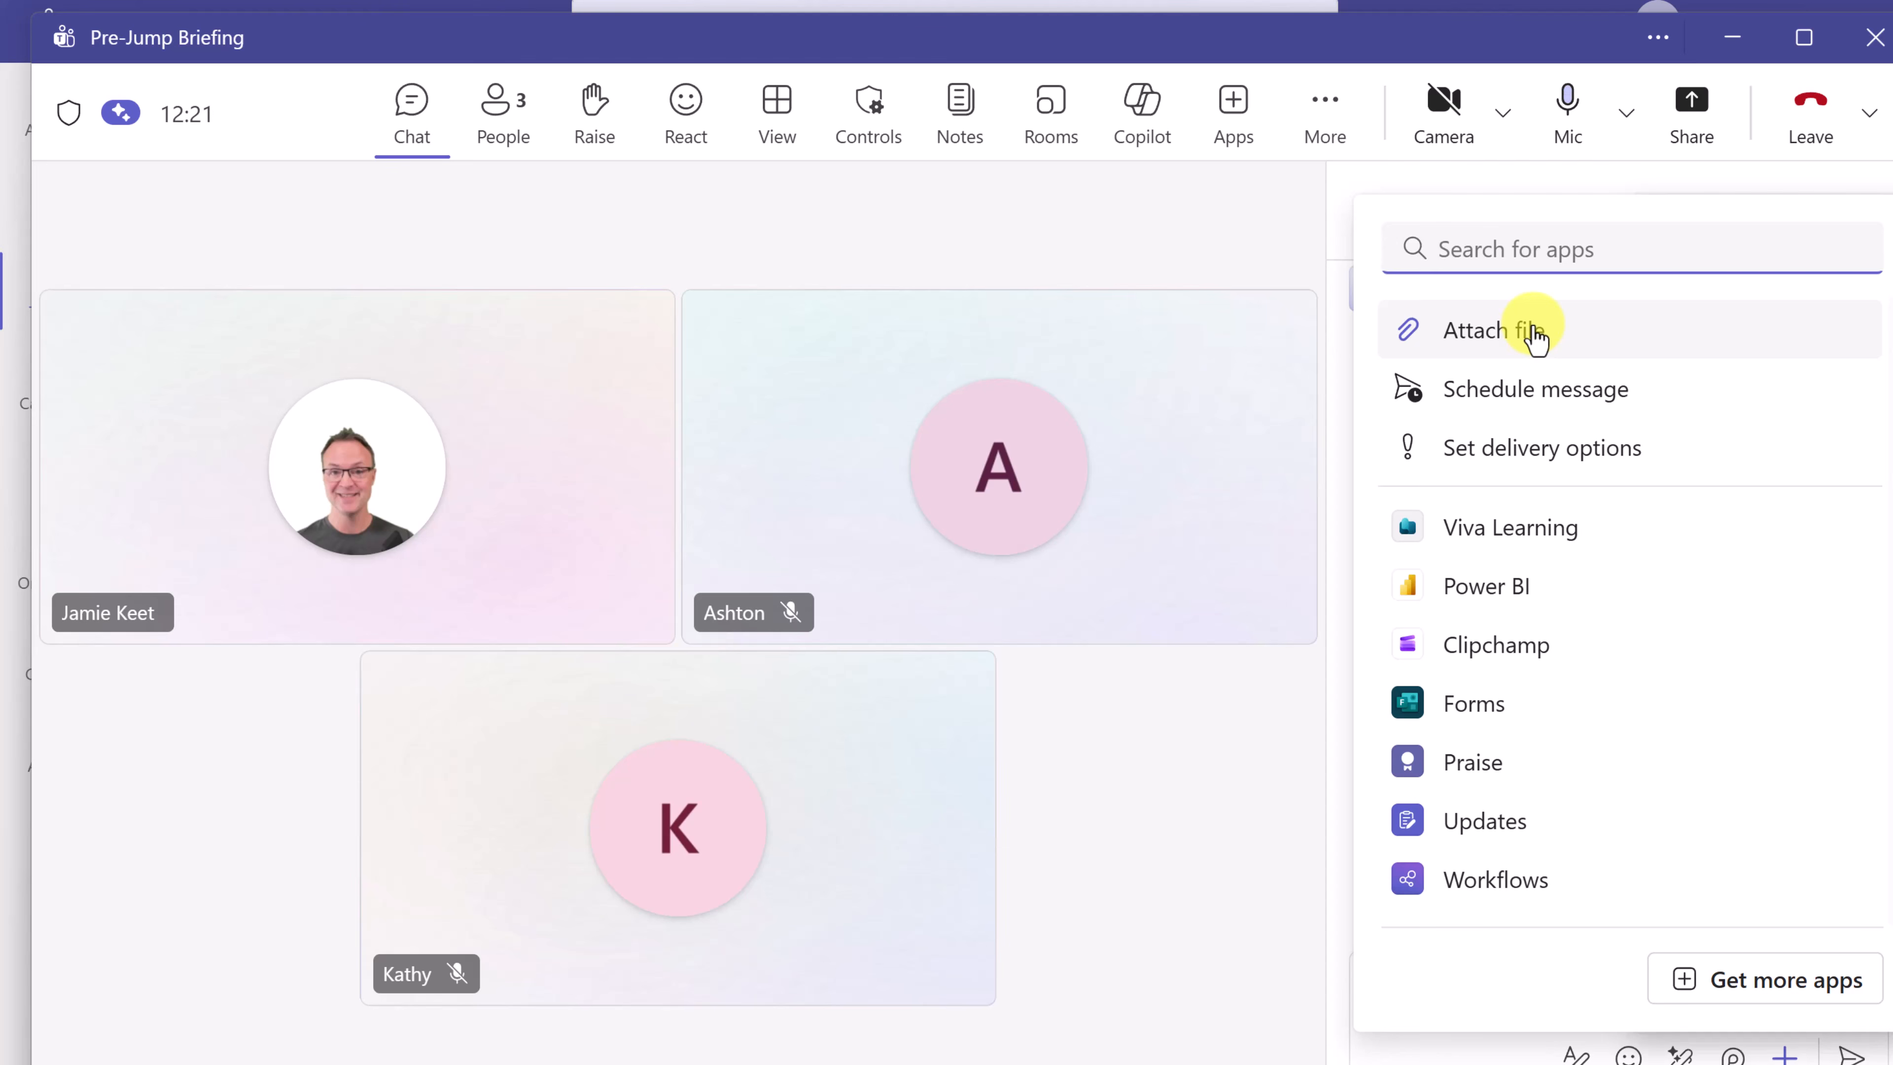
pyautogui.click(1338, 1063)
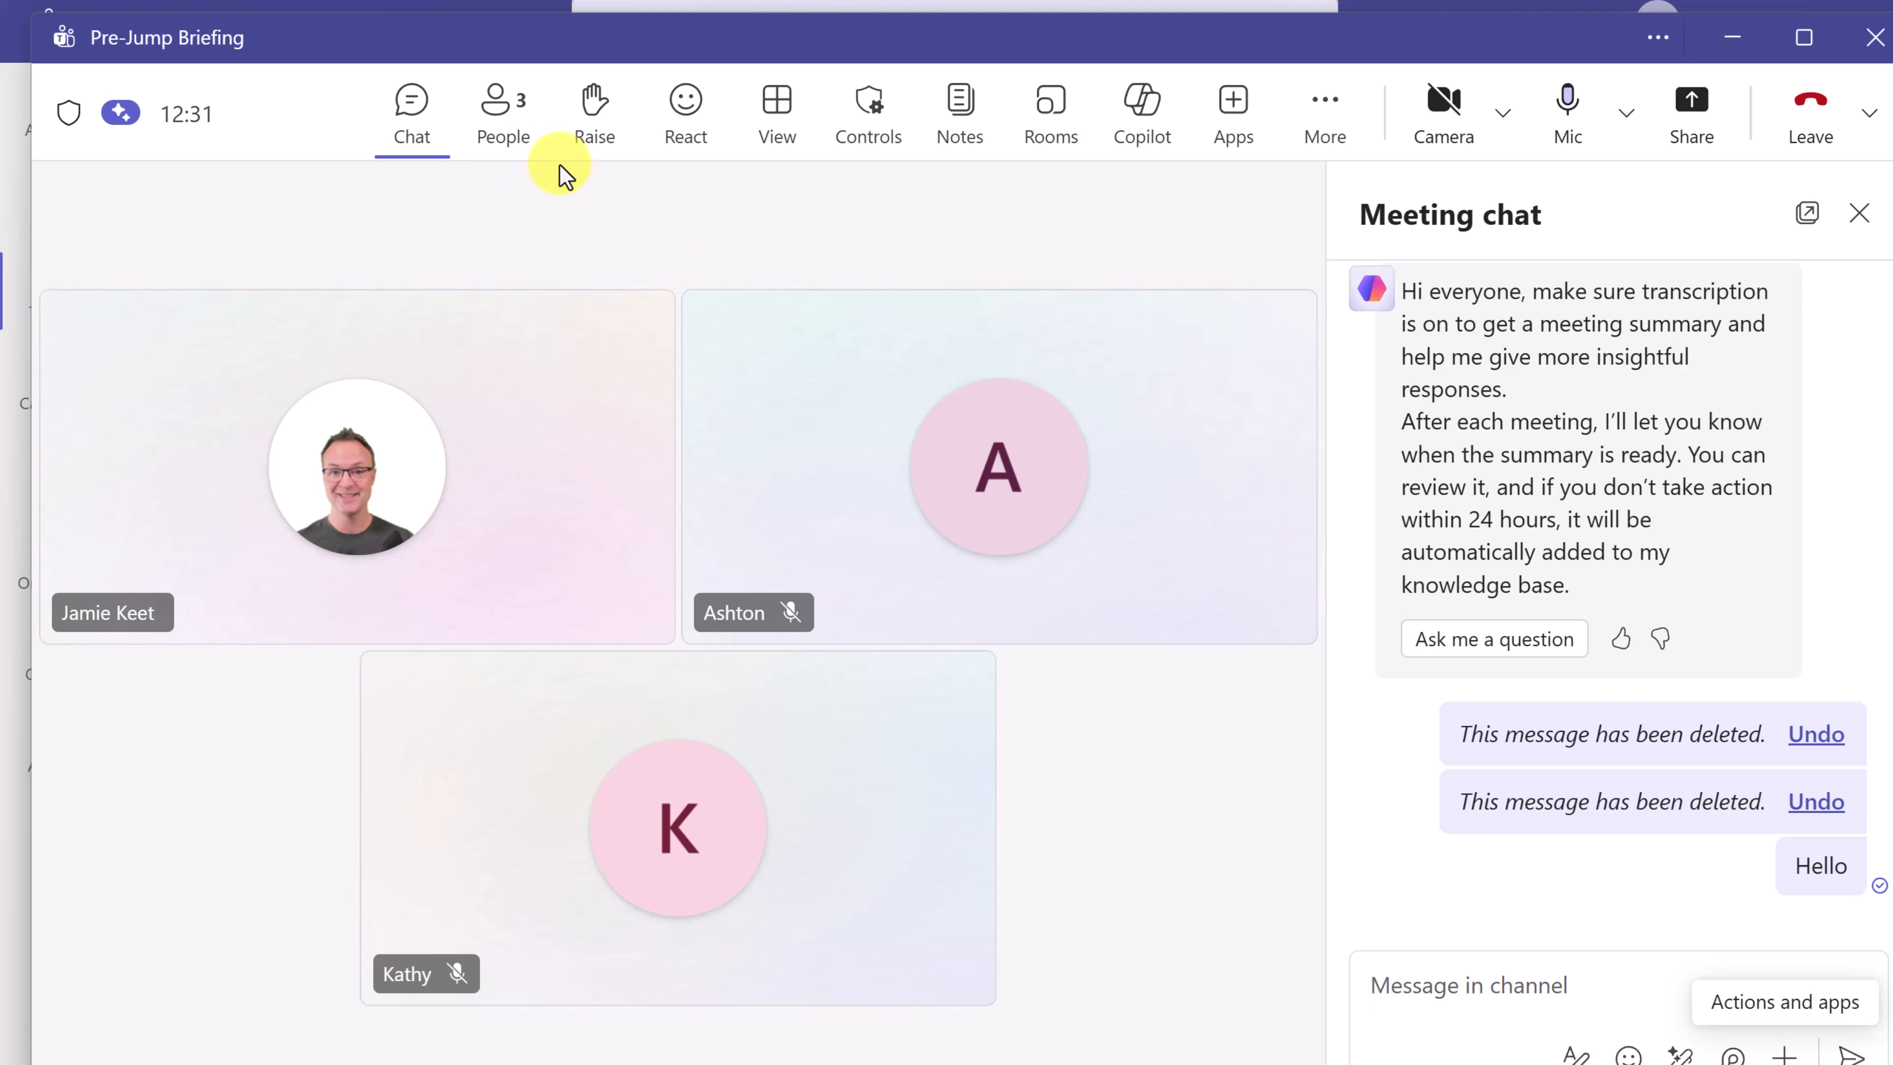
# - Show the meeting participants and look at the management options for the first attendee below the organiser
pyautogui.click(518, 149)
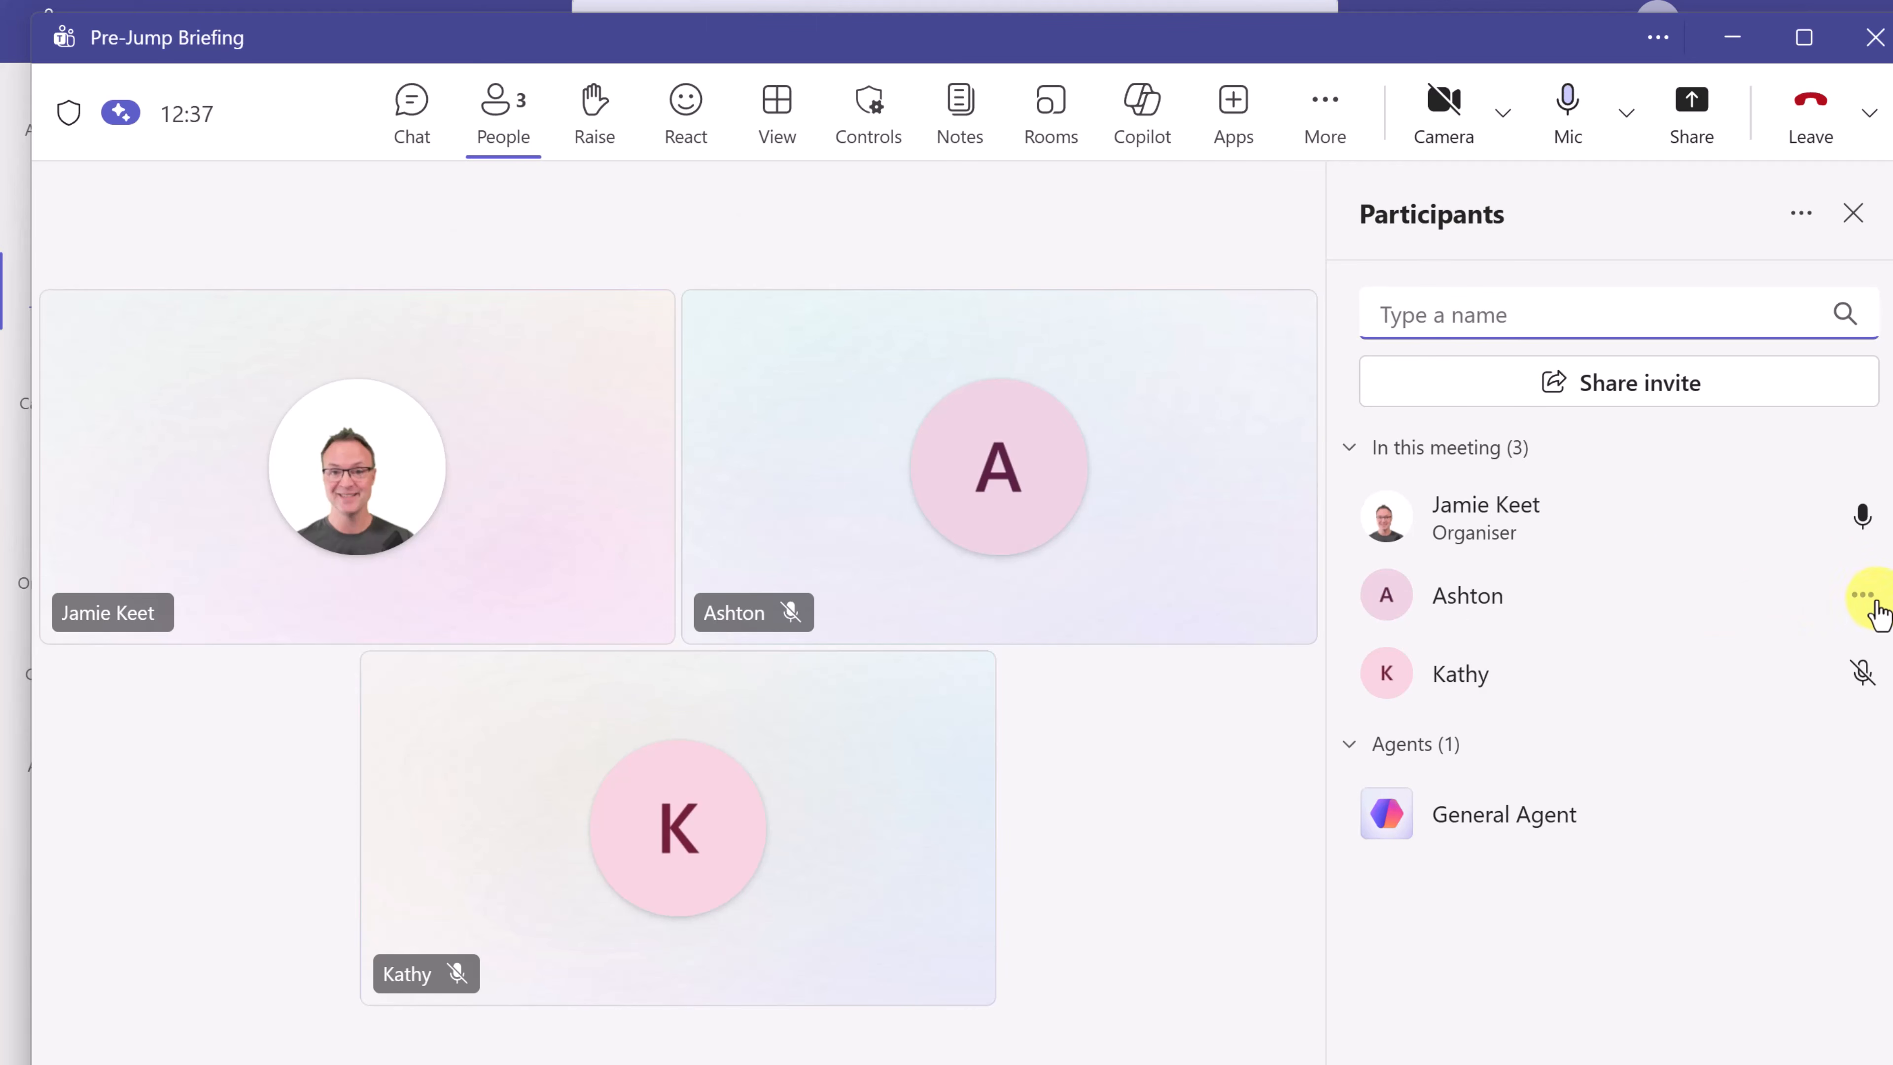
pyautogui.click(1862, 601)
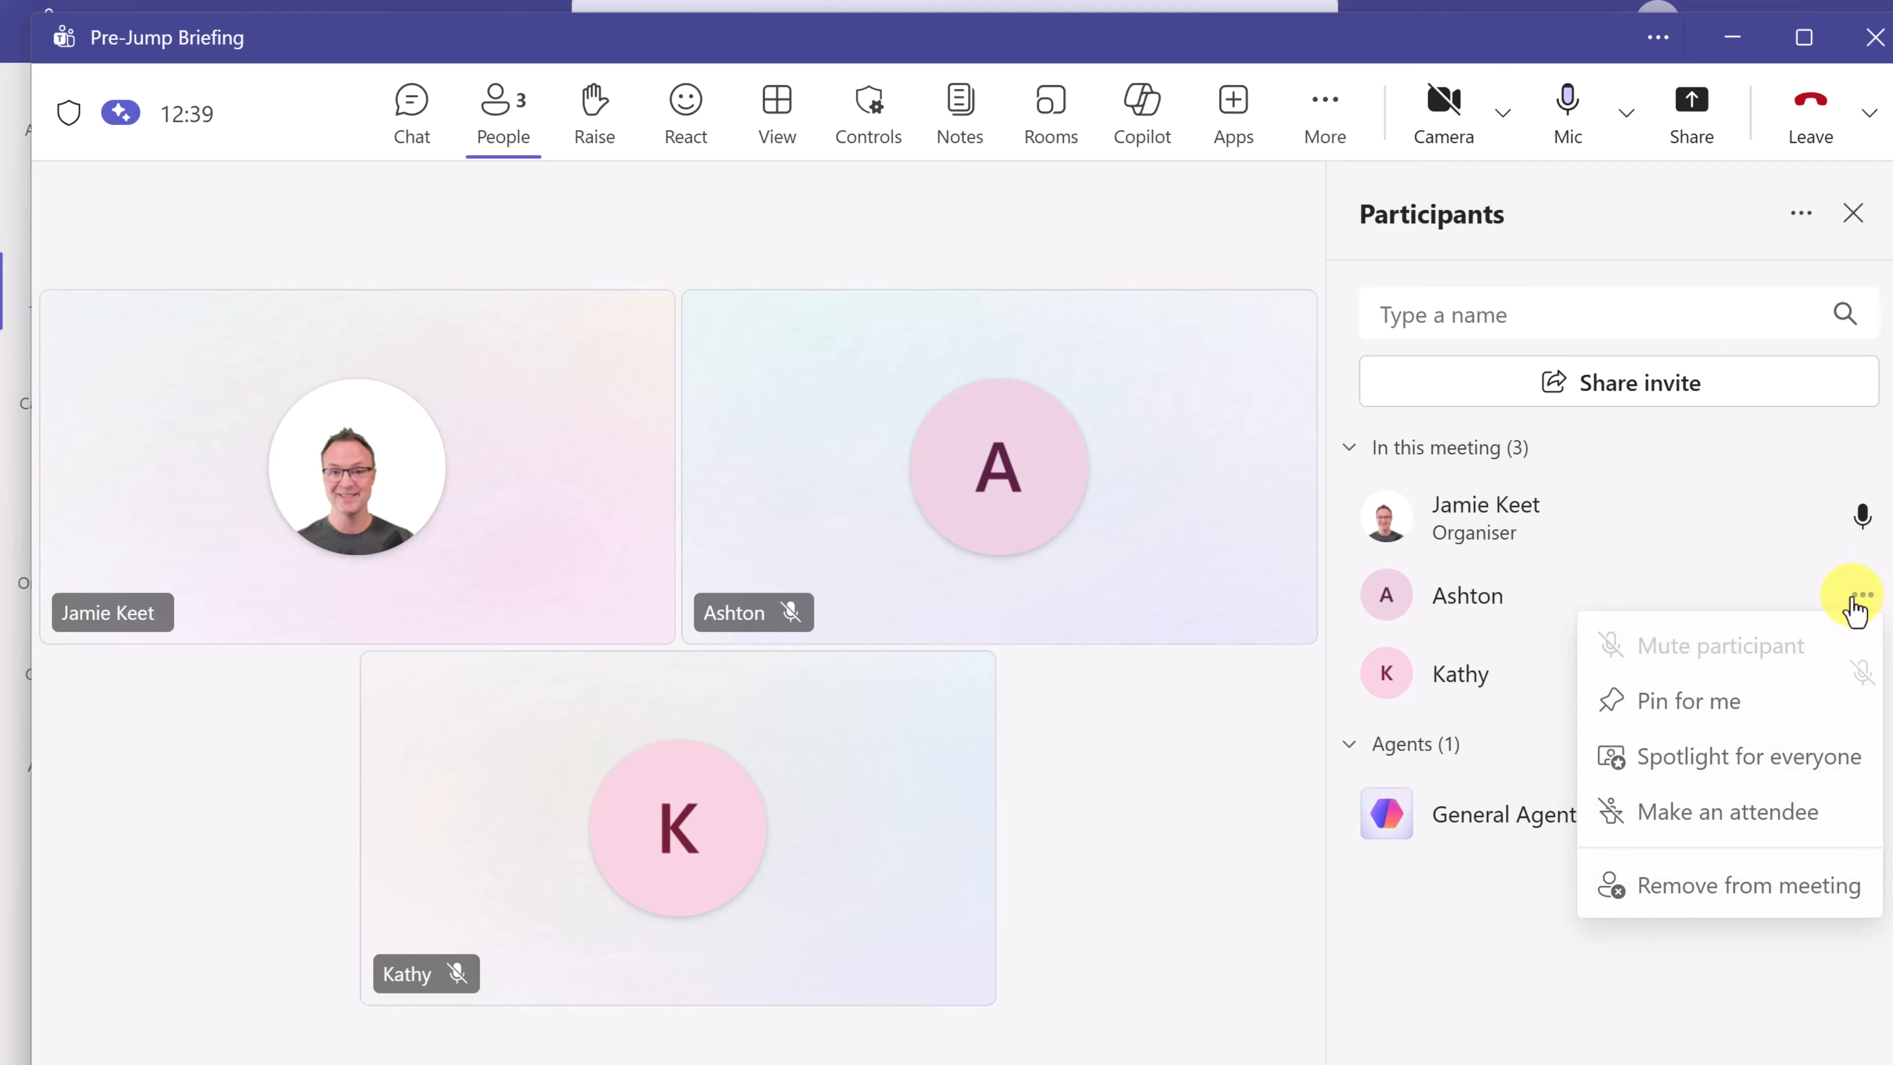
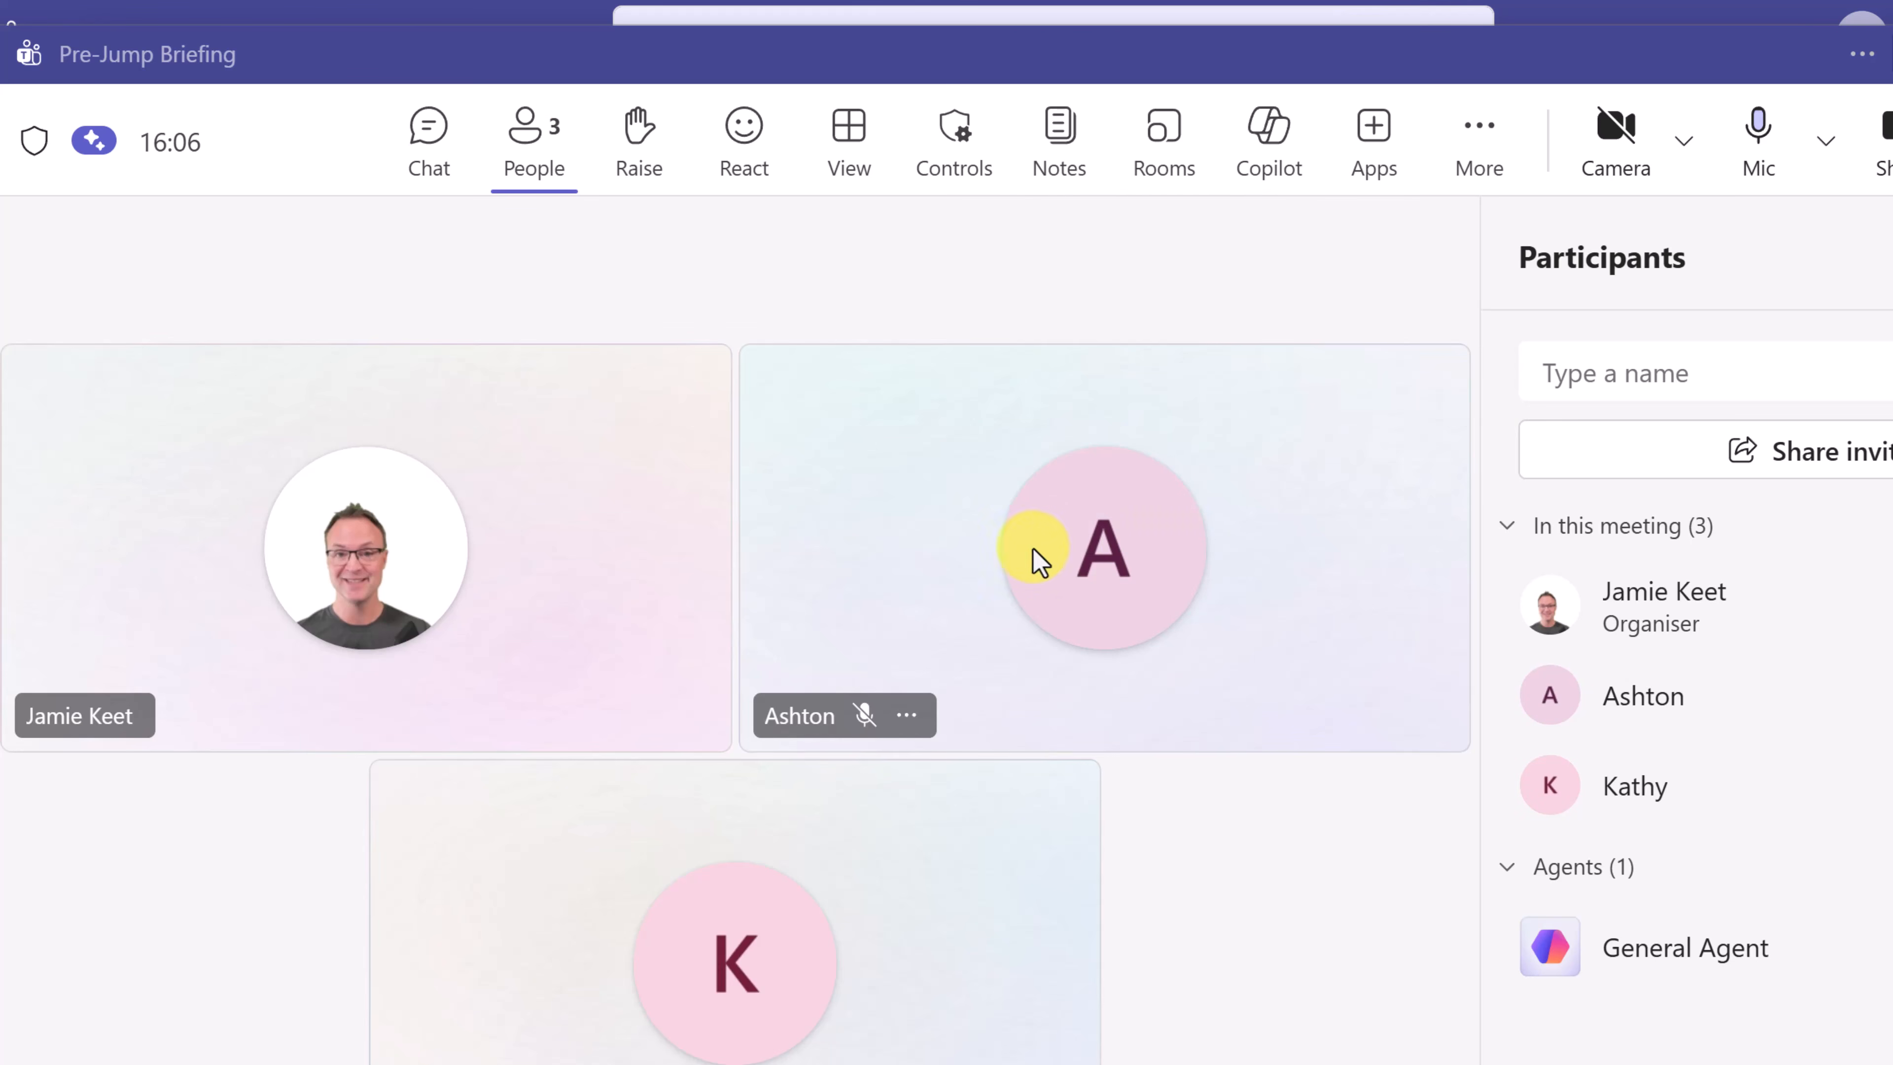
# - Send a thumbs-up reaction in the meeting
pyautogui.click(745, 153)
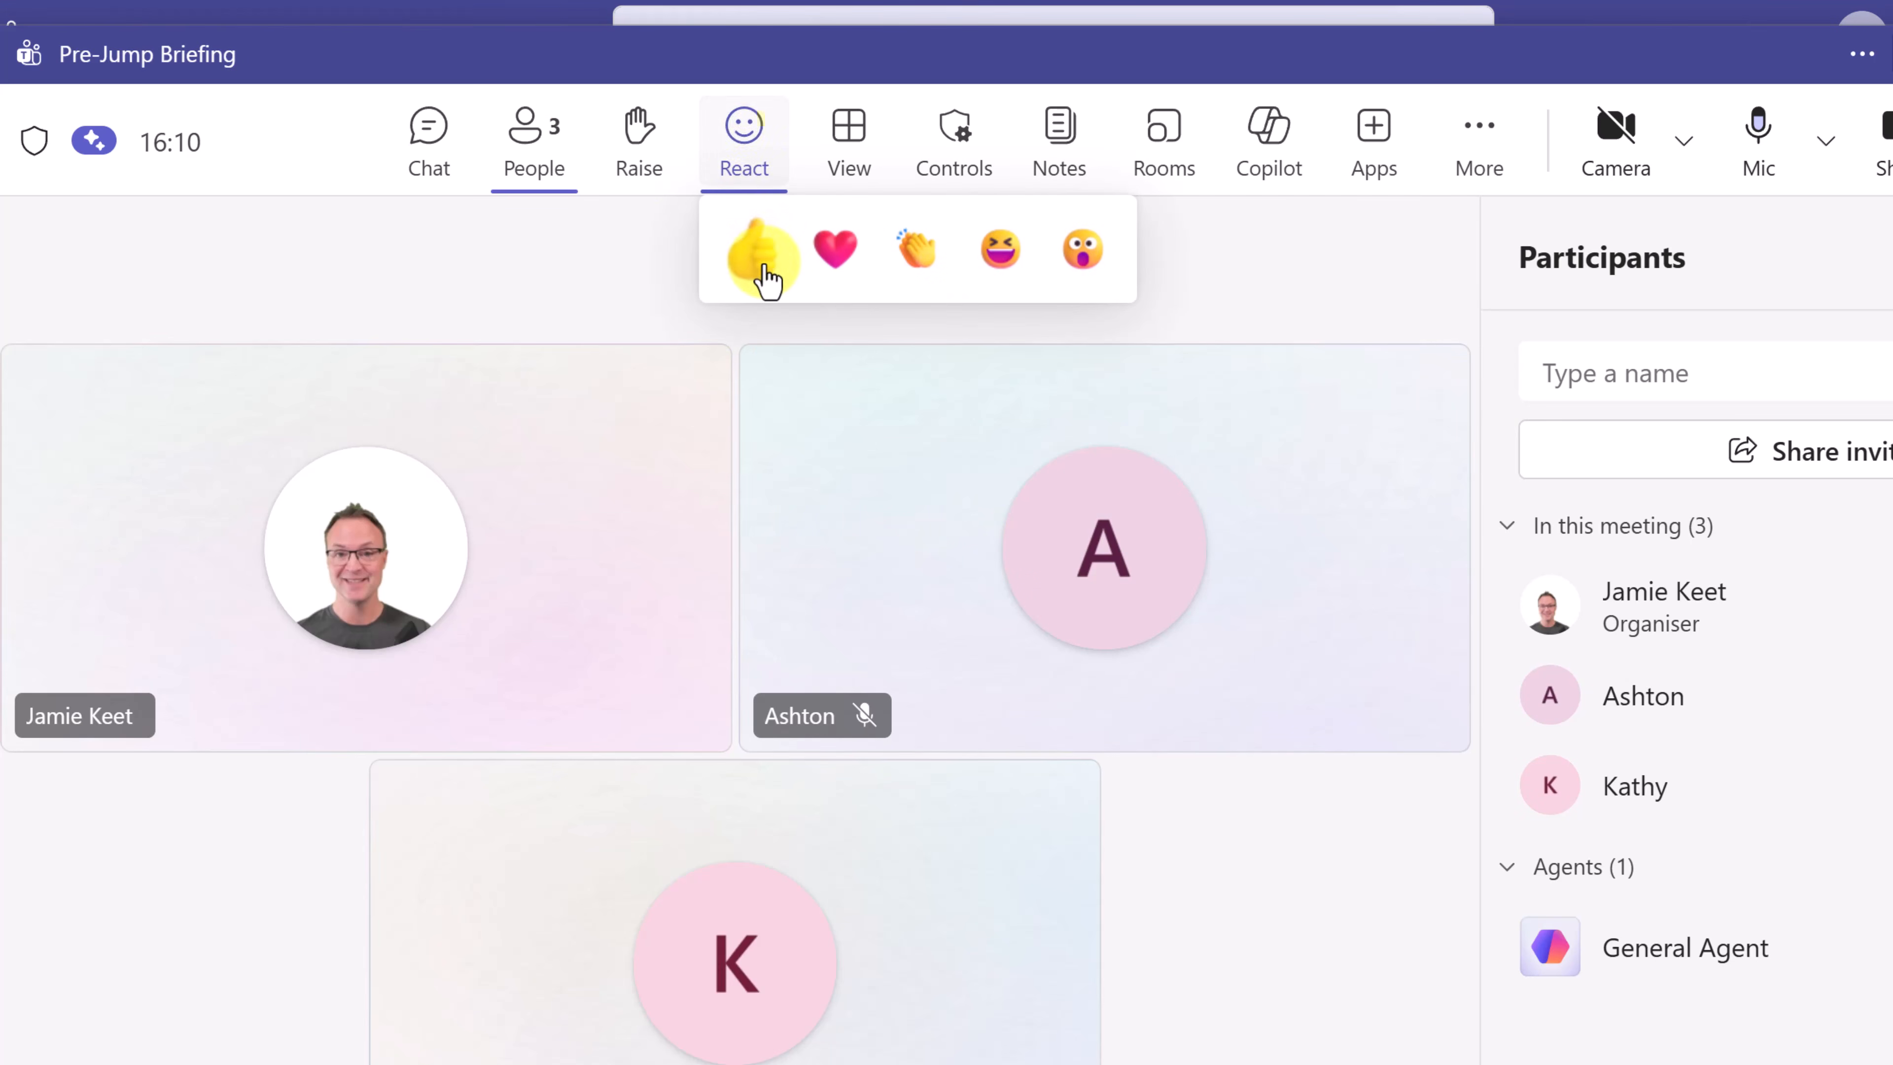
pyautogui.click(756, 279)
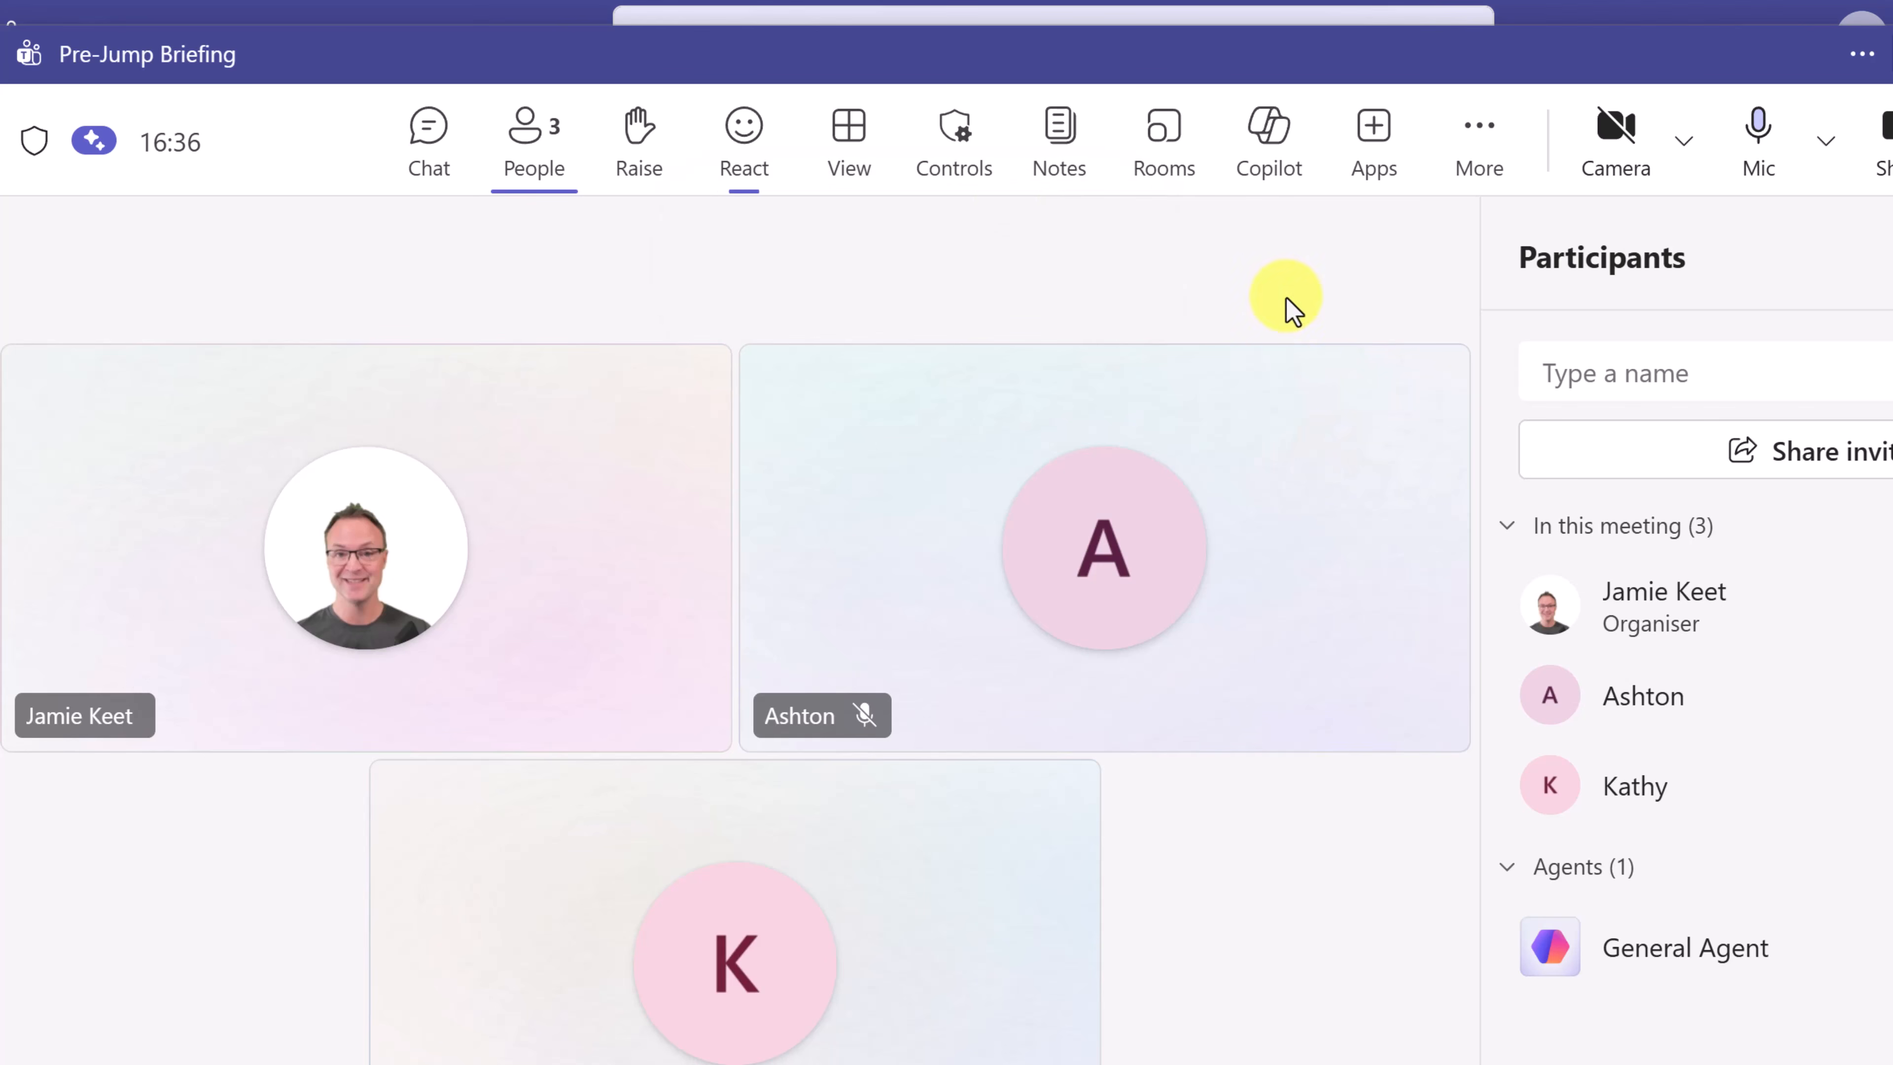
# - Switch the meeting layout to Speaker view
pyautogui.click(866, 159)
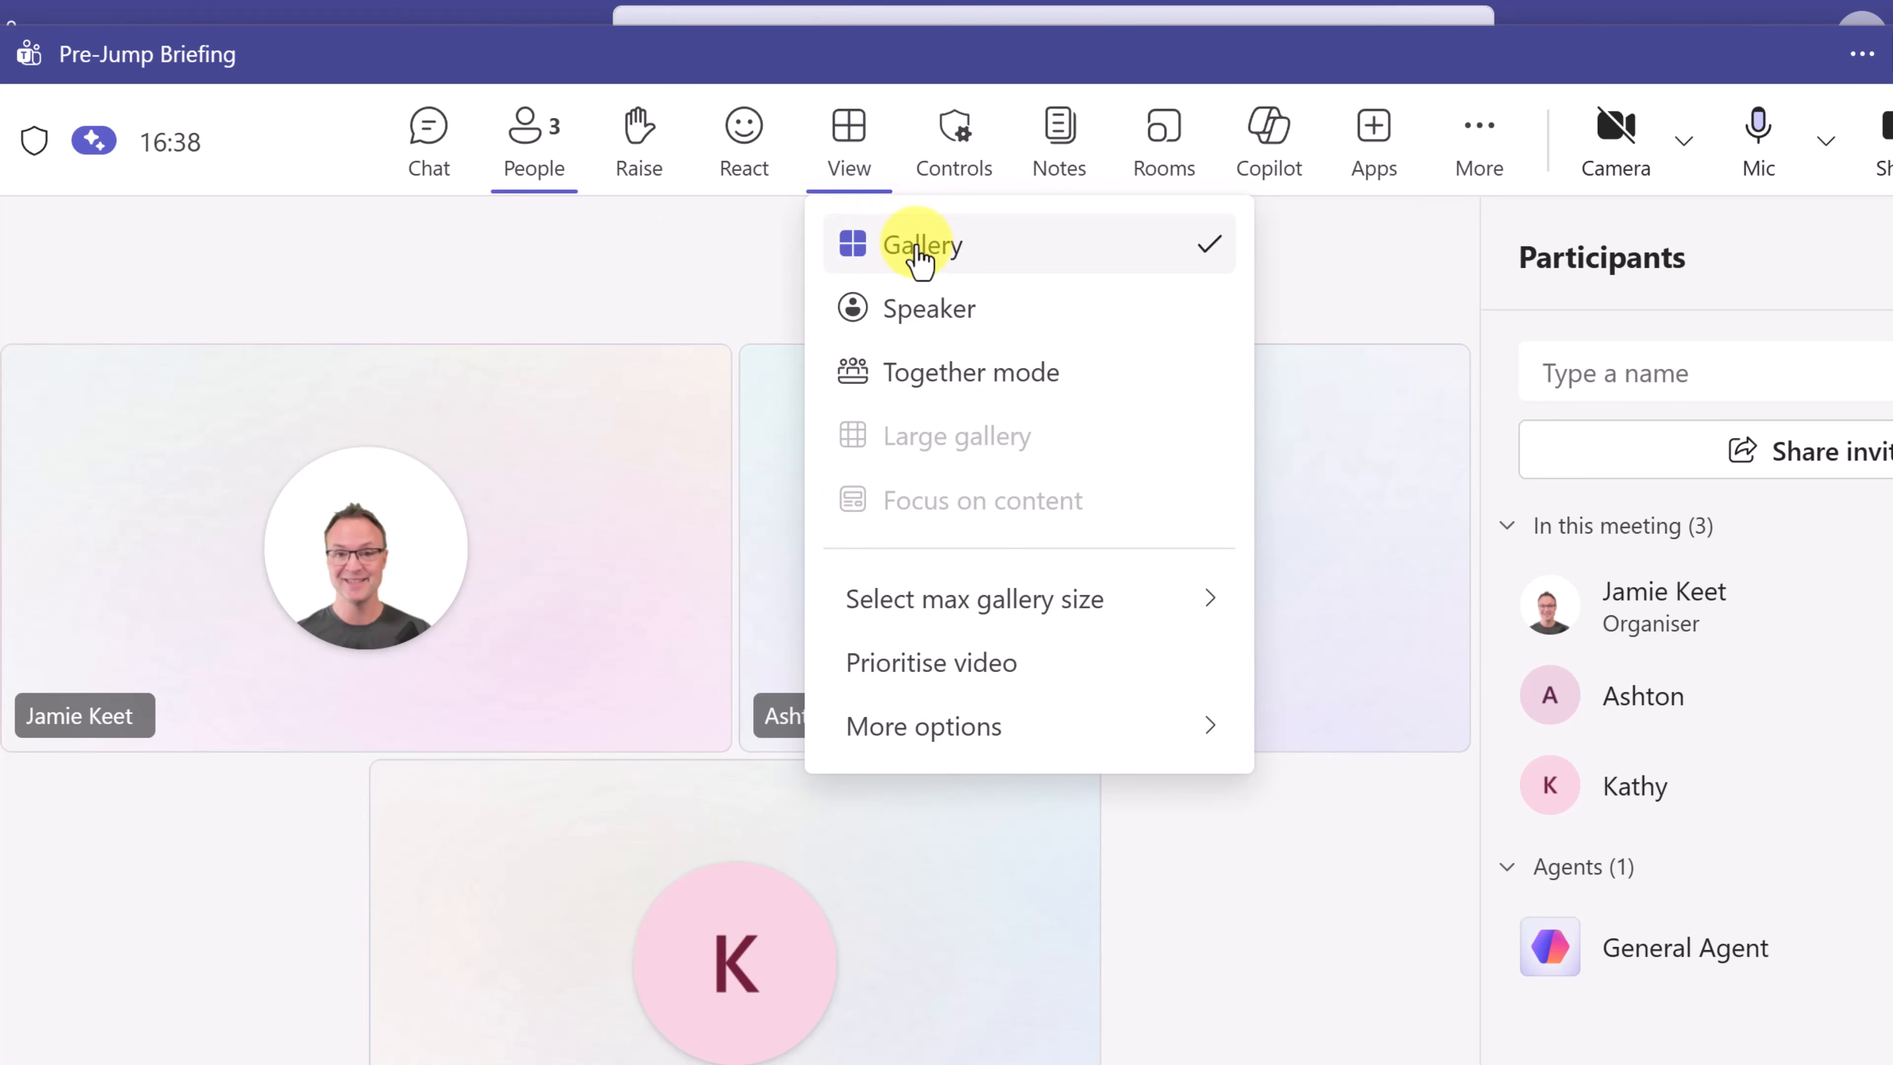
pyautogui.click(958, 319)
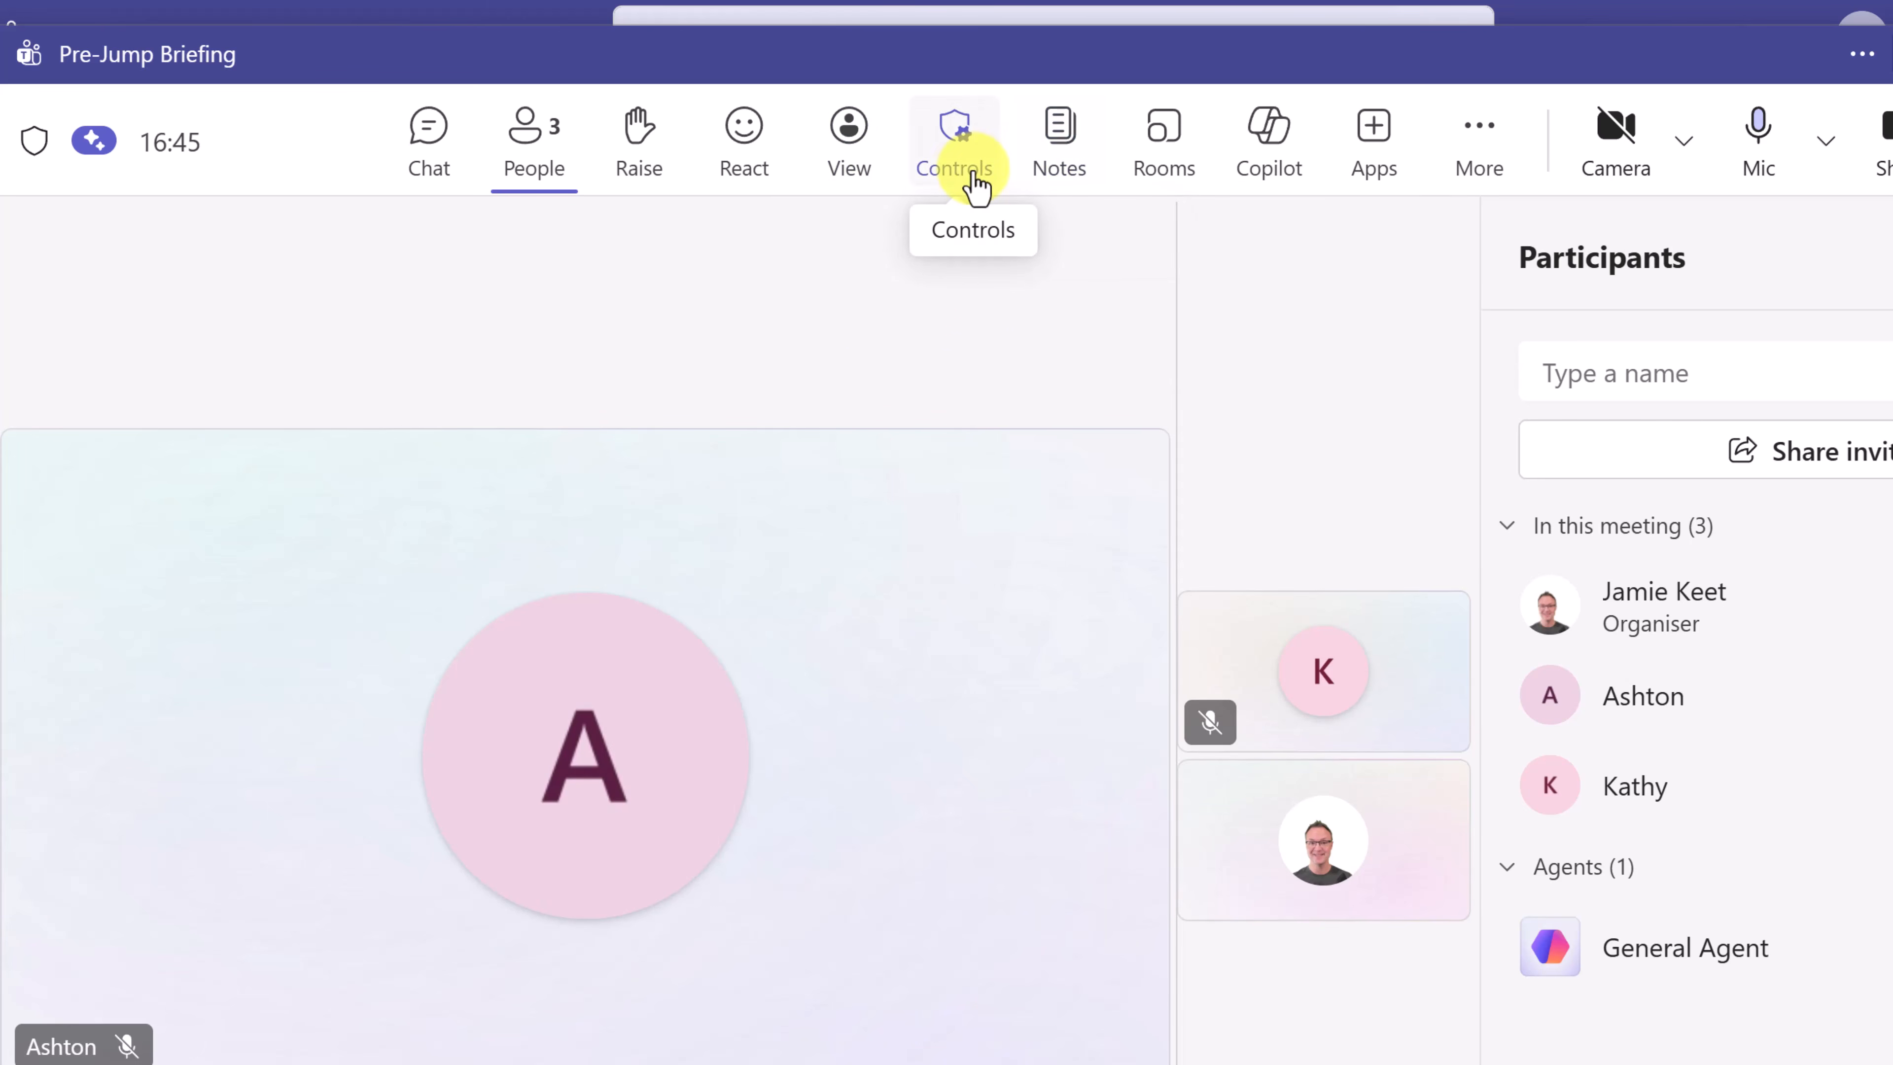
# - Try Together mode, dismiss the scene choices without picking one, and return the meeting layout to Gallery view
pyautogui.click(871, 178)
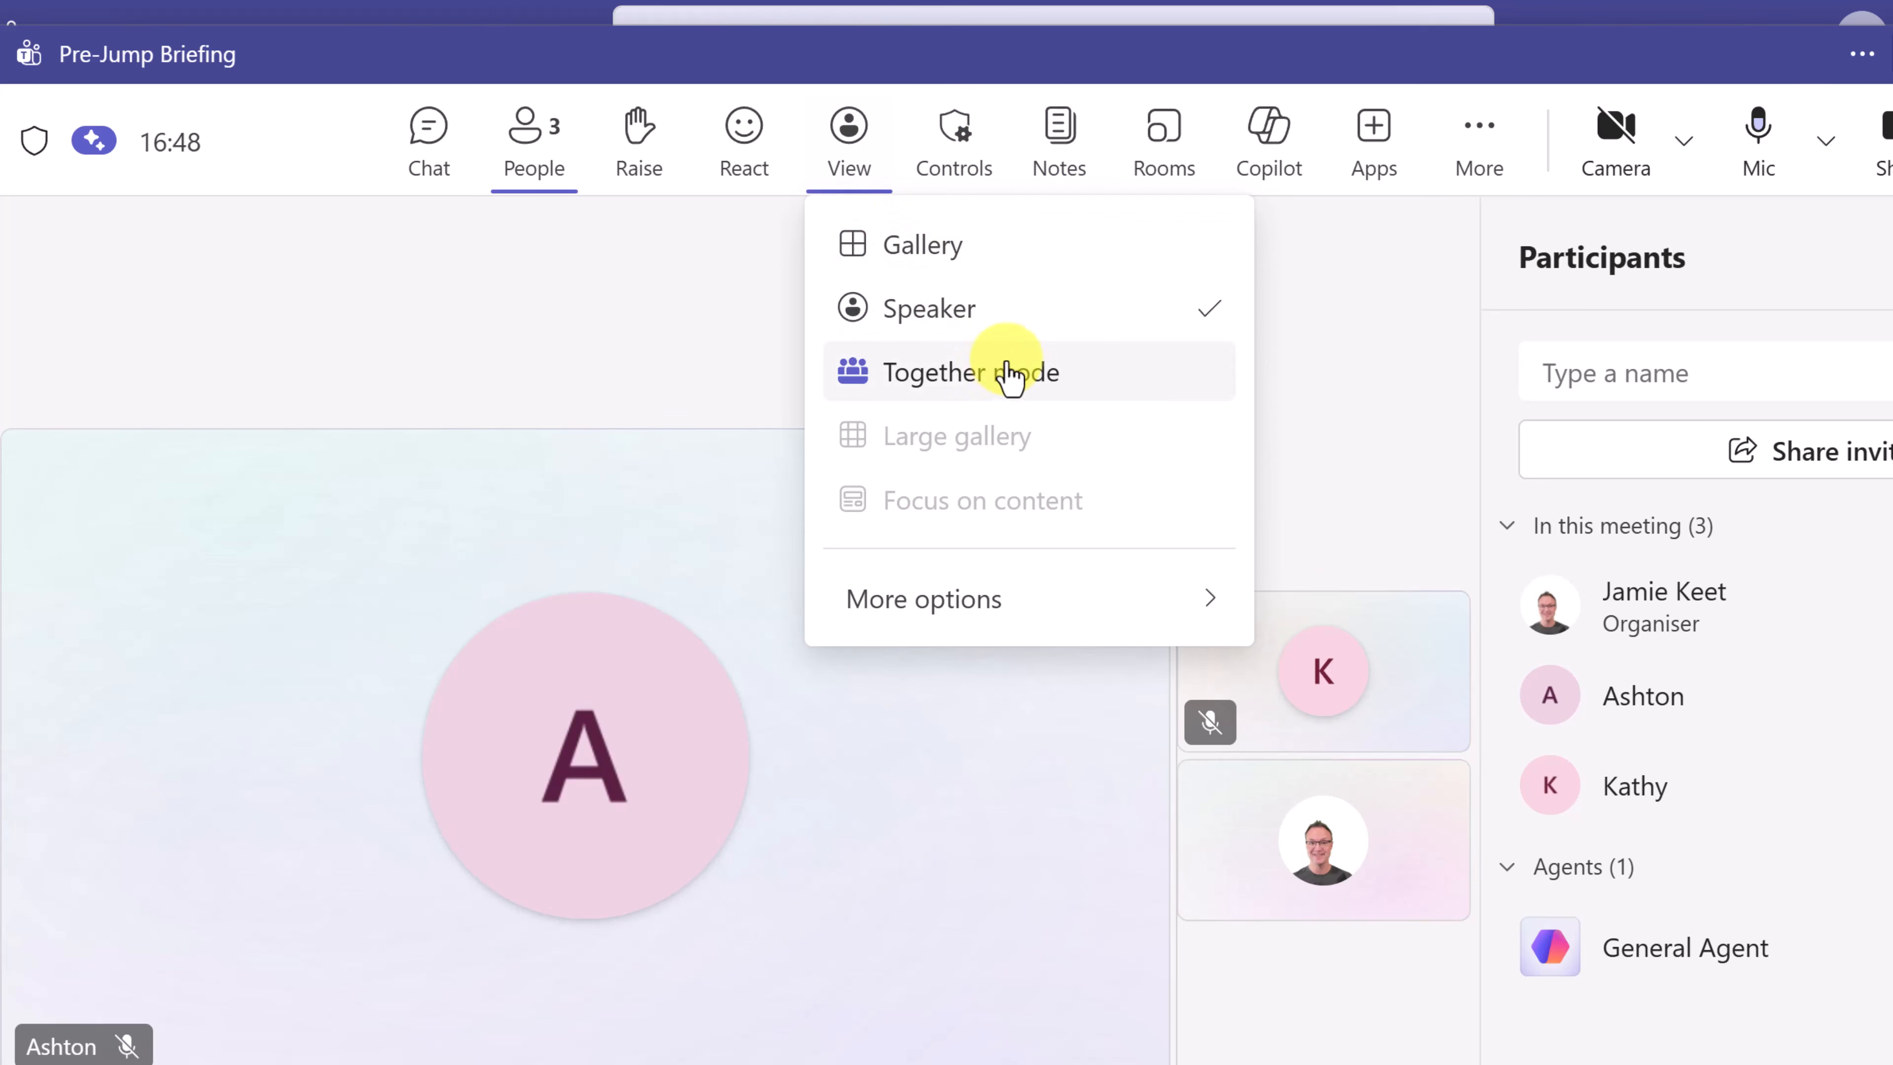
pyautogui.click(1042, 381)
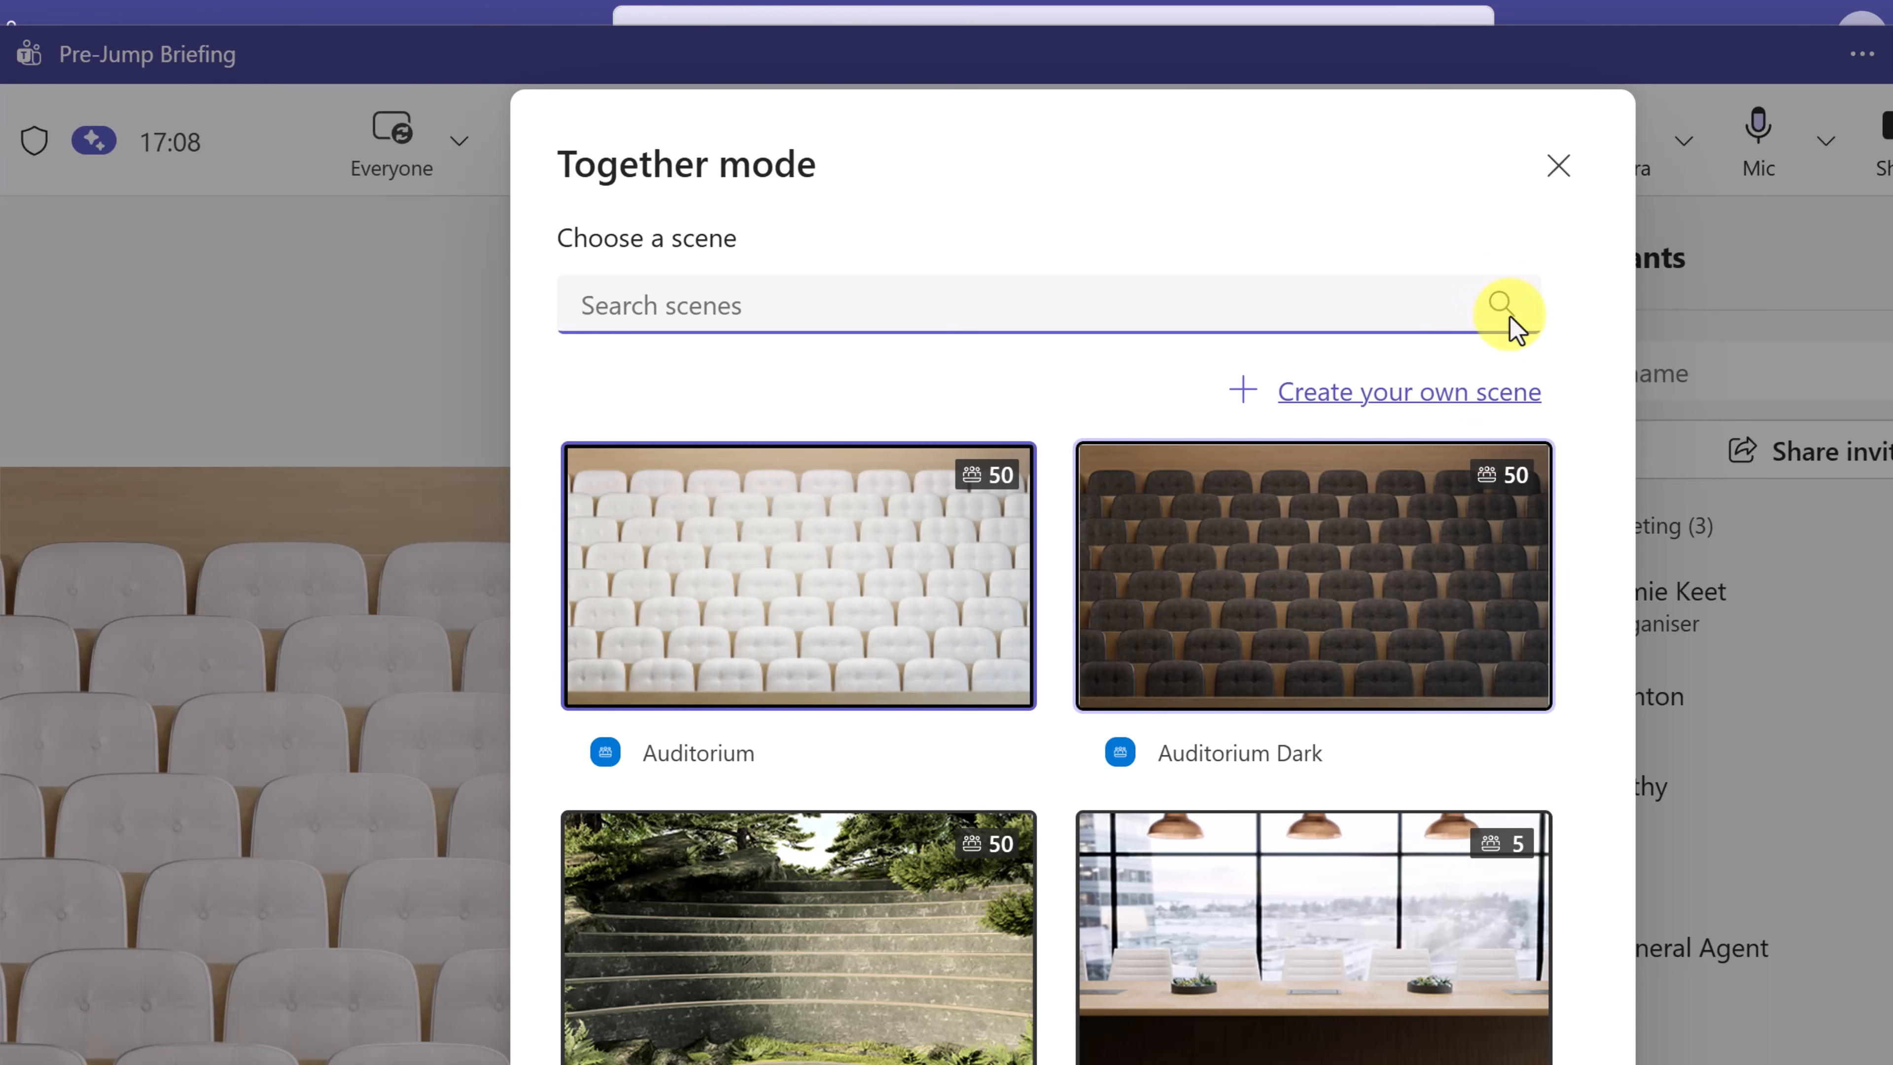
pyautogui.click(1552, 179)
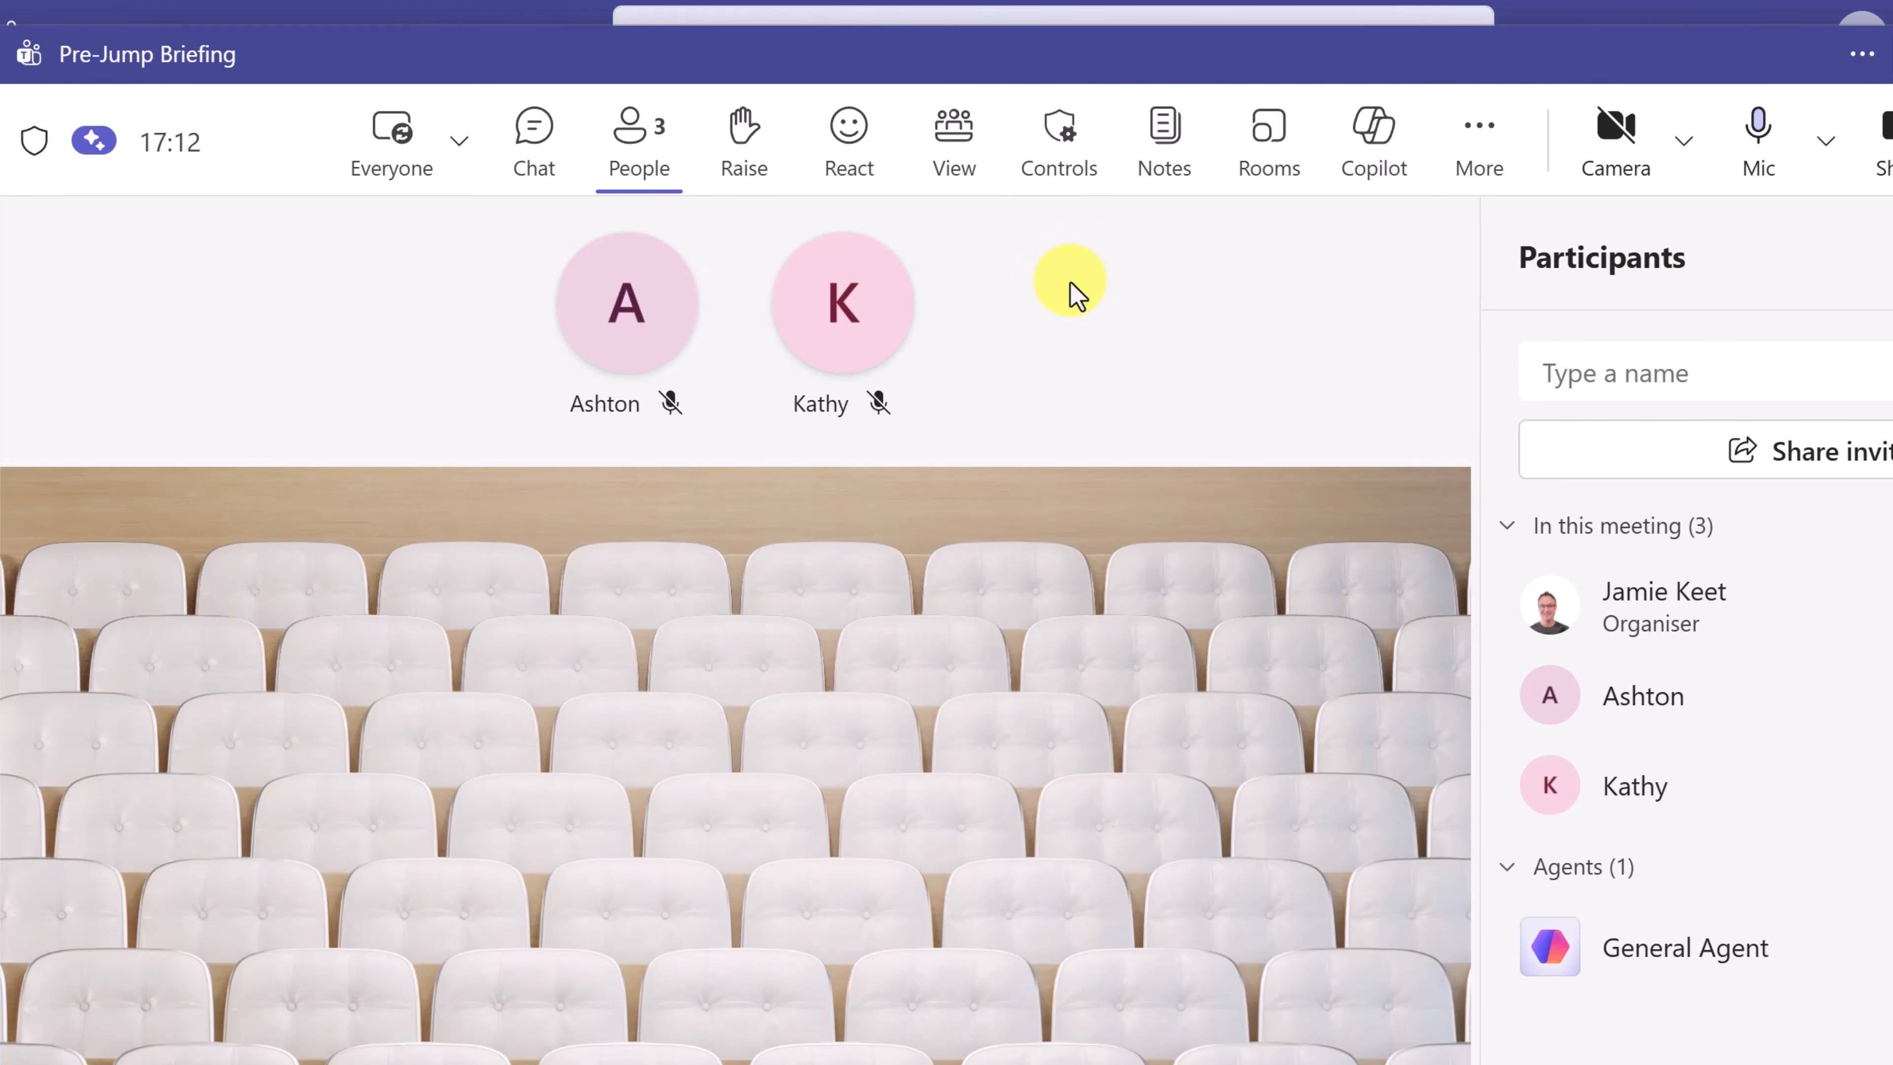
pyautogui.click(962, 164)
pyautogui.click(1001, 245)
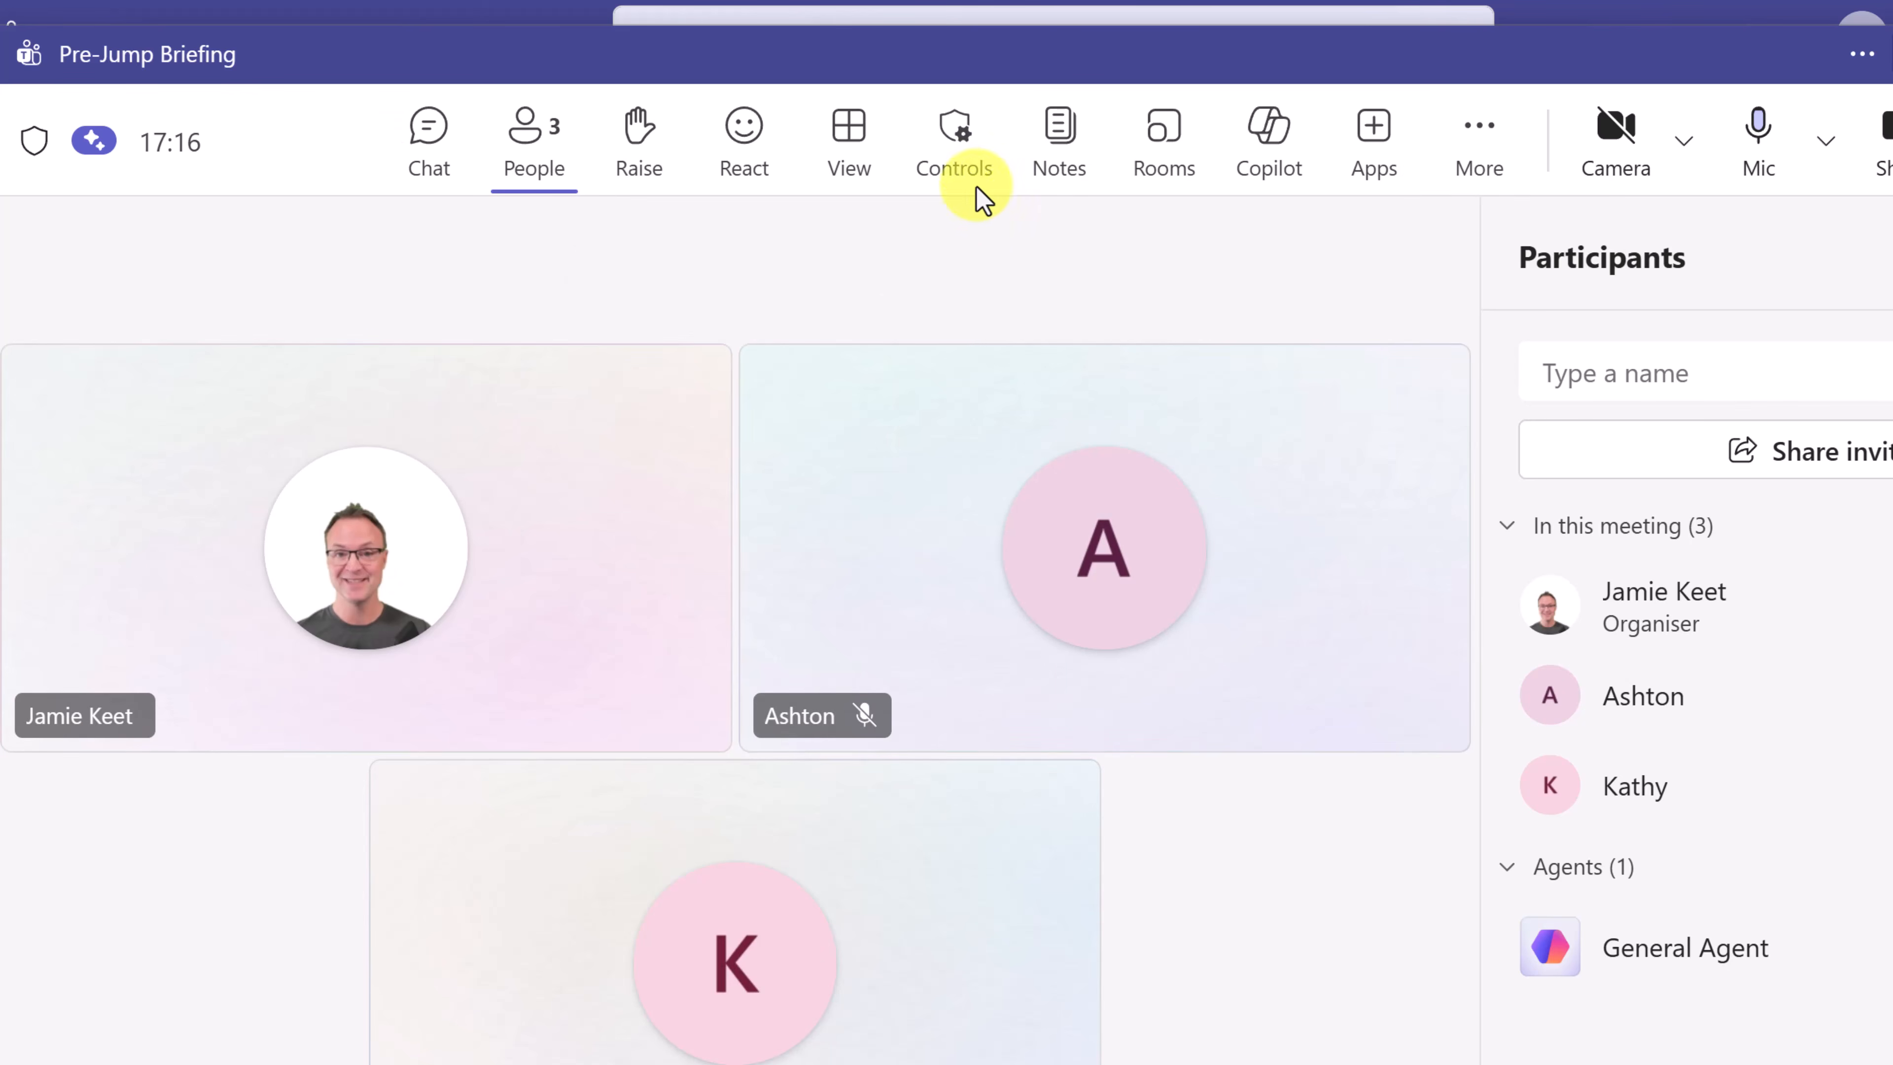
# - Turn off the Share Screen permission for all participants, and allow it again in the meeting controls
pyautogui.click(962, 149)
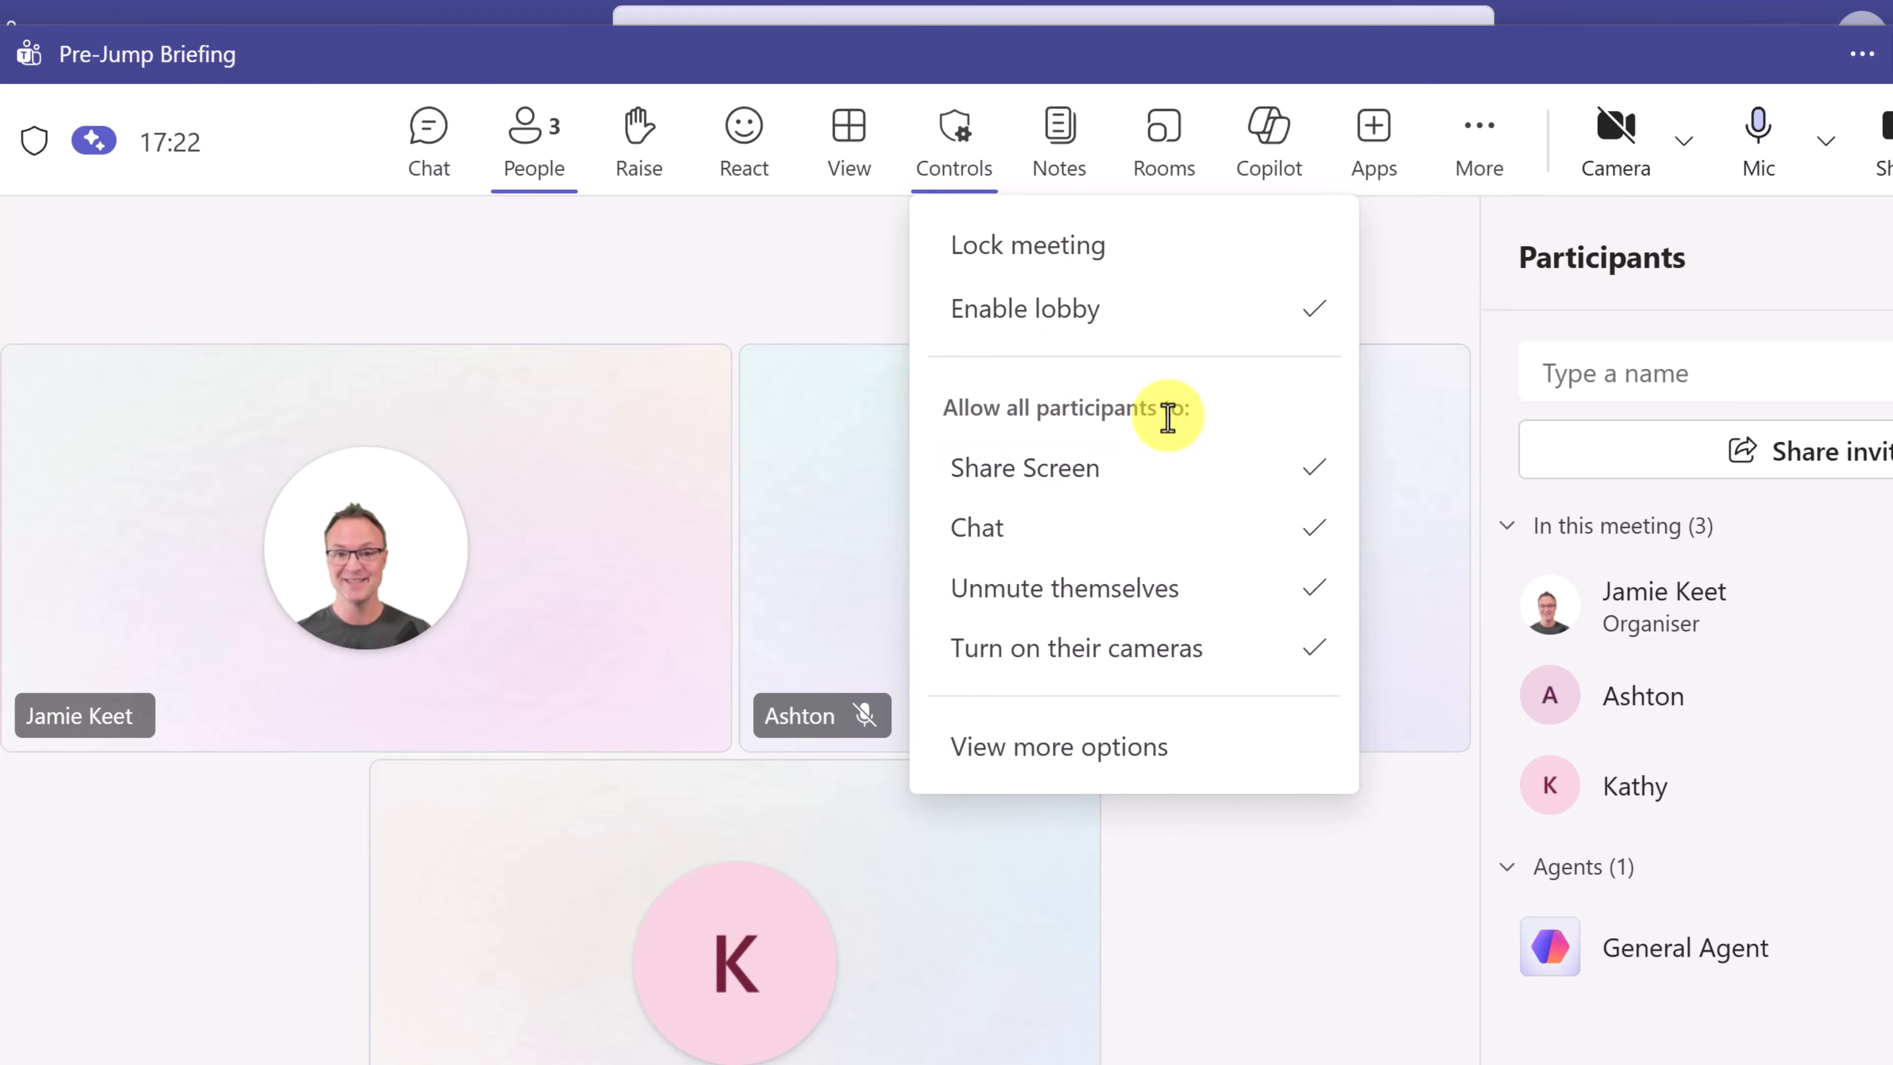
pyautogui.click(1314, 486)
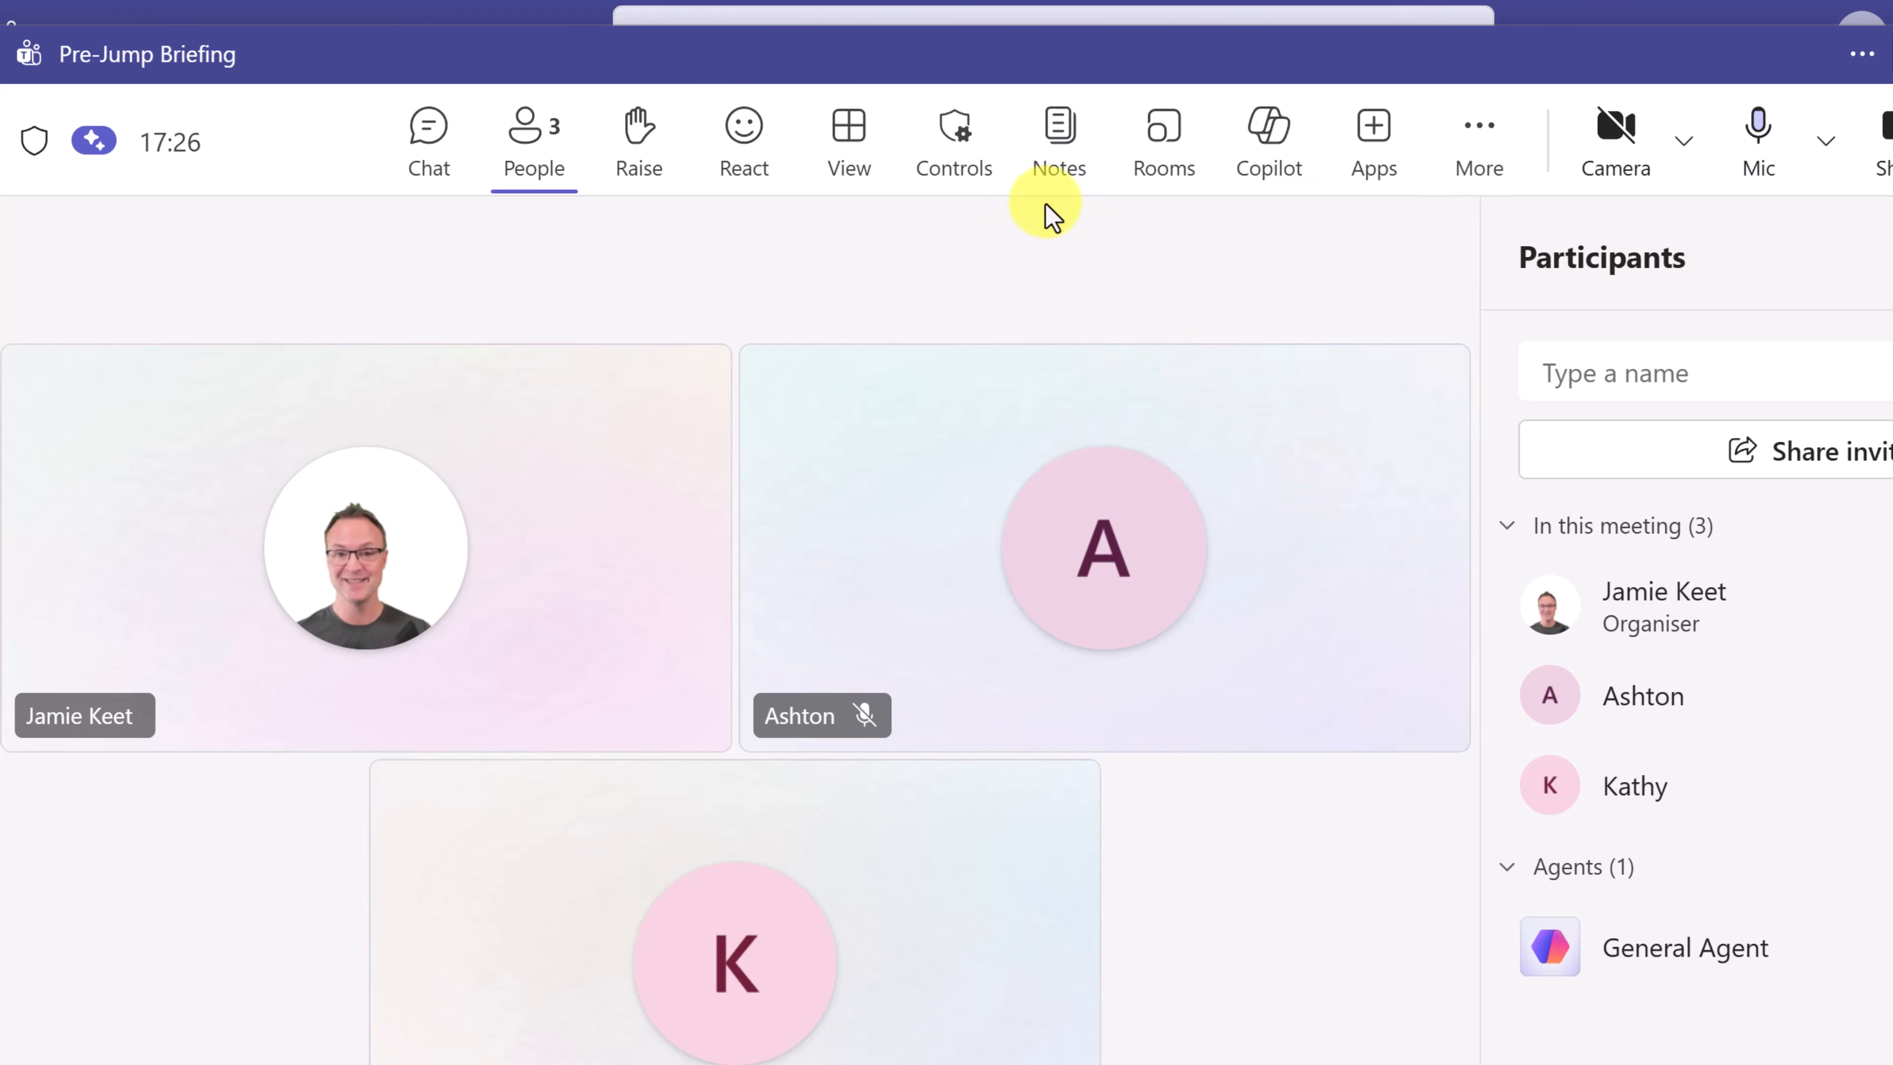
pyautogui.click(940, 173)
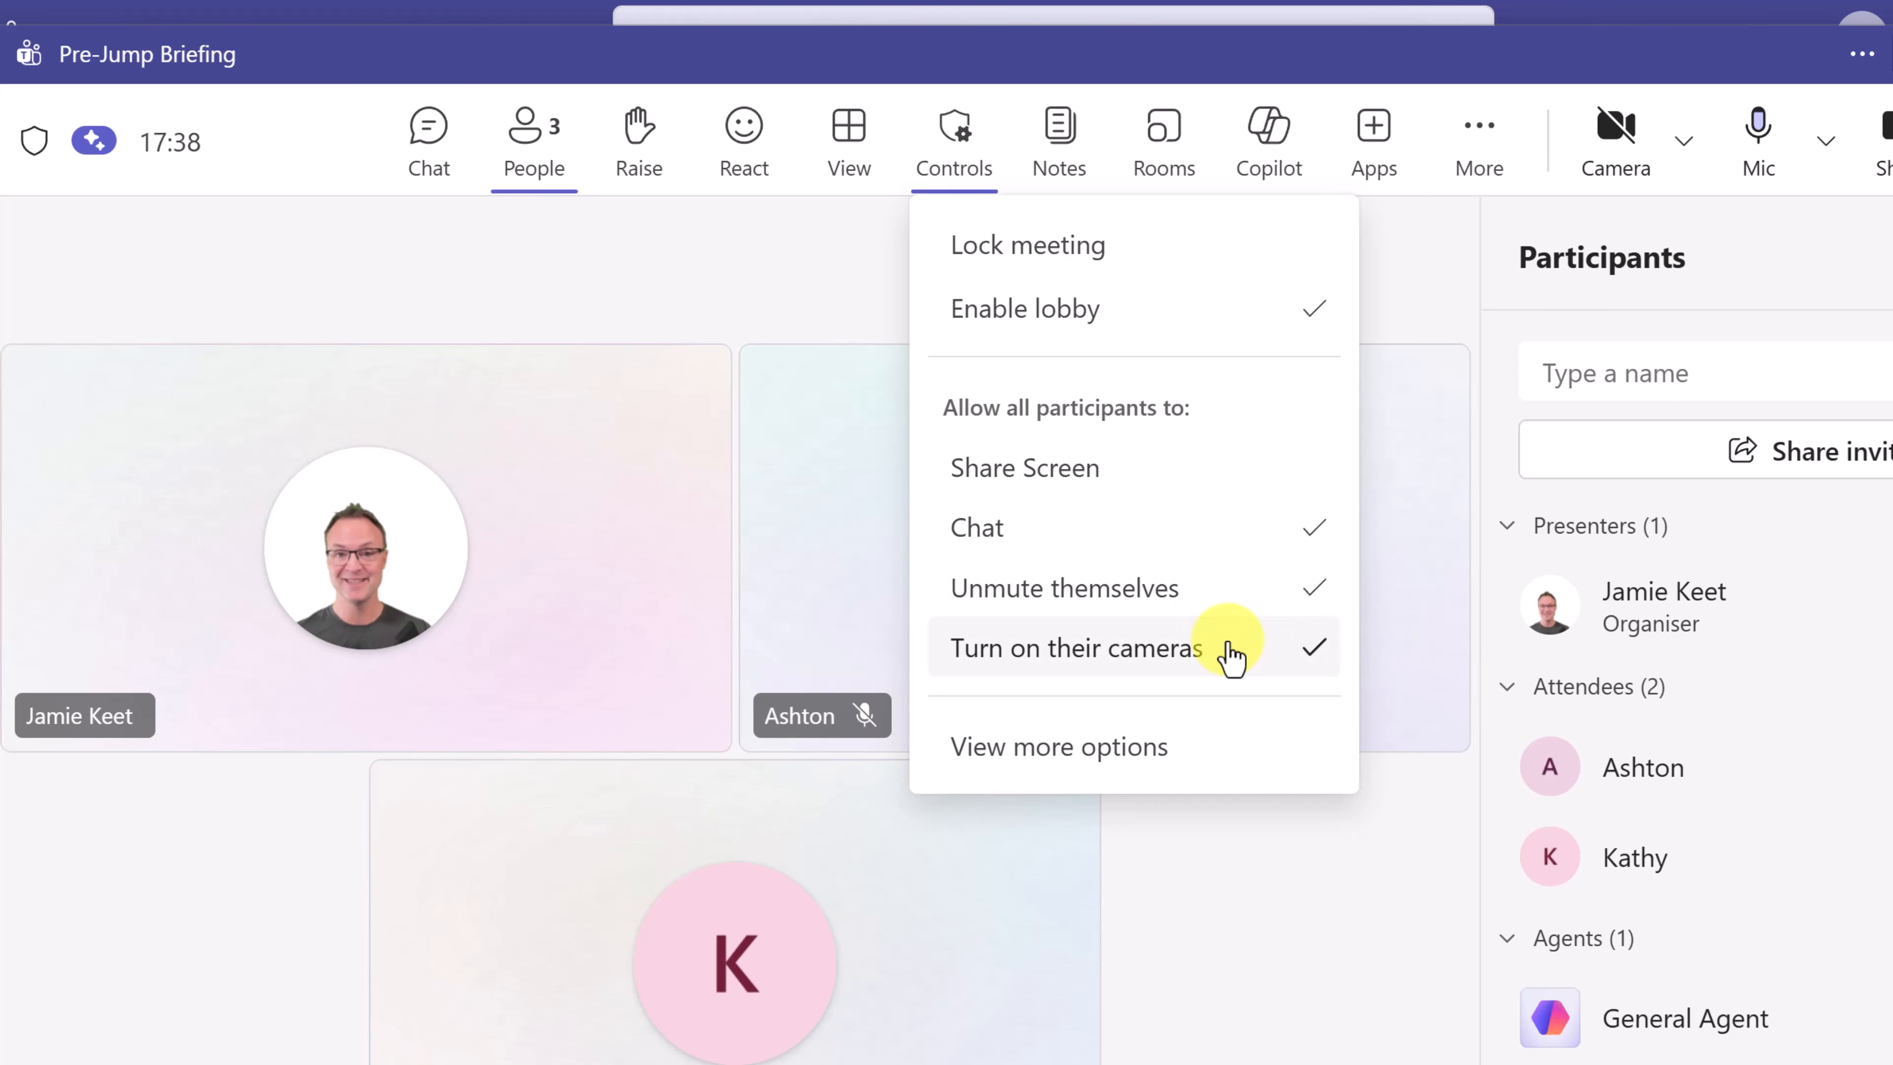
pyautogui.click(1226, 481)
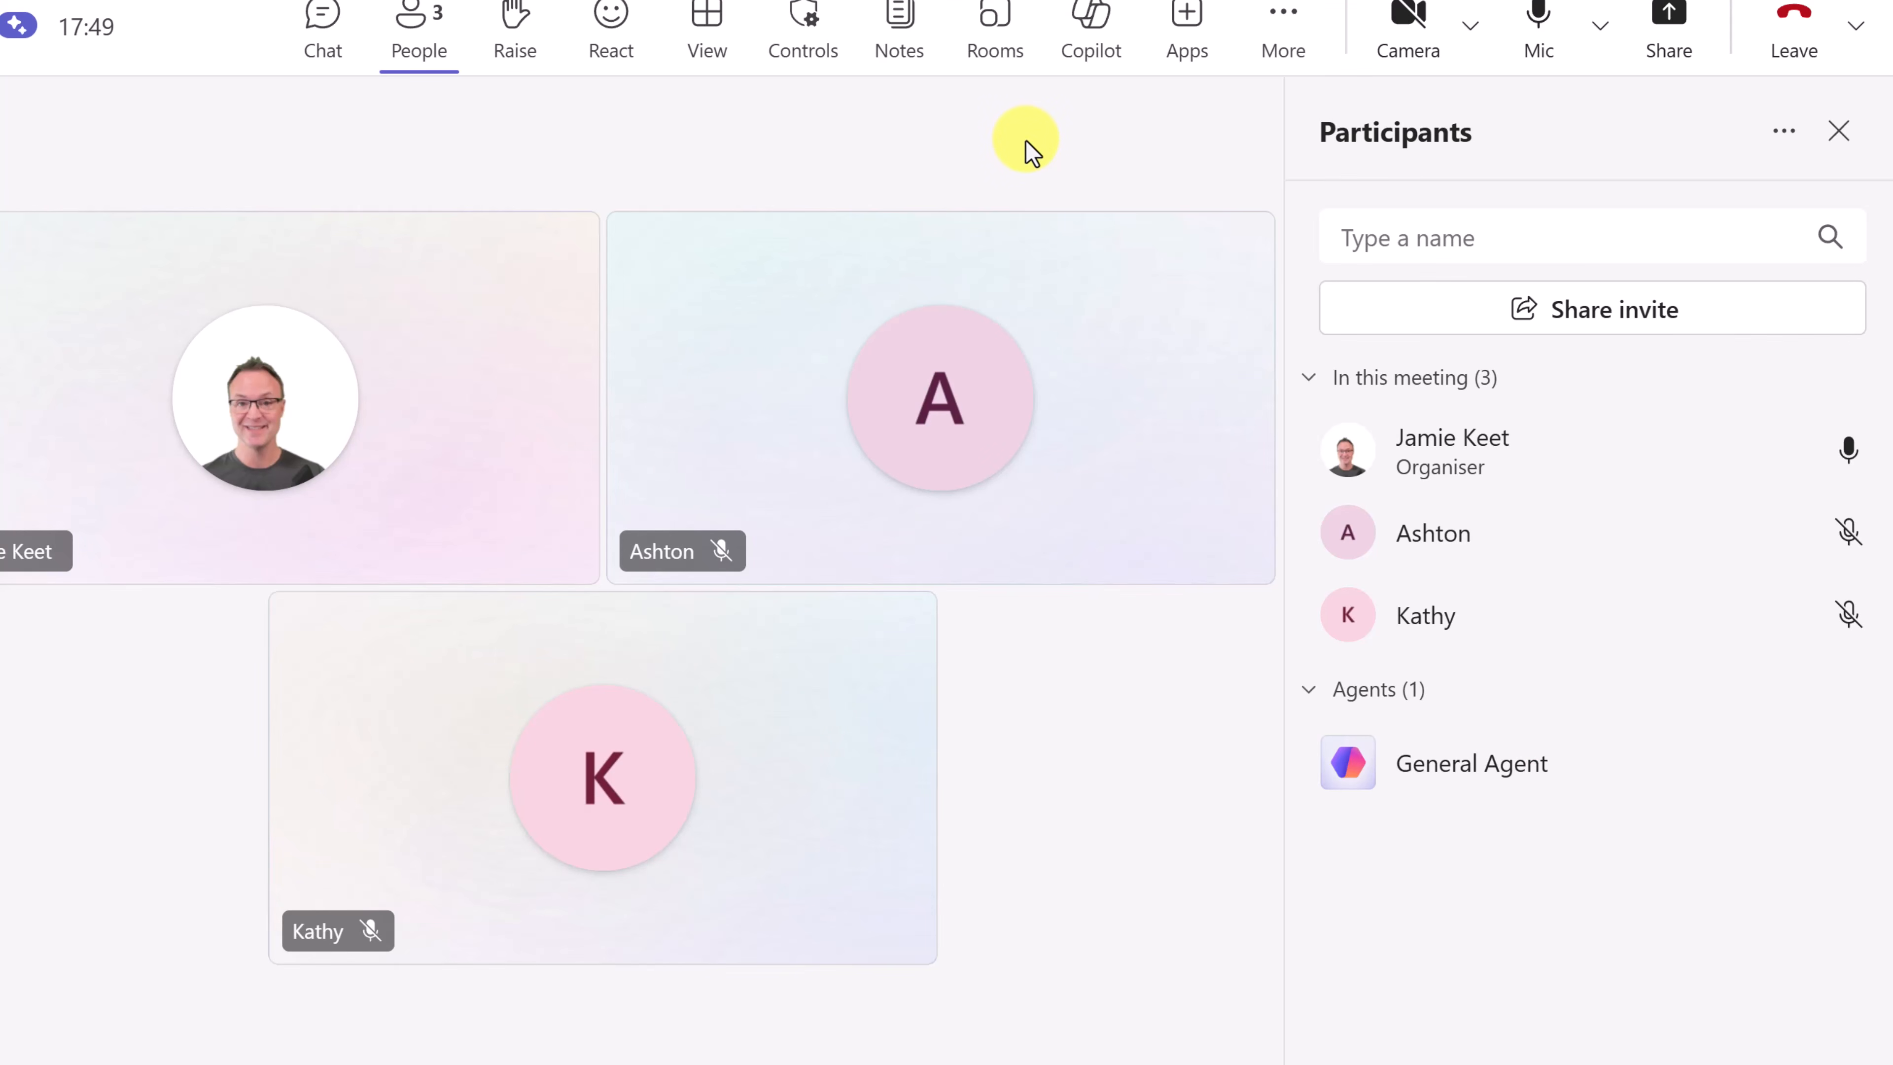
# - Open the breakout rooms setup for the meeting
pyautogui.click(1007, 41)
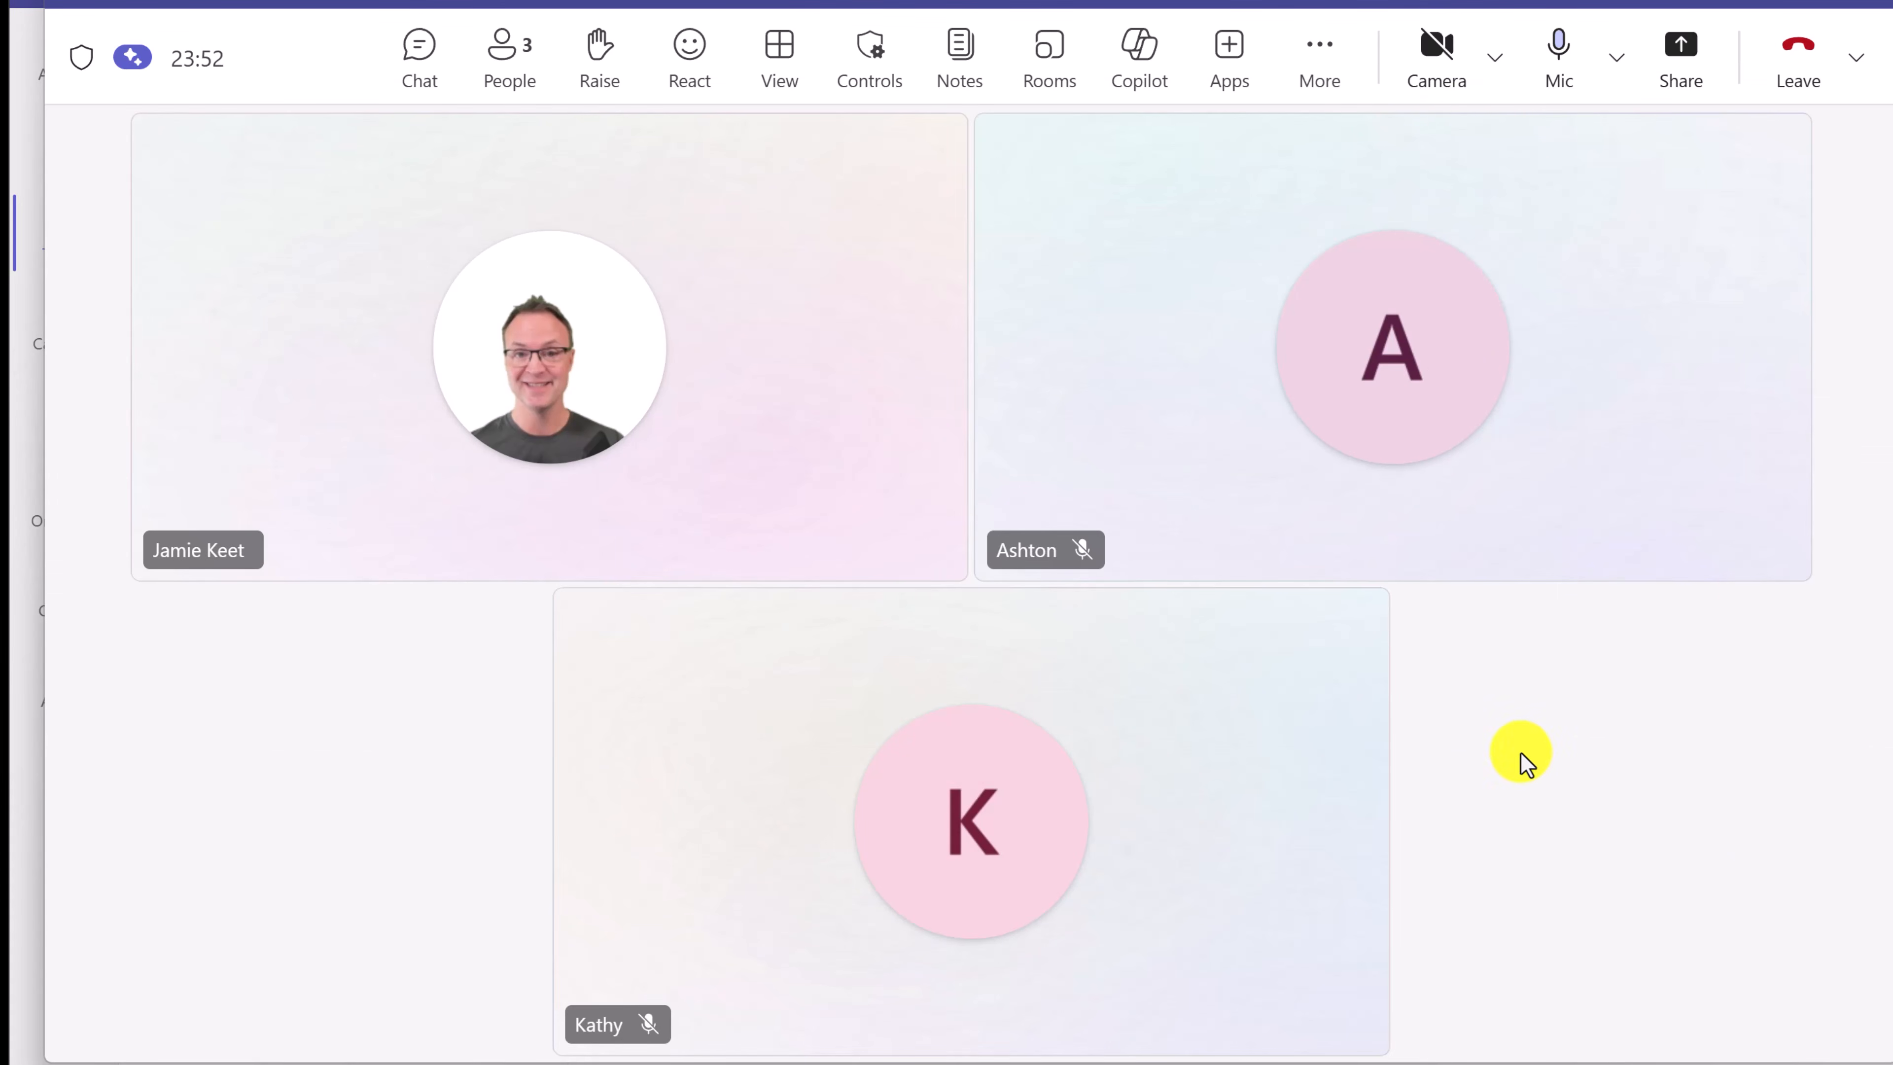
# - Check the recording and transcription options, and show the meeting timer briefly before hiding it again
pyautogui.click(1317, 53)
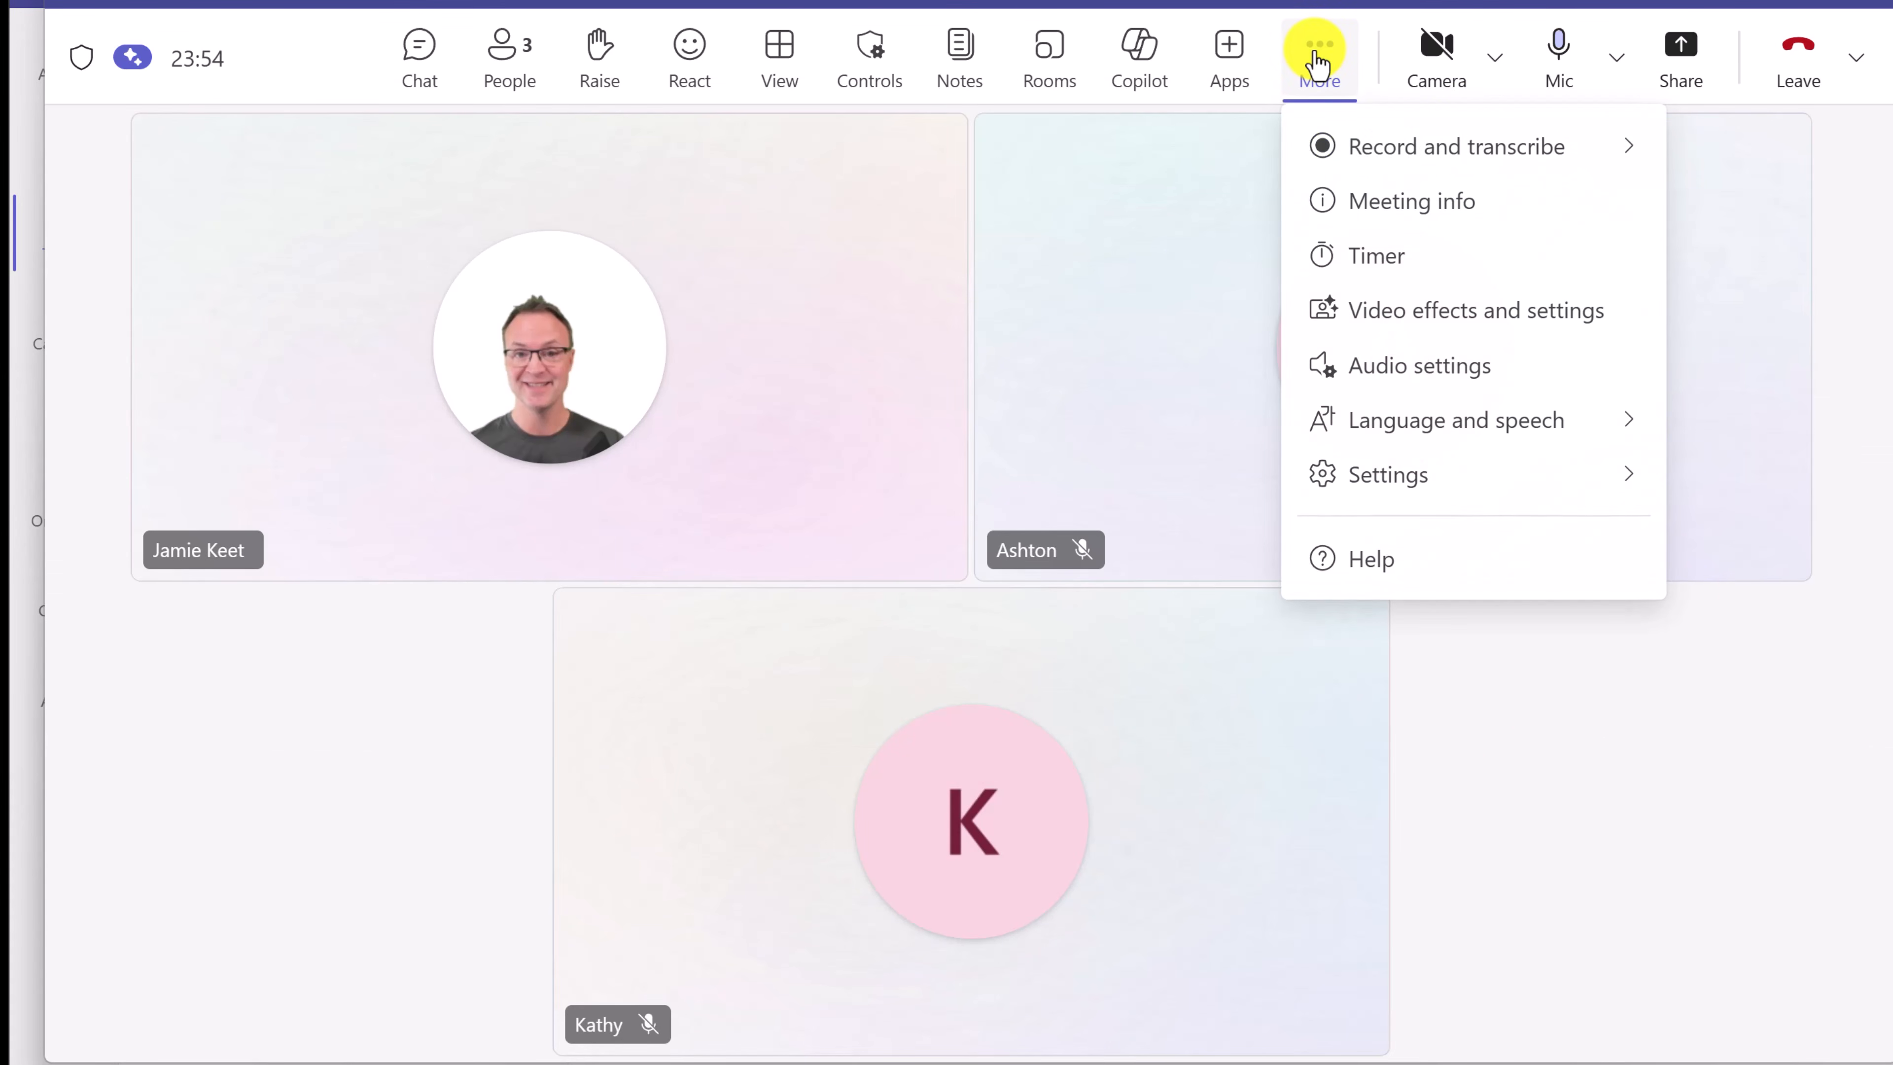
pyautogui.moveTo(1409, 158)
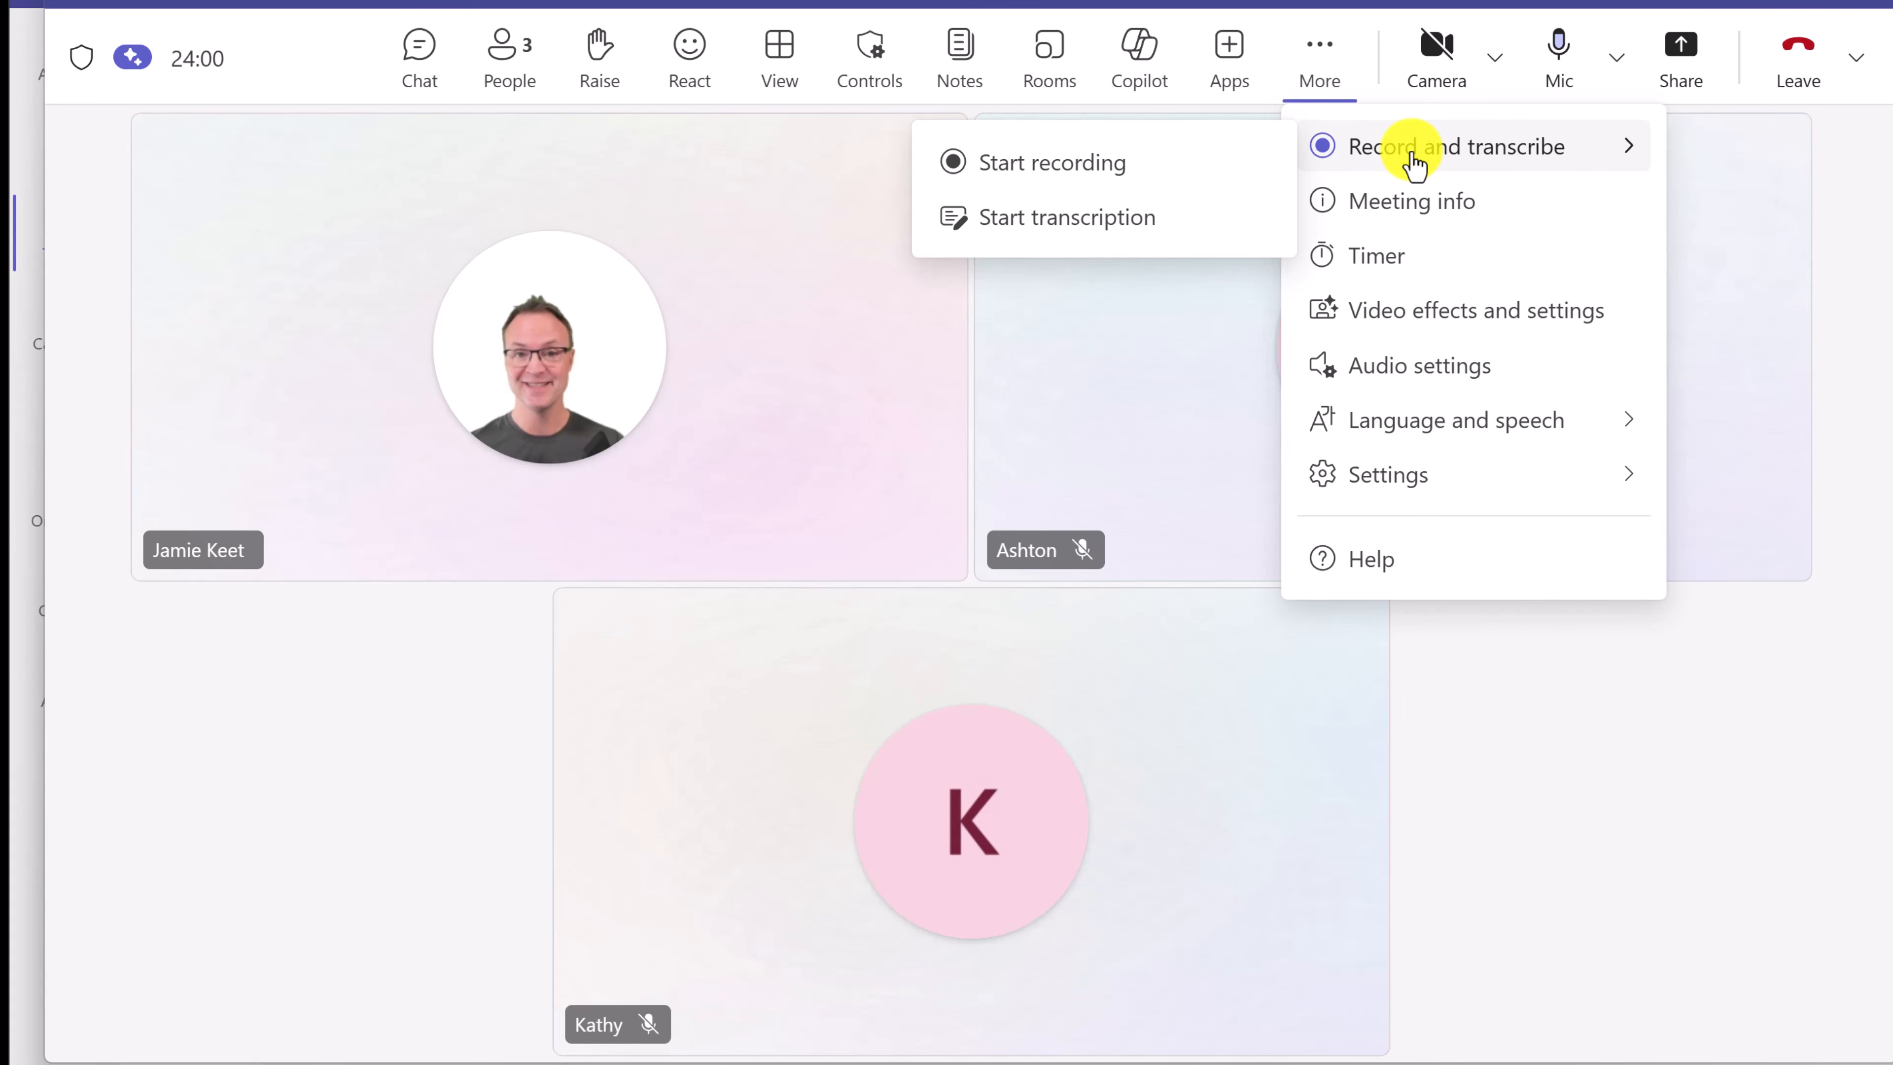
pyautogui.click(1411, 261)
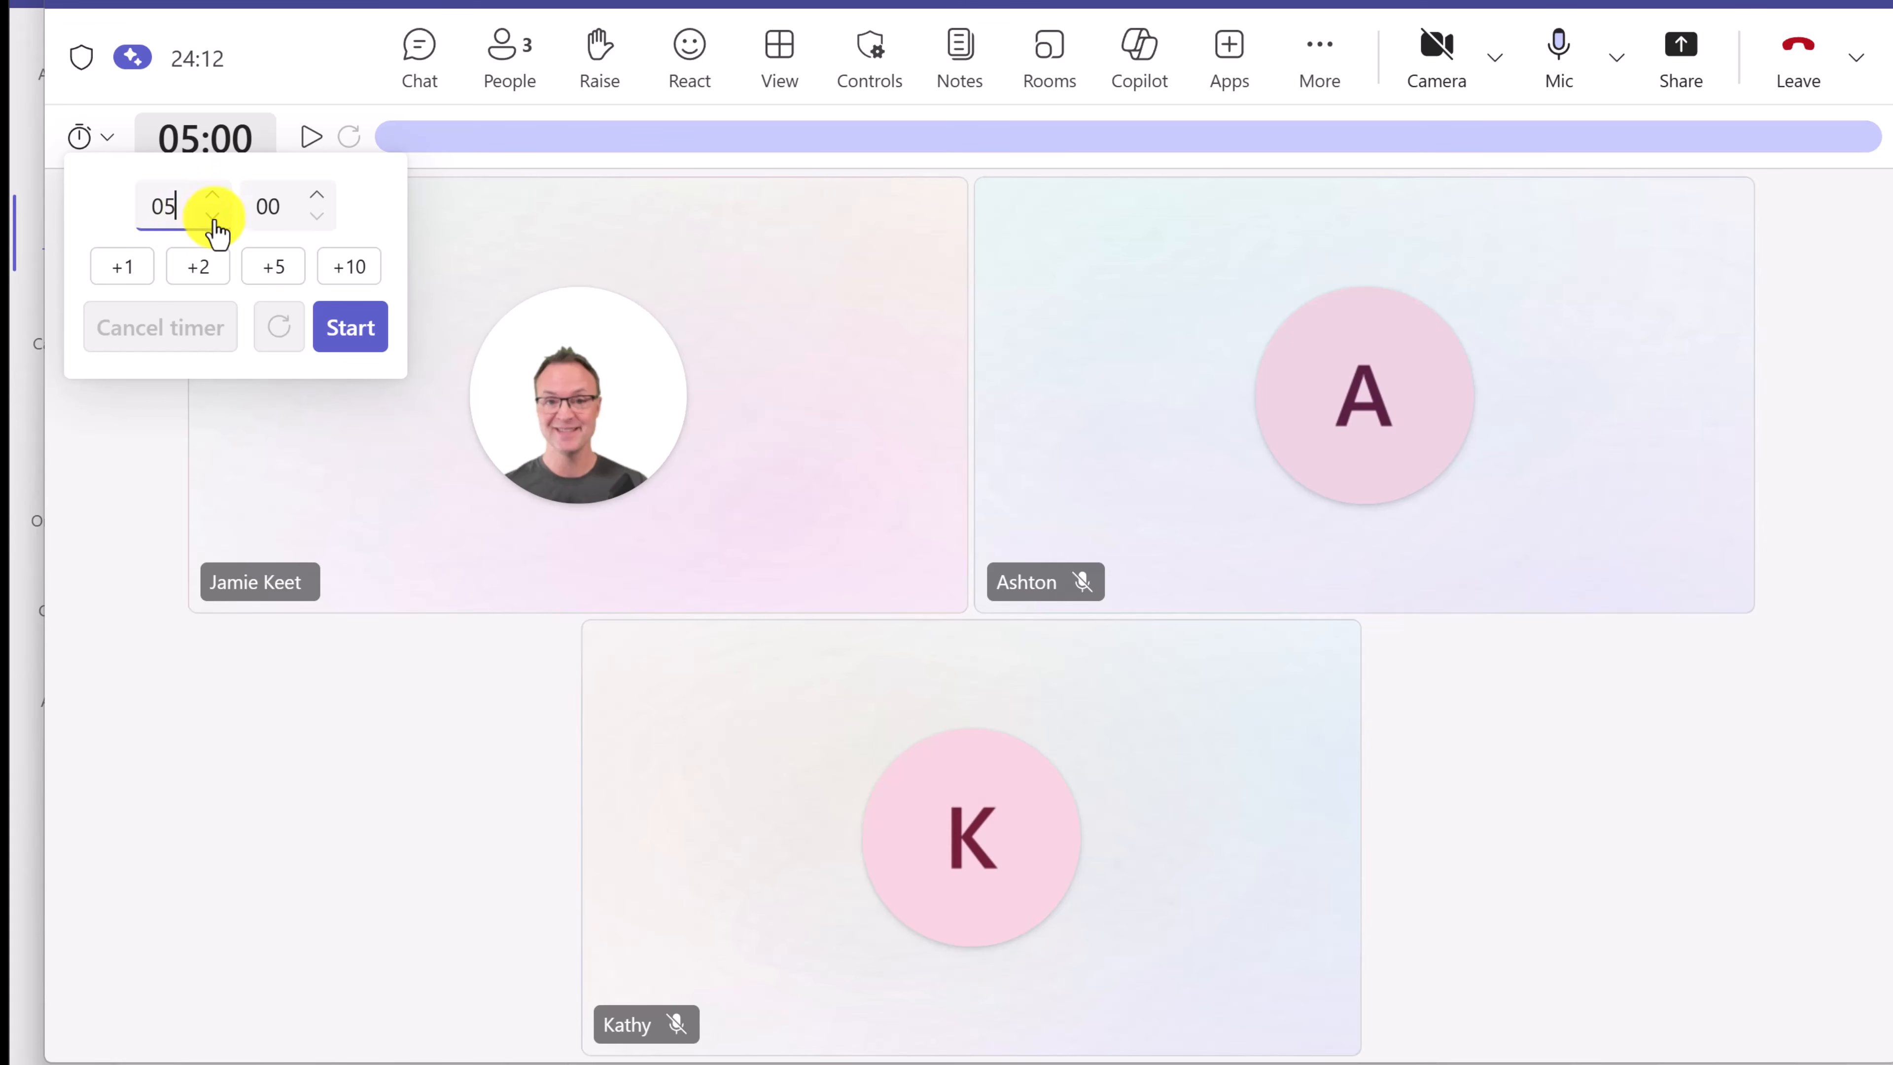
pyautogui.click(1321, 56)
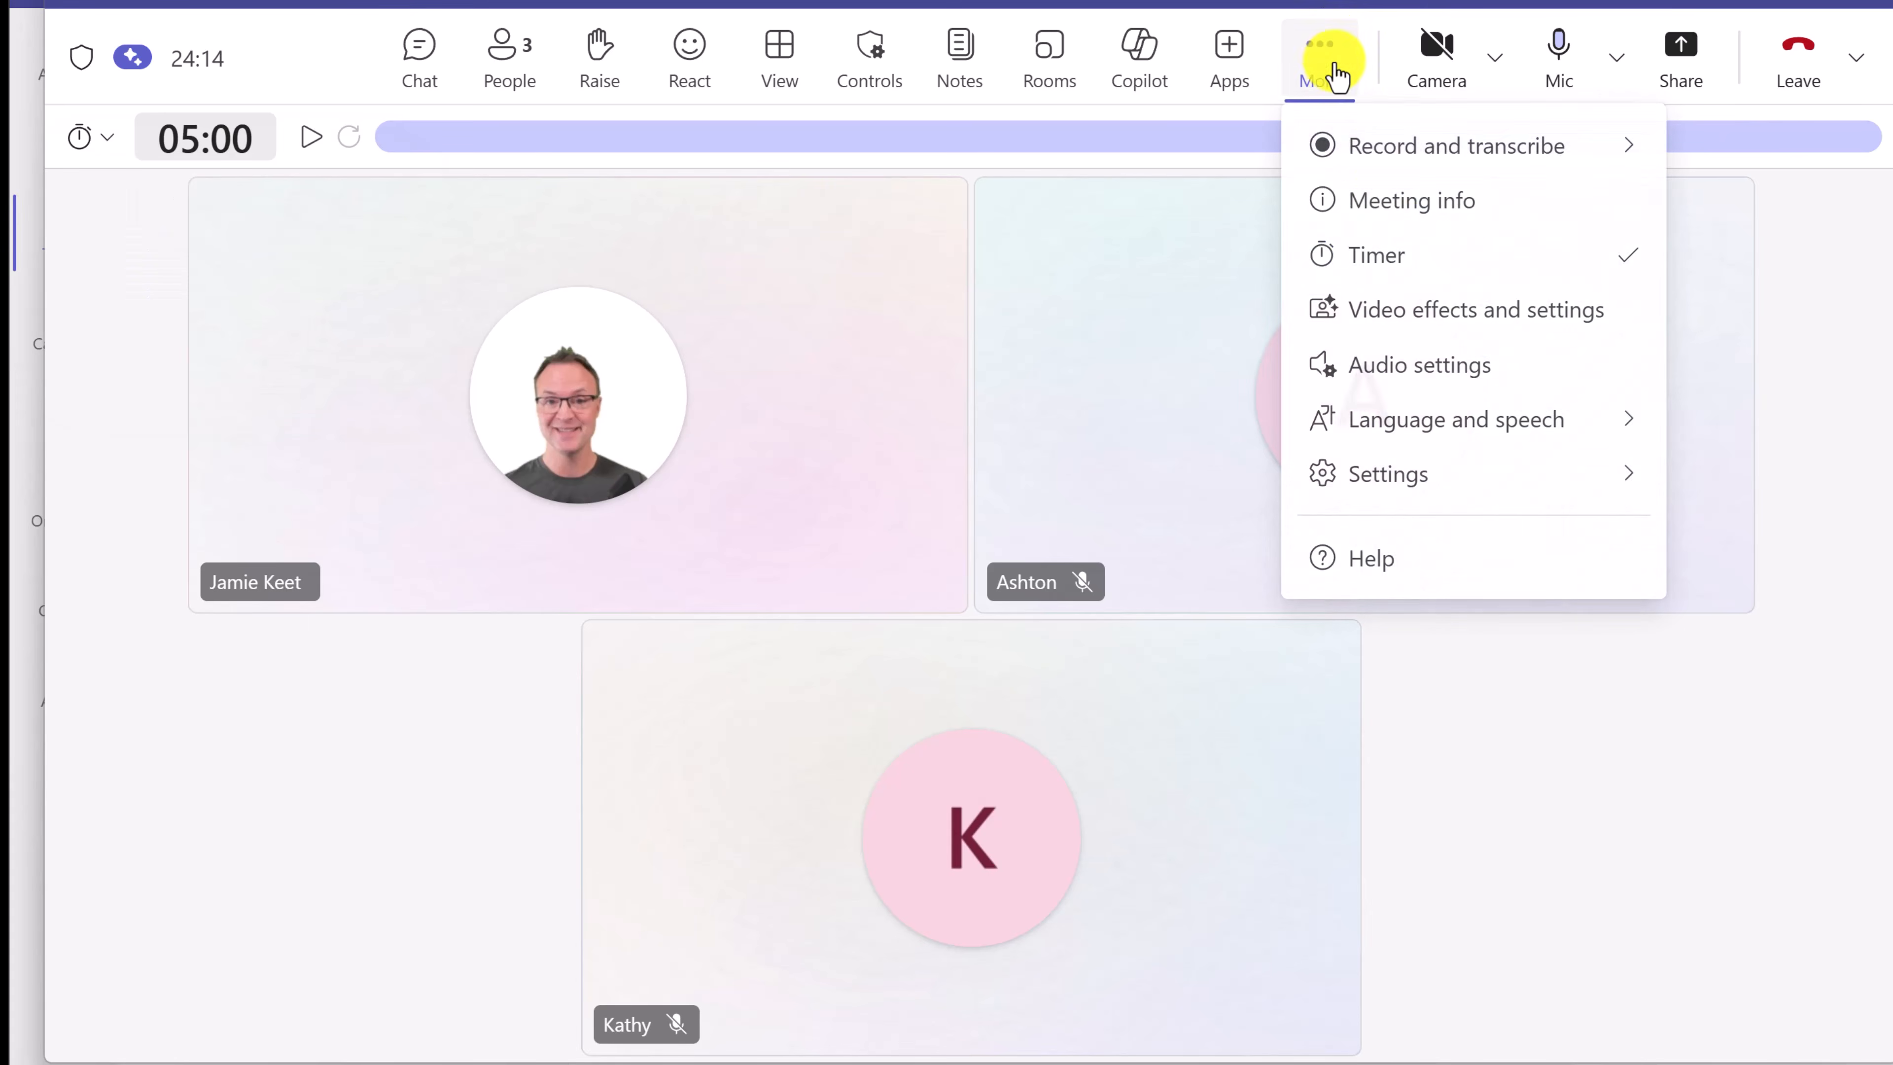
pyautogui.click(1408, 261)
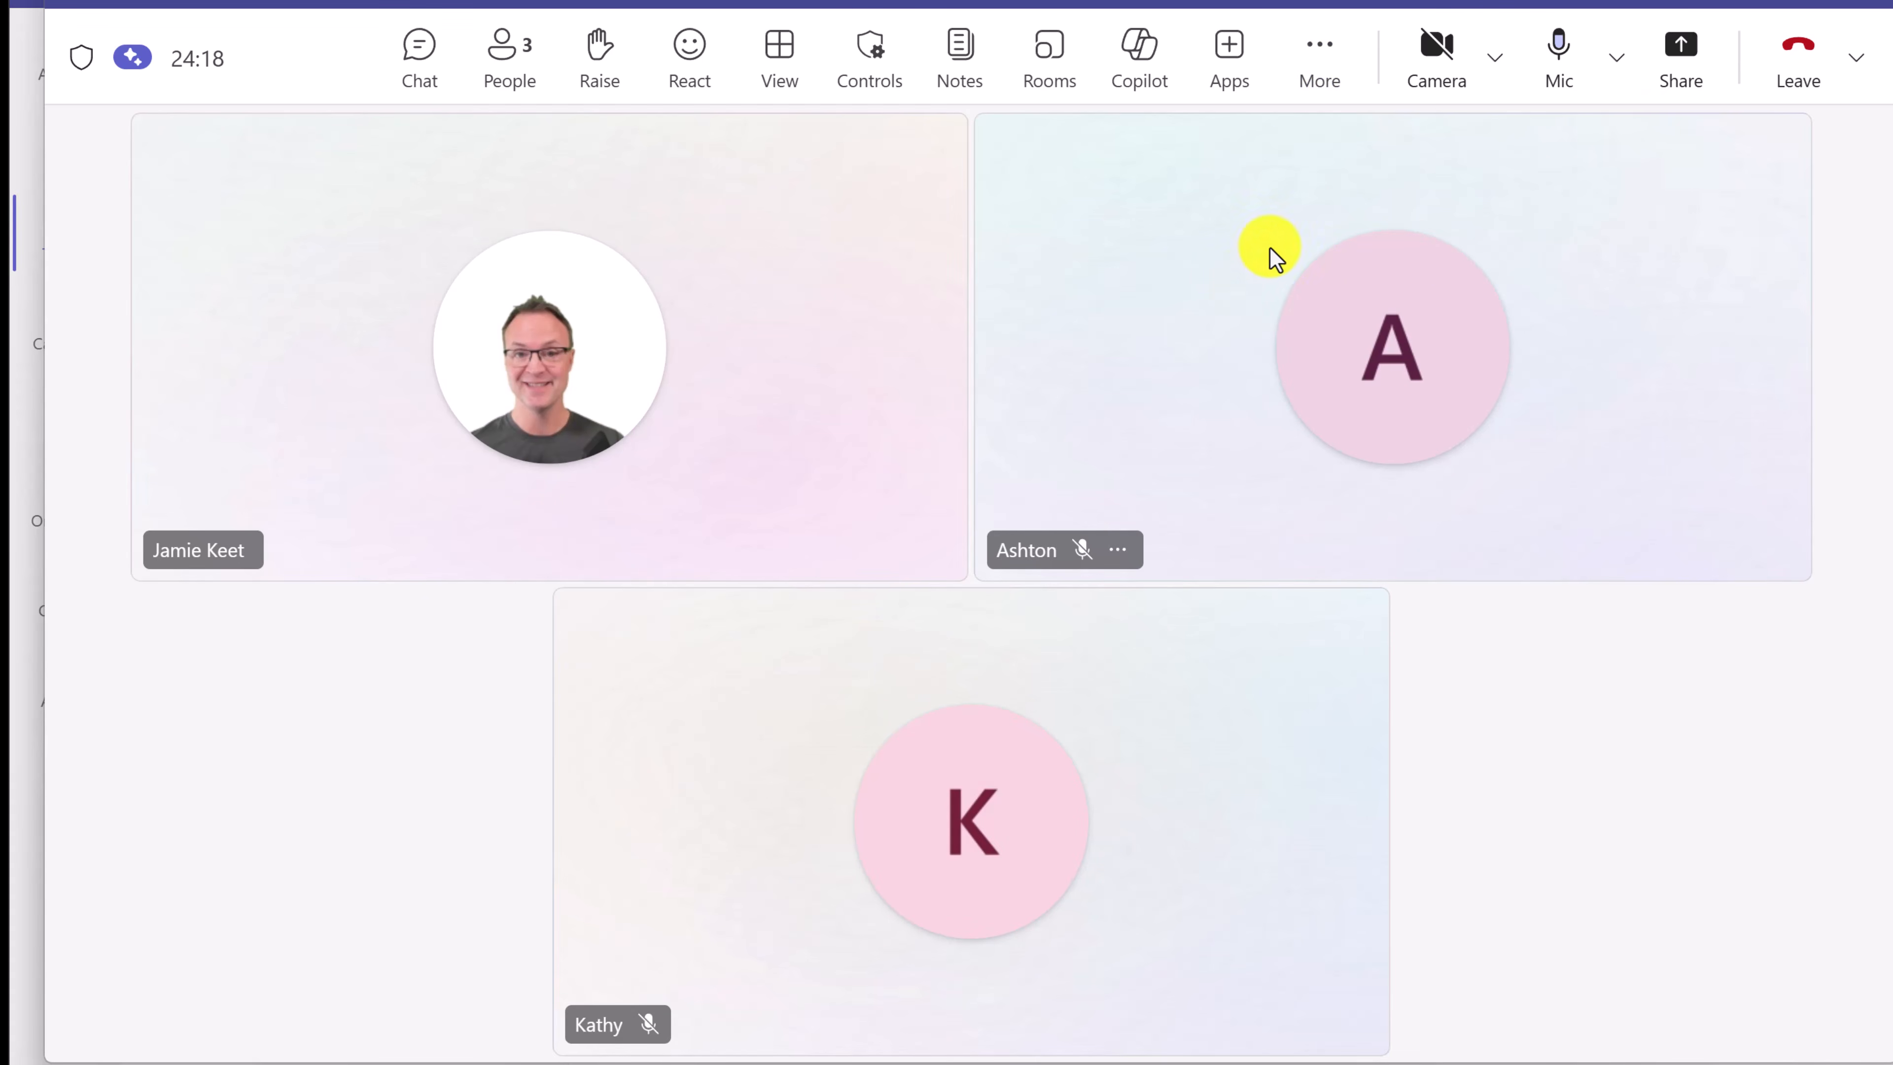
# - Show live captions in the meeting, and hide them again
pyautogui.click(1320, 64)
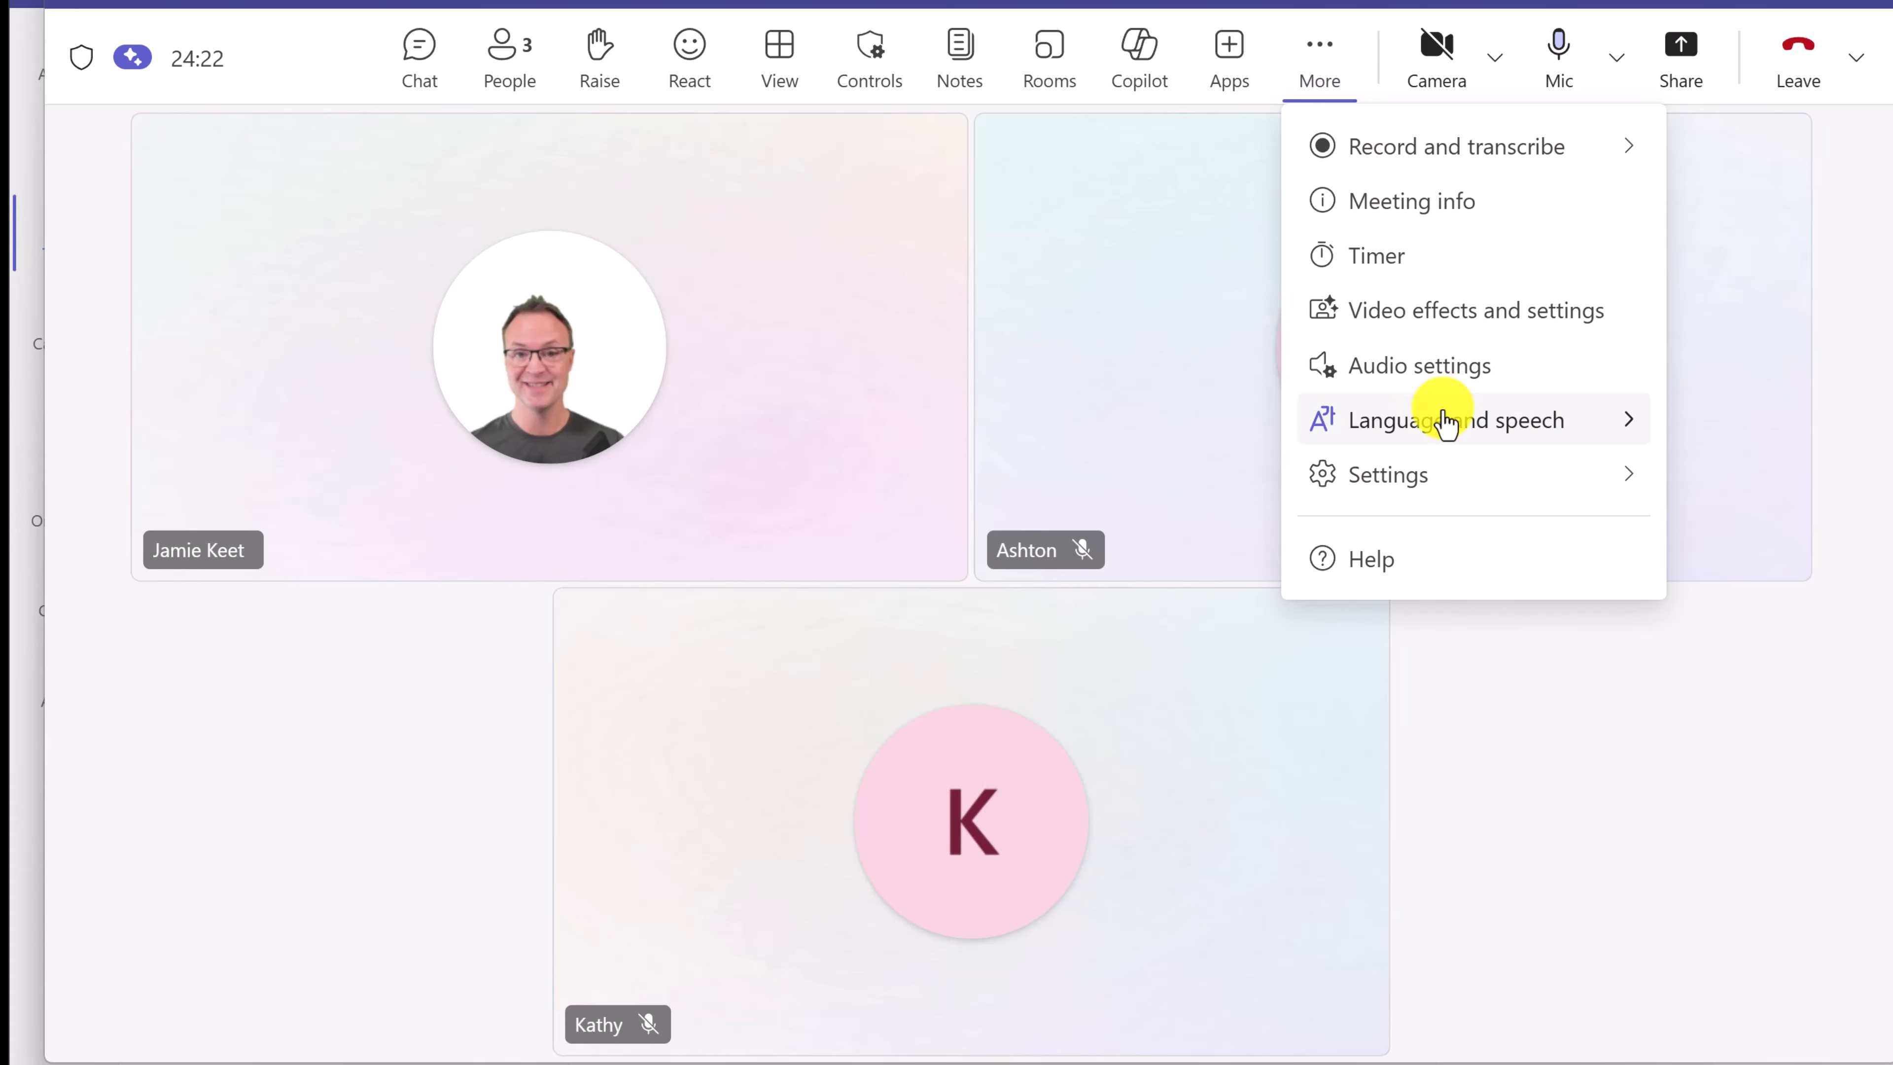
pyautogui.moveTo(1459, 431)
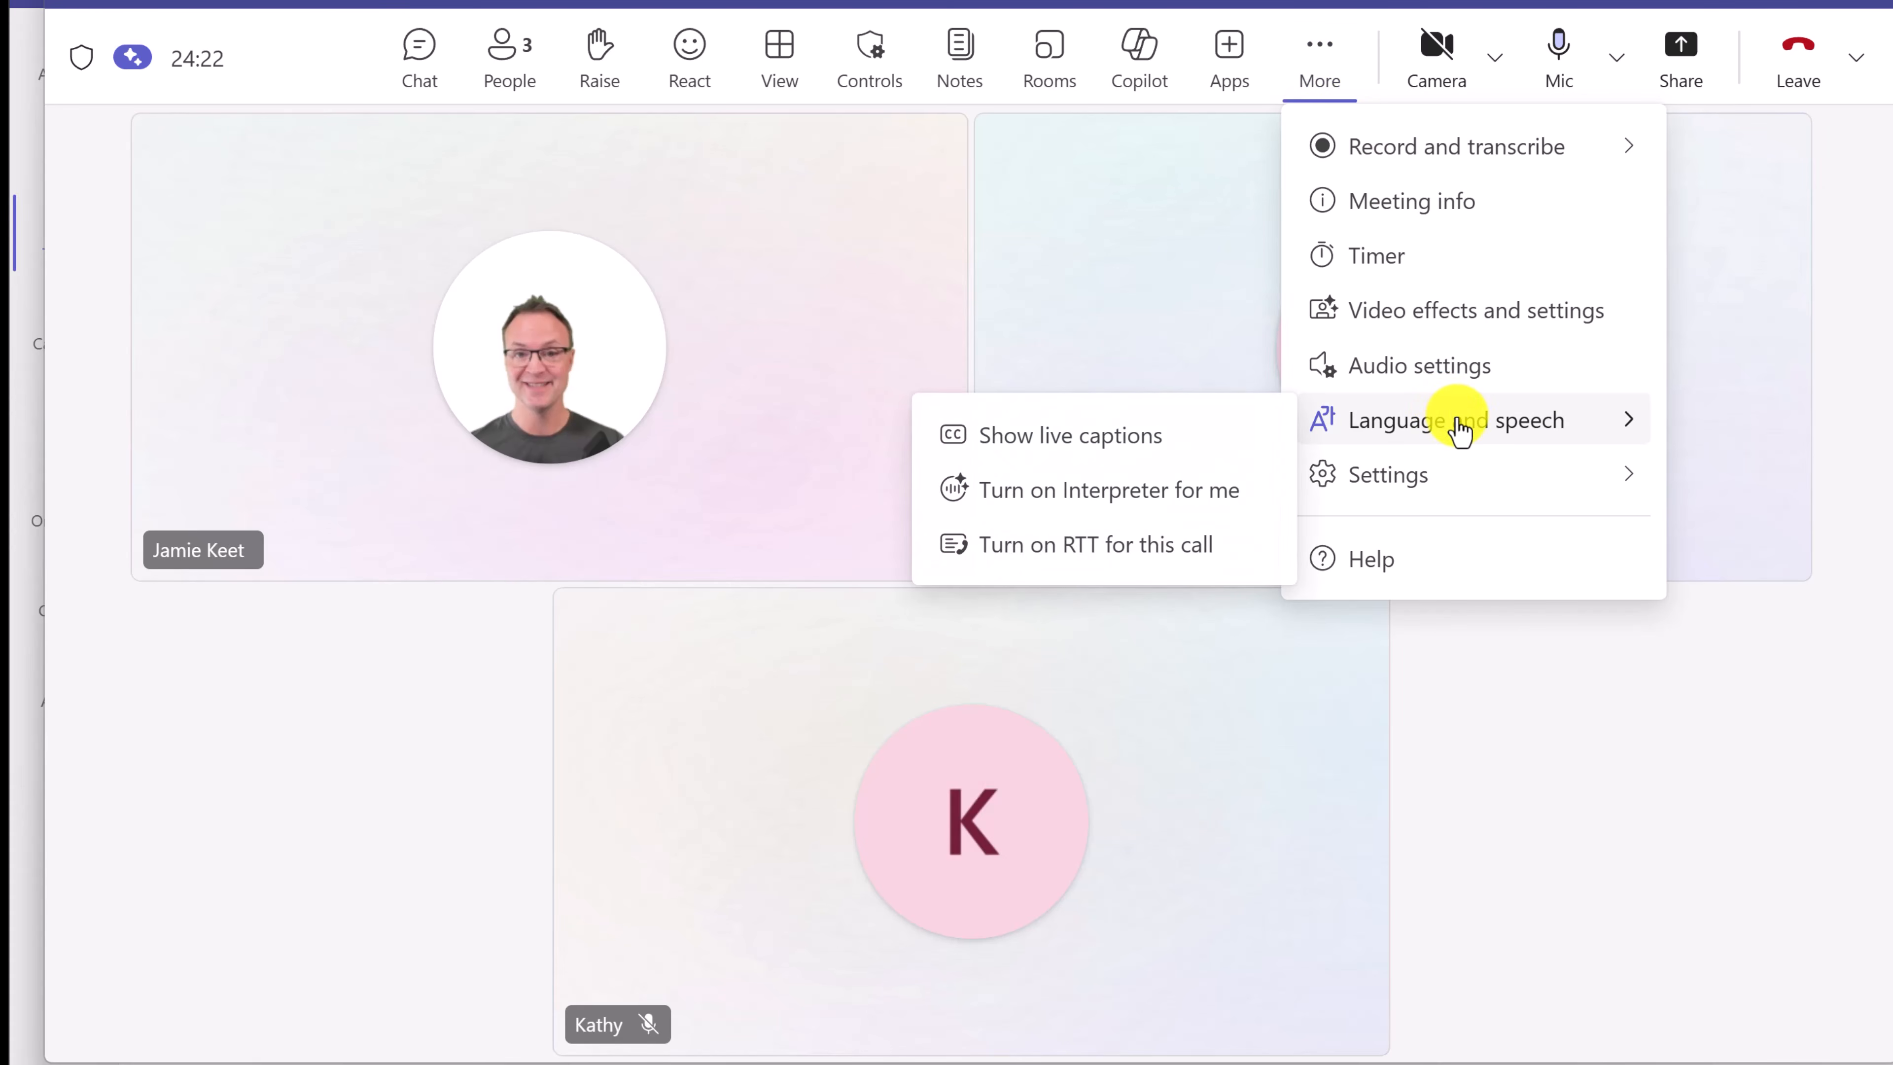
pyautogui.click(1142, 435)
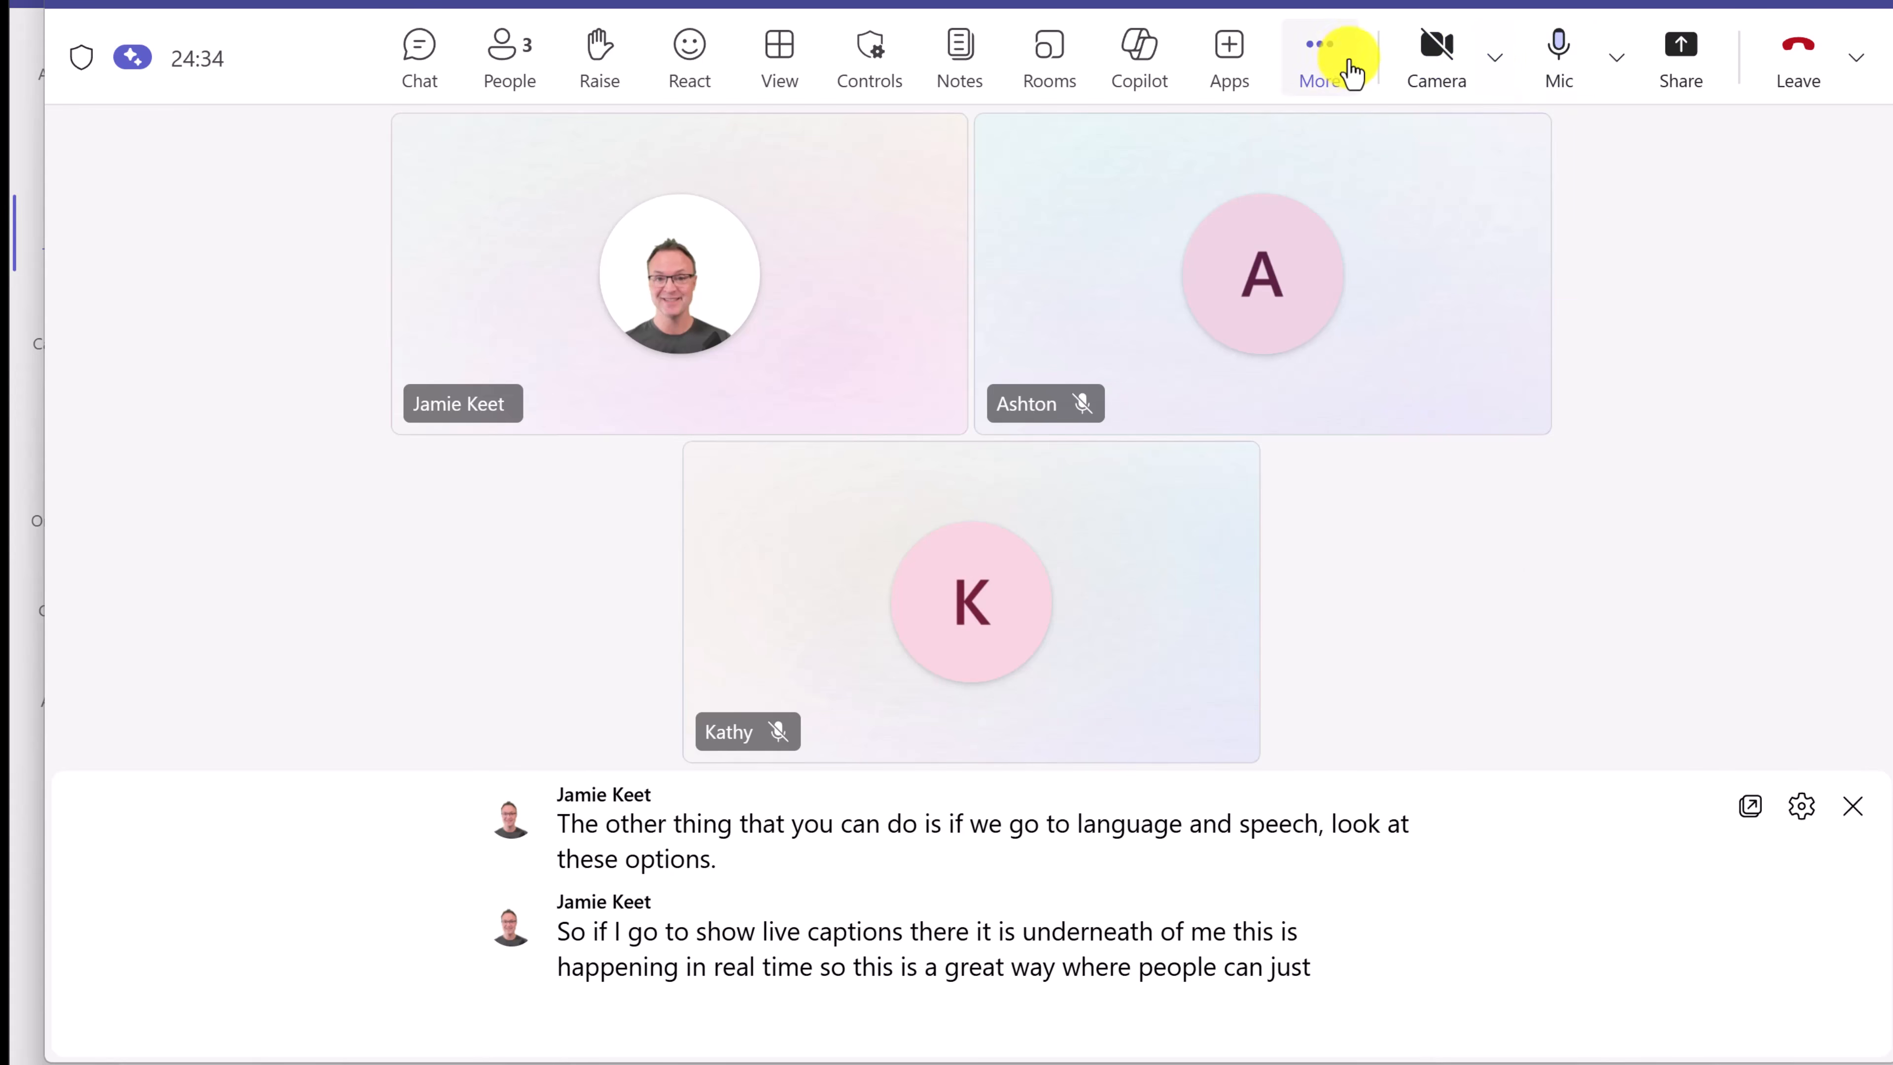
pyautogui.click(1334, 71)
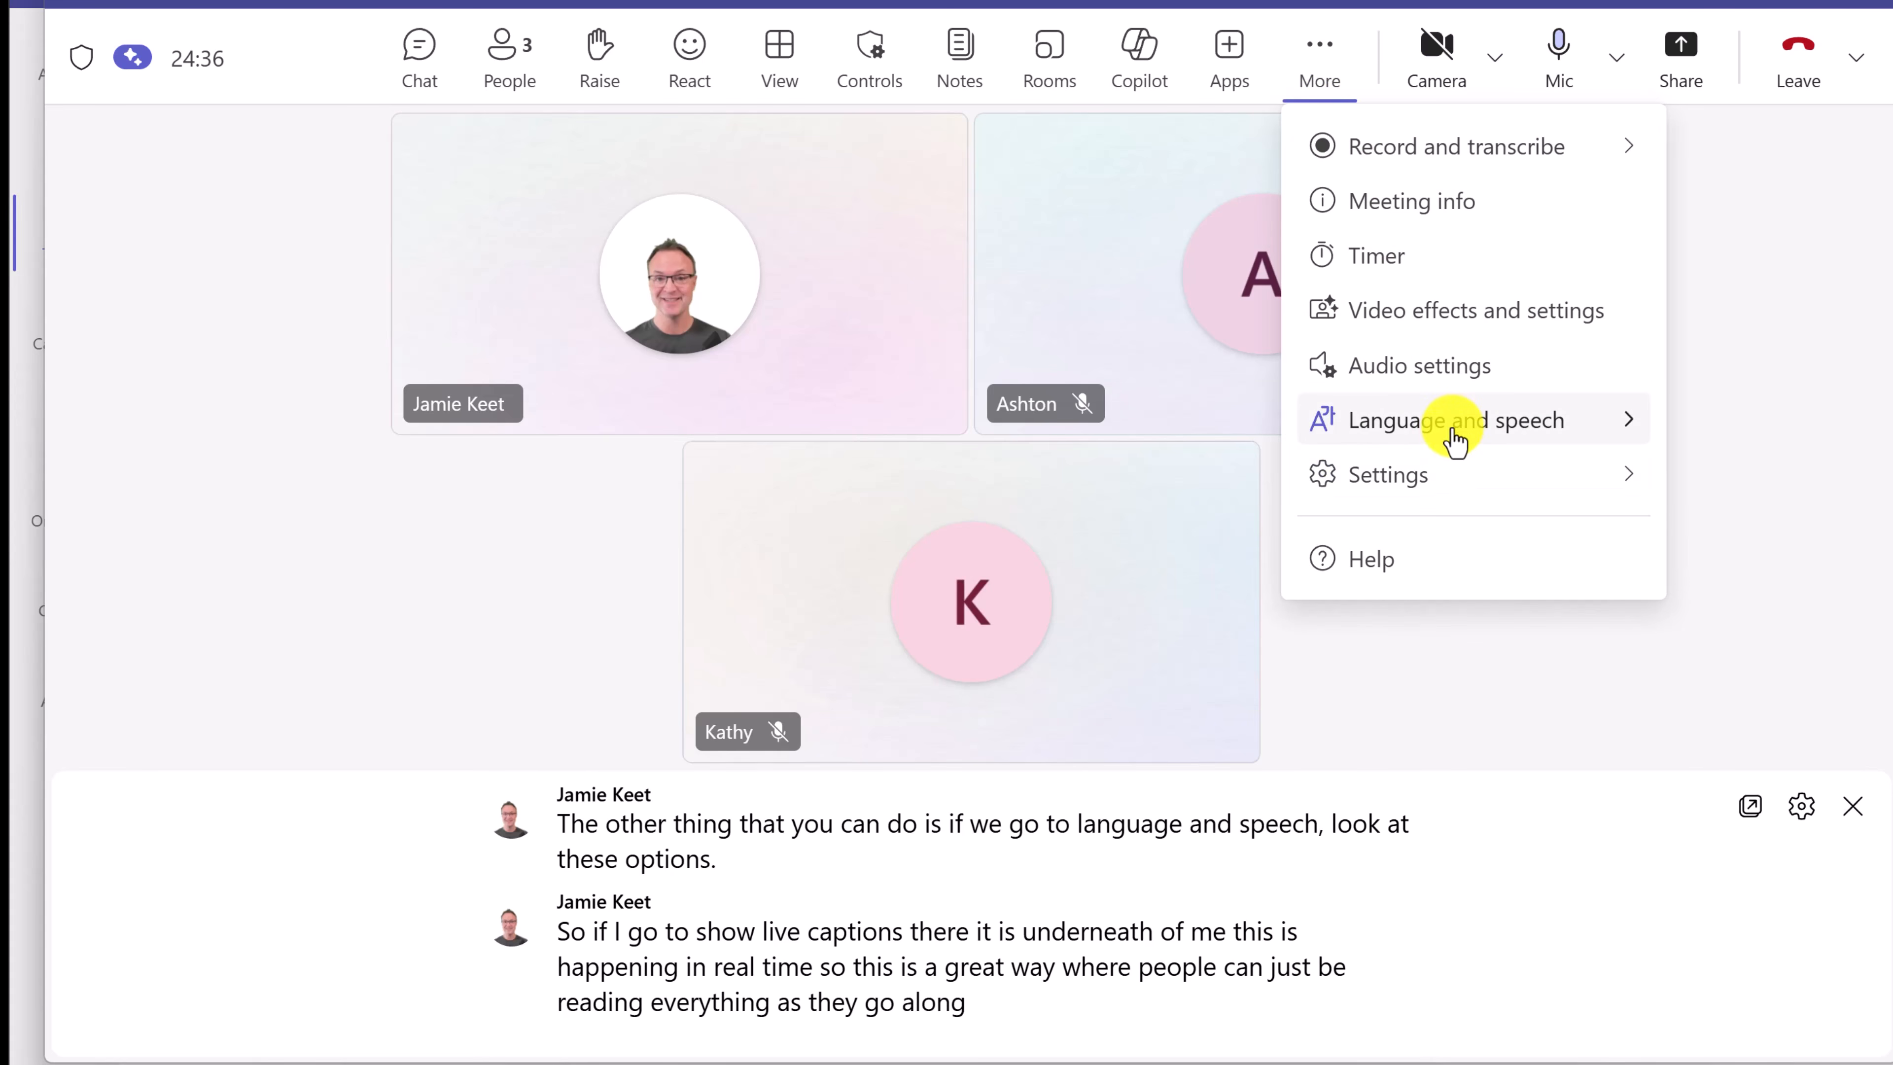
pyautogui.moveTo(1428, 423)
pyautogui.click(1144, 441)
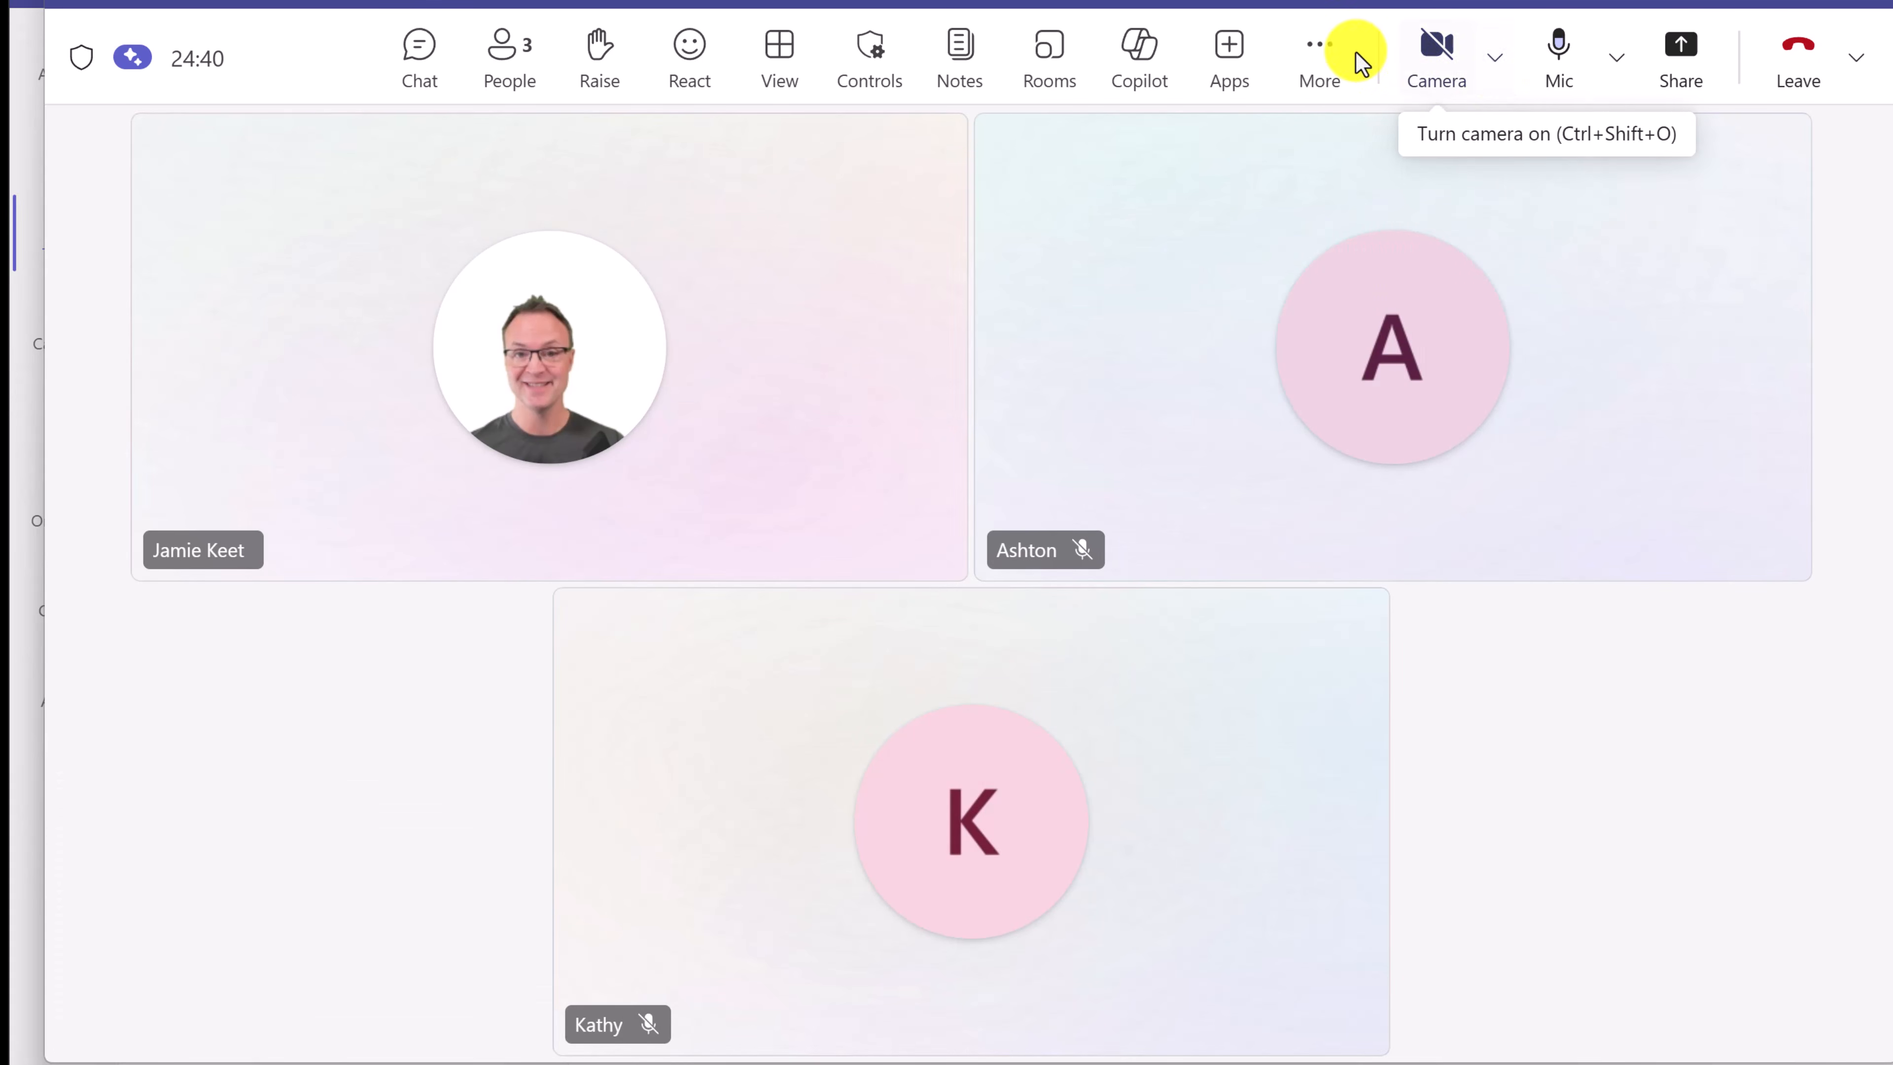
# - Open the Interpreter settings for the meeting, check which interpretation languages are offered, and cancel without turning it on
pyautogui.click(1322, 69)
pyautogui.moveTo(1420, 423)
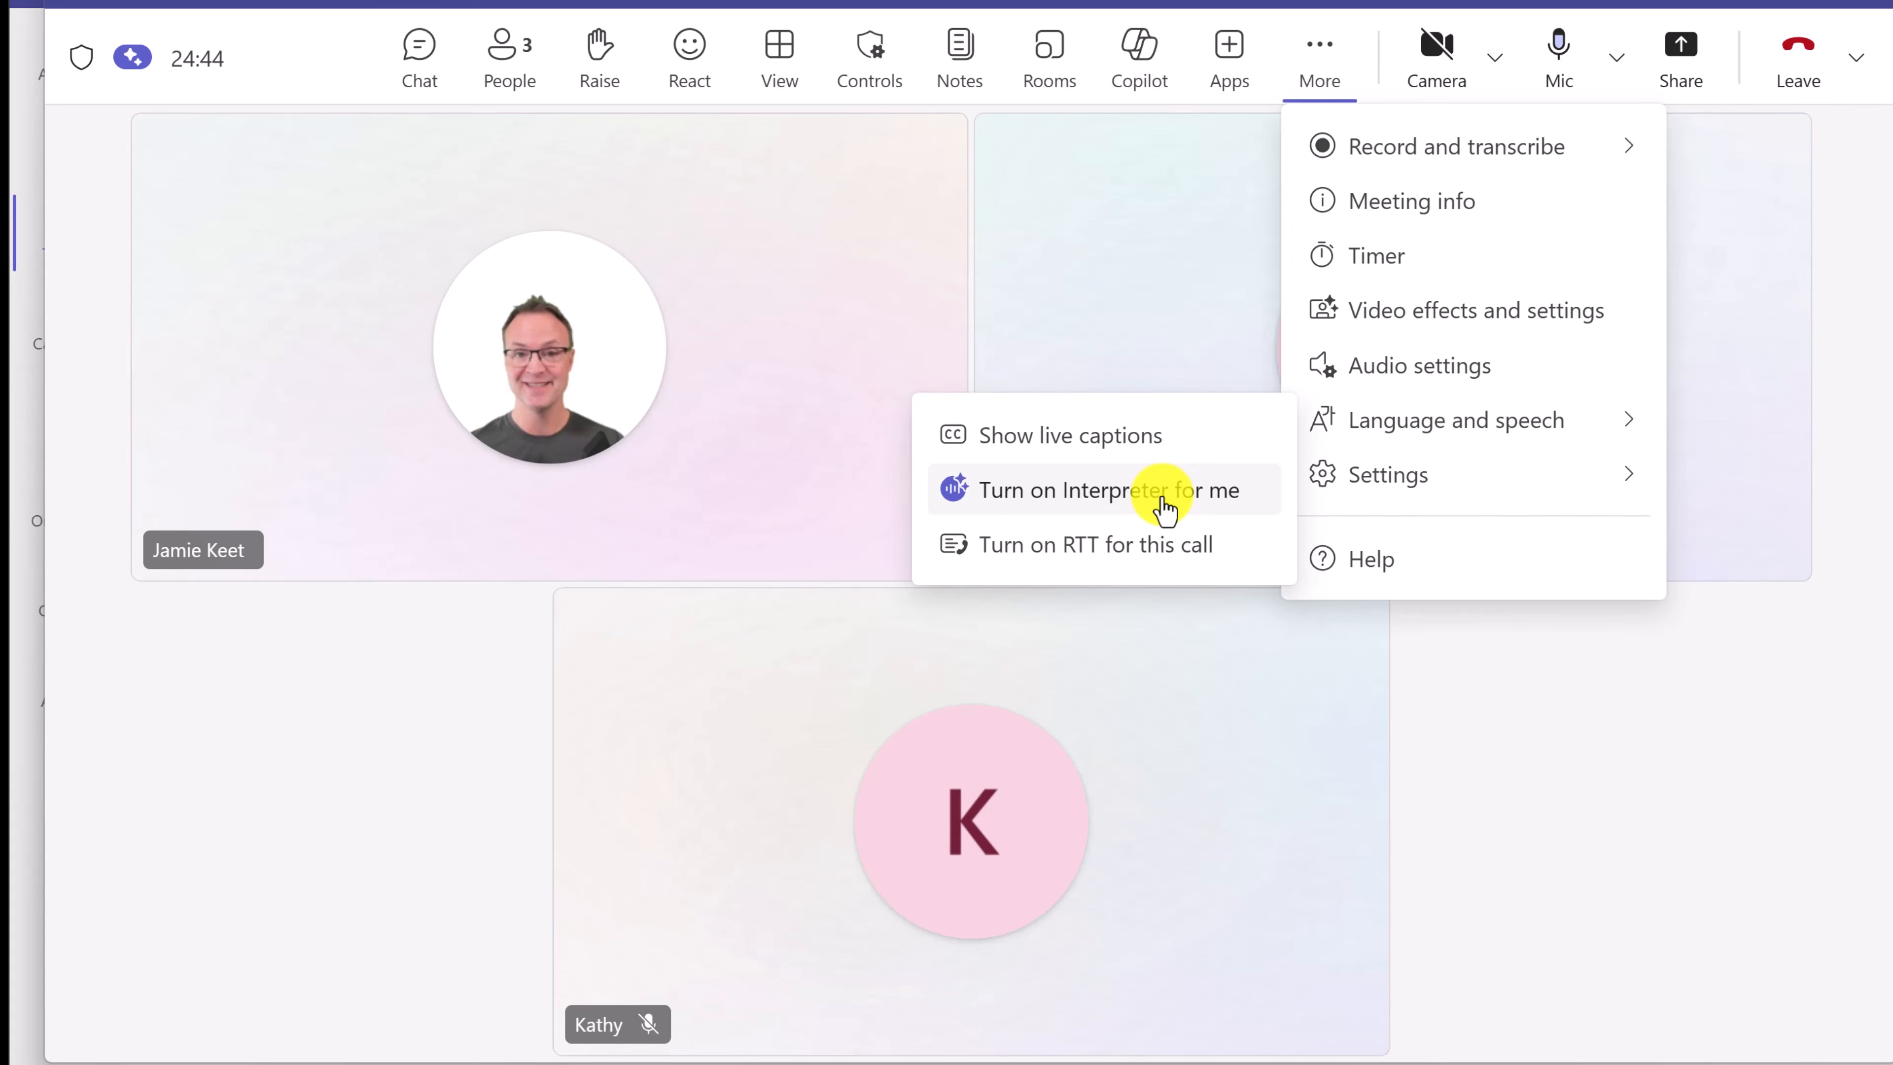
pyautogui.click(1167, 512)
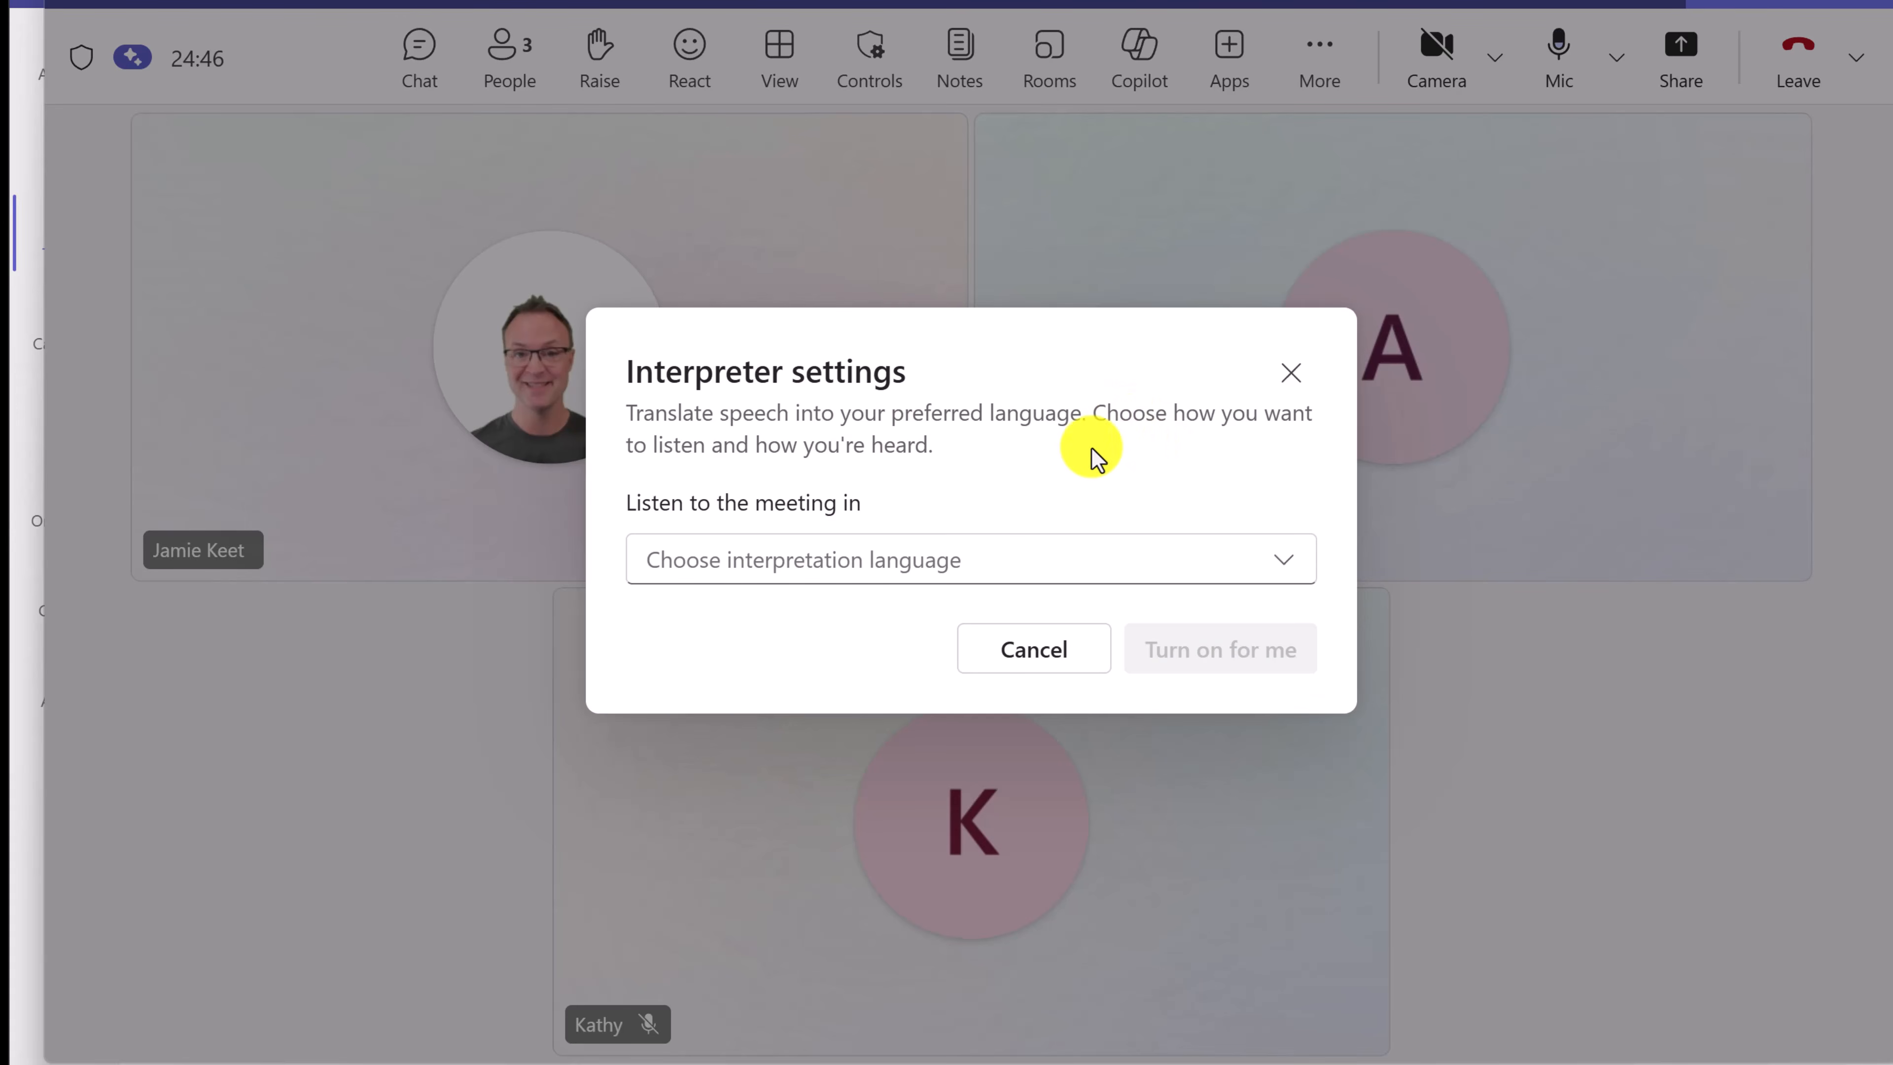
pyautogui.click(938, 571)
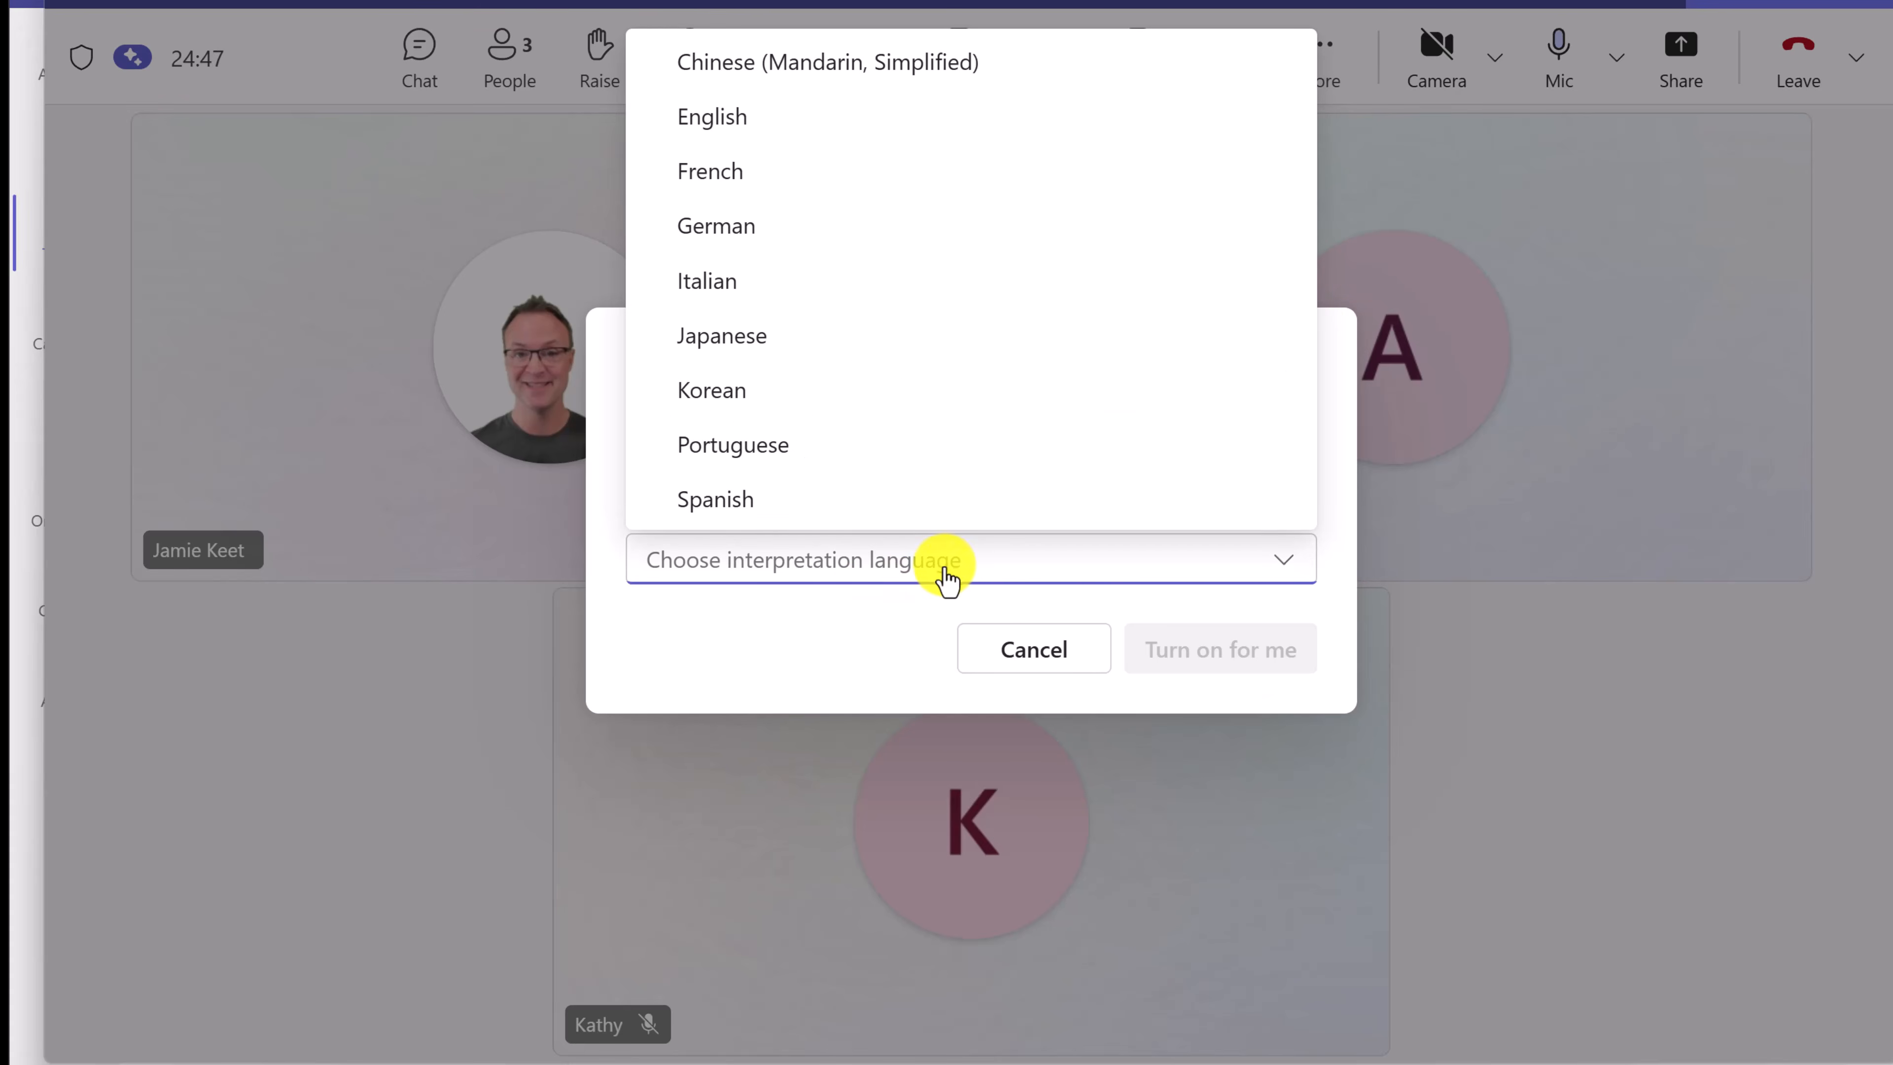
pyautogui.click(833, 691)
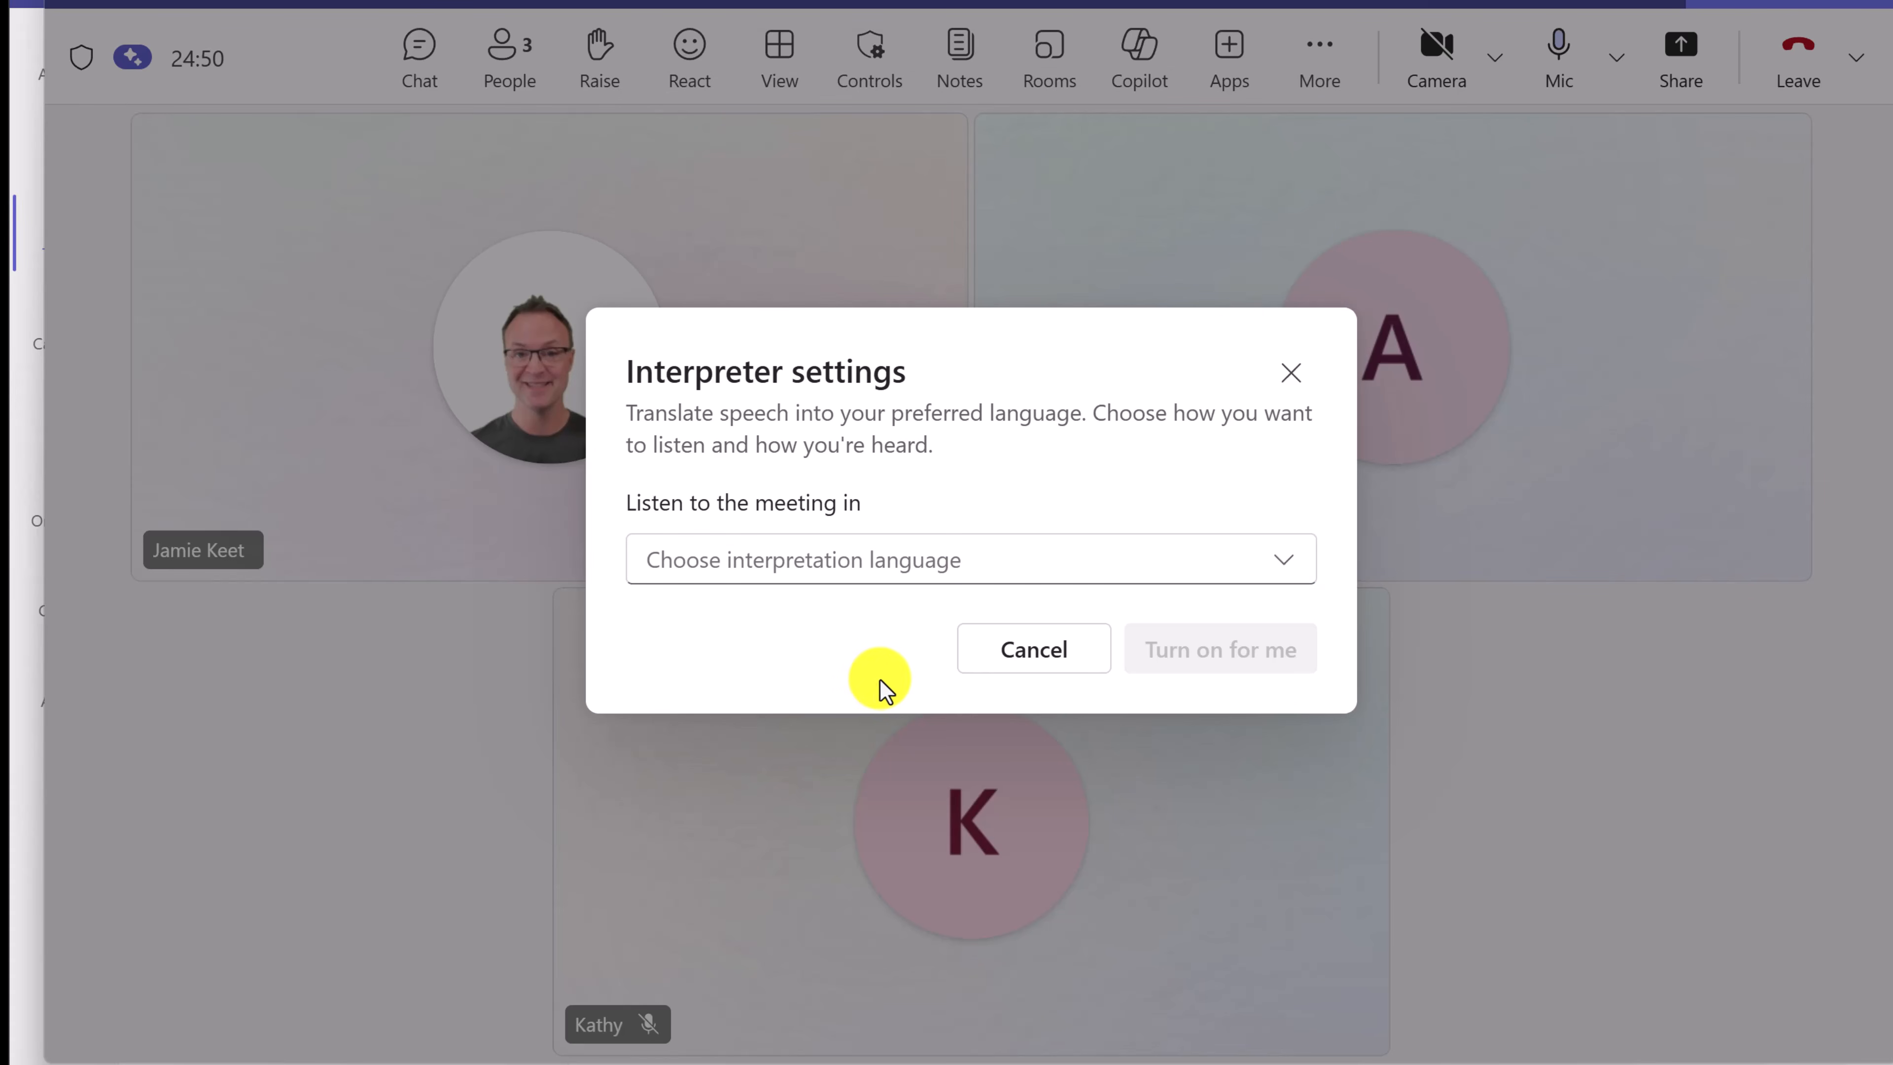
pyautogui.click(1054, 669)
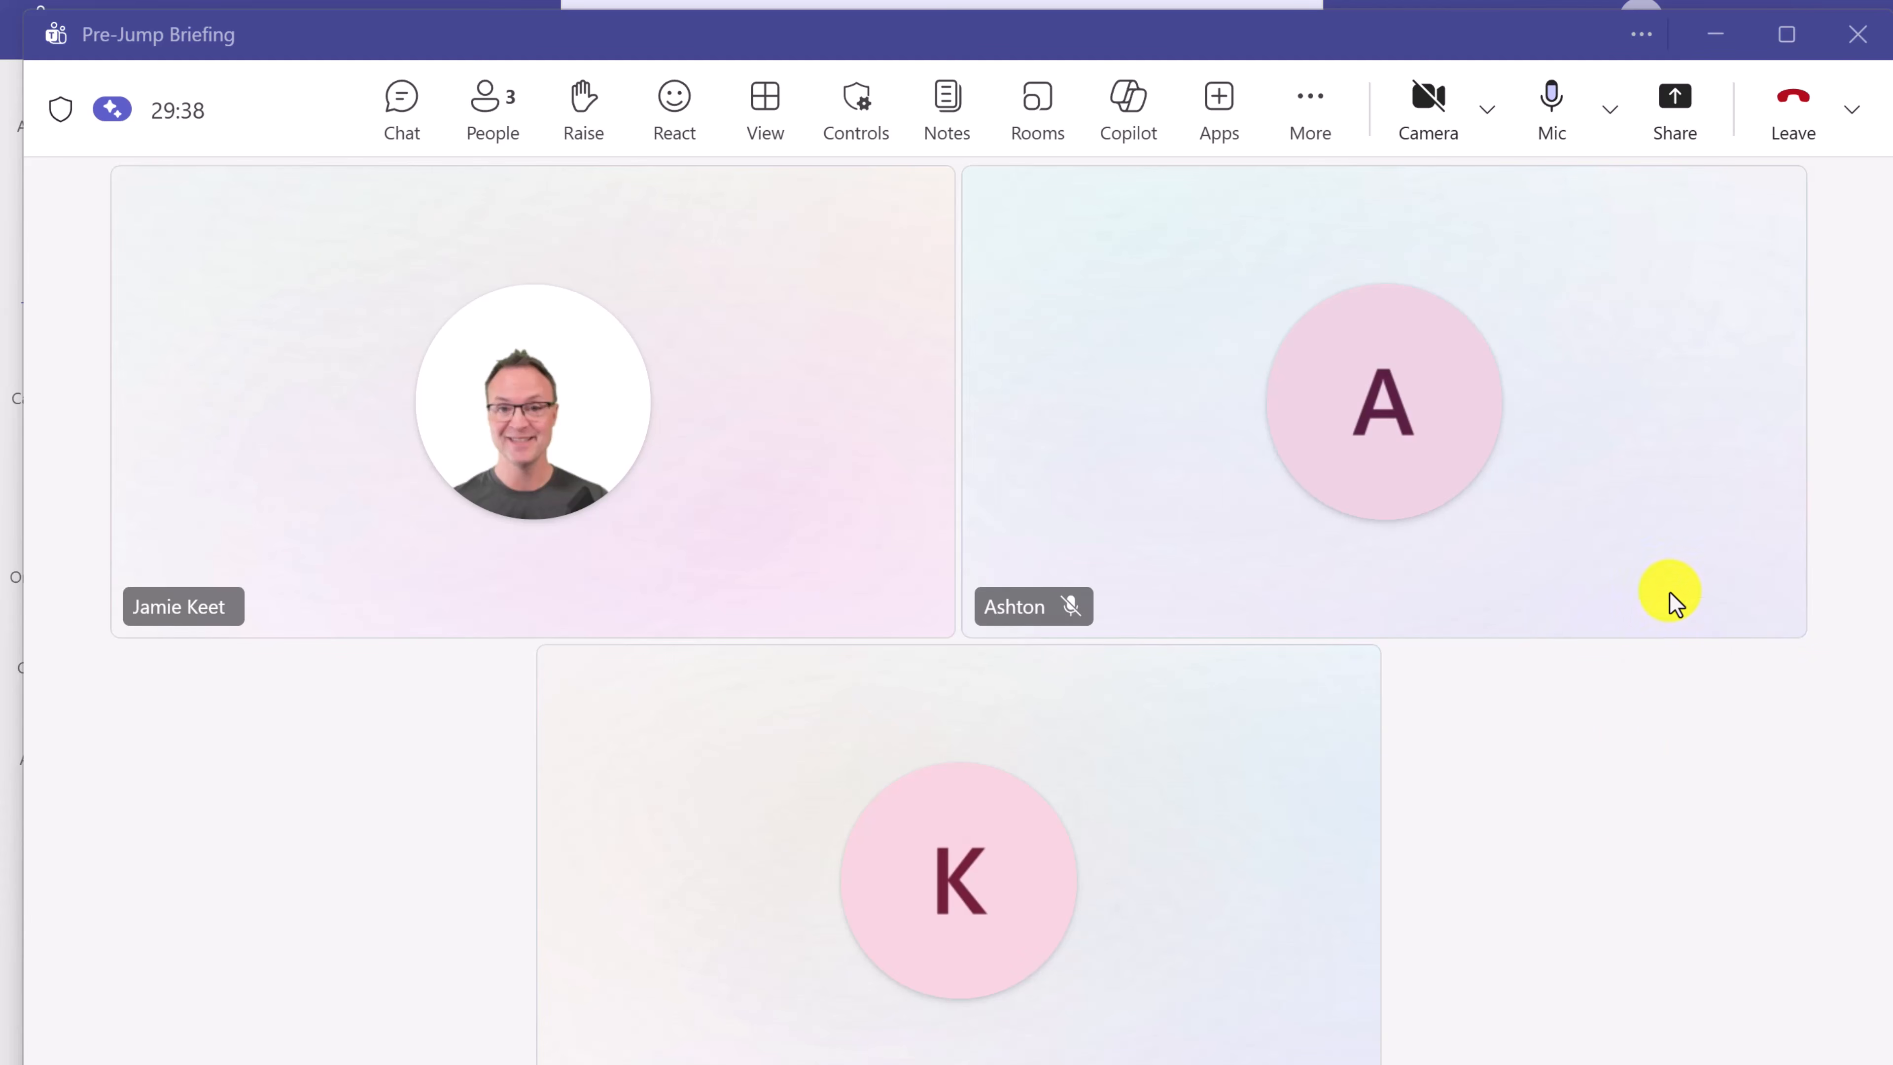
# - Start recording and transcribing the meeting with English (US) as the spoken language and video and audio recorded
pyautogui.click(1310, 112)
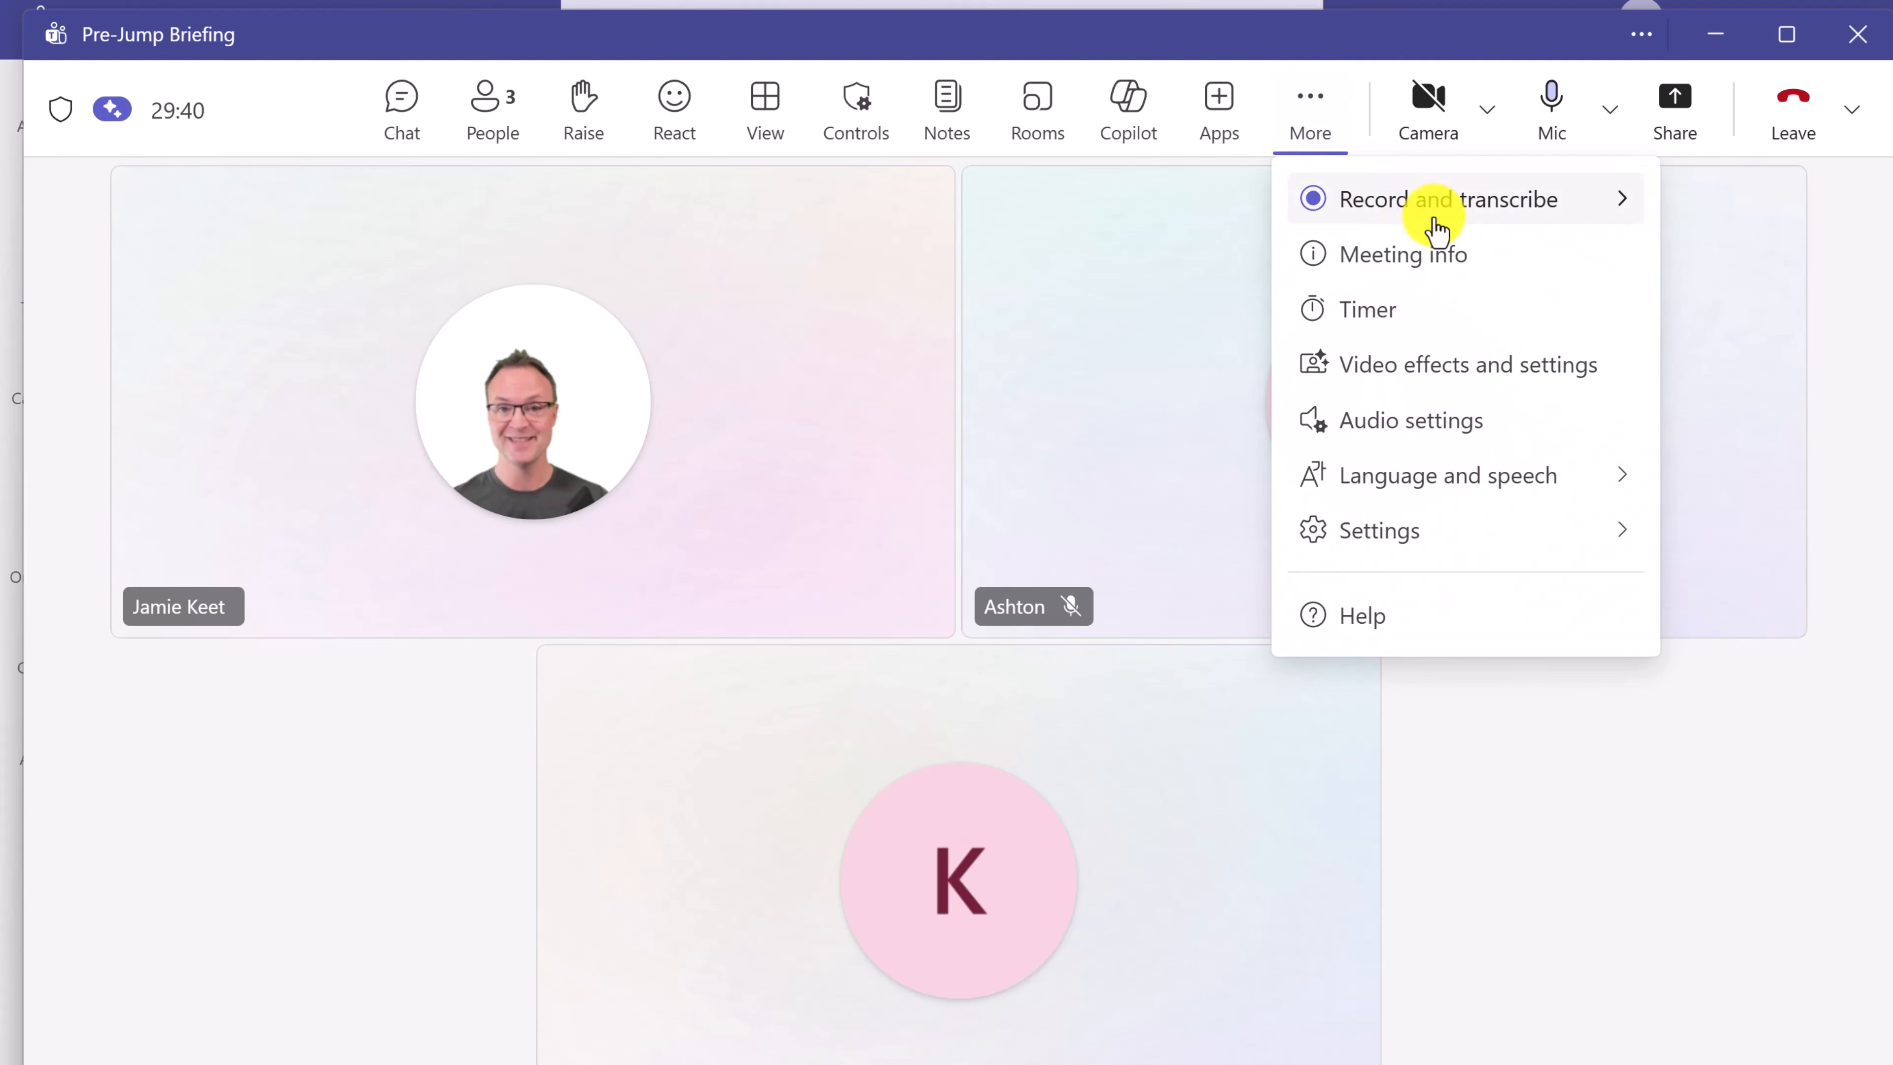
pyautogui.click(1455, 215)
pyautogui.click(1453, 213)
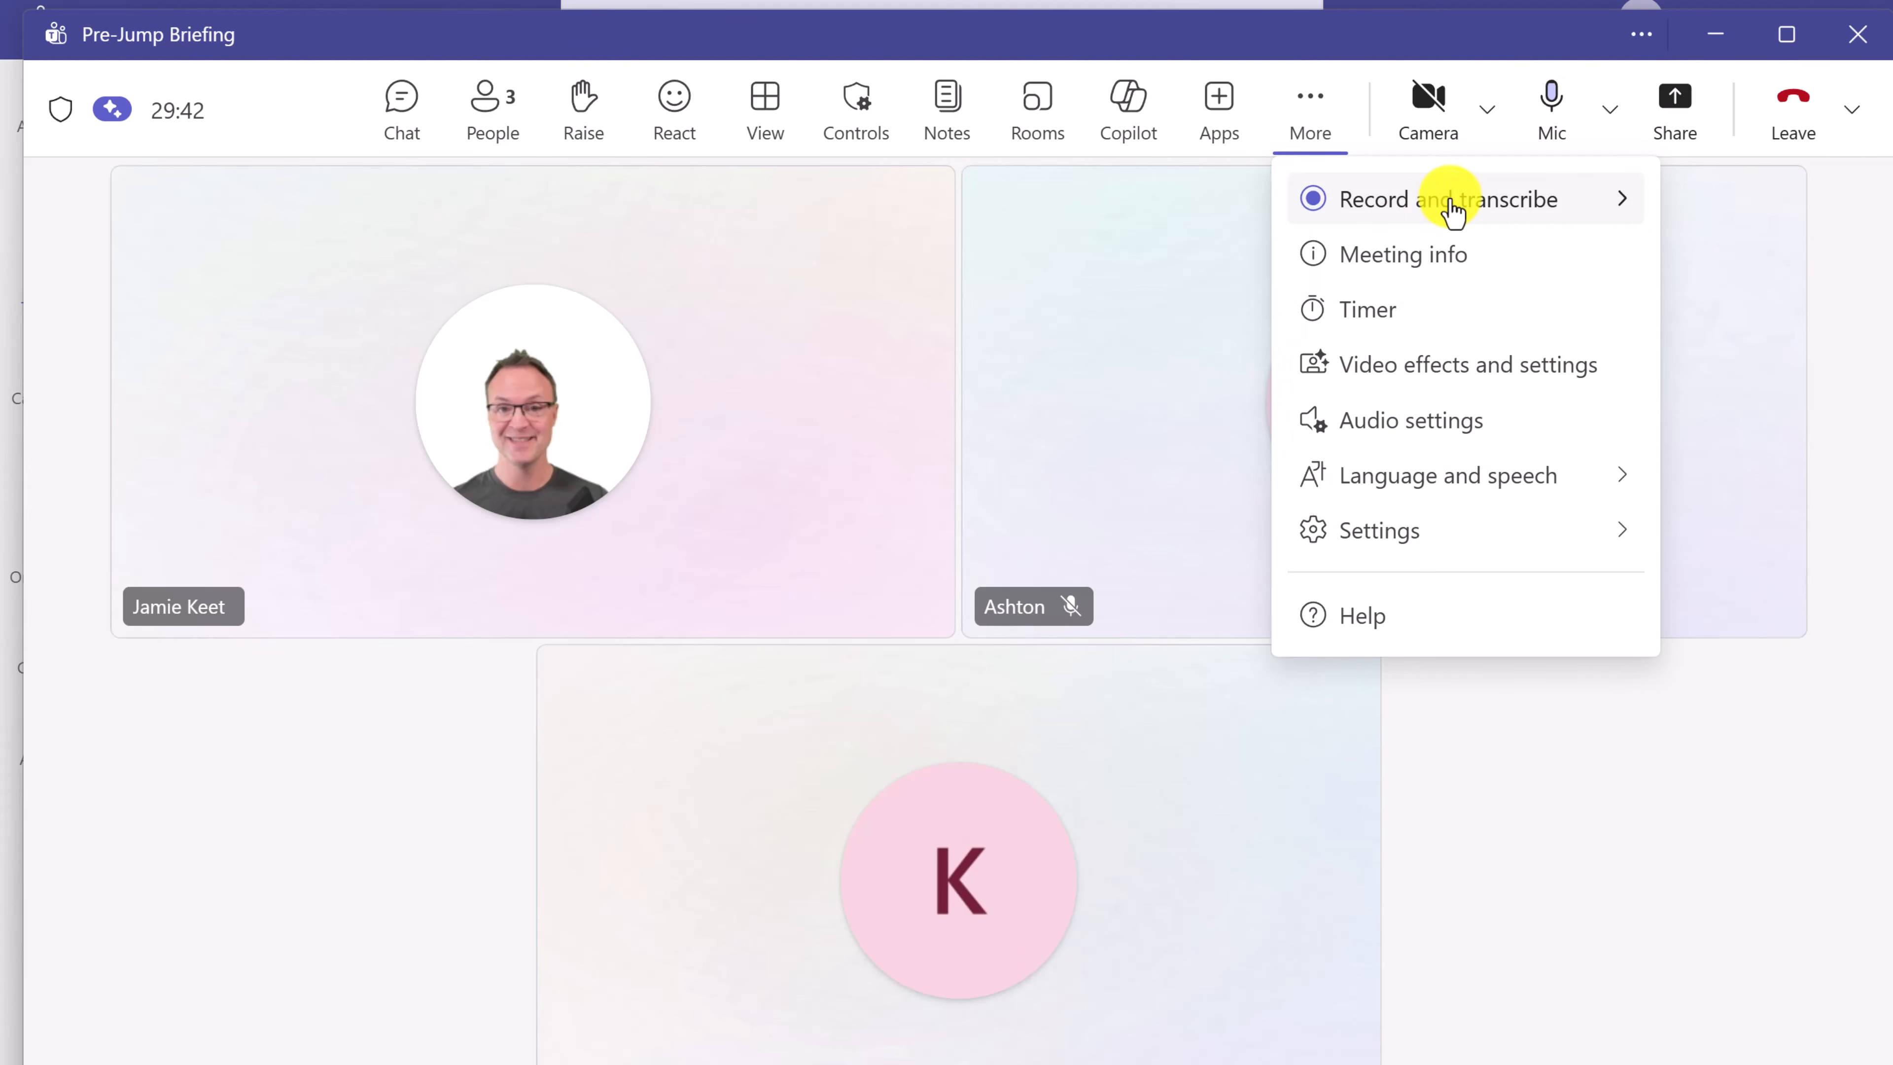
pyautogui.click(1452, 211)
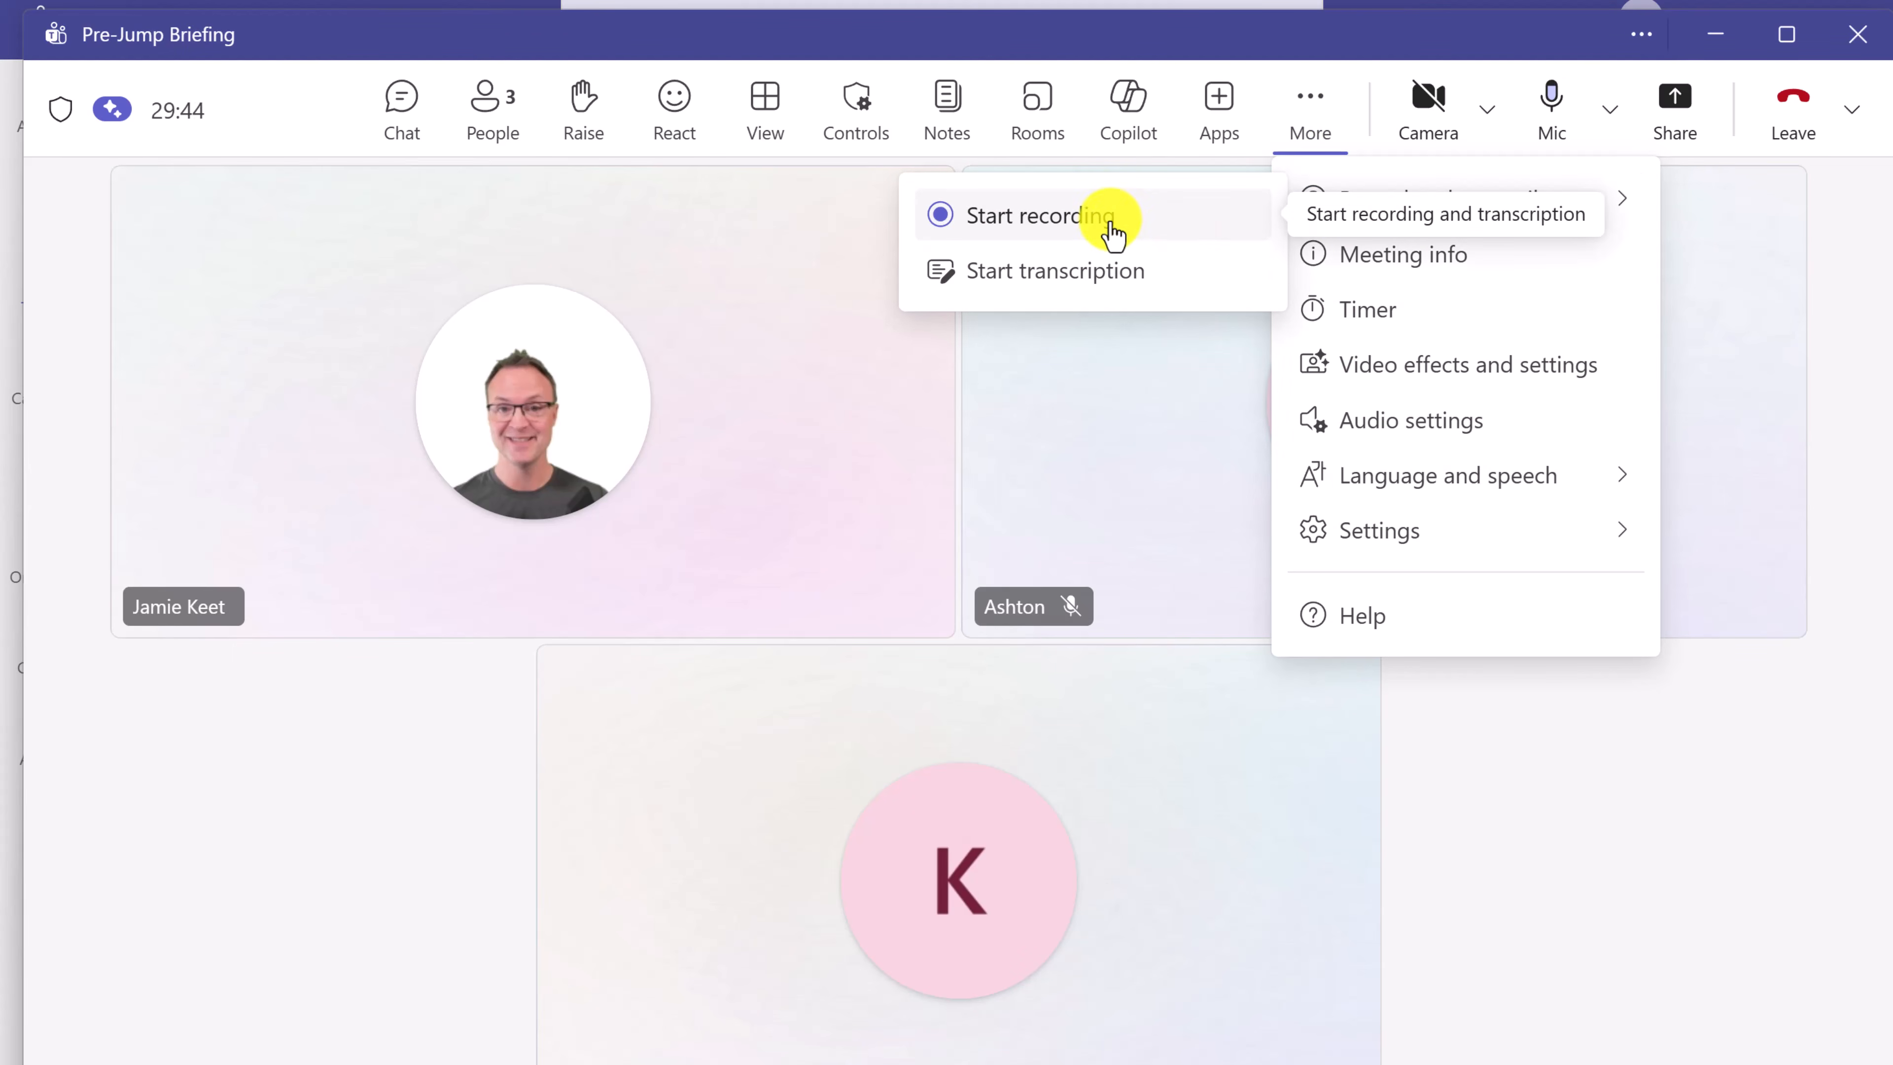
pyautogui.click(1121, 237)
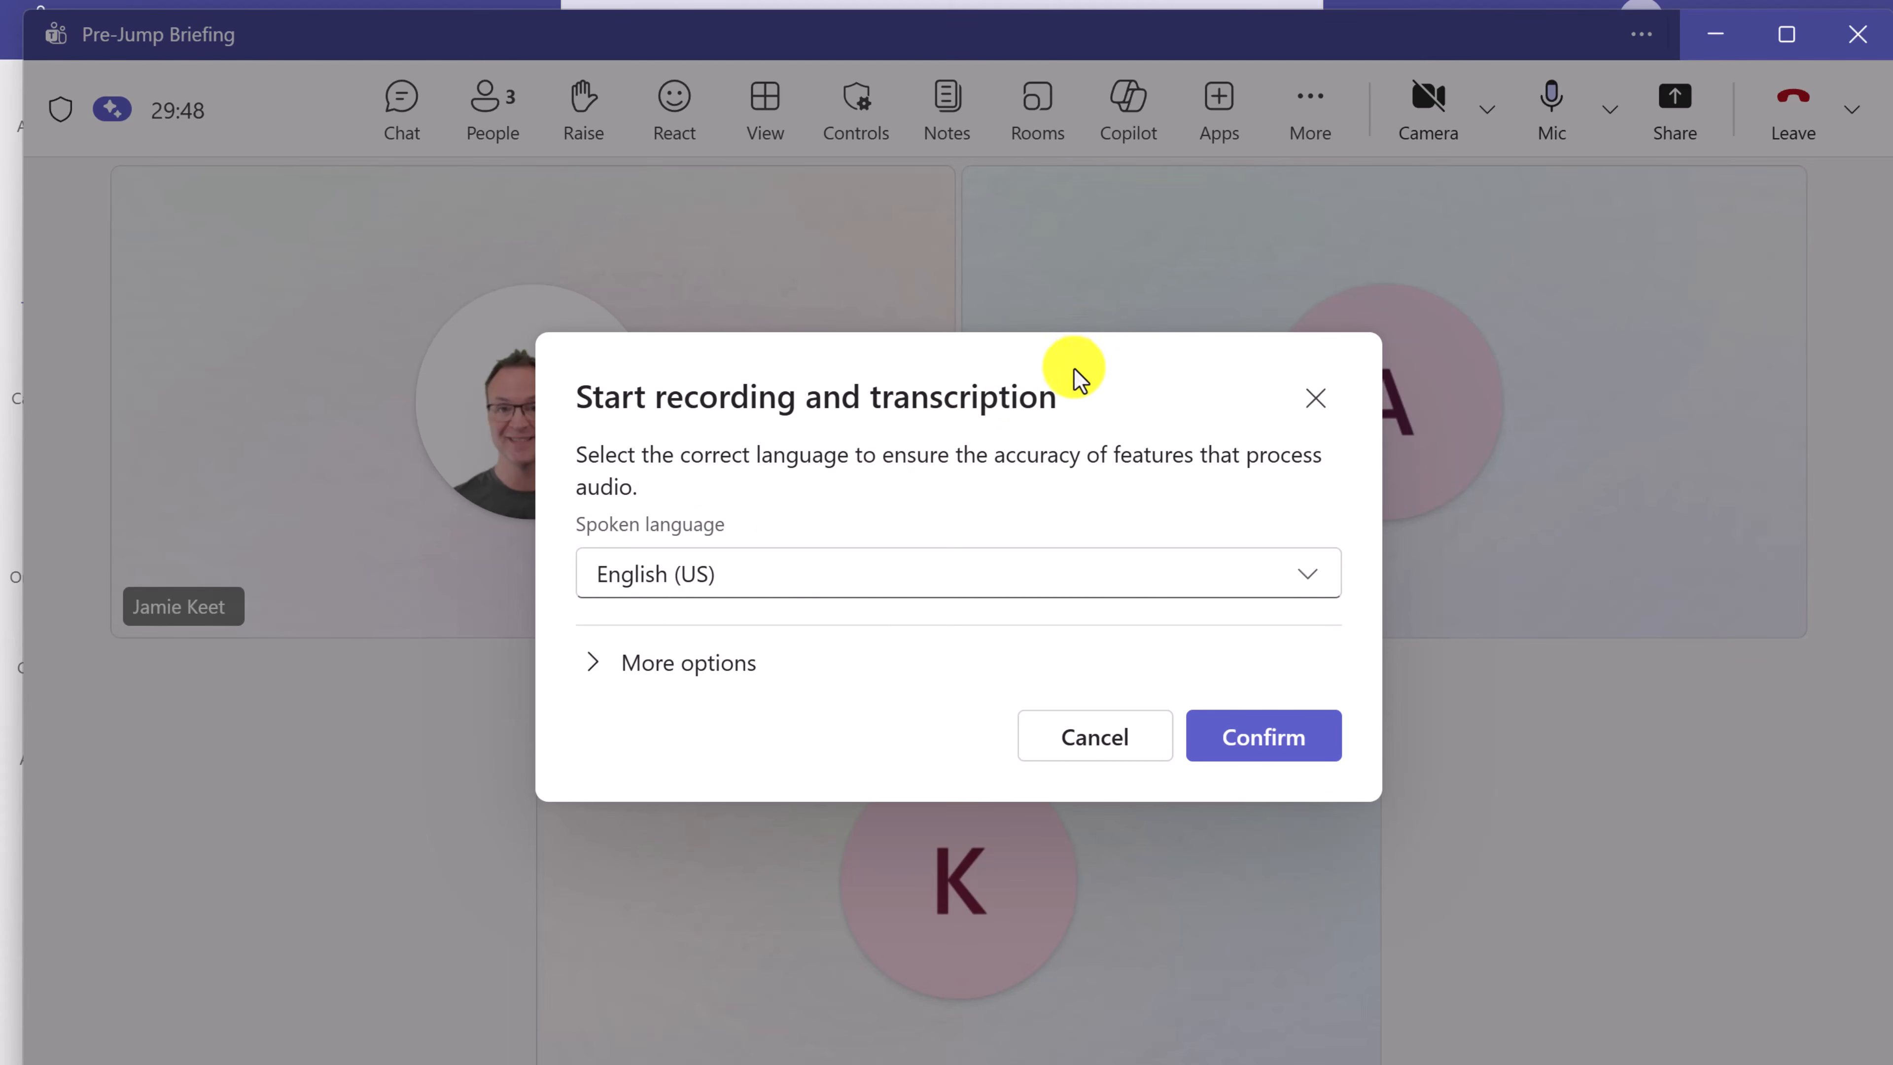
pyautogui.click(596, 663)
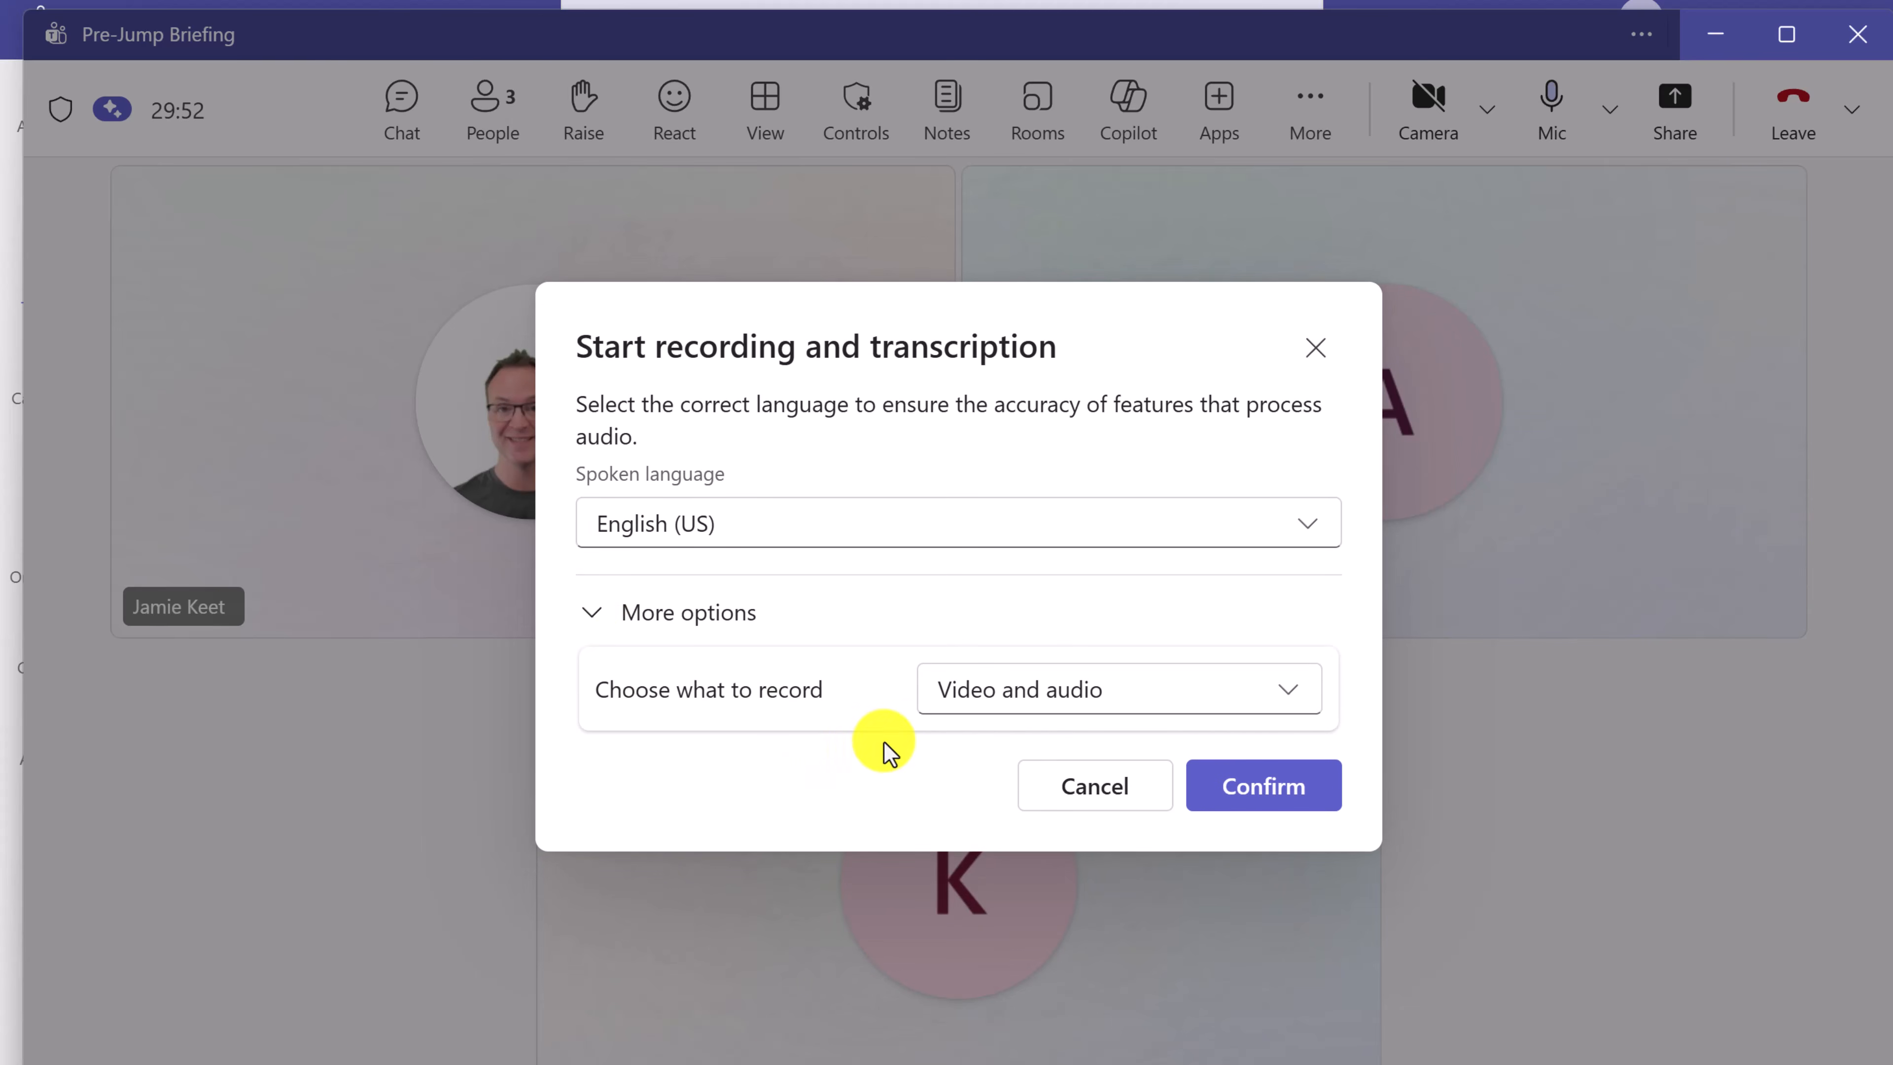
pyautogui.click(1176, 701)
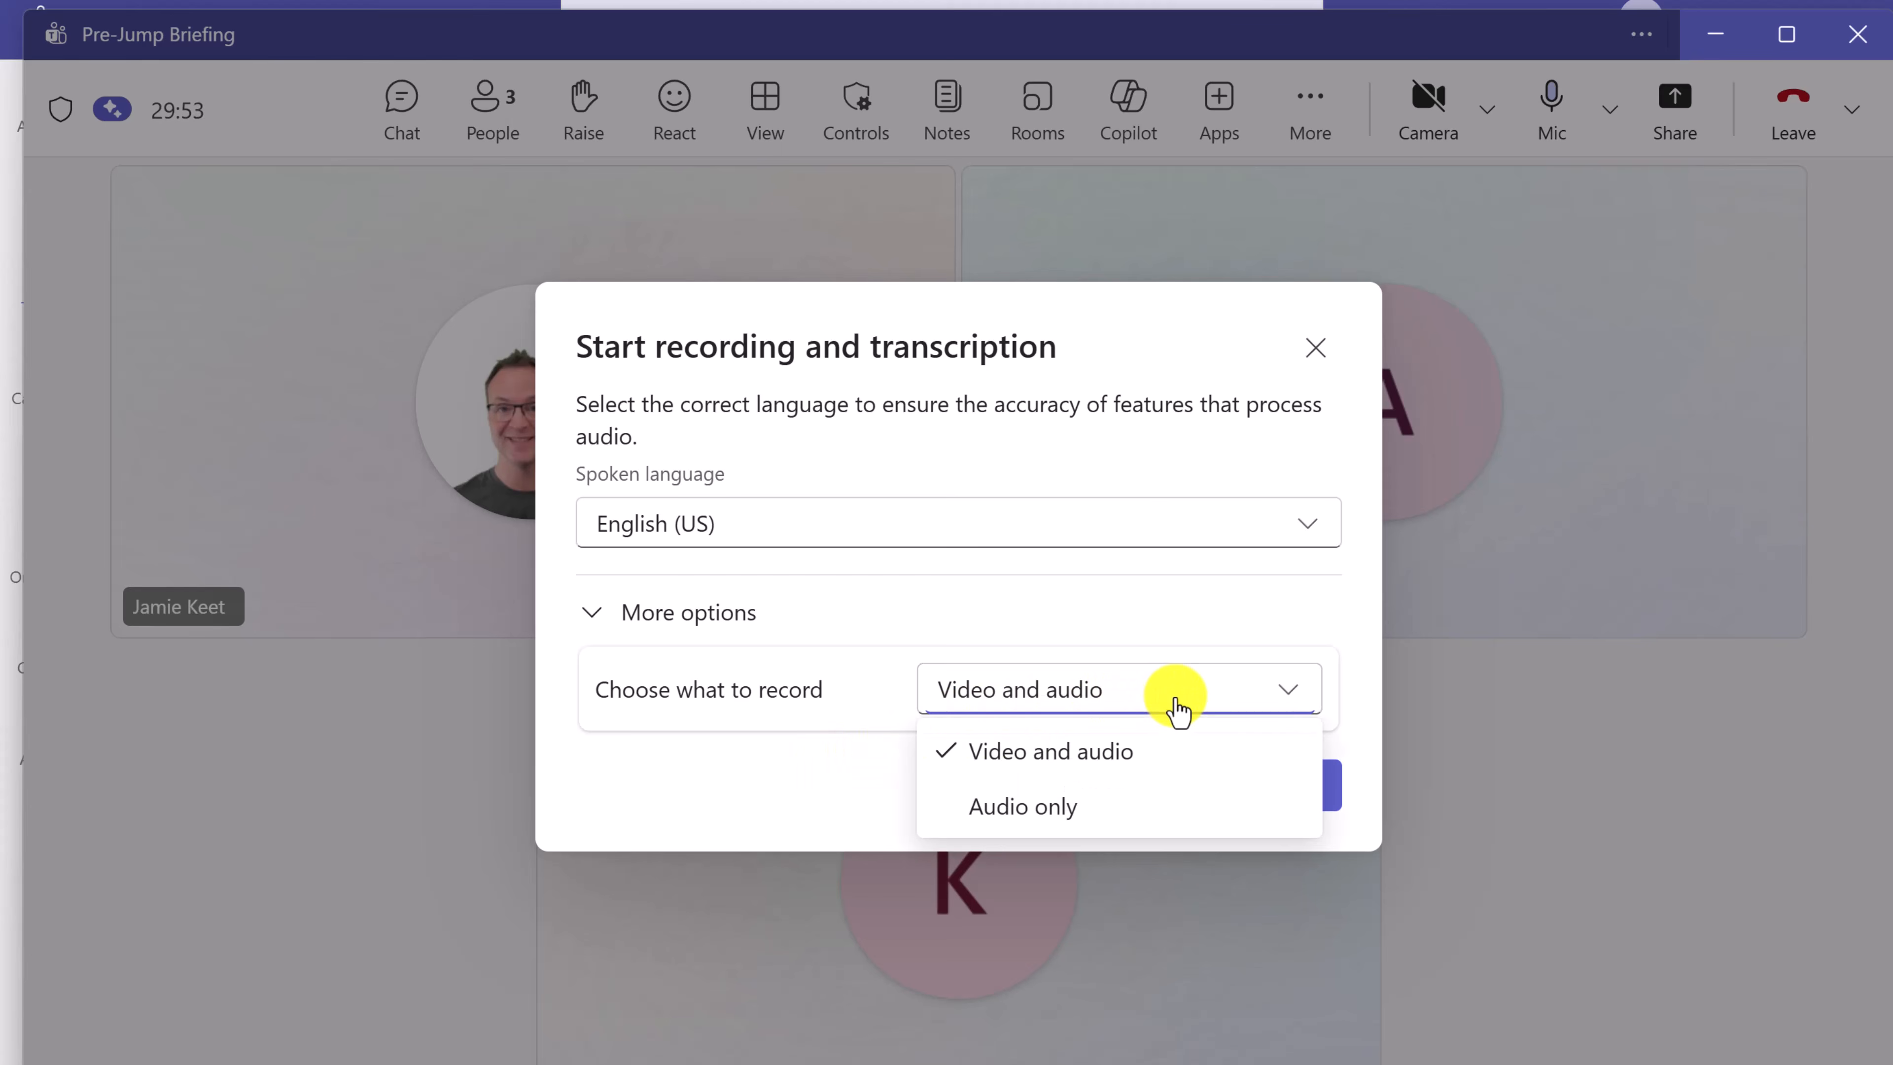
pyautogui.click(845, 802)
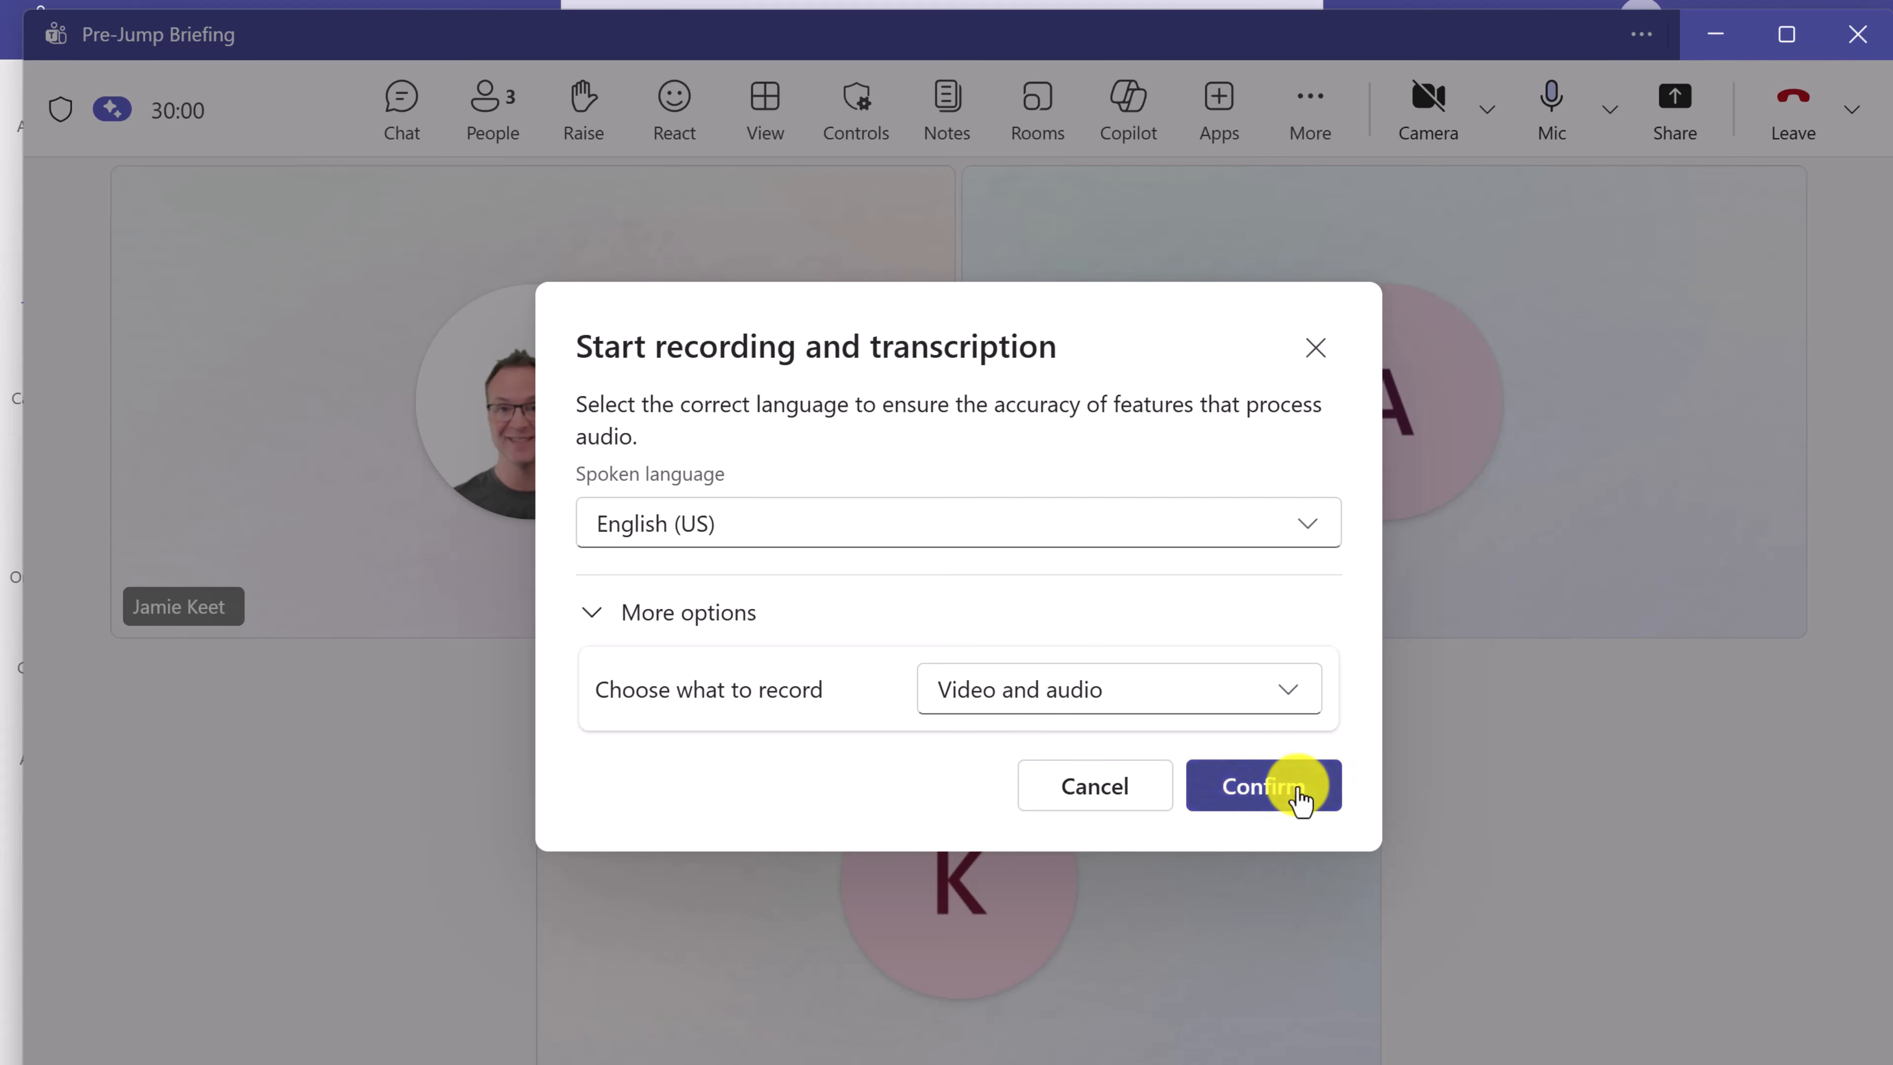
pyautogui.click(1306, 804)
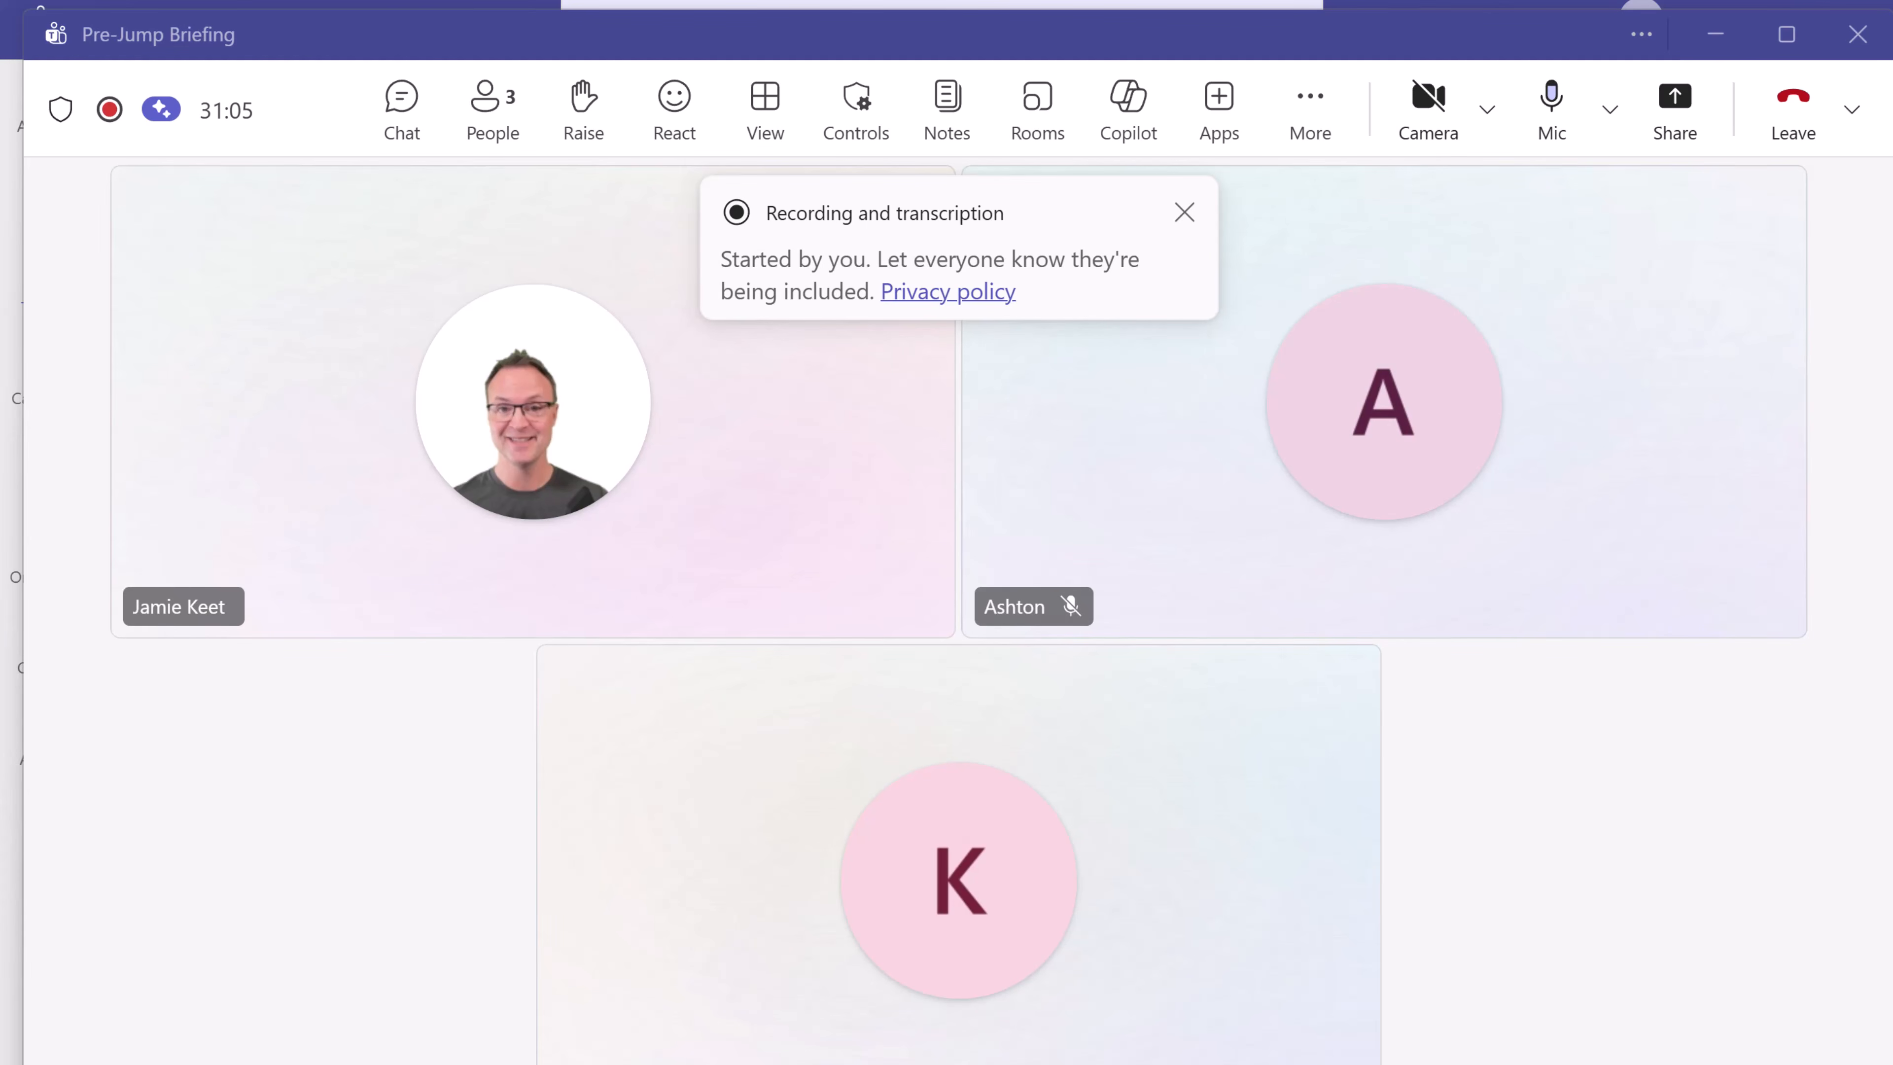
# - Switch to File Explorer, open map.jpg from the ChronoTours HQ folder, close the folder window, and return to the Teams meeting
pyautogui.hotkey('alt', 'Tab')
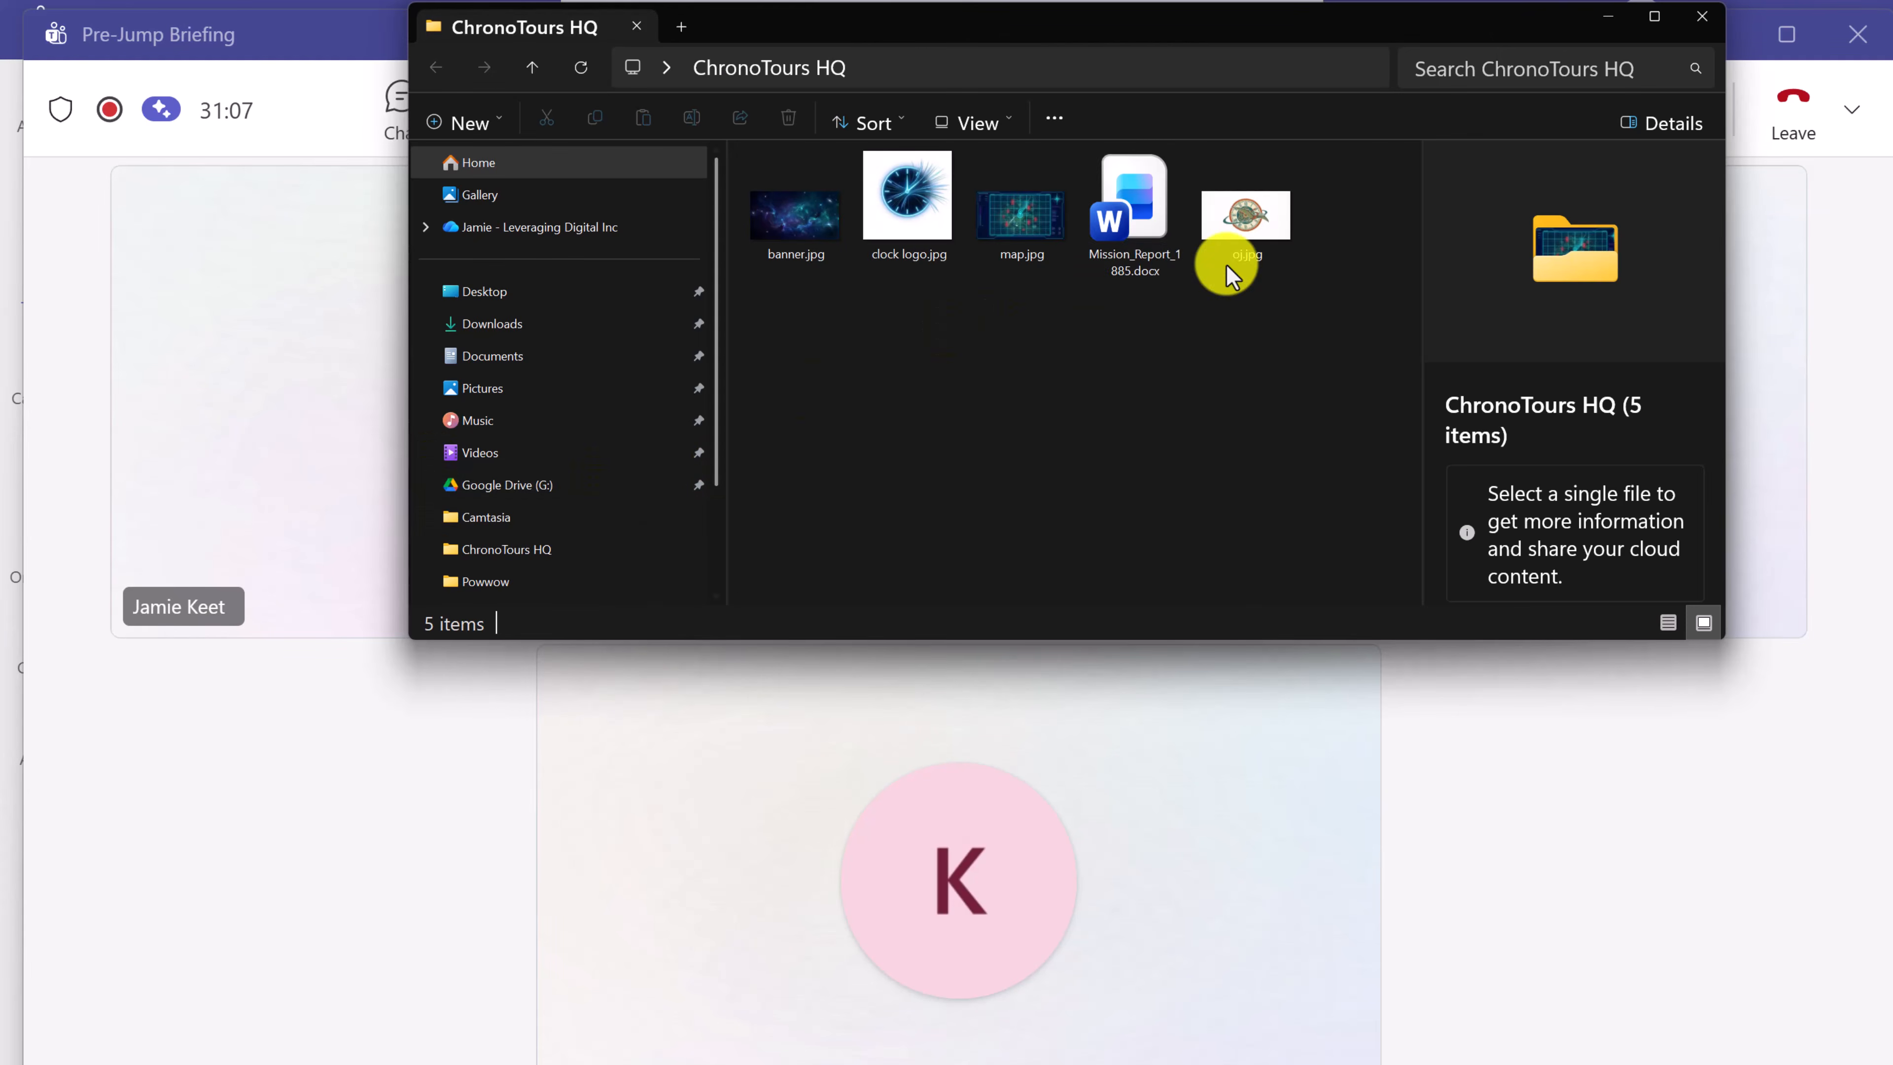
pyautogui.click(1037, 227)
pyautogui.doubleClick(1037, 227)
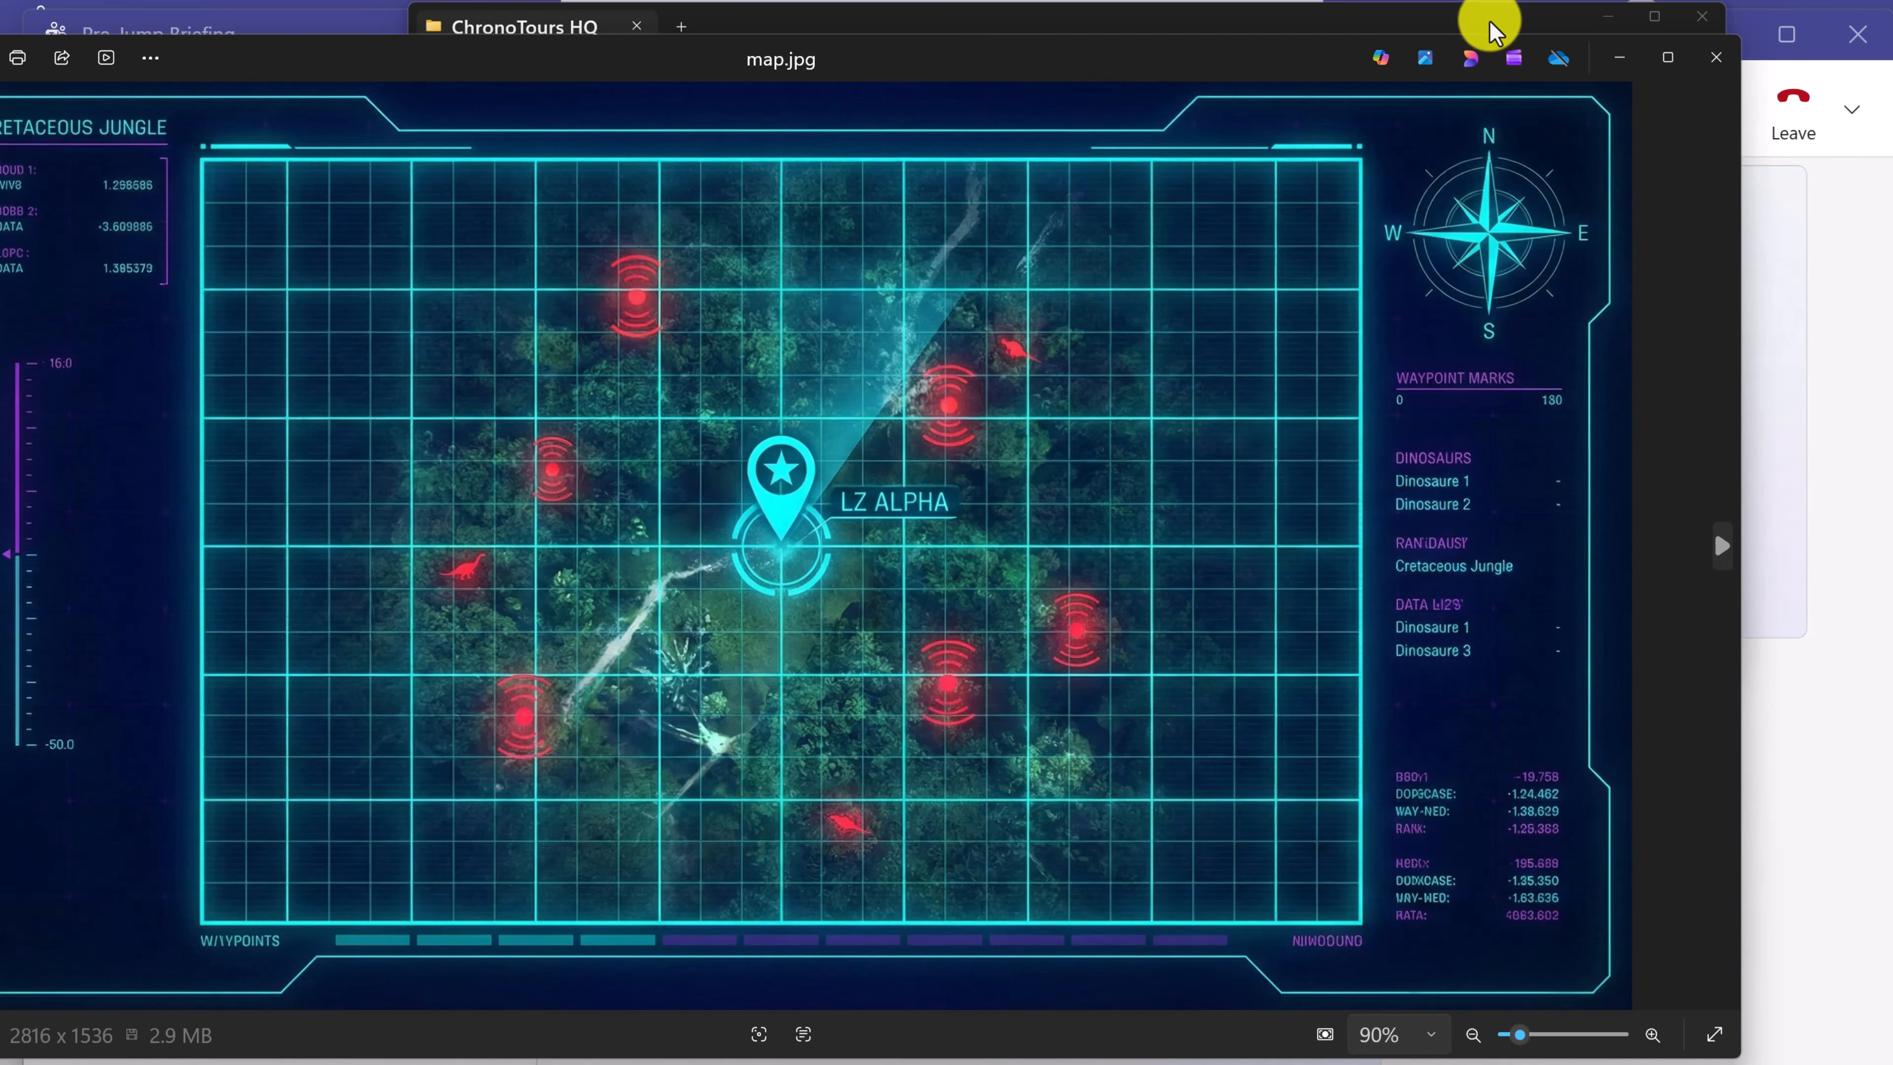
pyautogui.click(1686, 16)
pyautogui.click(1689, 16)
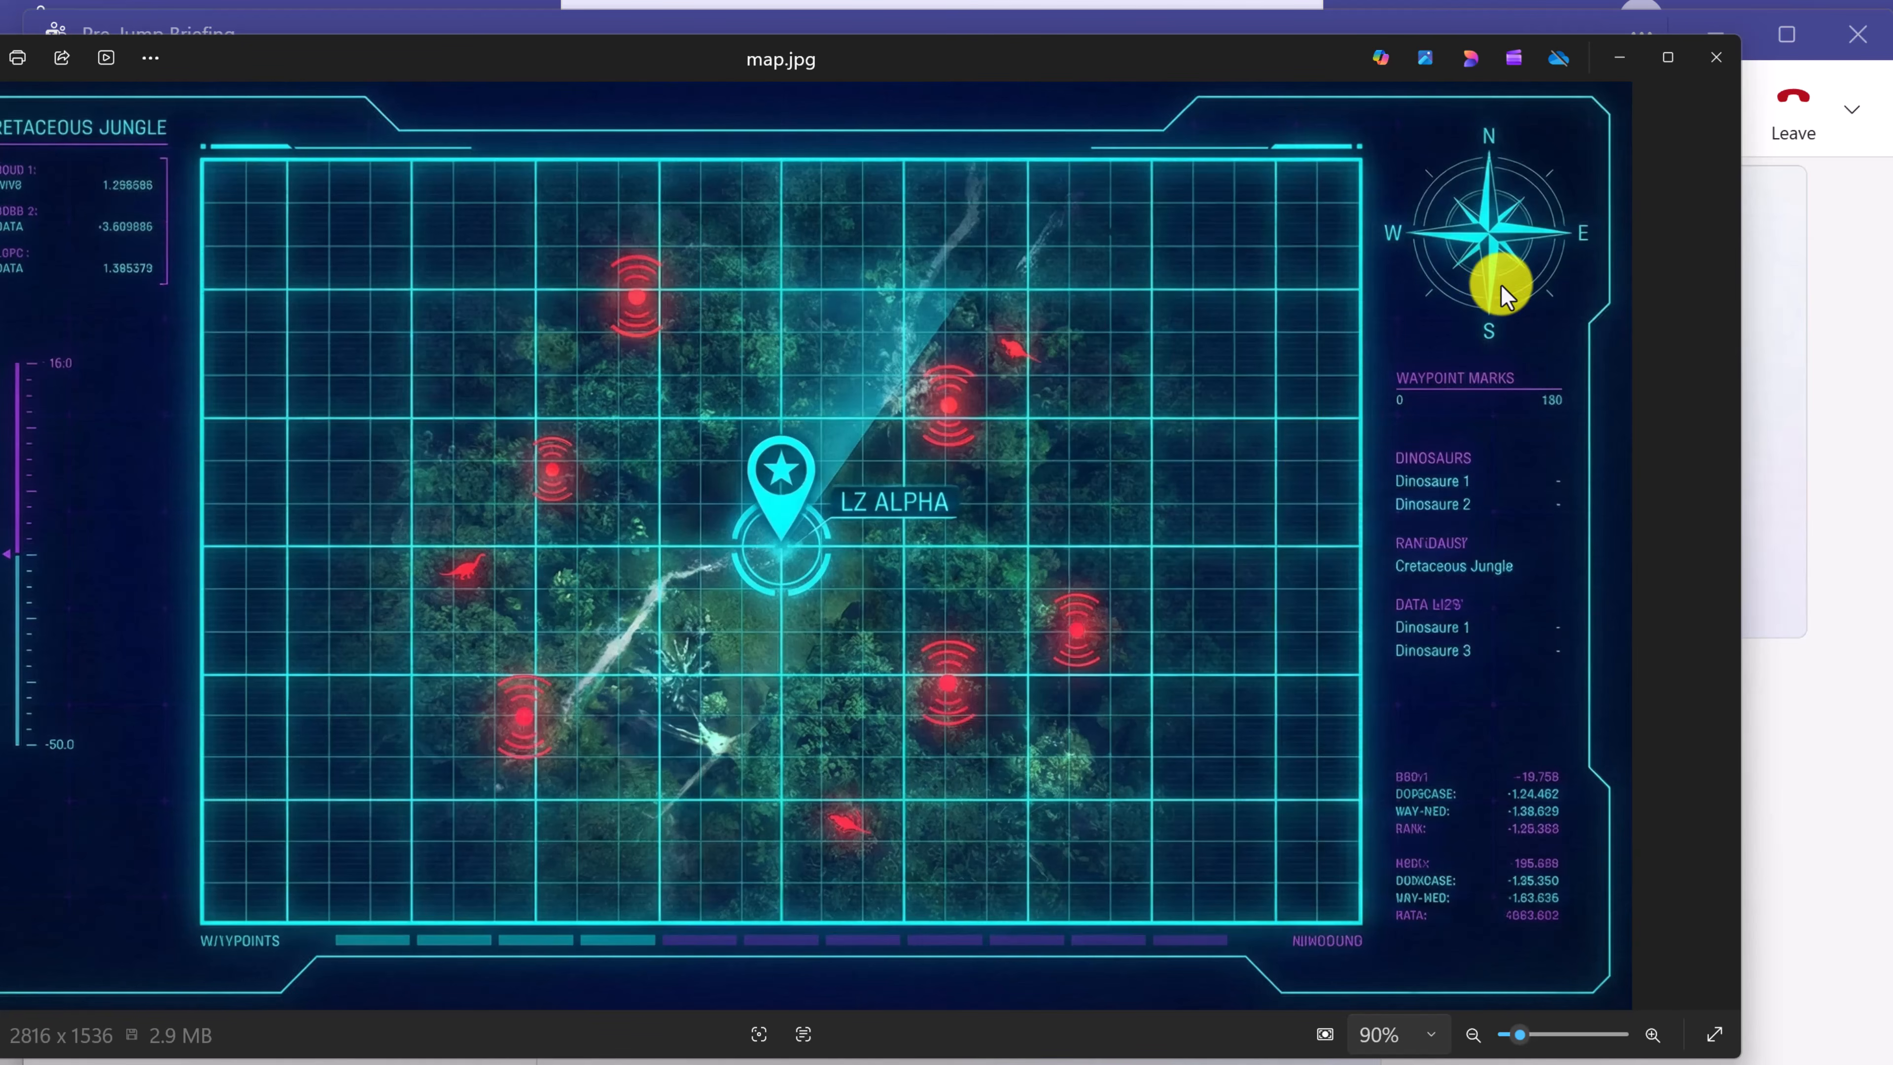
pyautogui.moveTo(1129, 66); pyautogui.dragTo(1247, 95)
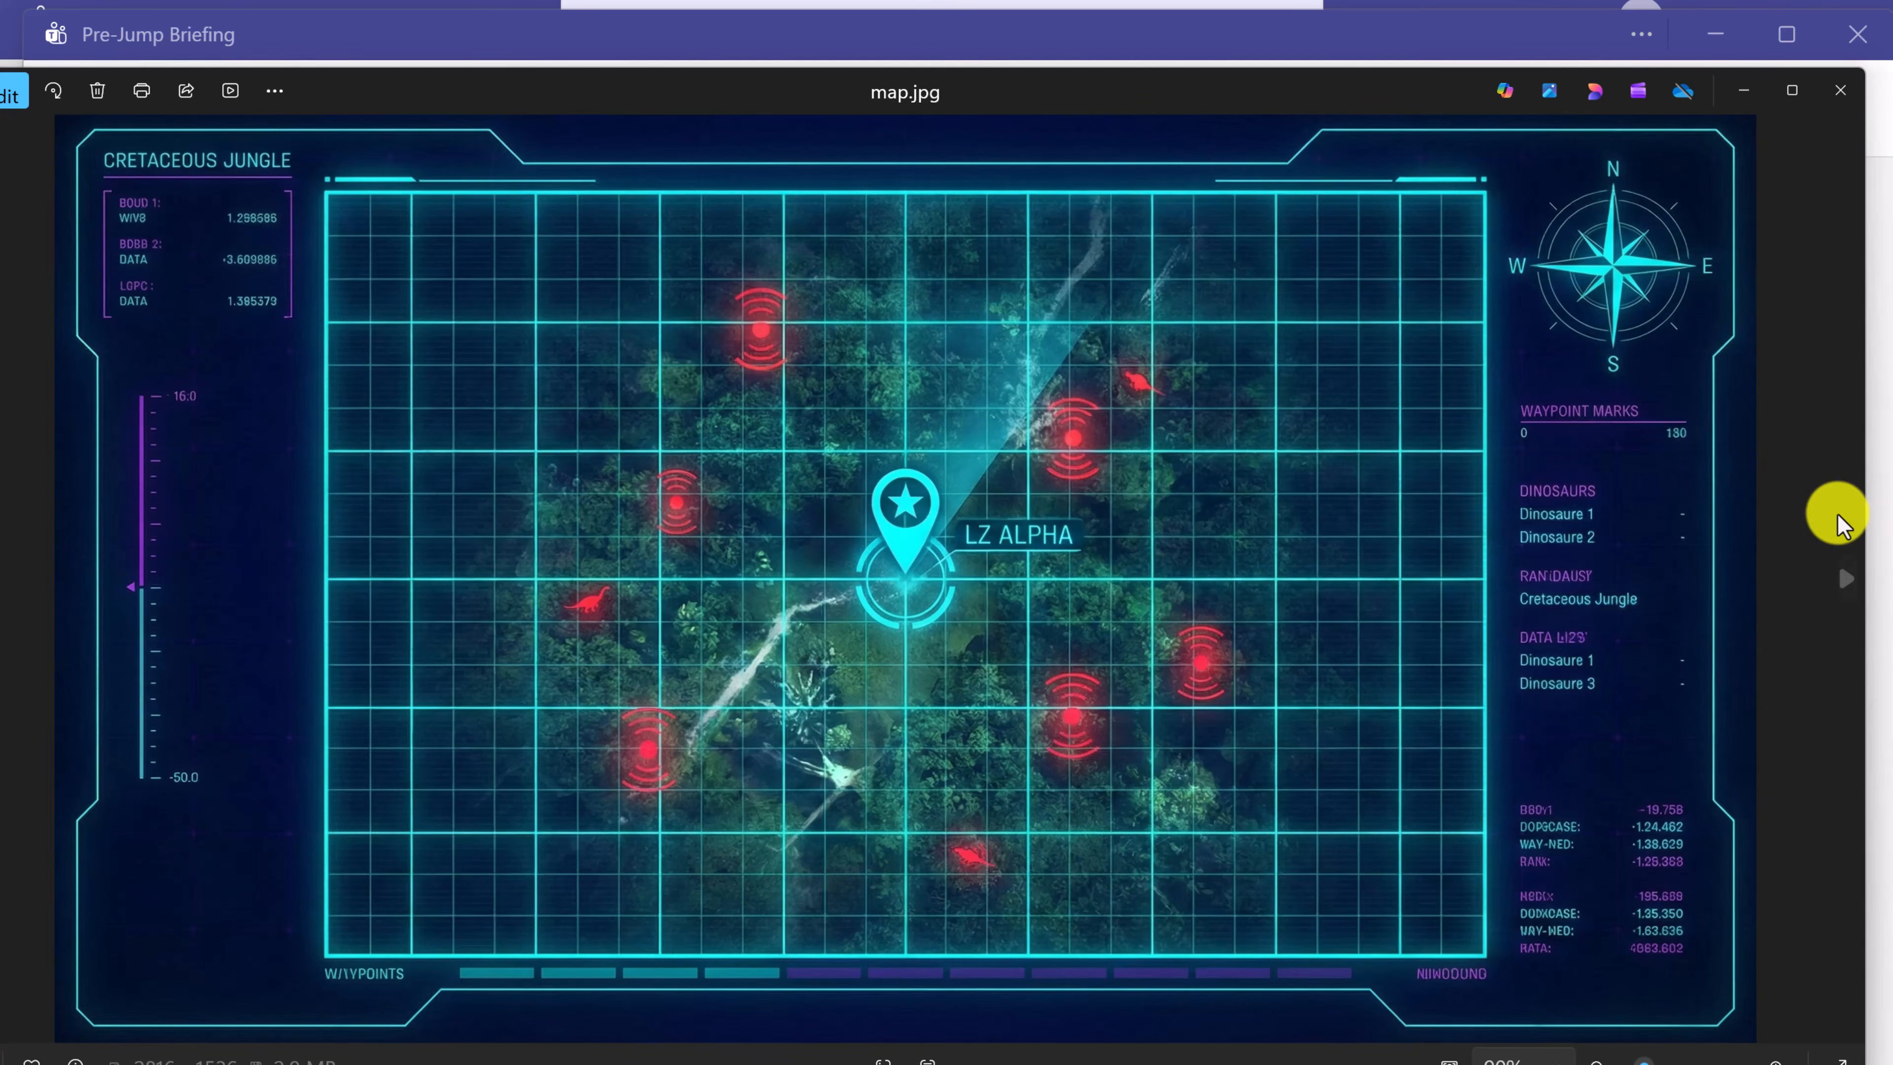
pyautogui.click(1882, 578)
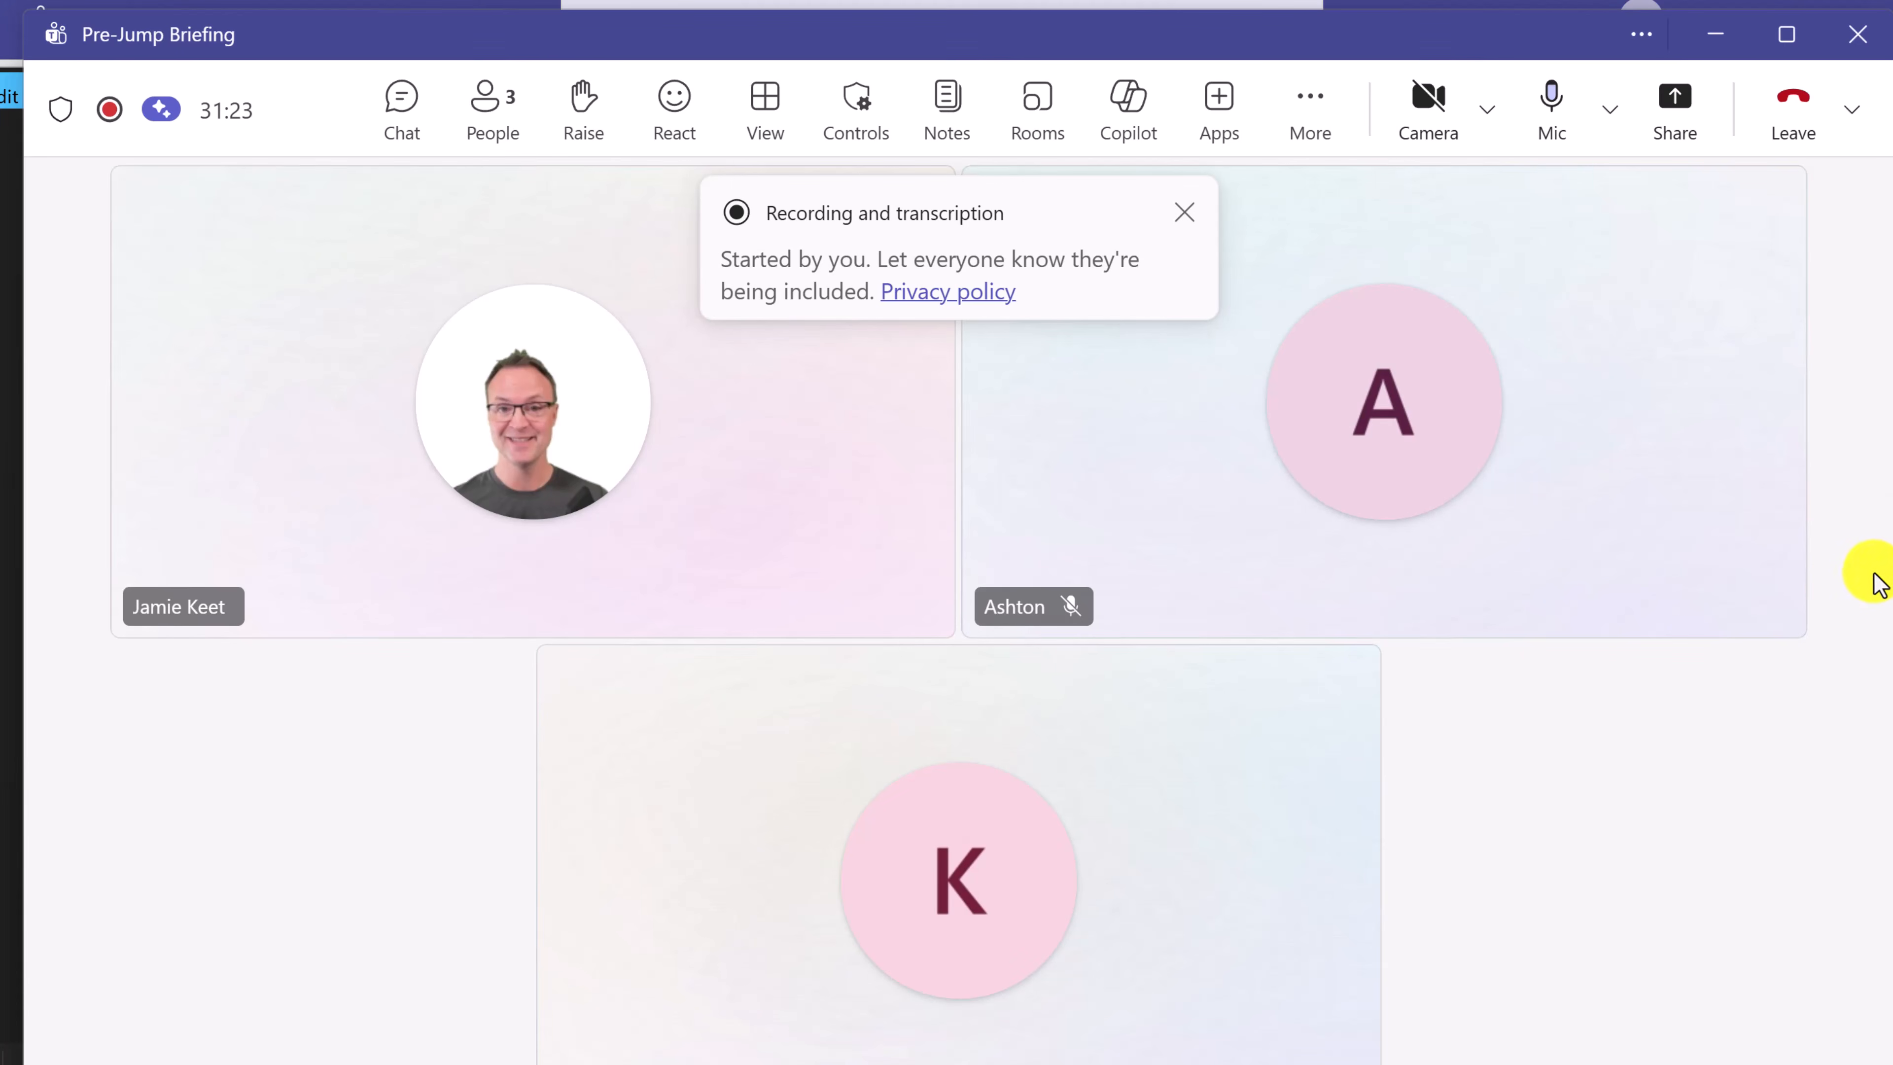
# - Review the content sharing options in the meeting, and share only the map.jpg window
pyautogui.click(1683, 112)
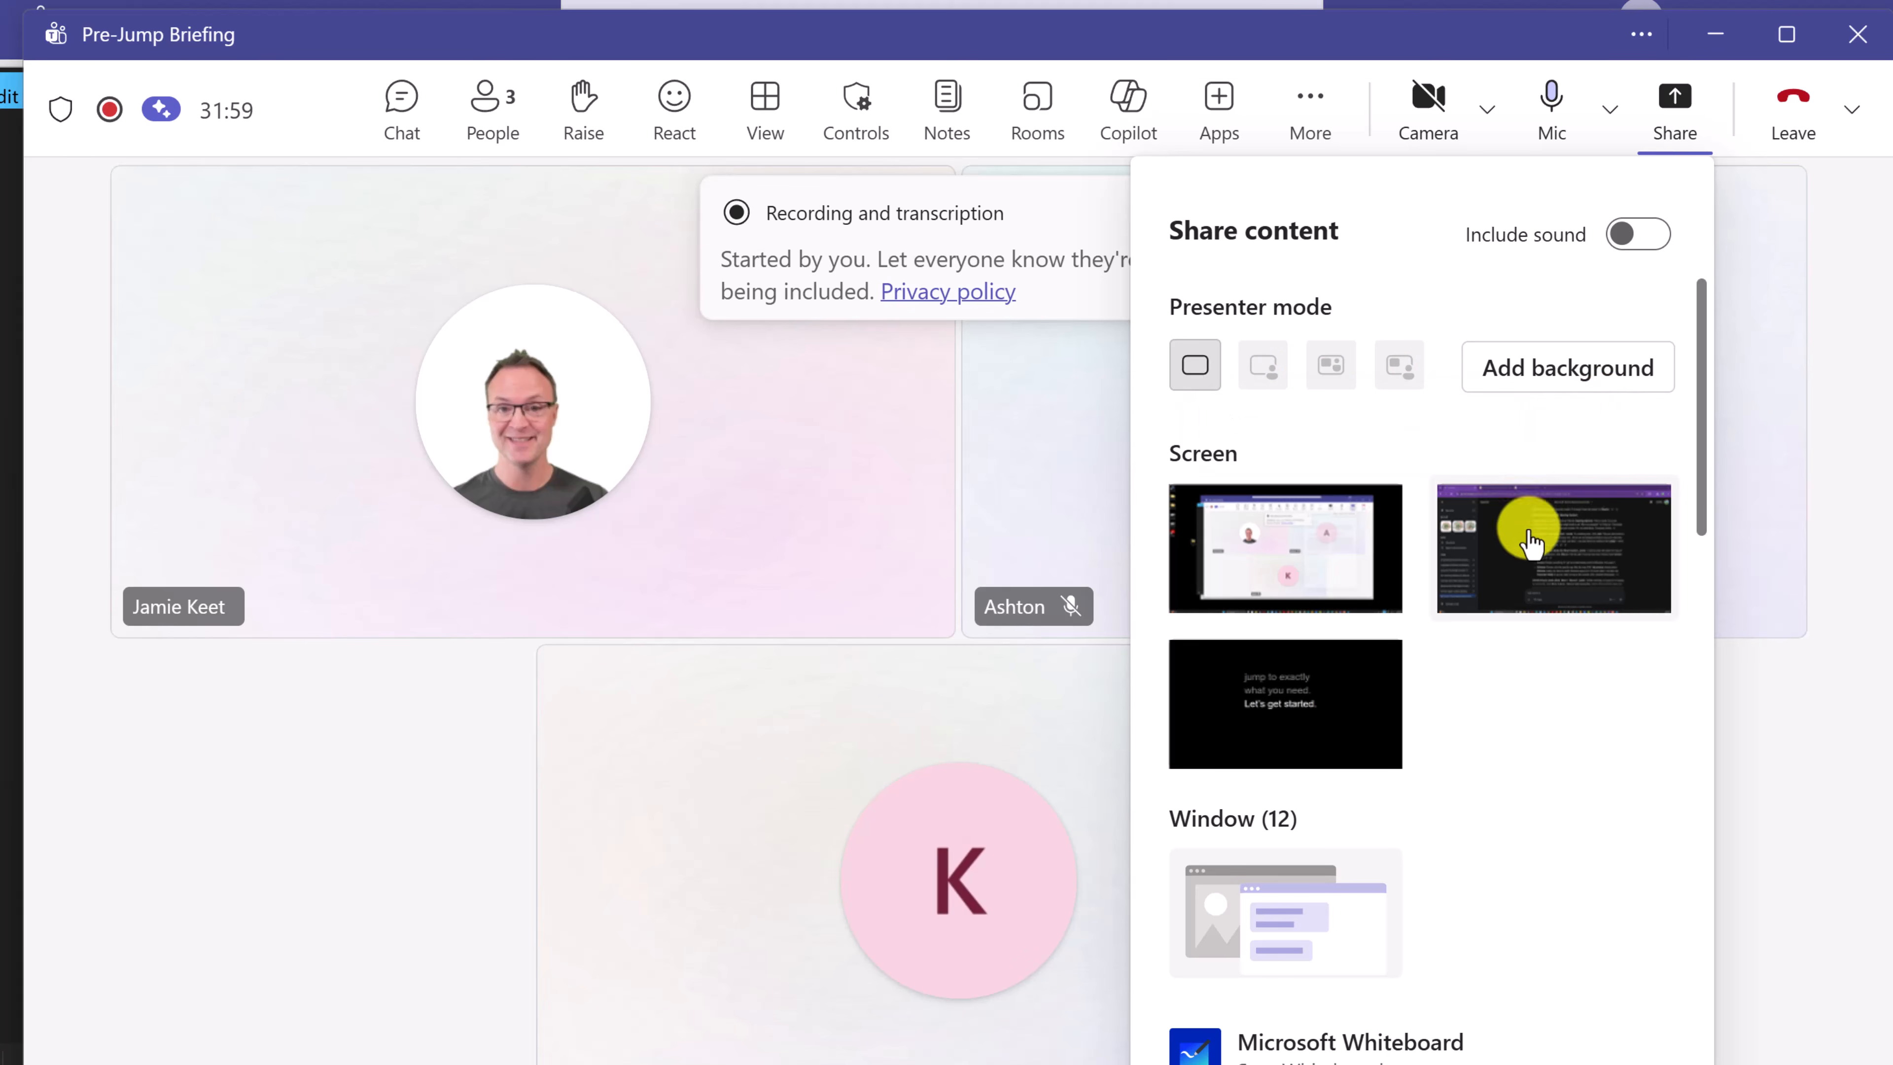
pyautogui.scroll(-2, 1541, 585)
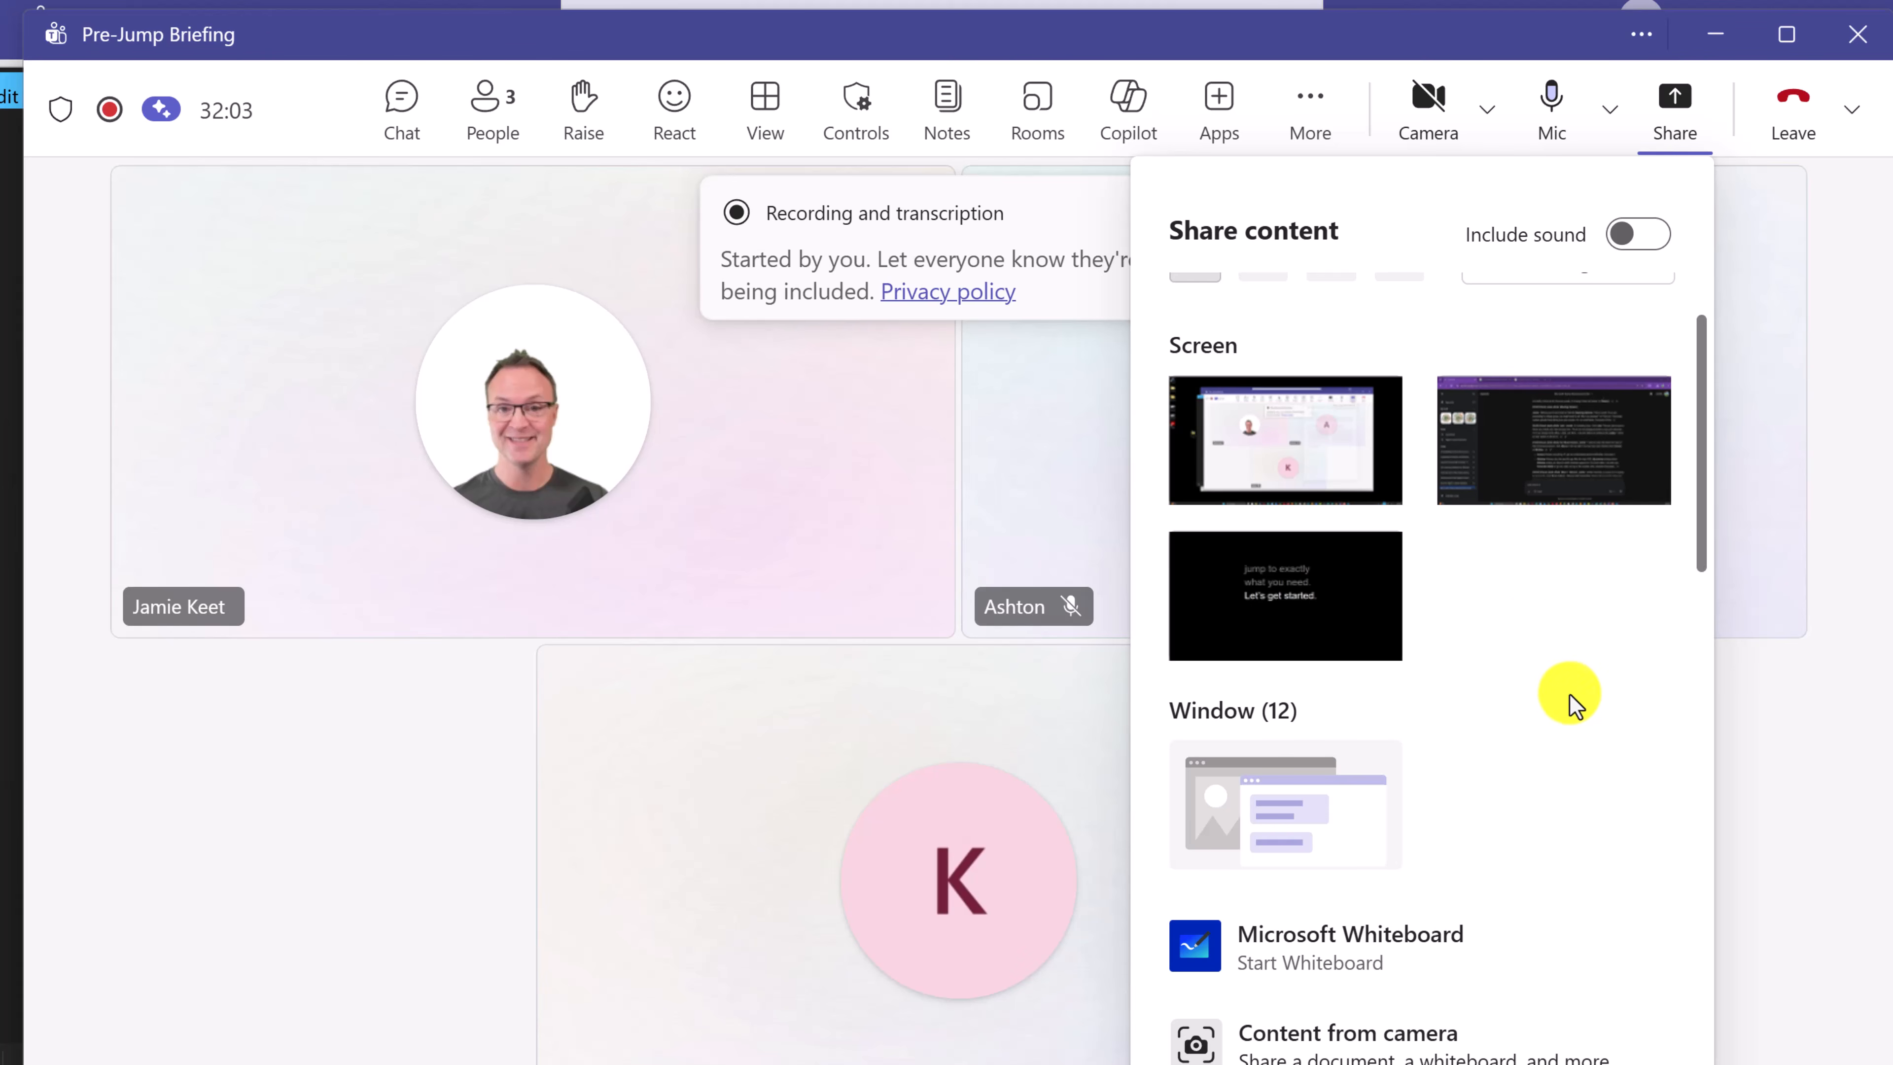
pyautogui.scroll(2, 1571, 697)
pyautogui.scroll(-4, 1576, 671)
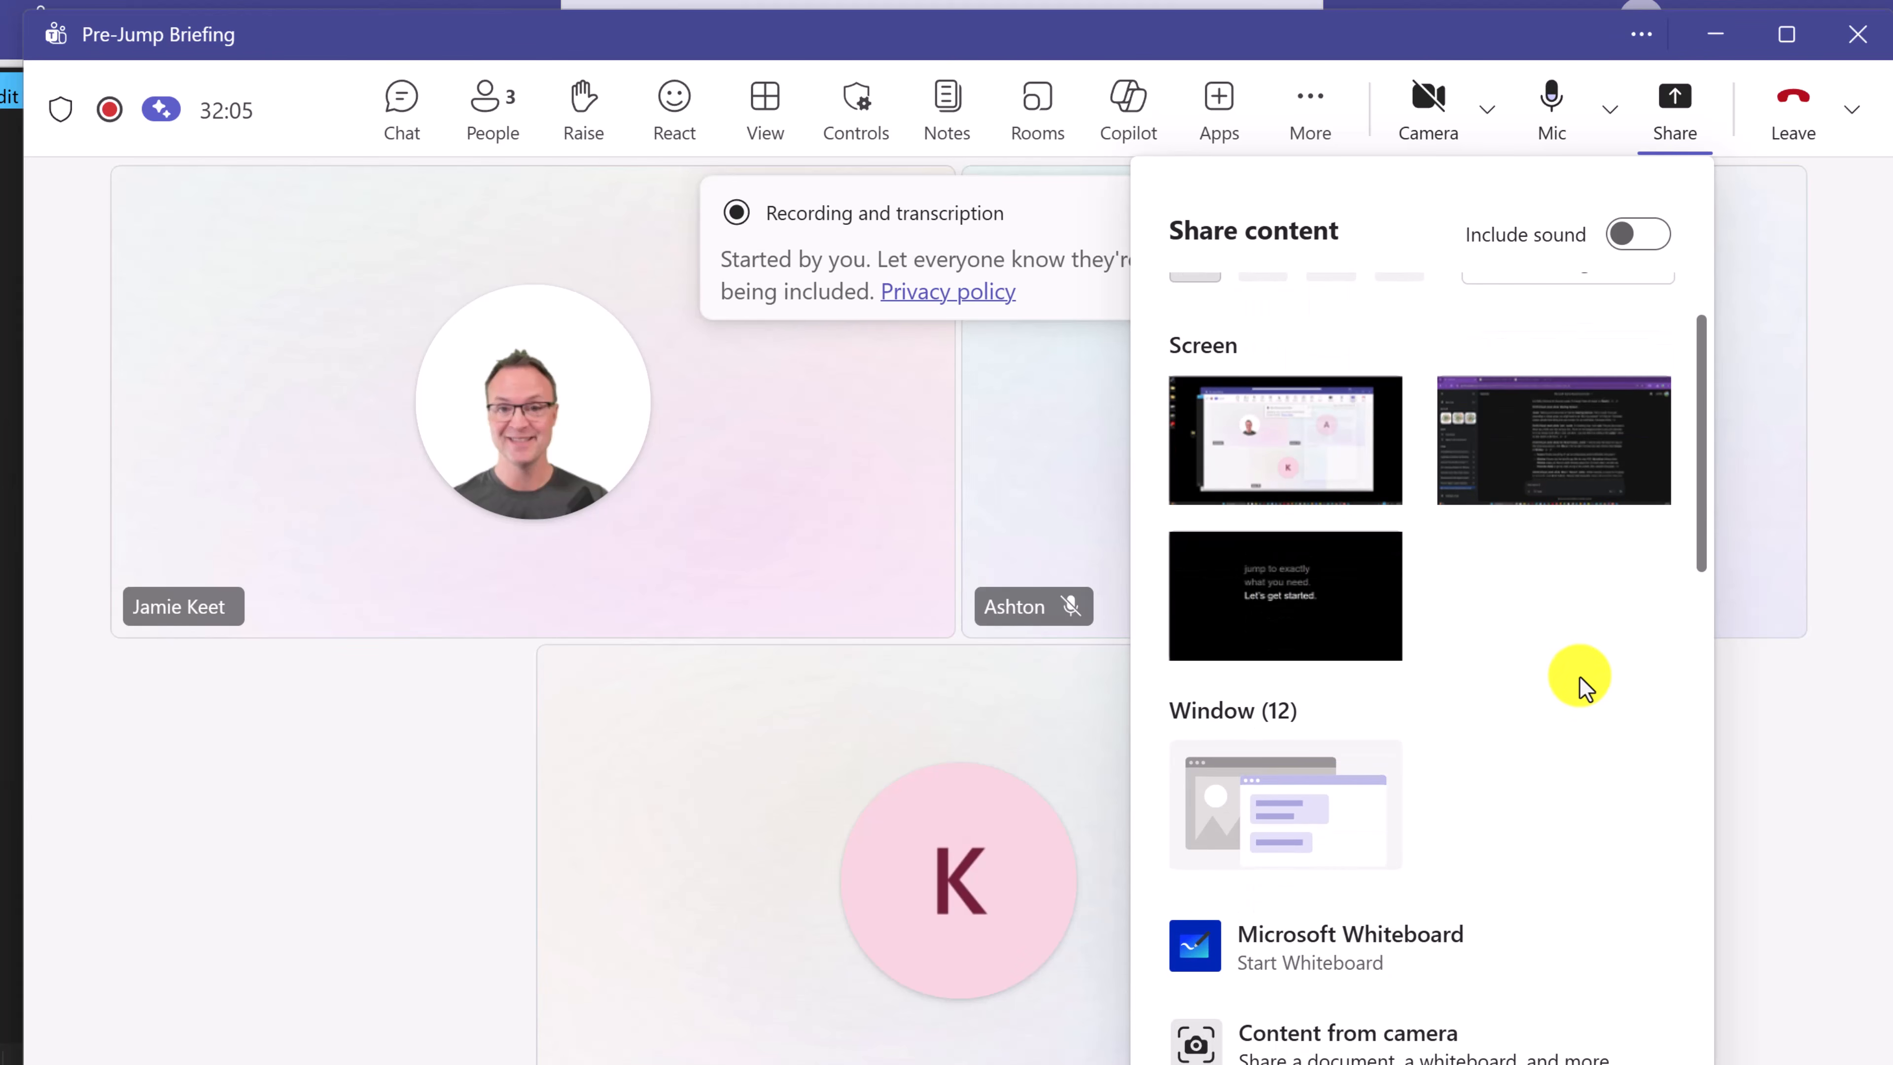
pyautogui.scroll(-2, 1550, 604)
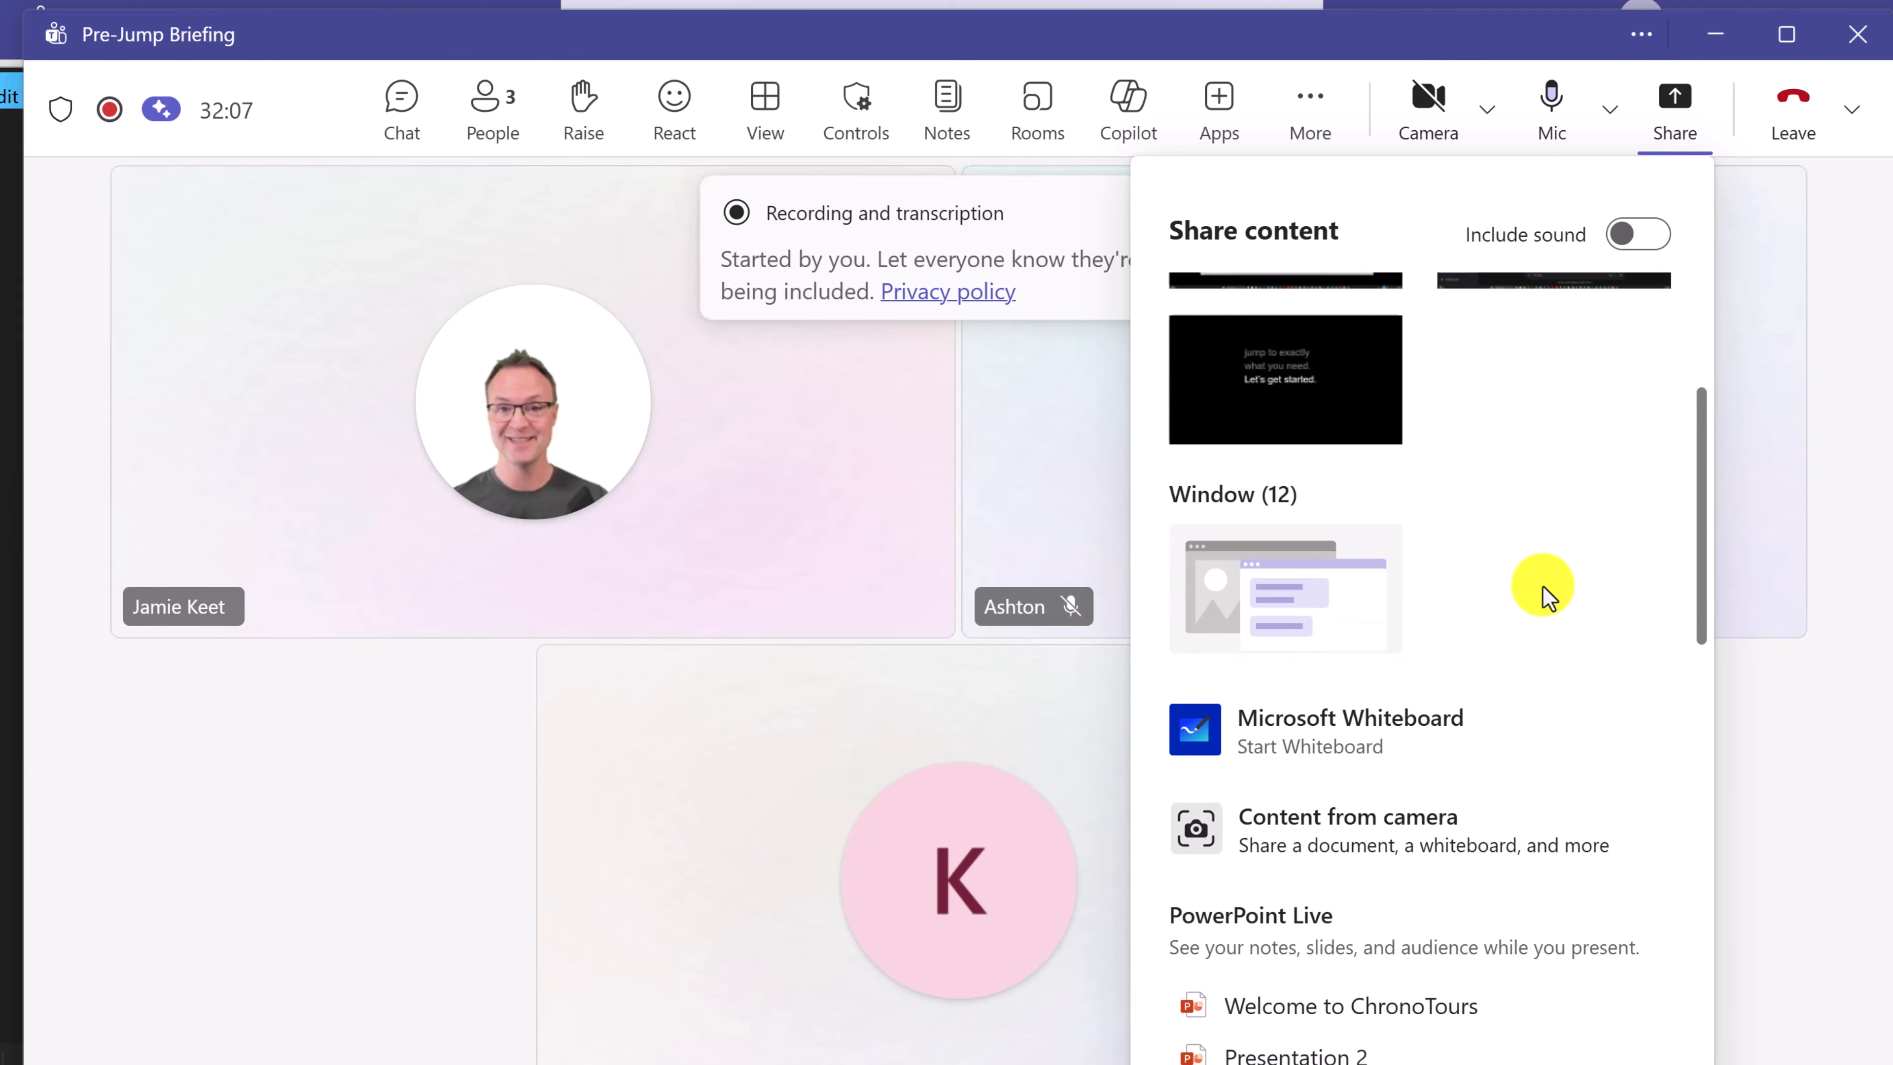
pyautogui.scroll(4, 1546, 596)
pyautogui.scroll(2, 1561, 589)
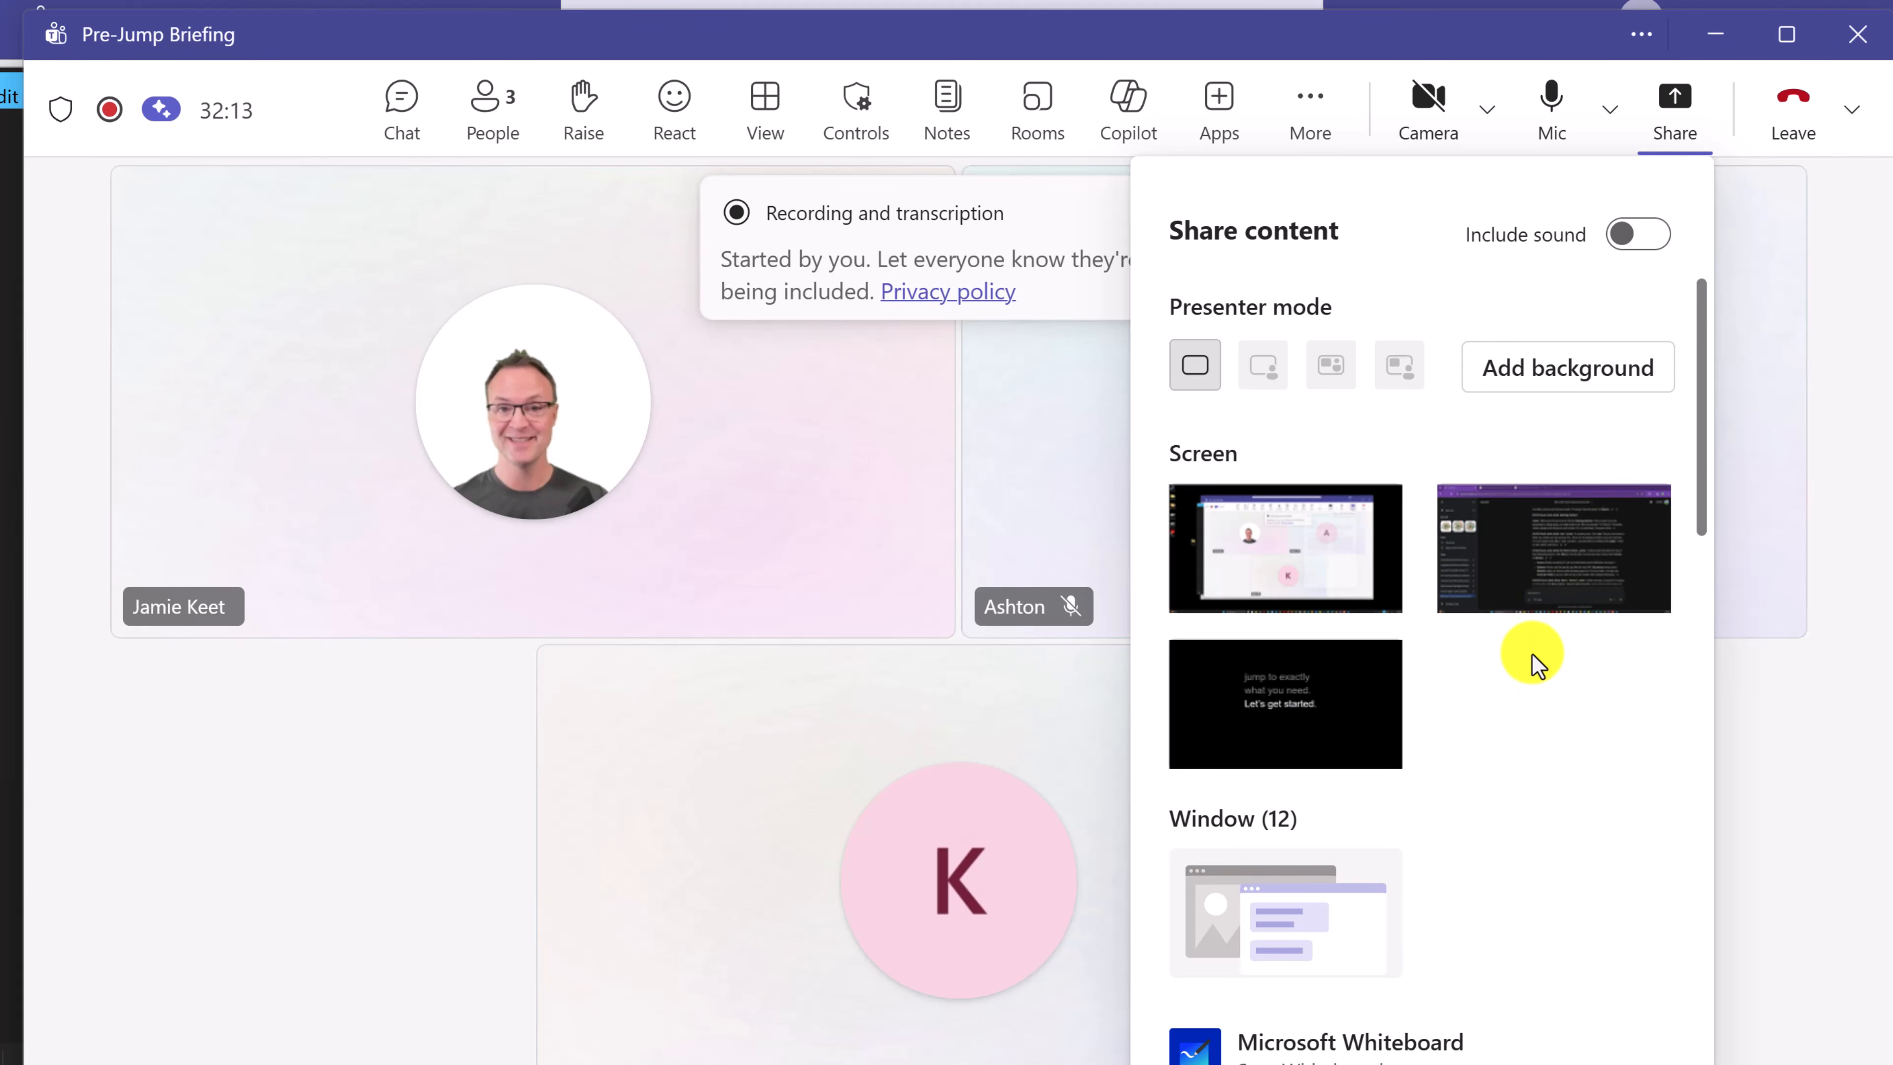
pyautogui.scroll(-2, 1522, 656)
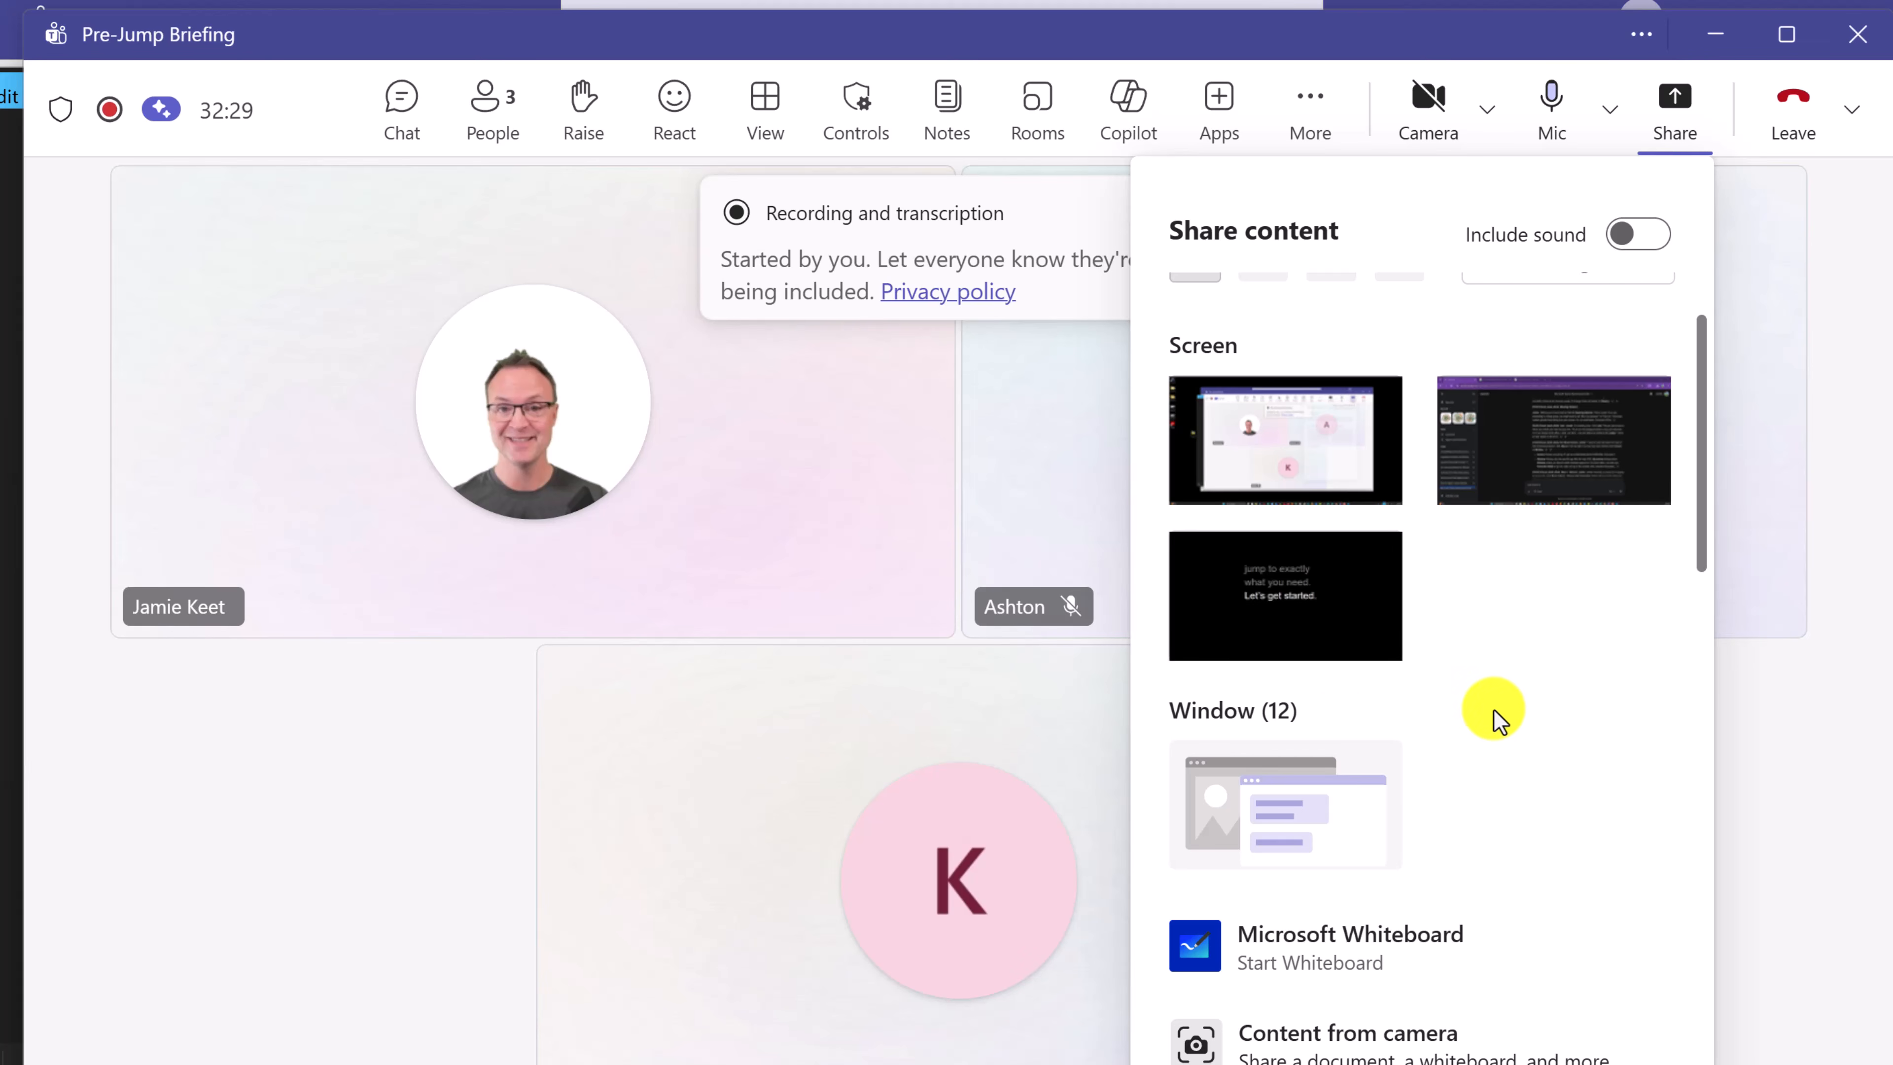
pyautogui.click(1275, 789)
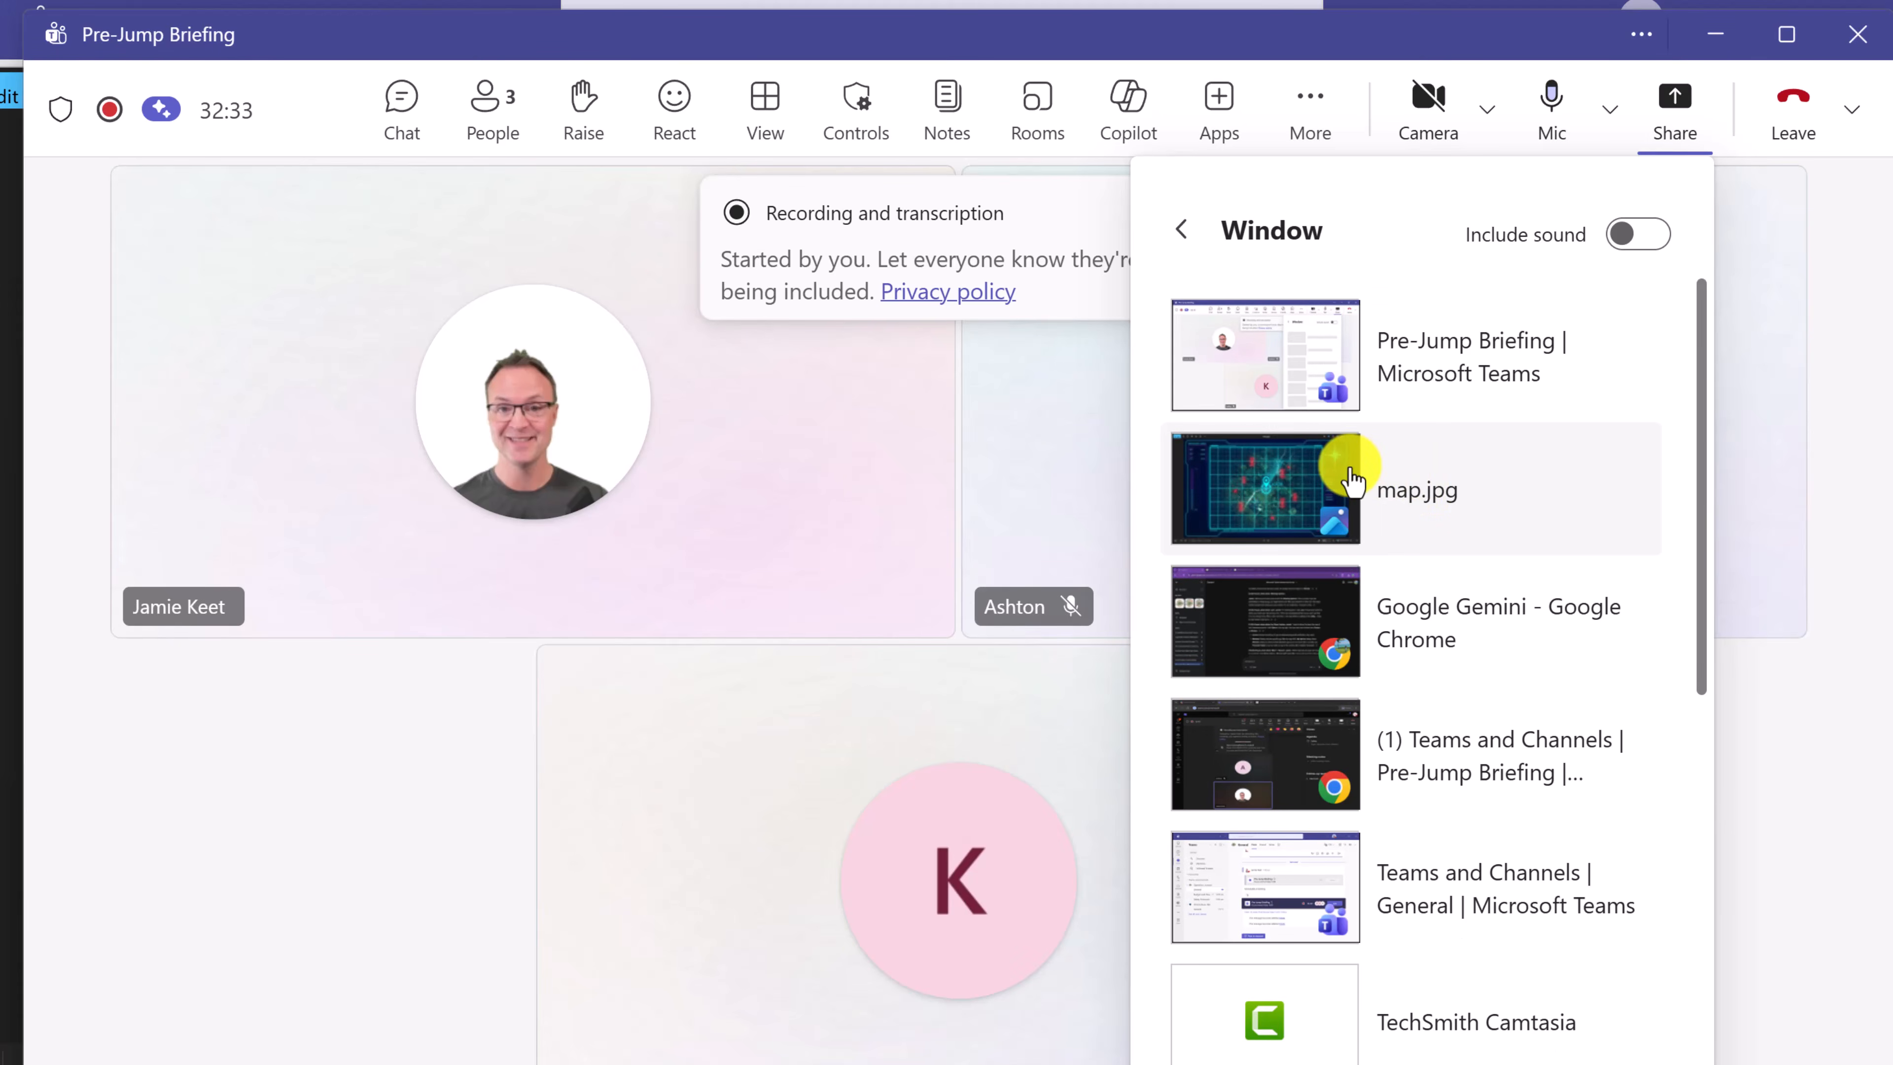
pyautogui.click(1313, 489)
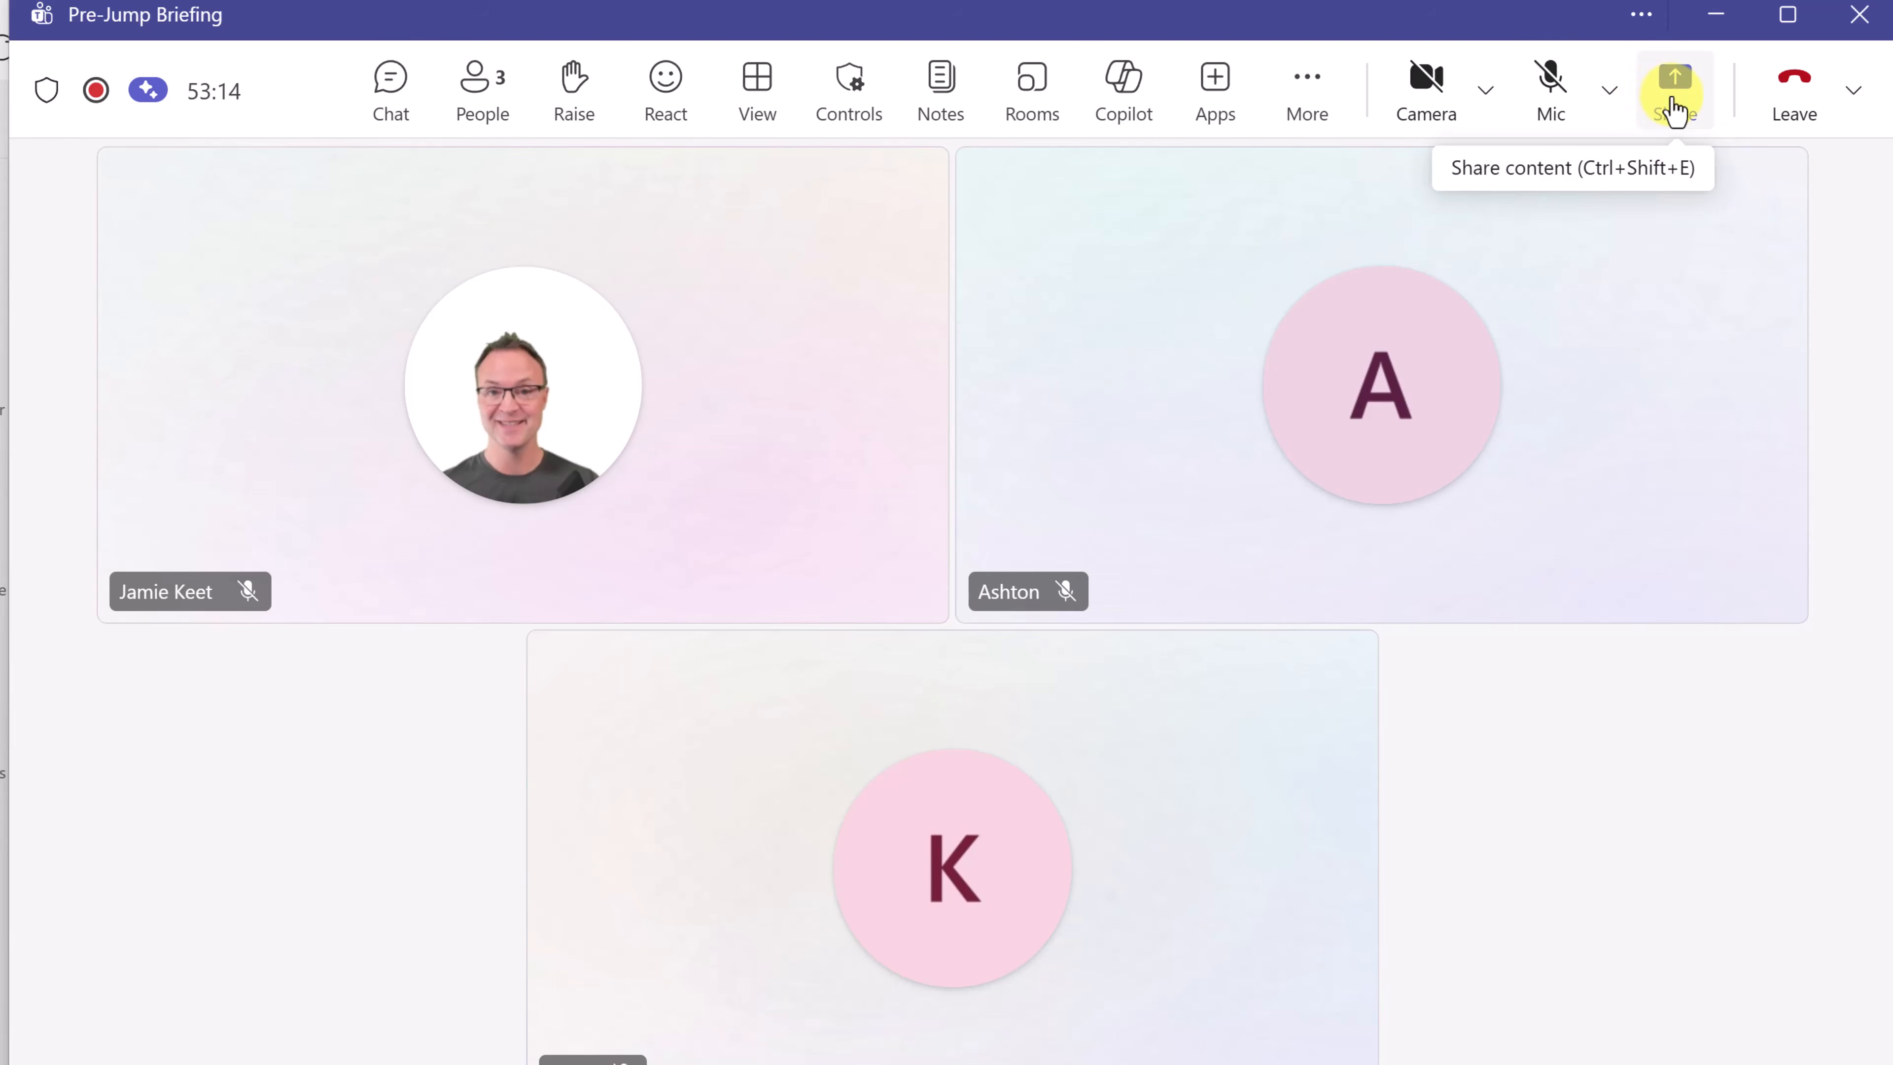
# - Share the Welcome to ChronoTours presentation in the meeting through PowerPoint Live
pyautogui.click(1677, 109)
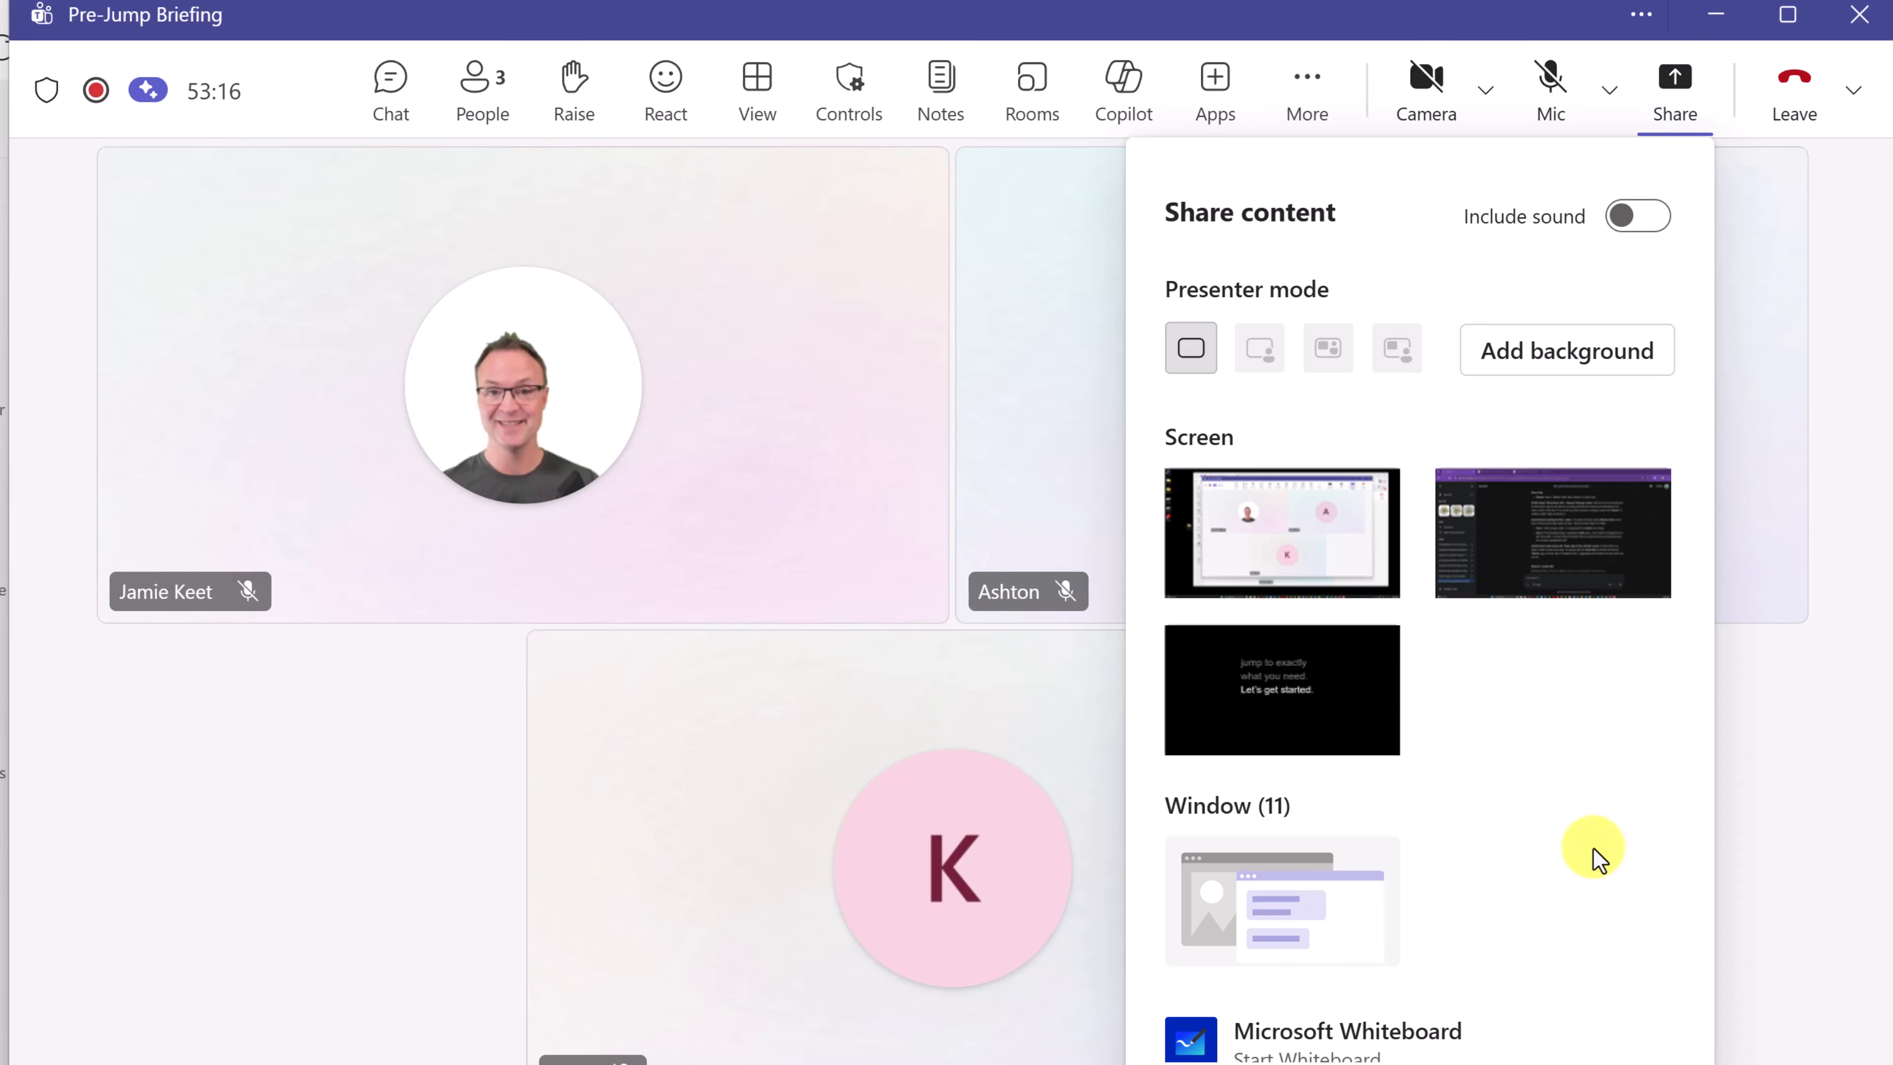
pyautogui.scroll(-8, 1551, 765)
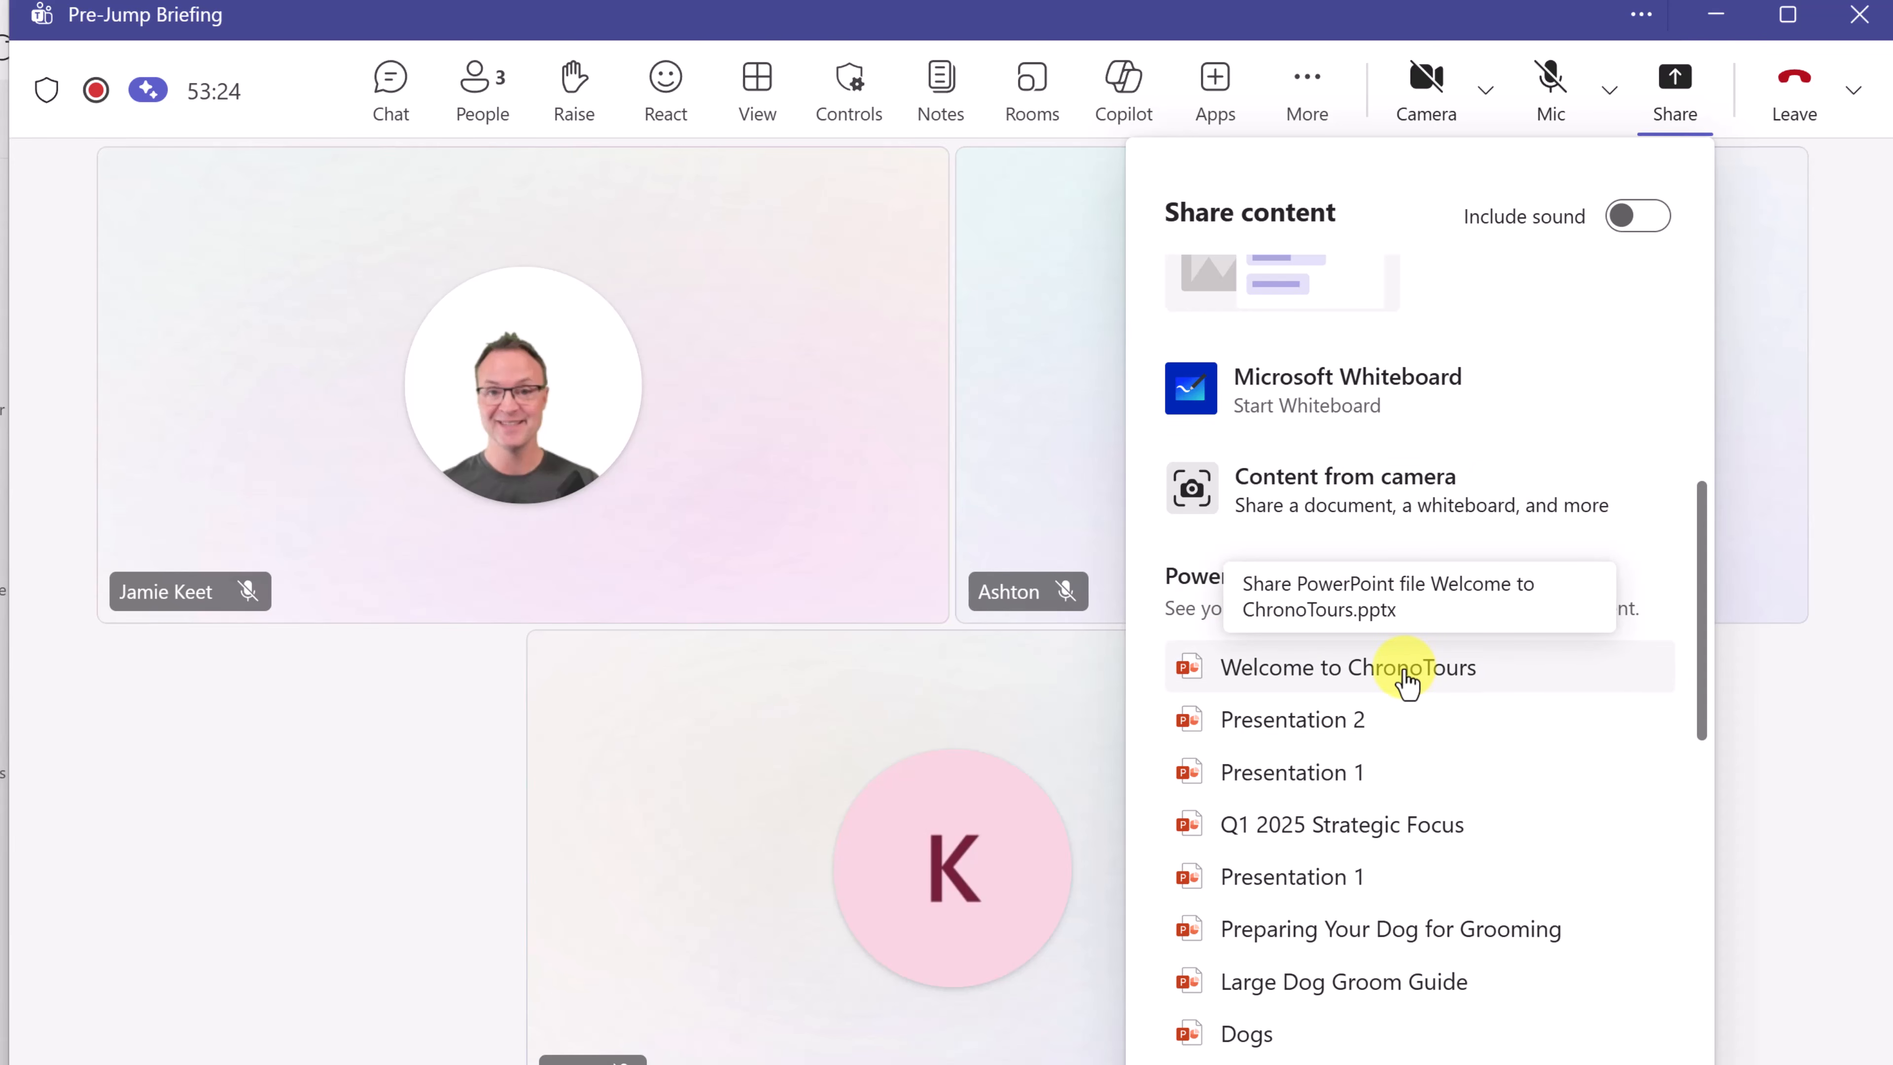
pyautogui.click(1407, 679)
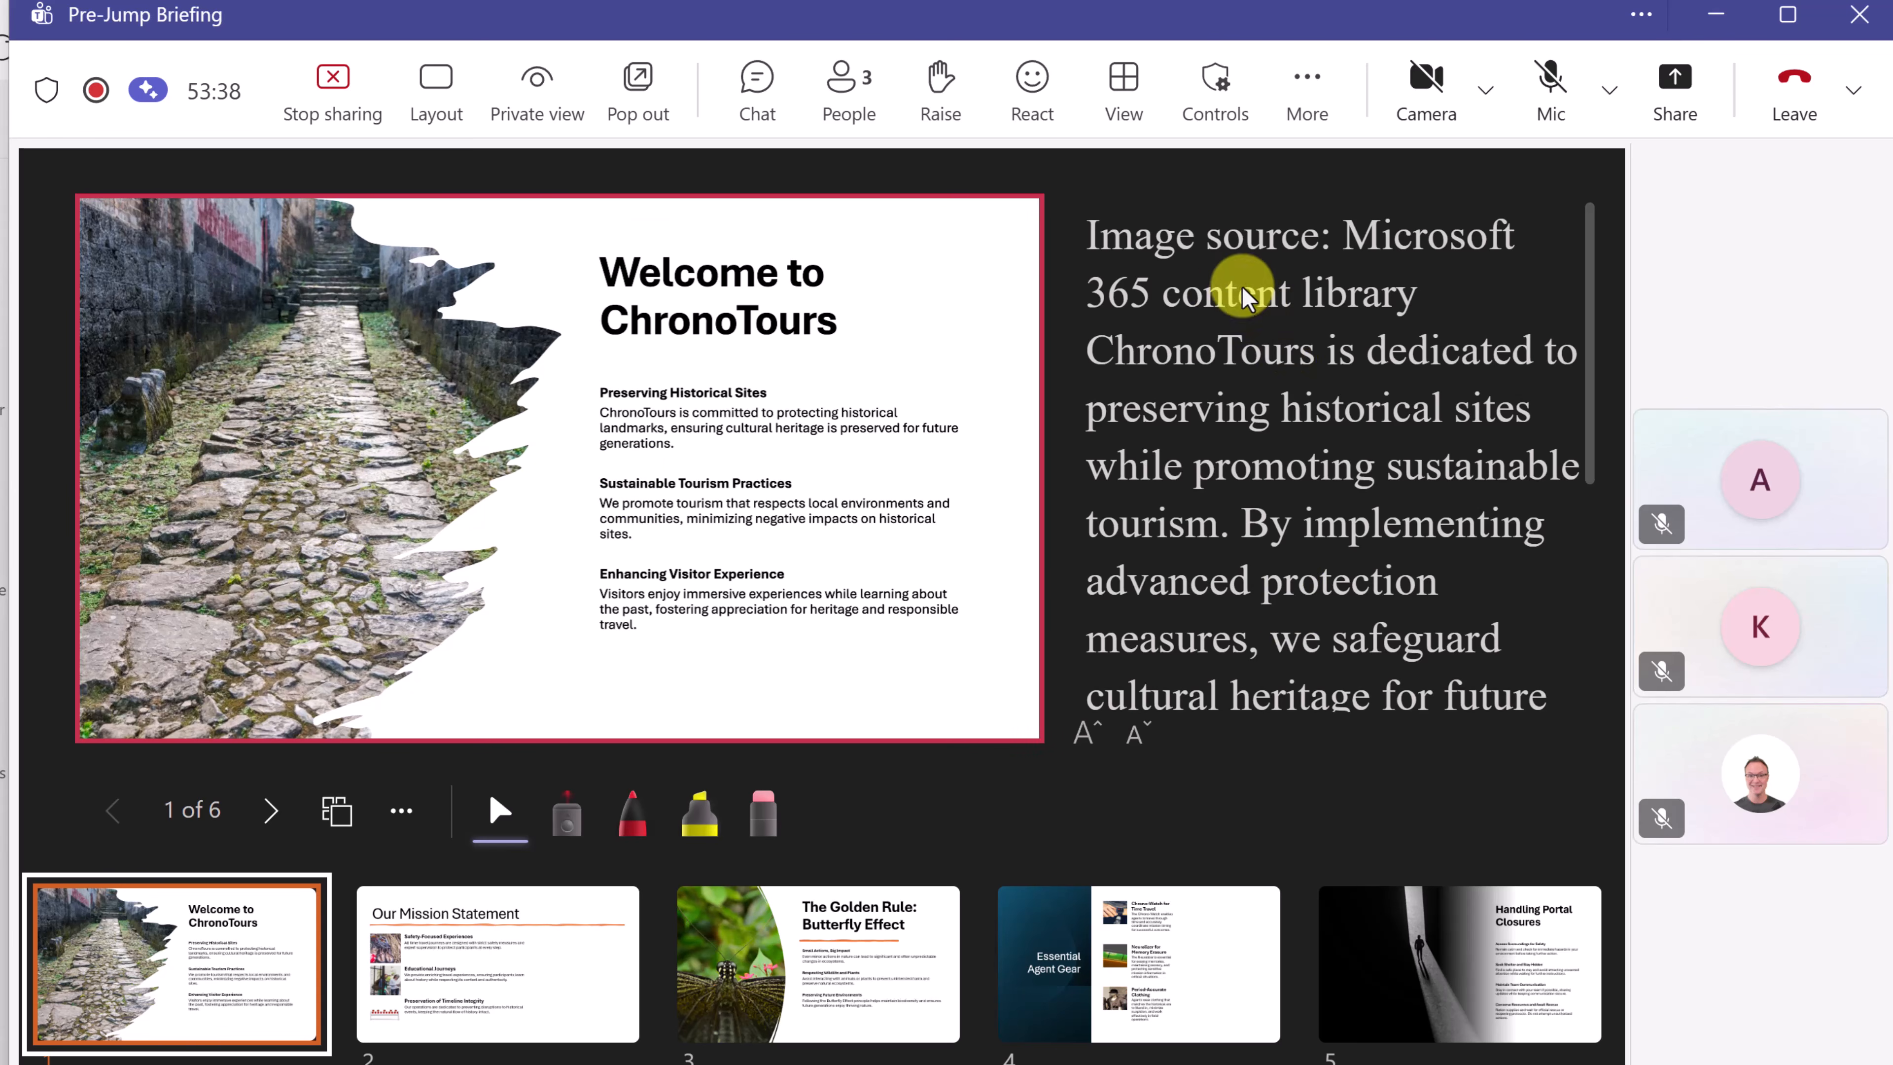
# - Read down the first slide's speaker notes, advance the shared presentation to slide 3, and show the additional presenter options
pyautogui.scroll(-2, 1300, 596)
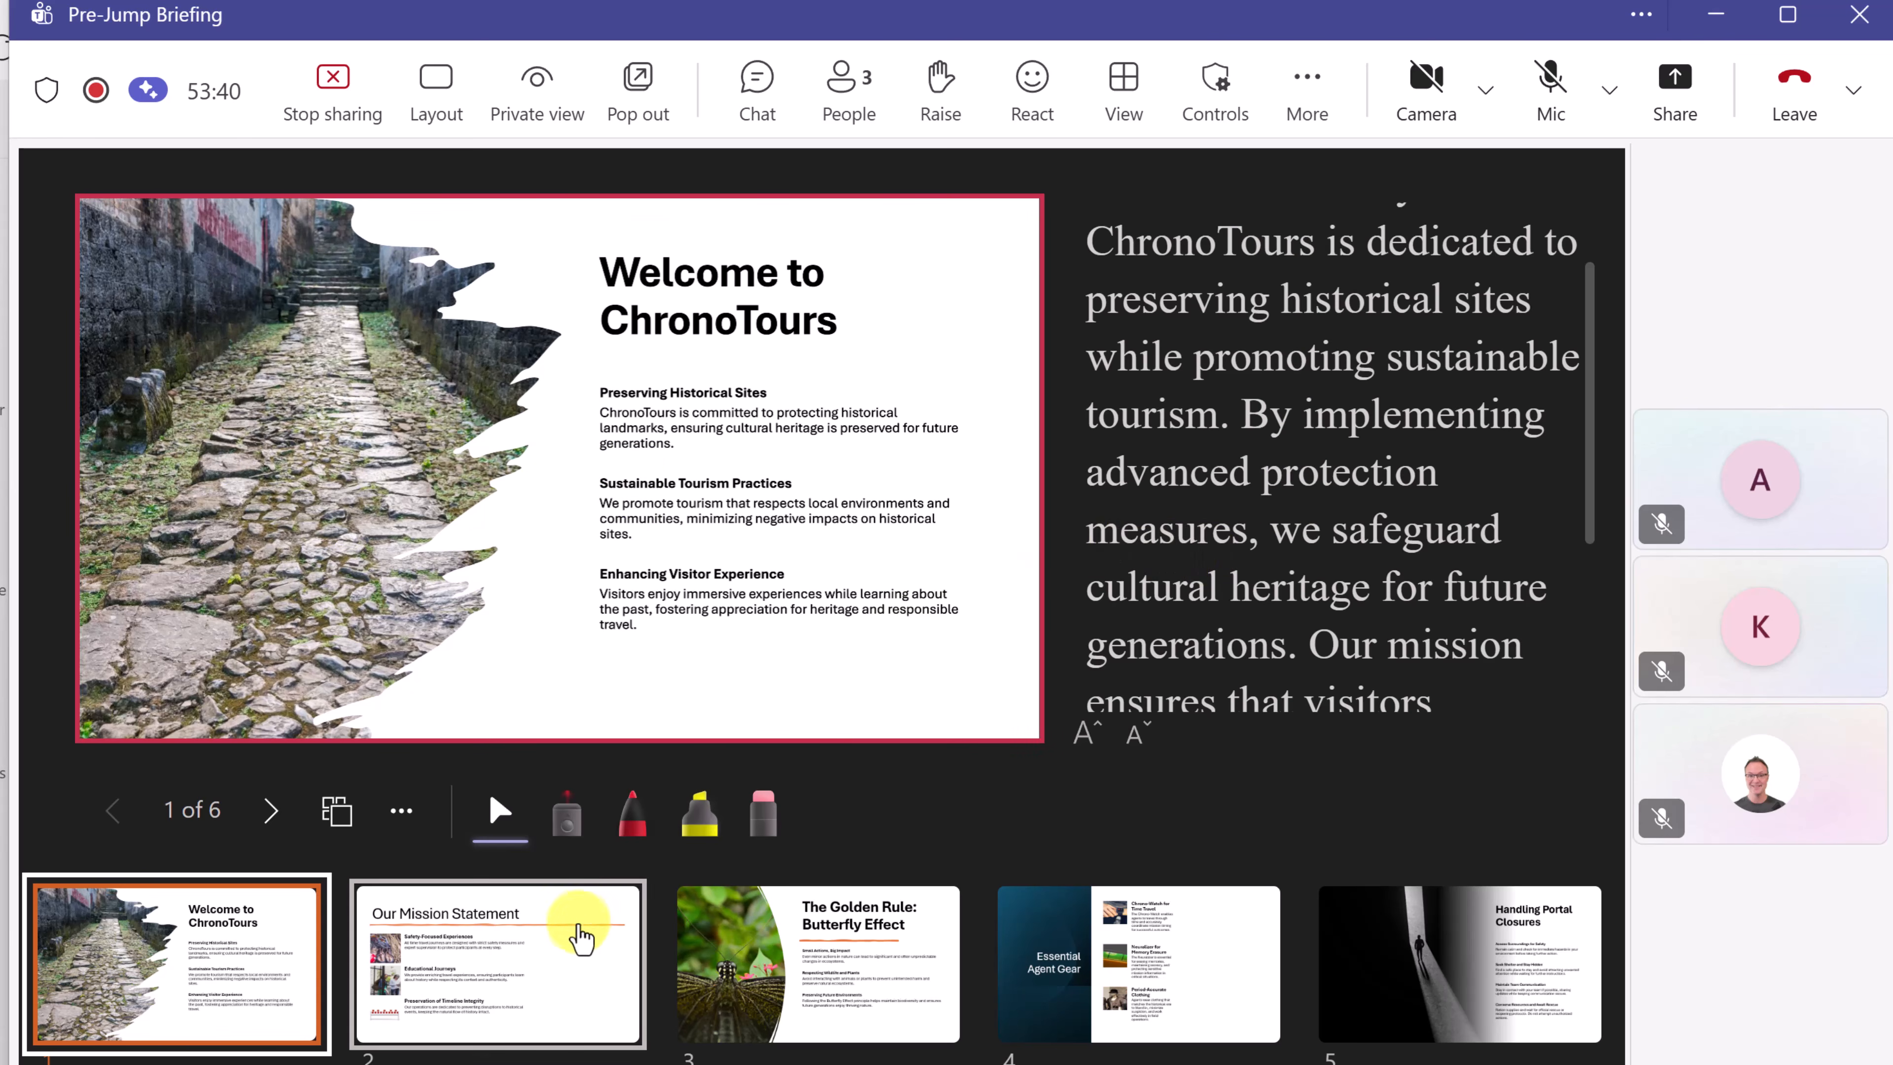
pyautogui.click(586, 966)
pyautogui.click(270, 811)
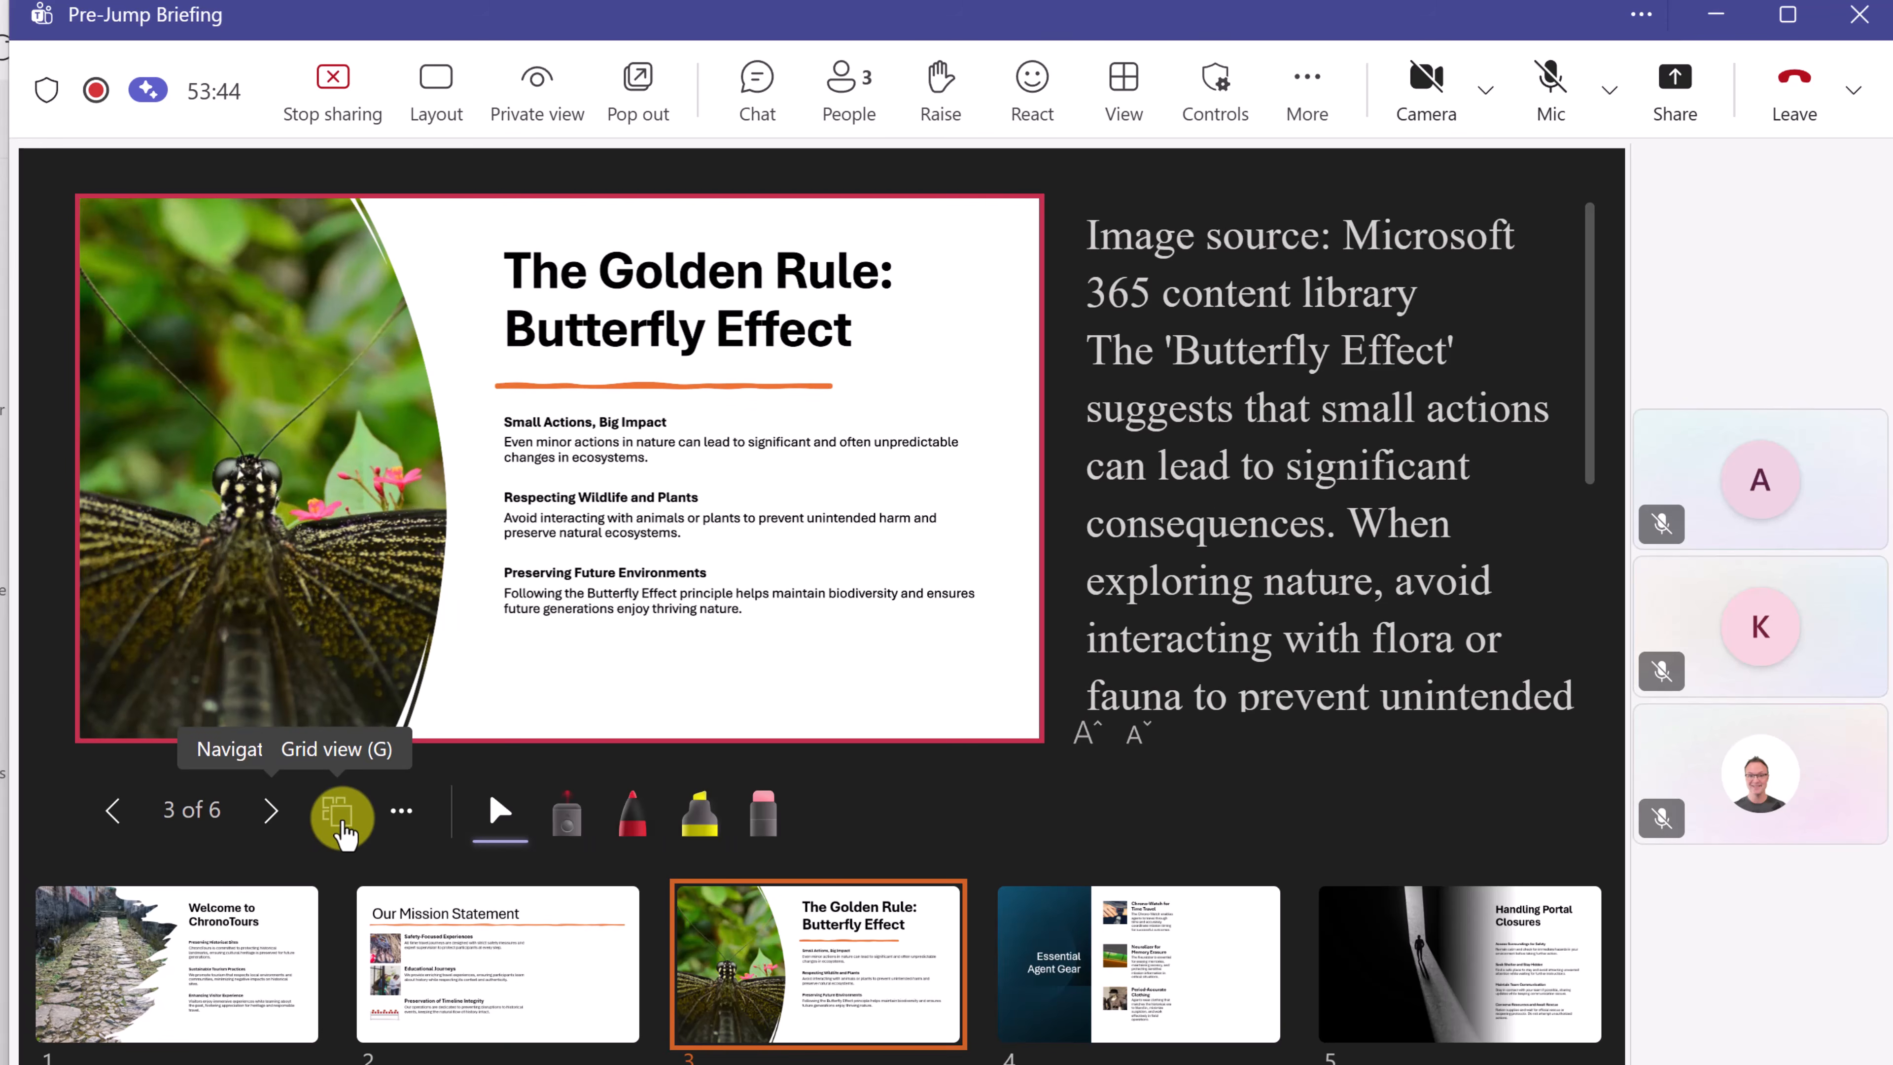
pyautogui.click(401, 812)
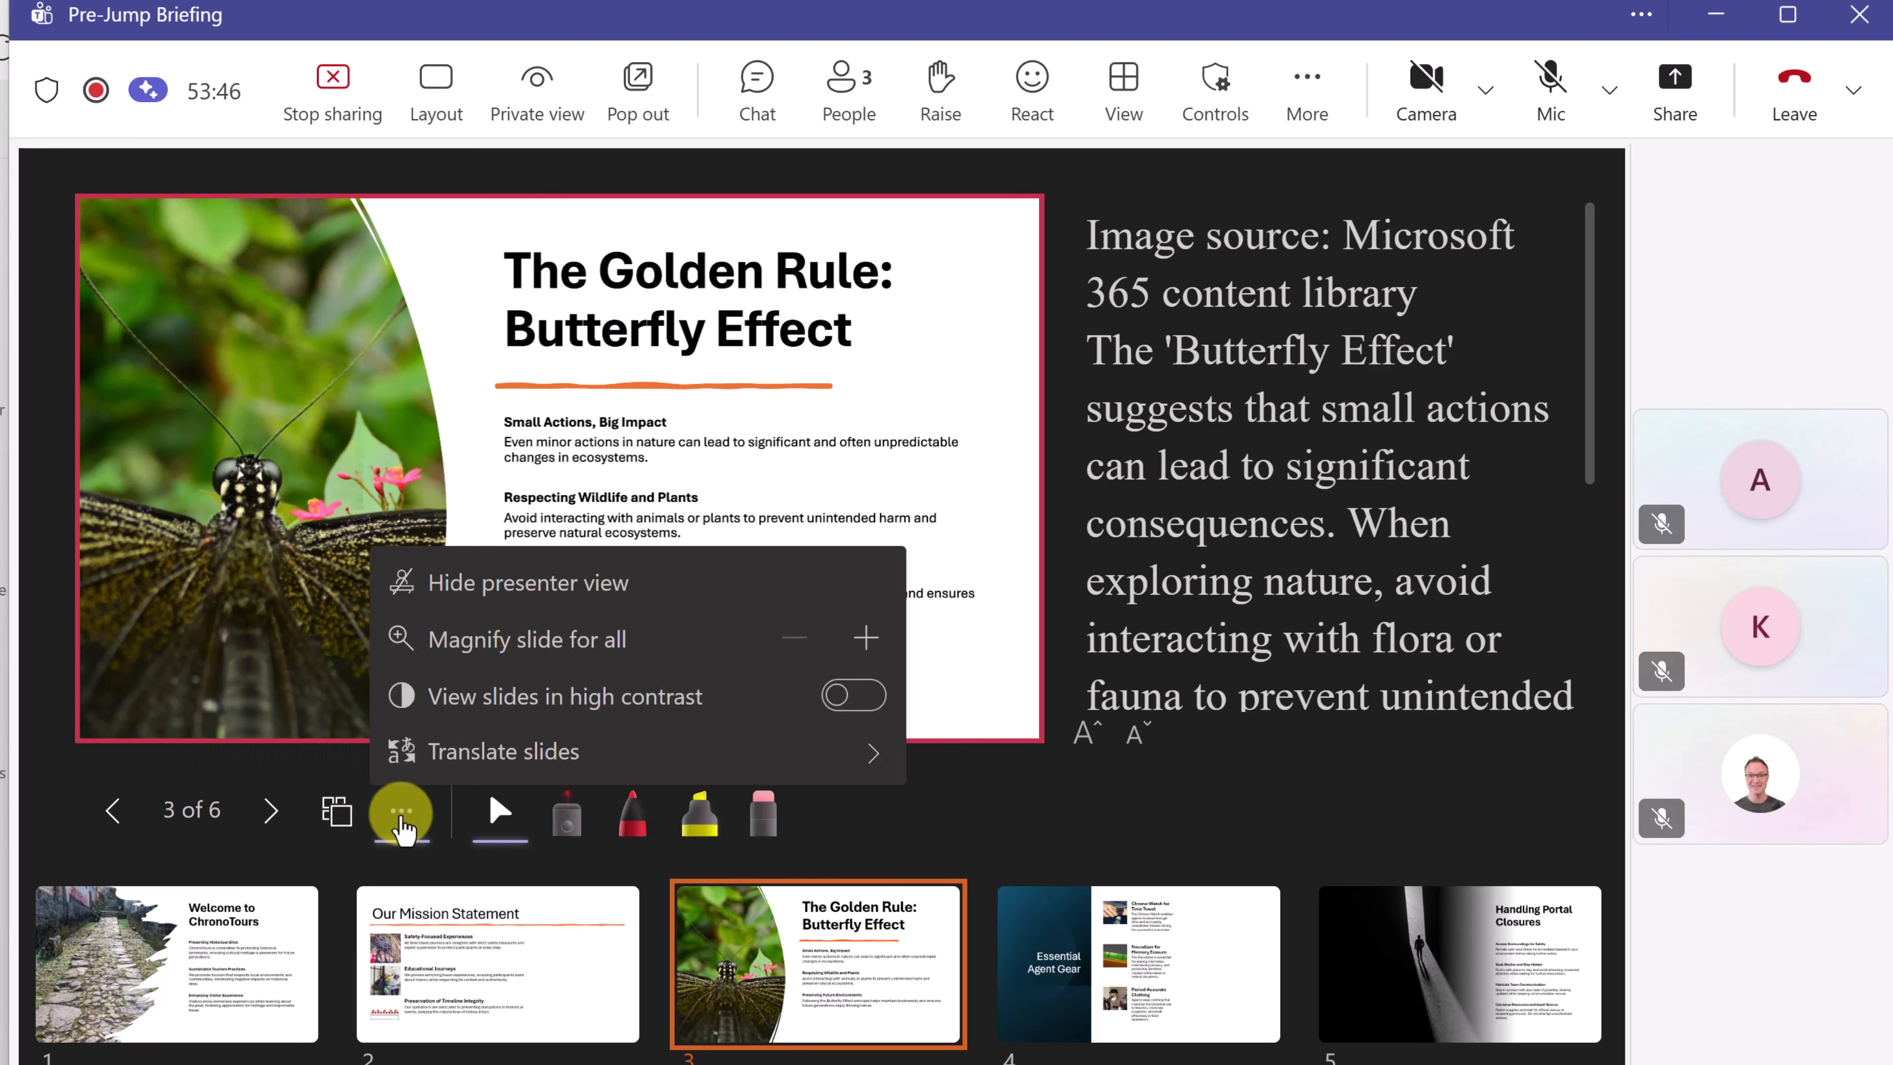
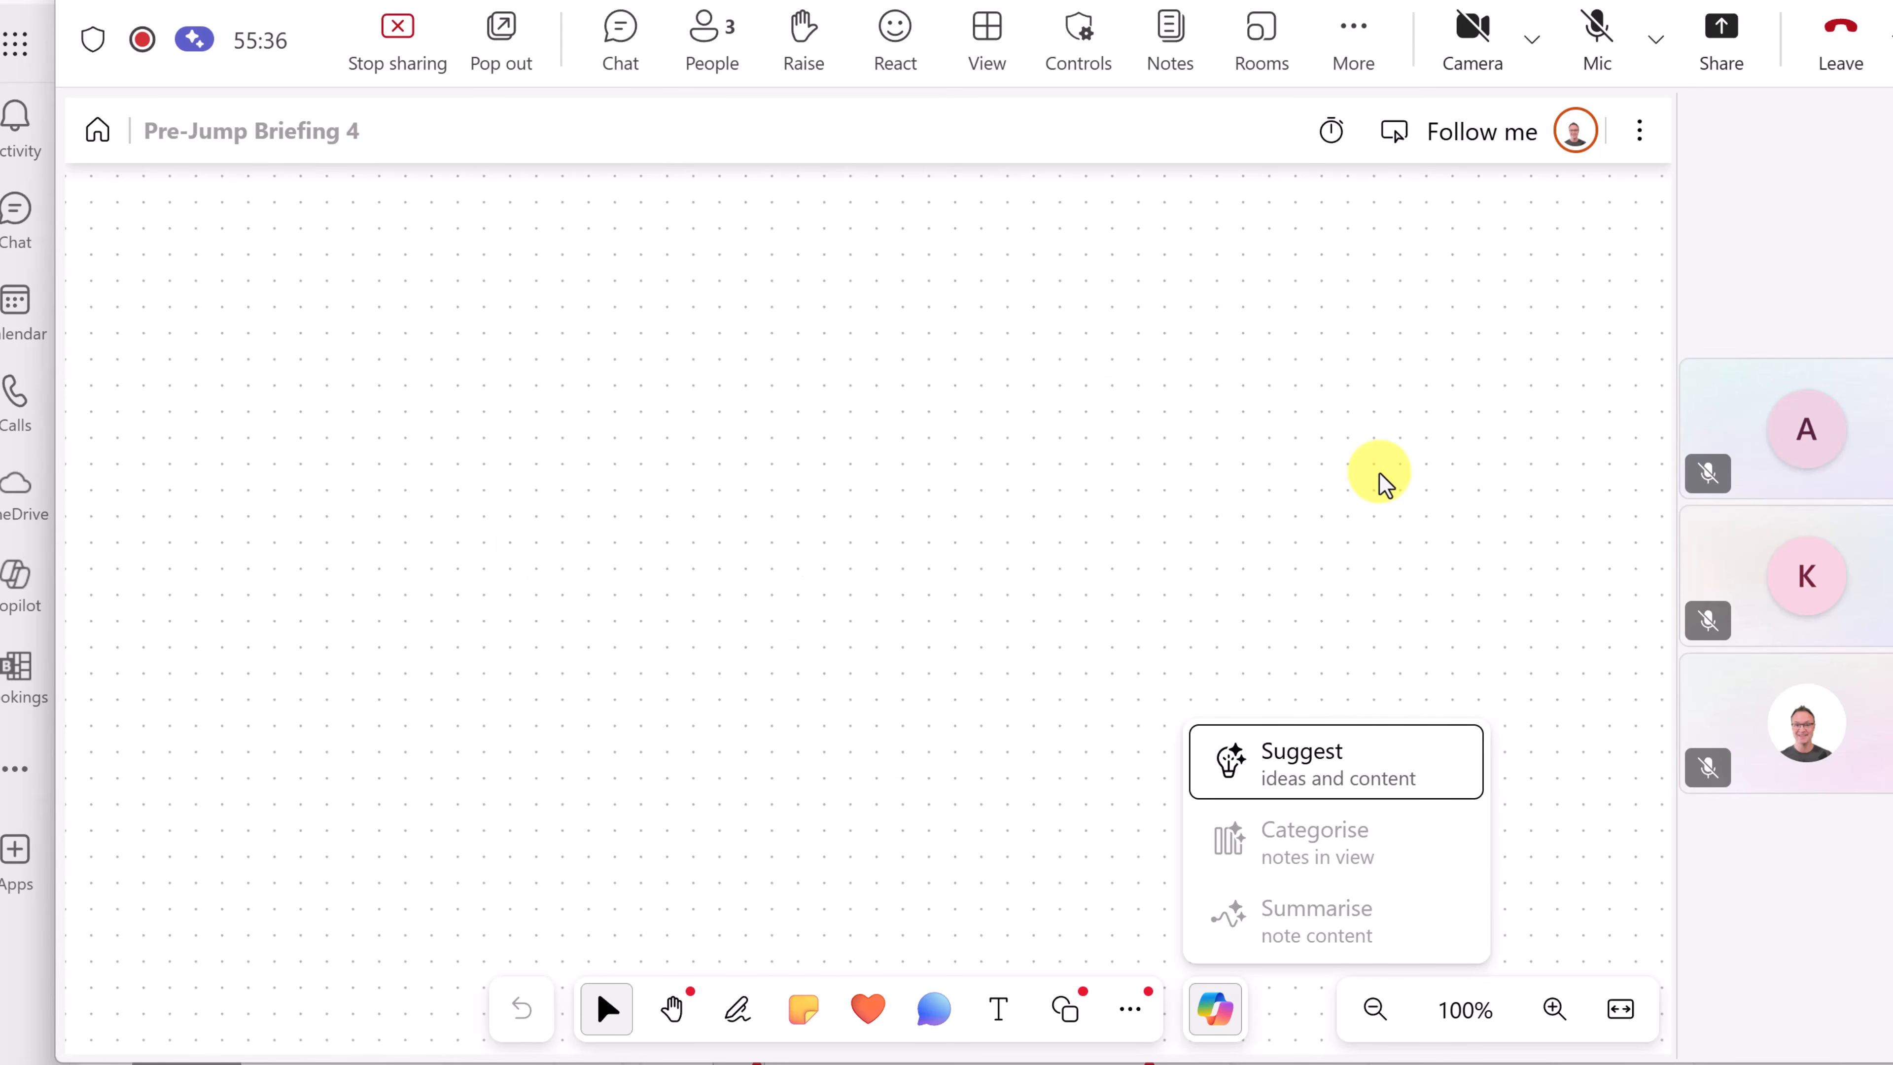
# - Dismiss the Copilot suggestions and draw a freehand swirl on the whiteboard with the red pen
pyautogui.click(924, 374)
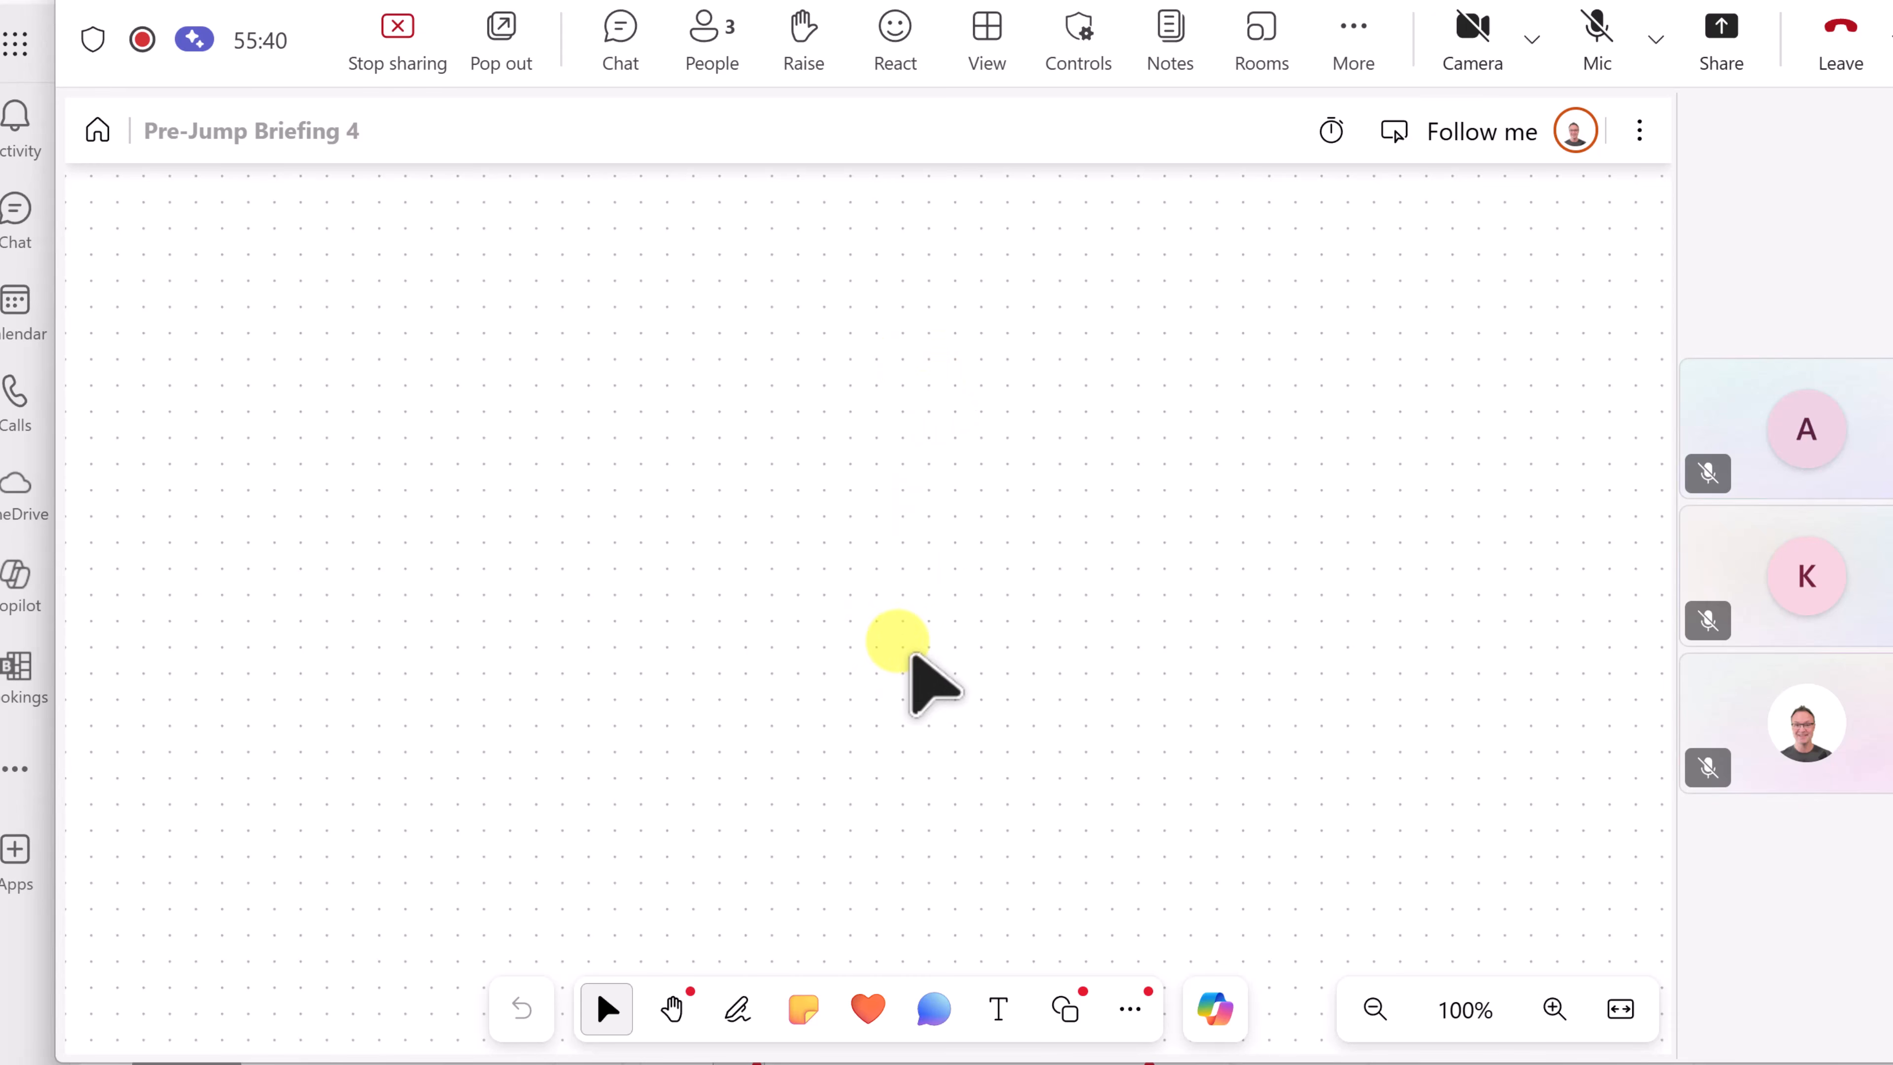
pyautogui.click(737, 1008)
pyautogui.click(670, 932)
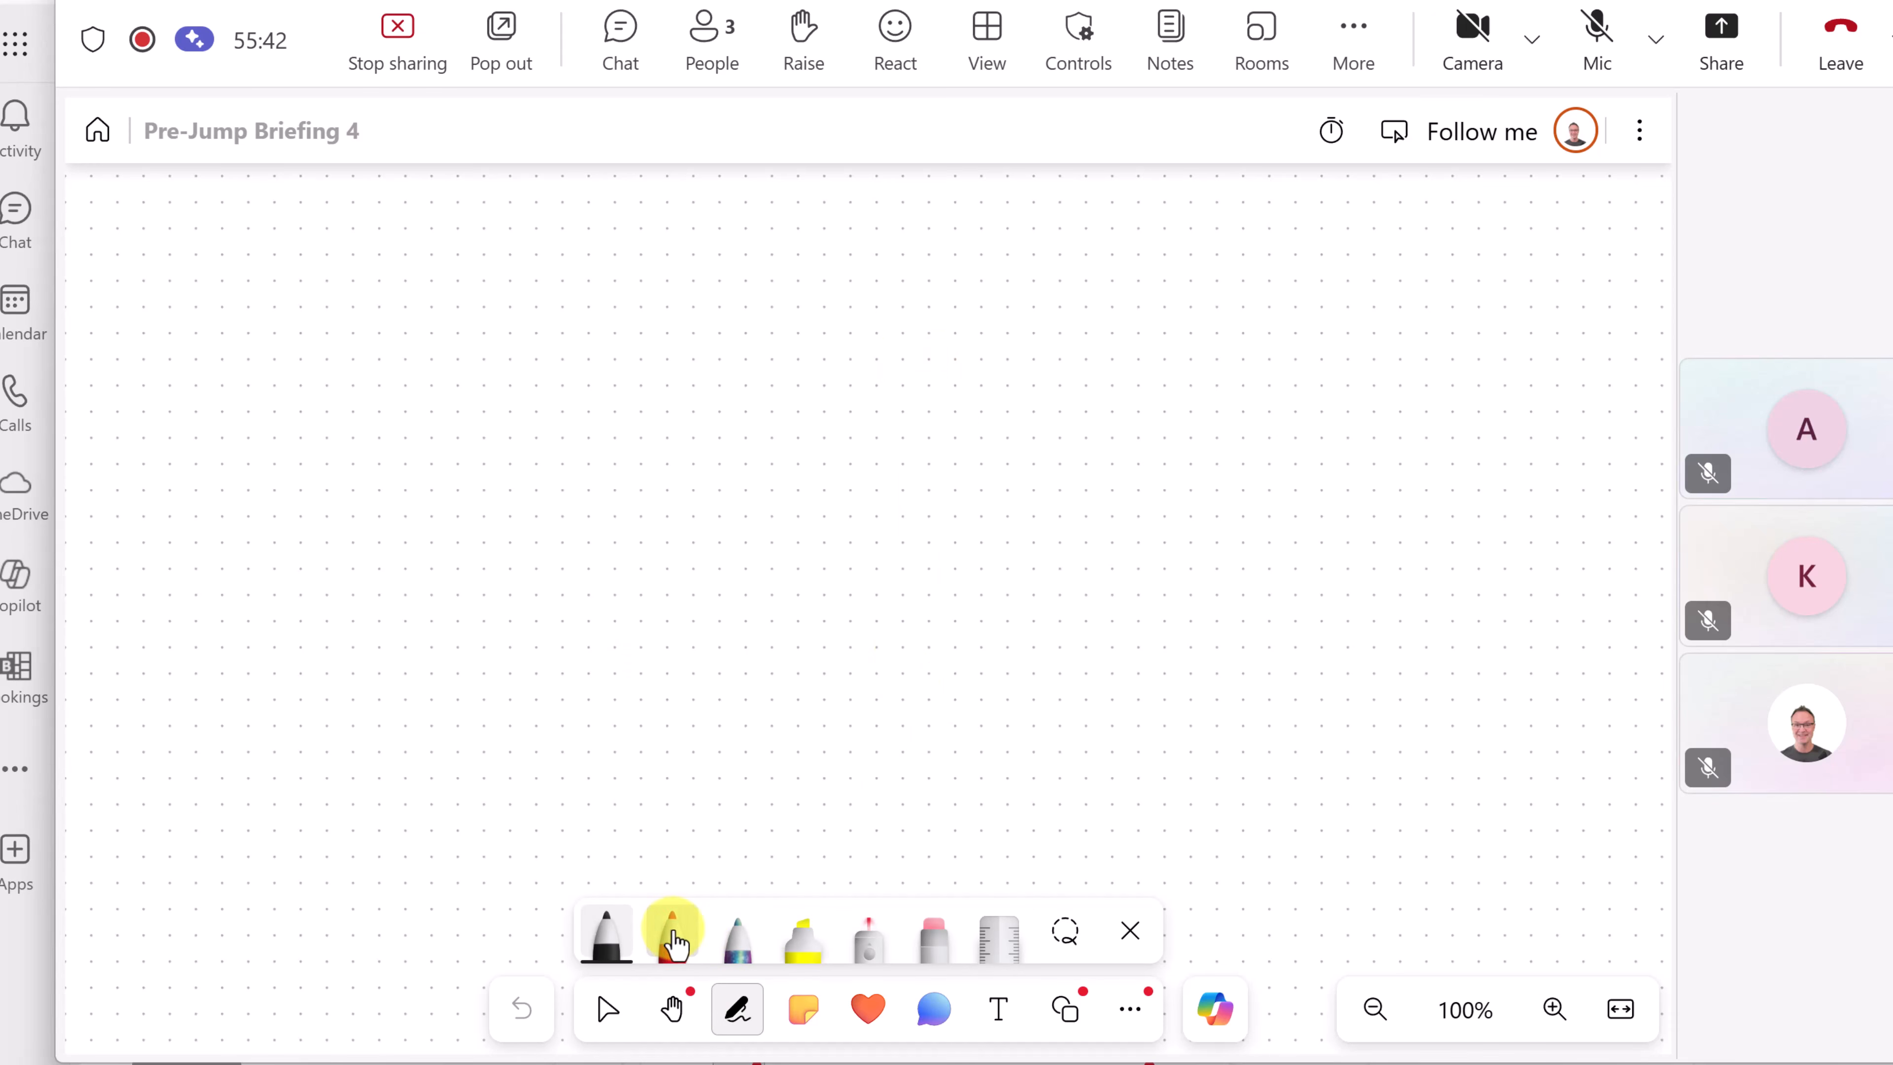
pyautogui.moveTo(541, 450)
pyautogui.mouseDown()
pyautogui.moveTo(326, 499)
pyautogui.moveTo(620, 669)
pyautogui.moveTo(430, 655)
pyautogui.mouseUp()
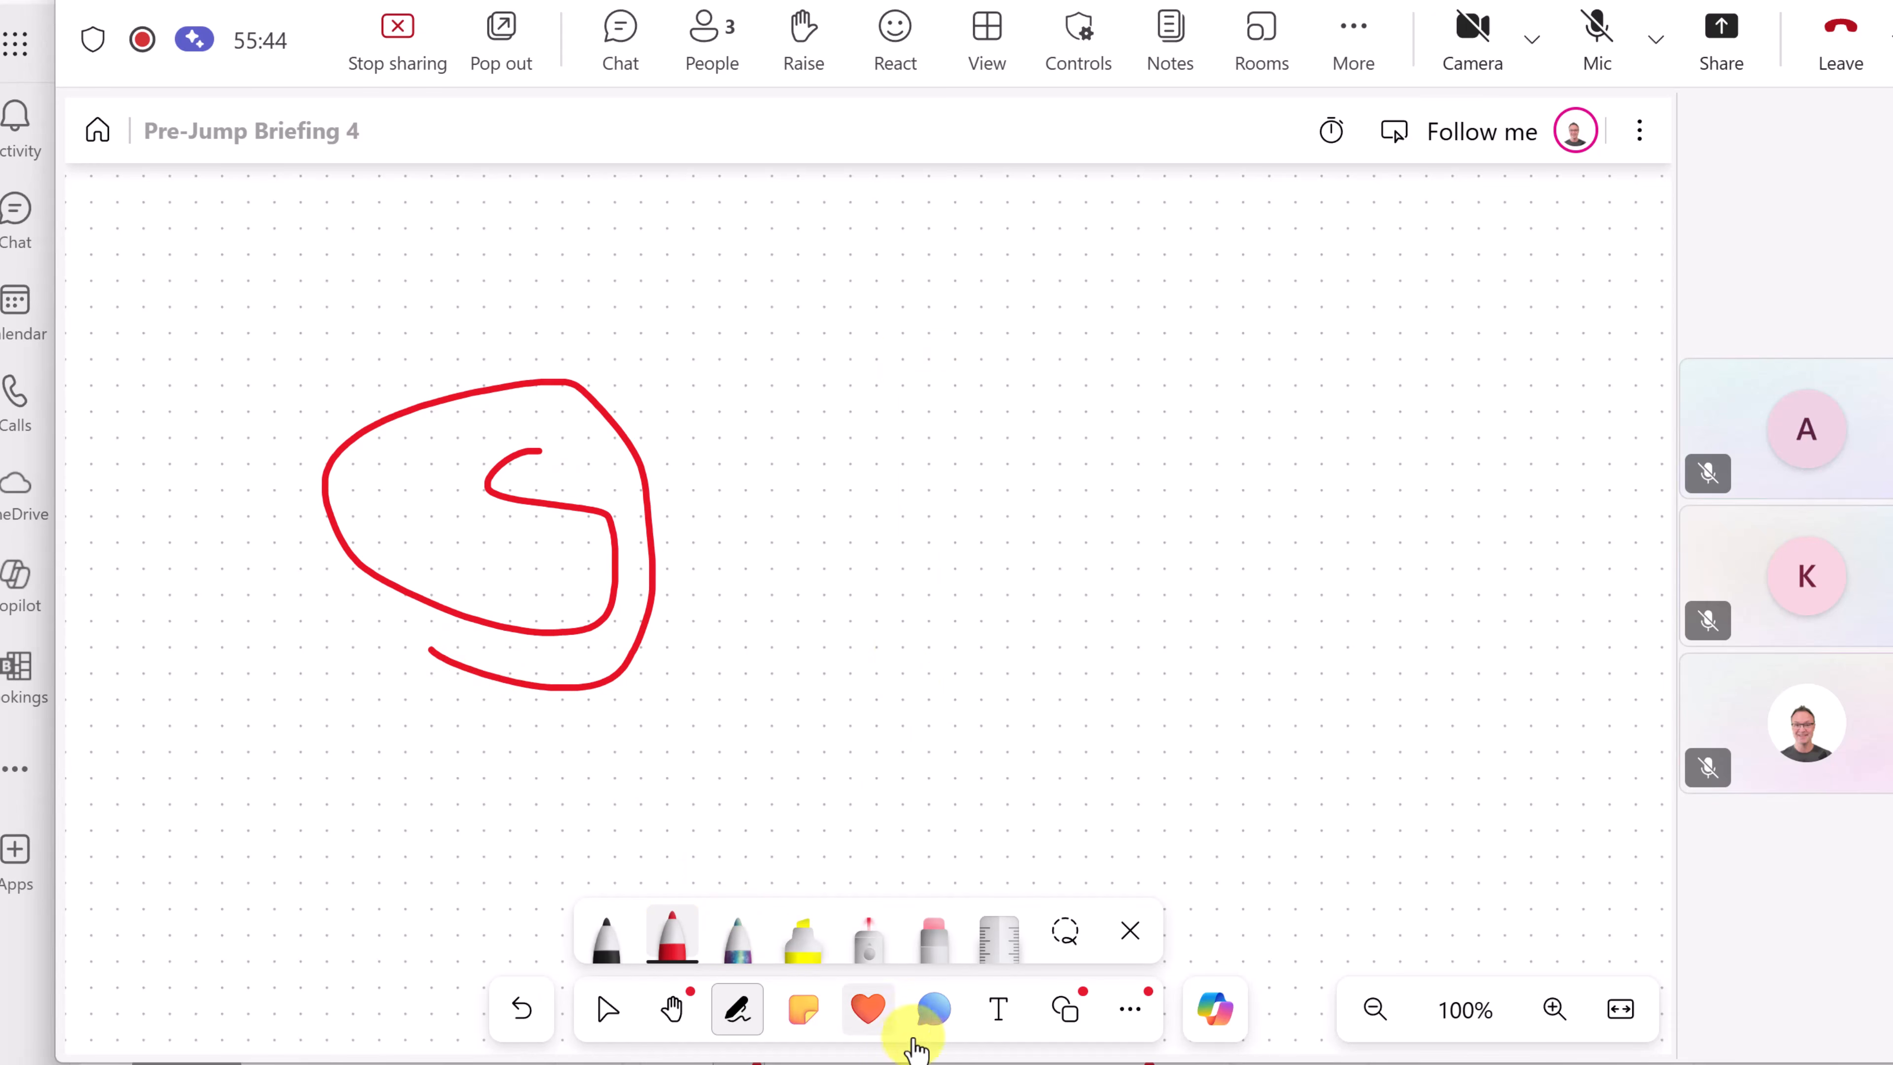
# - Add a blank yellow sticky note to the whiteboard and move it beside the red swirl
pyautogui.click(803, 1009)
pyautogui.click(847, 405)
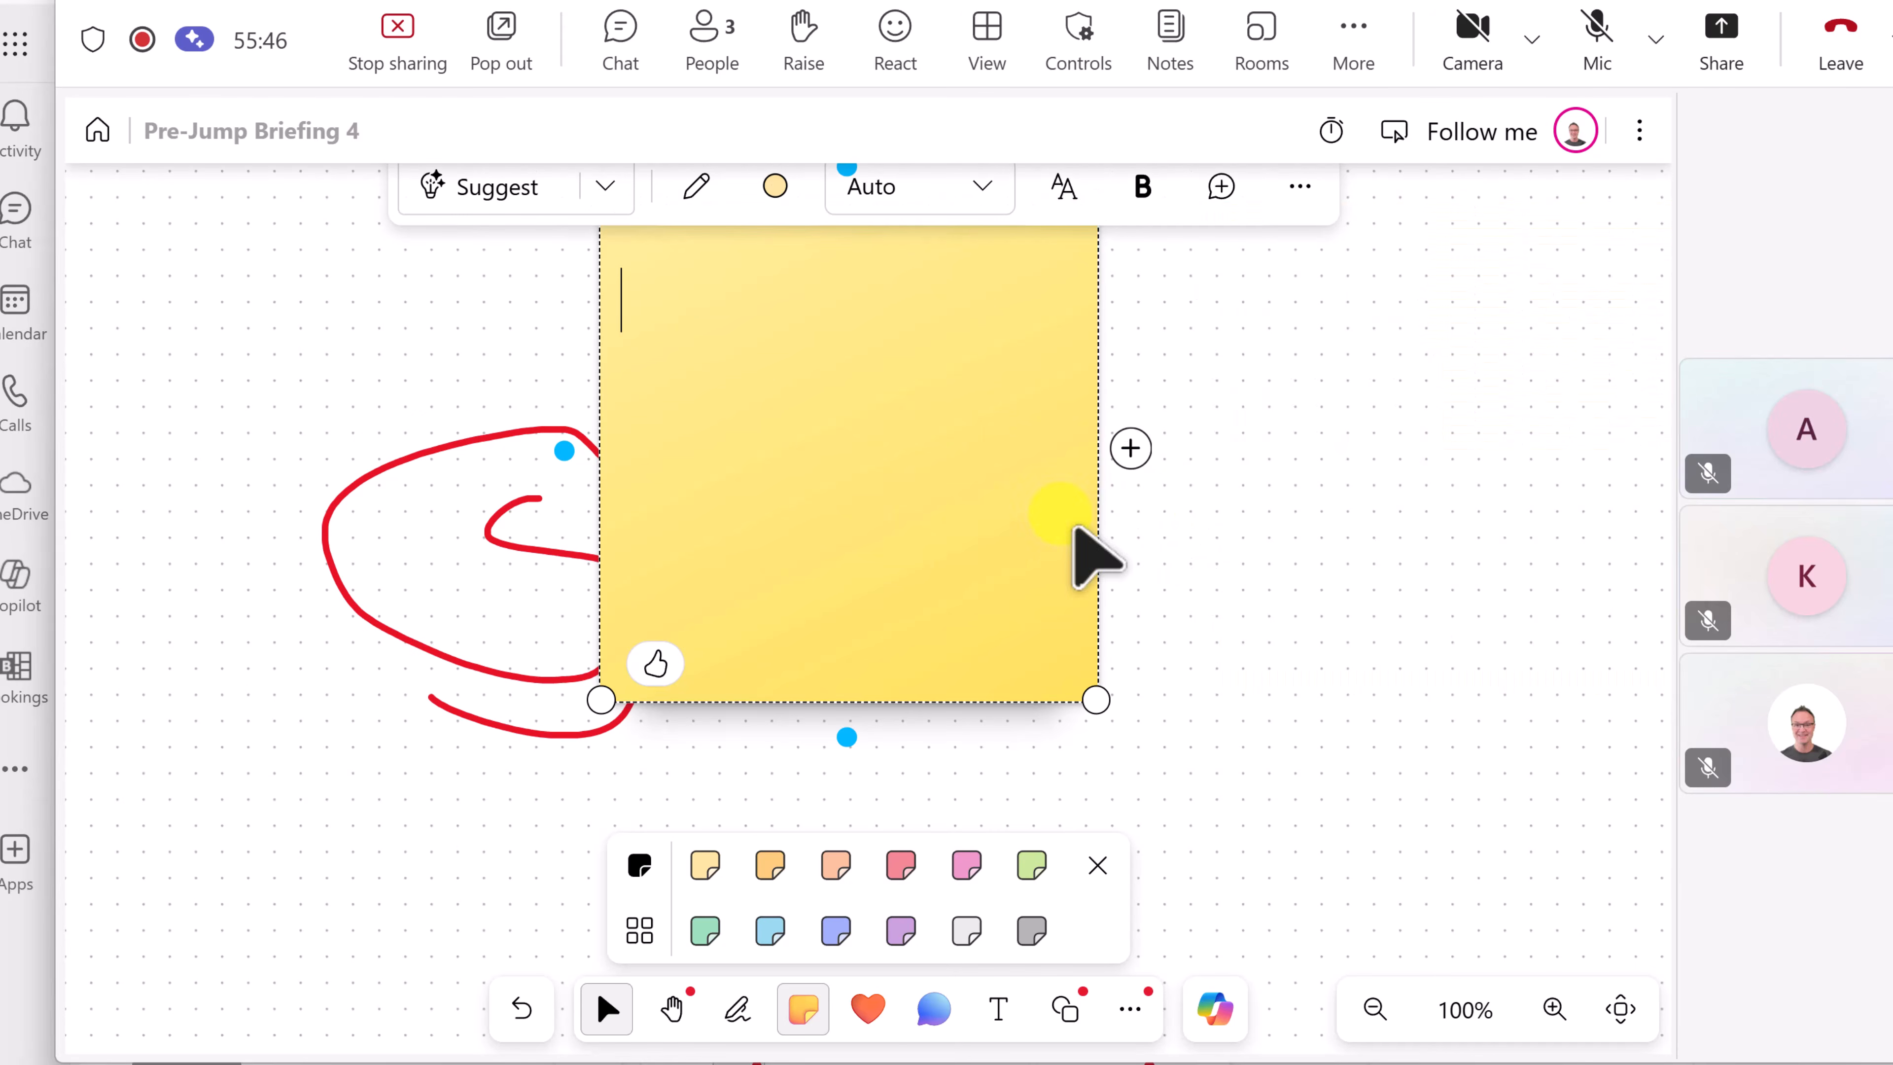
pyautogui.moveTo(1032, 585); pyautogui.dragTo(1271, 578)
pyautogui.moveTo(1349, 697); pyautogui.dragTo(1245, 643)
pyautogui.click(1323, 605)
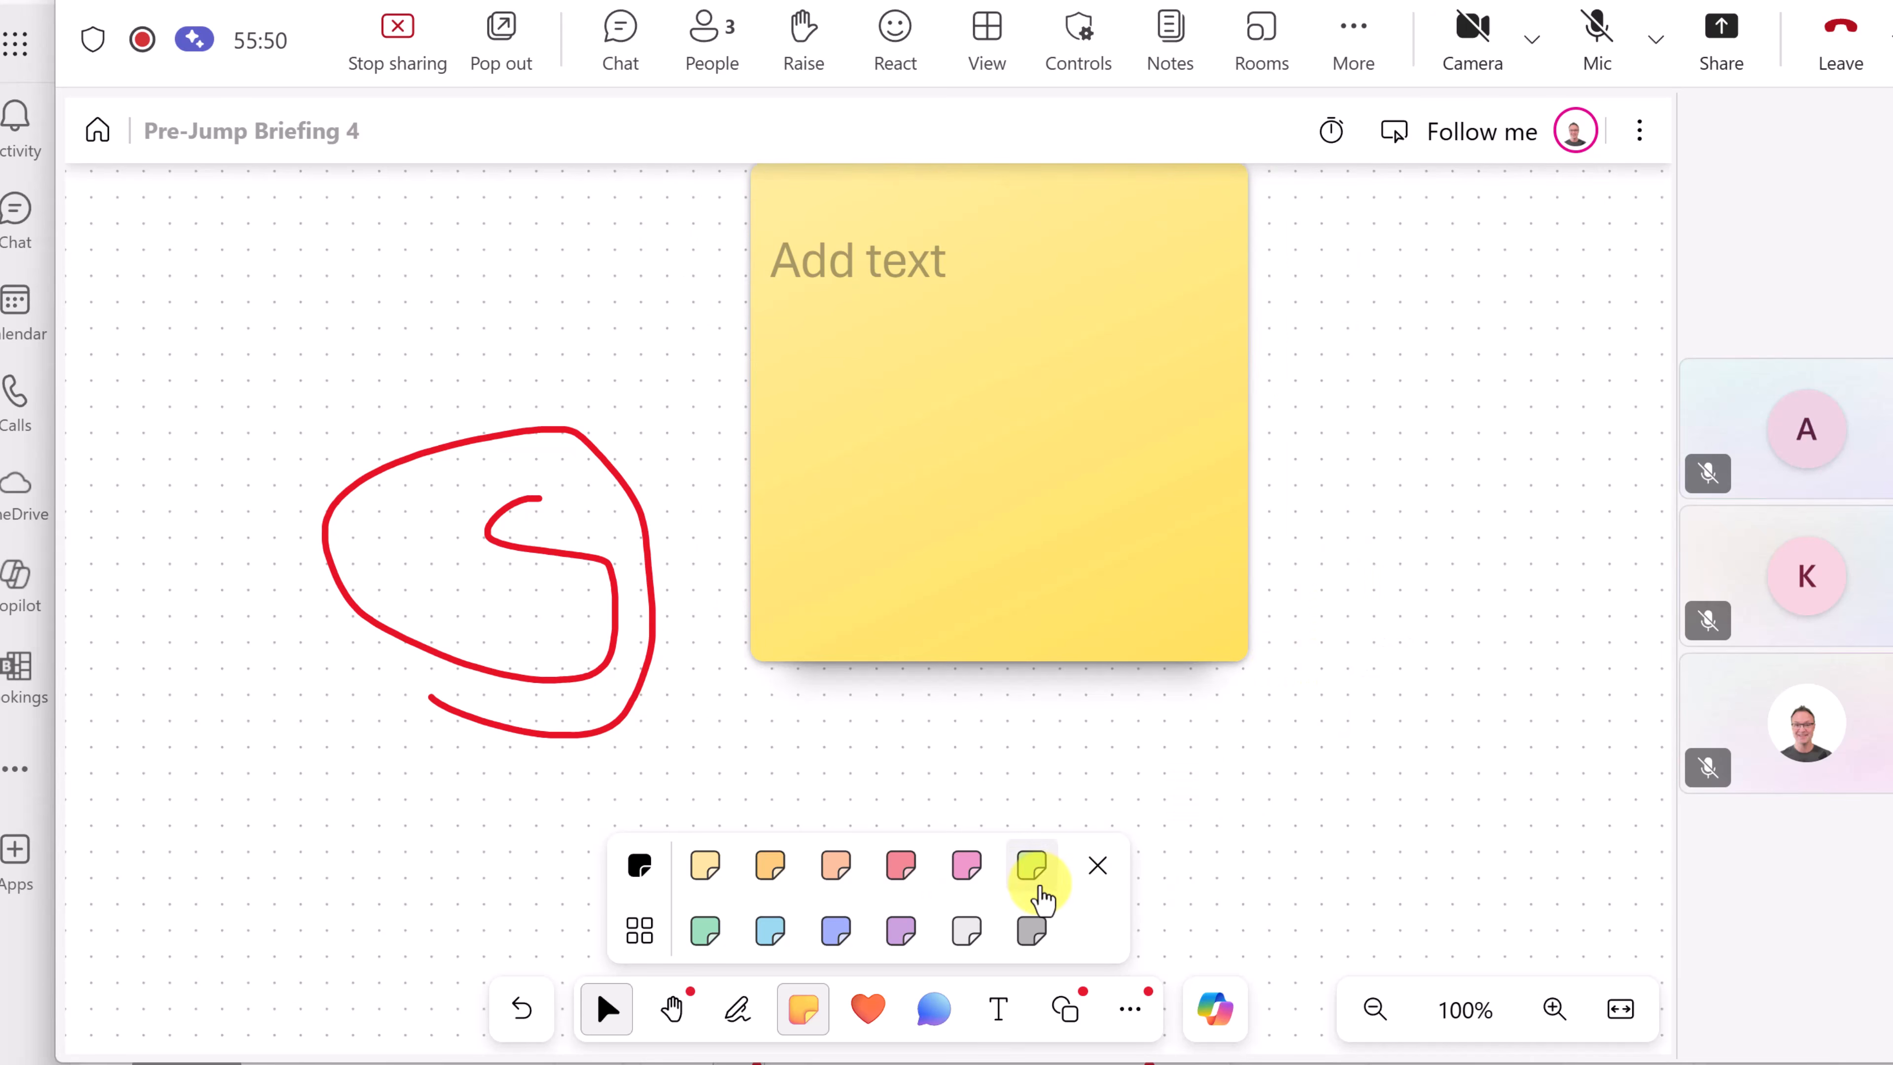
# - Place a heart reaction below the sticky note and review the additional content types that can be inserted
pyautogui.click(868, 1008)
pyautogui.click(1312, 776)
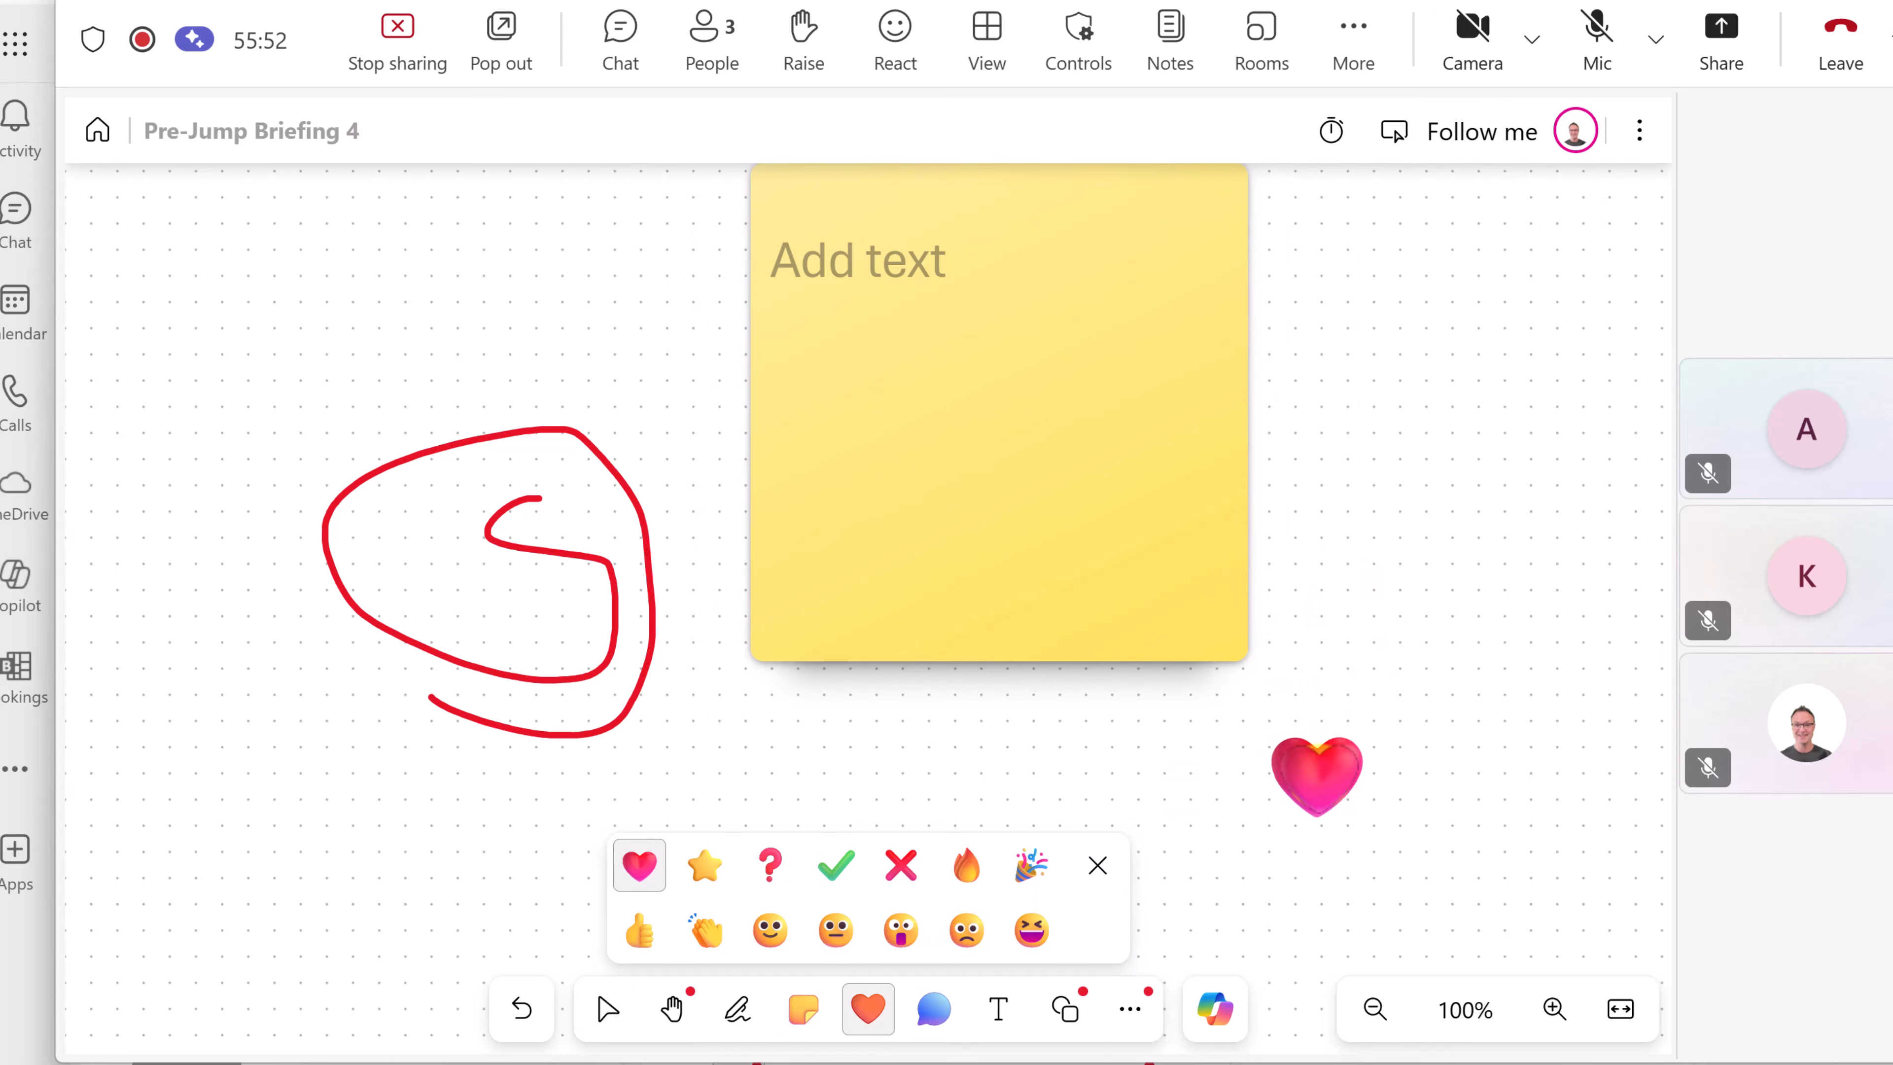
pyautogui.click(1130, 1008)
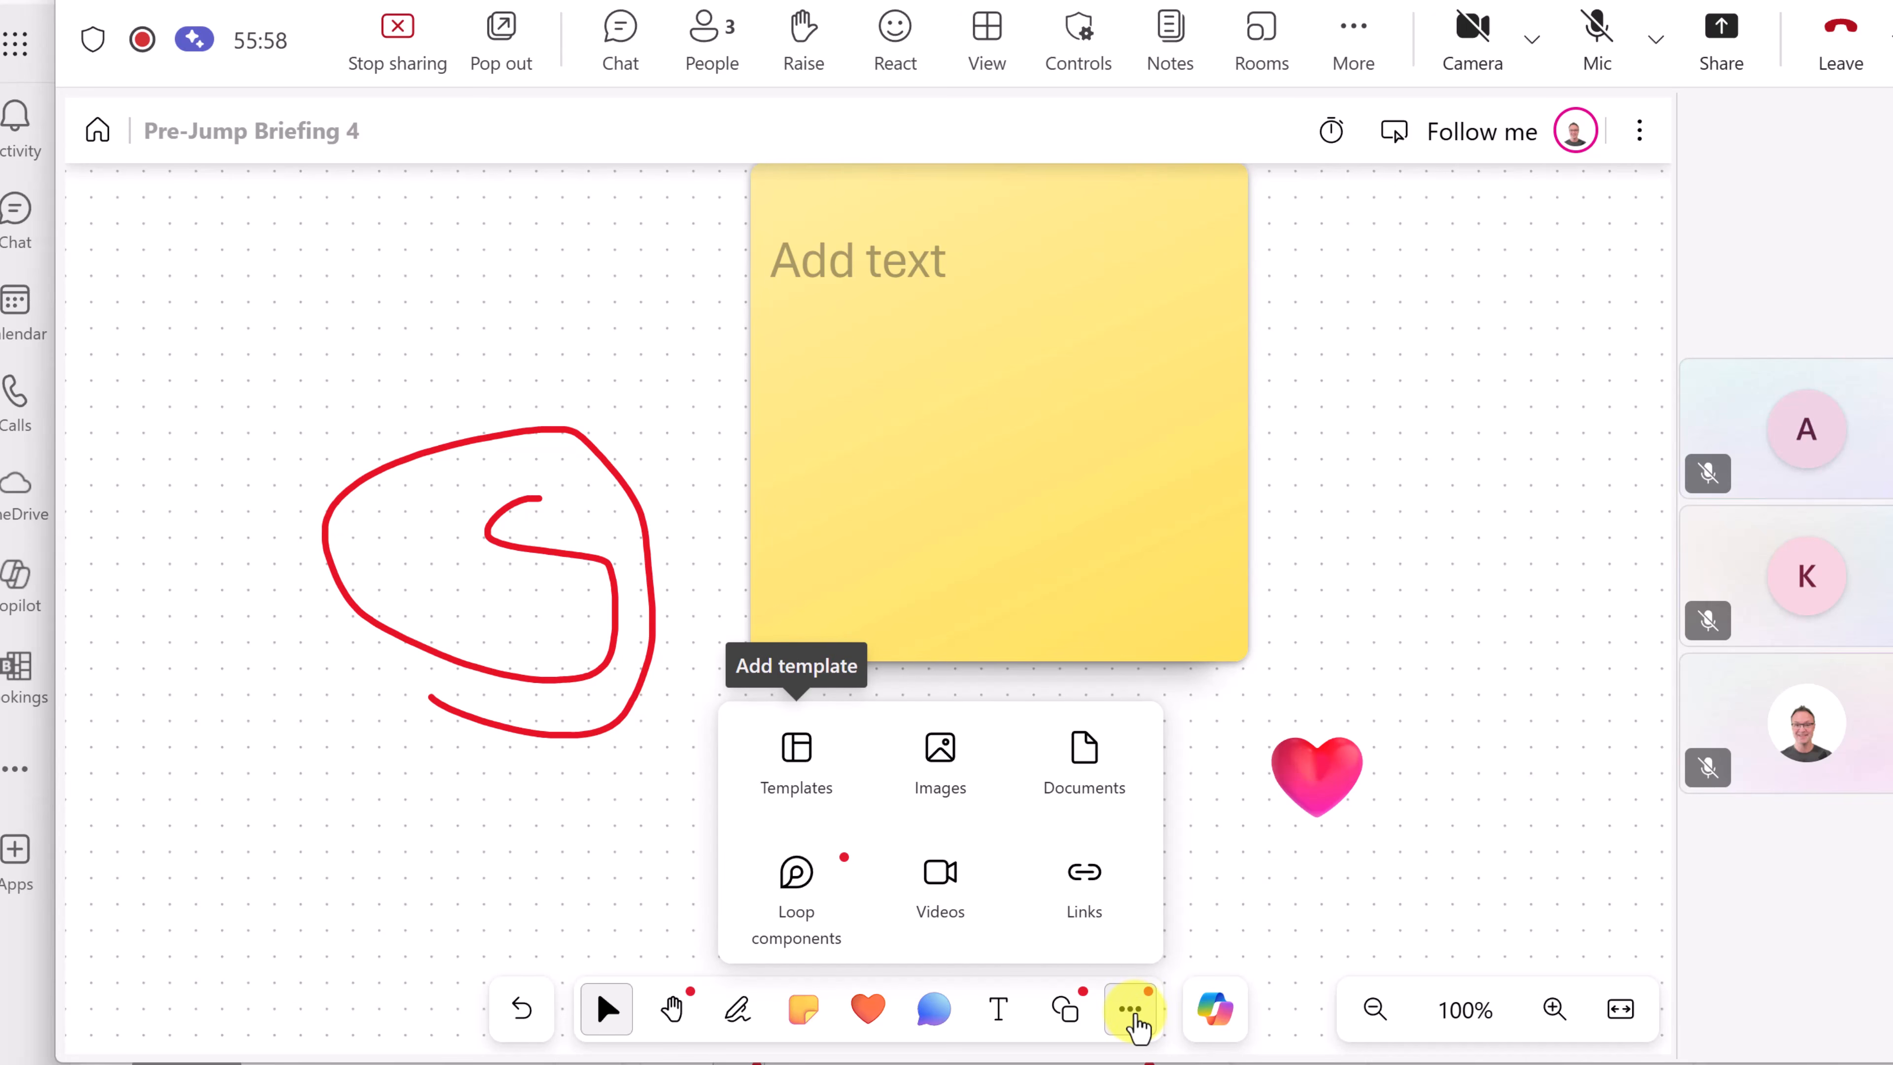
pyautogui.click(1420, 574)
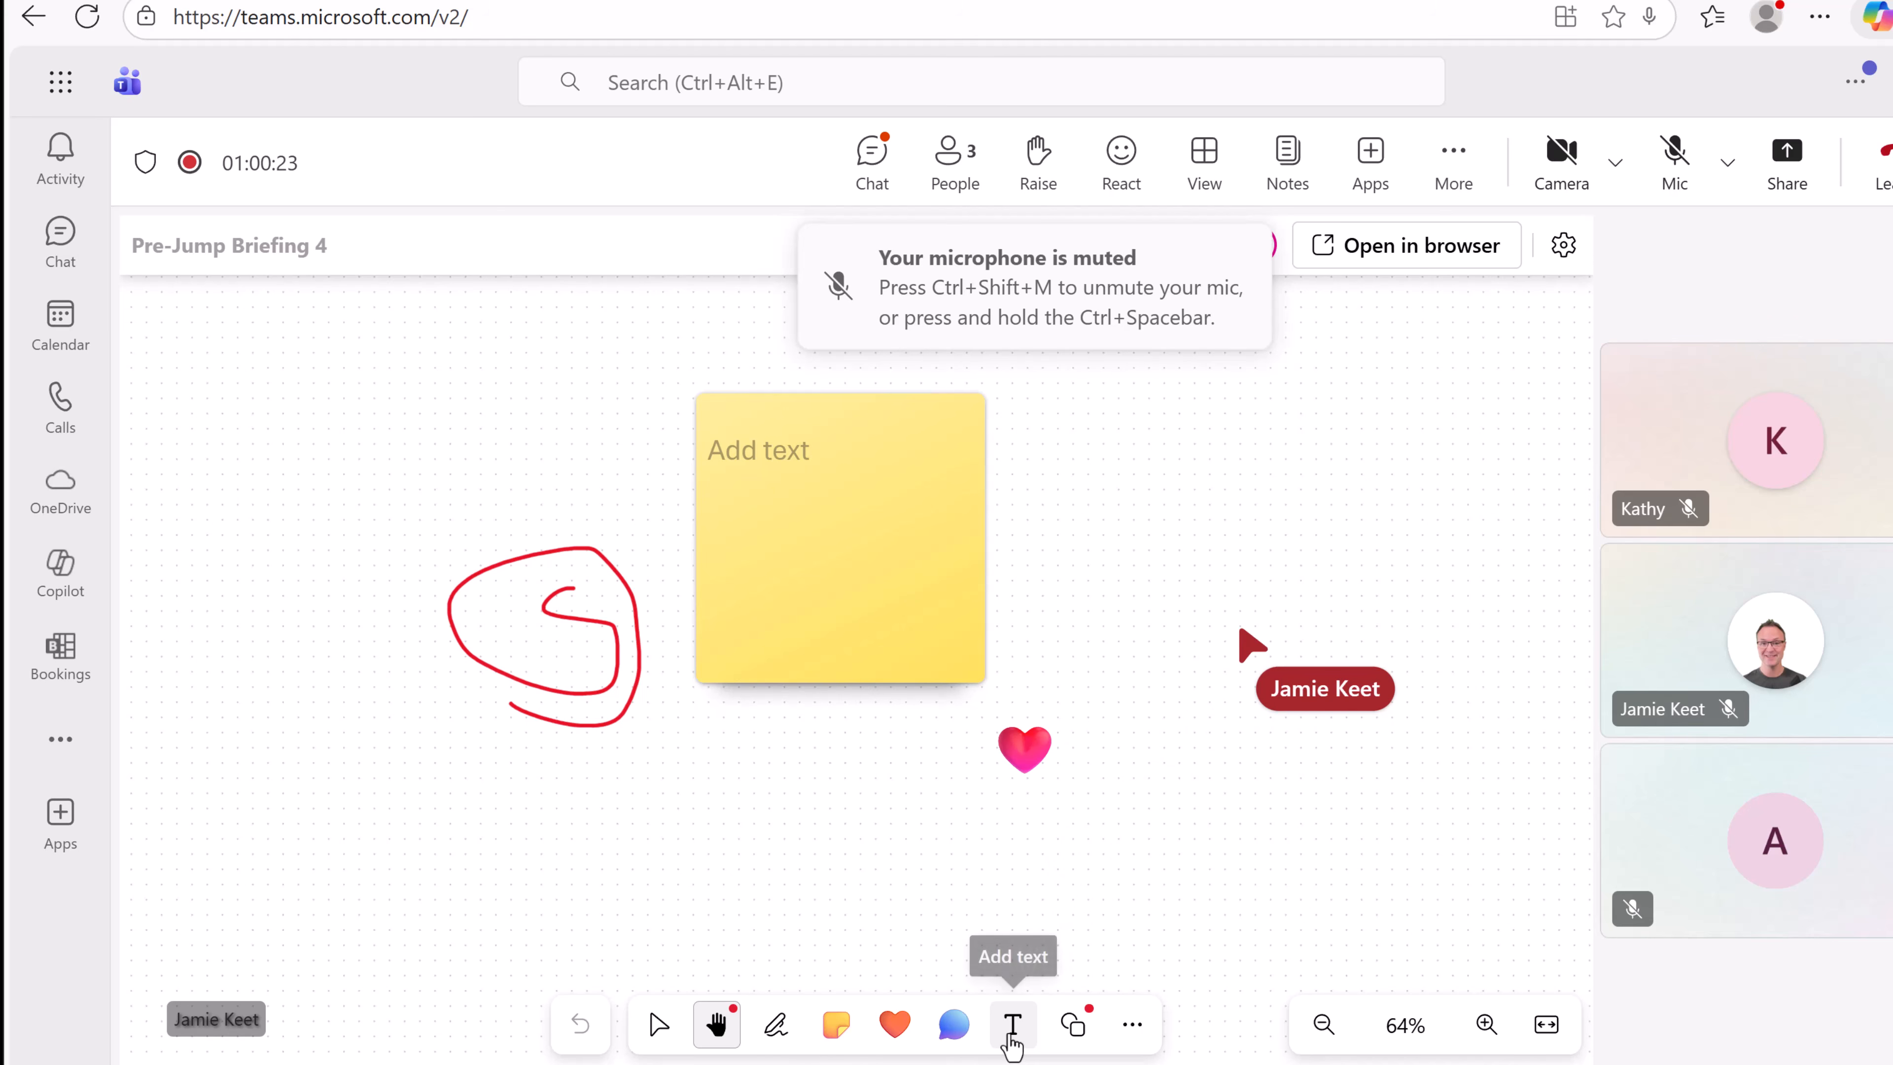
# - In another participant's browser view, add a black pen stroke, a yellow highlighter stroke and a green check mark reaction to the whiteboard
pyautogui.click(775, 1029)
pyautogui.moveTo(809, 876); pyautogui.dragTo(842, 838)
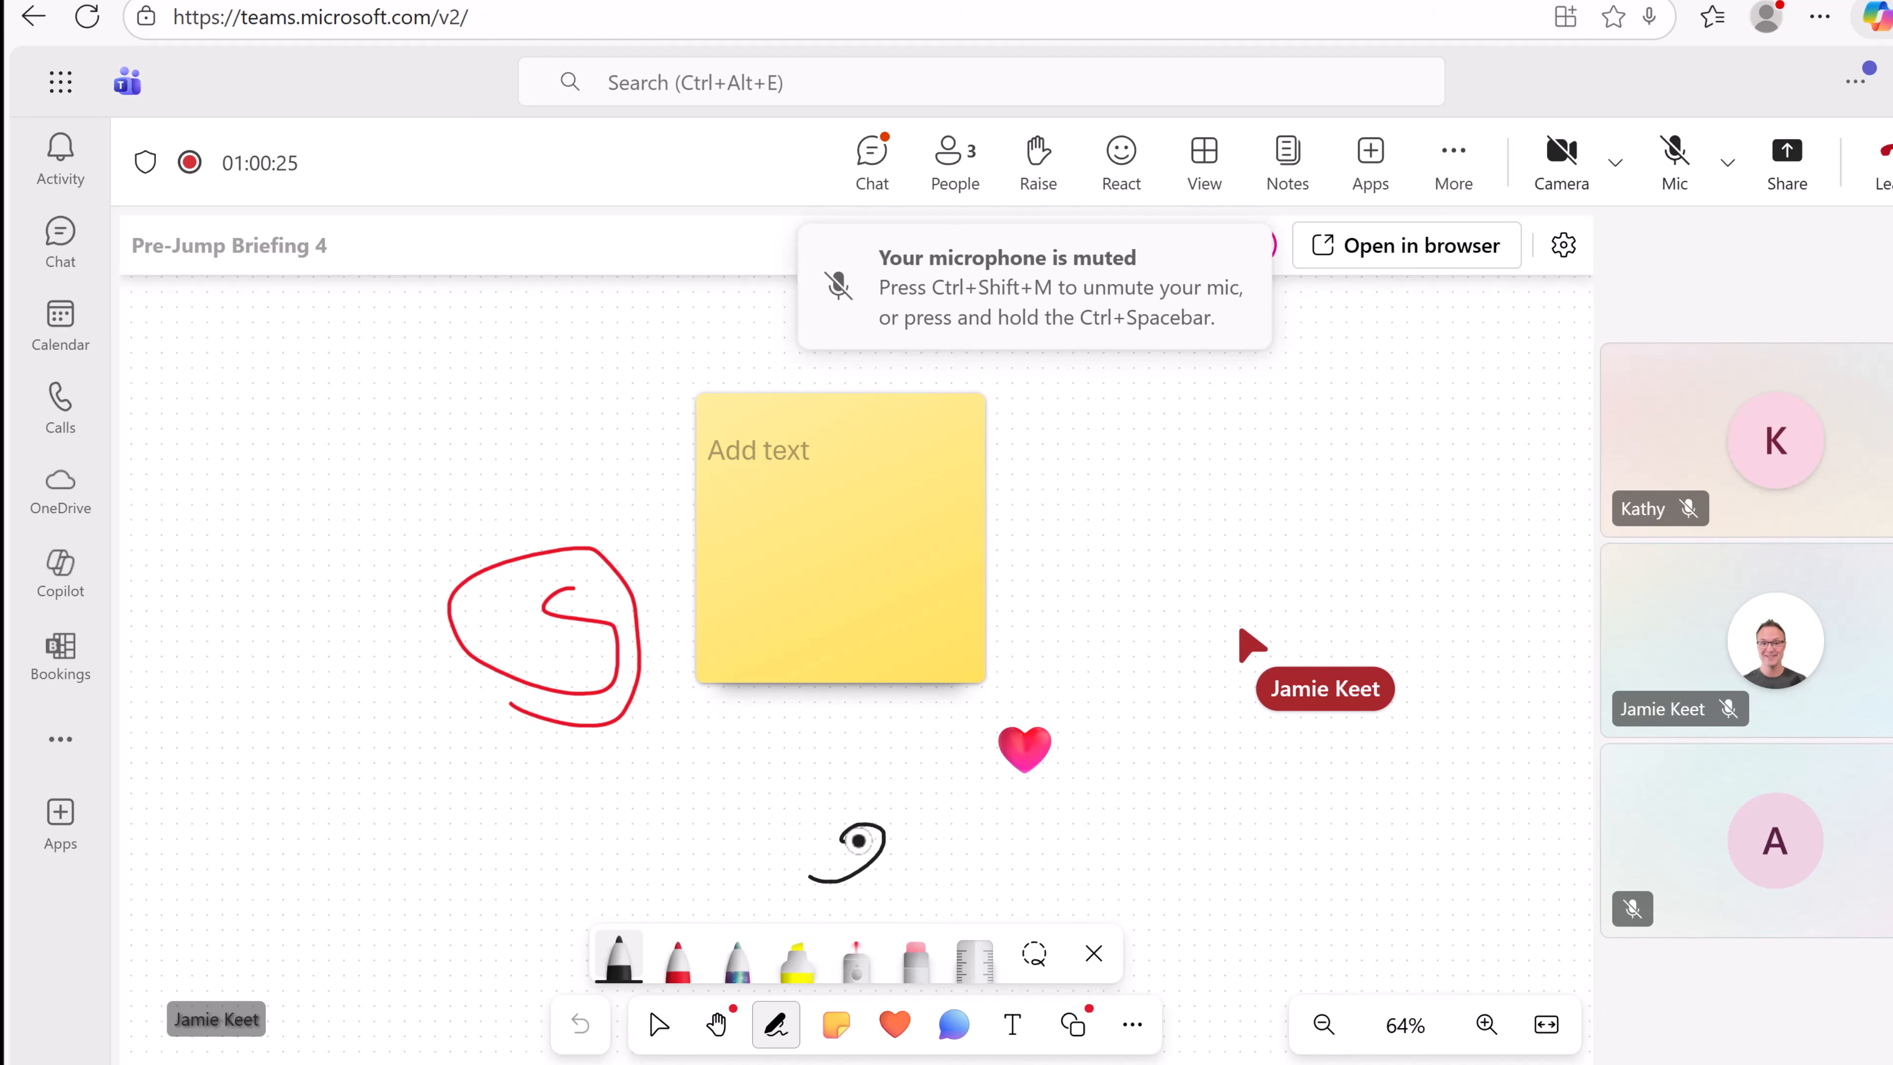
pyautogui.click(797, 959)
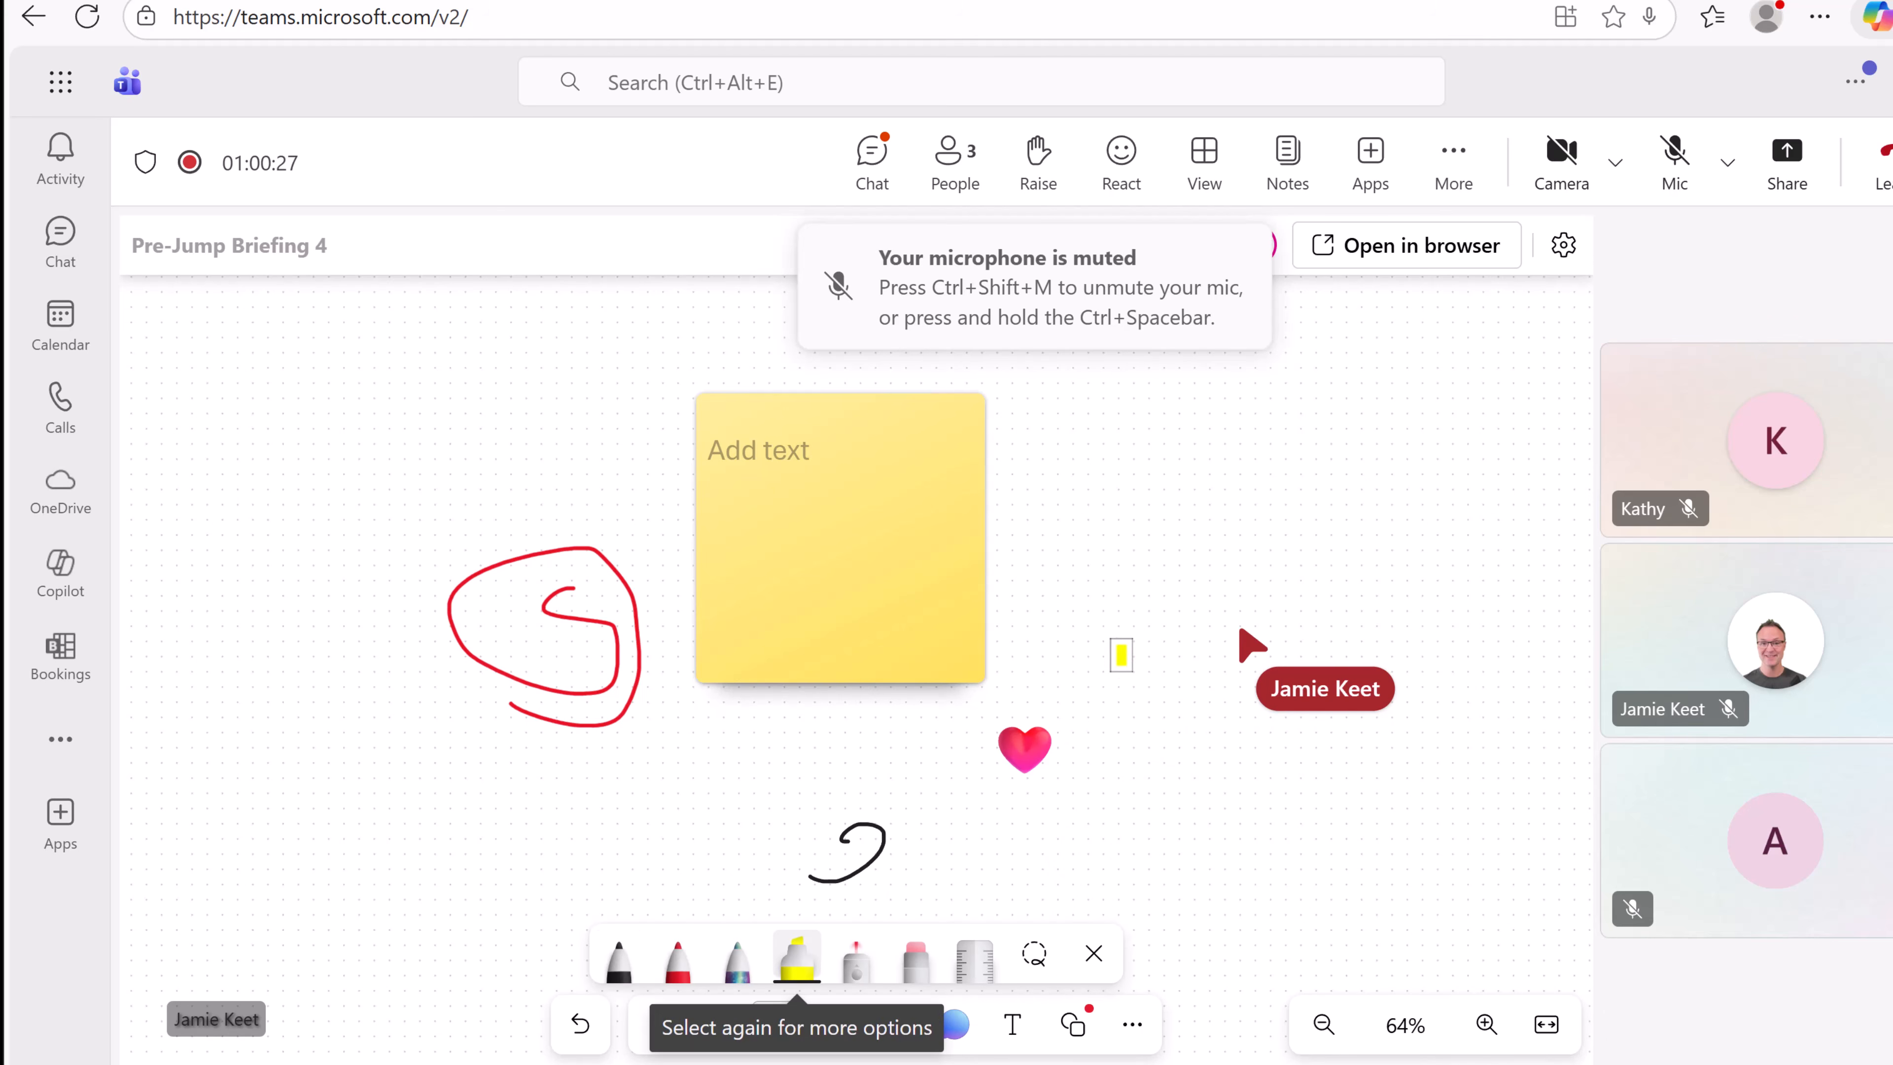
pyautogui.moveTo(1119, 656); pyautogui.dragTo(1142, 770)
pyautogui.click(894, 1026)
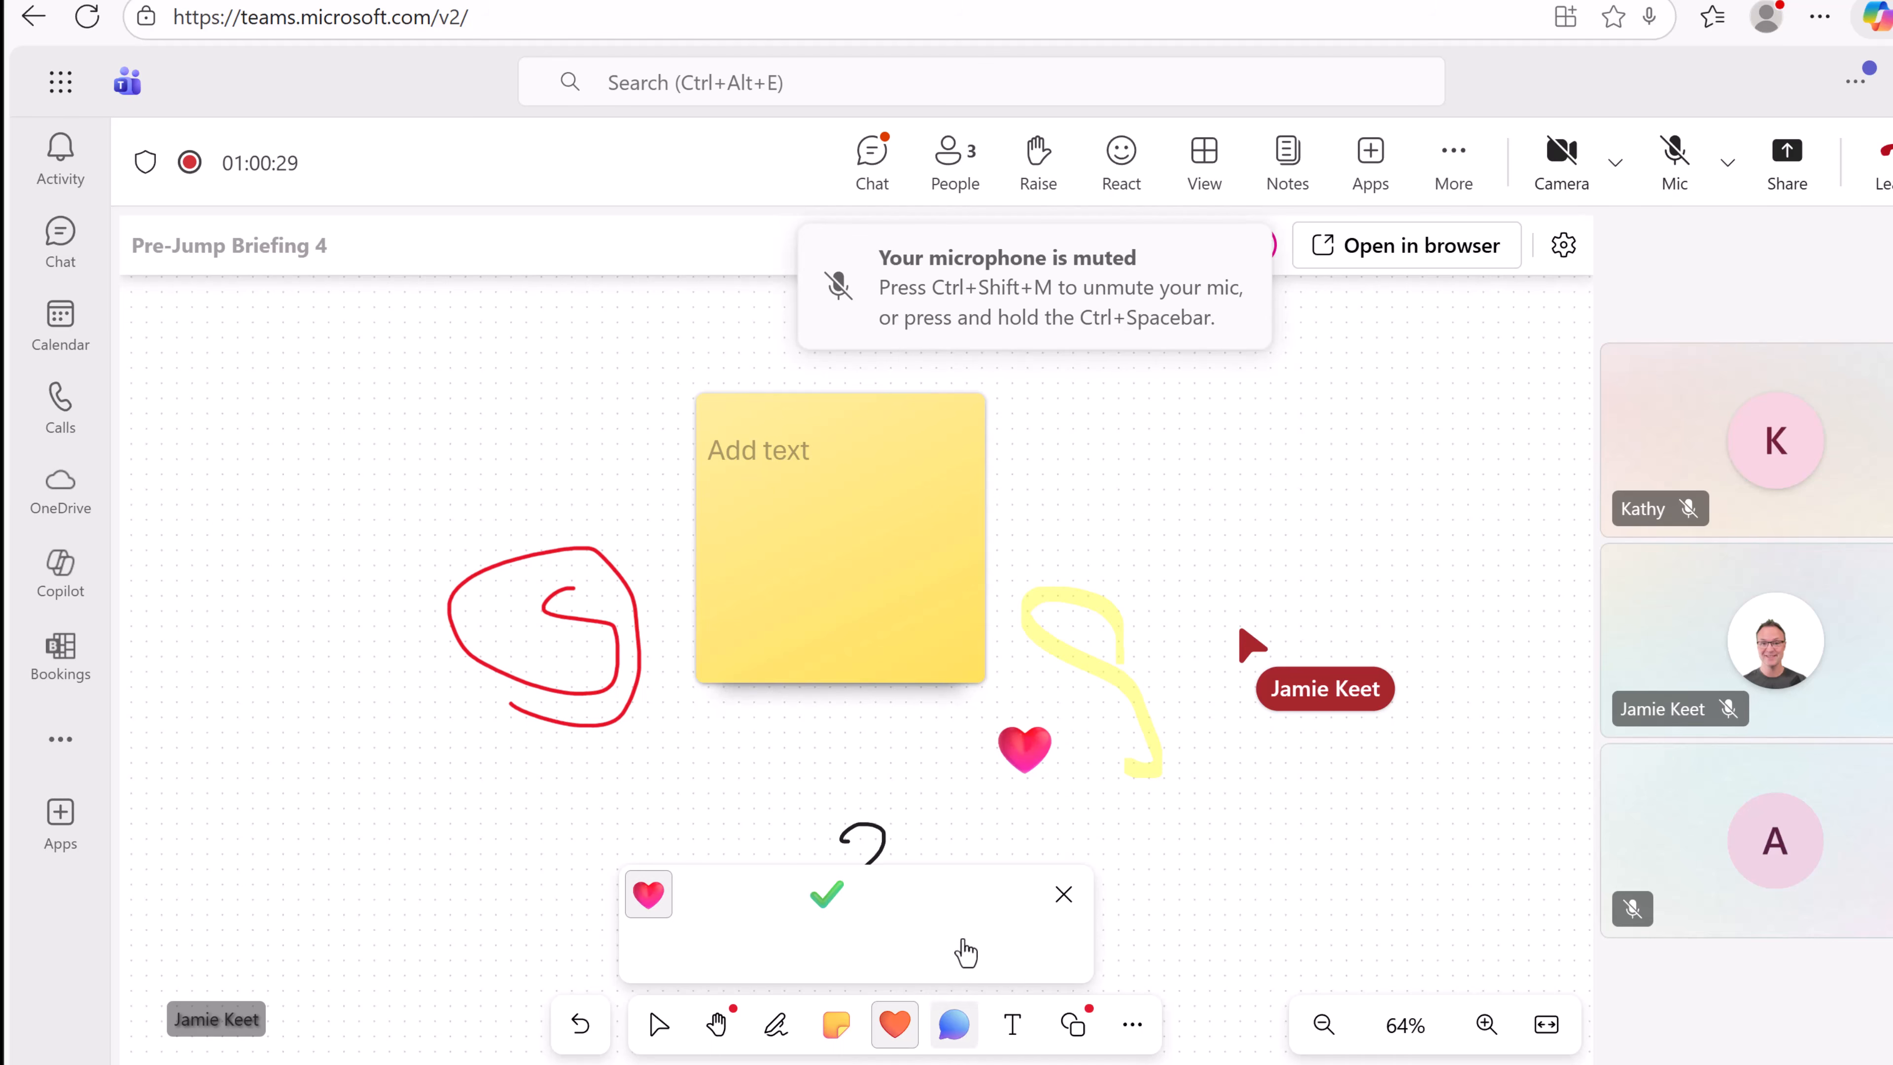
pyautogui.click(1238, 488)
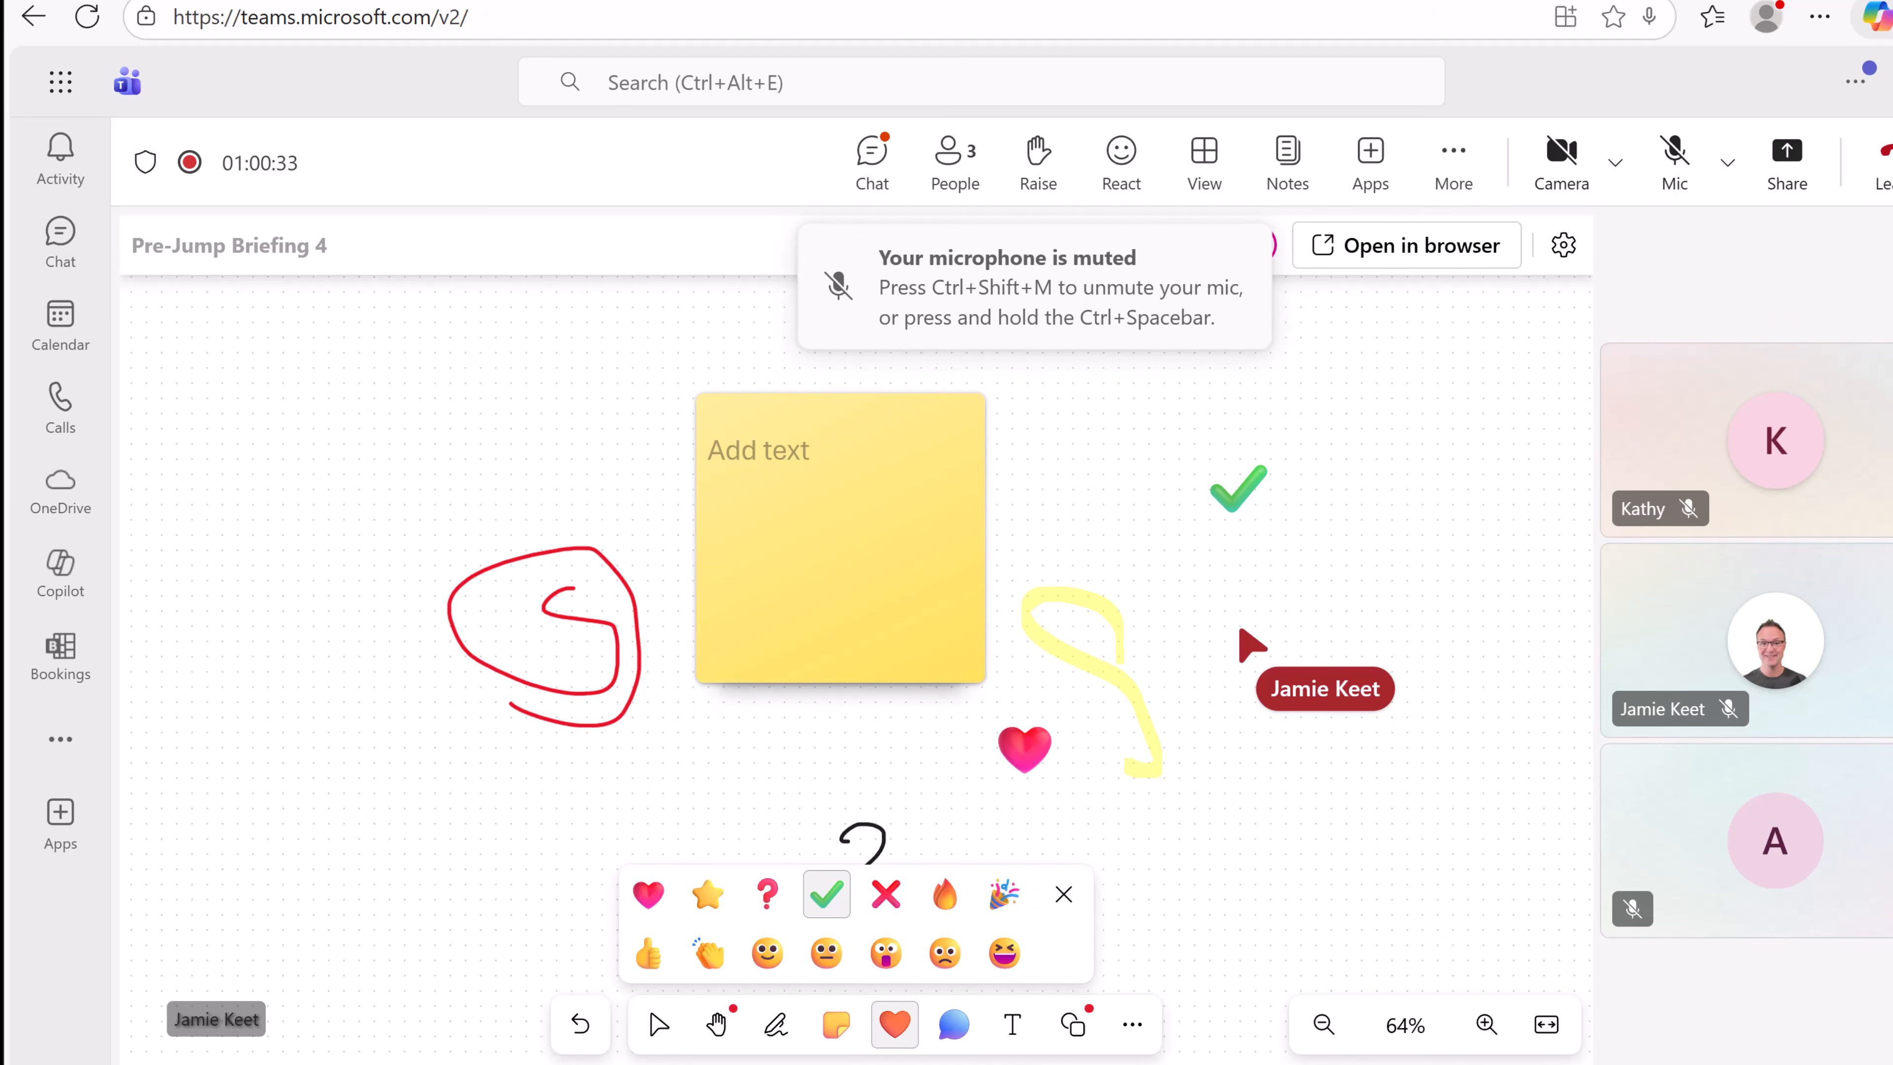
# - Switch back to the presenter's meeting window and create a new whiteboard from the whiteboard overview
pyautogui.moveTo(1476, 1064)
pyautogui.click(1566, 1036)
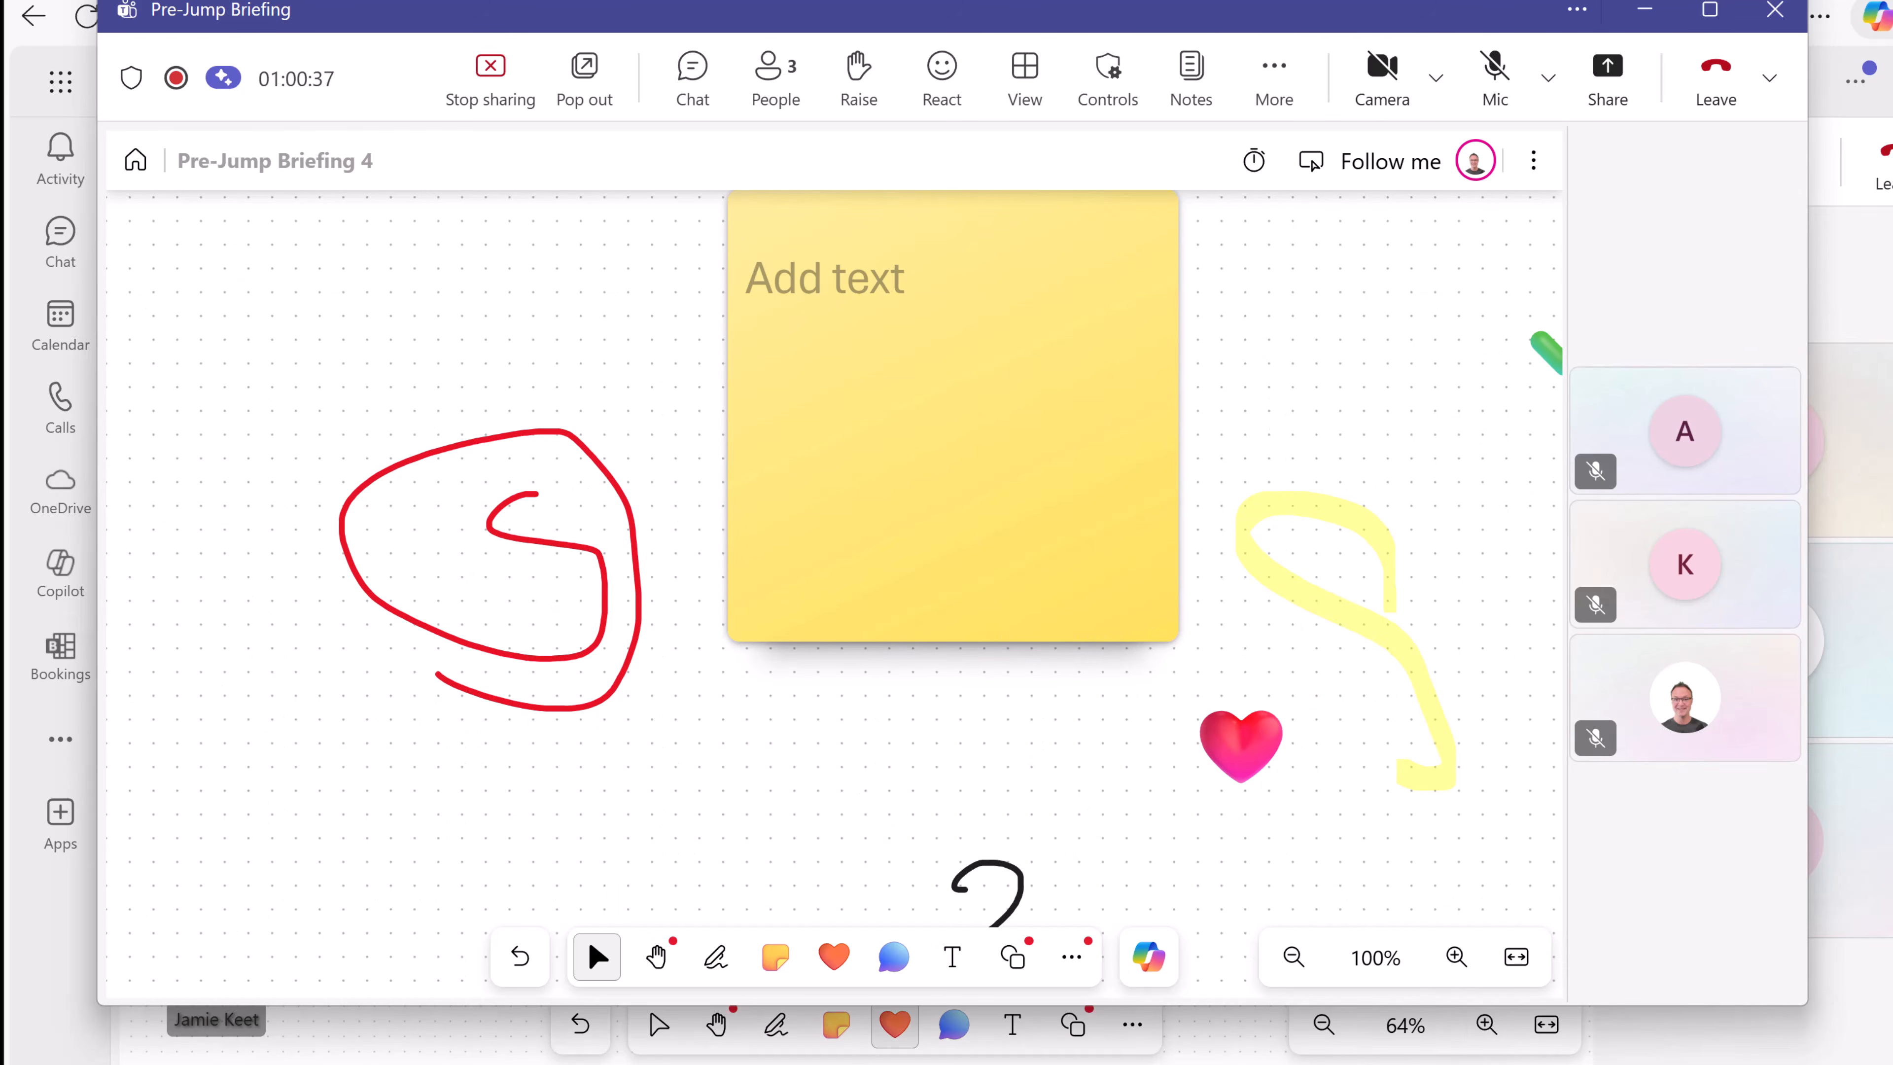
pyautogui.scroll(-5, 1300, 768)
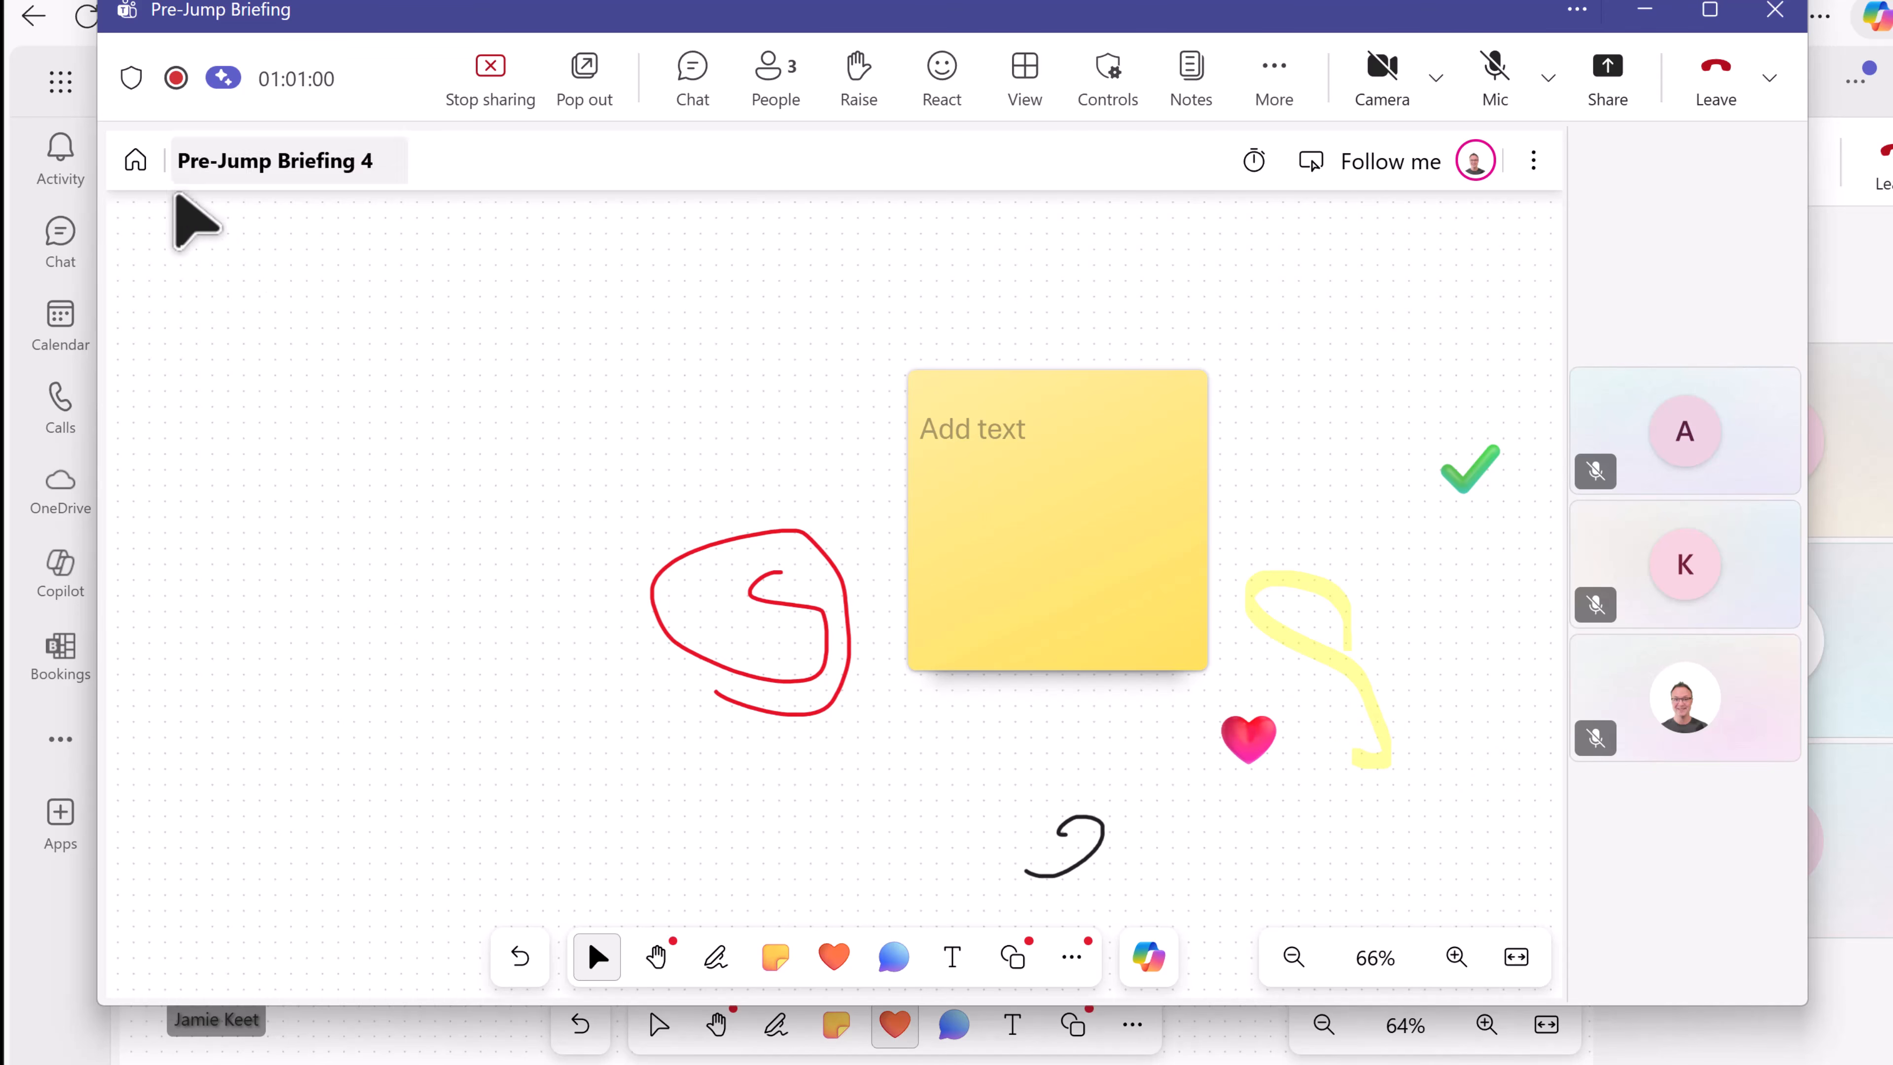
pyautogui.click(136, 161)
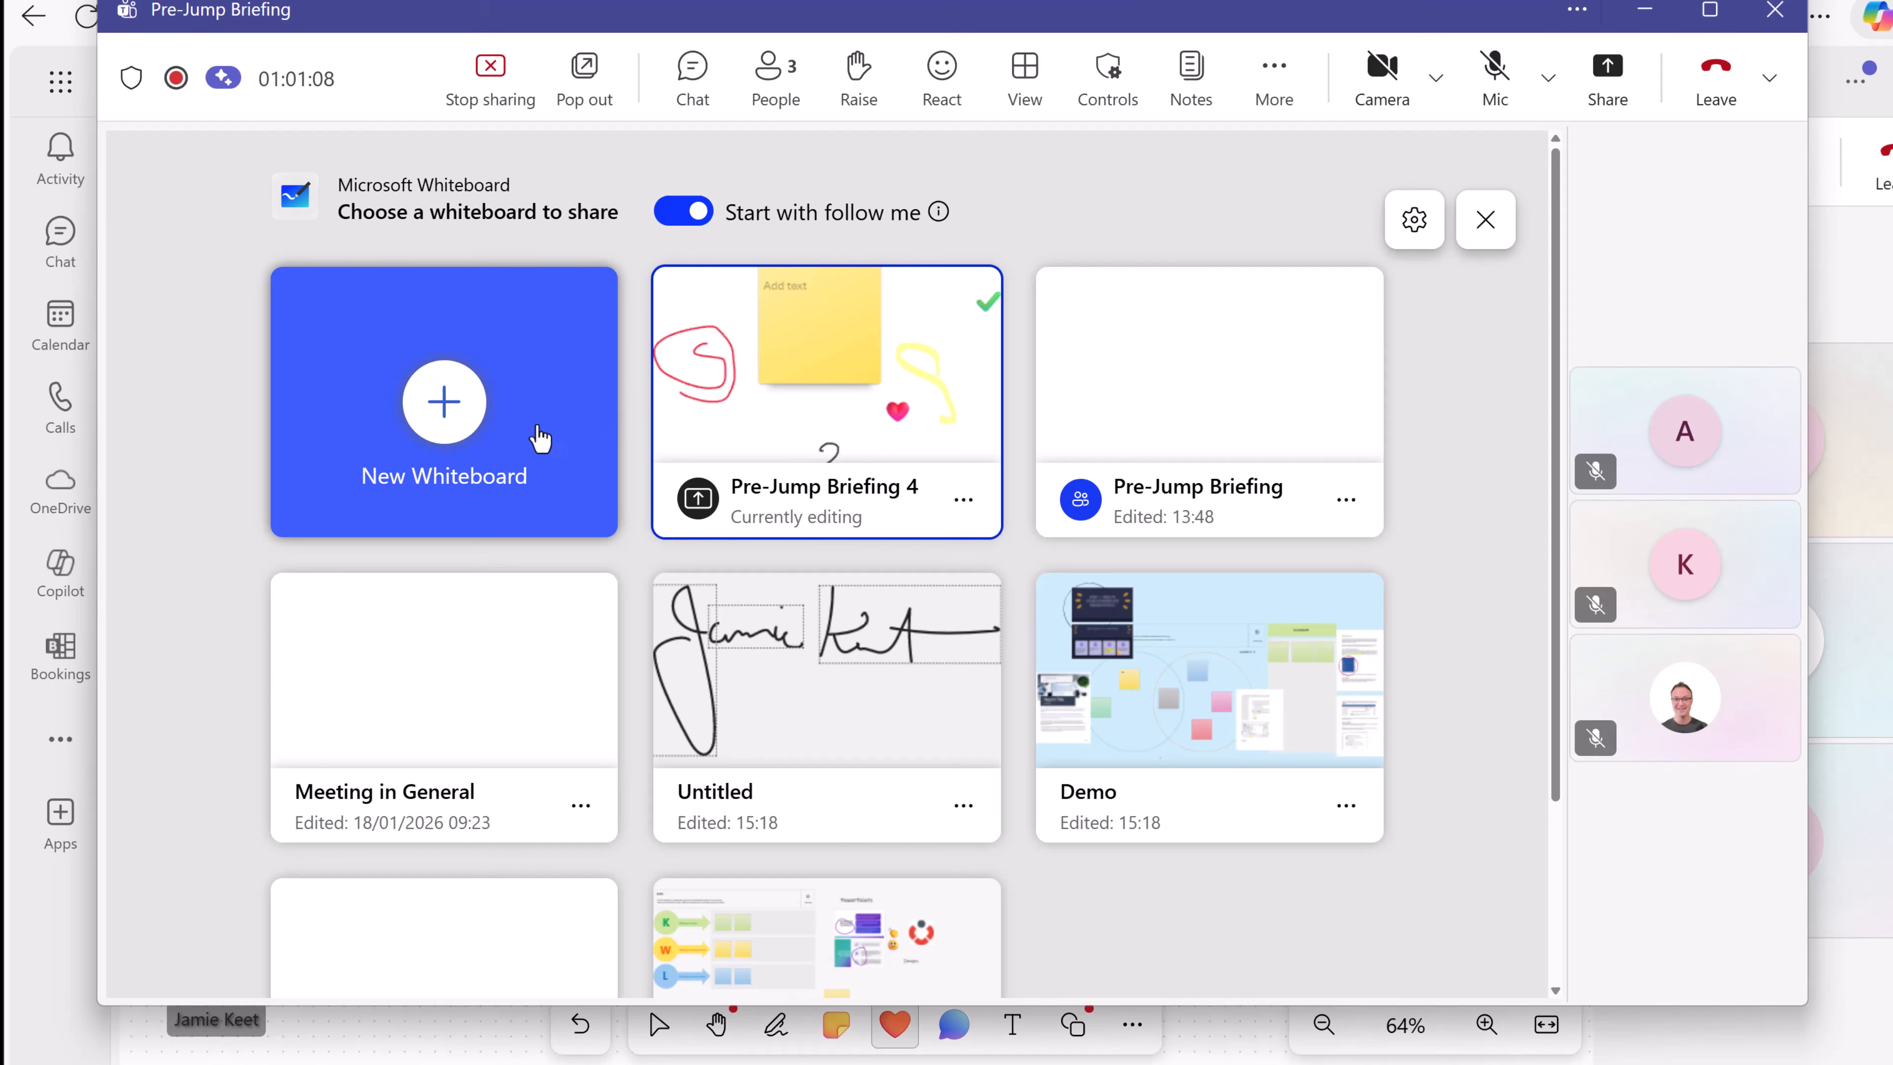
pyautogui.click(431, 414)
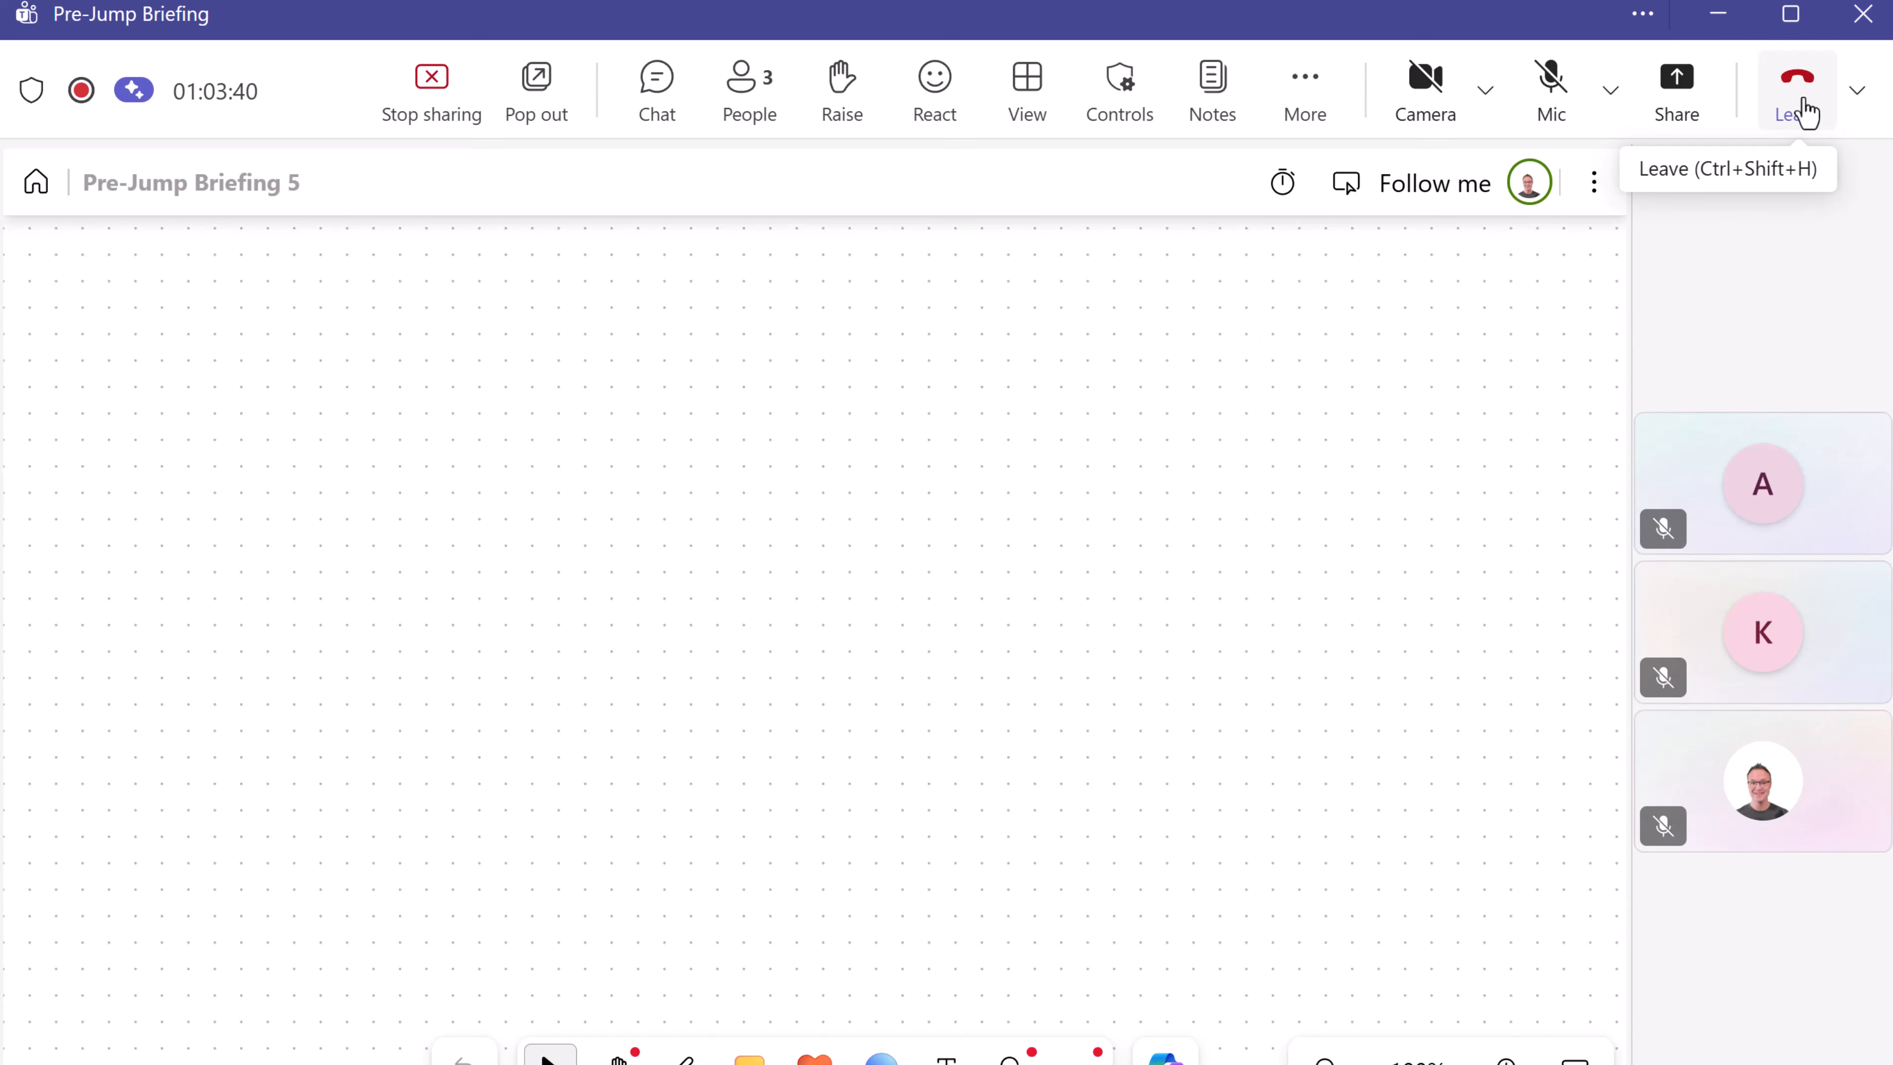
# - End the Pre-Jump Briefing meeting for everyone
pyautogui.click(1856, 93)
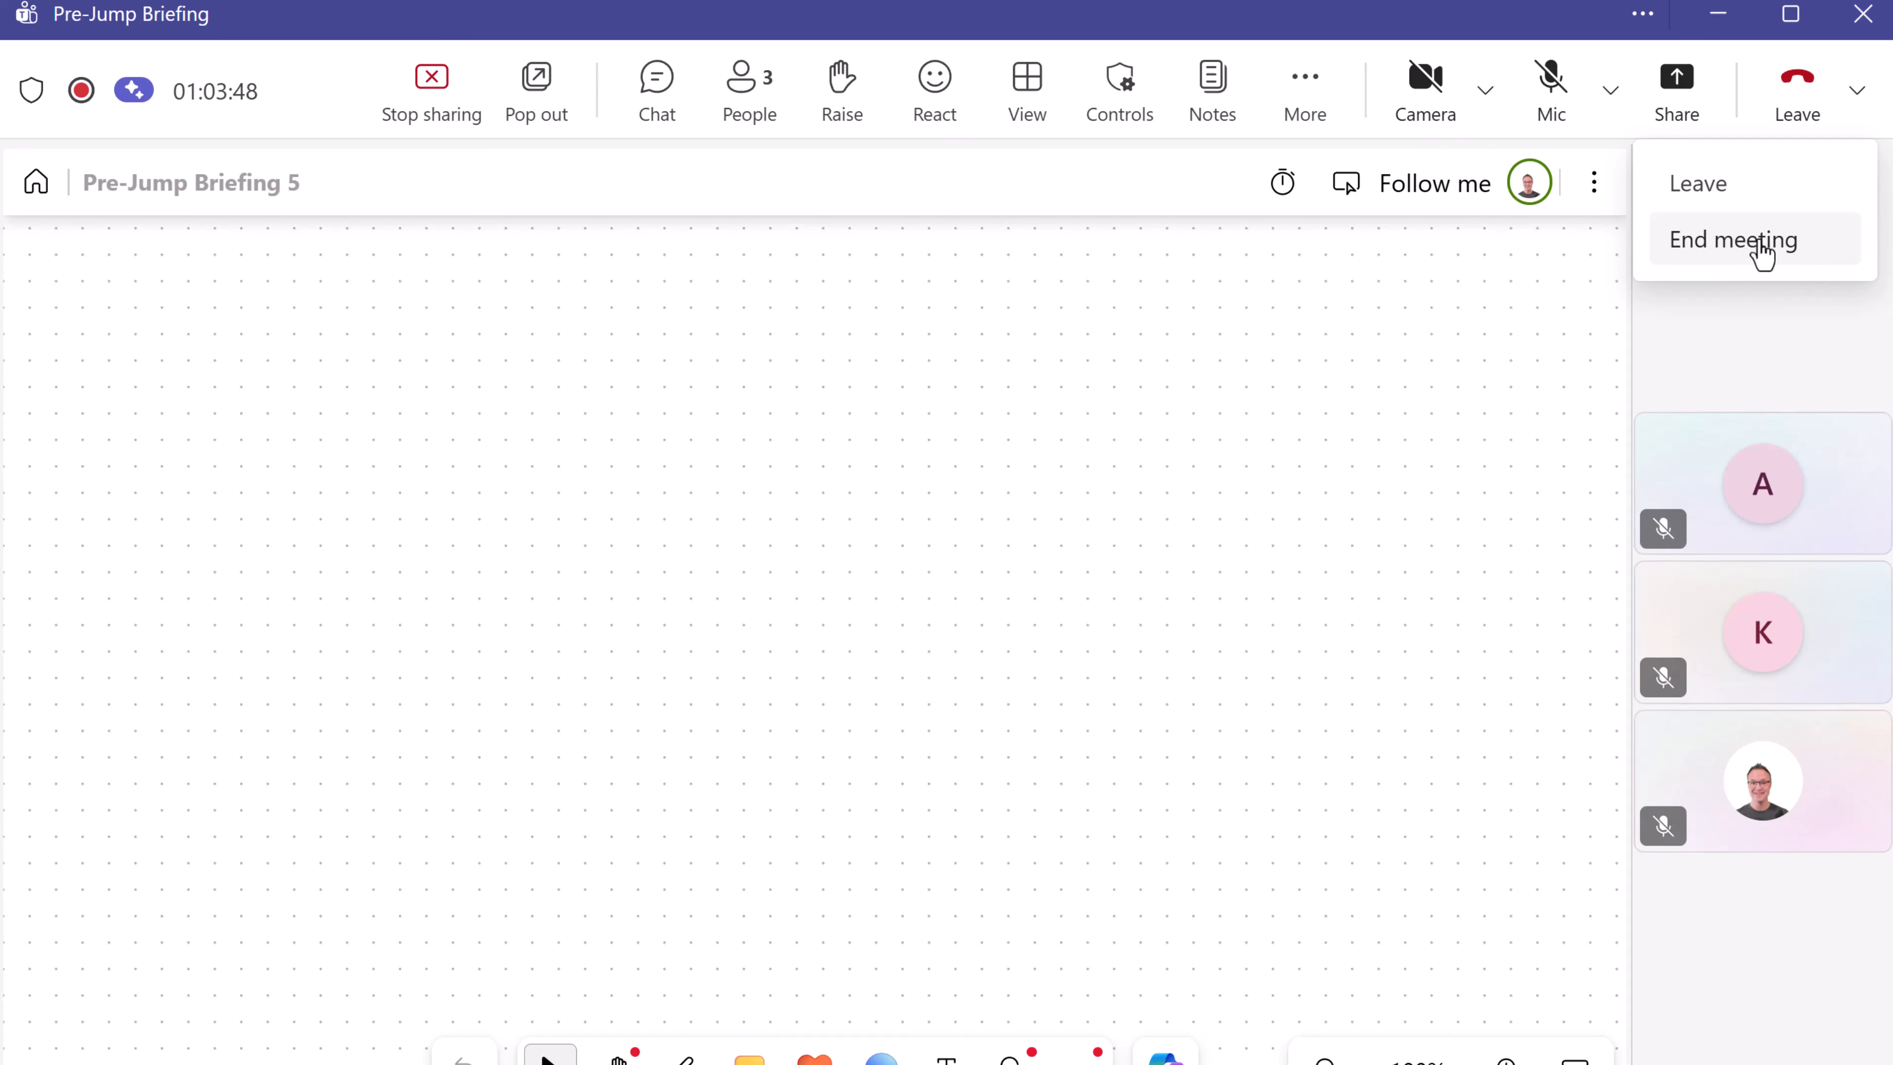
pyautogui.click(1772, 260)
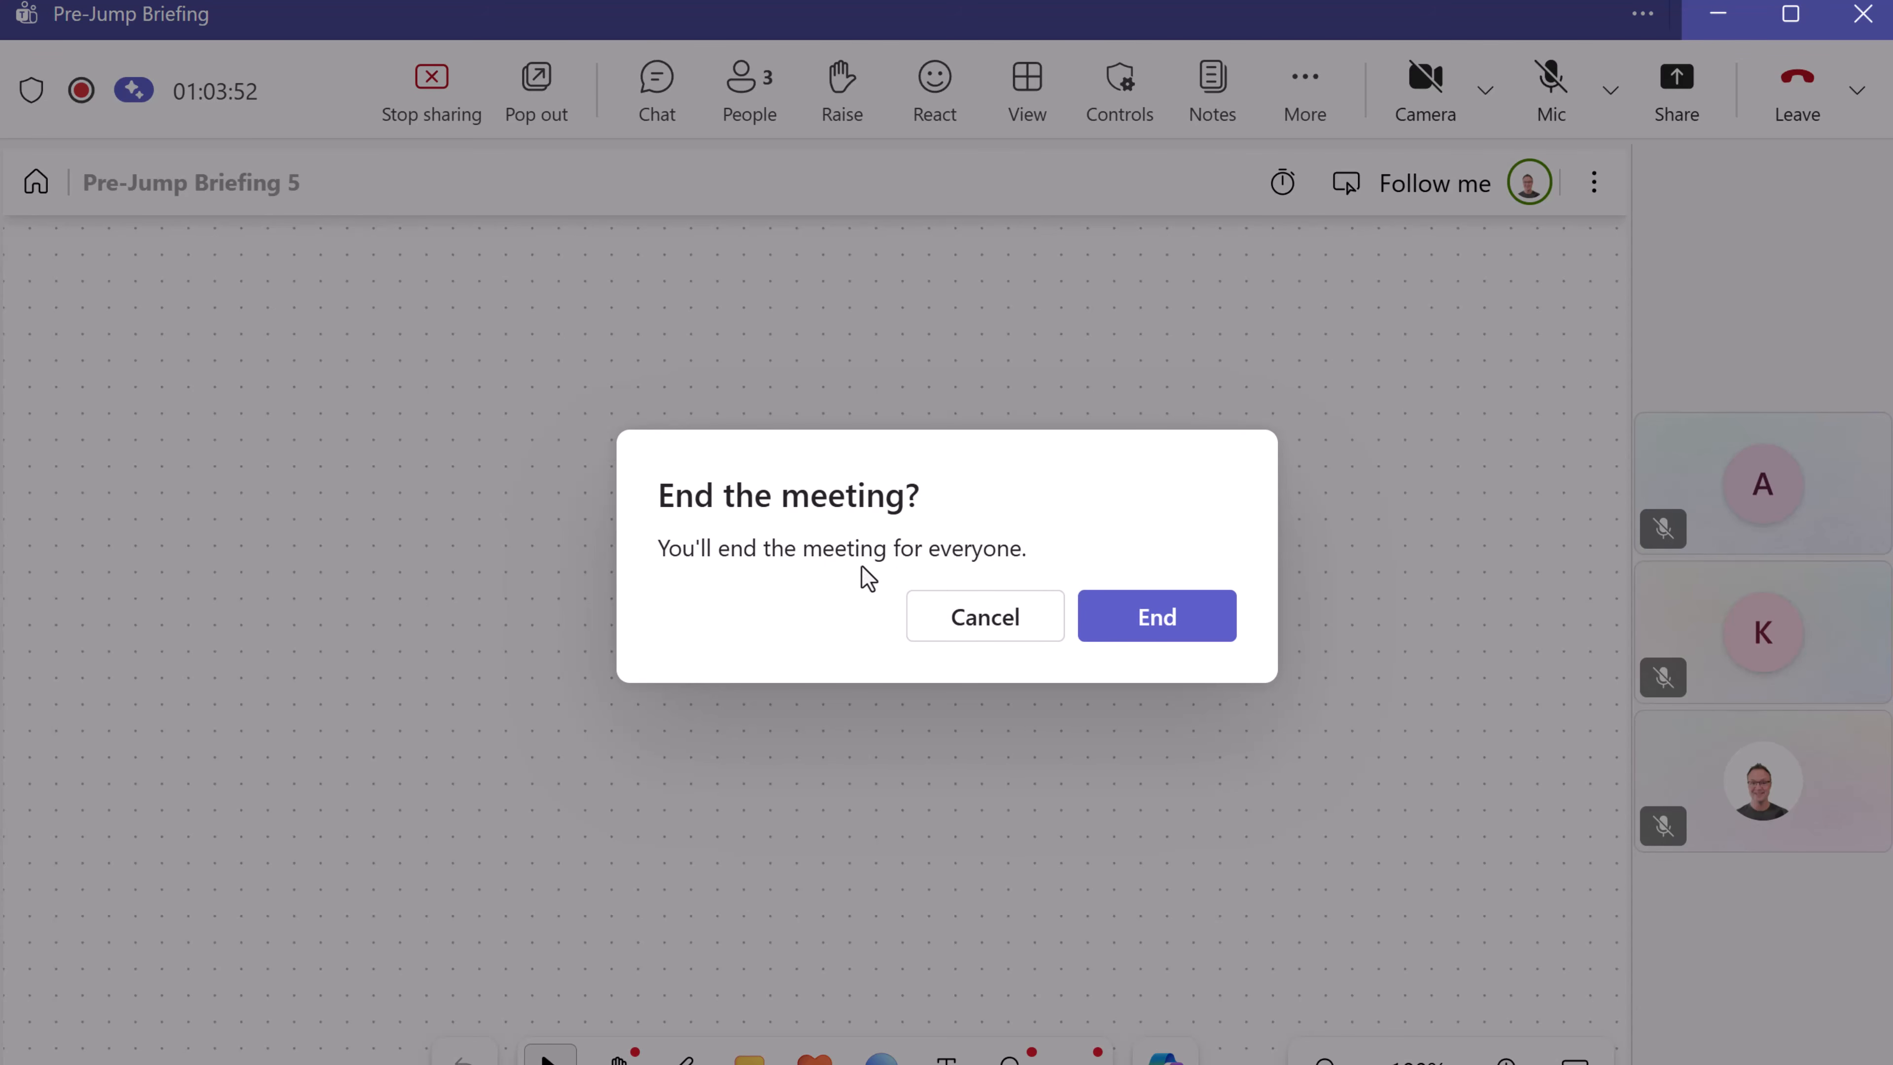
pyautogui.click(1172, 630)
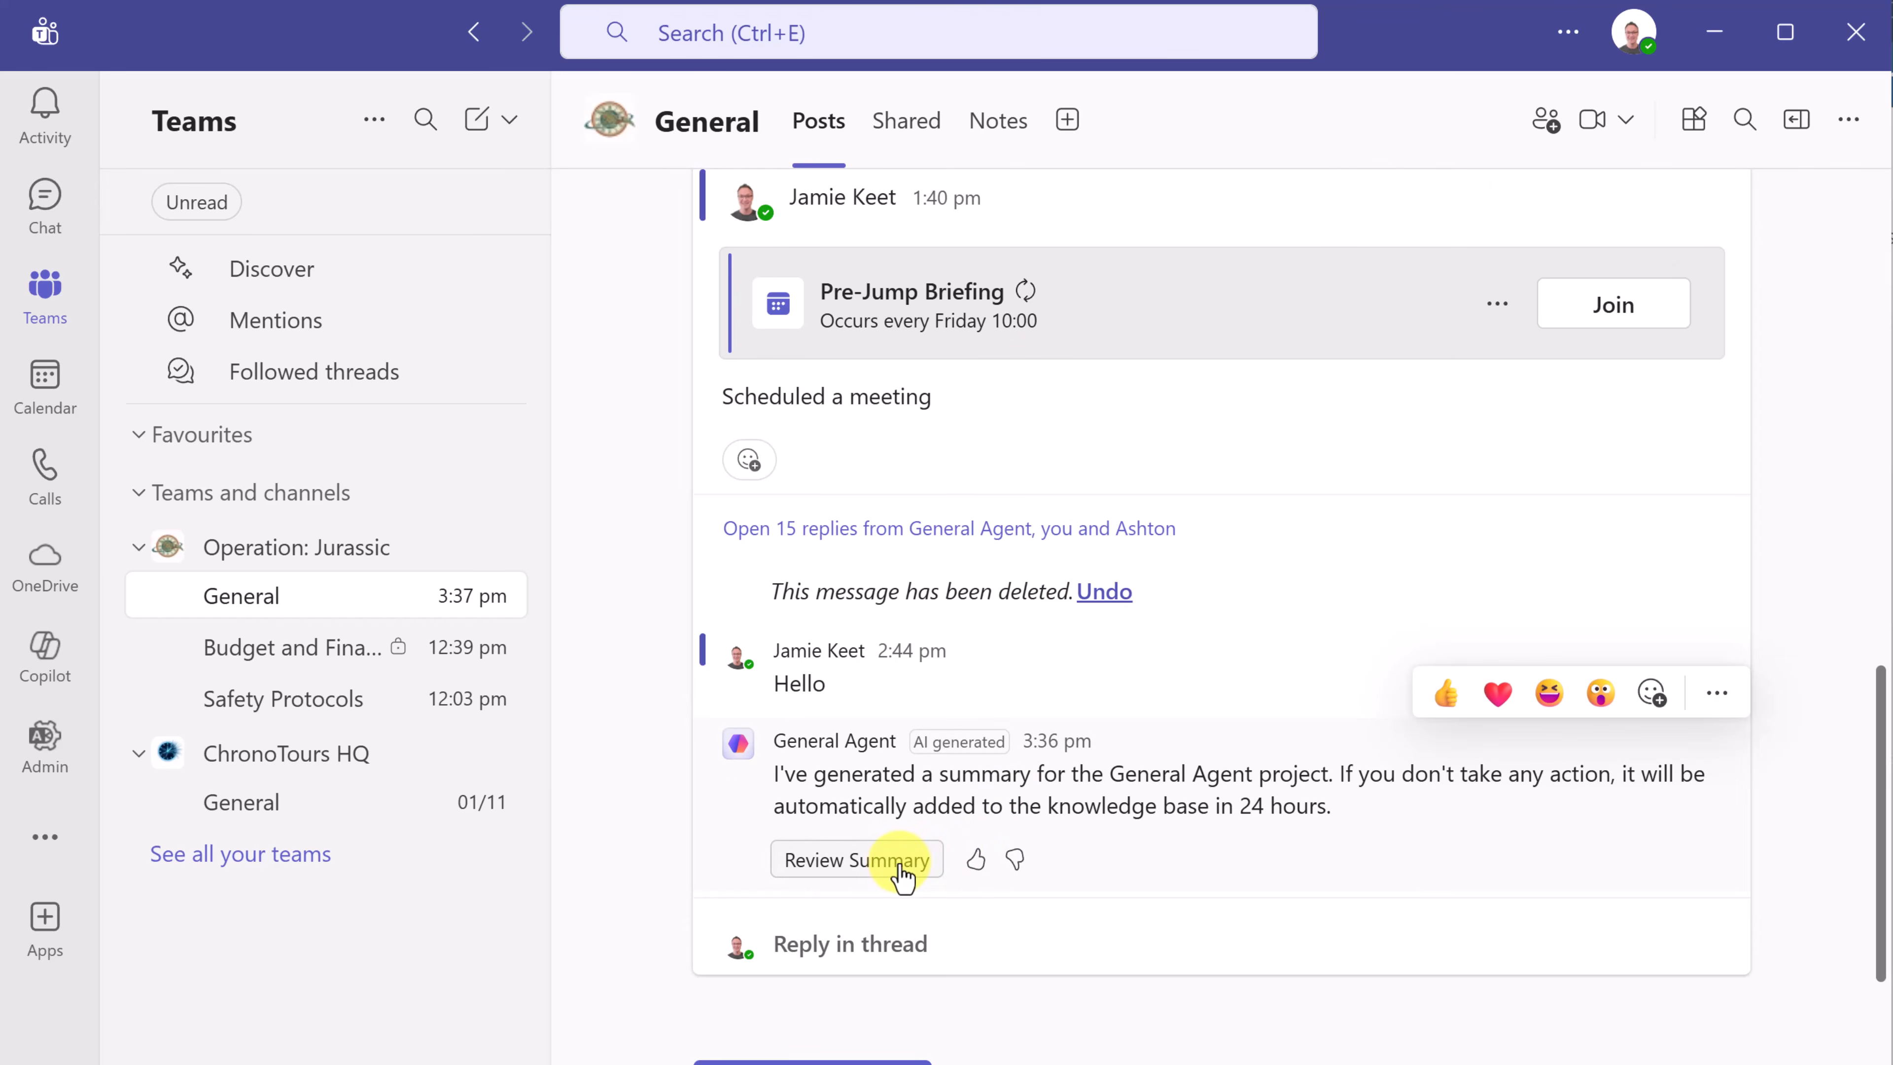
# - Review the General Agent's meeting summary in the General channel and close it
pyautogui.click(903, 865)
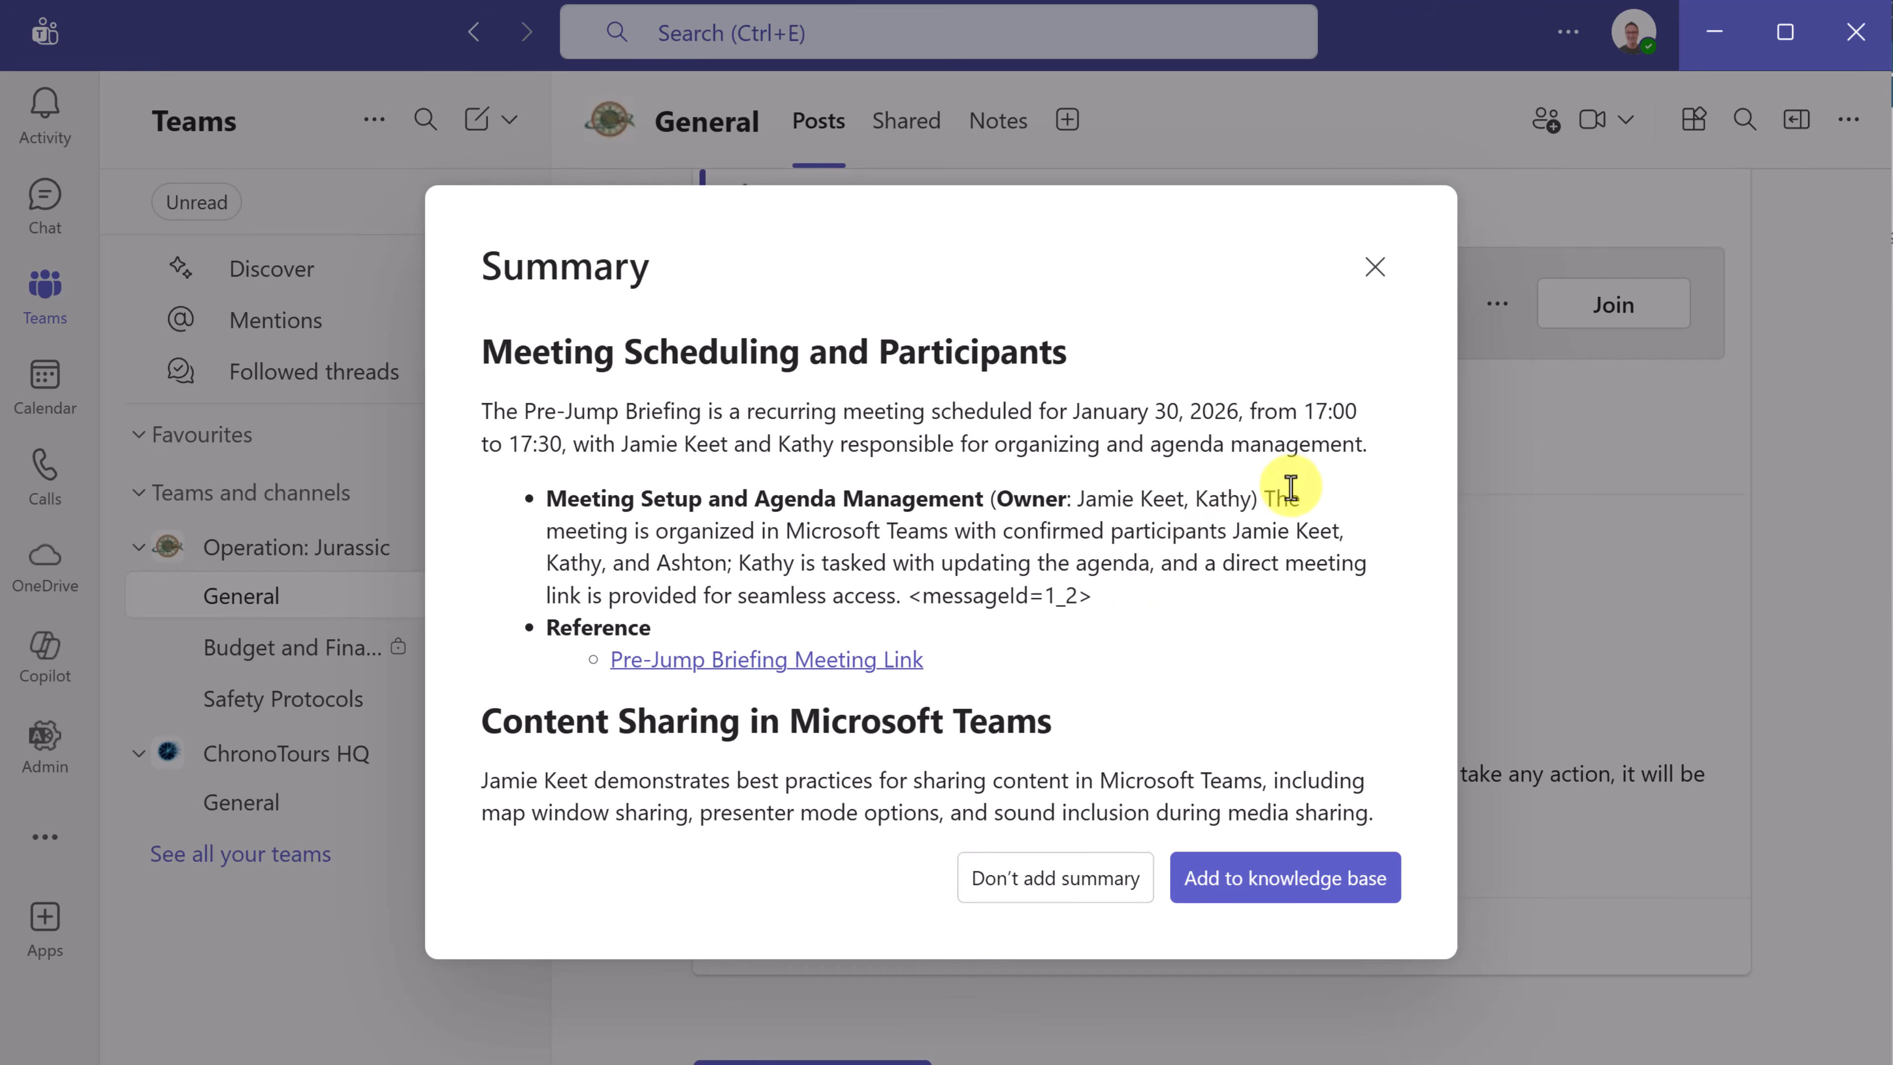
pyautogui.click(1379, 277)
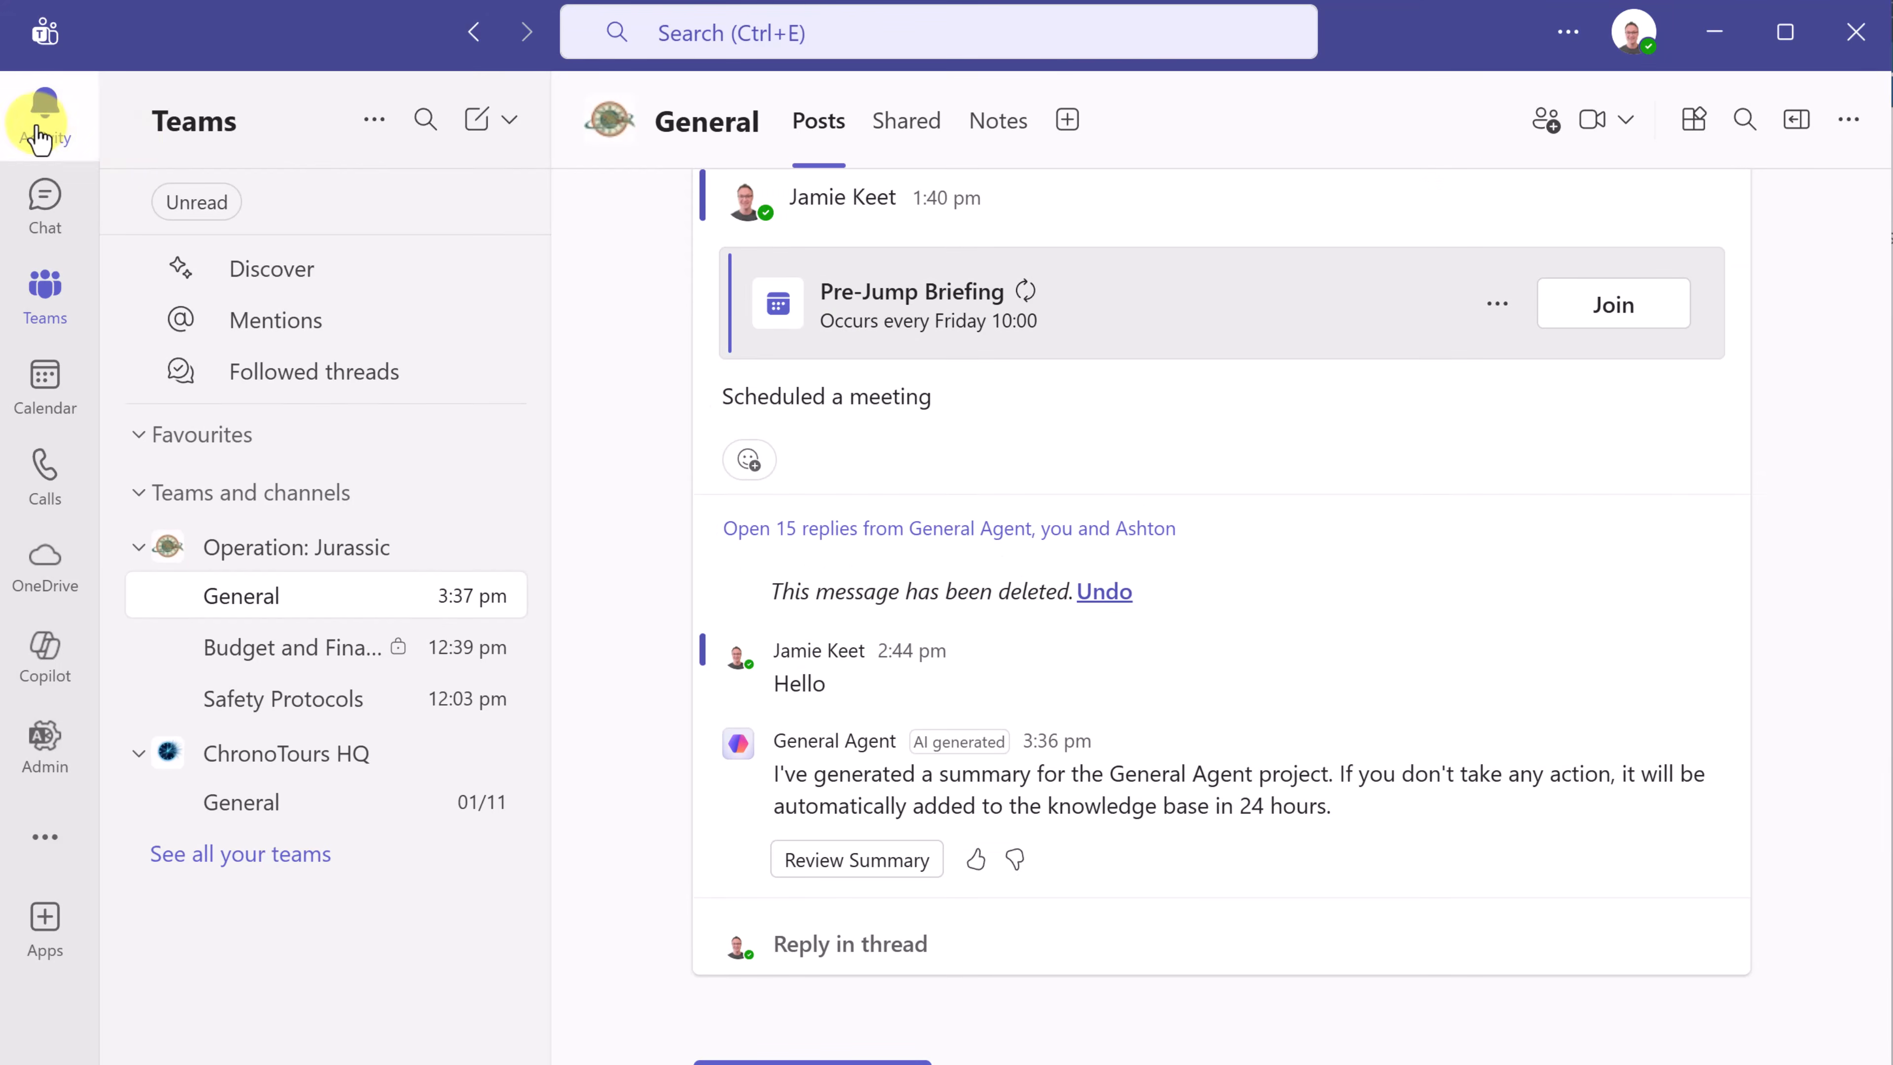
# - Open the Pre-Jump Briefing transcript from the ended meeting's recap card in the activity feed
pyautogui.click(45, 108)
pyautogui.scroll(1, 955, 608)
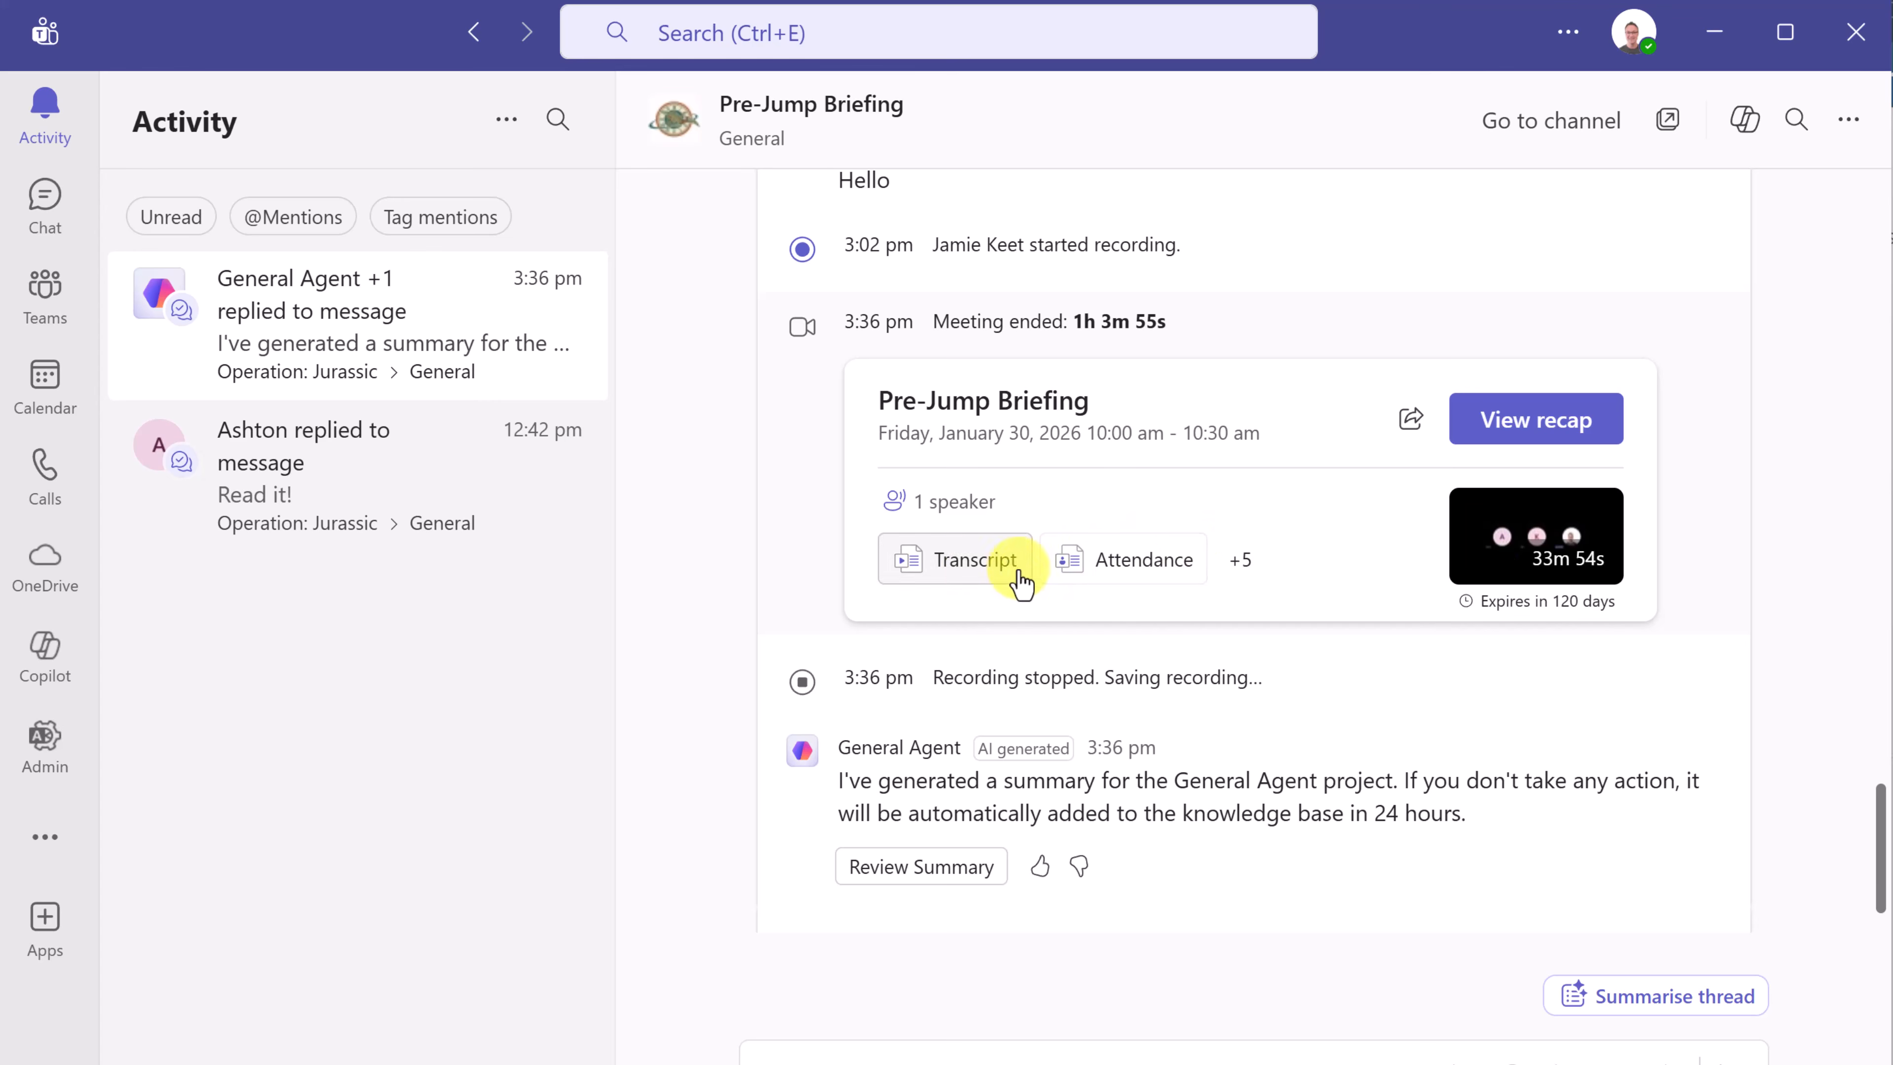
pyautogui.click(985, 573)
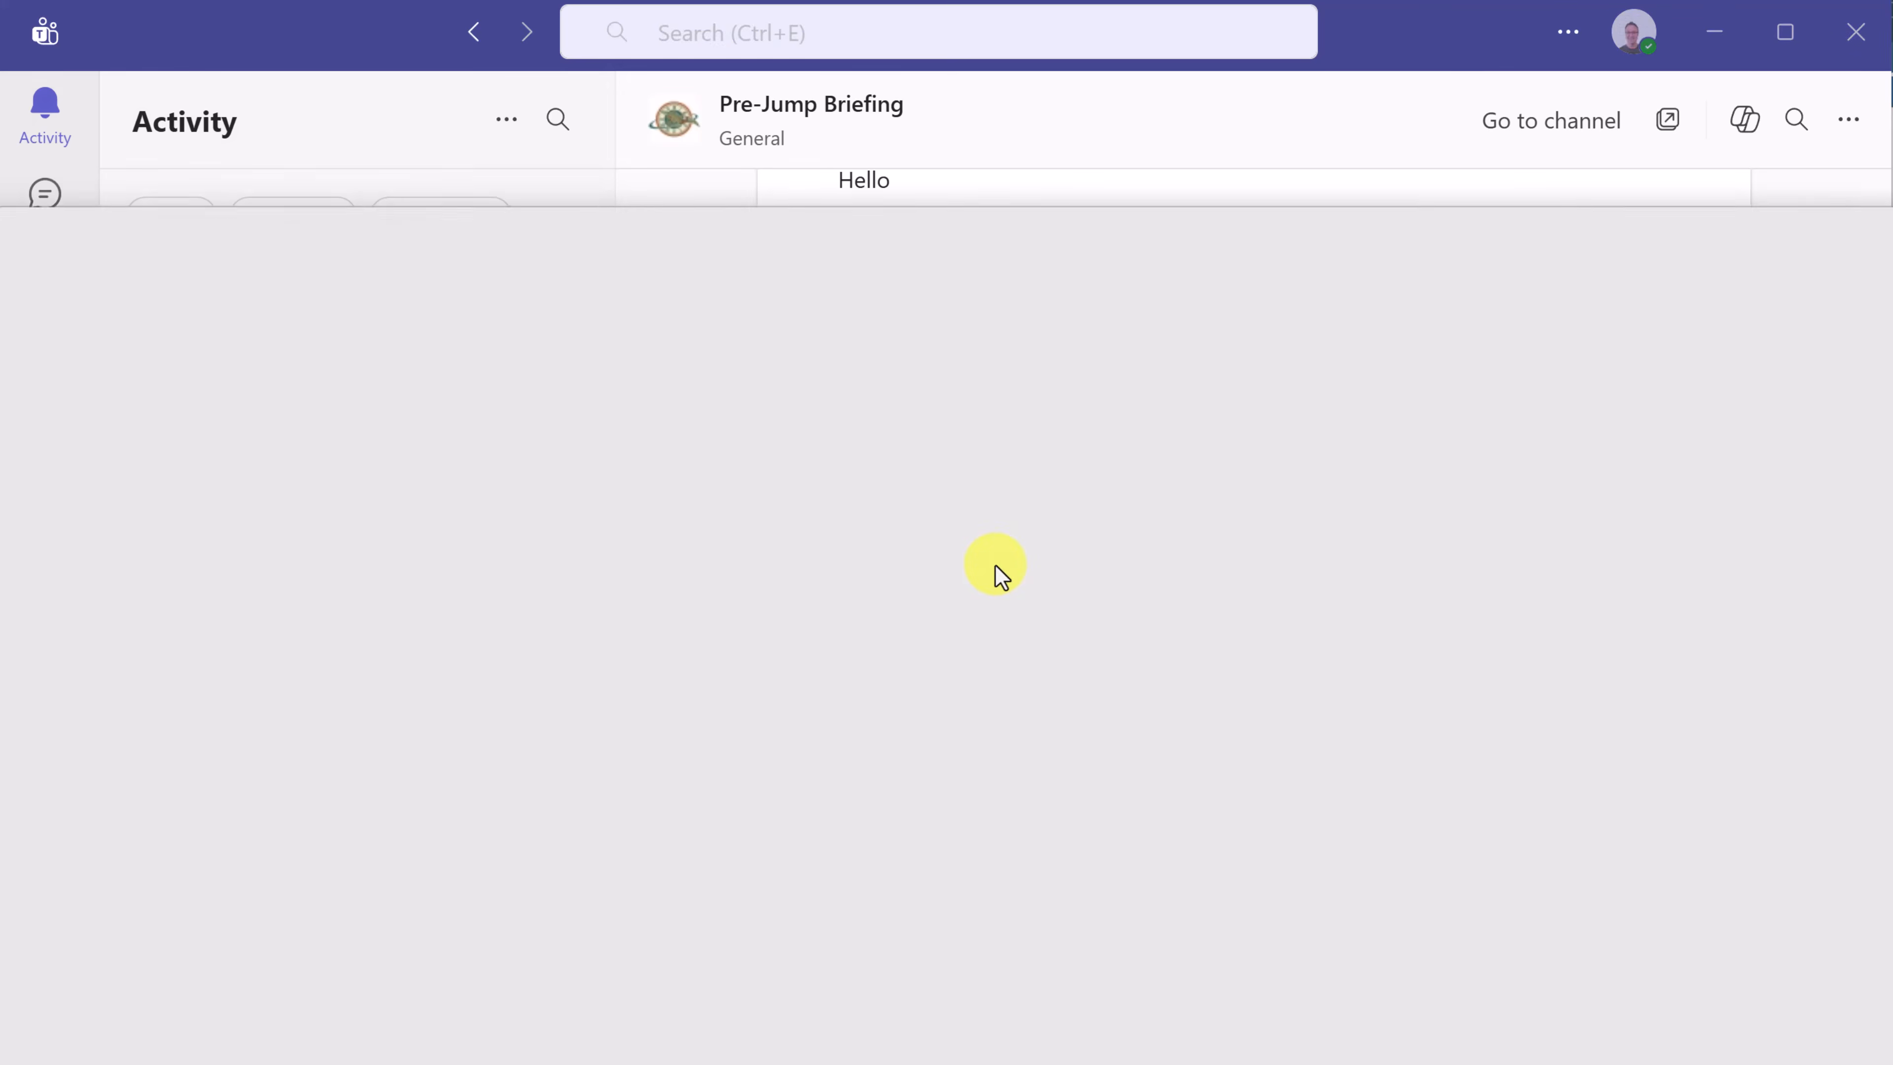
pyautogui.moveTo(1249, 238); pyautogui.dragTo(1215, 60)
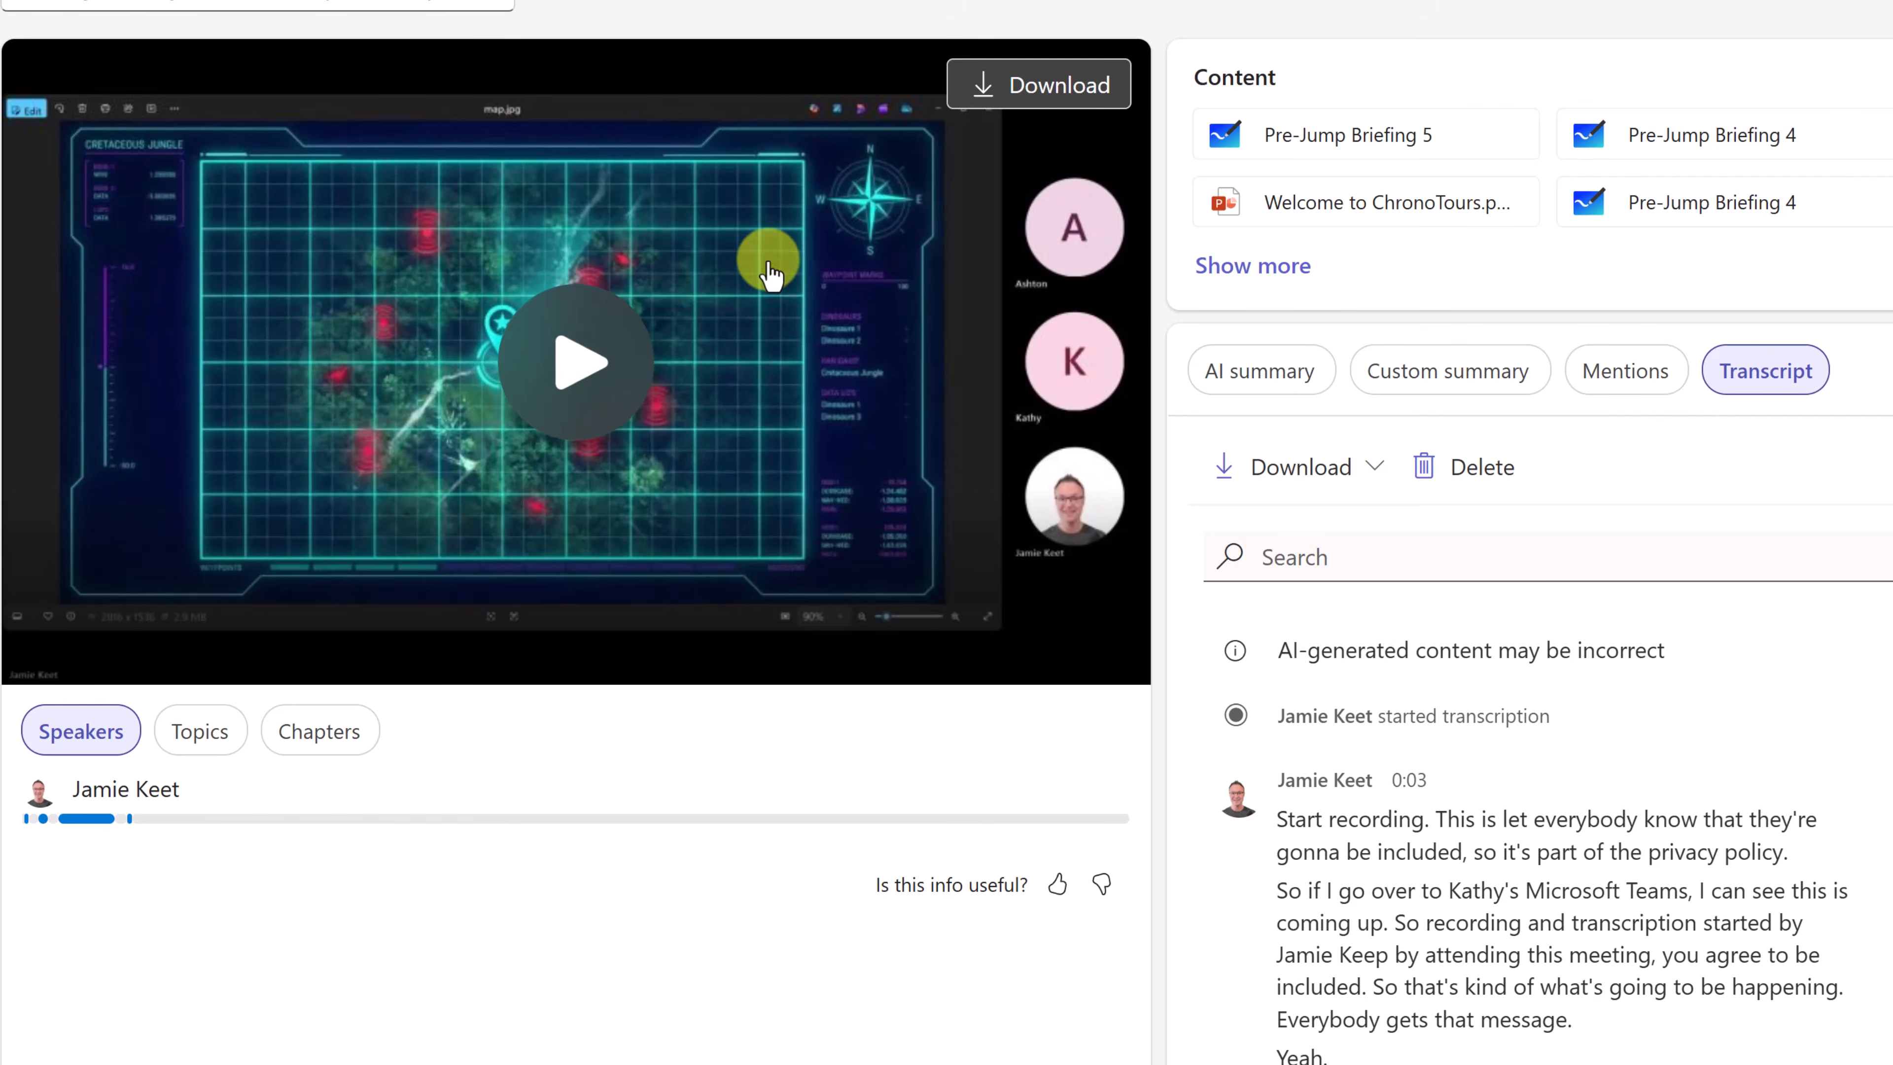
# - Play the first few seconds of the meeting recording, pause it, and read through the transcript
pyautogui.click(592, 366)
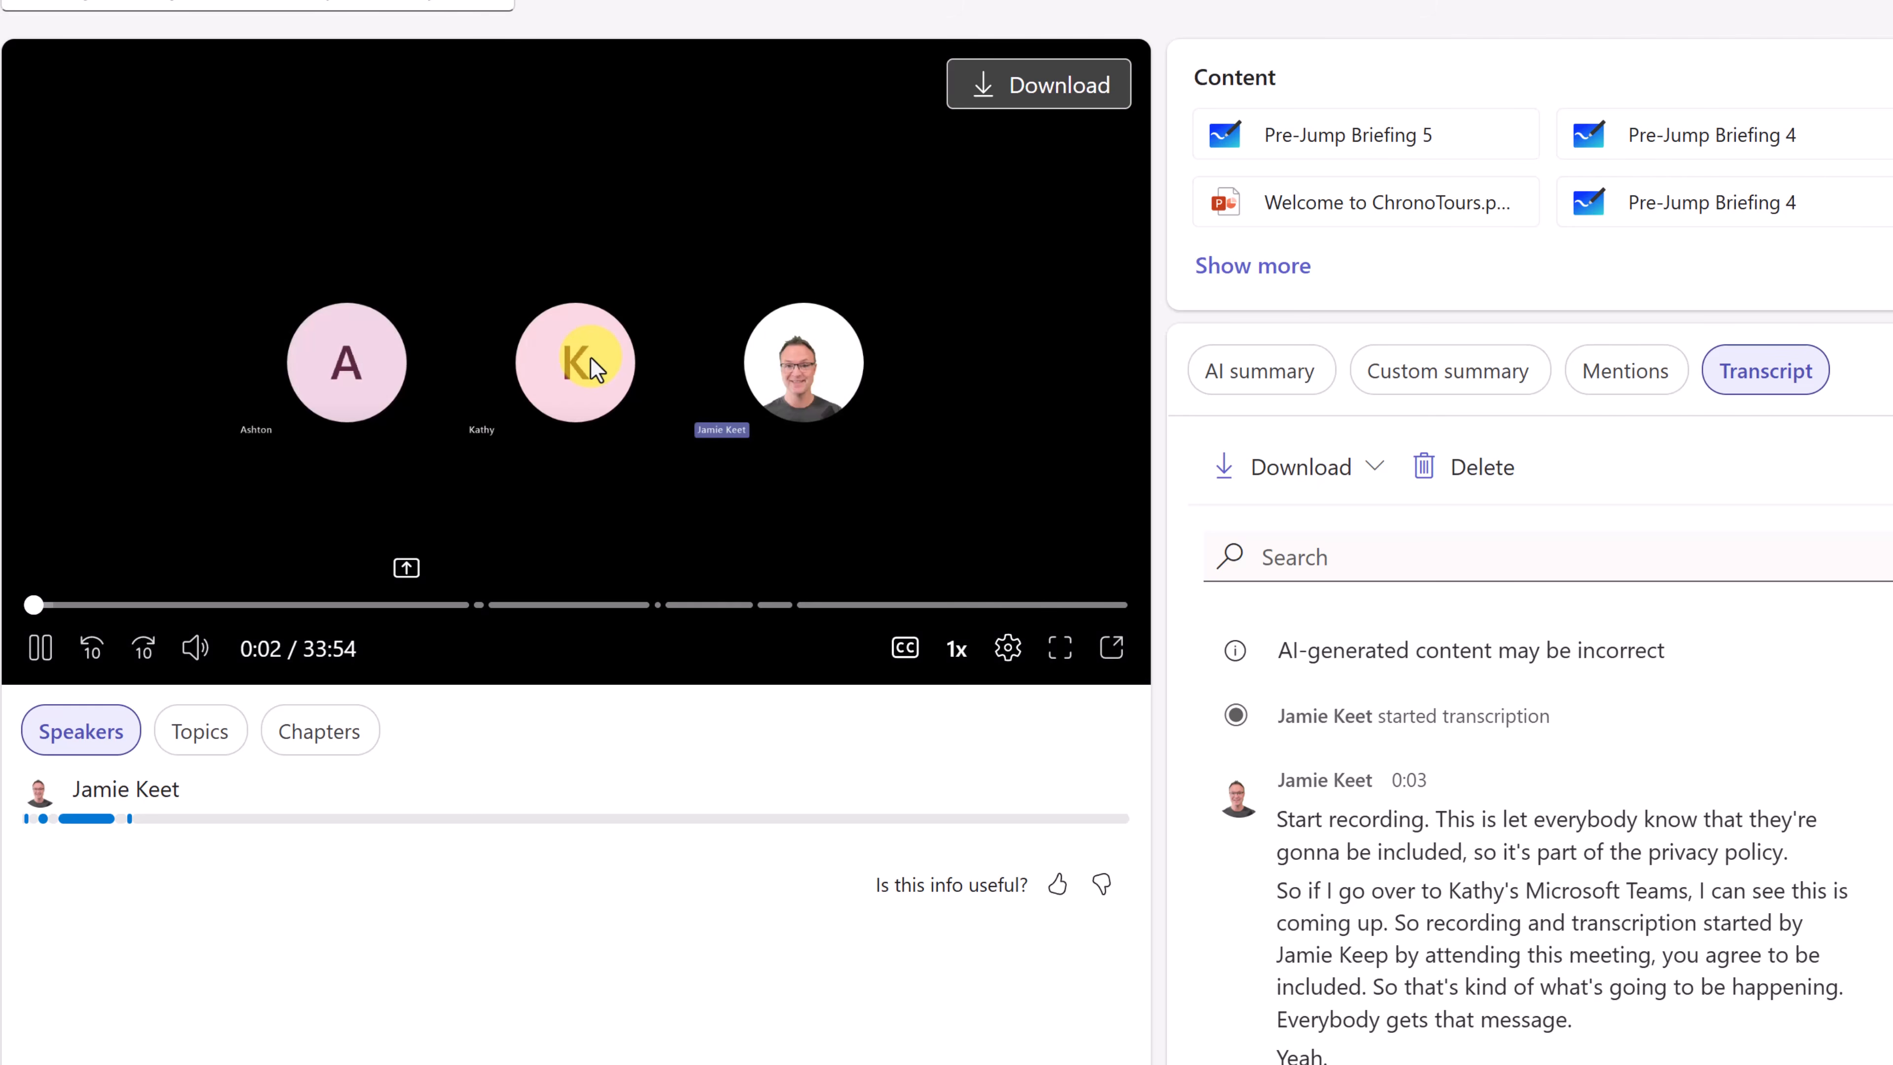
pyautogui.click(35, 662)
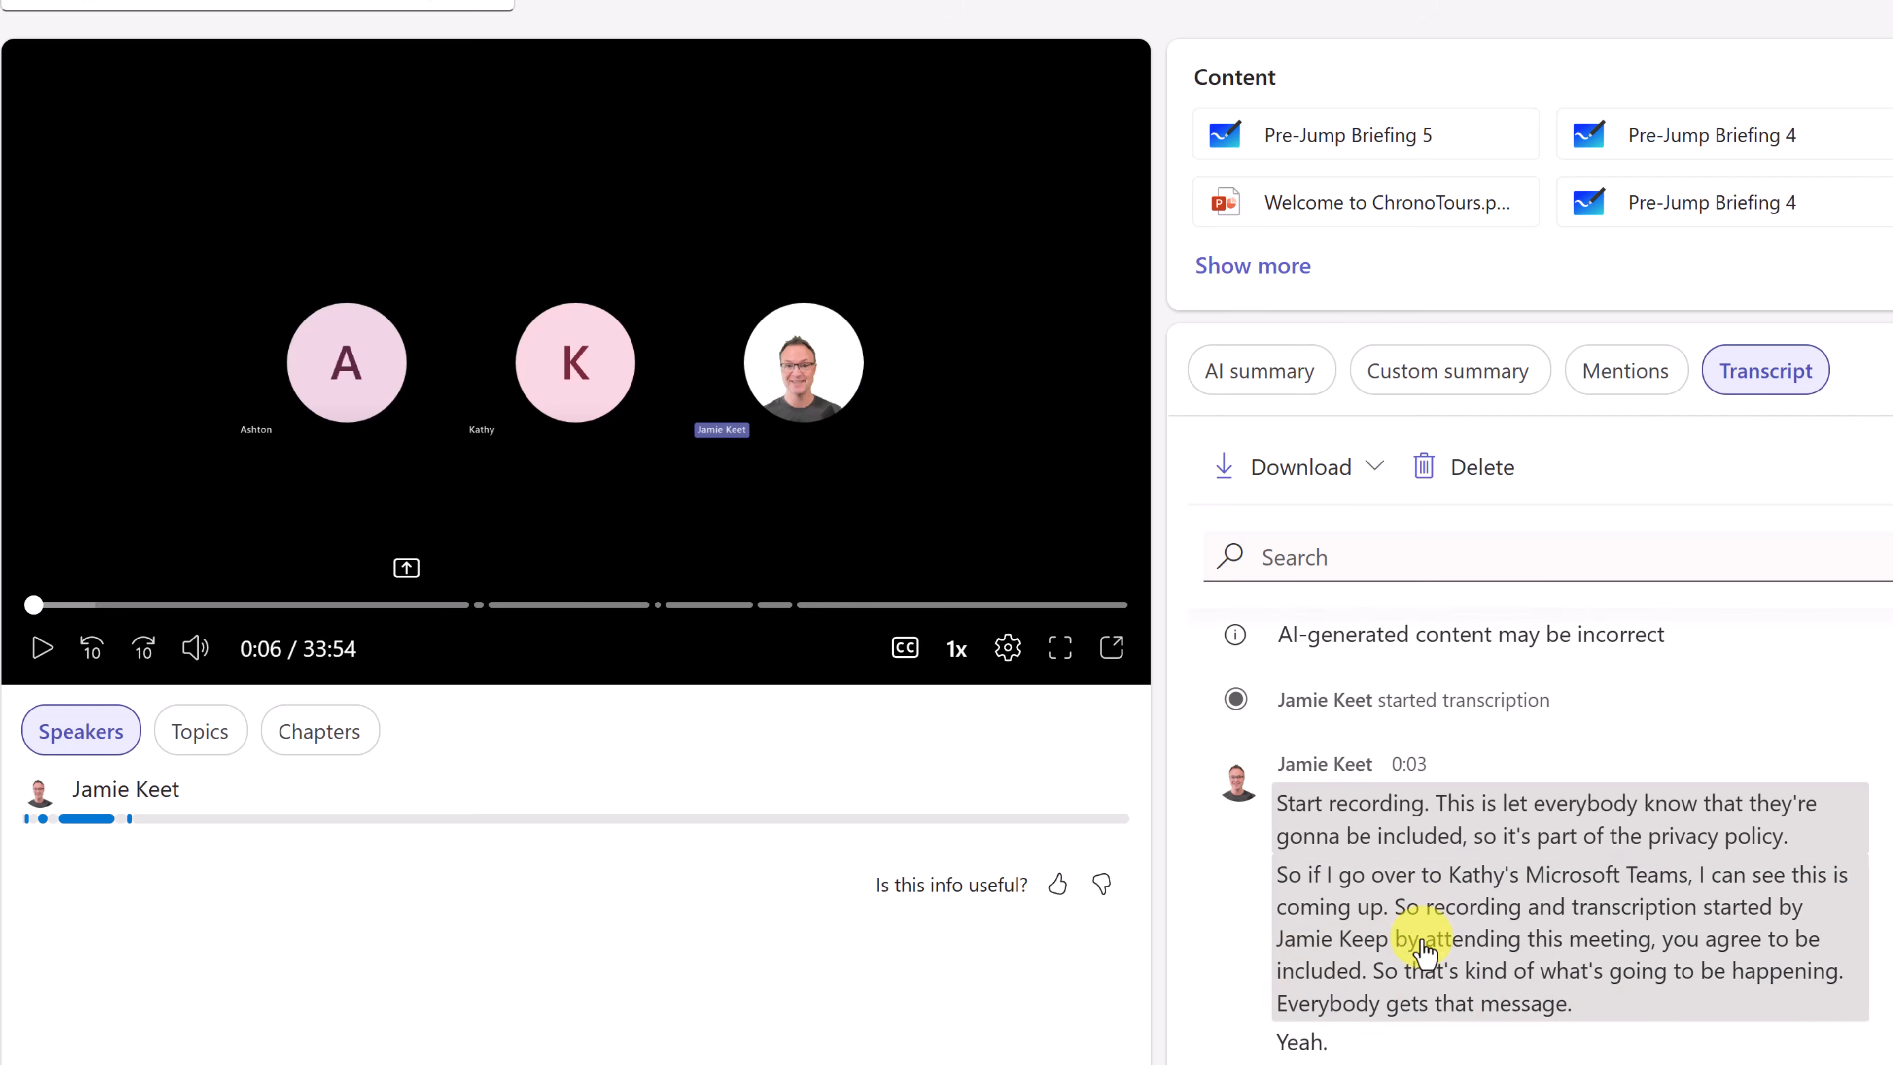
pyautogui.scroll(-5, 1401, 955)
pyautogui.scroll(-8, 1431, 959)
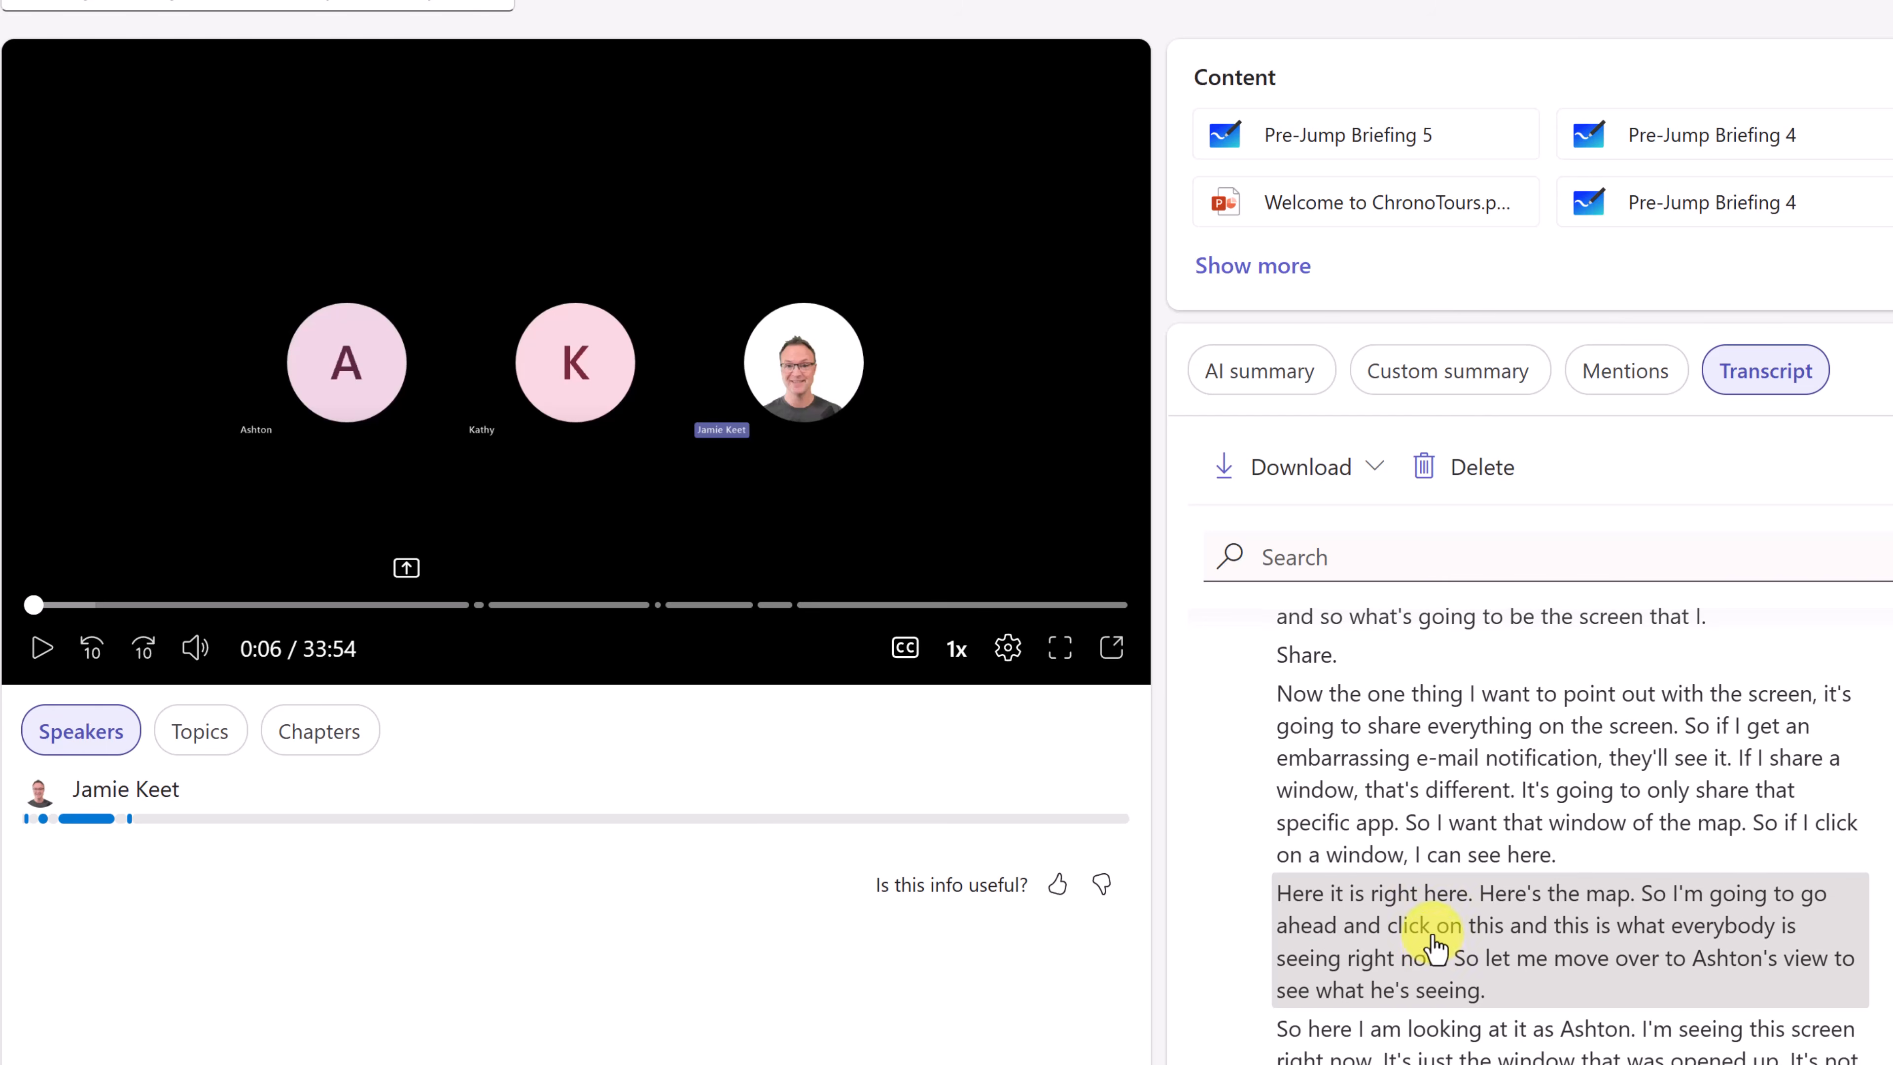
pyautogui.scroll(12, 1430, 962)
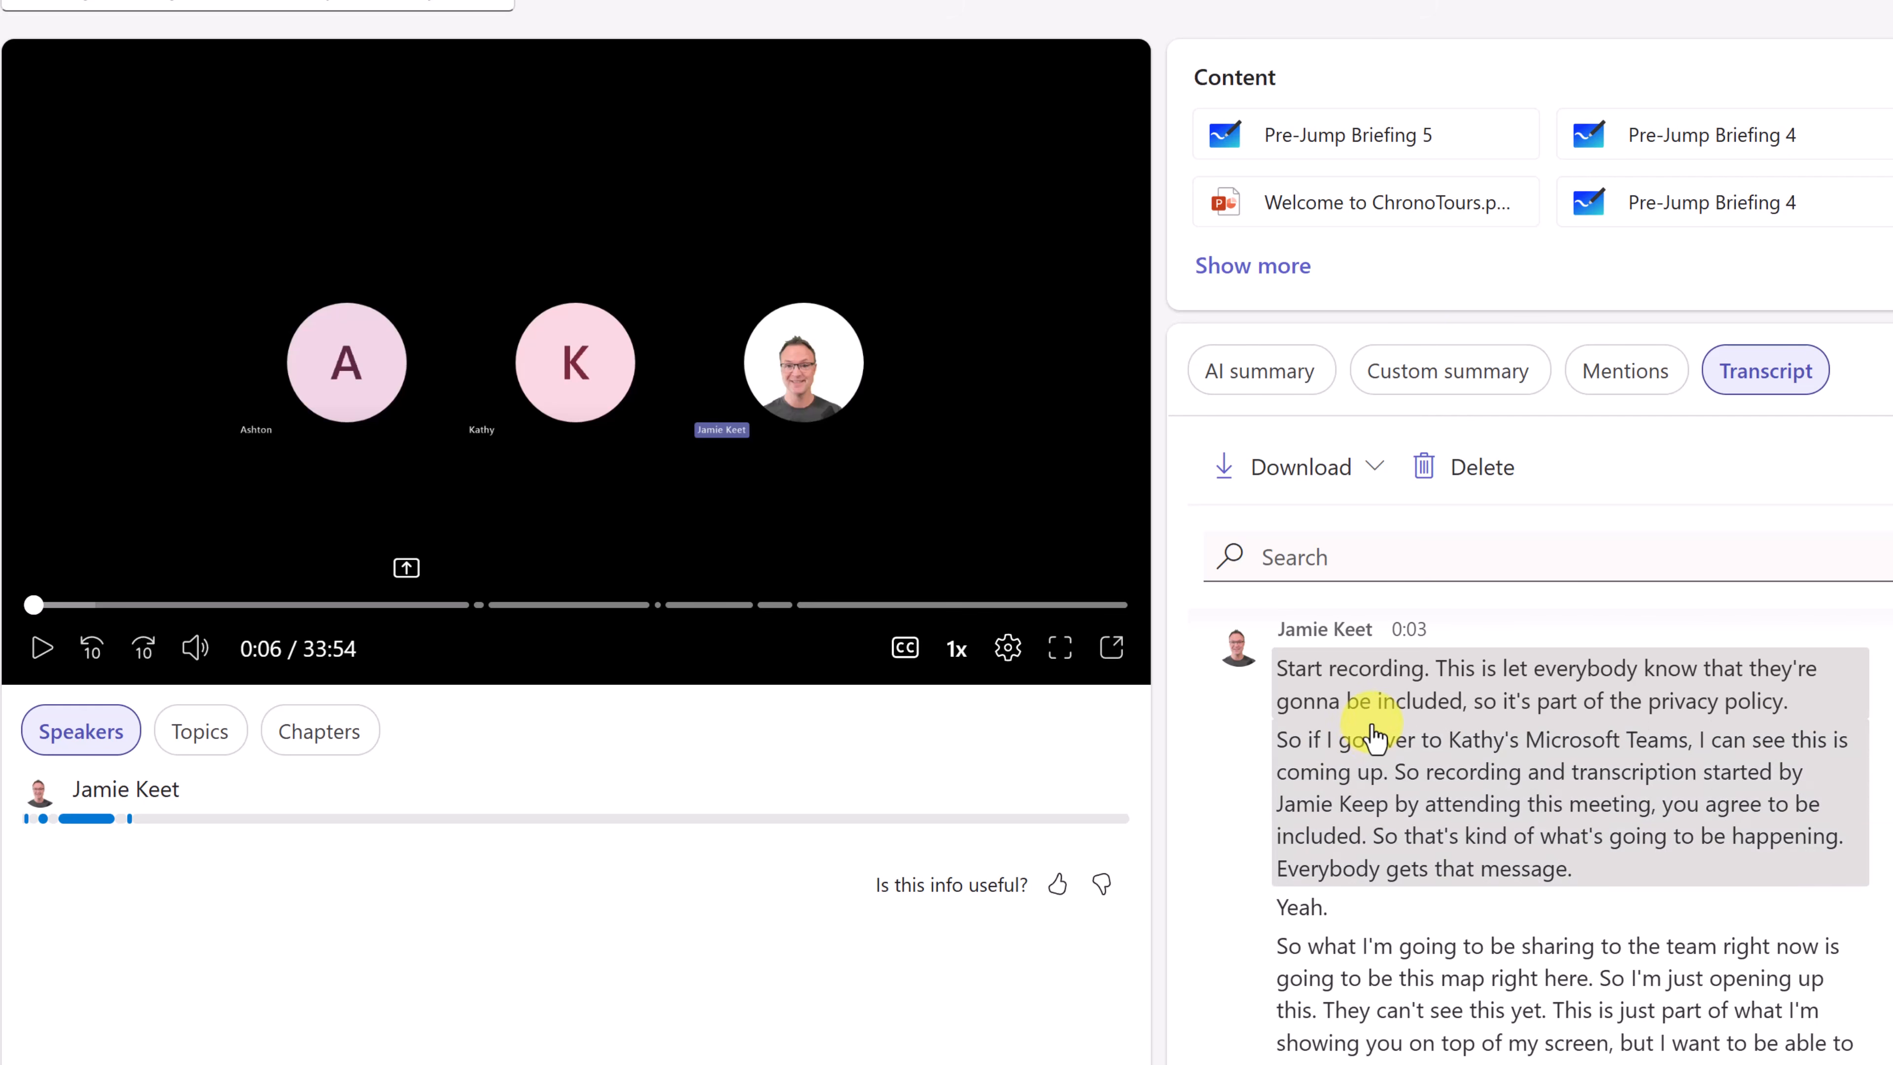
pyautogui.scroll(-8, 1365, 719)
pyautogui.scroll(-3, 1372, 724)
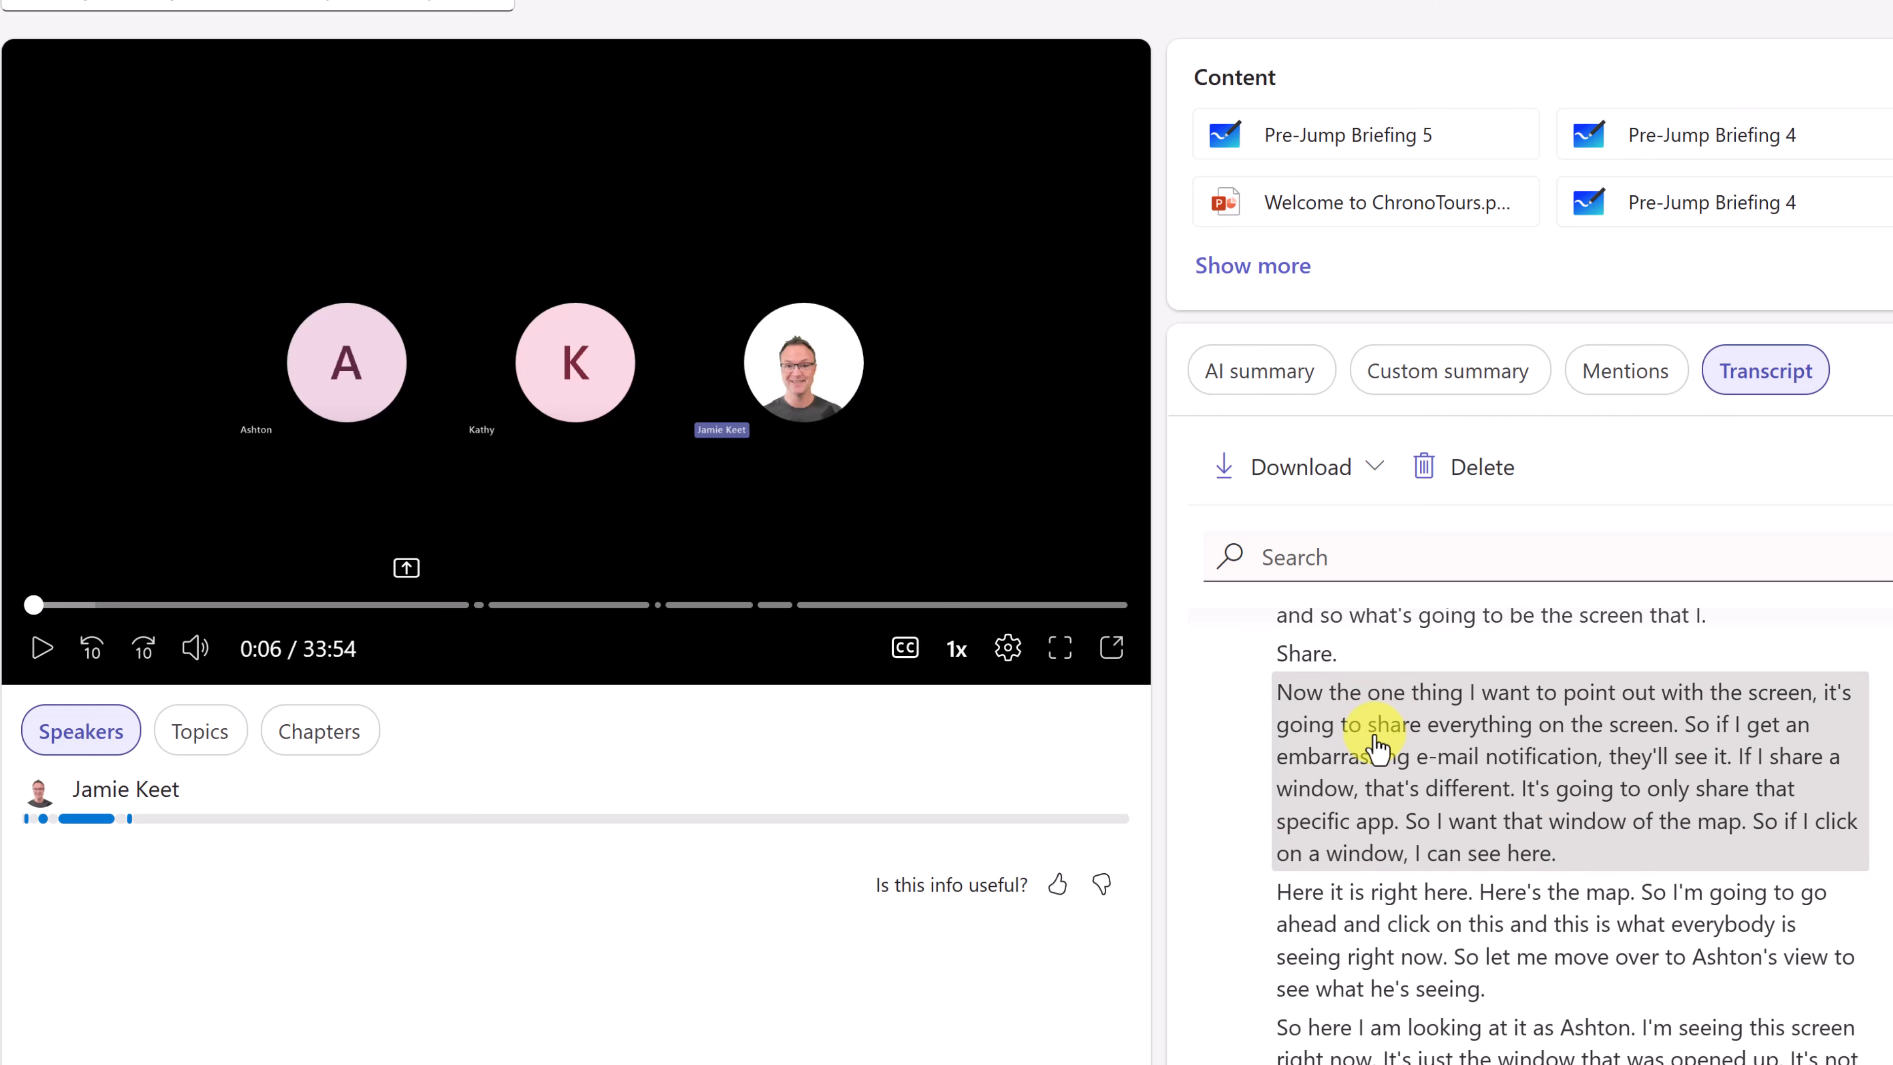
# - Check the recording's download option, and view and dismiss the transcript's delete confirmation without deleting it
pyautogui.moveTo(926, 278)
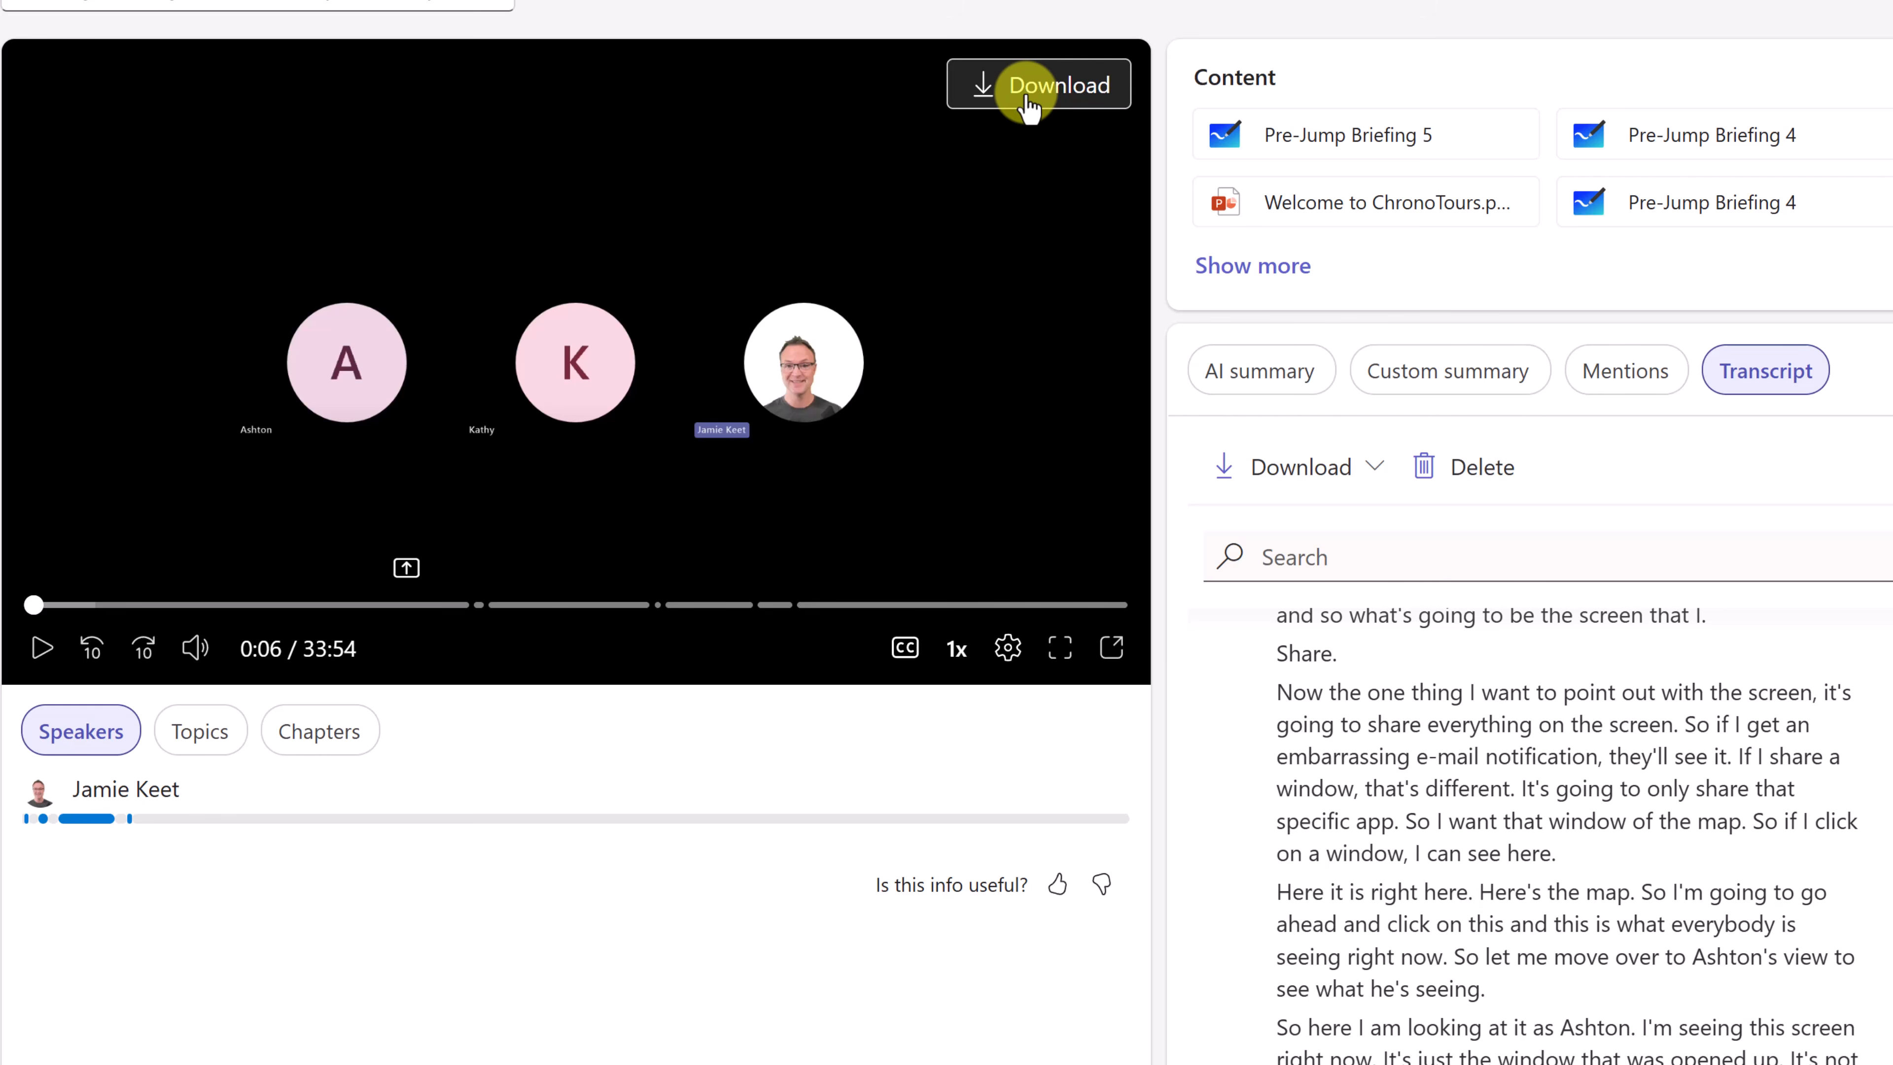
pyautogui.click(1490, 474)
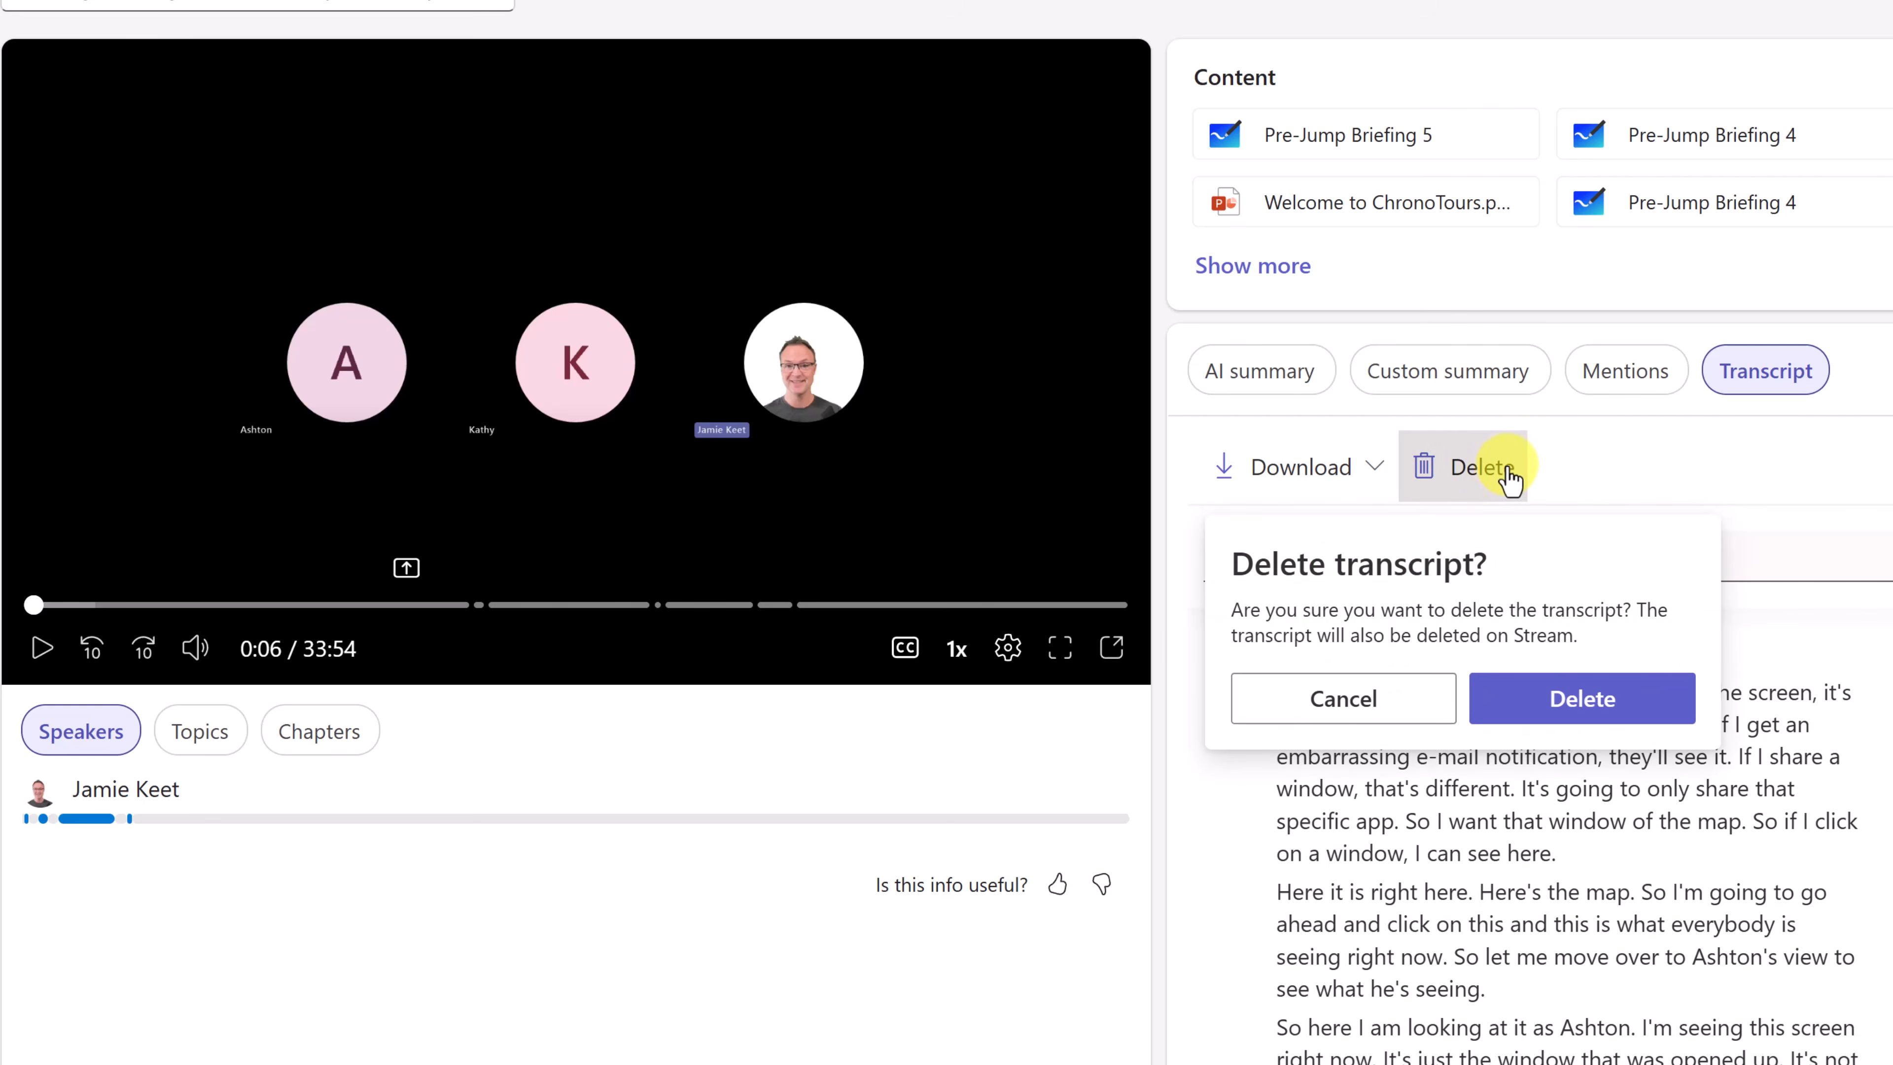
pyautogui.click(1669, 471)
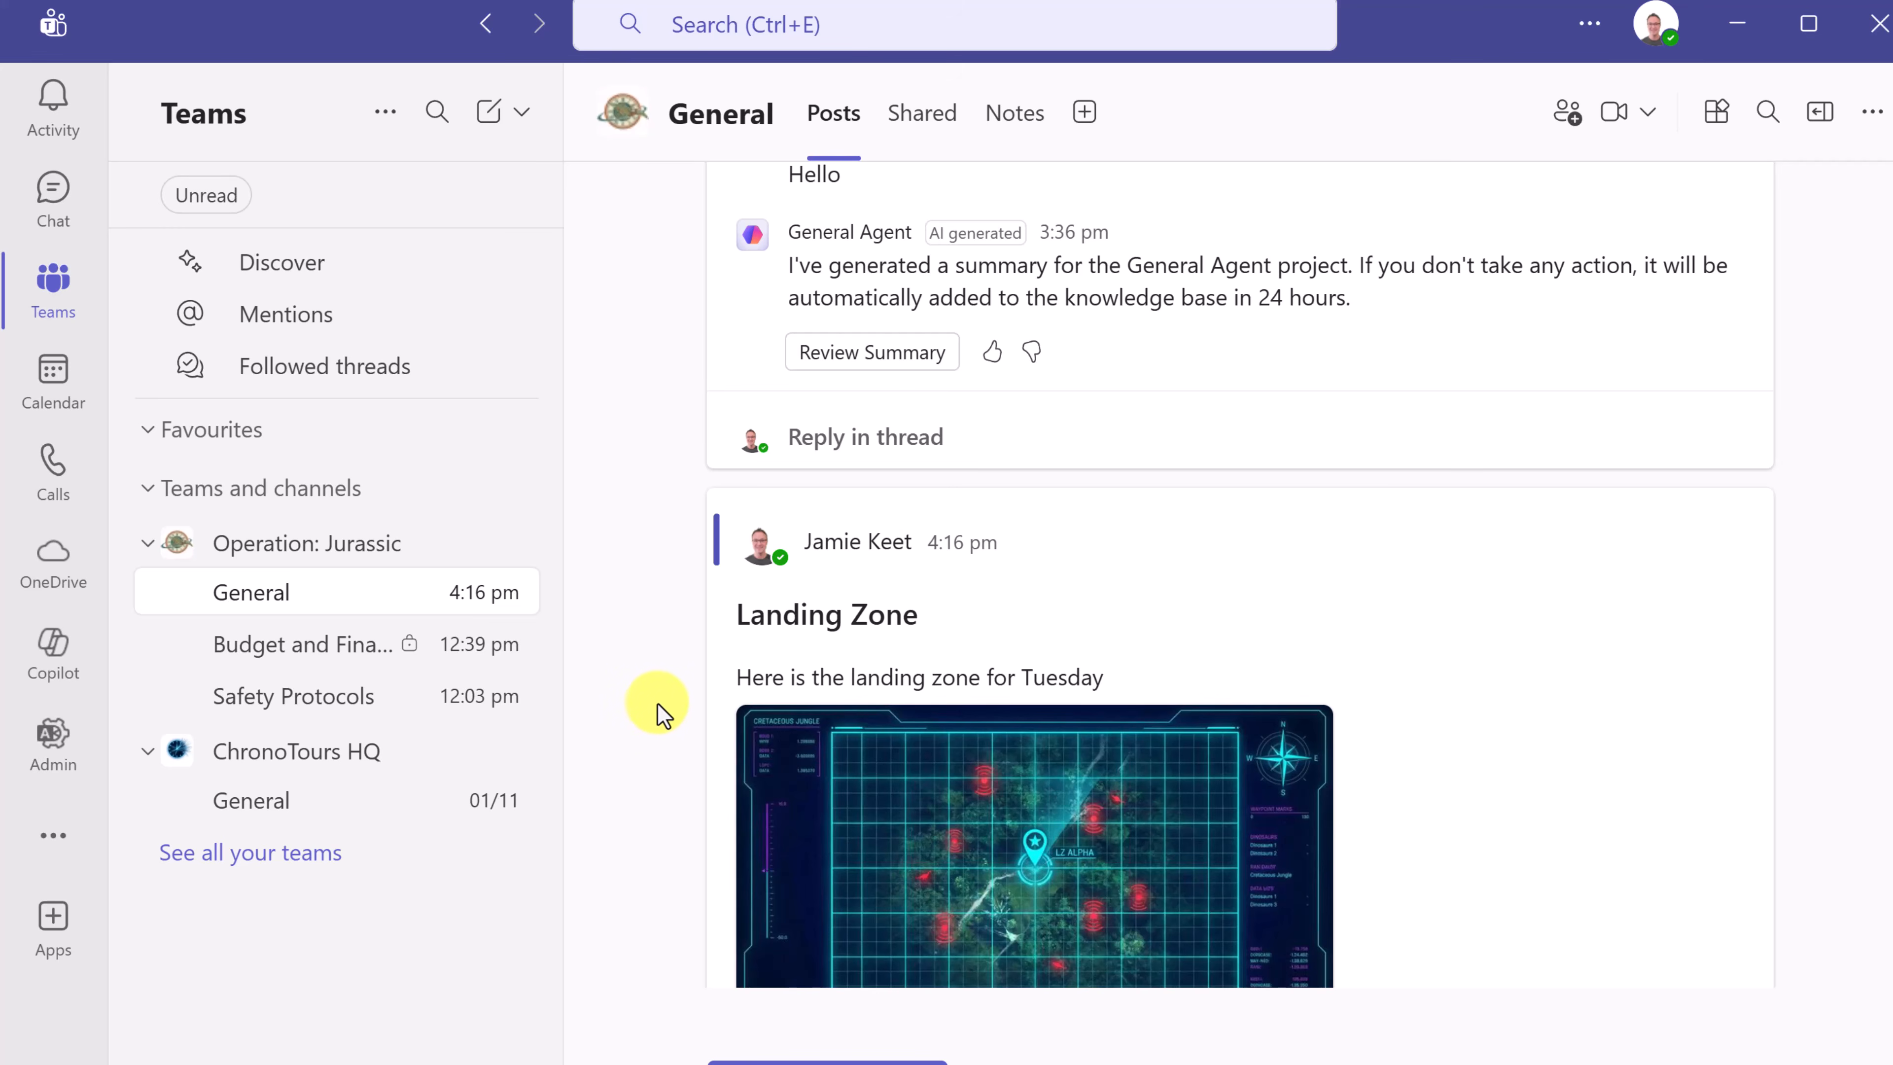
# - Open the Recordings folder in the shared documents of the Operation: Jurassic team's General channel
pyautogui.scroll(4, 858, 562)
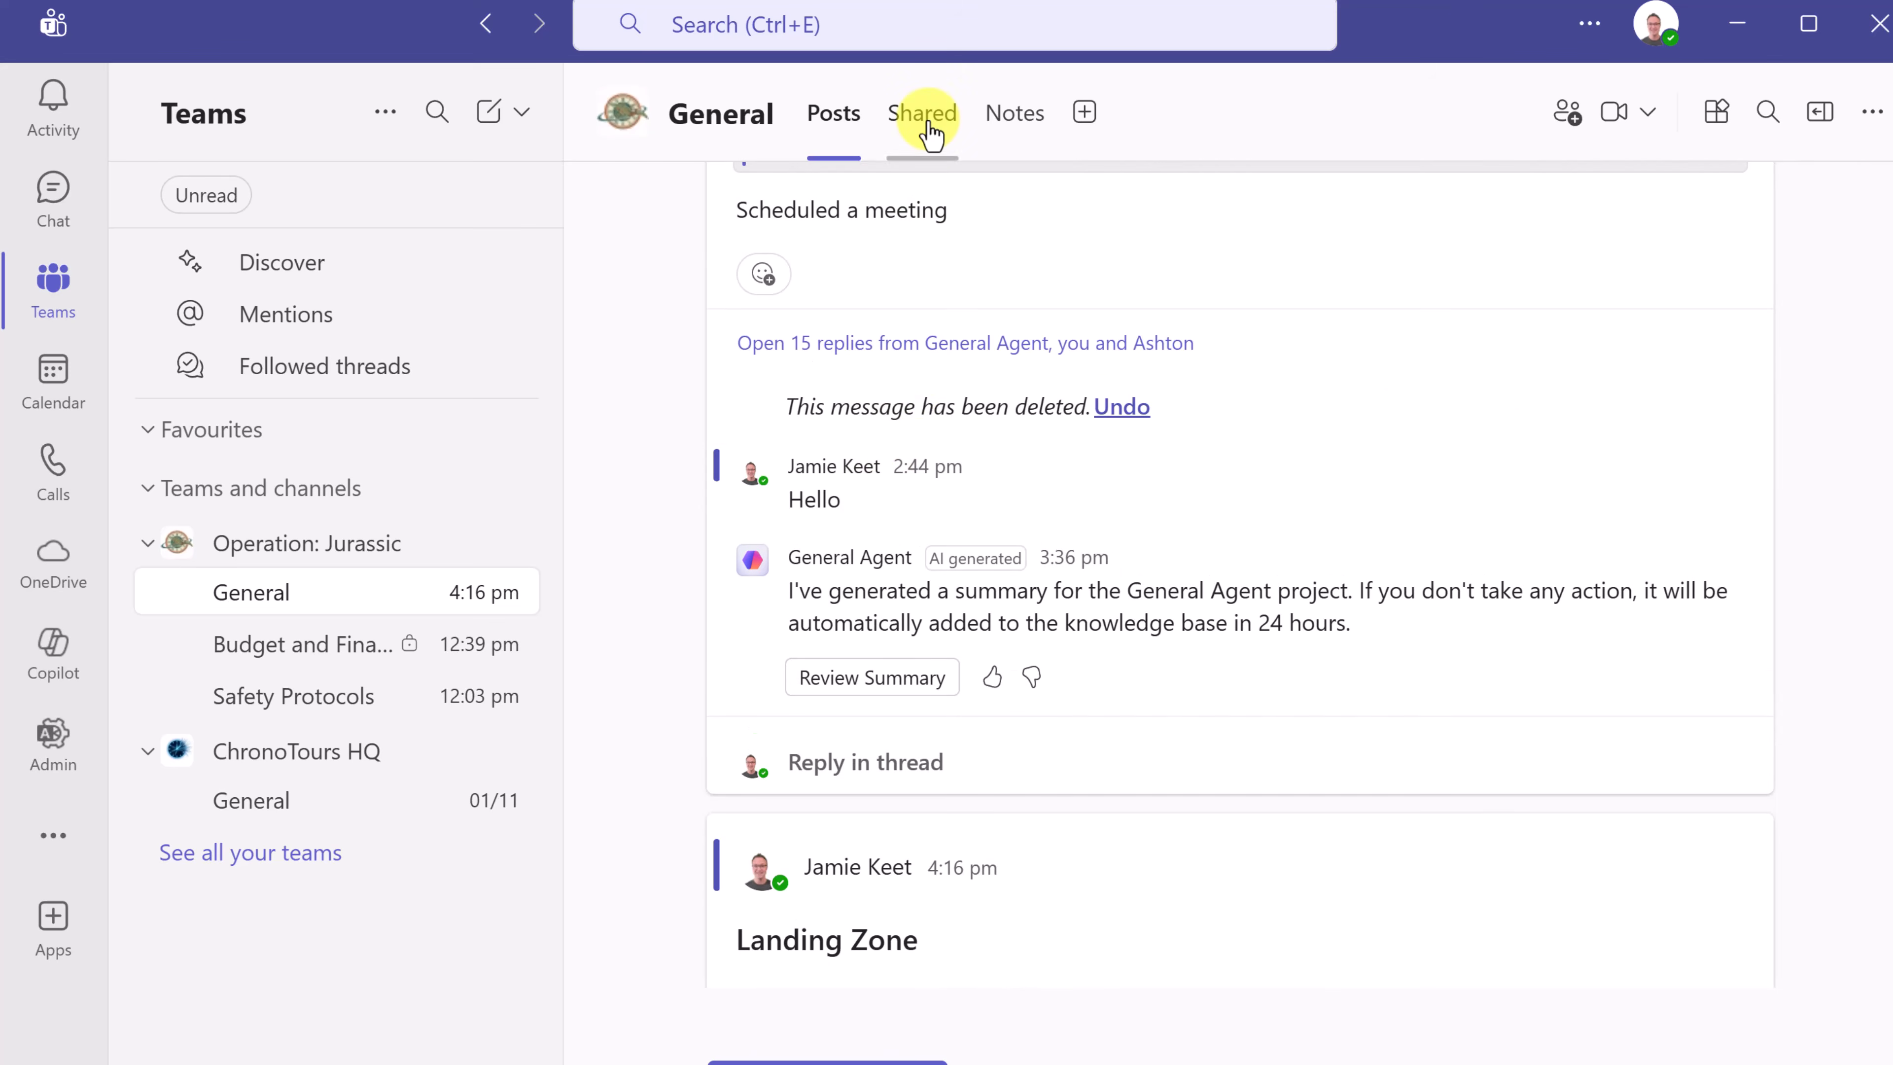
pyautogui.click(928, 123)
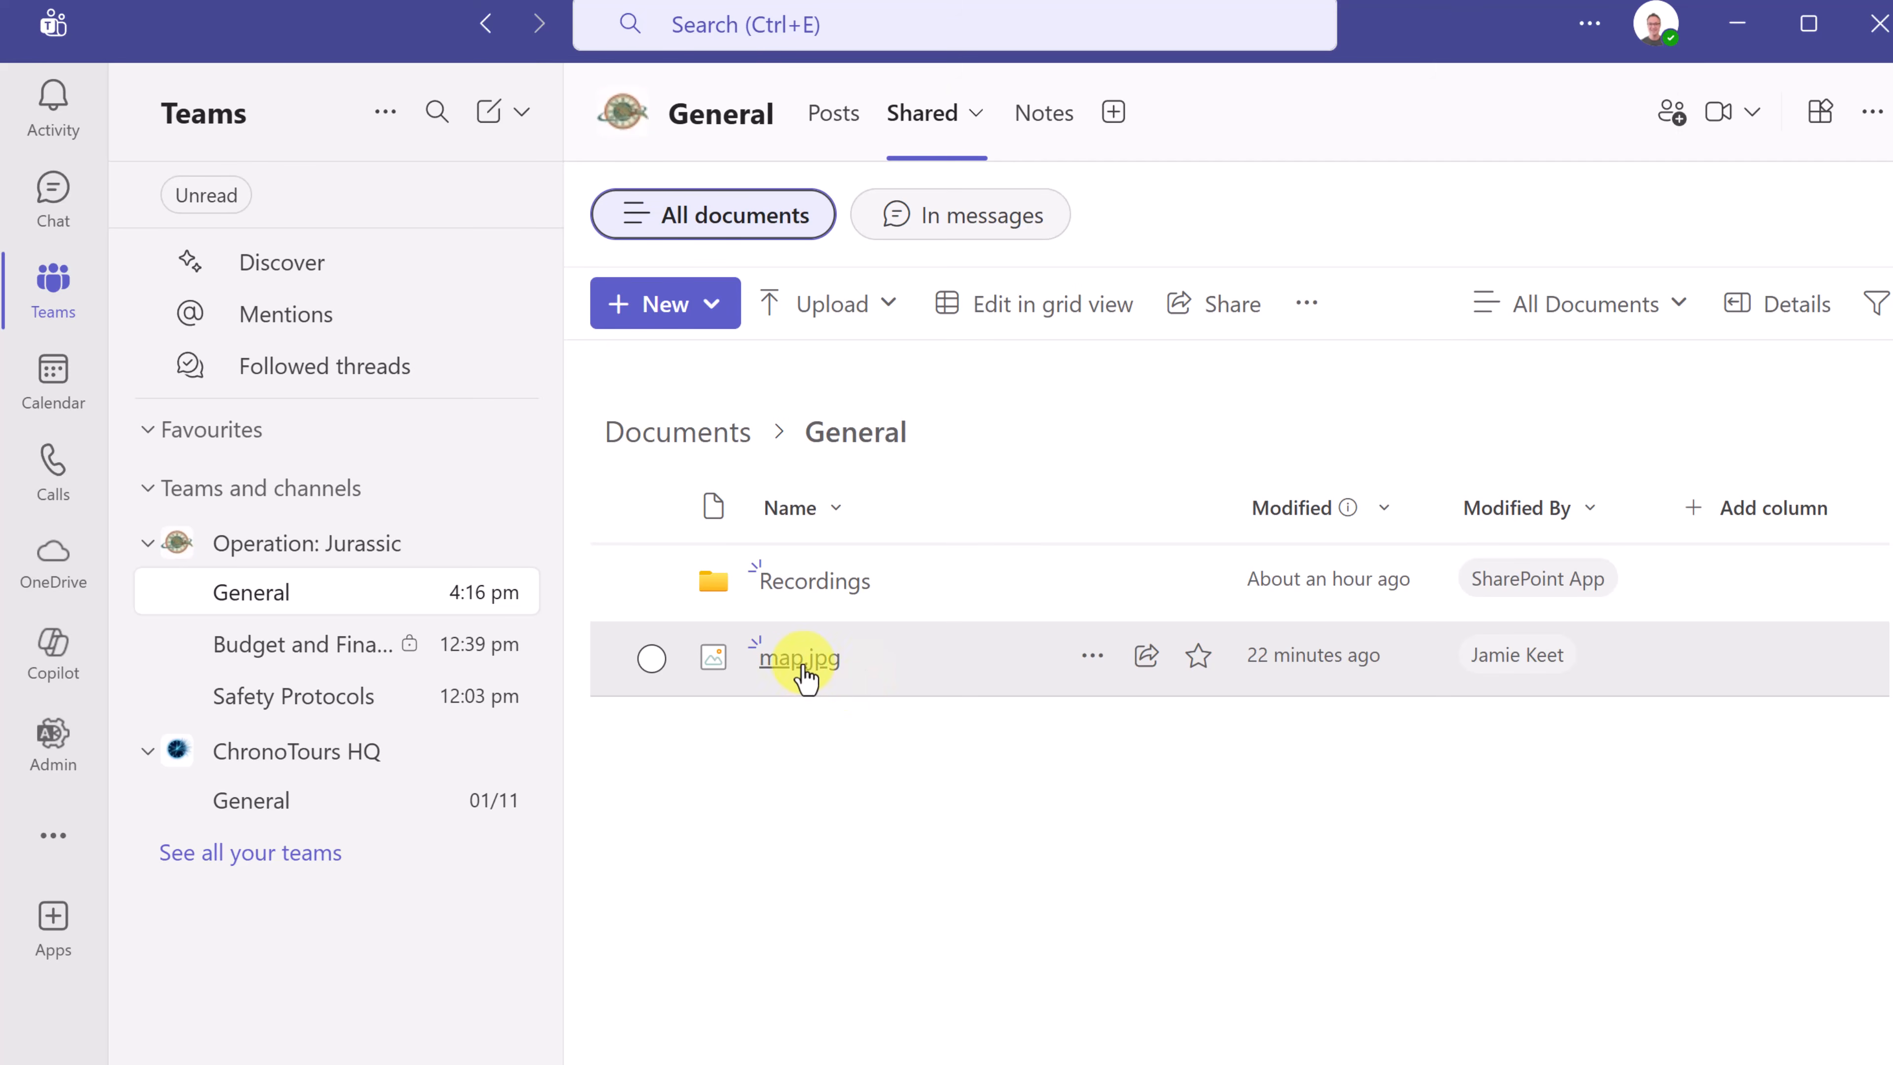
pyautogui.click(826, 585)
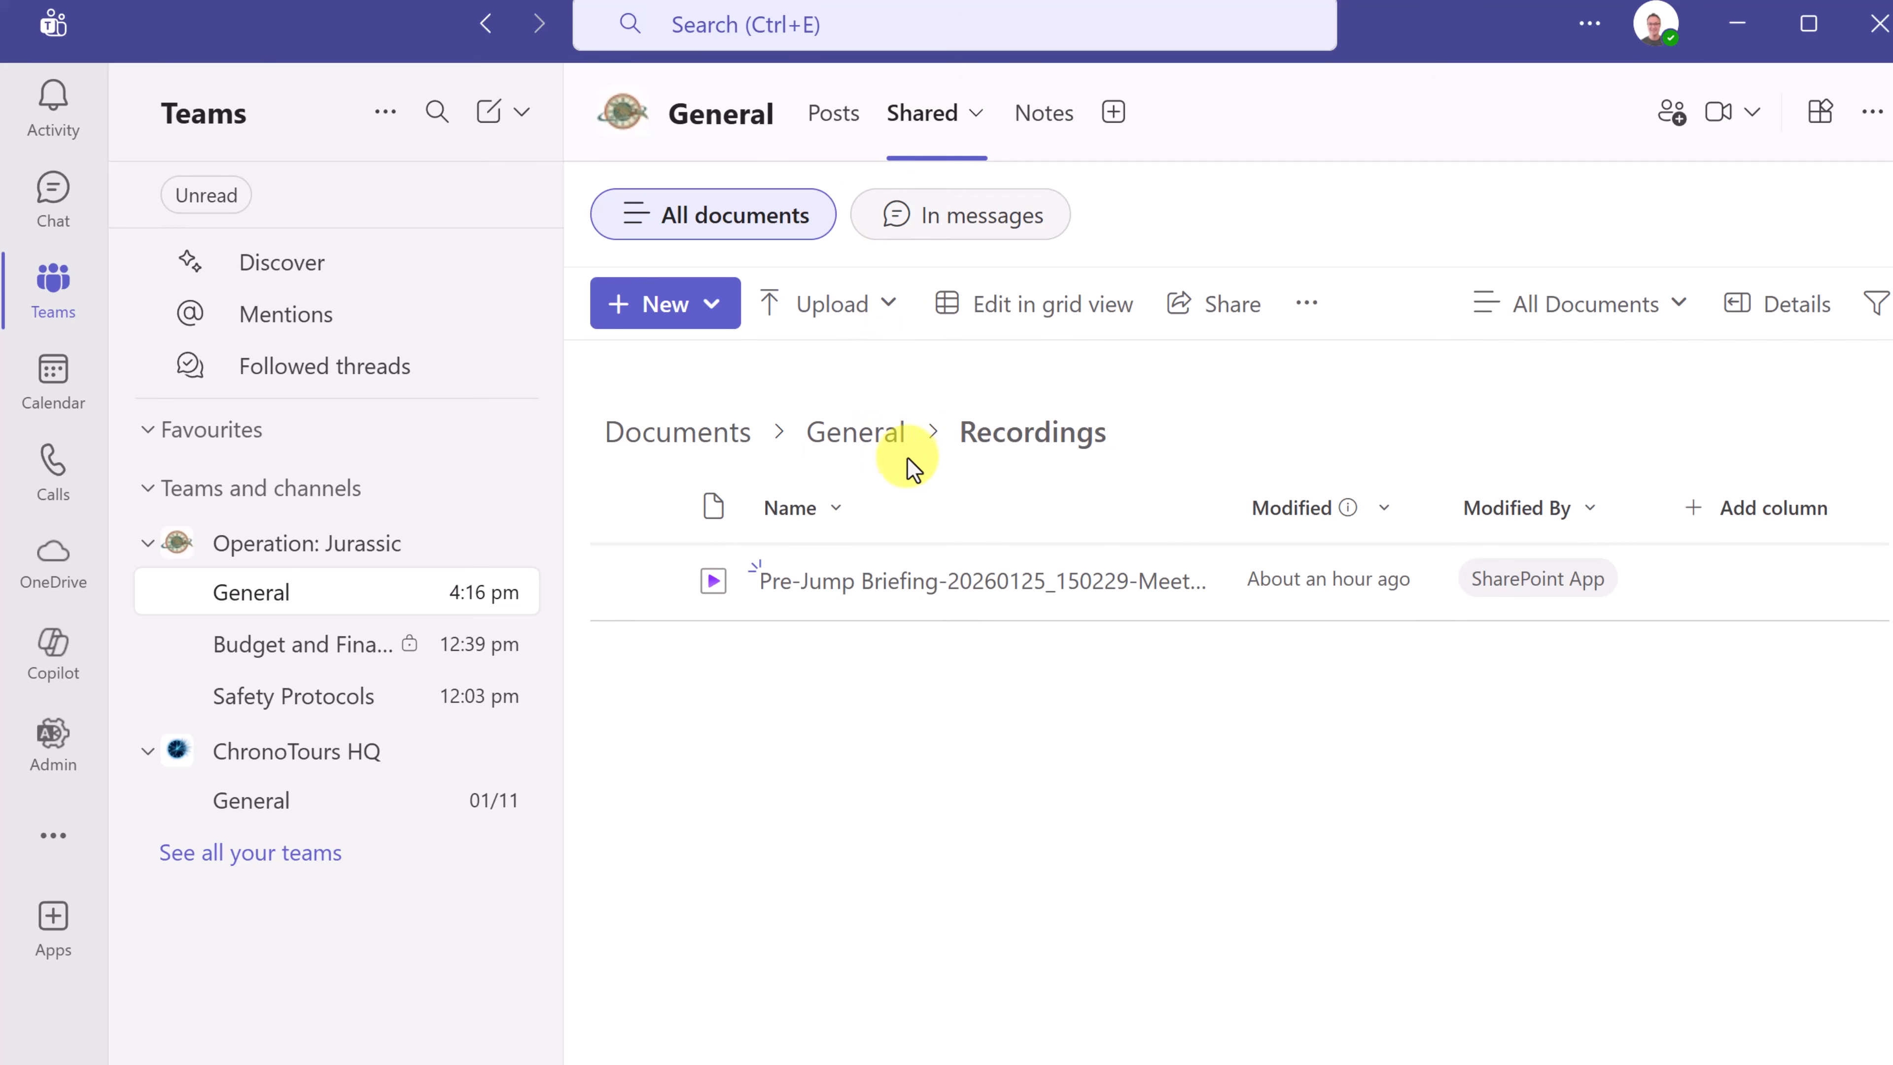
# - Go up to the team's Documents library, reopen its General folder, and view the file types available for creating new items
pyautogui.click(827, 457)
pyautogui.click(689, 449)
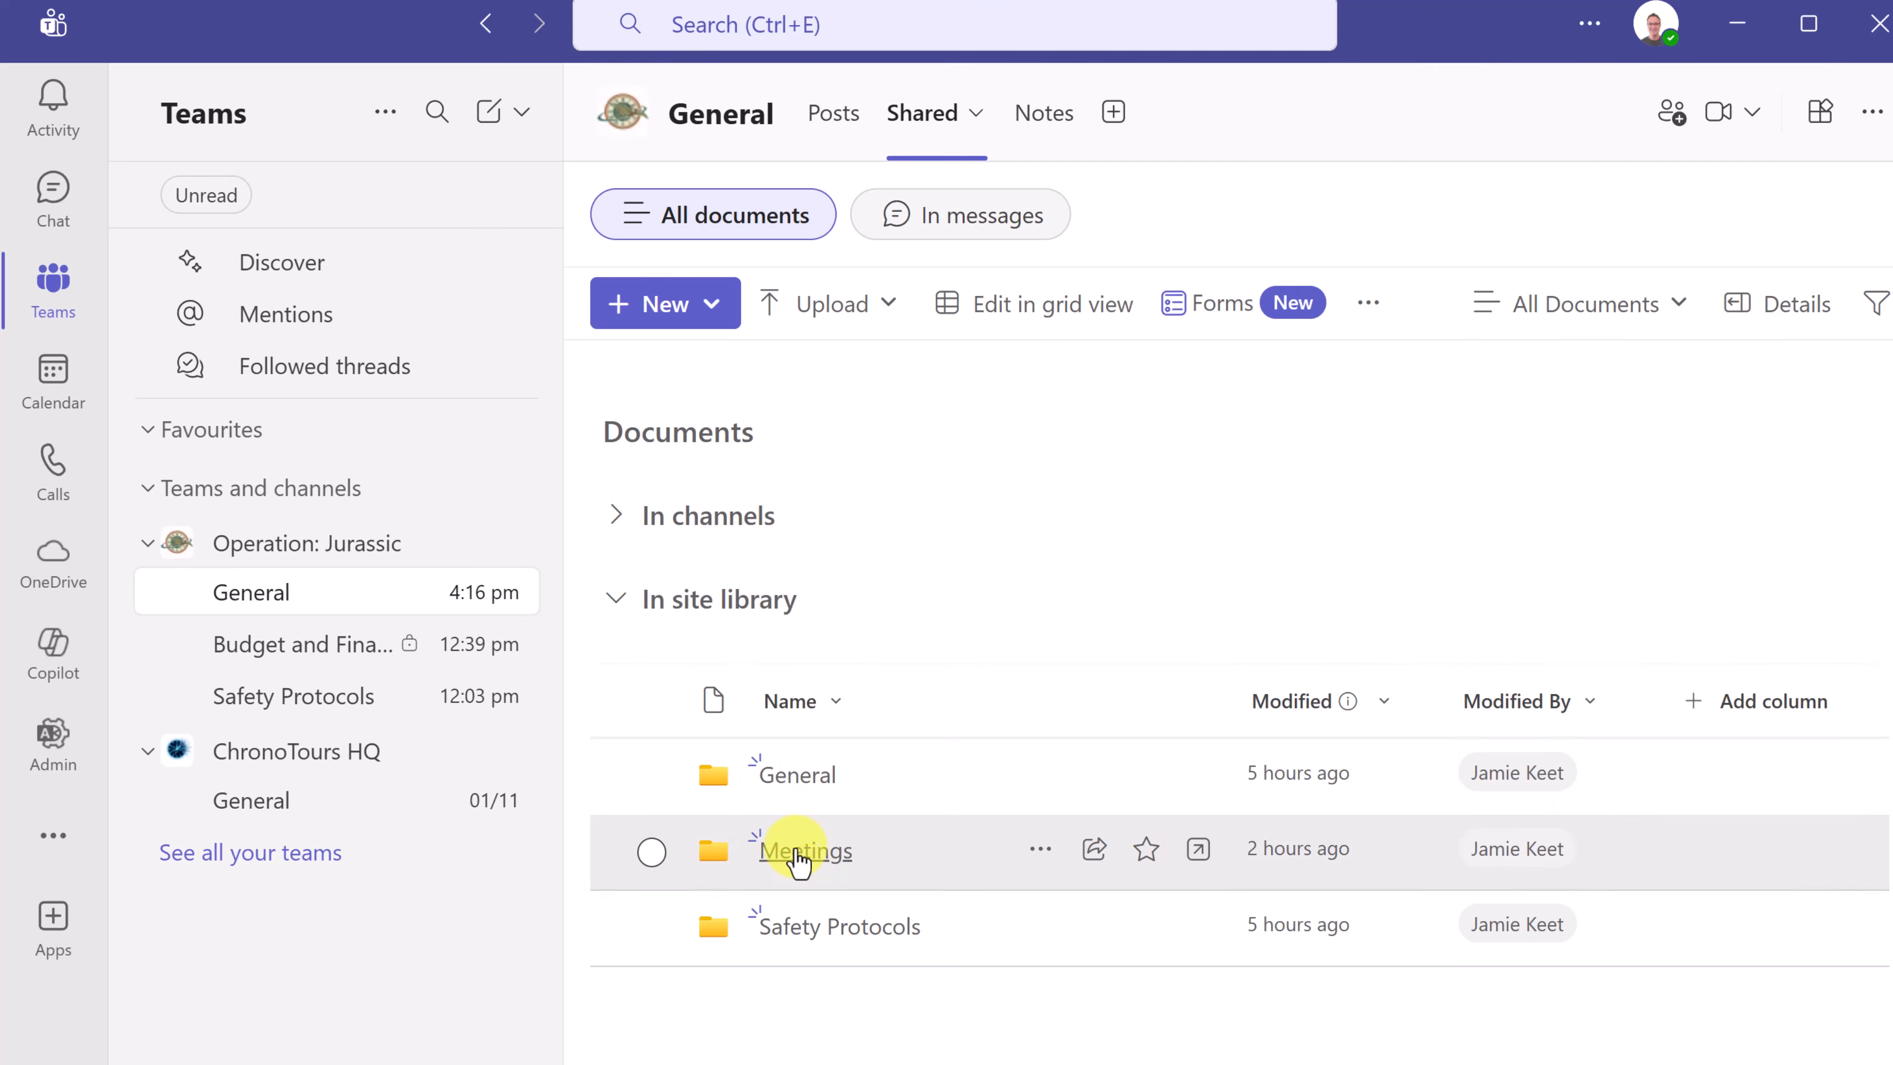
pyautogui.click(805, 781)
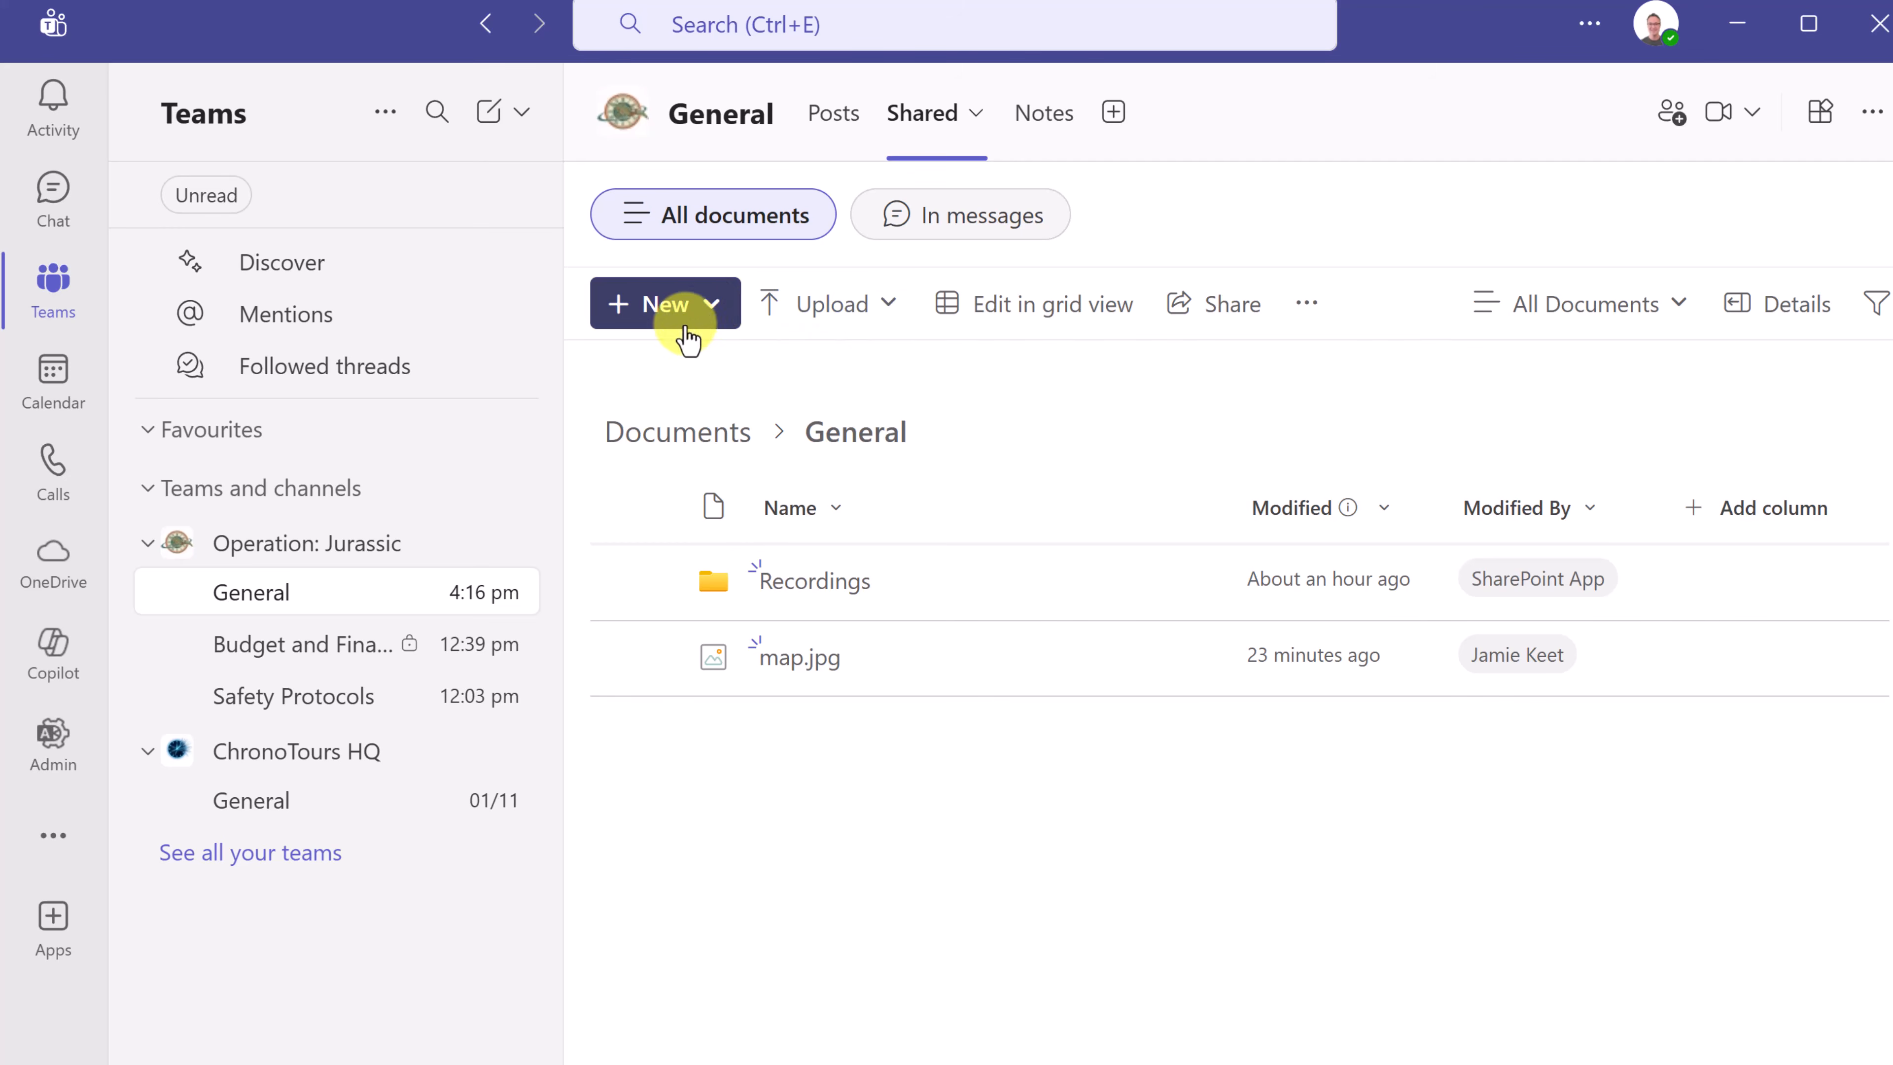
pyautogui.click(712, 307)
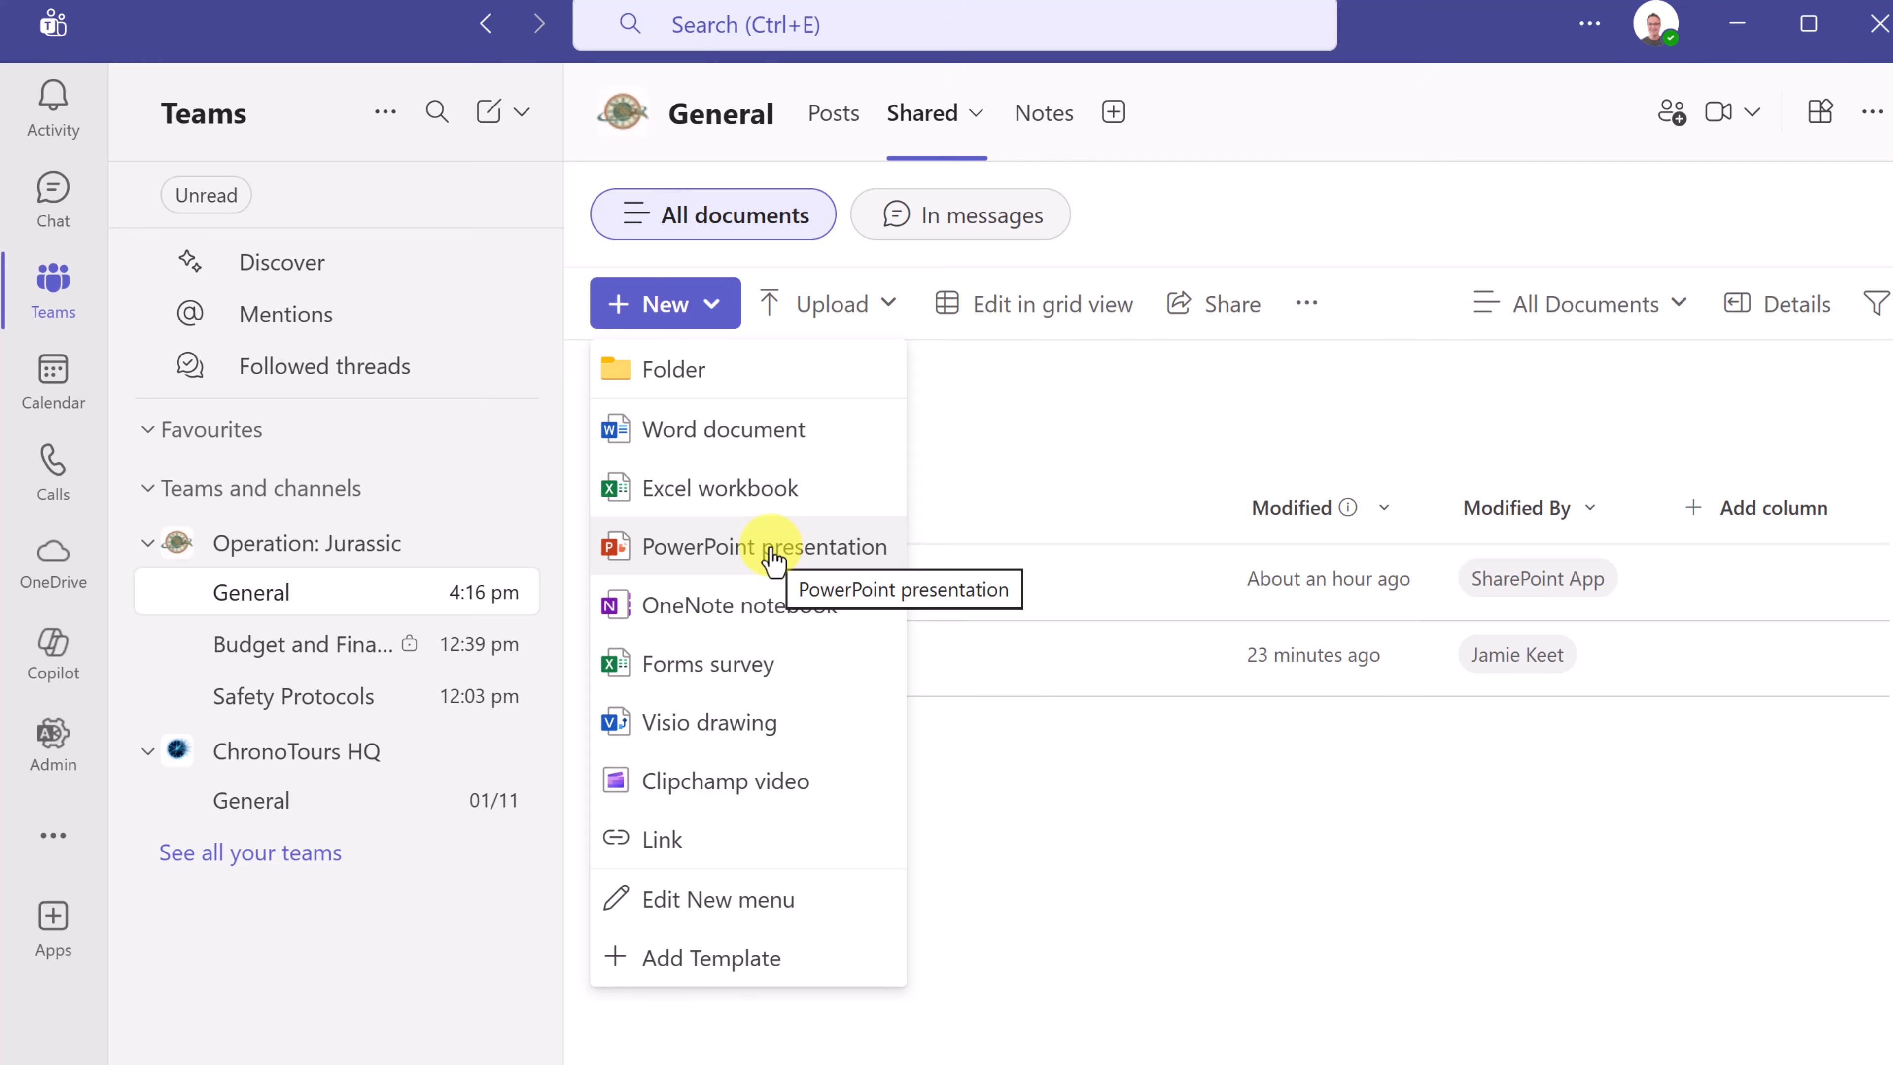
# - Upload Client_Waiver_Jurassic.docx from the ChronoTours HQ desktop folder to the General channel's shared documents
pyautogui.click(855, 306)
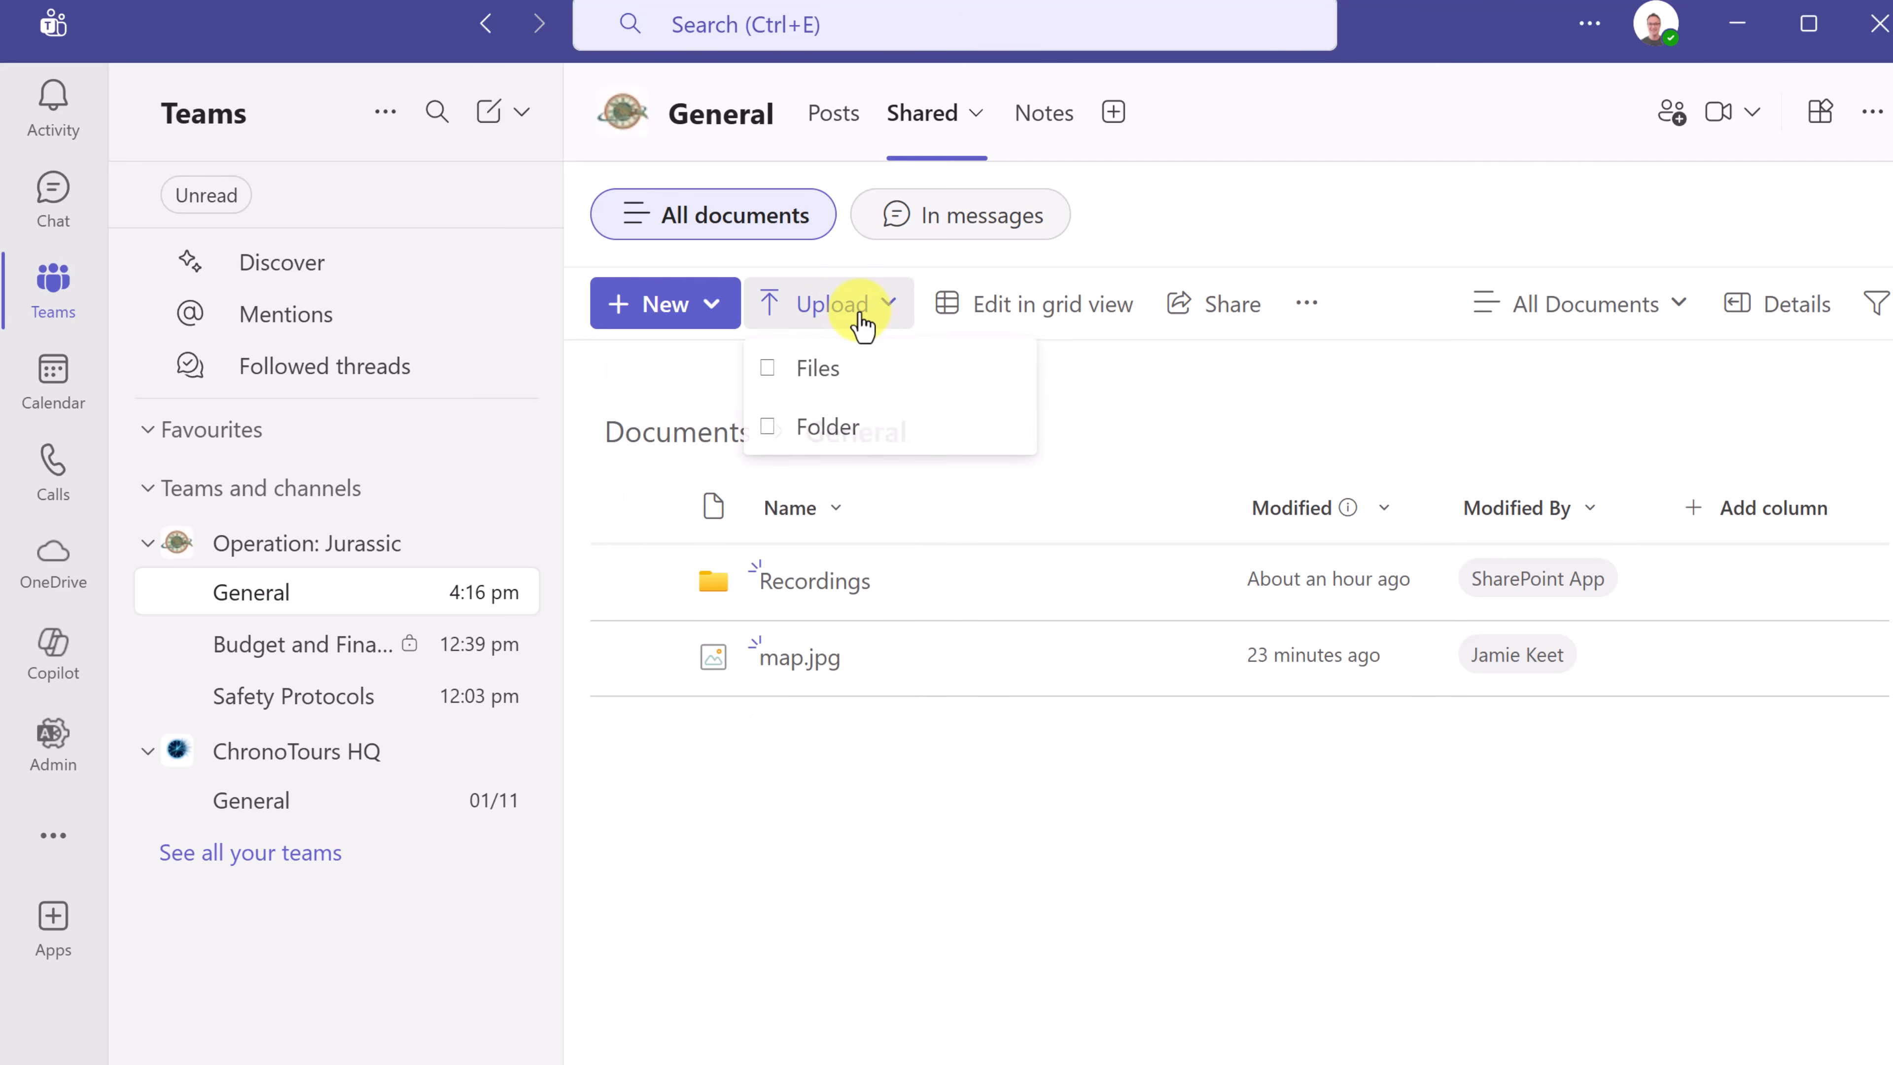
pyautogui.click(849, 371)
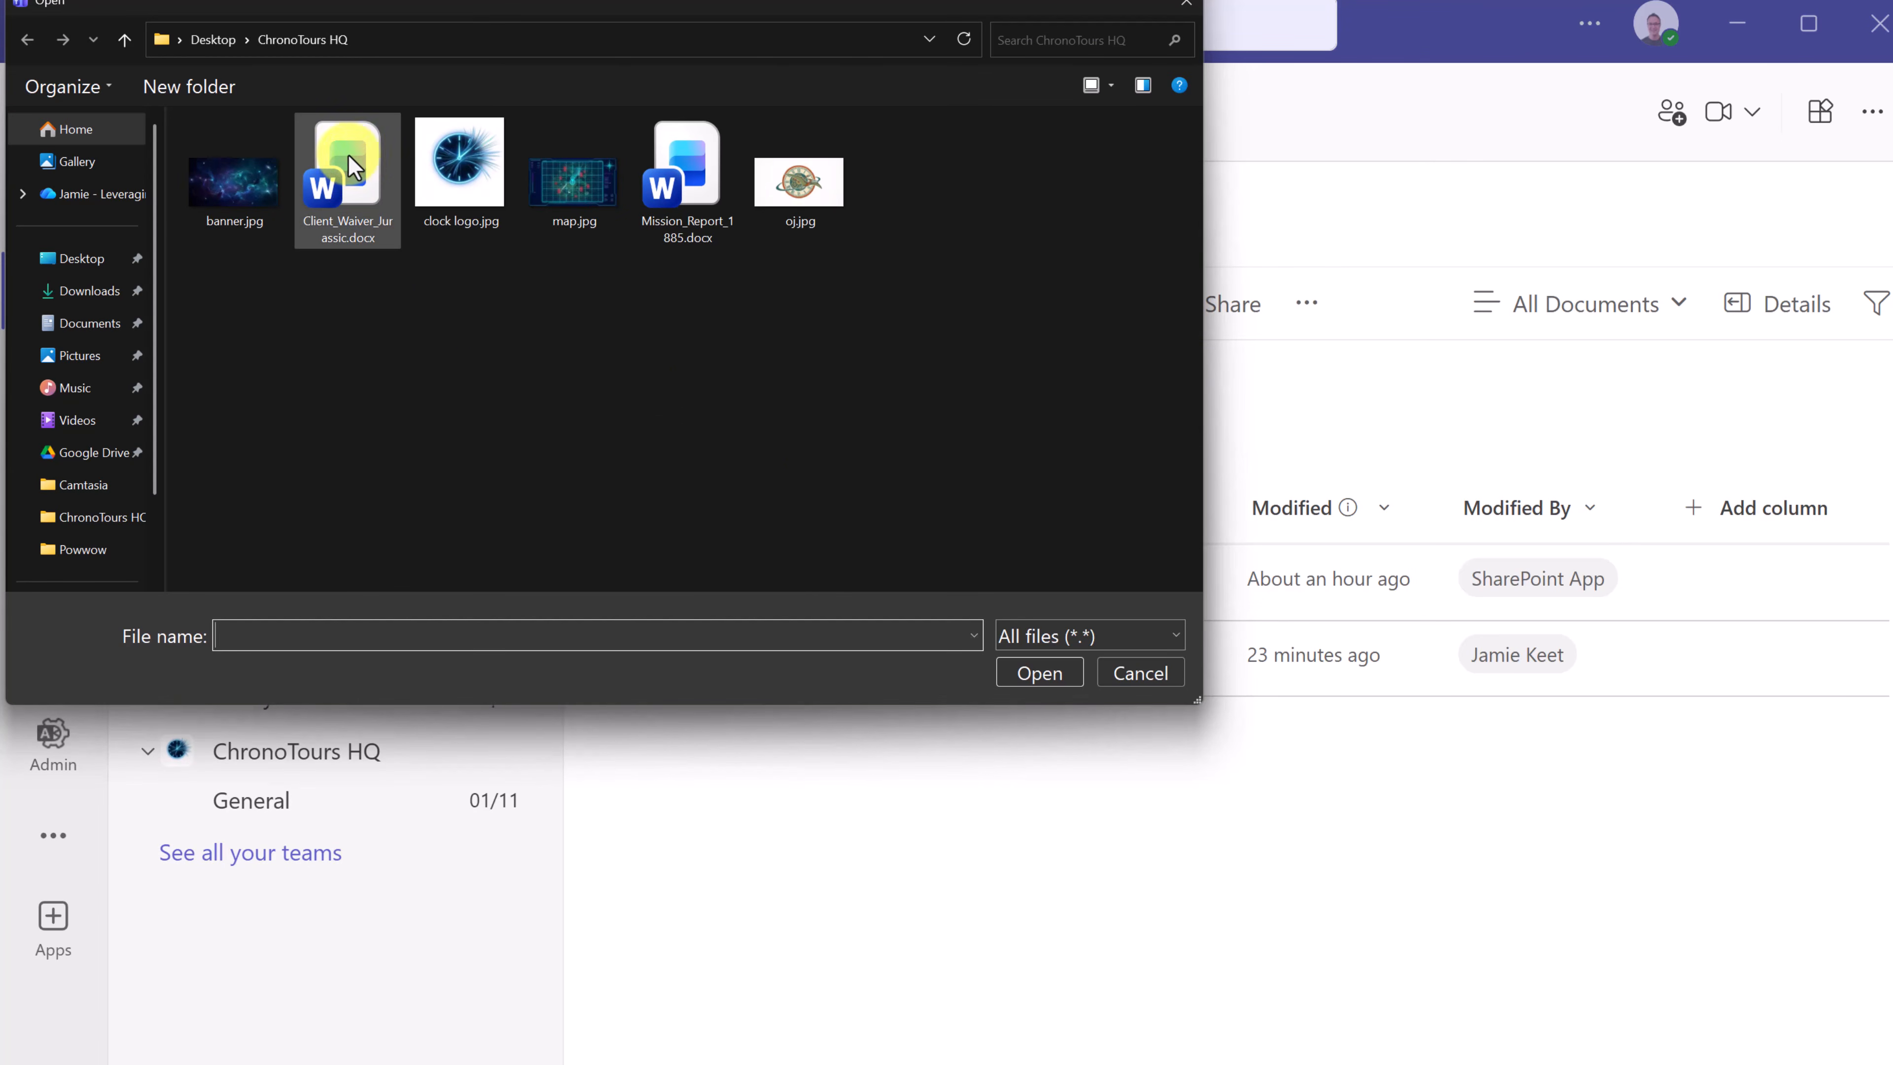
pyautogui.click(355, 166)
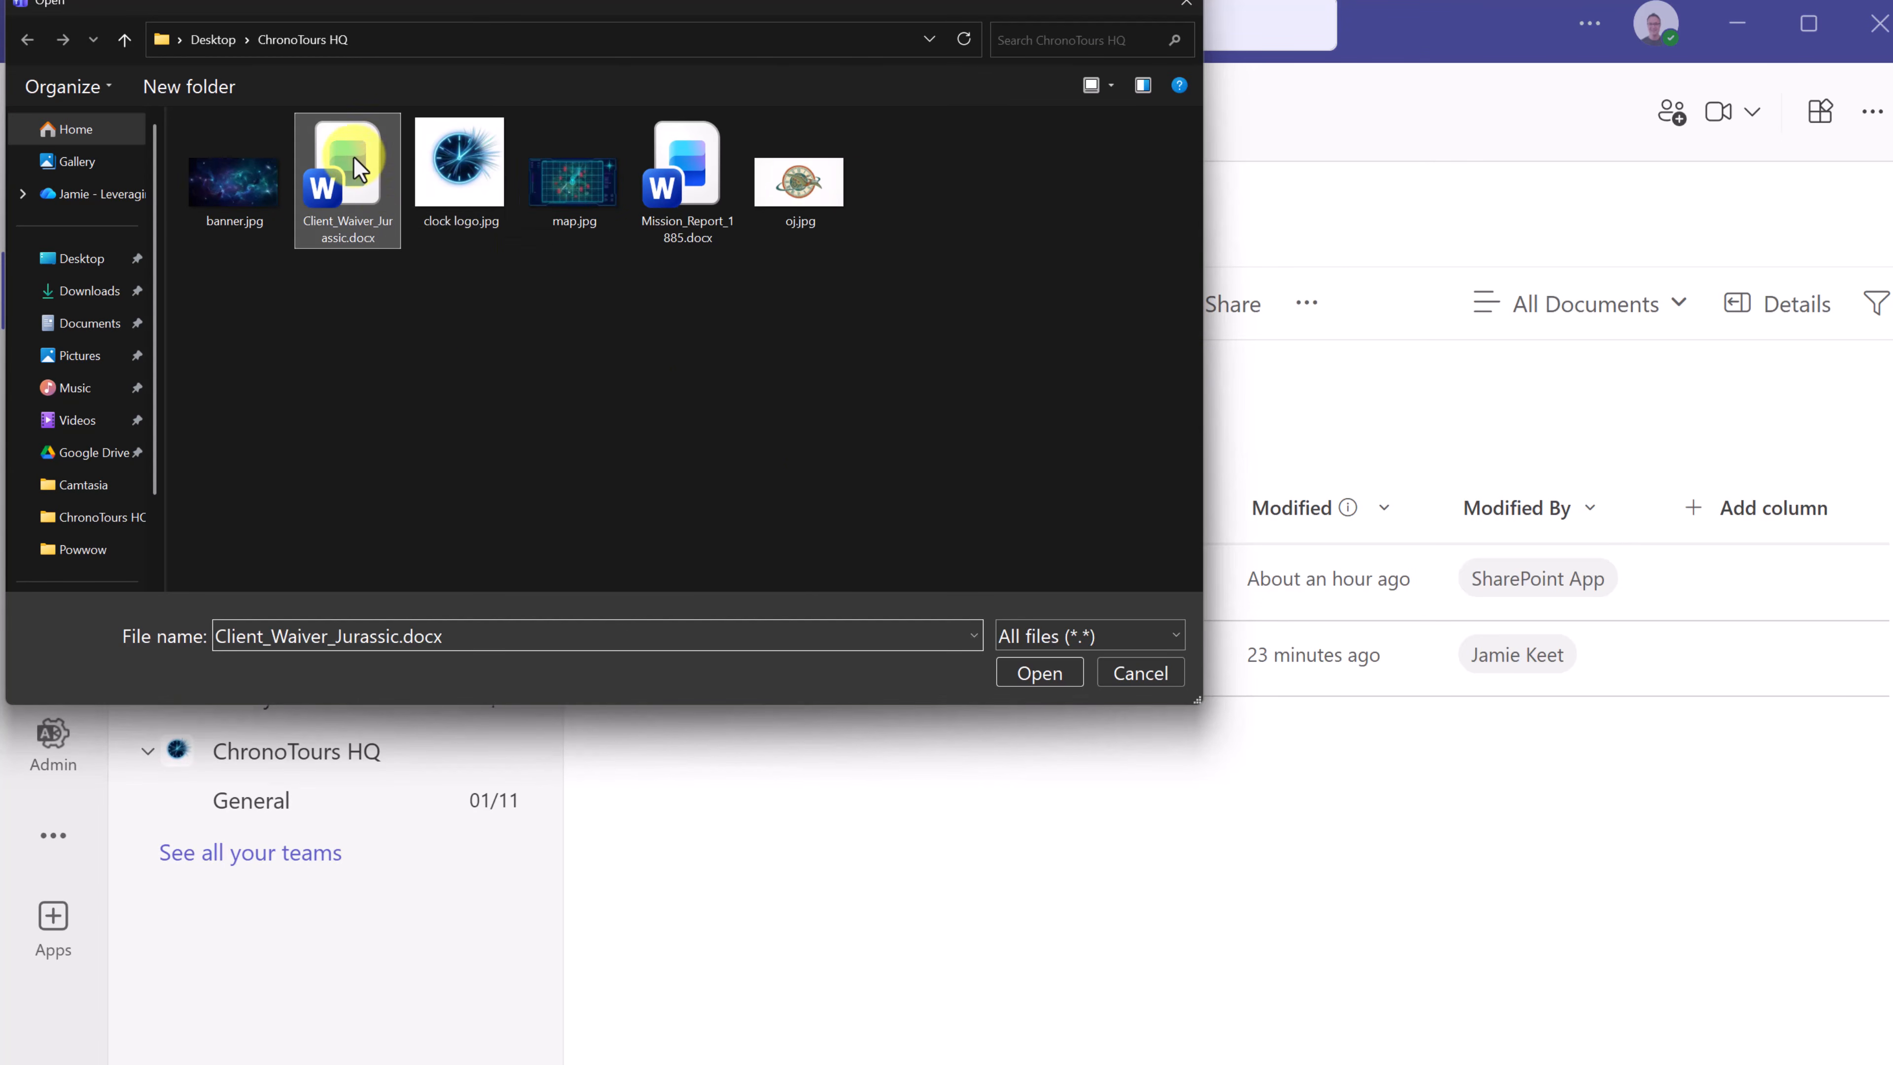
pyautogui.click(1066, 675)
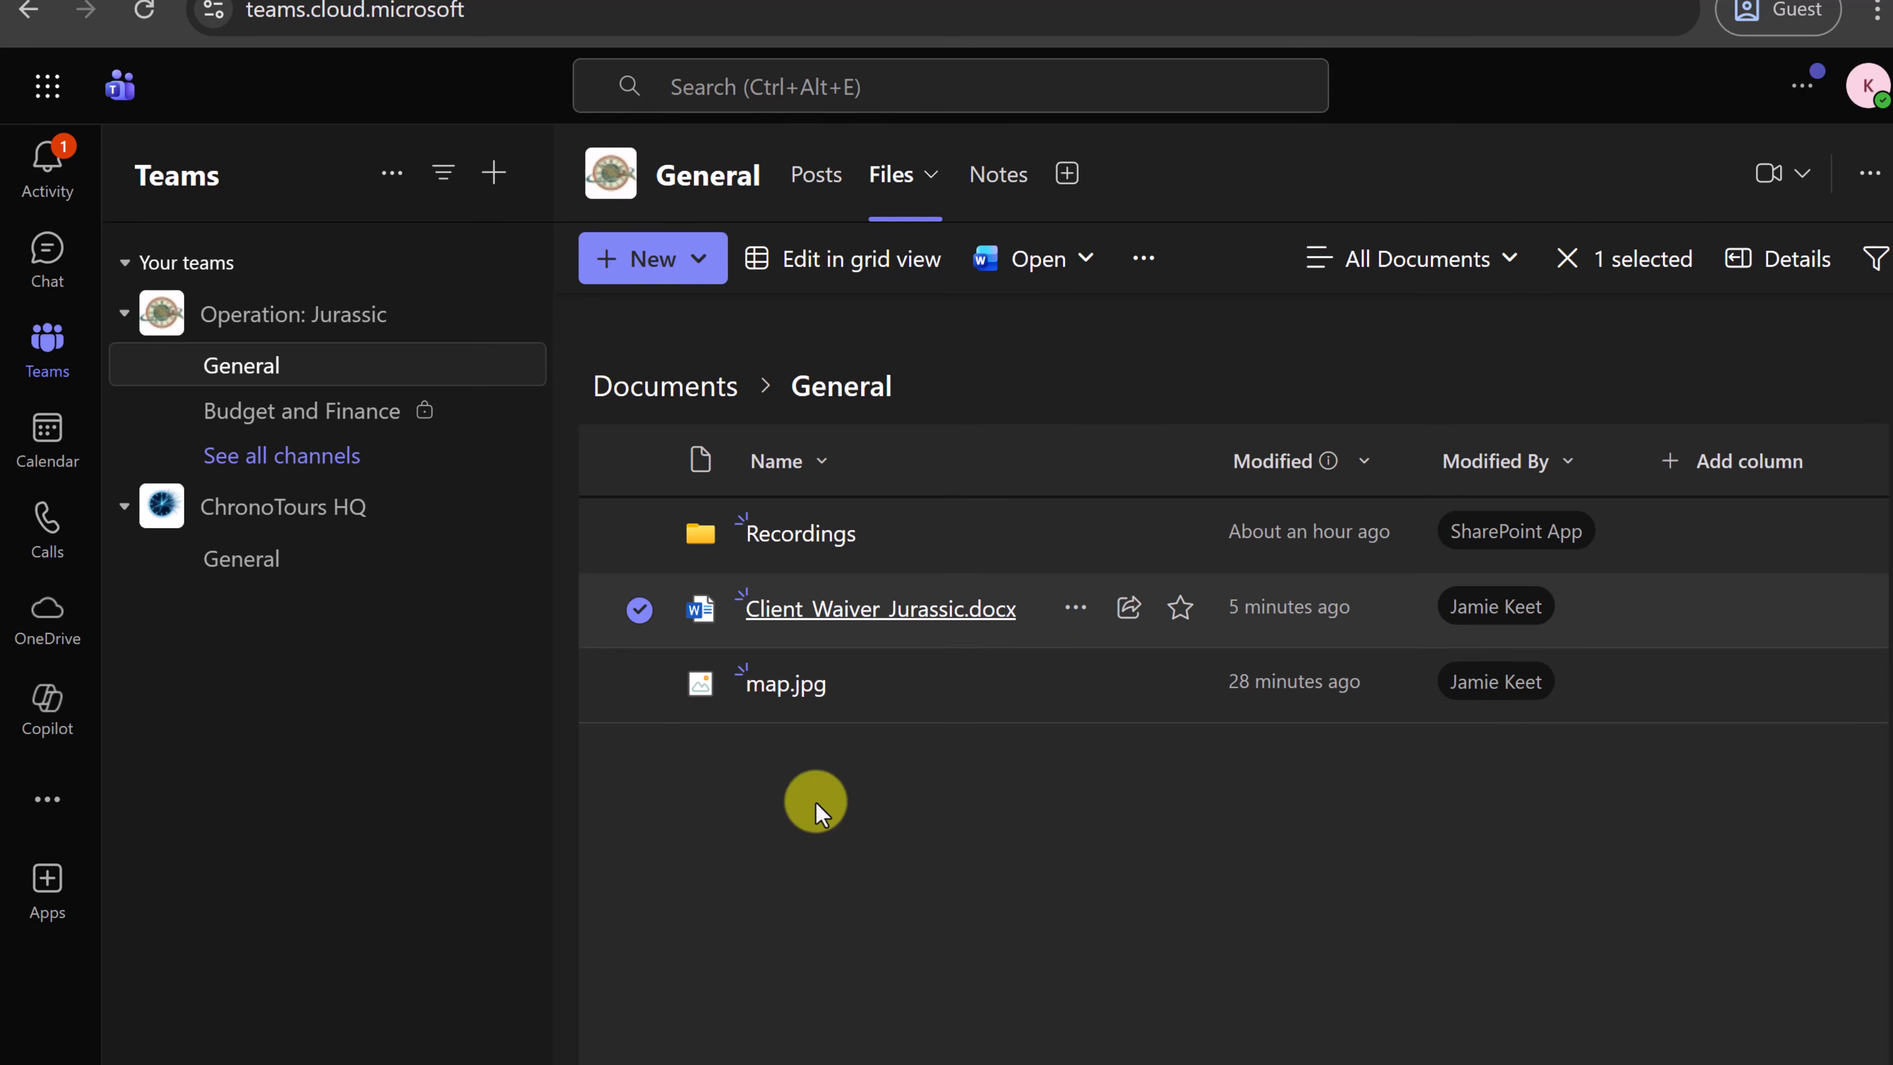
# - In the guest browser's Teams session, open Client_Waiver_Jurassic.docx from the General files and check who else is in the document
pyautogui.click(848, 623)
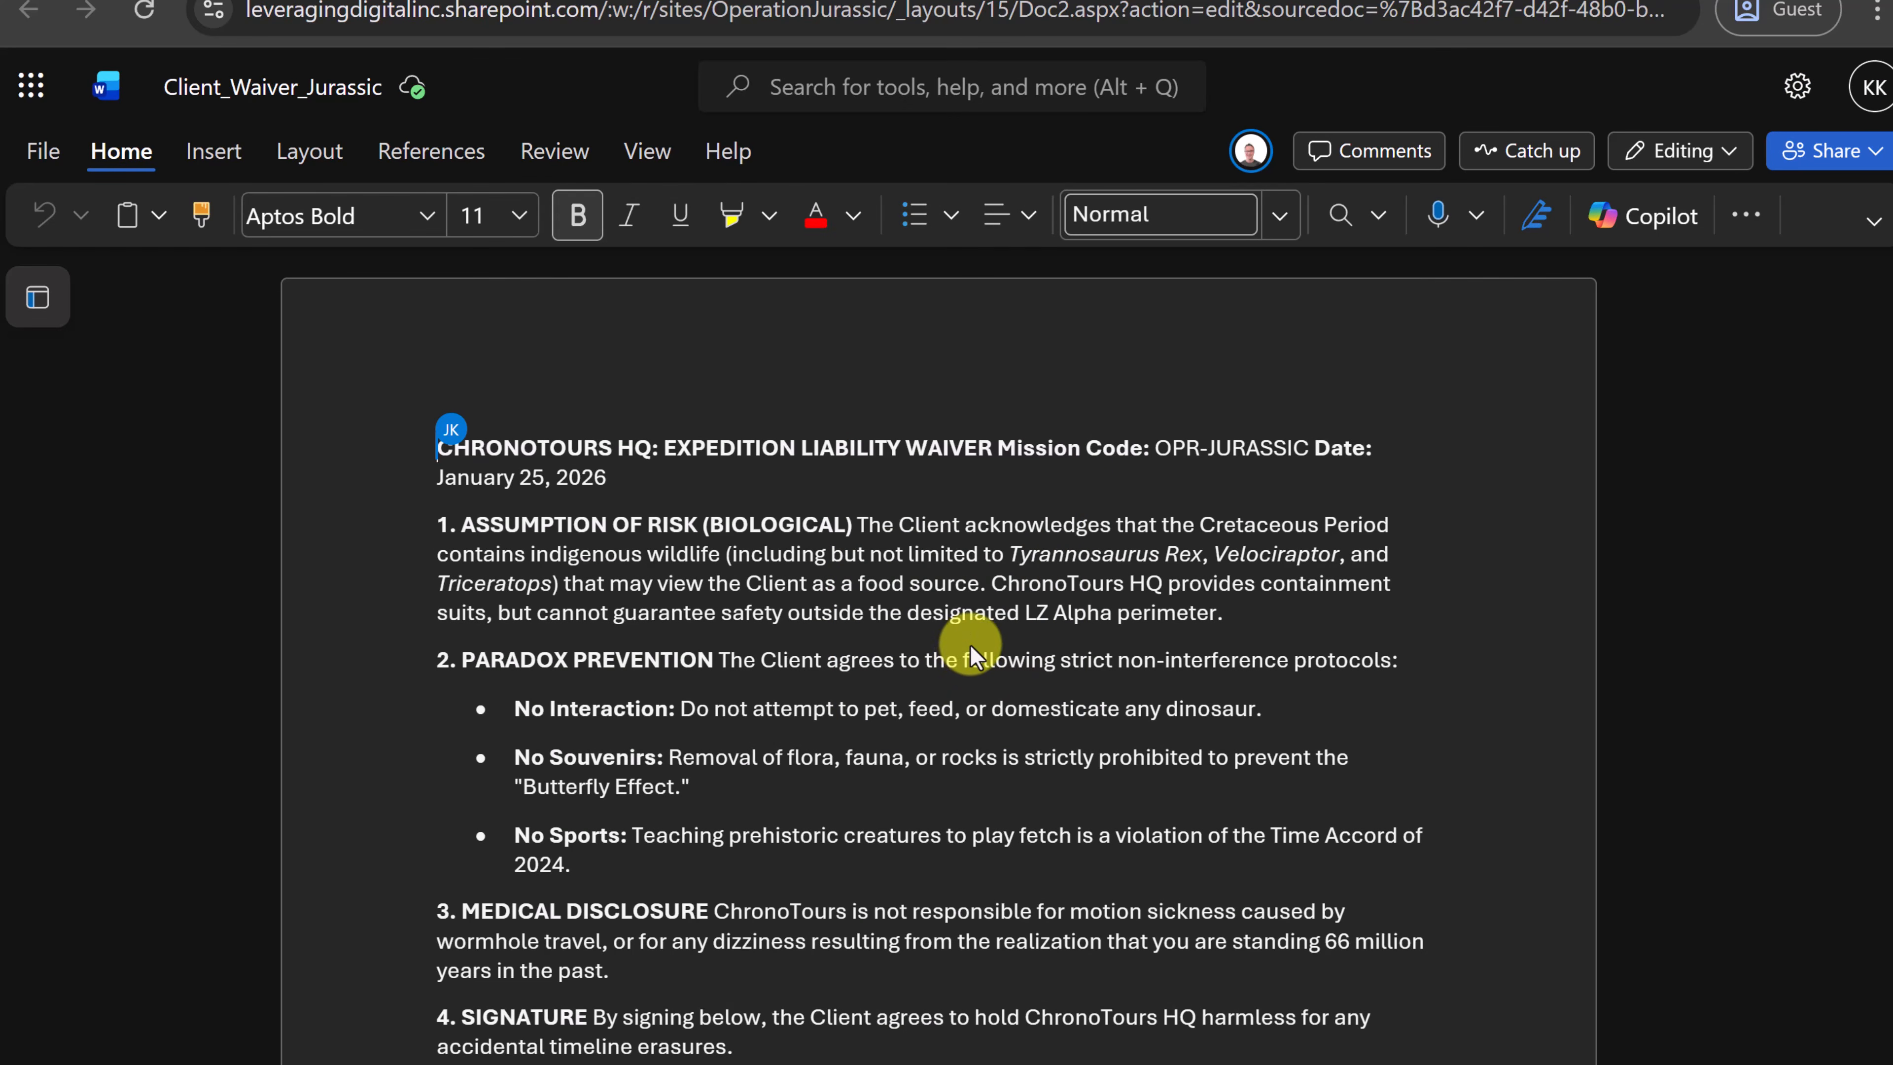
pyautogui.click(1250, 153)
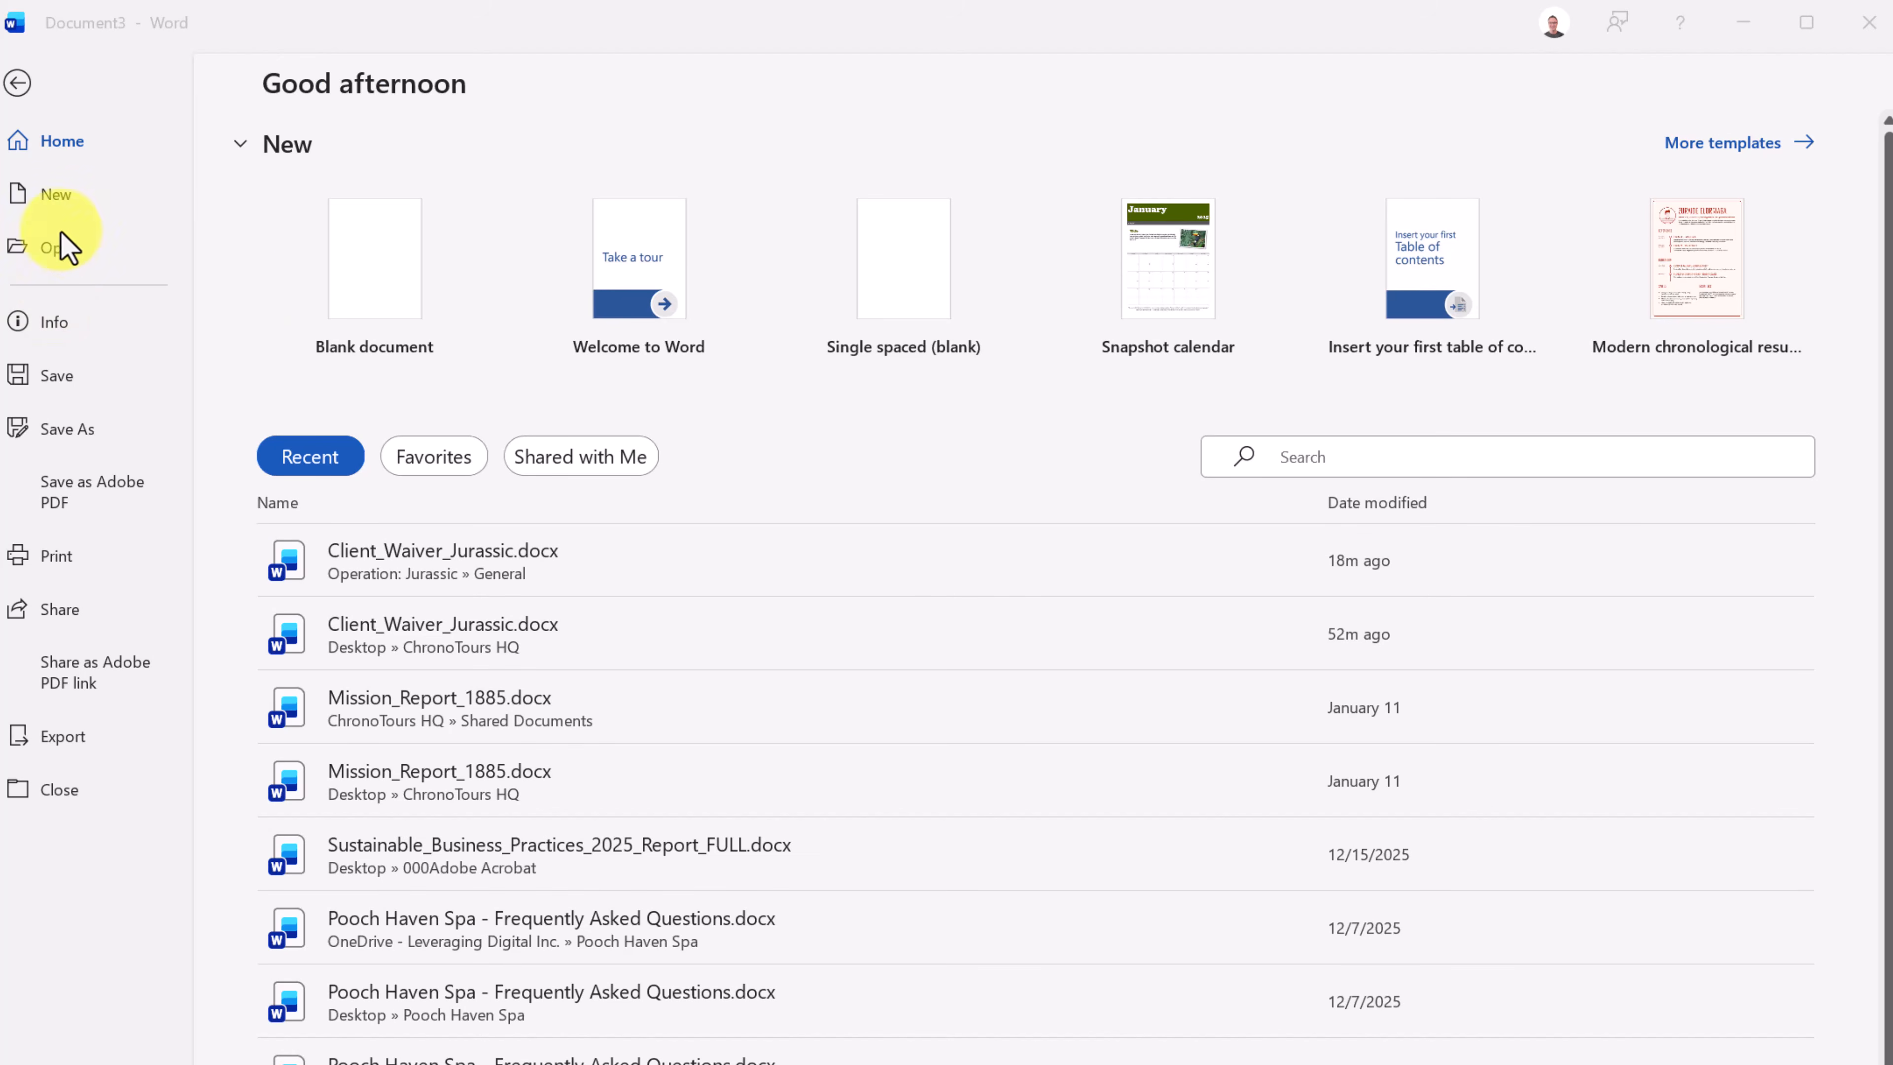
# - In desktop Word, open Client_Waiver_Jurassic.docx from the Operation: Jurassic General folder and check who else has it open
pyautogui.click(60, 250)
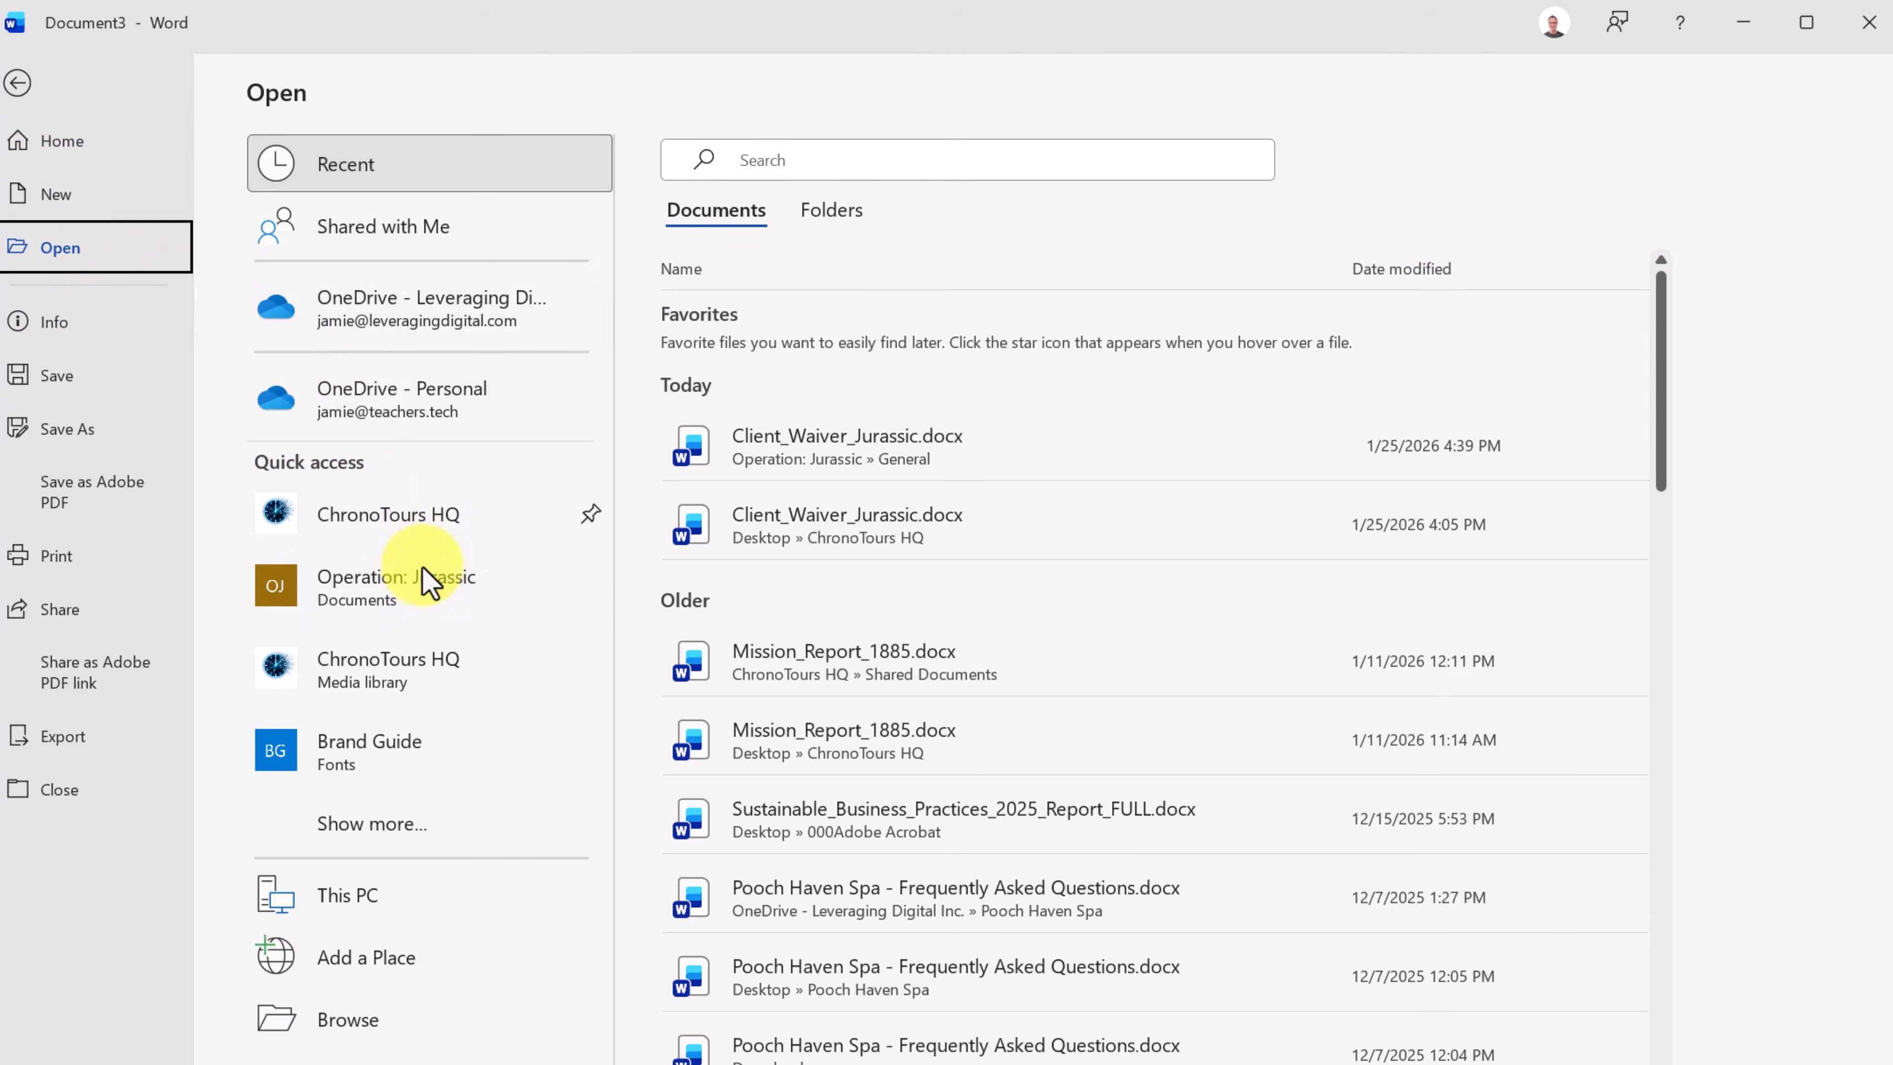
pyautogui.click(395, 595)
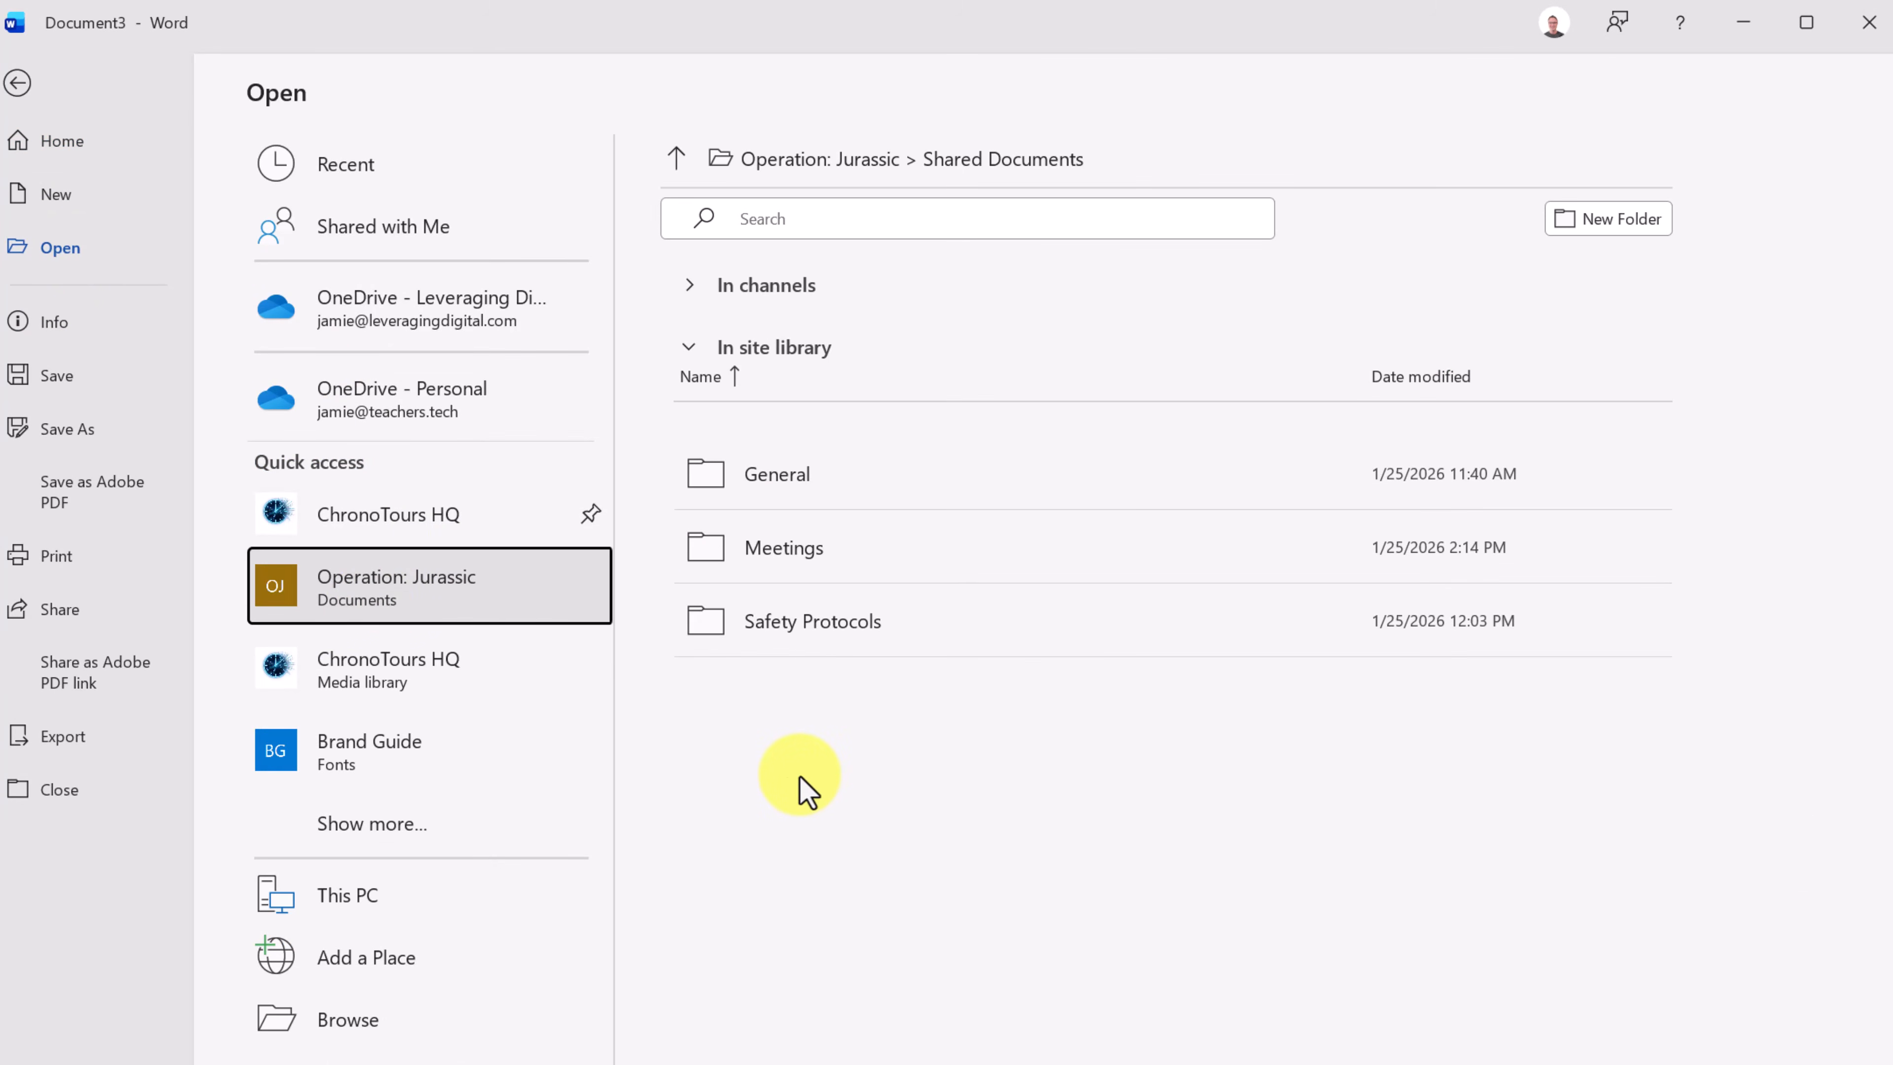
pyautogui.click(796, 486)
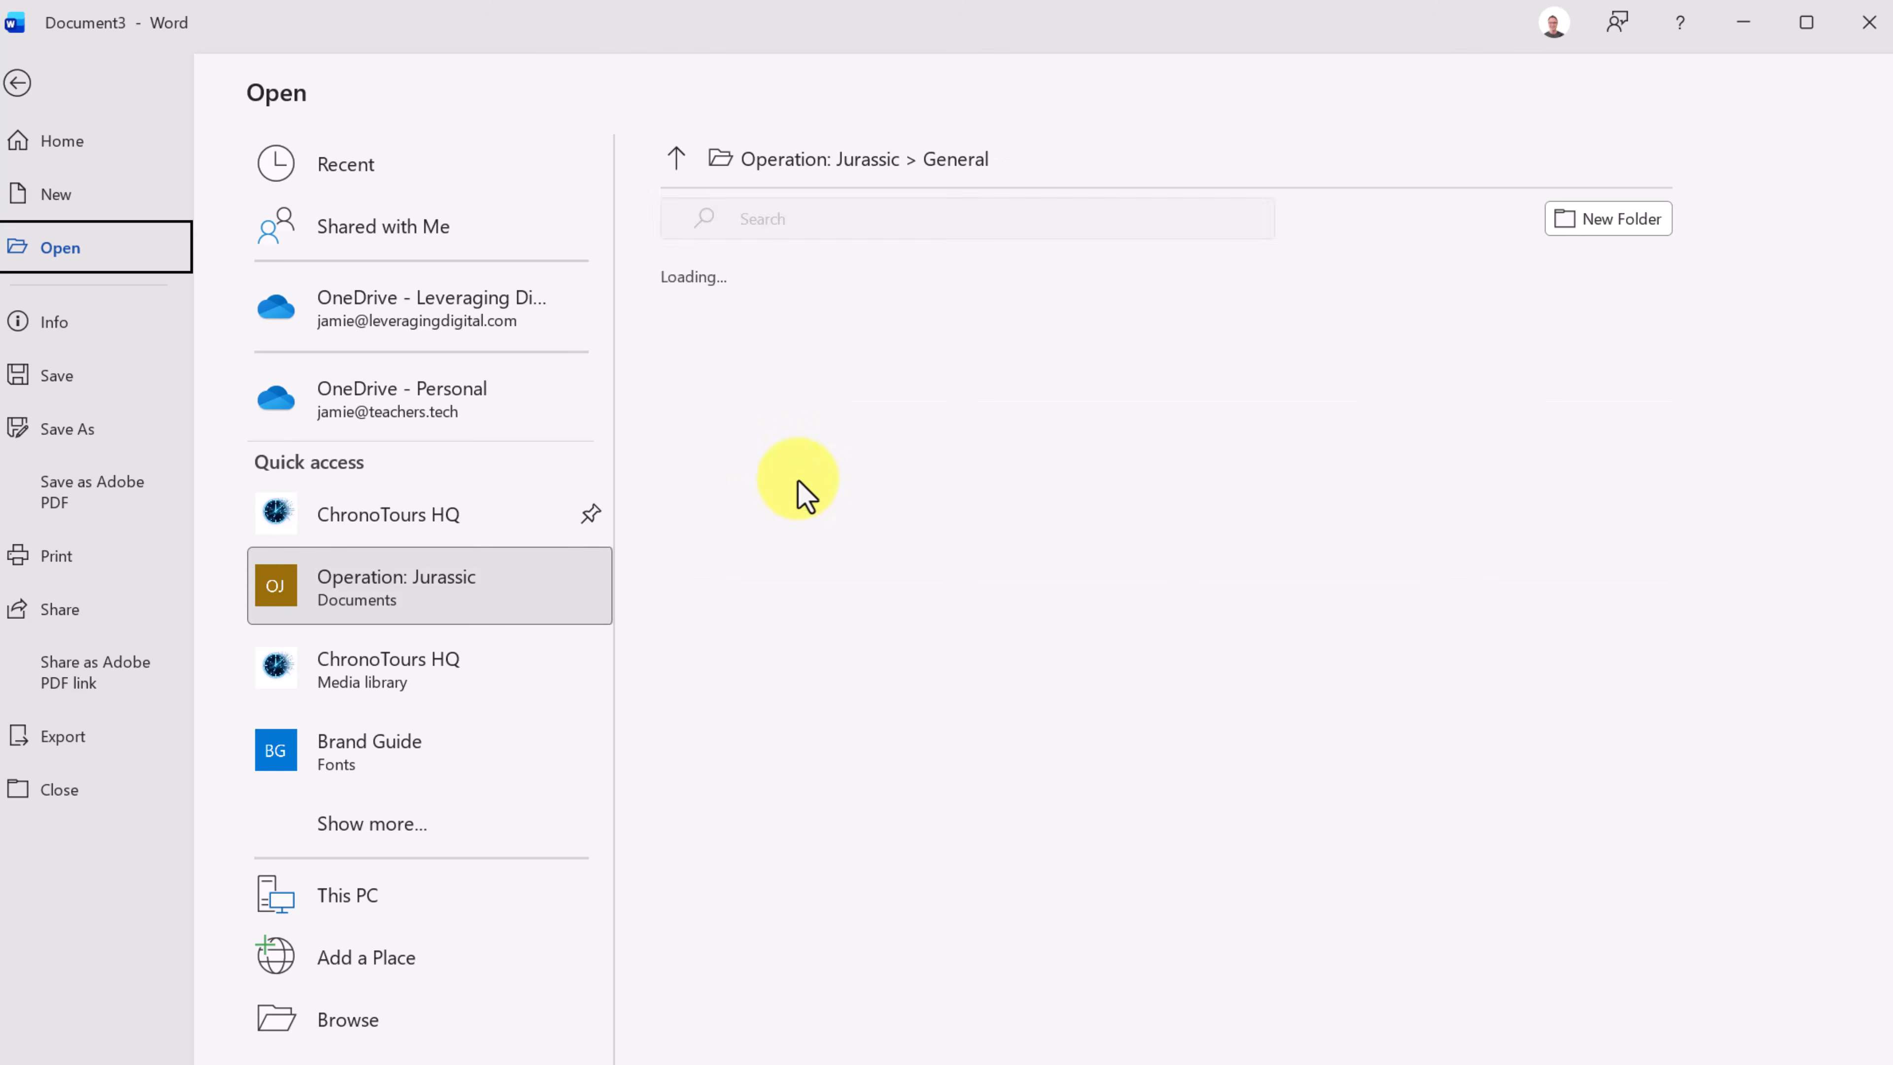
pyautogui.click(807, 493)
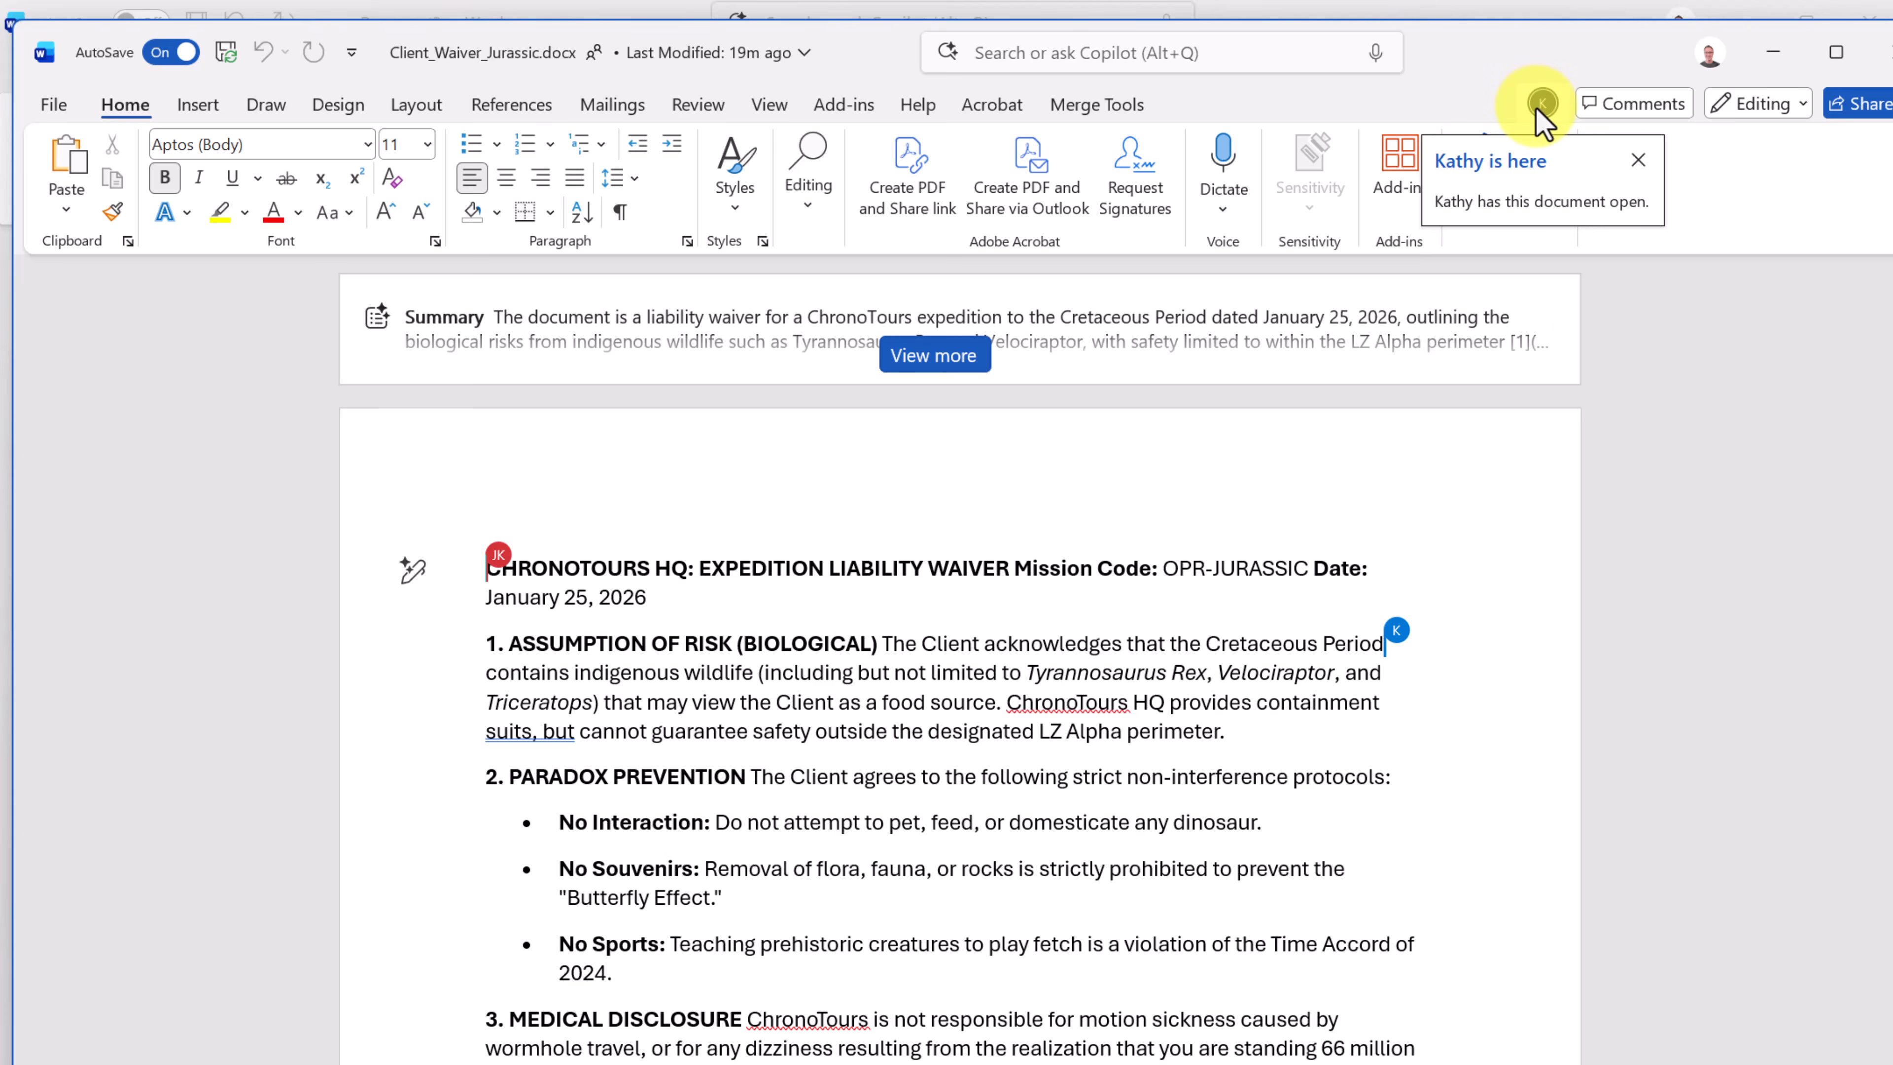
pyautogui.moveTo(1541, 108)
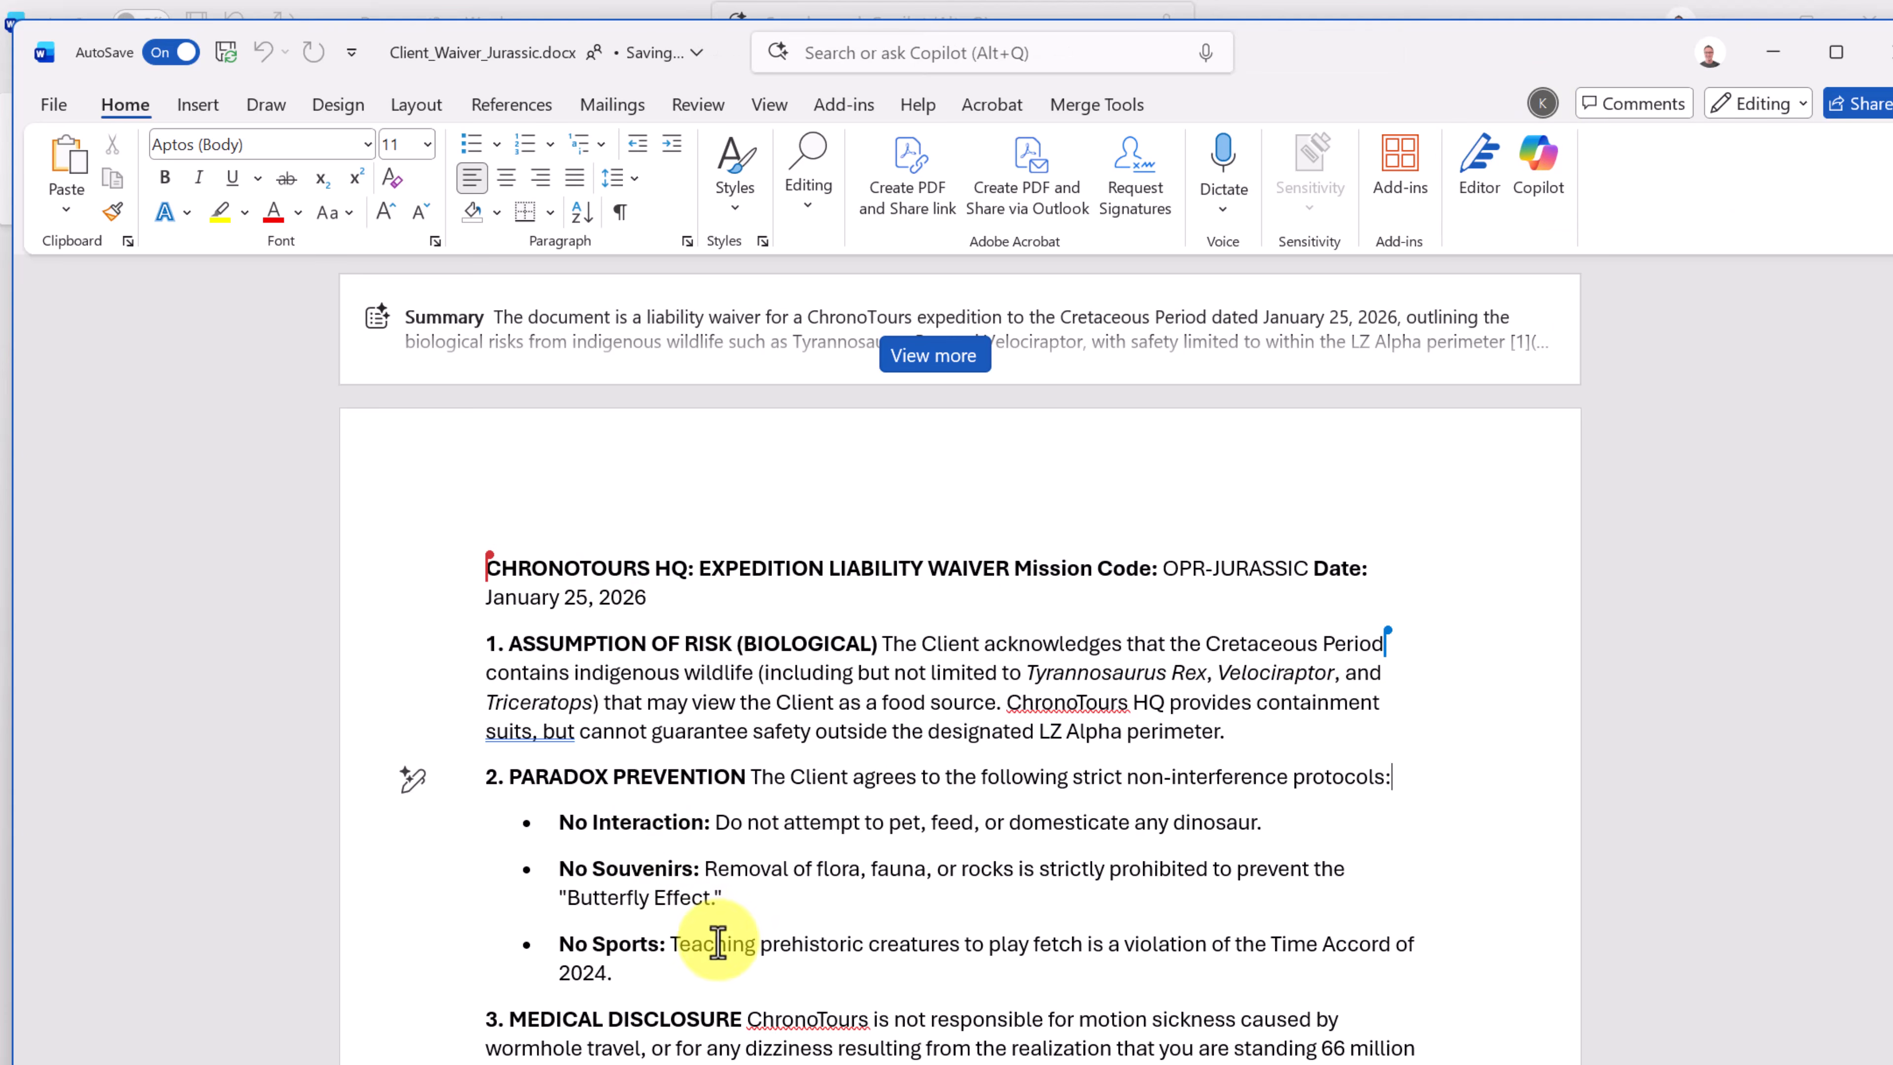
# - Comment "Strictly prohibited to prevent the Butterfly Effect." on the PARADOX PREVENTION heading and check it in the browser copy
pyautogui.moveTo(747, 776); pyautogui.dragTo(564, 783)
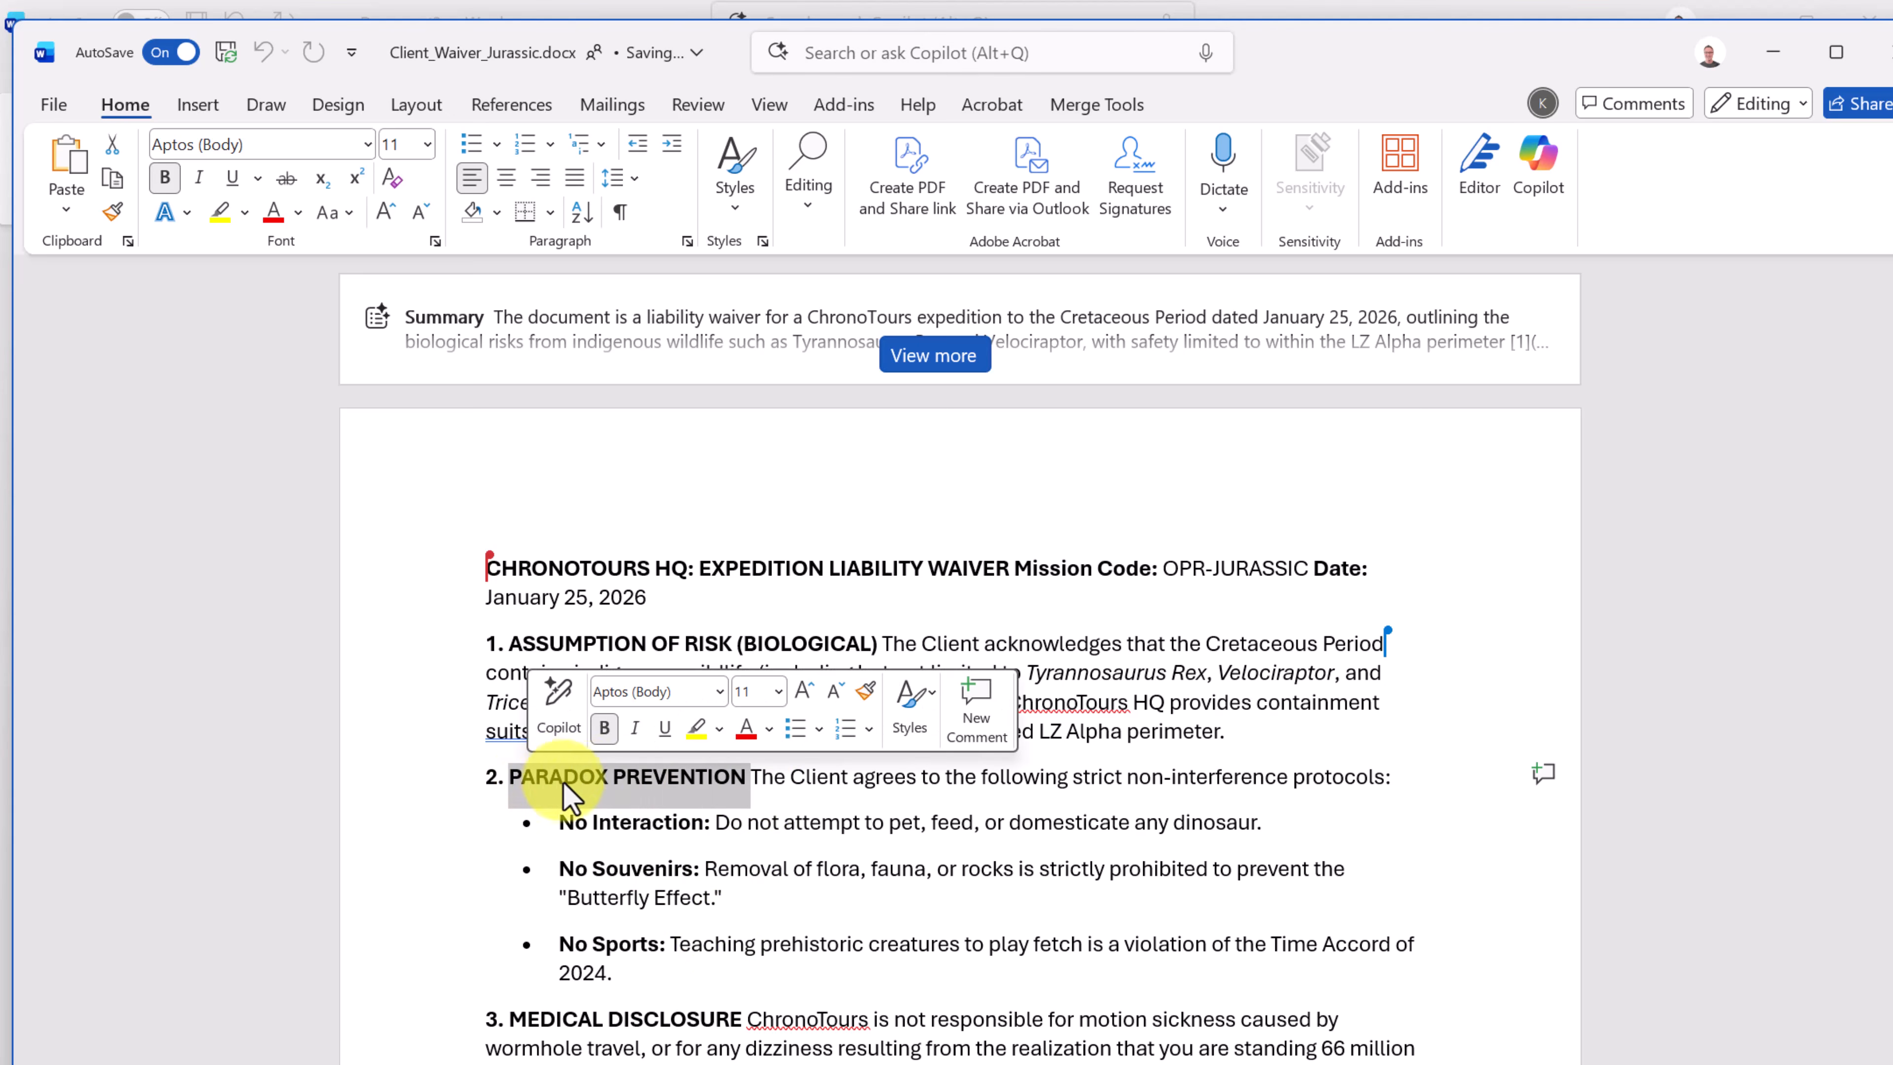
pyautogui.click(978, 712)
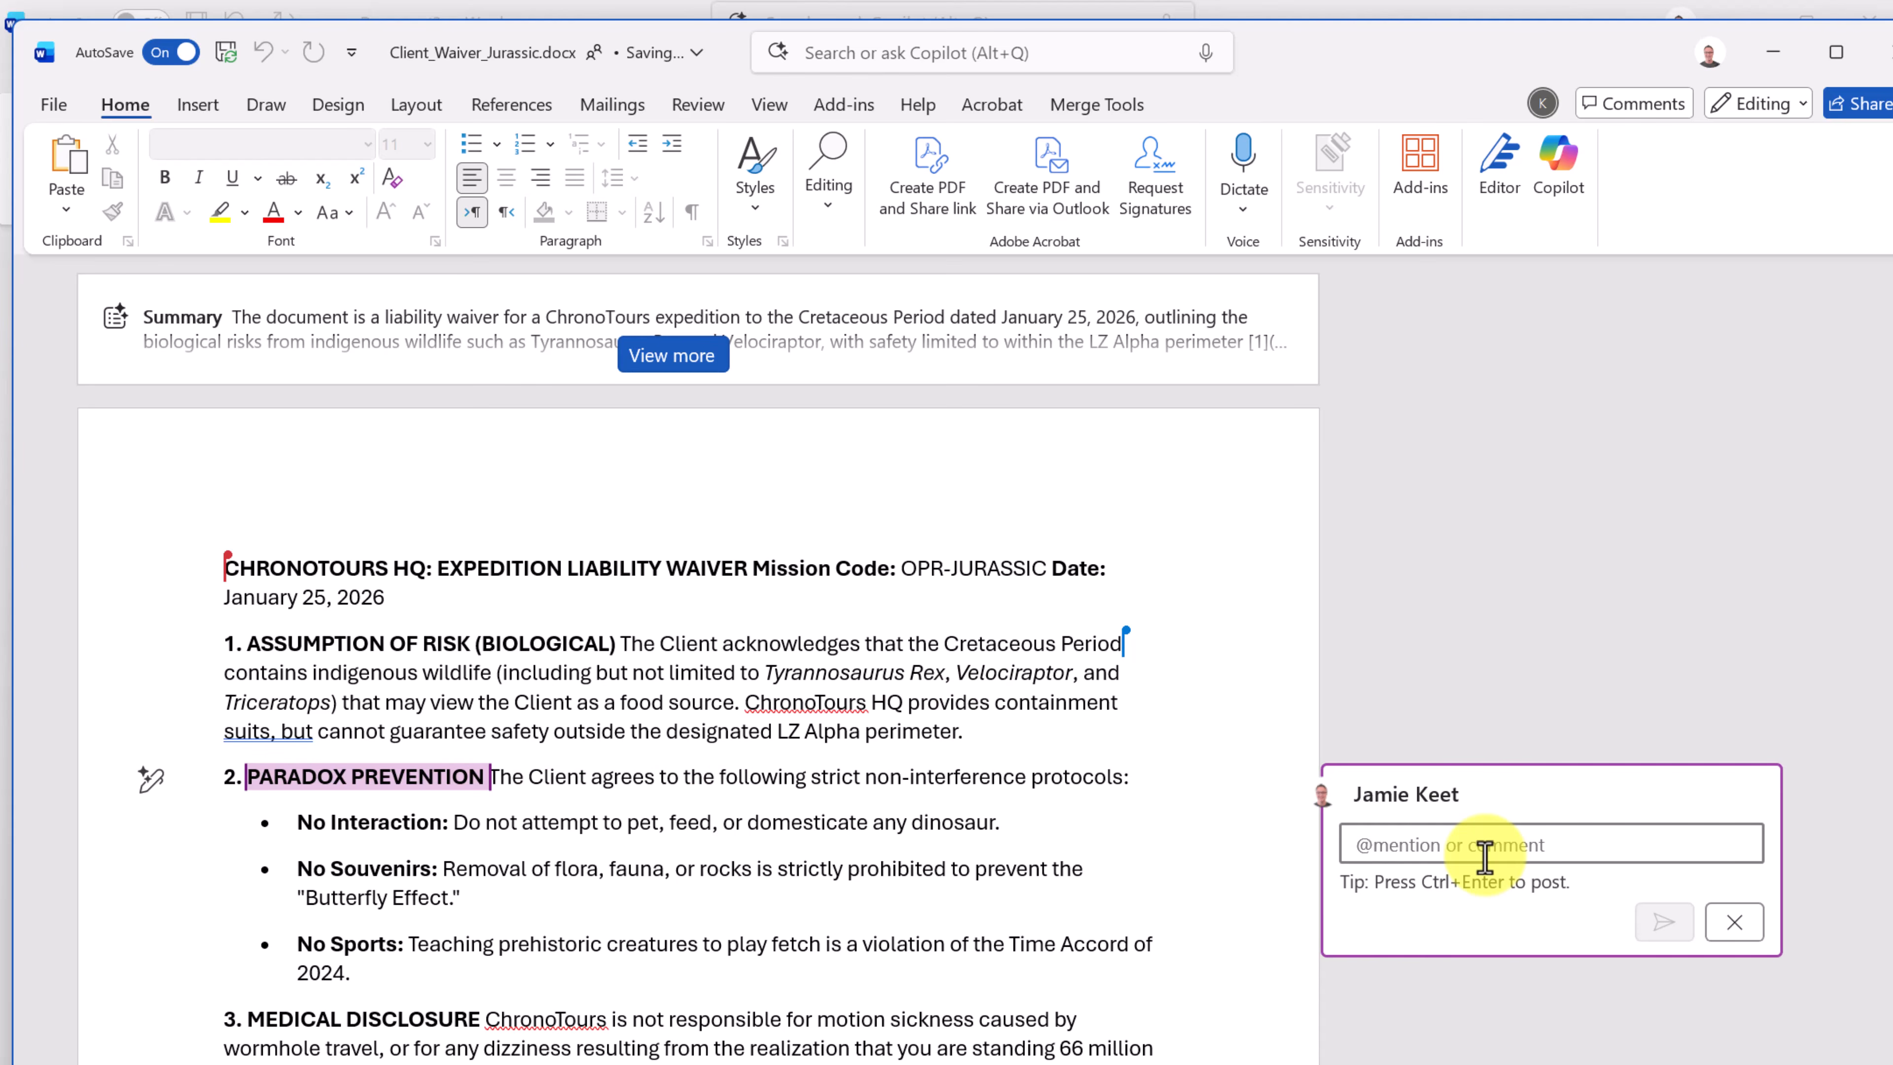
pyautogui.click(1484, 857)
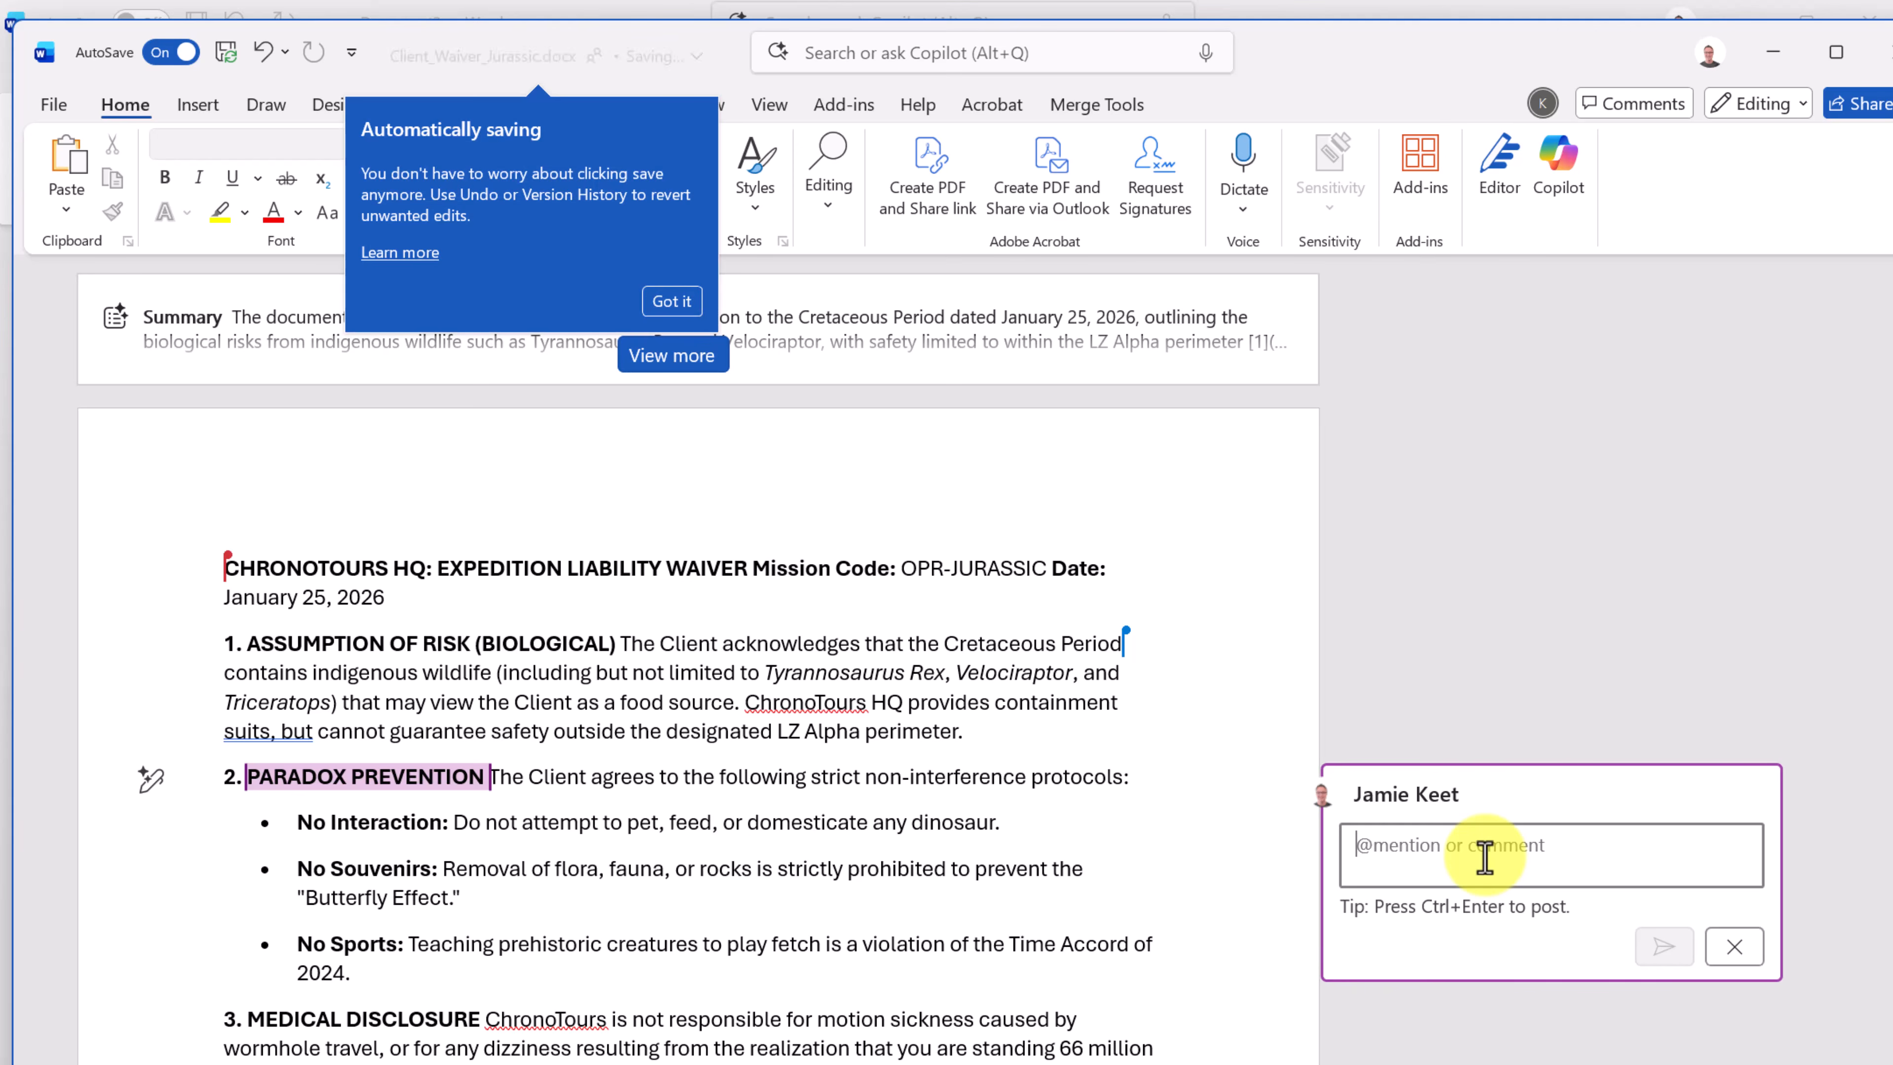
pyautogui.write('Strictly prohibited to prevent the Butterfly Effect.')
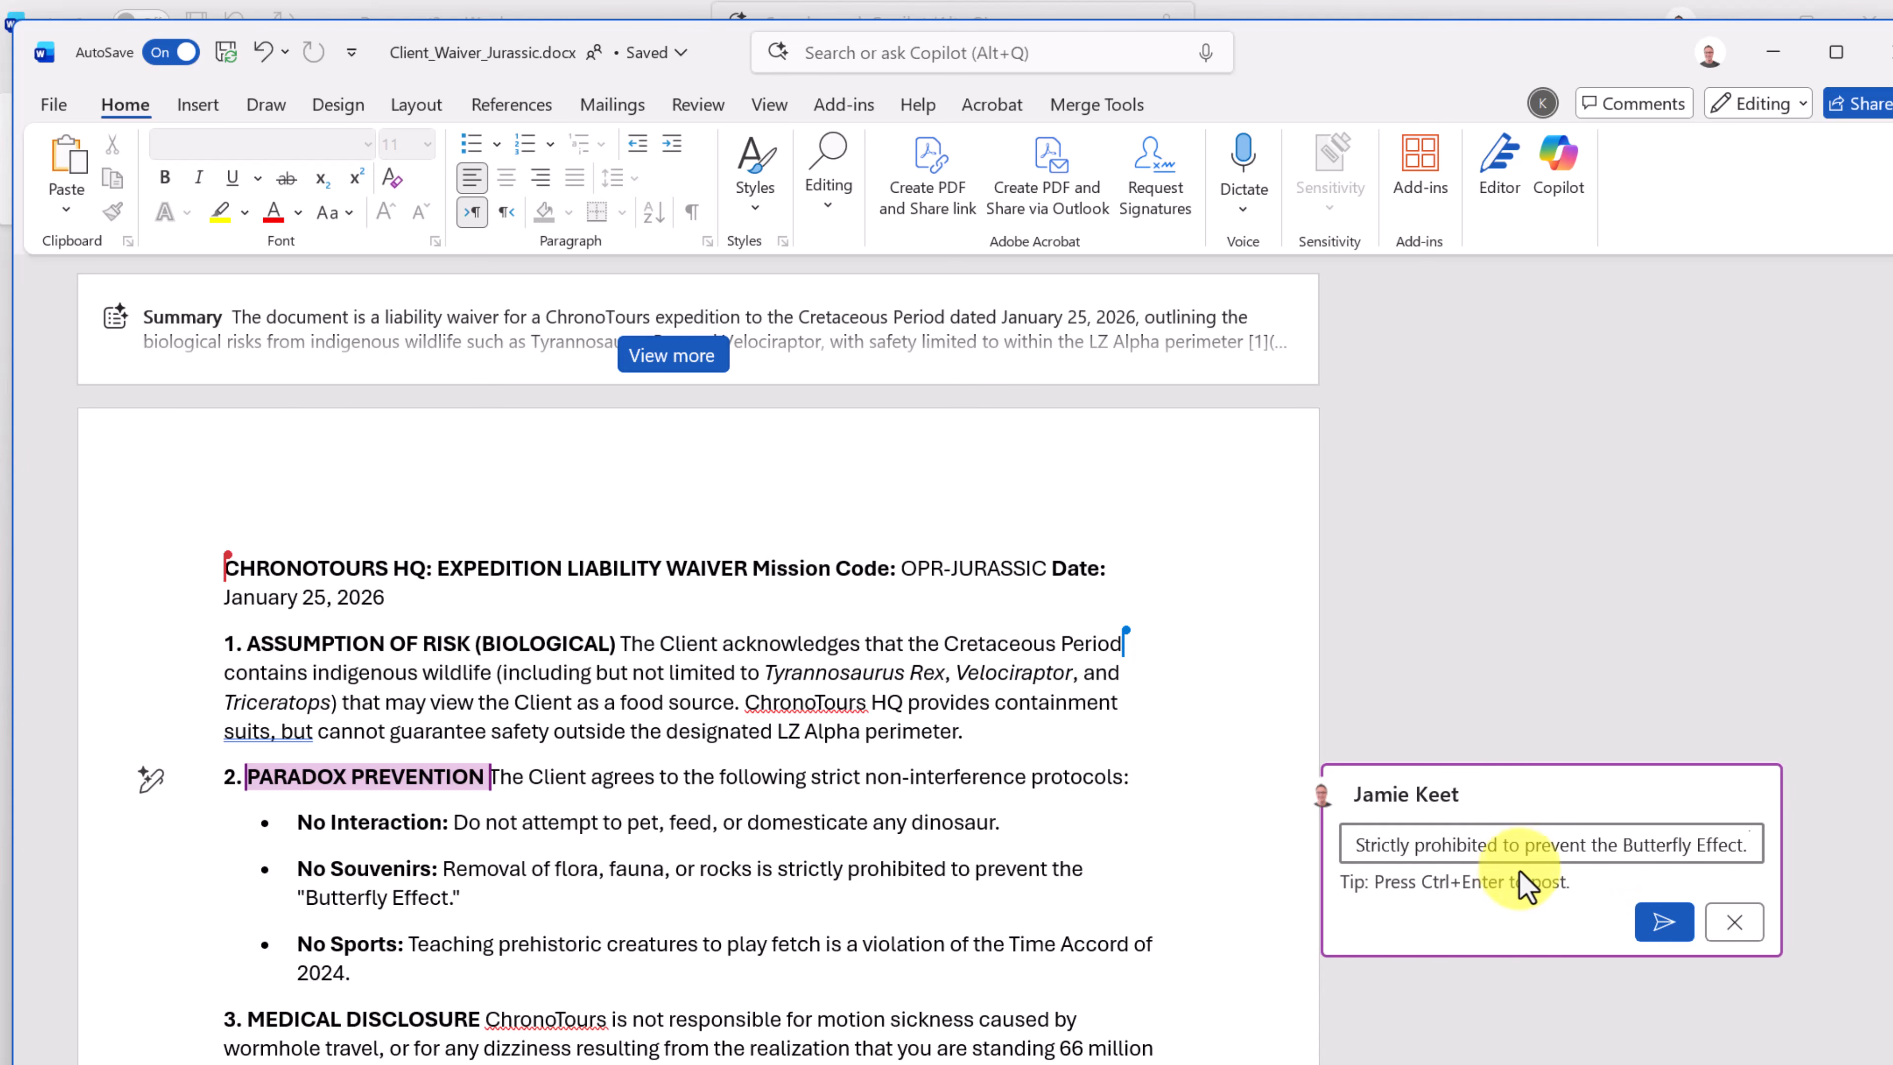
pyautogui.click(1662, 927)
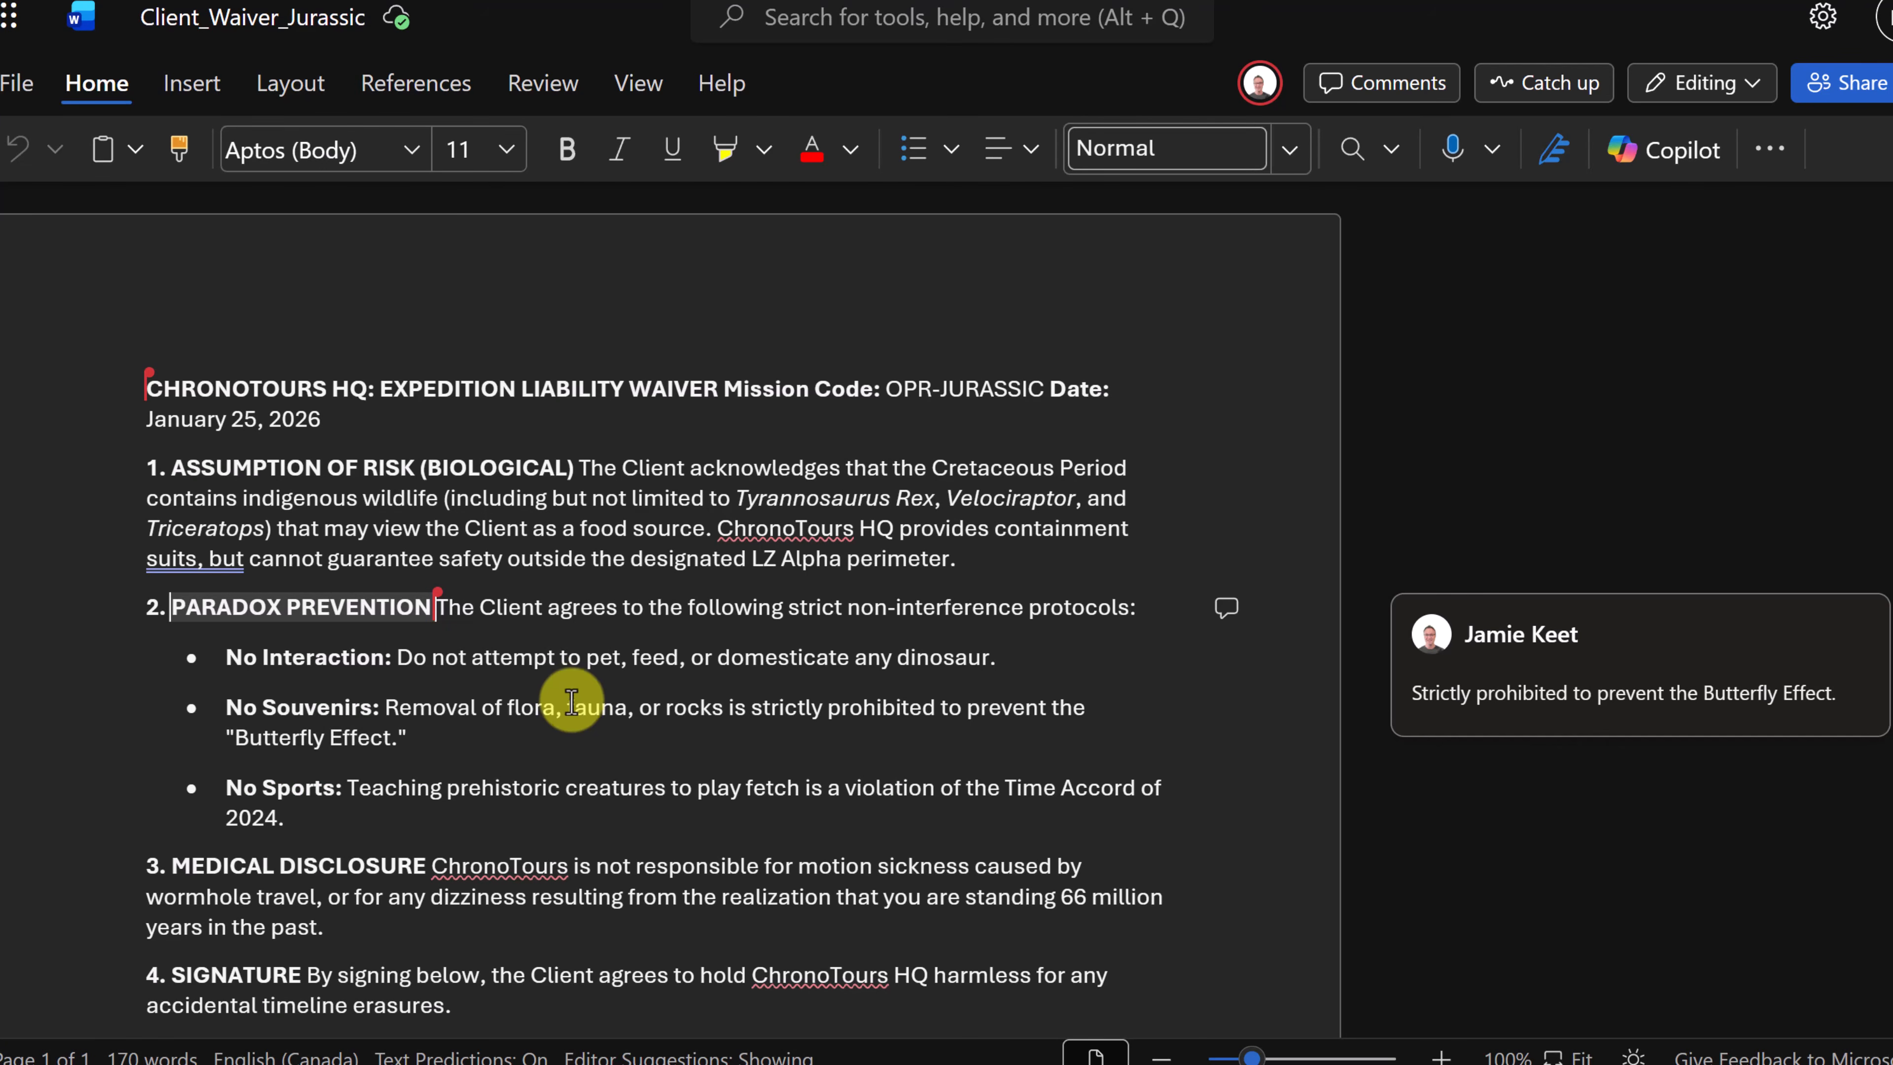
pyautogui.moveTo(456, 604)
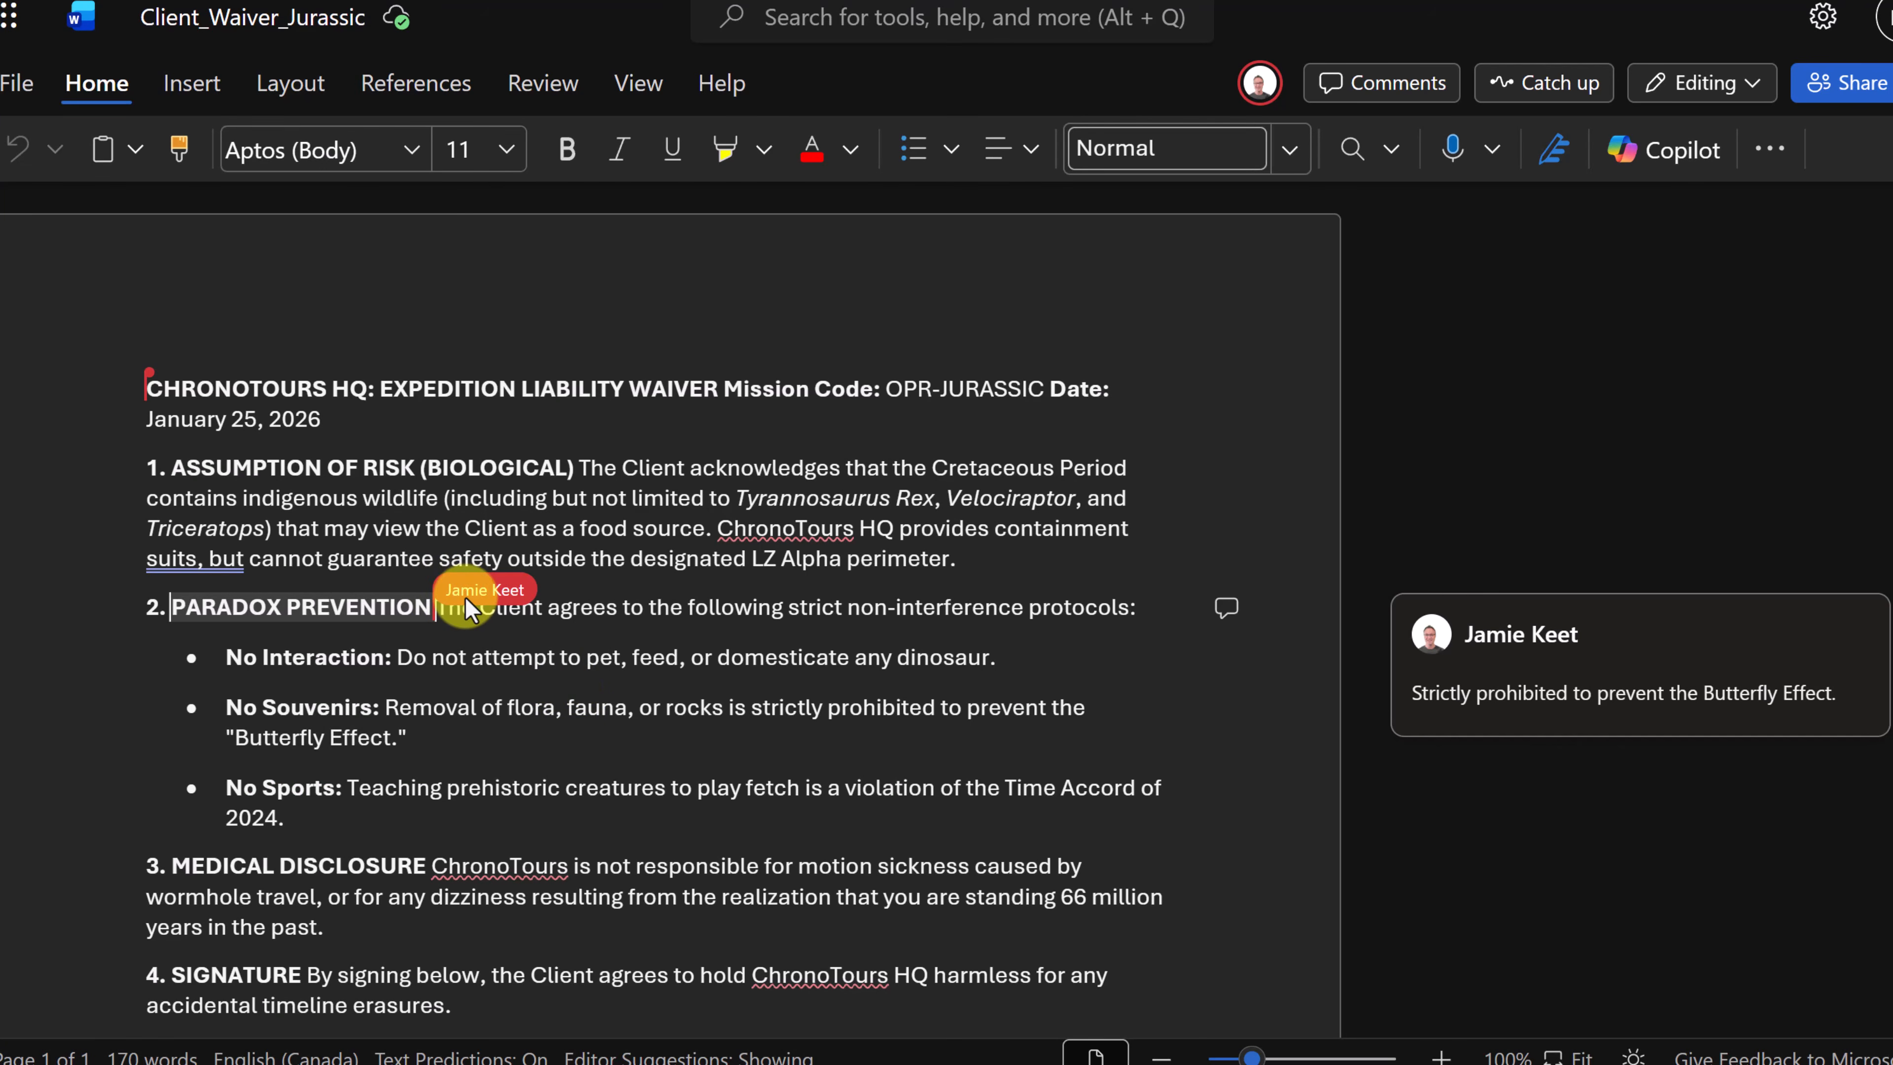
pyautogui.moveTo(1406, 665)
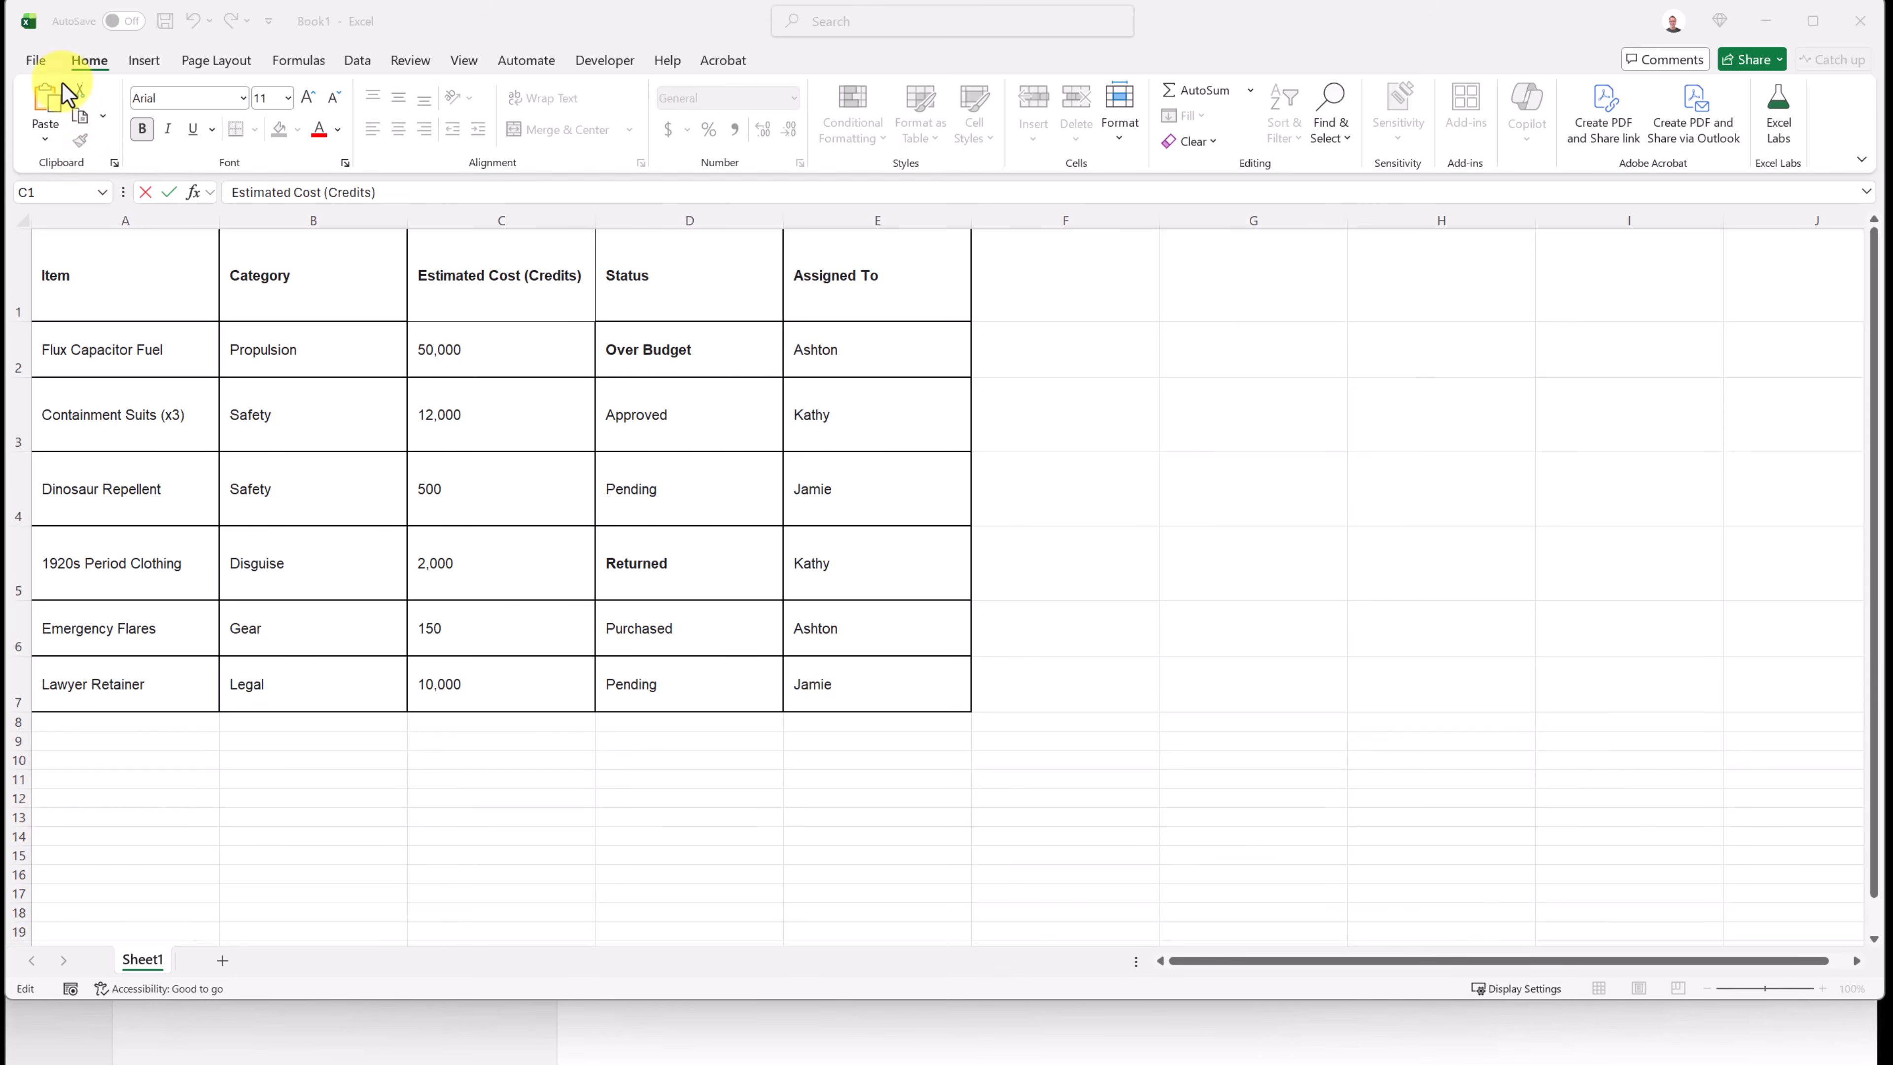
# - In Excel, save the cost workbook as "Estimated Cost" in the General folder of Operation: Jurassic's shared documents
pyautogui.click(36, 61)
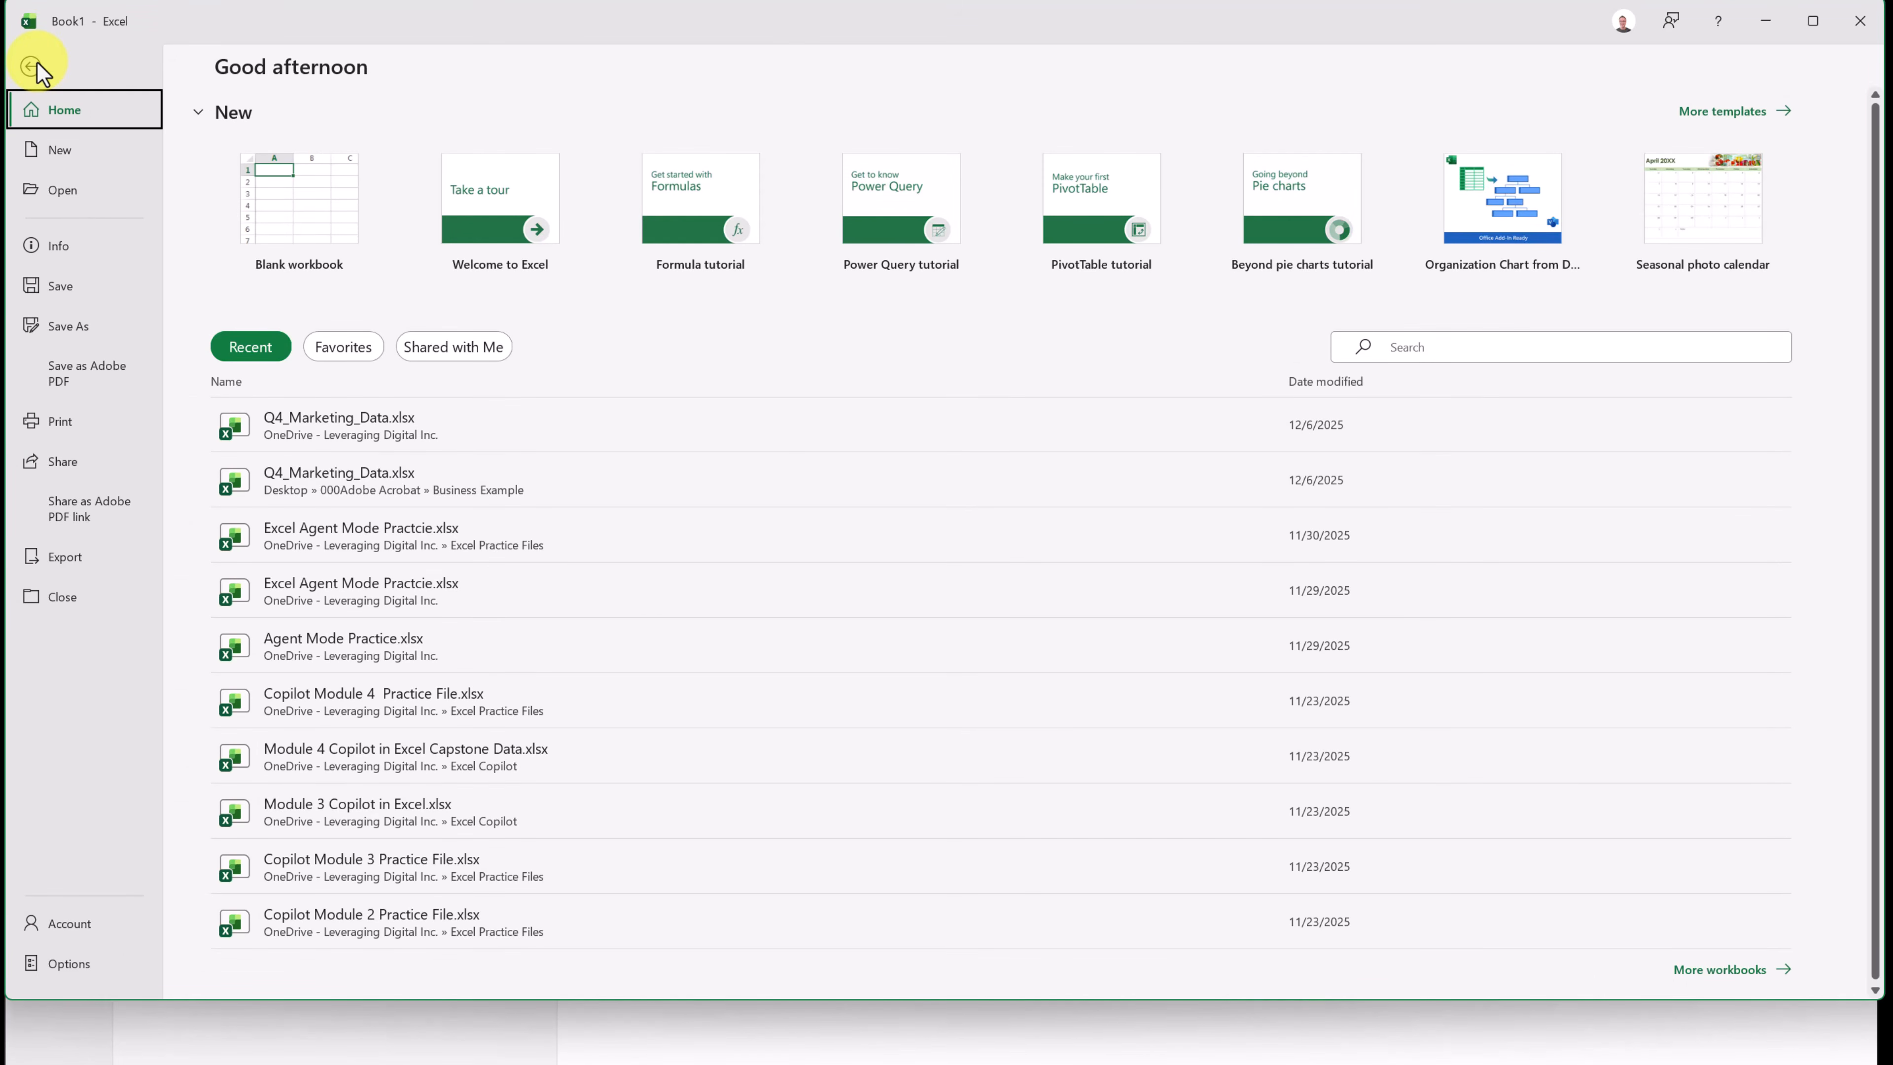
pyautogui.click(71, 326)
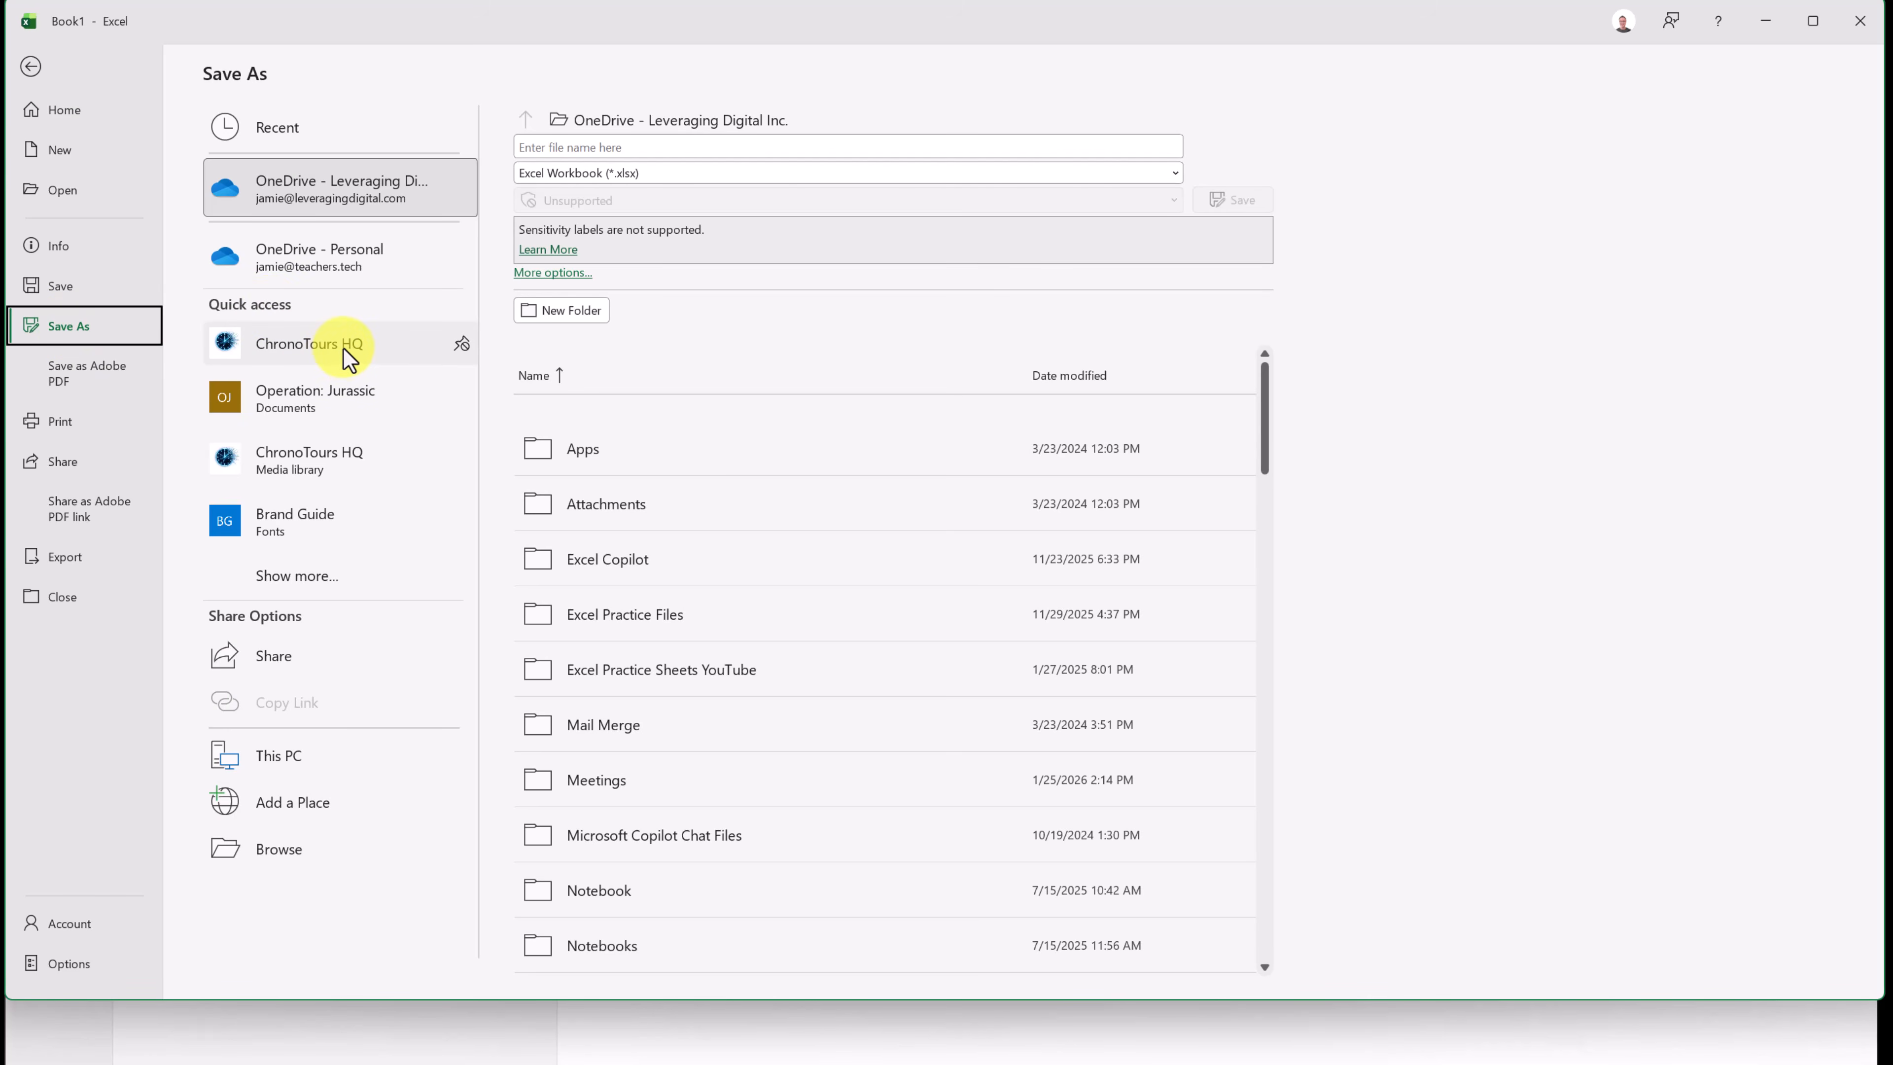
pyautogui.click(334, 396)
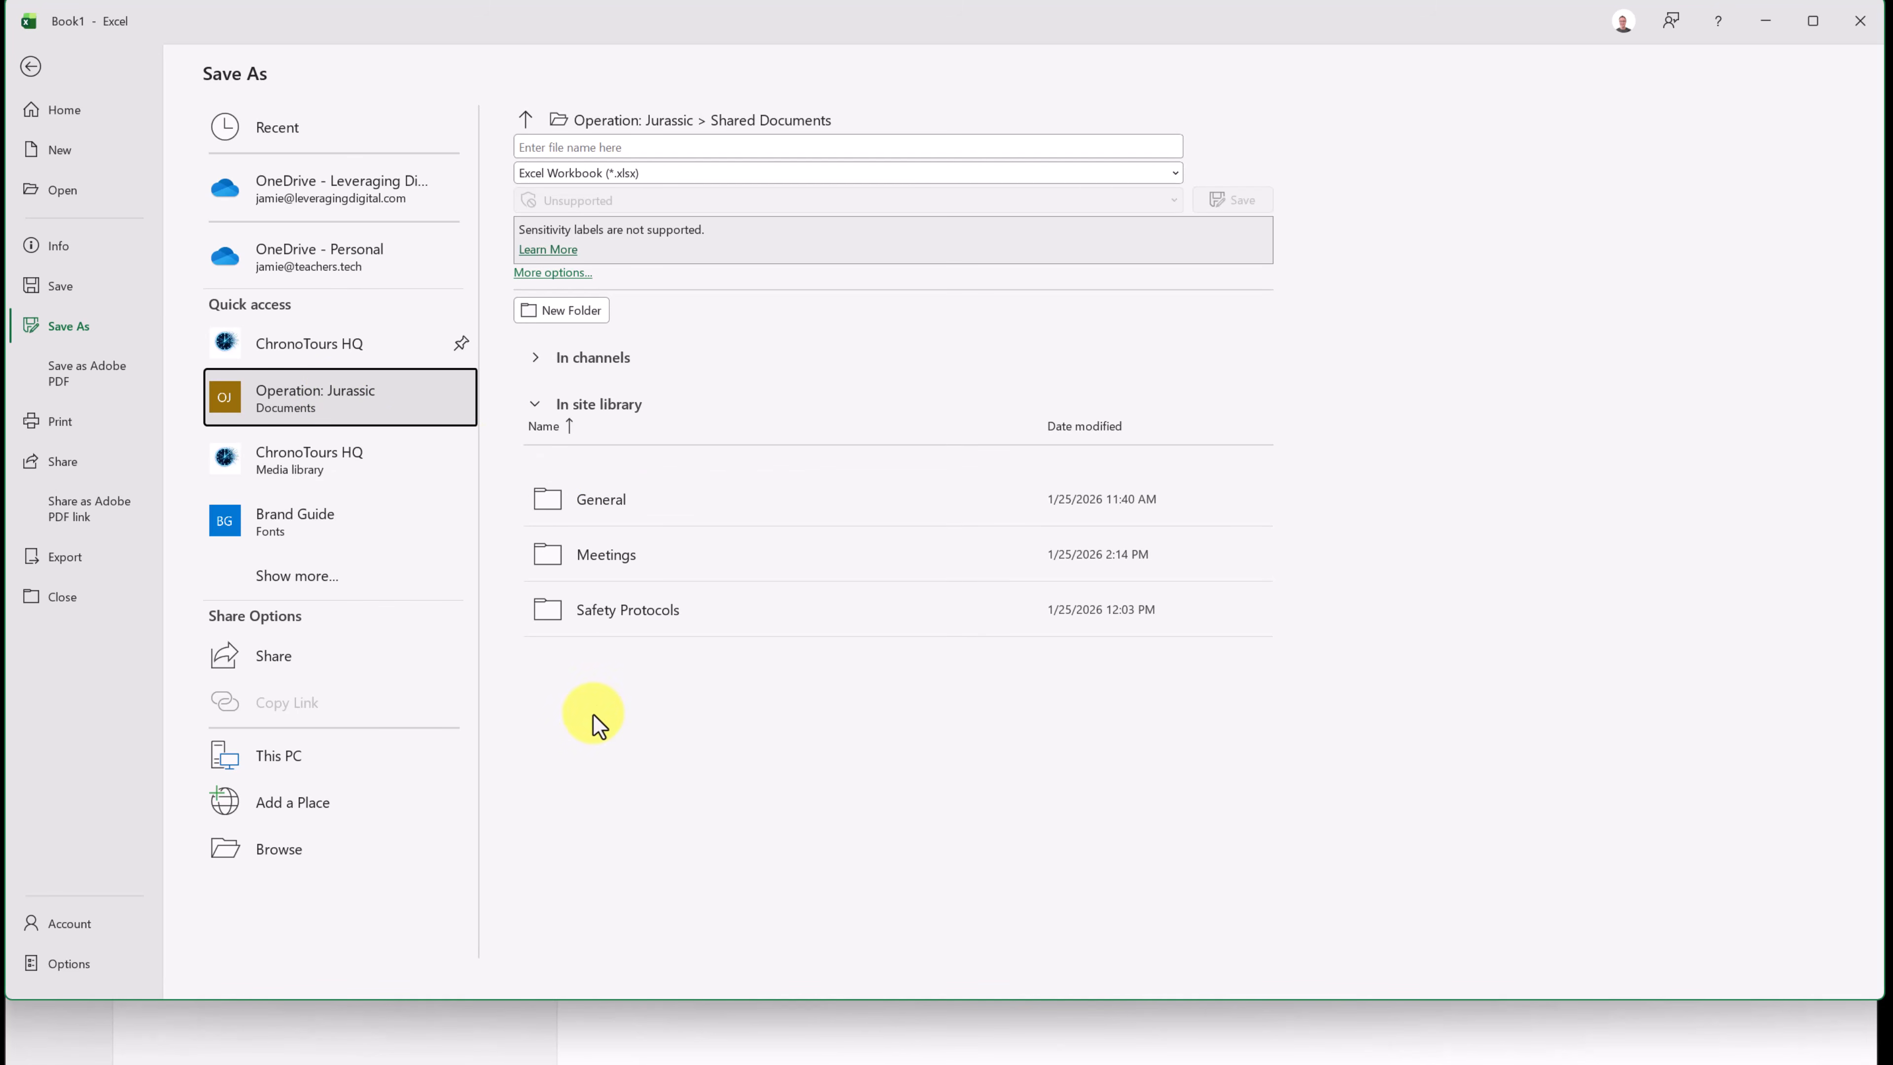
pyautogui.click(608, 501)
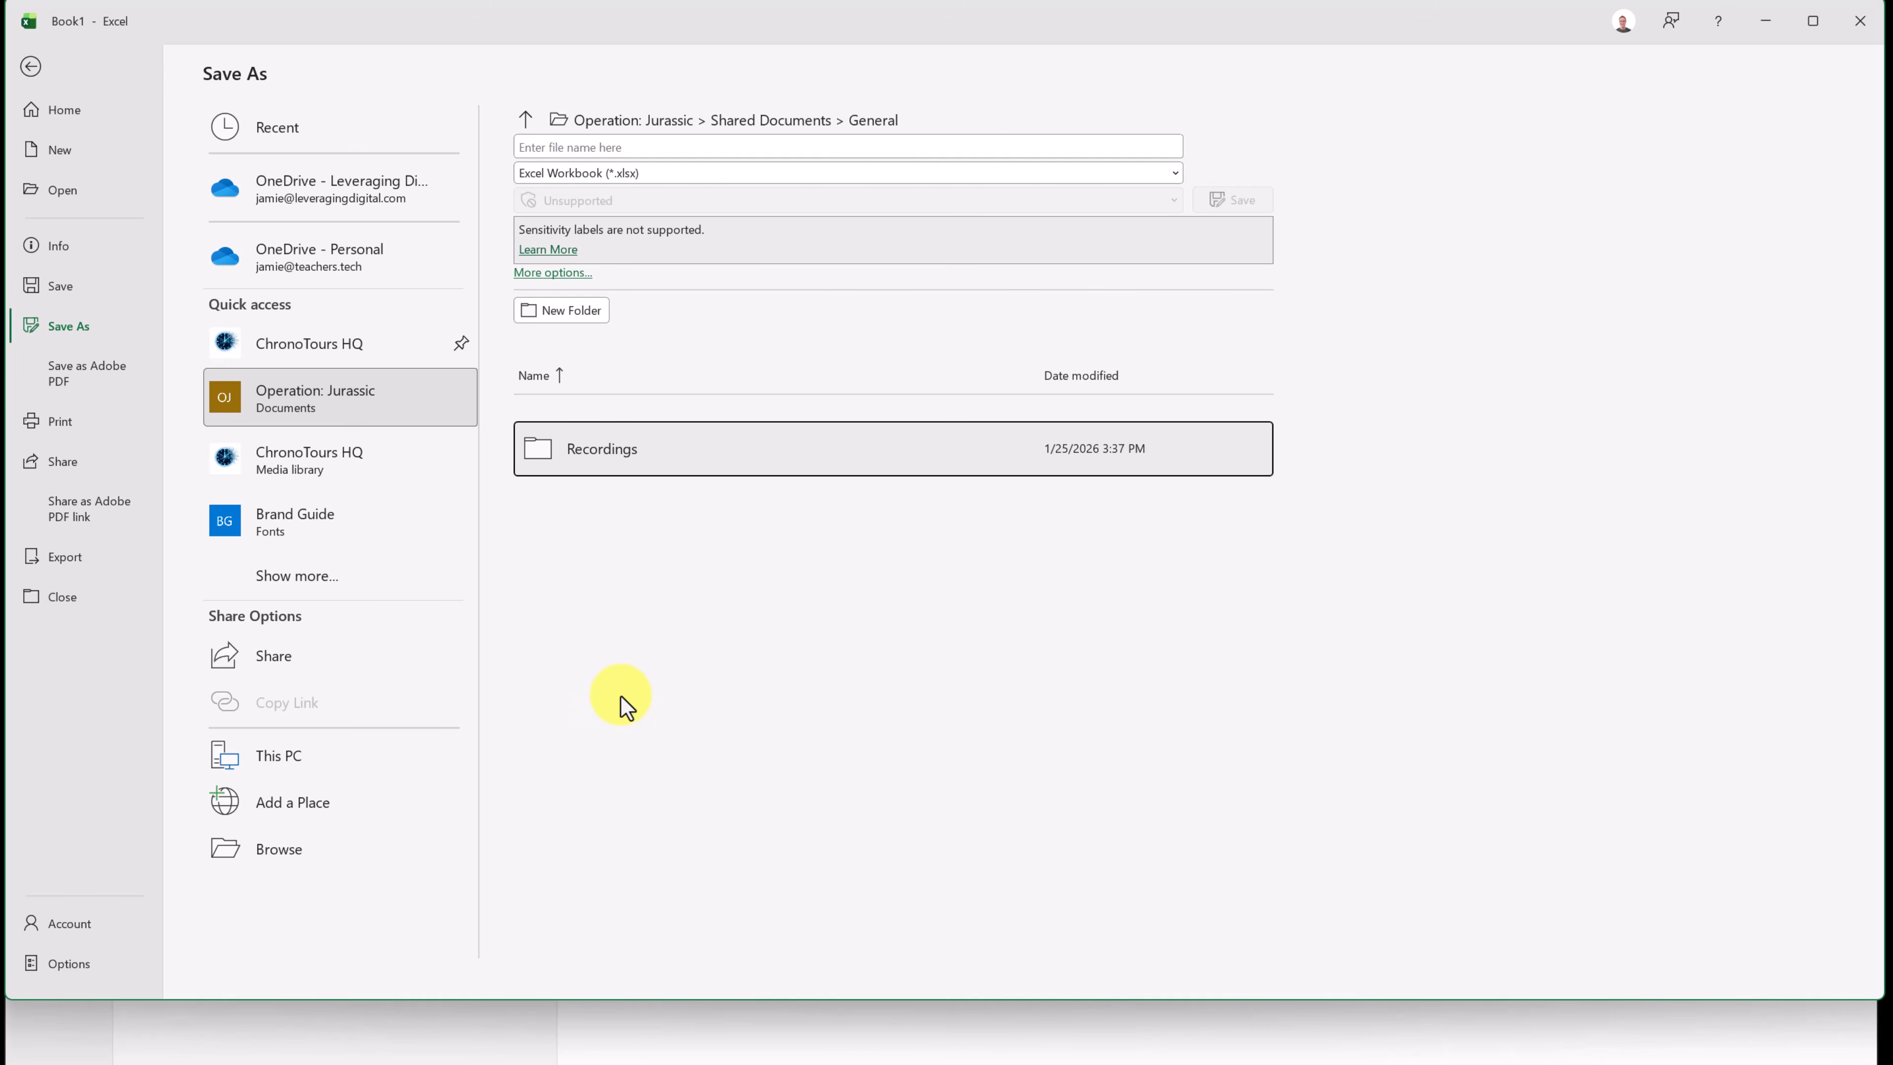
pyautogui.click(570, 149)
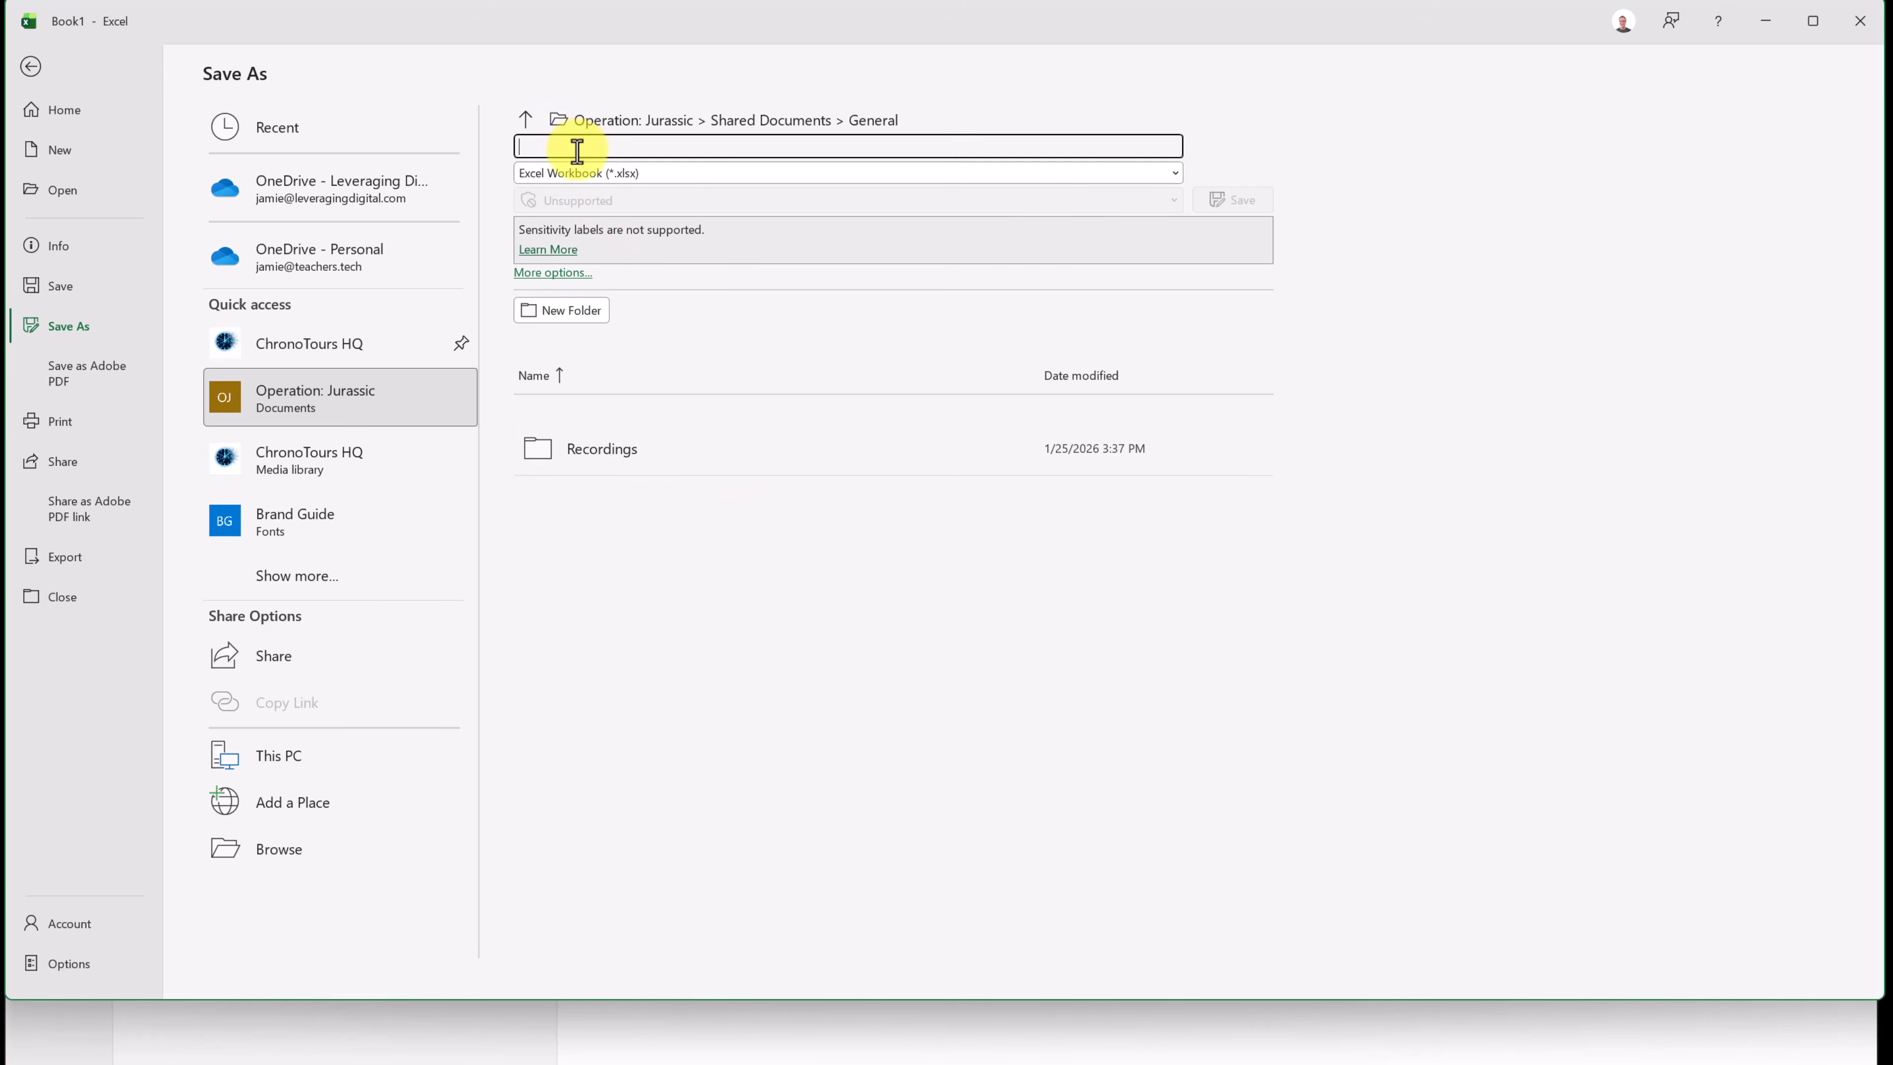
pyautogui.write('Estimated Cost')
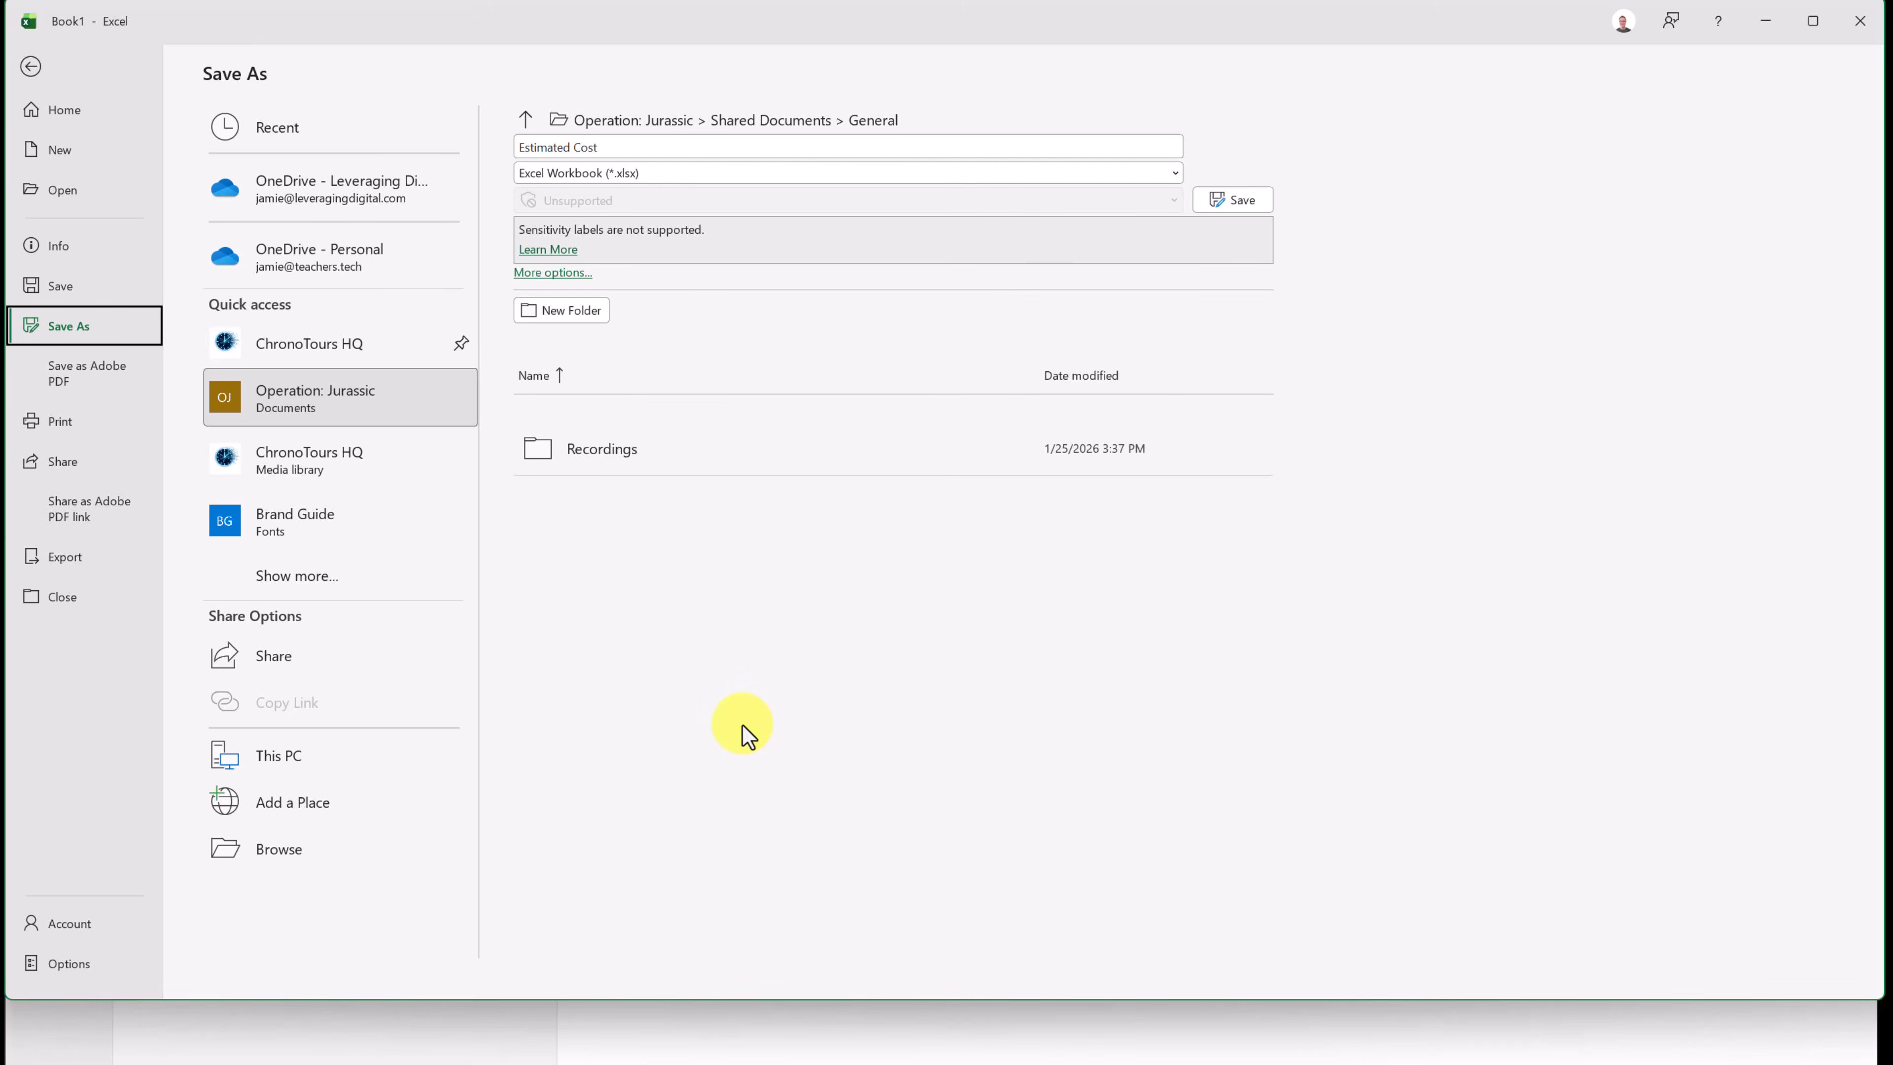
pyautogui.click(1225, 198)
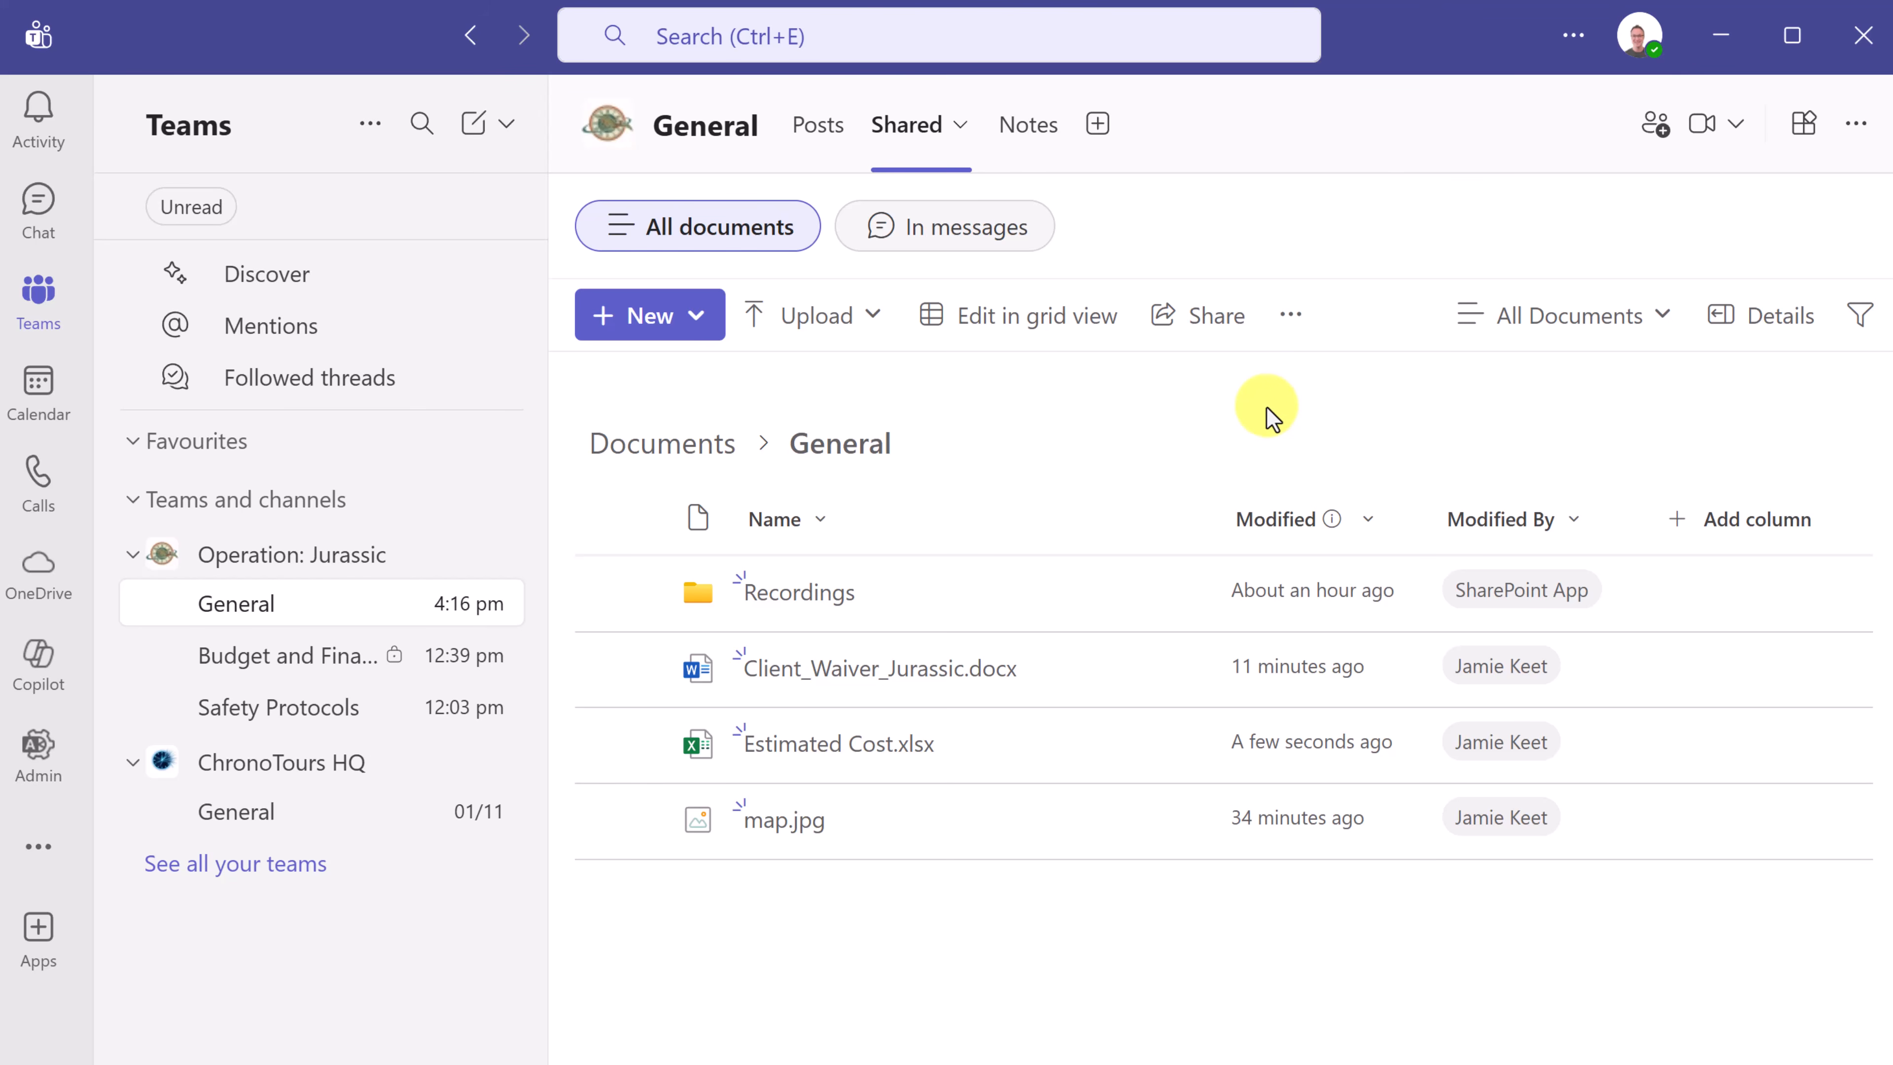
# - In Teams, open the General channel's document folder in SharePoint
pyautogui.click(1287, 320)
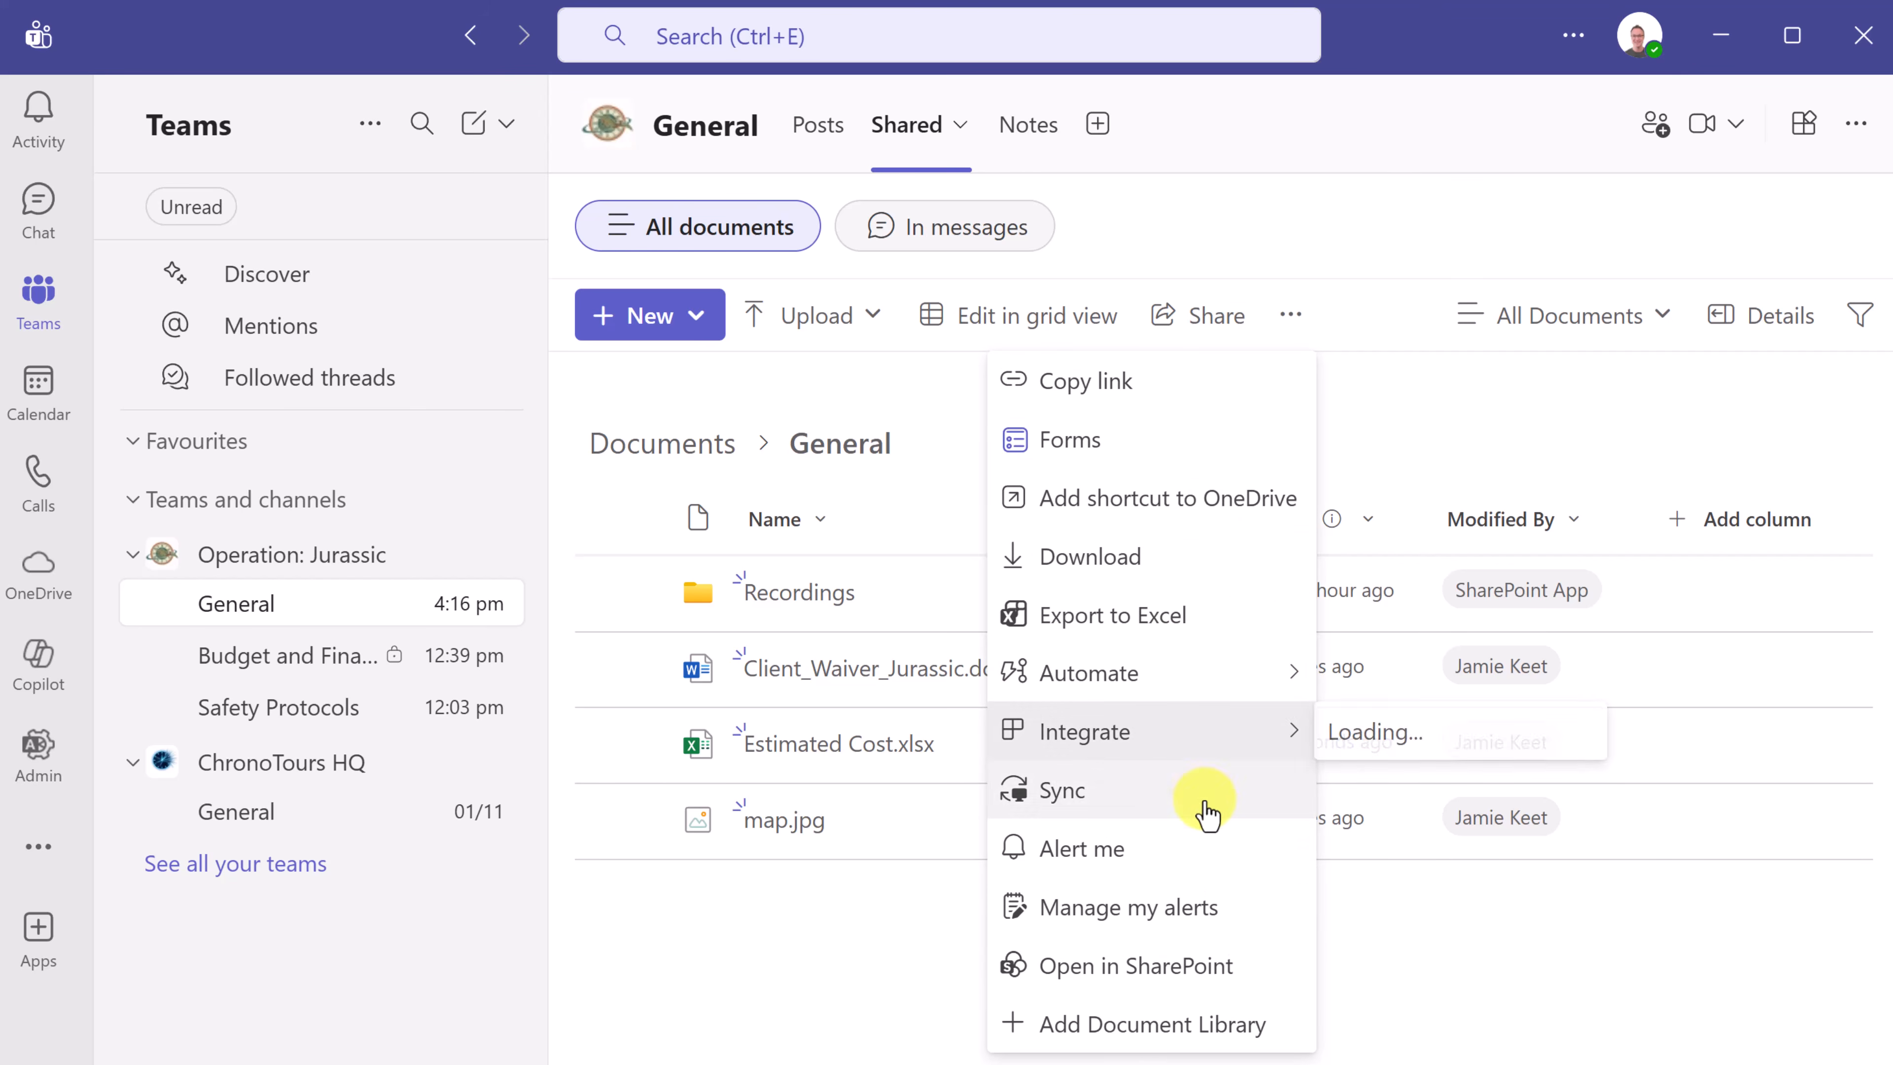
pyautogui.click(1211, 966)
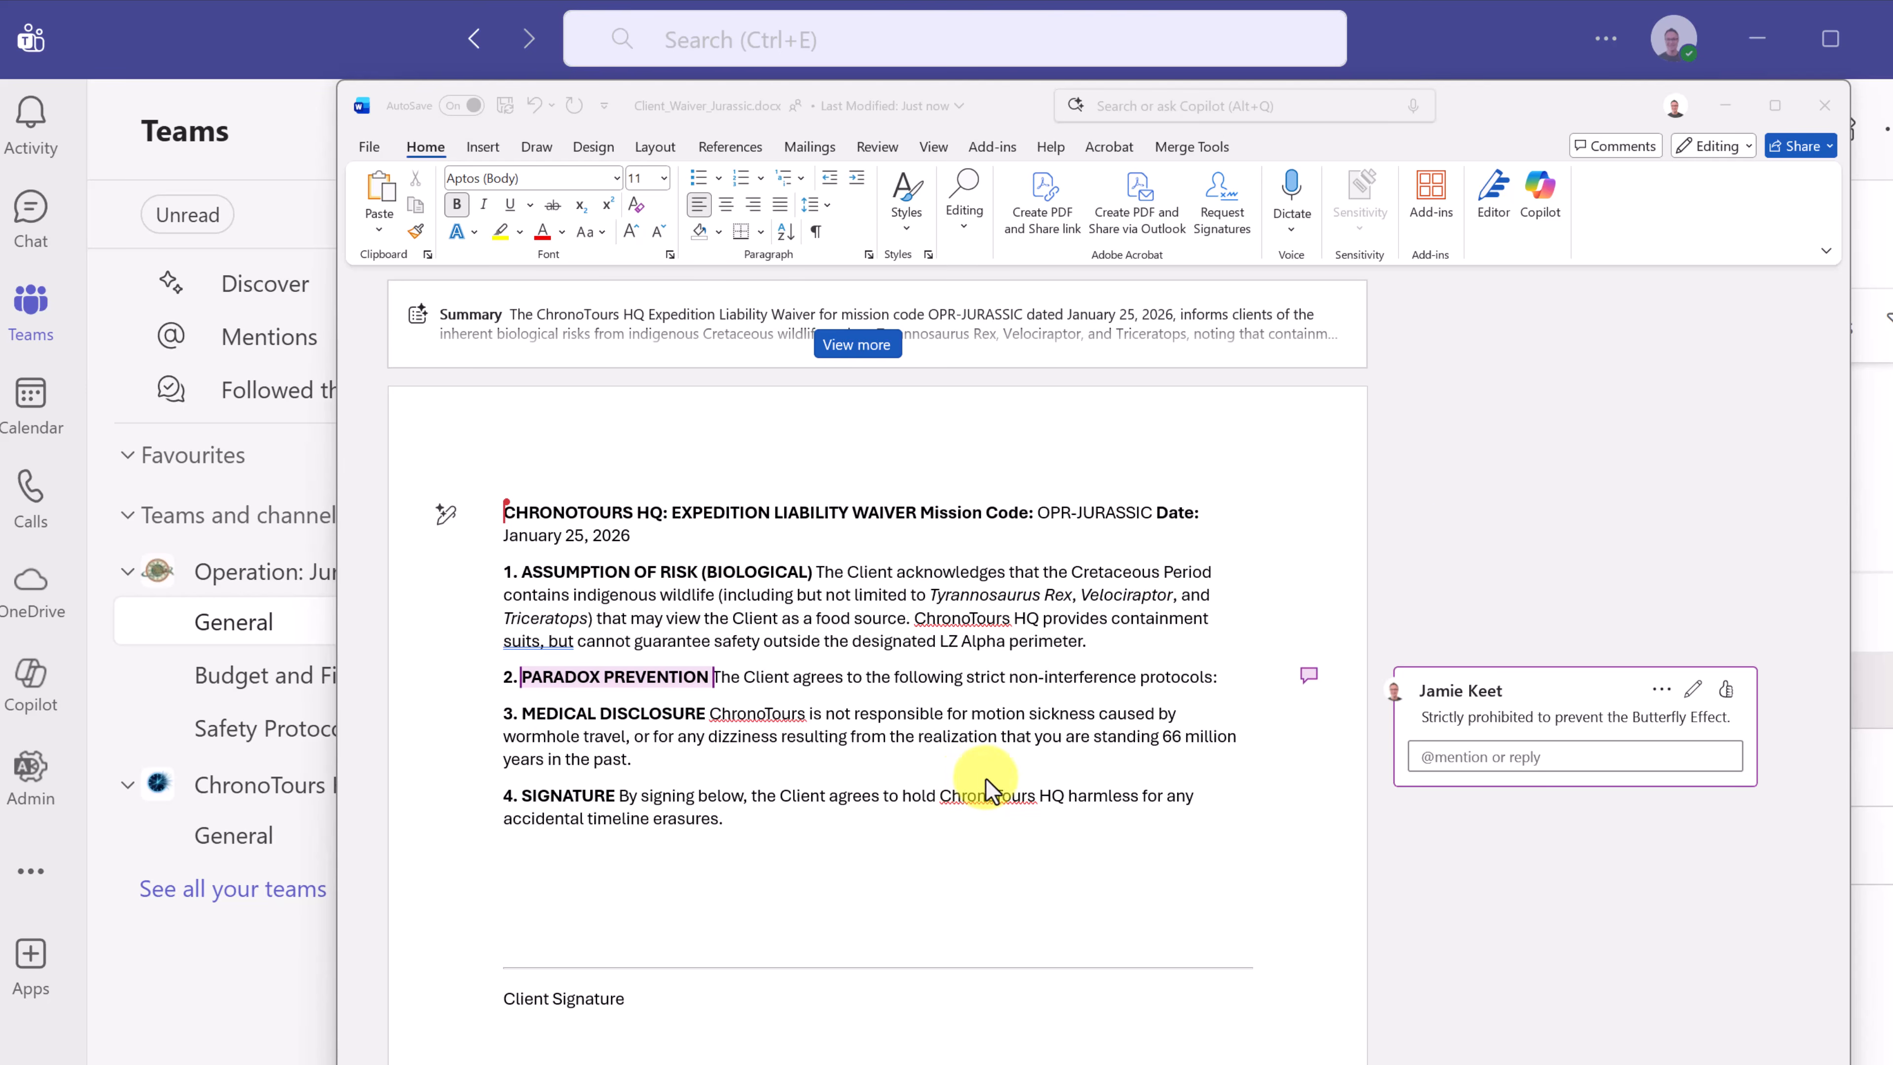
# - Close the waiver in Word and open the version history of Client_Waiver_Jurassic.docx from the General channel's shared files
pyautogui.click(1822, 108)
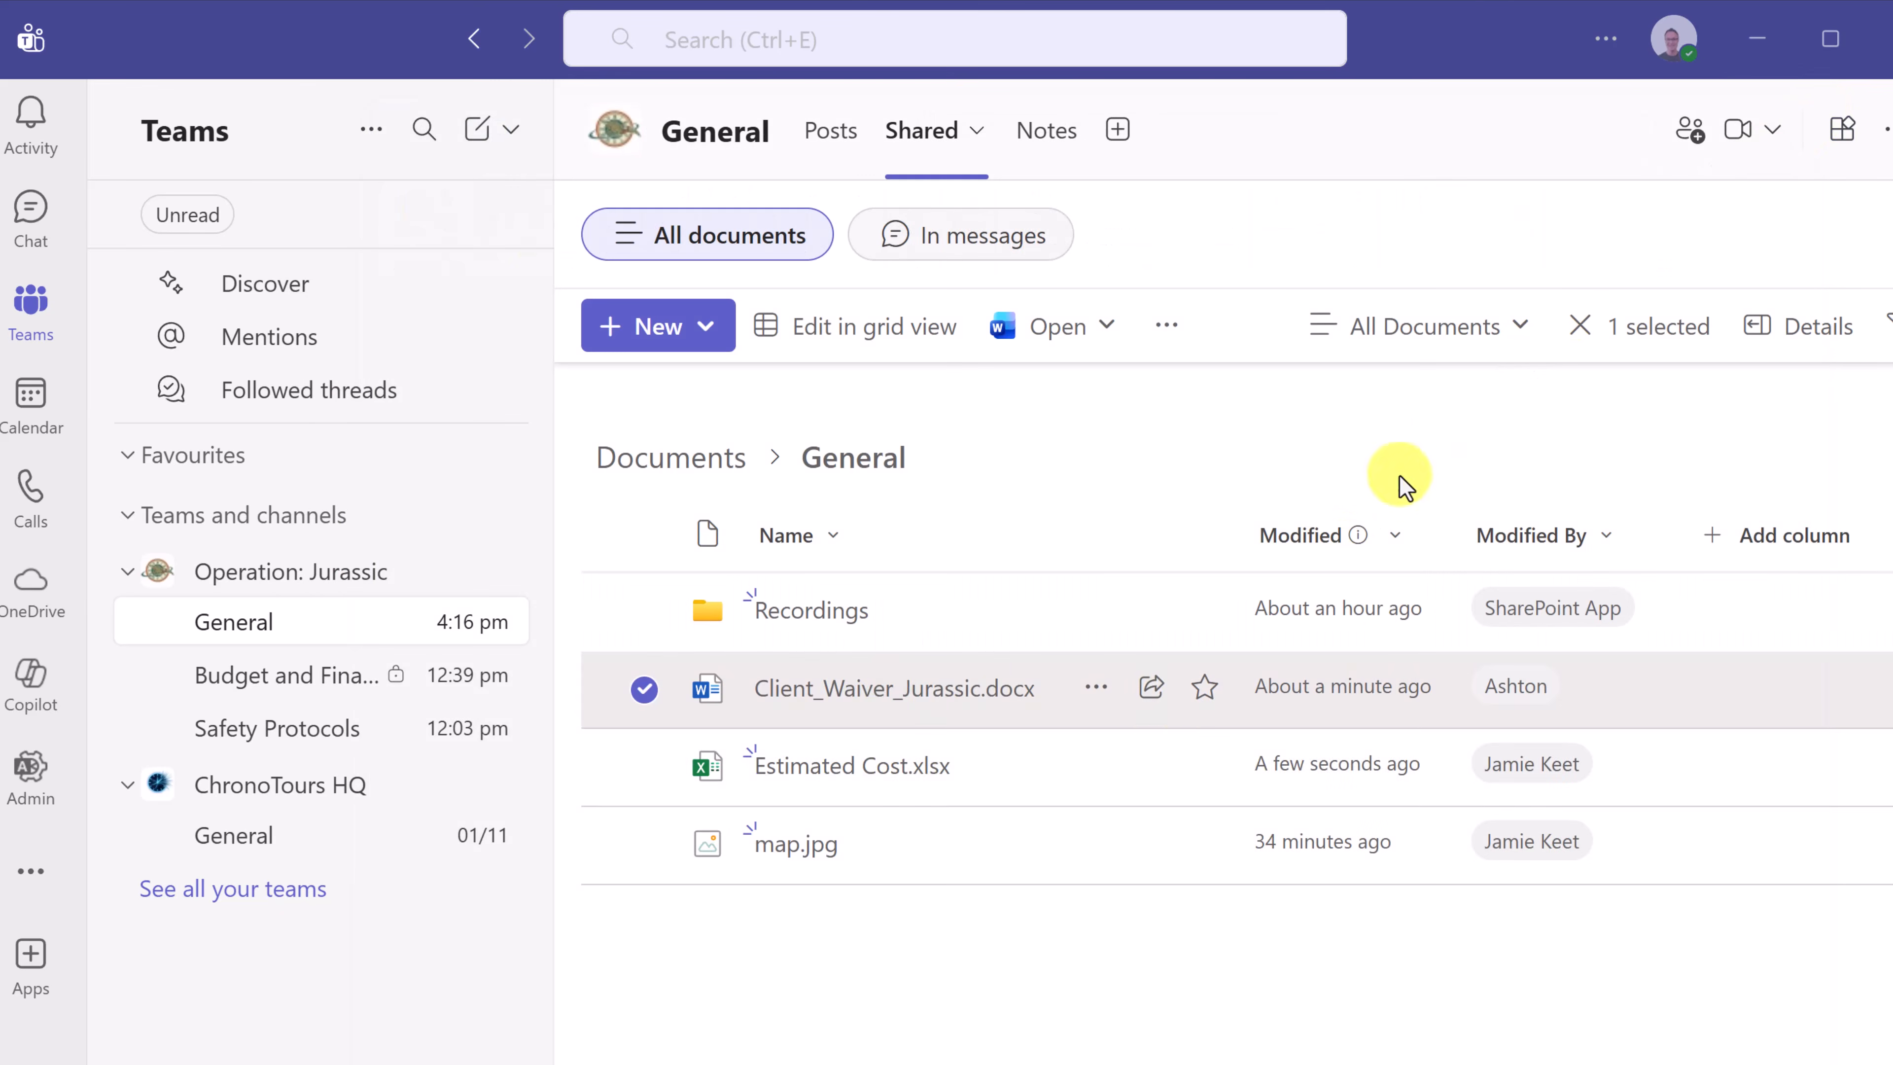
pyautogui.click(1096, 686)
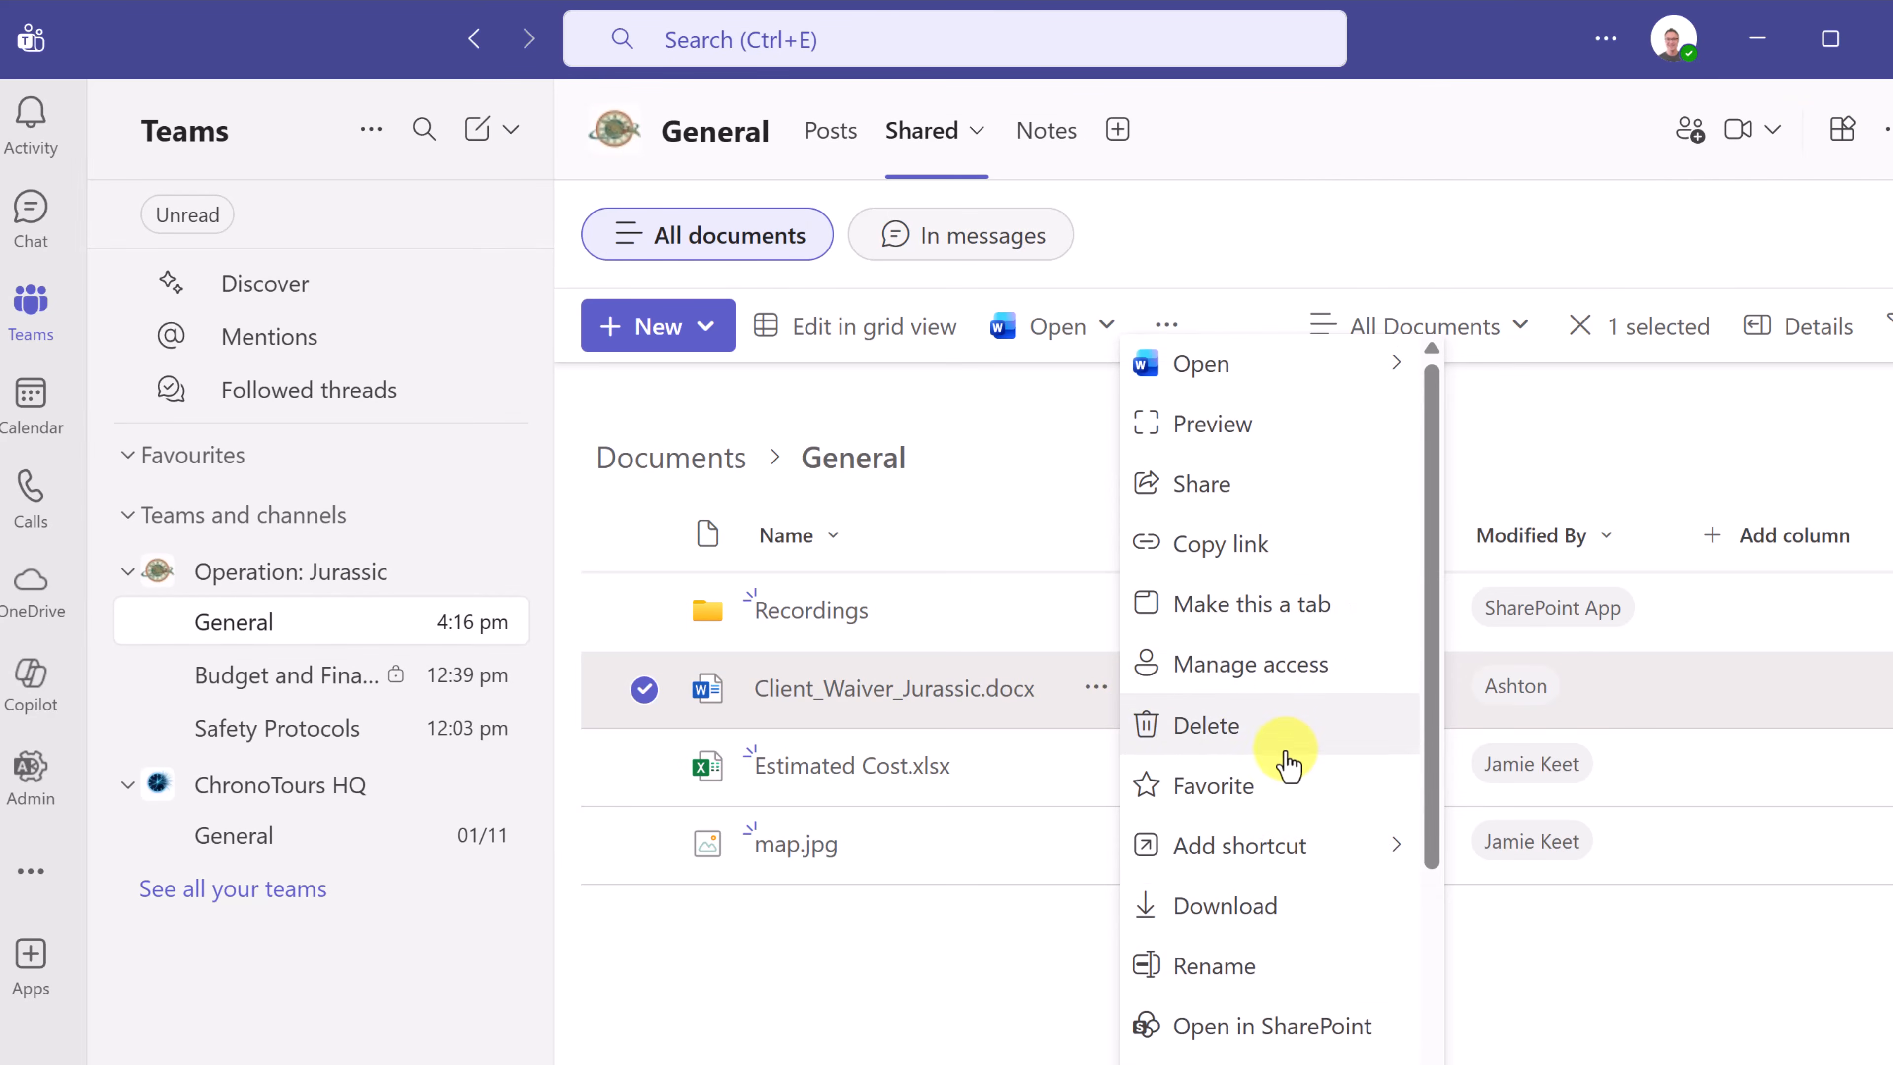
pyautogui.scroll(-6, 1282, 761)
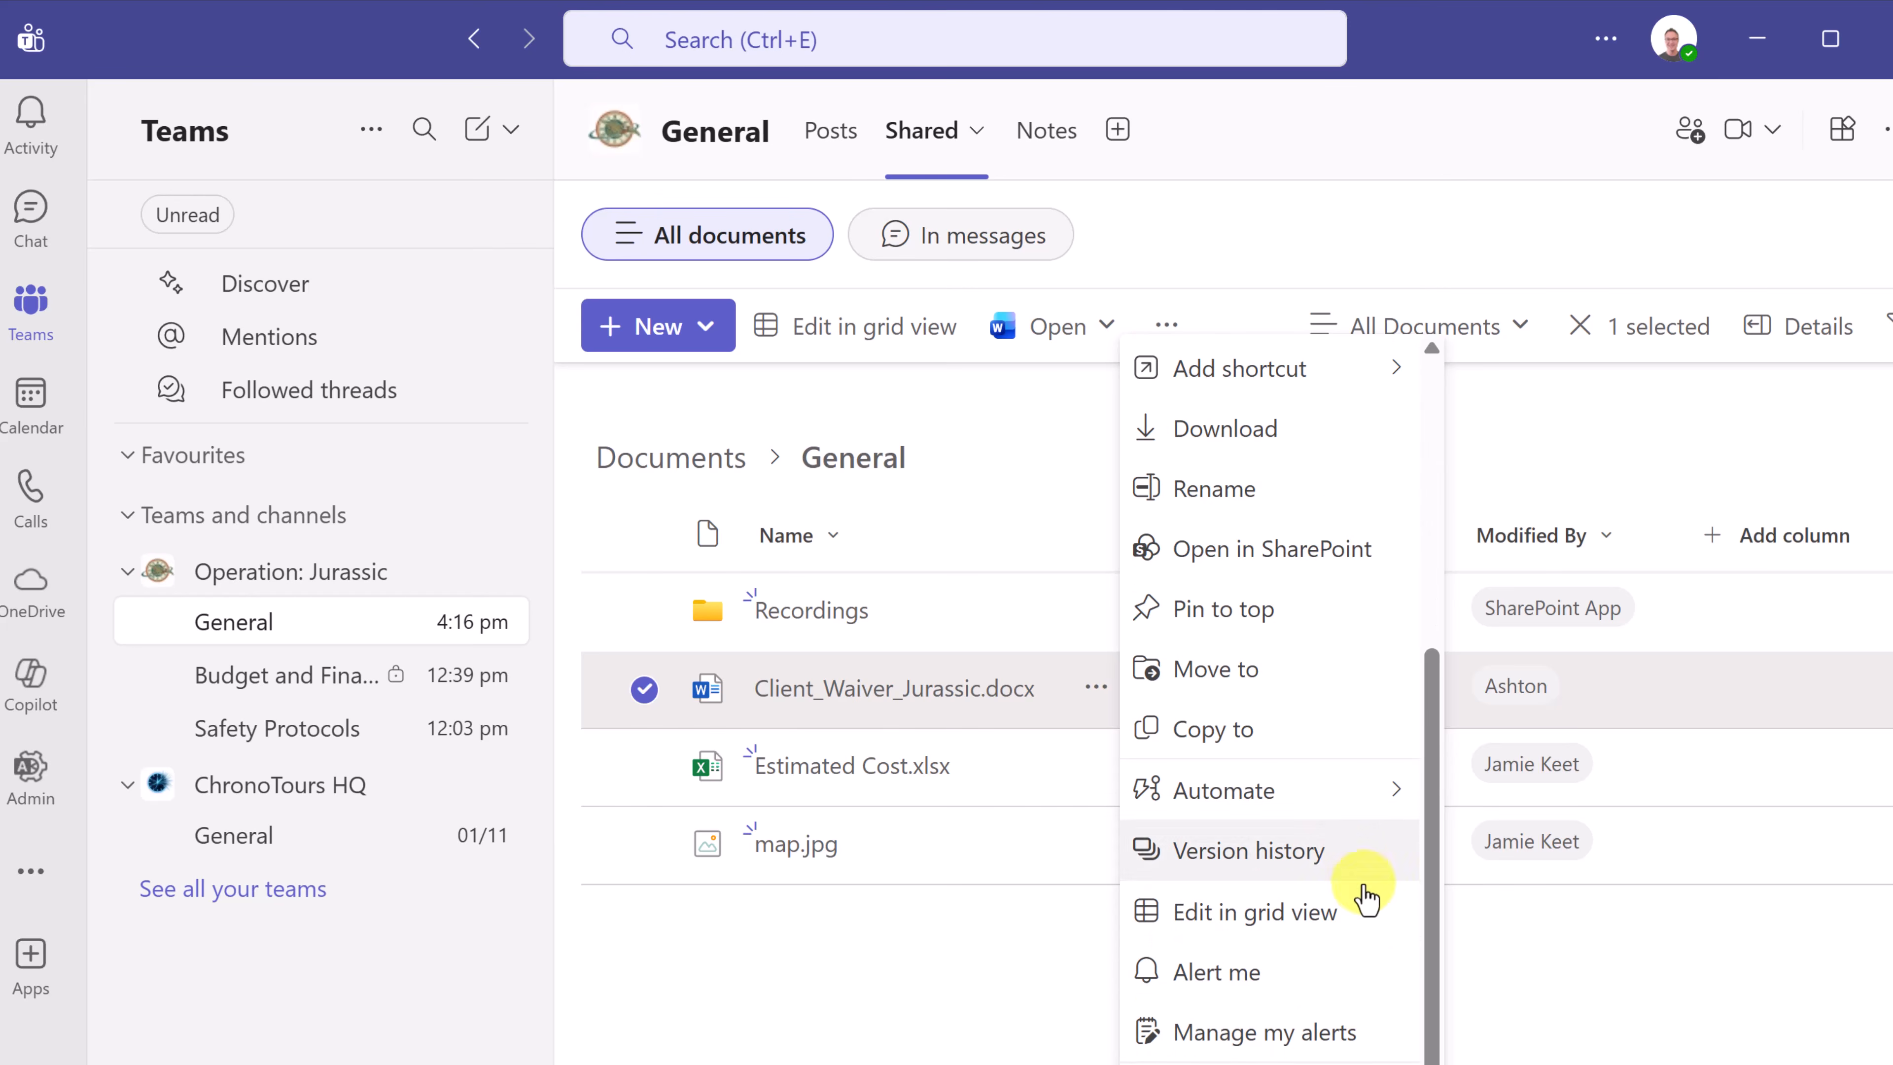
pyautogui.click(1295, 878)
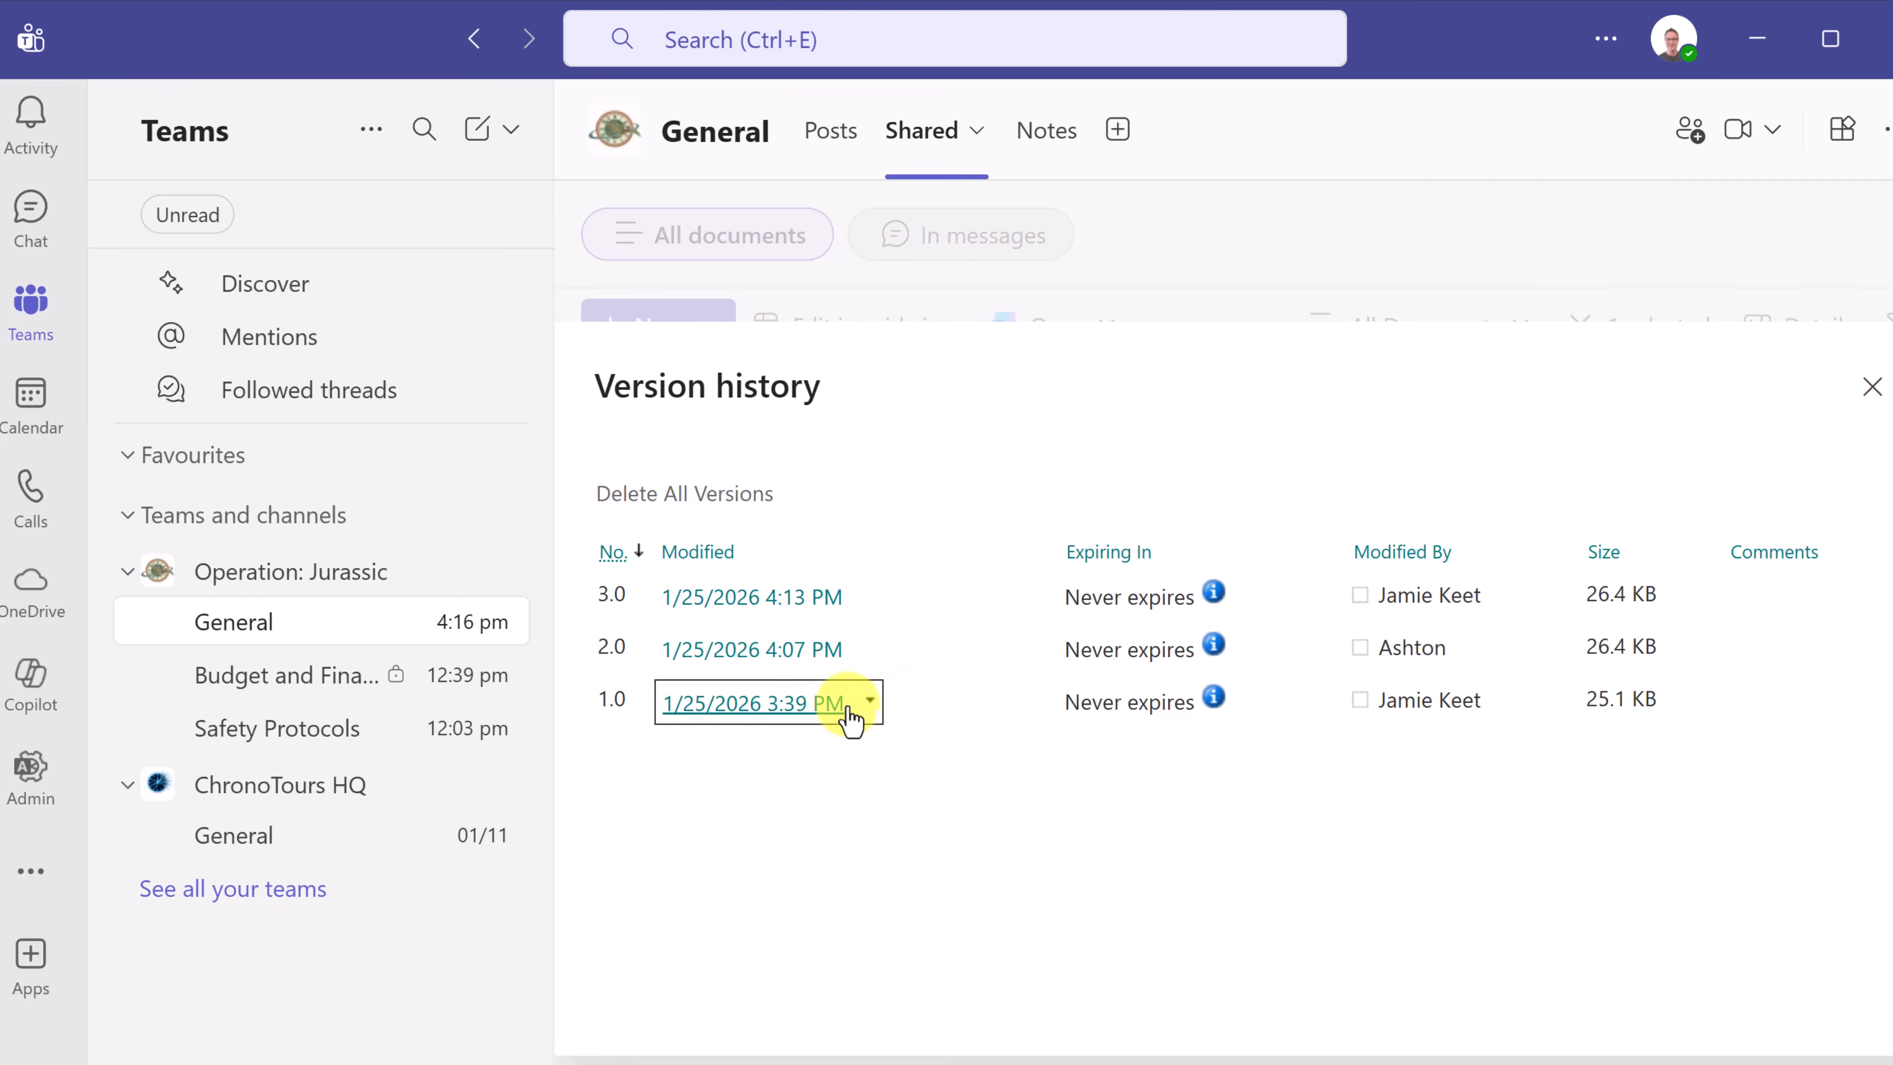
# - Restore version 1.0 of Client_Waiver_Jurassic.docx and open the document in the browser to check its content
pyautogui.click(871, 702)
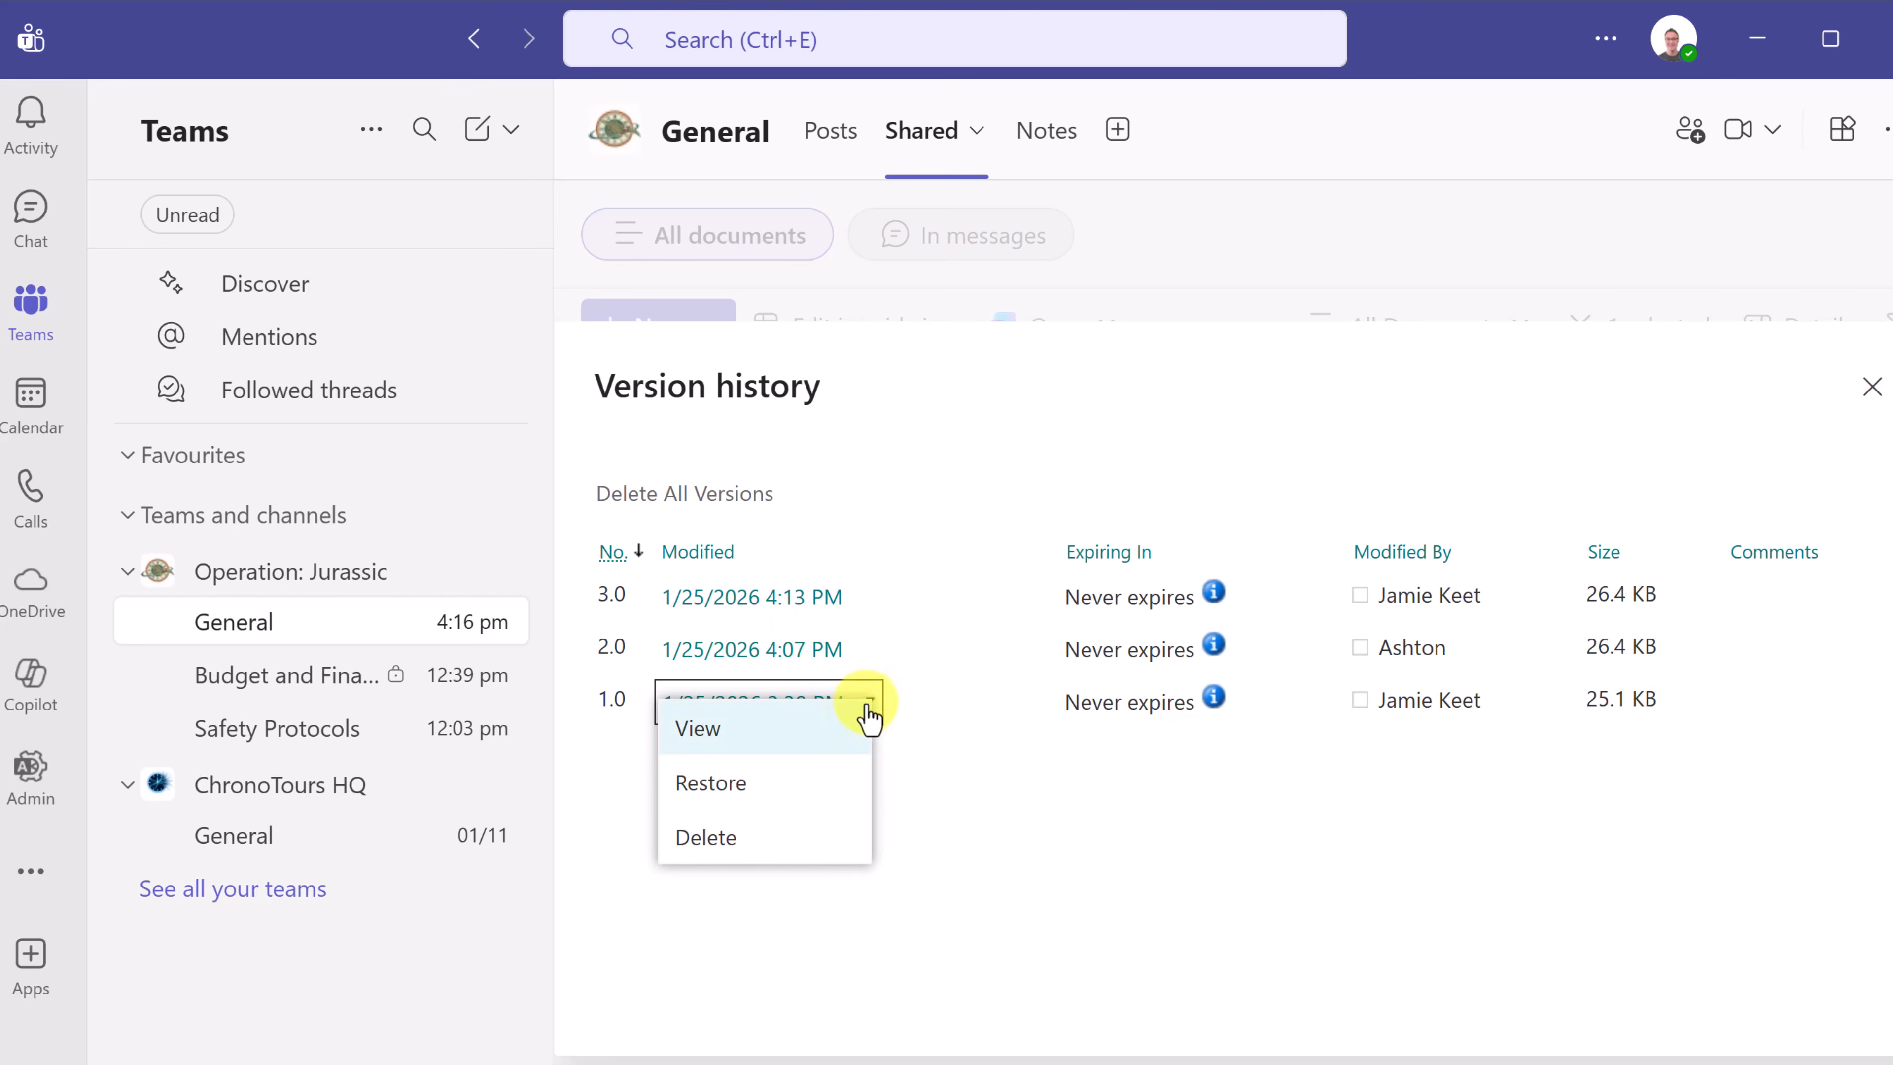
pyautogui.click(784, 792)
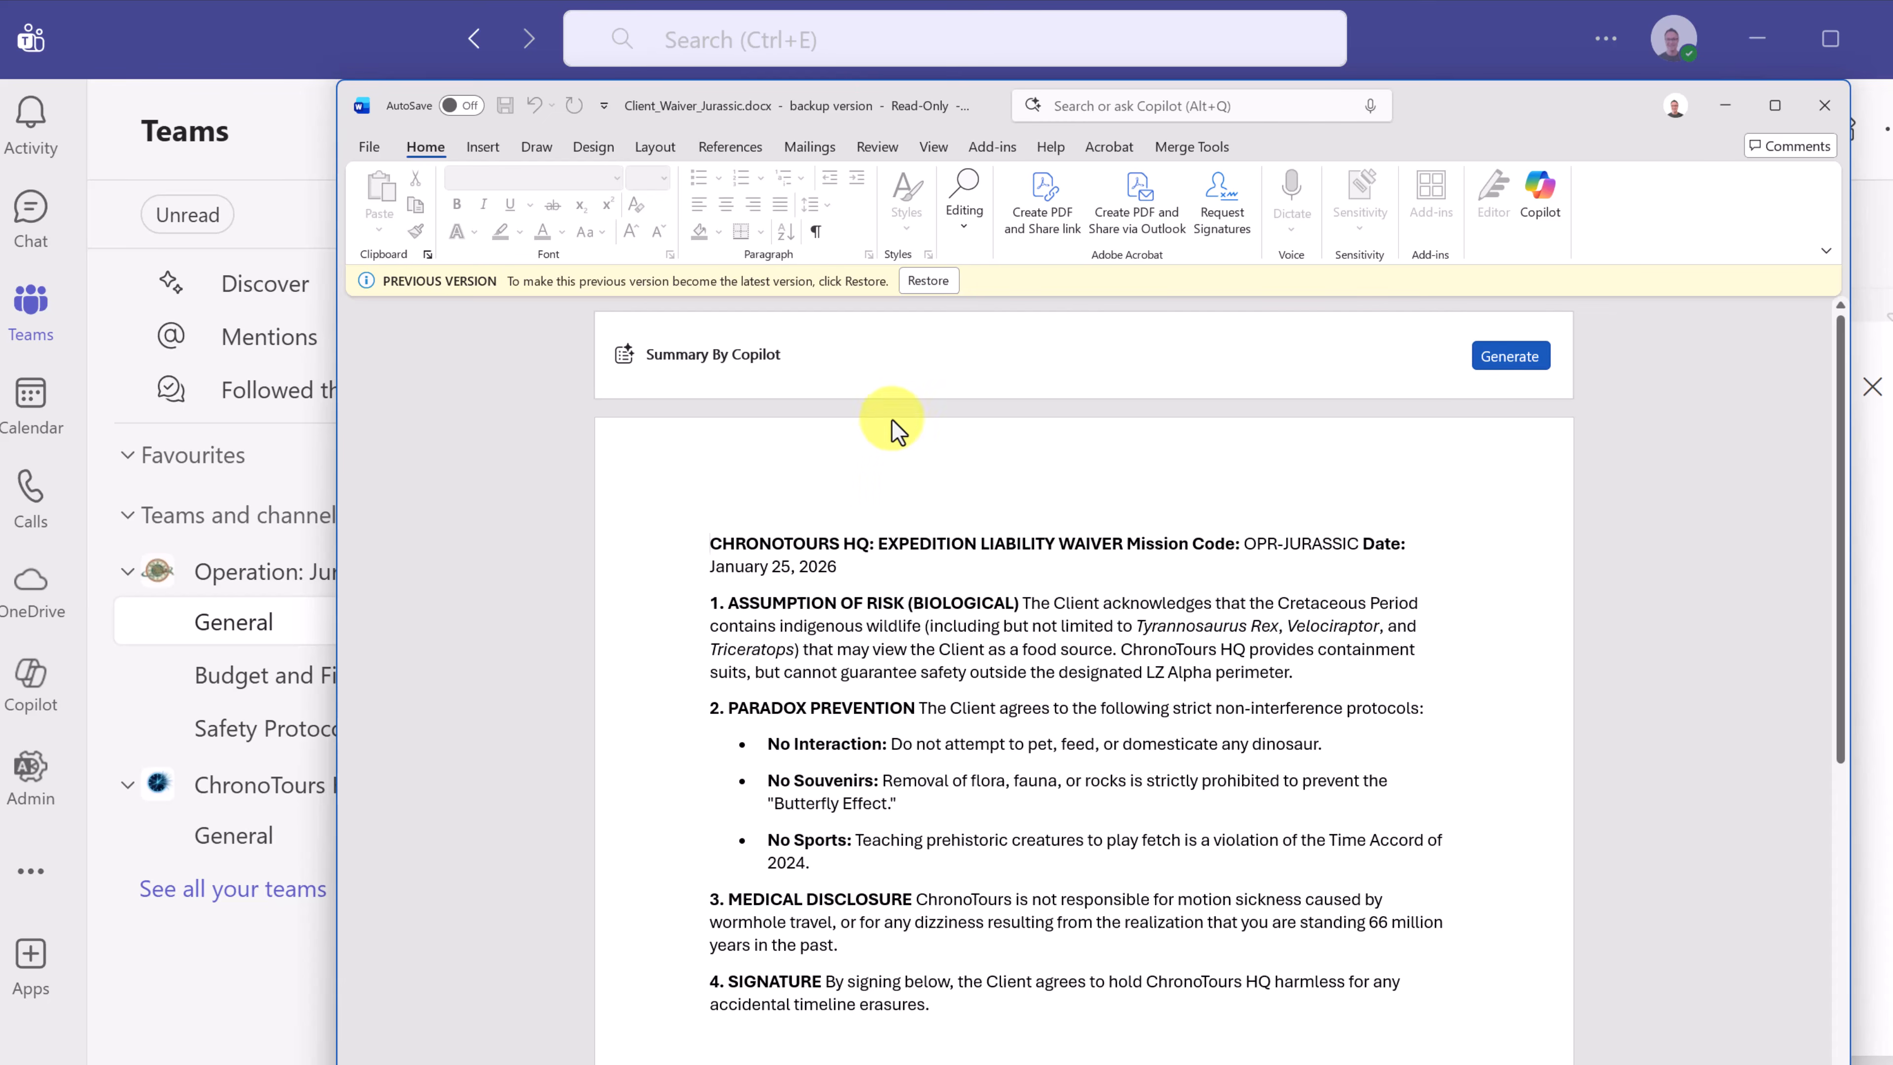
pyautogui.click(929, 281)
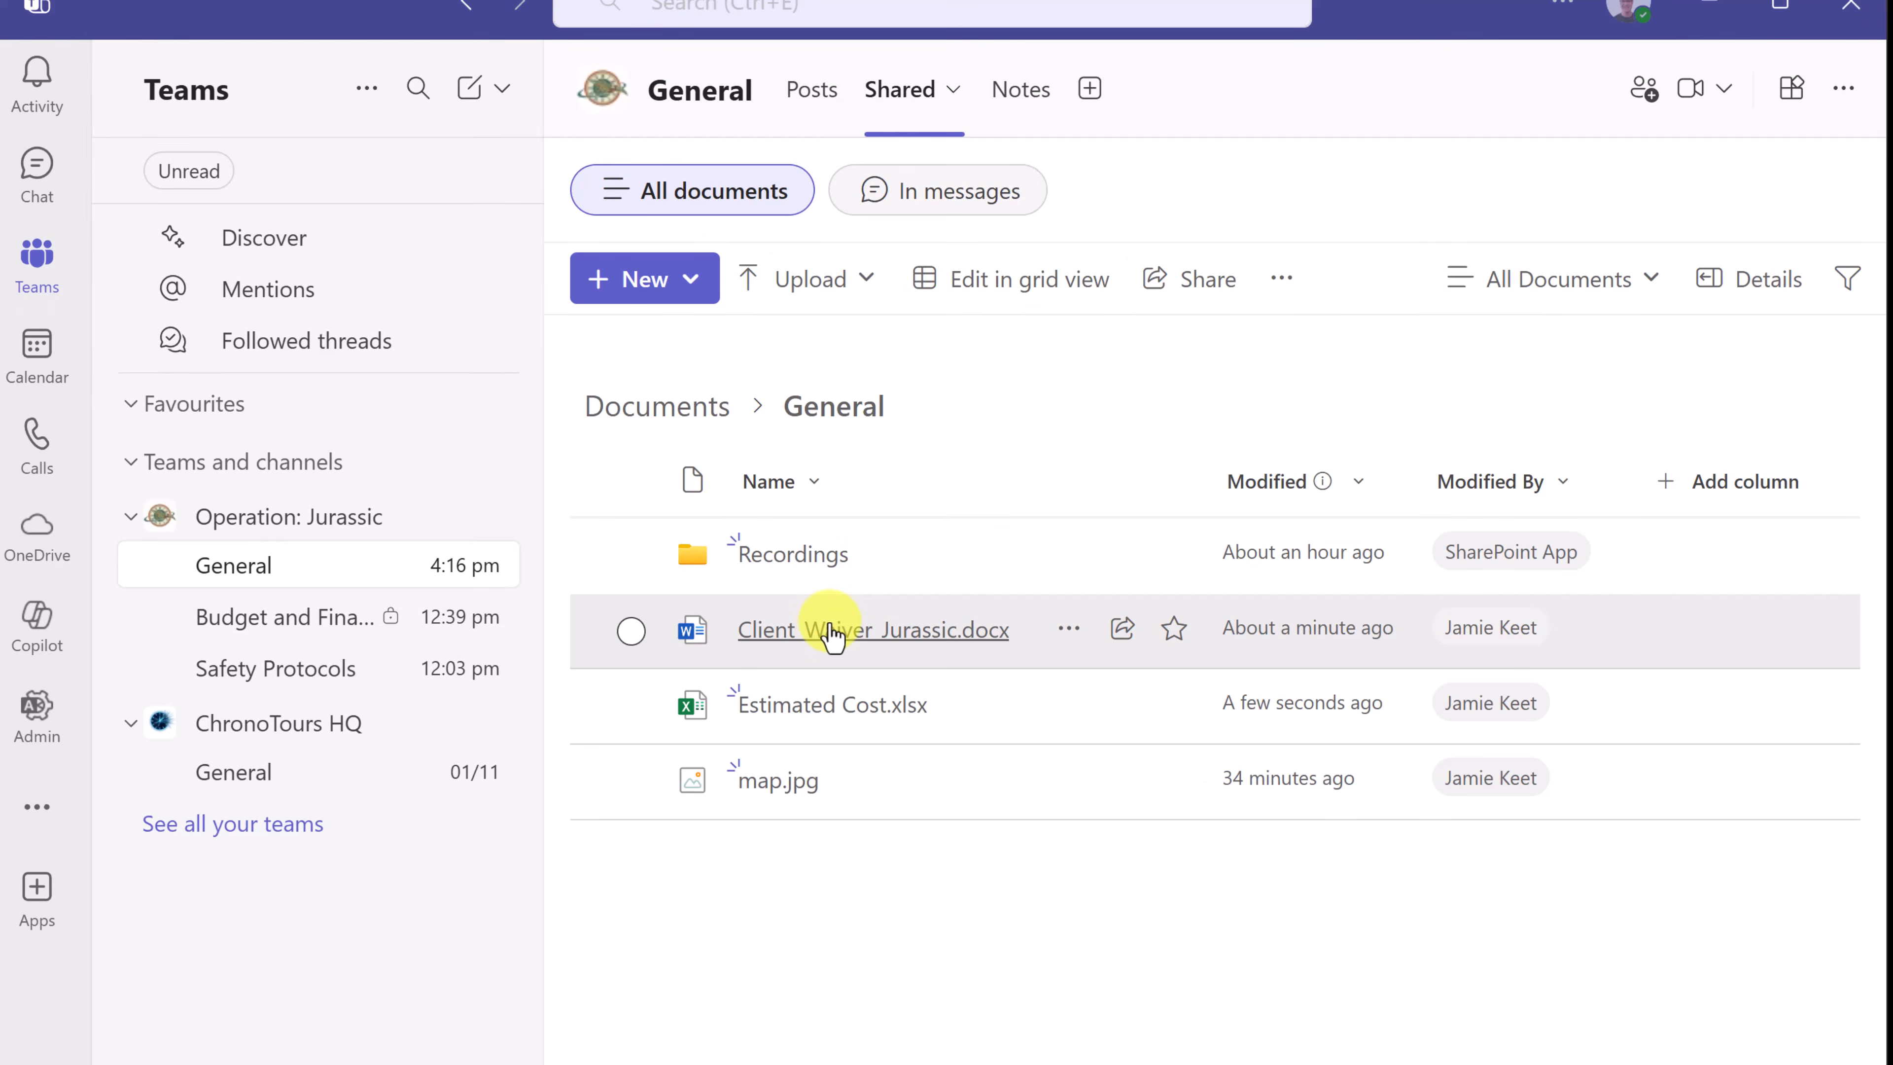
pyautogui.click(833, 634)
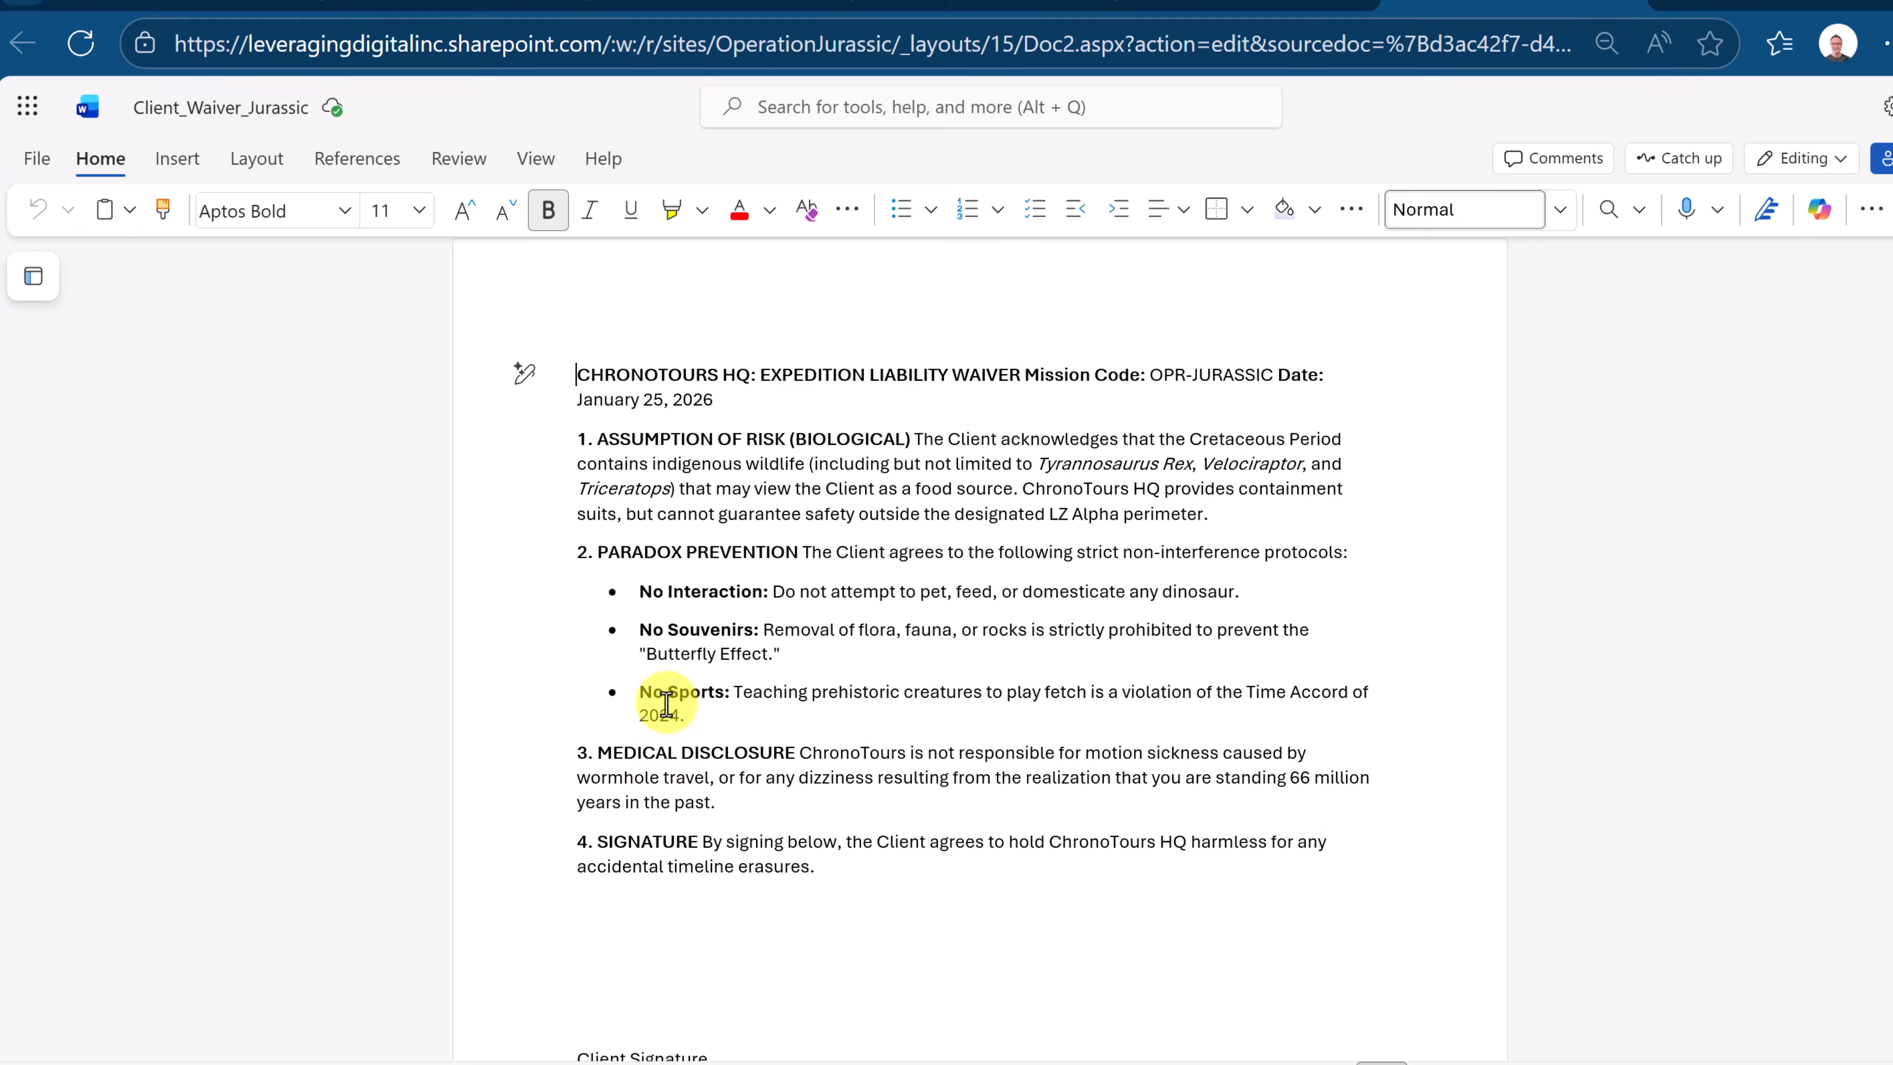
pyautogui.hotkey('alt', 'Tab')
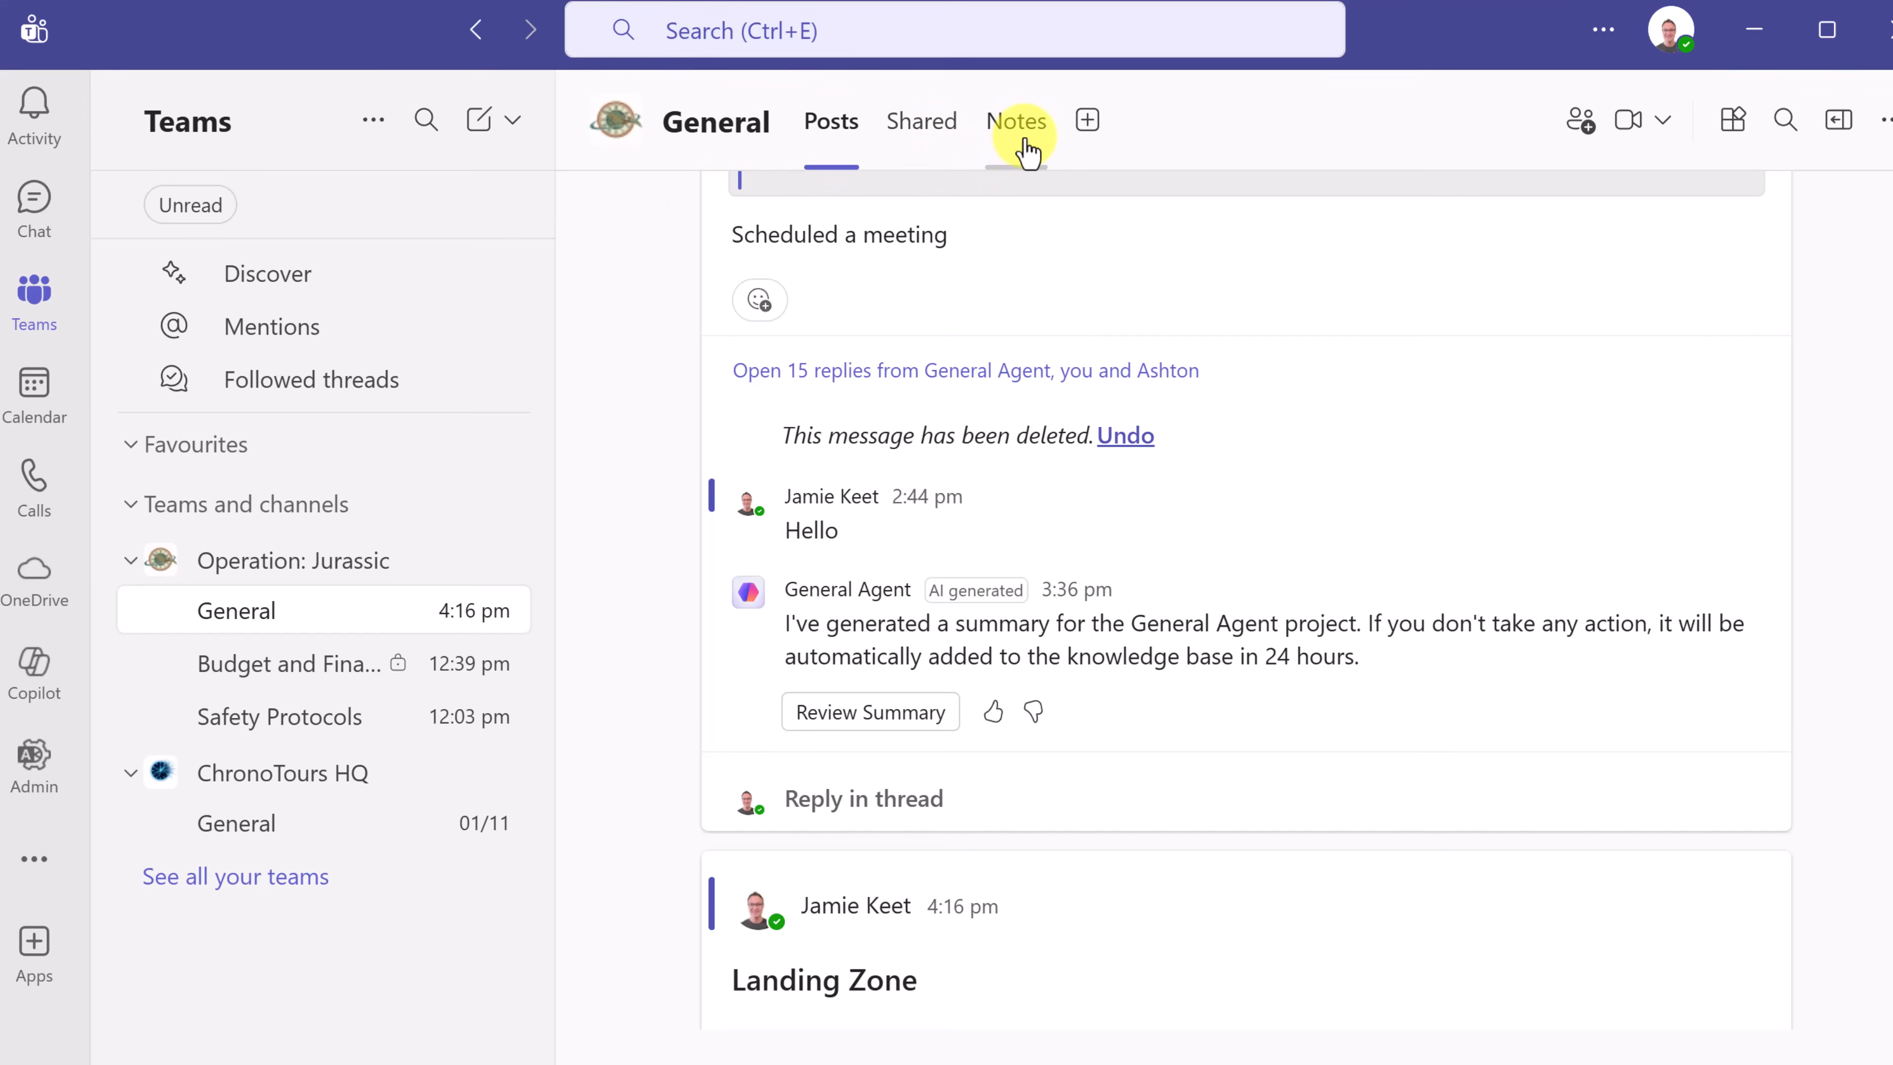
# - Add the Planner app as a new tab in Operation: Jurassic's General channel
pyautogui.click(1088, 122)
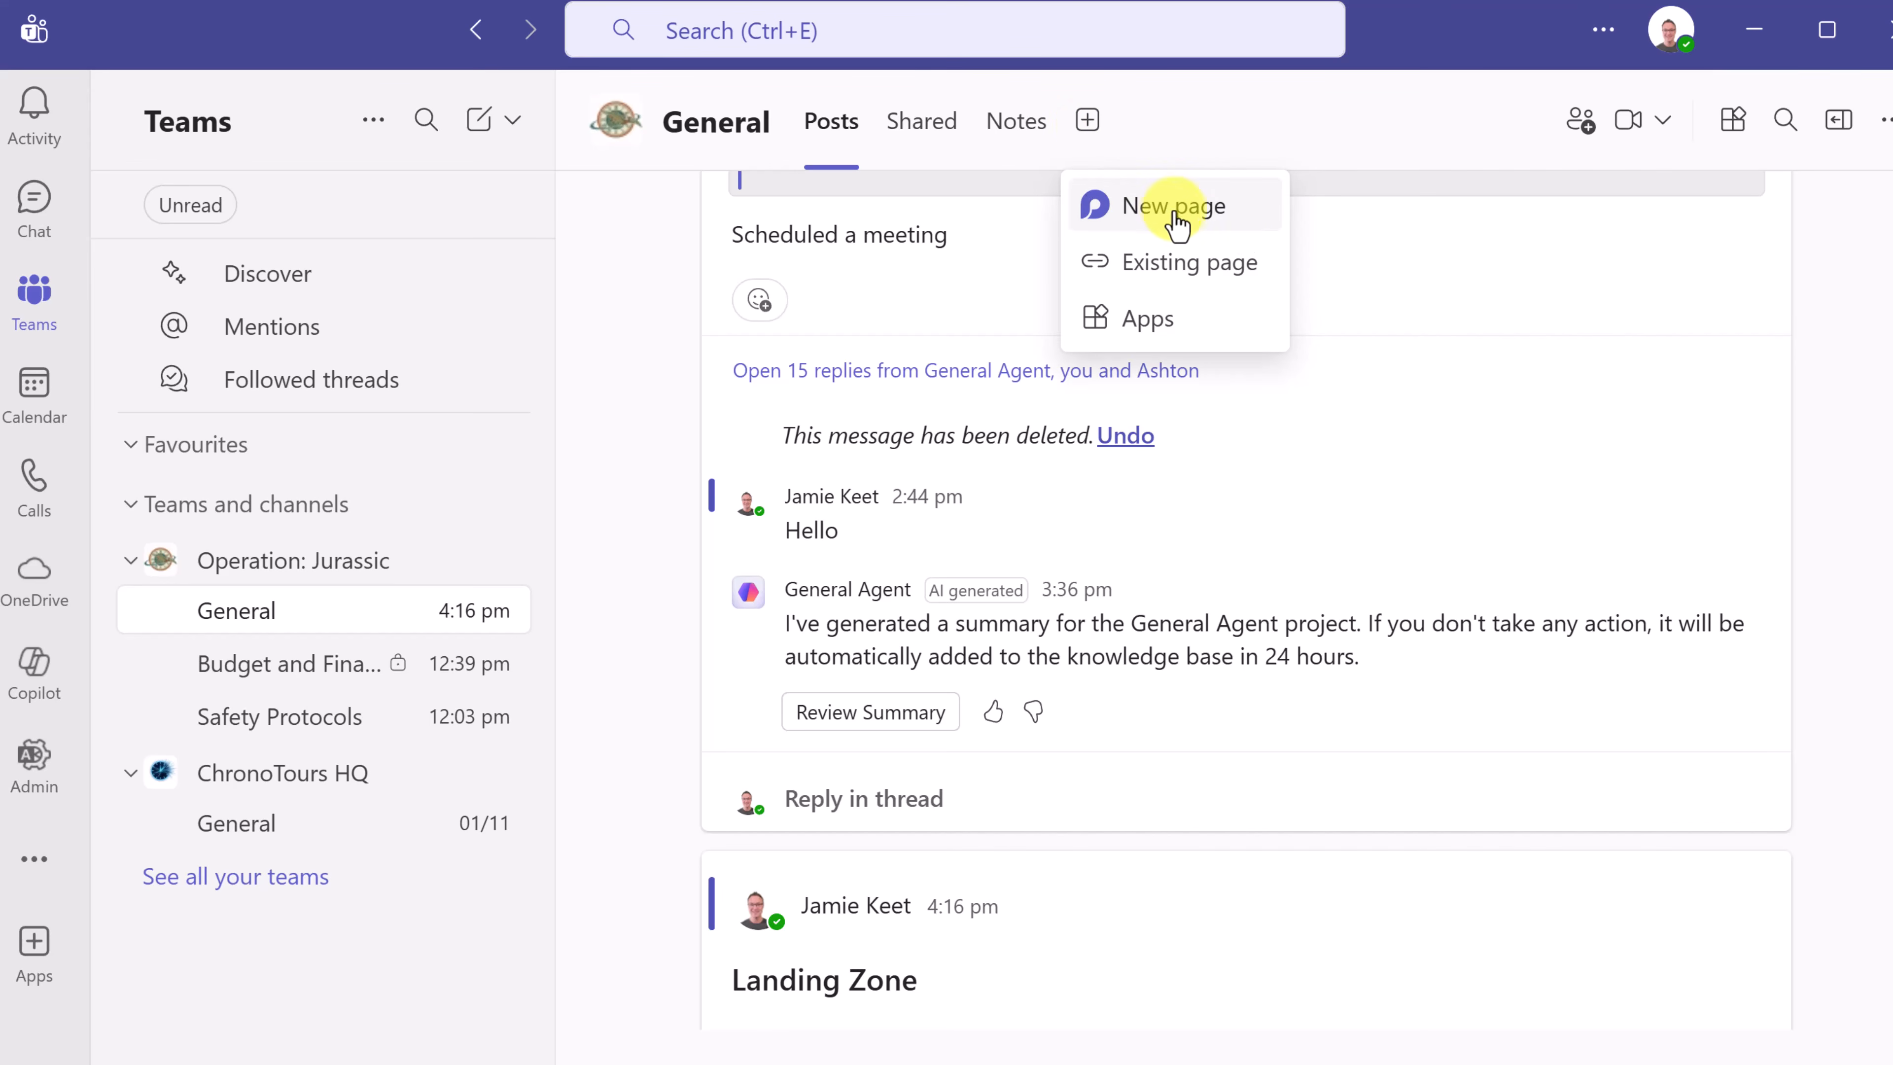
pyautogui.click(1172, 333)
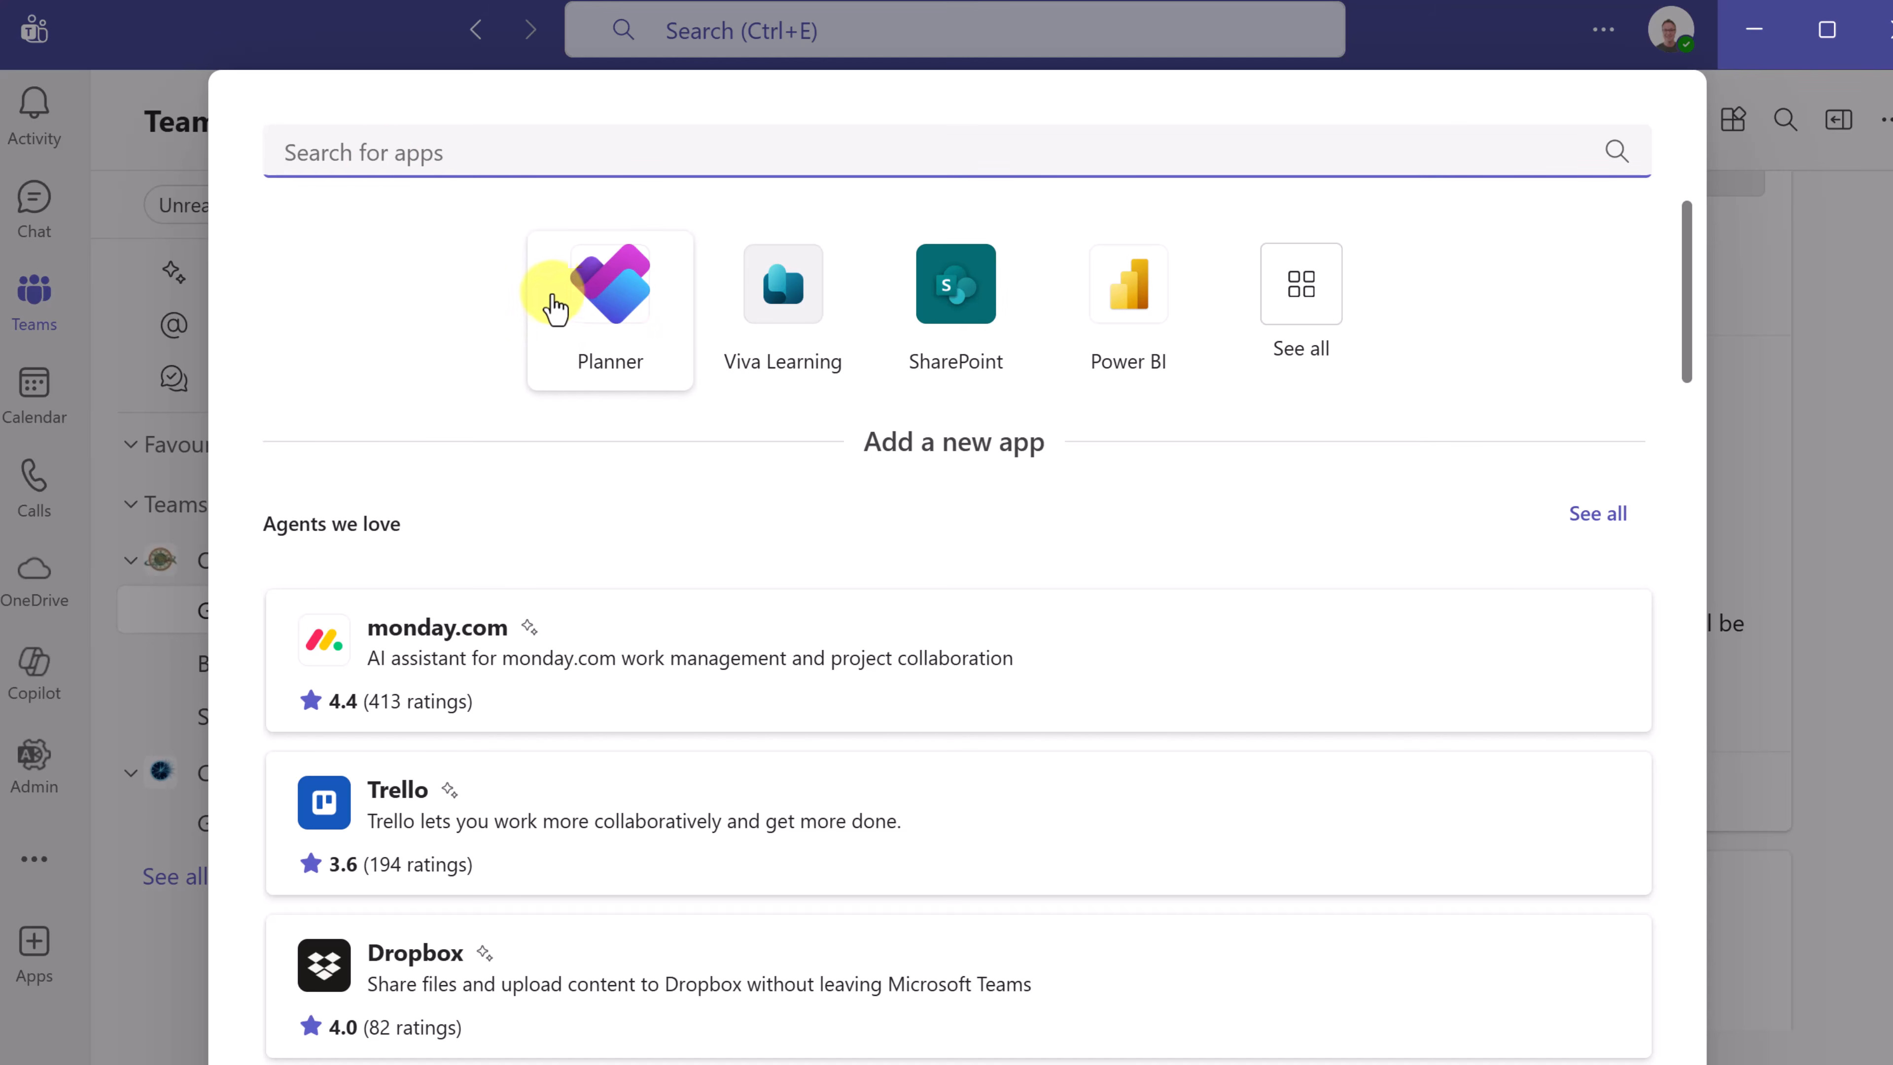
pyautogui.click(623, 319)
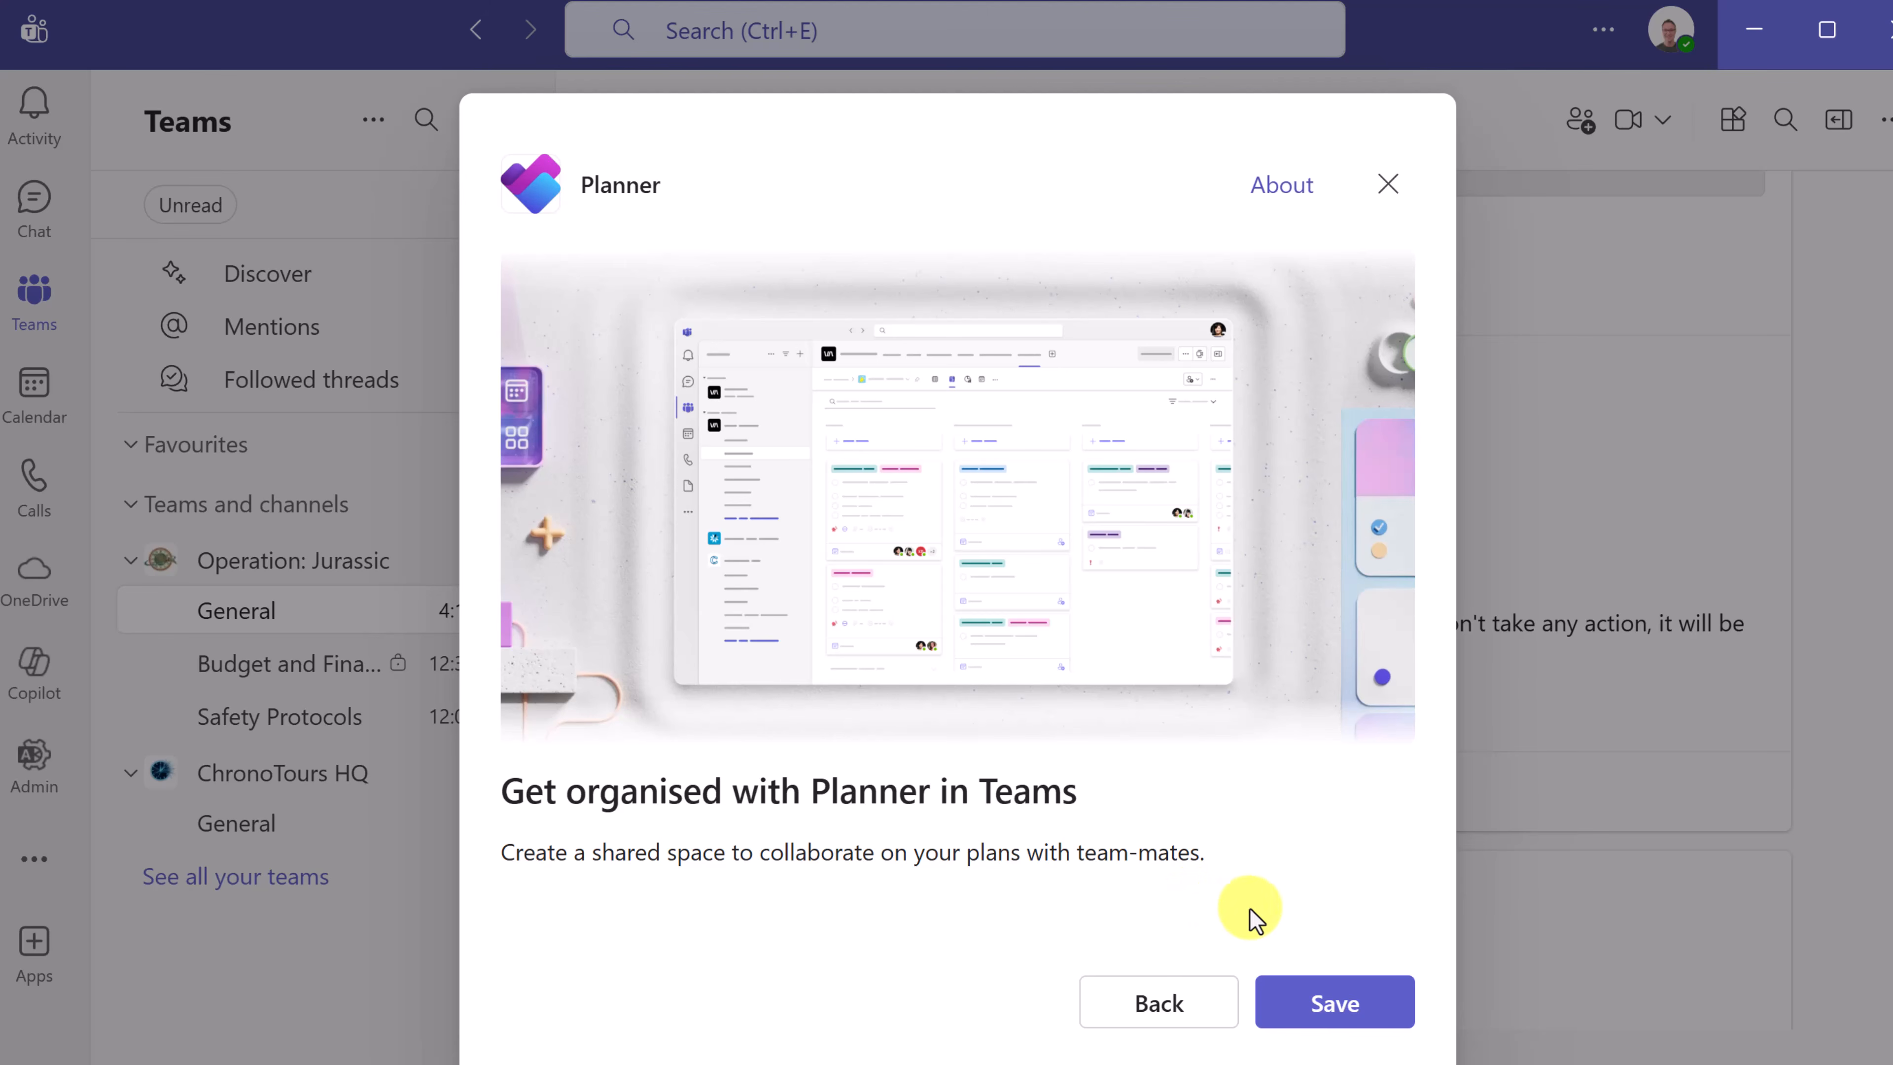
pyautogui.click(1353, 1011)
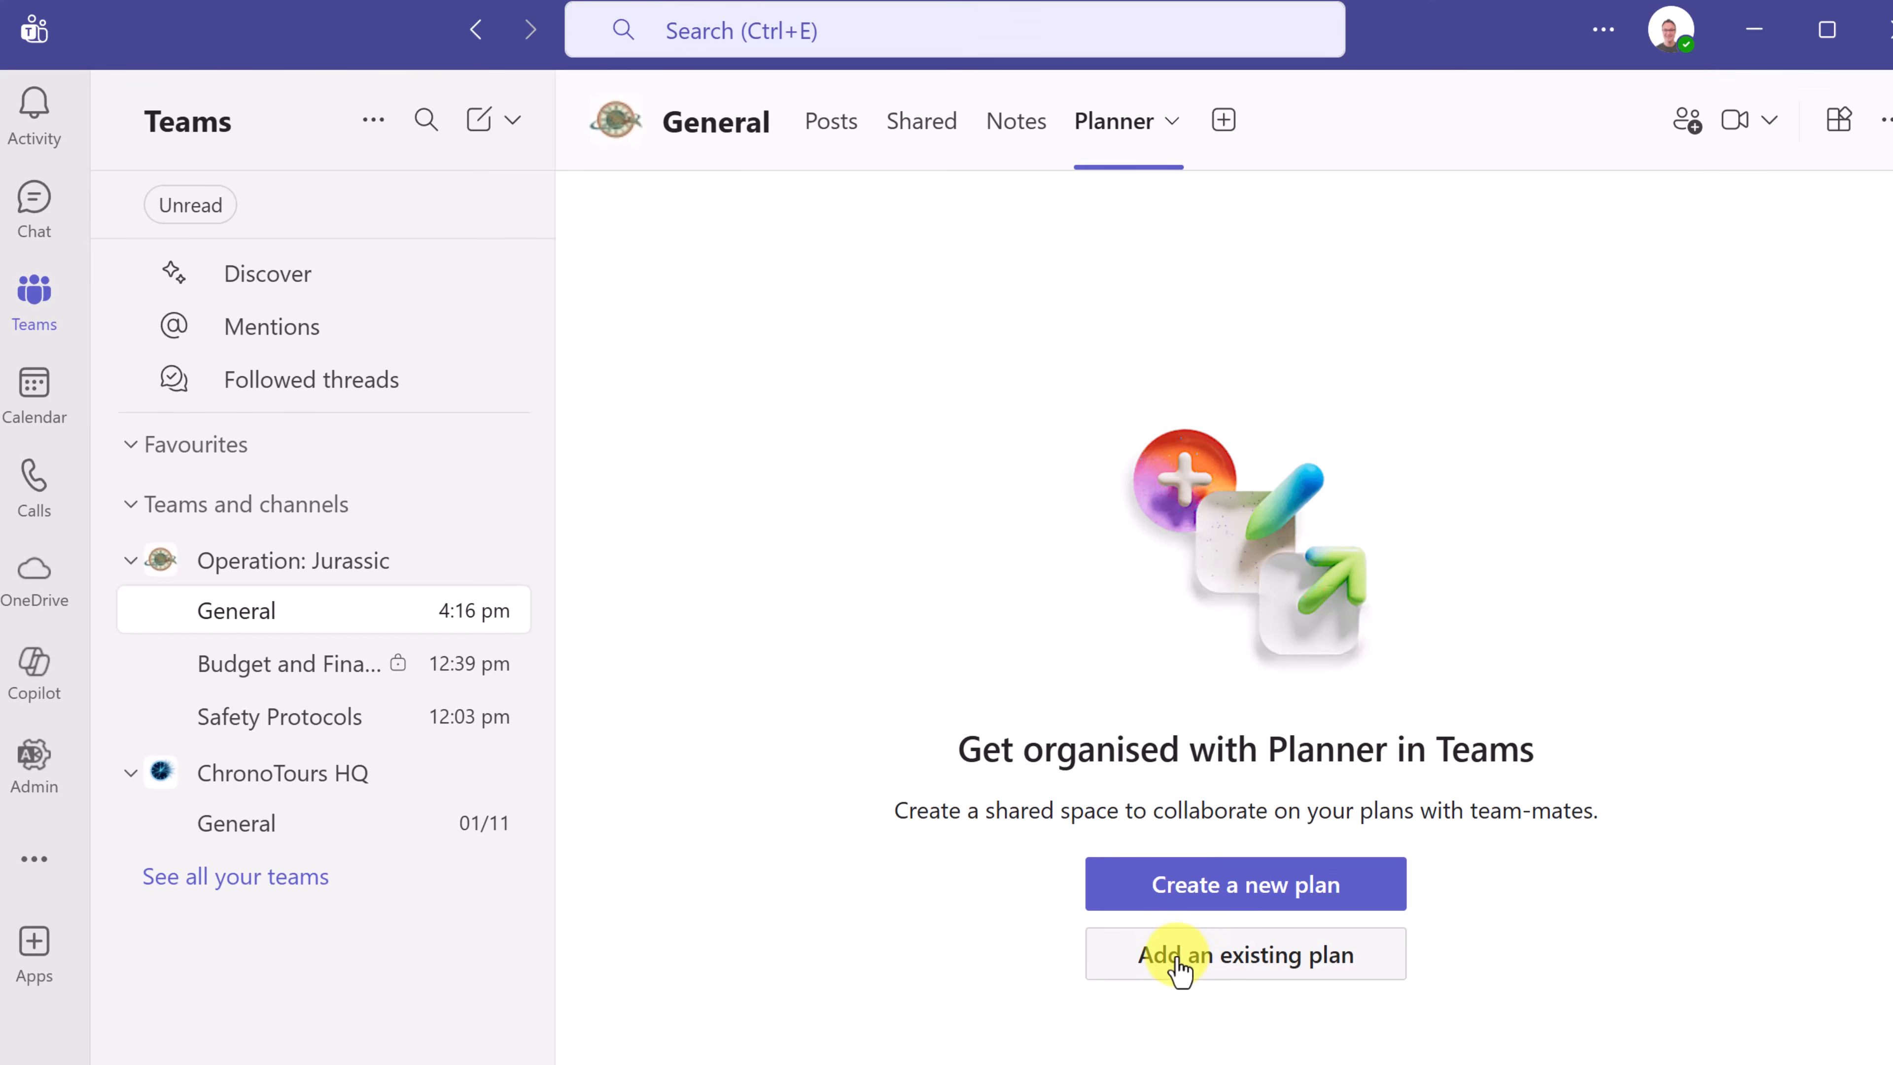
# - Review the available plan templates and create a basic plan named "Mission Checklist" for the Operation: Jurassic team
pyautogui.click(1234, 899)
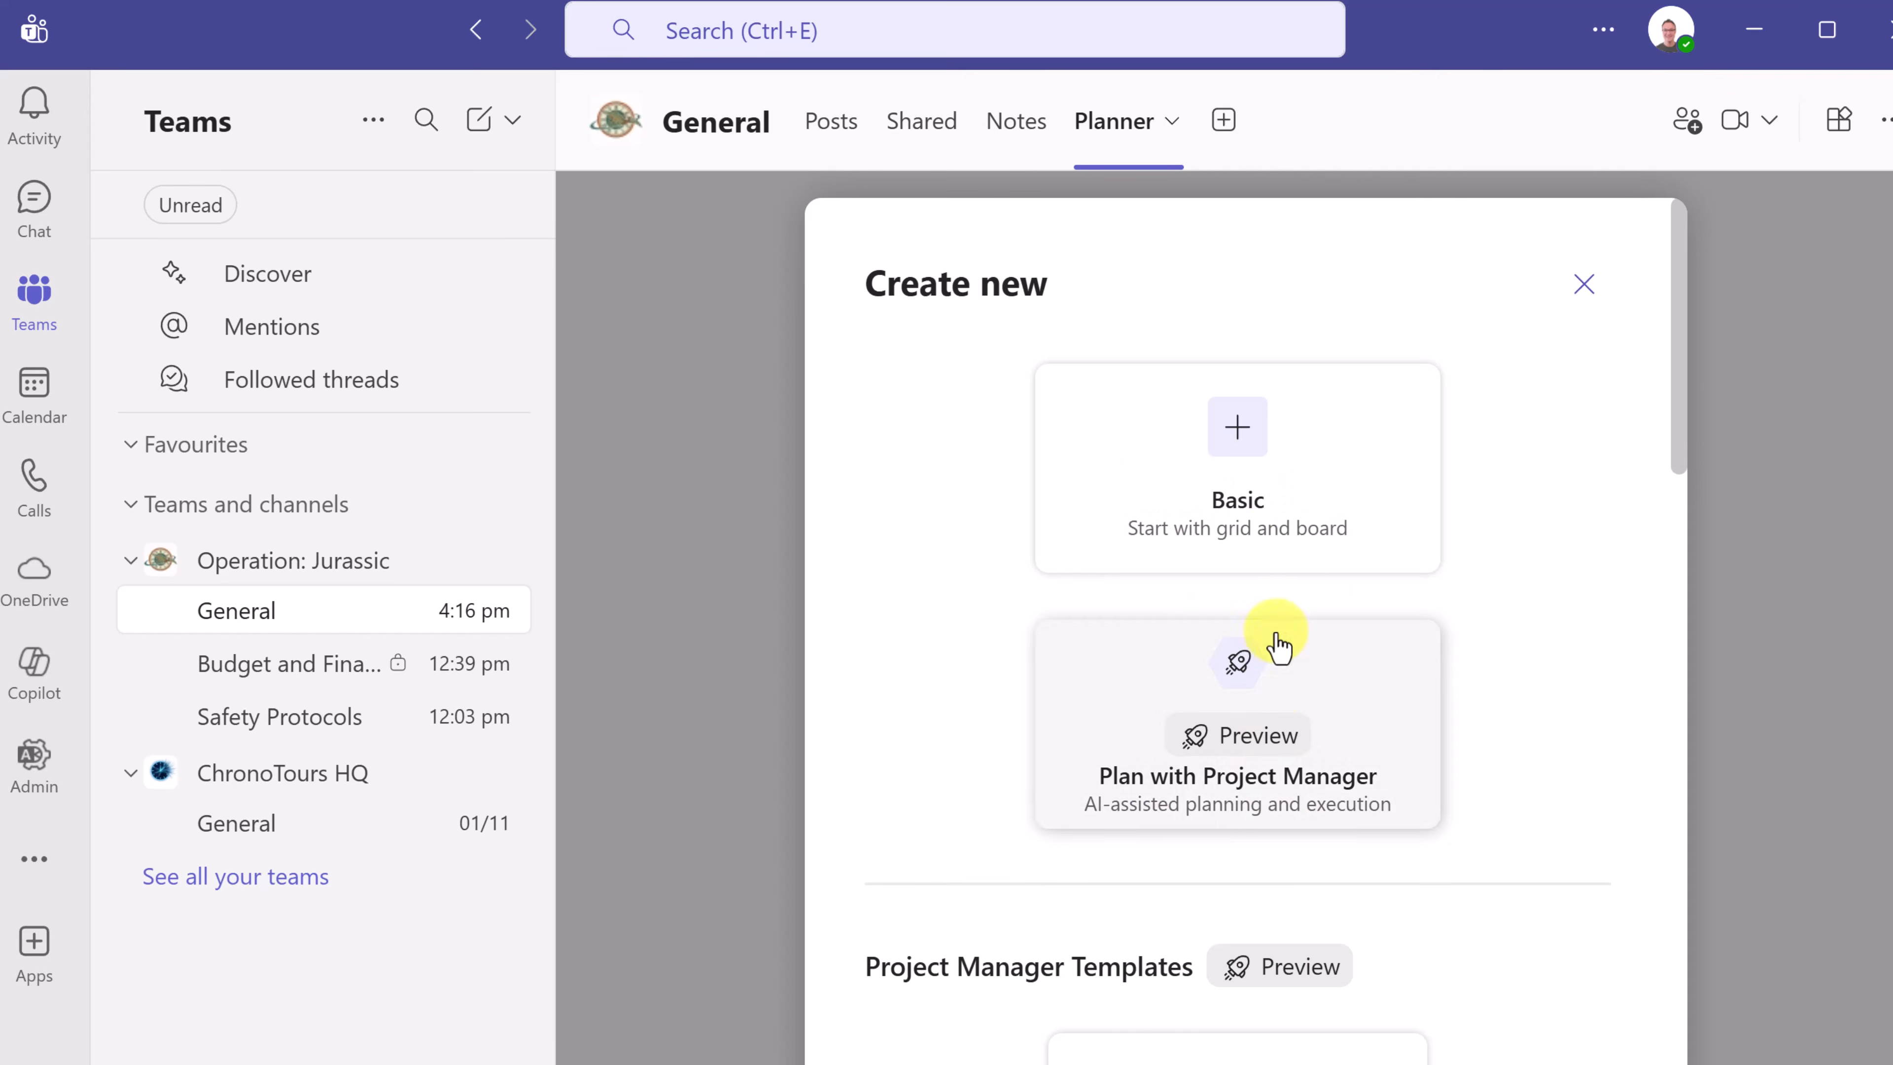
pyautogui.scroll(-6, 1311, 774)
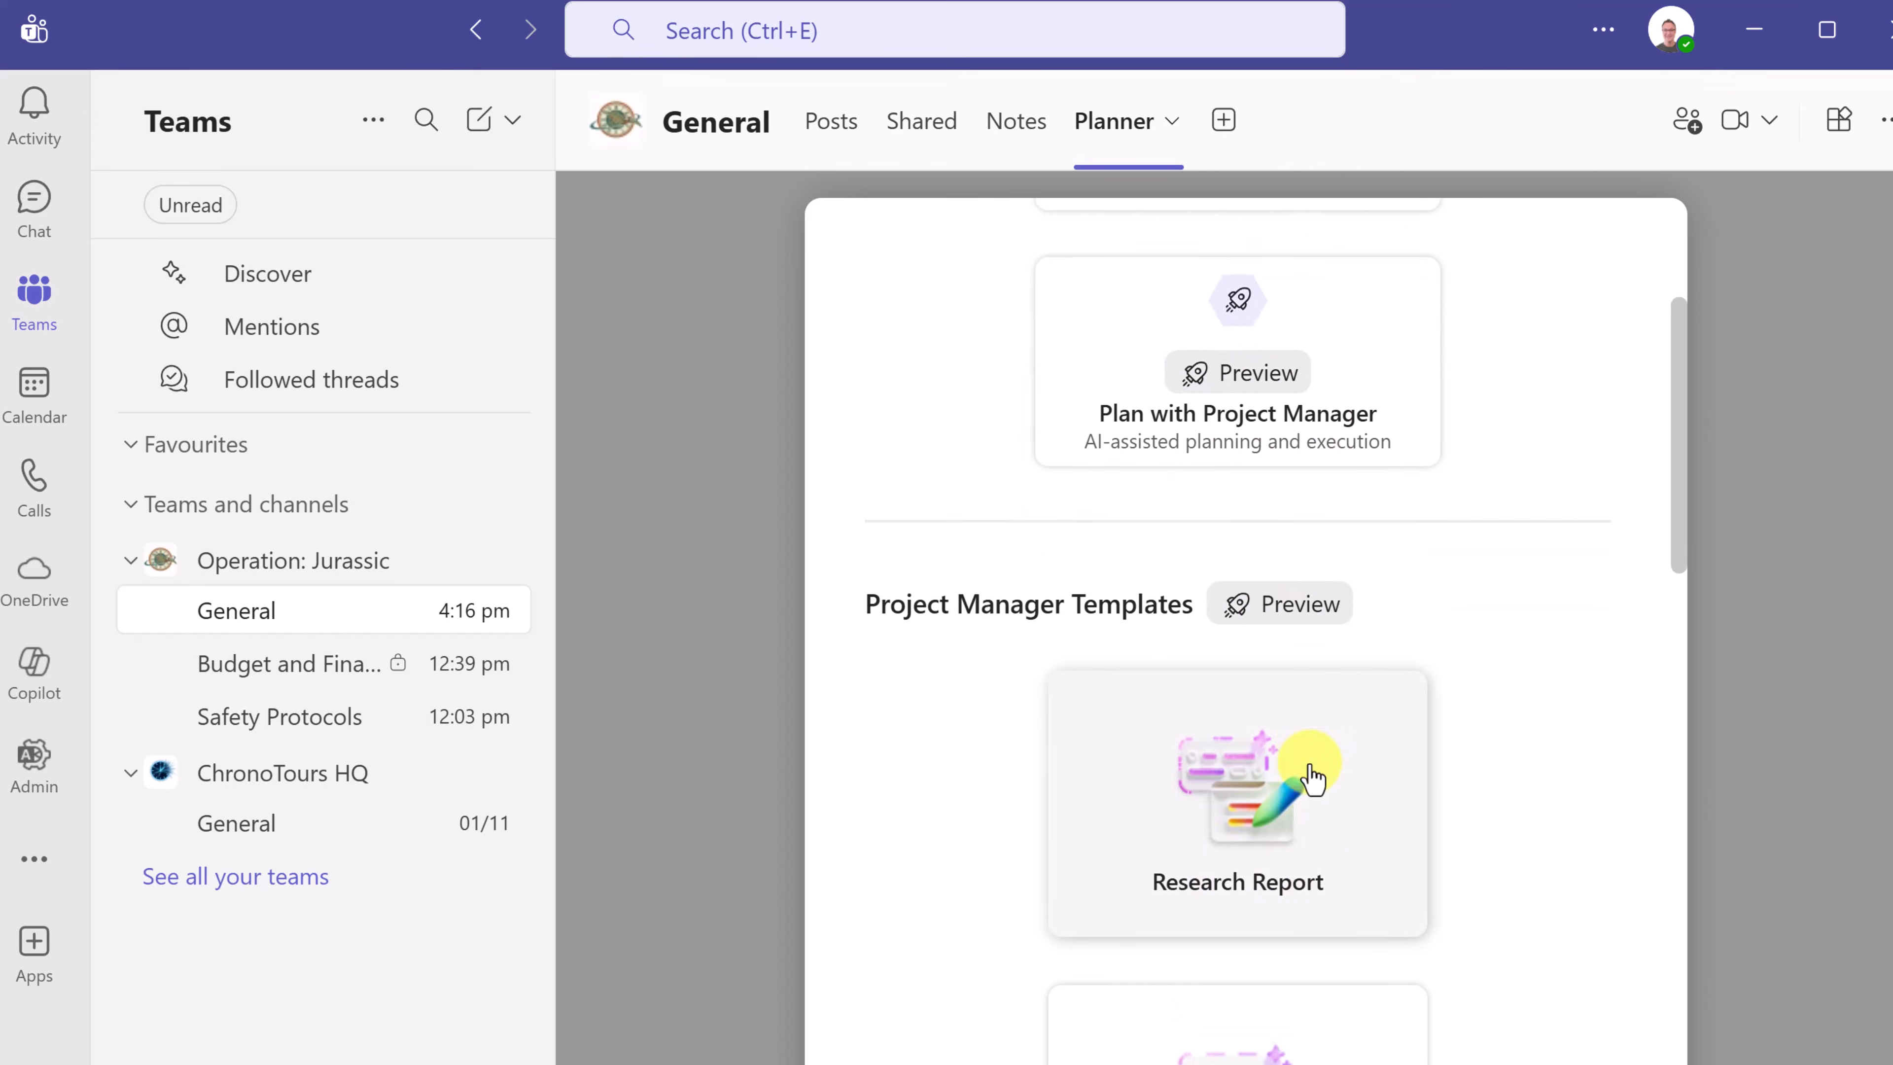
pyautogui.scroll(-10, 1222, 694)
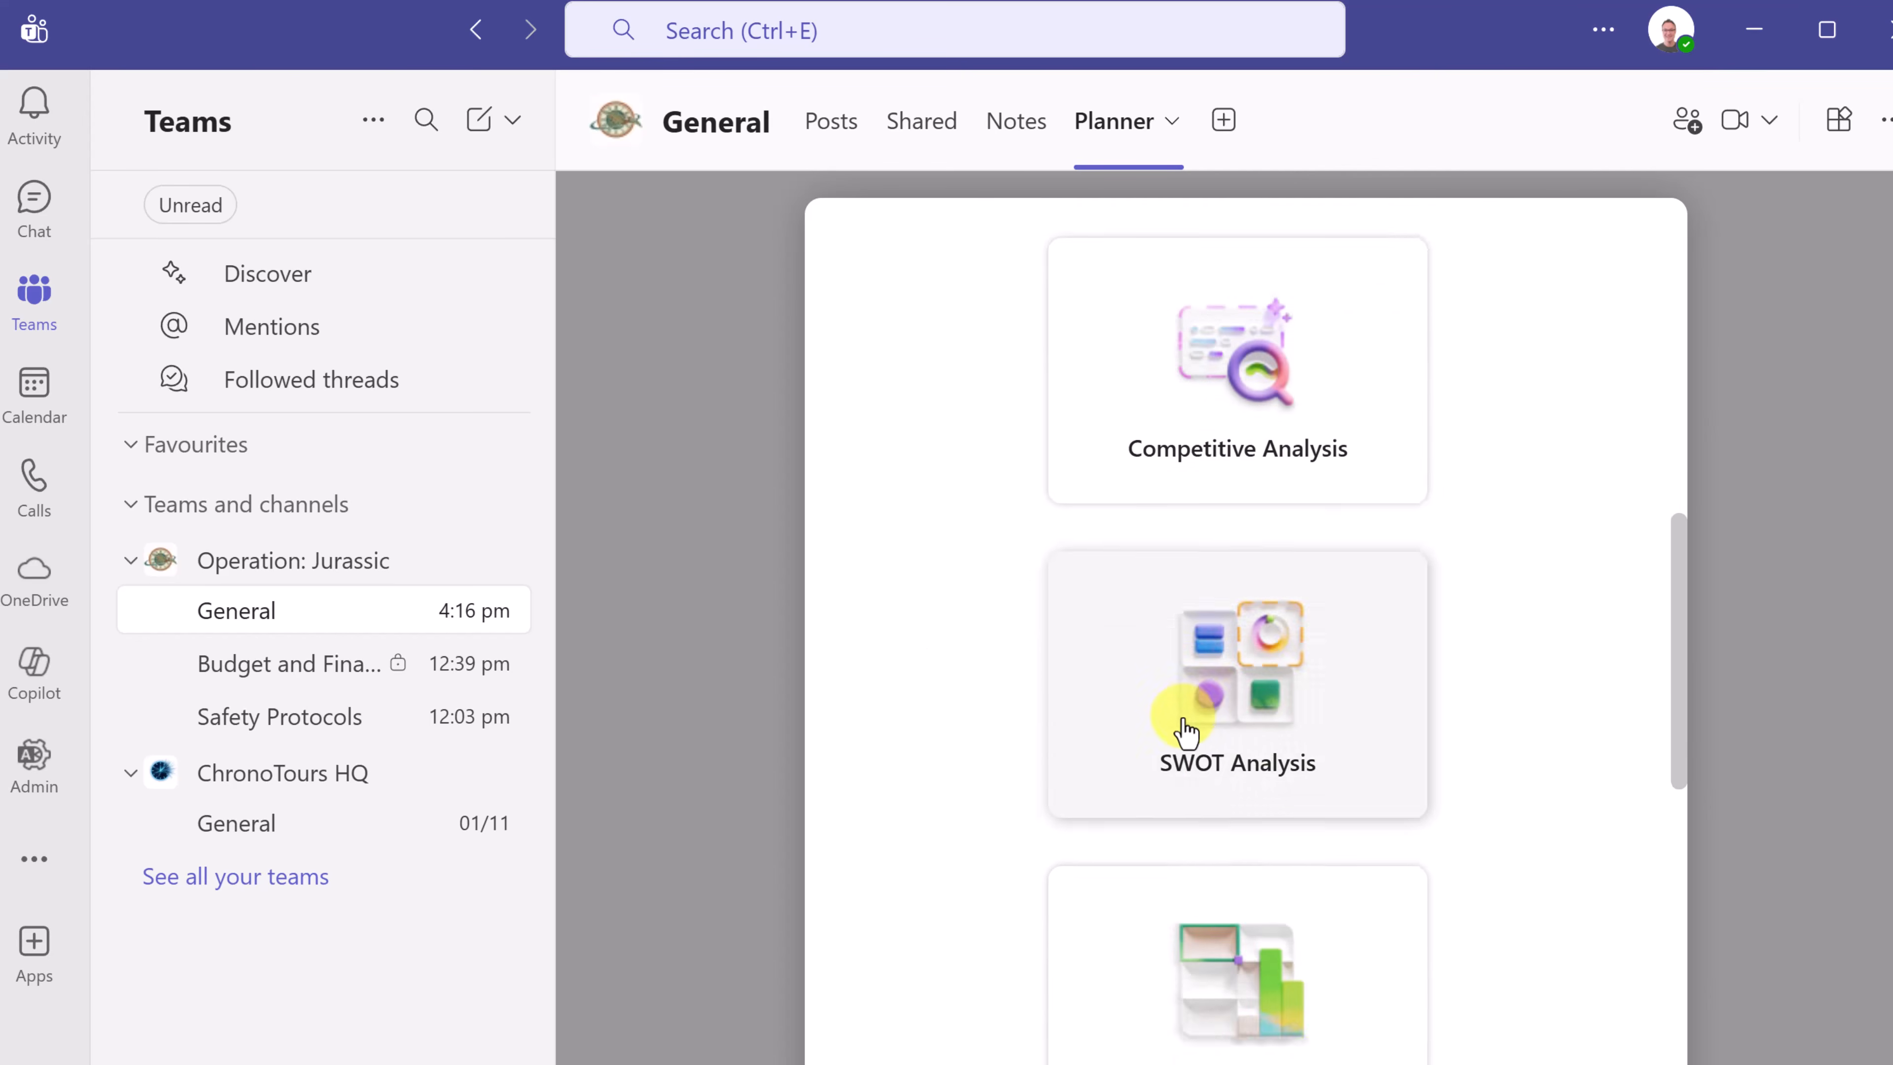
pyautogui.scroll(15, 1193, 727)
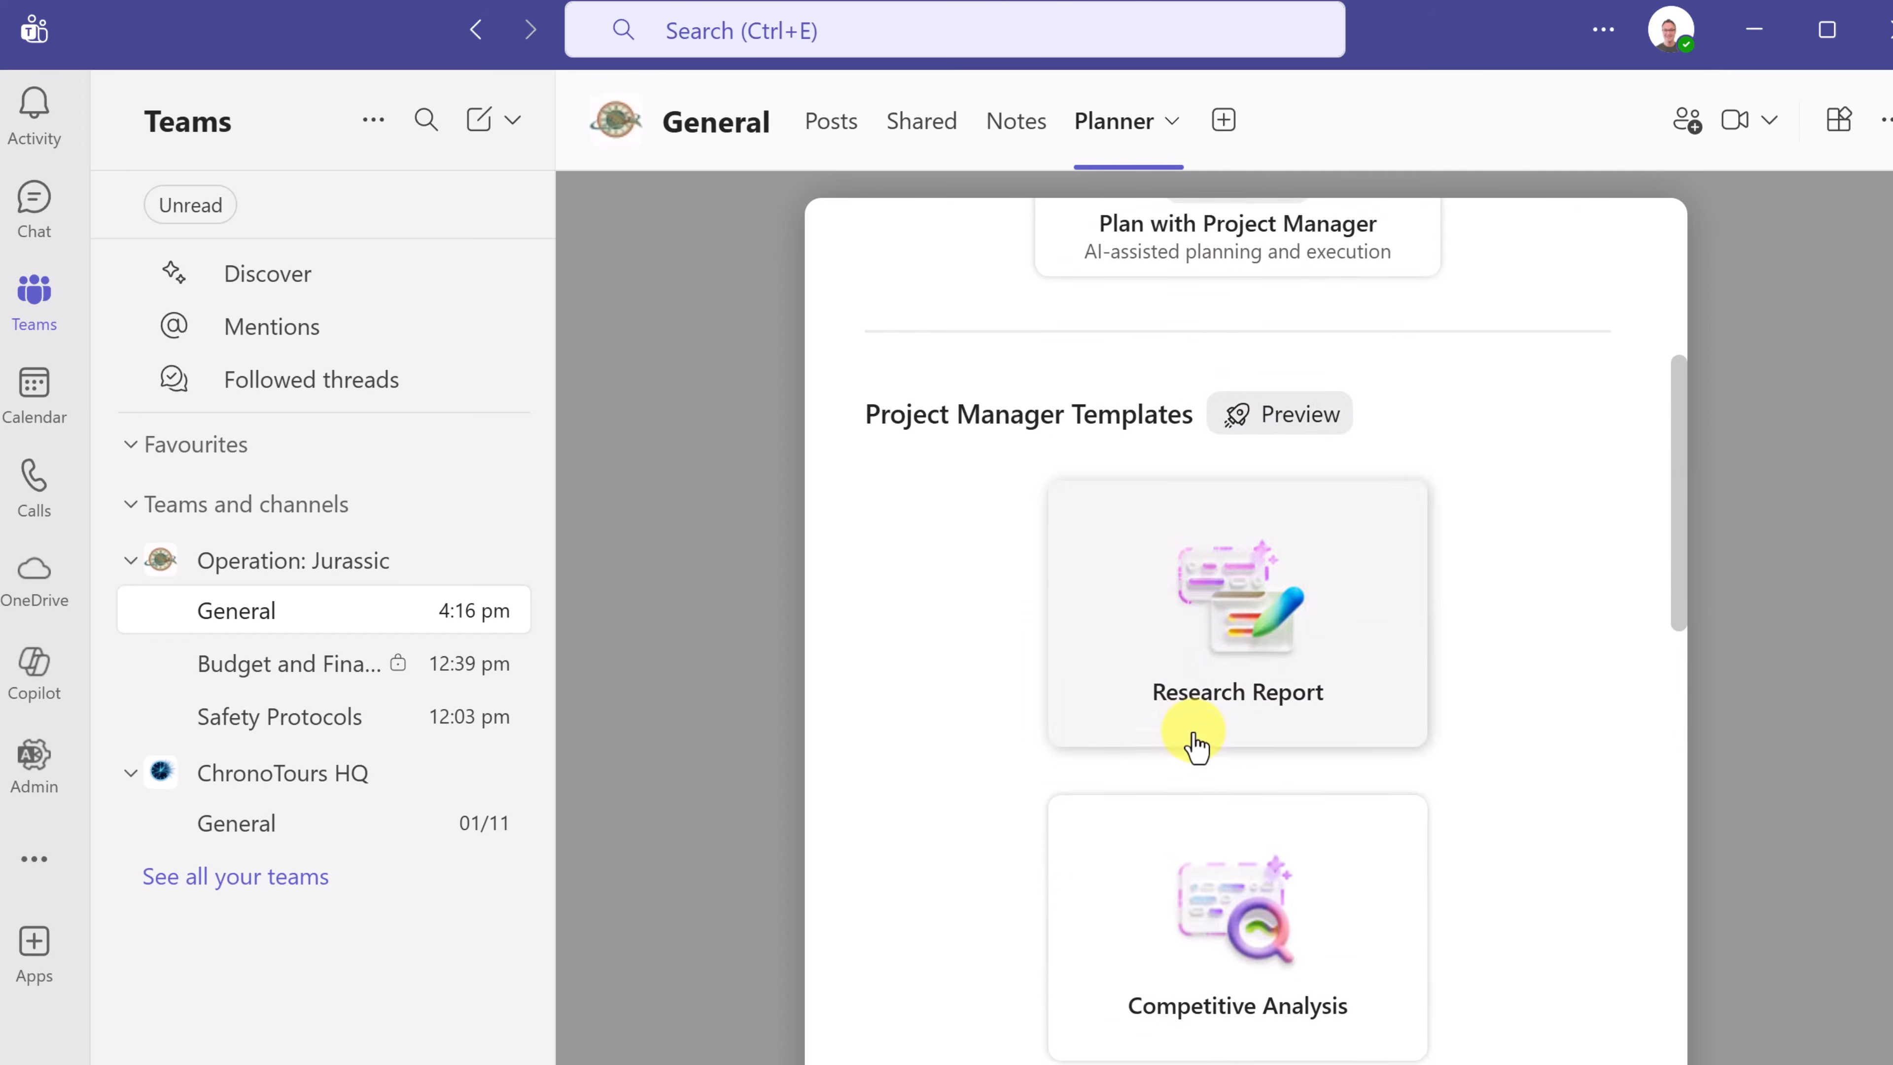
pyautogui.click(1226, 518)
pyautogui.click(1130, 581)
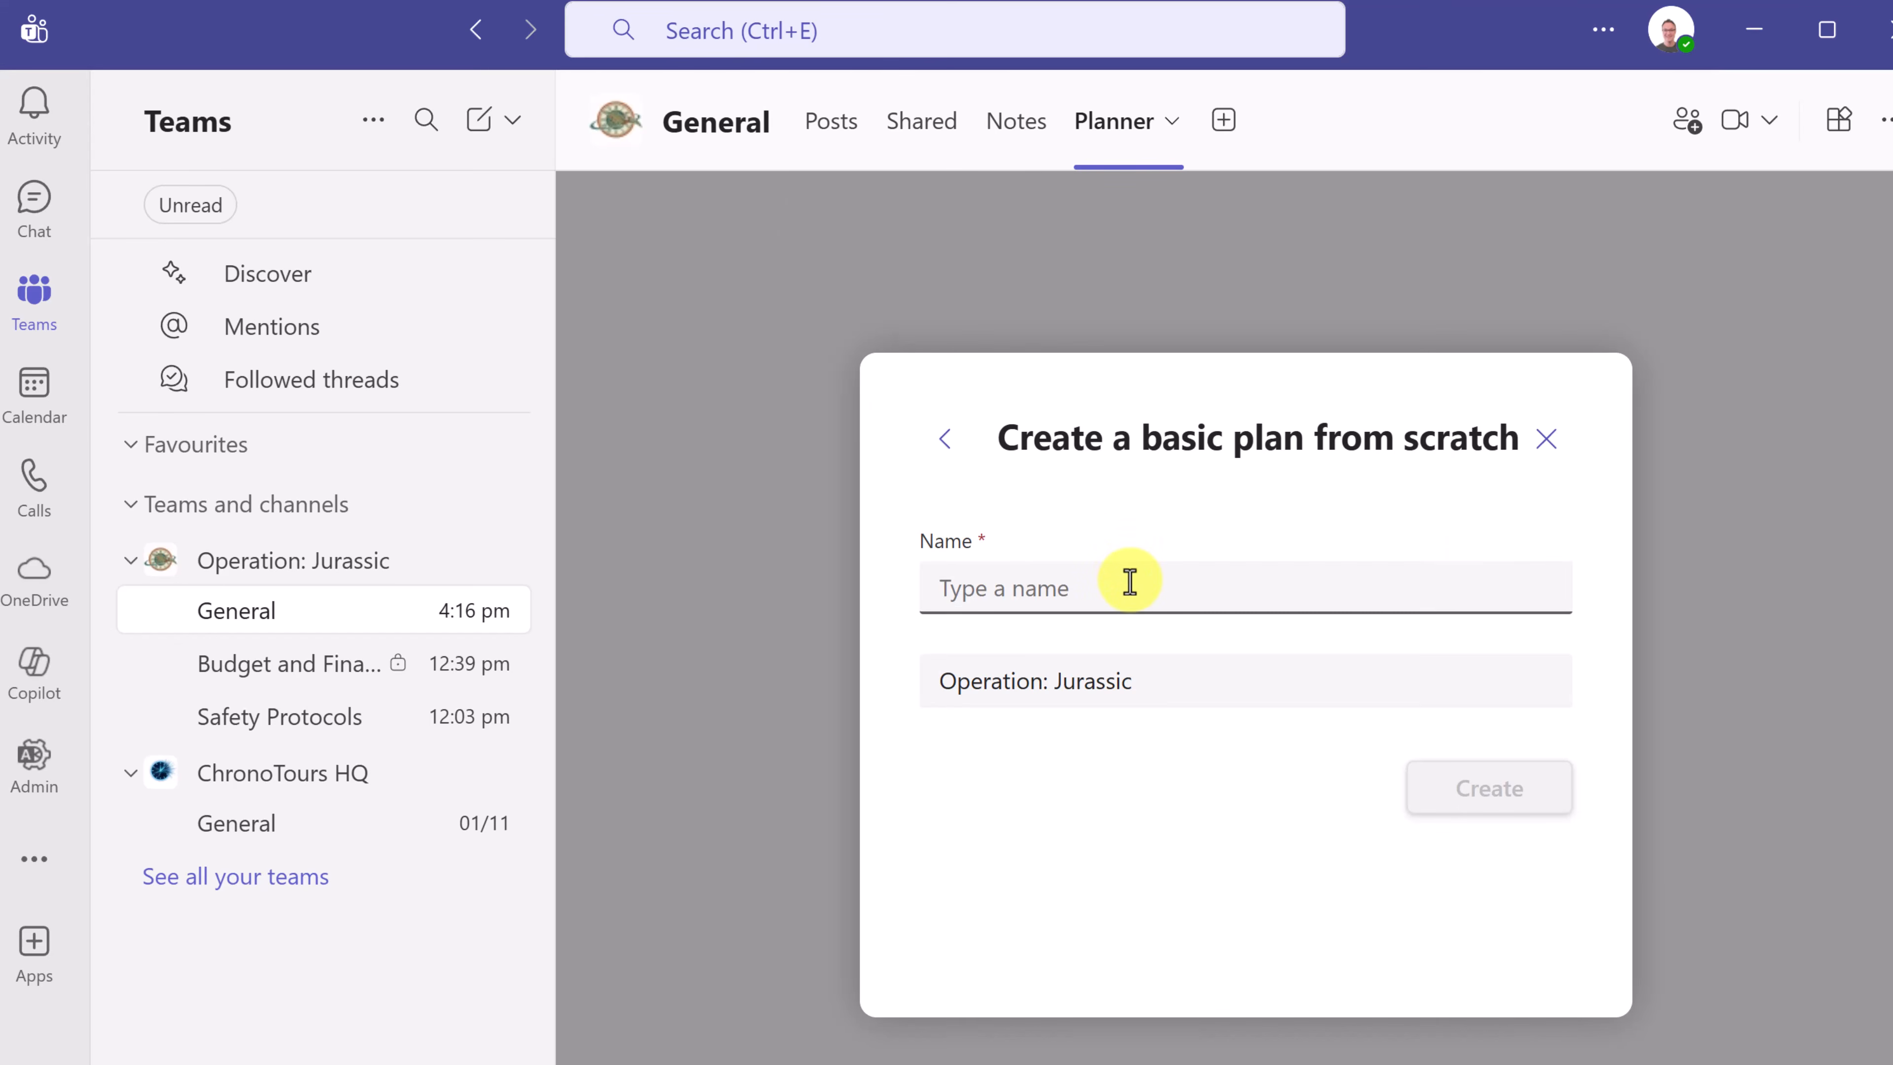
pyautogui.write('Mission Checklist')
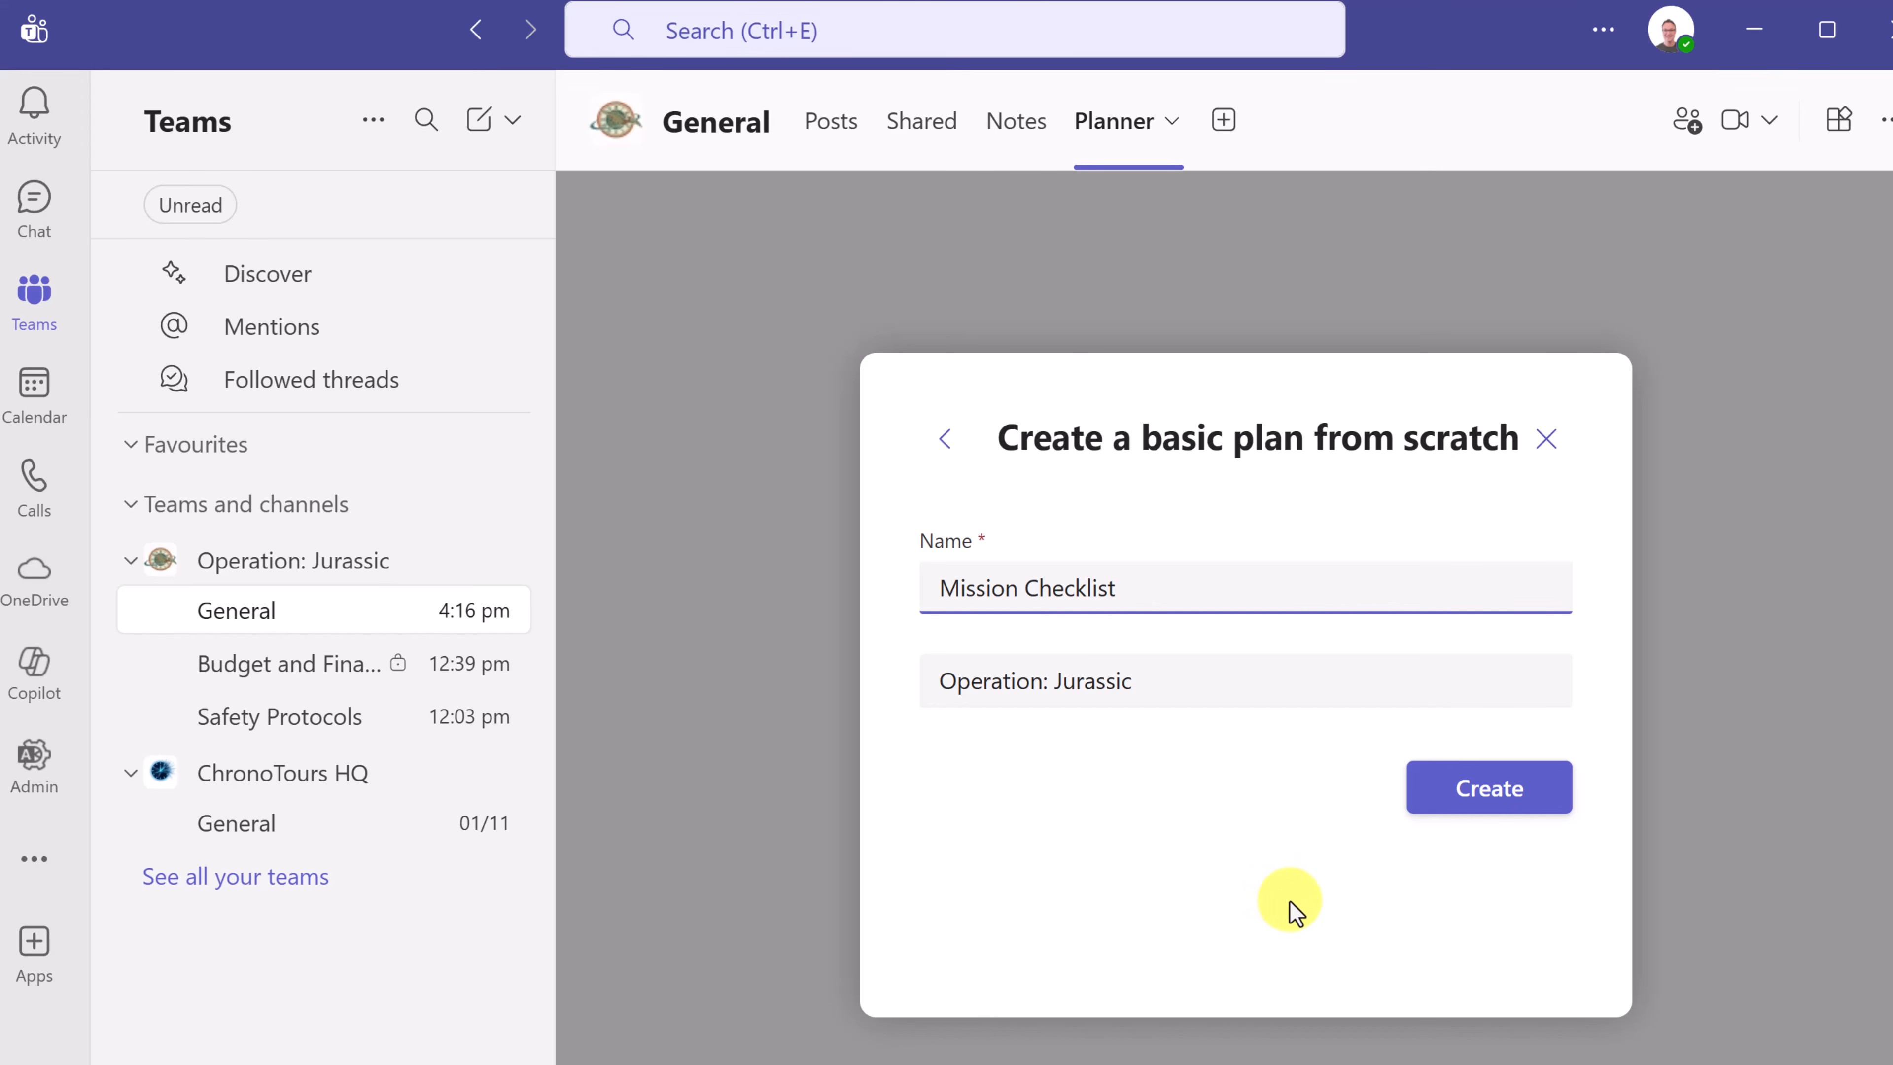
pyautogui.click(1519, 810)
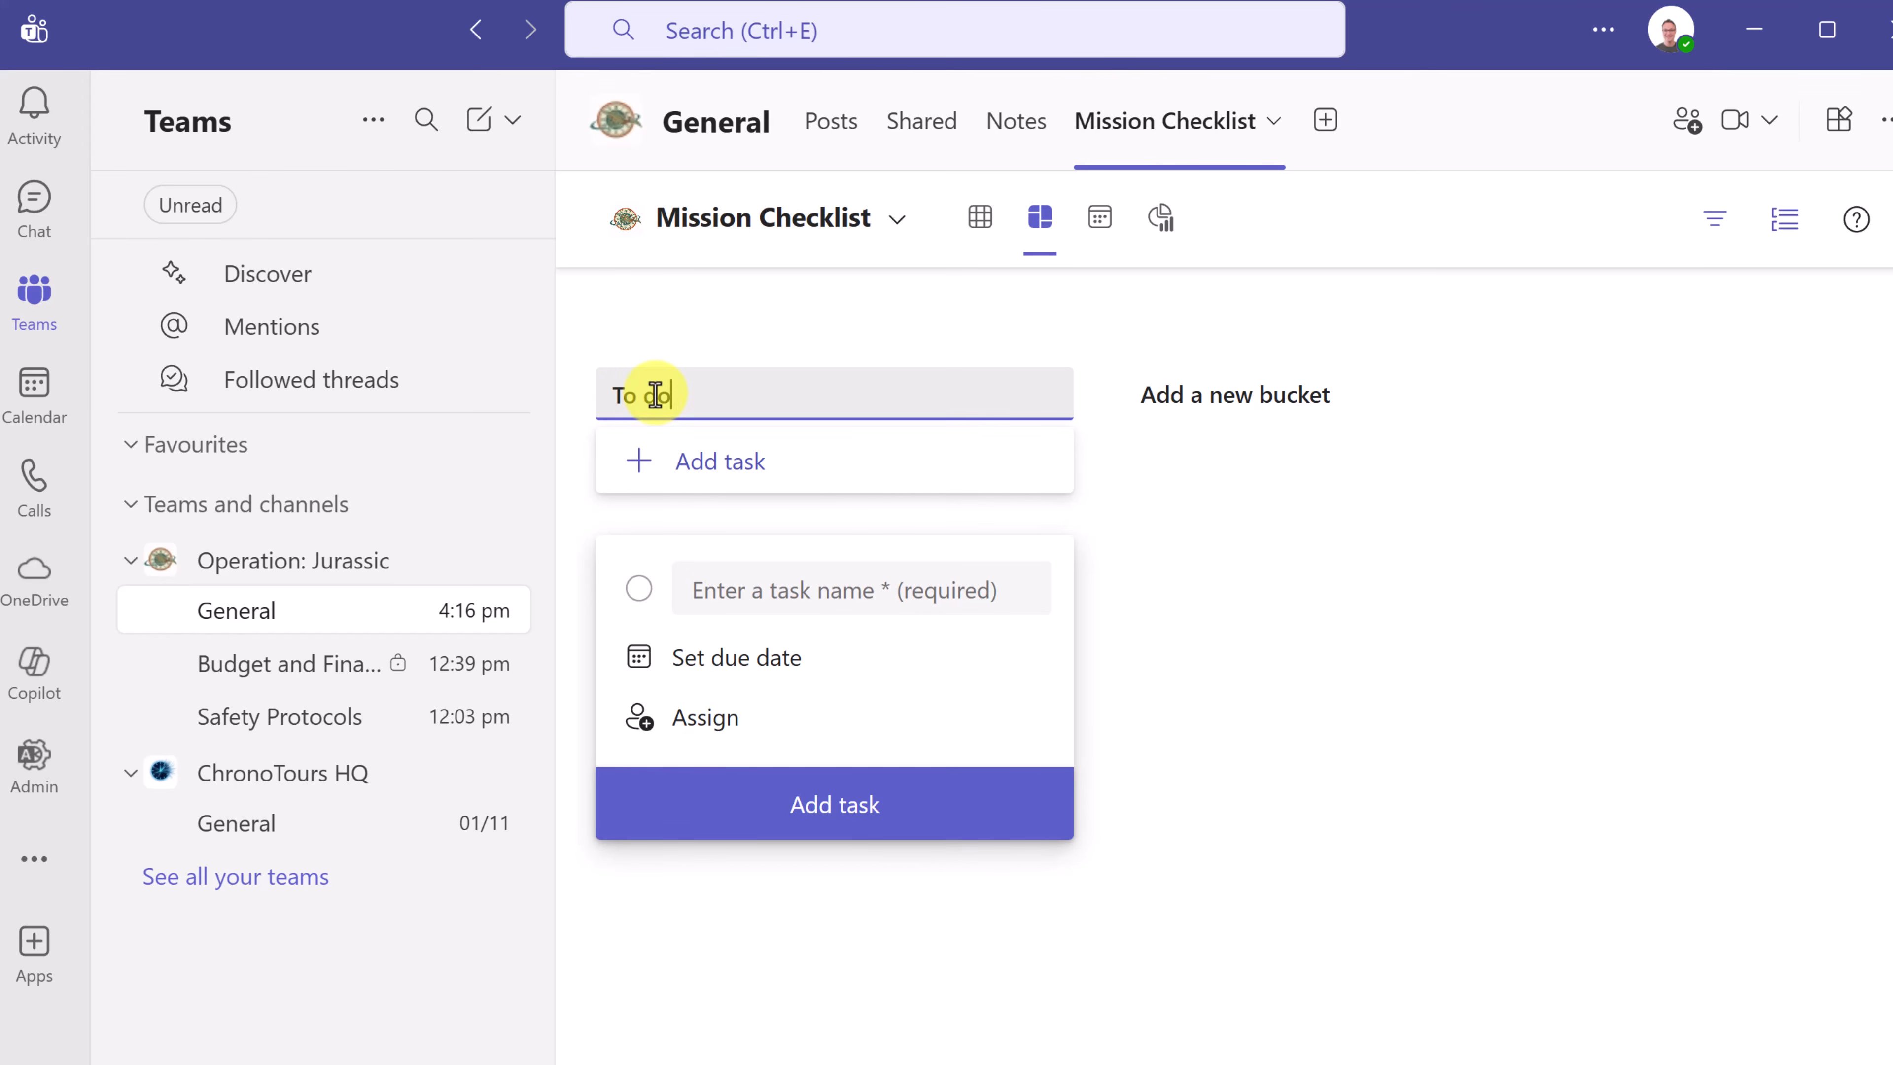
# - Add a bucket named "Pre-Launch" to the Mission Checklist board
pyautogui.click(1221, 494)
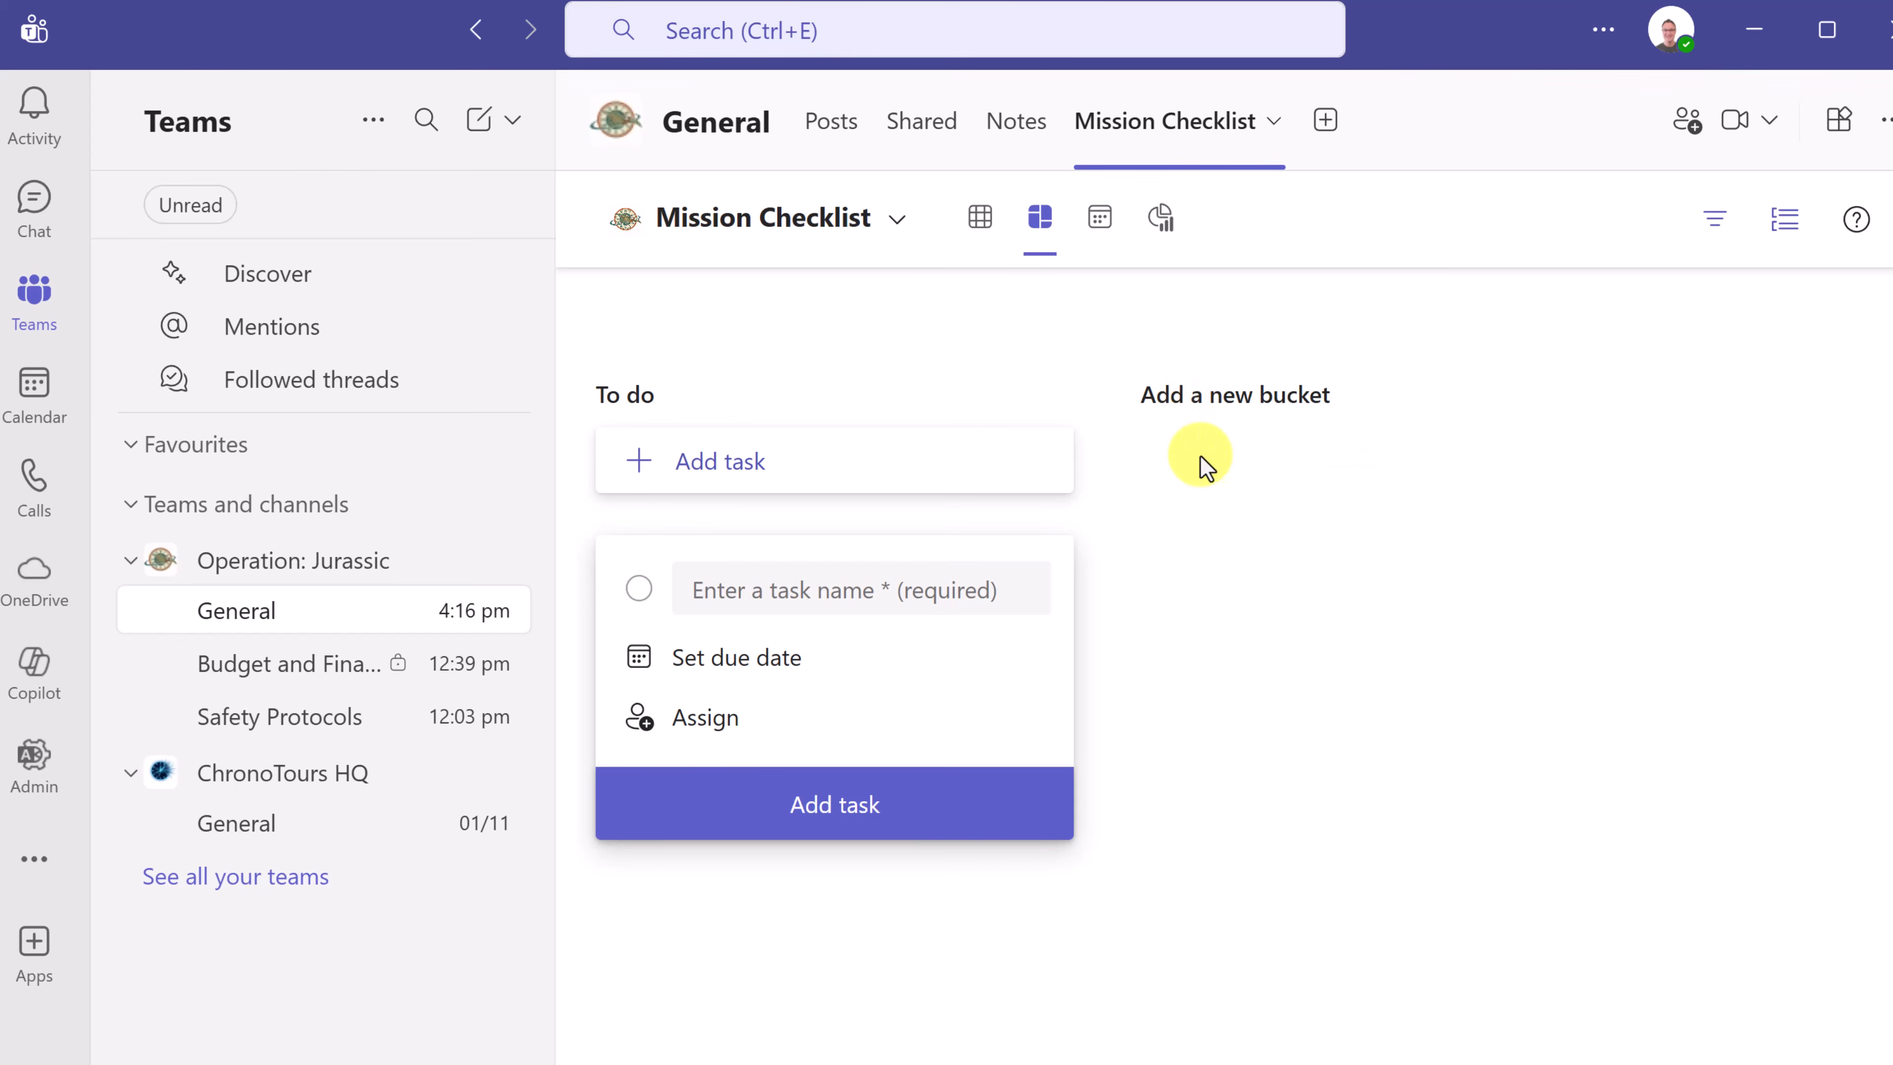
pyautogui.click(1227, 410)
pyautogui.write('Pre-Launch')
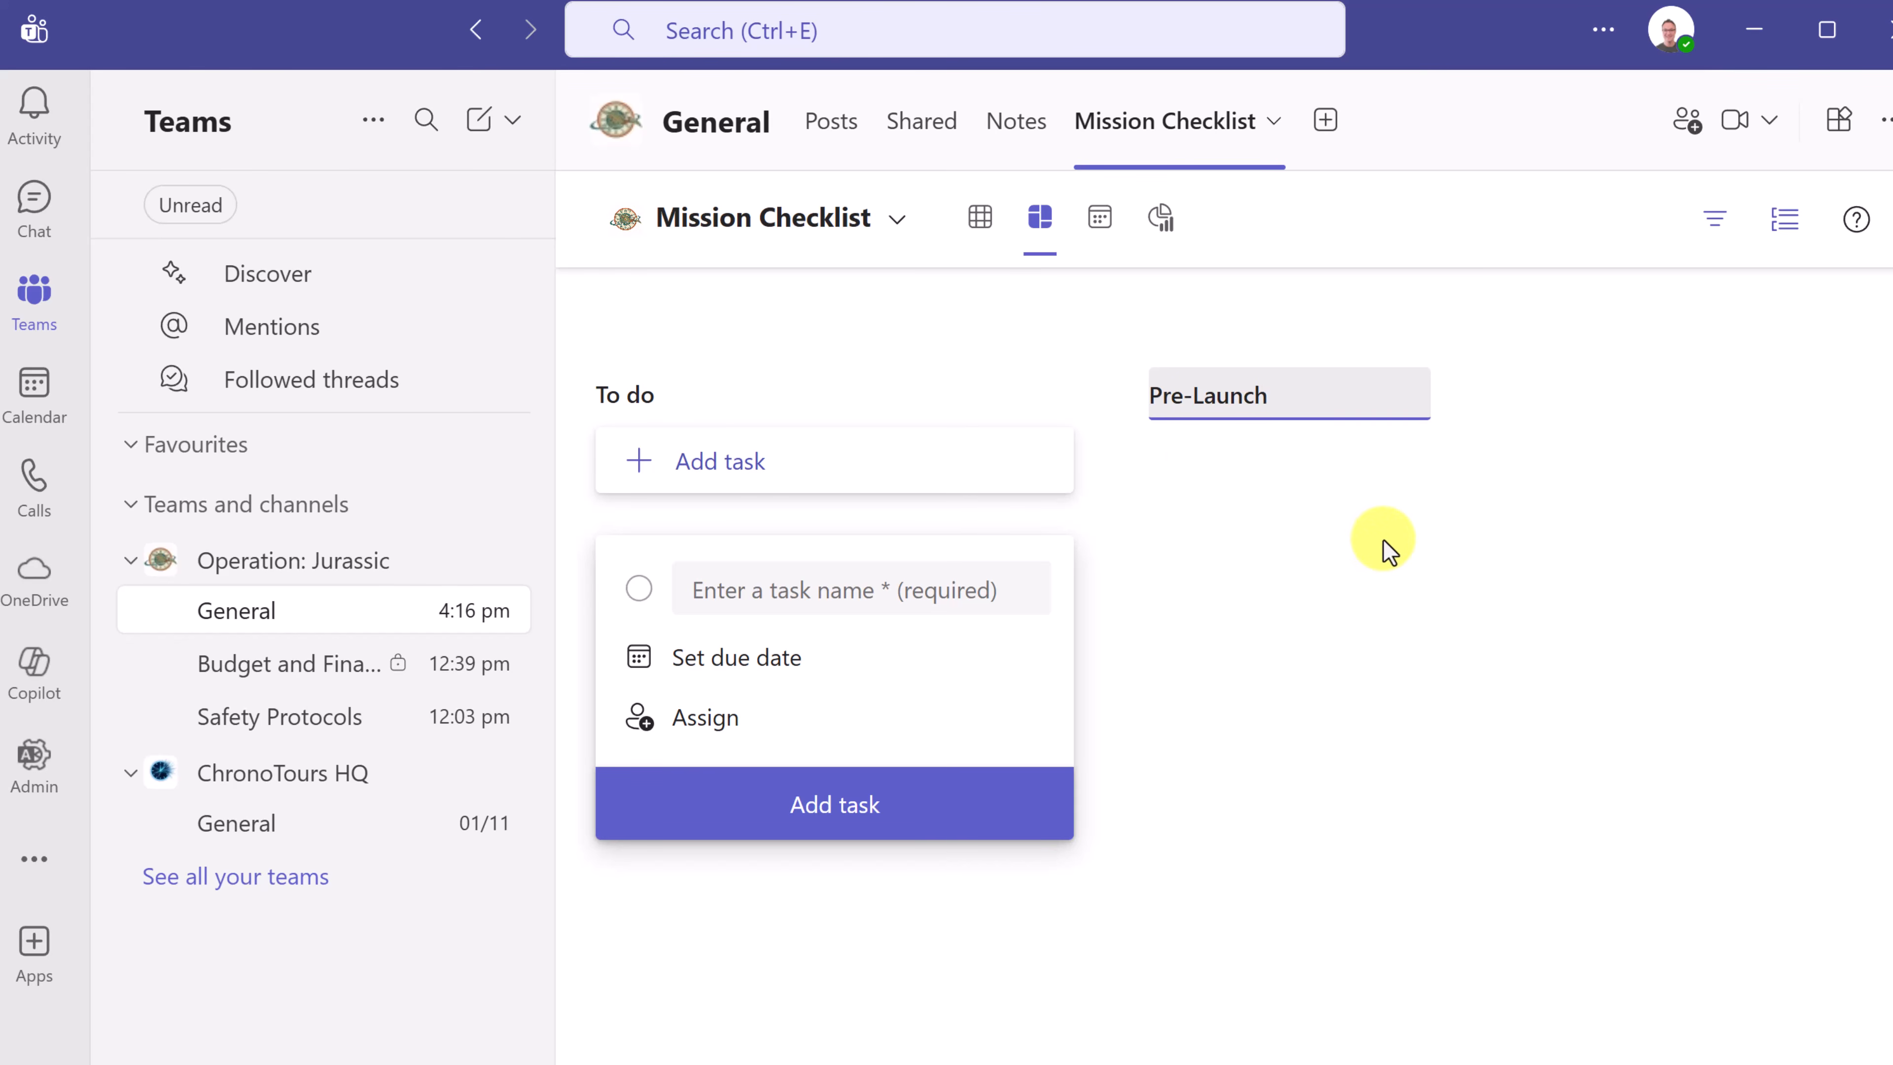
pyautogui.press('Return')
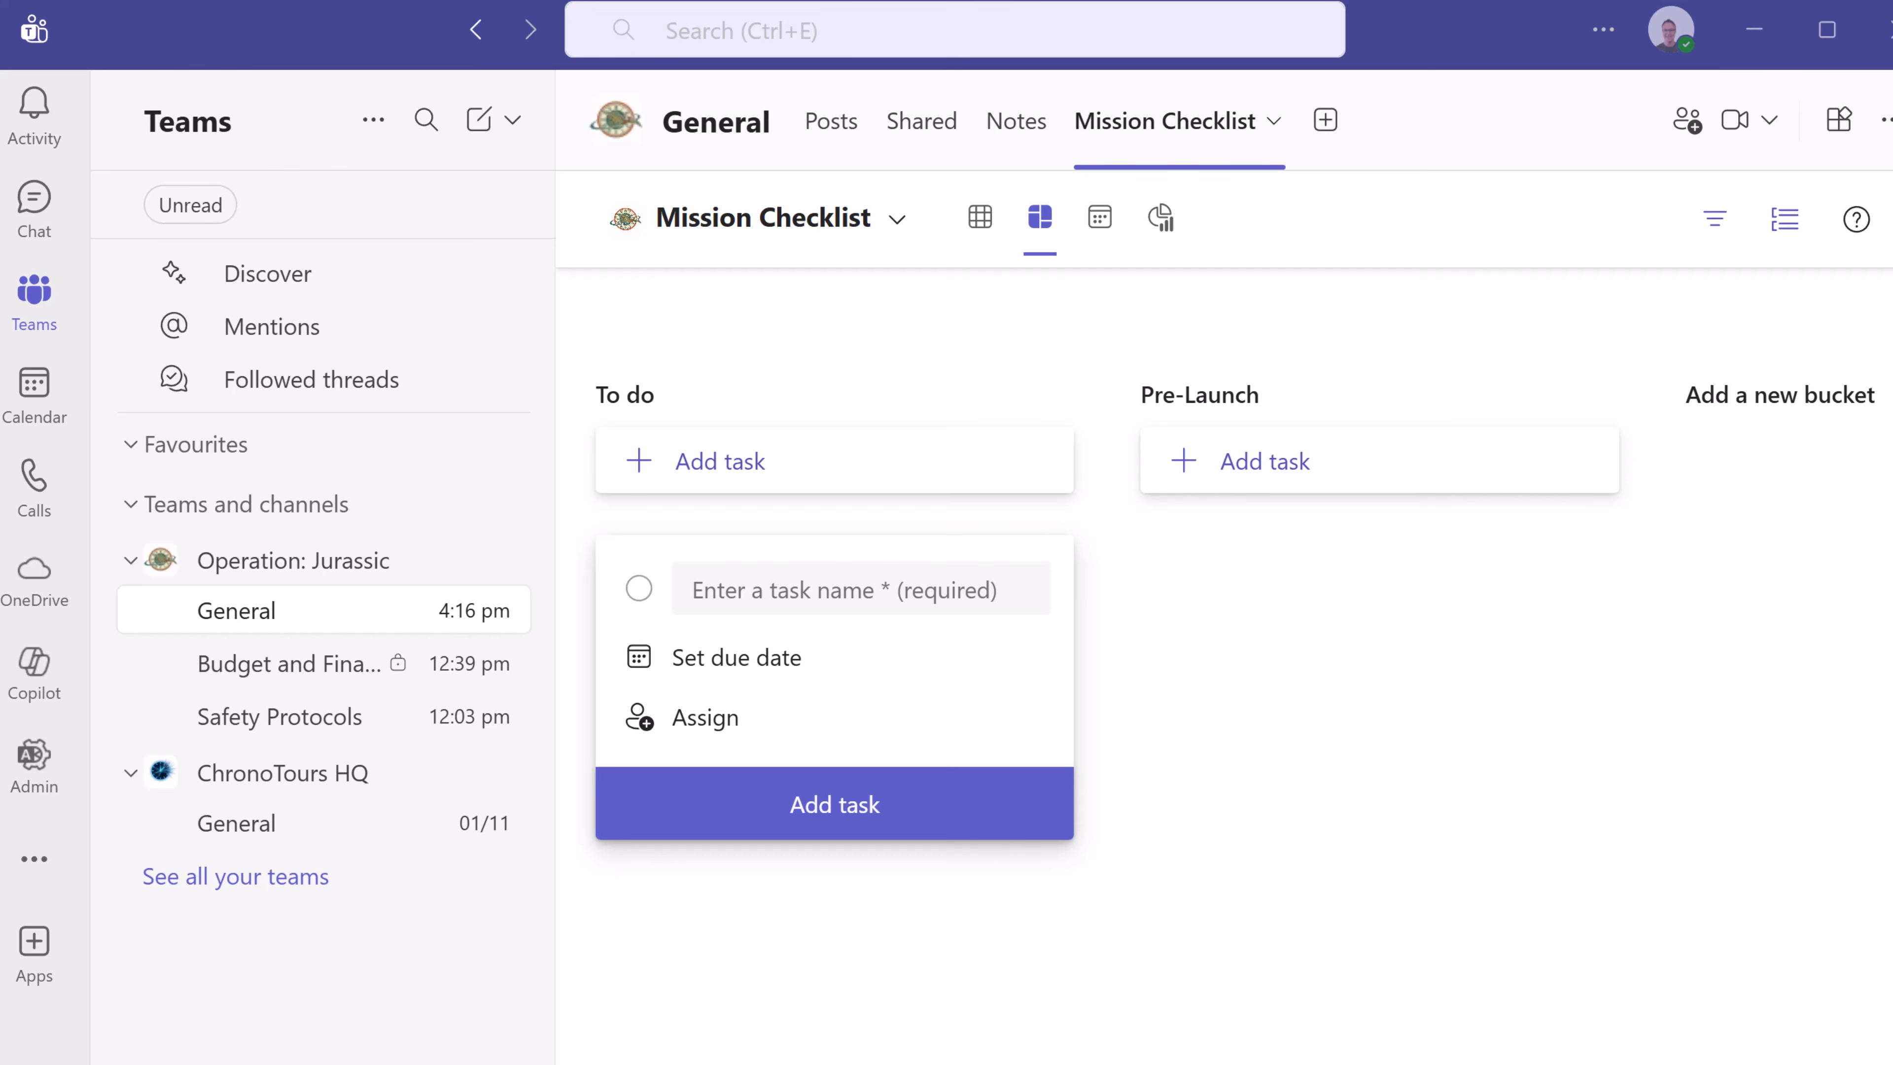
# - Add the task "Calibrate Flux Capacitor" to the Pre-Launch bucket, due 31 January 2026 and assigned to the first suggested team member
pyautogui.click(1290, 466)
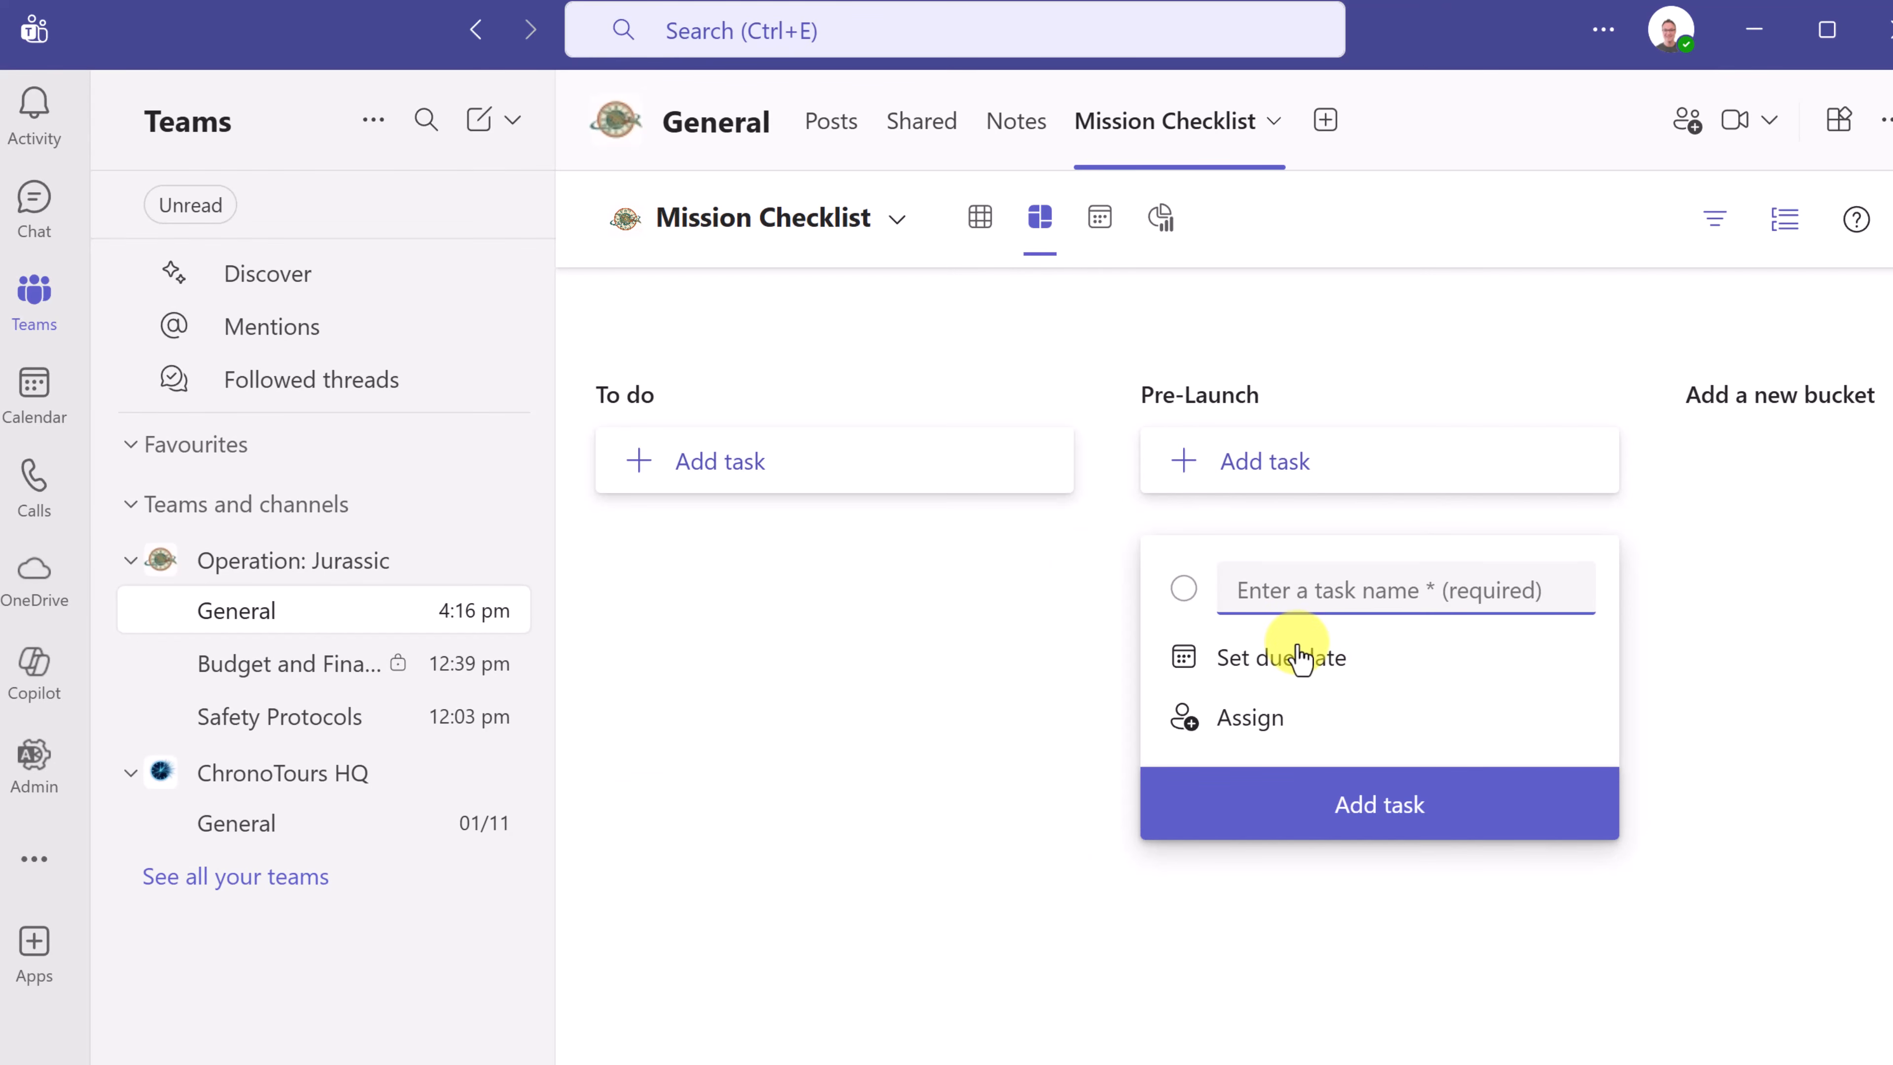
pyautogui.write('Calibrate Flux Capacitor')
pyautogui.click(1312, 660)
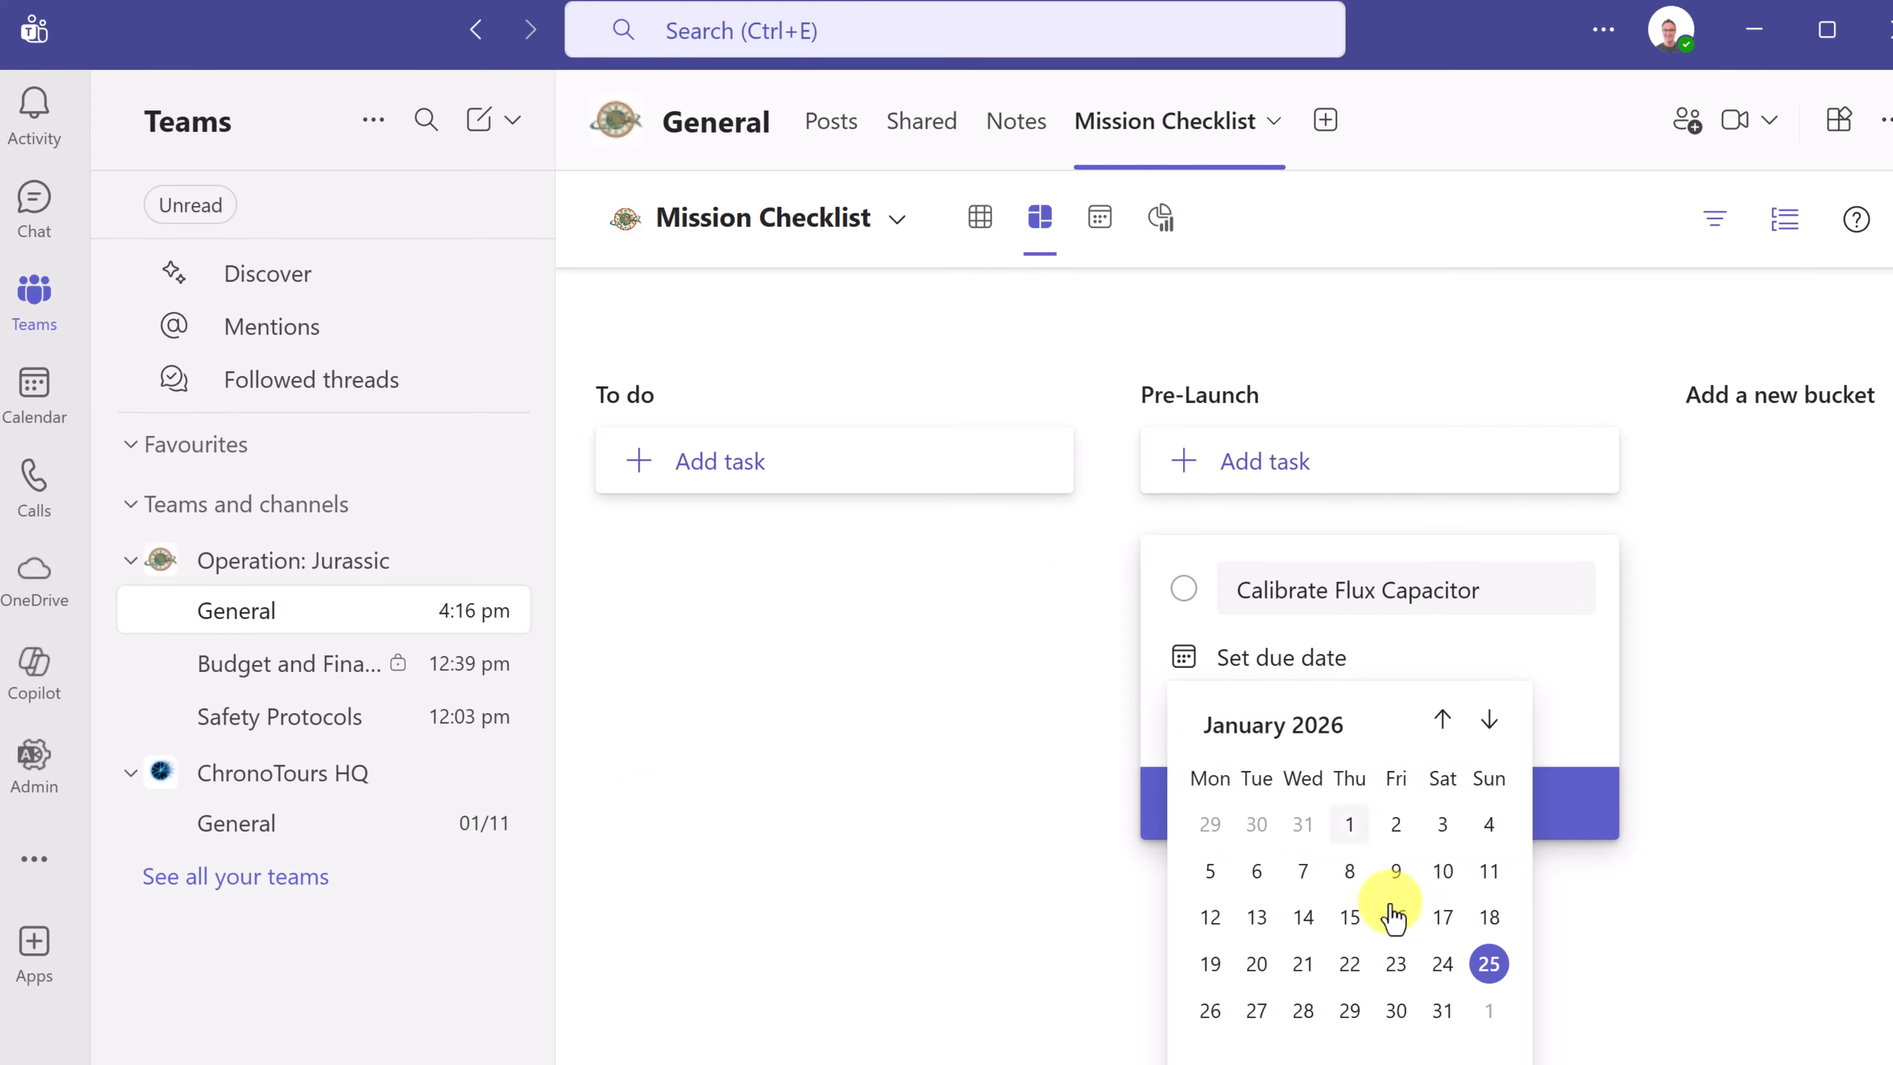
pyautogui.click(1441, 1014)
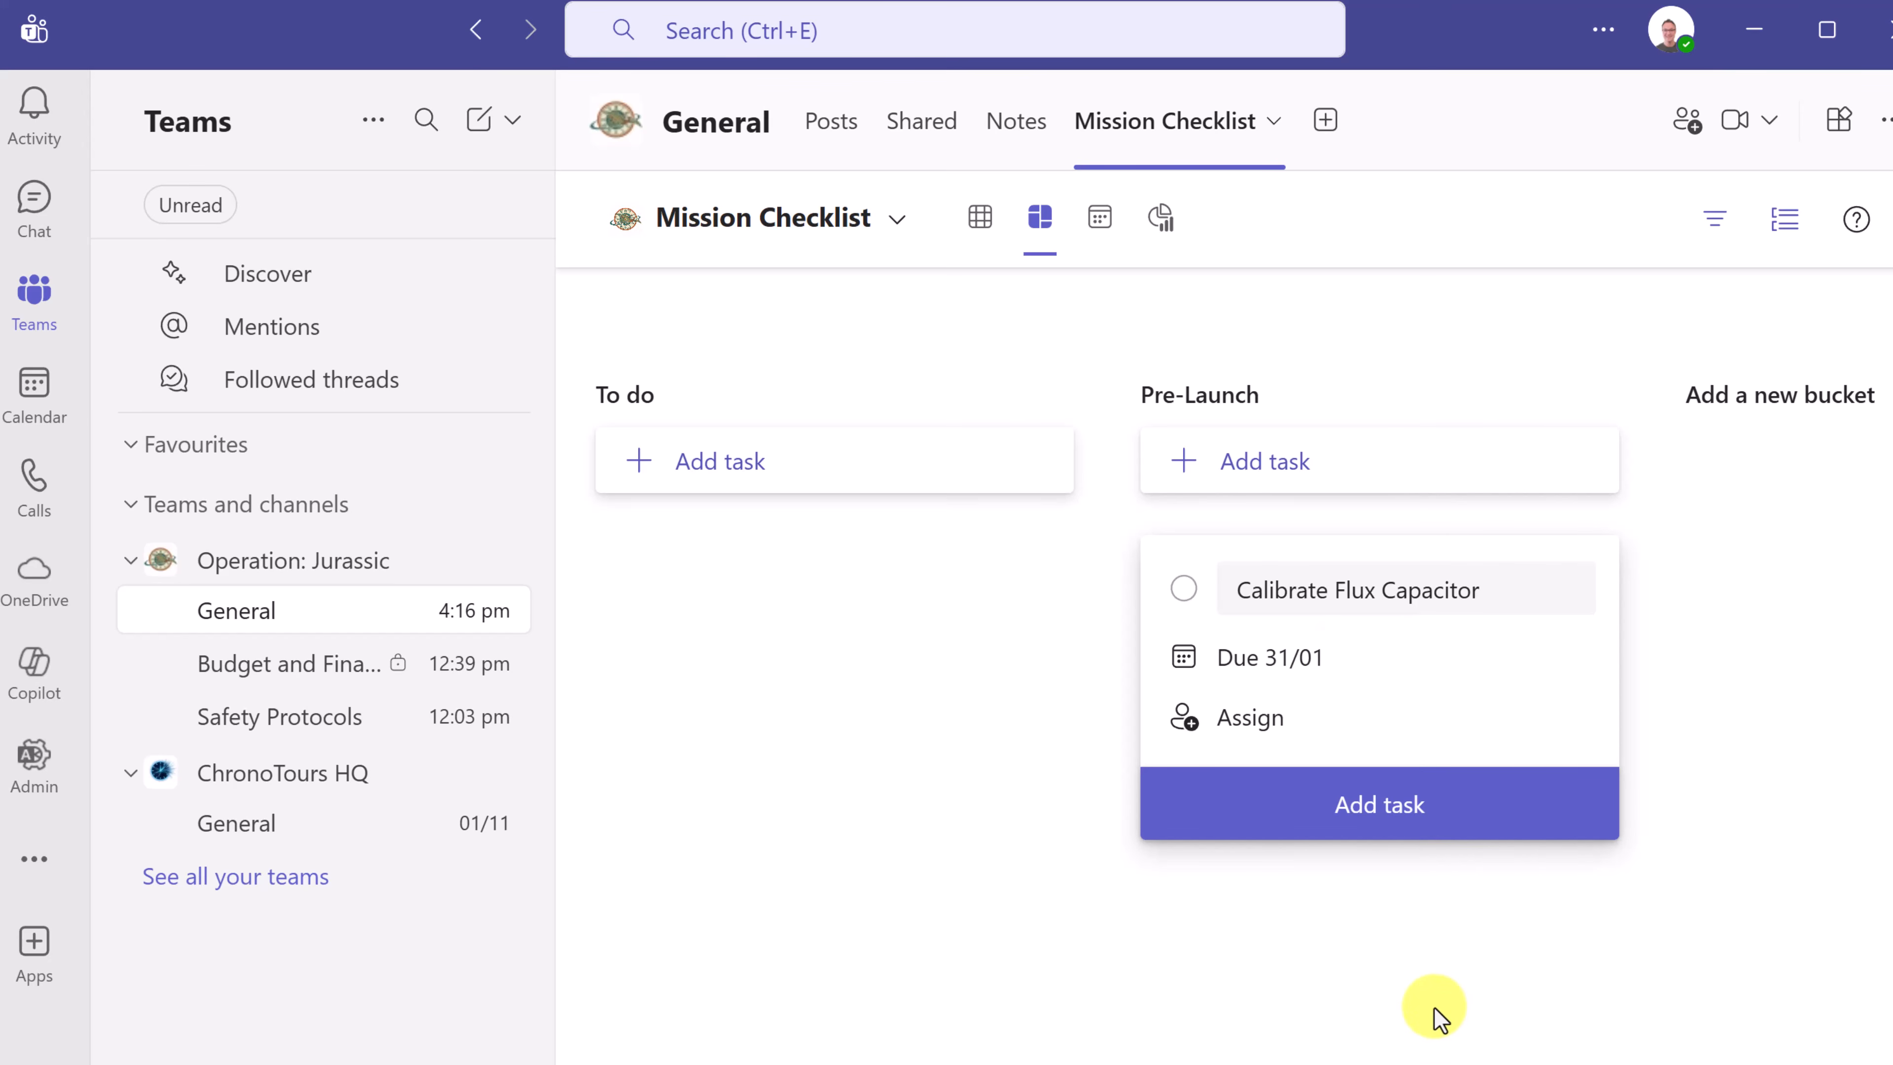
pyautogui.click(1259, 721)
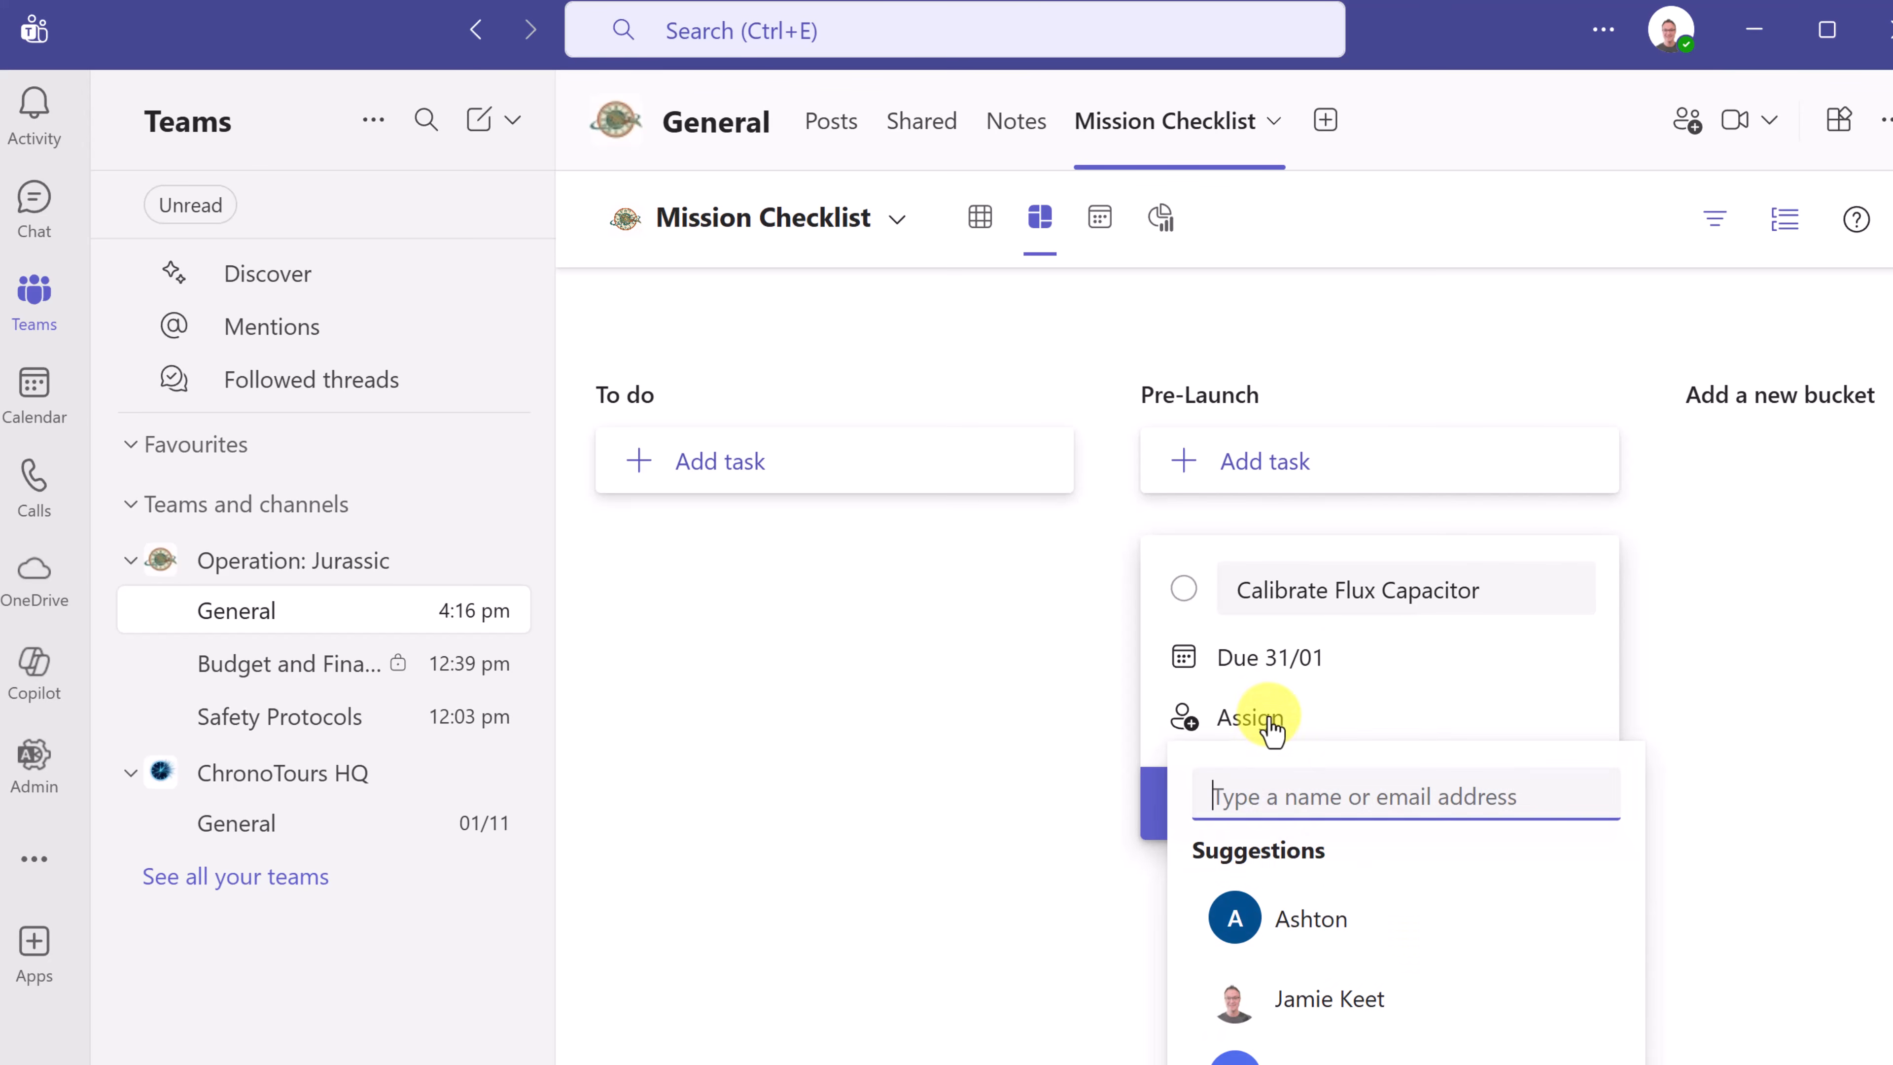
pyautogui.click(1323, 919)
pyautogui.click(1384, 832)
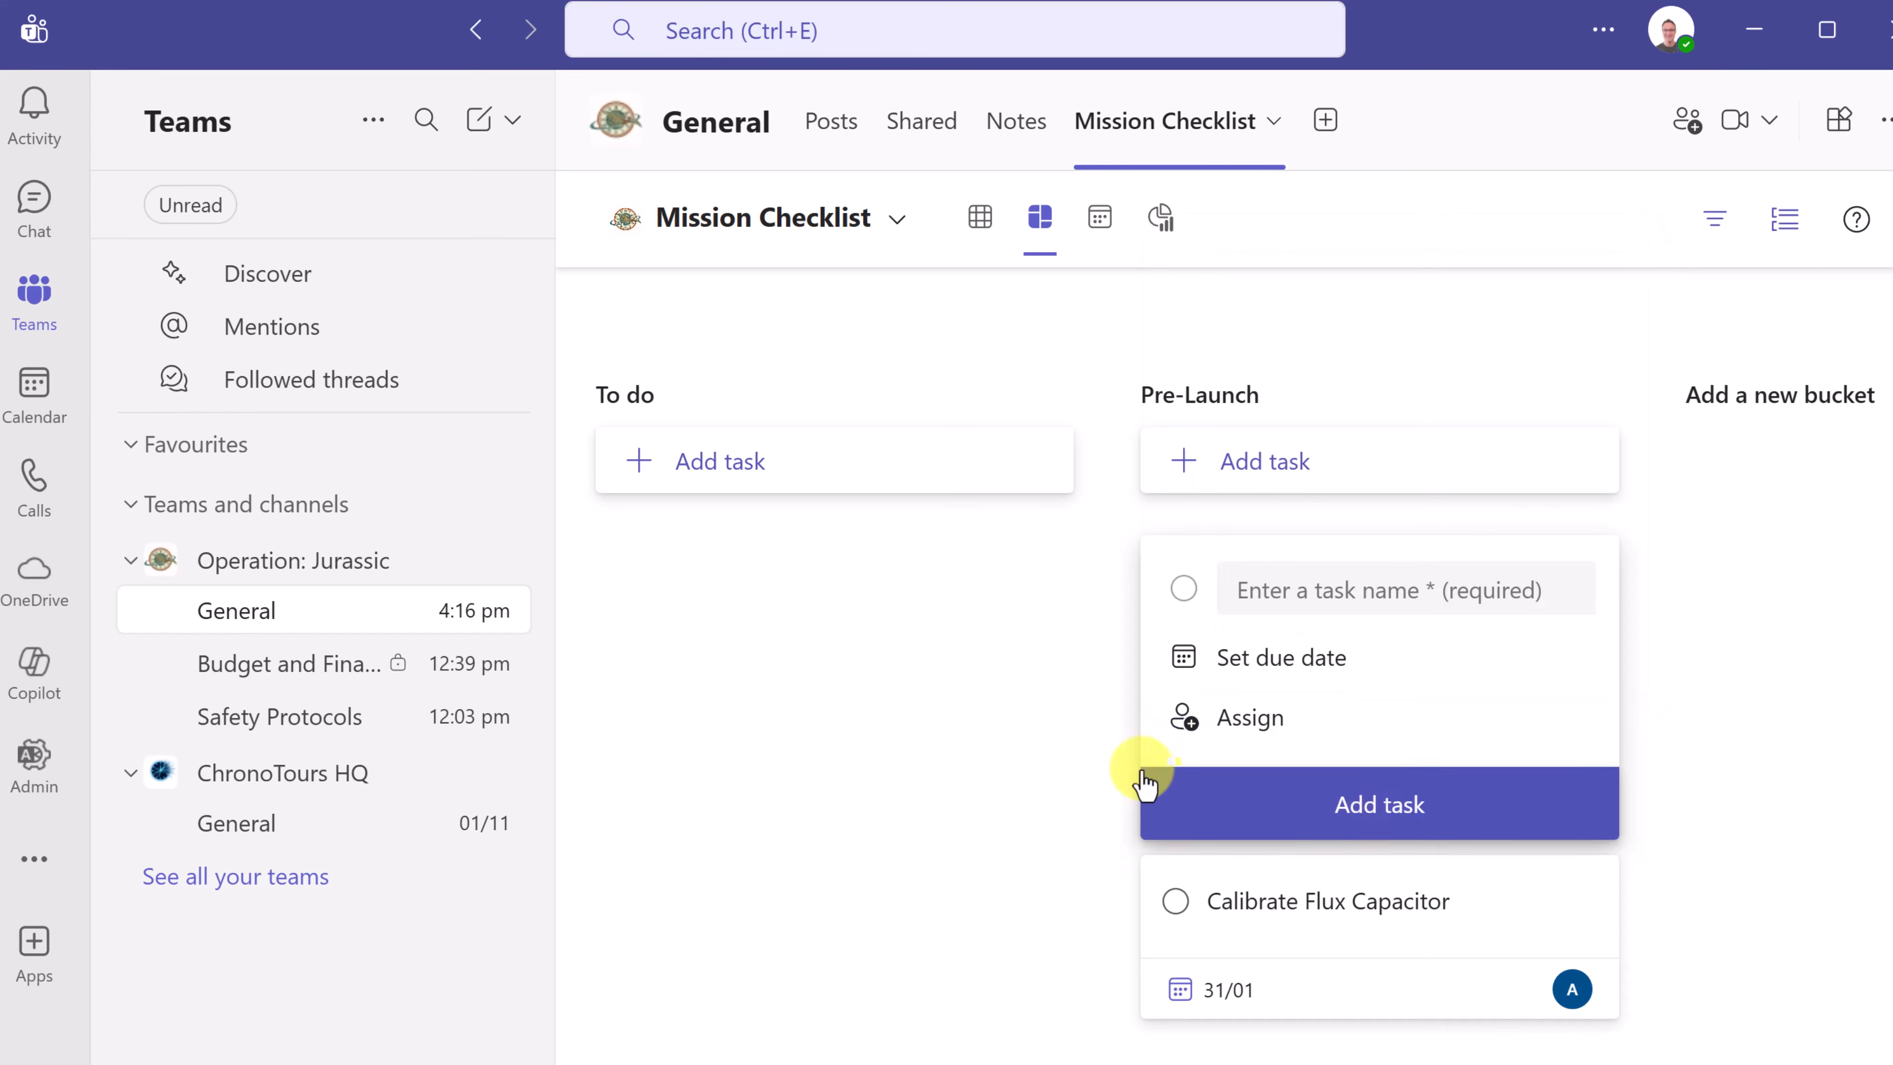
pyautogui.click(972, 730)
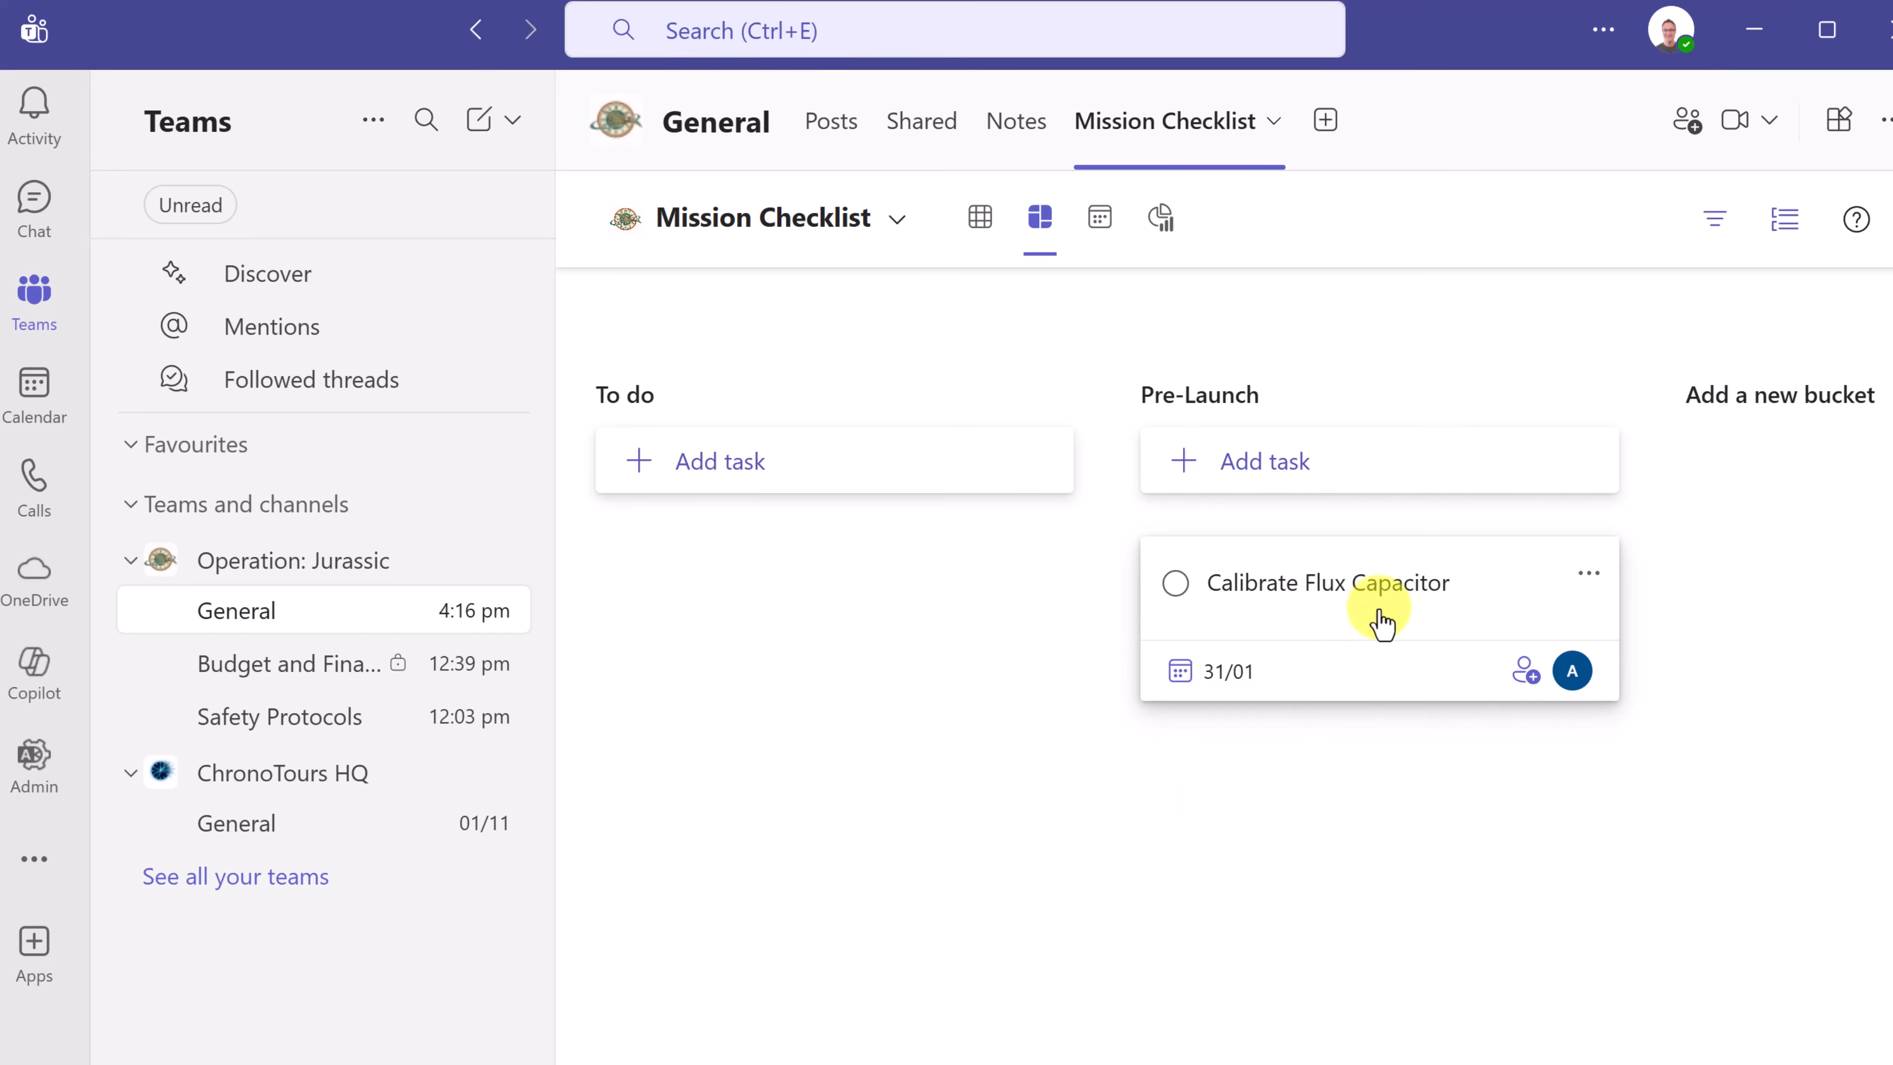
# - Apply the Orange label to the Calibrate Flux Capacitor task
pyautogui.click(1591, 575)
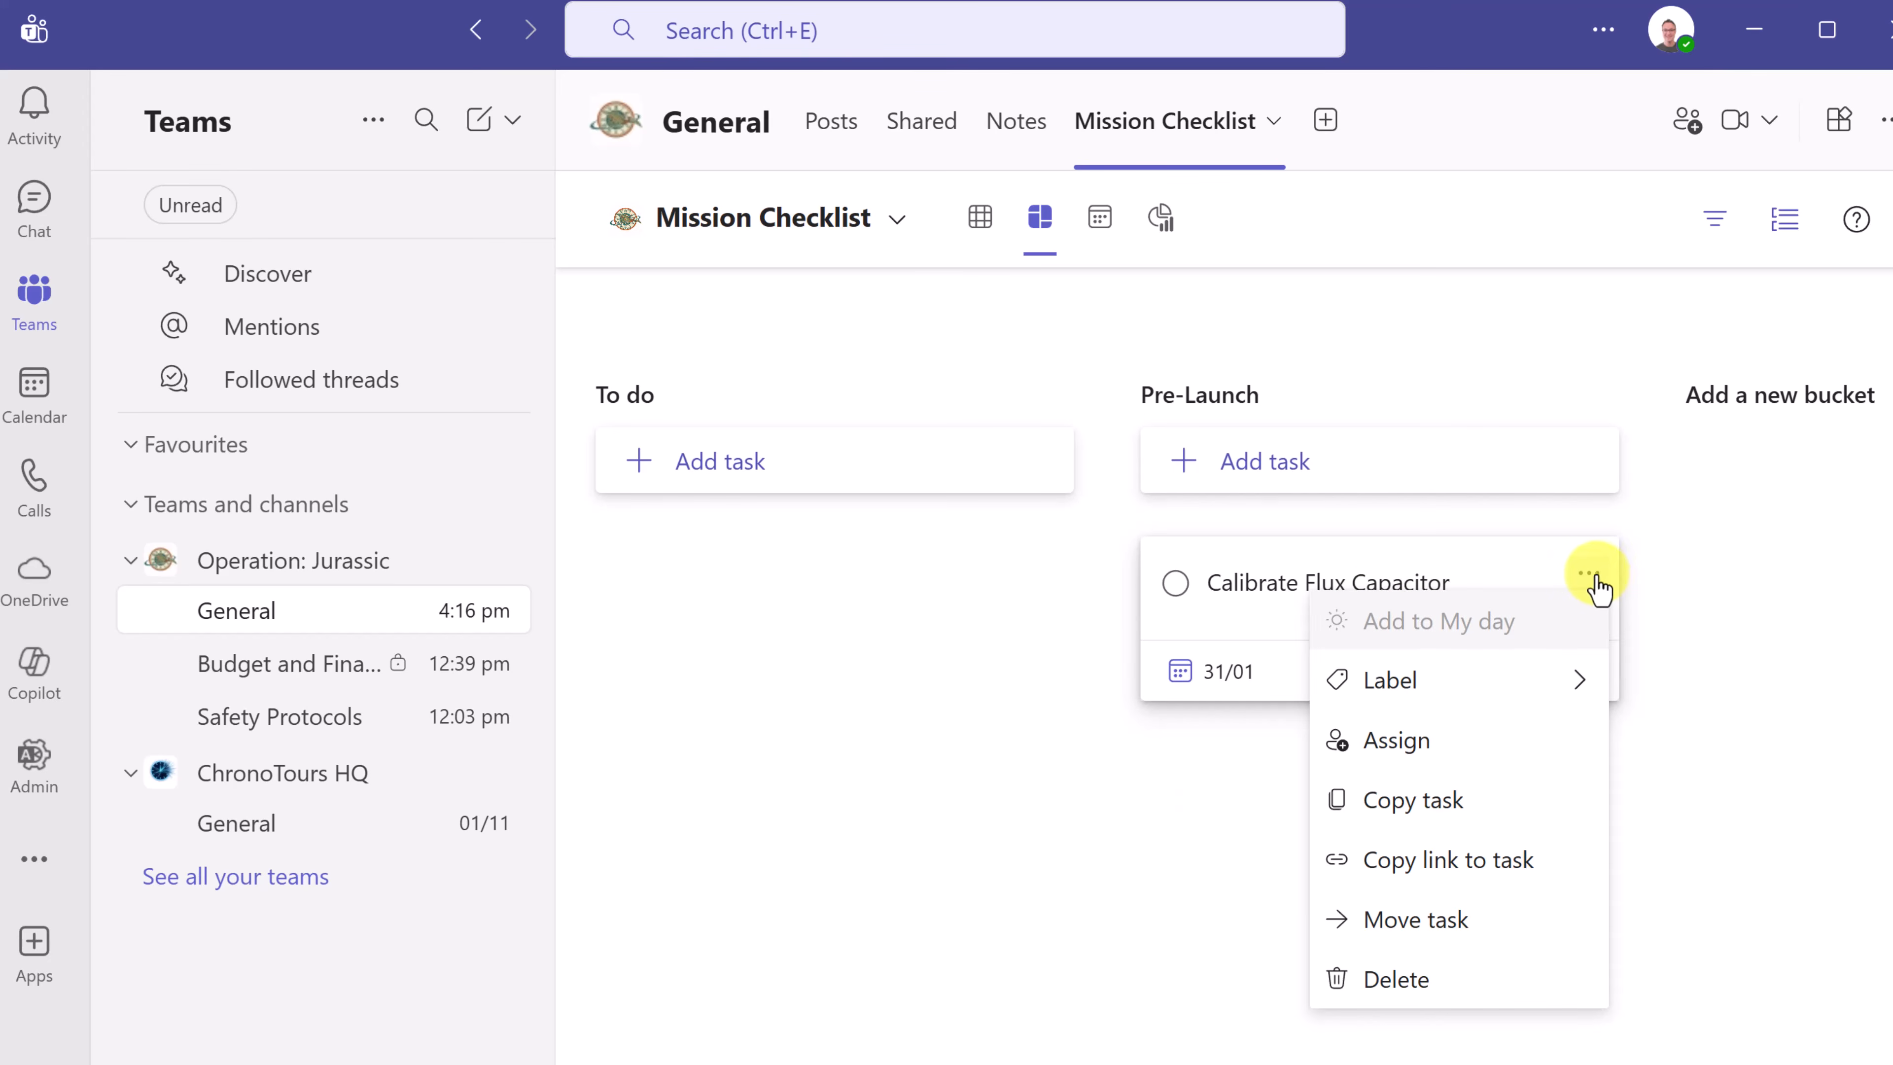
pyautogui.moveTo(1546, 676)
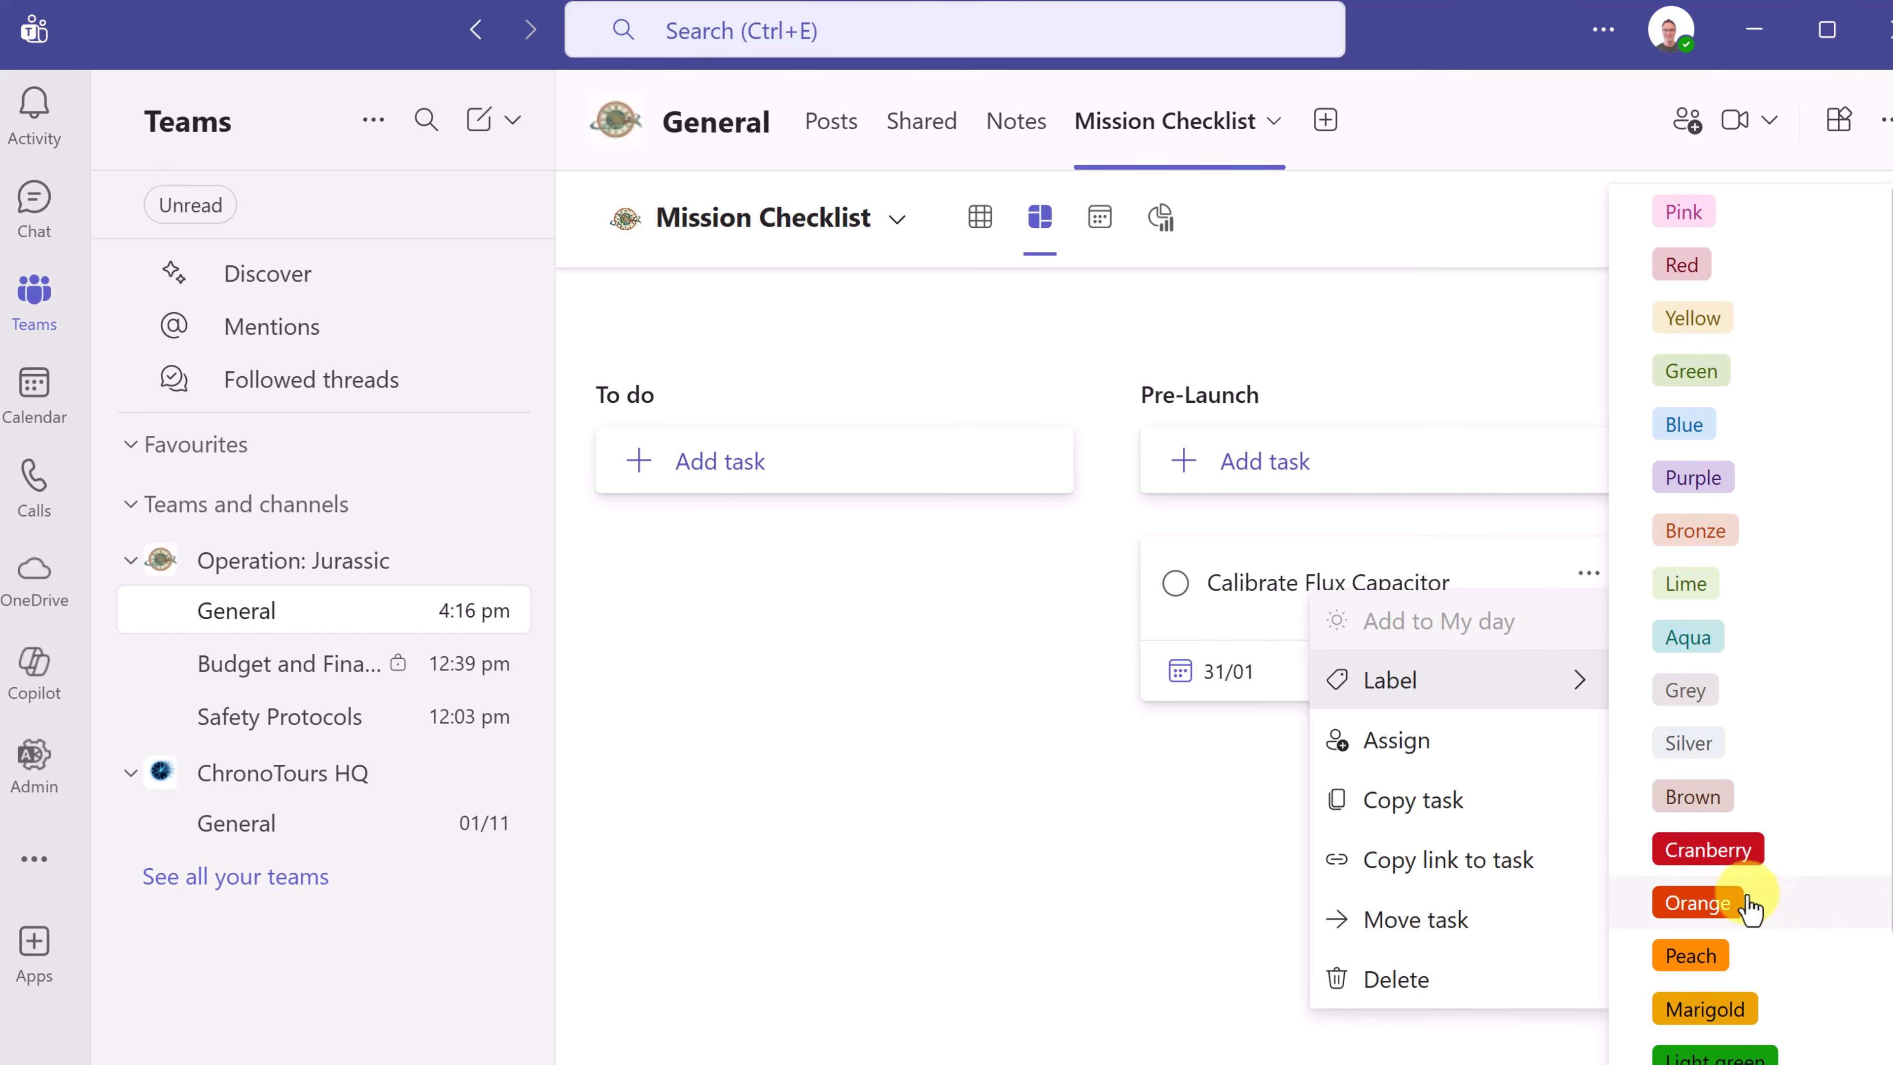
pyautogui.click(1707, 904)
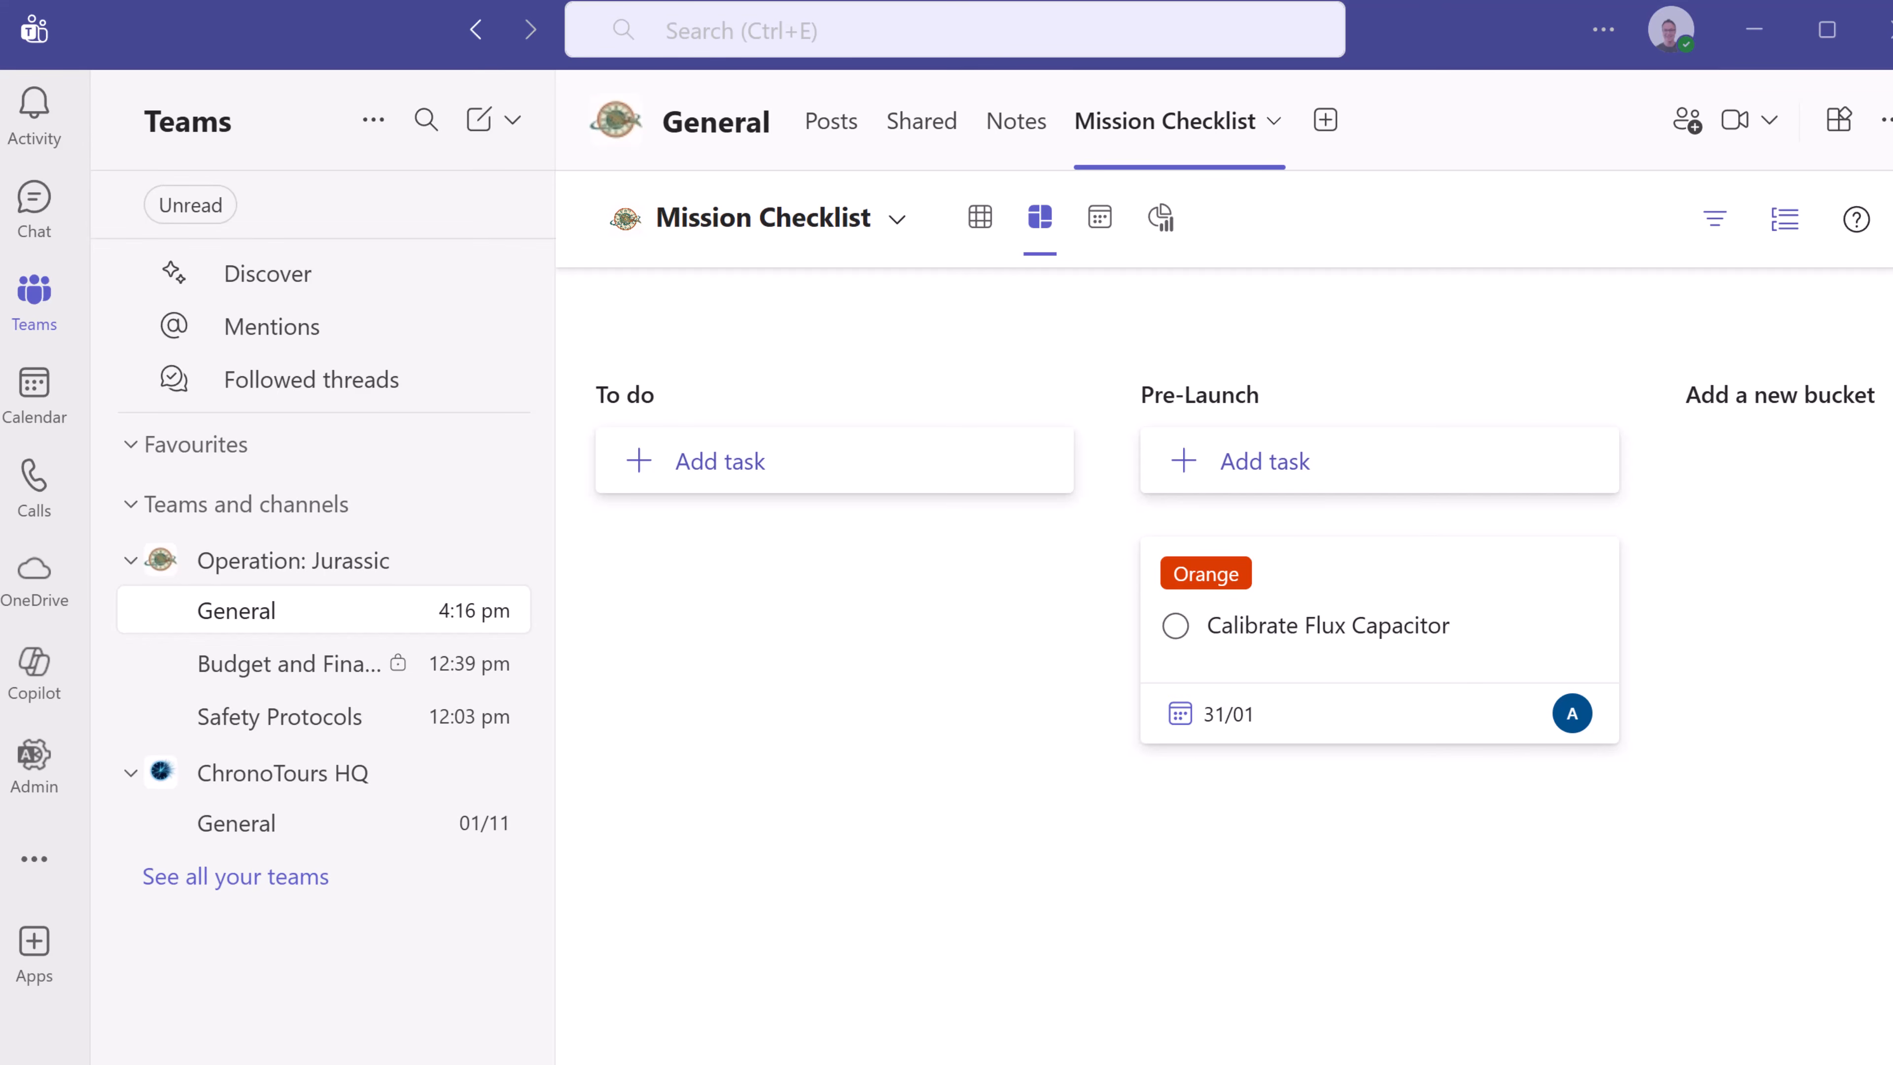
# - Add the task "Verify 1920s Currency" to the Pre-Launch bucket, due 1 February 2026 and assigned to the third suggested team member
pyautogui.click(1306, 461)
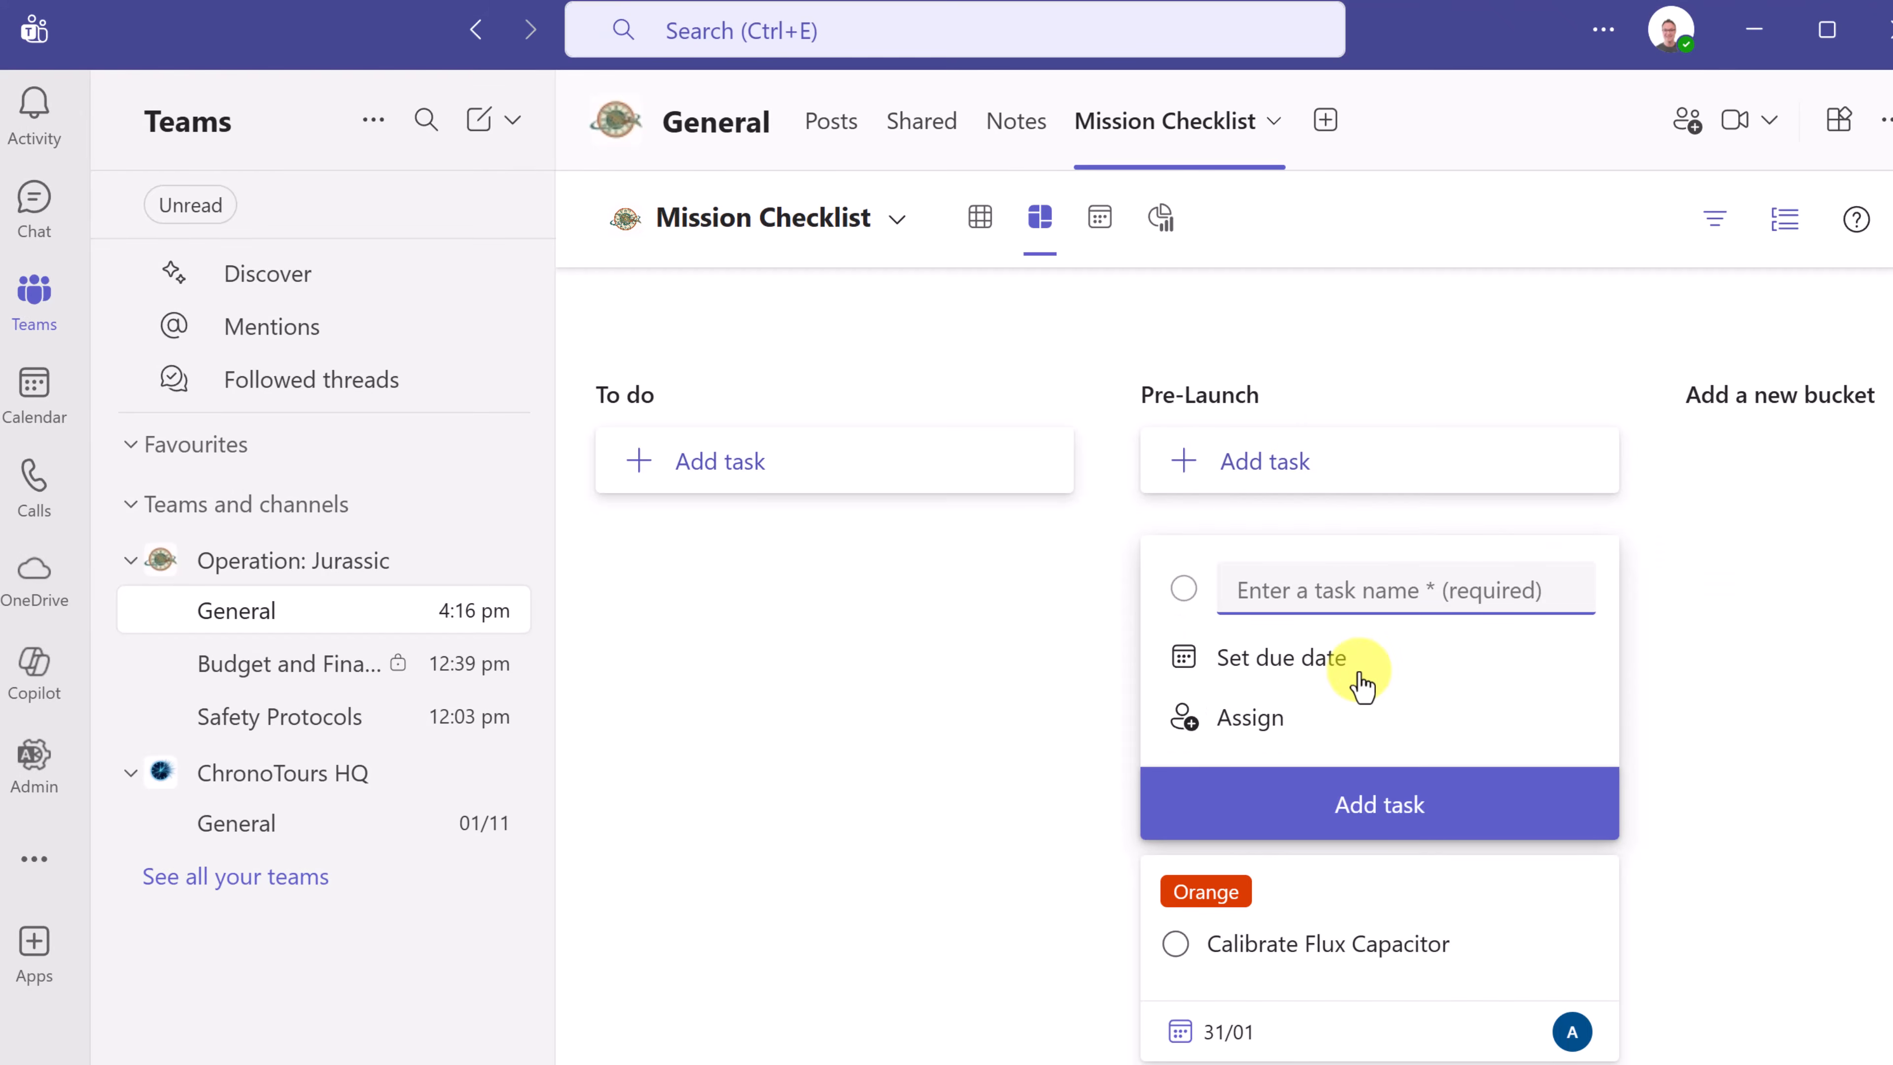
pyautogui.write('Verify 1920s Currency')
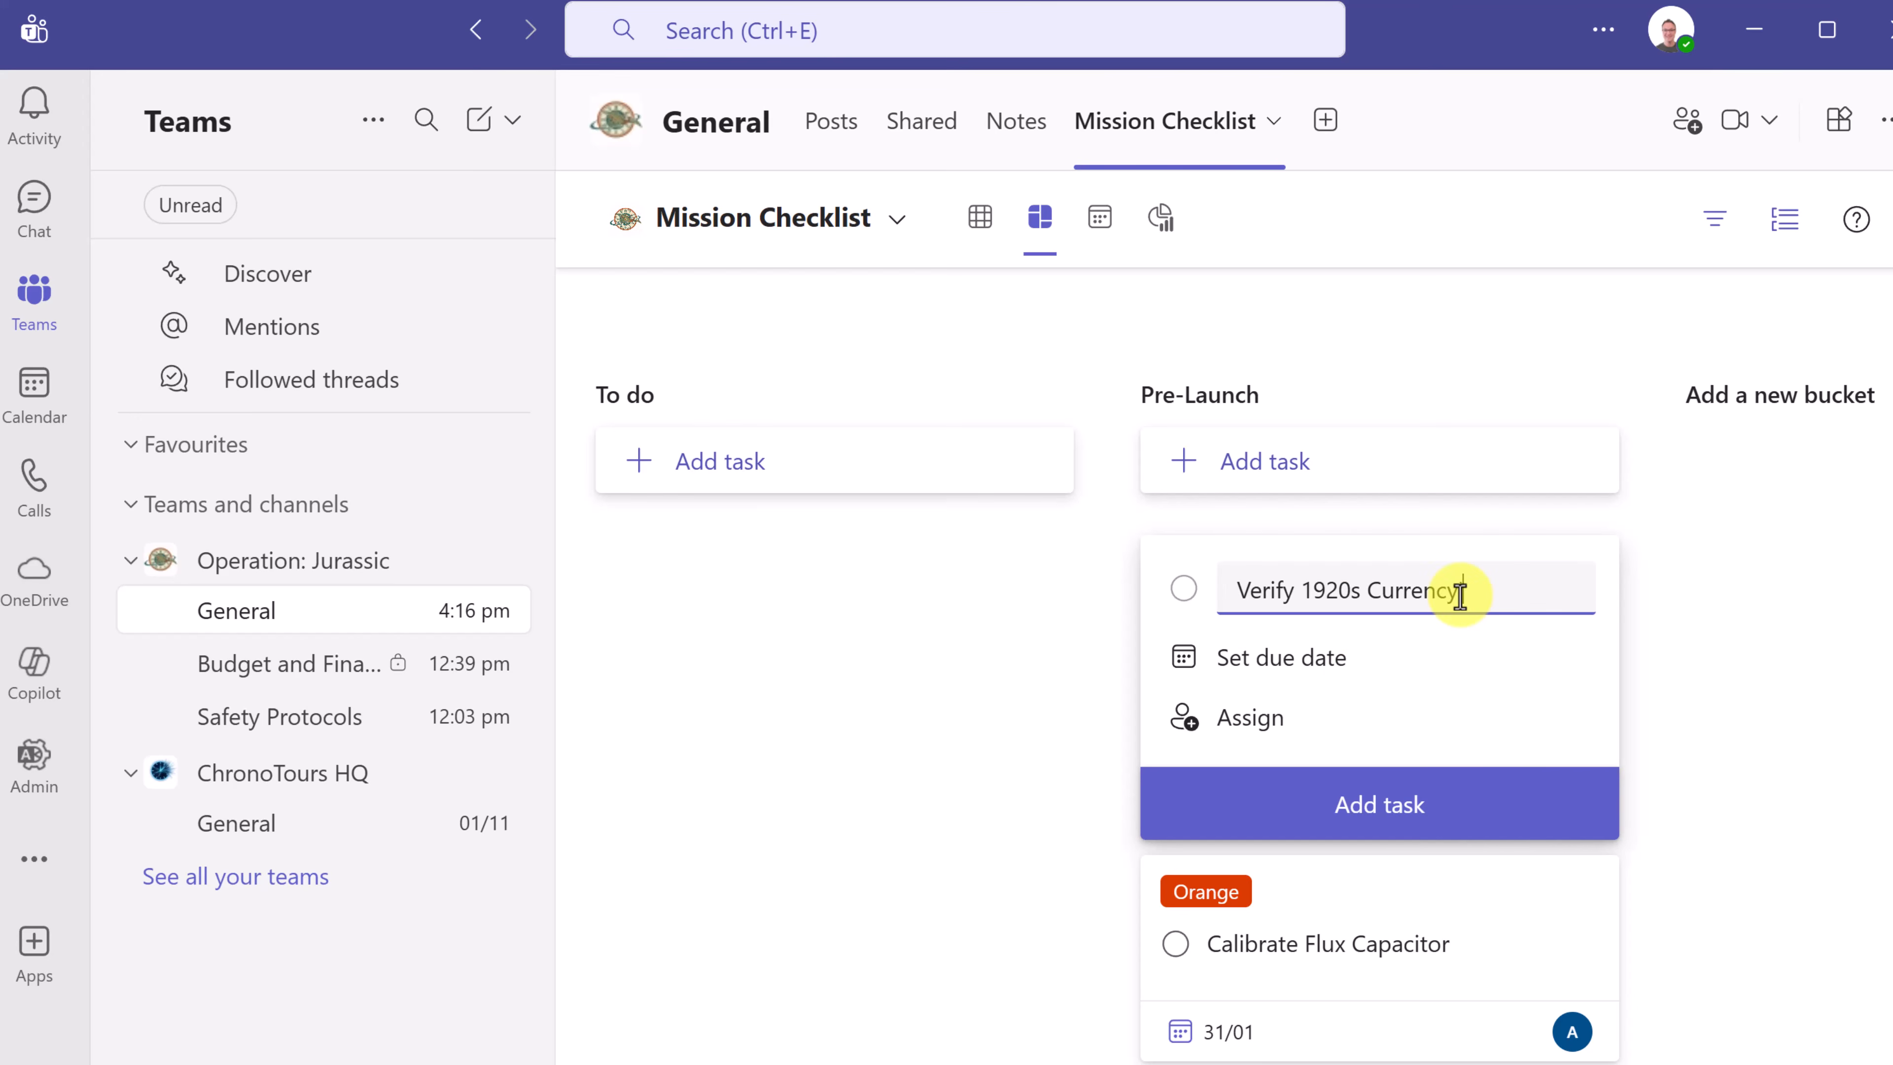
pyautogui.click(1323, 660)
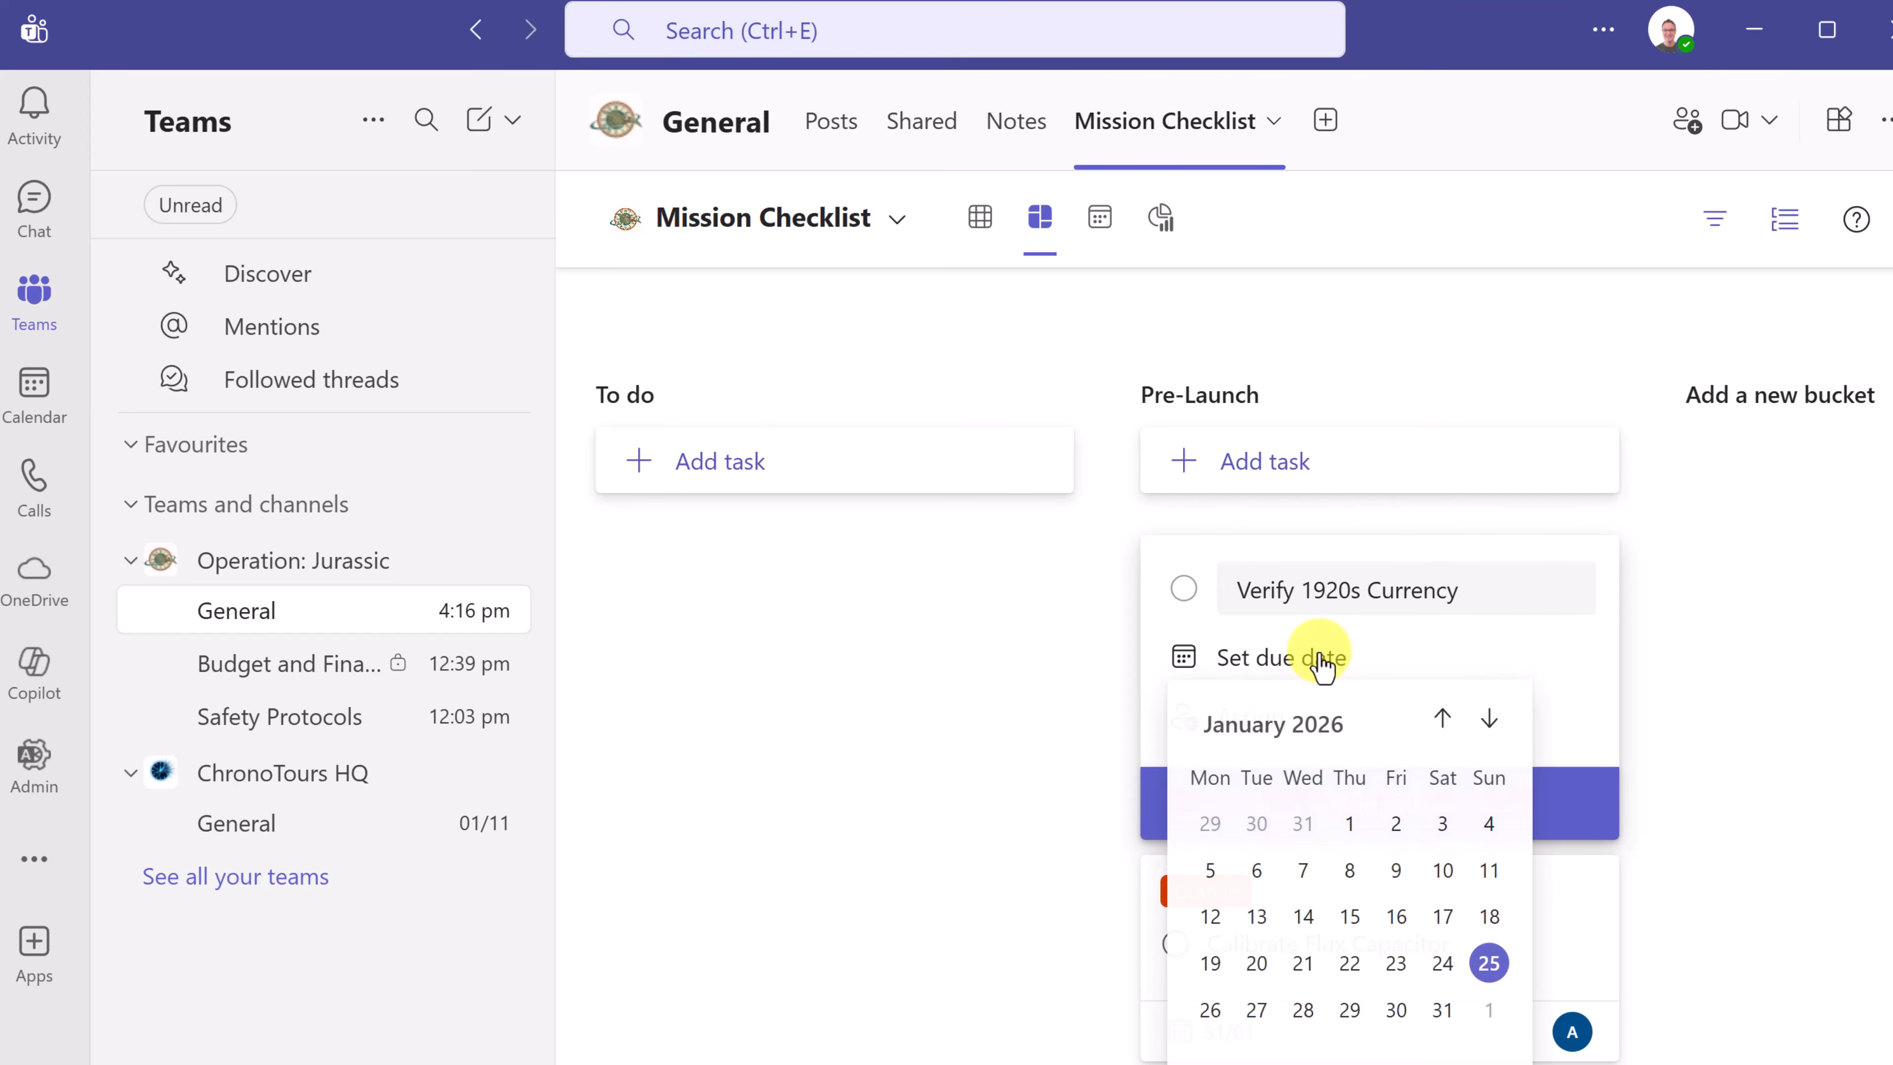
pyautogui.click(1489, 1011)
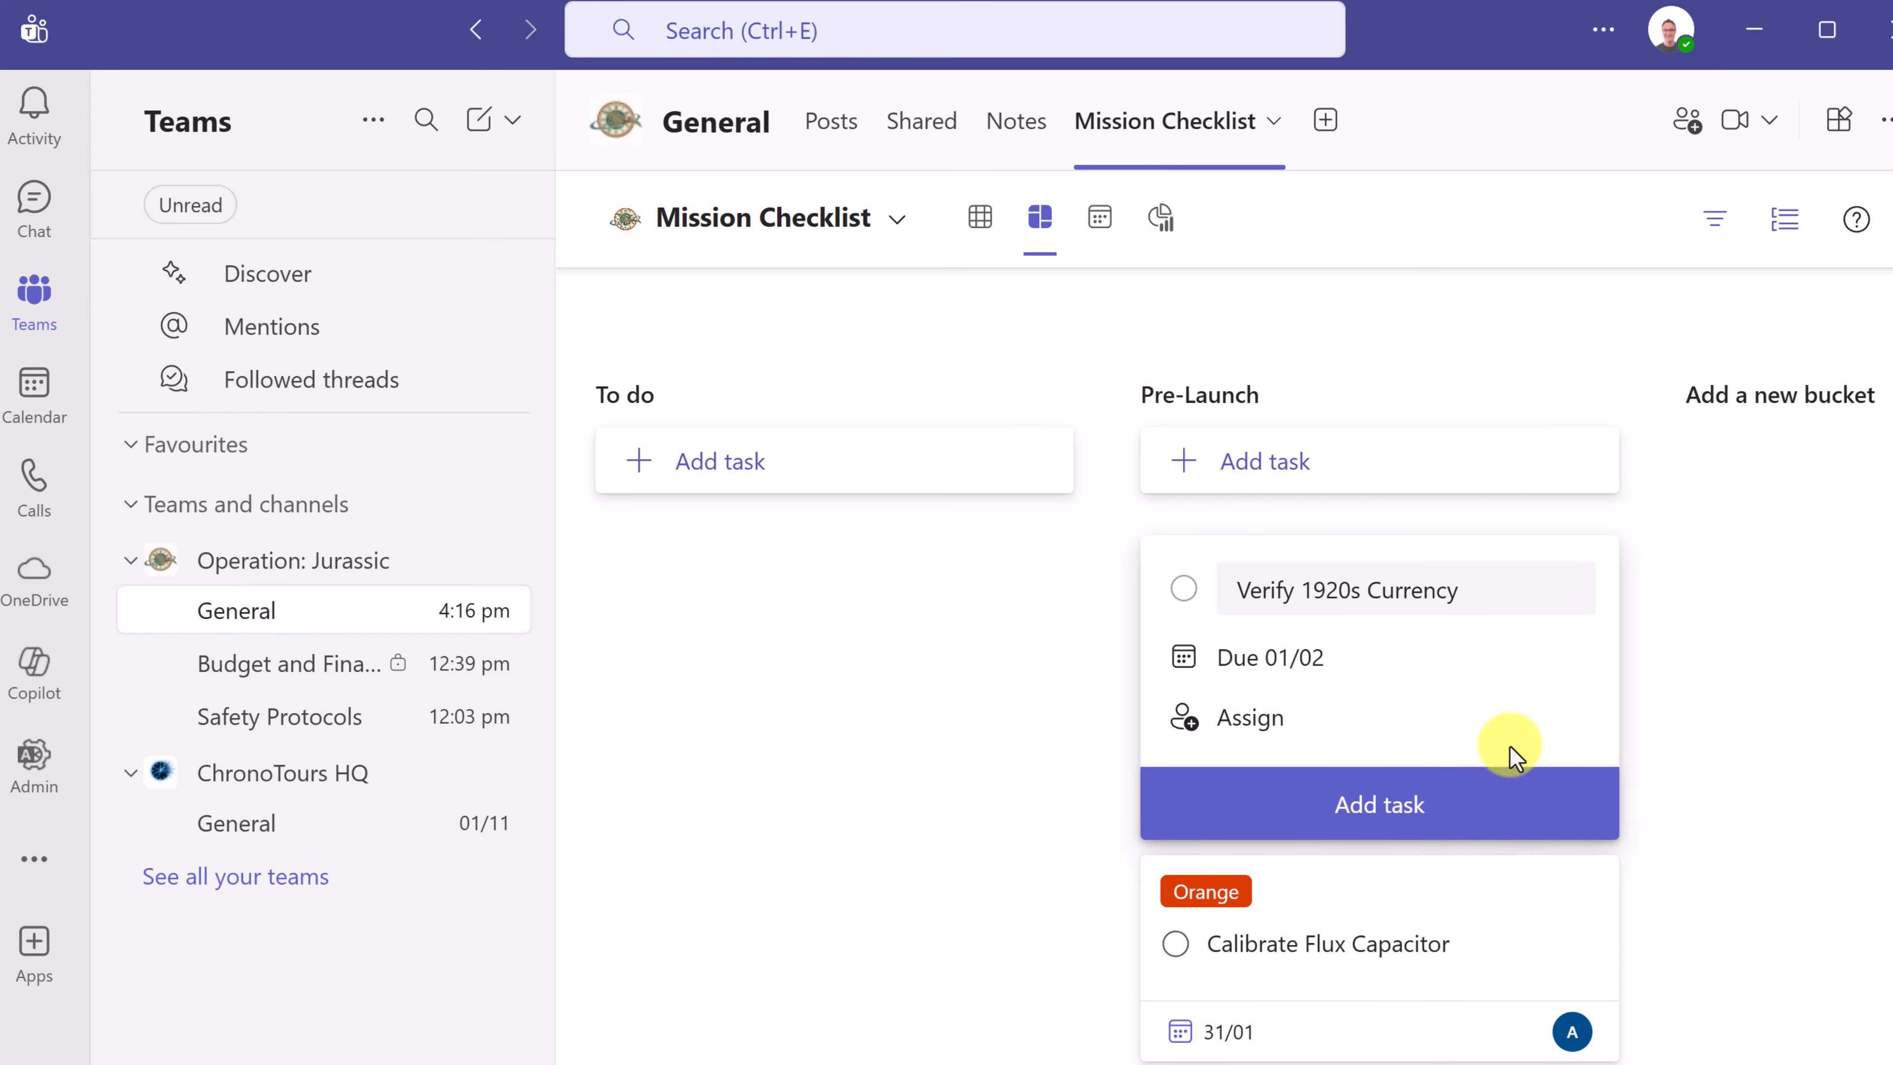
pyautogui.click(1297, 727)
pyautogui.click(1321, 1052)
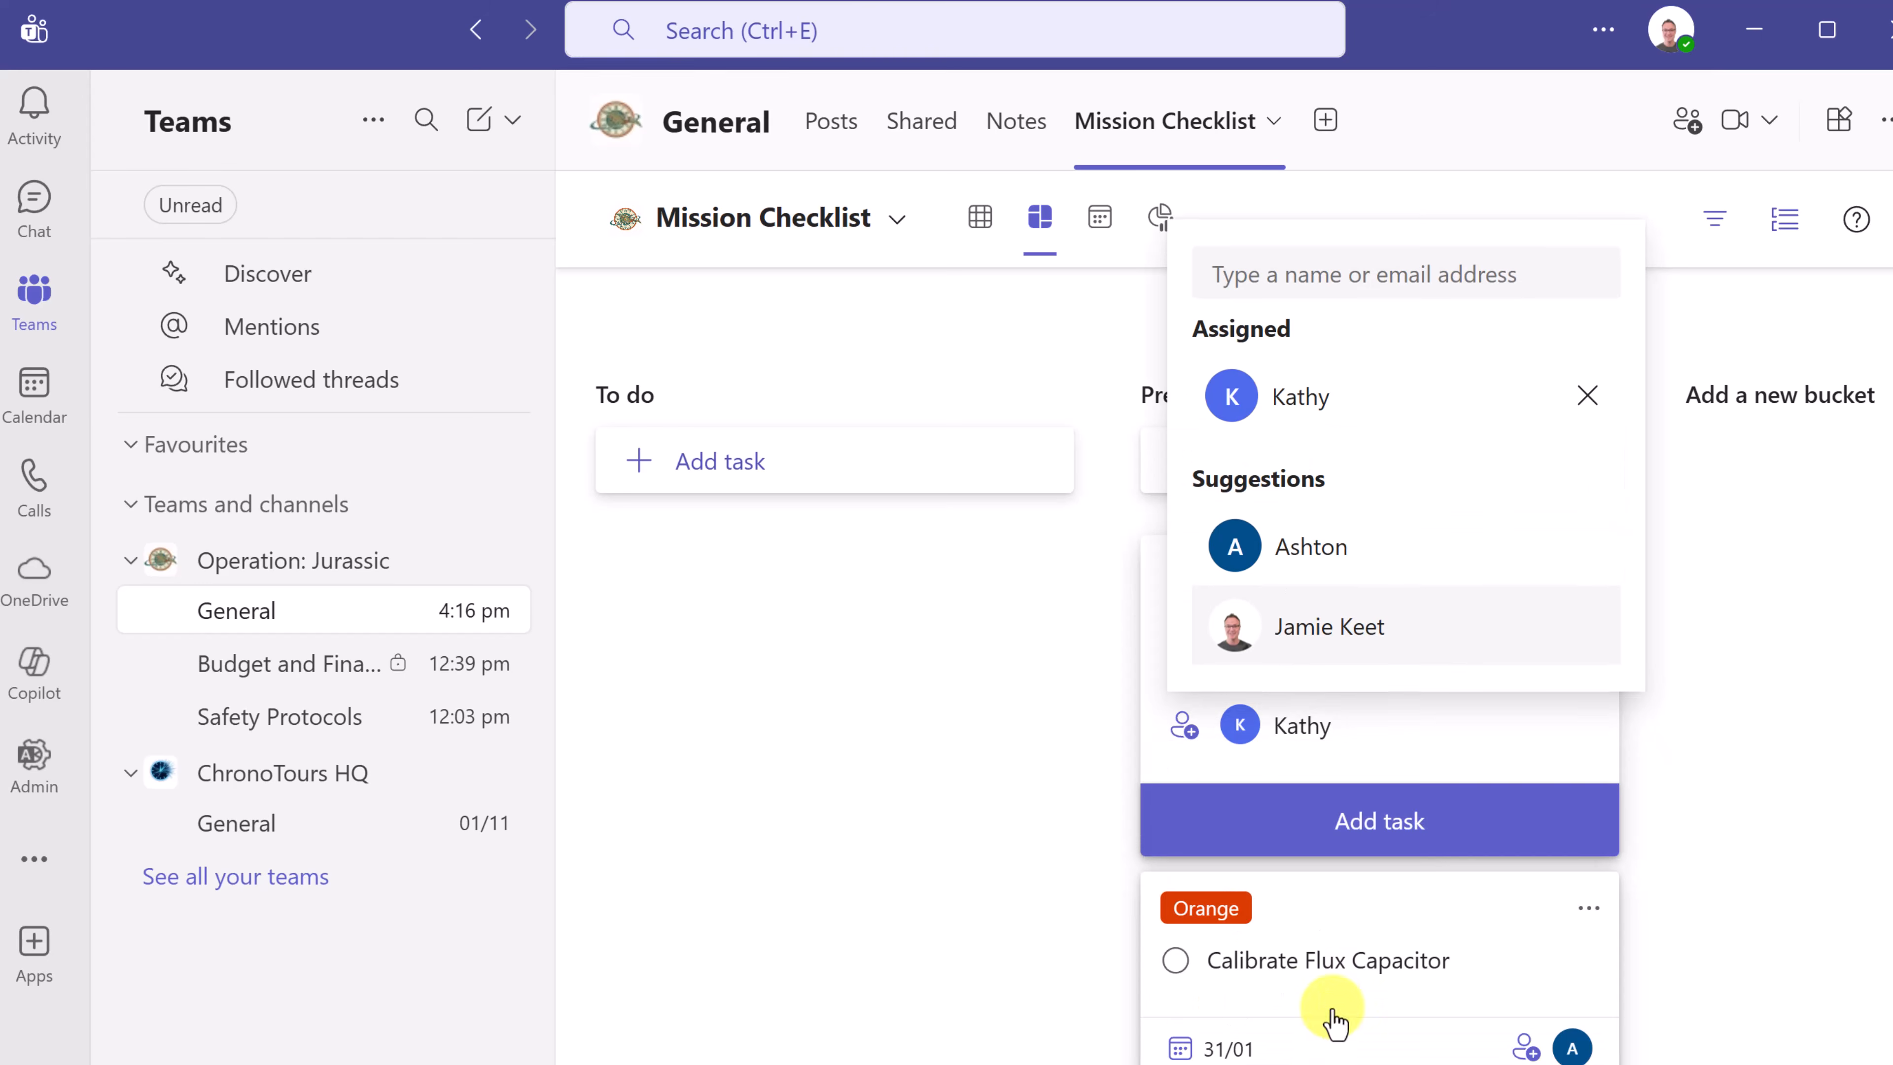
pyautogui.click(1381, 835)
pyautogui.click(1065, 888)
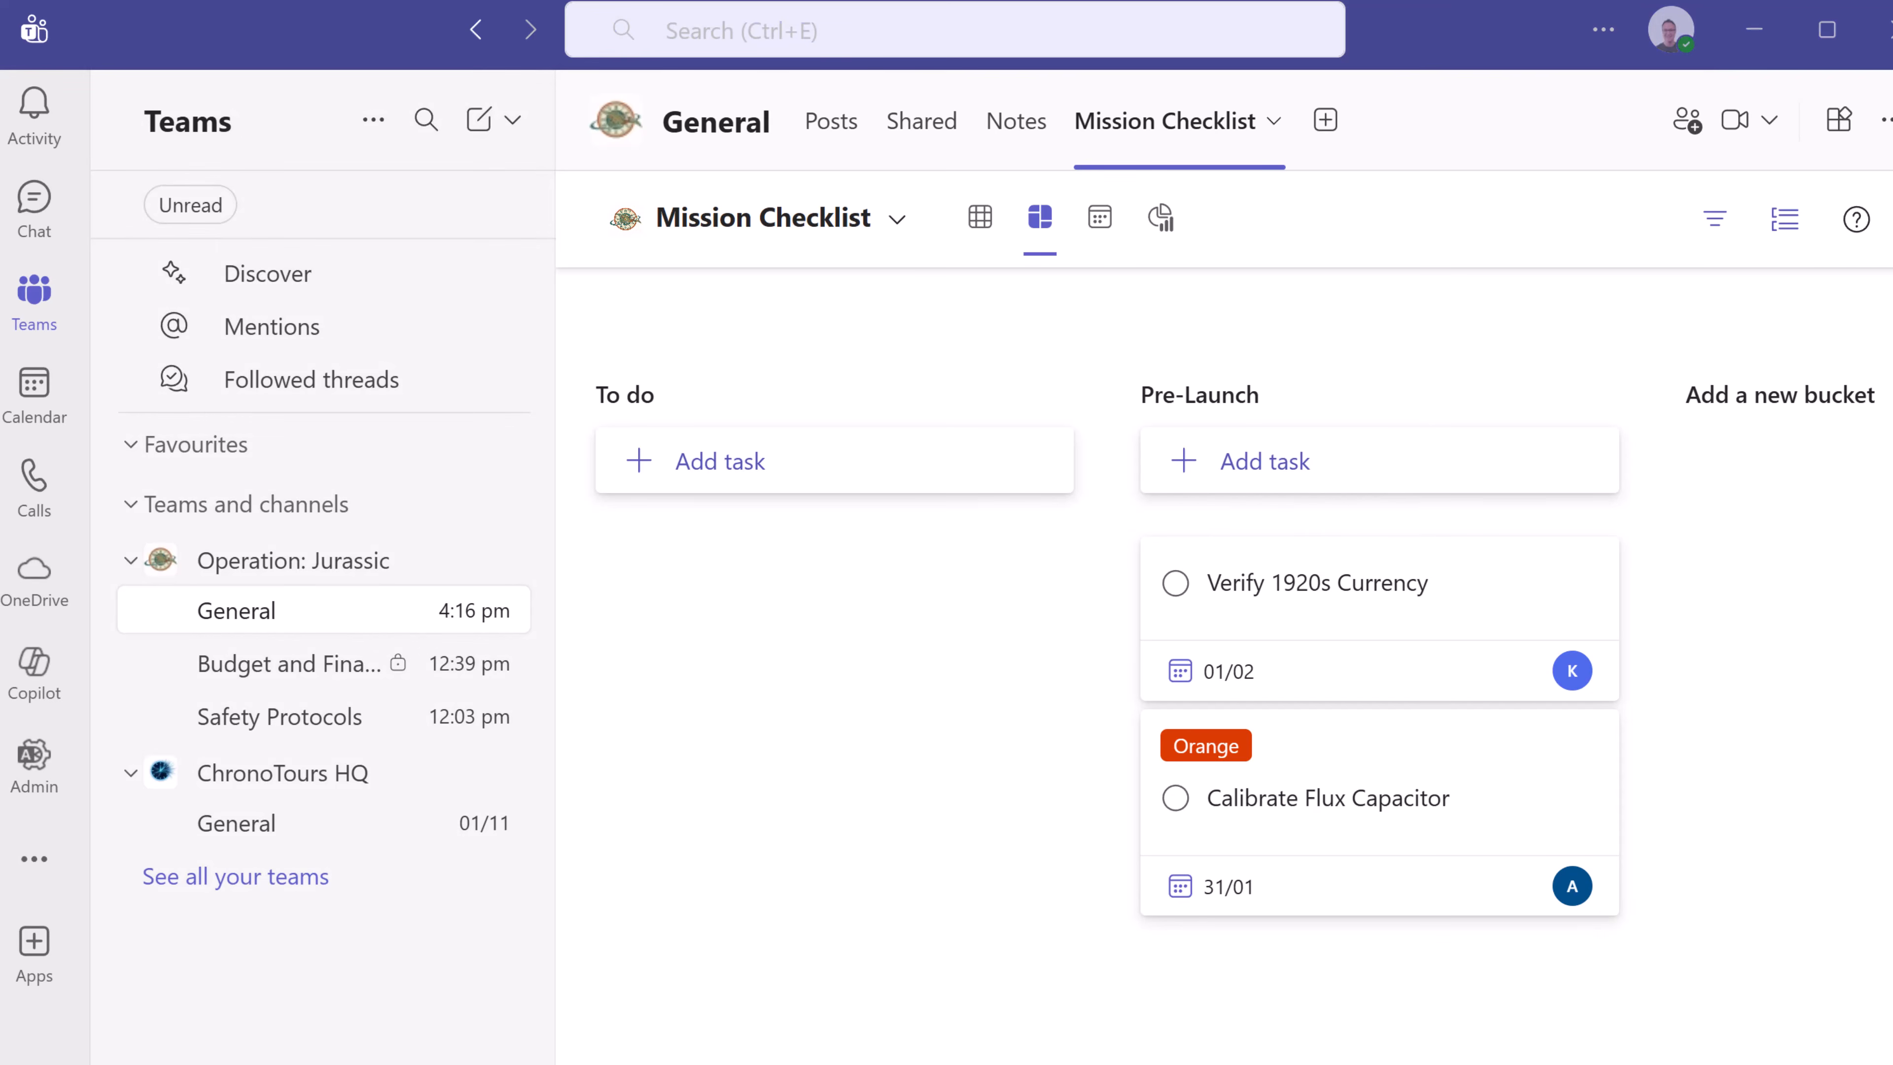
# - Add the task "Pack Dinosaur Repellent" to the Pre-Launch bucket, due 1 February 2026 and assigned to the first suggested team member
pyautogui.click(1289, 469)
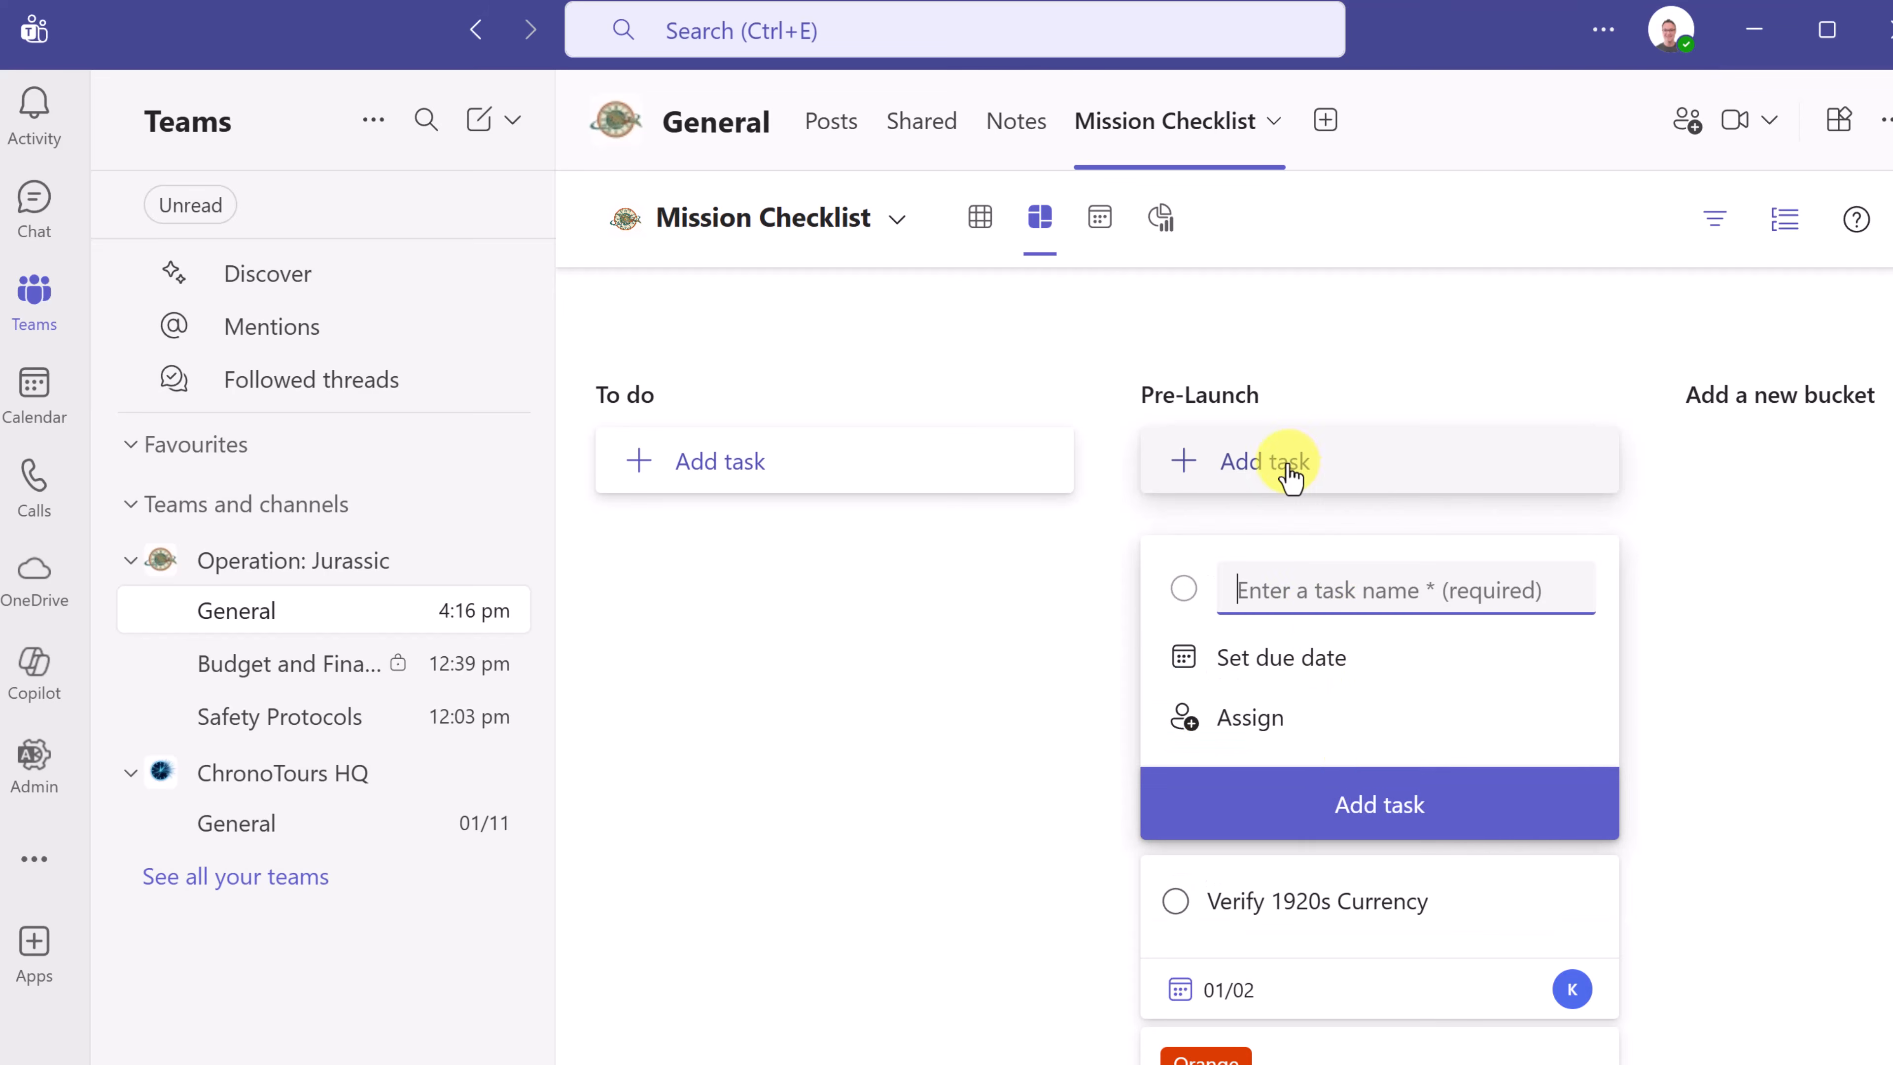
pyautogui.write('Pack Dinosaur Repellent')
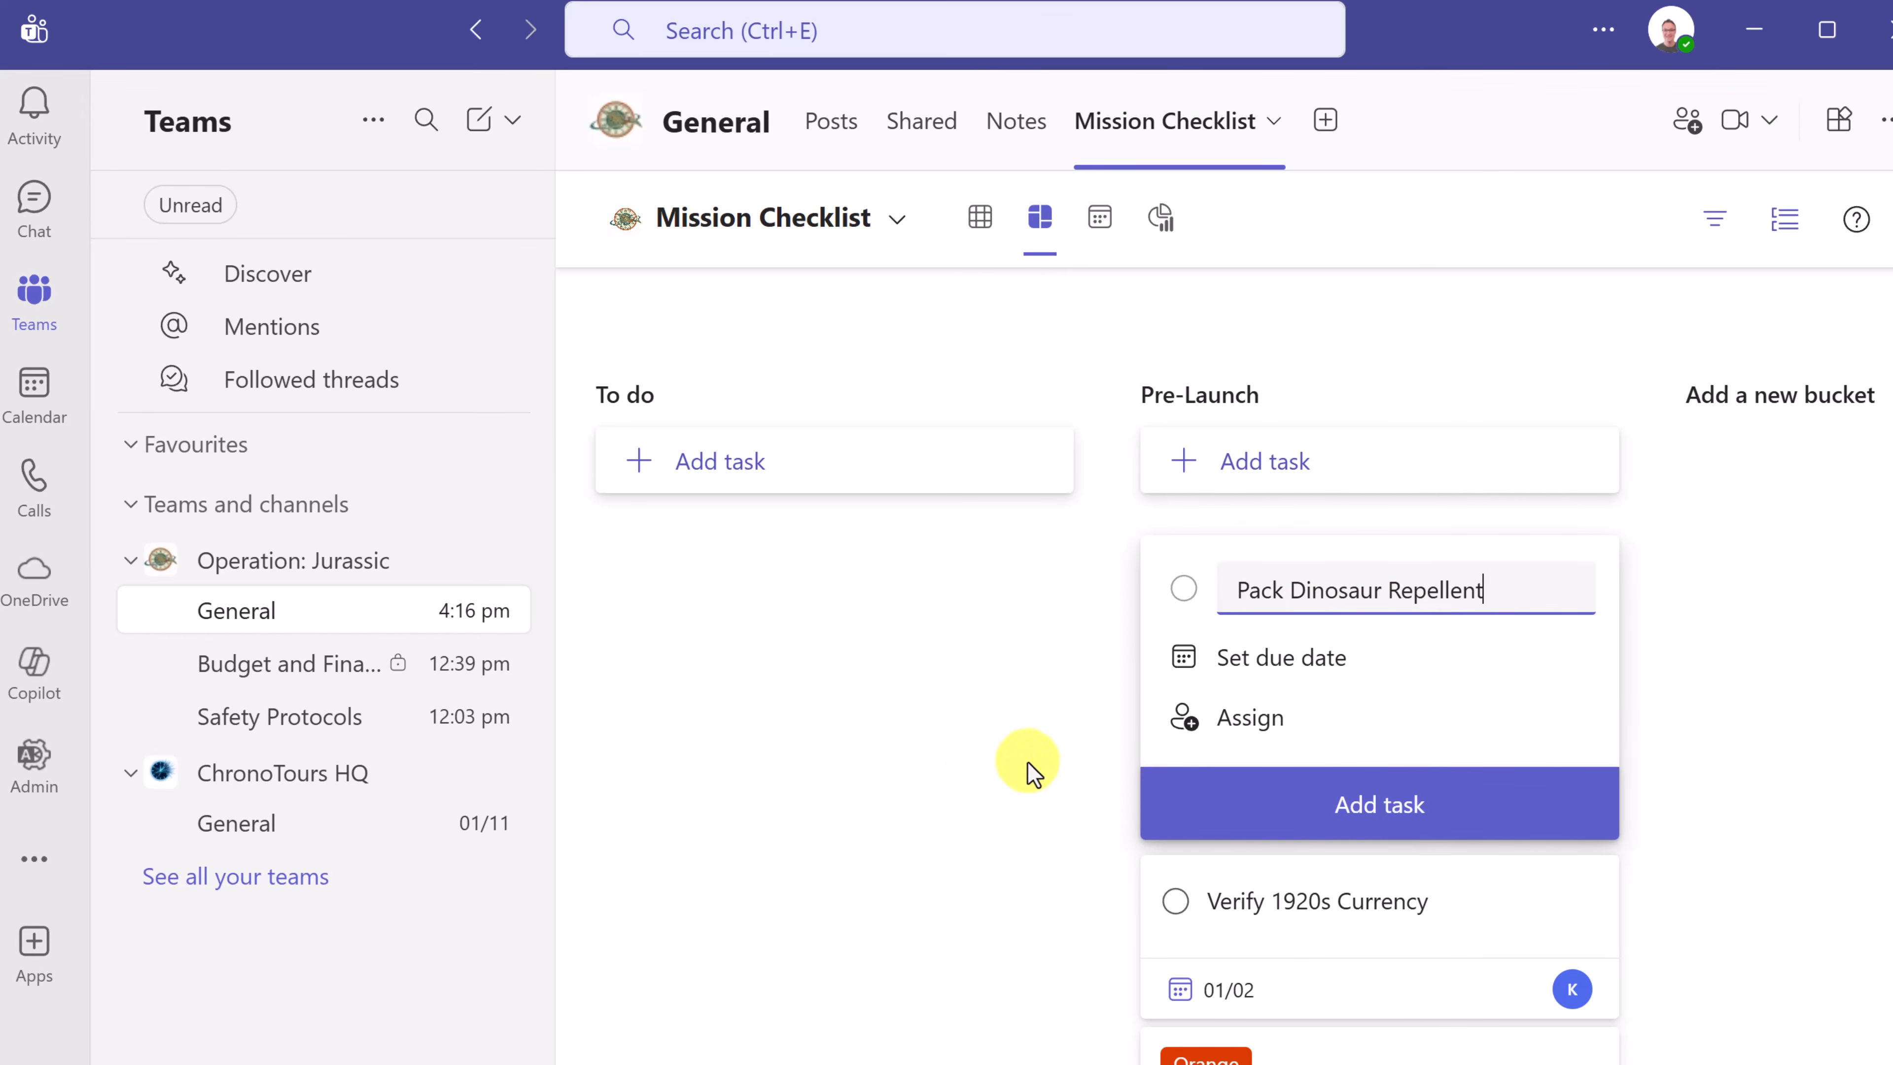
pyautogui.click(1271, 660)
pyautogui.click(1490, 1013)
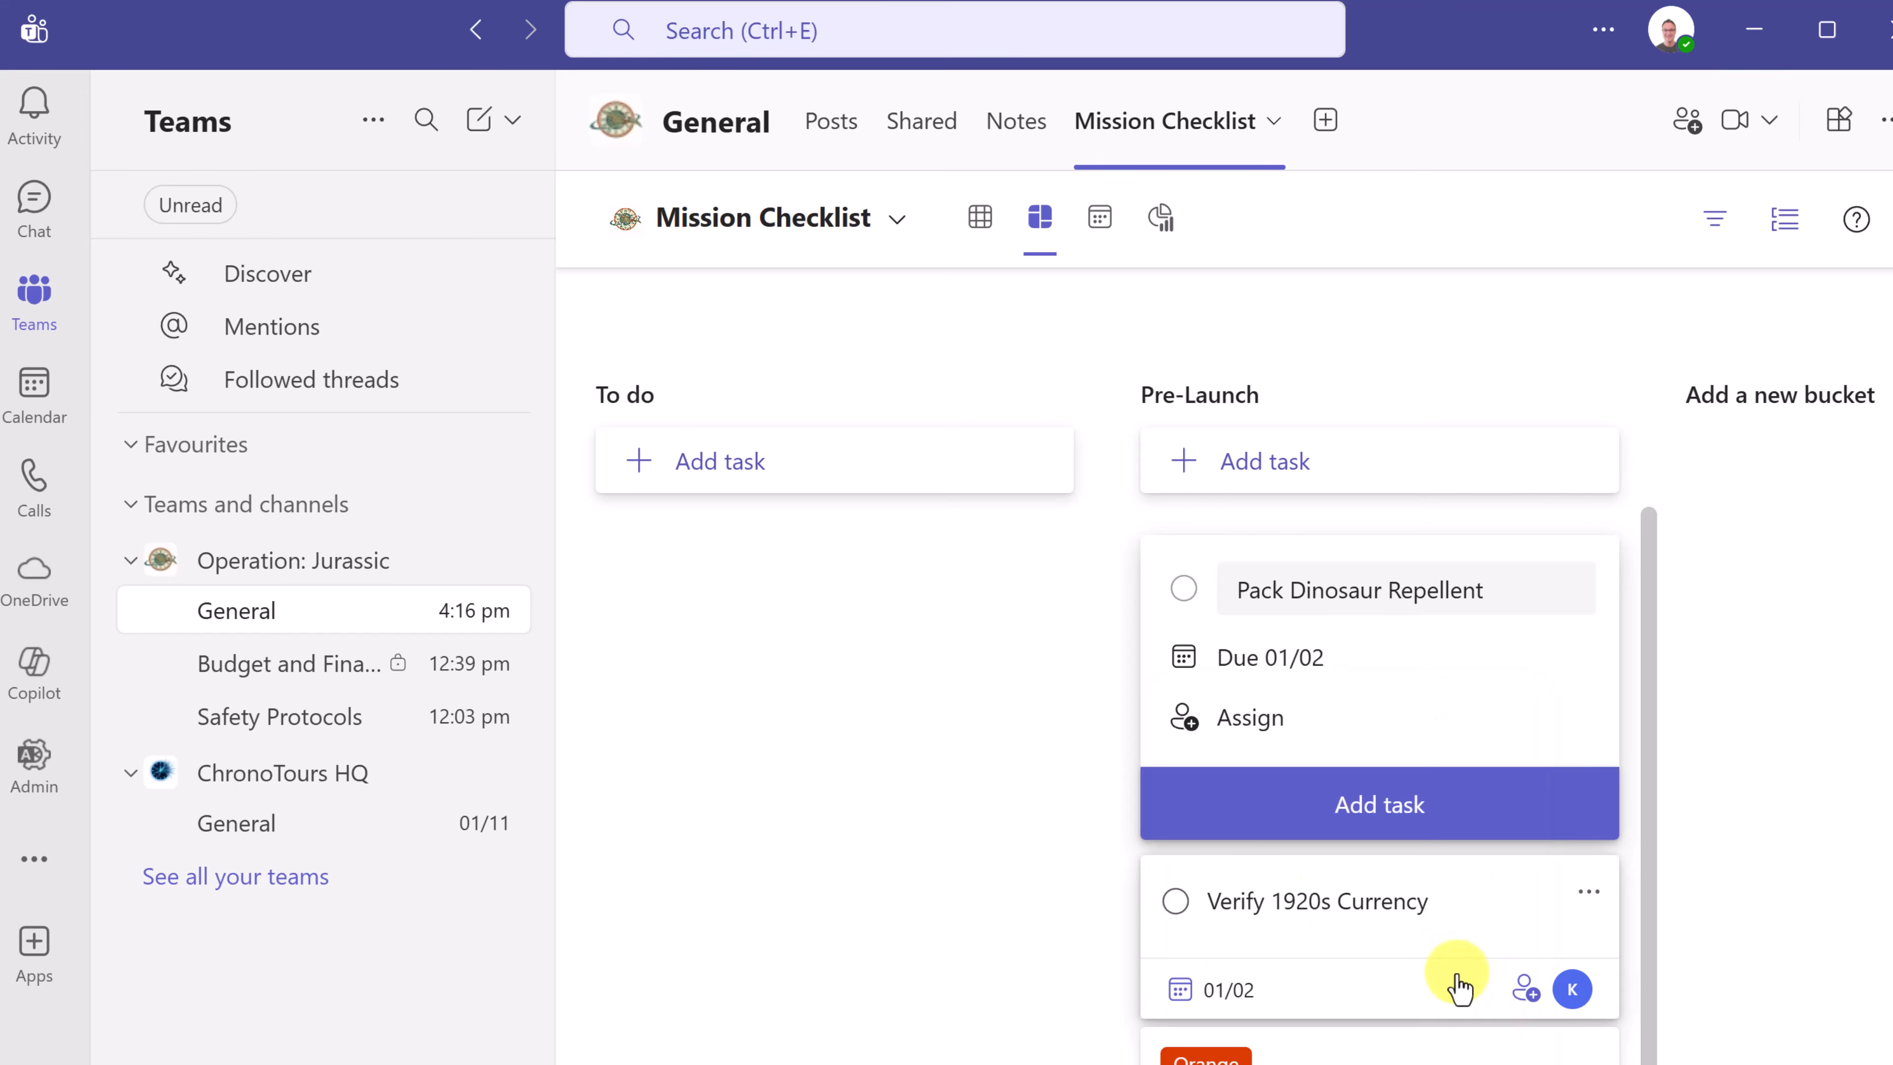
pyautogui.click(1265, 735)
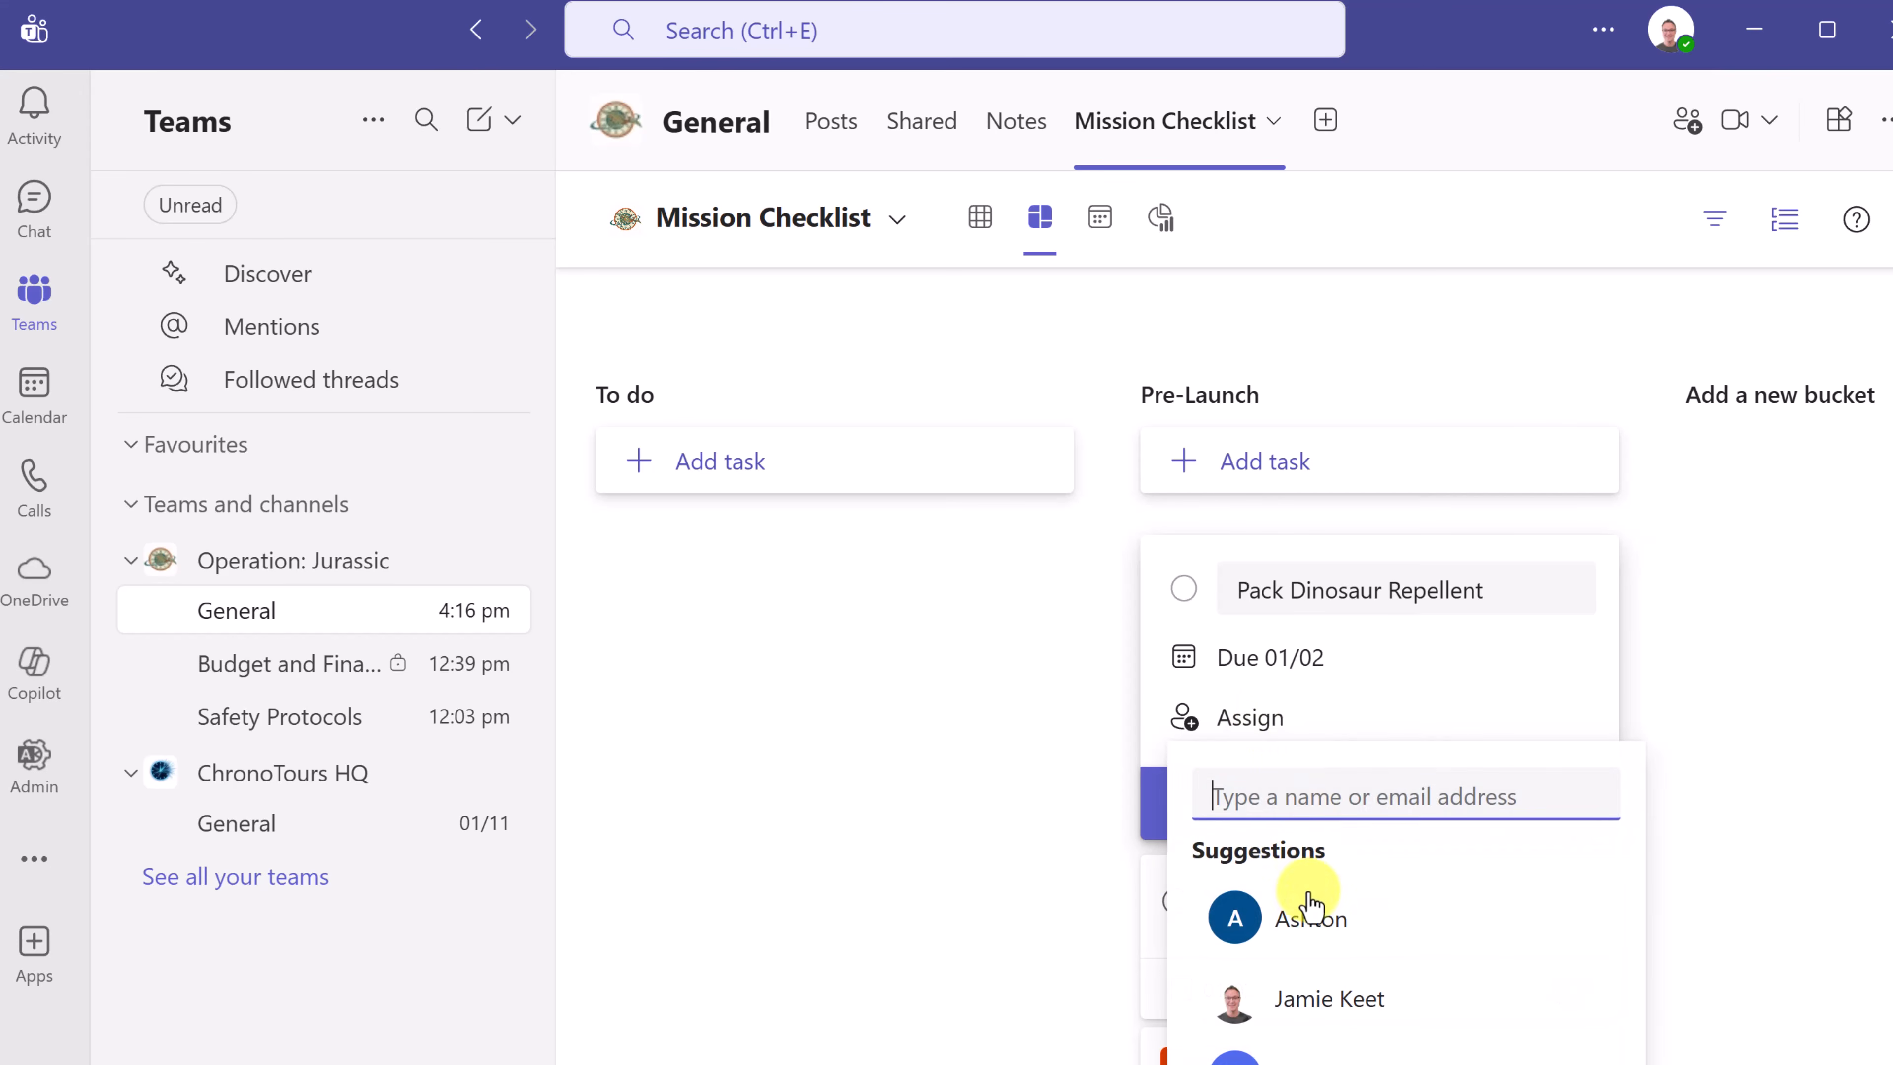
pyautogui.click(1309, 905)
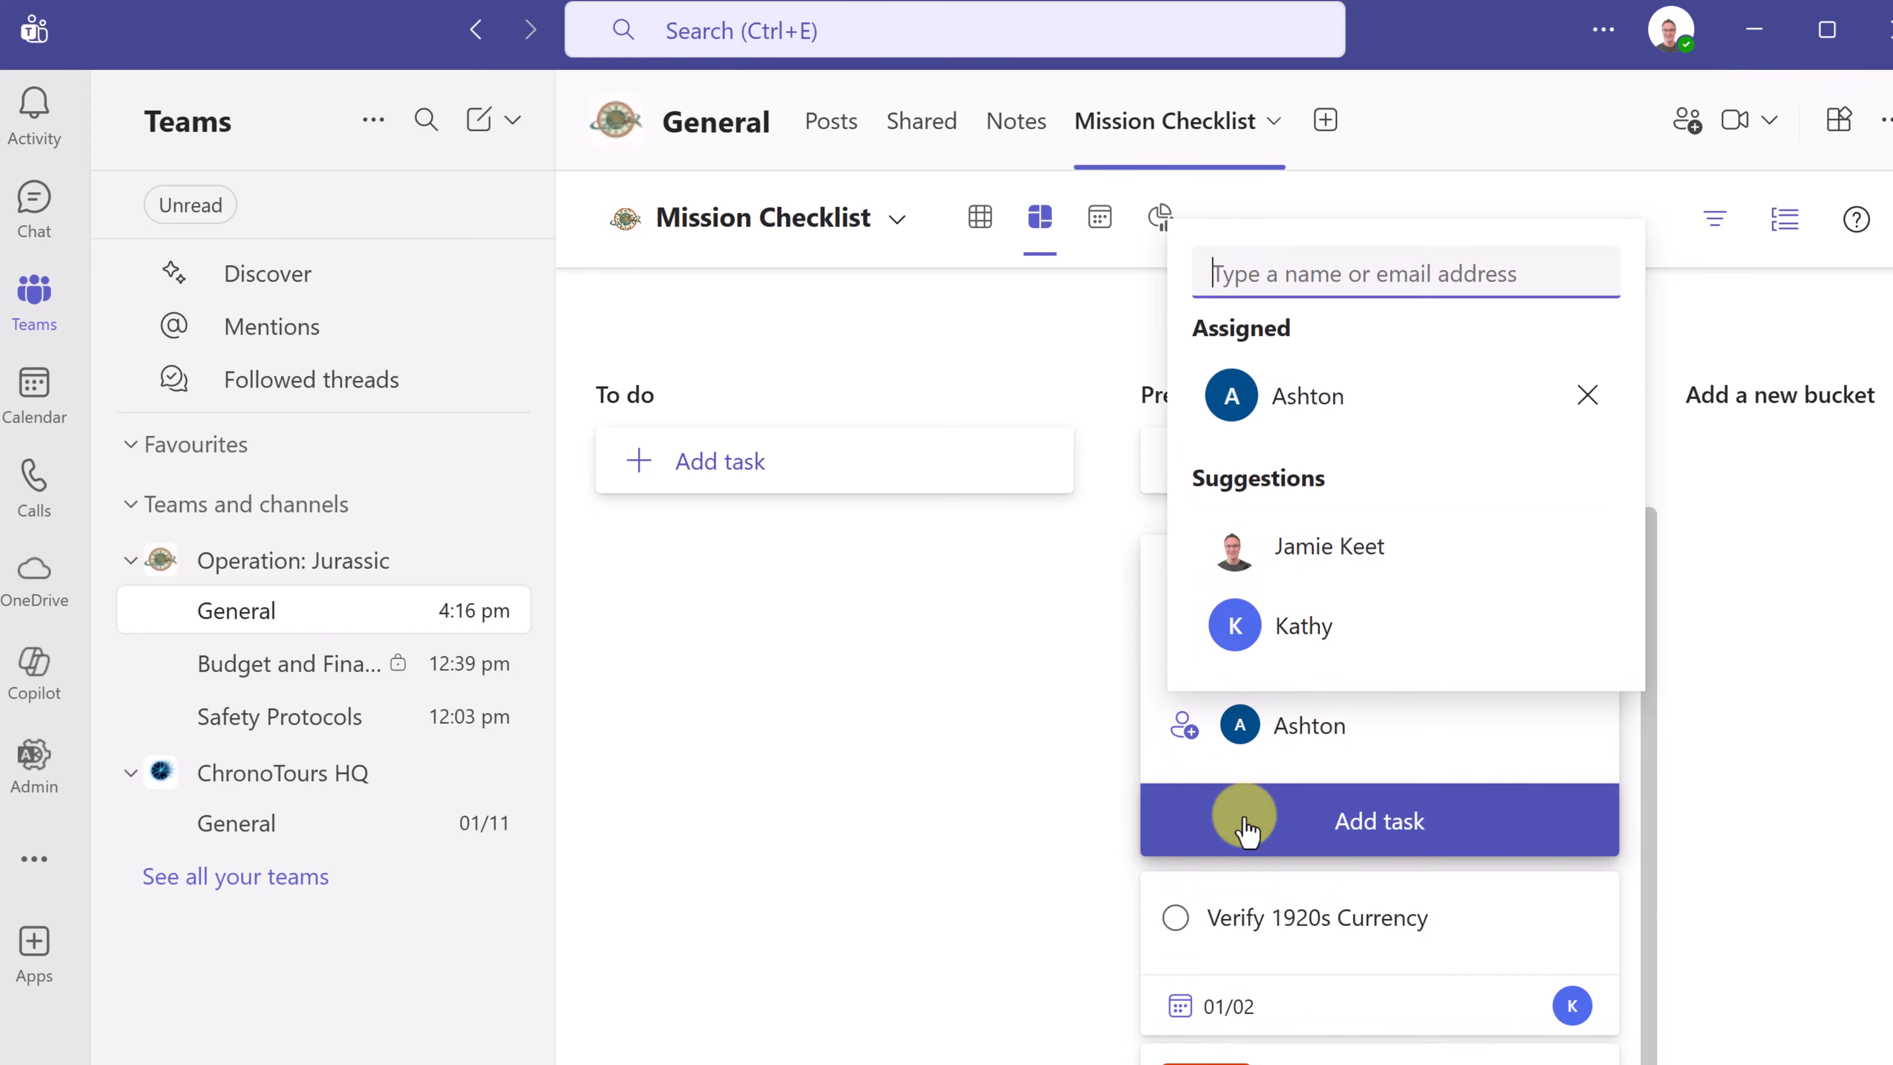
pyautogui.click(1222, 816)
pyautogui.click(943, 830)
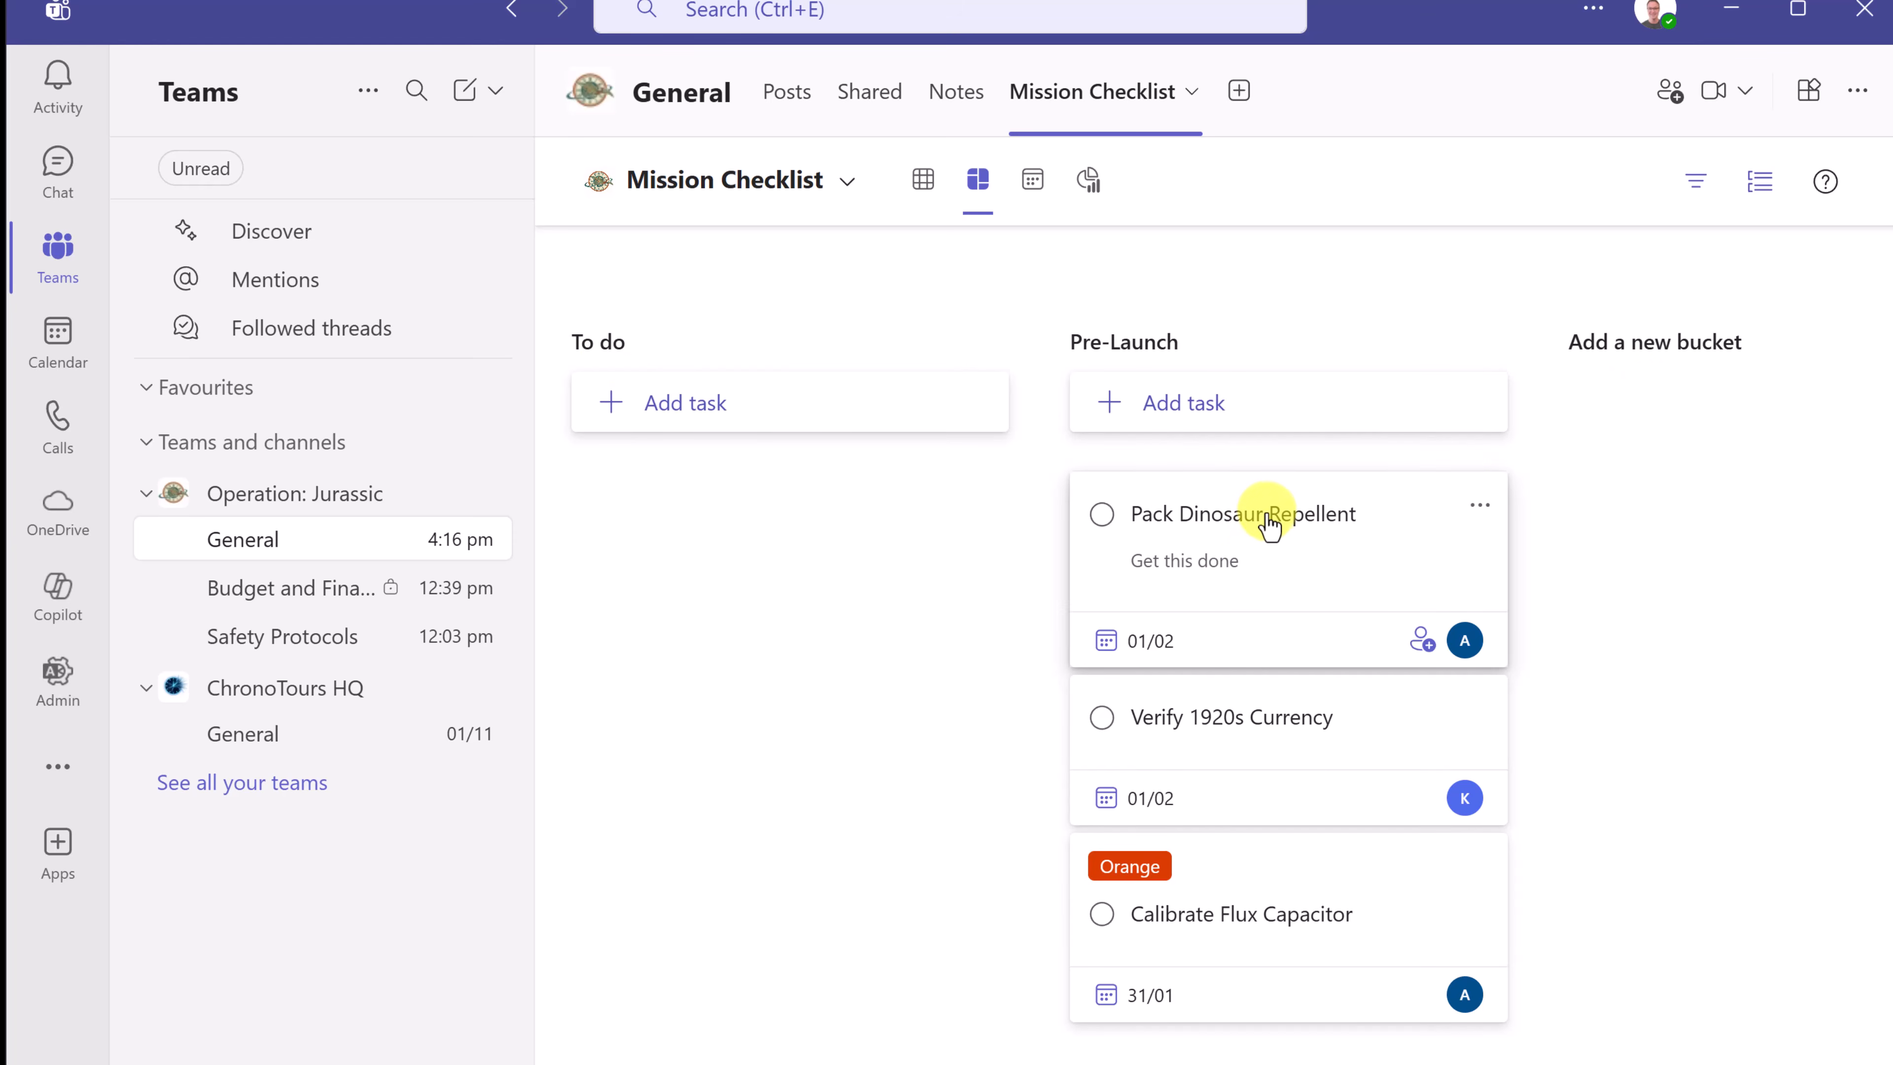
# - Review the Mission Checklist tasks in the grid and schedule views, and return to the board view
pyautogui.moveTo(1271, 526)
pyautogui.mouseDown()
pyautogui.moveTo(887, 509)
pyautogui.moveTo(875, 490)
pyautogui.moveTo(1260, 499)
pyautogui.mouseUp()
pyautogui.click(921, 193)
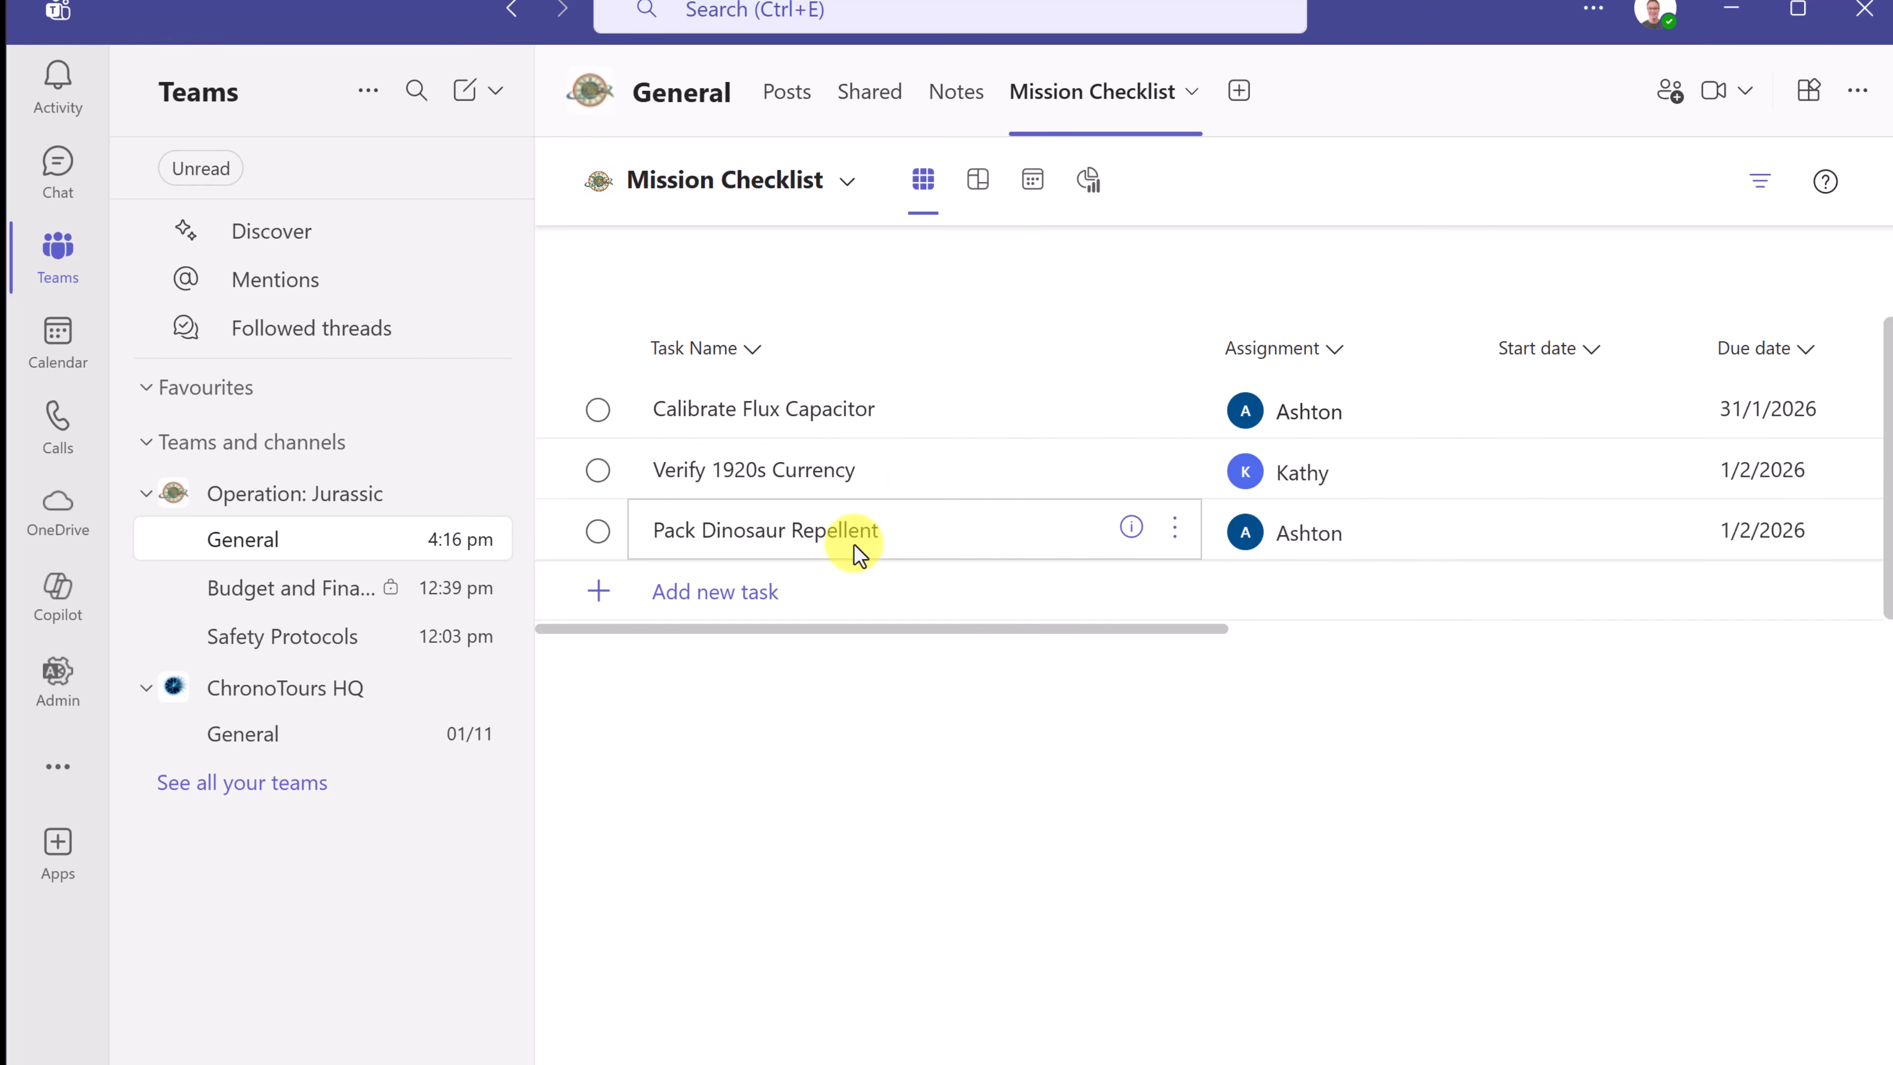
pyautogui.click(1031, 184)
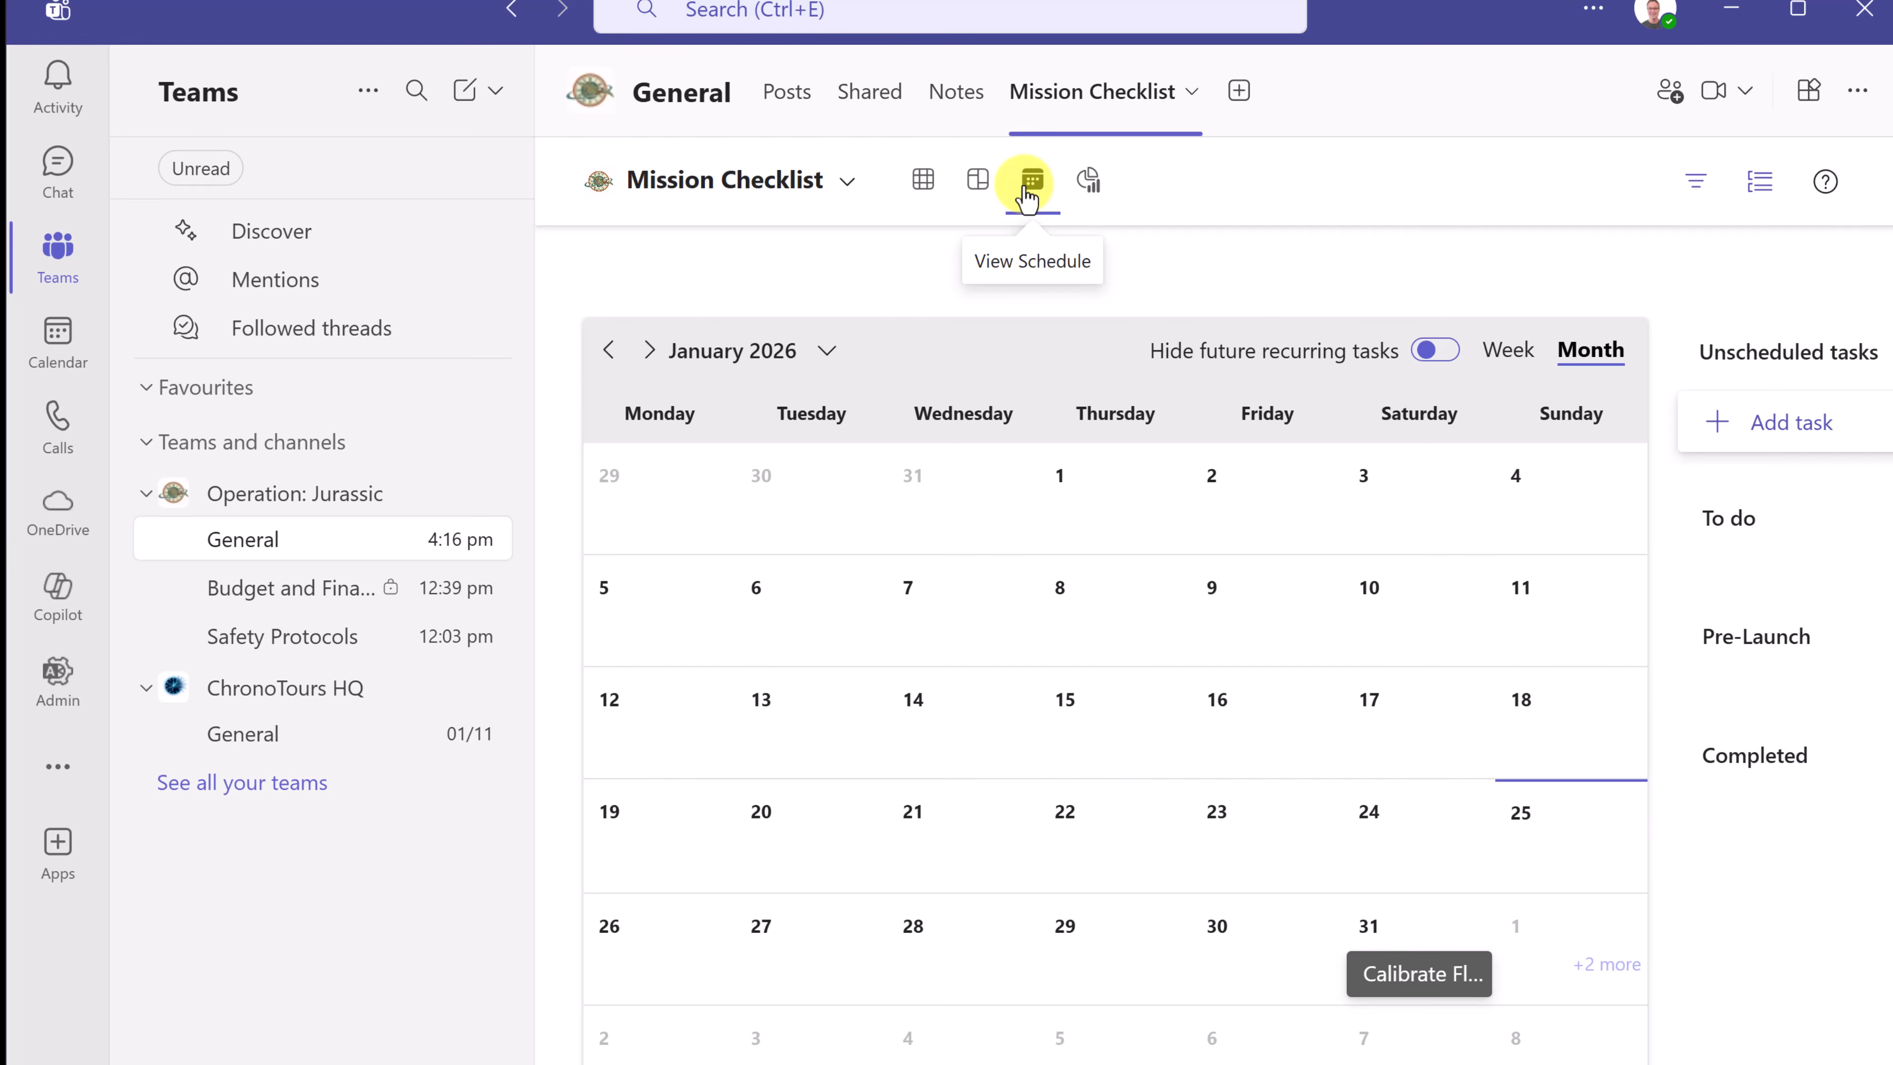
pyautogui.click(977, 187)
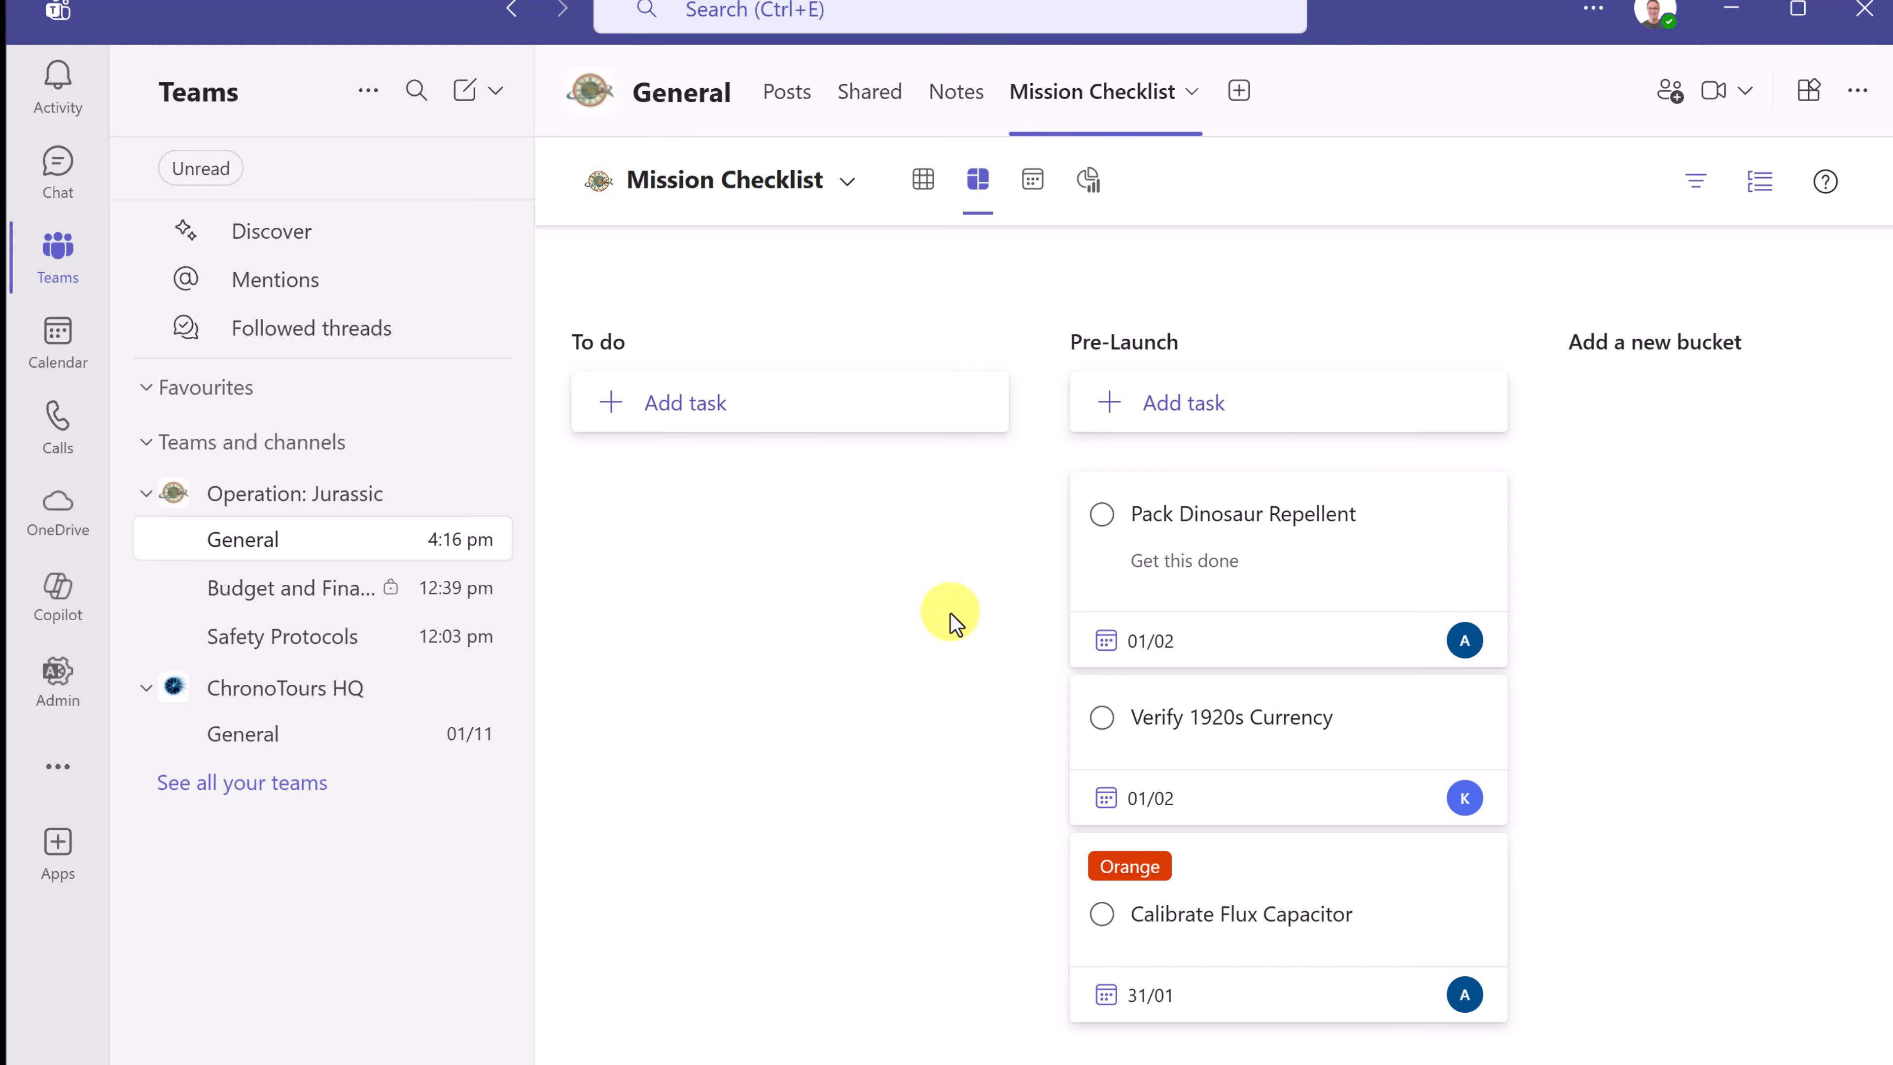
# - Set the priority of the Pack Dinosaur Repellent task to Urgent
pyautogui.click(1241, 526)
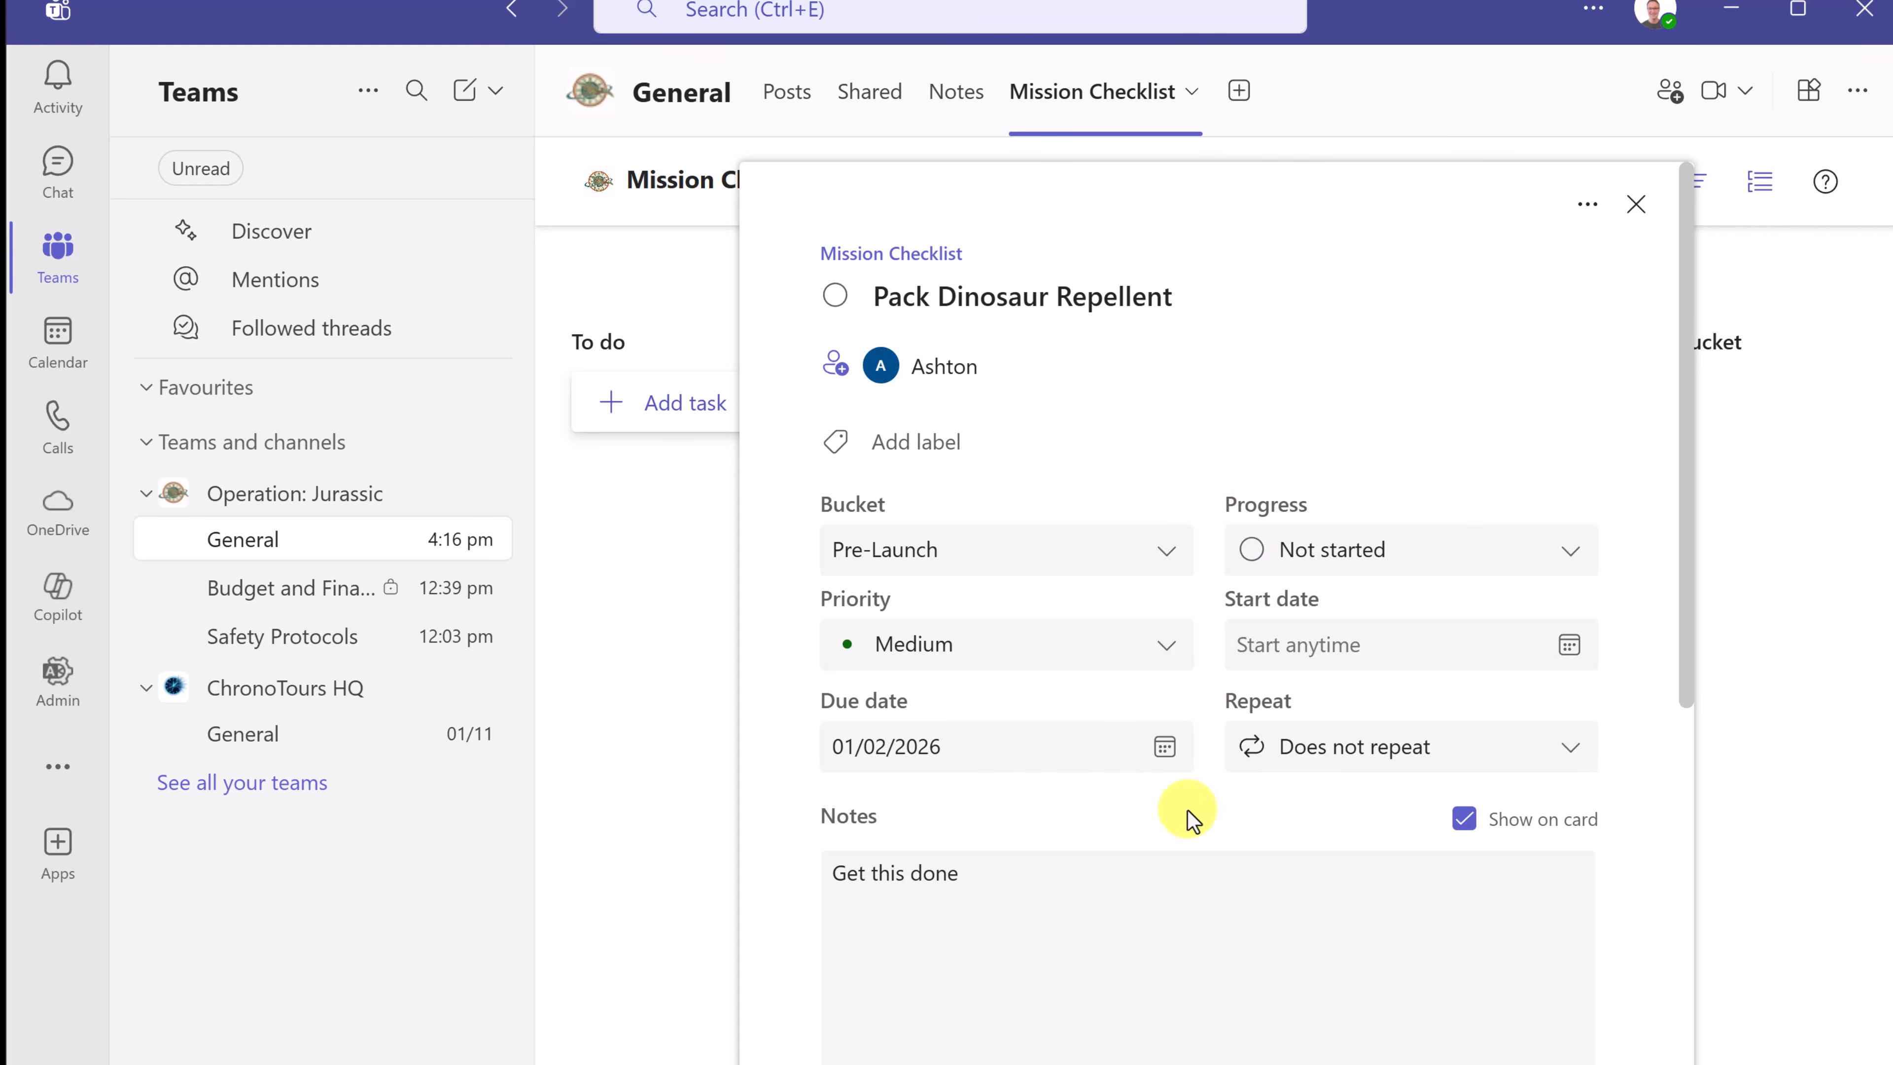
pyautogui.click(1147, 656)
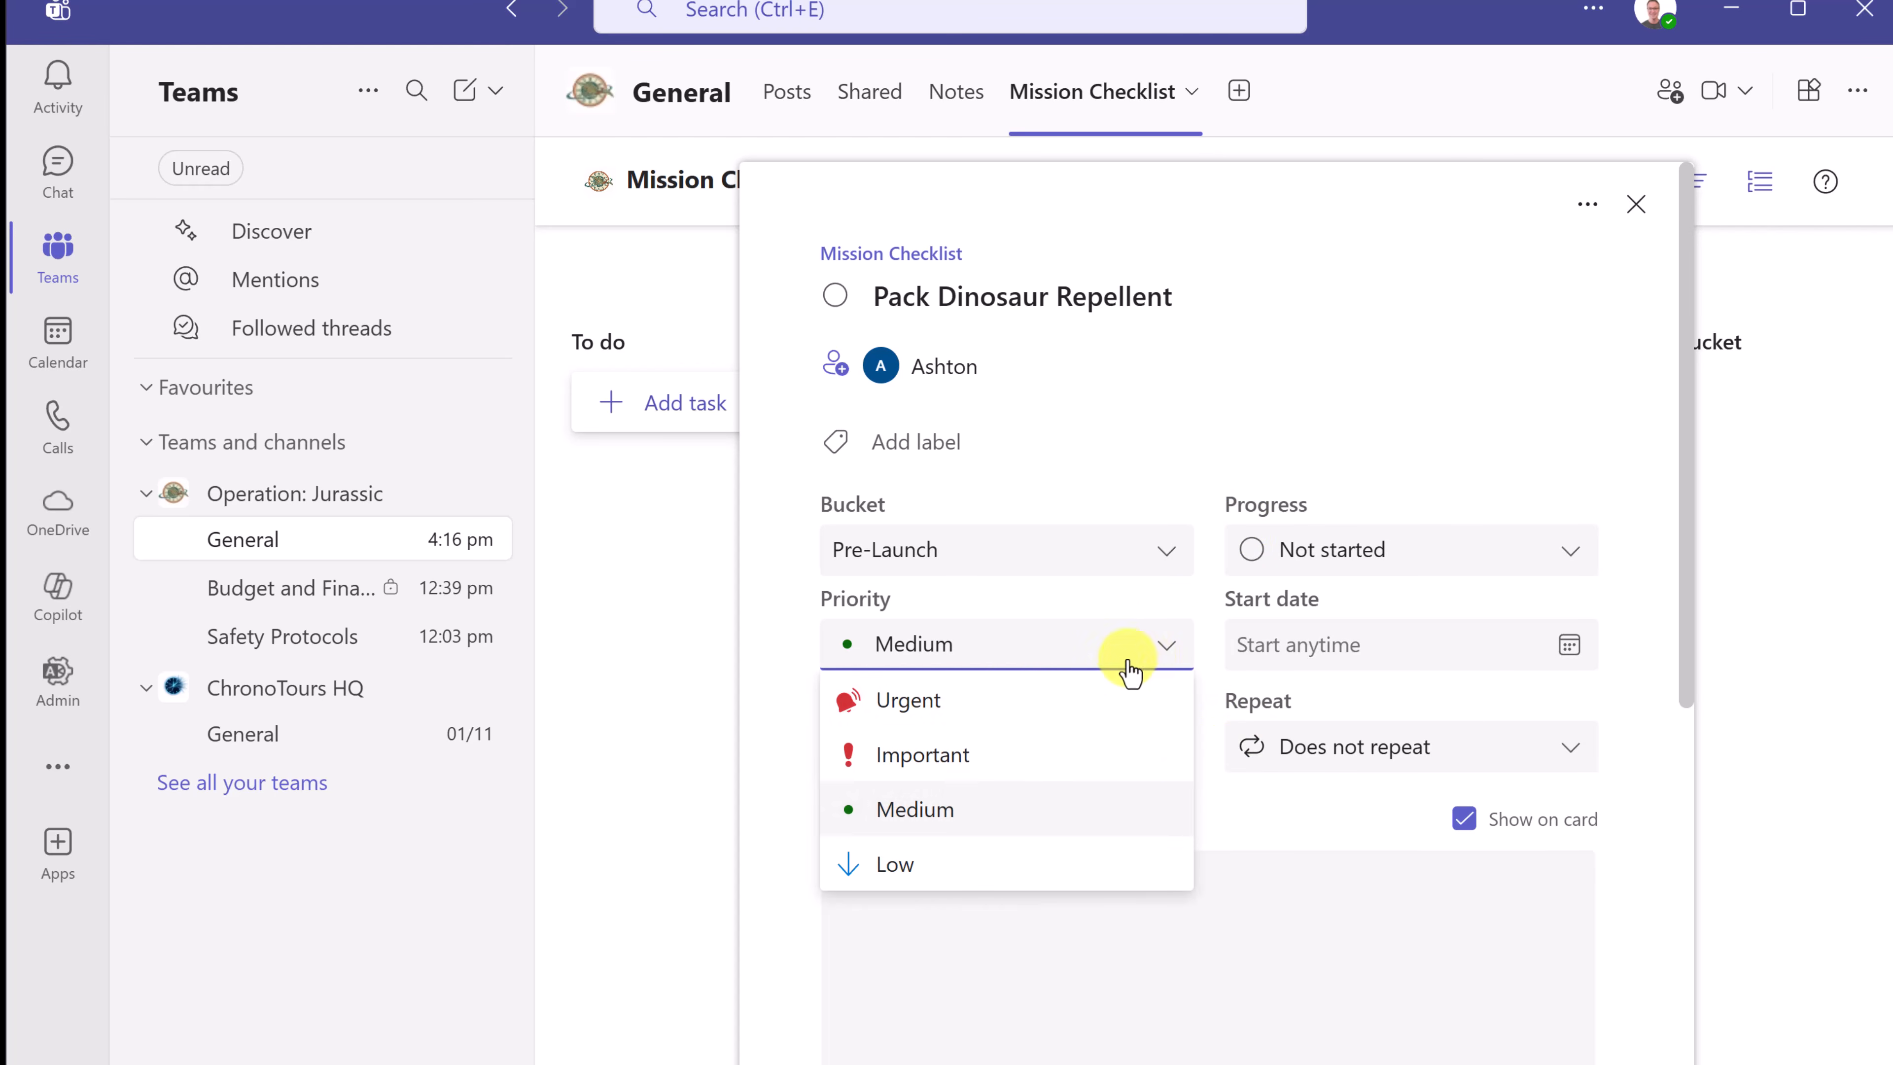
pyautogui.click(986, 705)
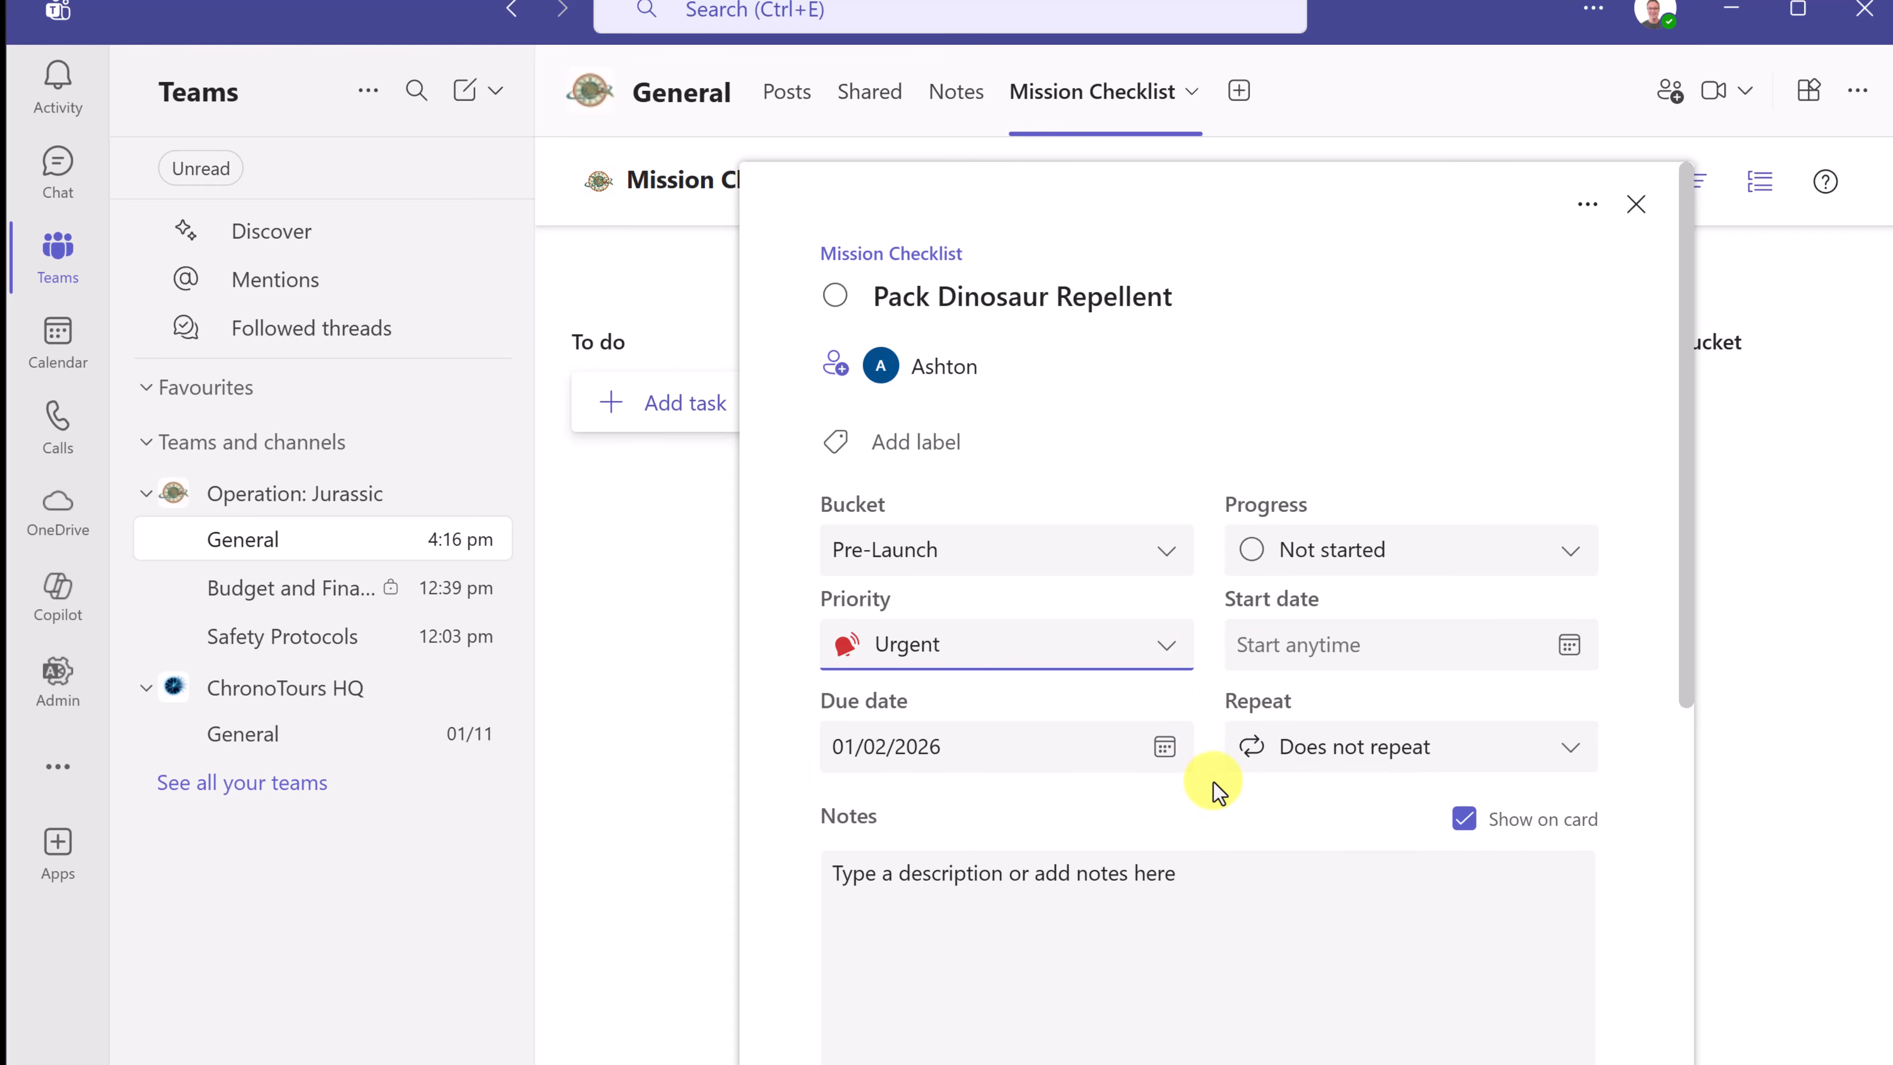
# - Enter the note "Get this done!" on the Pack Dinosaur Repellent task, review its checklist and attachment options, and close the task
pyautogui.scroll(-4, 1152, 800)
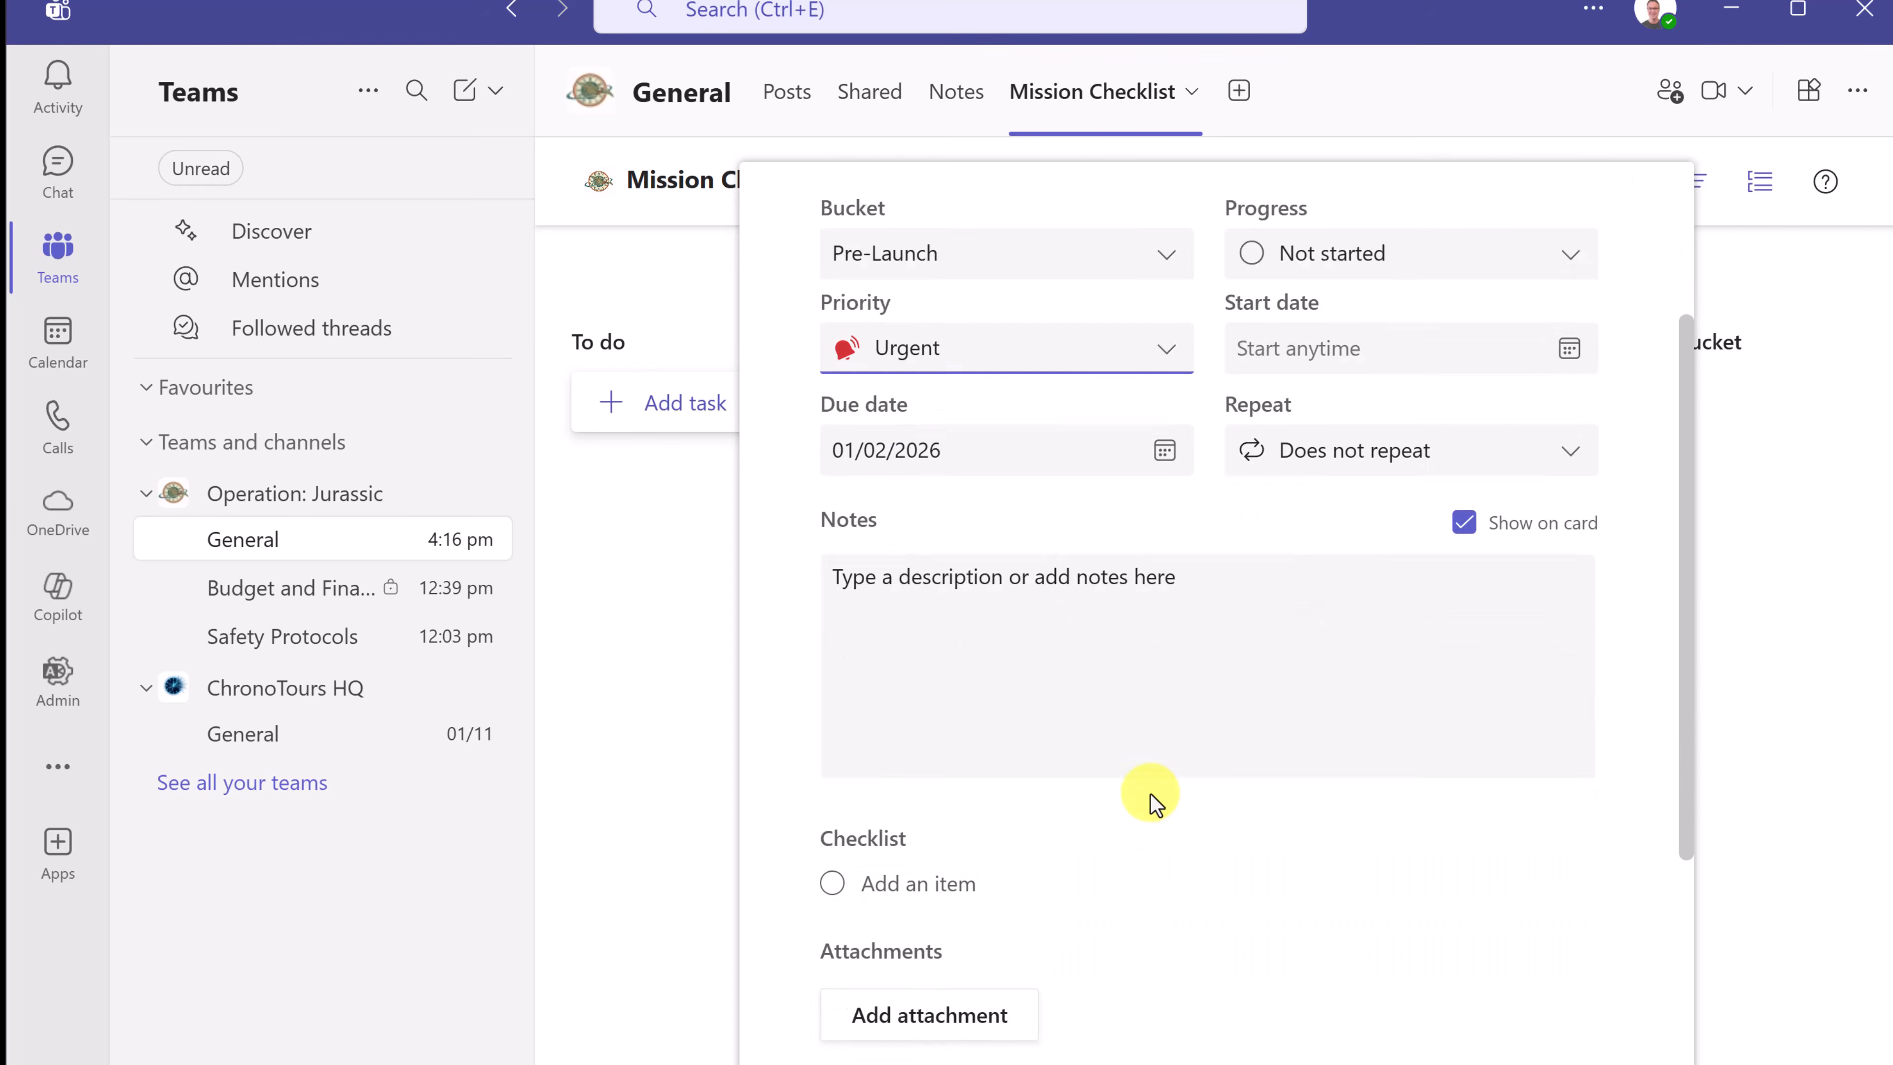
pyautogui.scroll(-2, 1151, 800)
pyautogui.click(1072, 525)
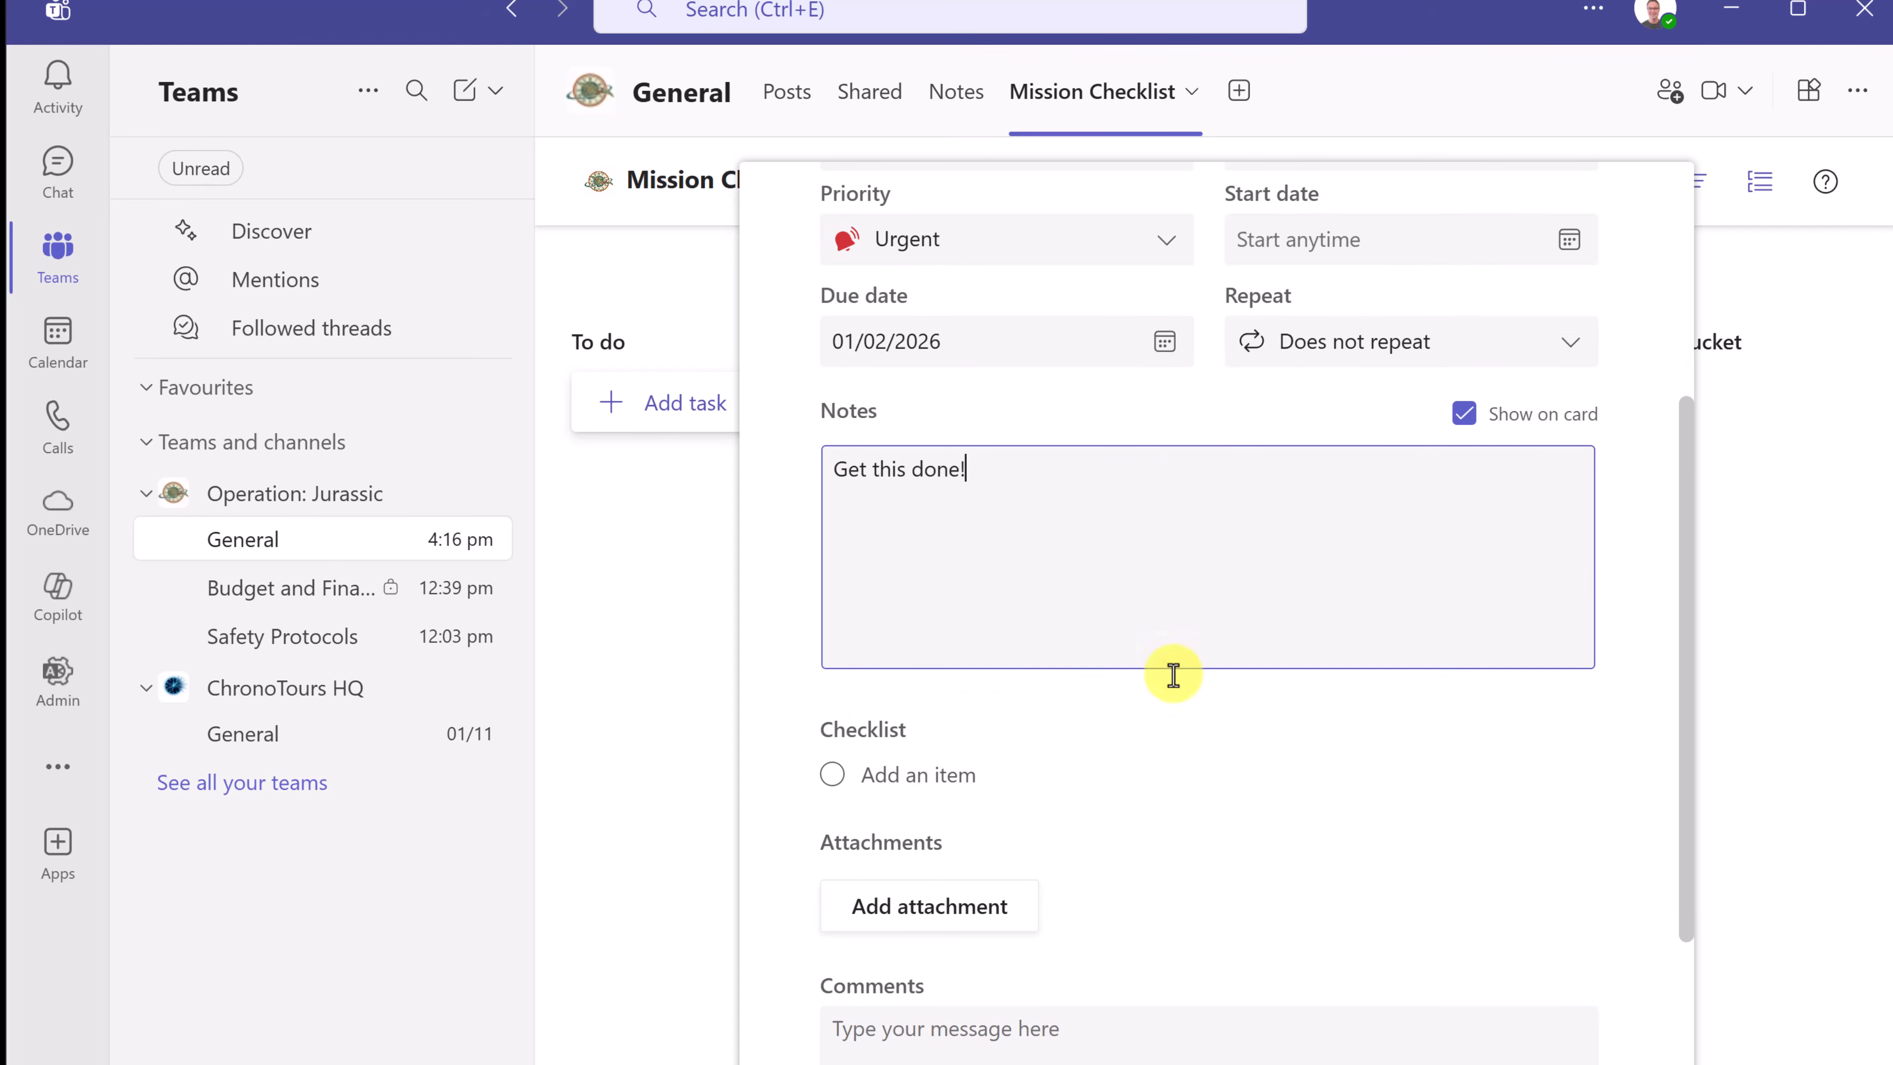
pyautogui.click(1470, 738)
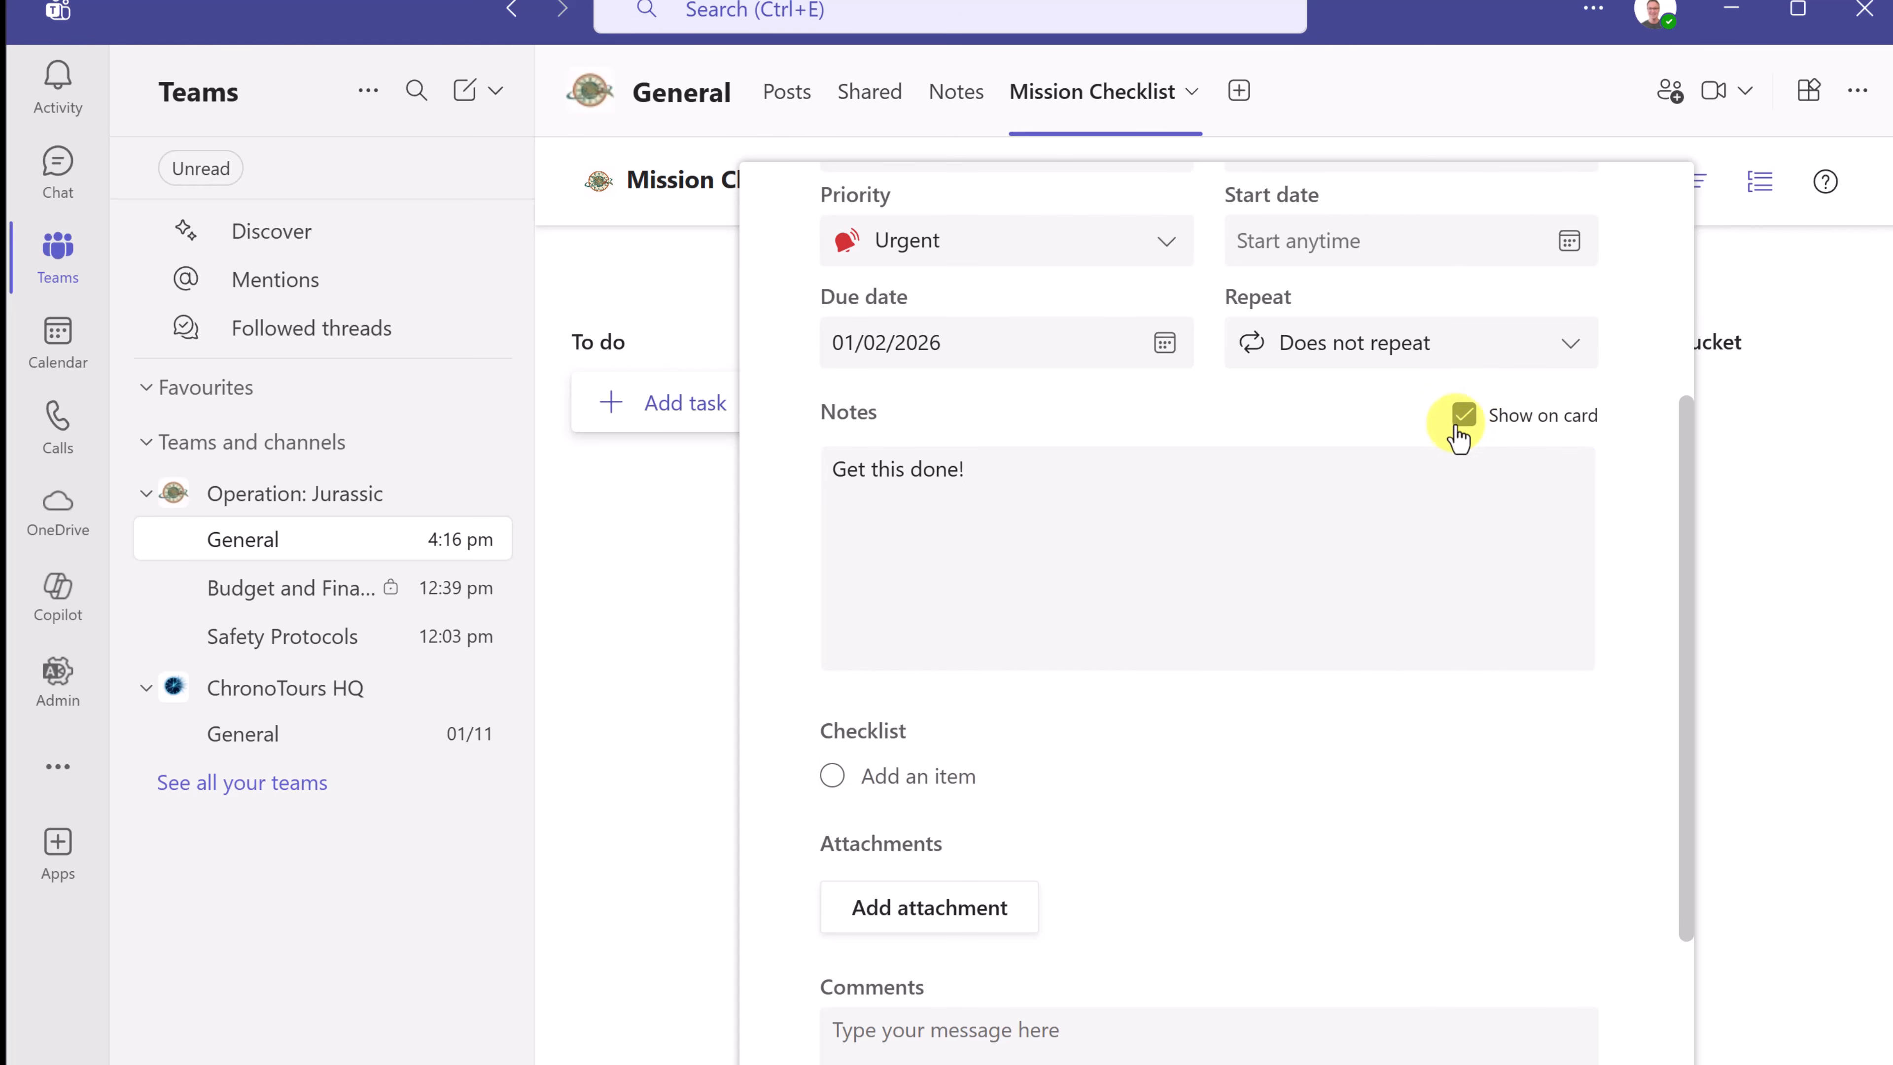
pyautogui.scroll(-3, 1247, 793)
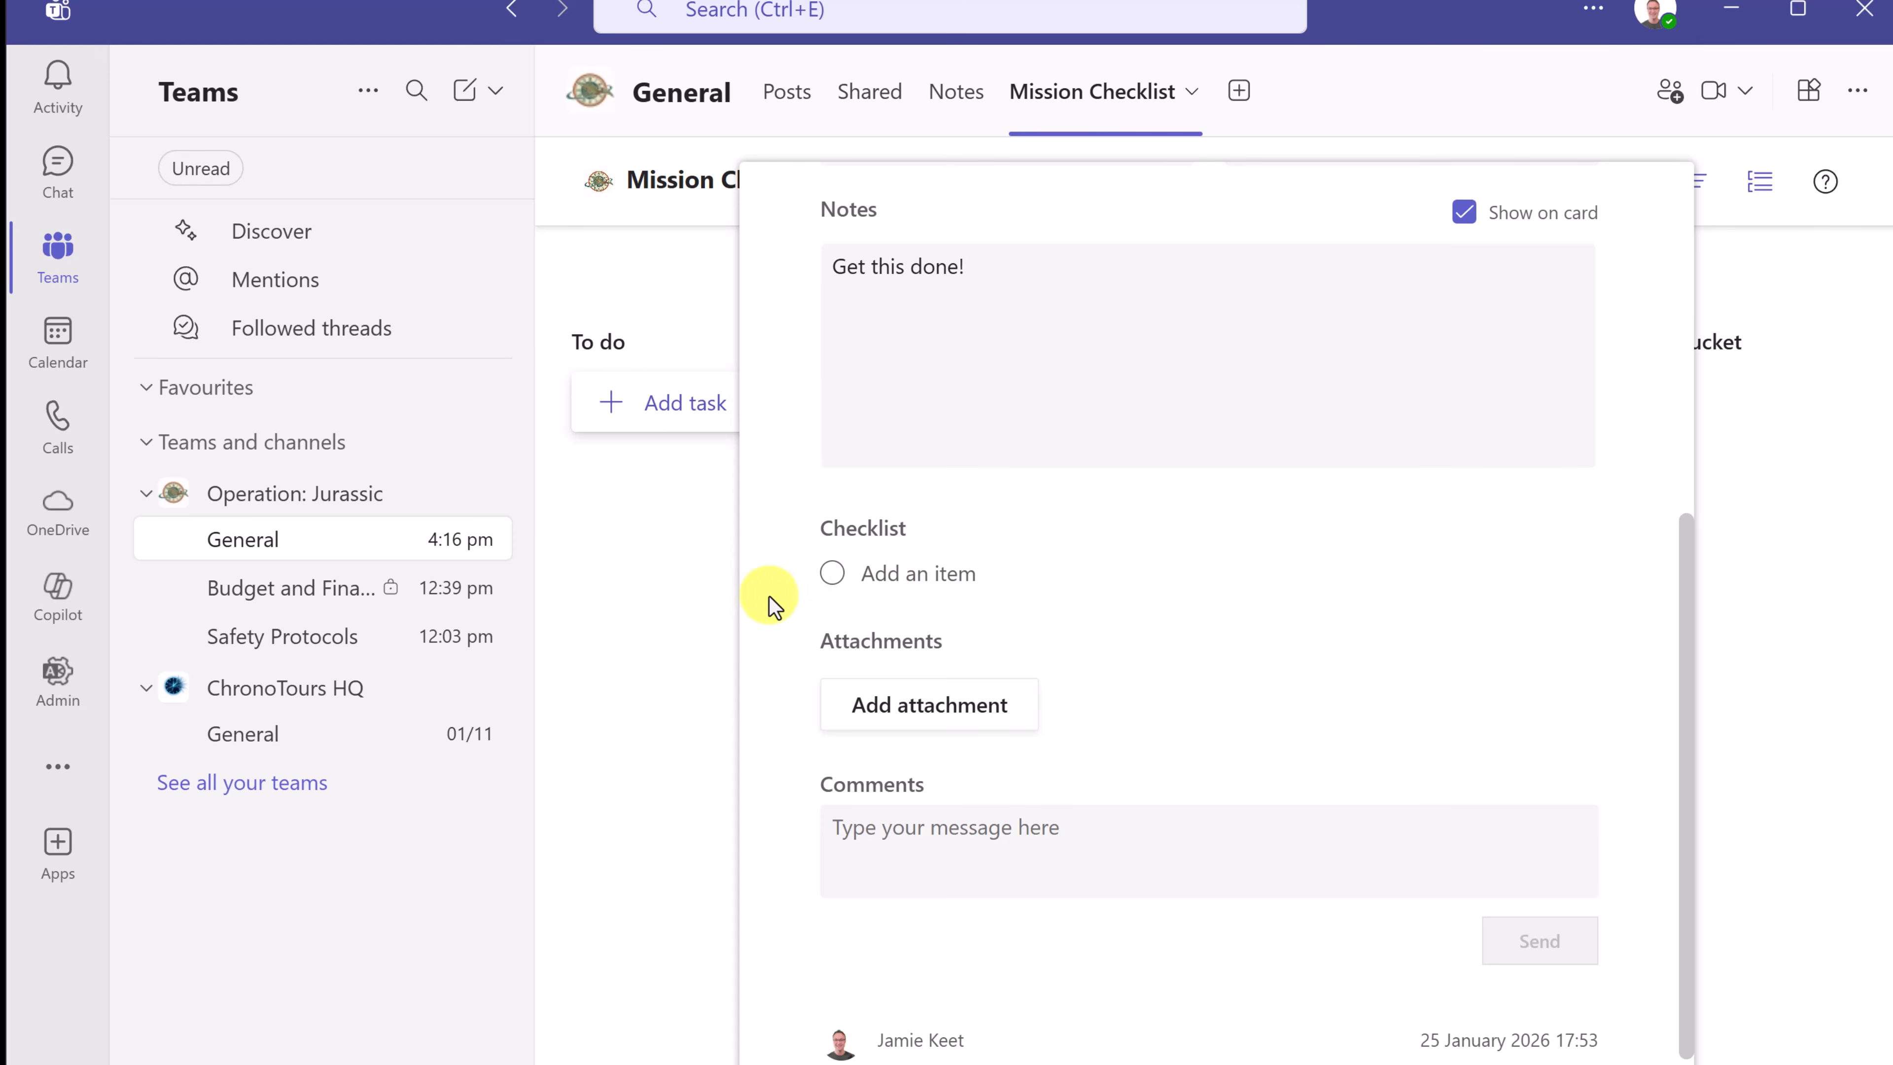
pyautogui.scroll(-1, 779, 656)
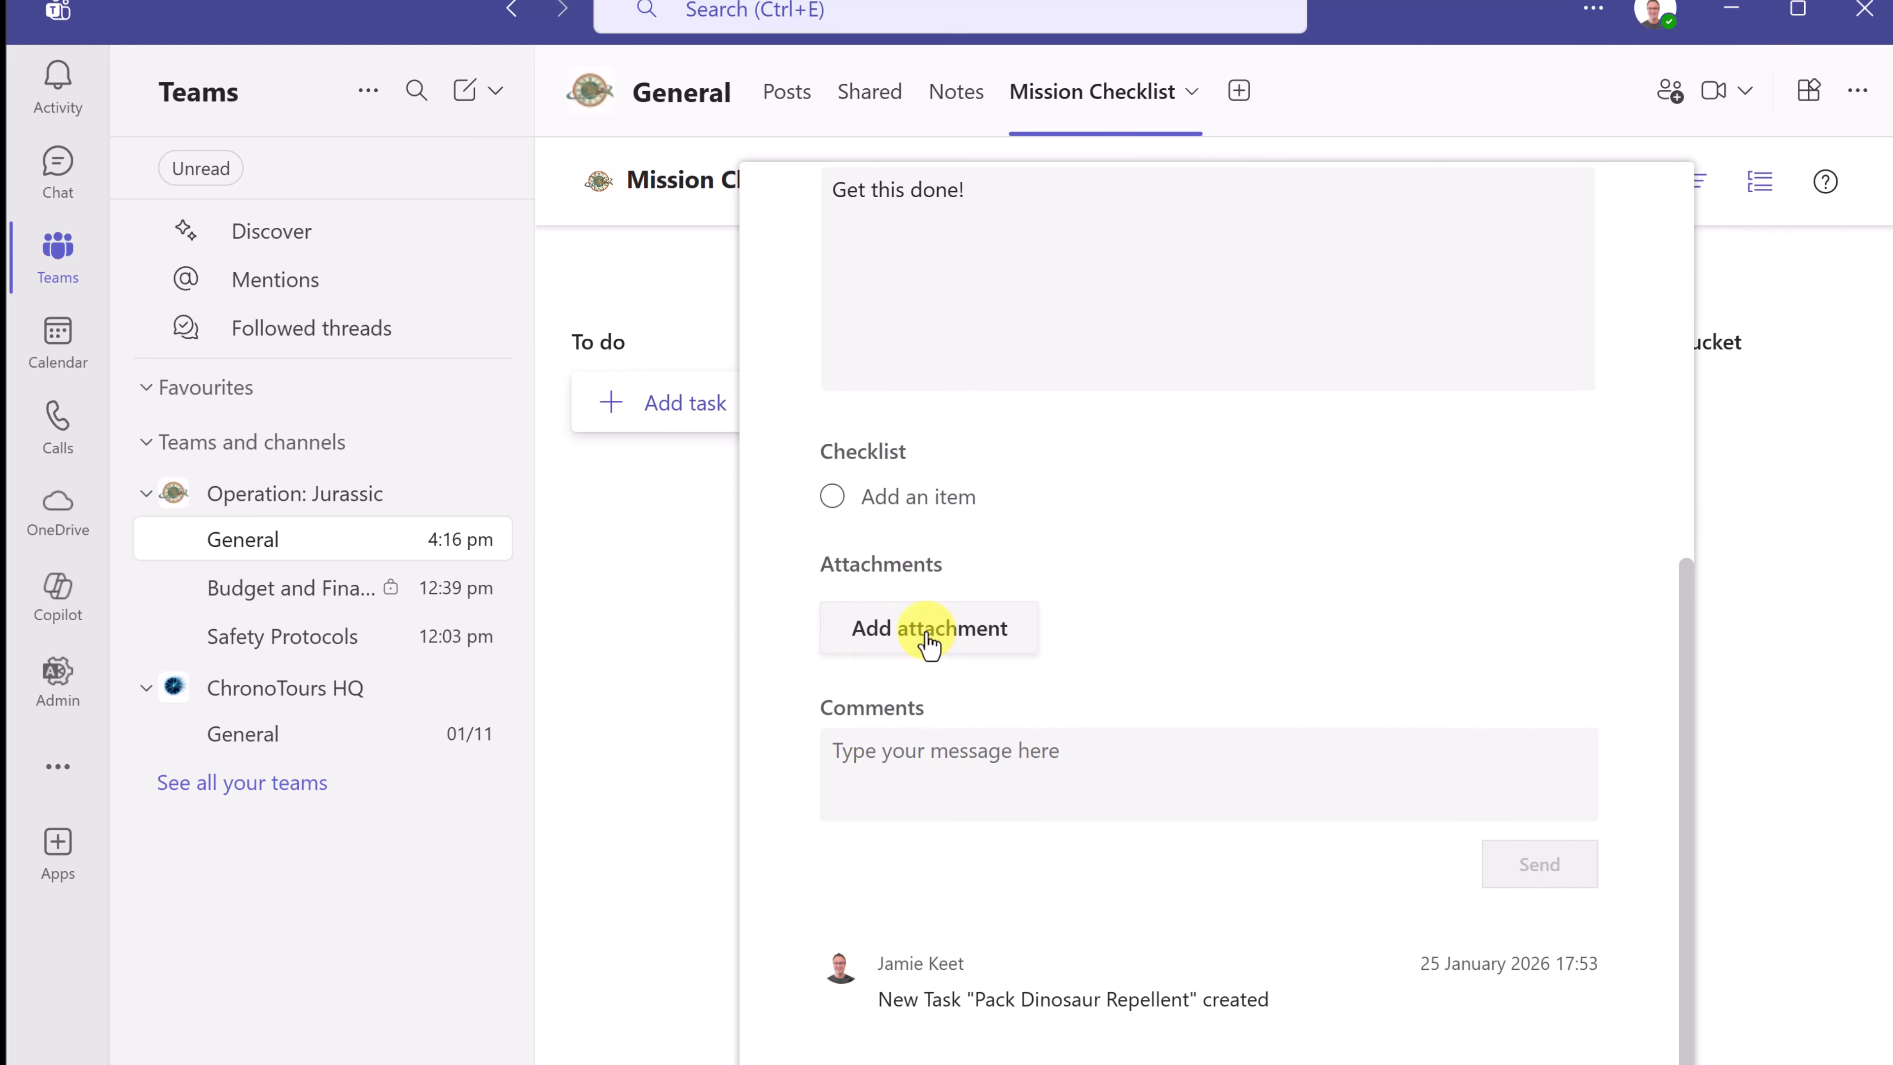
pyautogui.scroll(8, 1106, 778)
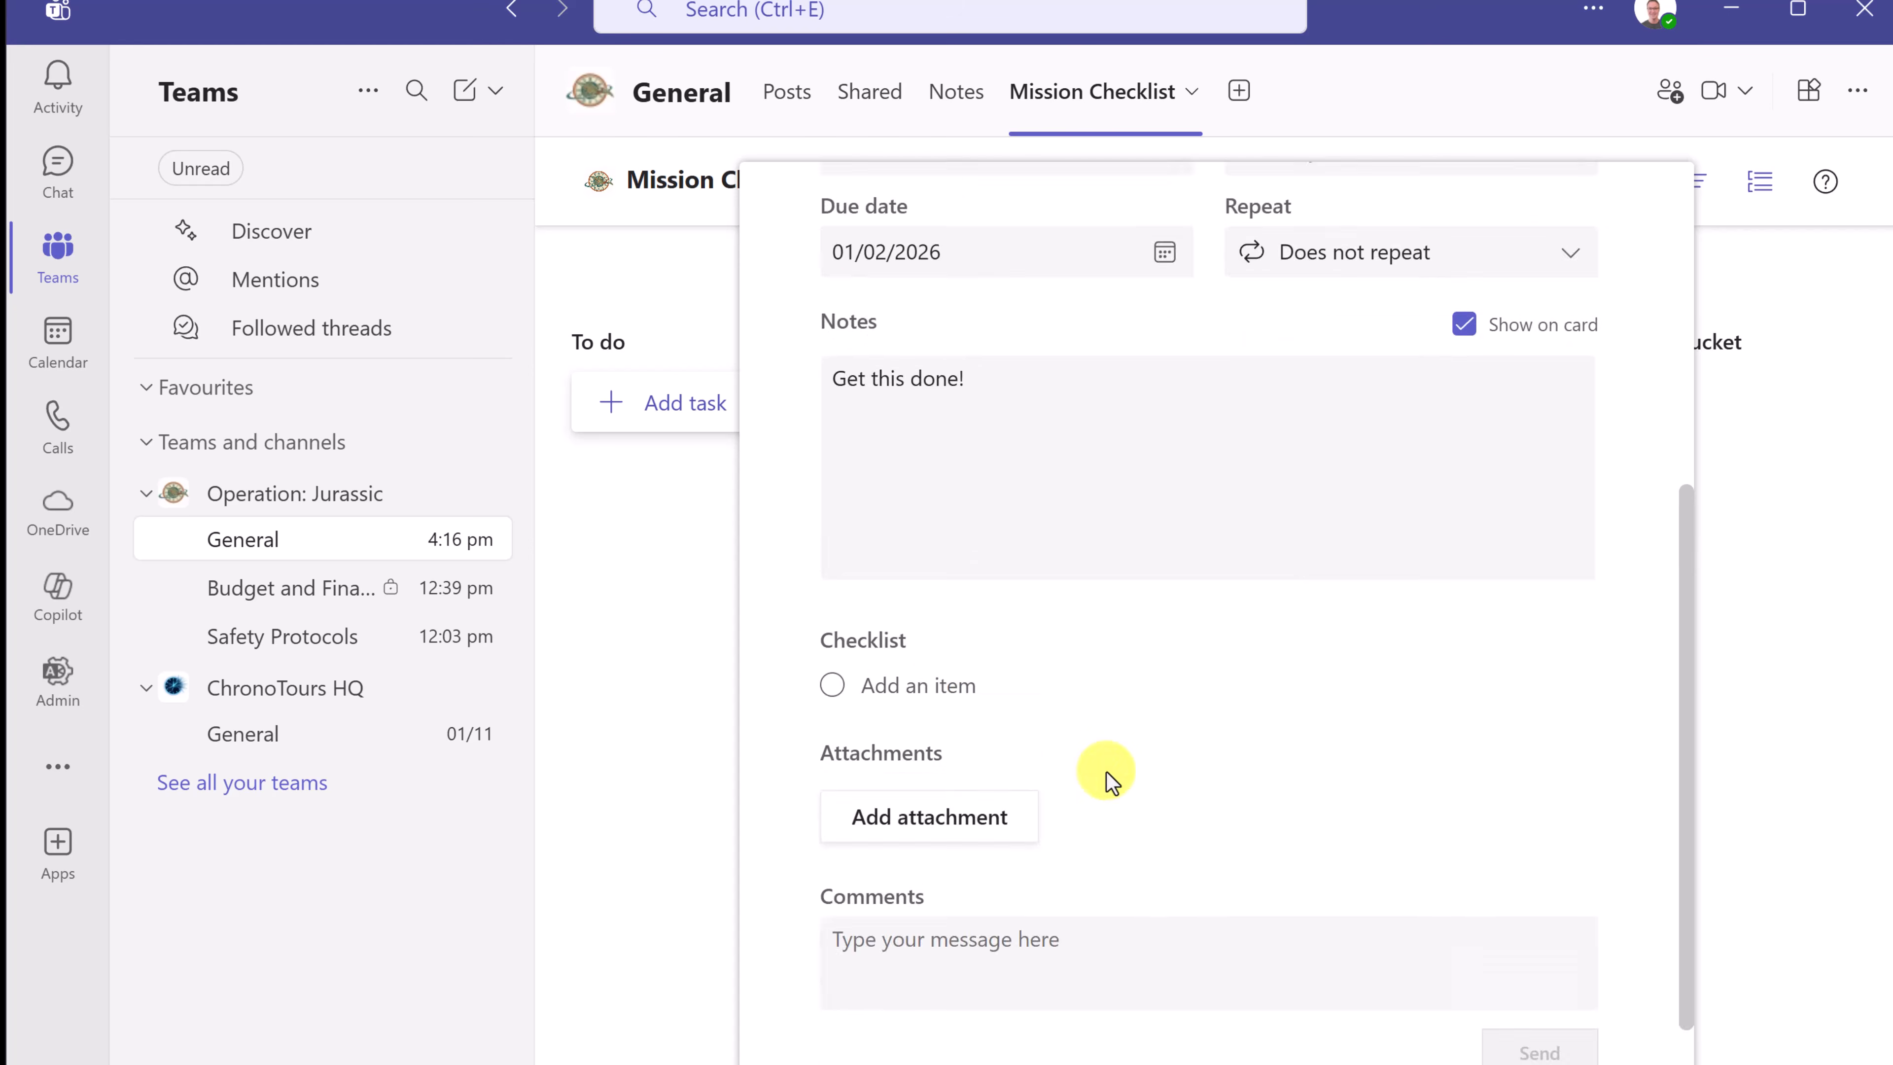
pyautogui.click(1662, 200)
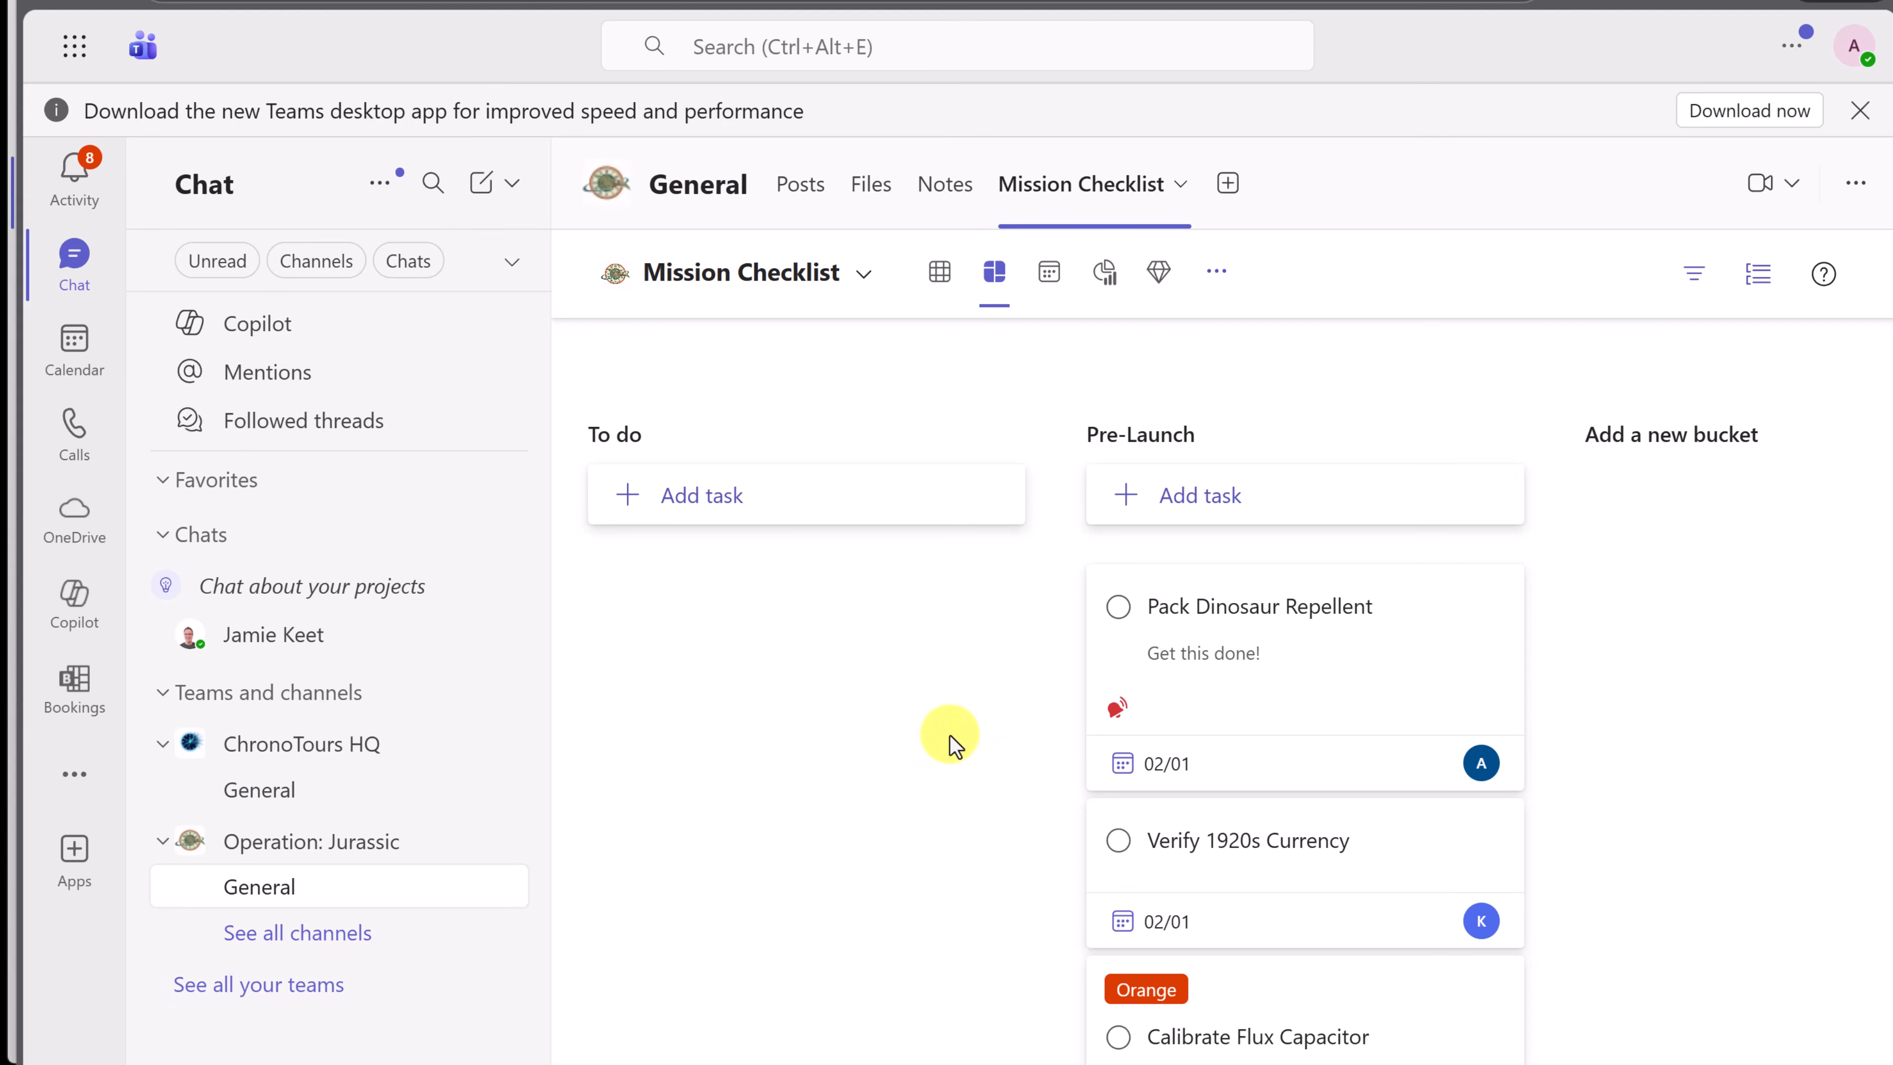
# - In the assigned member's Teams web session, set the Pack Dinosaur Repellent task's progress to In progress and close its details
pyautogui.moveTo(1213, 697)
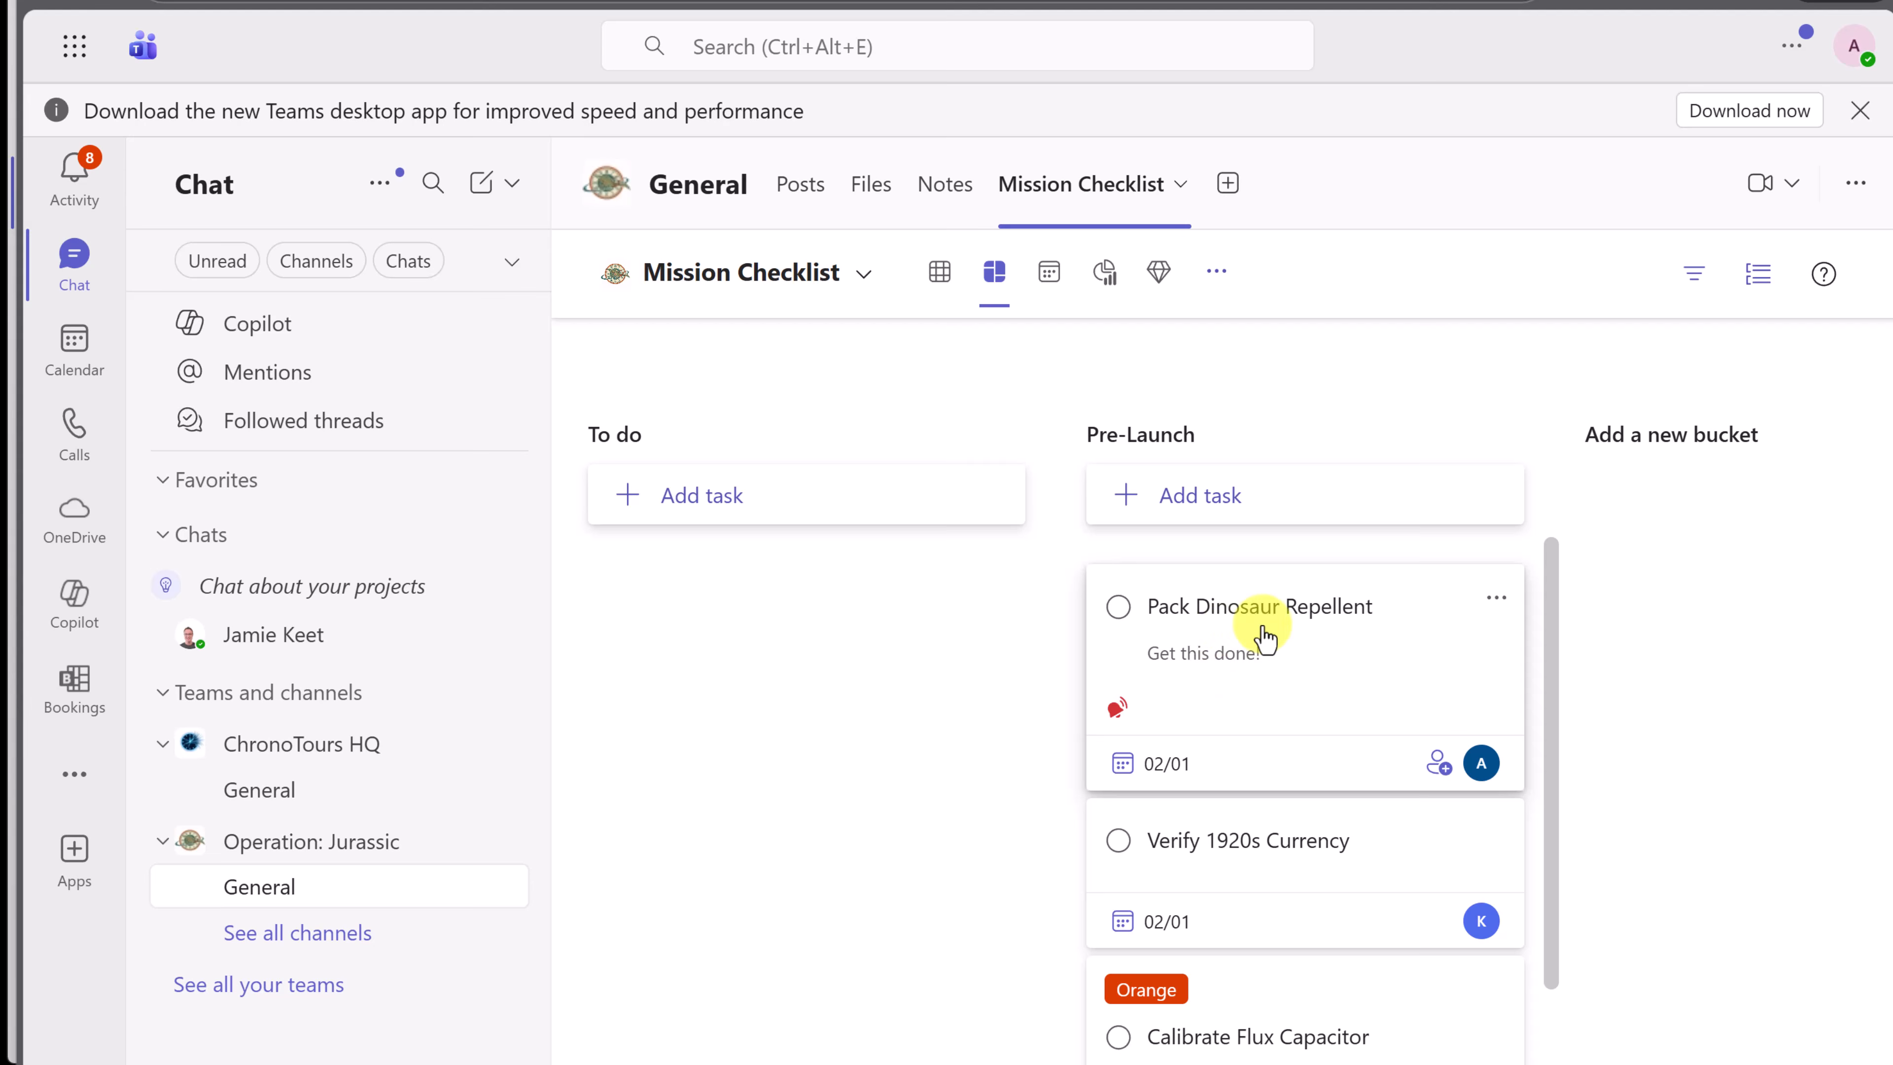
pyautogui.click(1303, 691)
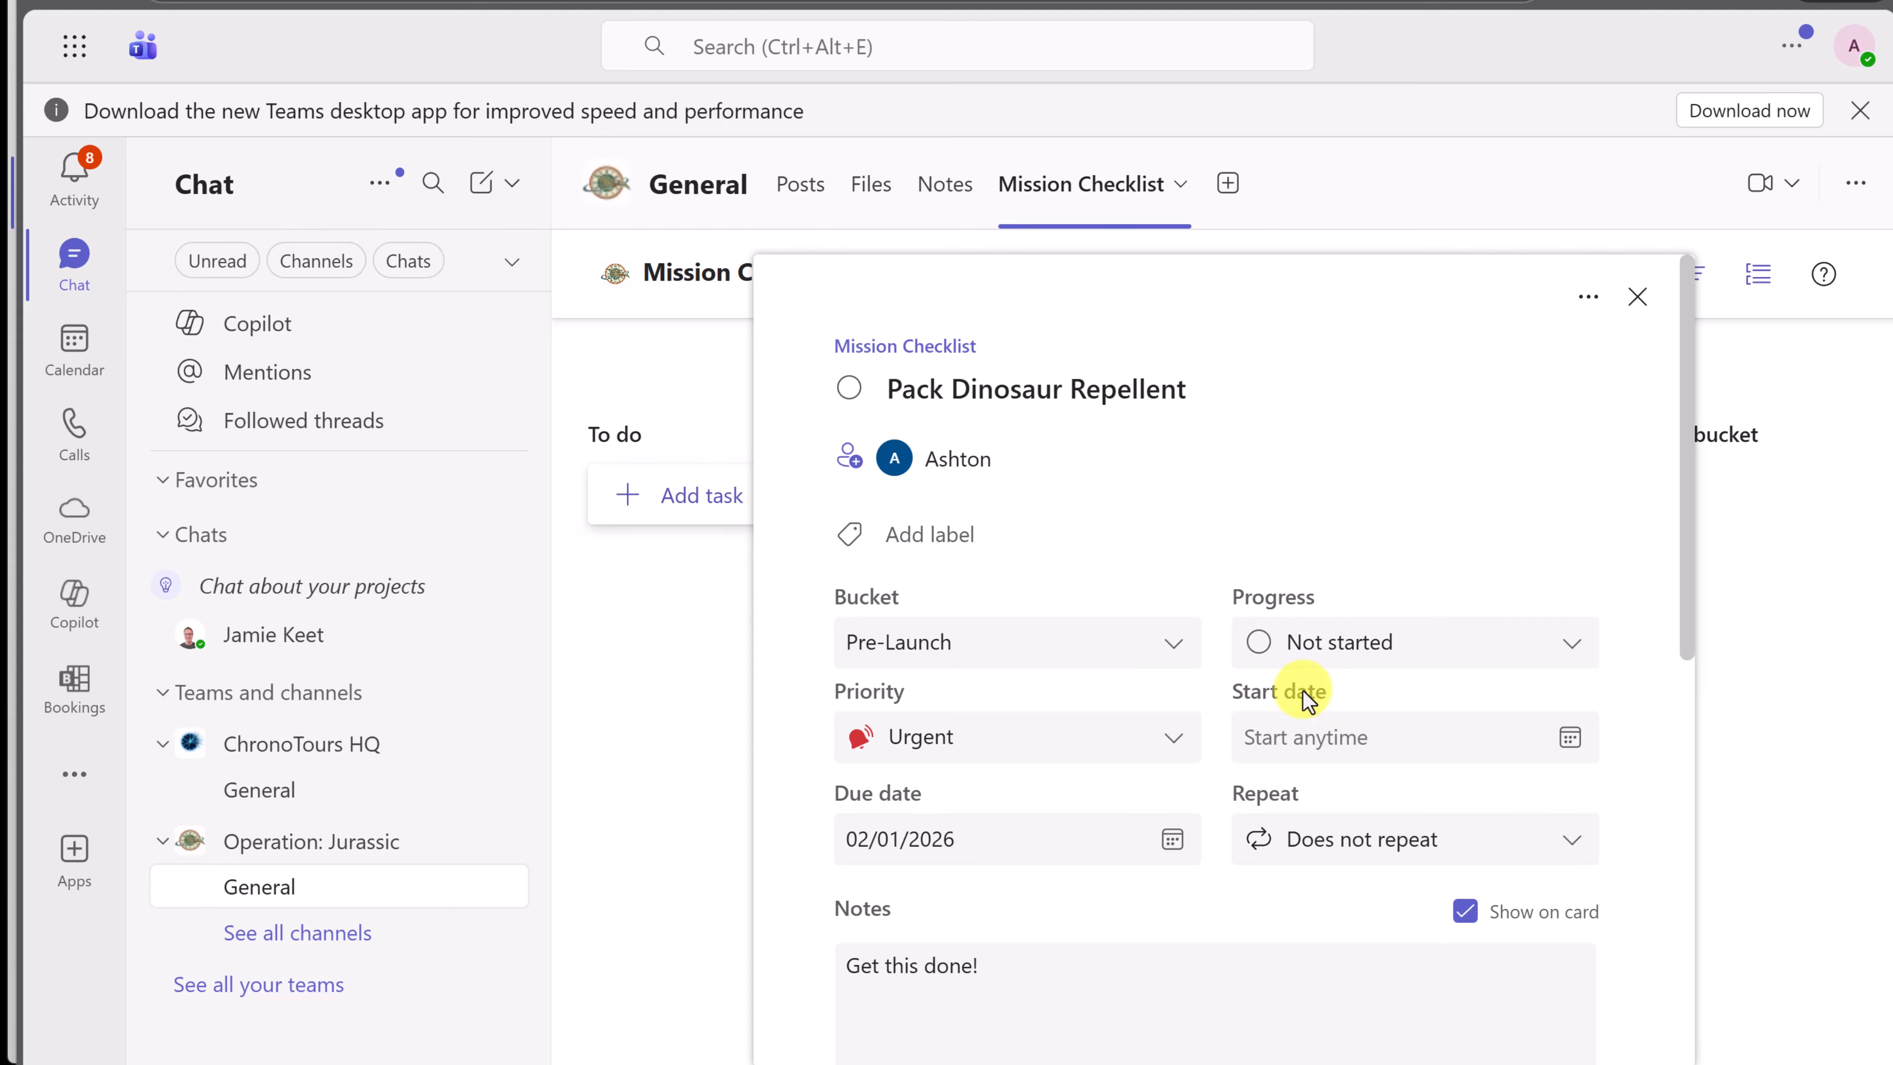
pyautogui.scroll(-1, 1155, 756)
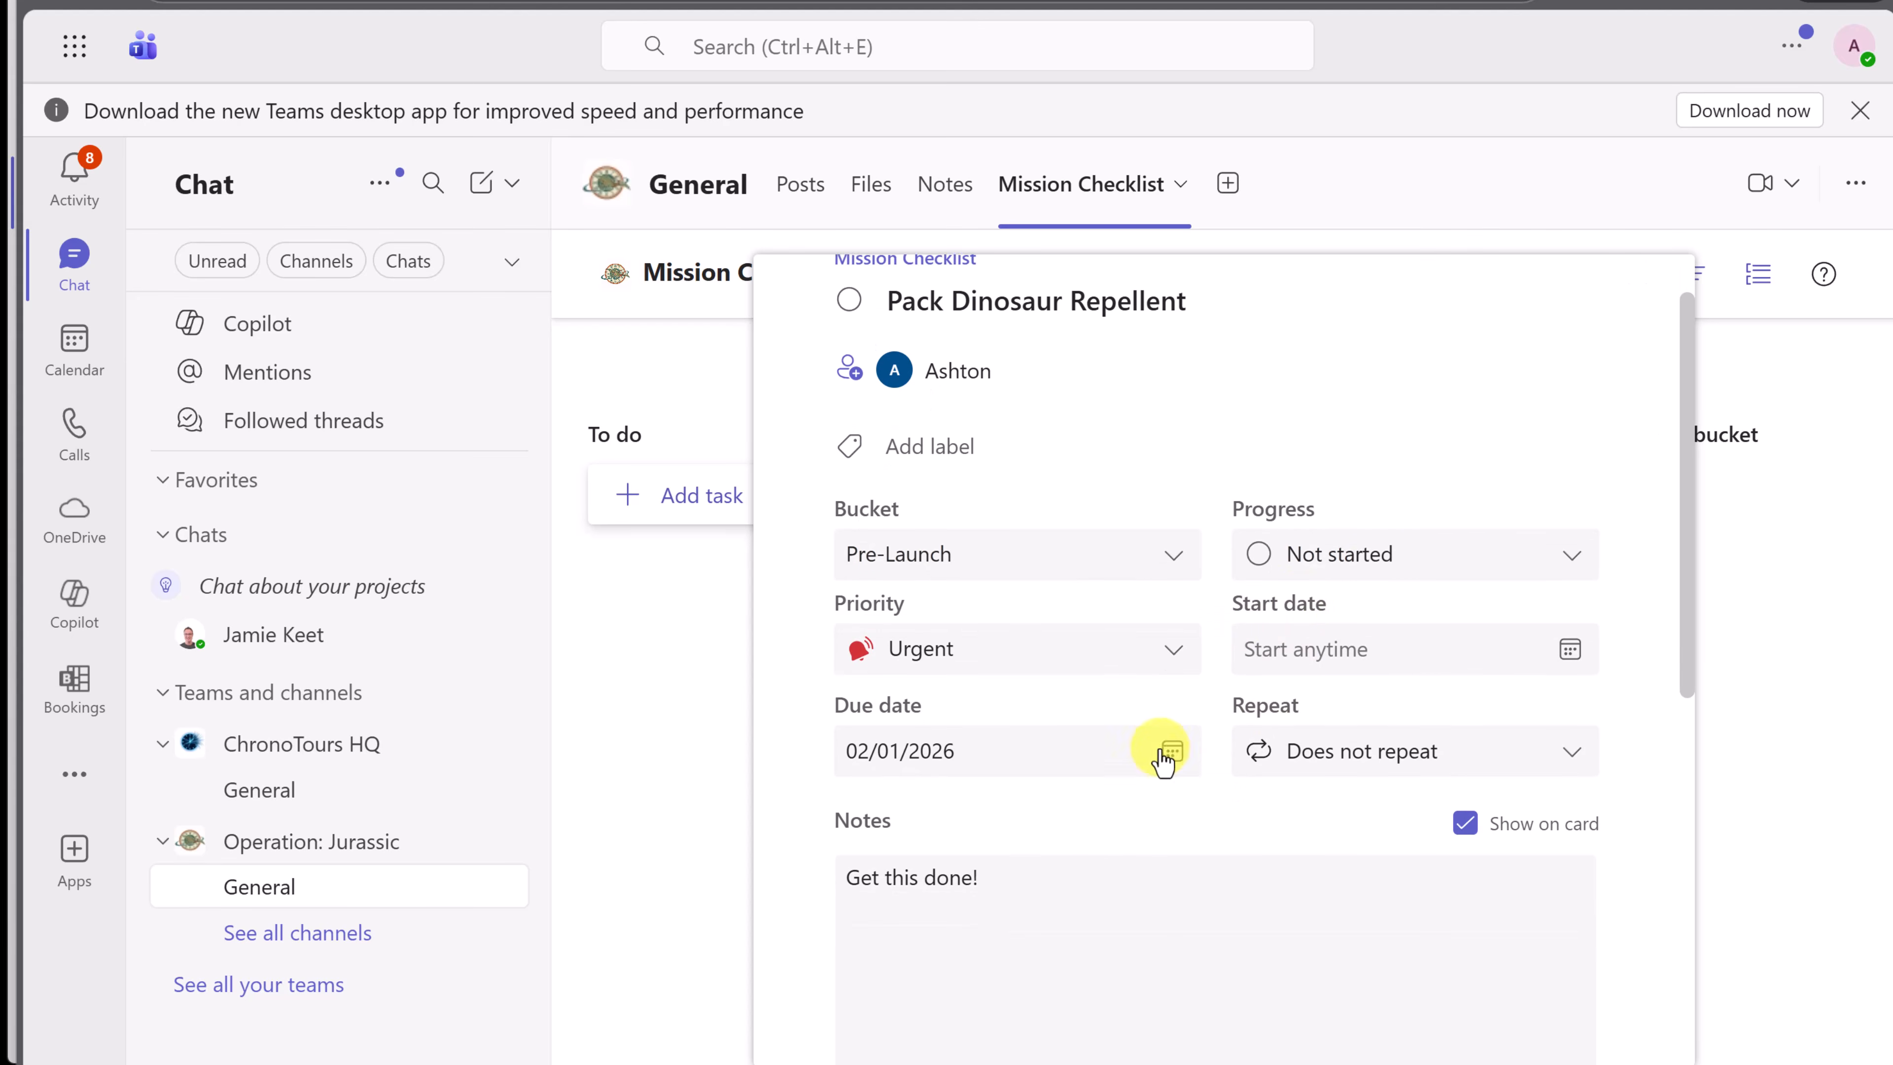
pyautogui.click(1382, 541)
pyautogui.click(1312, 649)
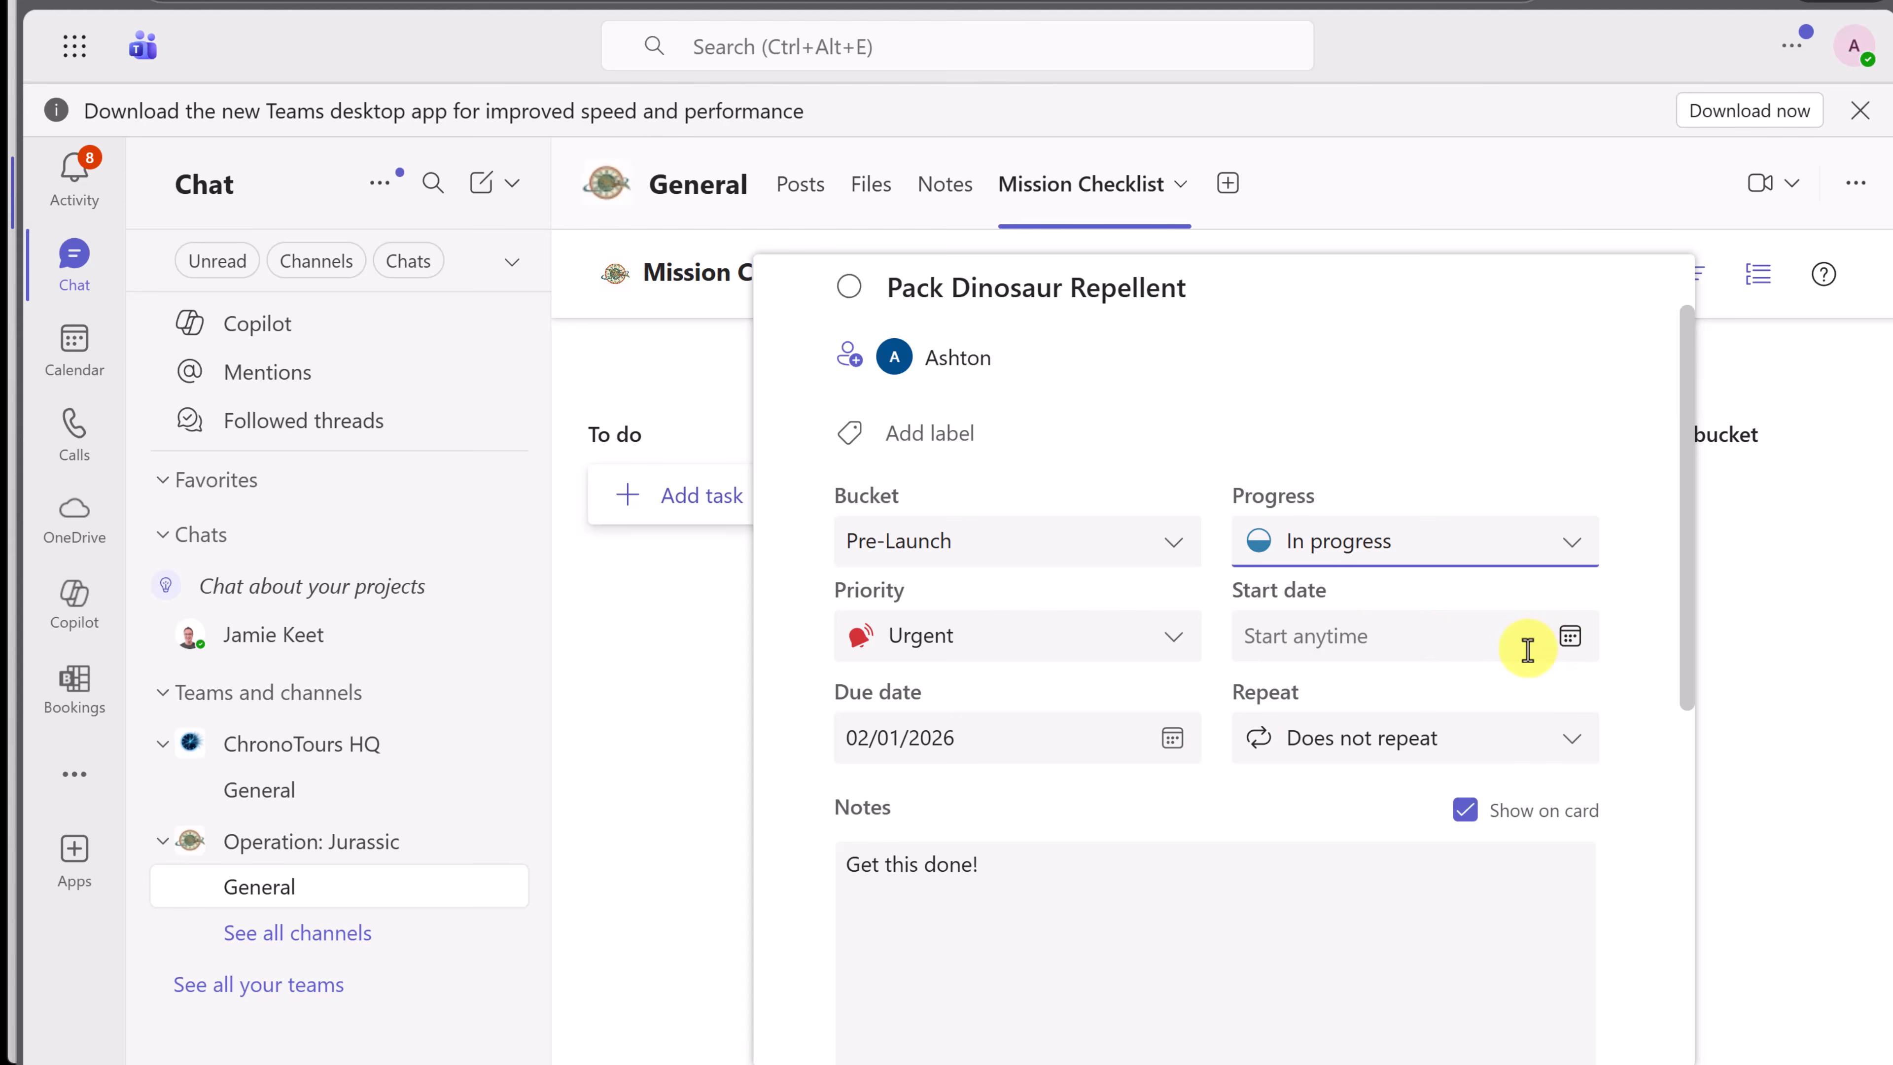
pyautogui.scroll(-1, 1265, 742)
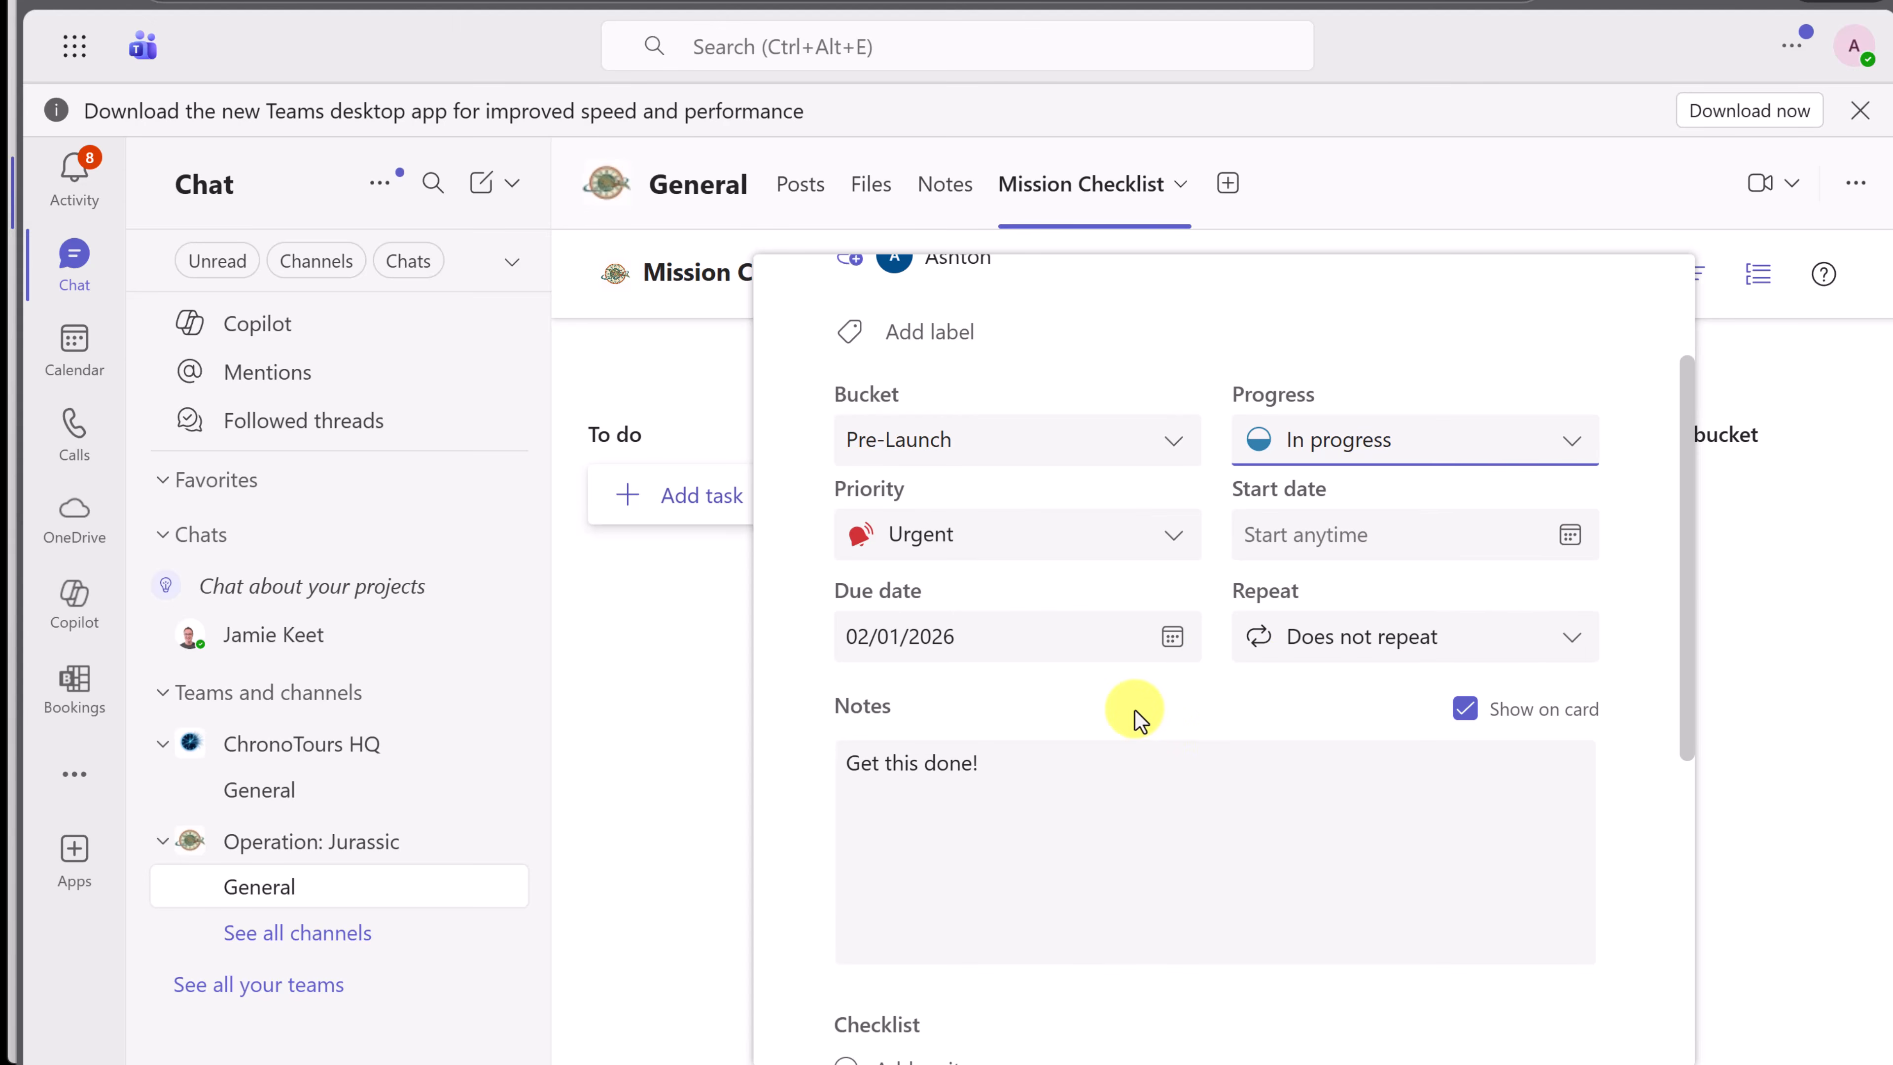
pyautogui.scroll(-1, 1129, 705)
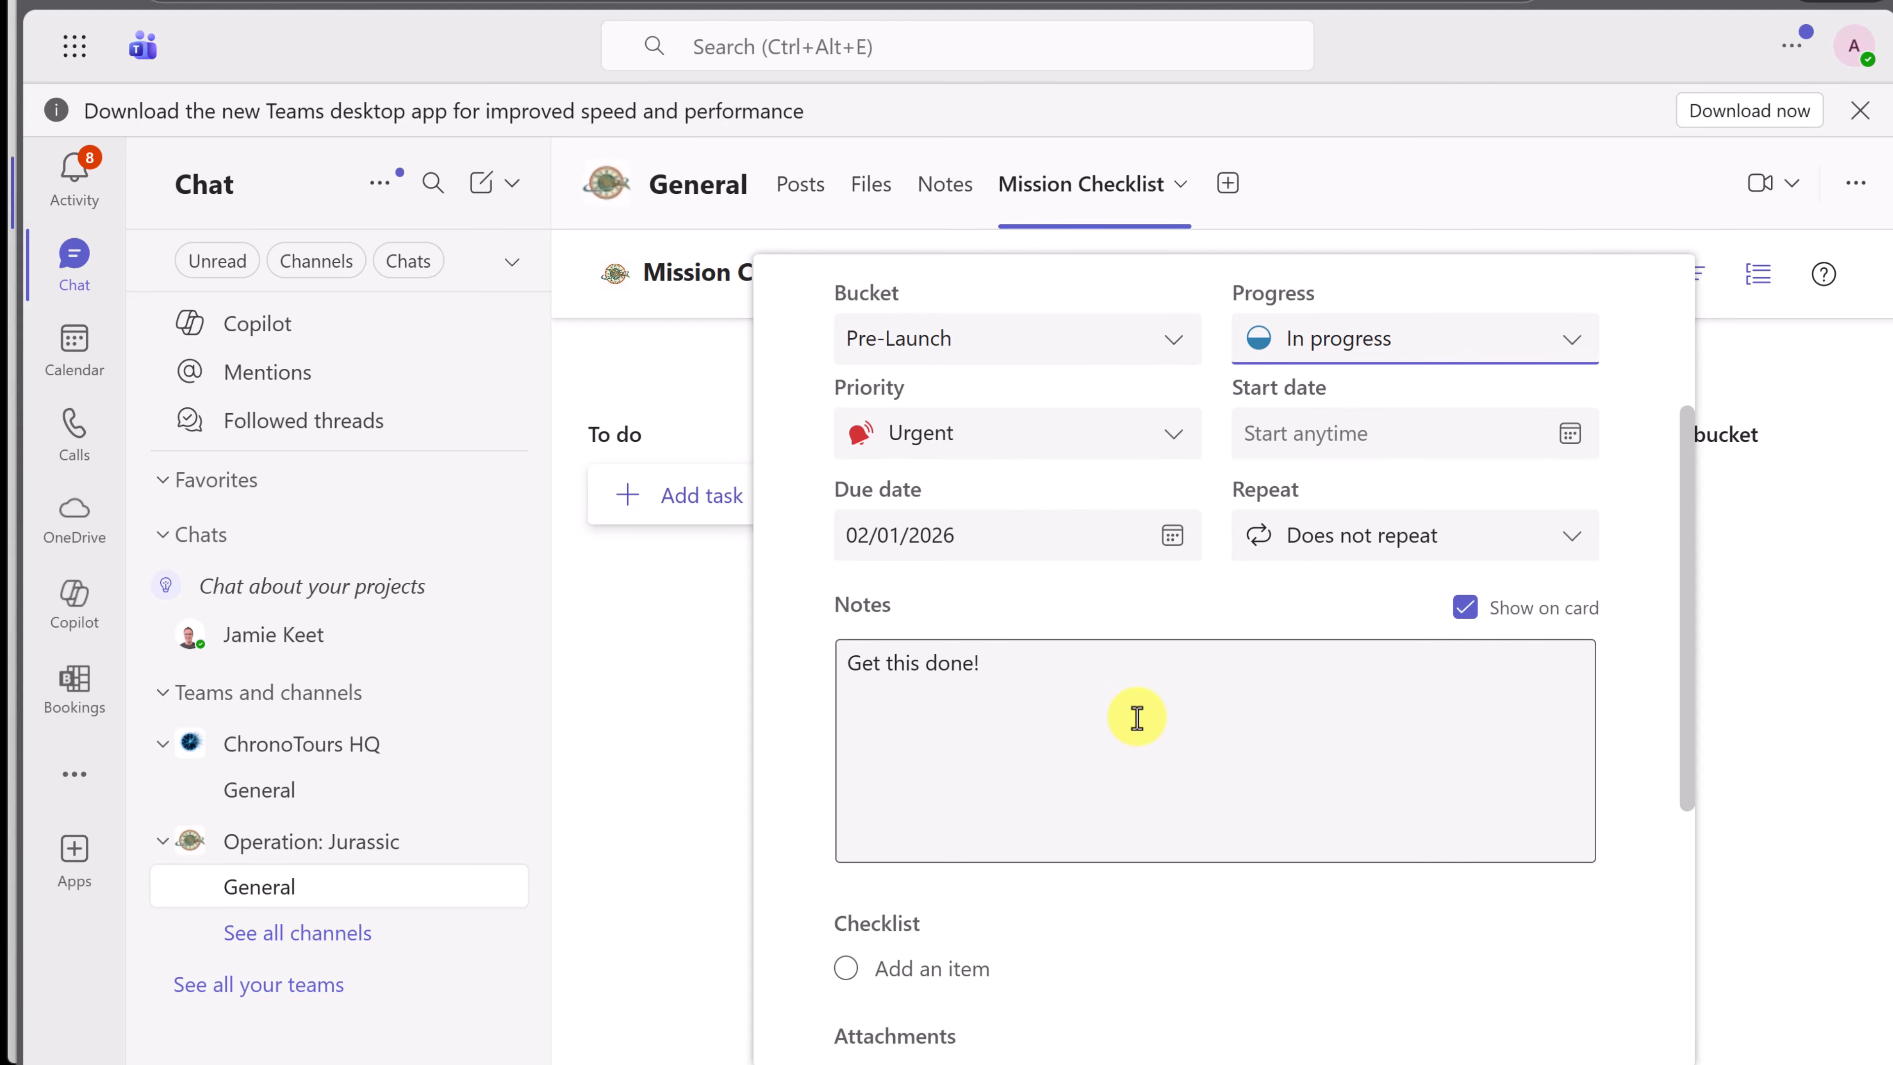
pyautogui.scroll(-5, 1051, 718)
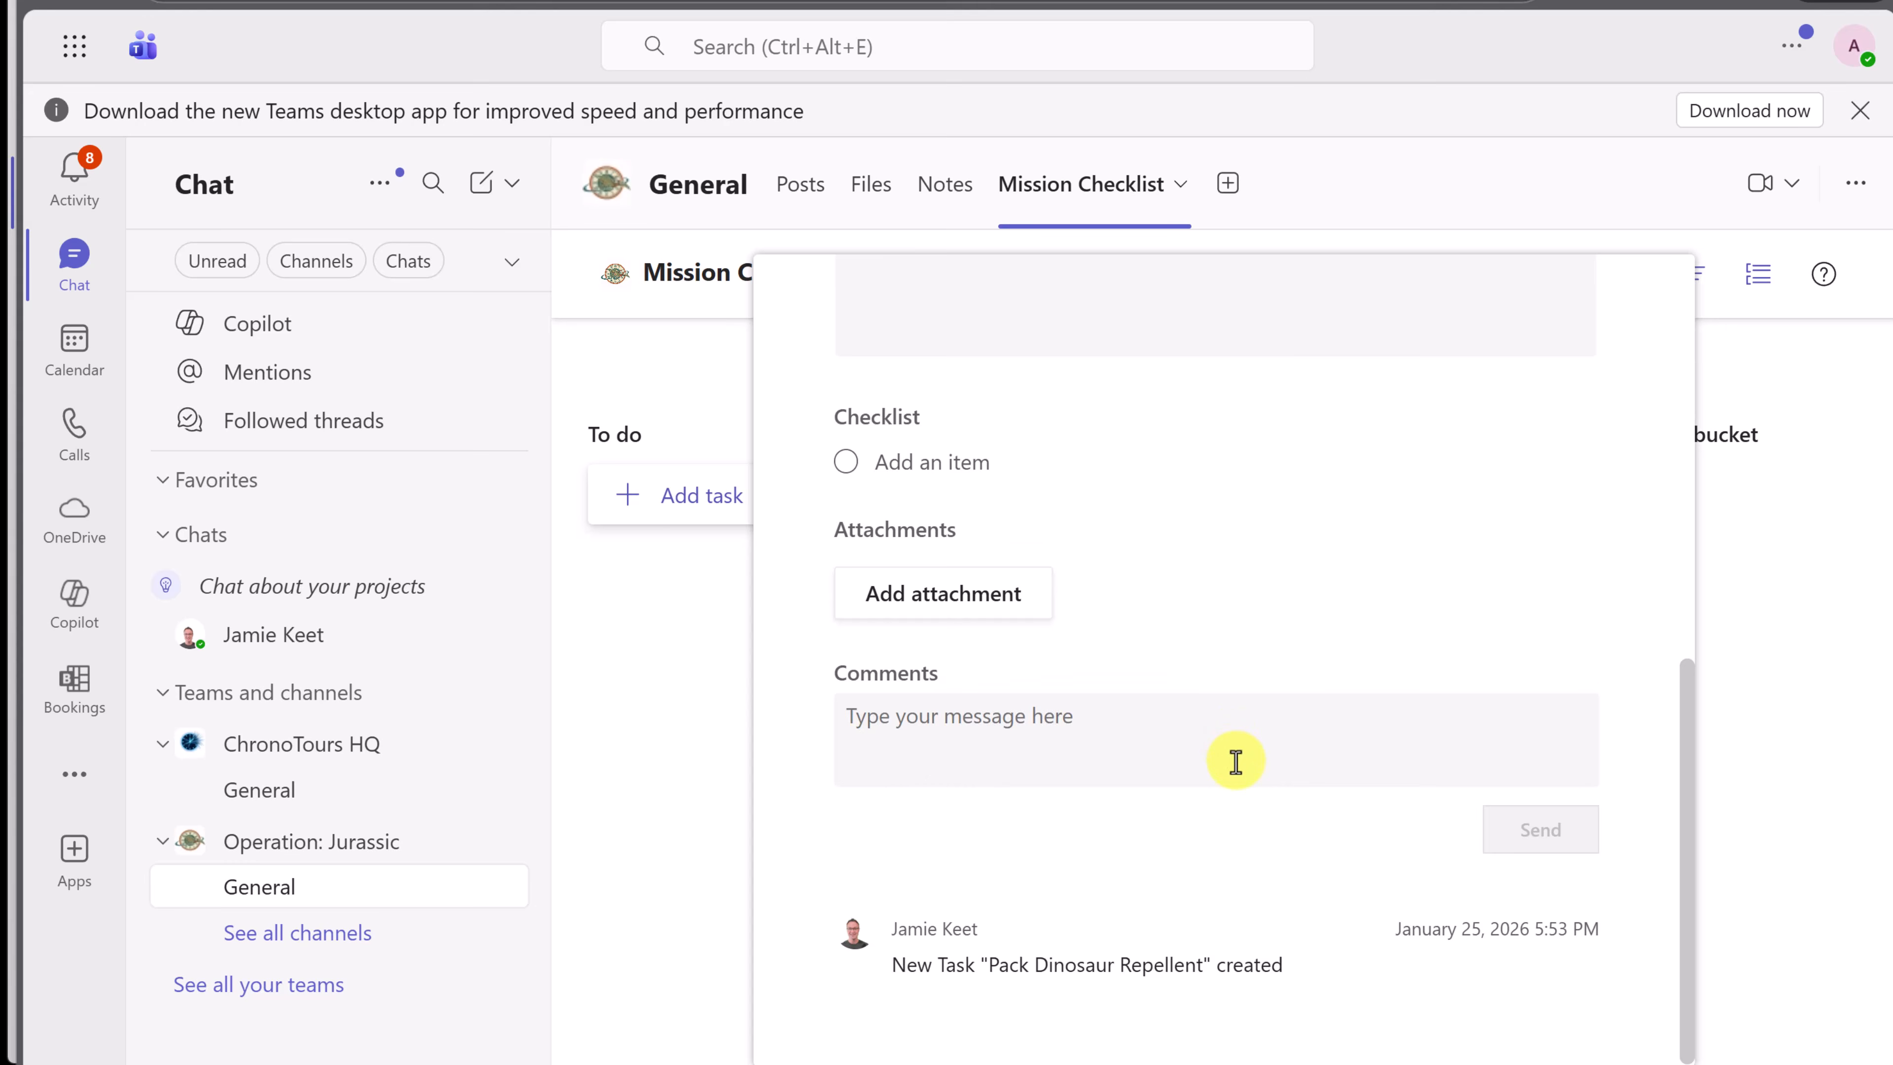
pyautogui.scroll(6, 1235, 768)
pyautogui.scroll(2, 1236, 768)
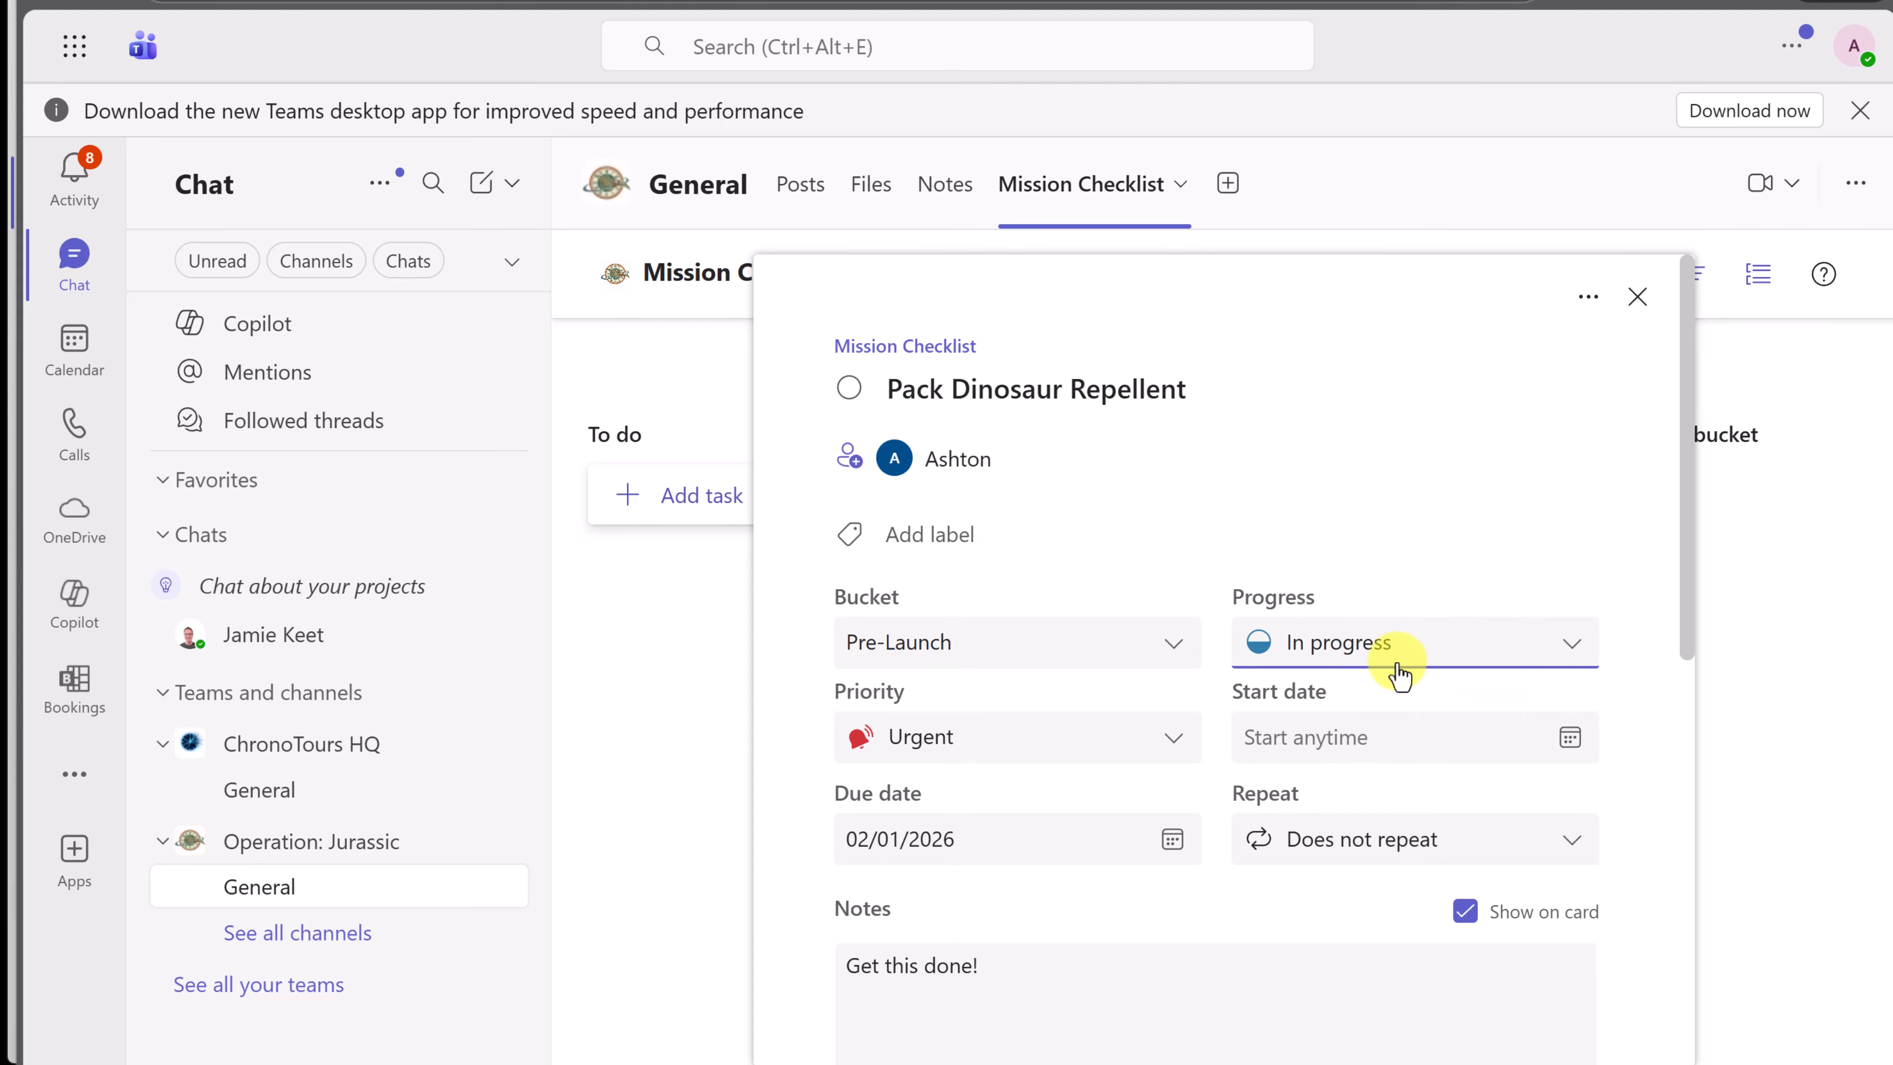
pyautogui.click(656, 716)
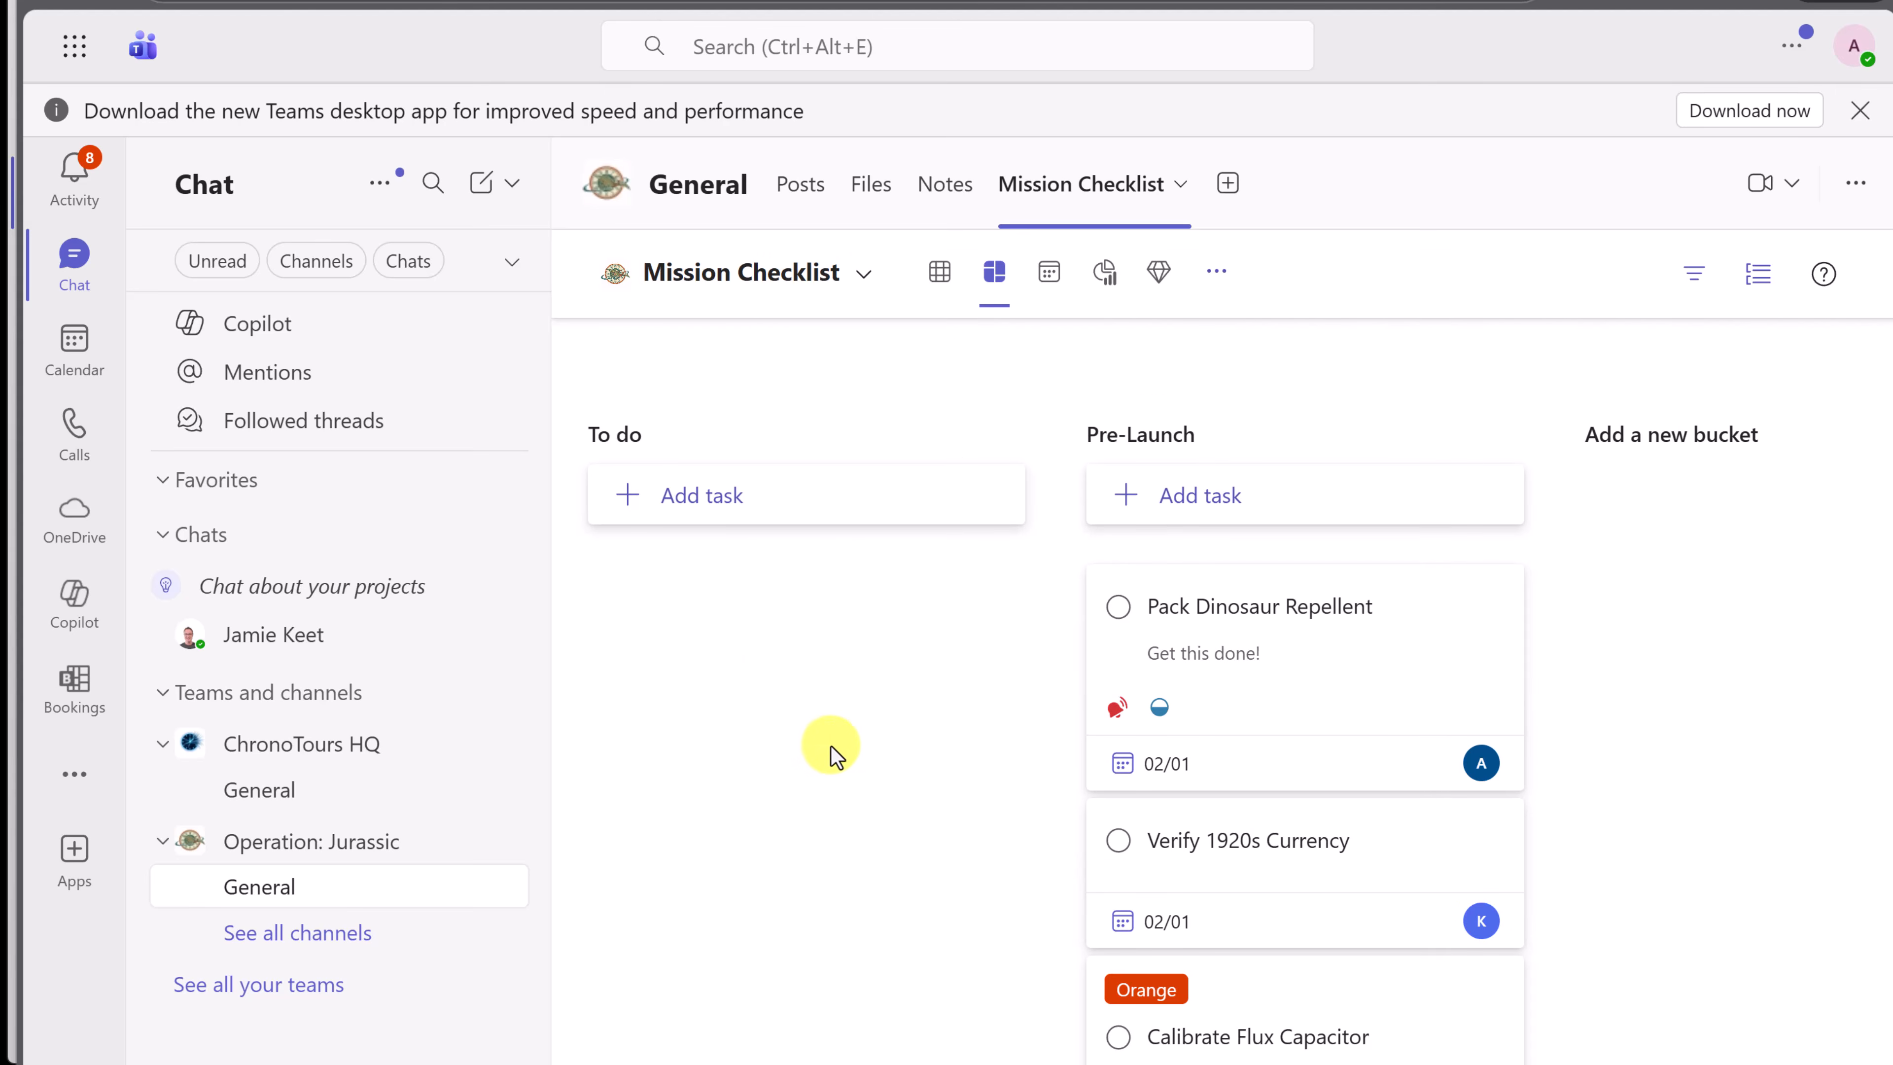
# - Mark the Calibrate Flux Capacitor task in the Pre-Launch bucket as completed
pyautogui.click(1119, 1038)
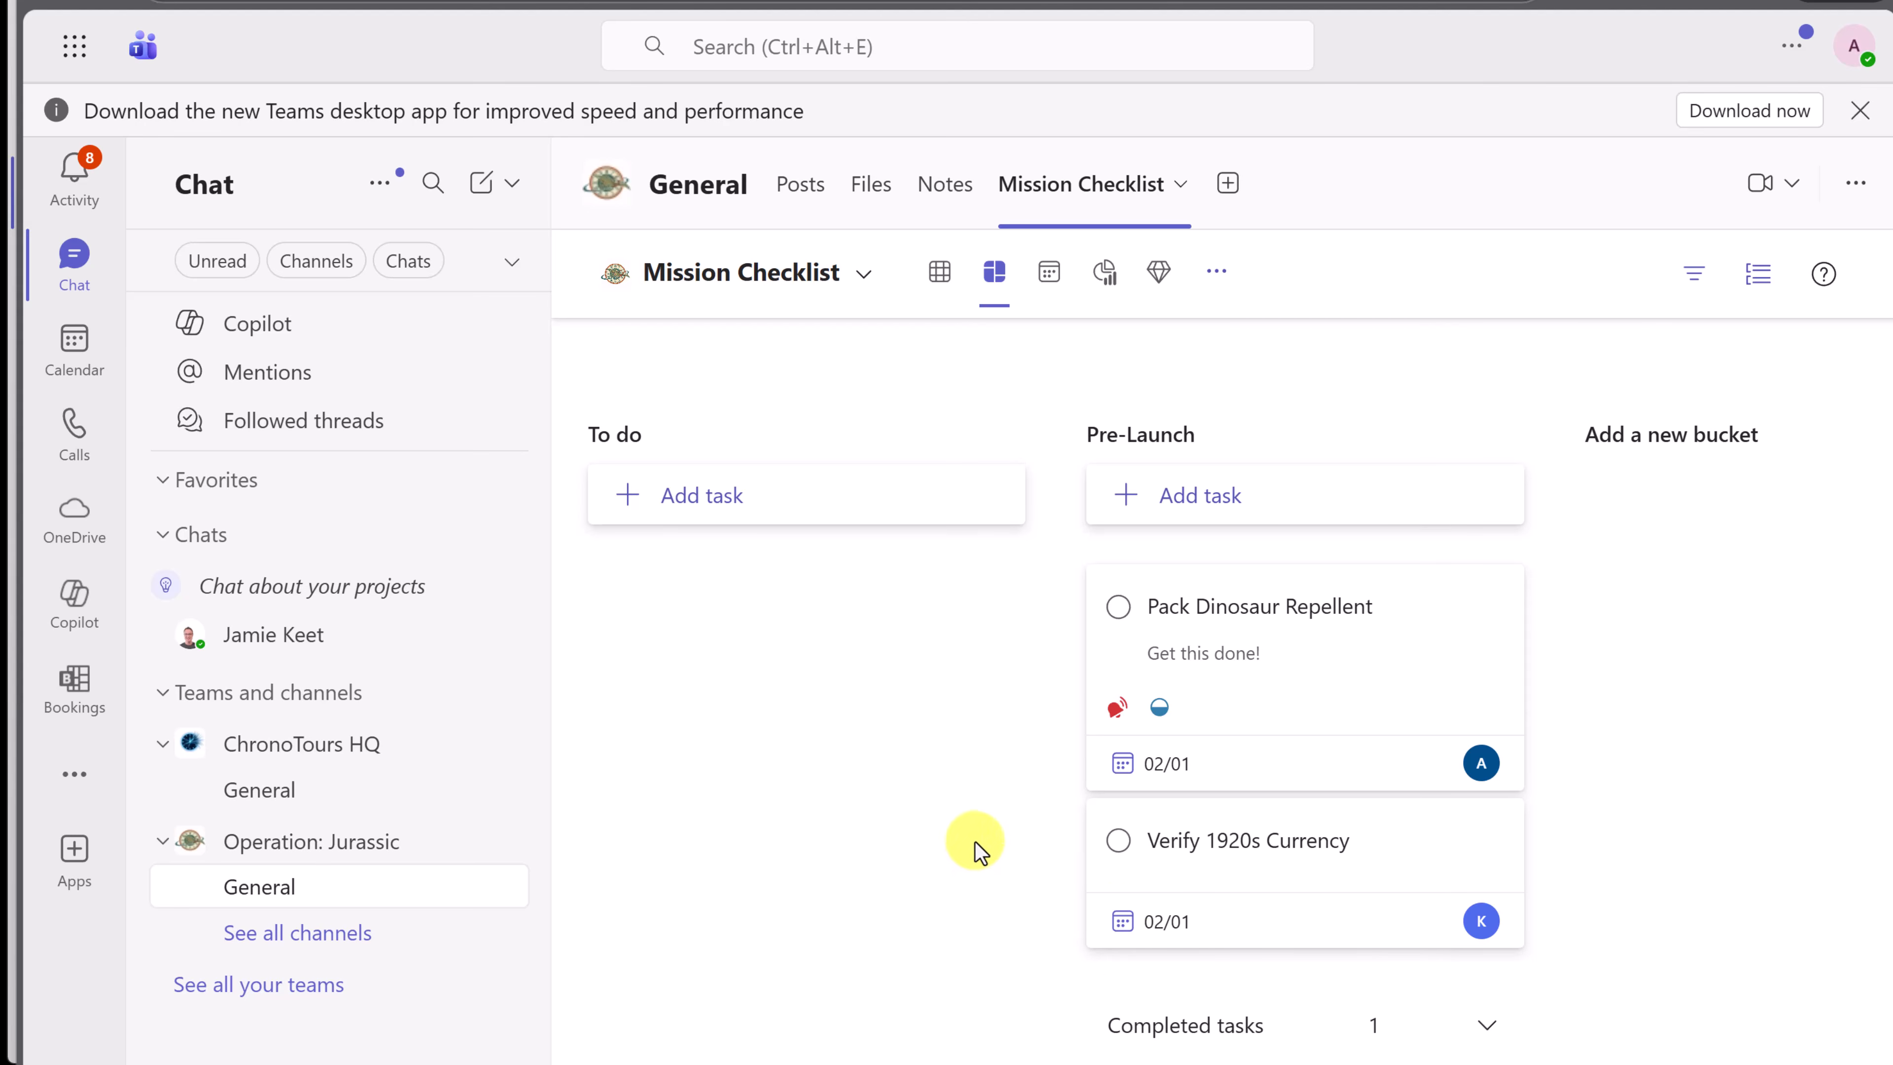
# - Expand the completed tasks of the Pre-Launch bucket and review the completed Calibrate Flux Capacitor task
pyautogui.click(1474, 1016)
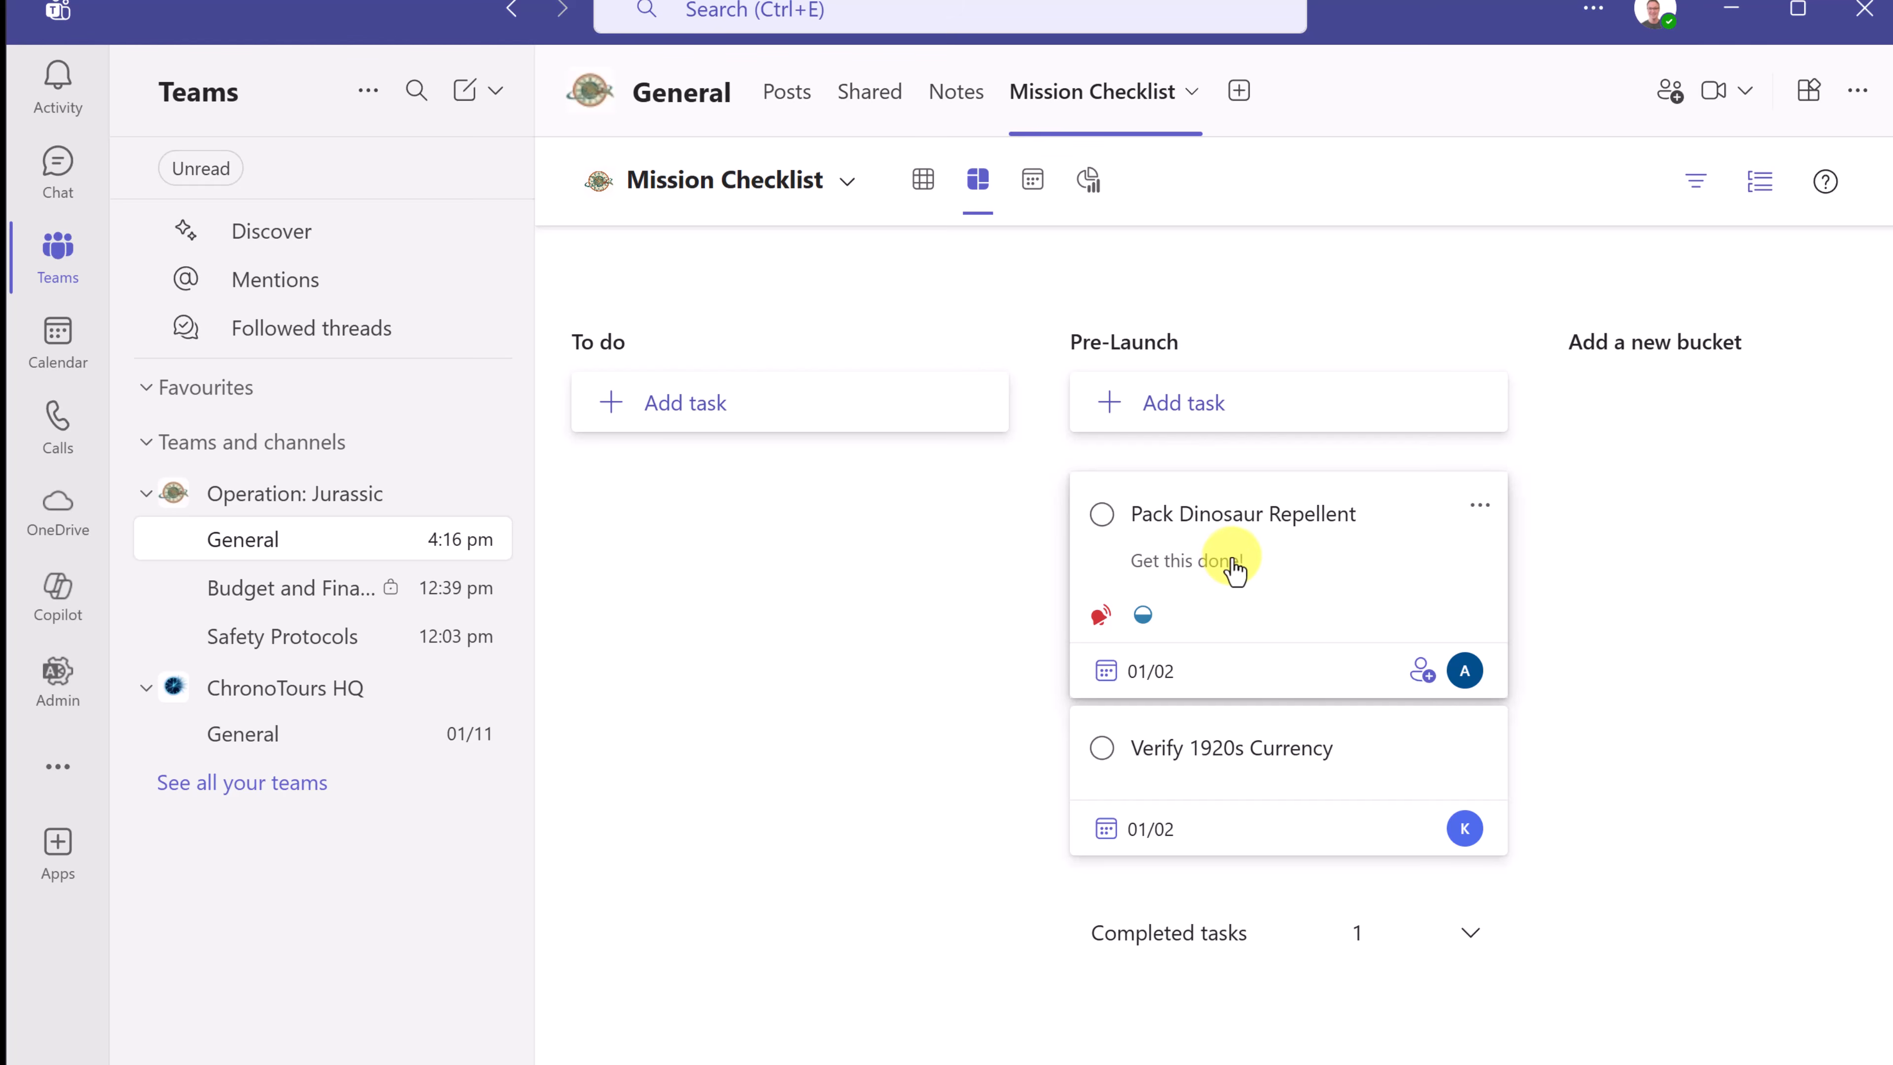
pyautogui.click(1225, 945)
pyautogui.scroll(-1, 1214, 907)
pyautogui.scroll(-1, 1216, 906)
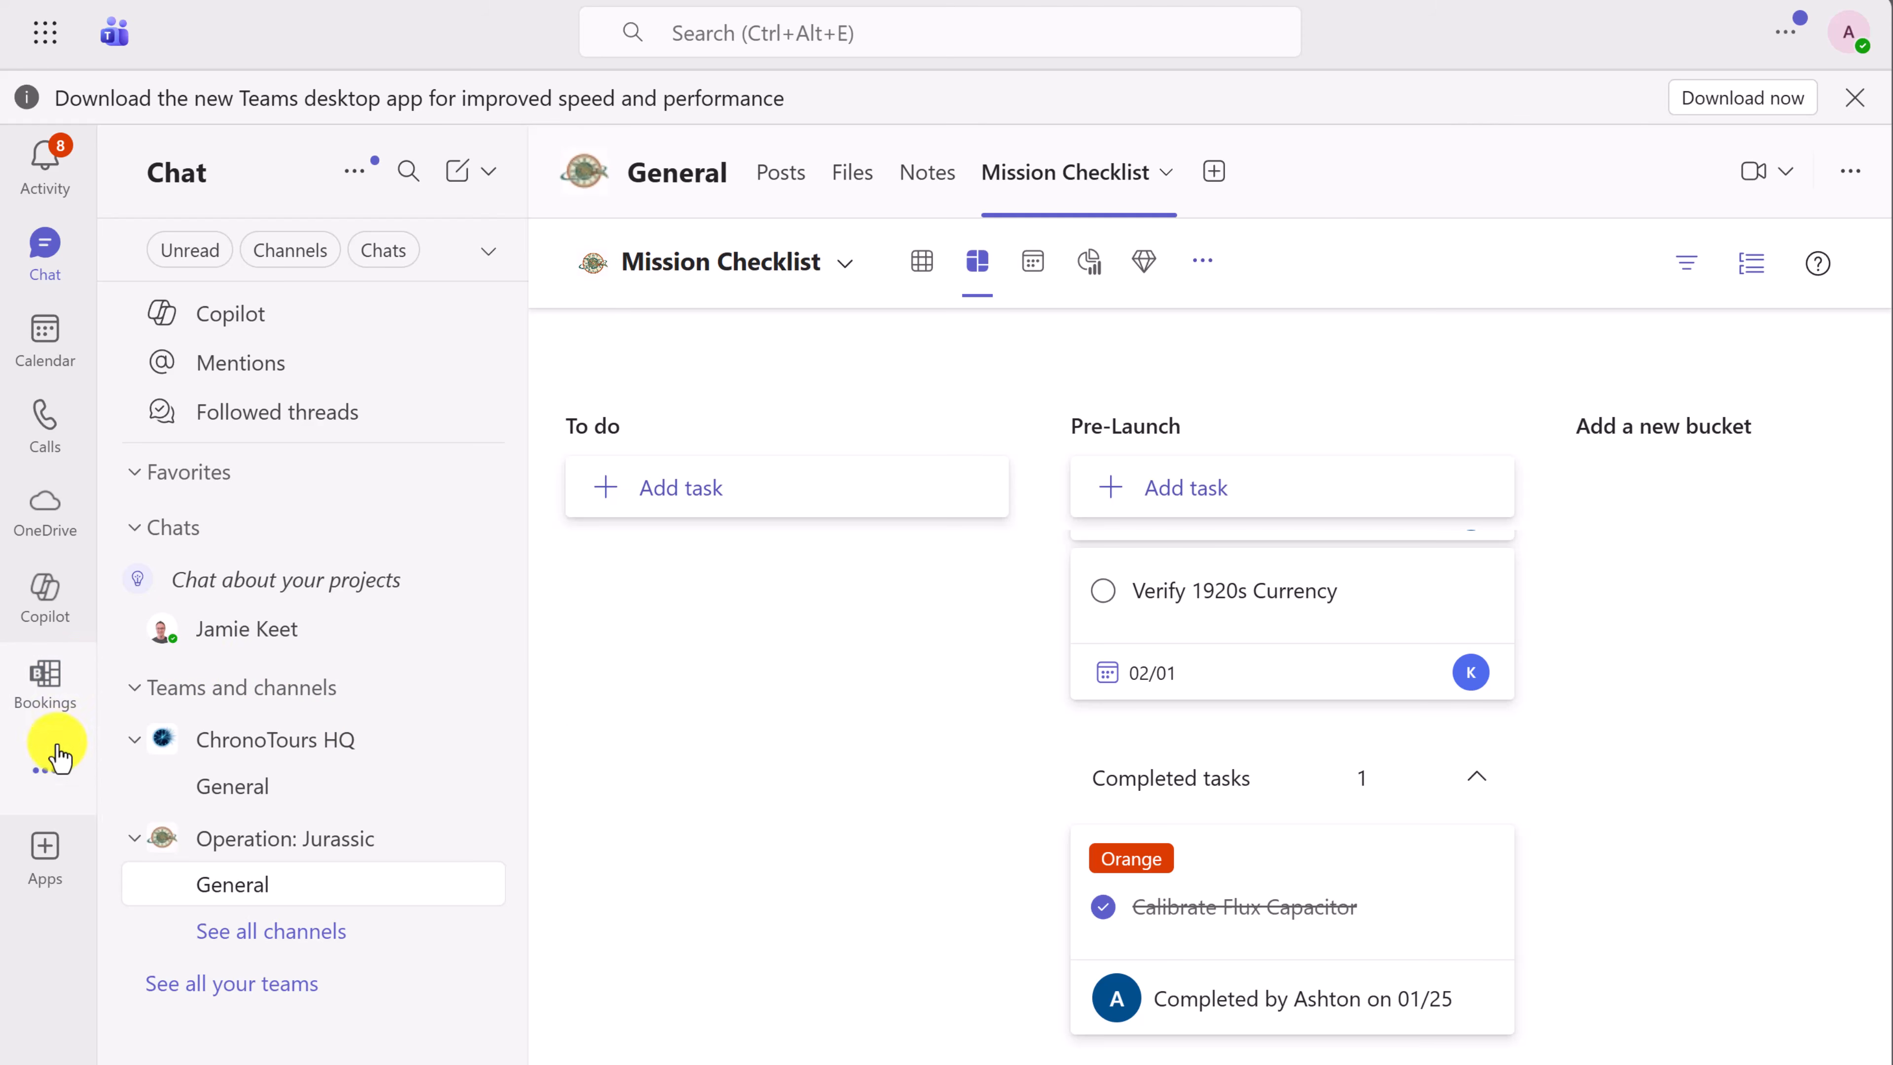
# - Open the Planner app in the assigned member's Teams web session and pin it for quick access
pyautogui.click(60, 784)
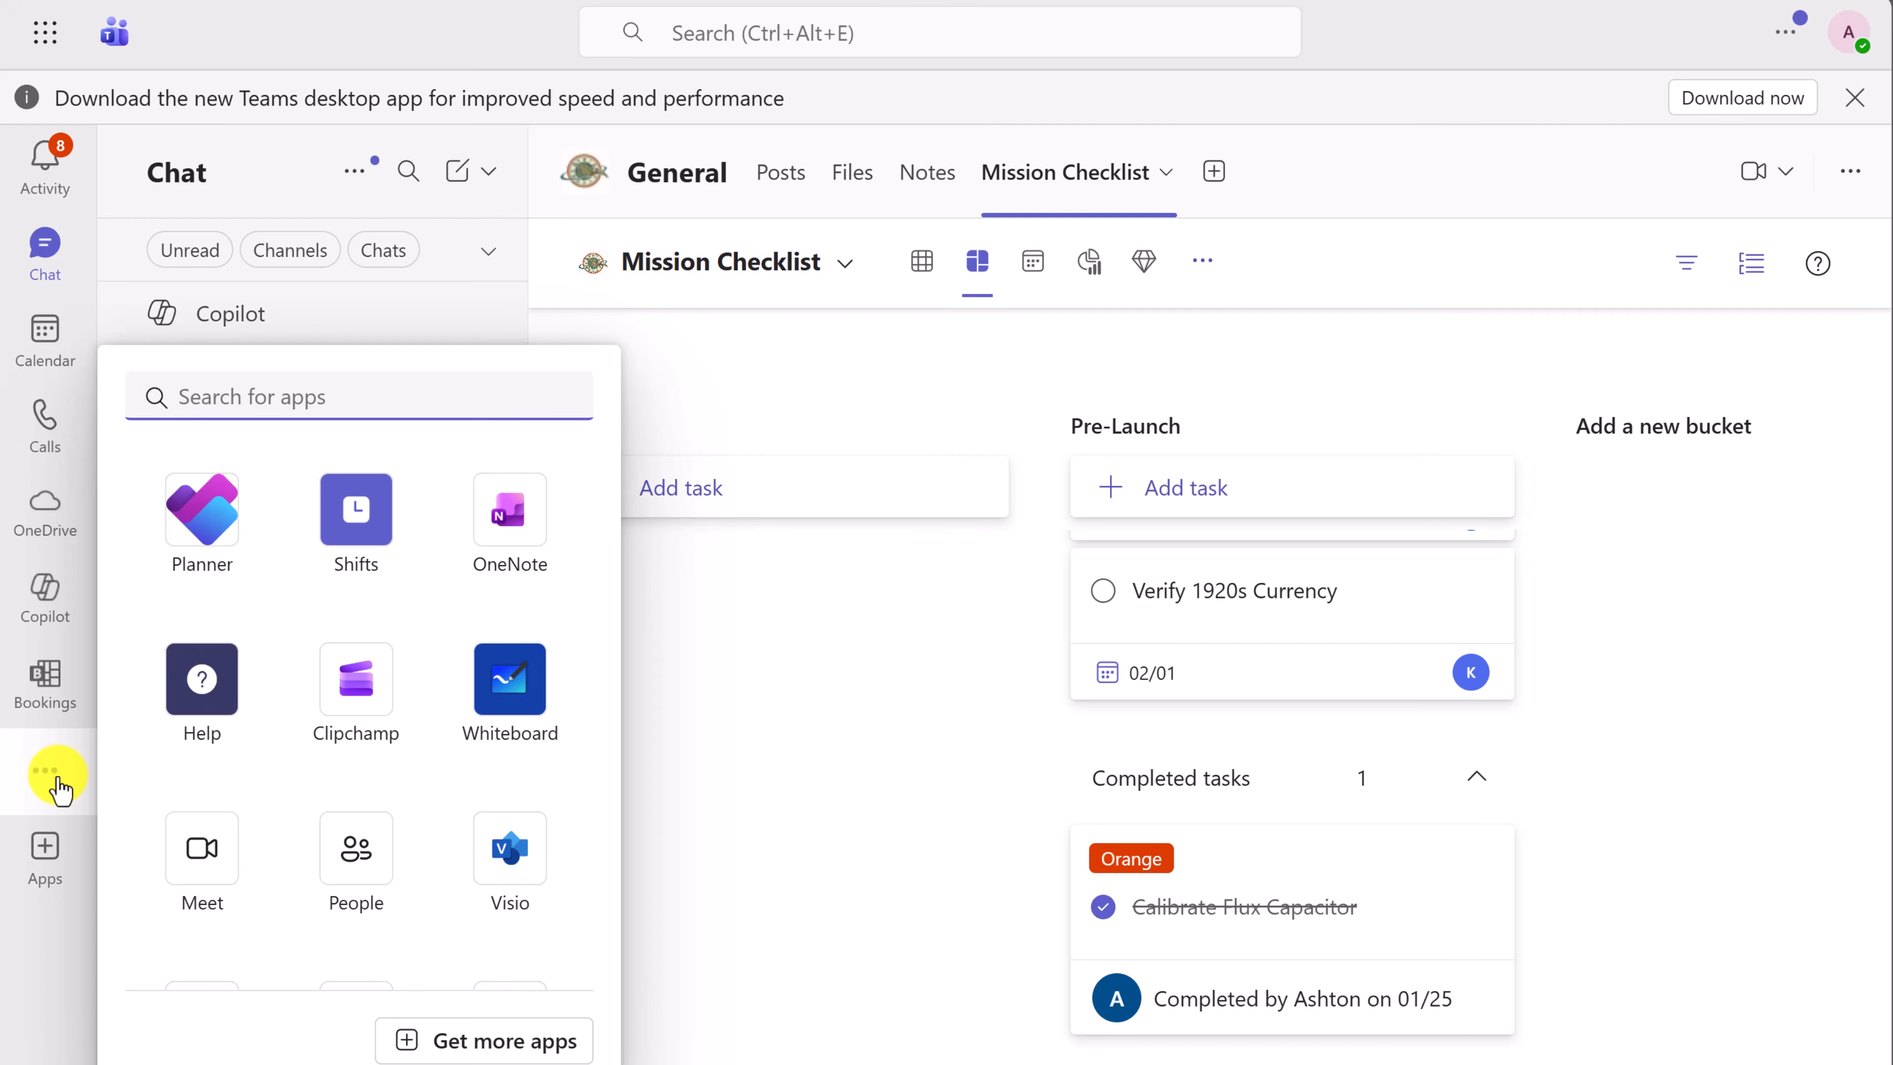
pyautogui.click(207, 534)
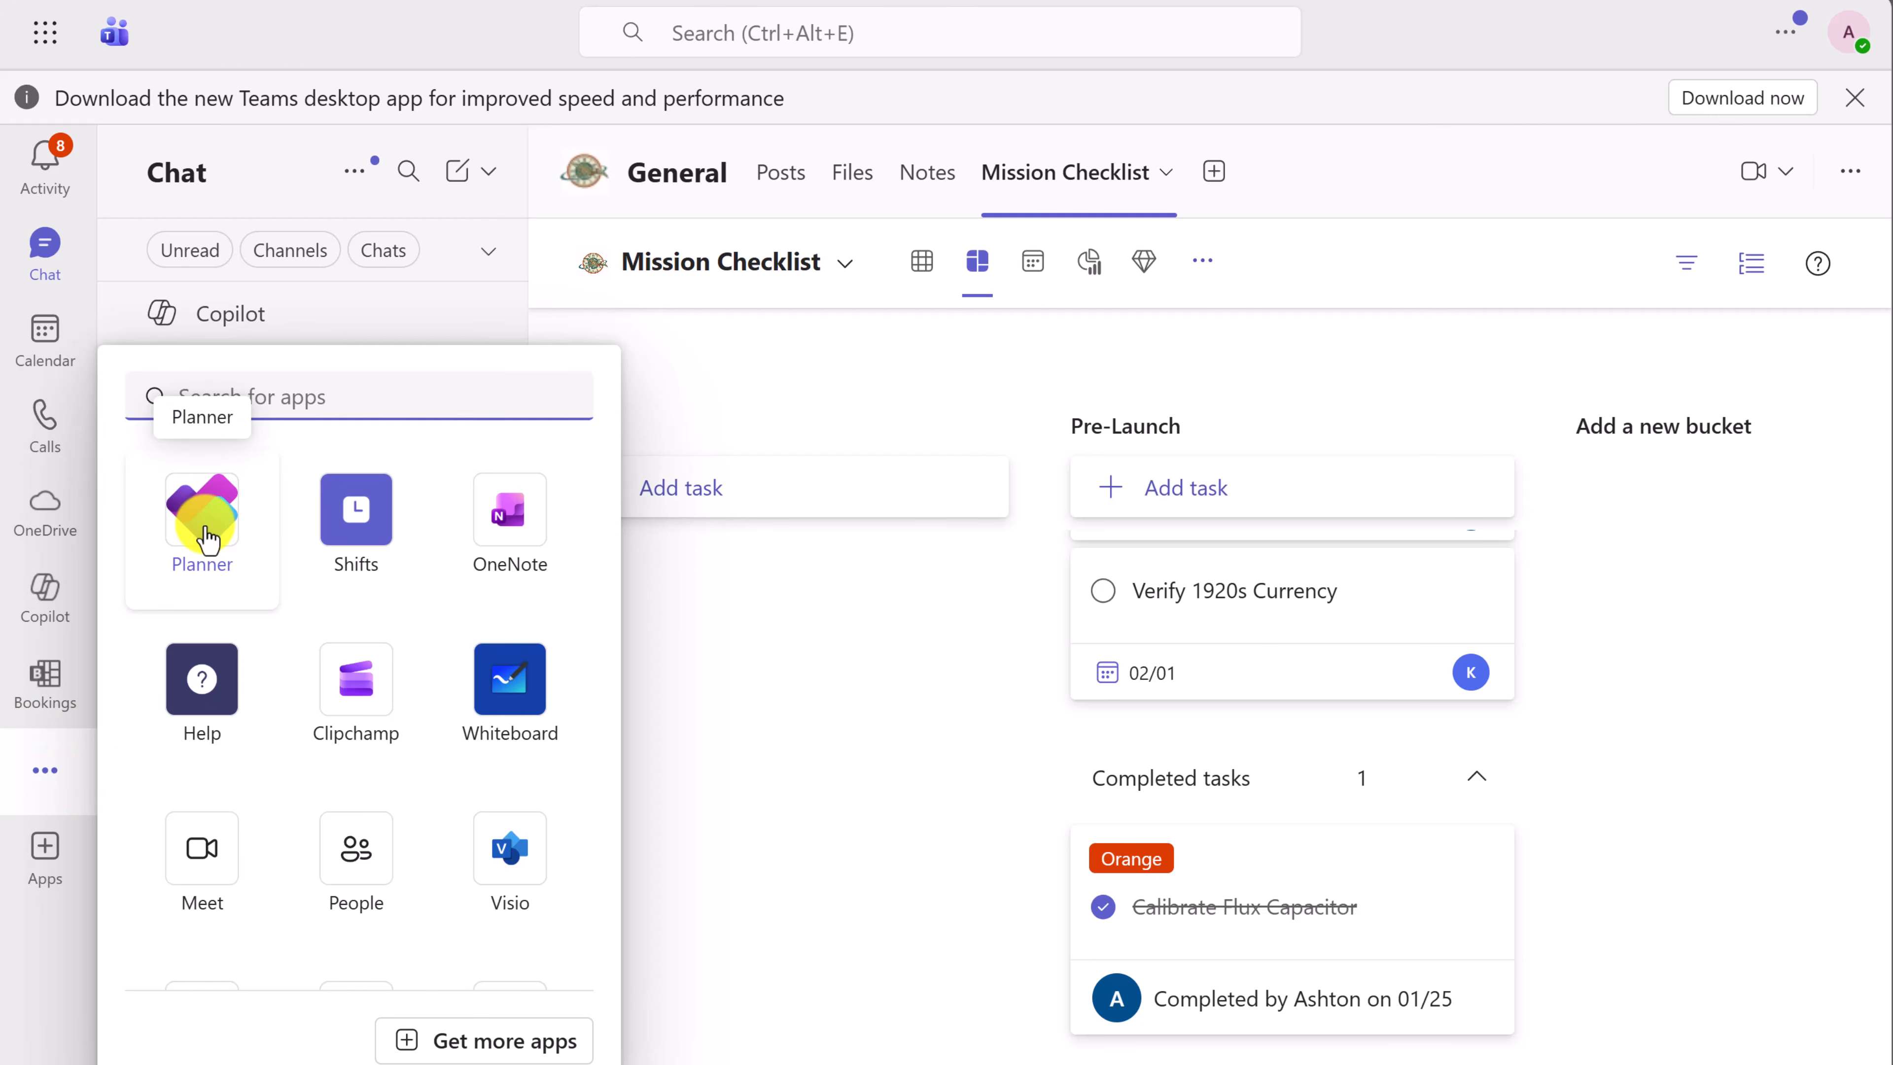
pyautogui.click(208, 534)
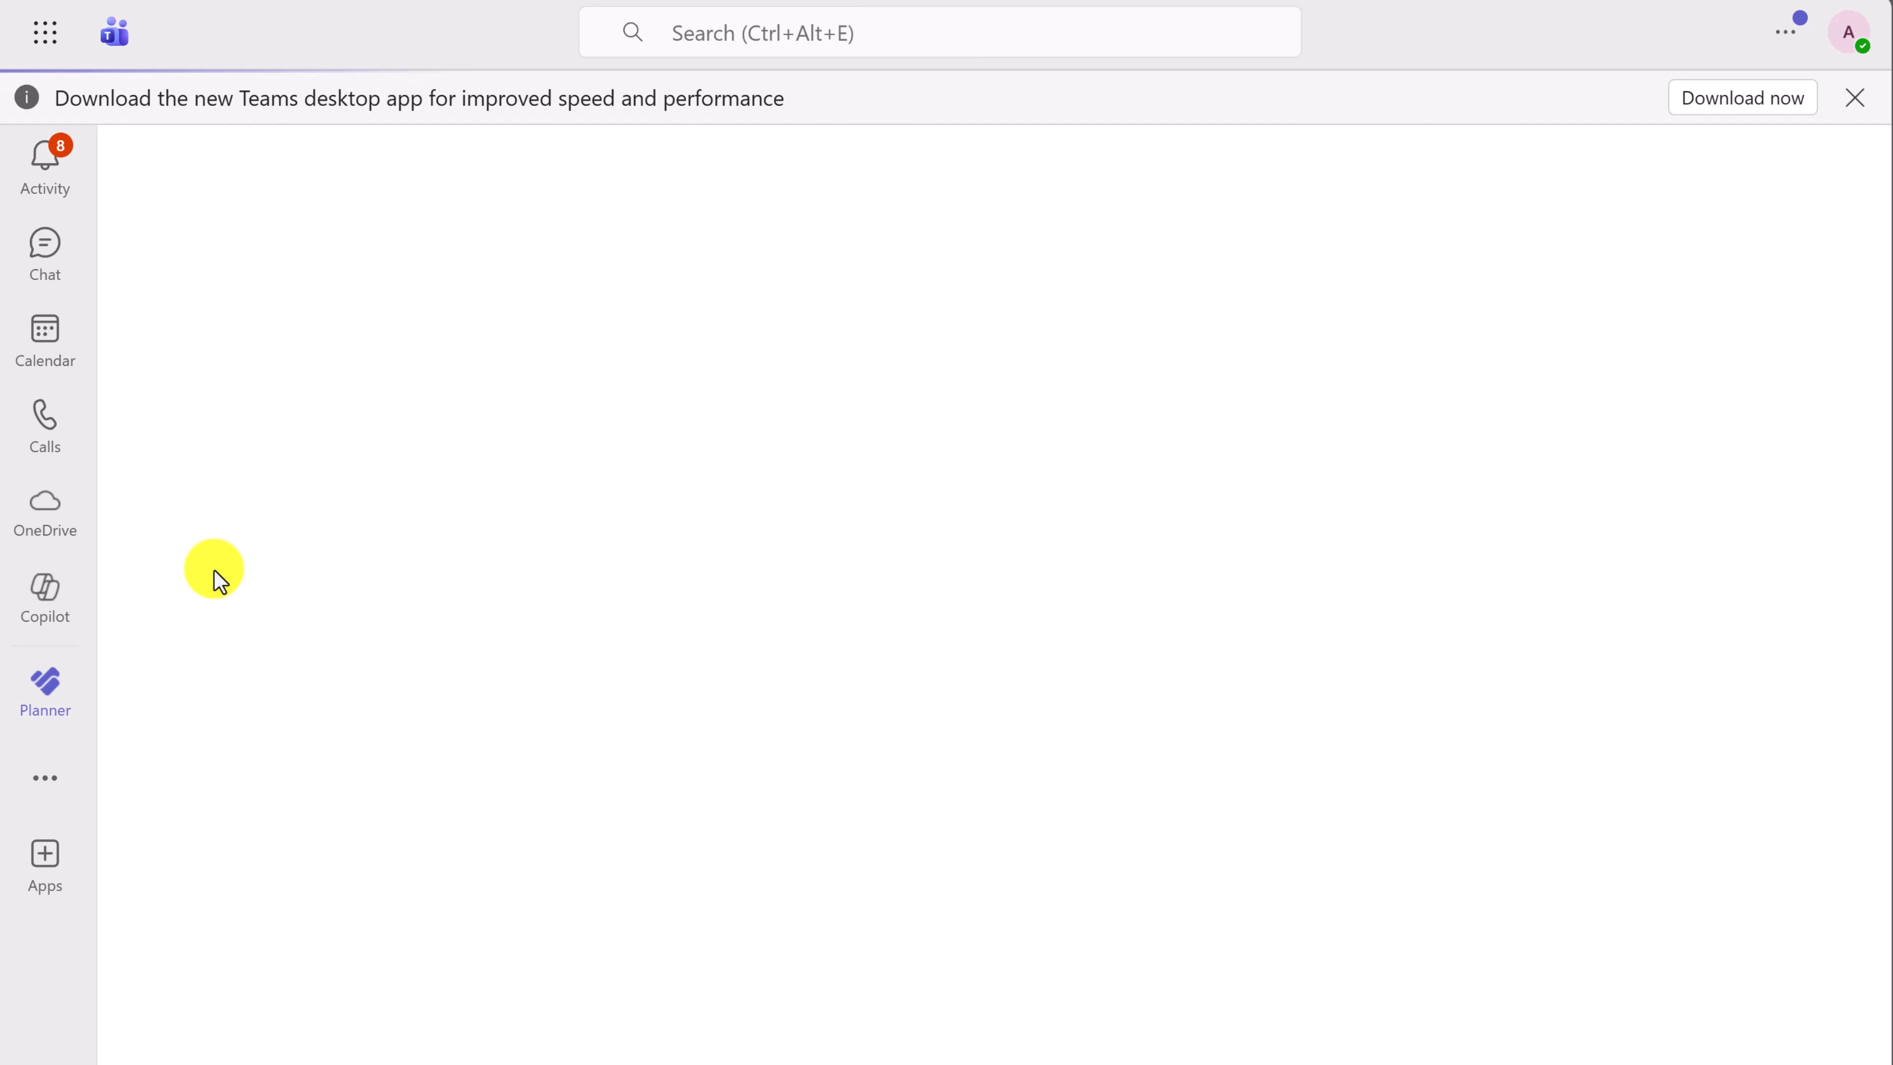
pyautogui.rightClick(86, 688)
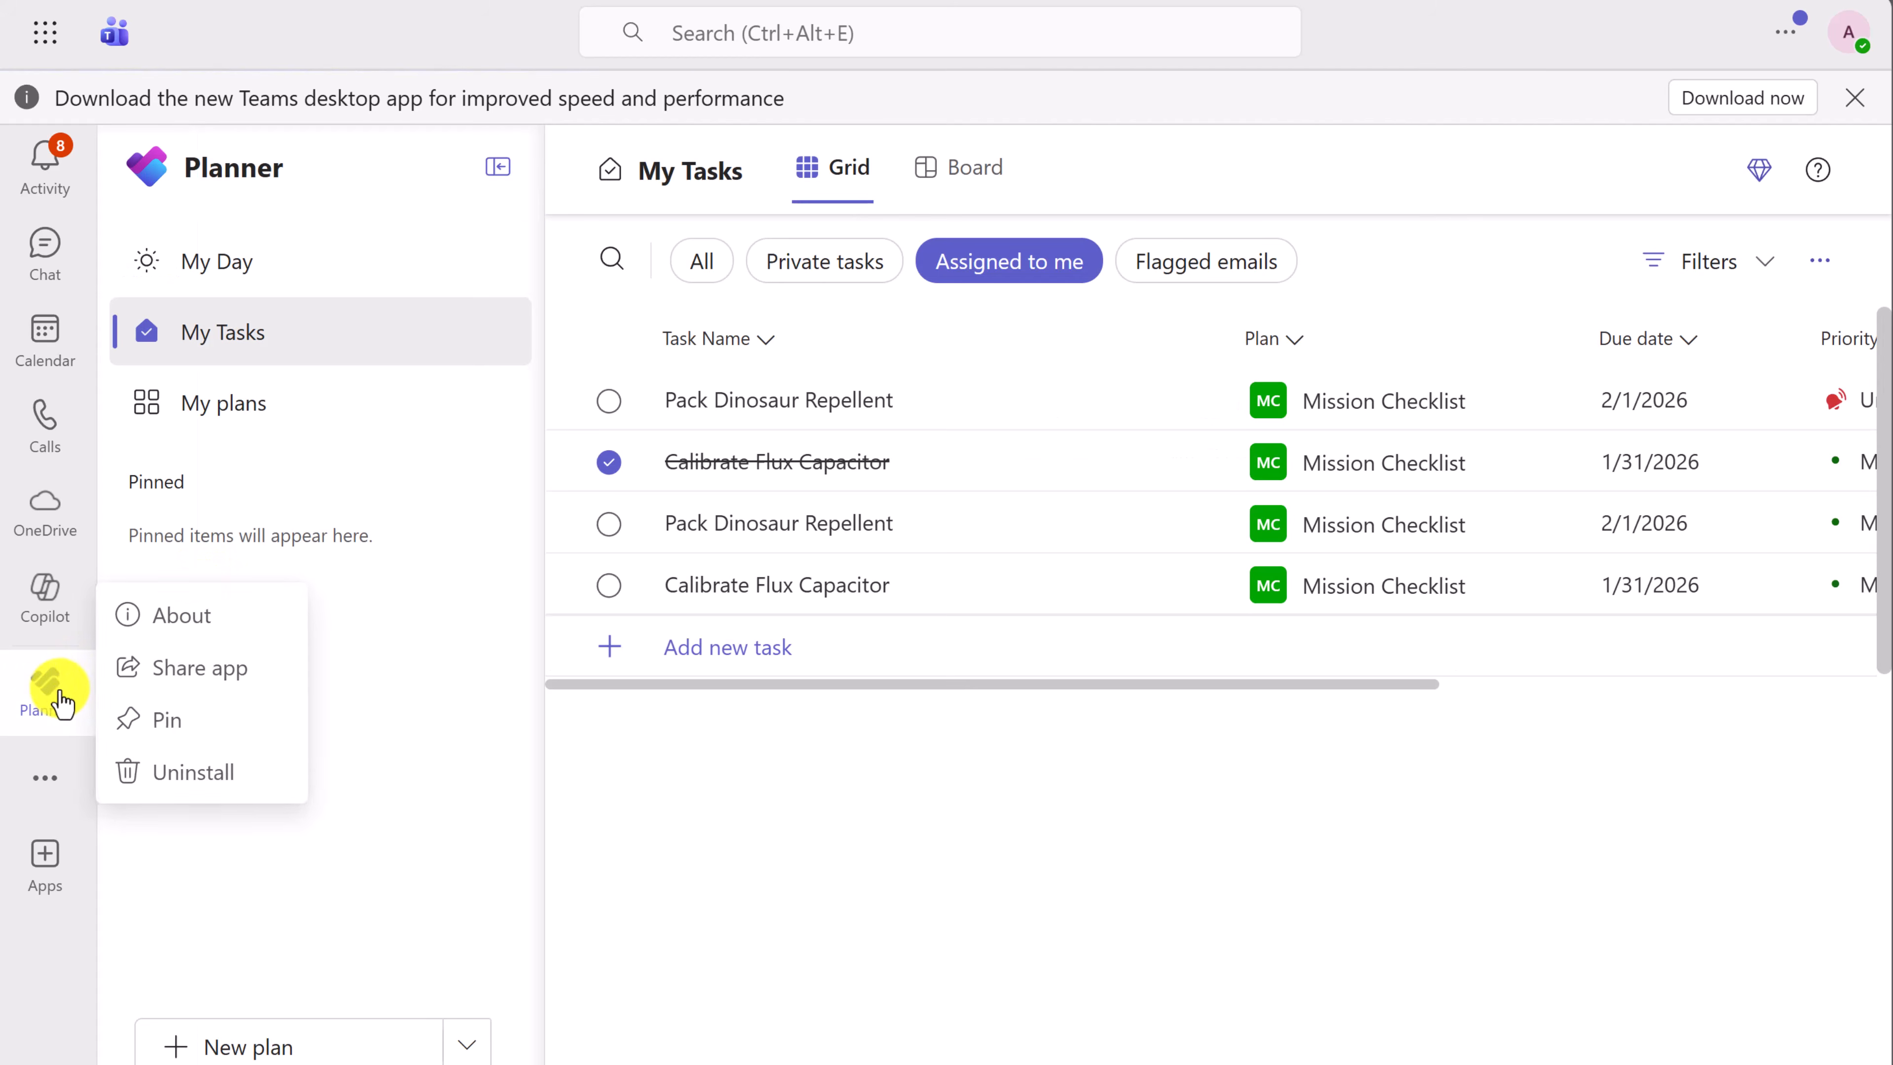
pyautogui.click(168, 727)
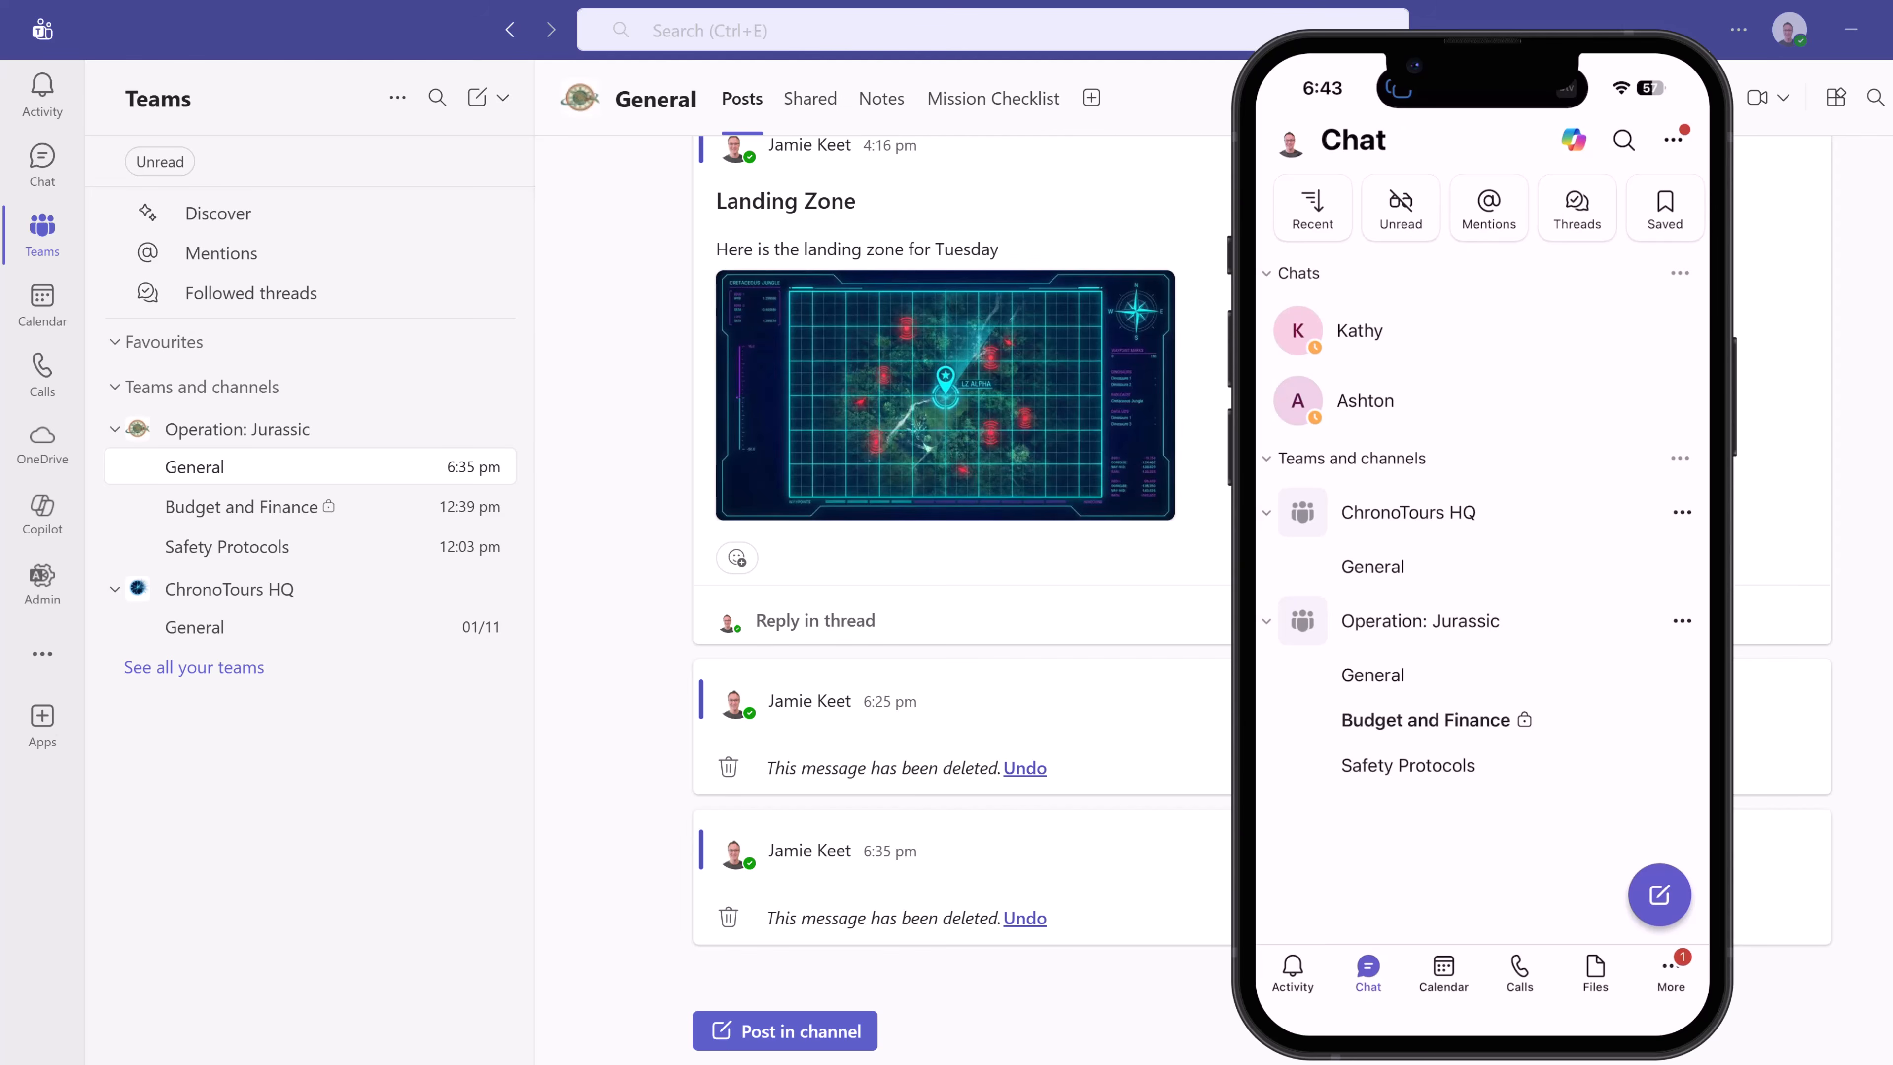
# - In the Teams mobile app, open the Operation: Jurassic team's General channel and browse its posts
pyautogui.click(1372, 674)
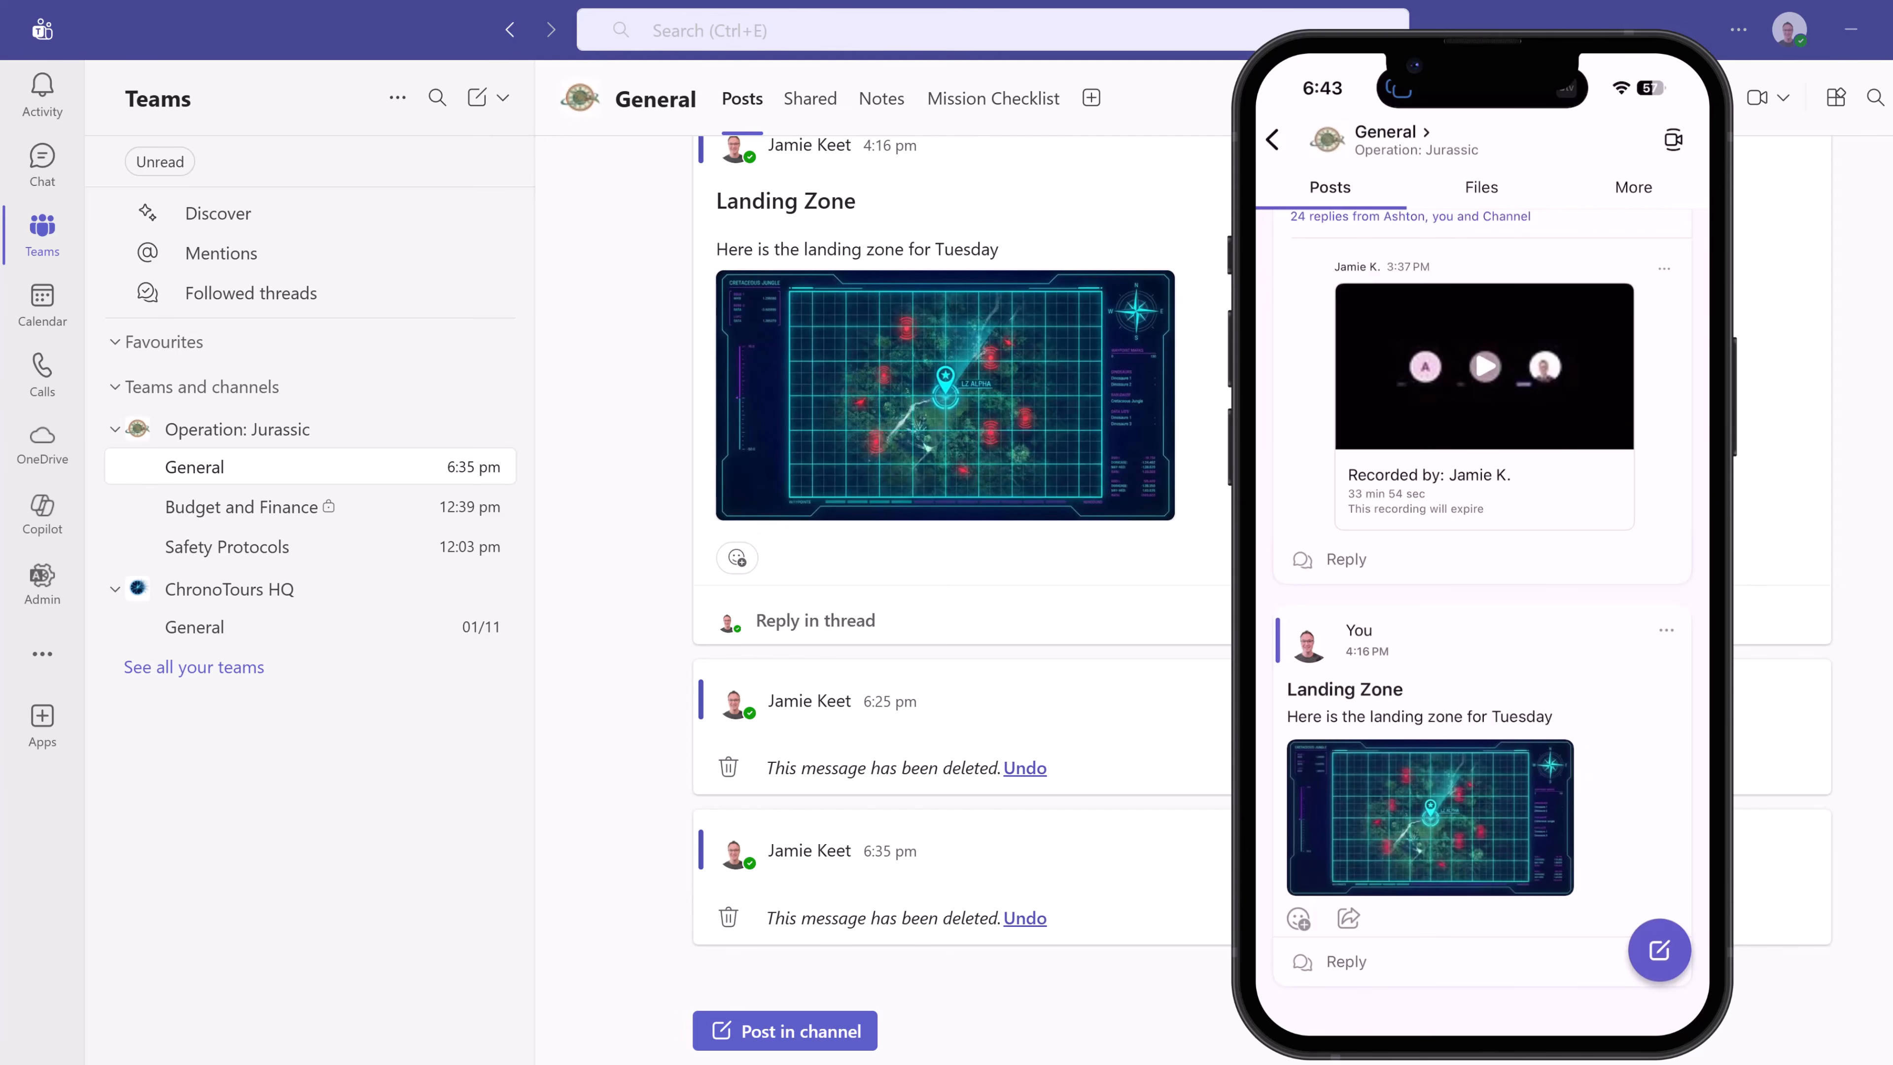
pyautogui.scroll(10, 1482, 597)
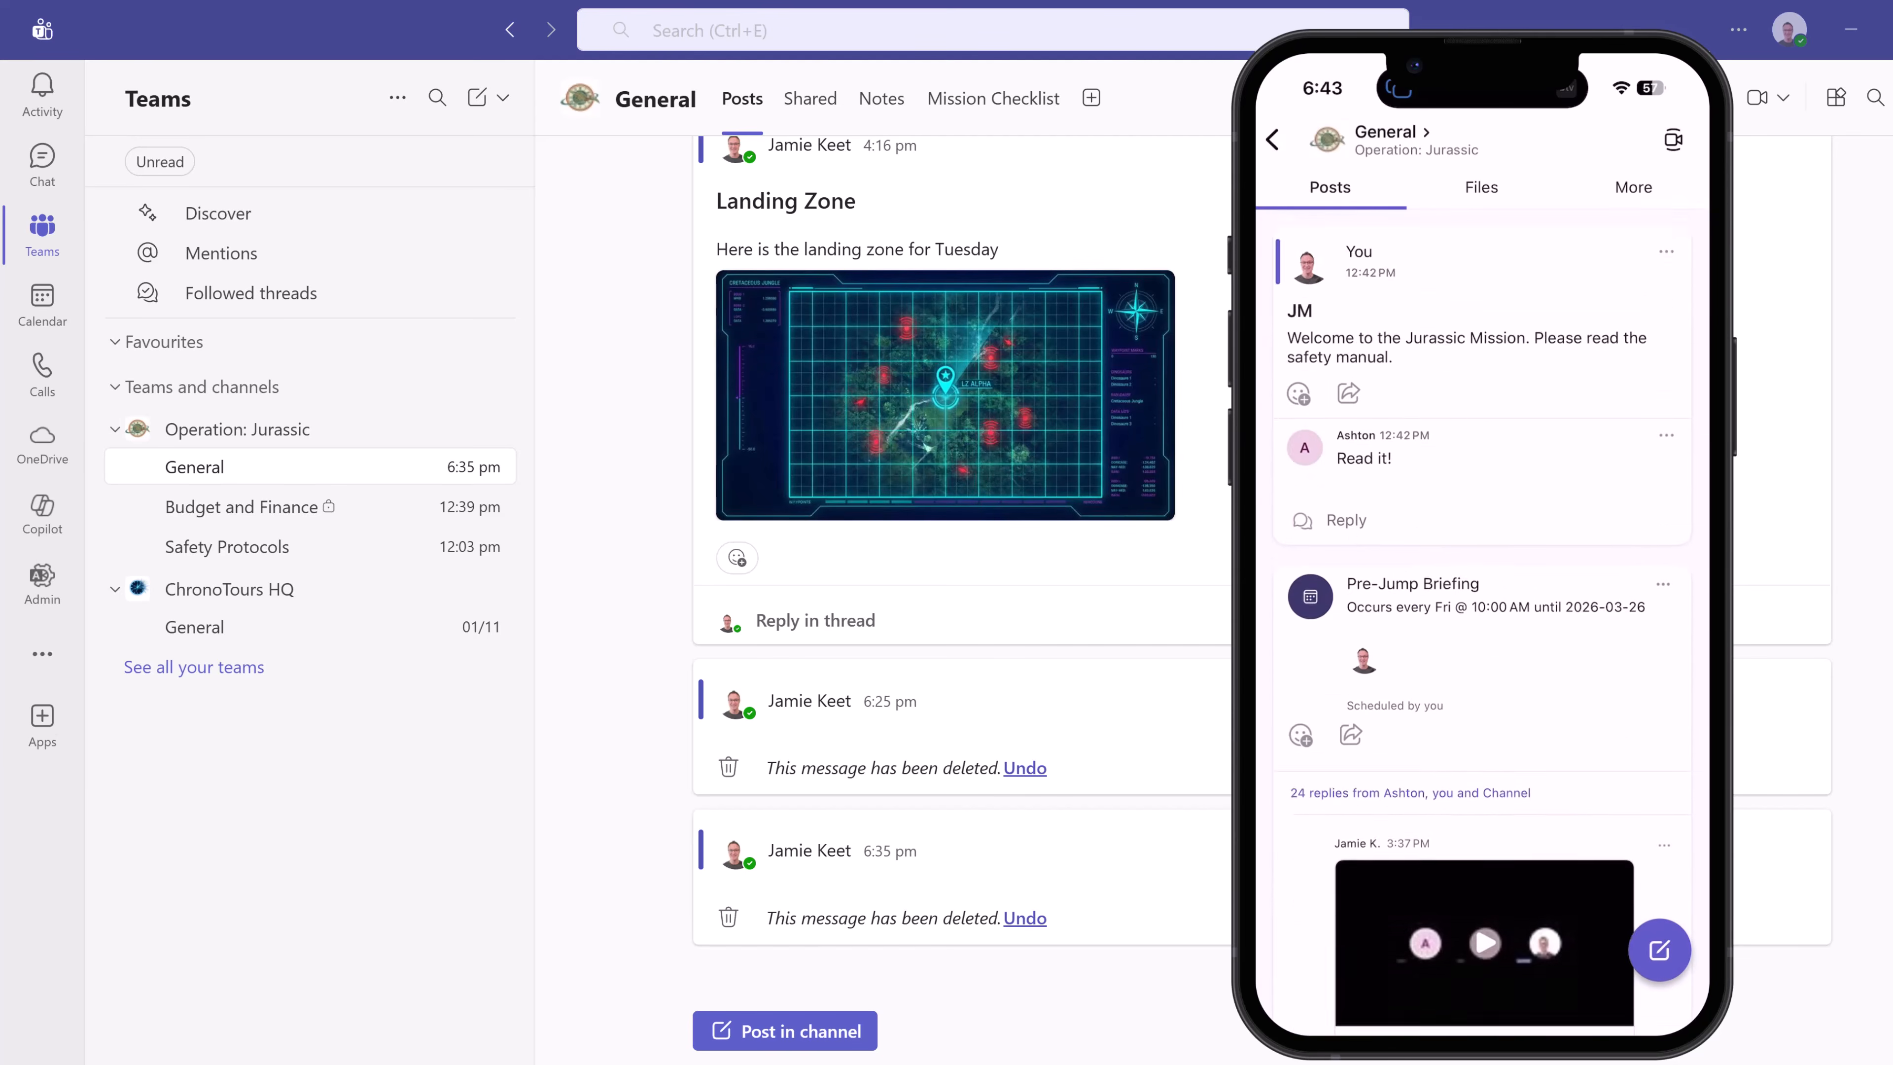
pyautogui.scroll(-8, 1482, 597)
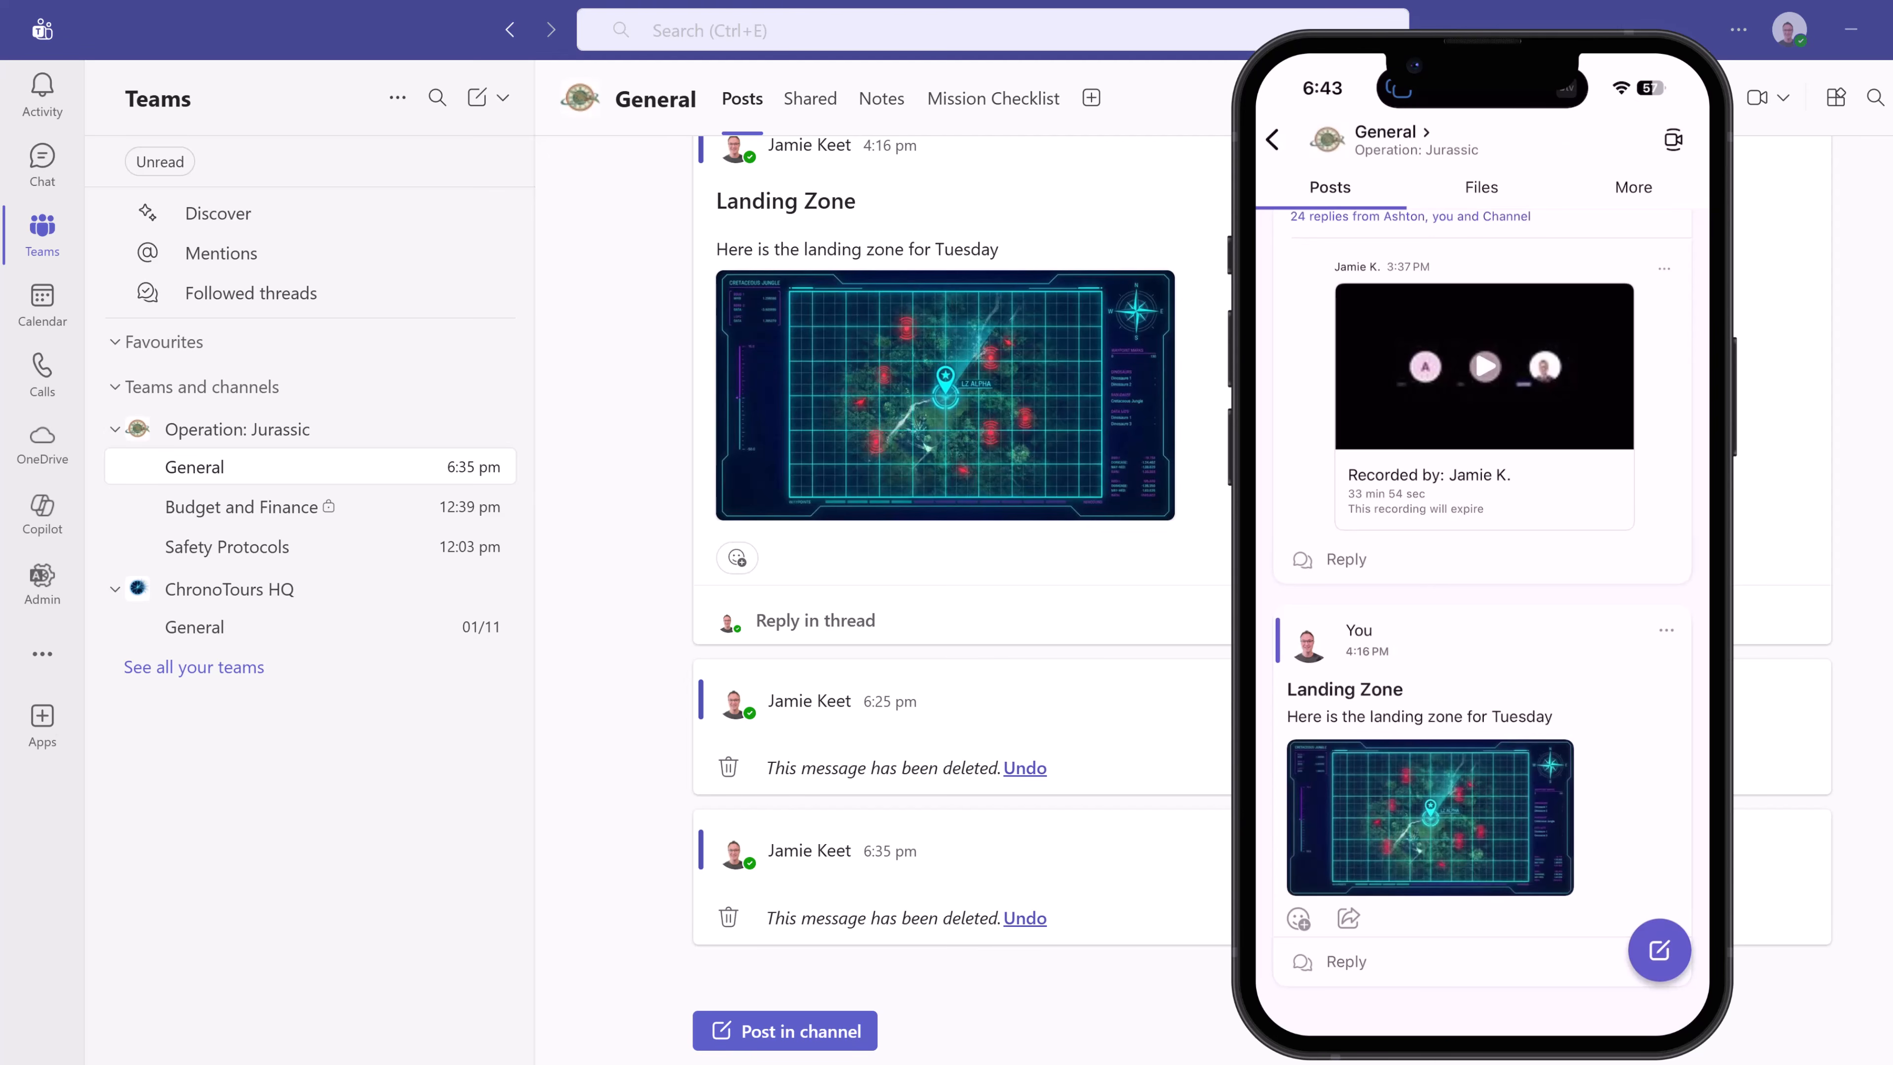
# - Start a new mobile post in General with the subject "Pic" and choose the camera as its media source
pyautogui.click(1659, 949)
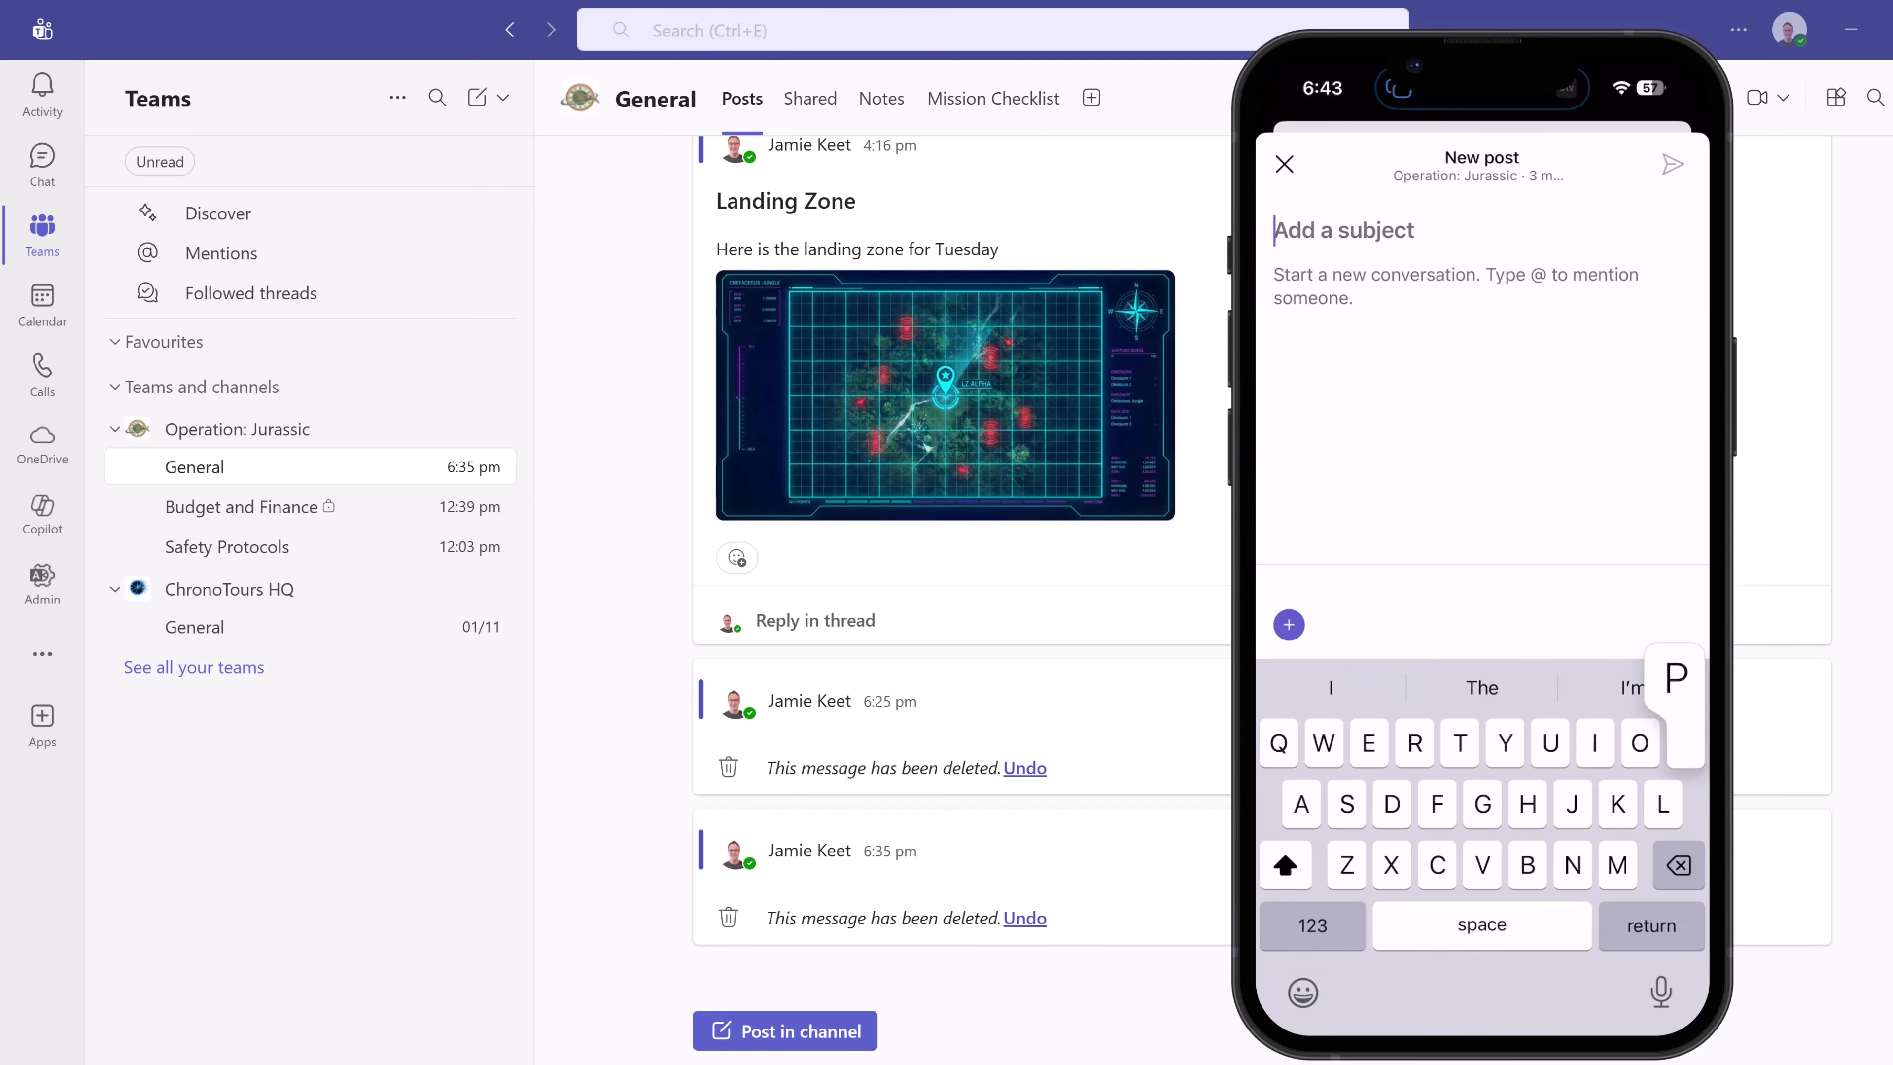
pyautogui.write('Pic')
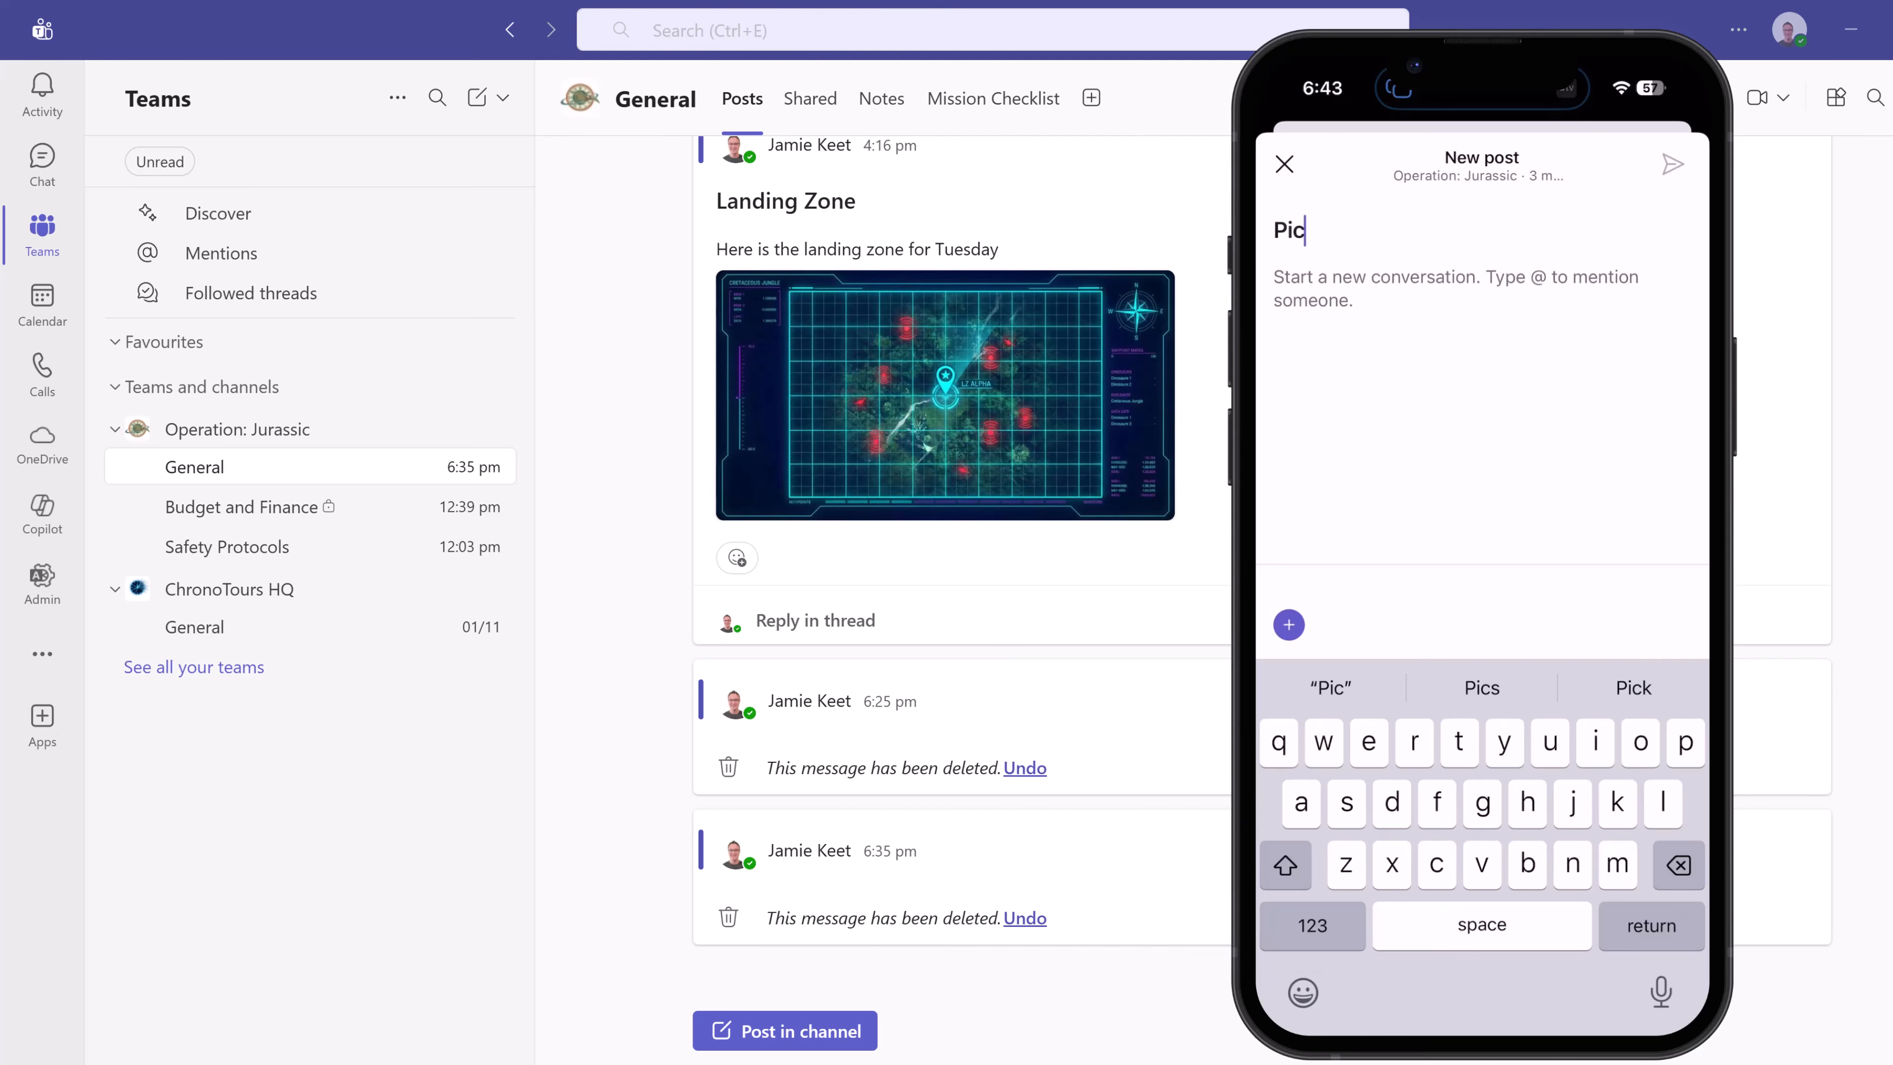
pyautogui.click(1288, 625)
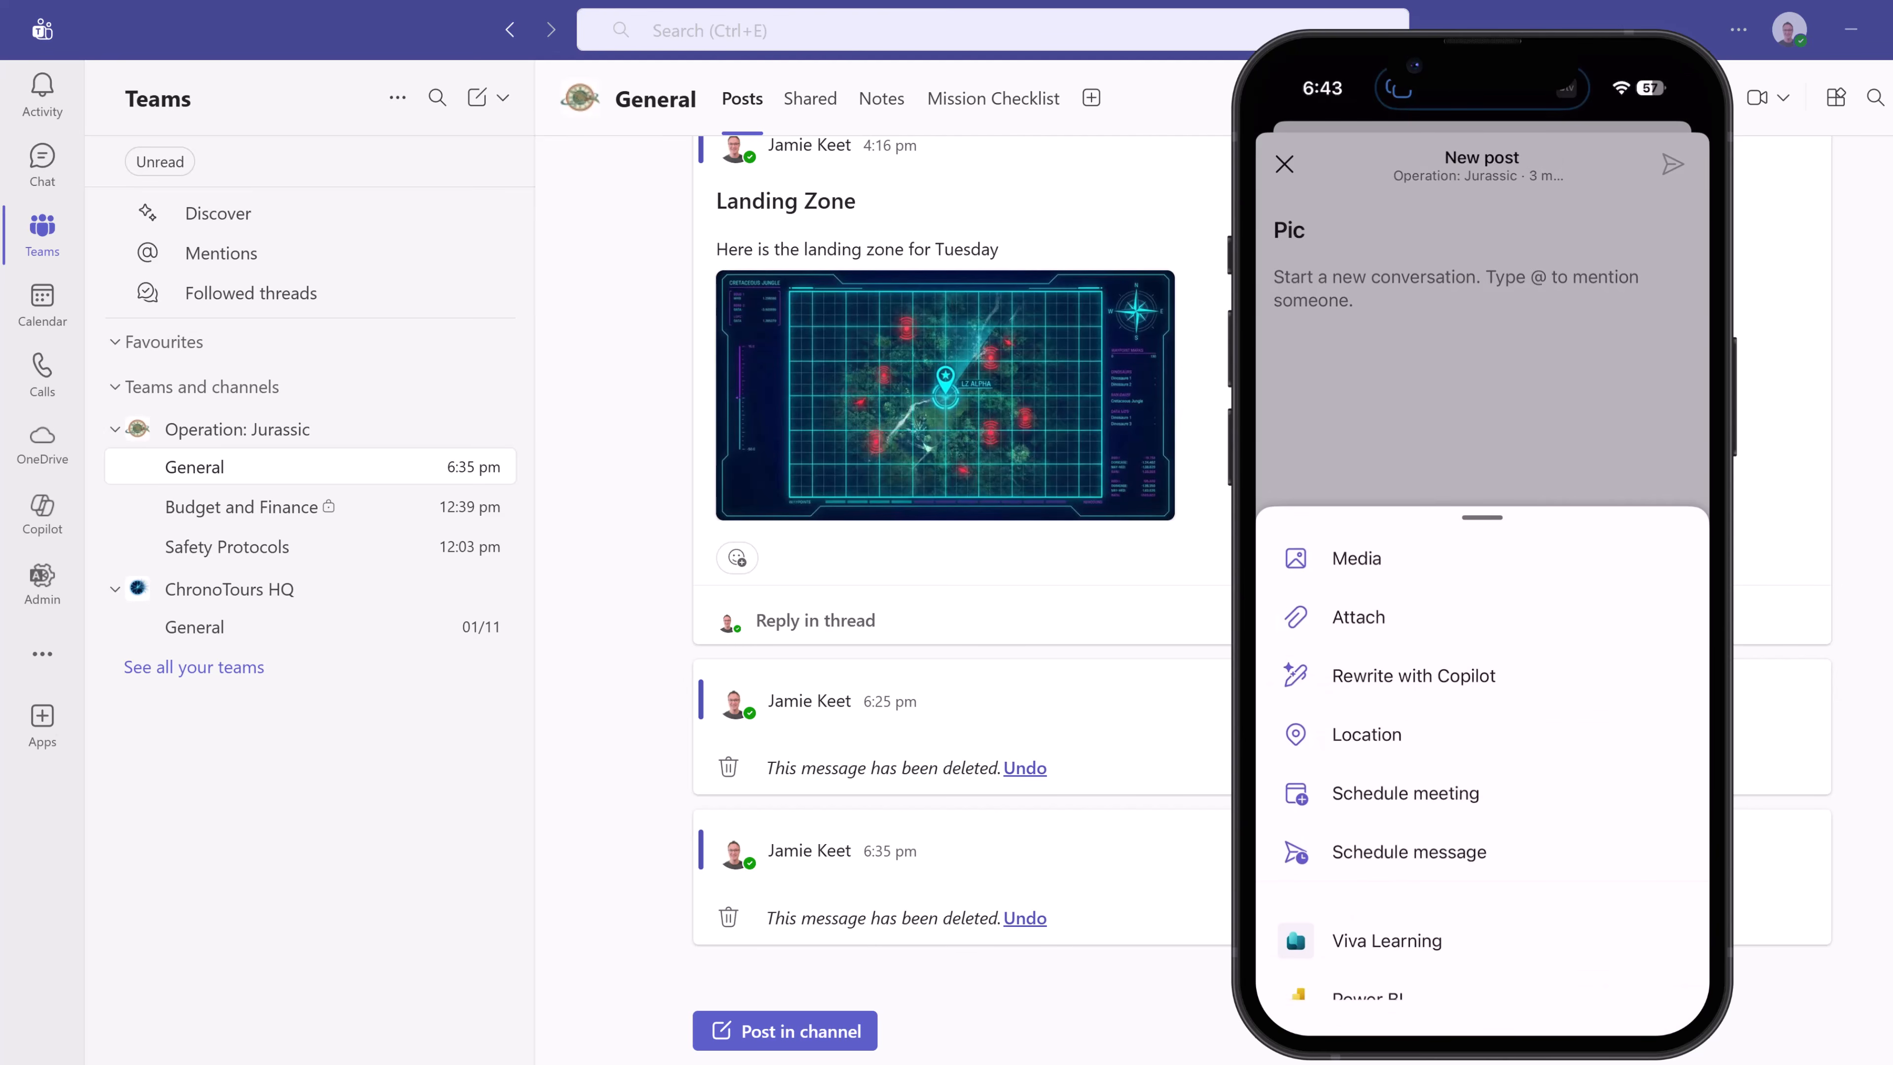
pyautogui.click(1356, 557)
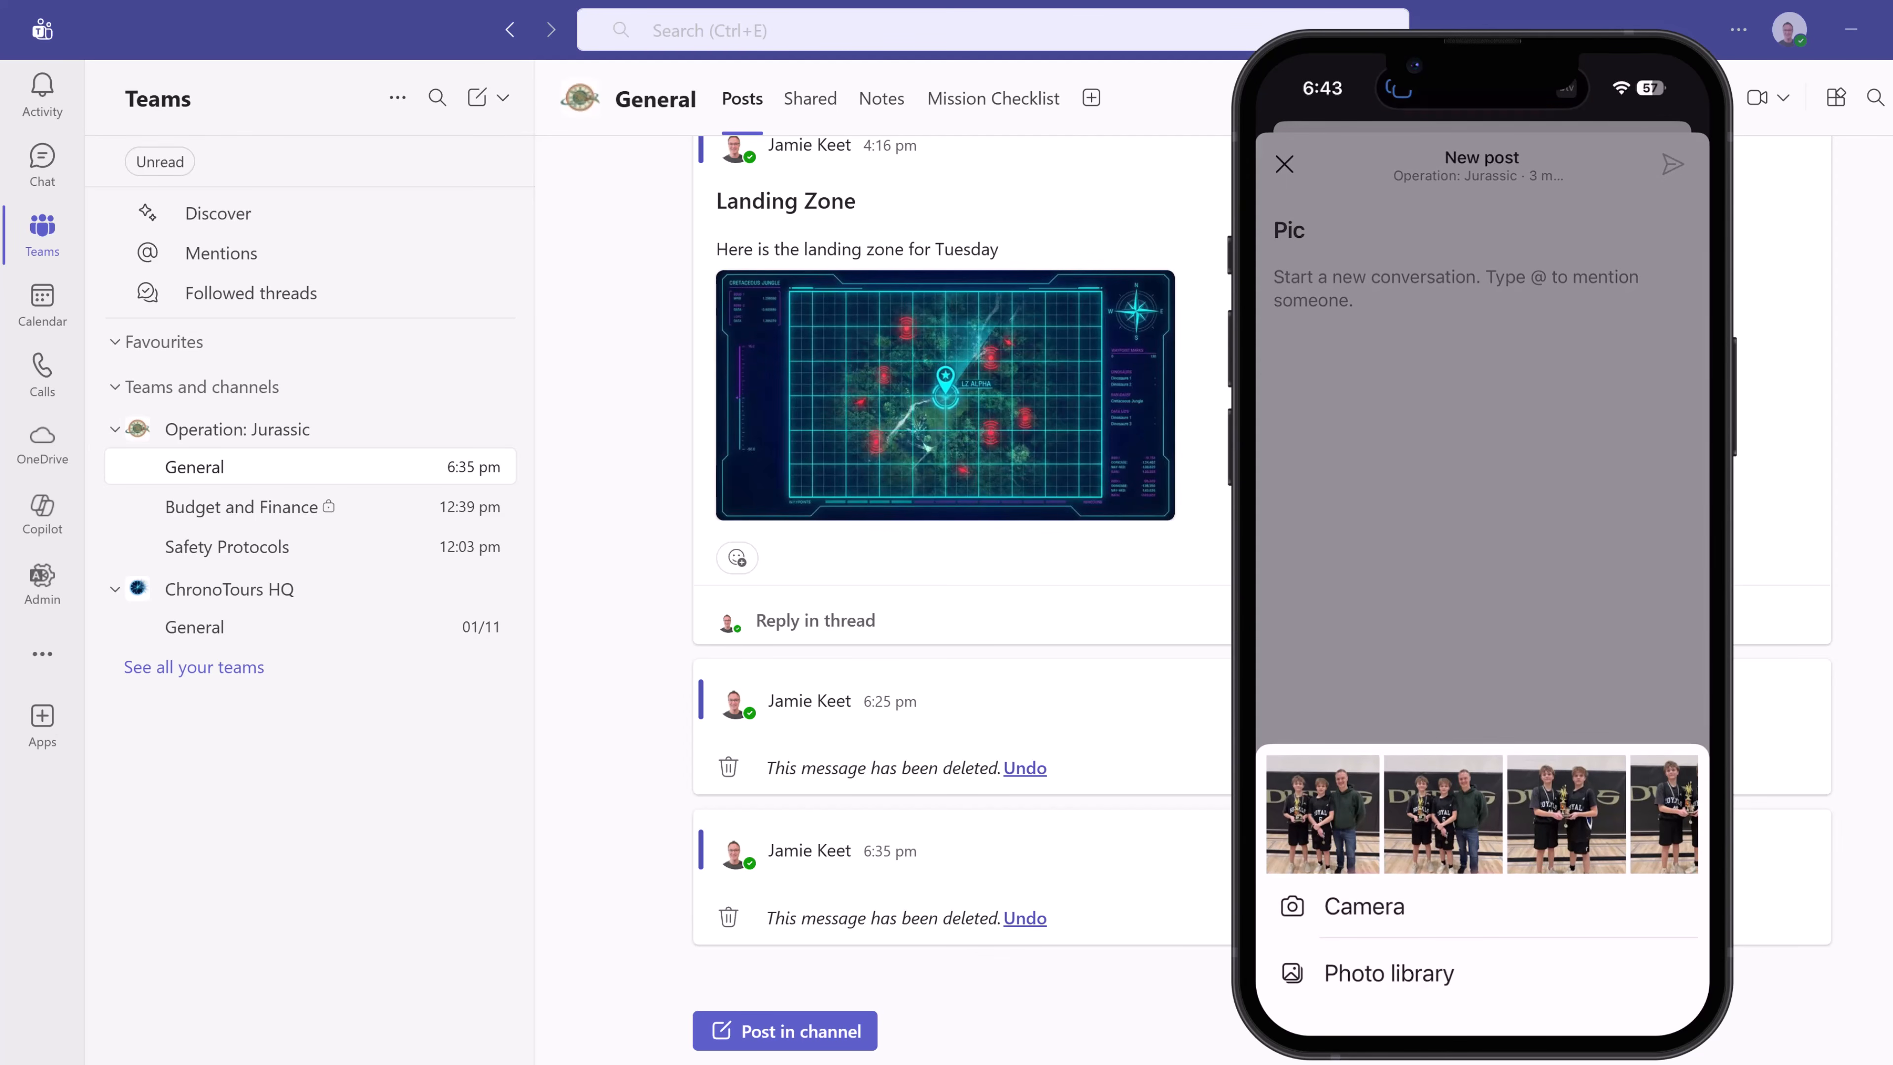
pyautogui.click(1364, 903)
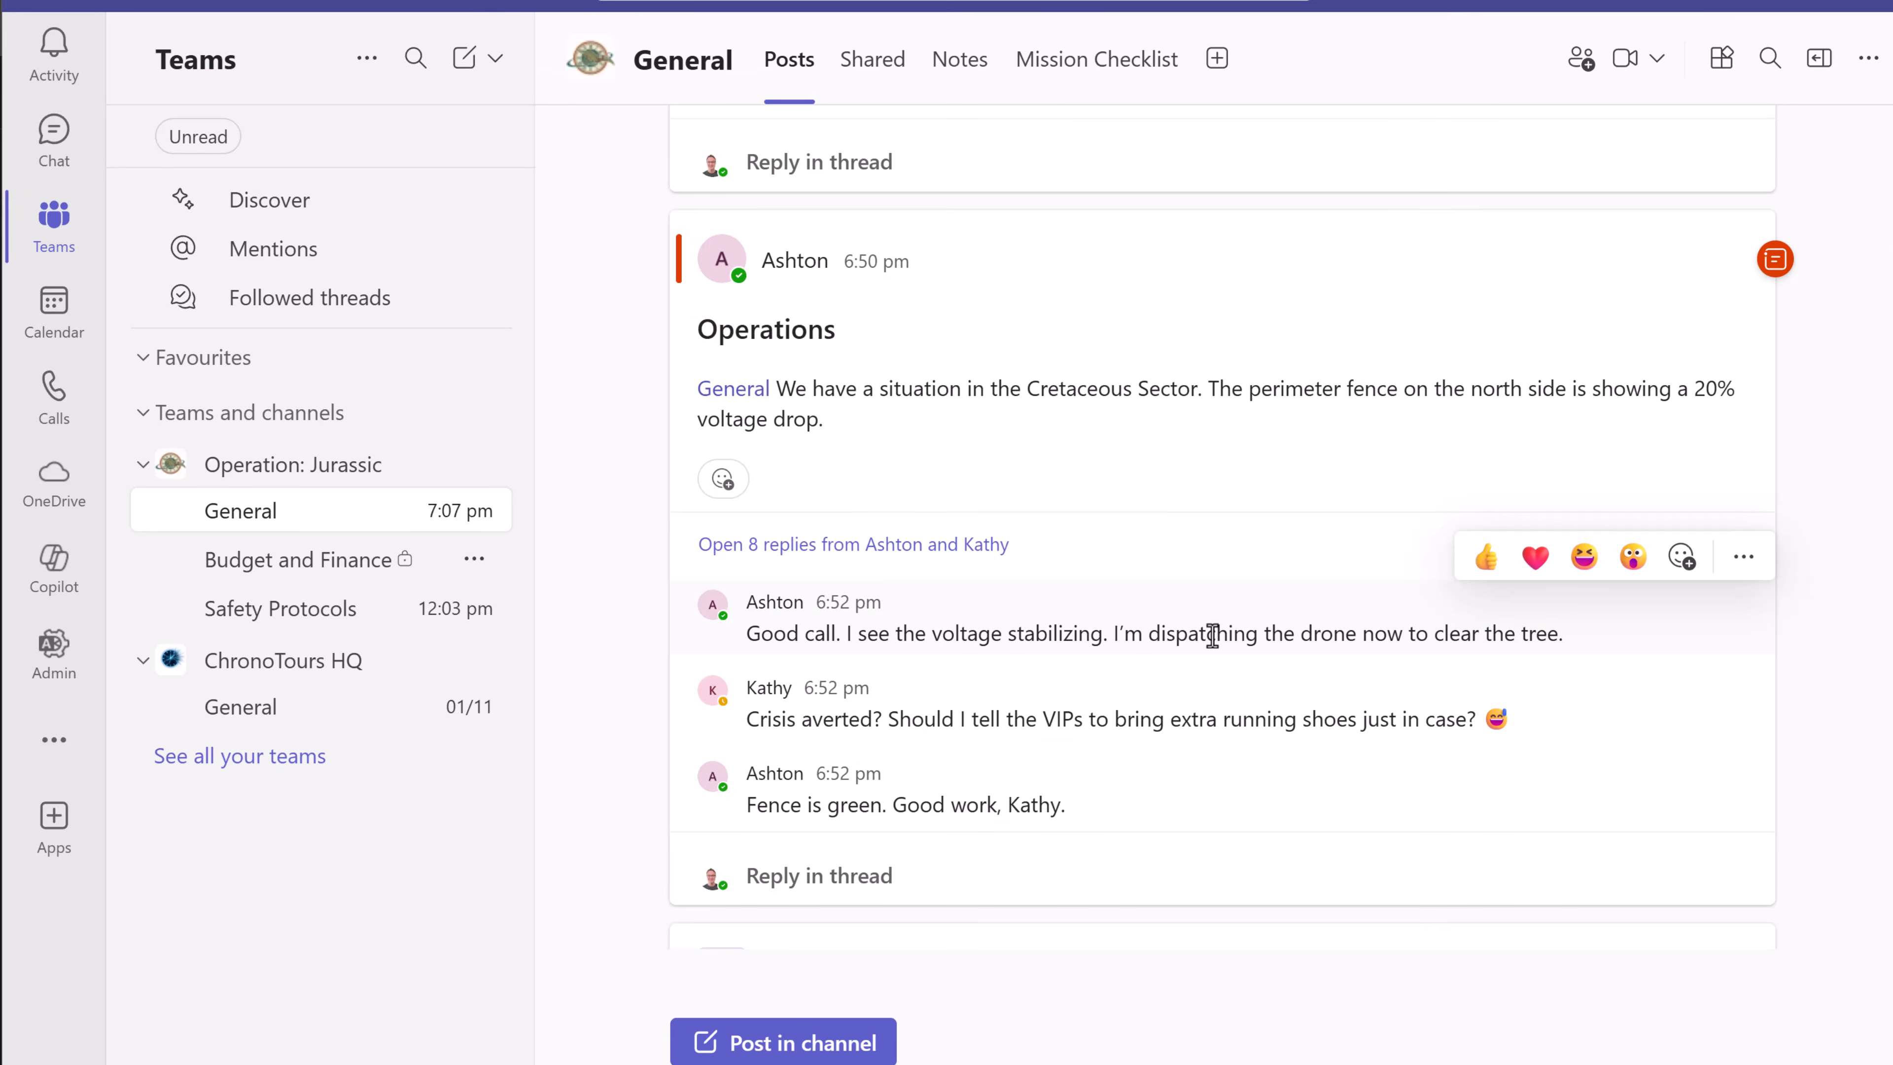
# - In desktop Teams, open all replies to the Operations post in General and bring up Copilot for that thread
pyautogui.scroll(-3, 1230, 641)
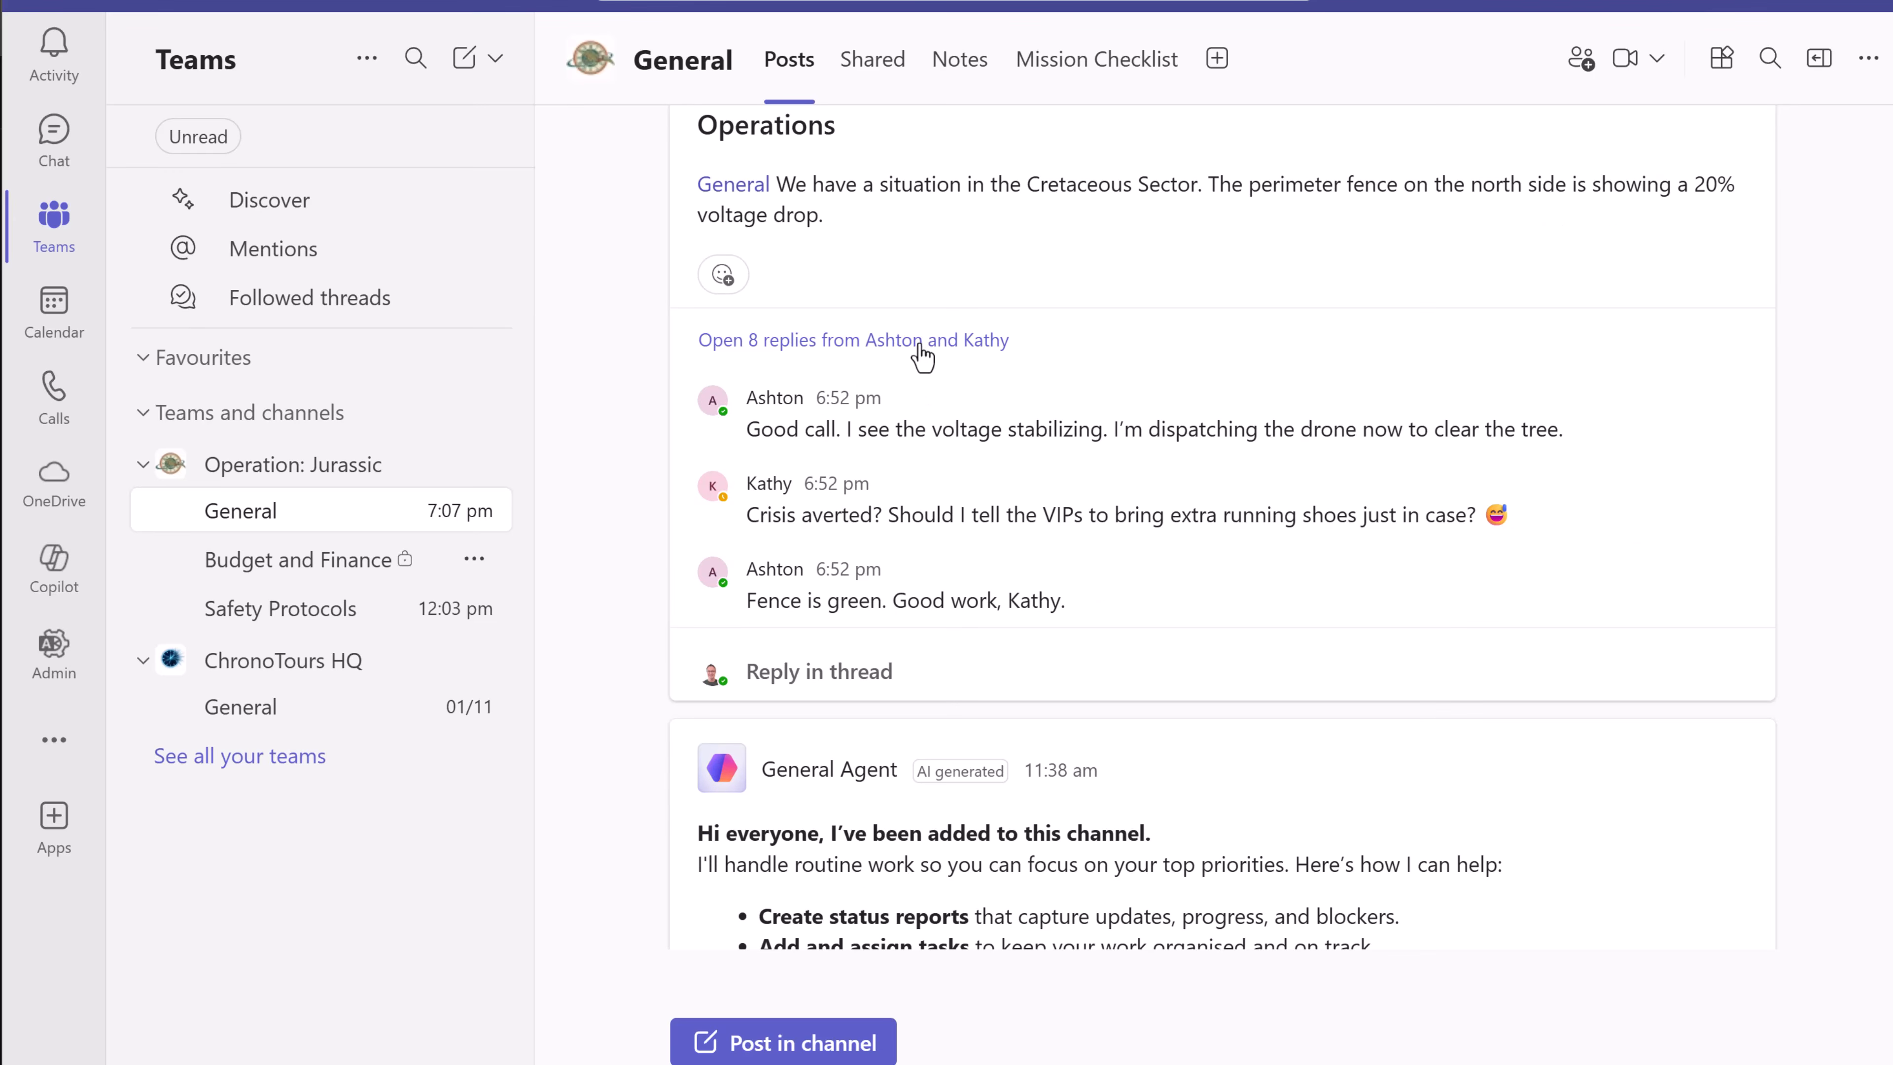
pyautogui.click(924, 342)
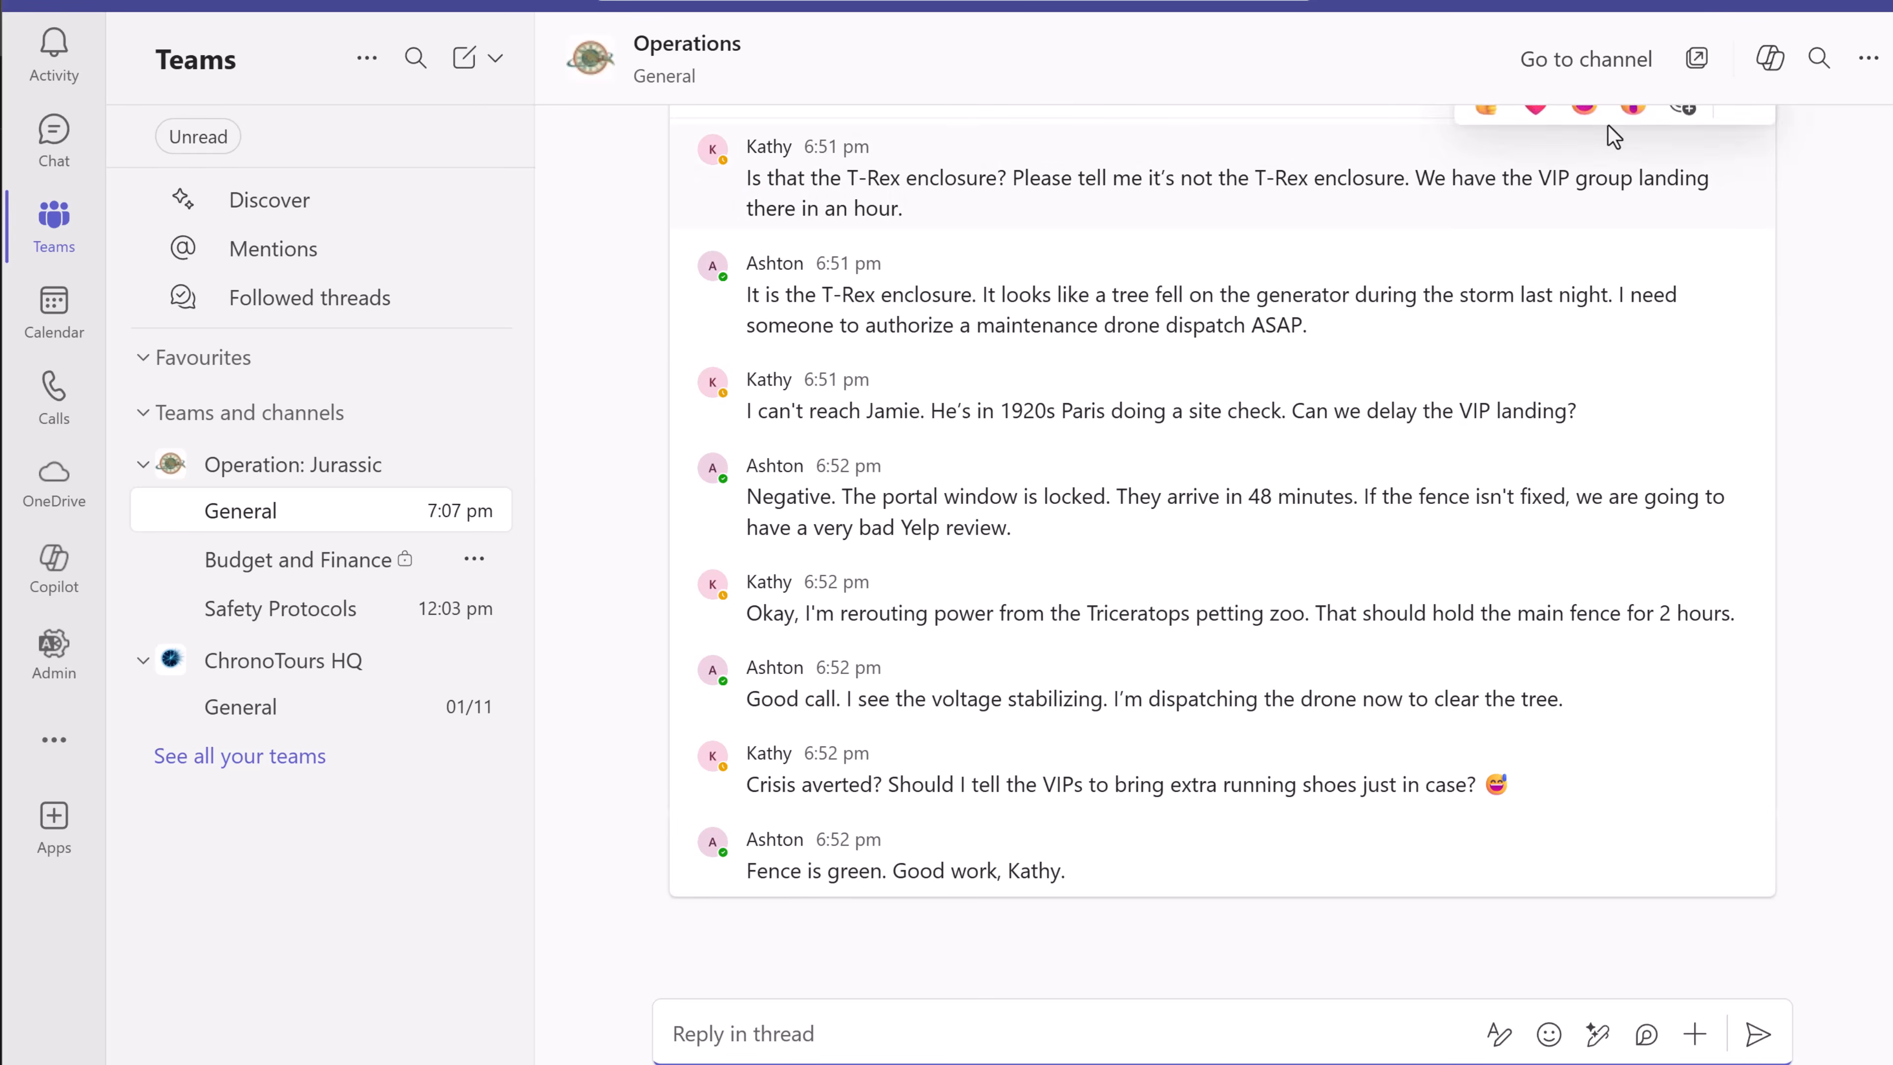
pyautogui.click(1765, 71)
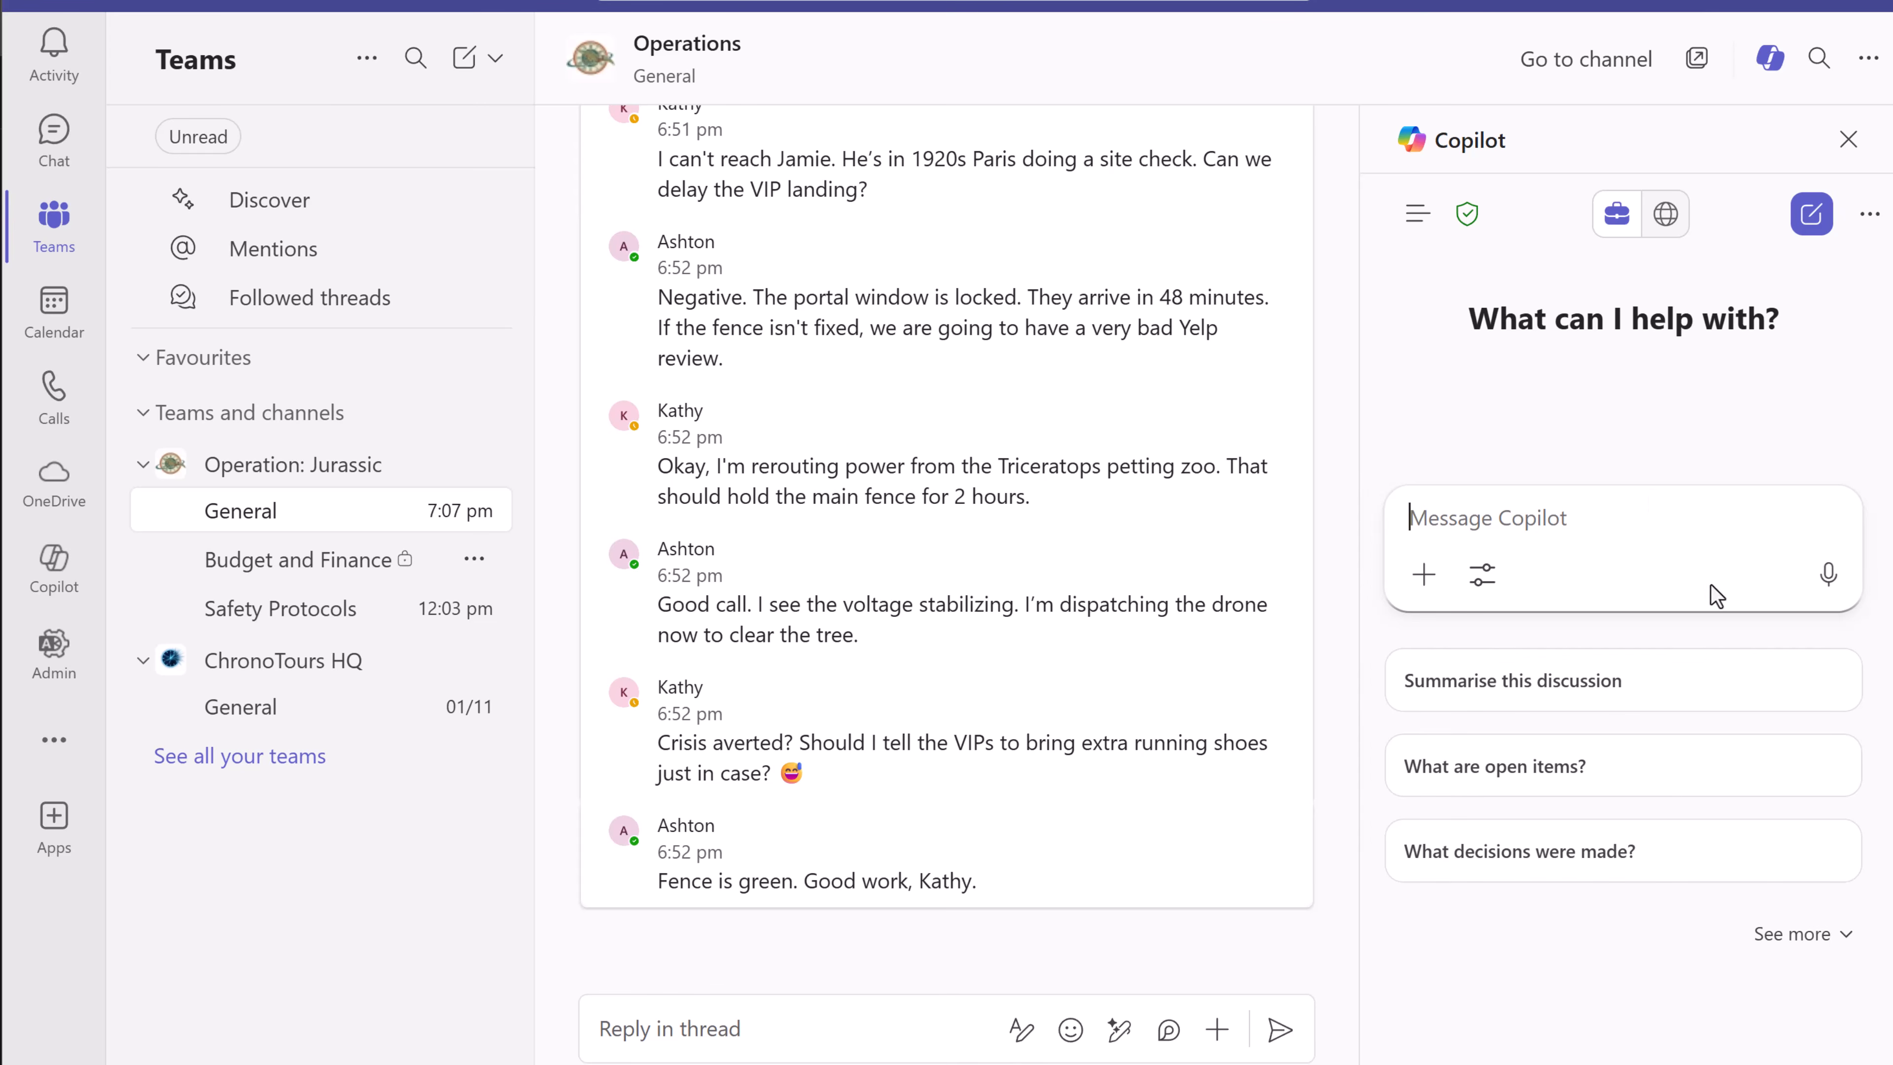
# - Have Copilot summarise the Operations discussion using the suggested prompt "Summarise this discussion" and read through the summary
pyautogui.click(1565, 680)
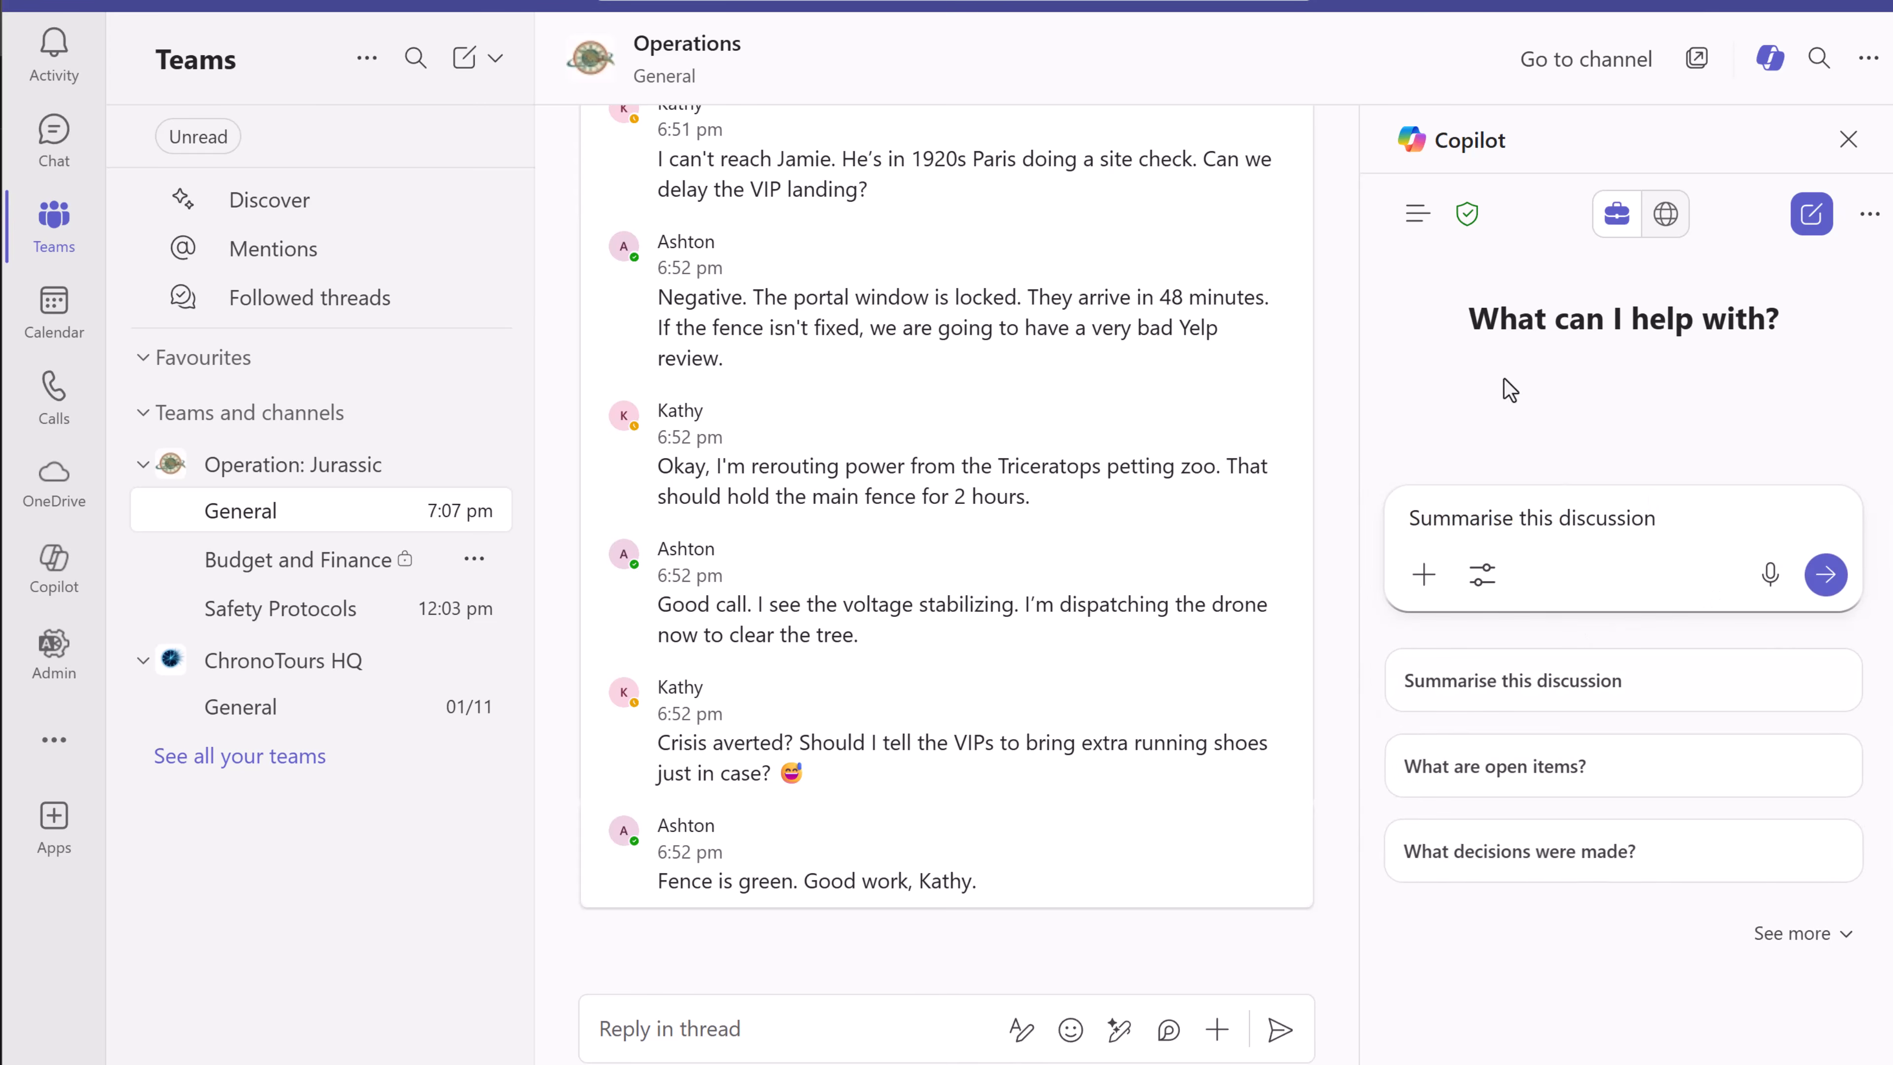
pyautogui.click(1826, 575)
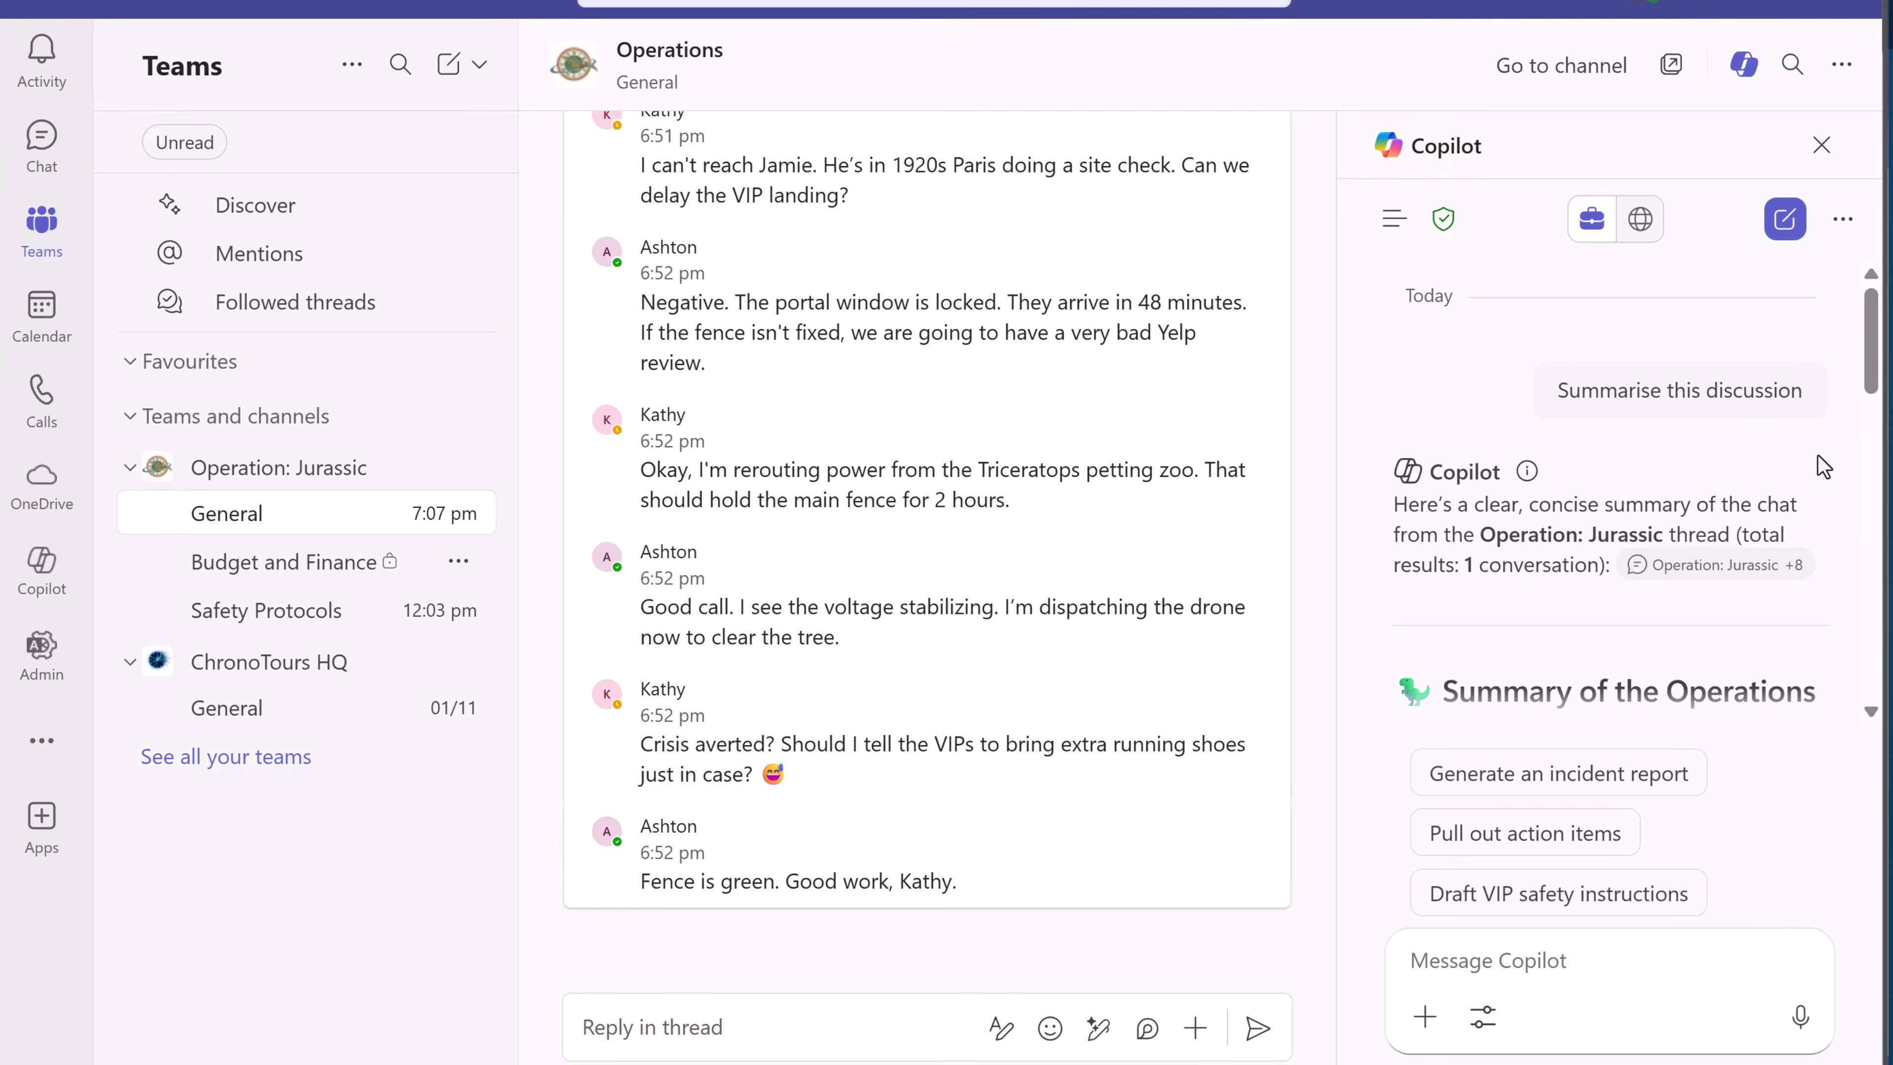
pyautogui.scroll(-4, 1807, 484)
pyautogui.scroll(-2, 1800, 496)
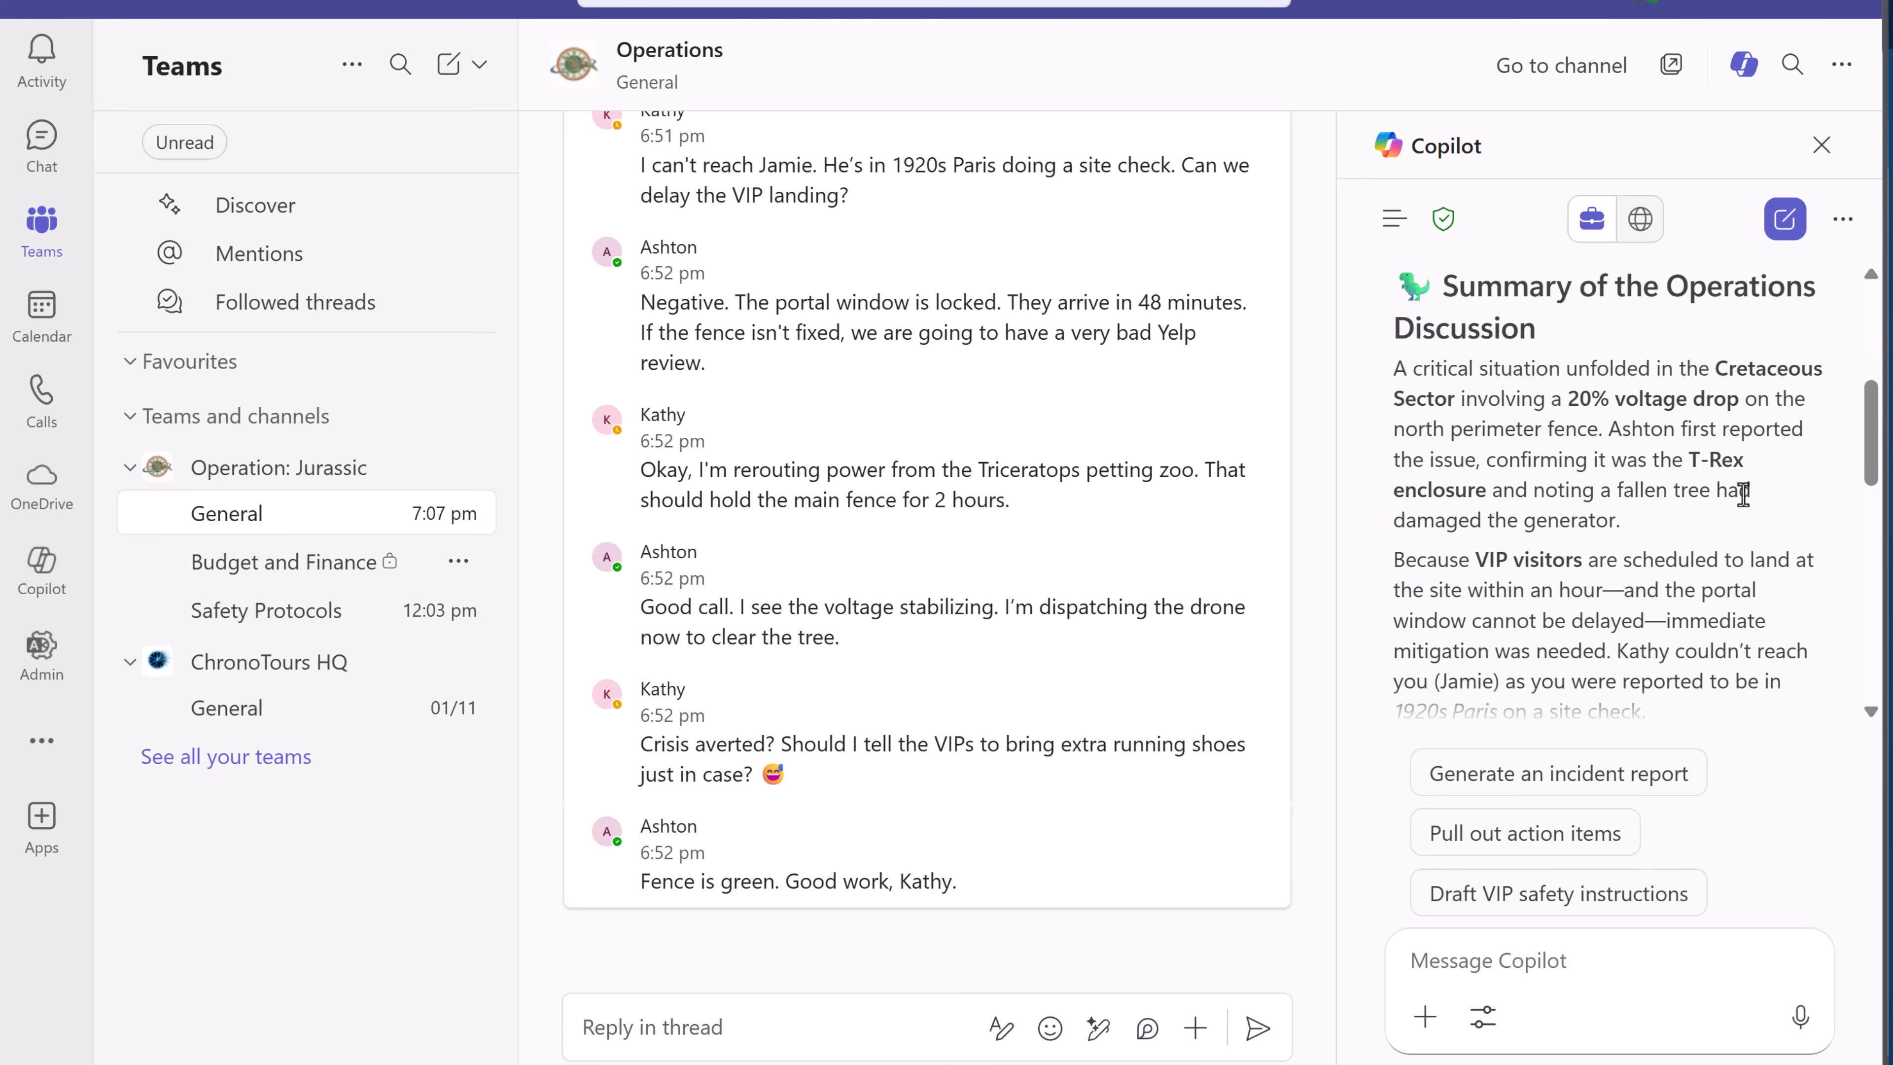
pyautogui.scroll(-2, 1737, 492)
pyautogui.scroll(-5, 1737, 492)
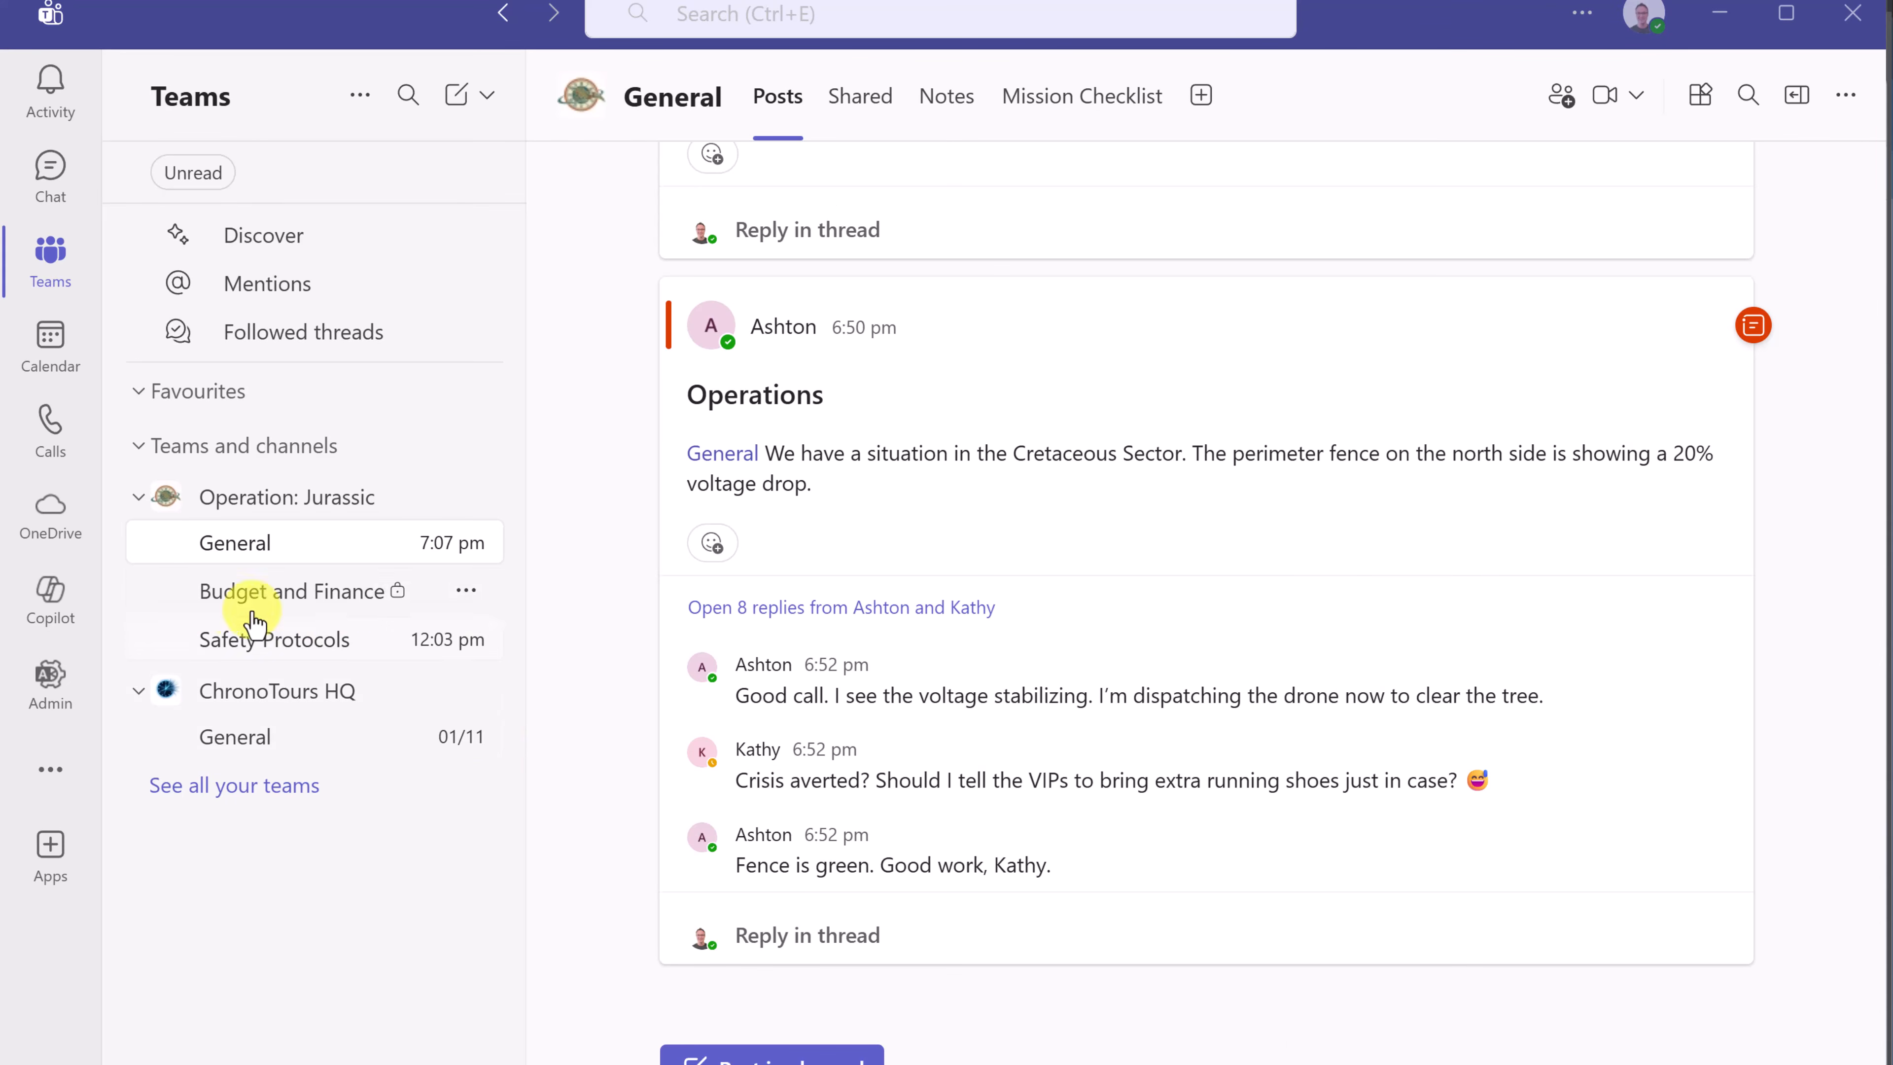
# - Ask the main Copilot chat in Teams what a named colleague is up to and review its answer
pyautogui.click(51, 608)
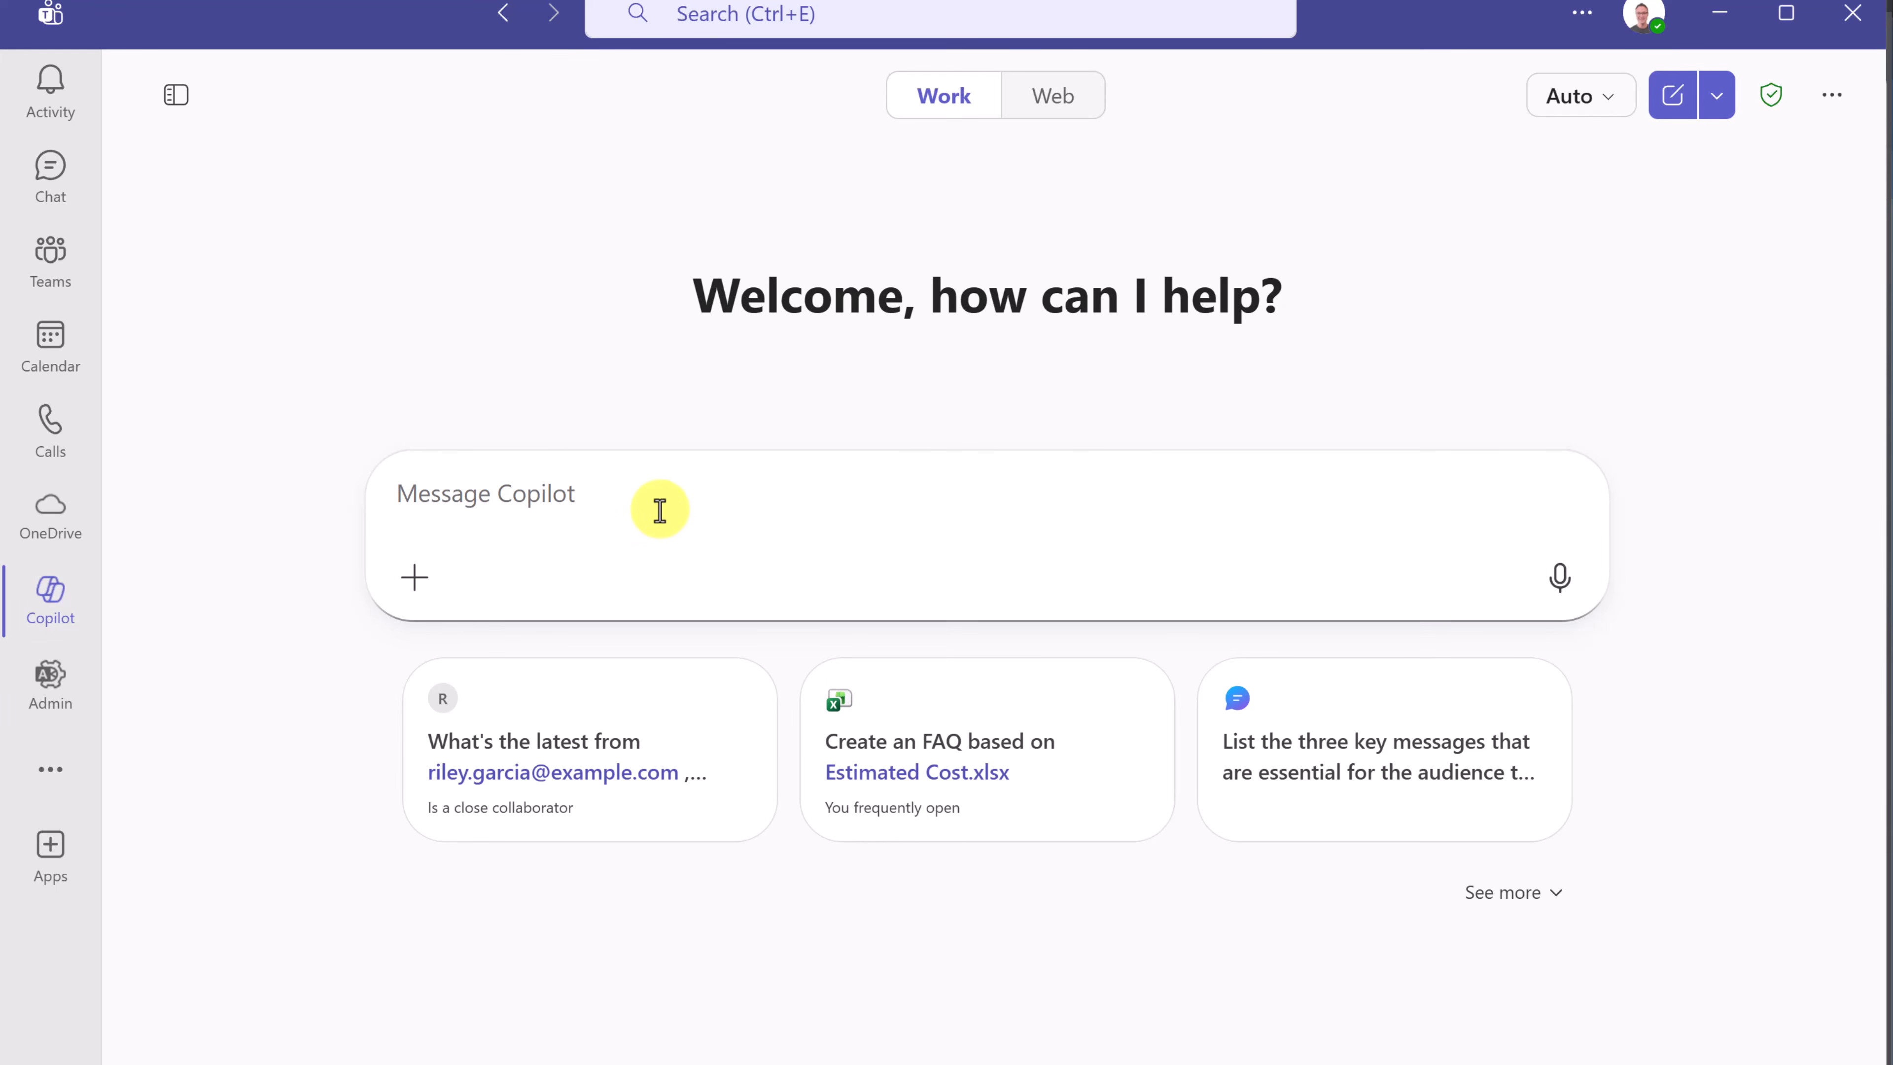
pyautogui.write('What i')
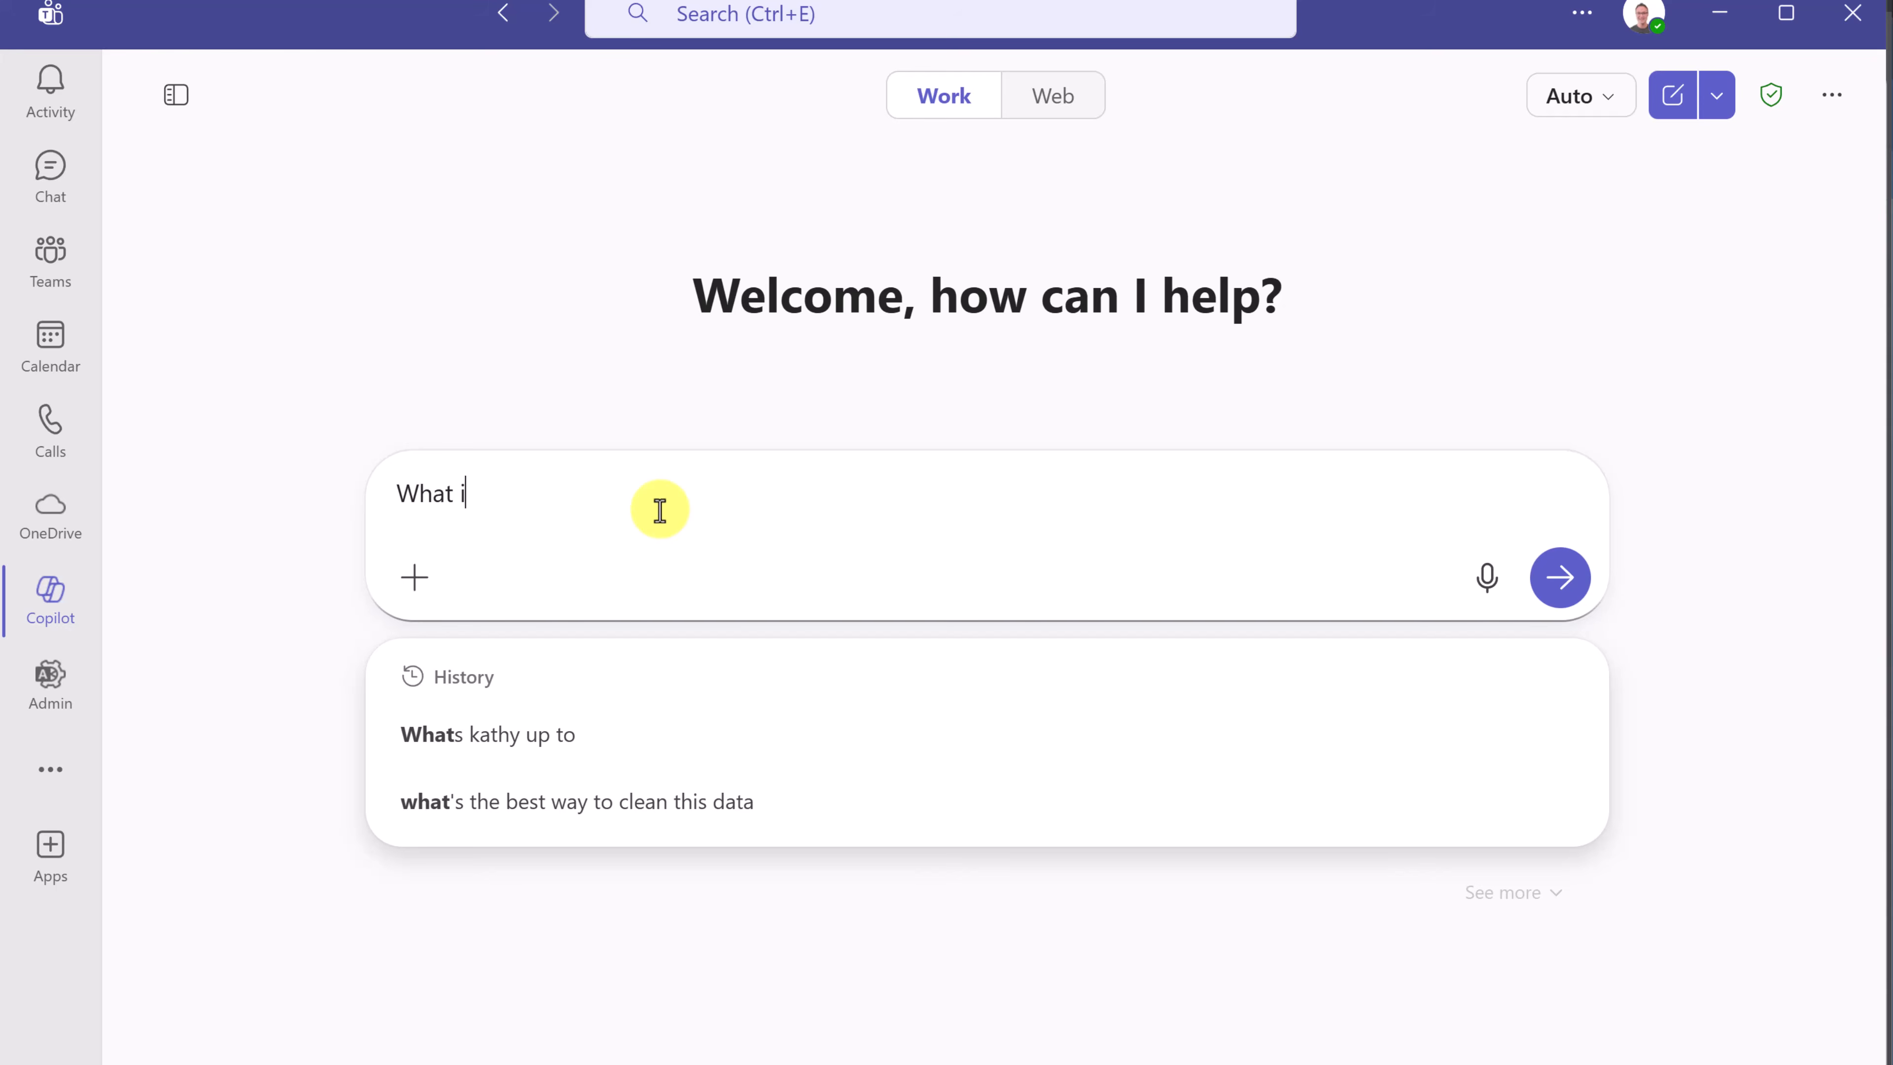
pyautogui.write('s k')
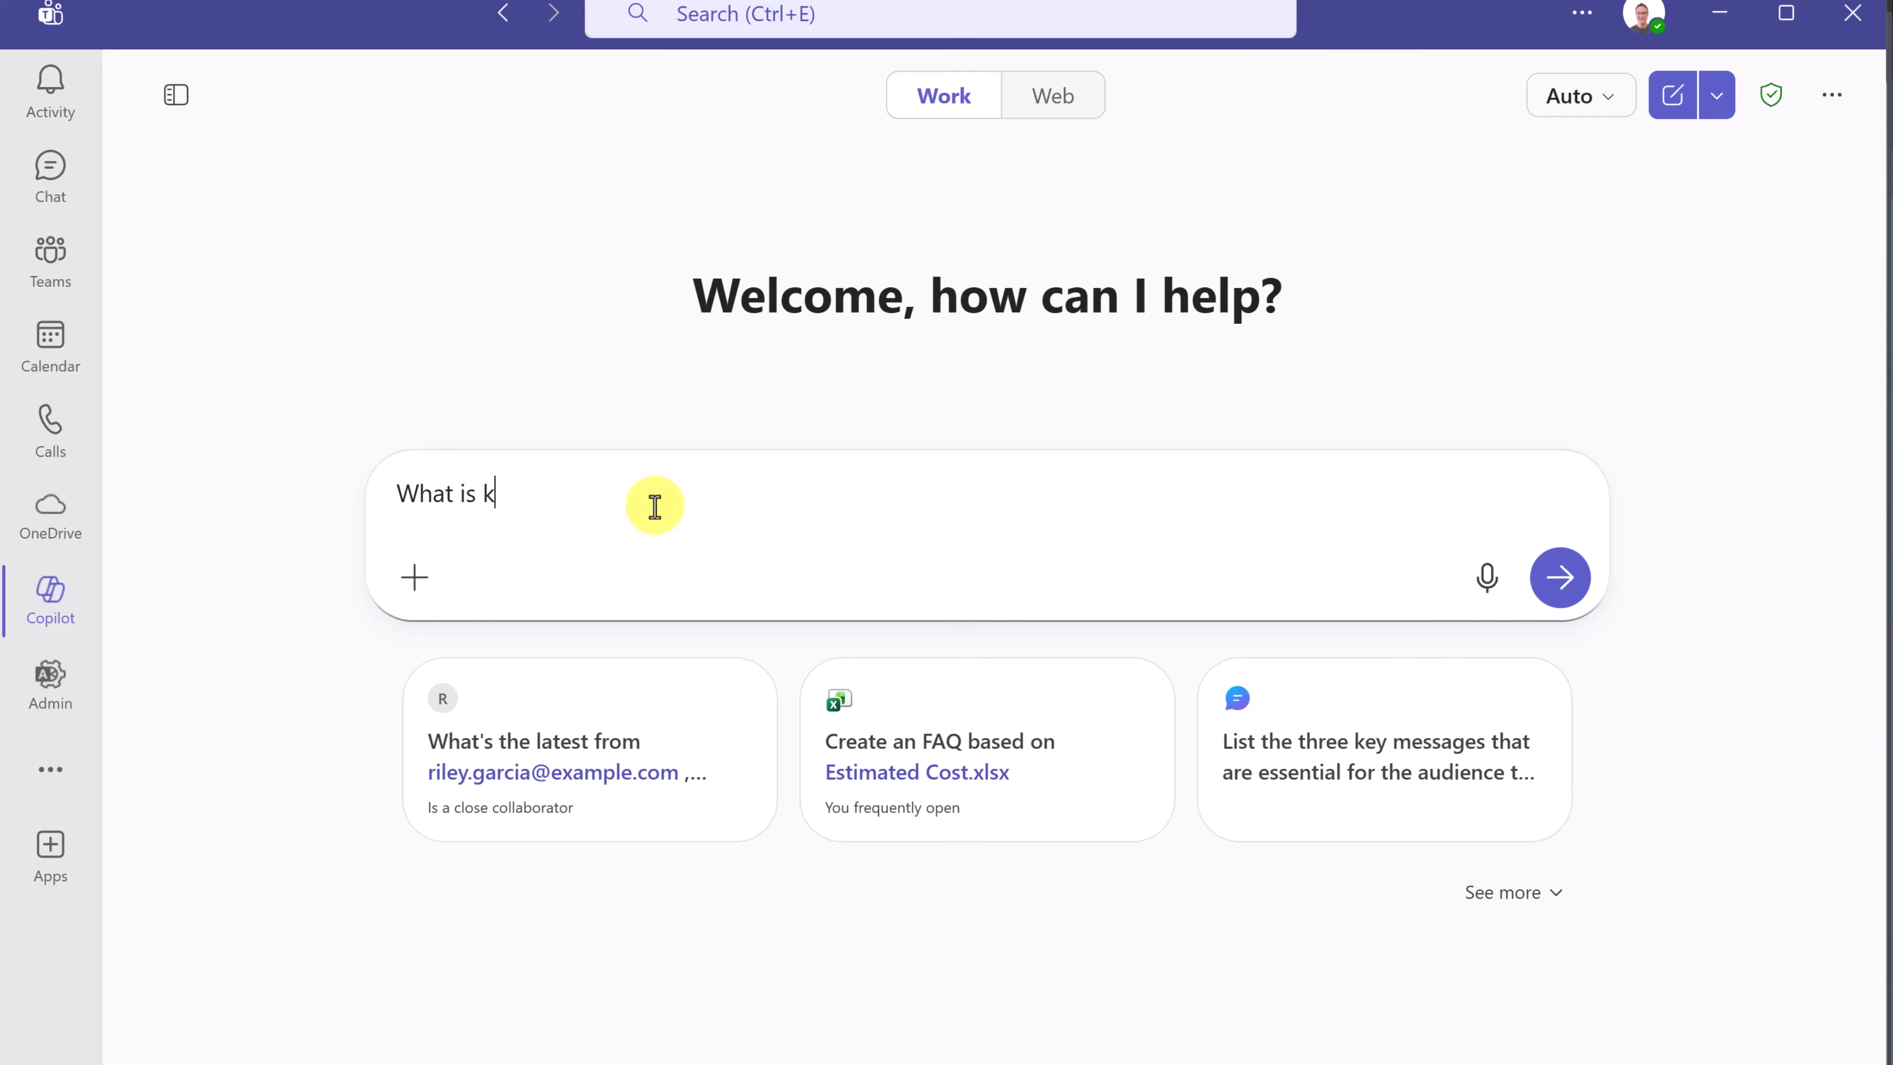
pyautogui.write('athy up to')
pyautogui.press('Return')
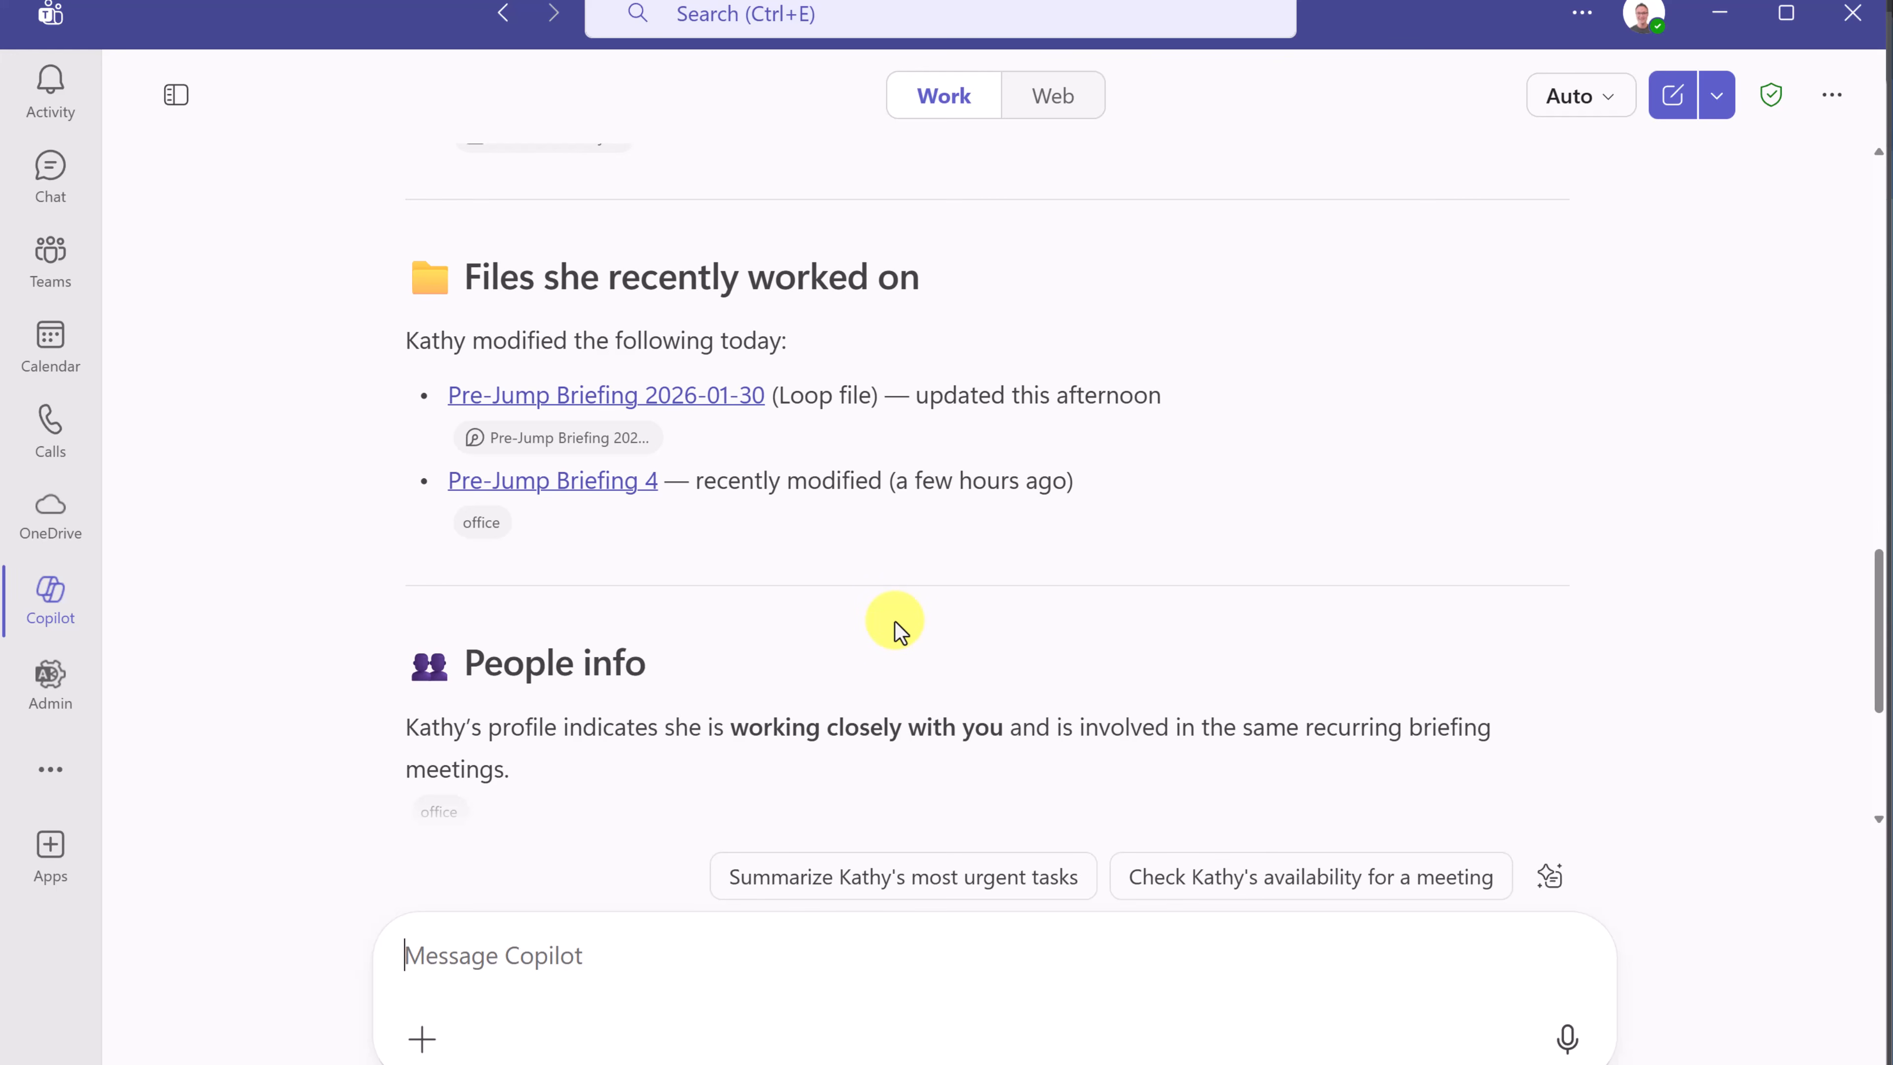
pyautogui.scroll(10, 895, 622)
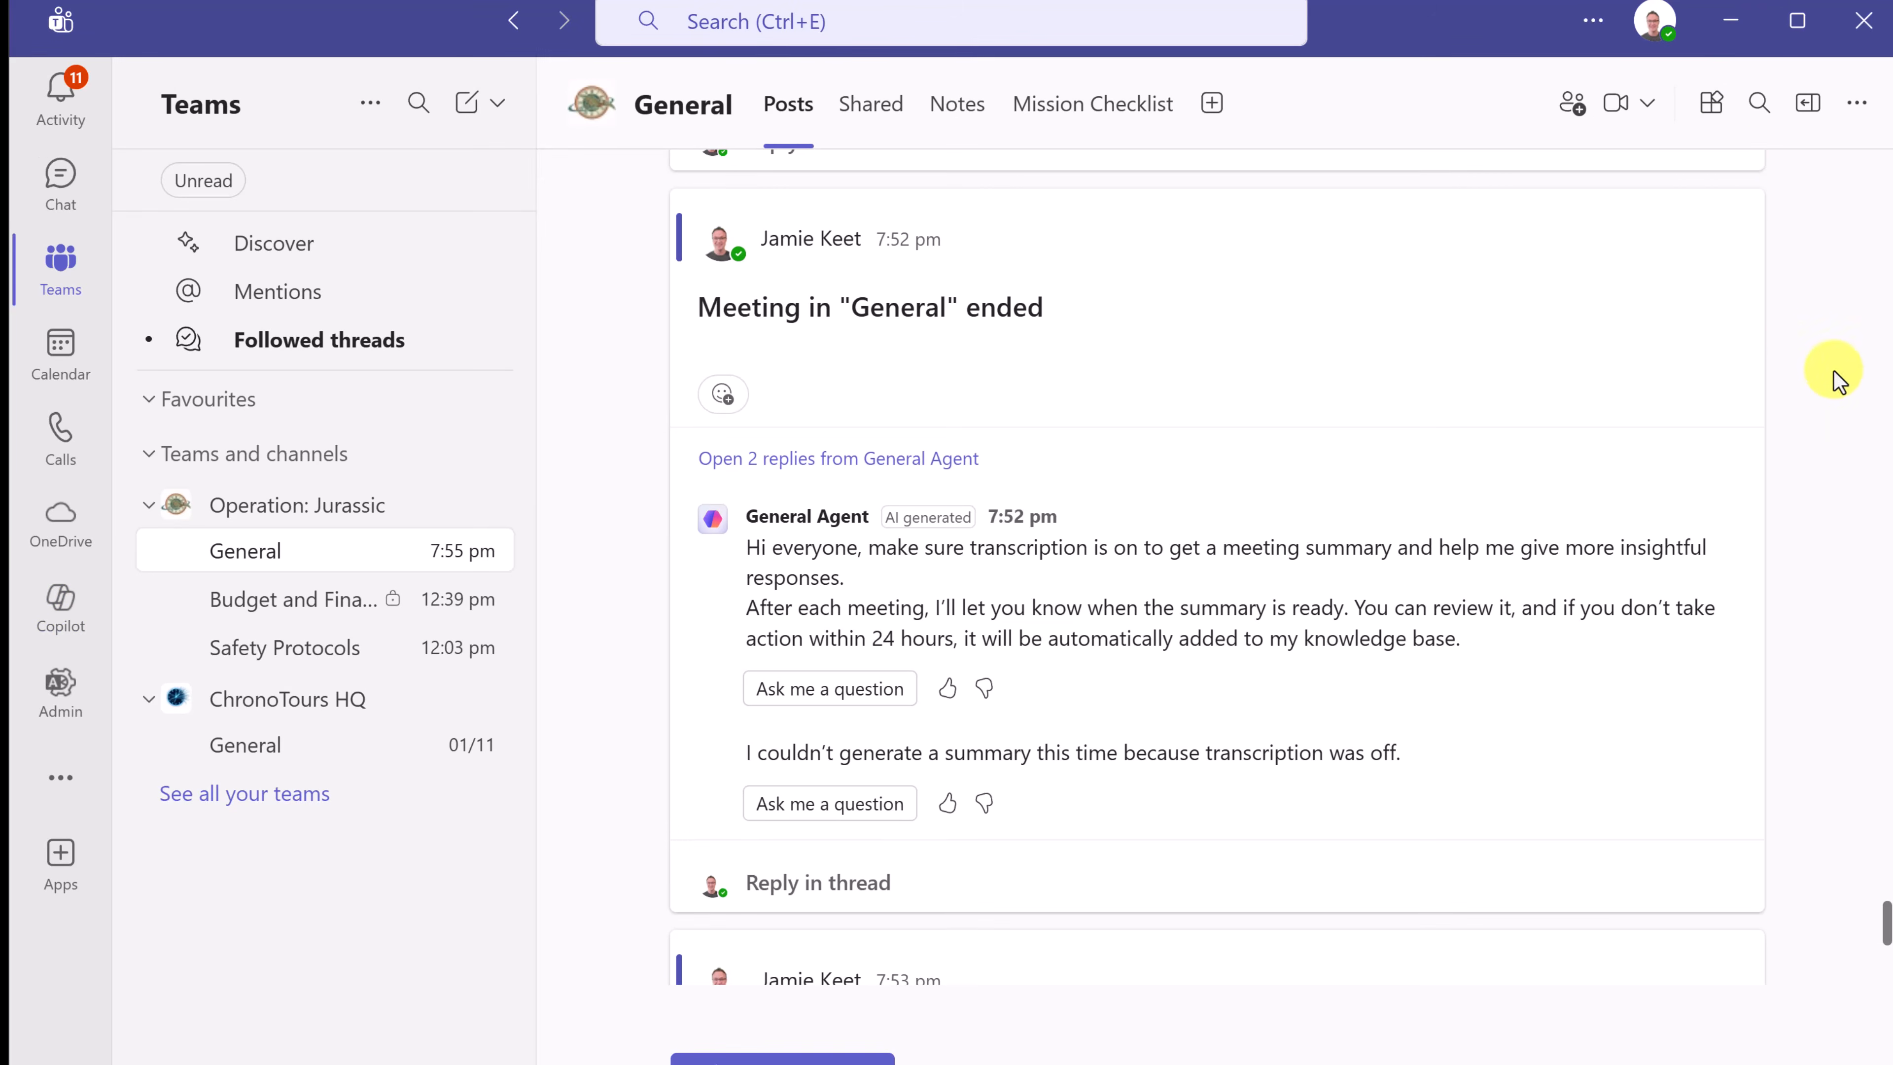
# - Start an instant meeting in the General channel with the microphone off, join it, and dismiss the invitation dialog
pyautogui.click(1649, 105)
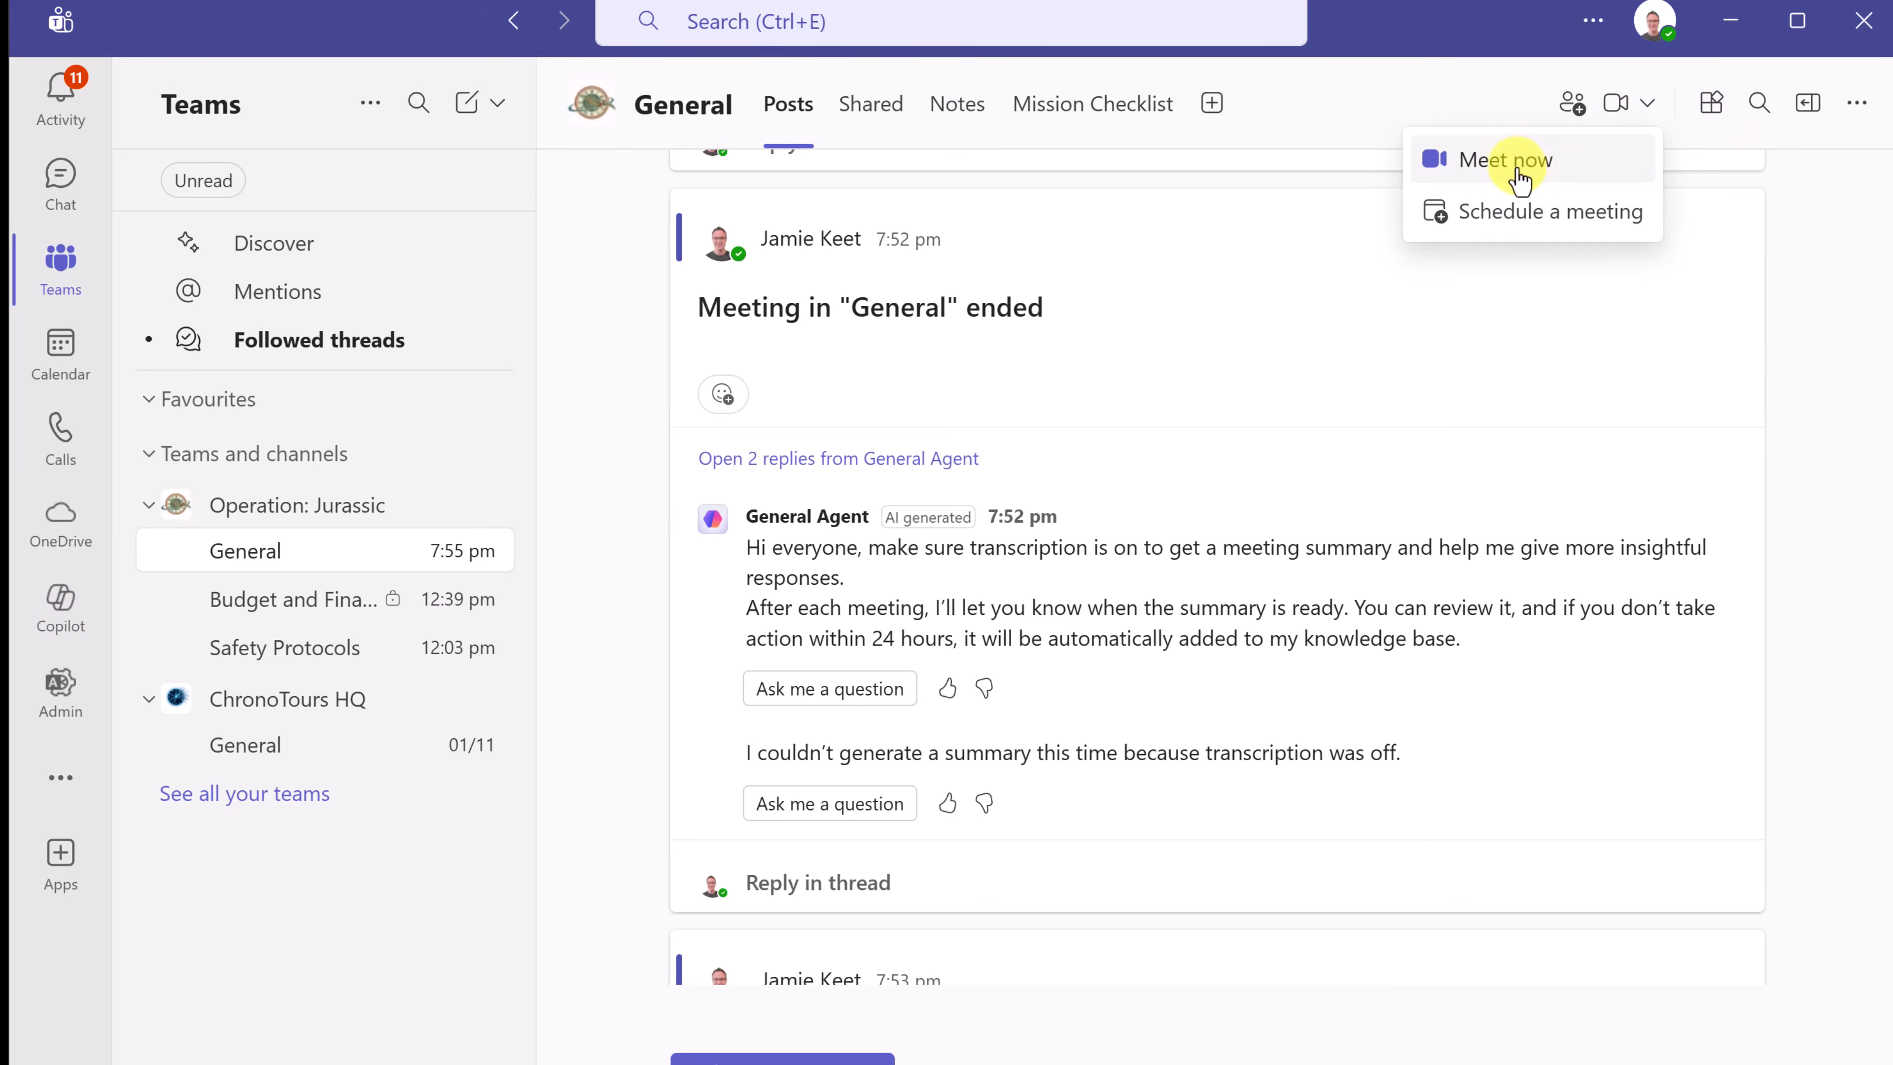
pyautogui.click(1532, 177)
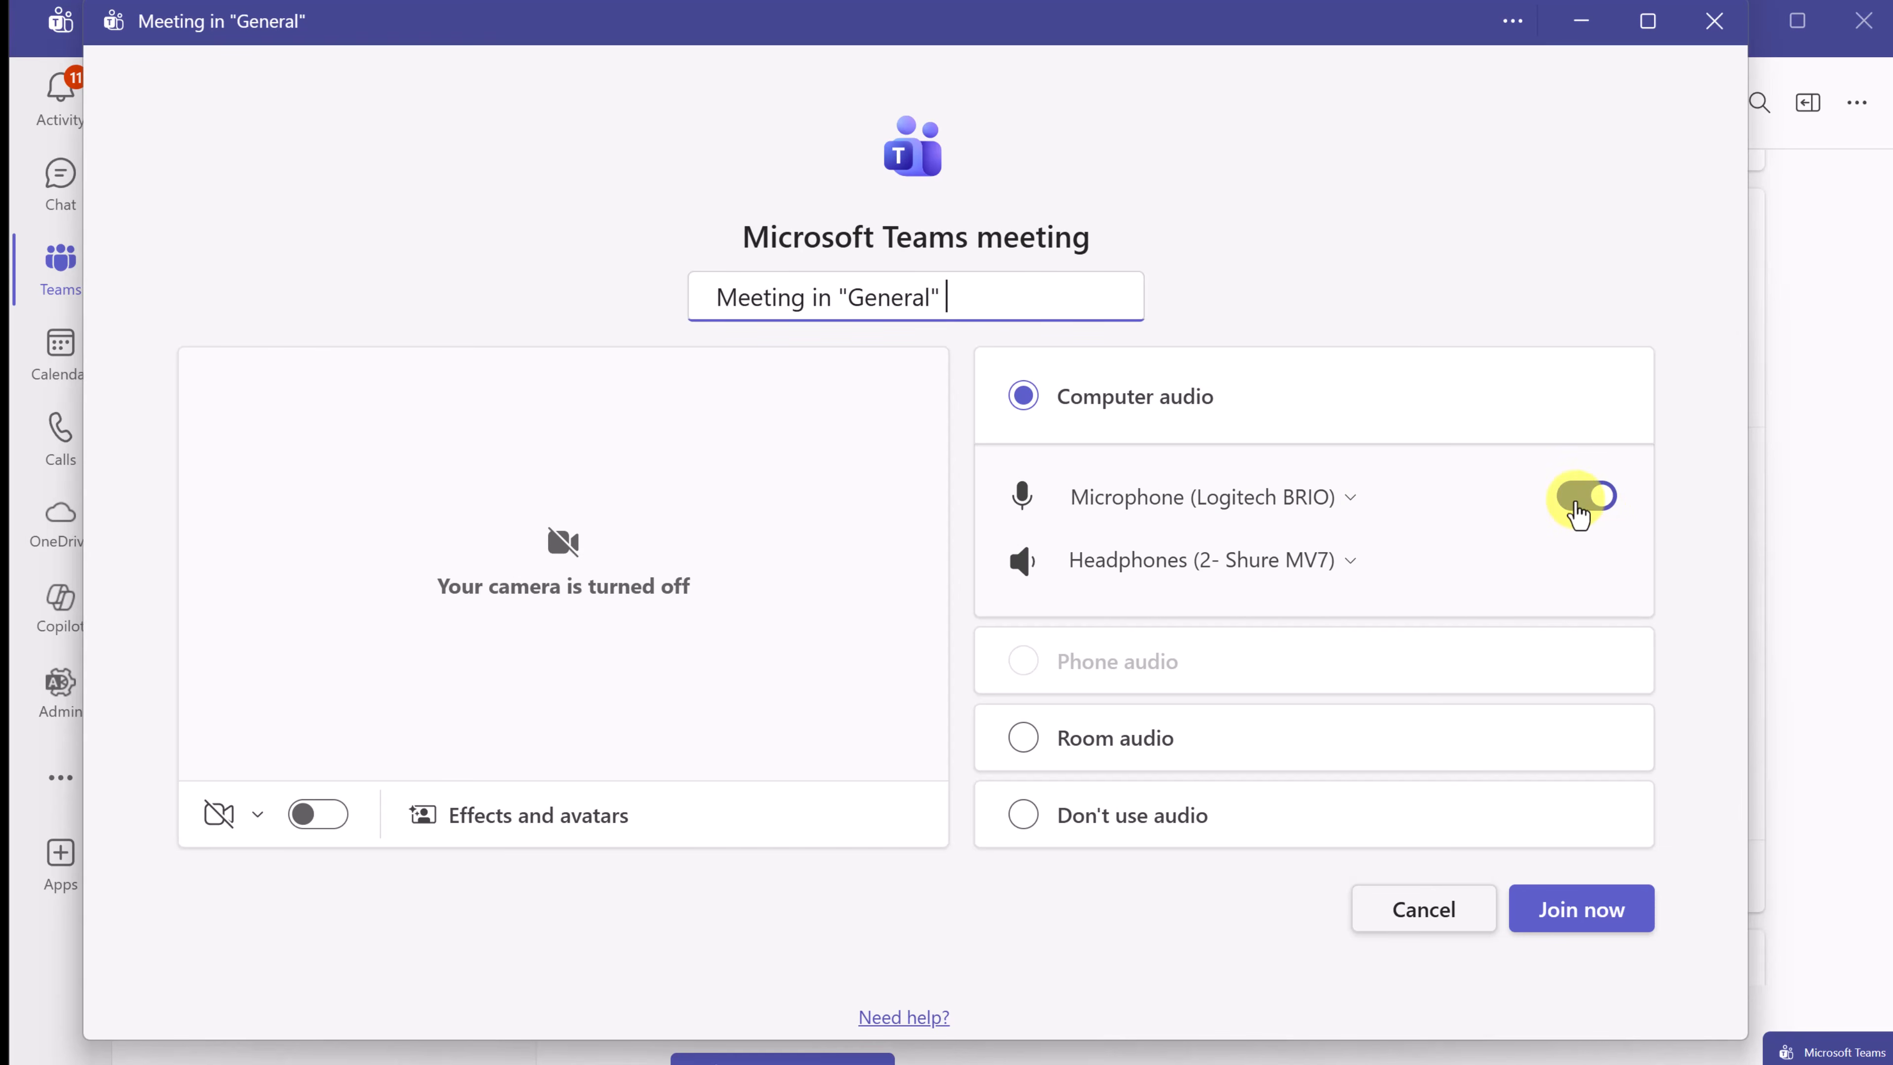
pyautogui.click(1578, 500)
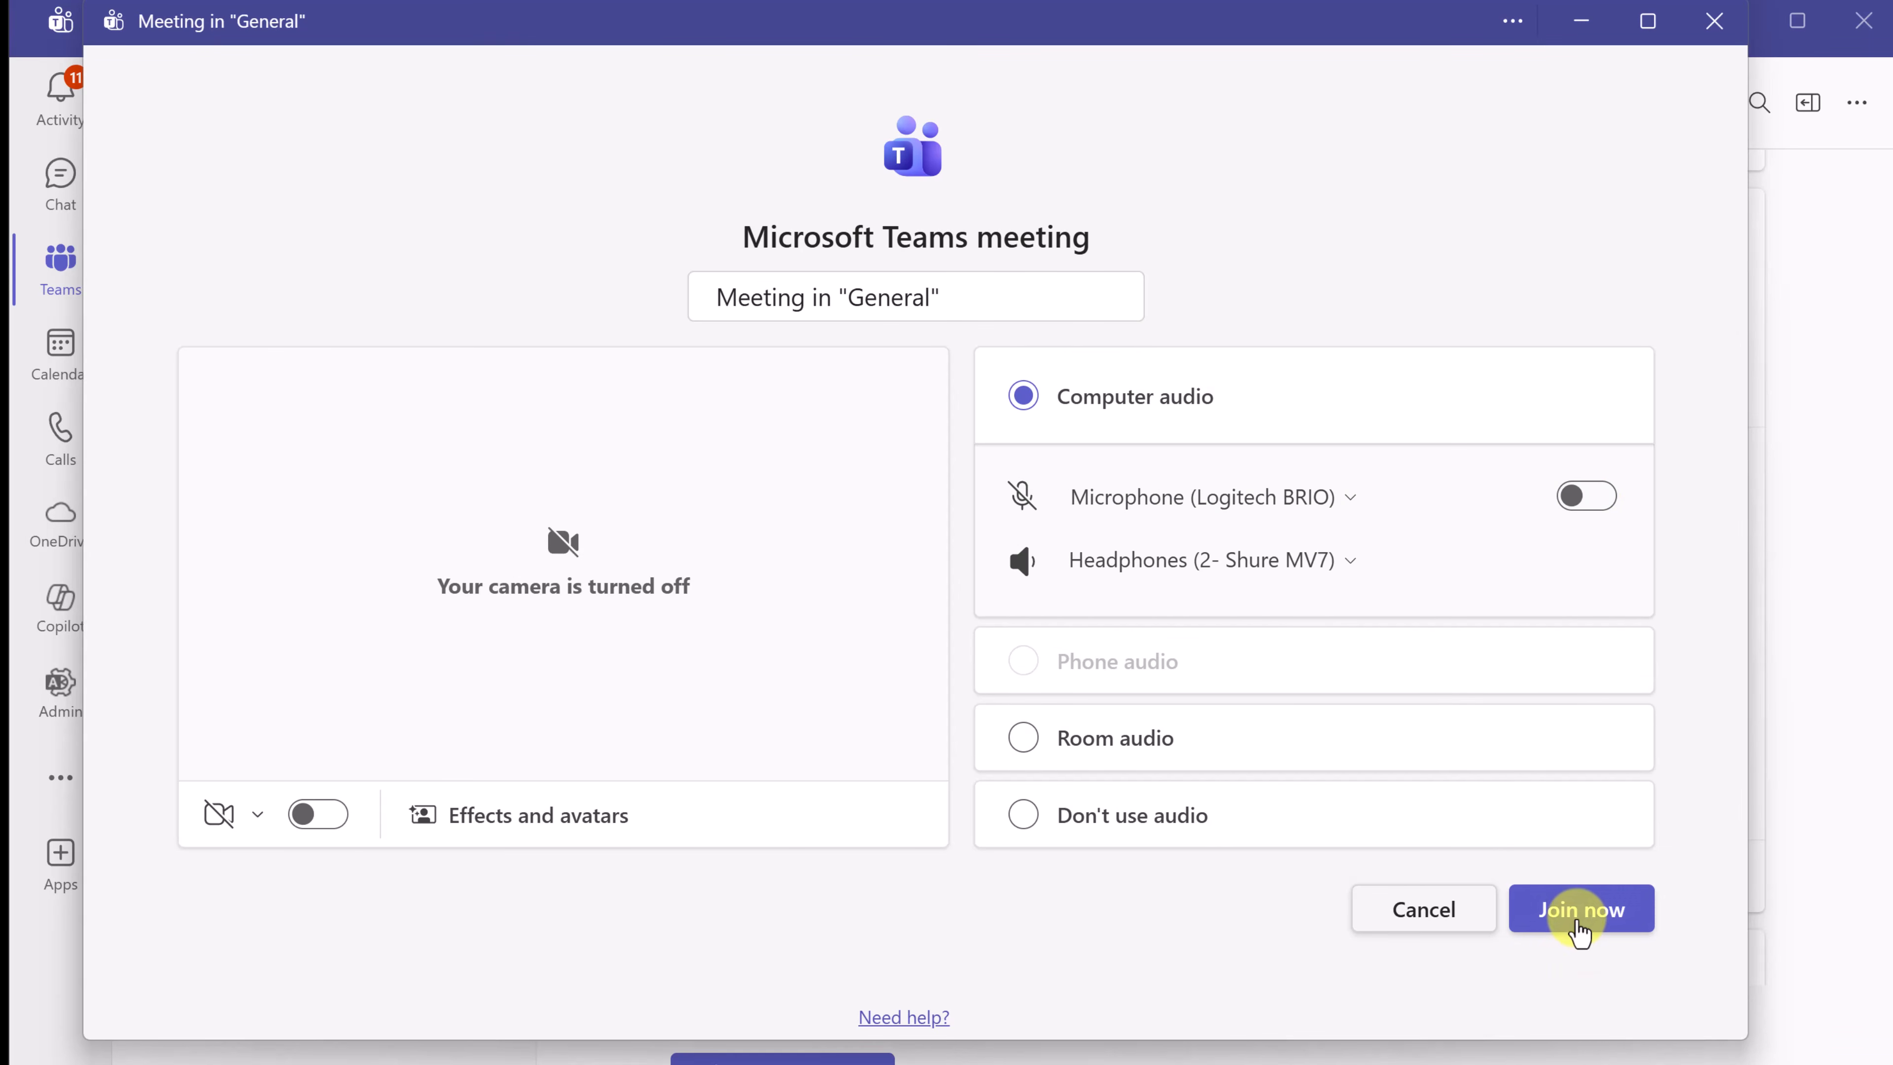
pyautogui.click(1565, 910)
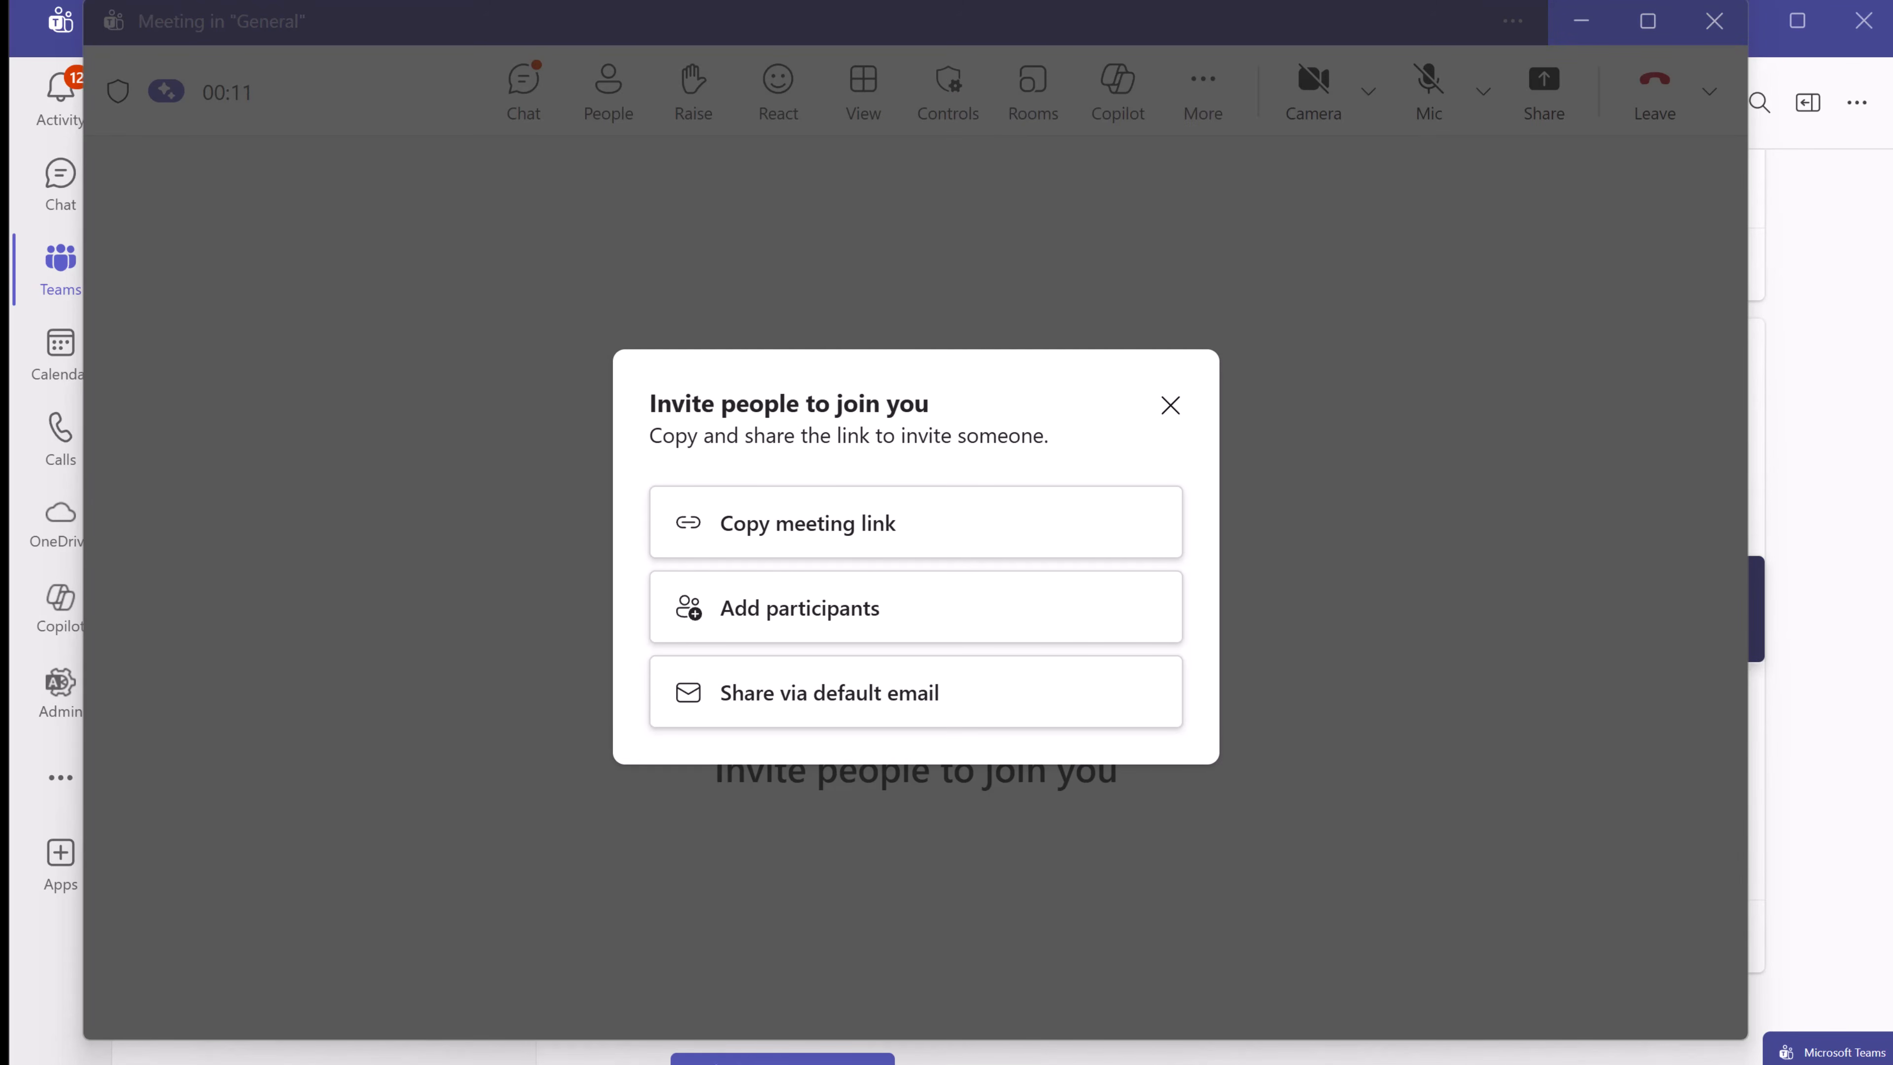
pyautogui.click(1170, 405)
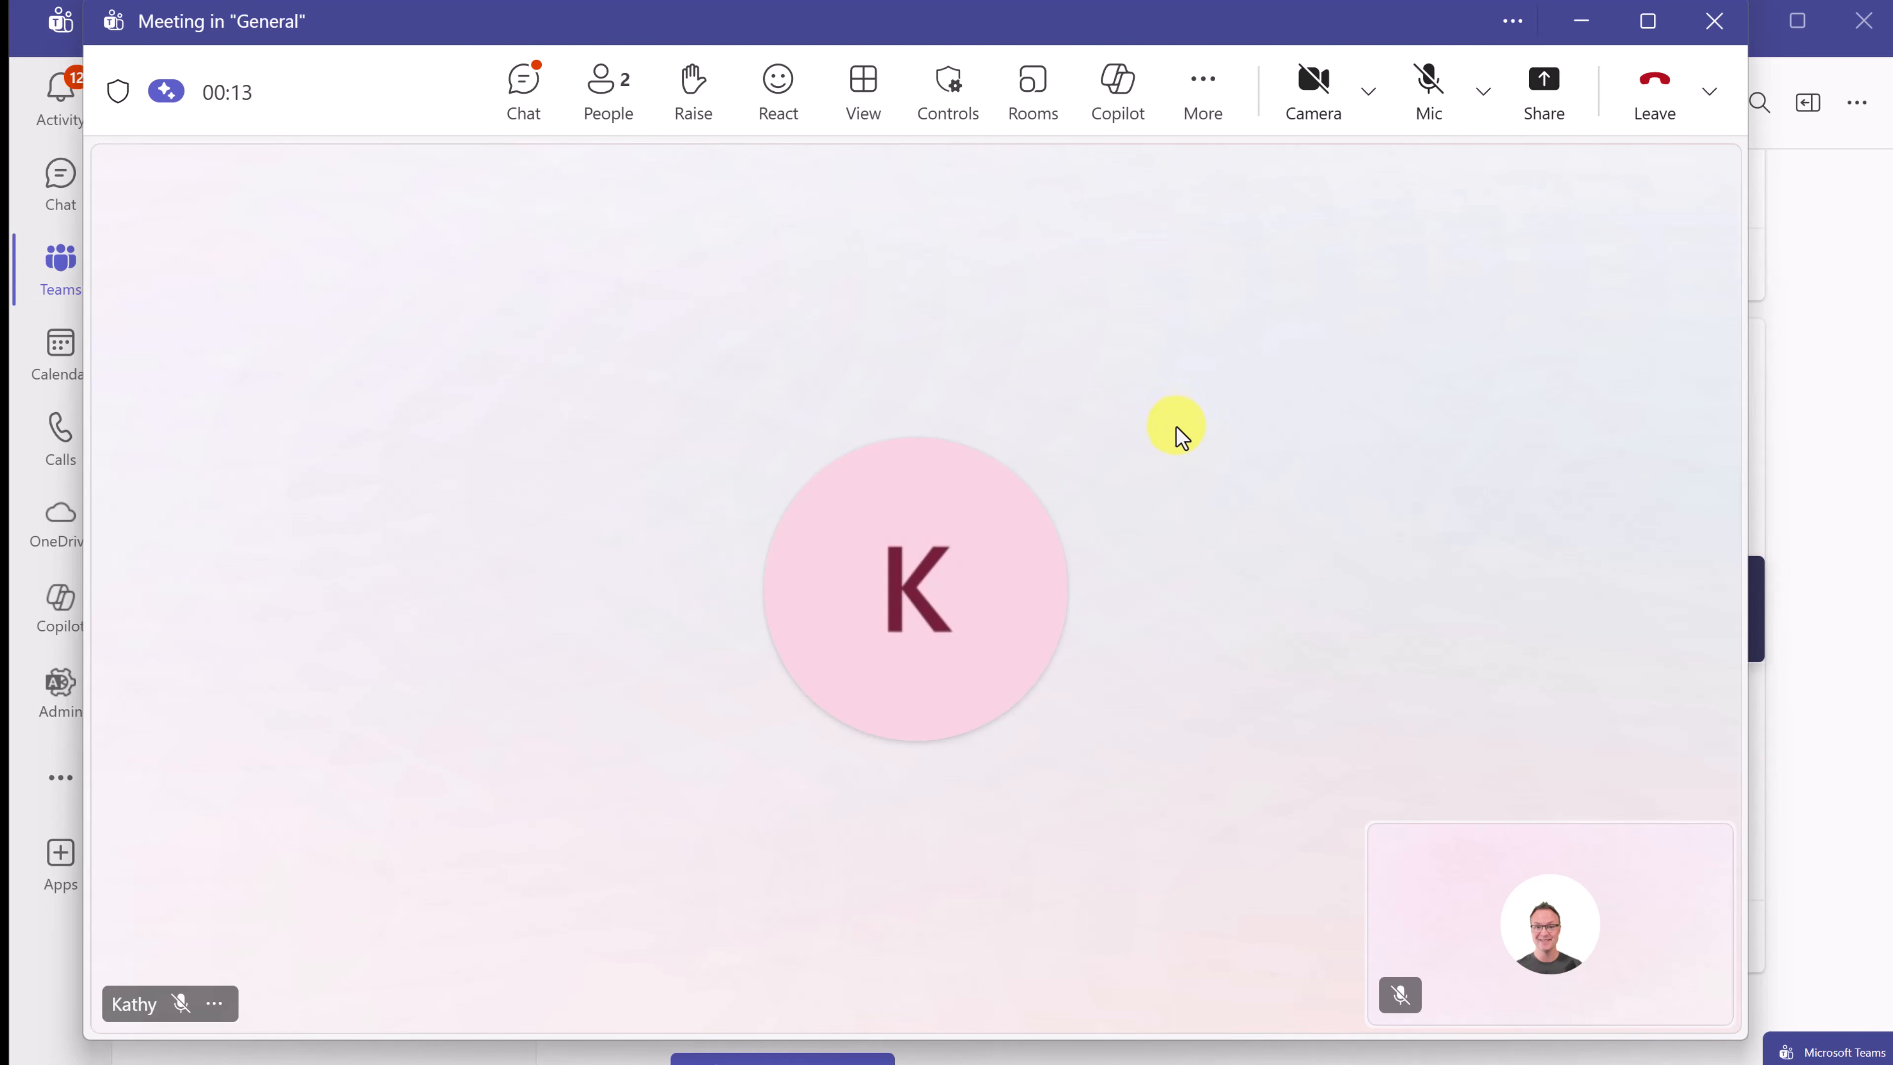
# - Reposition the meeting window and start transcription so Copilot can be used in the meeting
pyautogui.moveTo(1196, 43); pyautogui.dragTo(1196, 81)
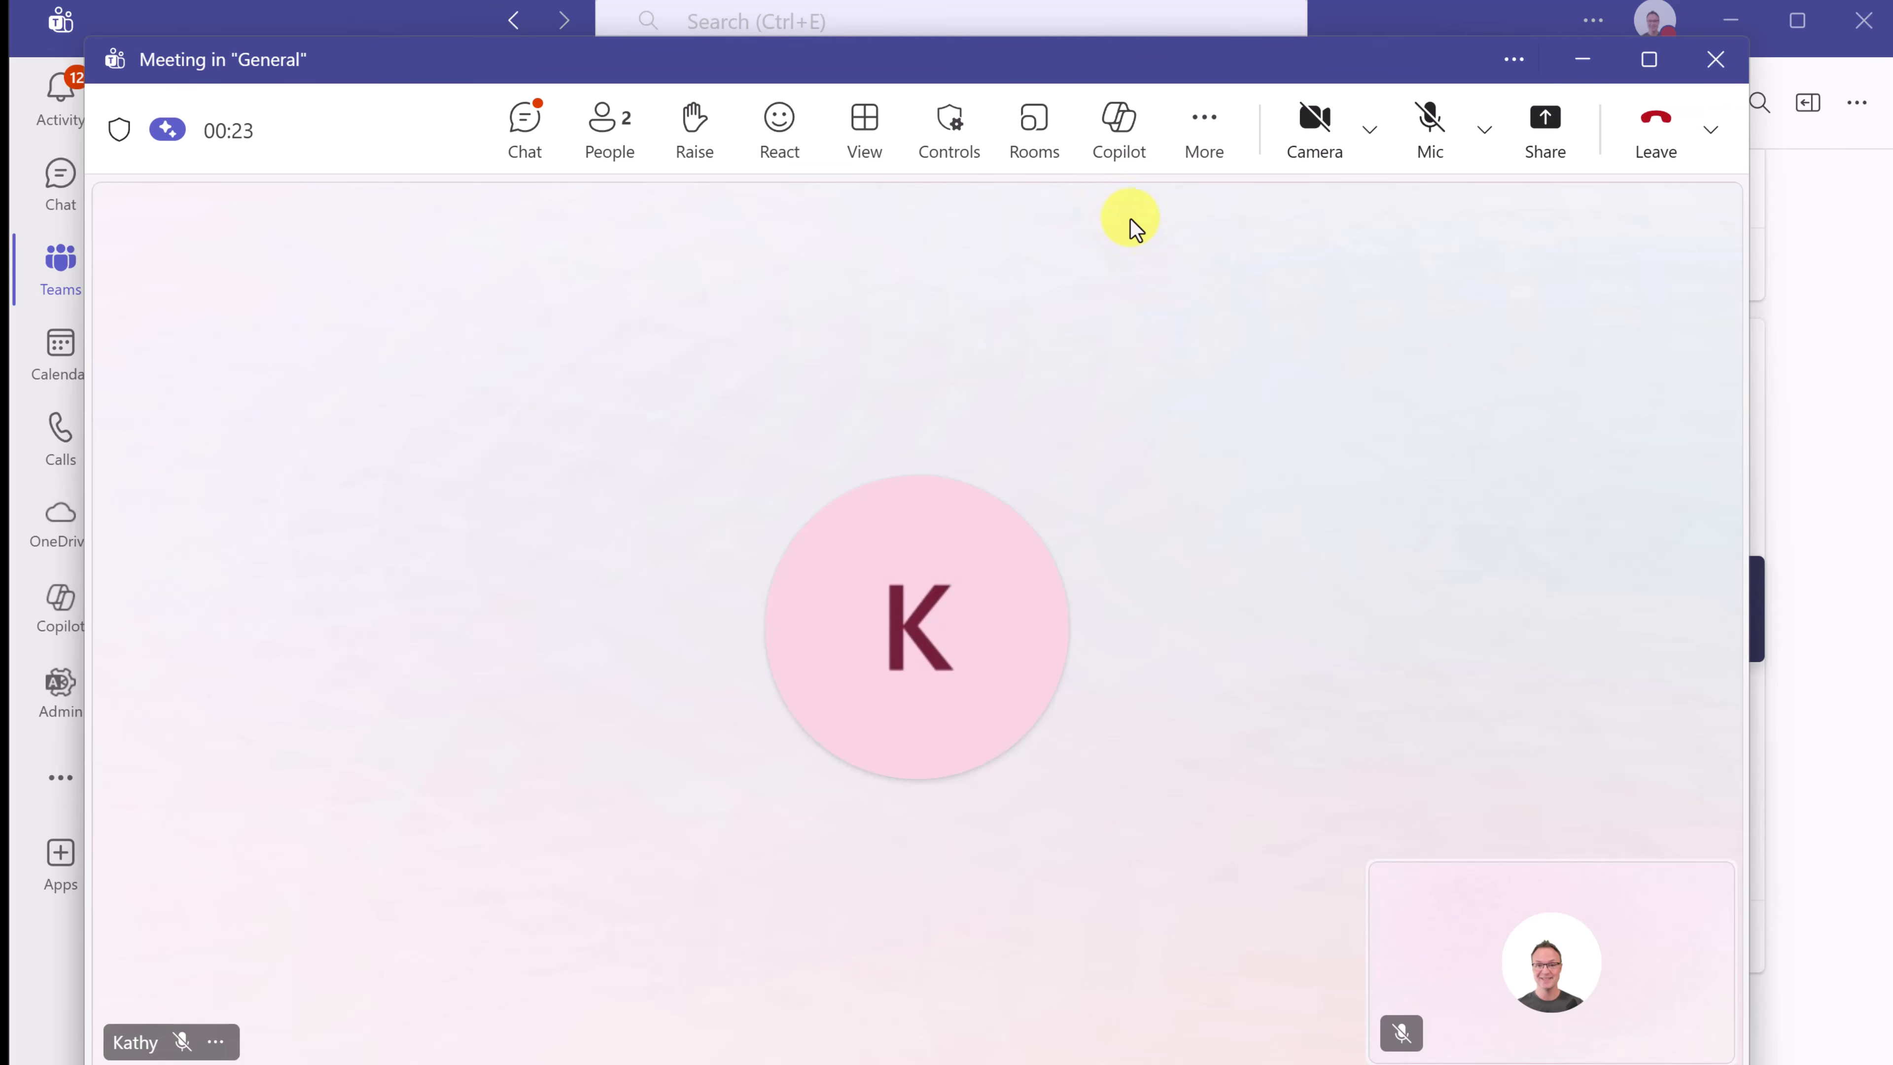
pyautogui.click(1117, 149)
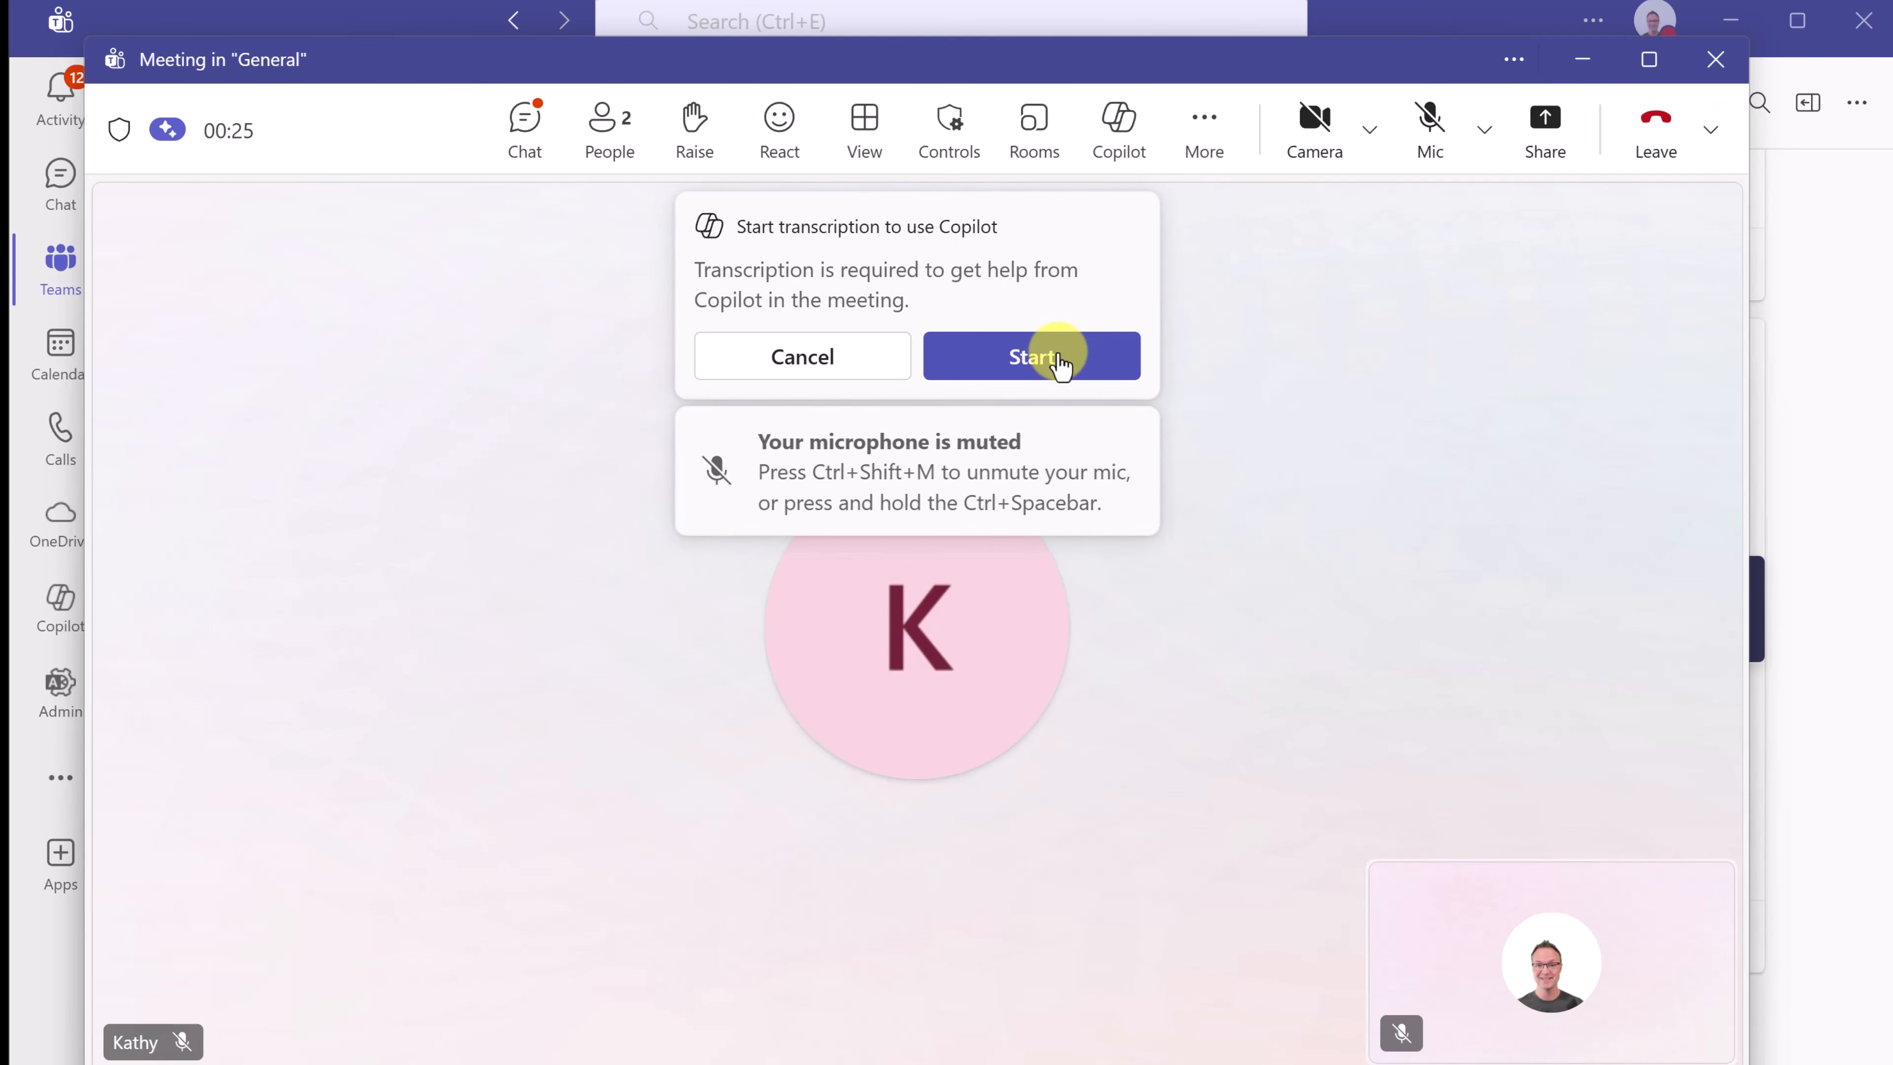
pyautogui.click(1047, 367)
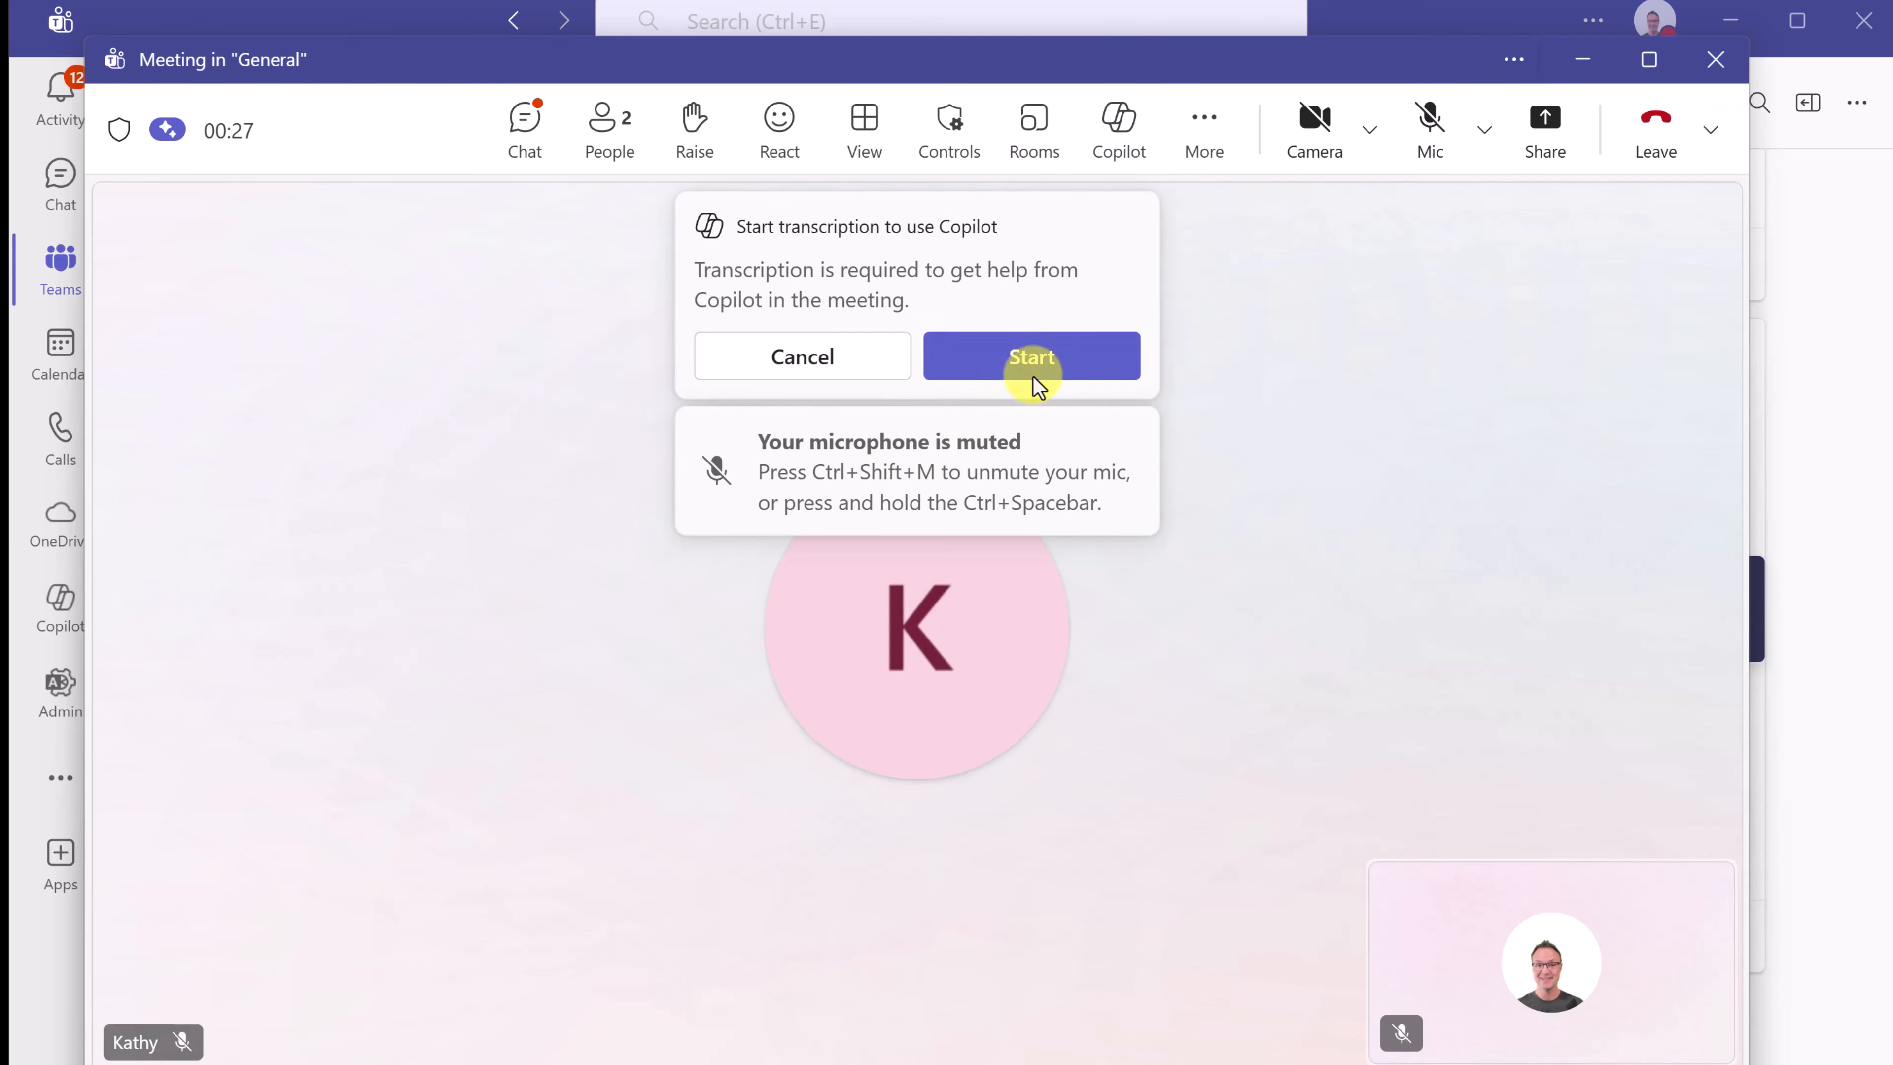
# - Start transcription with English (US) as the spoken language and have Copilot recap the meeting so far using its suggested prompt
pyautogui.click(1047, 367)
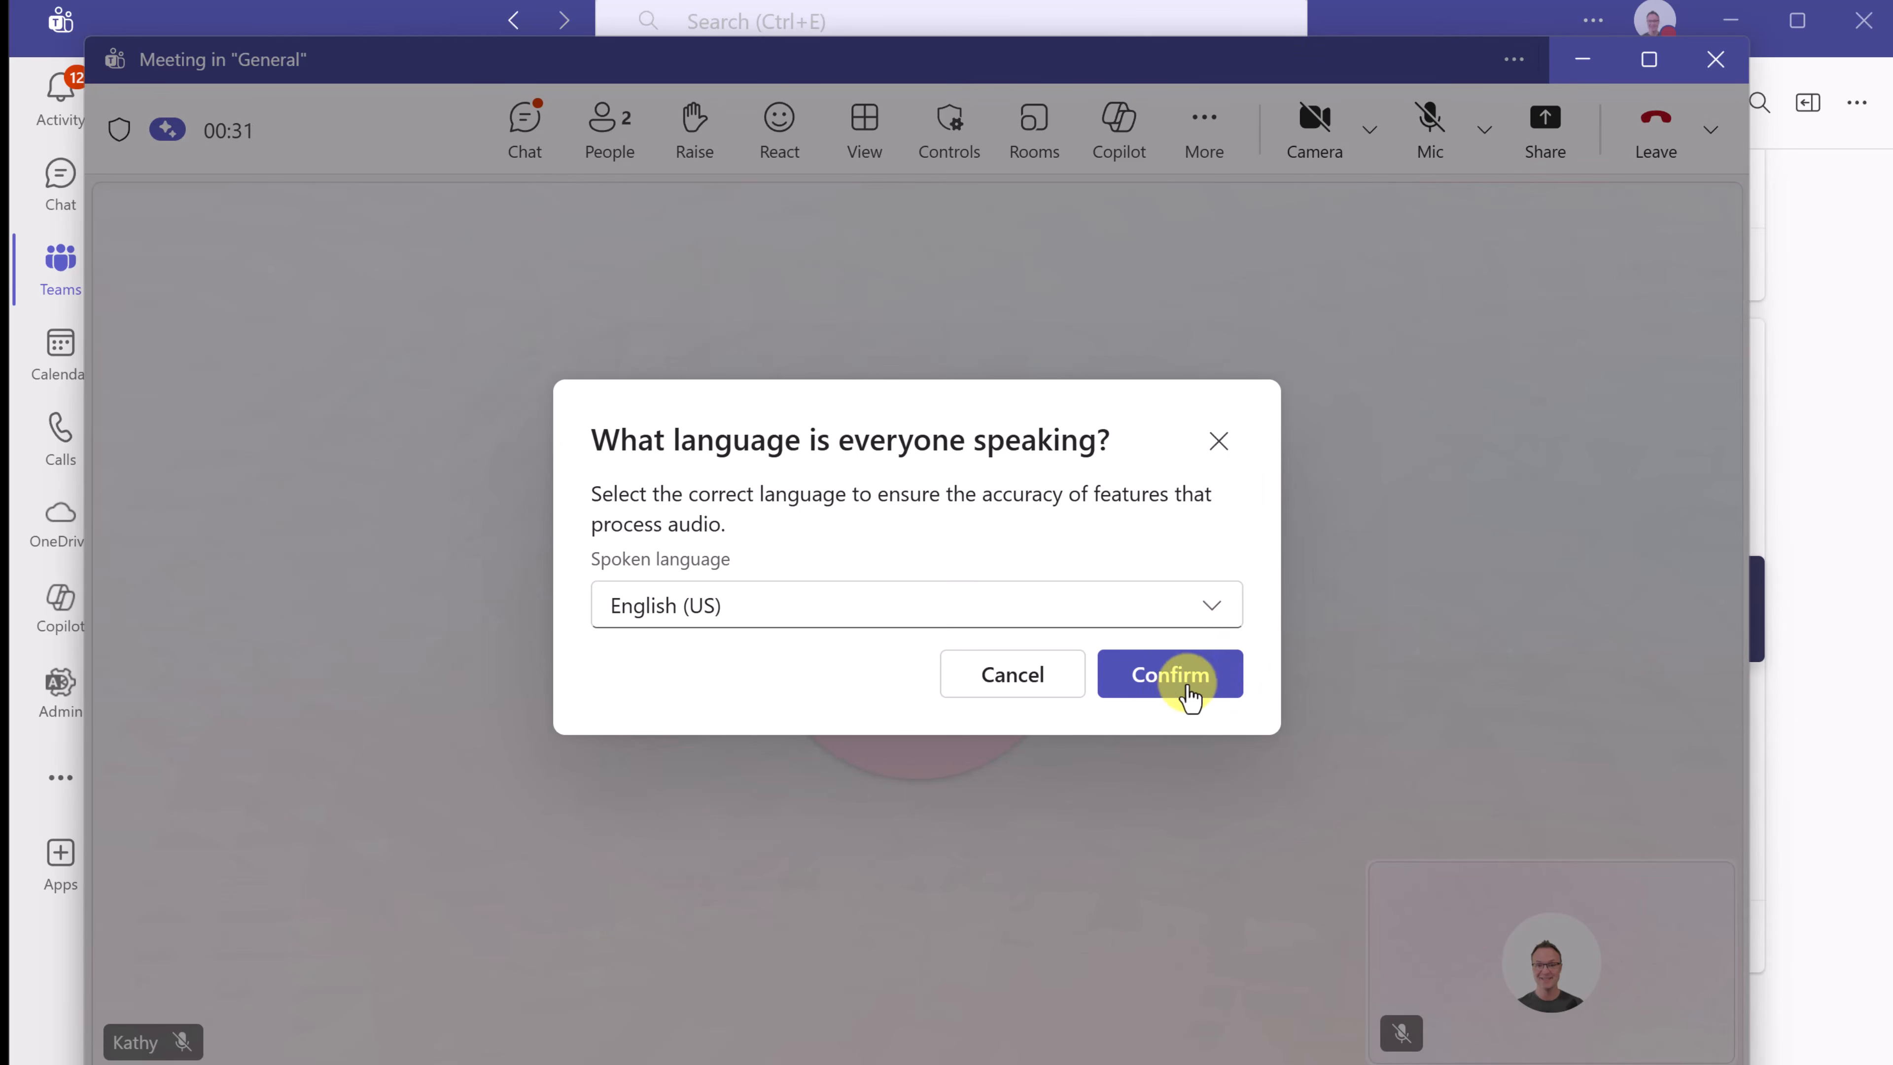
pyautogui.click(1186, 689)
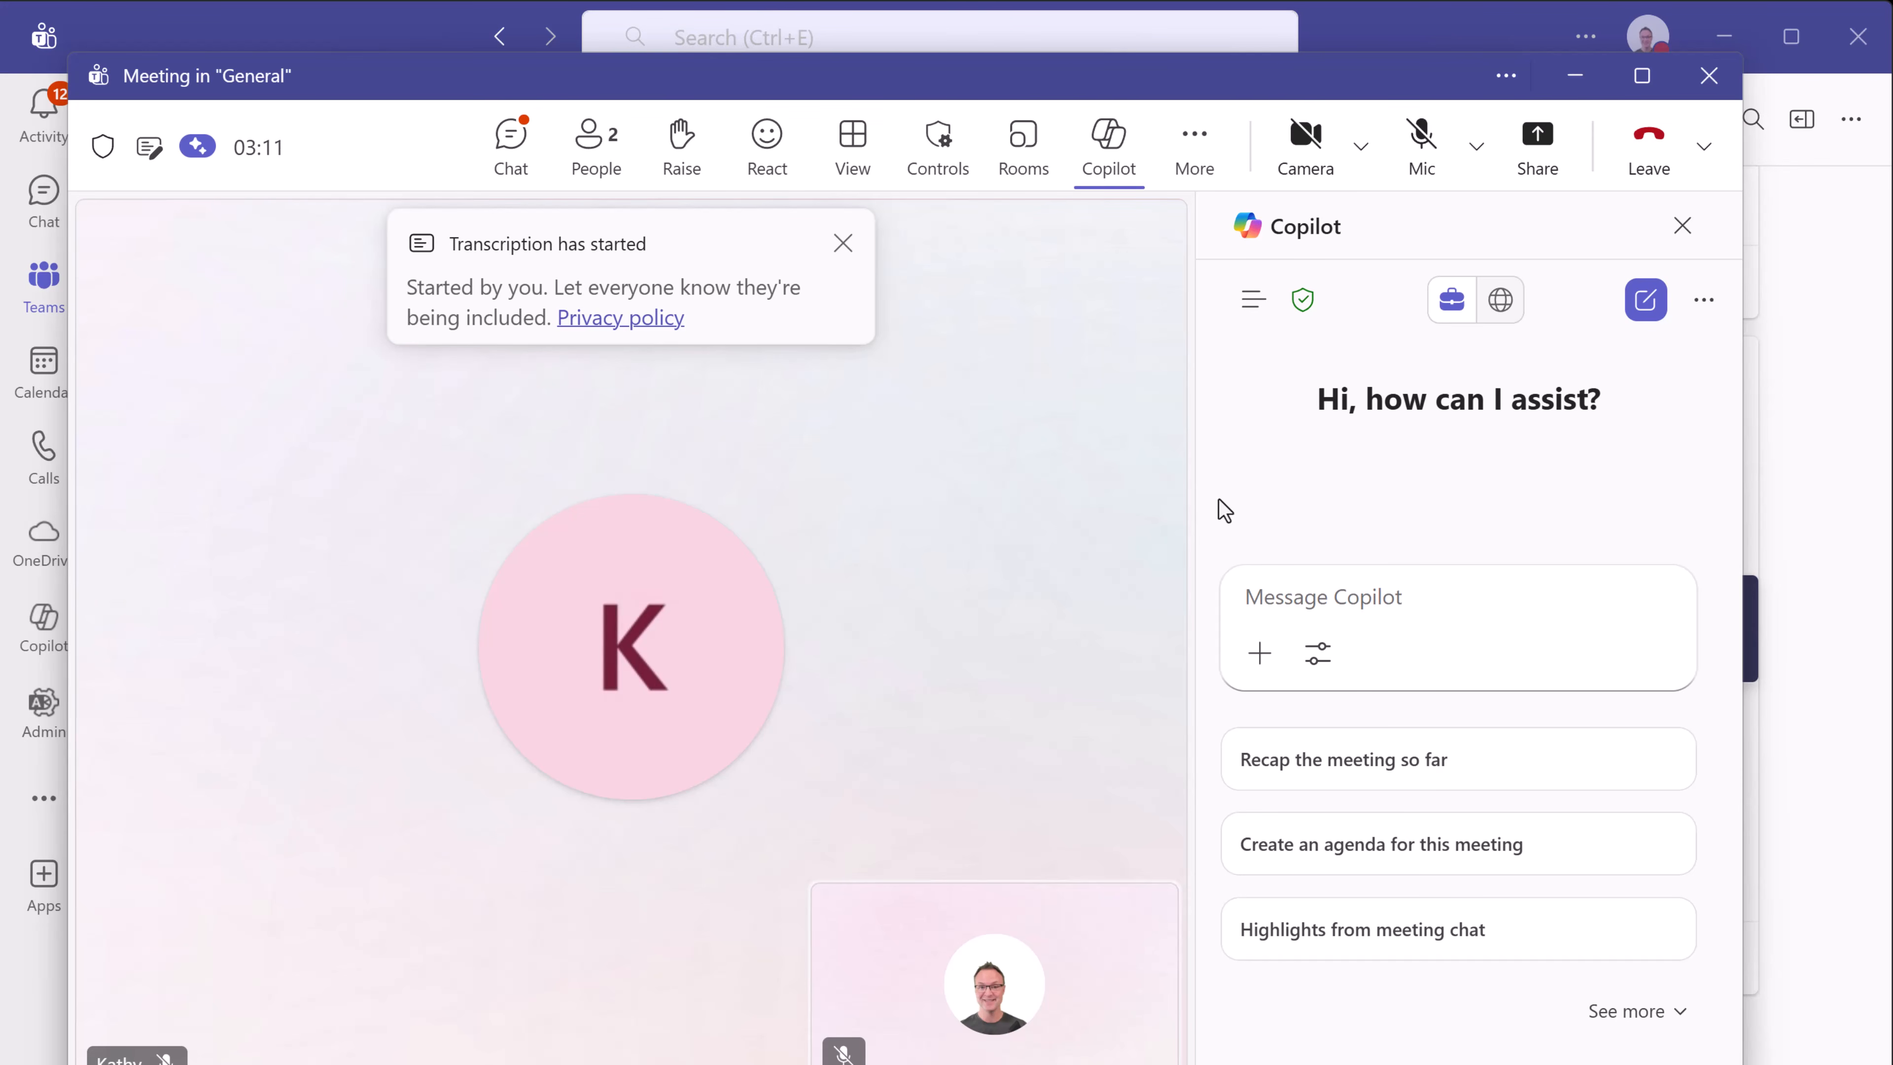
pyautogui.click(1369, 768)
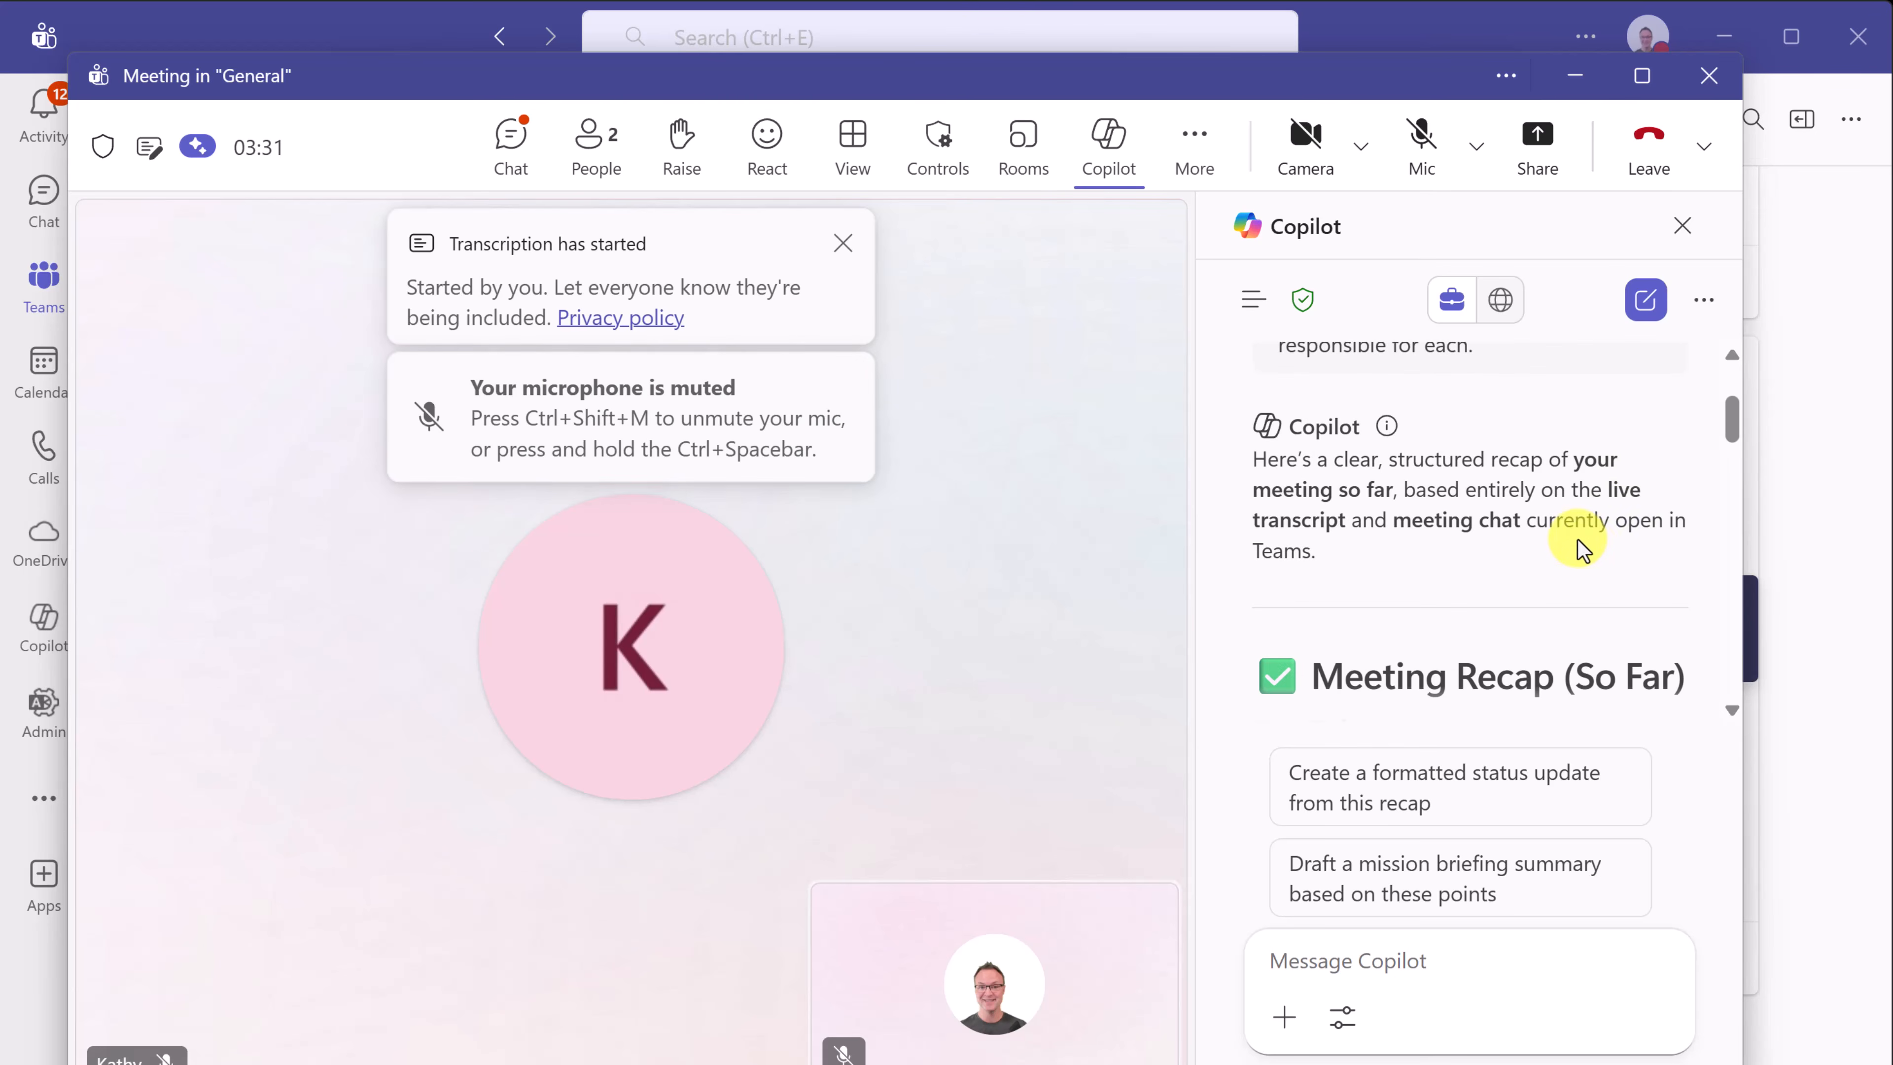
pyautogui.scroll(-1, 1573, 535)
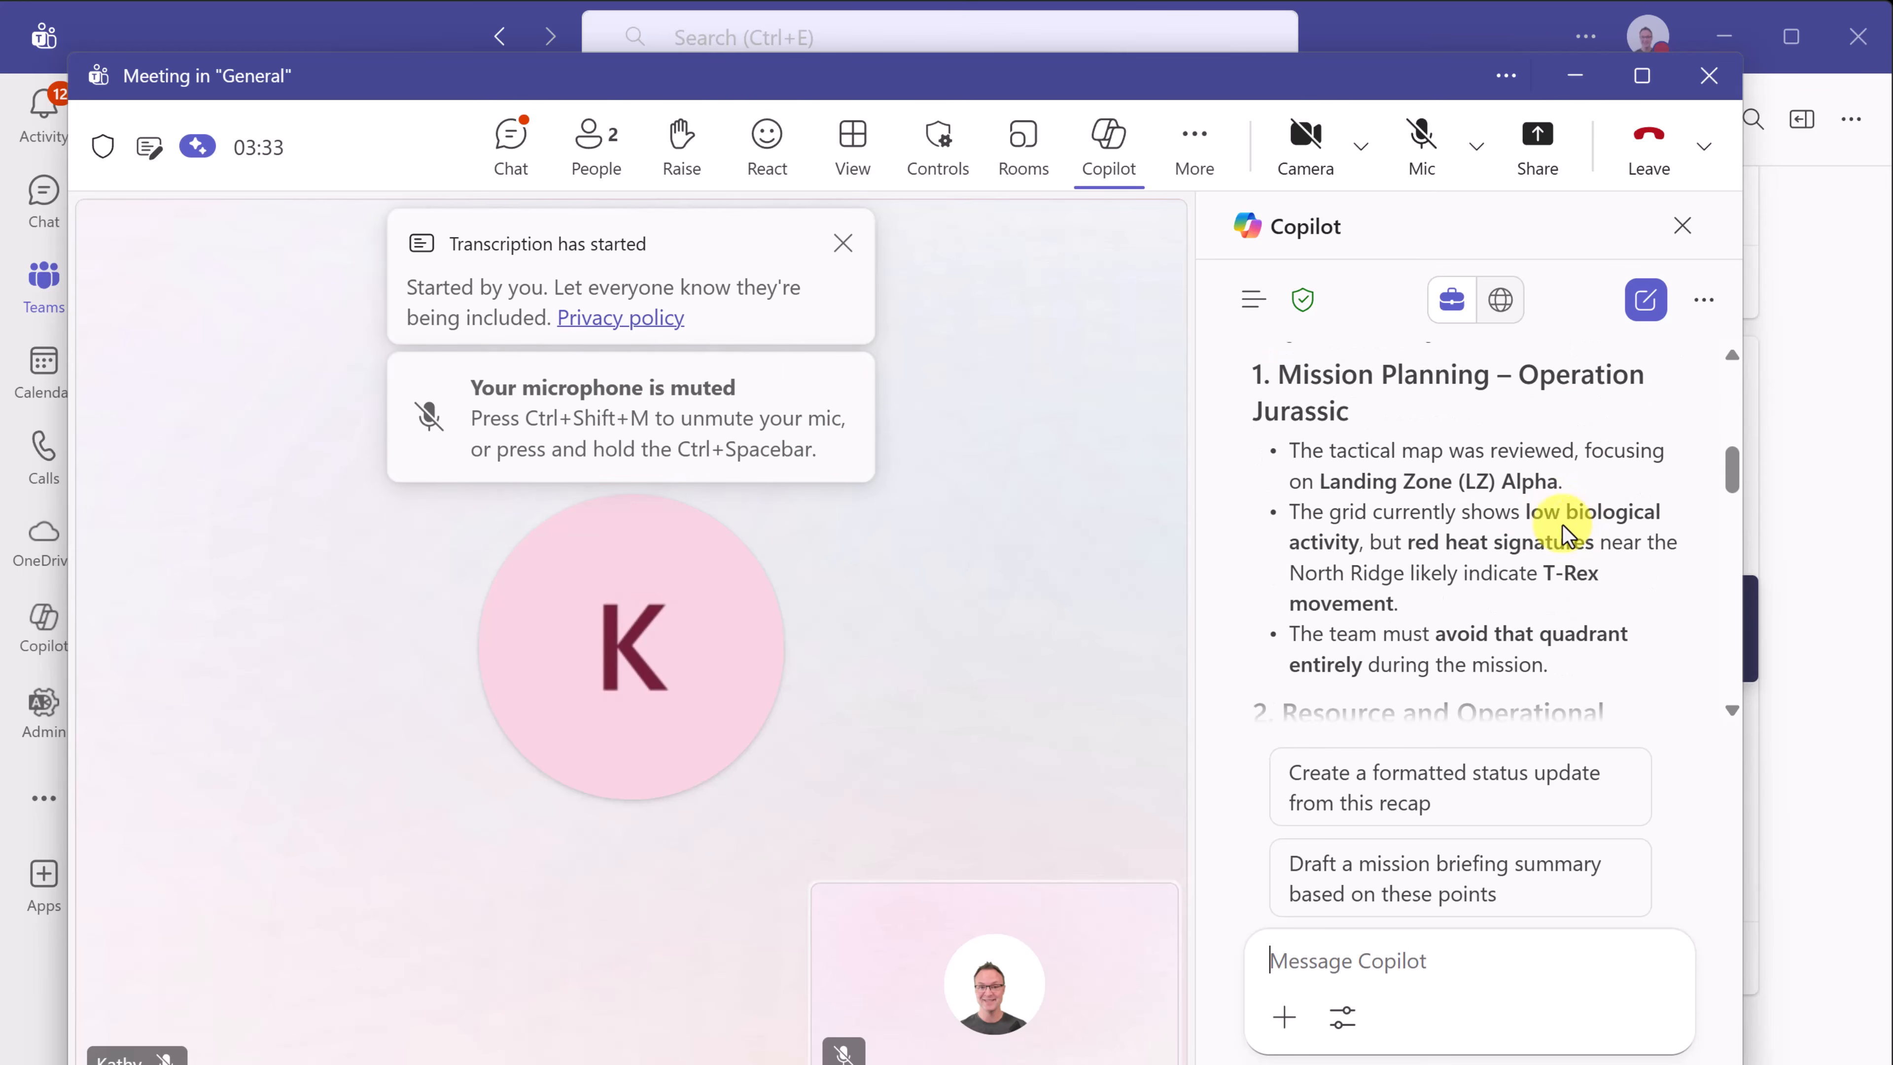
pyautogui.scroll(1, 1521, 514)
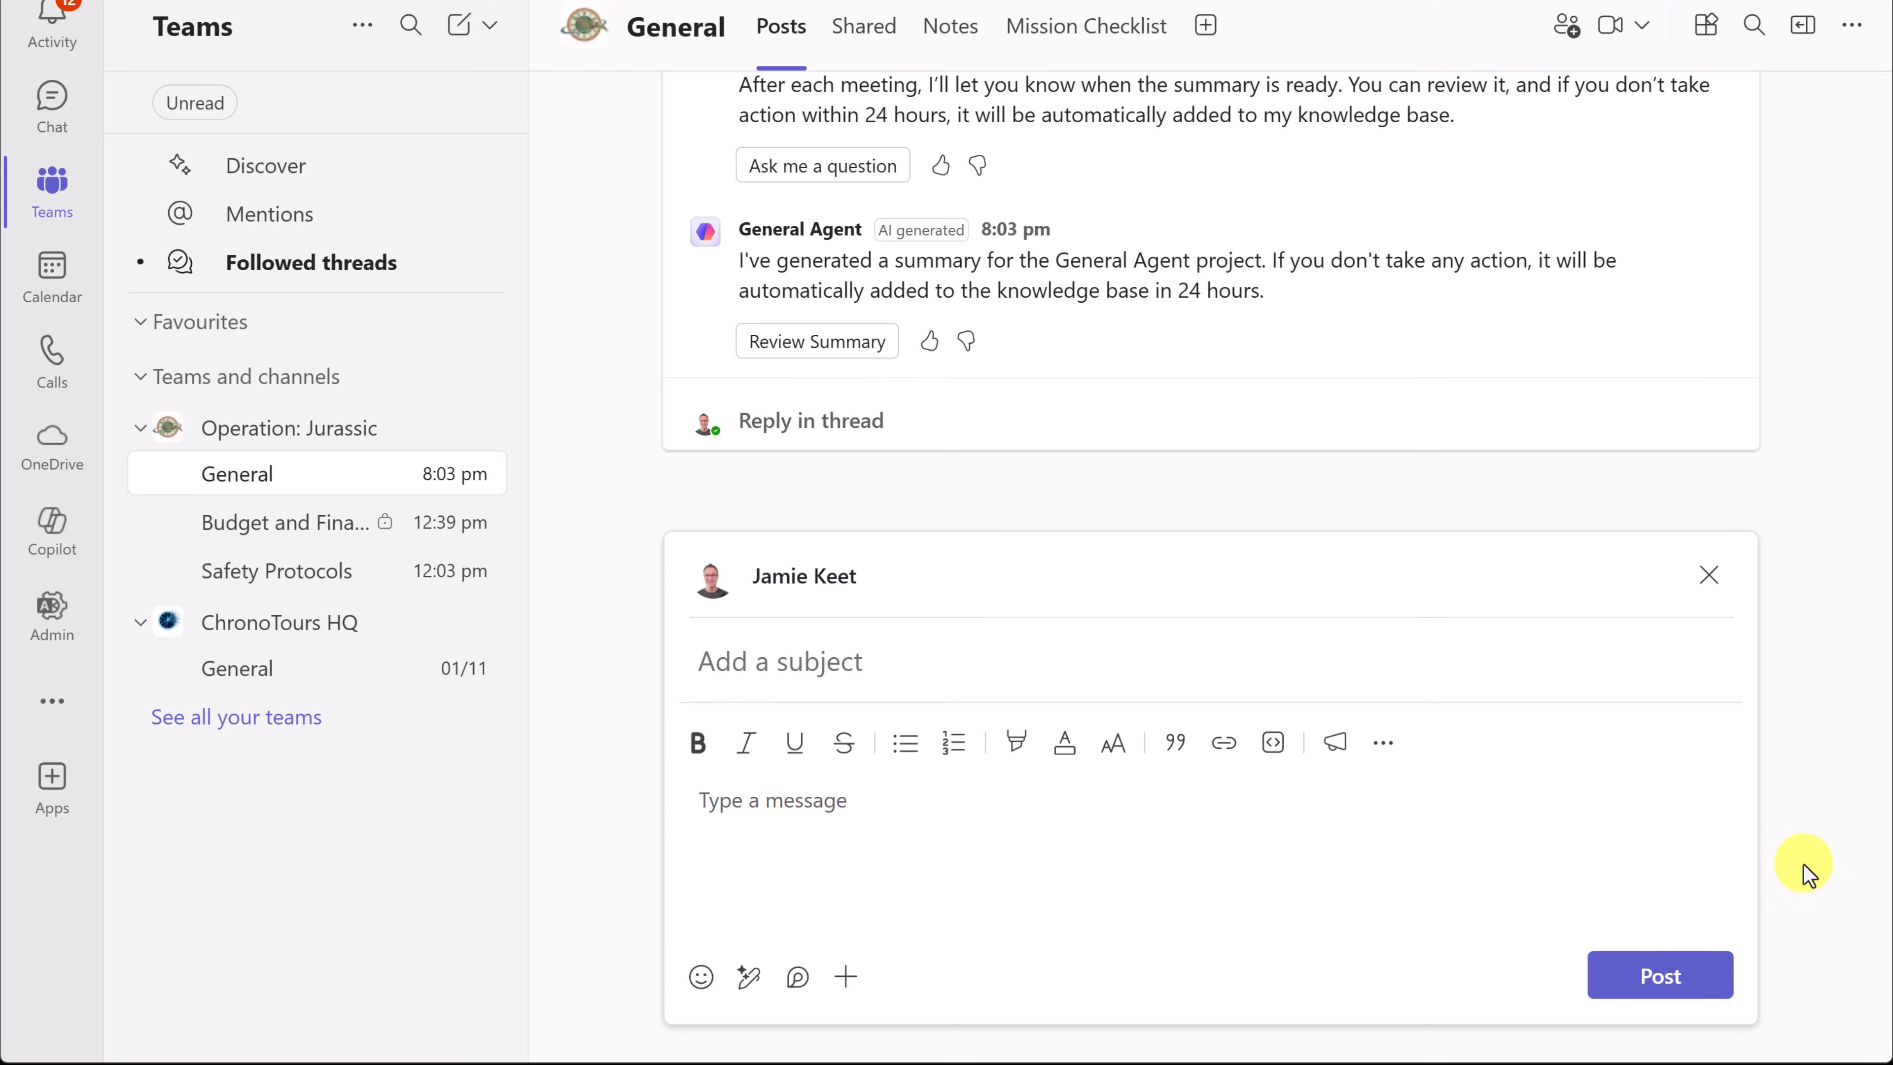
# - Draft a General channel post addressed to the colleague: "you forgot the medkits again. Go get them now or we are leaving you behind."
pyautogui.click(727, 815)
pyautogui.write('Ashton you forgot the medkits again. Go get them now or we are leaving you behind.')
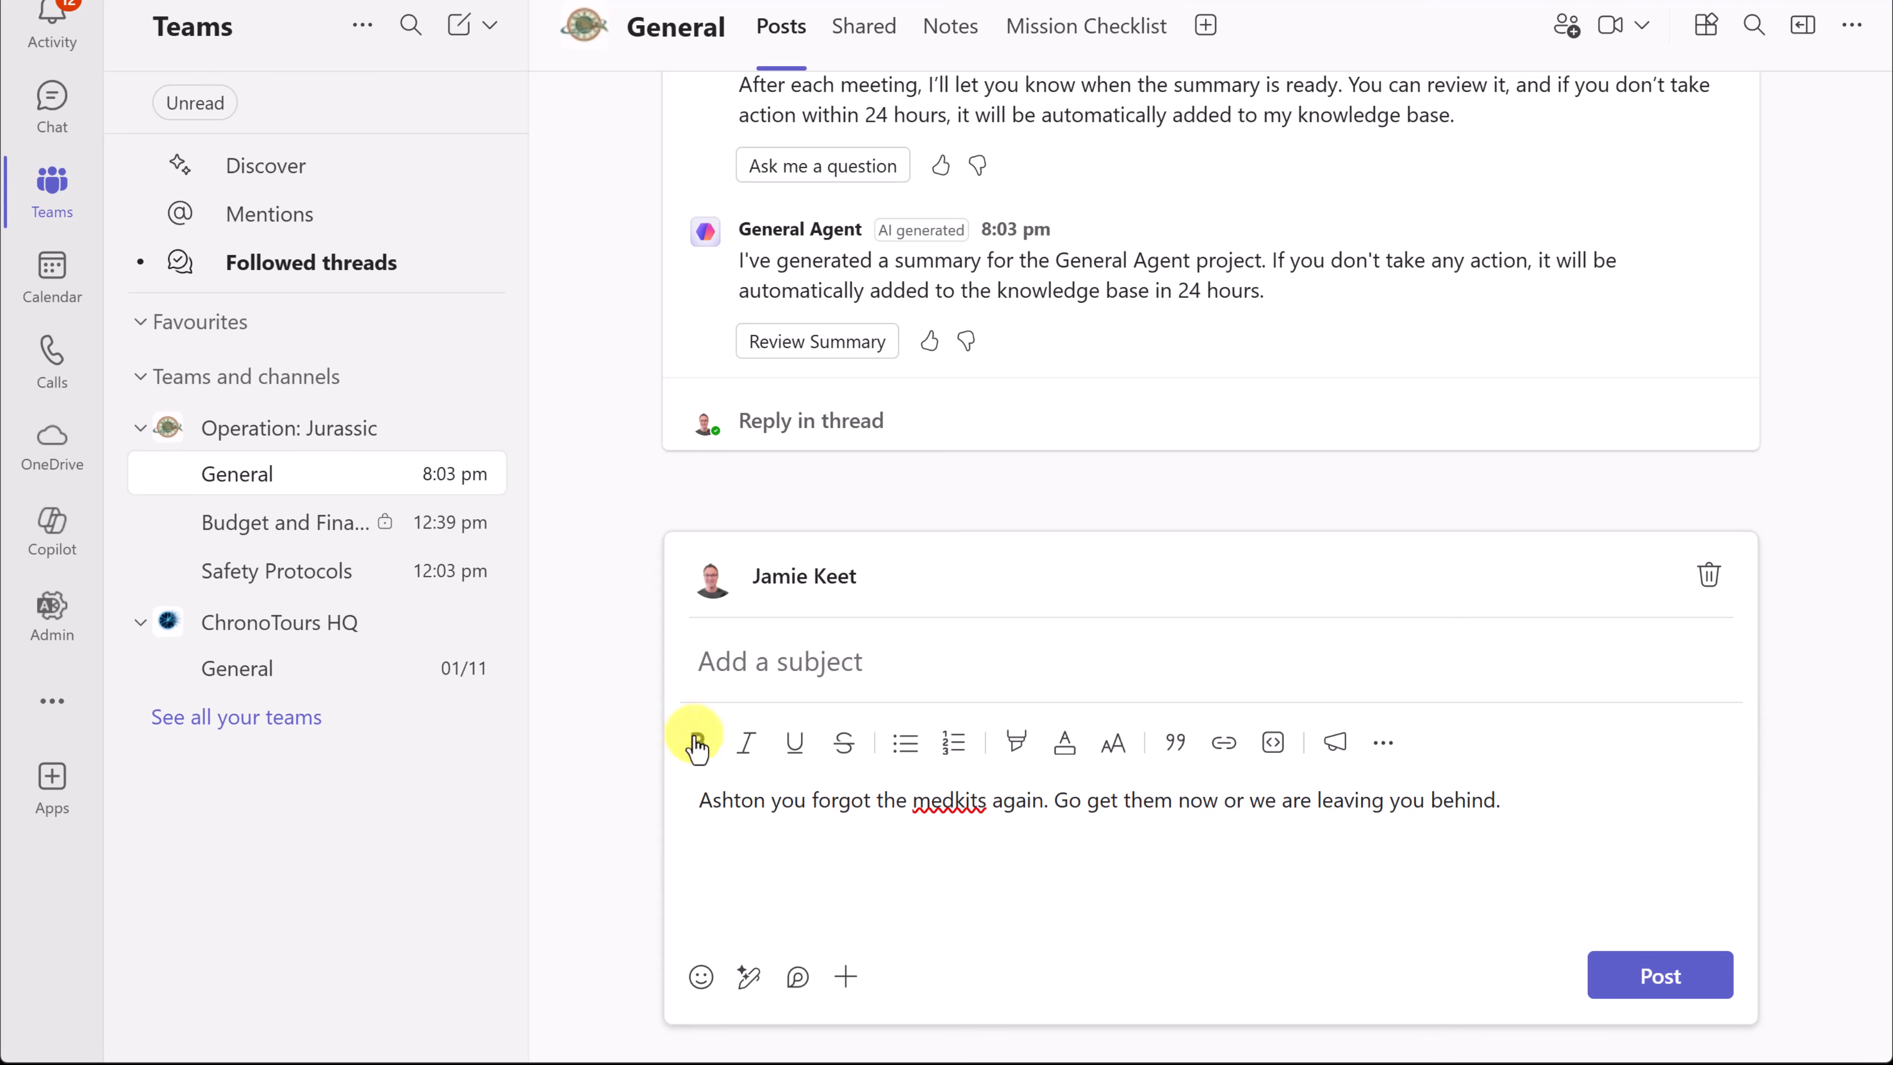
# - Replace the draft message with Copilot's professional-sounding rewrite and post it in the General channel
pyautogui.click(753, 991)
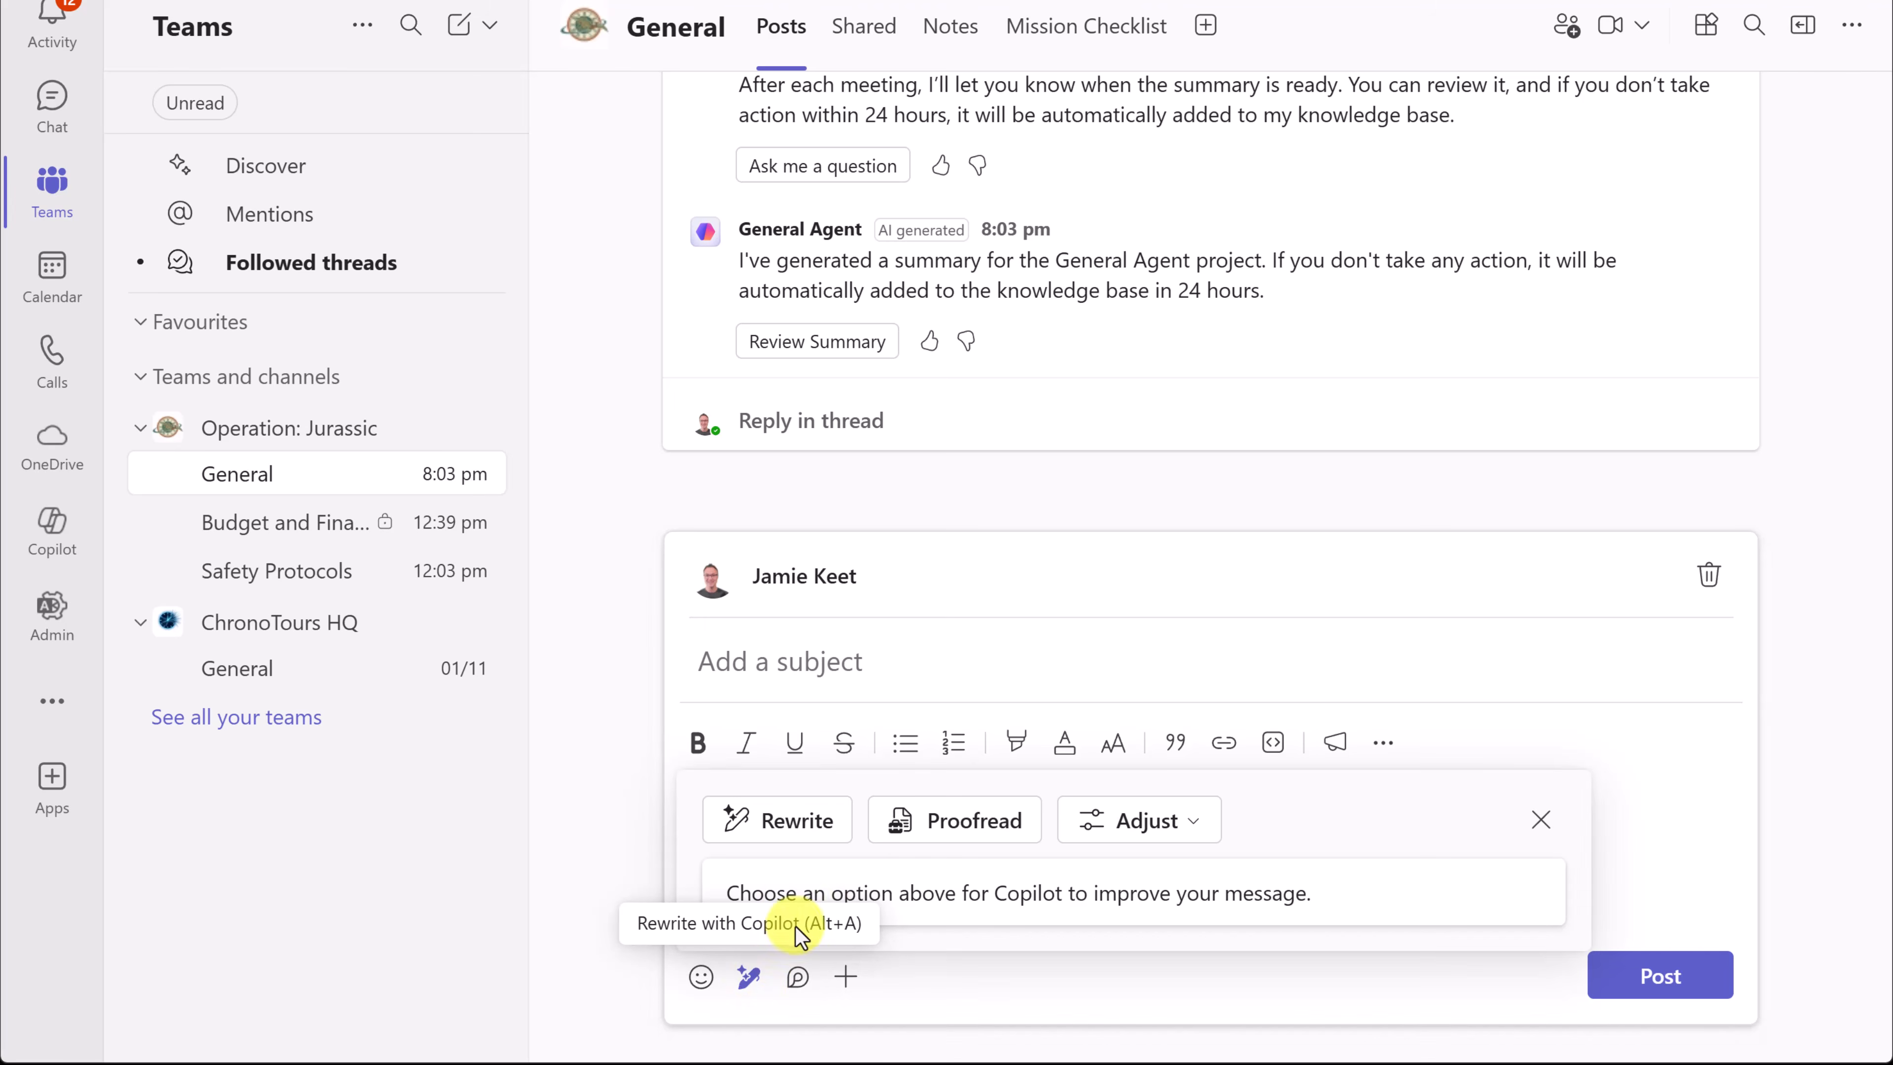
pyautogui.click(1162, 847)
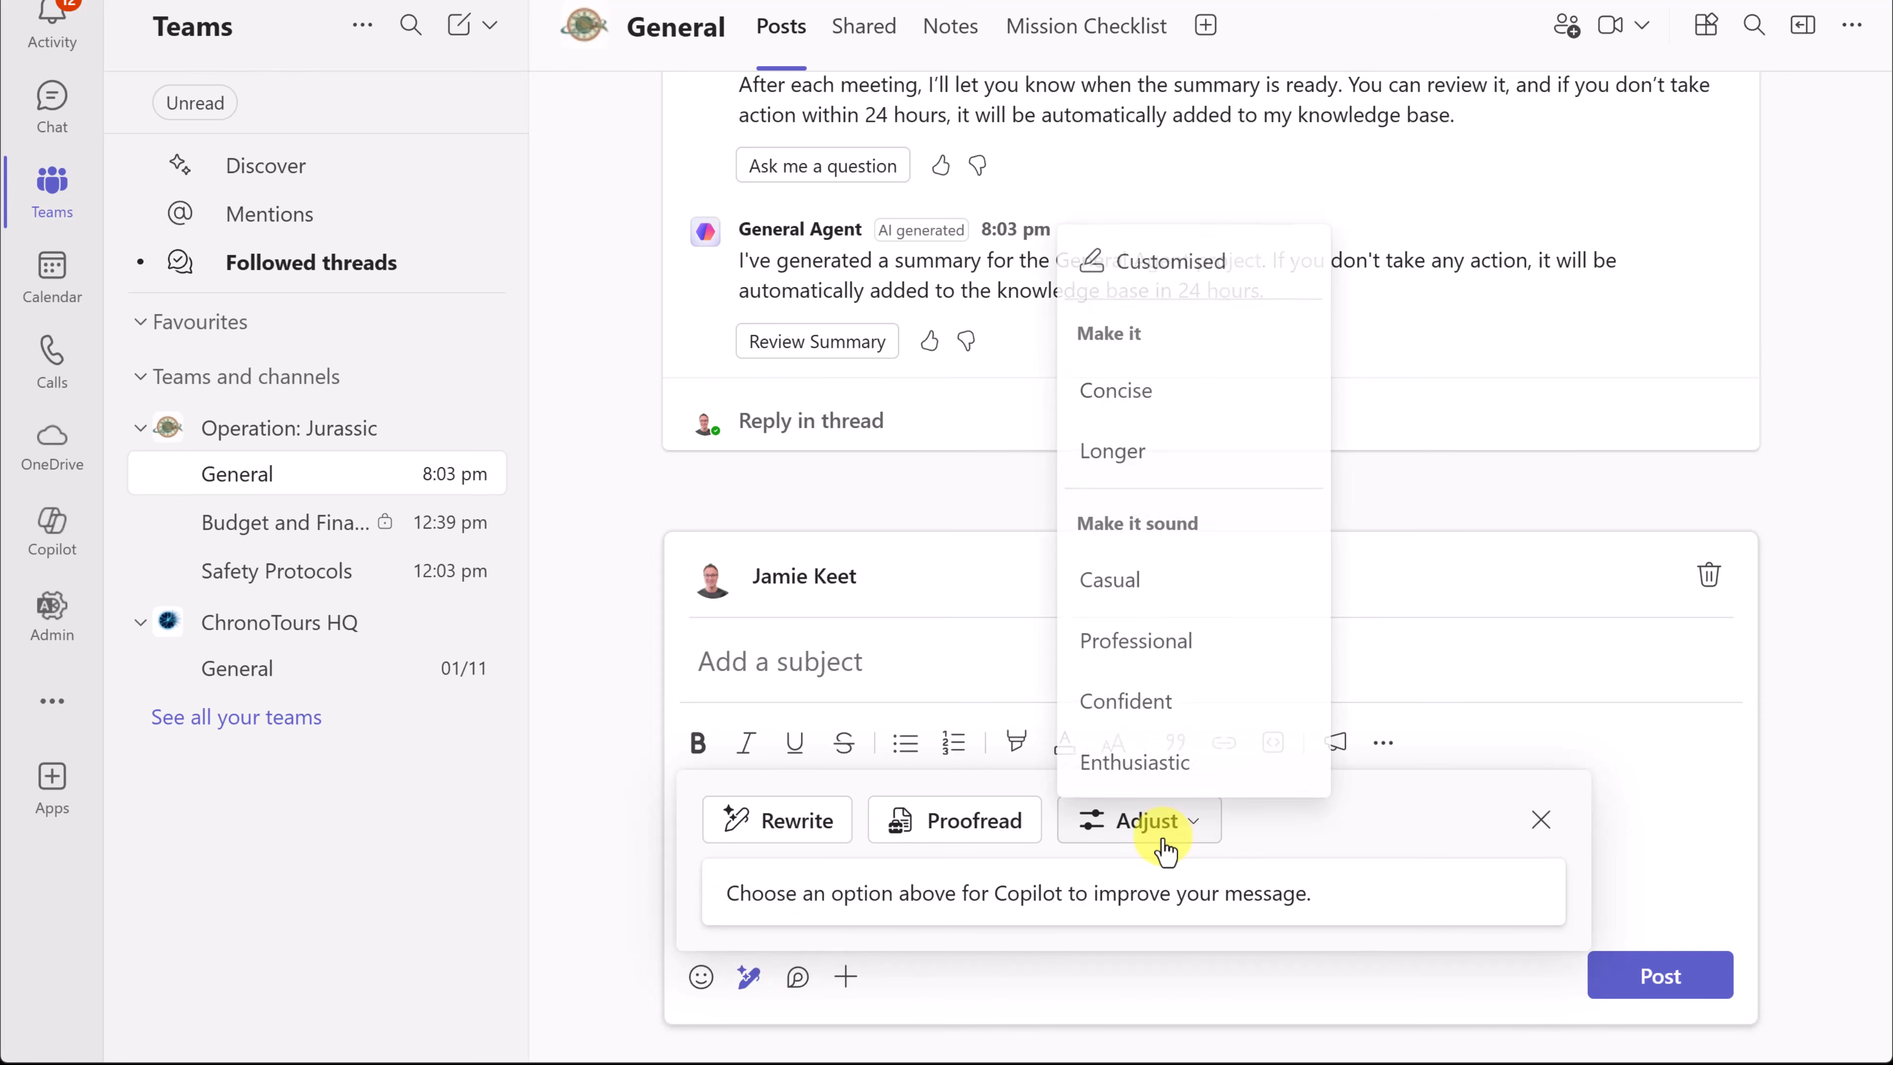
pyautogui.click(1184, 663)
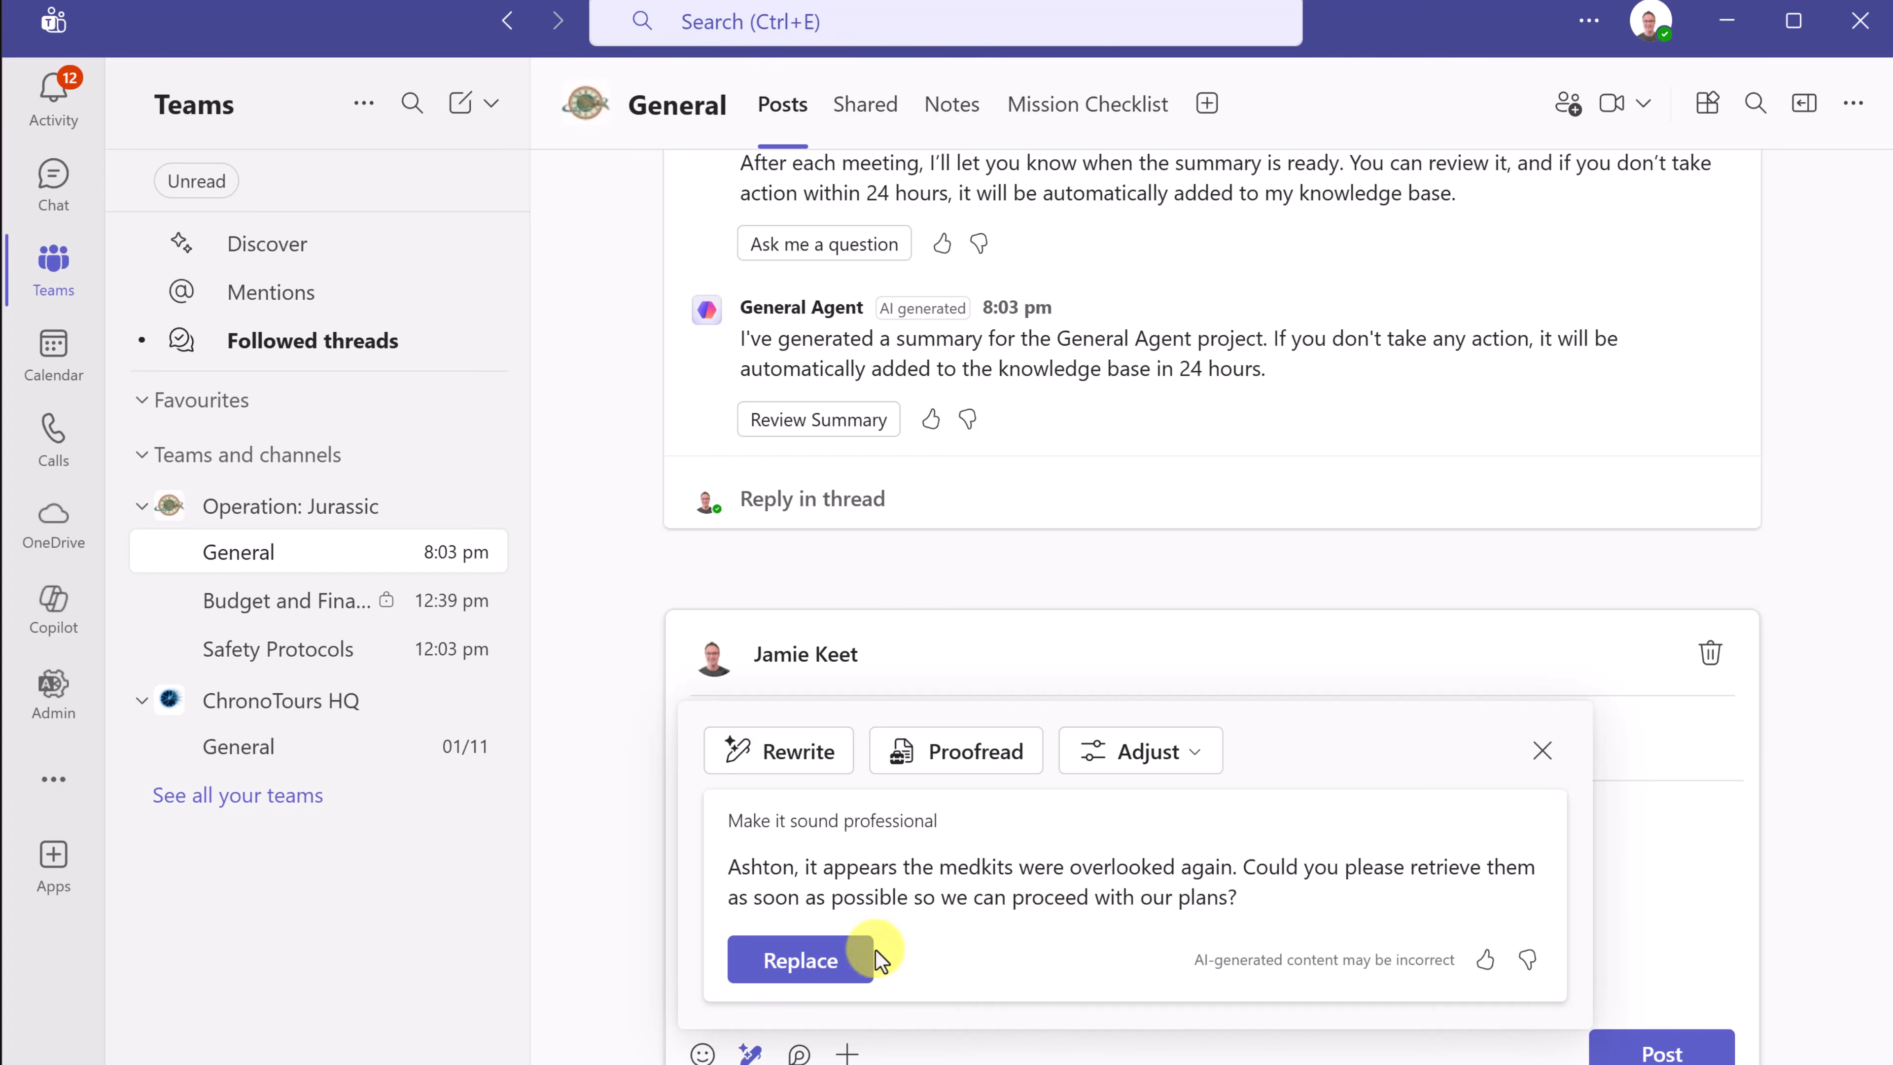
pyautogui.click(844, 973)
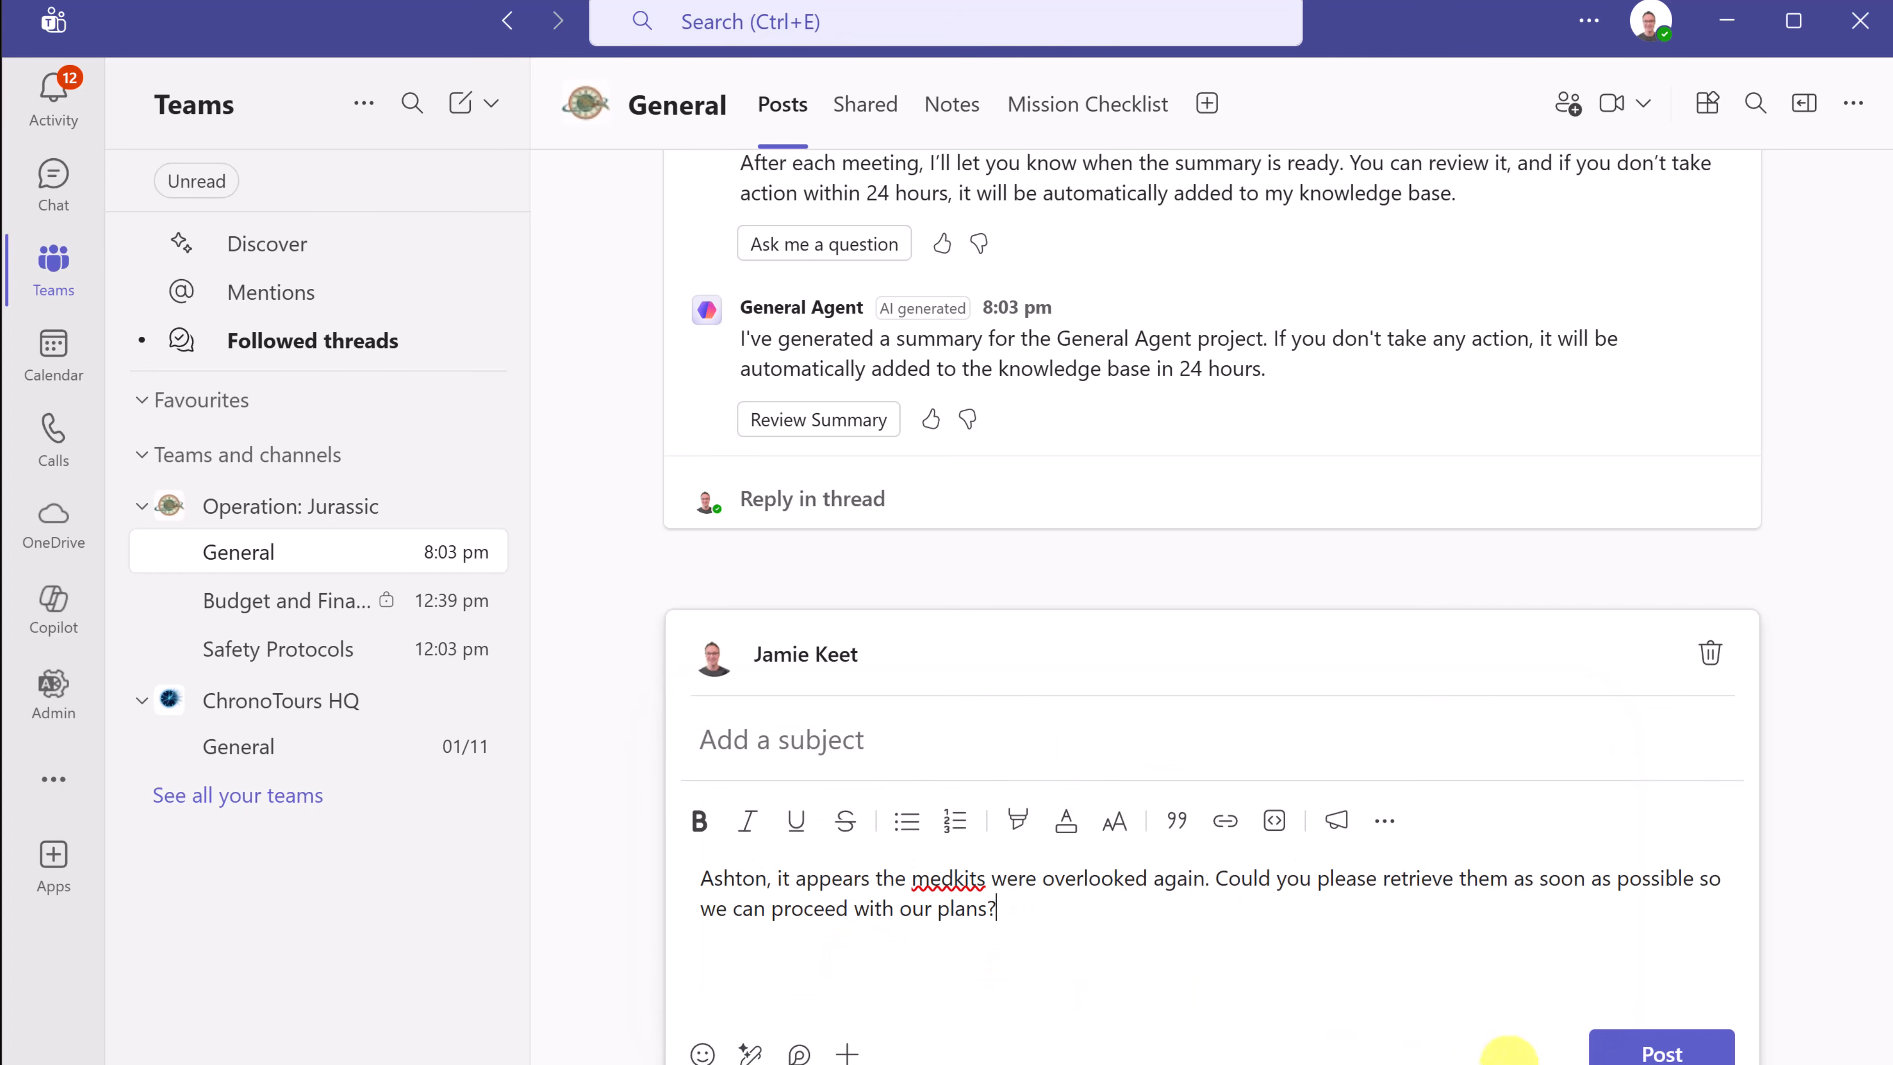
pyautogui.click(900, 740)
pyautogui.click(1663, 1048)
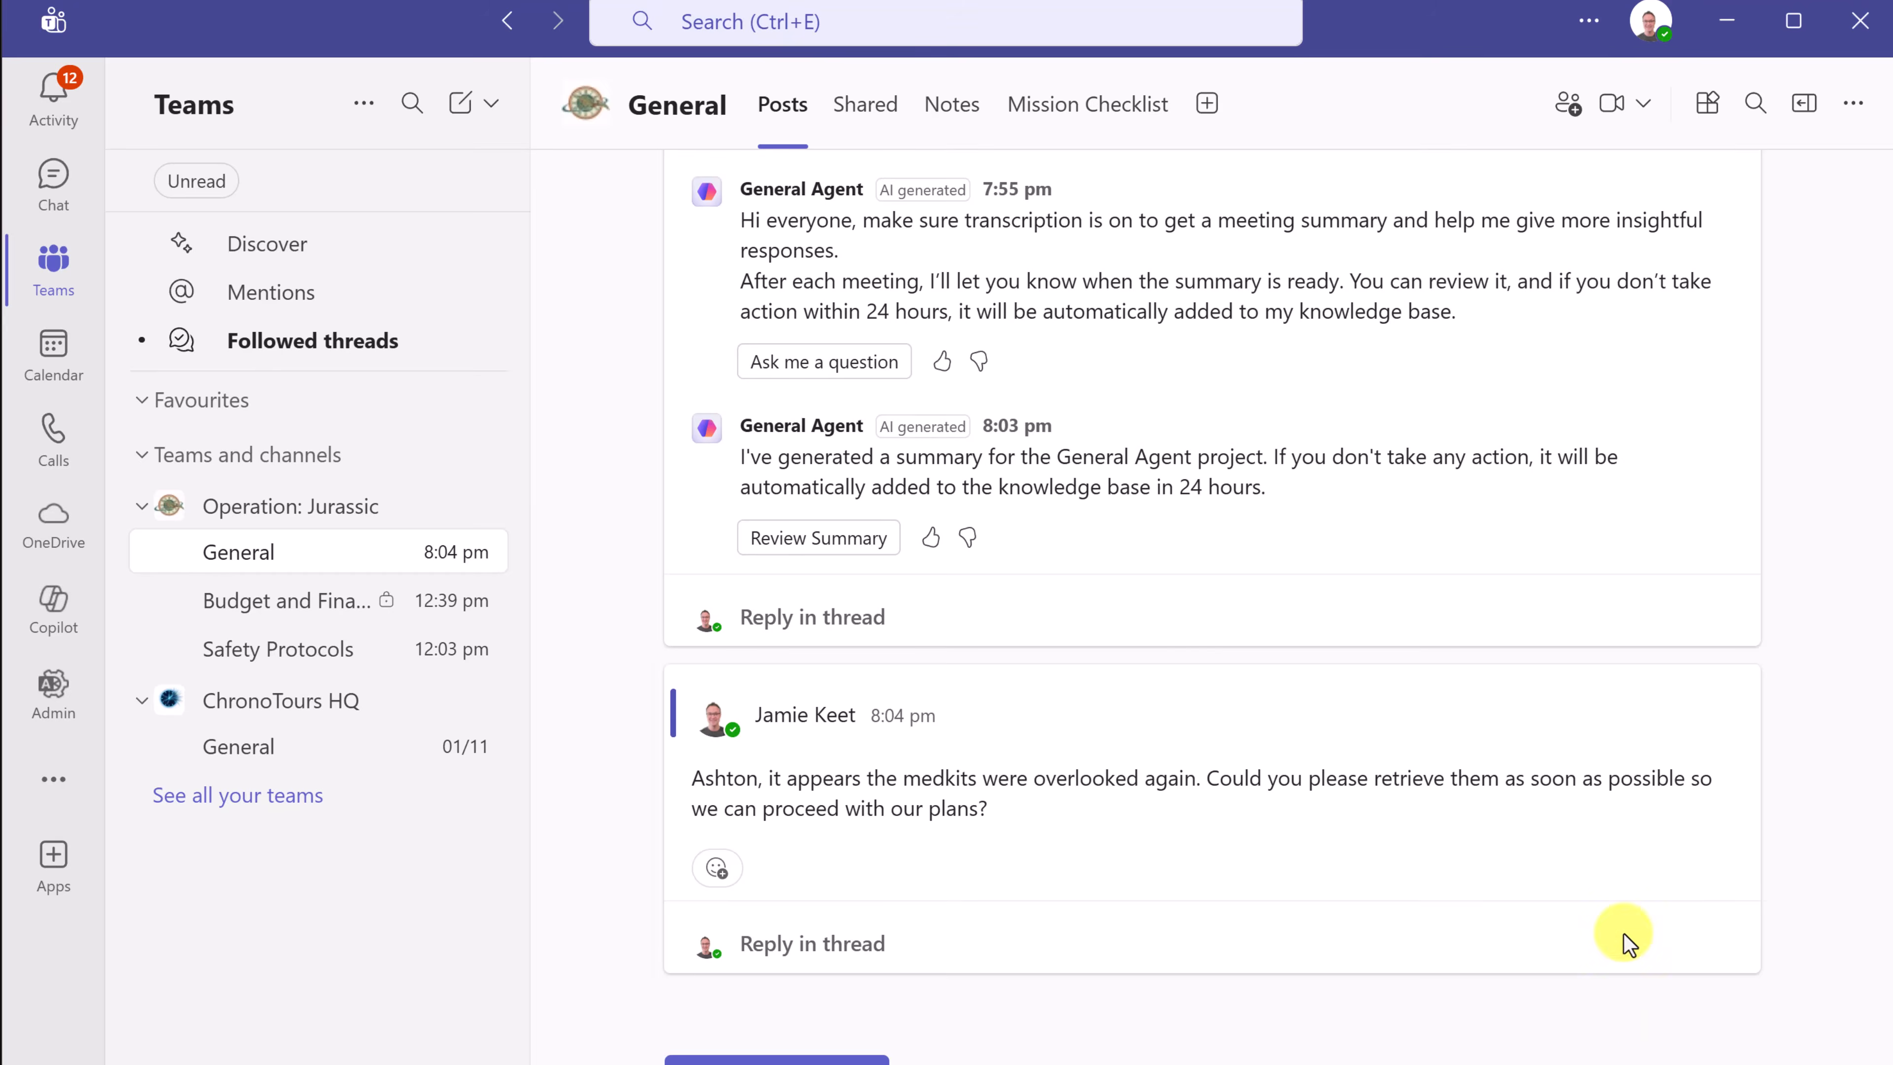